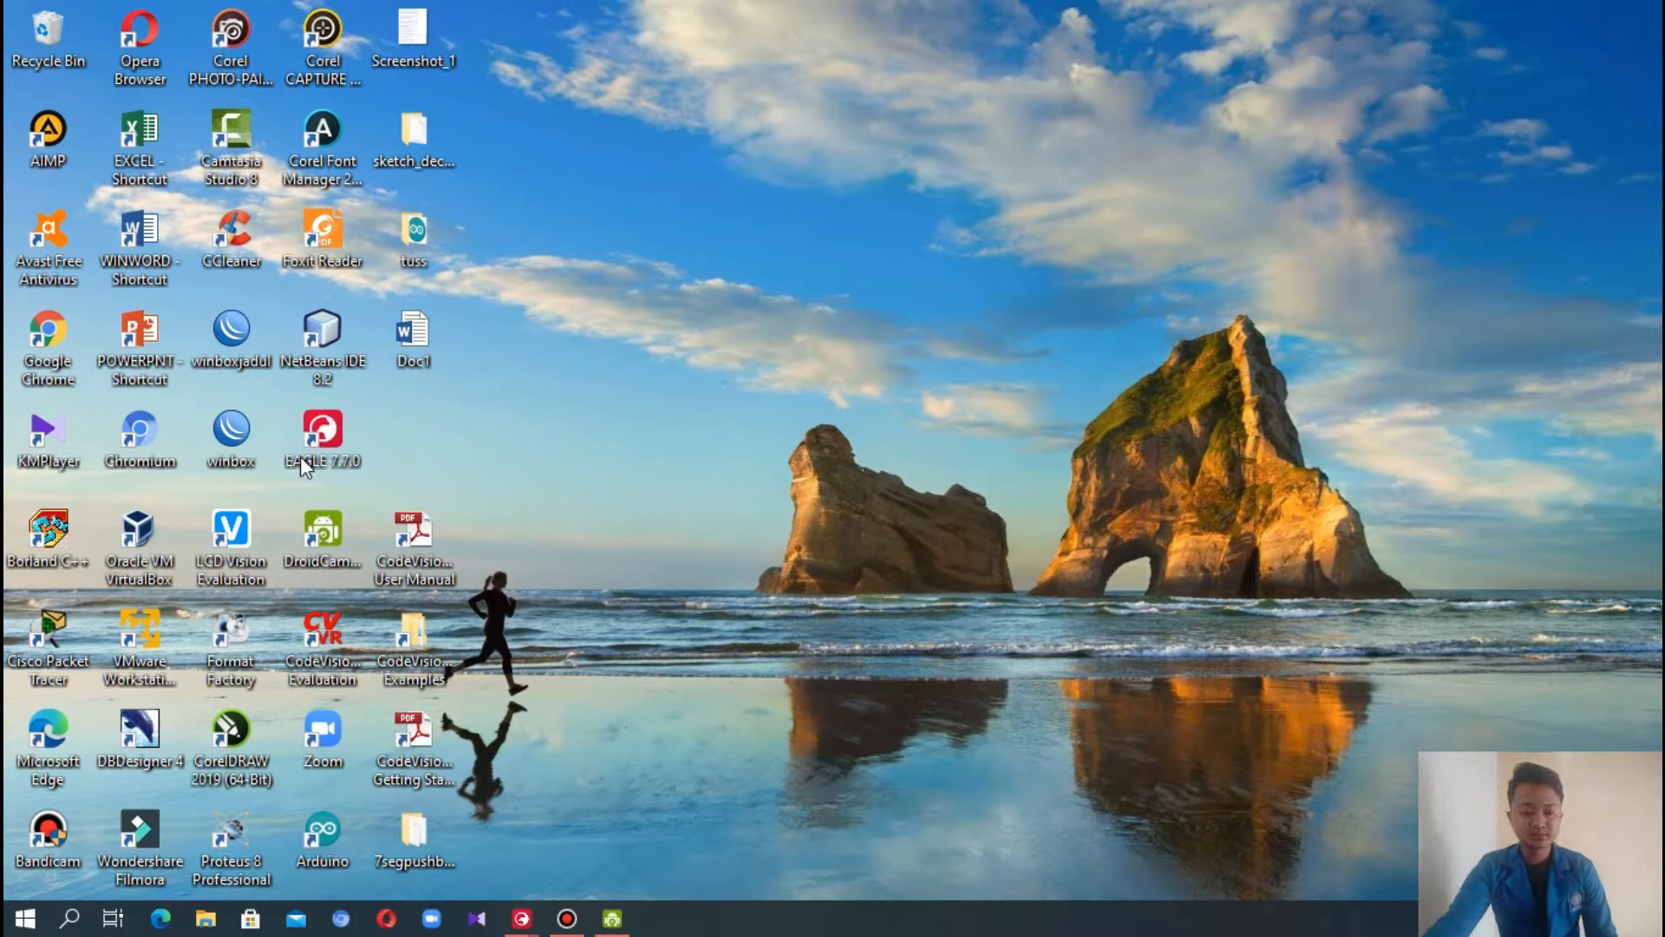
# - Switch to the untitled EAGLE schematic and search the part library for "photo dioda", shortened to "photo"
pyautogui.moveTo(521, 918)
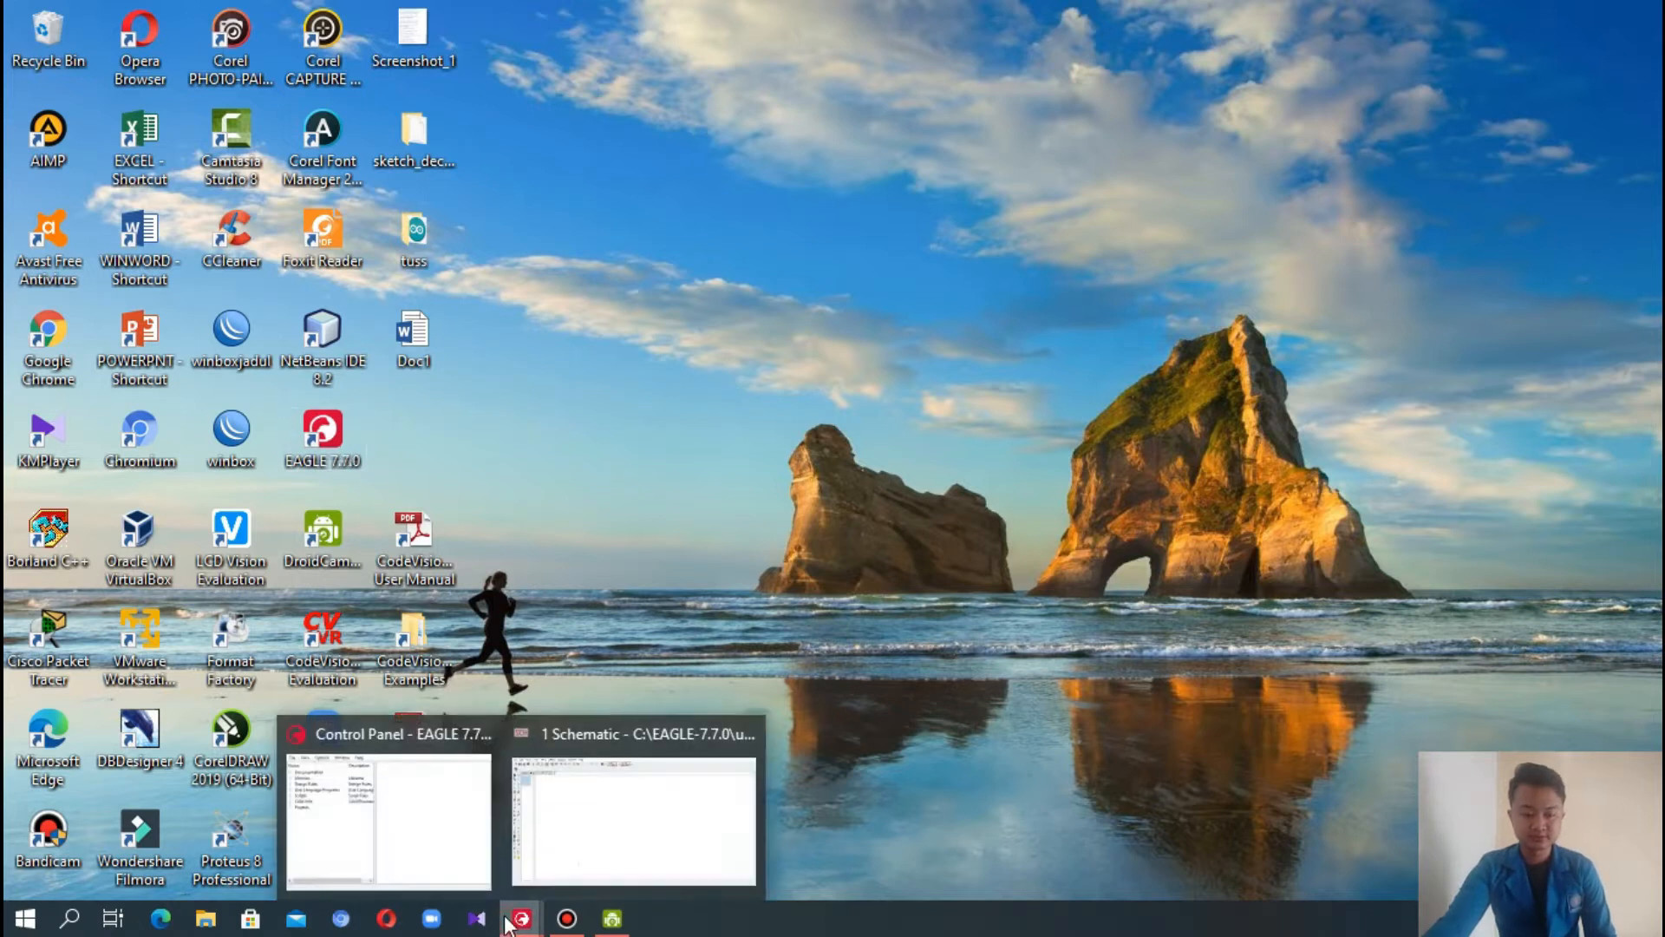
pyautogui.click(559, 833)
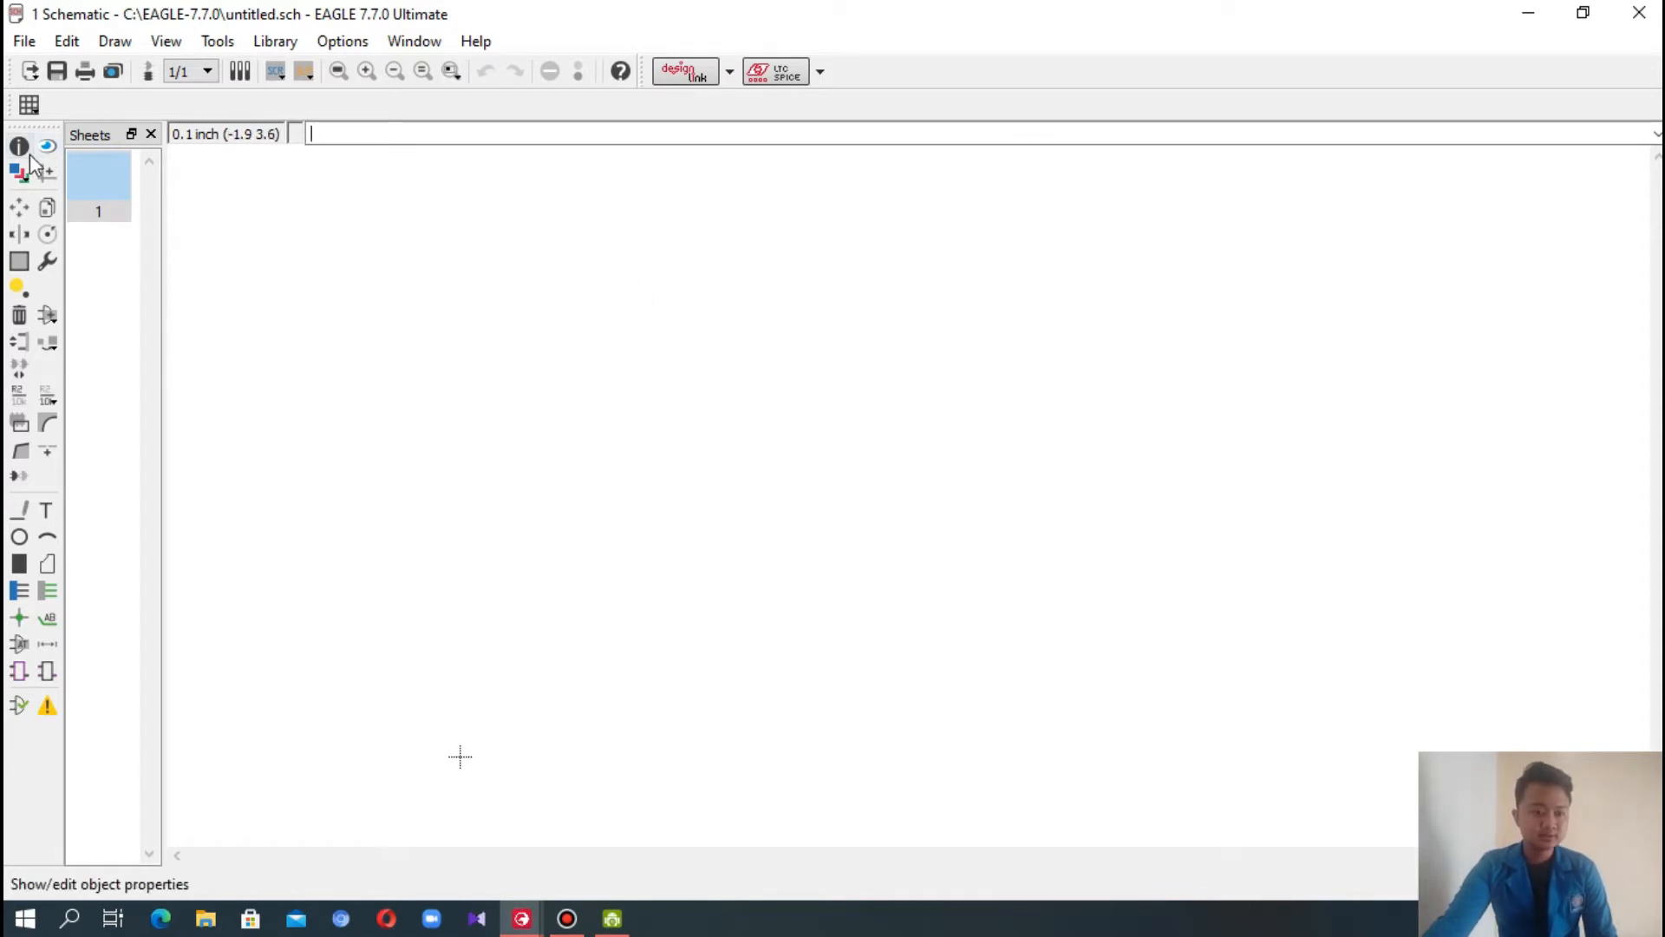
pyautogui.click(48, 316)
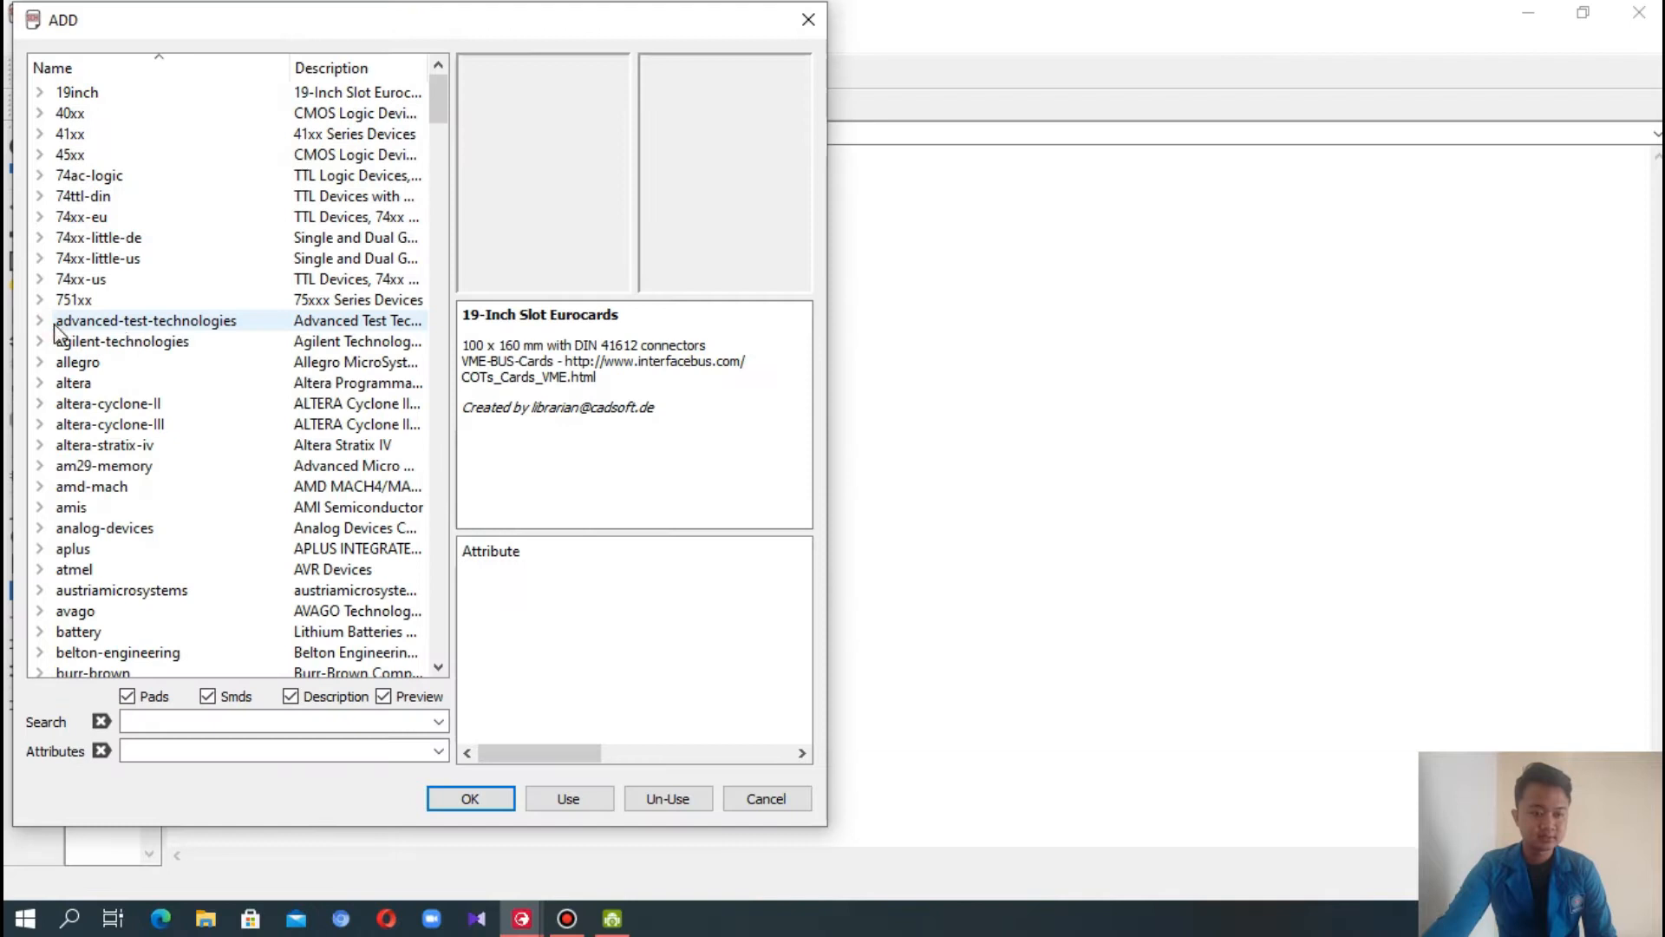
pyautogui.click(304, 721)
pyautogui.write('ph')
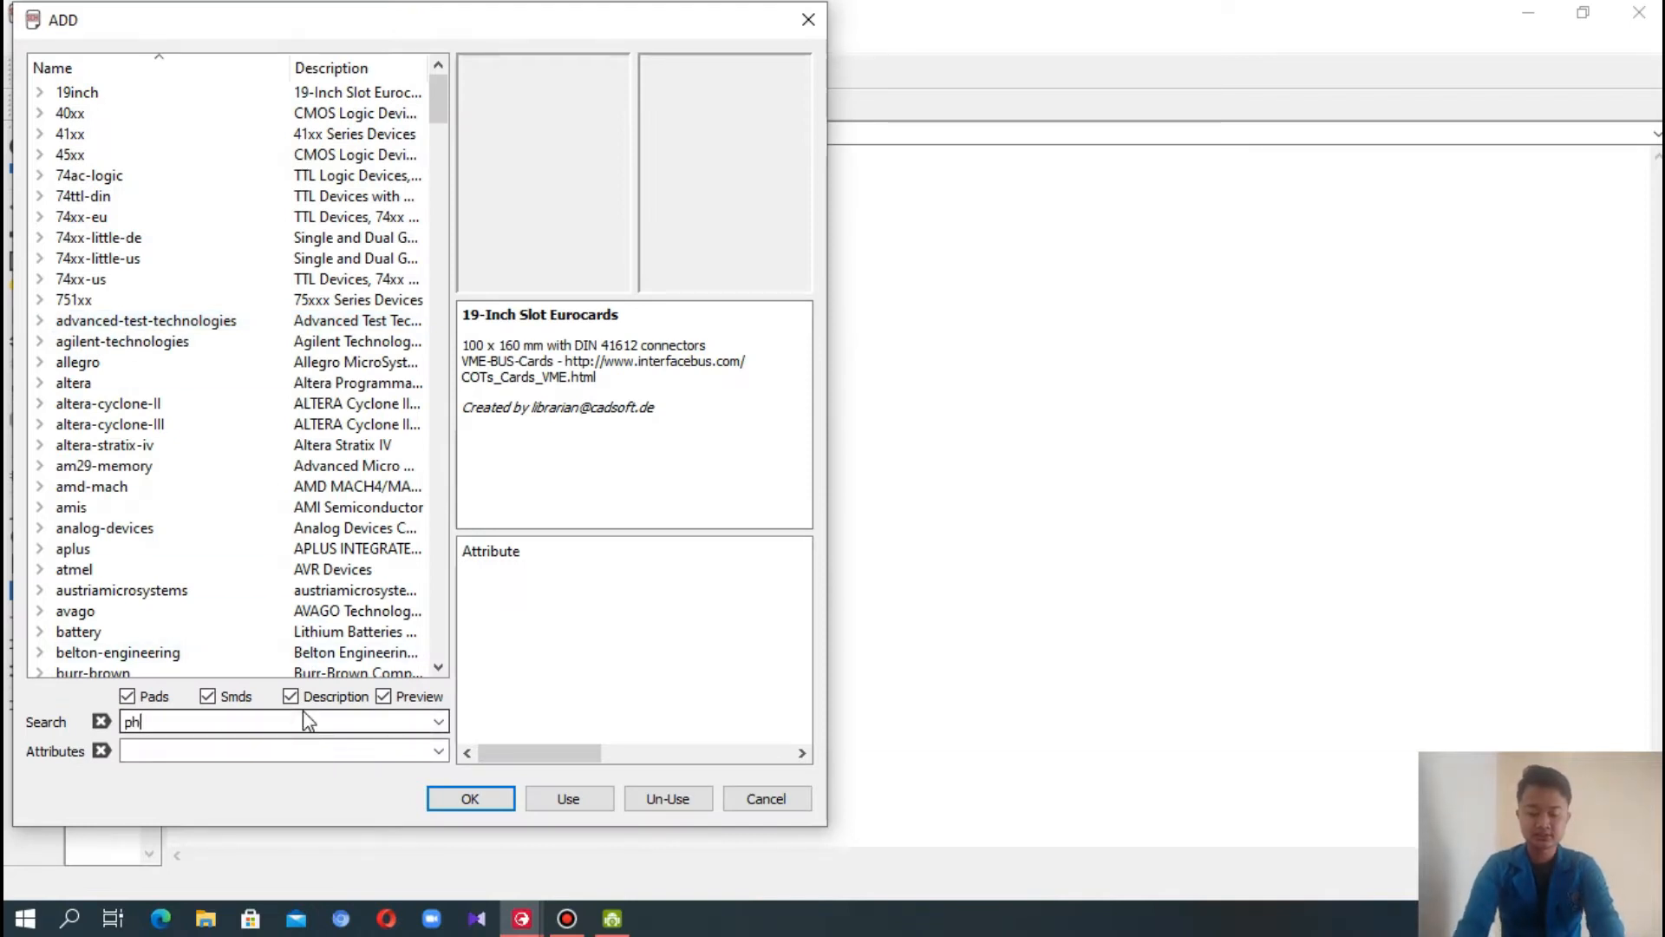
pyautogui.write('oto dioda')
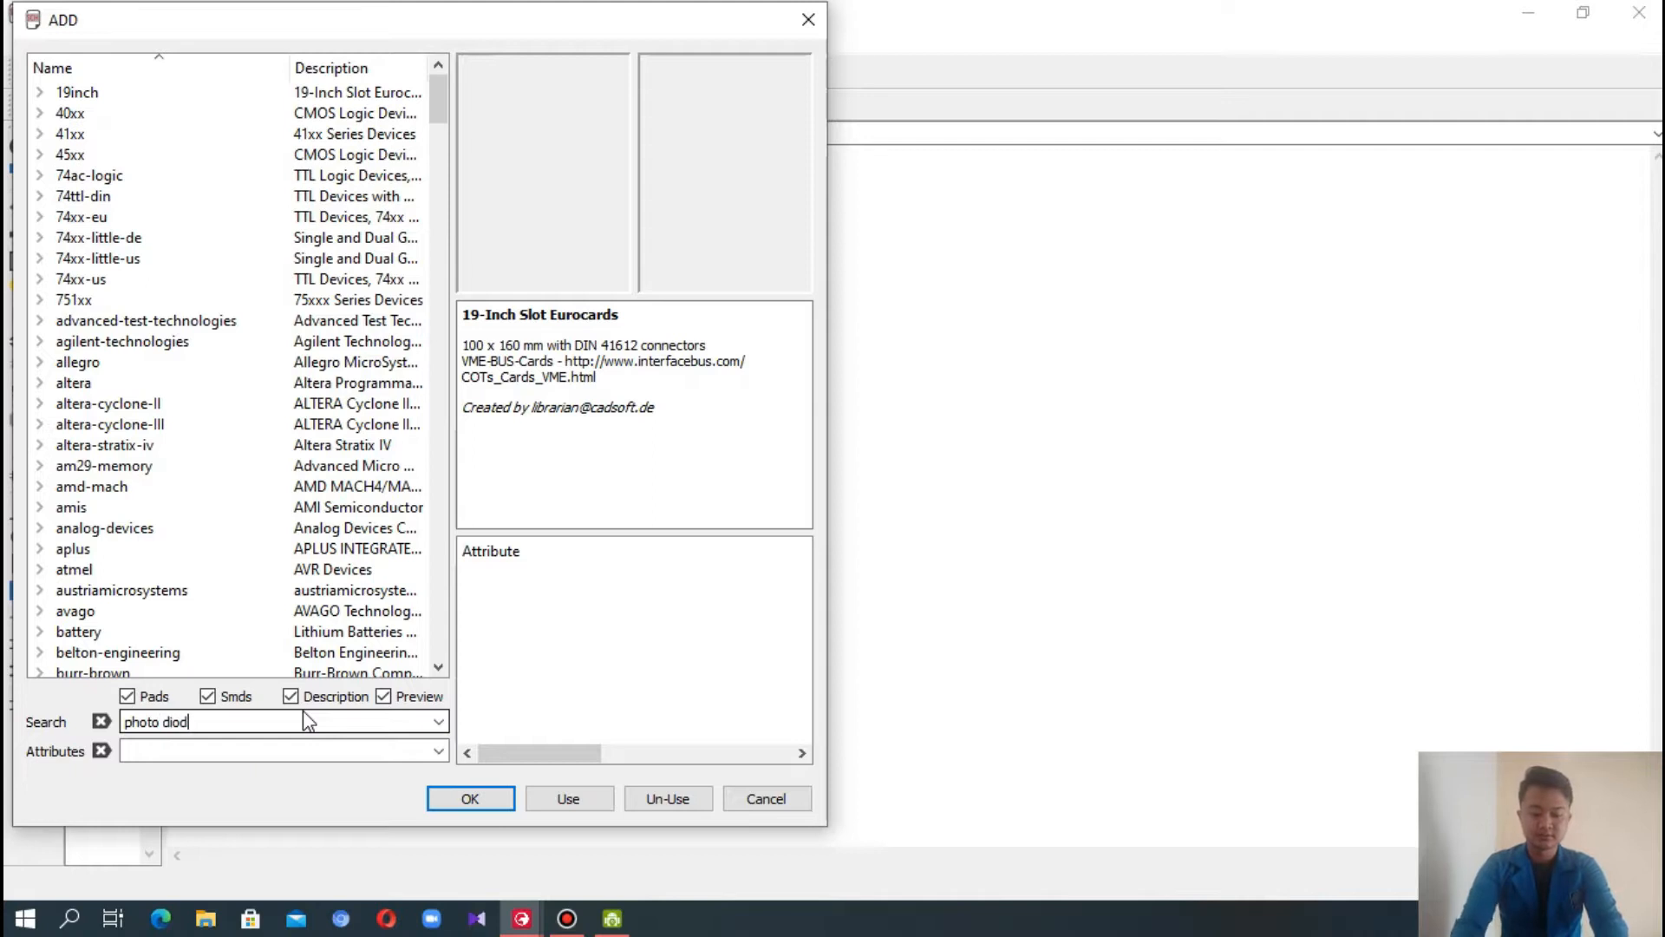
pyautogui.press('Return')
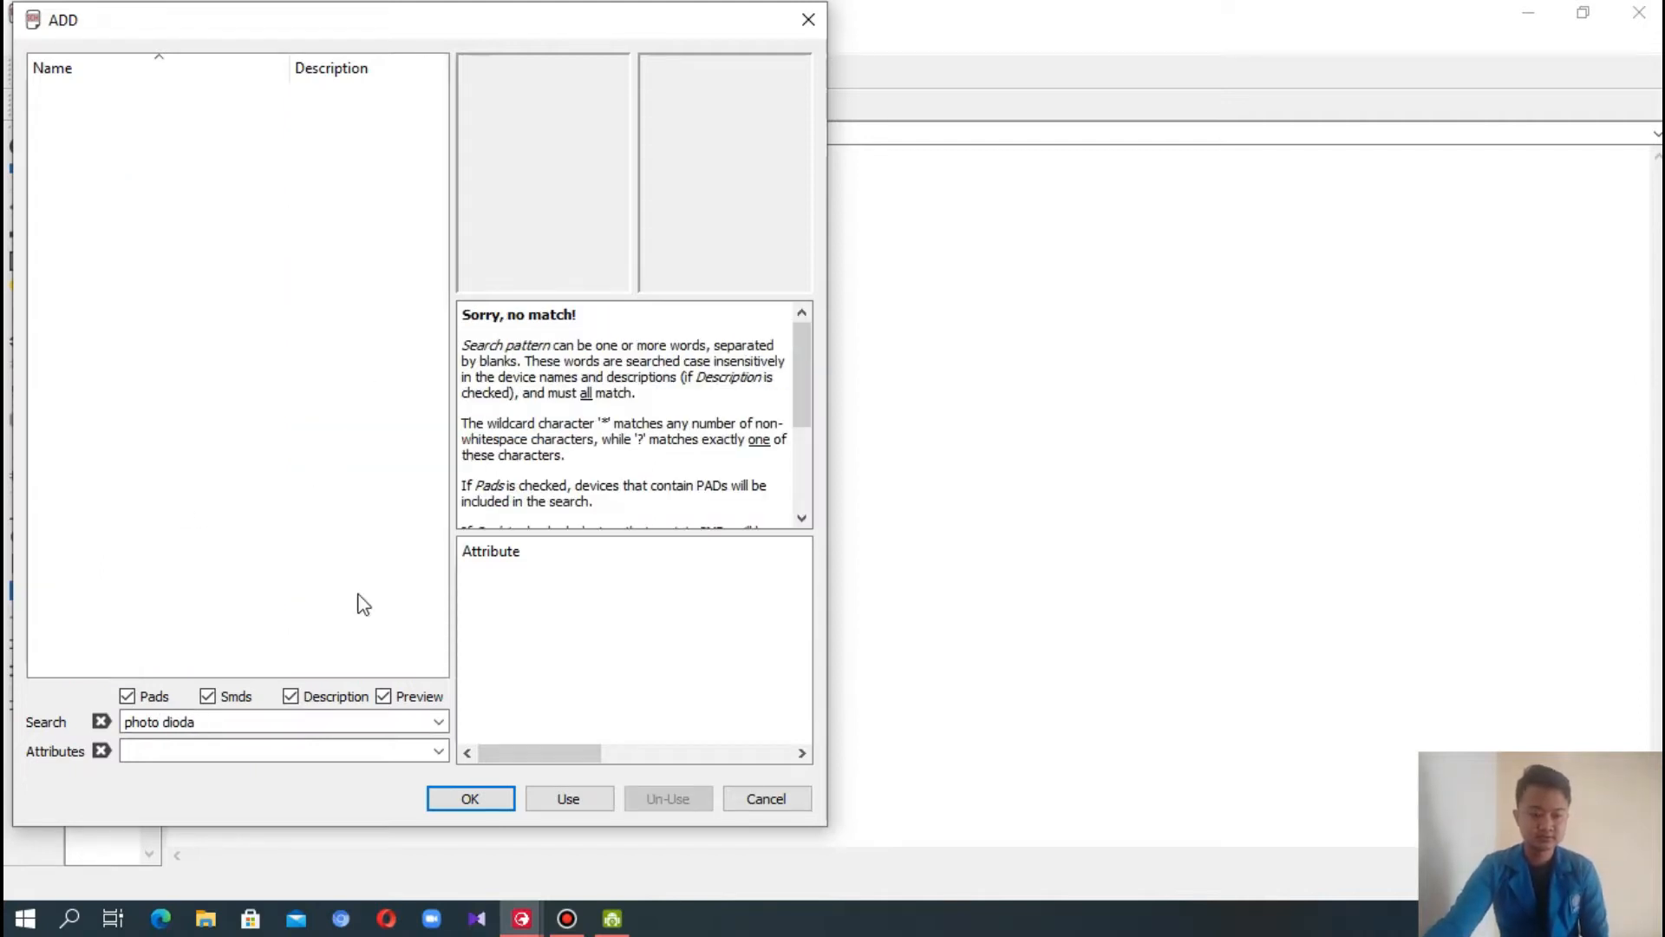
pyautogui.press('BackSpace')
pyautogui.click(440, 806)
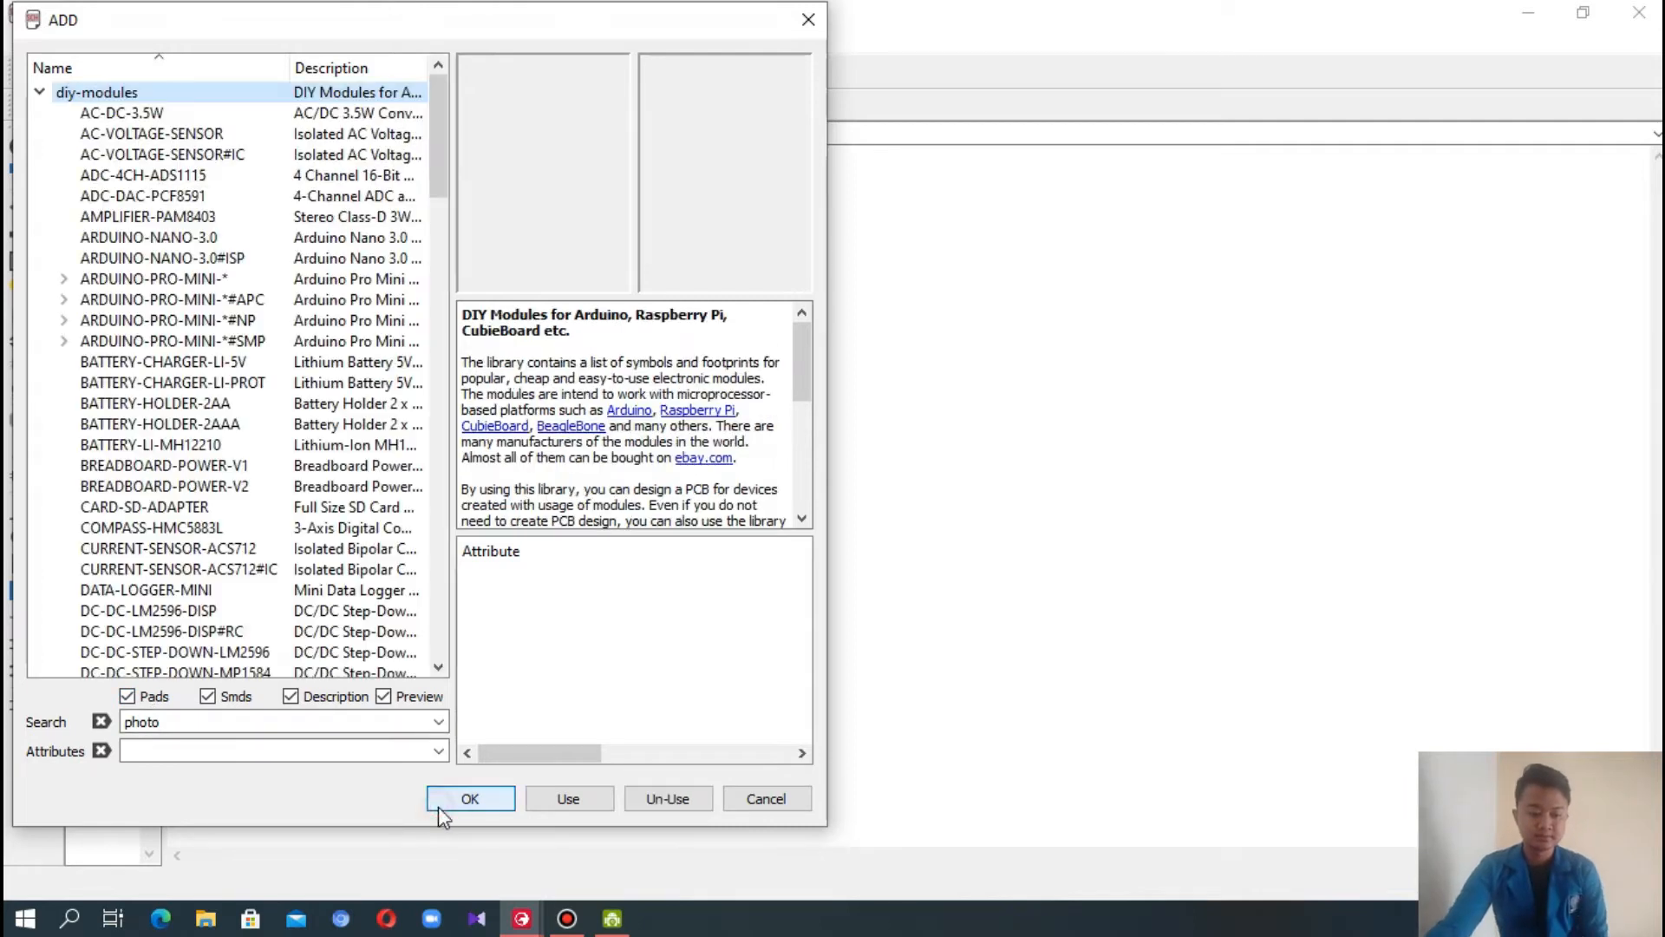
# - Add four SFH205 photo diodes from the opto-trans-siemens library, rotated 180°, spaced in a horizontal row across the sheet
pyautogui.moveTo(435, 179); pyautogui.dragTo(399, 628)
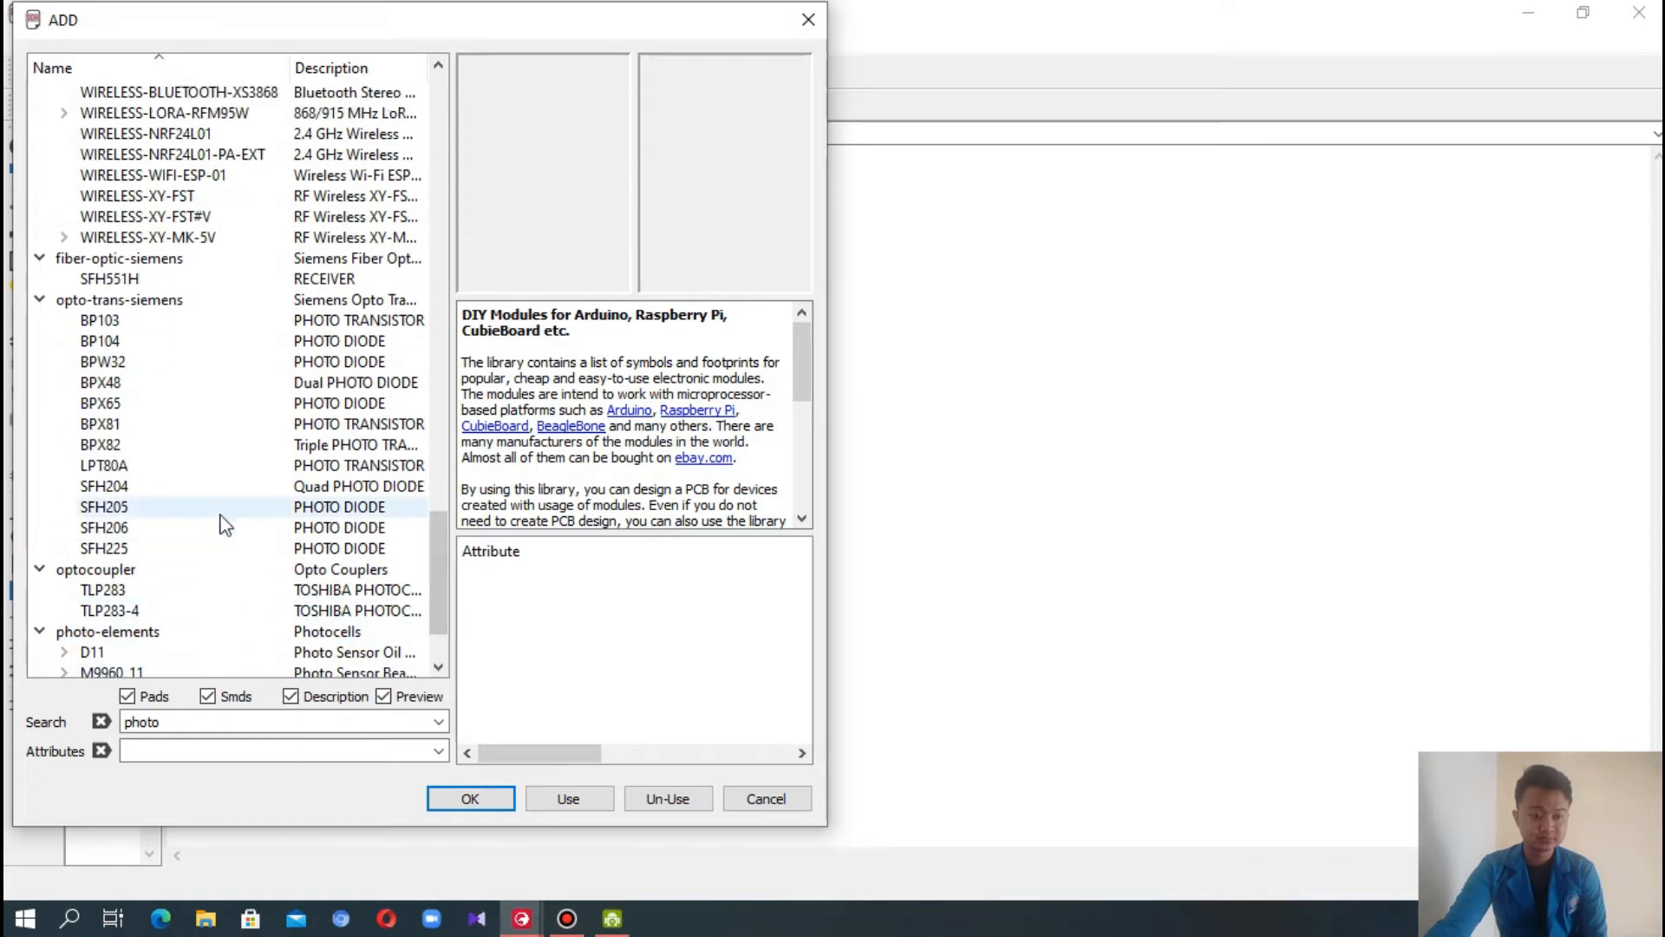
pyautogui.click(206, 509)
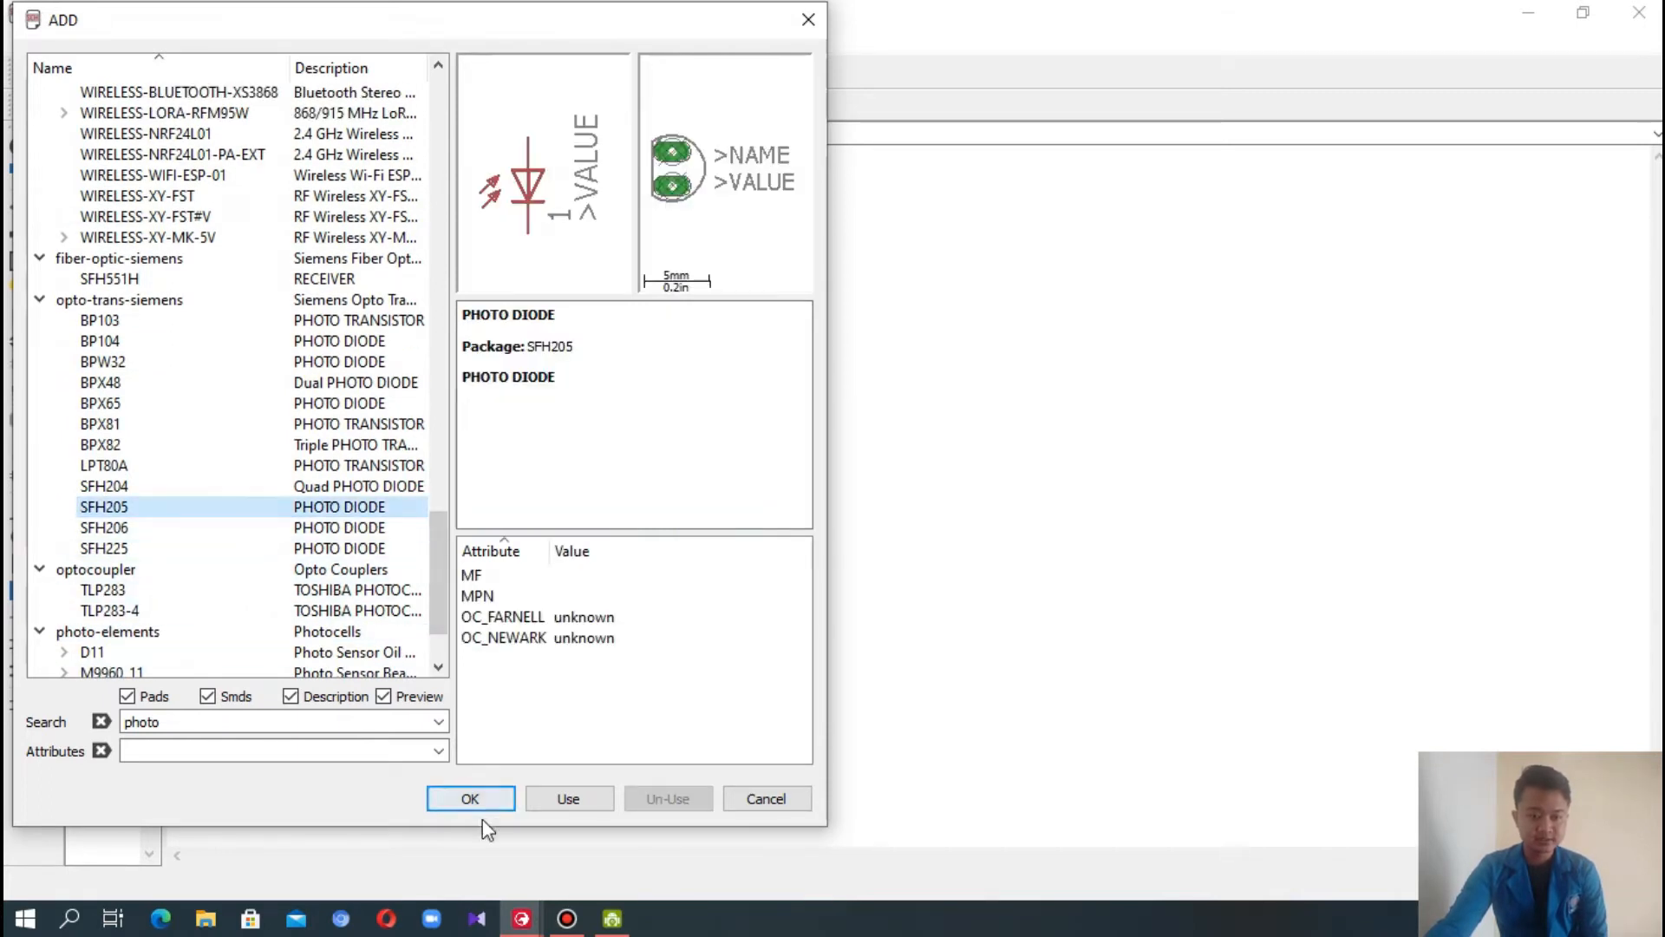
pyautogui.click(470, 798)
pyautogui.rightClick(629, 396)
pyautogui.rightClick(628, 396)
pyautogui.click(624, 383)
pyautogui.click(769, 386)
pyautogui.click(941, 381)
pyautogui.click(1102, 382)
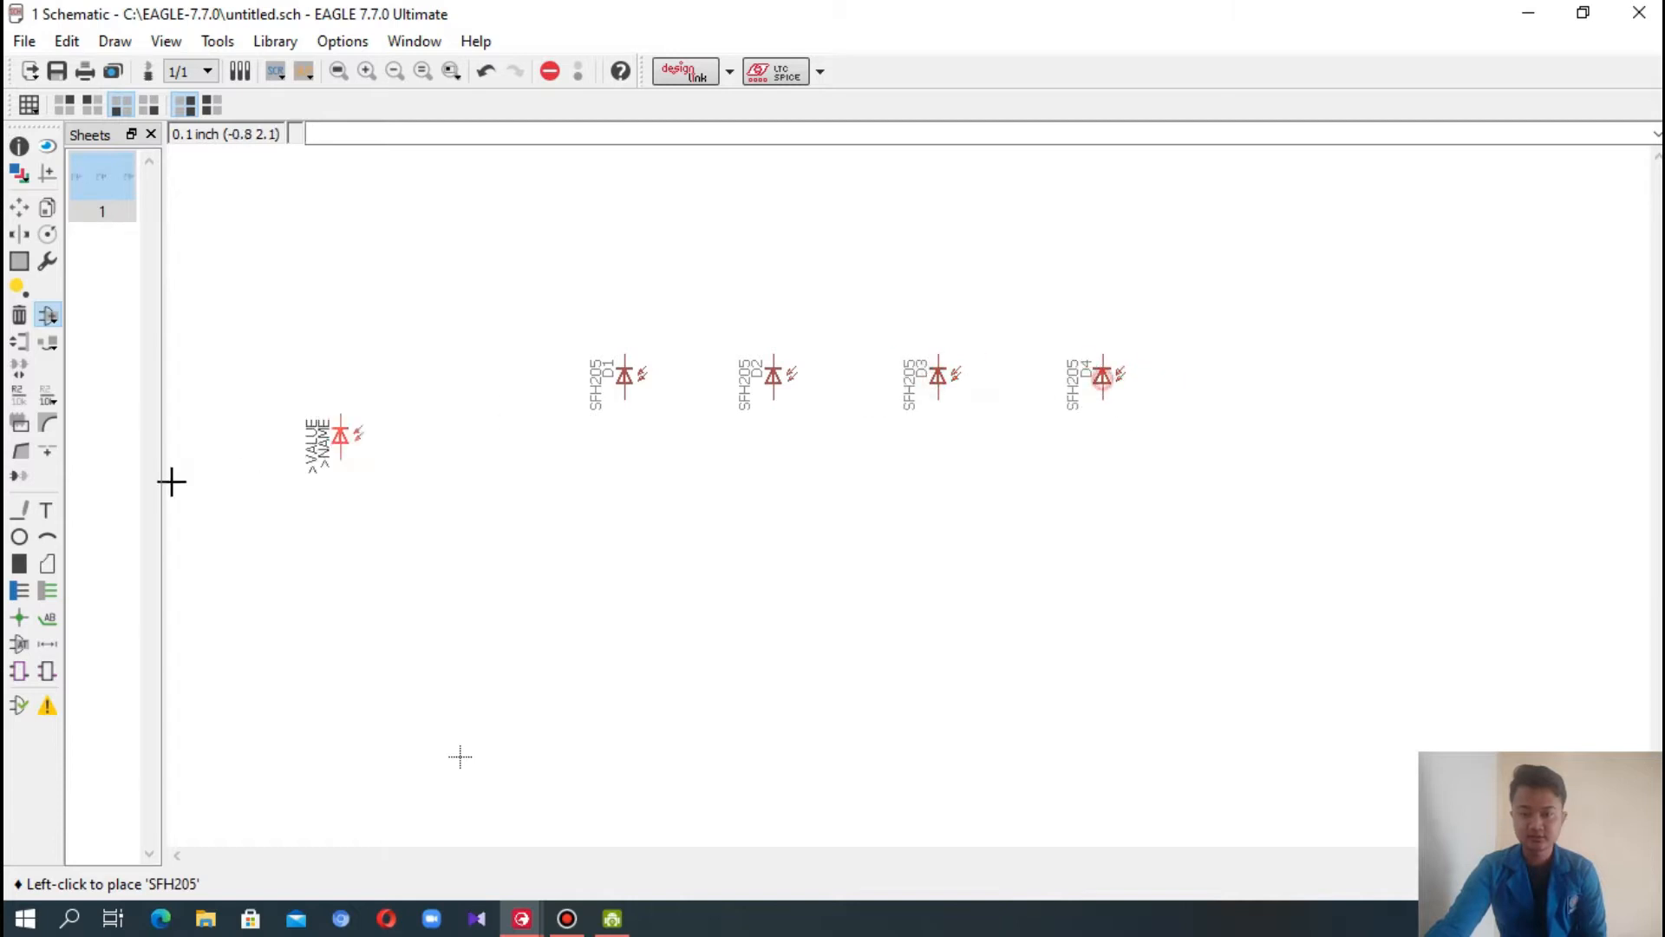
# - Search the part library for "led5mm" and choose the LED5MM device for placement
pyautogui.click(50, 318)
pyautogui.click(177, 723)
pyautogui.press('BackSpace')
pyautogui.press('BackSpace')
pyautogui.press('BackSpace')
pyautogui.press('BackSpace')
pyautogui.press('BackSpace')
pyautogui.write('led5mm')
pyautogui.press('Return')
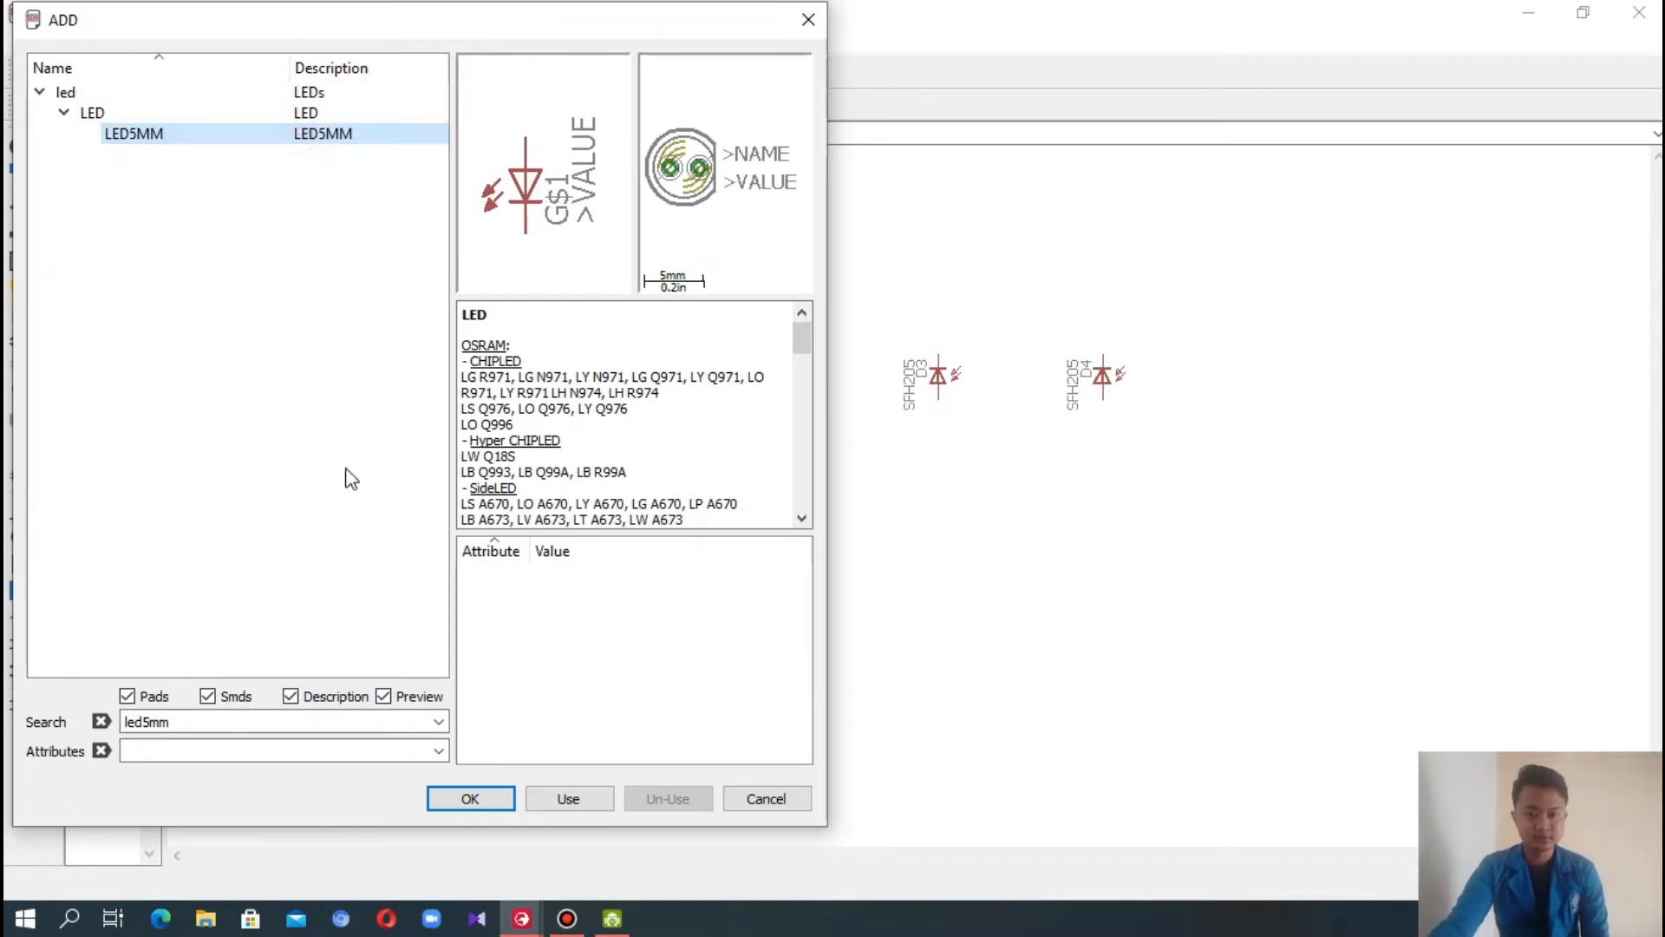
pyautogui.click(464, 800)
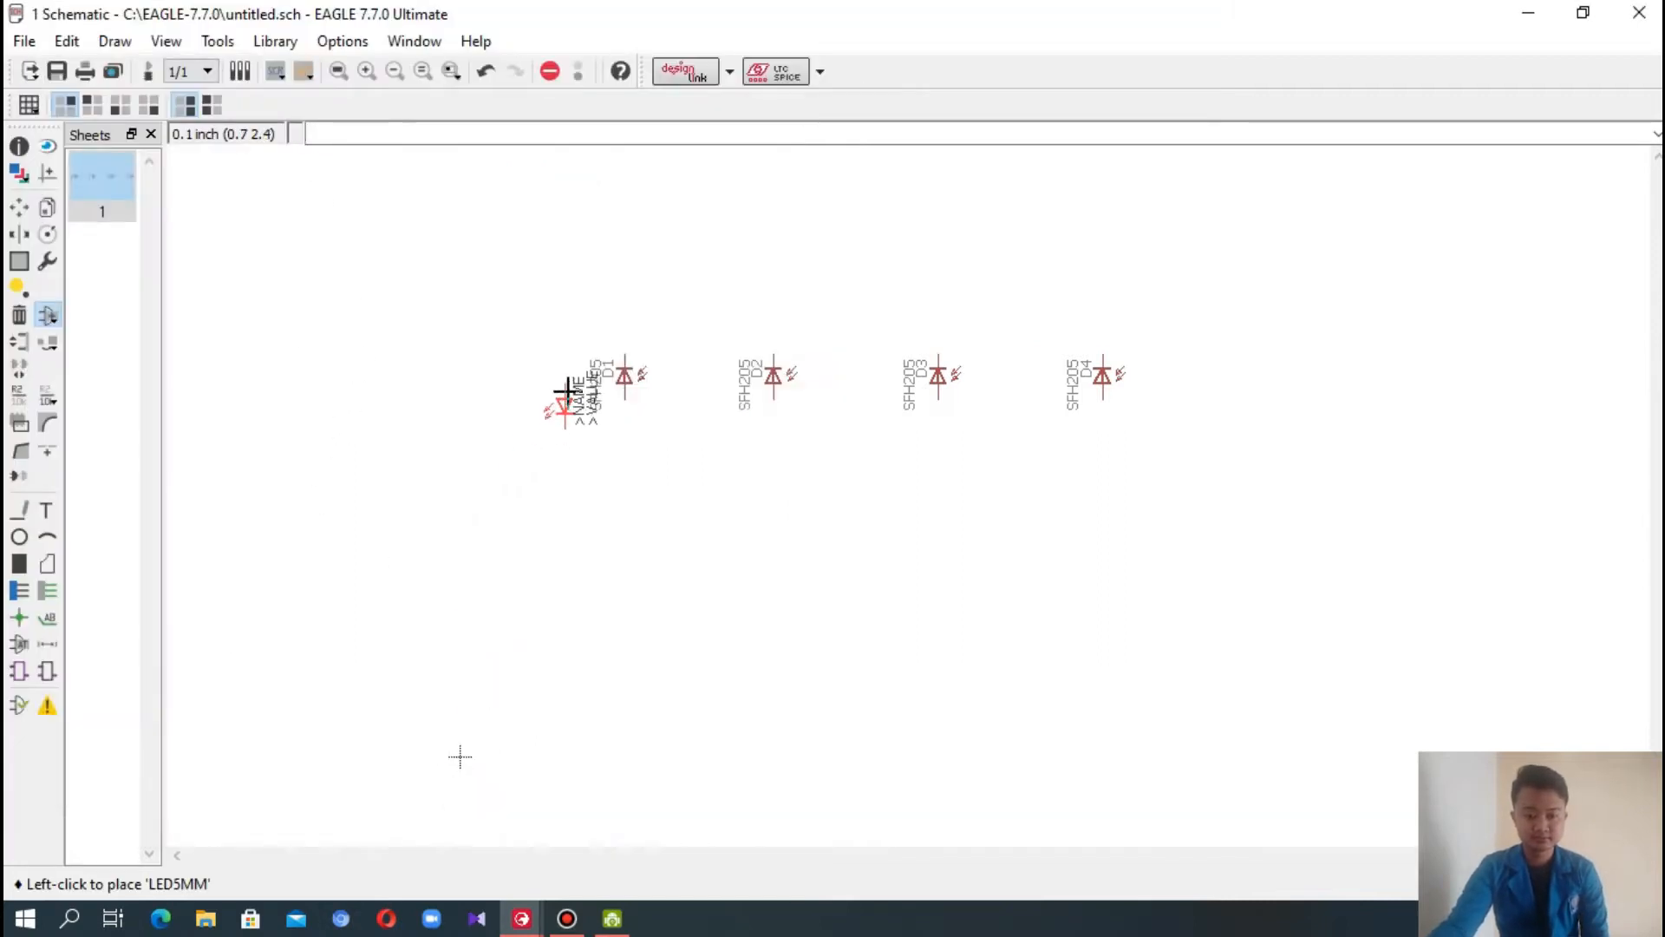
# - Place four LED5MM parts, one beside each photo diode in the row
pyautogui.click(562, 374)
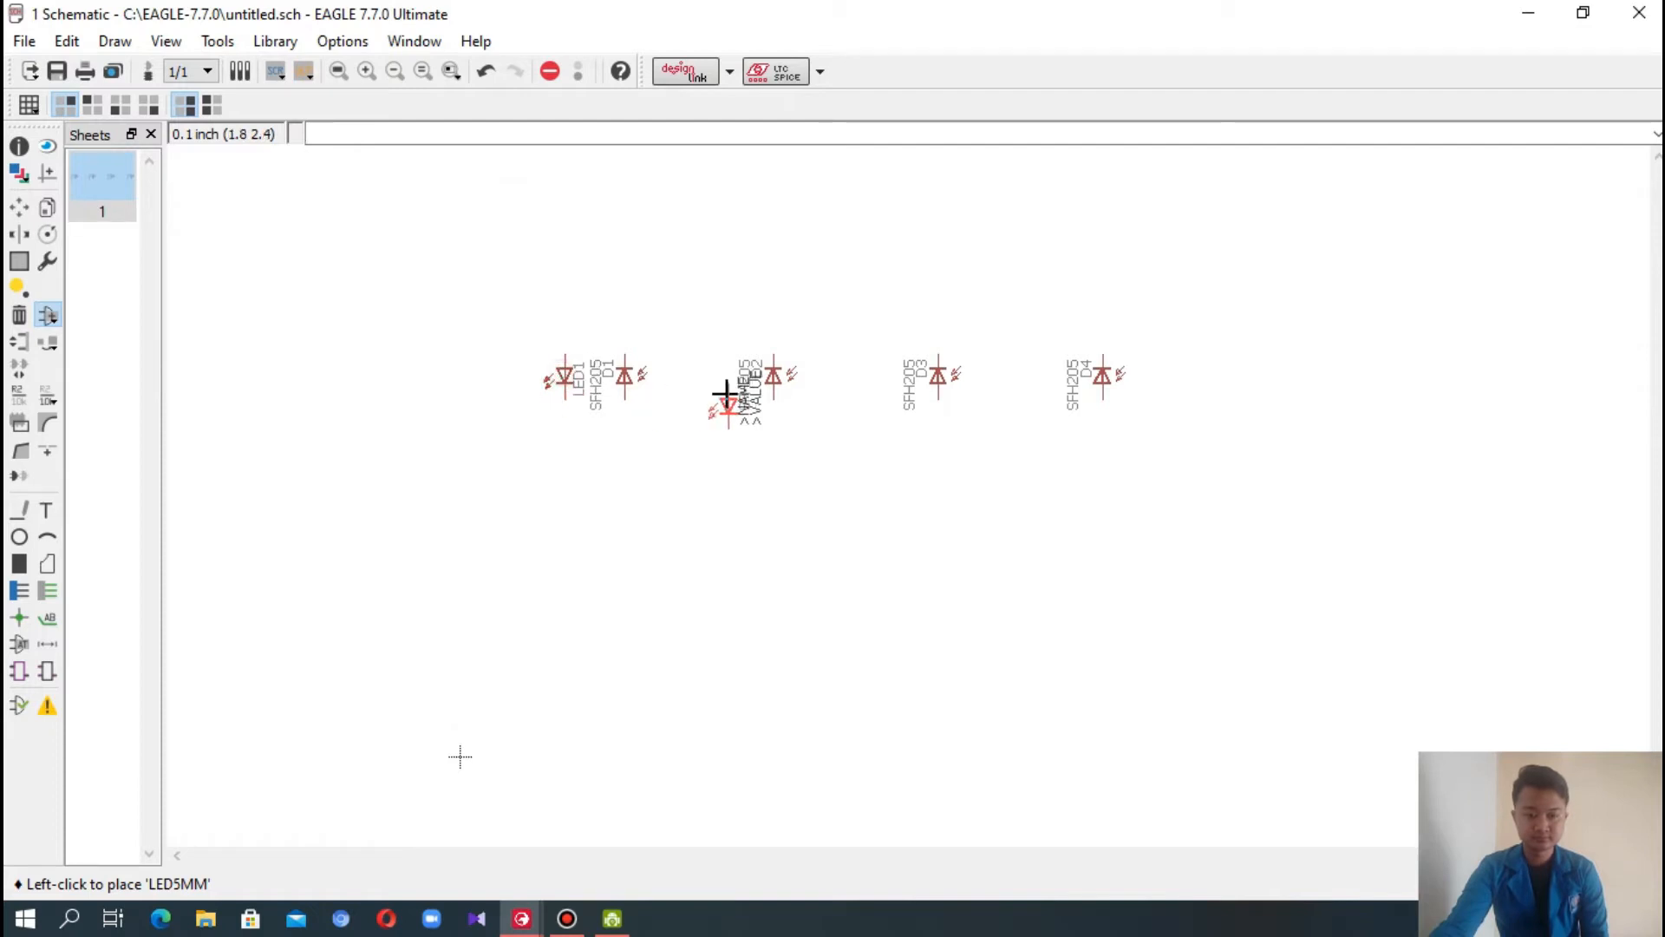
pyautogui.click(711, 375)
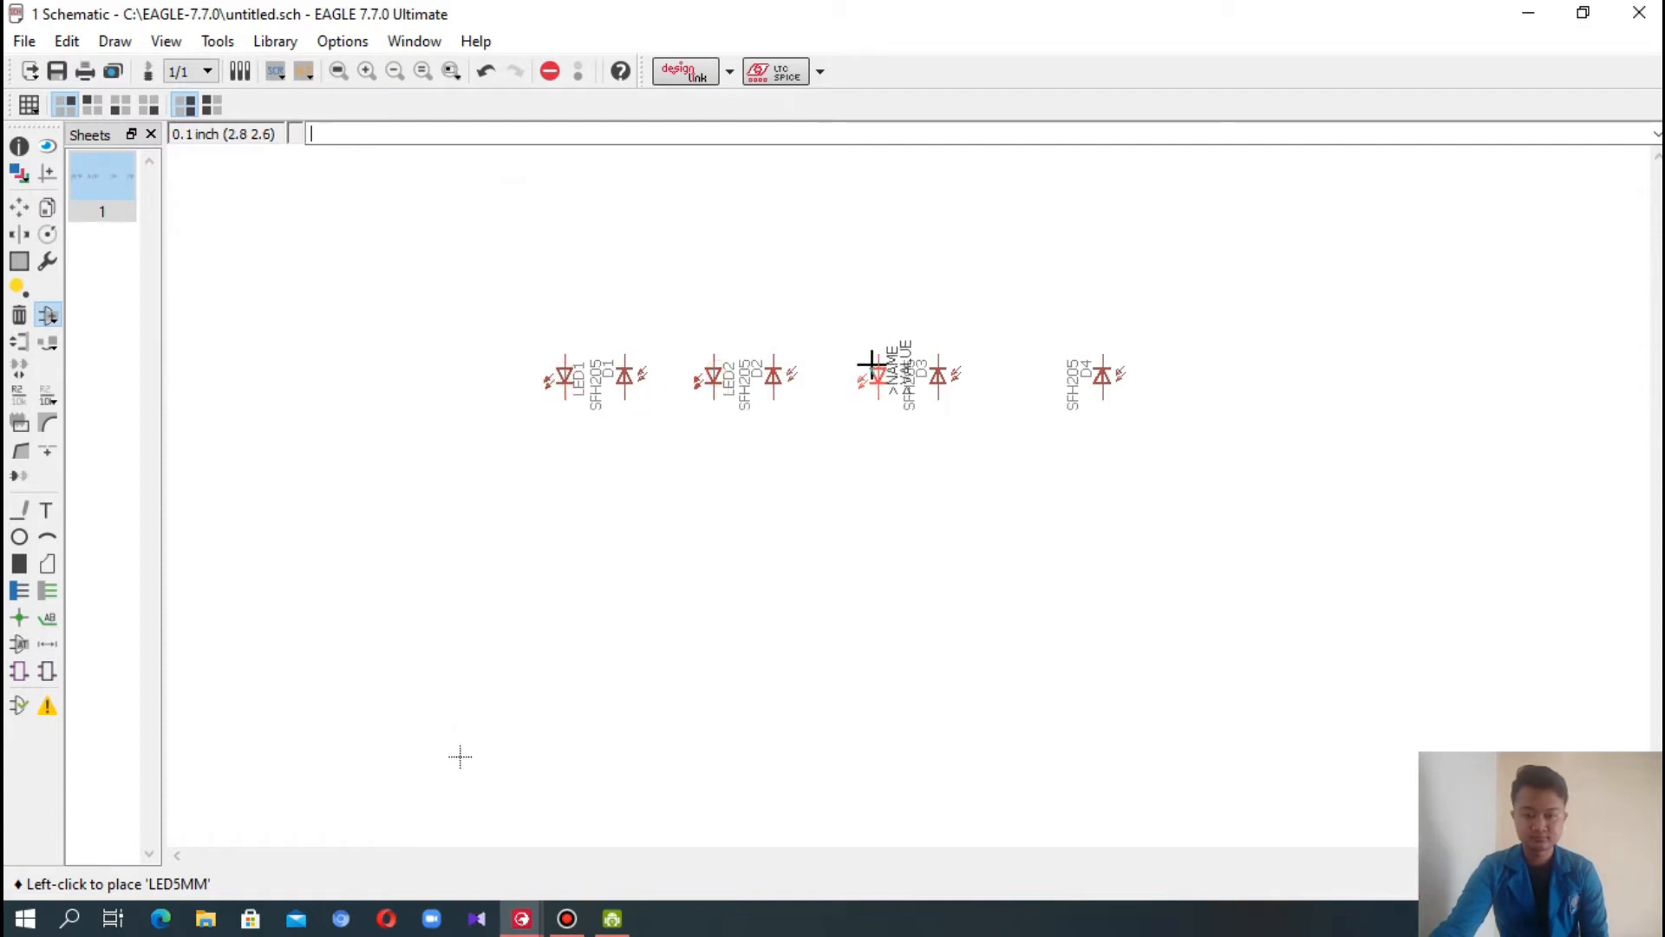
pyautogui.click(871, 366)
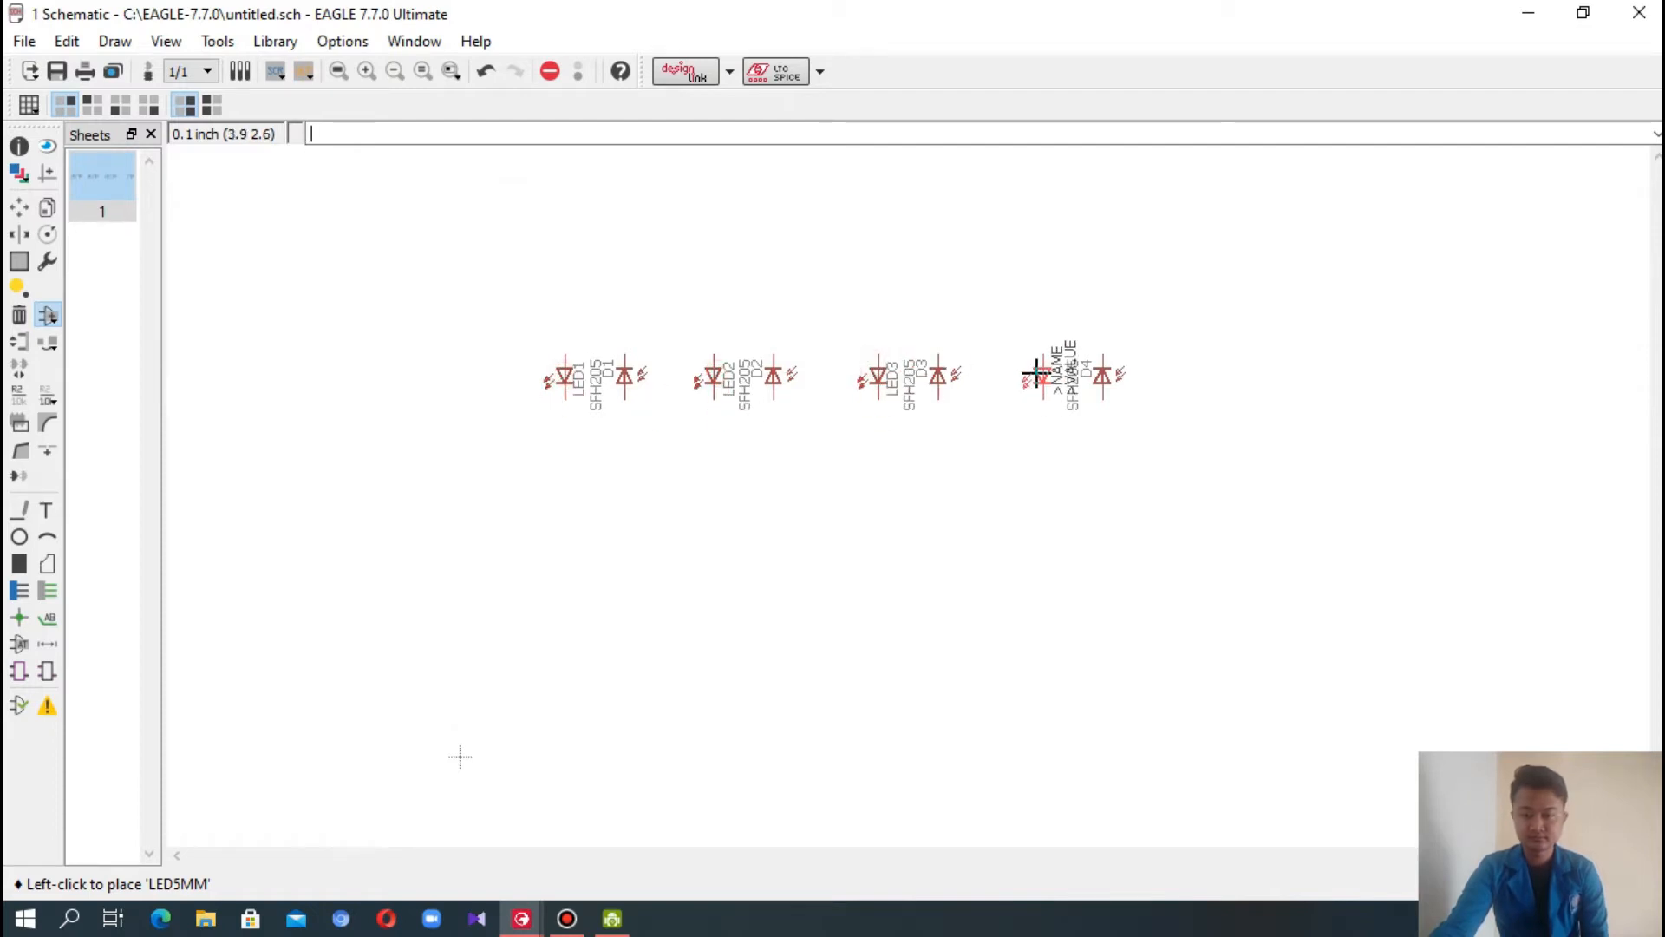
pyautogui.click(1030, 374)
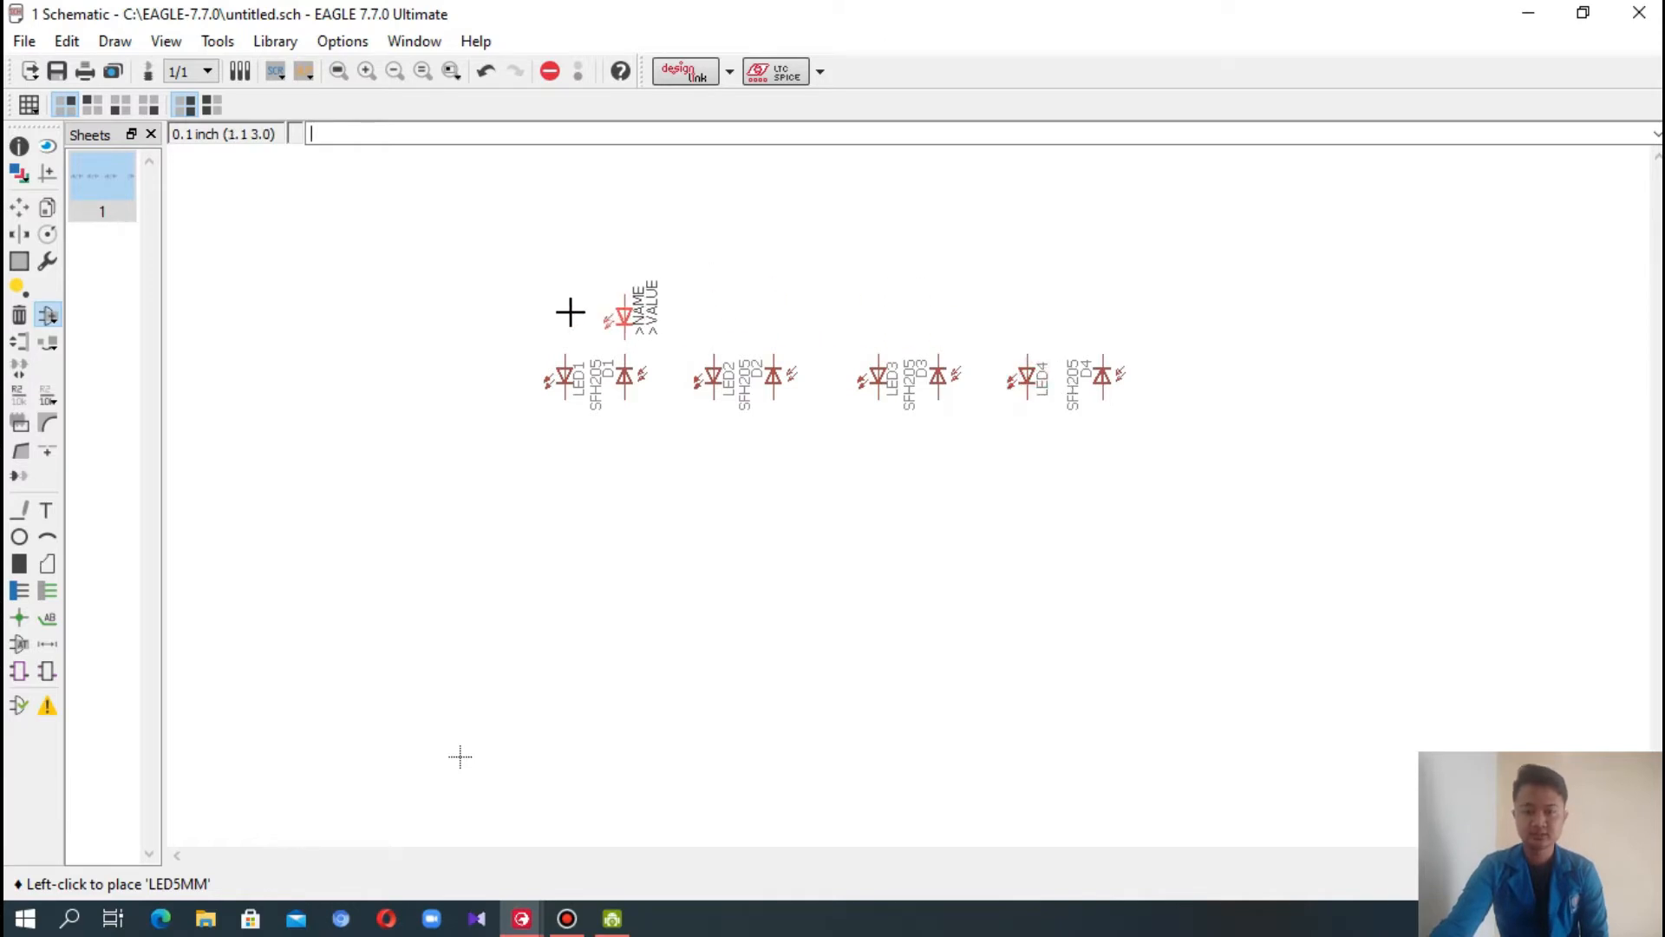
# - Clear the part search filter and expand the European-symbol resistor R-EU_ in the rcl library
pyautogui.click(50, 314)
pyautogui.click(231, 722)
pyautogui.press('BackSpace')
pyautogui.press('BackSpace')
pyautogui.press('BackSpace')
pyautogui.press('BackSpace')
pyautogui.press('BackSpace')
pyautogui.press('BackSpace')
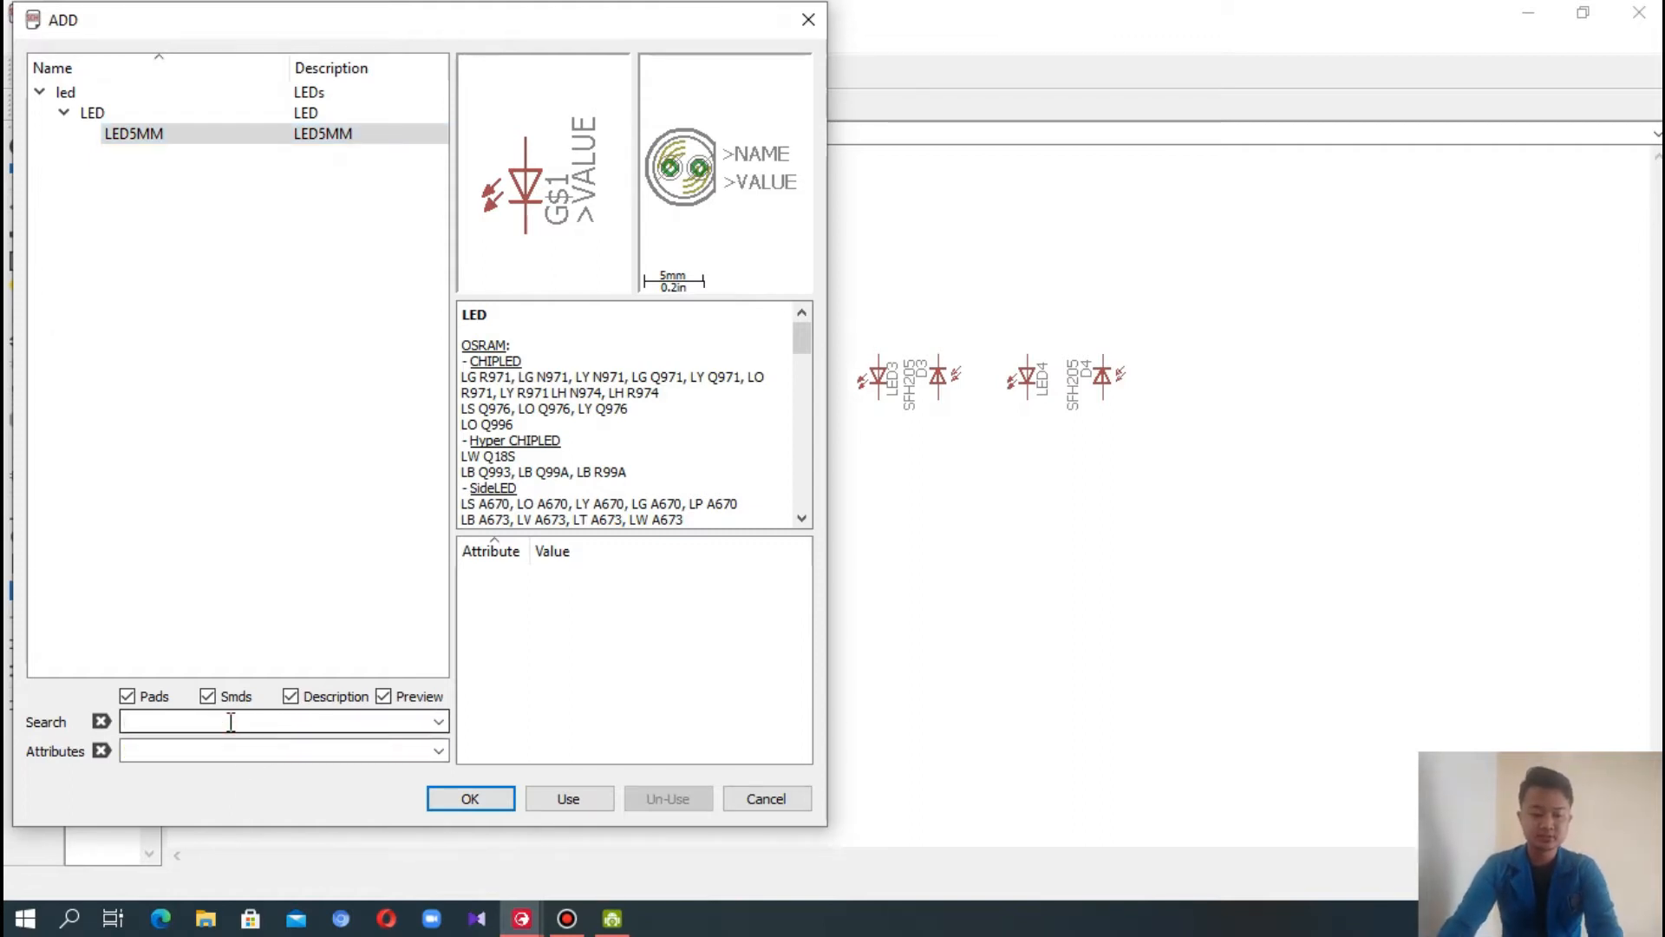
pyautogui.click(490, 804)
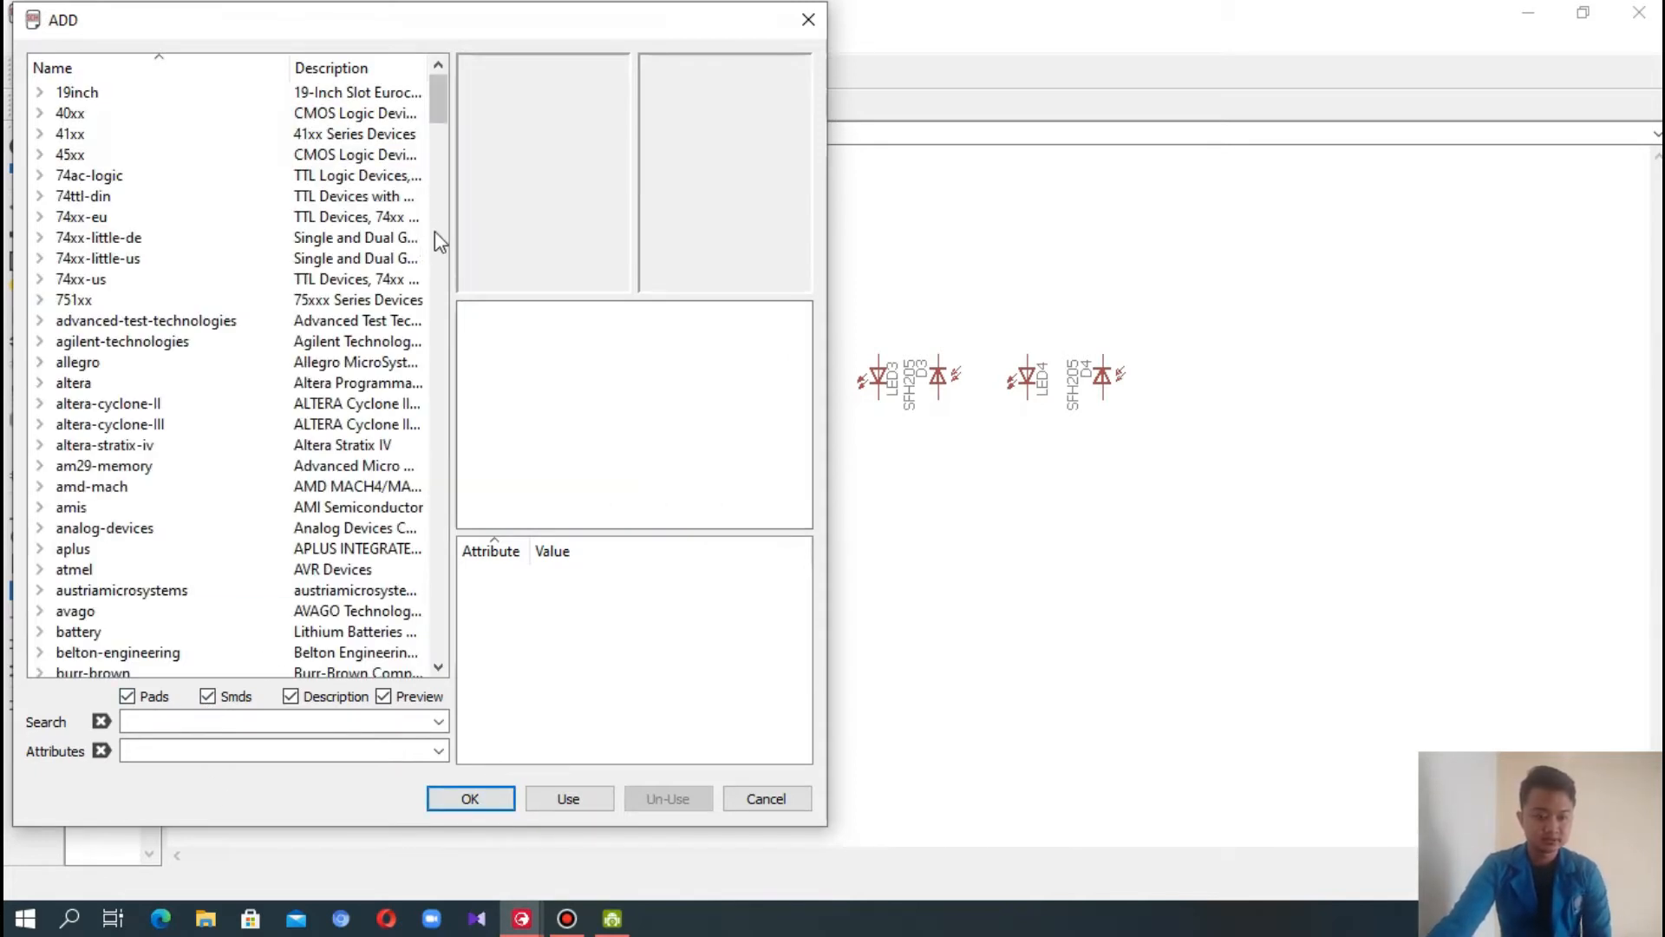
pyautogui.moveTo(435, 126); pyautogui.dragTo(407, 540)
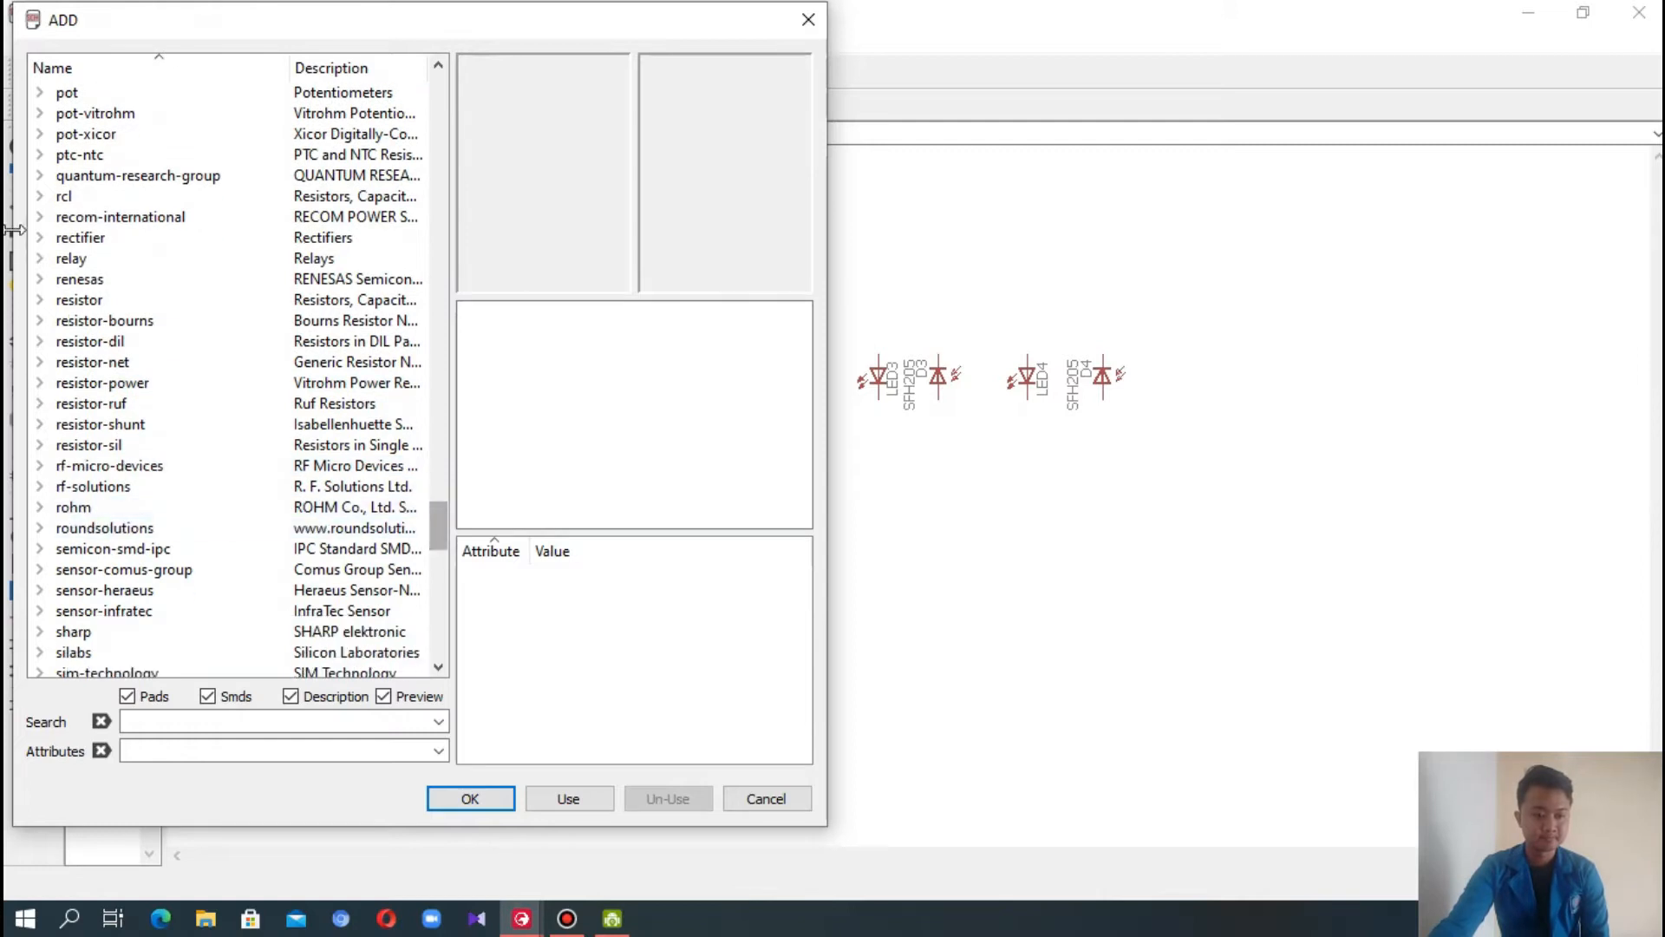
pyautogui.doubleClick(57, 195)
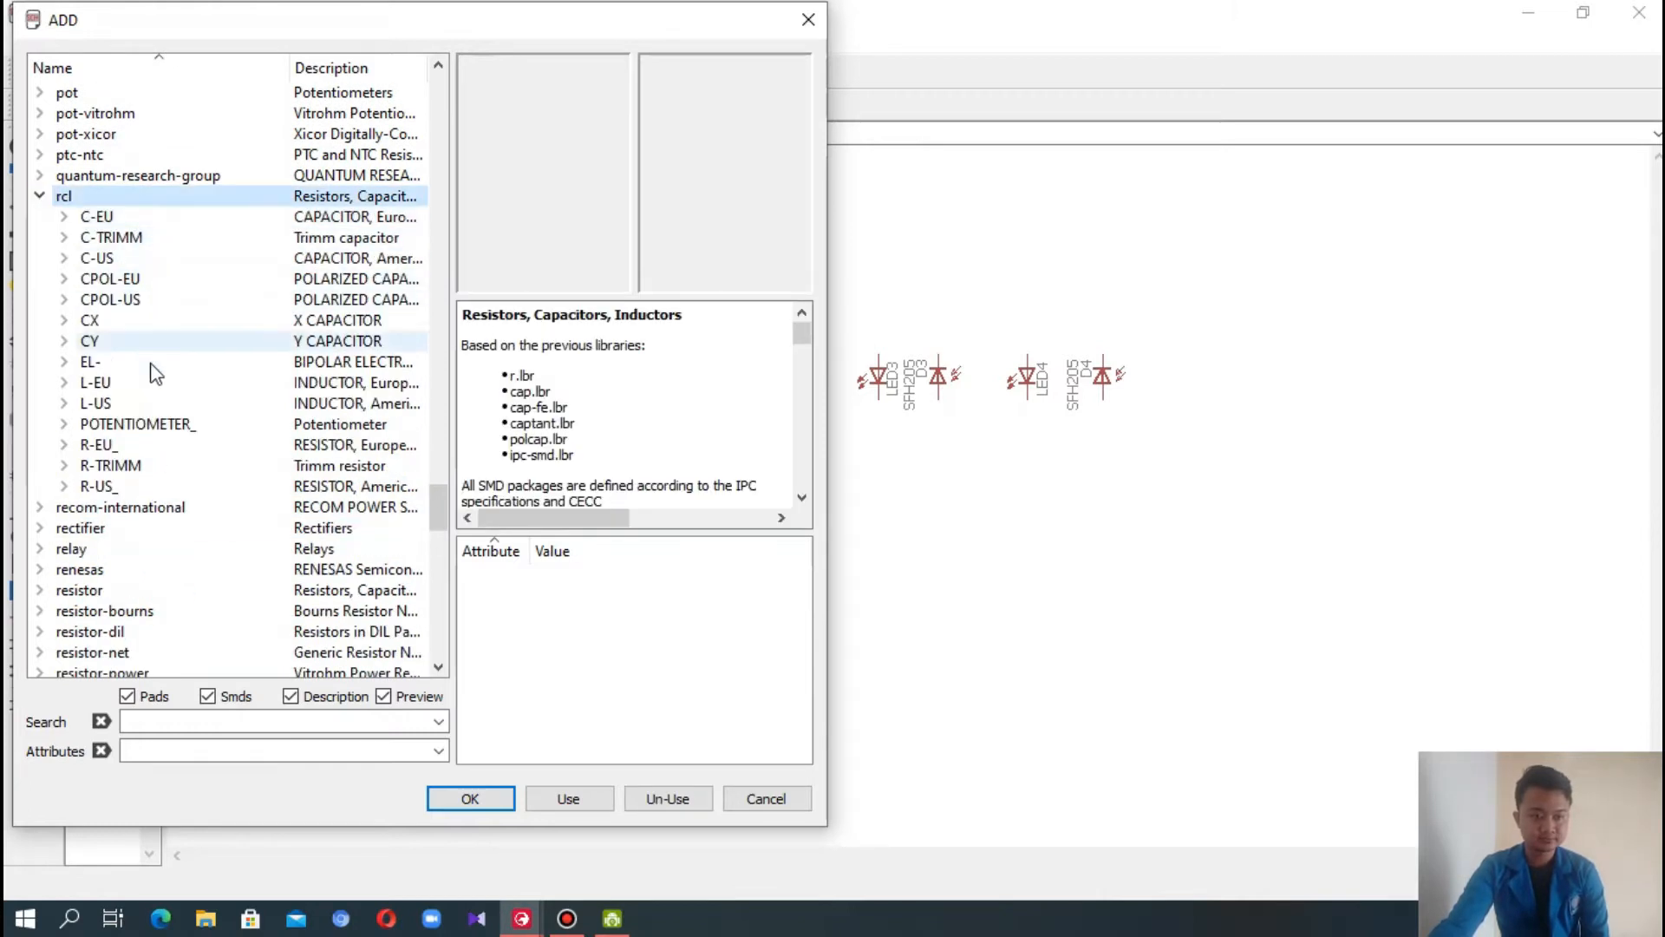
pyautogui.click(151, 450)
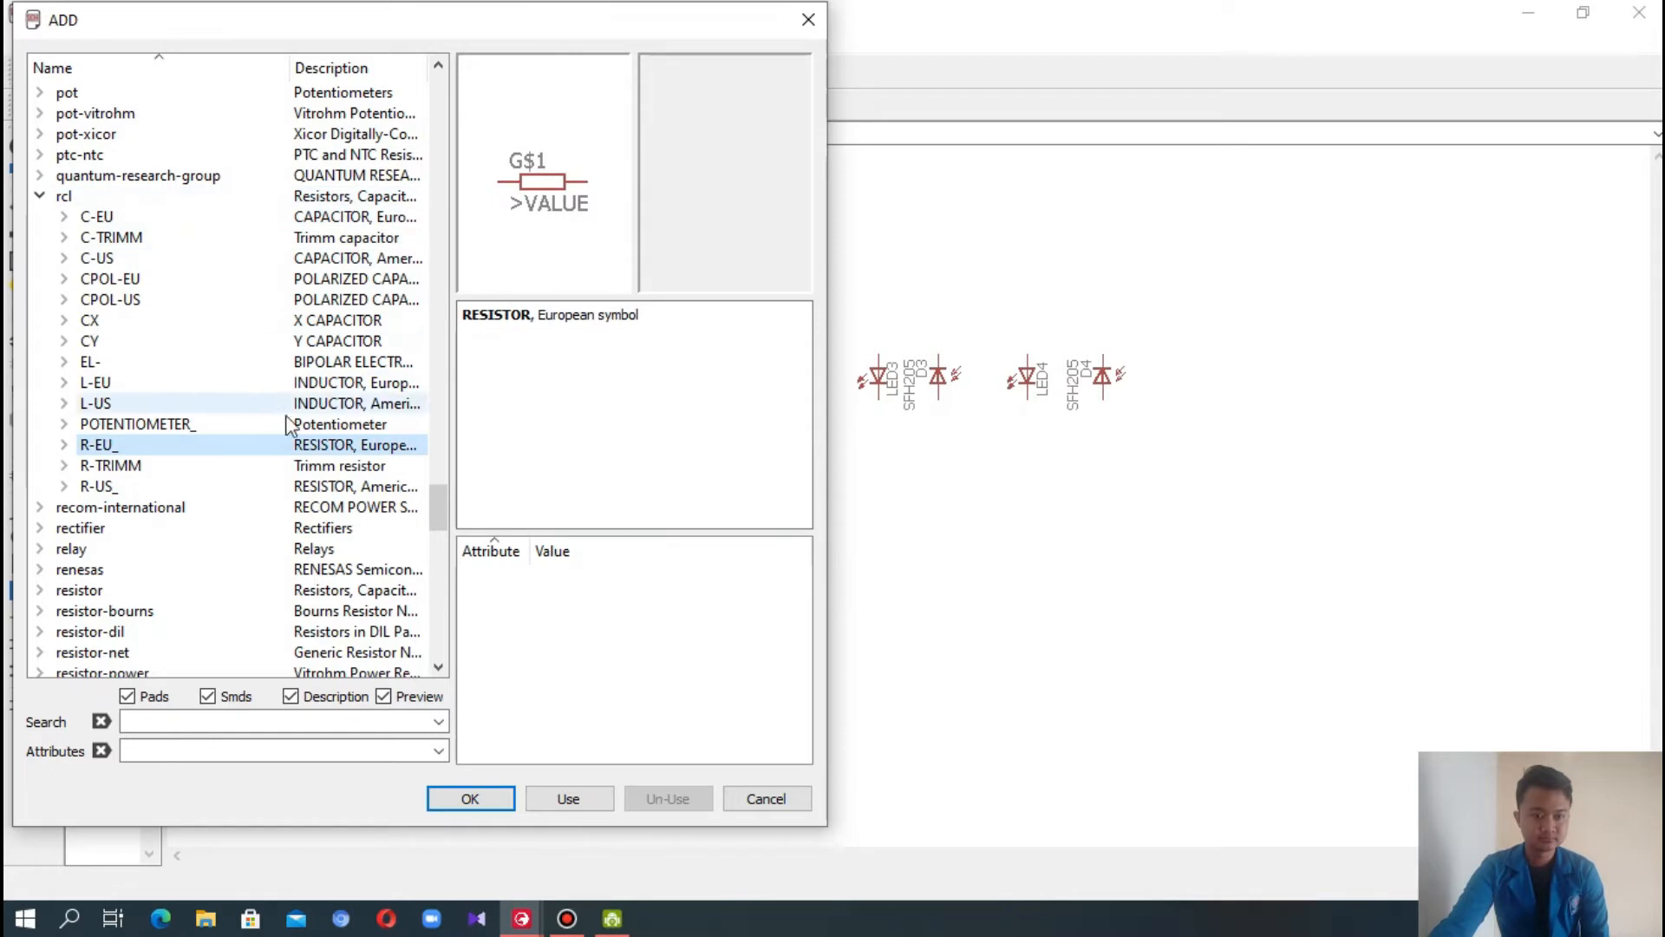
pyautogui.click(64, 445)
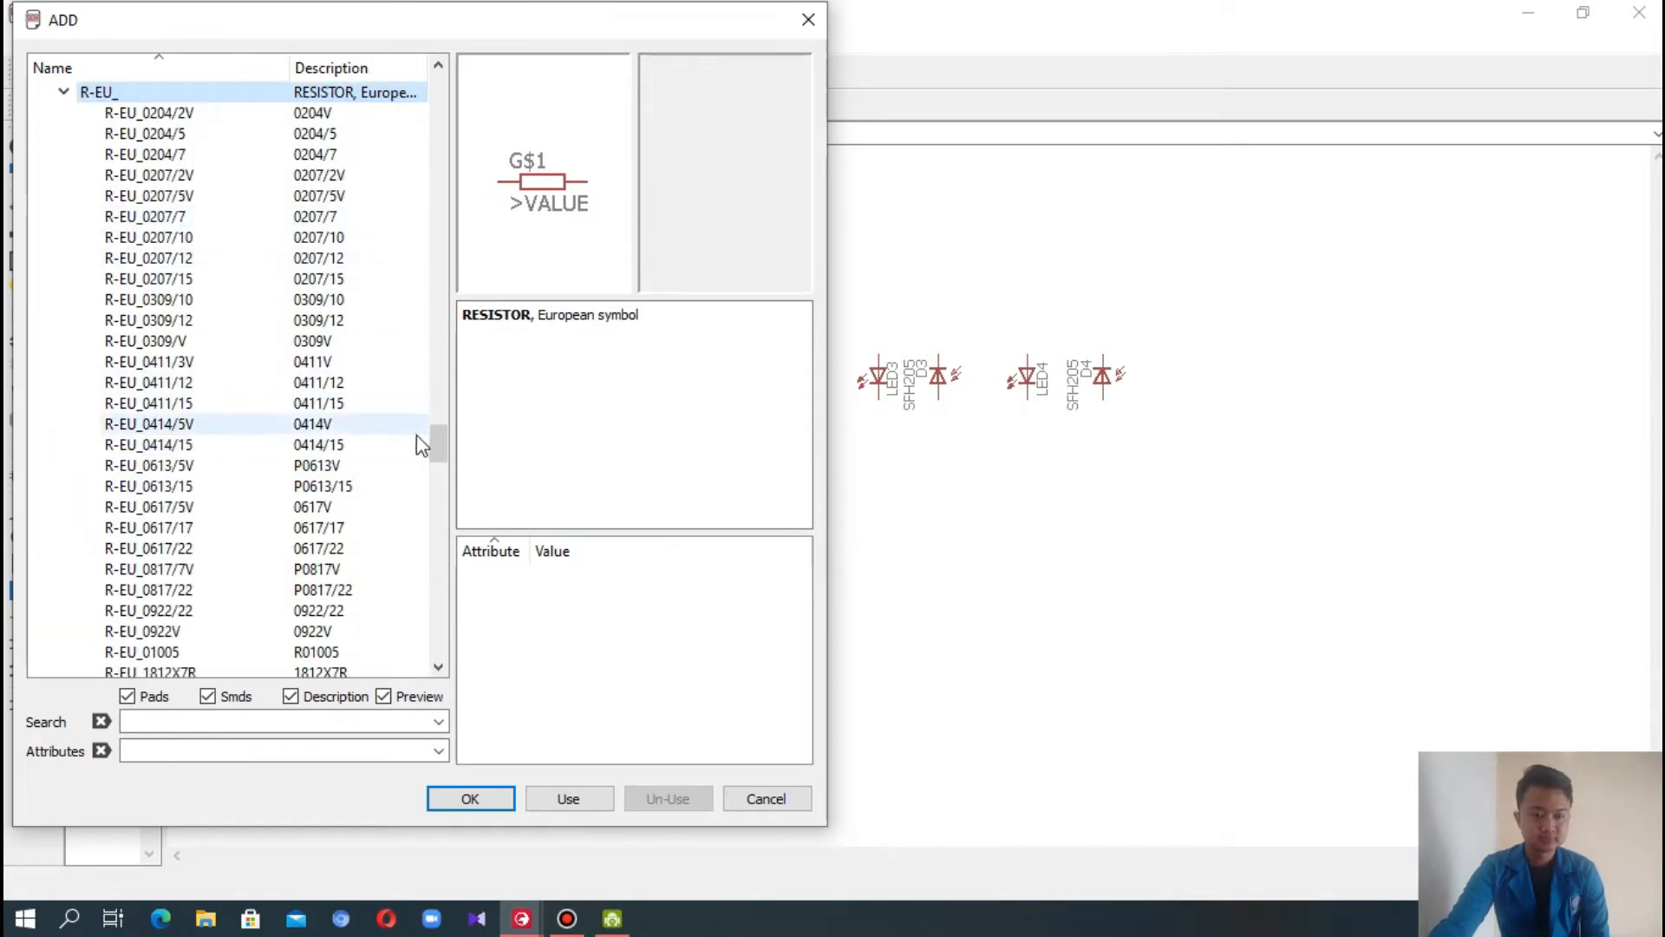
# - Compare the 0204 and 0207 resistor packages and choose R-EU_0207/7 for placement
pyautogui.moveTo(436, 447)
pyautogui.mouseDown()
pyautogui.moveTo(441, 460)
pyautogui.moveTo(439, 446)
pyautogui.mouseUp()
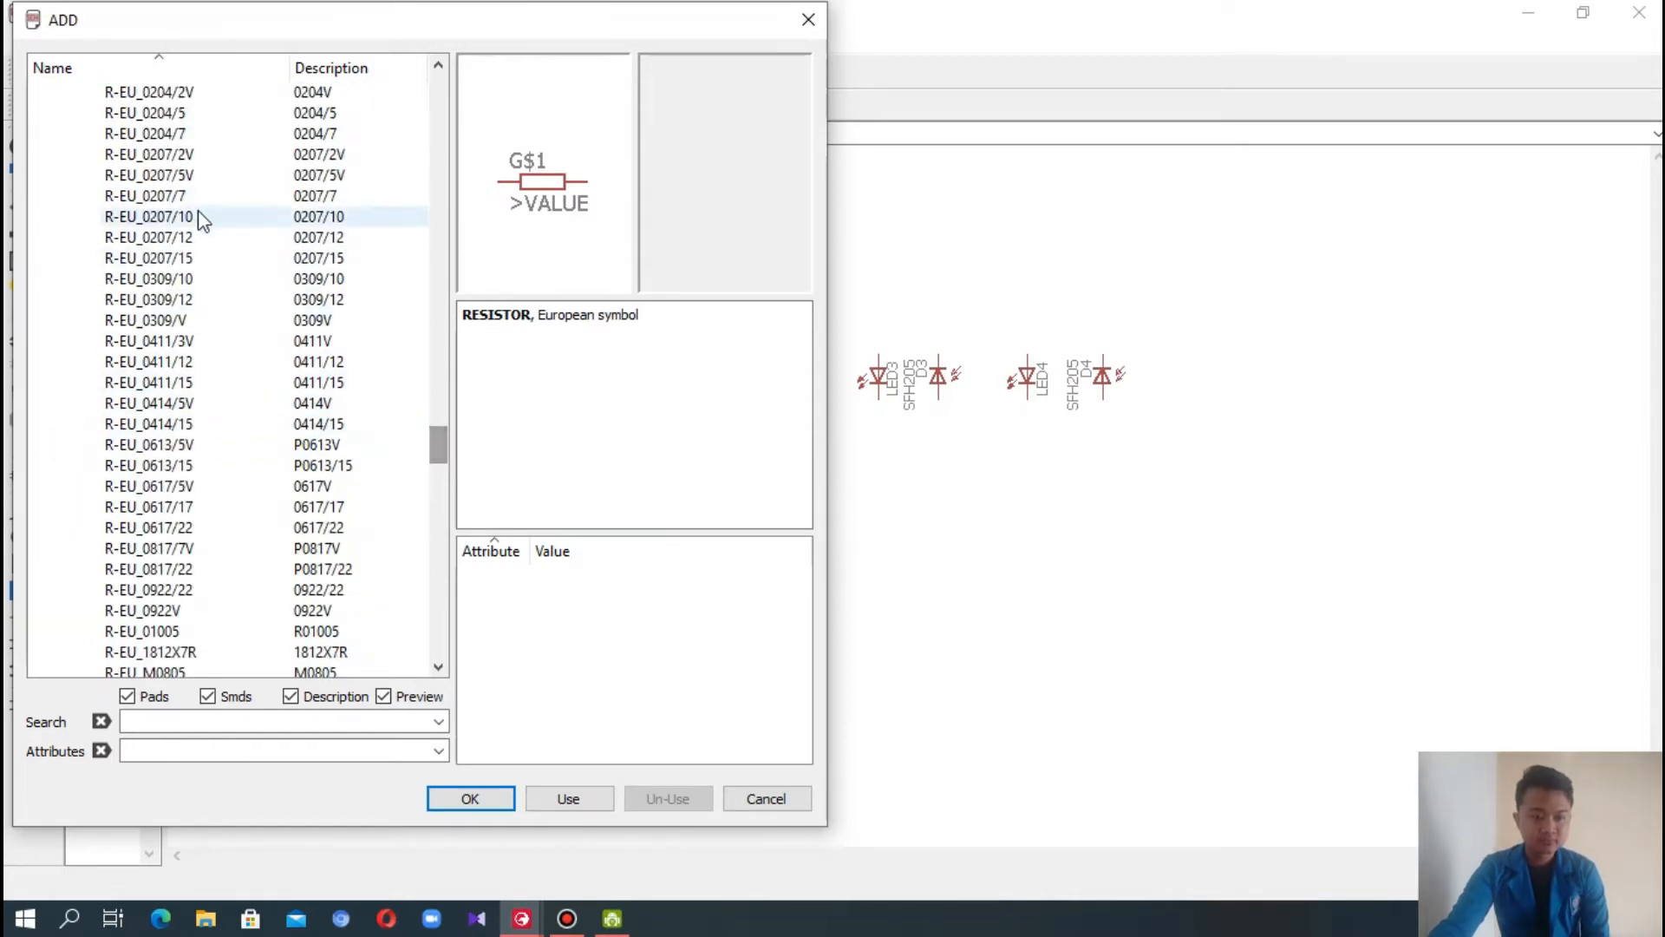
pyautogui.click(207, 137)
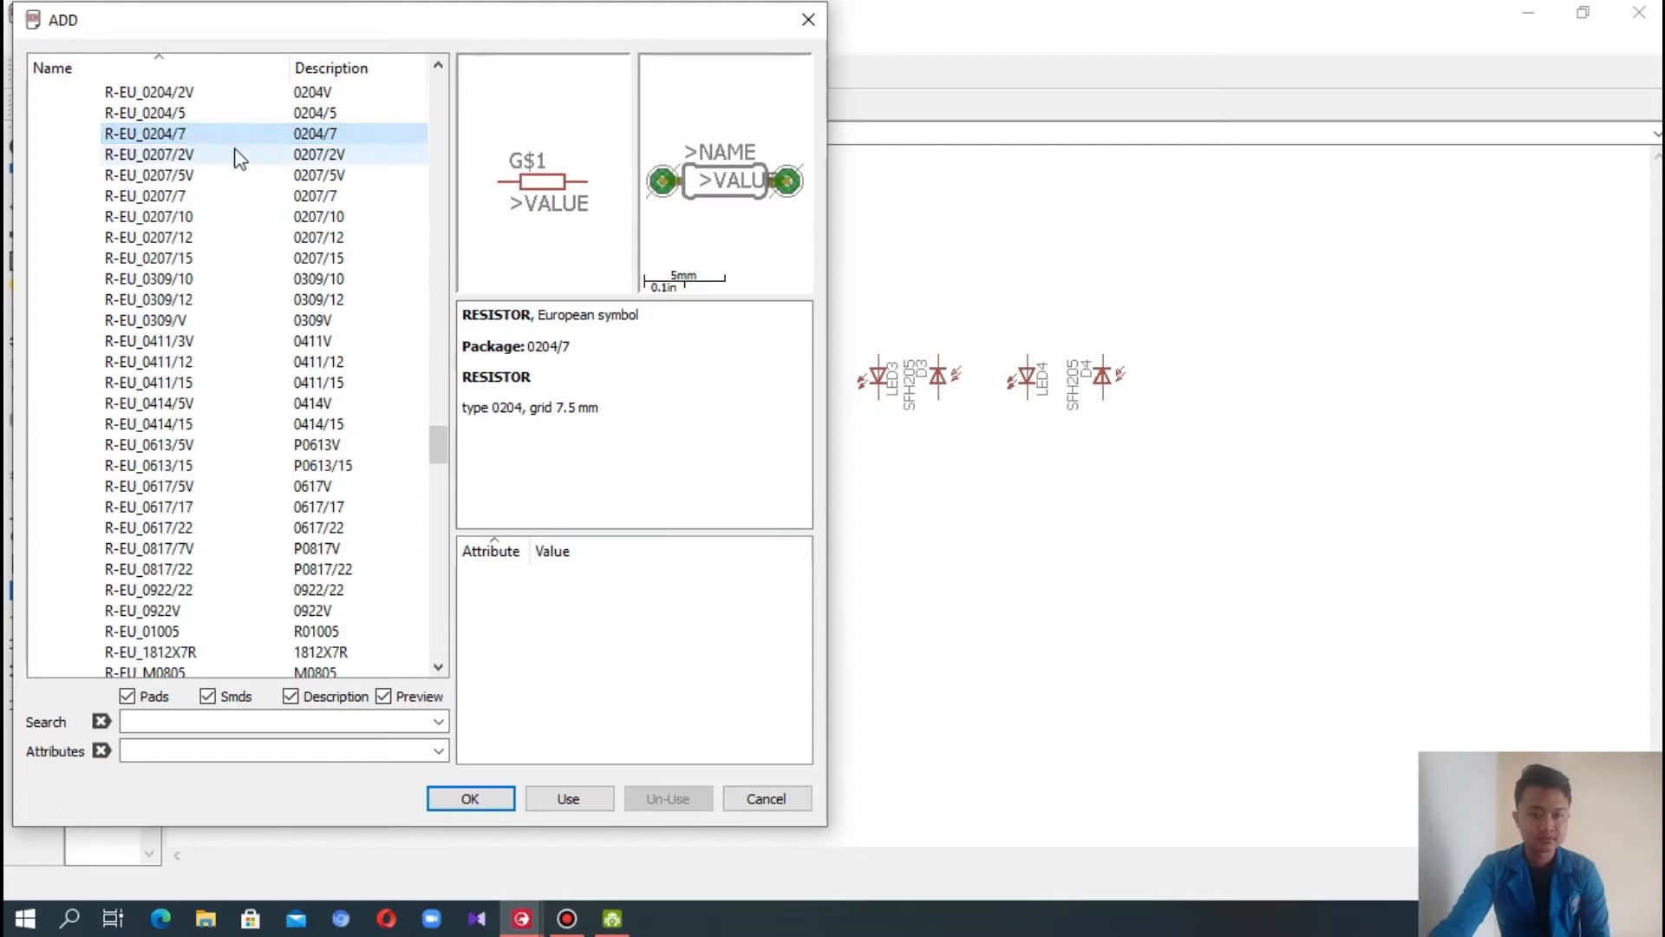
pyautogui.click(248, 176)
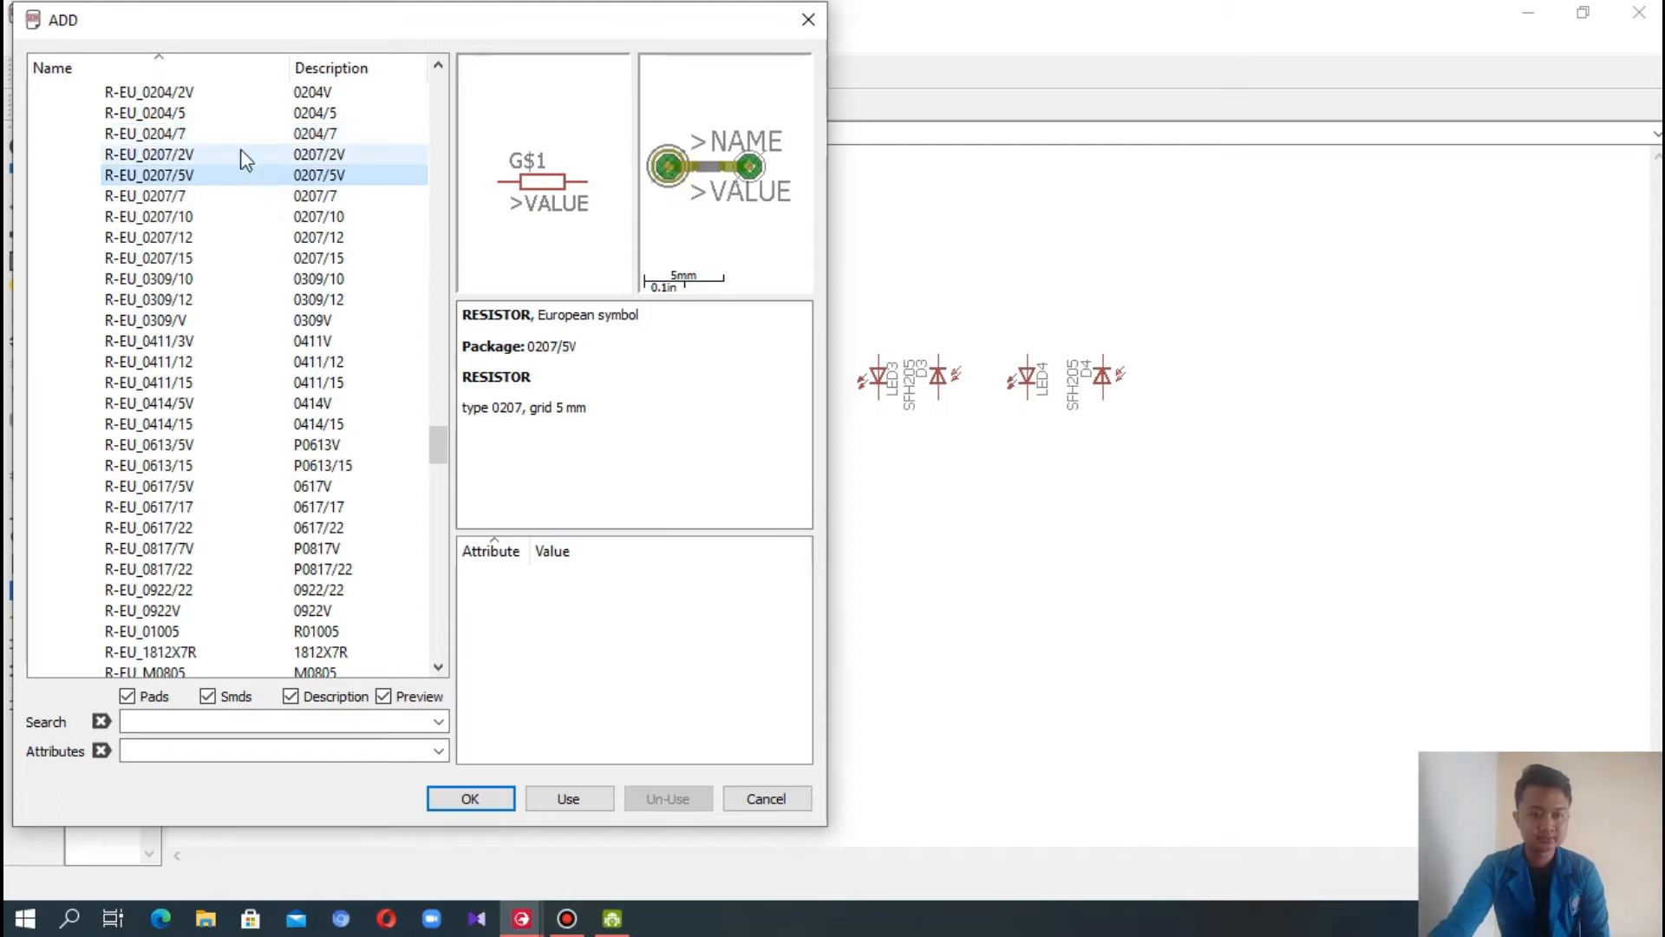
pyautogui.click(242, 154)
pyautogui.click(238, 134)
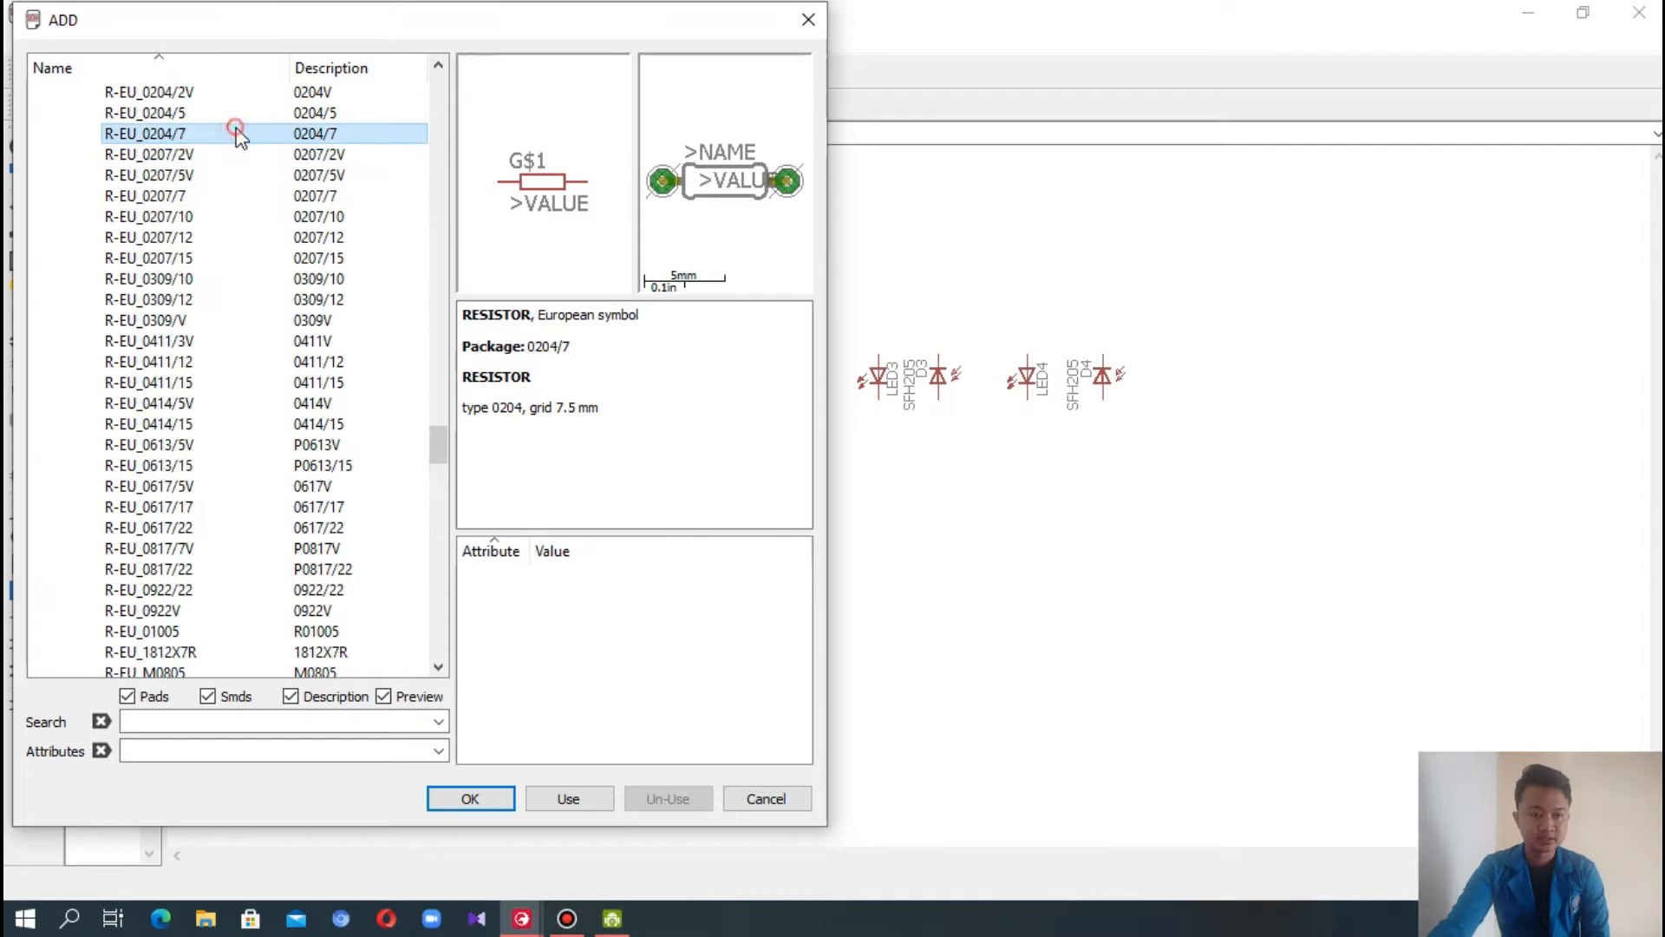
pyautogui.click(232, 197)
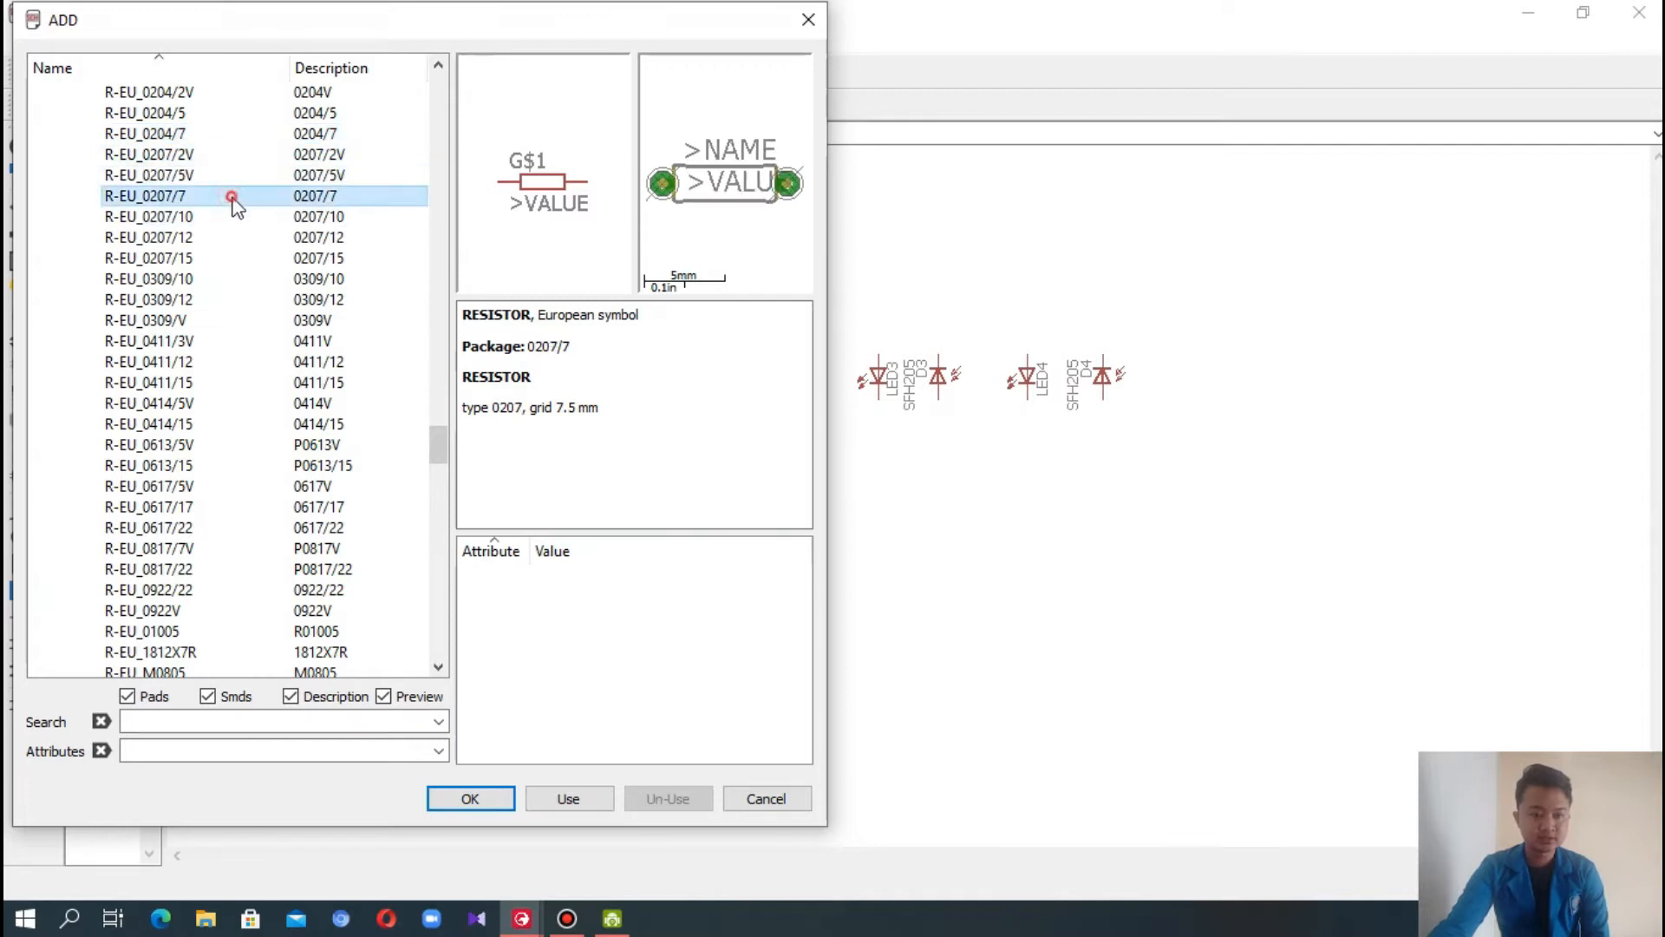
pyautogui.click(469, 798)
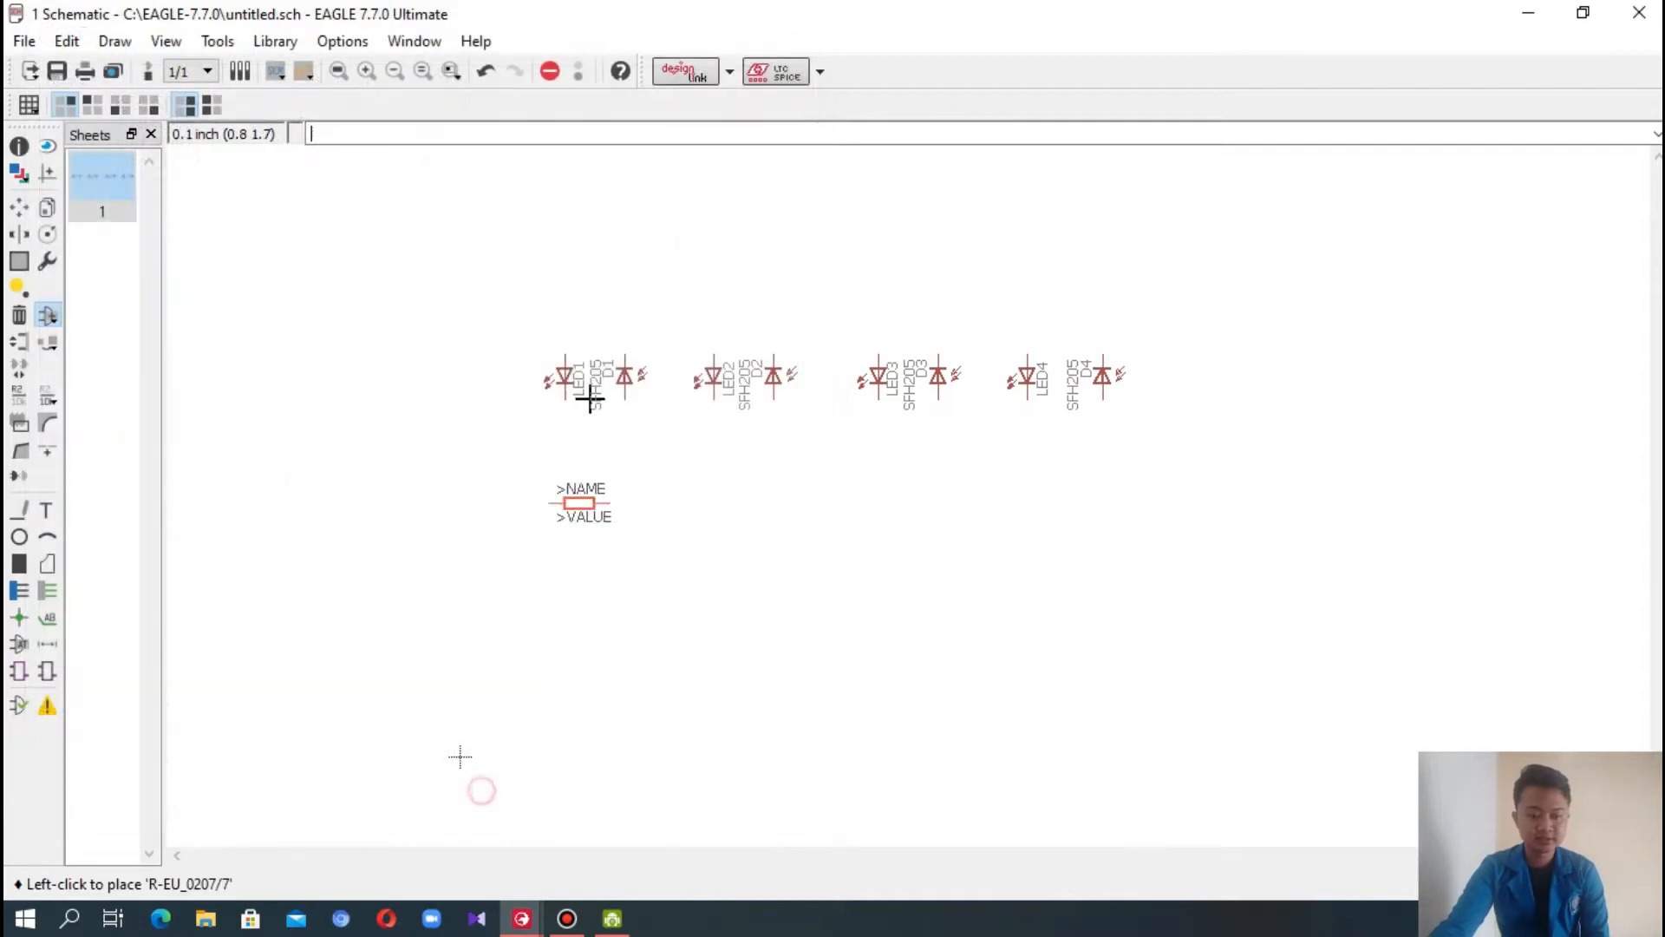
# - Place three resistors, rotated 90°, above LED1, D1 and LED2, and delete the one above LED2
pyautogui.rightClick(561, 231)
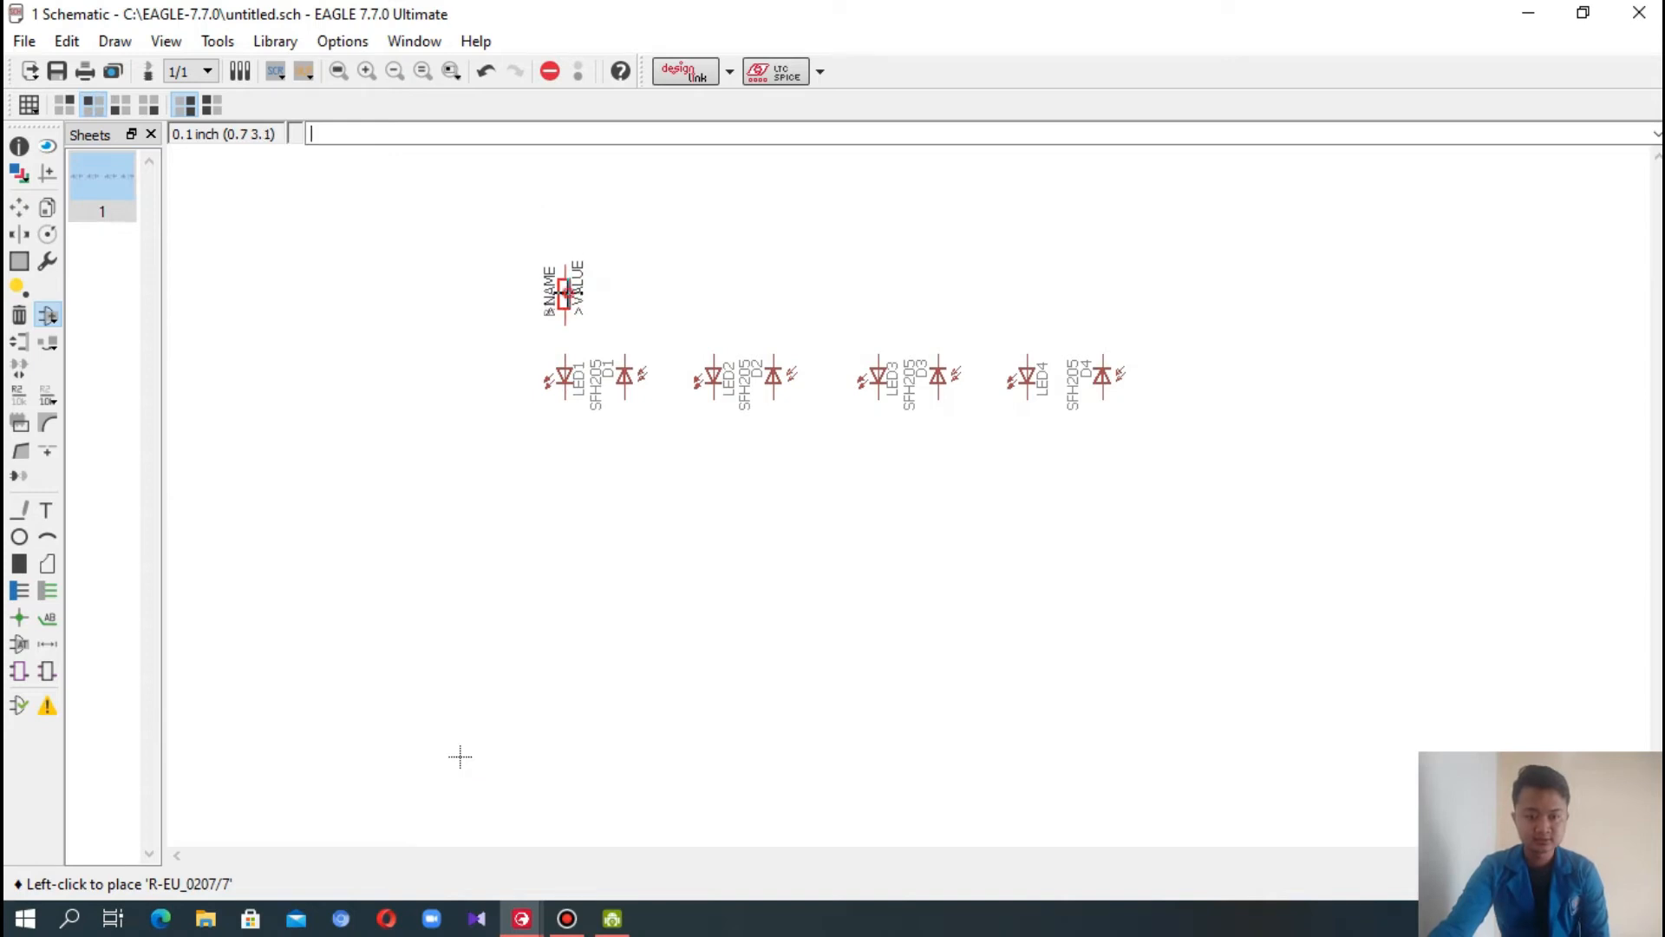
pyautogui.click(564, 295)
pyautogui.click(624, 295)
pyautogui.click(713, 297)
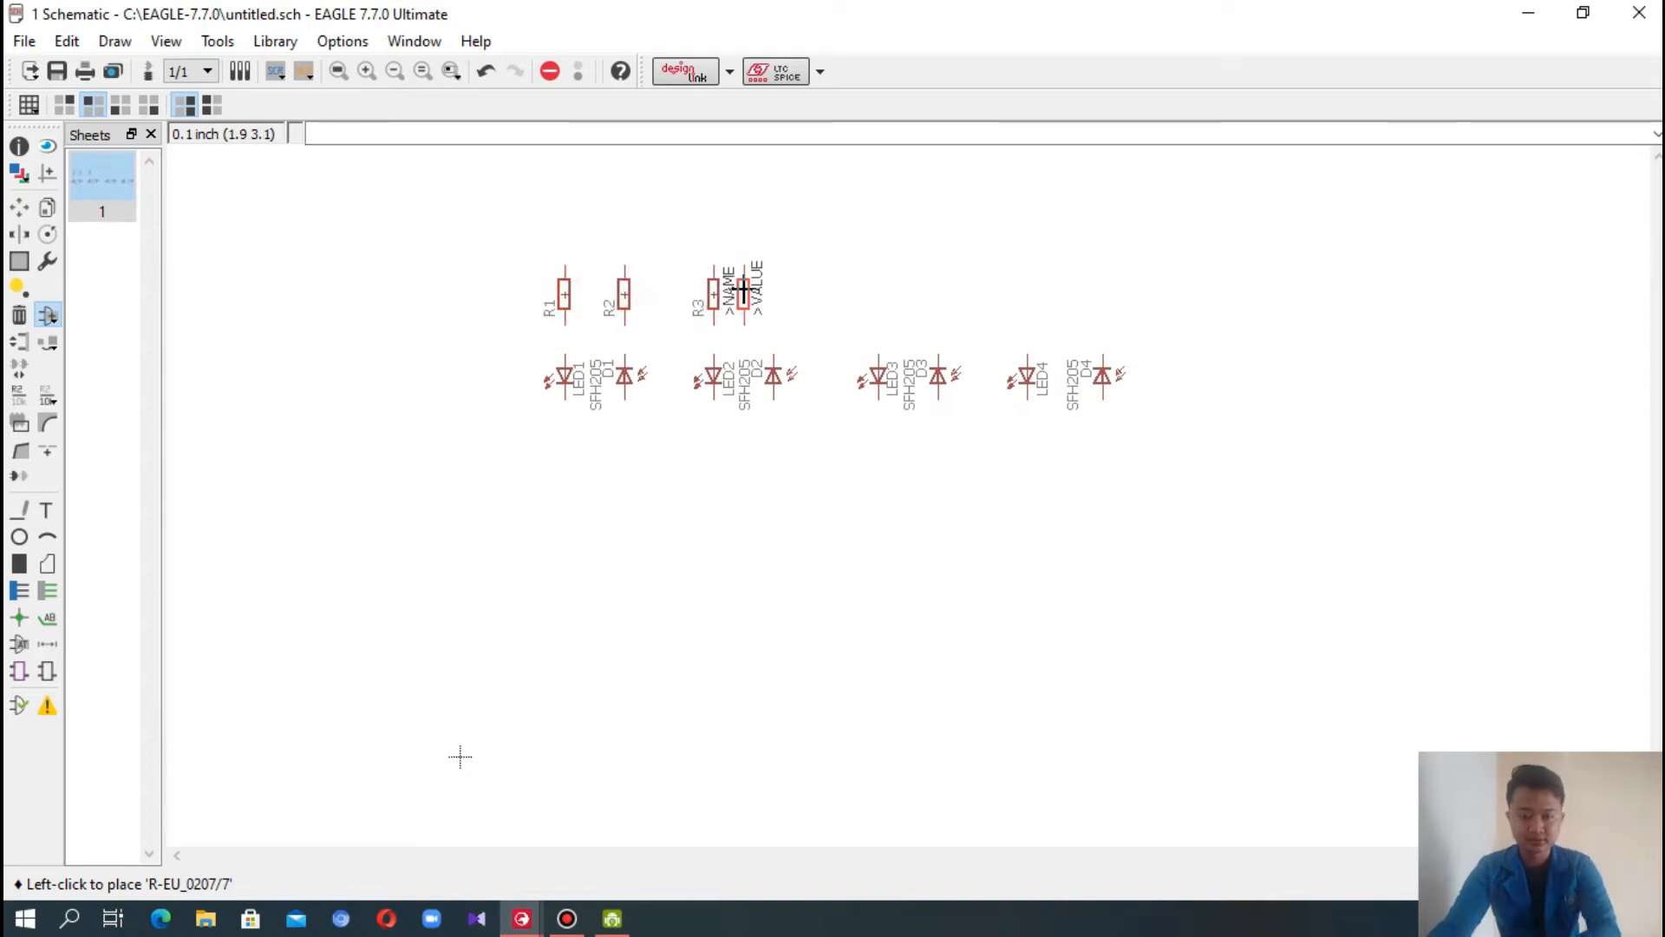
pyautogui.click(20, 314)
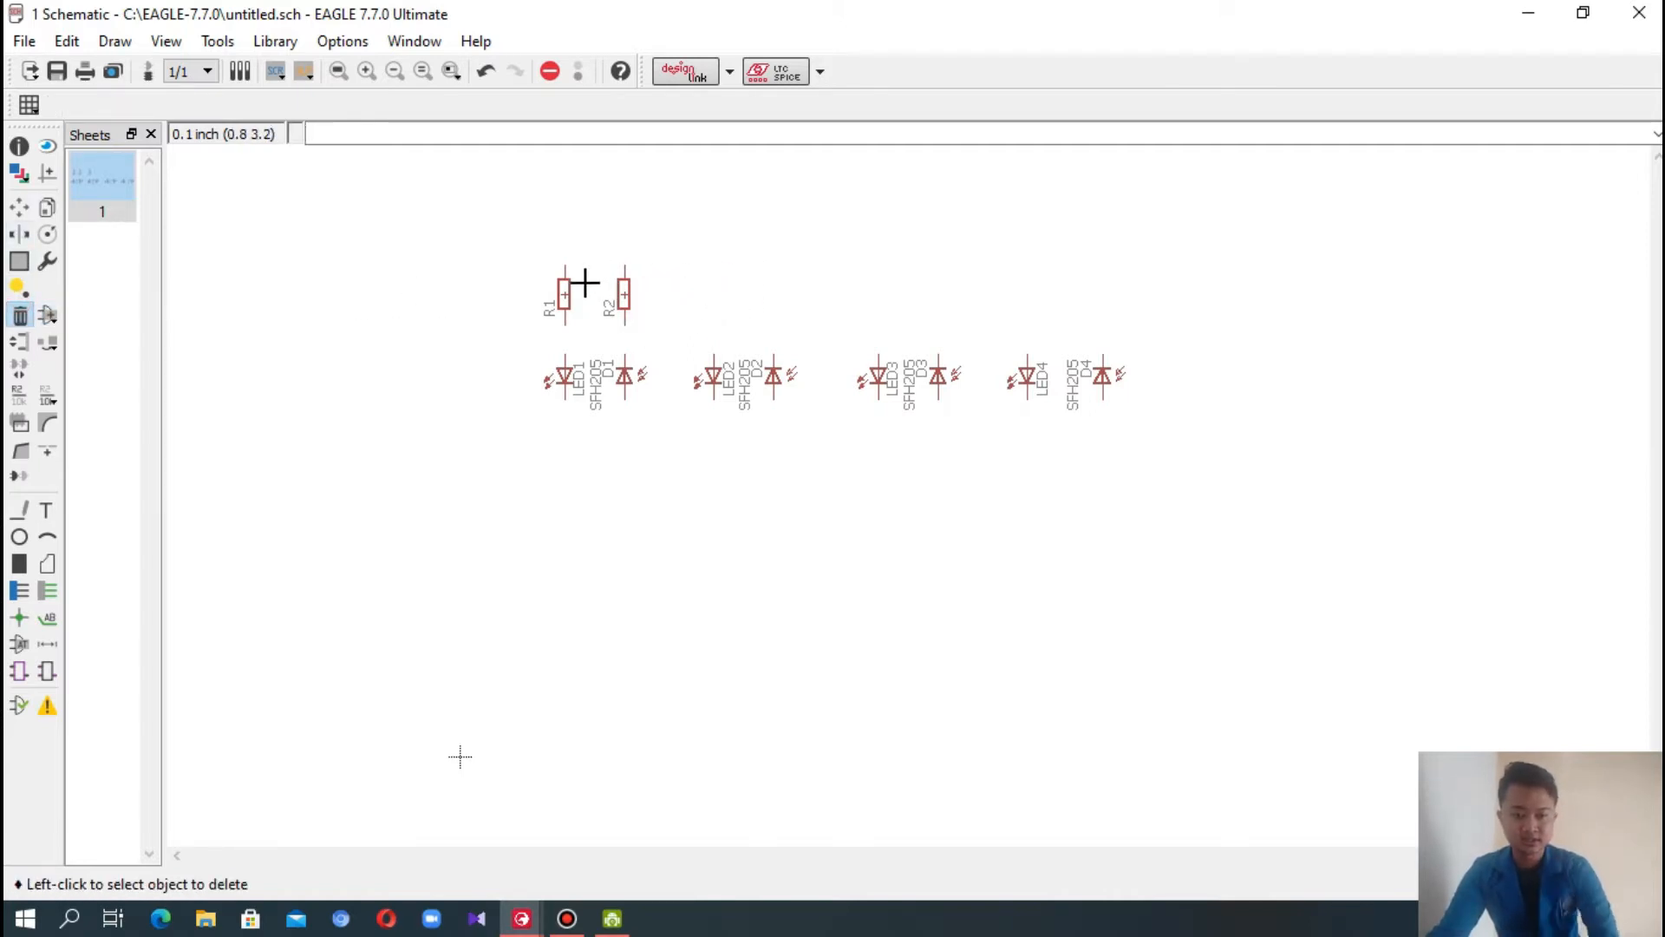
# - Set the value of resistor R1 to 470 and the value of resistor R2 to 22K
pyautogui.rightClick(566, 292)
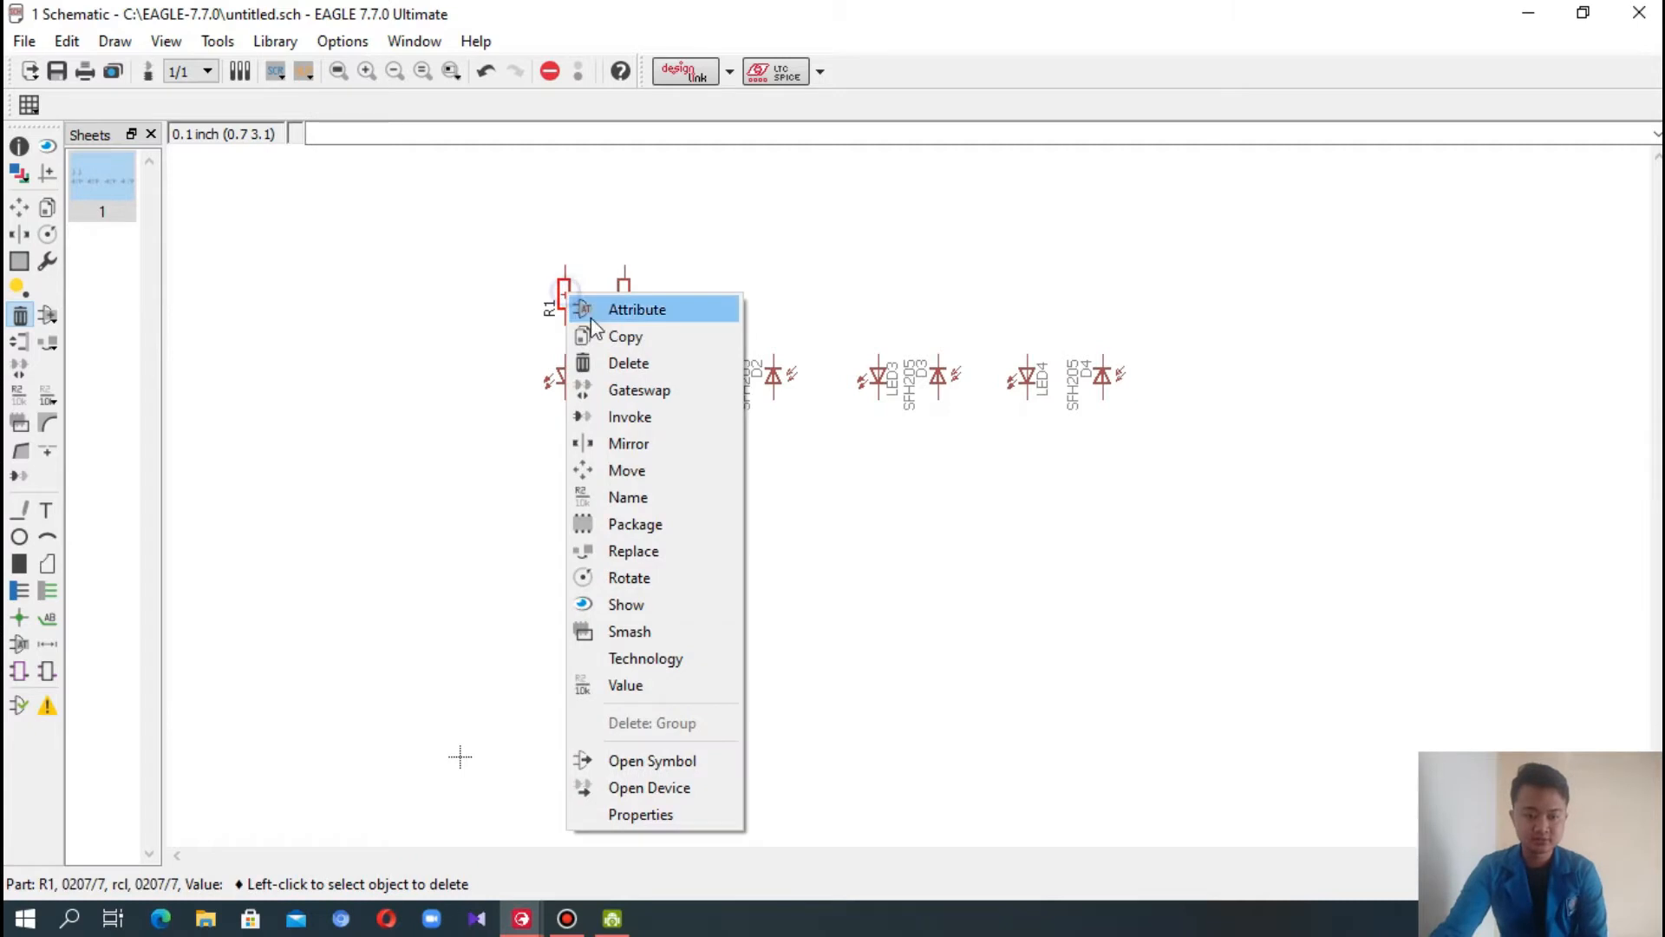
pyautogui.click(663, 685)
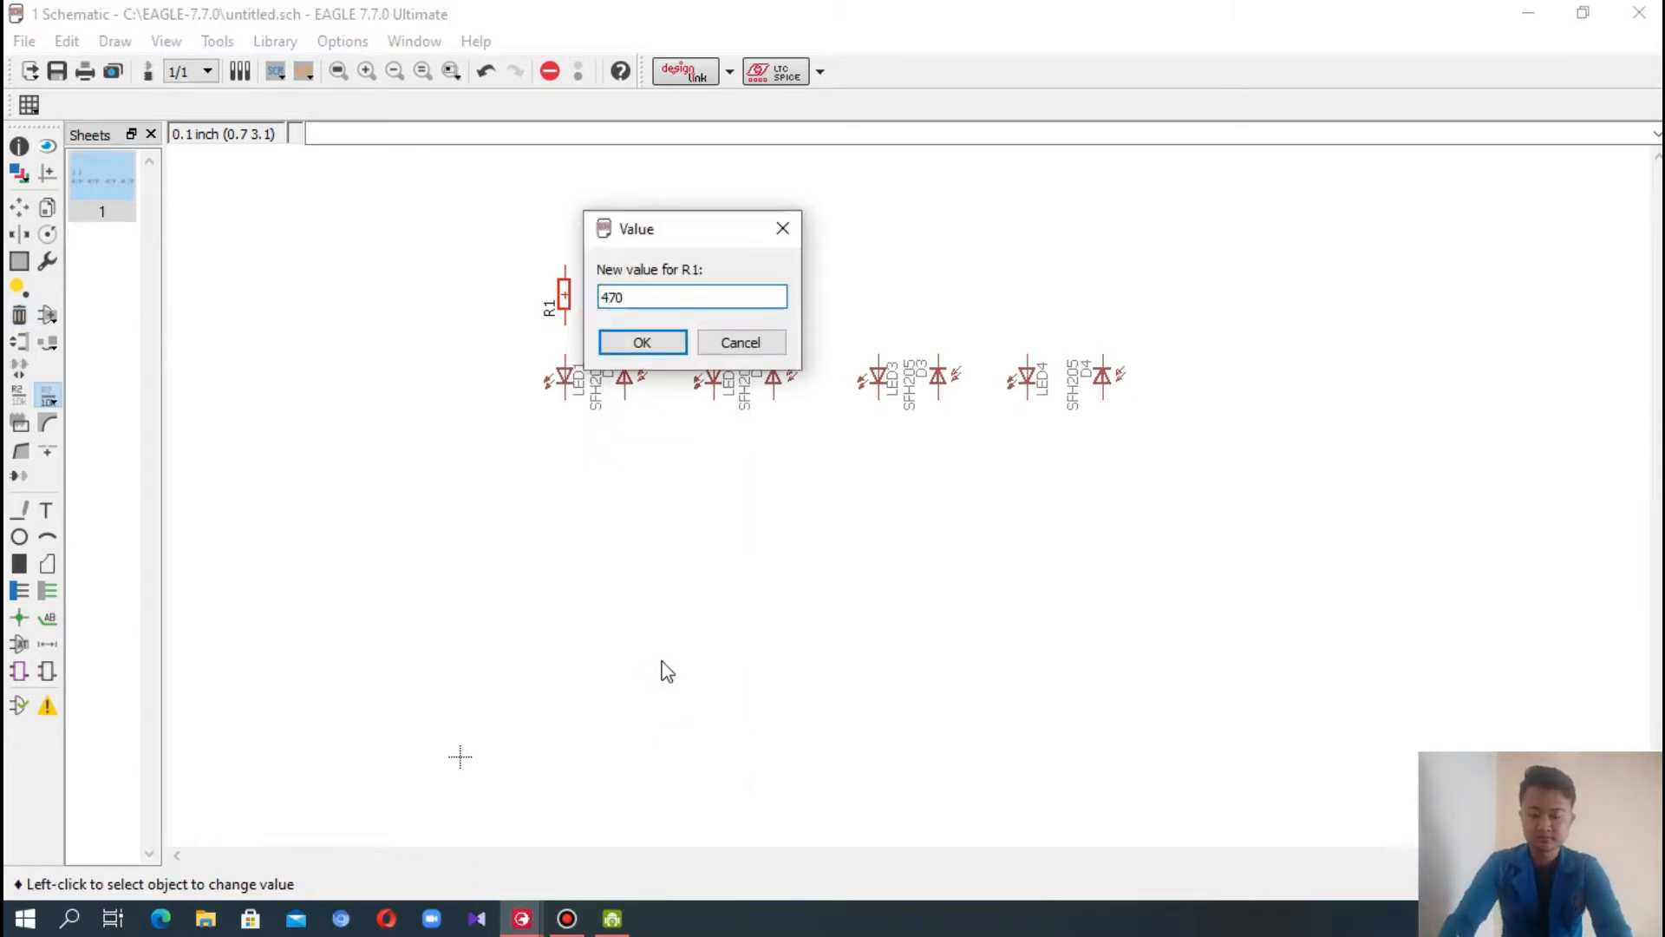
pyautogui.press('Return')
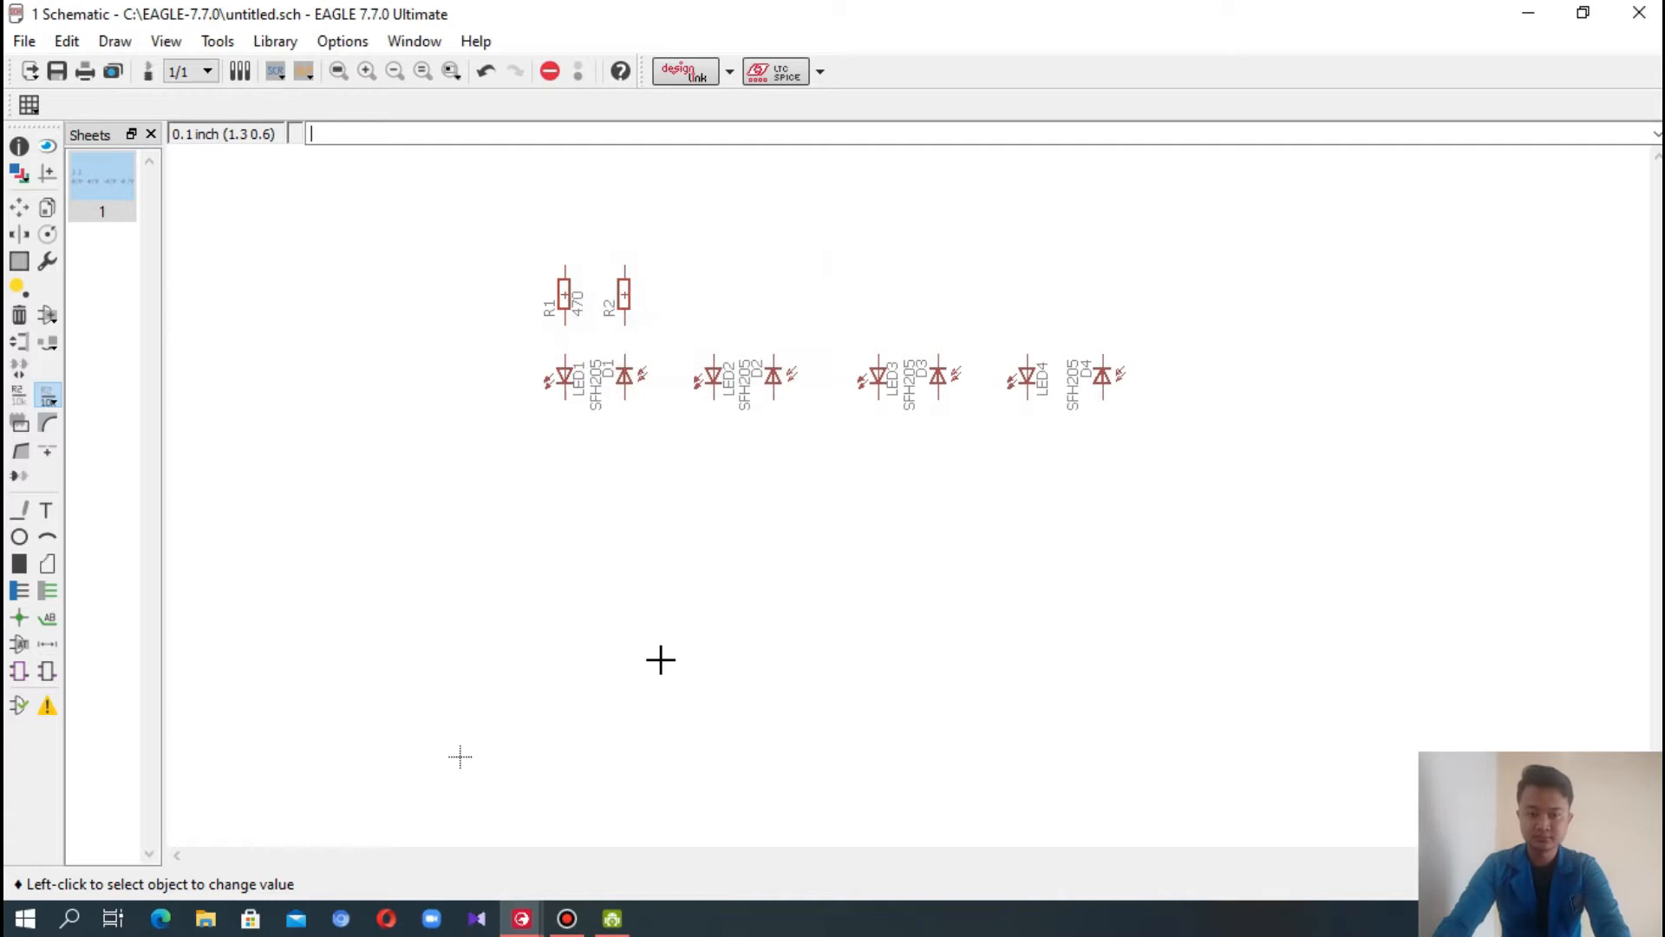
pyautogui.click(612, 311)
pyautogui.write('22K')
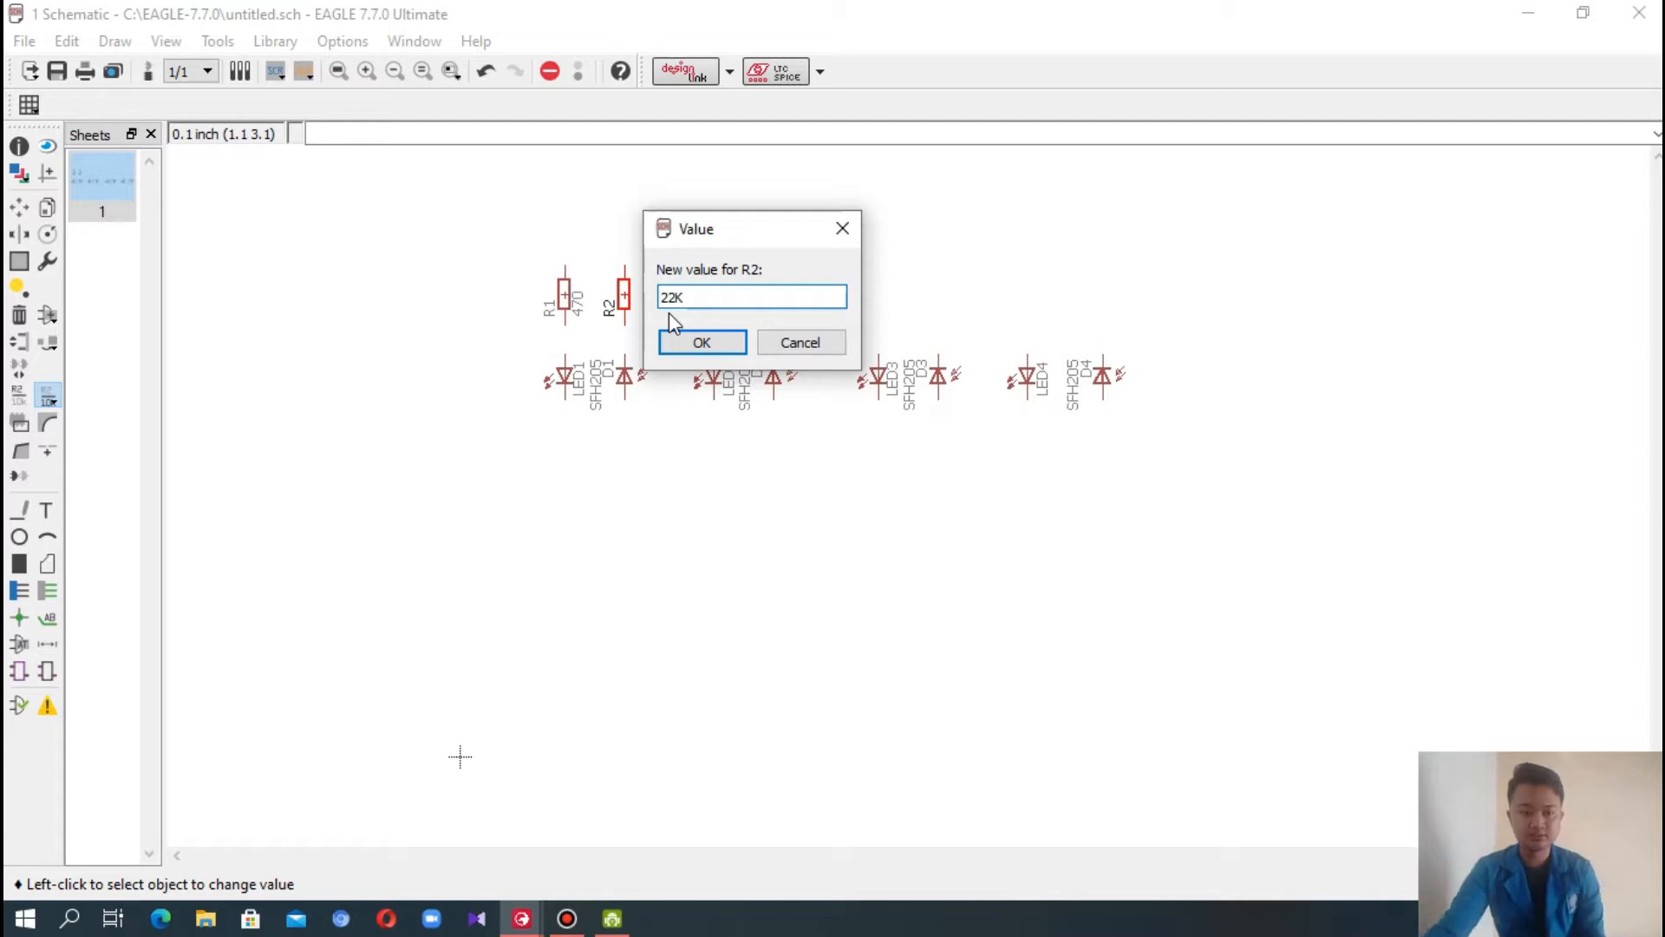
pyautogui.click(713, 340)
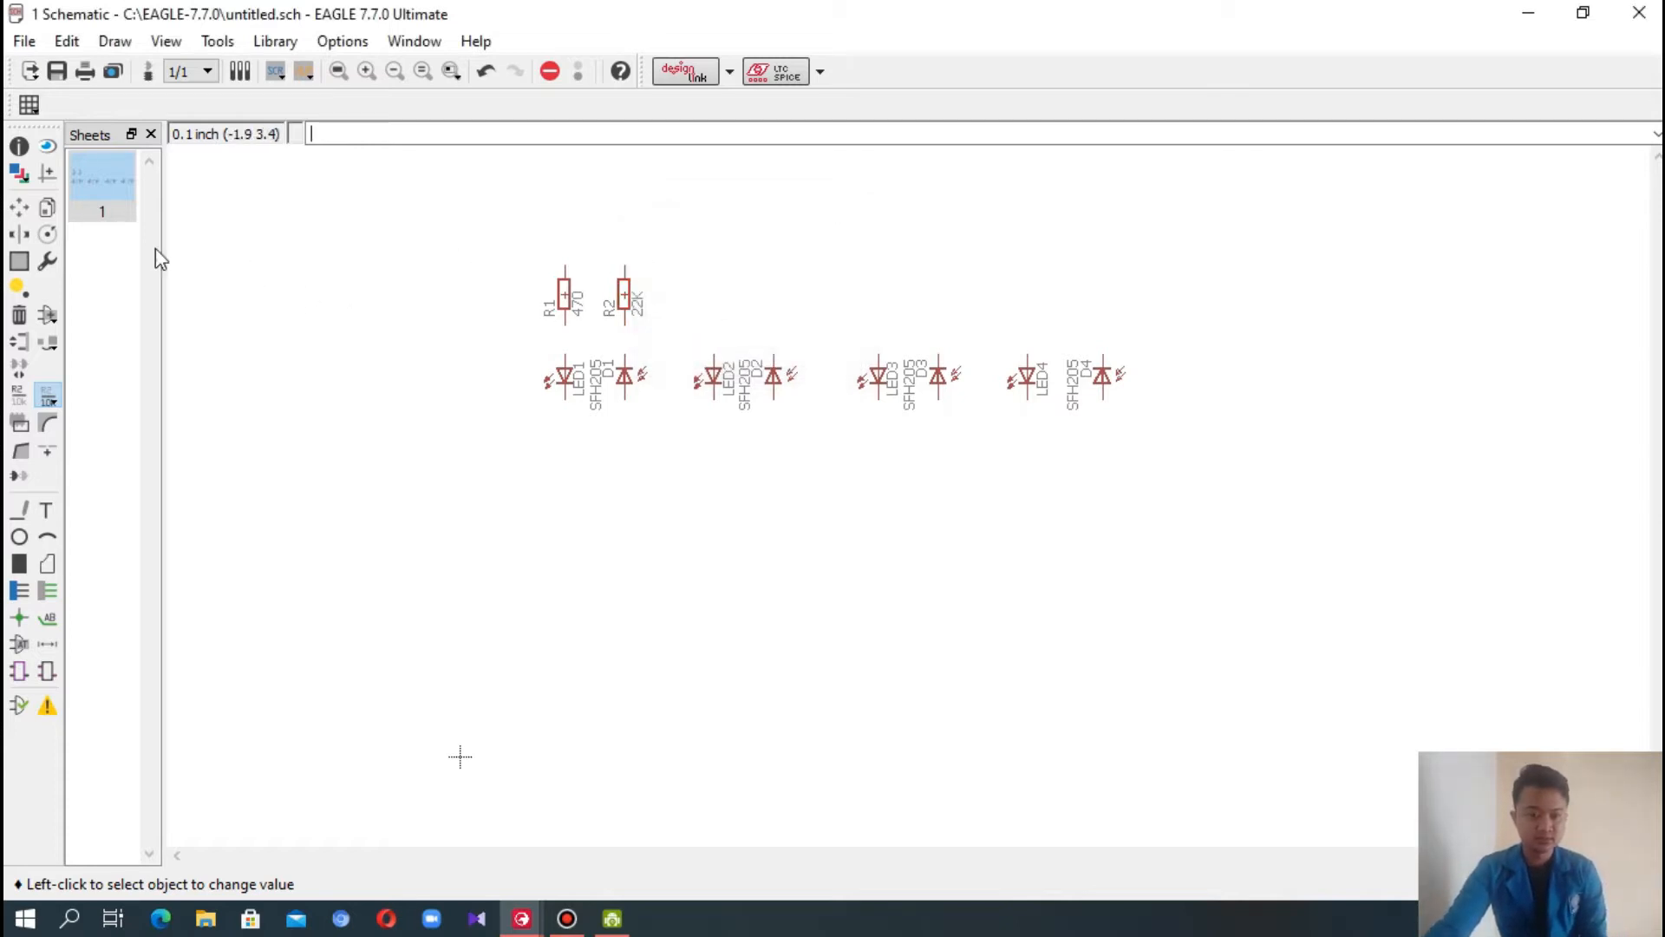
# - Copy the 22K resistor to above D2 and the 470 resistor to above LED2
pyautogui.click(19, 260)
pyautogui.moveTo(504, 248); pyautogui.dragTo(660, 327)
pyautogui.click(46, 208)
pyautogui.click(601, 299)
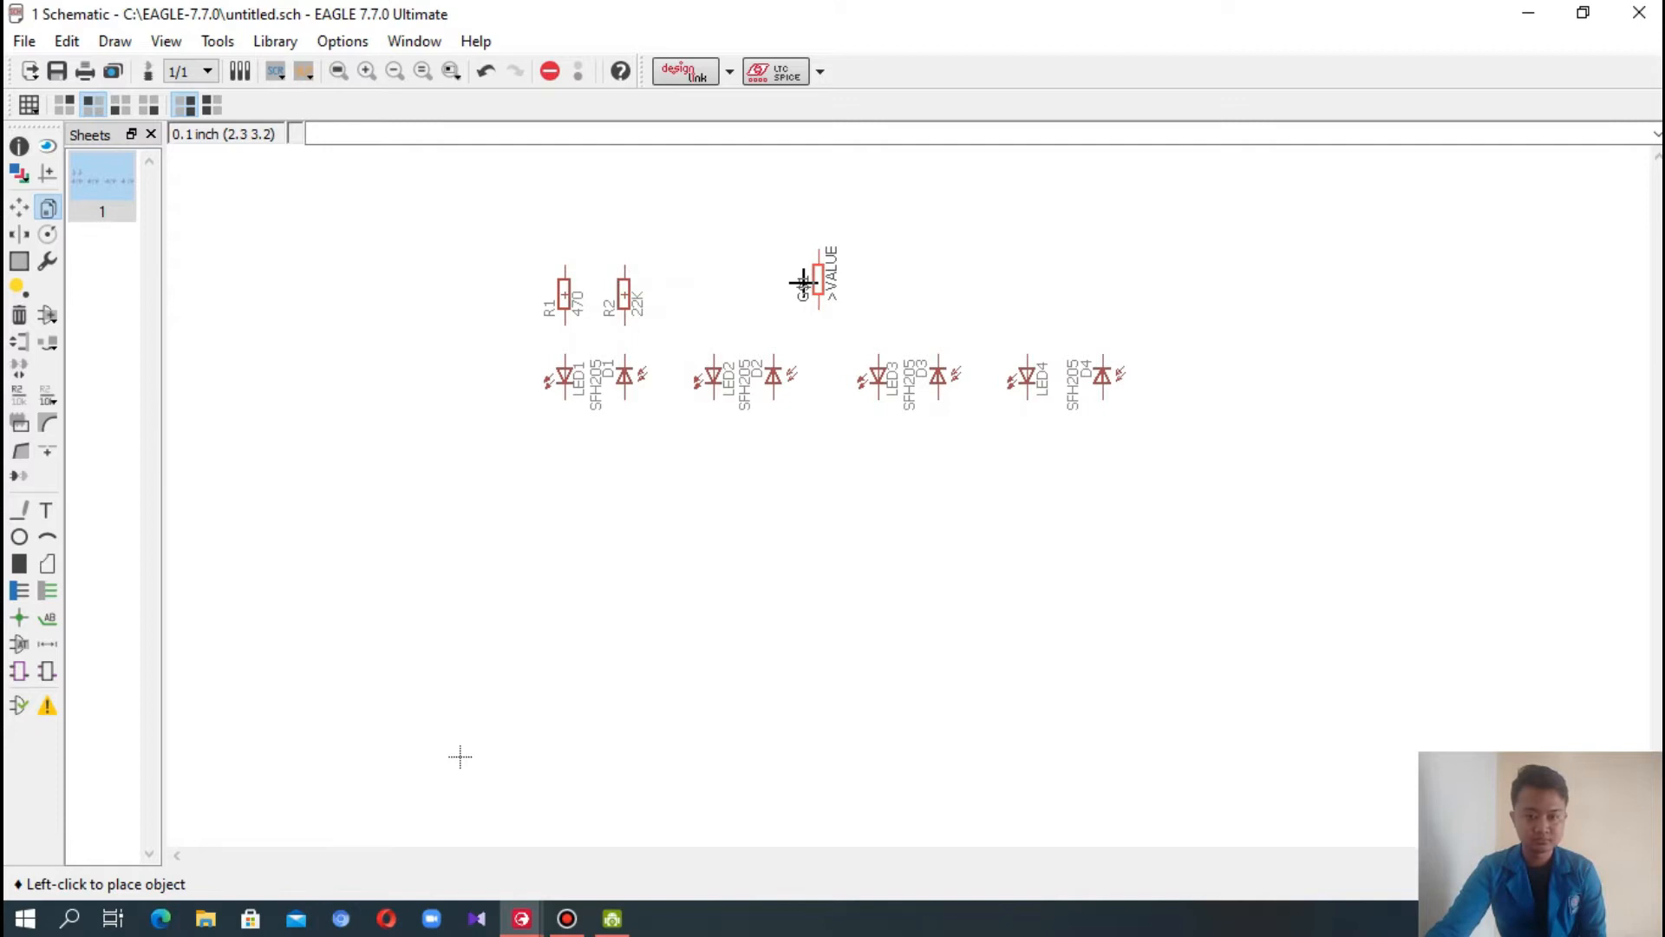
pyautogui.click(762, 291)
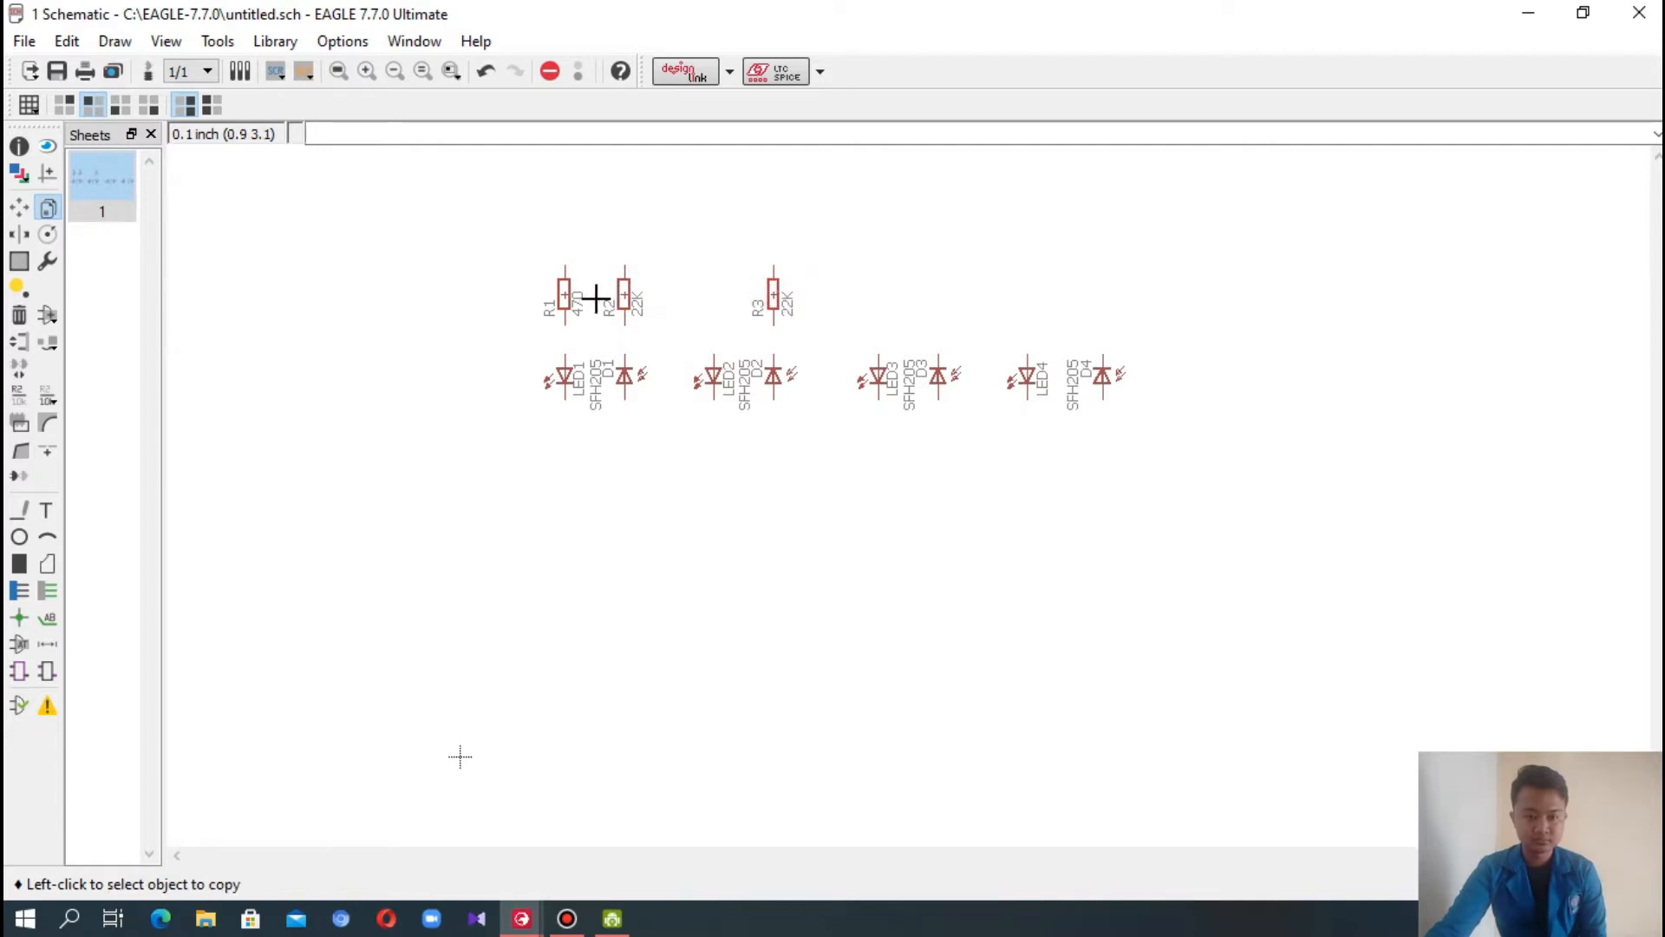
pyautogui.click(574, 290)
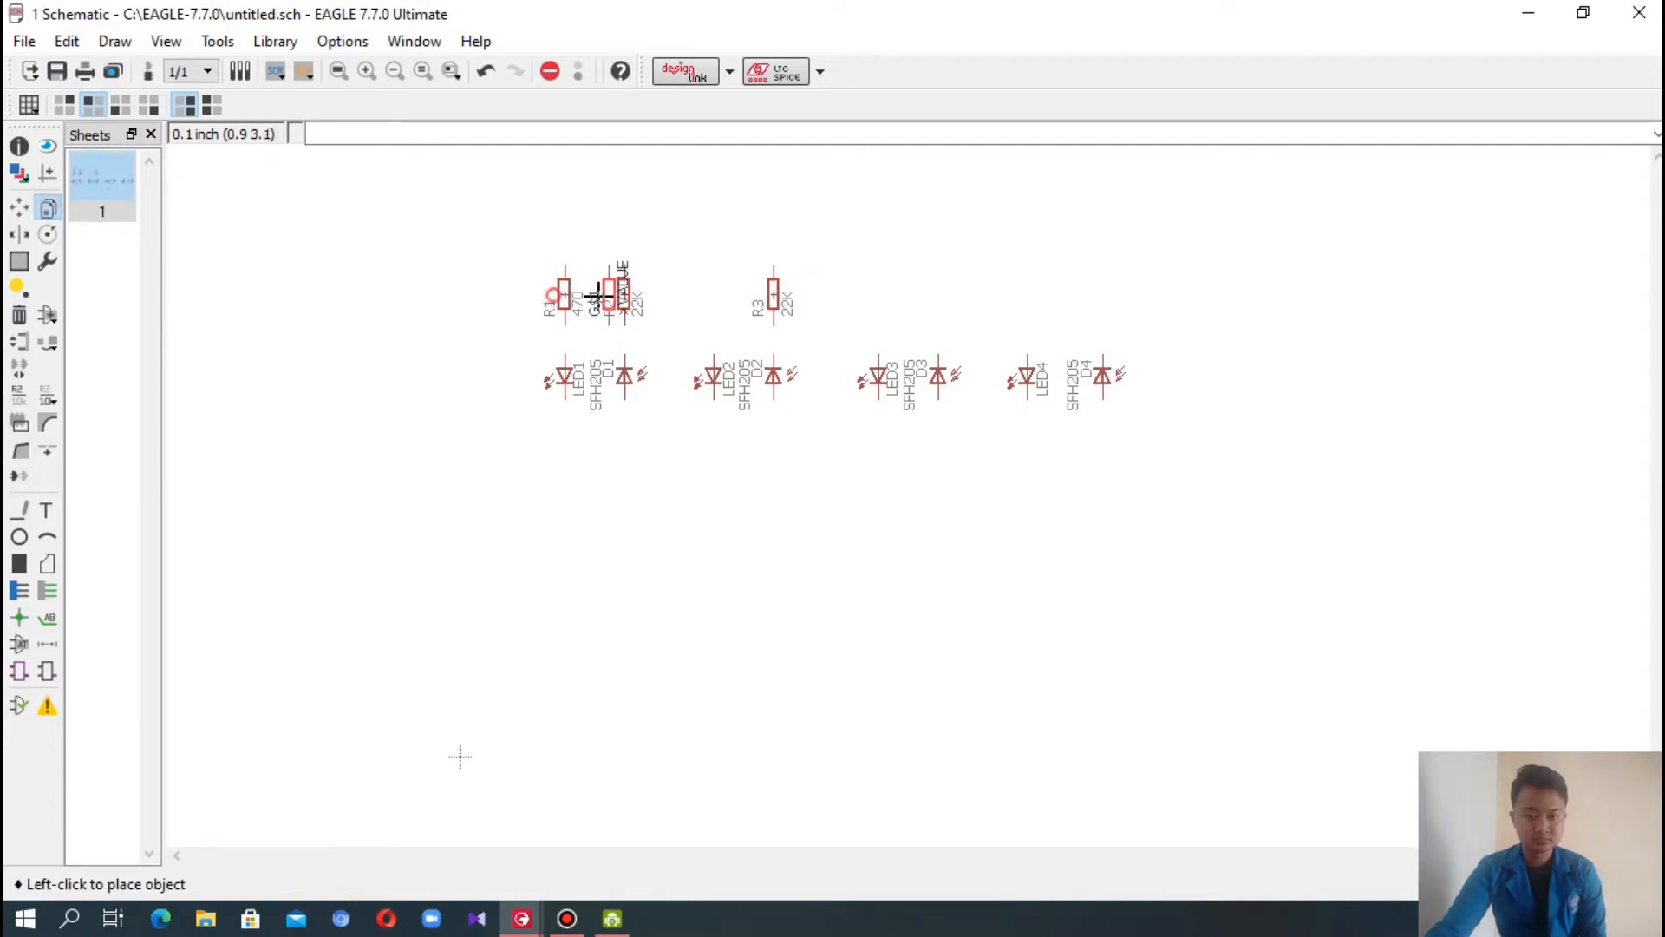
pyautogui.click(697, 291)
# - Place copies of the 470 resistor above LED3 and LED4, and copies of the 22K resistor above D3 and D4
pyautogui.click(561, 294)
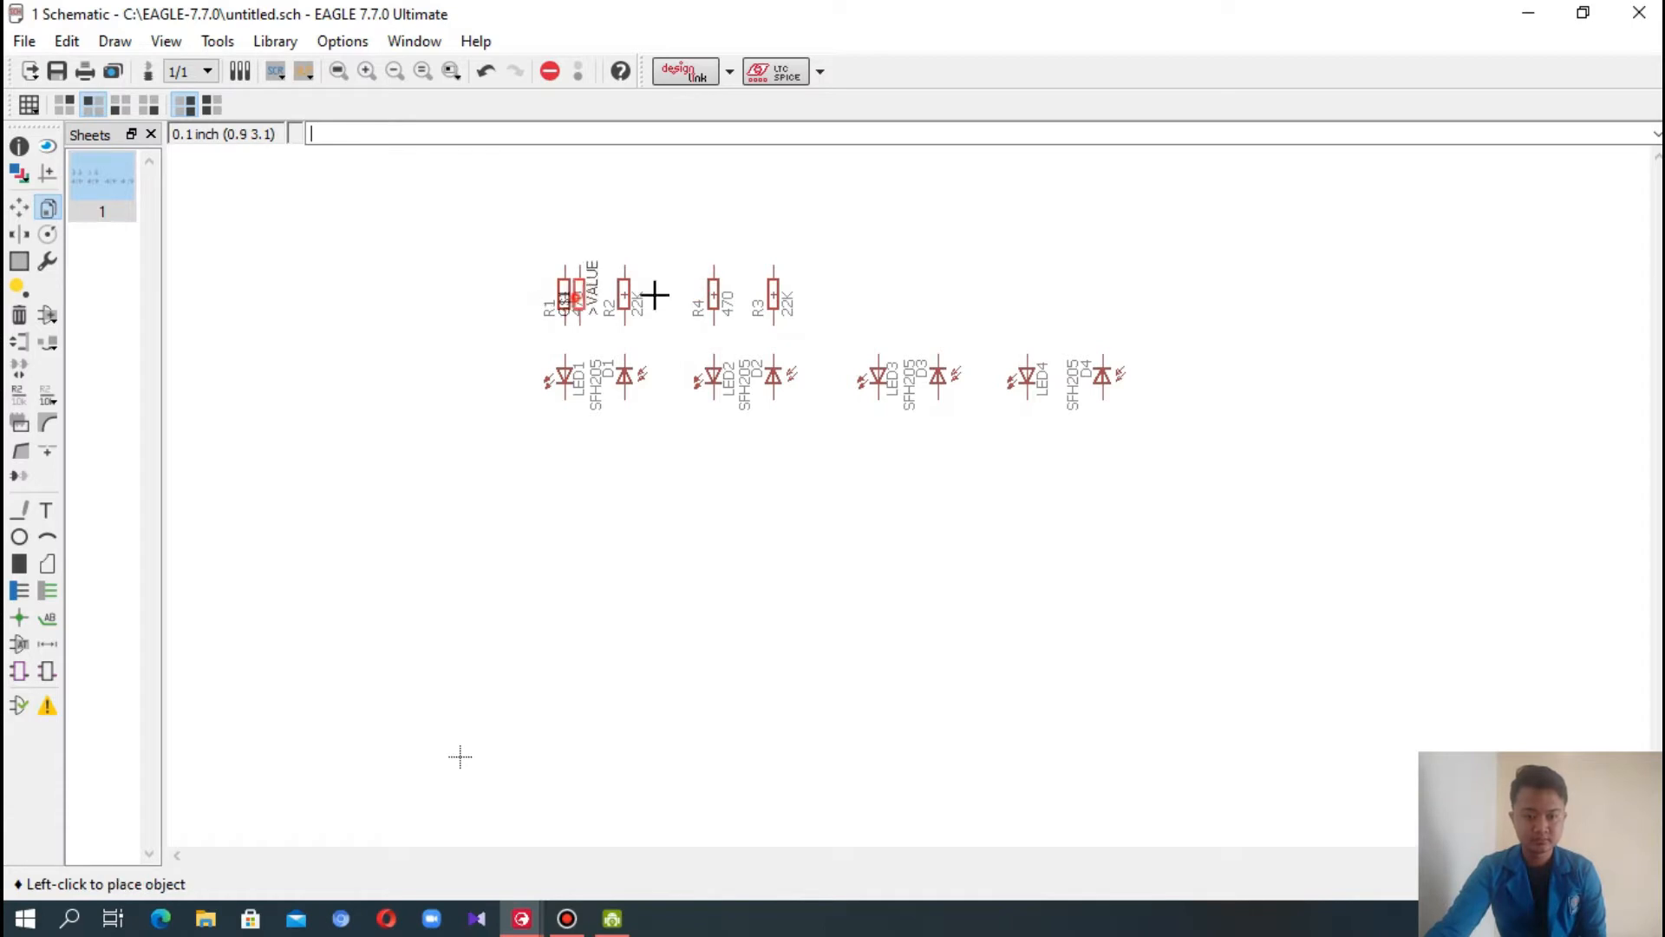
pyautogui.click(879, 302)
pyautogui.click(631, 297)
pyautogui.click(938, 297)
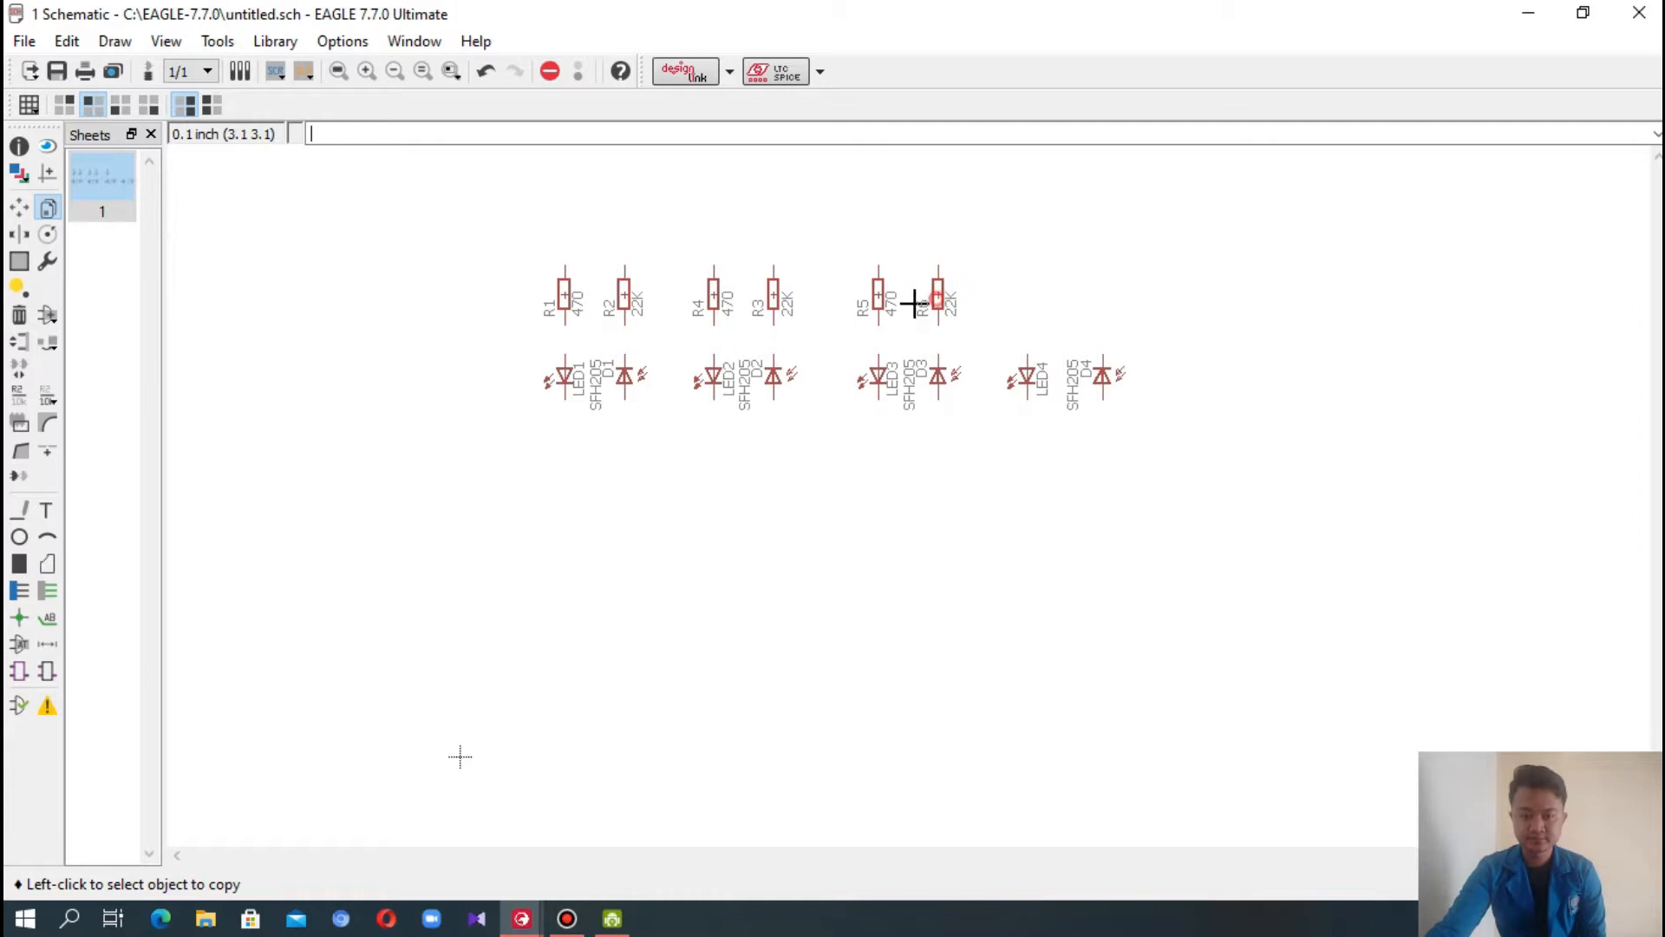
pyautogui.click(564, 295)
pyautogui.click(1028, 296)
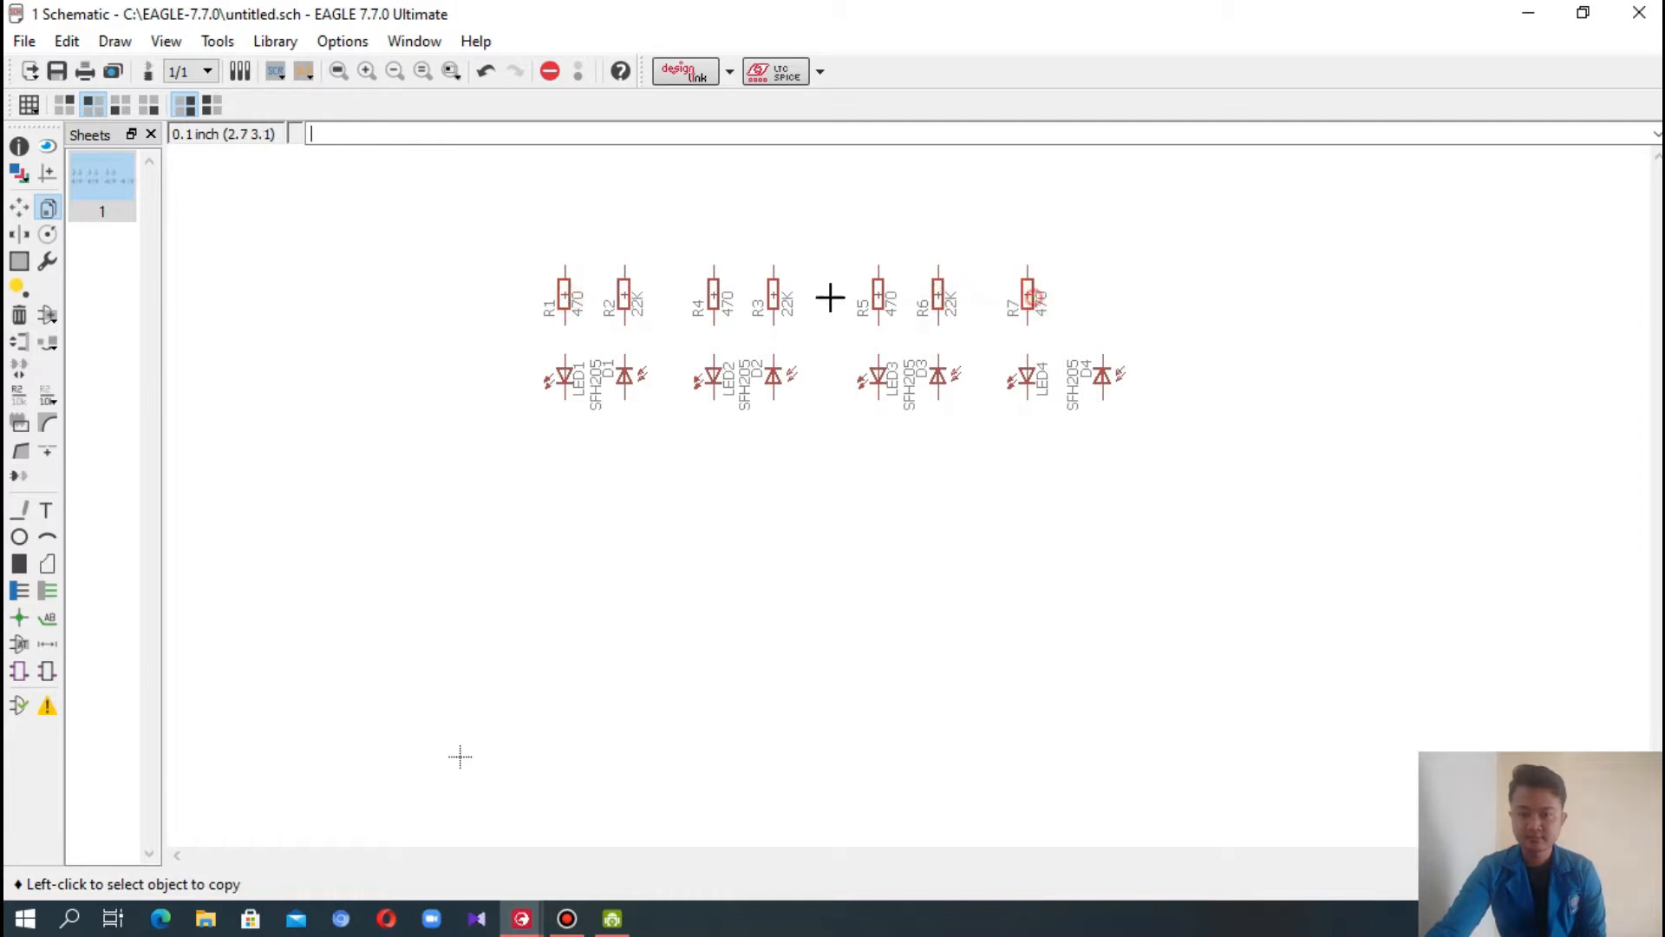
pyautogui.click(624, 296)
pyautogui.click(1099, 294)
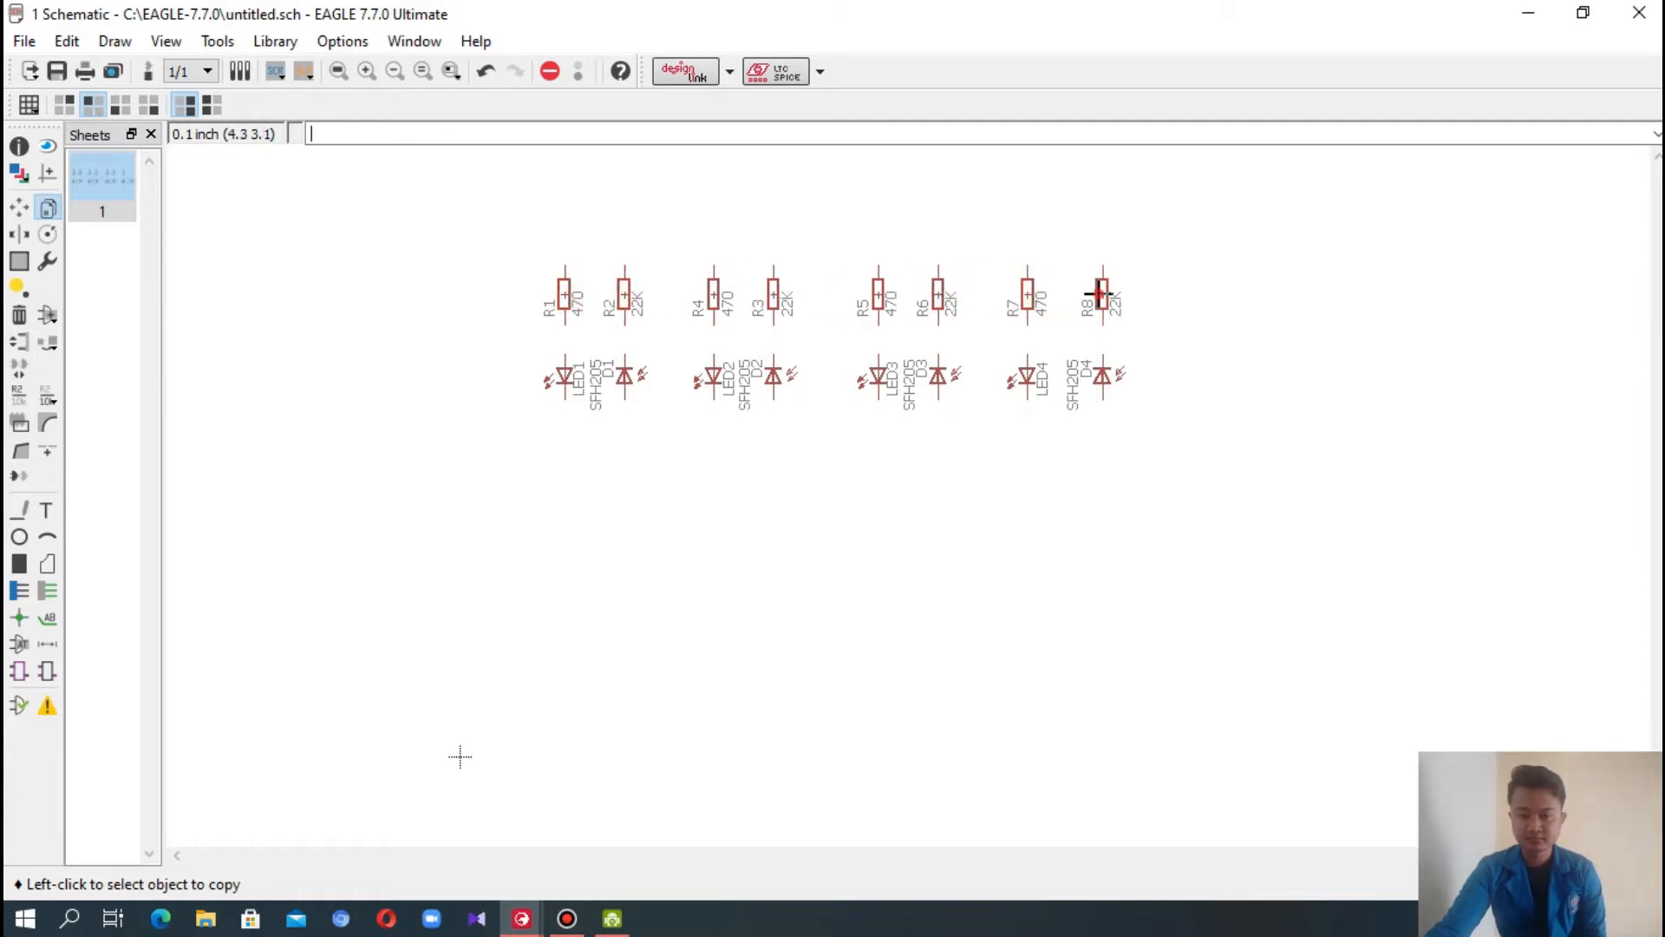
pyautogui.click(1100, 295)
pyautogui.click(1099, 273)
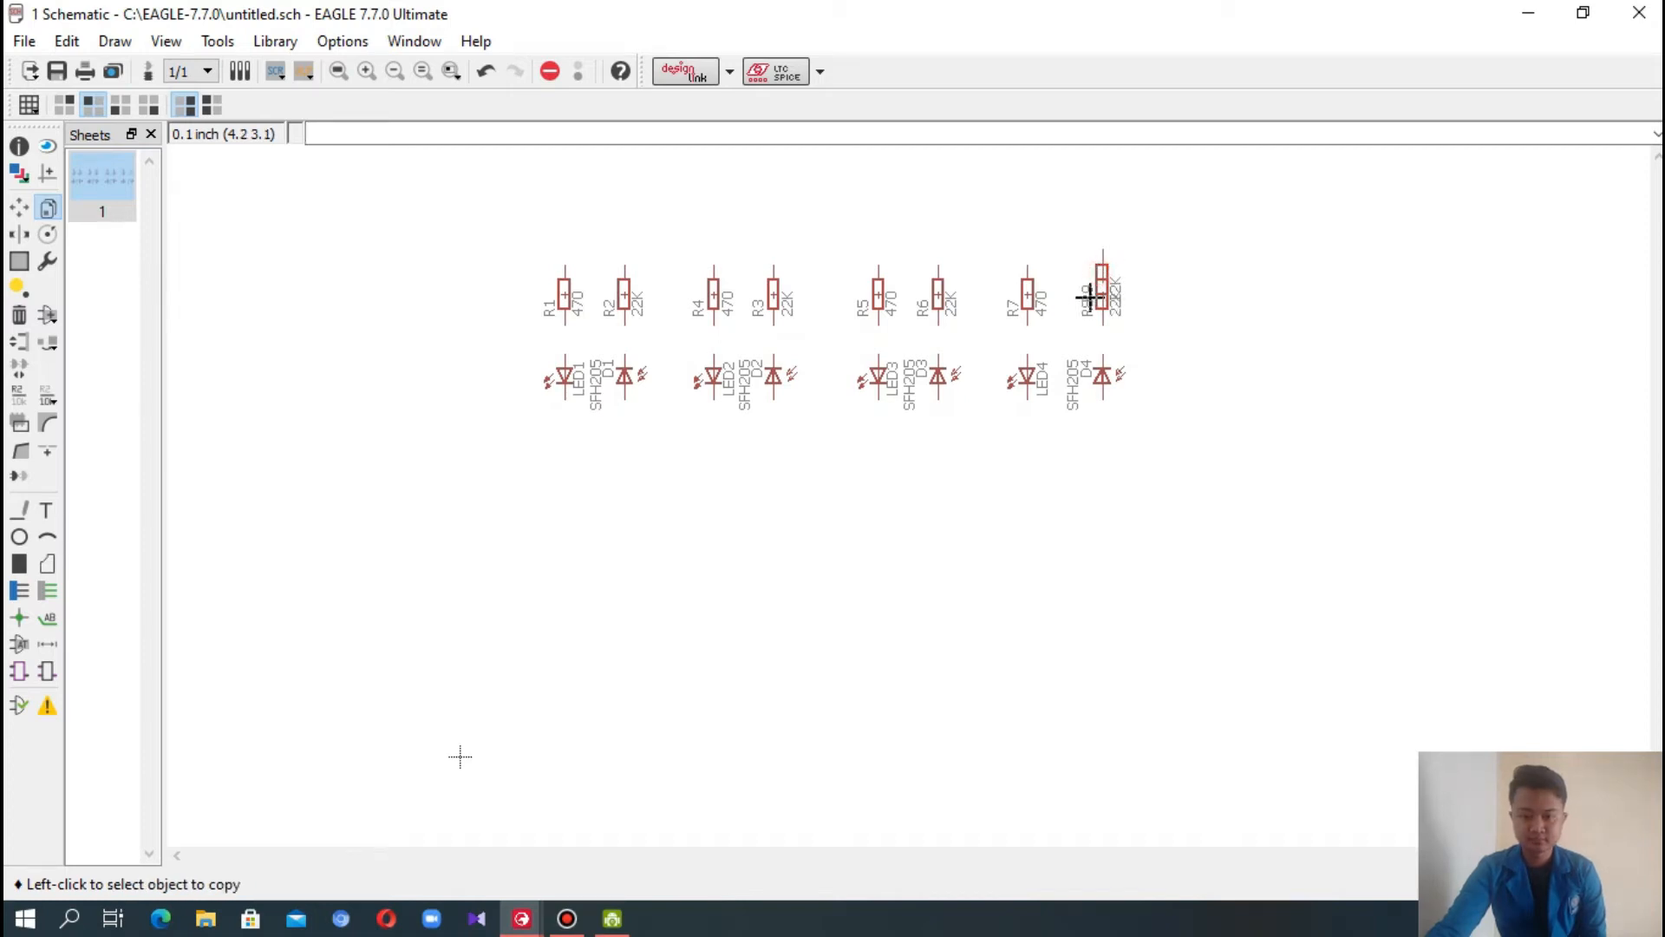
pyautogui.hotkey('ctrl', 'z')
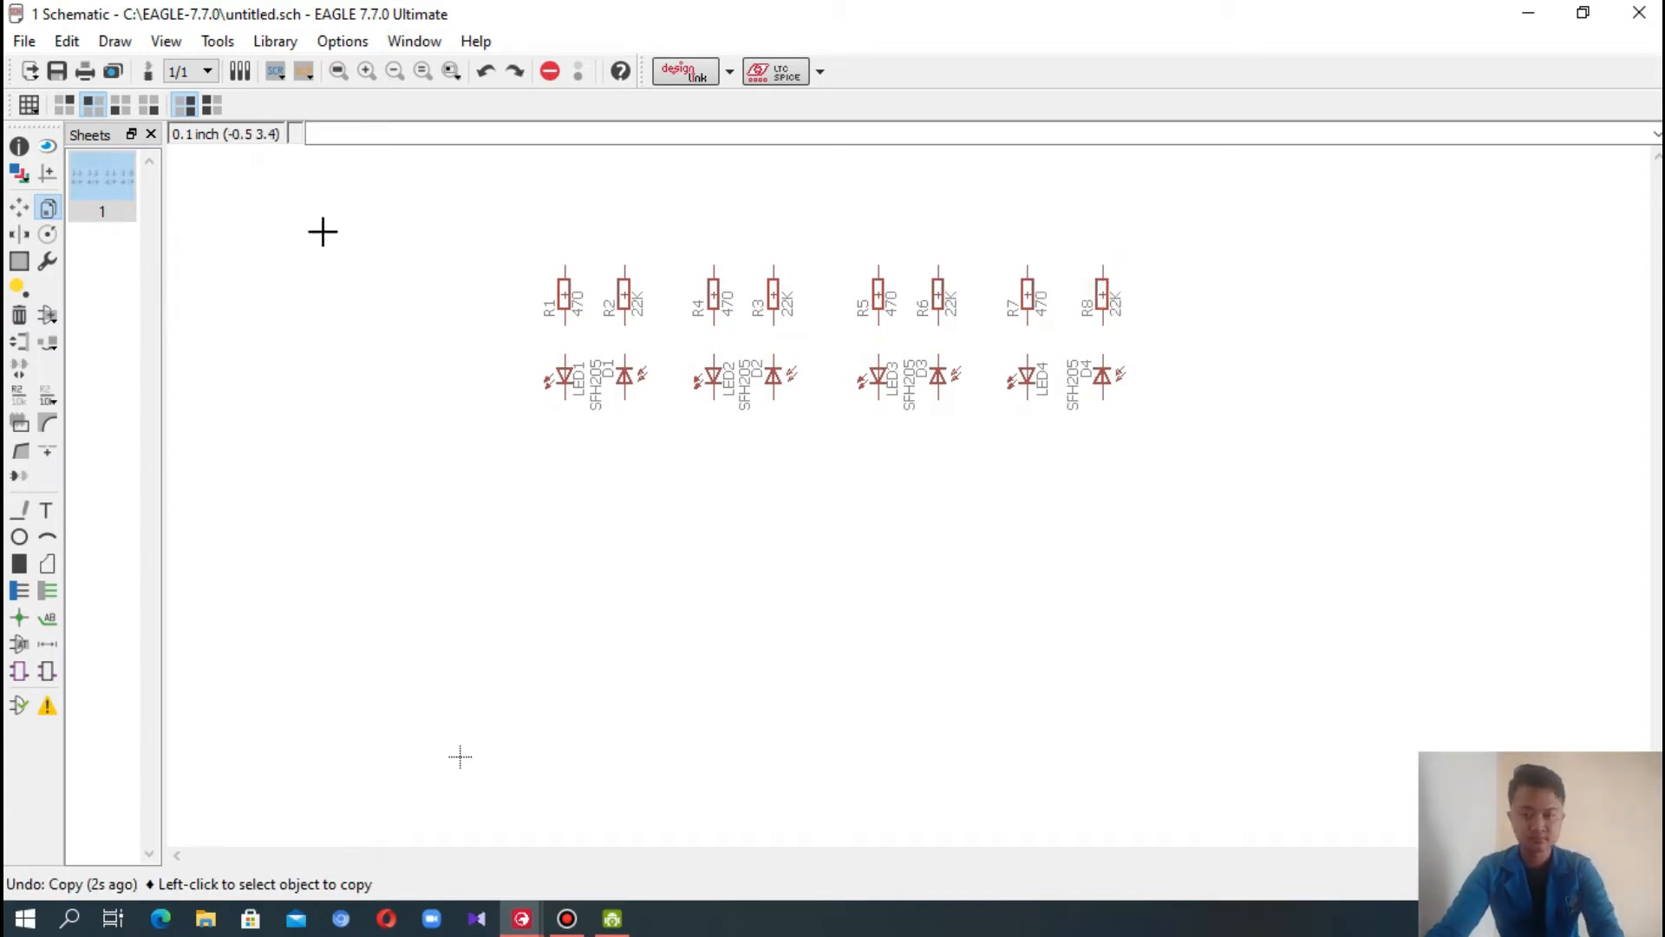
# - Move D4, LED4, D3 and LED3 down by about 0.1 inch, away from their resistors
pyautogui.click(19, 207)
pyautogui.click(1098, 368)
pyautogui.click(1100, 385)
pyautogui.click(1028, 377)
pyautogui.click(1029, 394)
pyautogui.click(938, 378)
pyautogui.click(939, 394)
pyautogui.click(889, 379)
pyautogui.click(886, 392)
# - Move D2, LED2, D1 and LED1 down by about 0.1 inch, in line with the other diodes
pyautogui.click(766, 382)
pyautogui.click(779, 396)
pyautogui.click(722, 381)
pyautogui.click(724, 397)
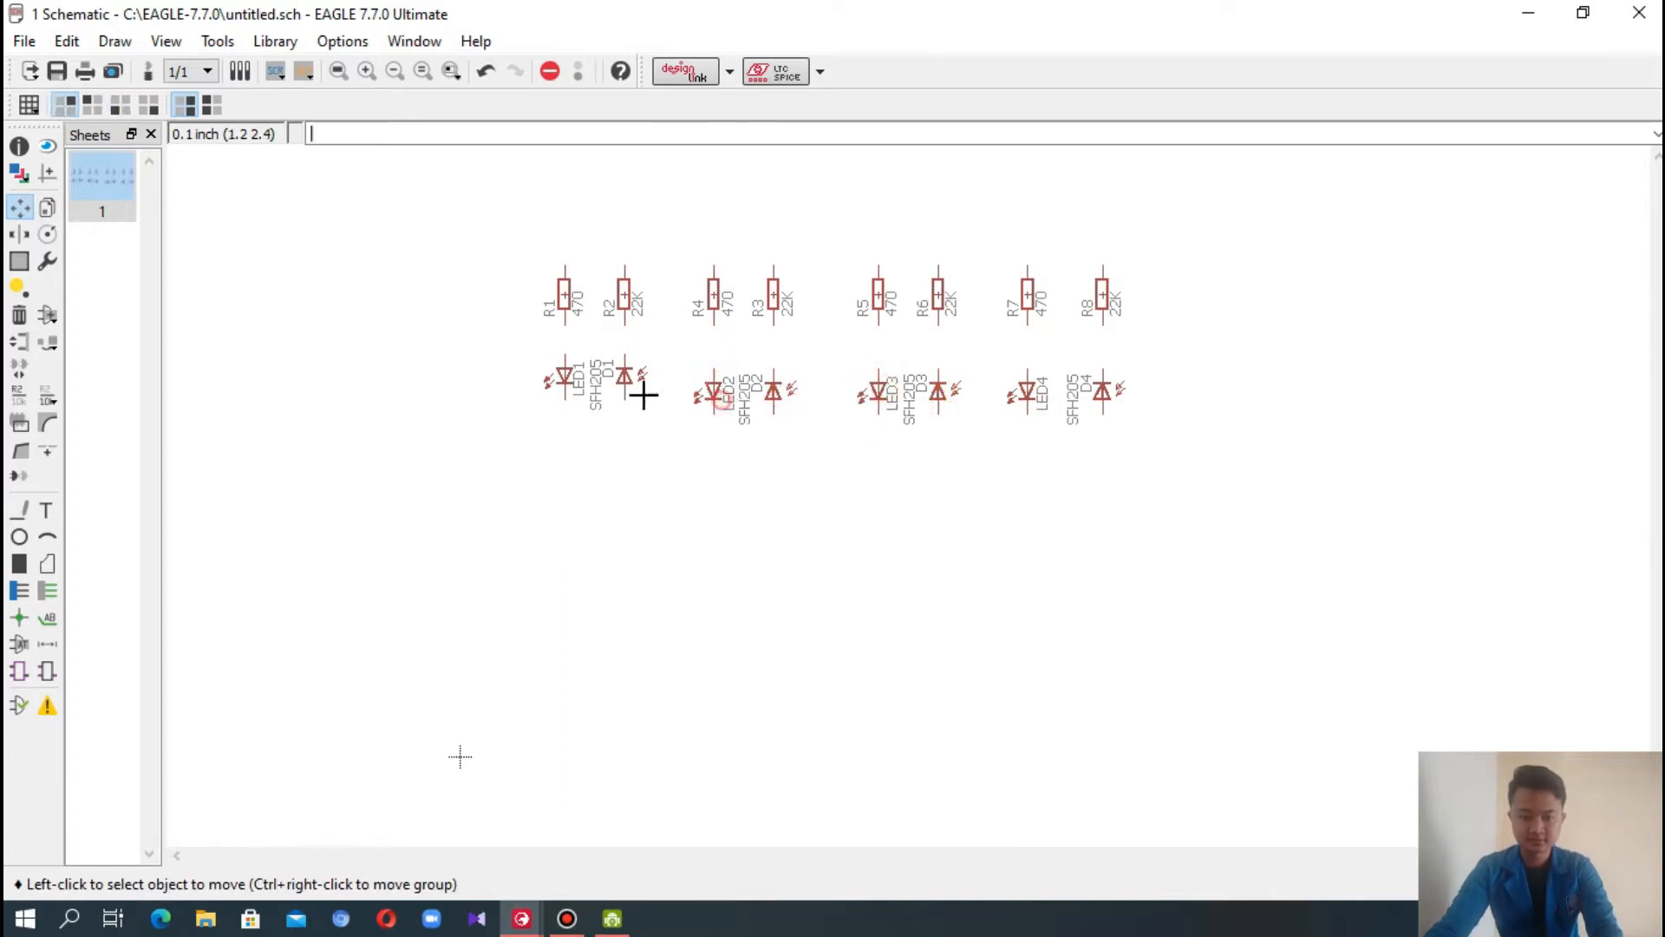
pyautogui.click(629, 379)
pyautogui.click(625, 392)
pyautogui.click(568, 384)
pyautogui.click(570, 400)
# - Clear the value text of photo diodes D1 and D2, accepting the change of a non-definable value
pyautogui.rightClick(623, 395)
pyautogui.click(722, 789)
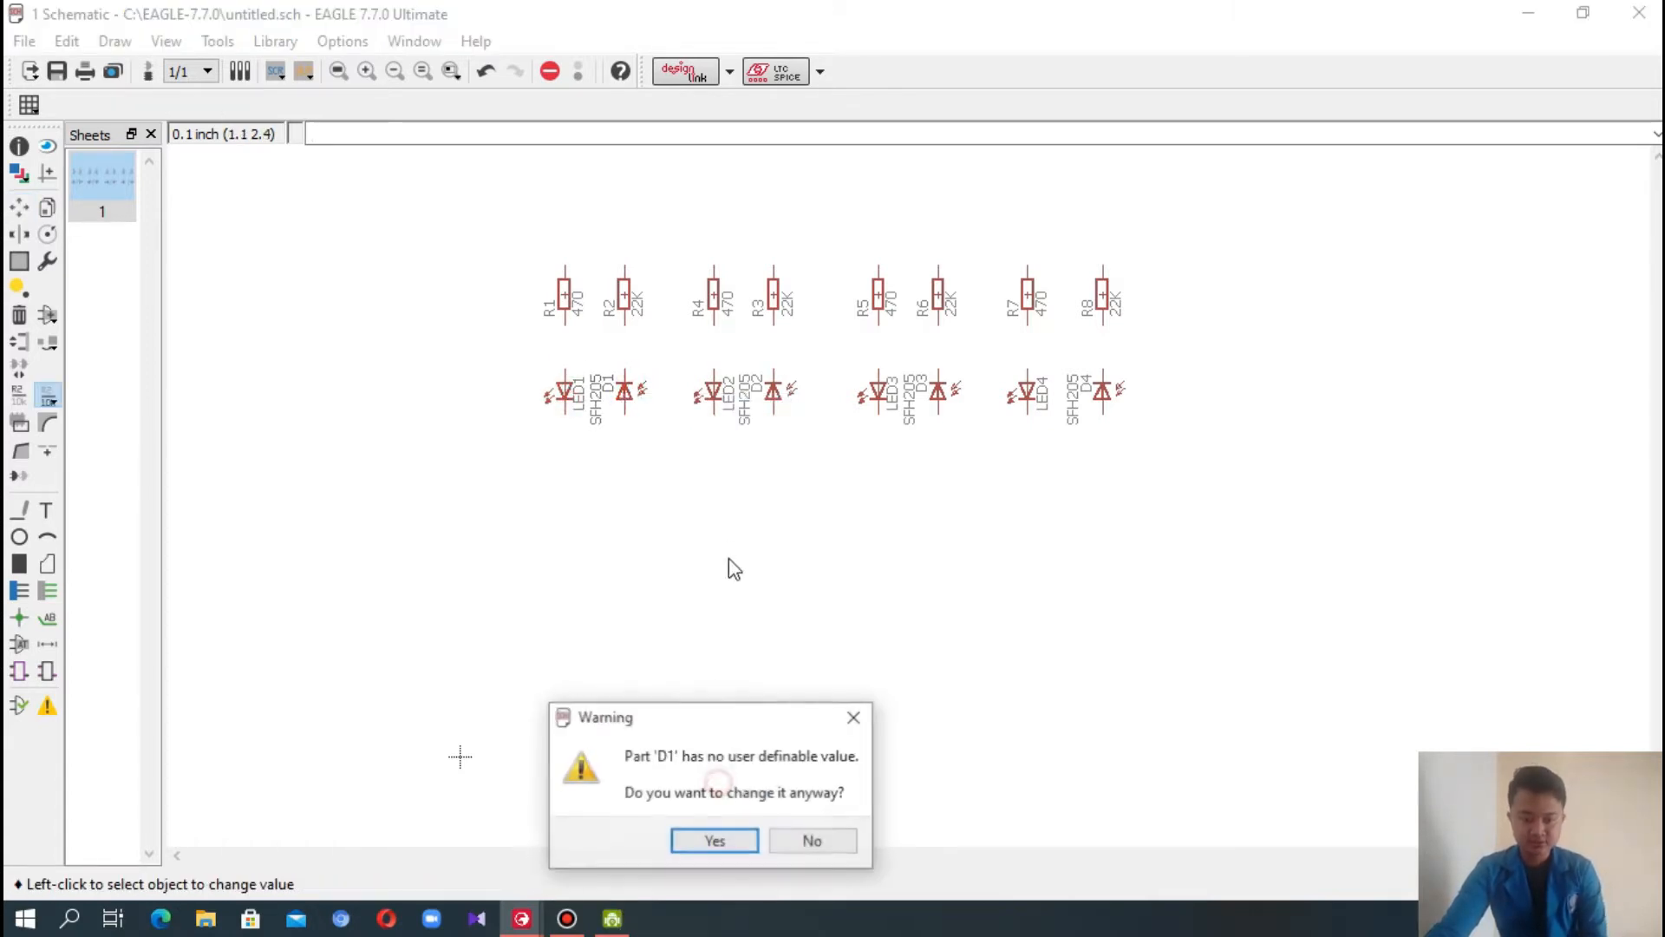
pyautogui.click(725, 841)
pyautogui.press('BackSpace')
pyautogui.click(716, 439)
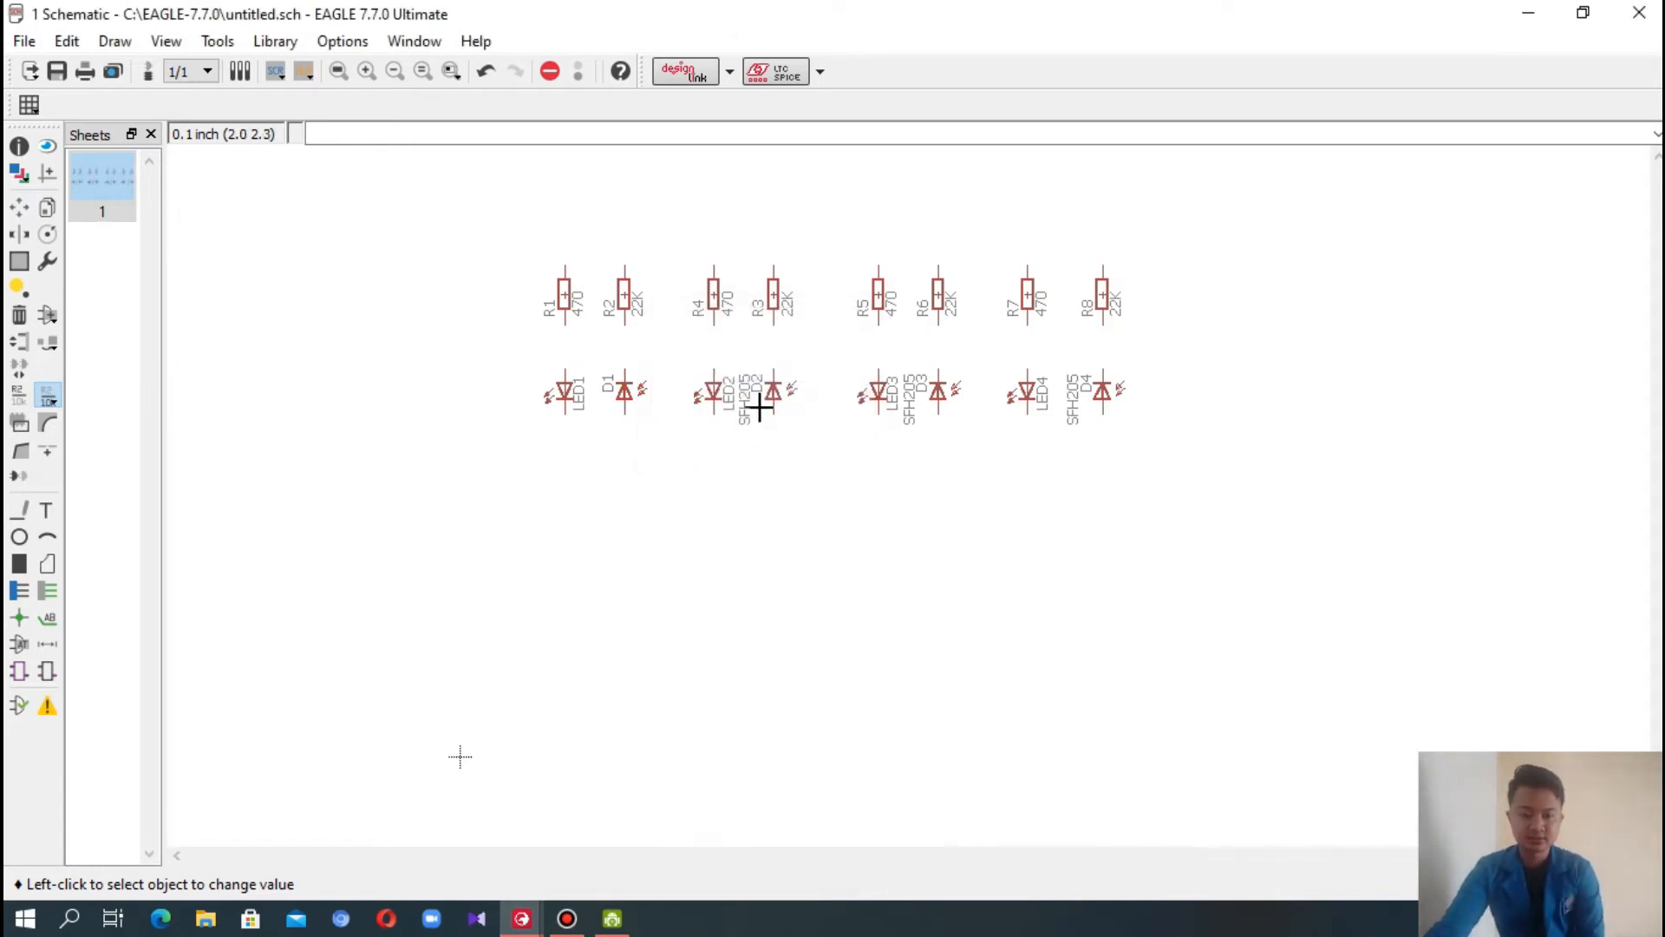
pyautogui.click(771, 398)
pyautogui.click(810, 456)
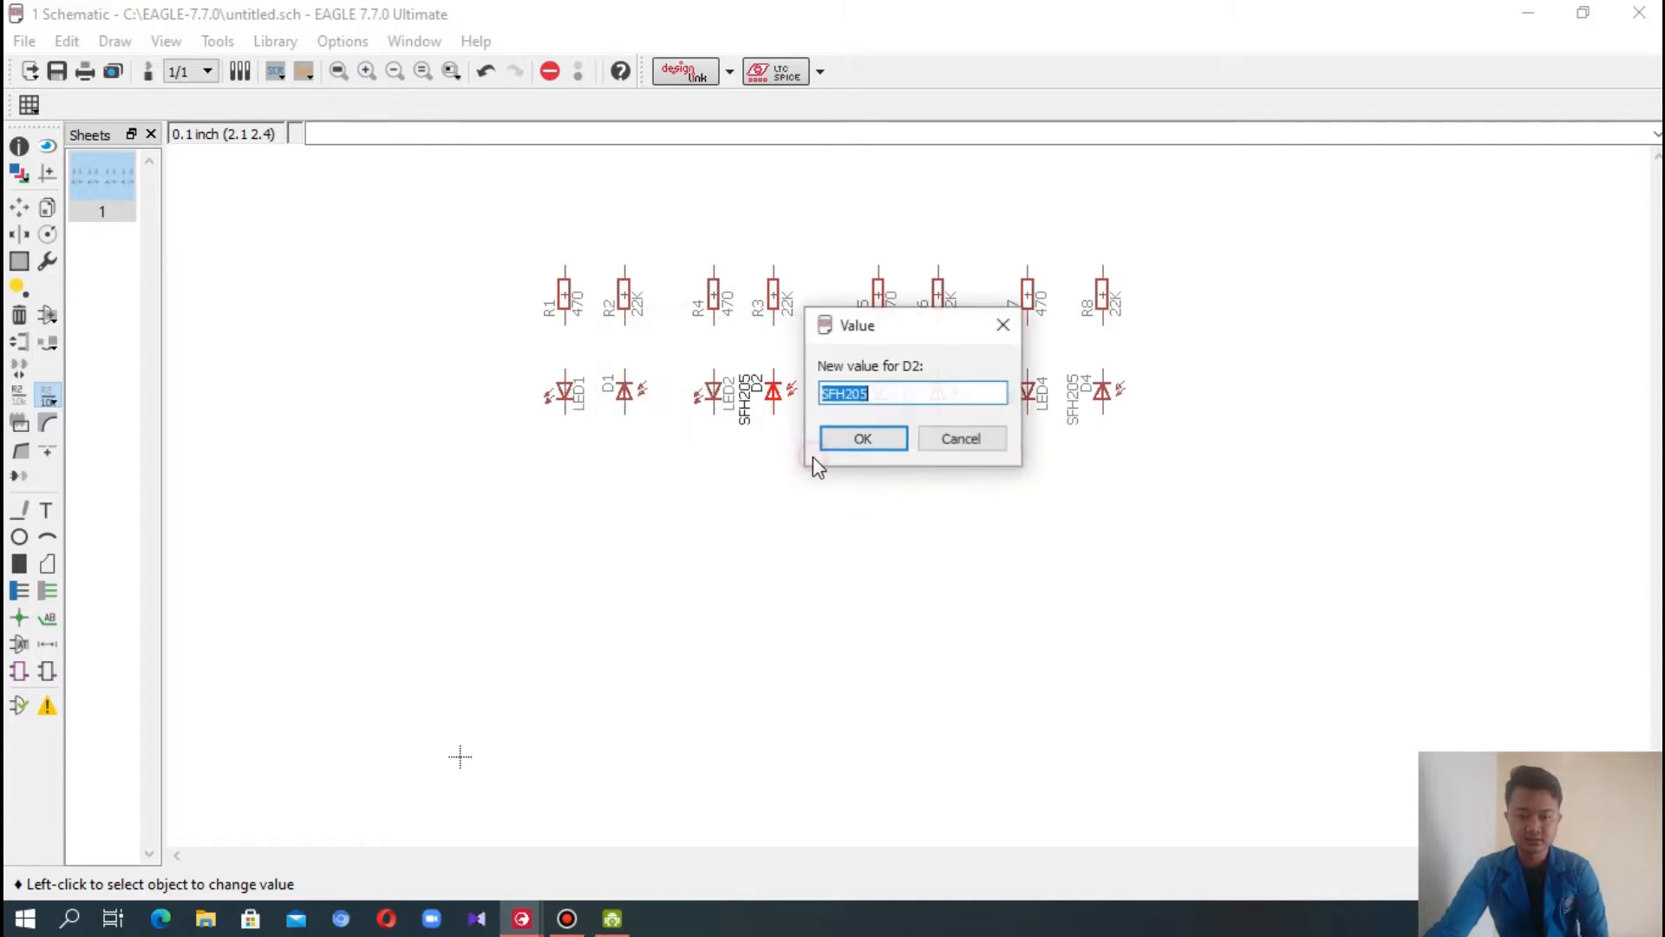
pyautogui.press('BackSpace')
pyautogui.click(862, 439)
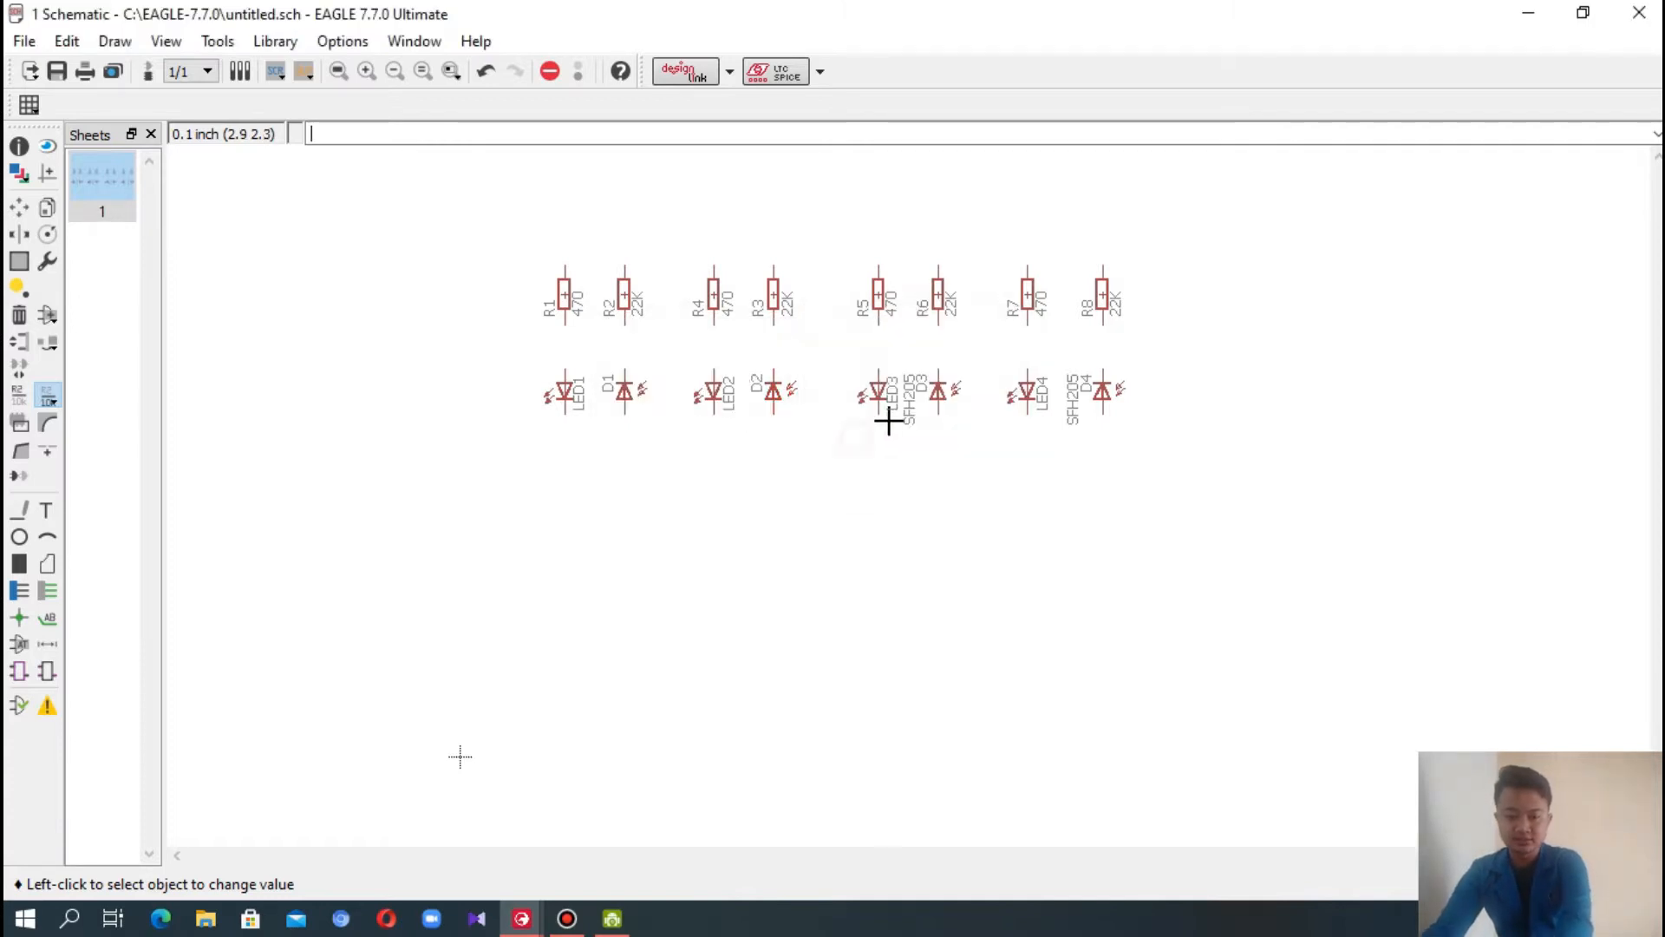
# - Clear the value text of photo diodes D3 and D4 as well
pyautogui.click(929, 398)
pyautogui.click(767, 458)
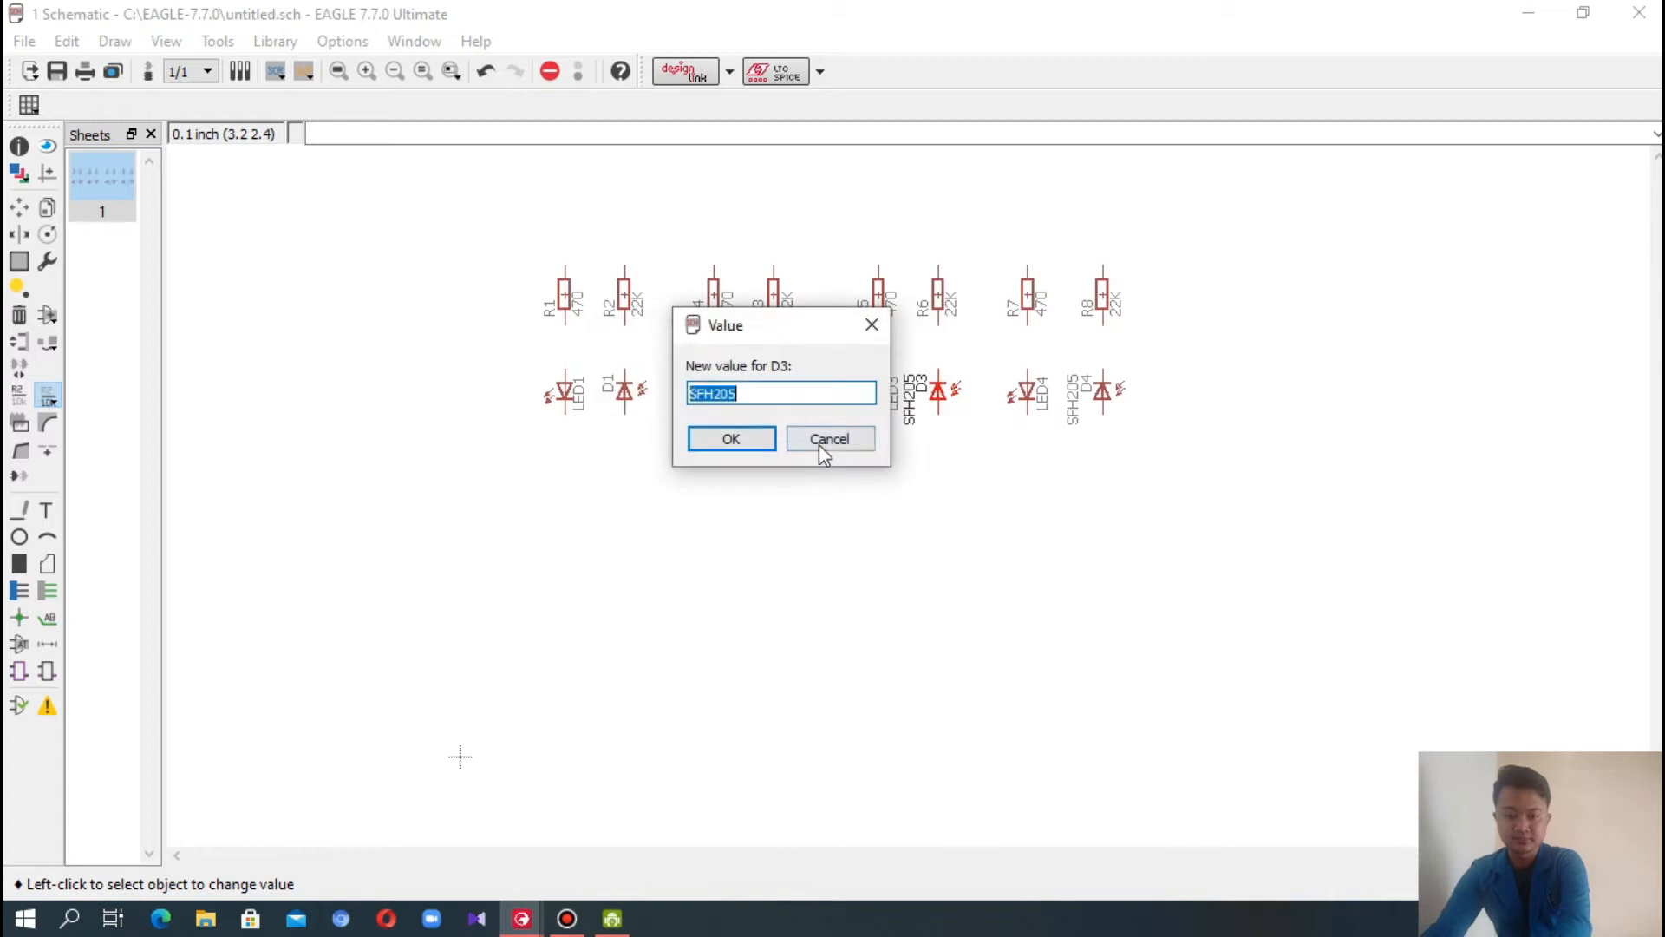
pyautogui.click(758, 442)
pyautogui.click(1114, 407)
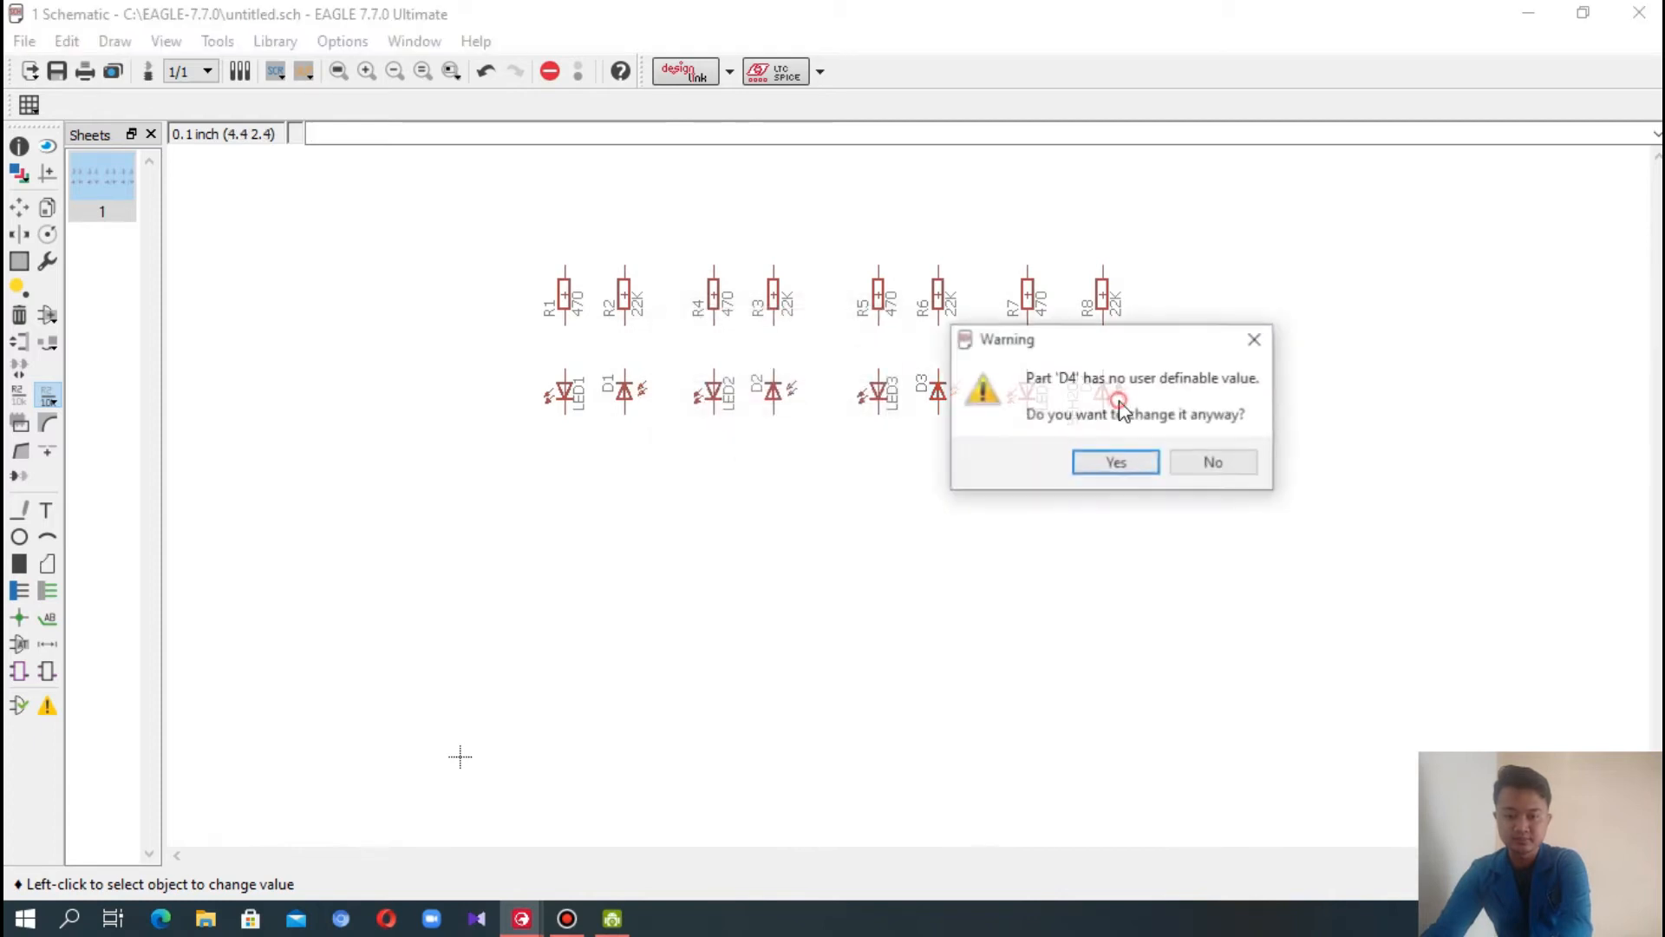
pyautogui.click(1121, 462)
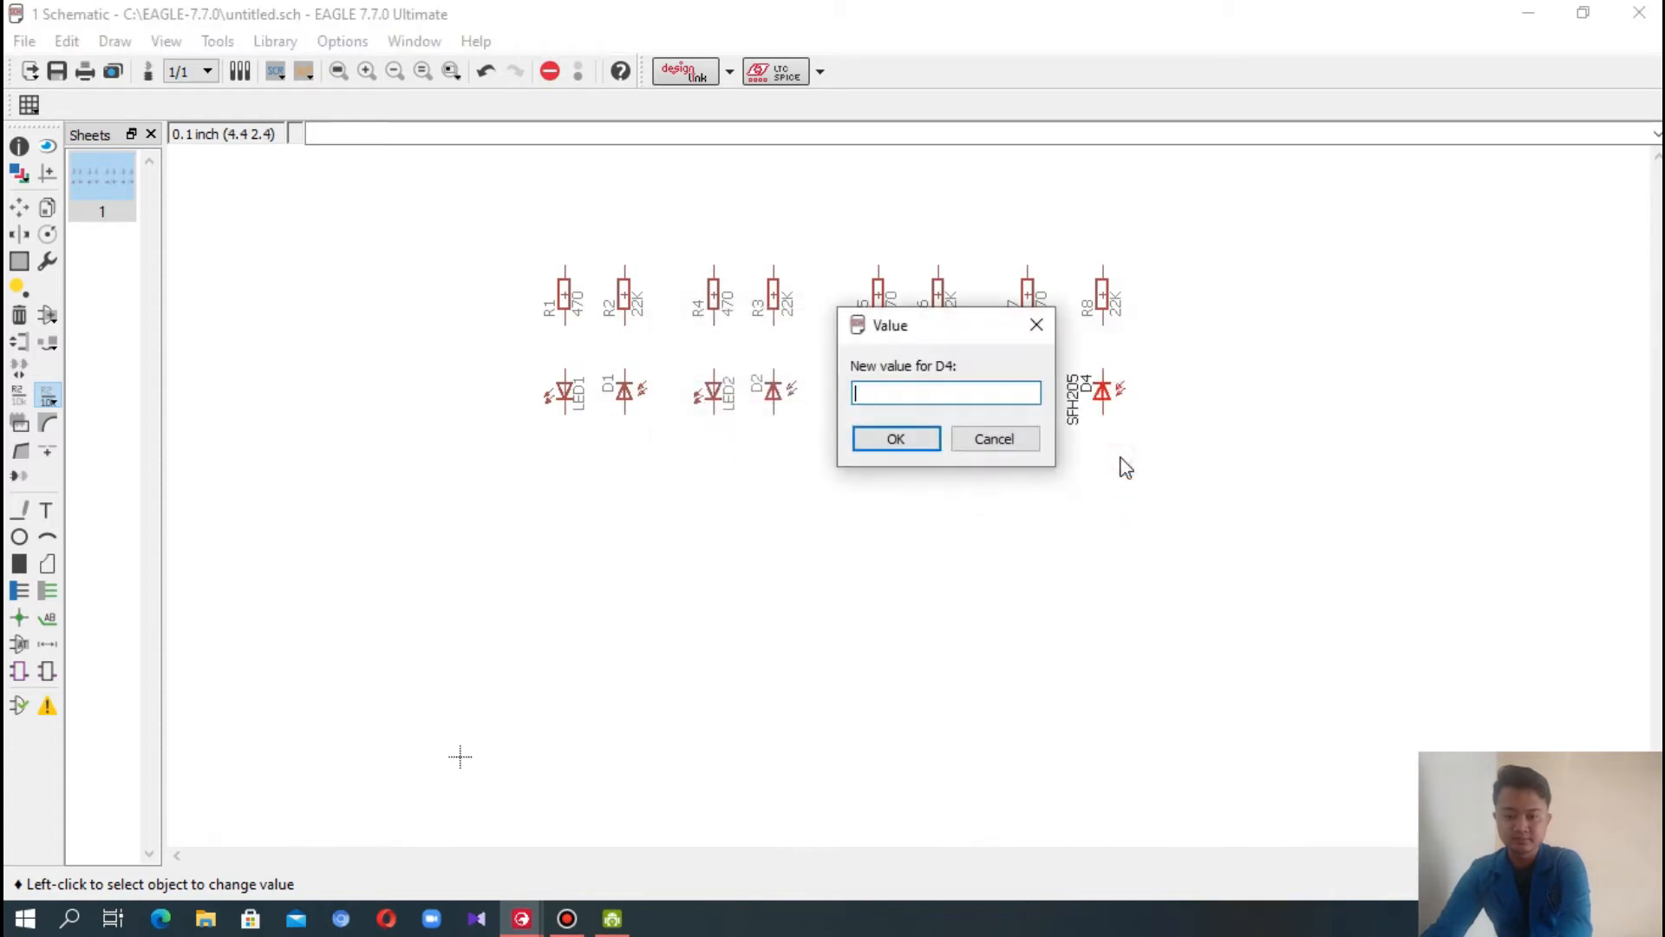
pyautogui.click(916, 443)
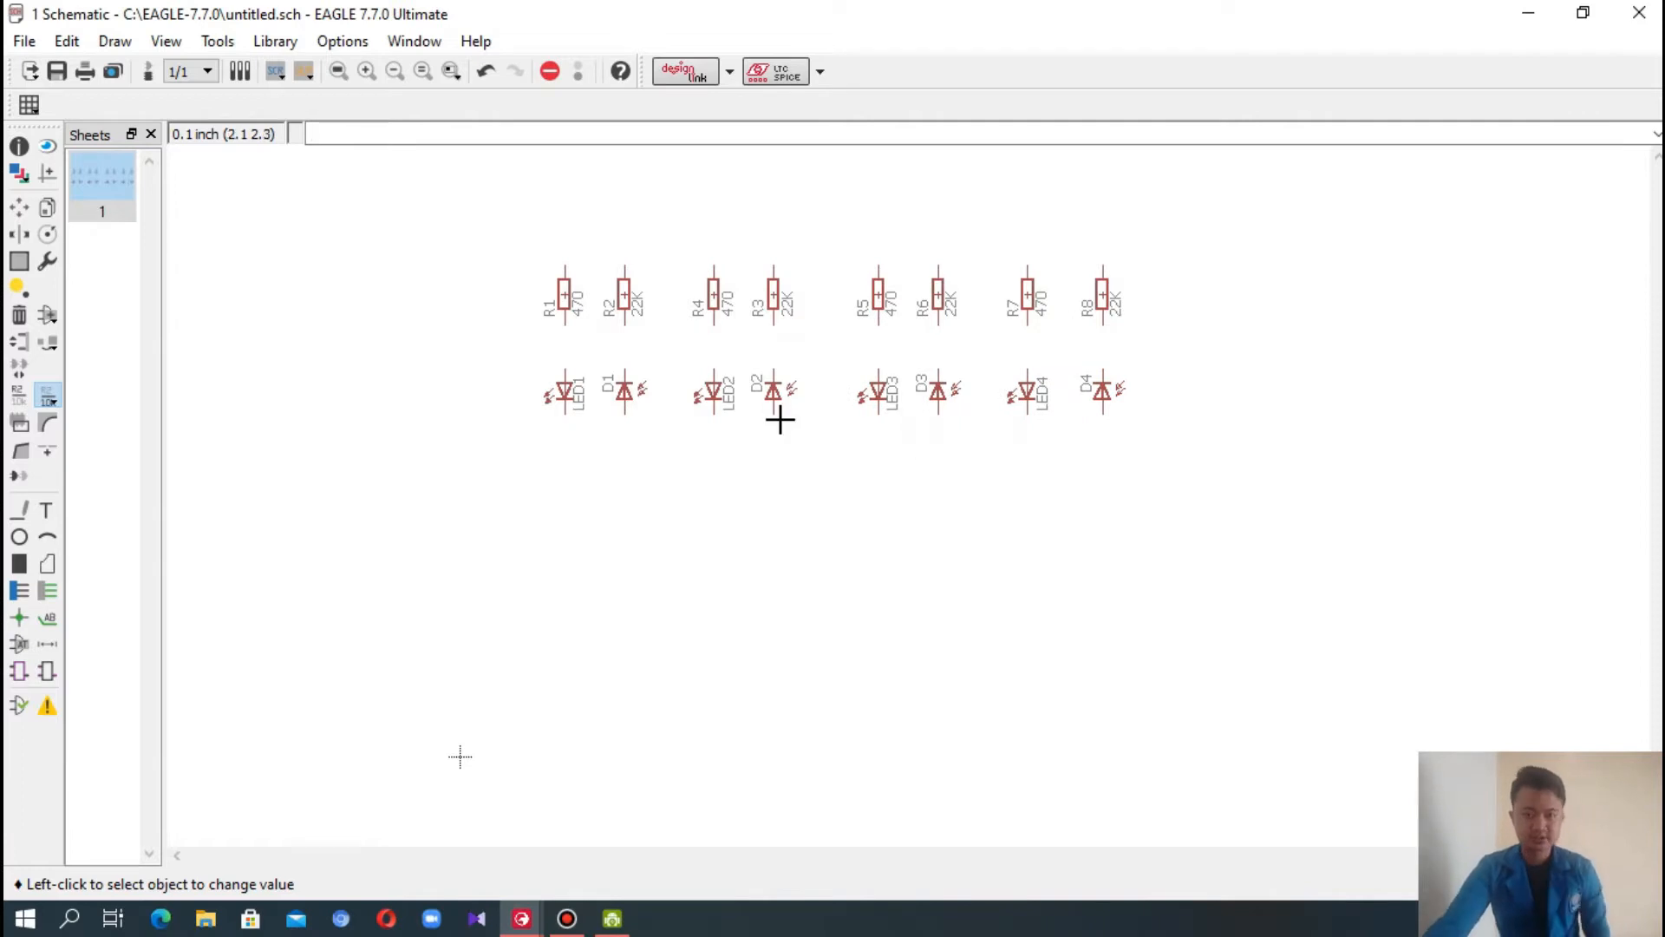
# - Find the VCC supply symbol in the supply1 library and place one above each of R2, R3, R6 and R8
pyautogui.click(47, 314)
pyautogui.click(268, 719)
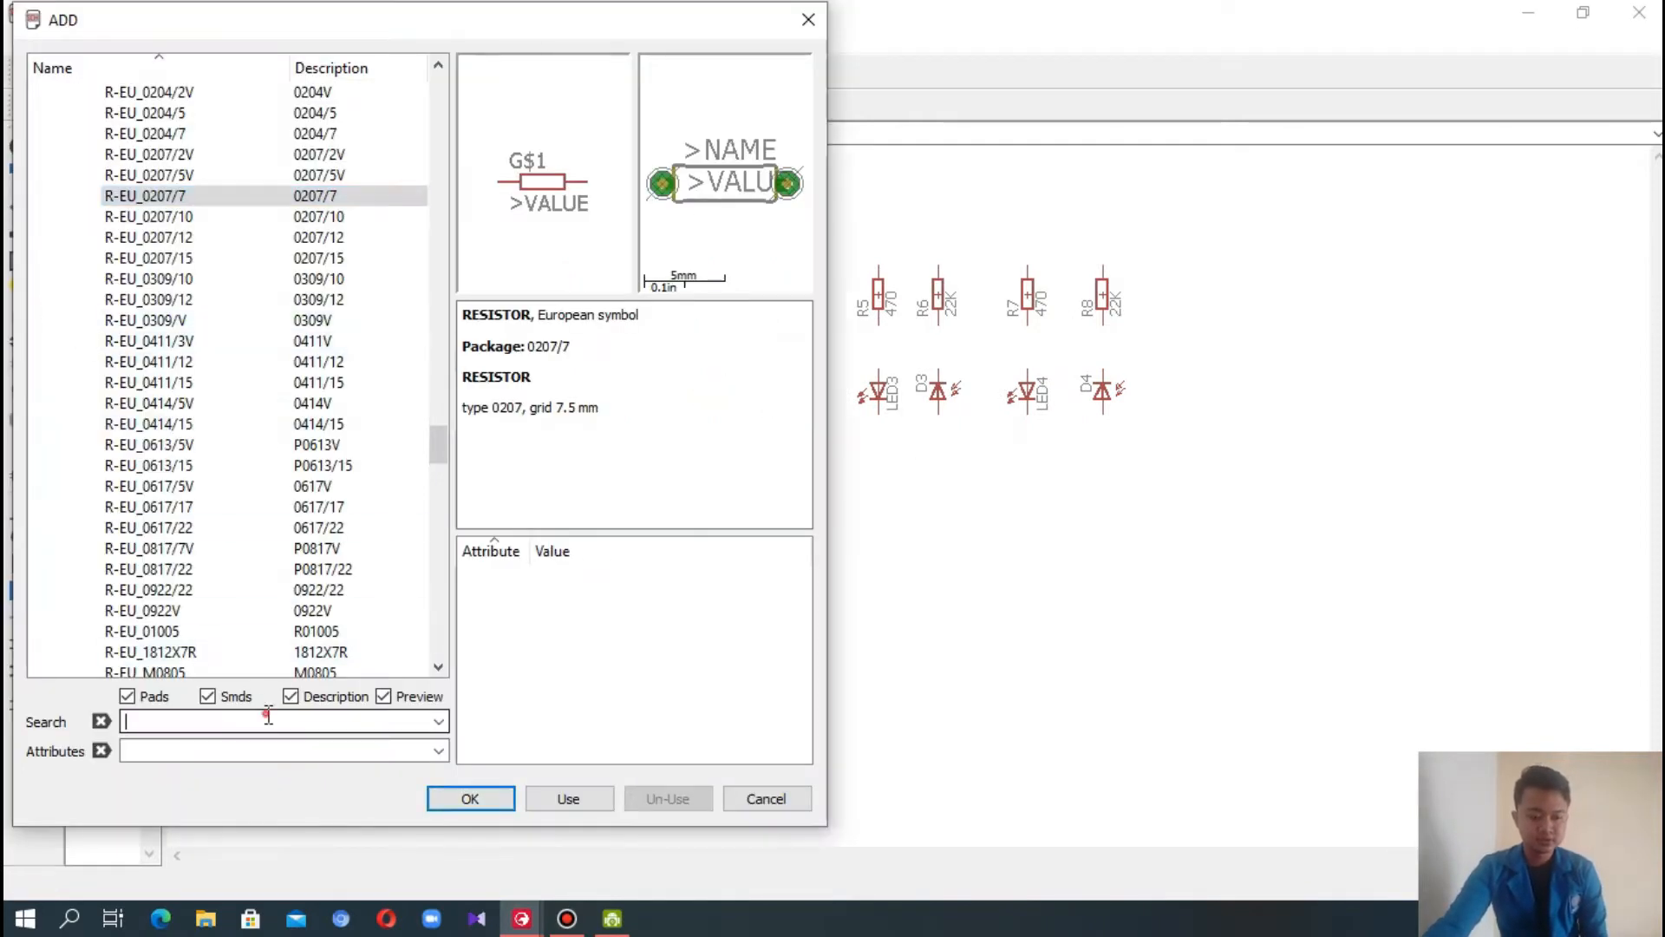
pyautogui.click(459, 794)
pyautogui.click(286, 120)
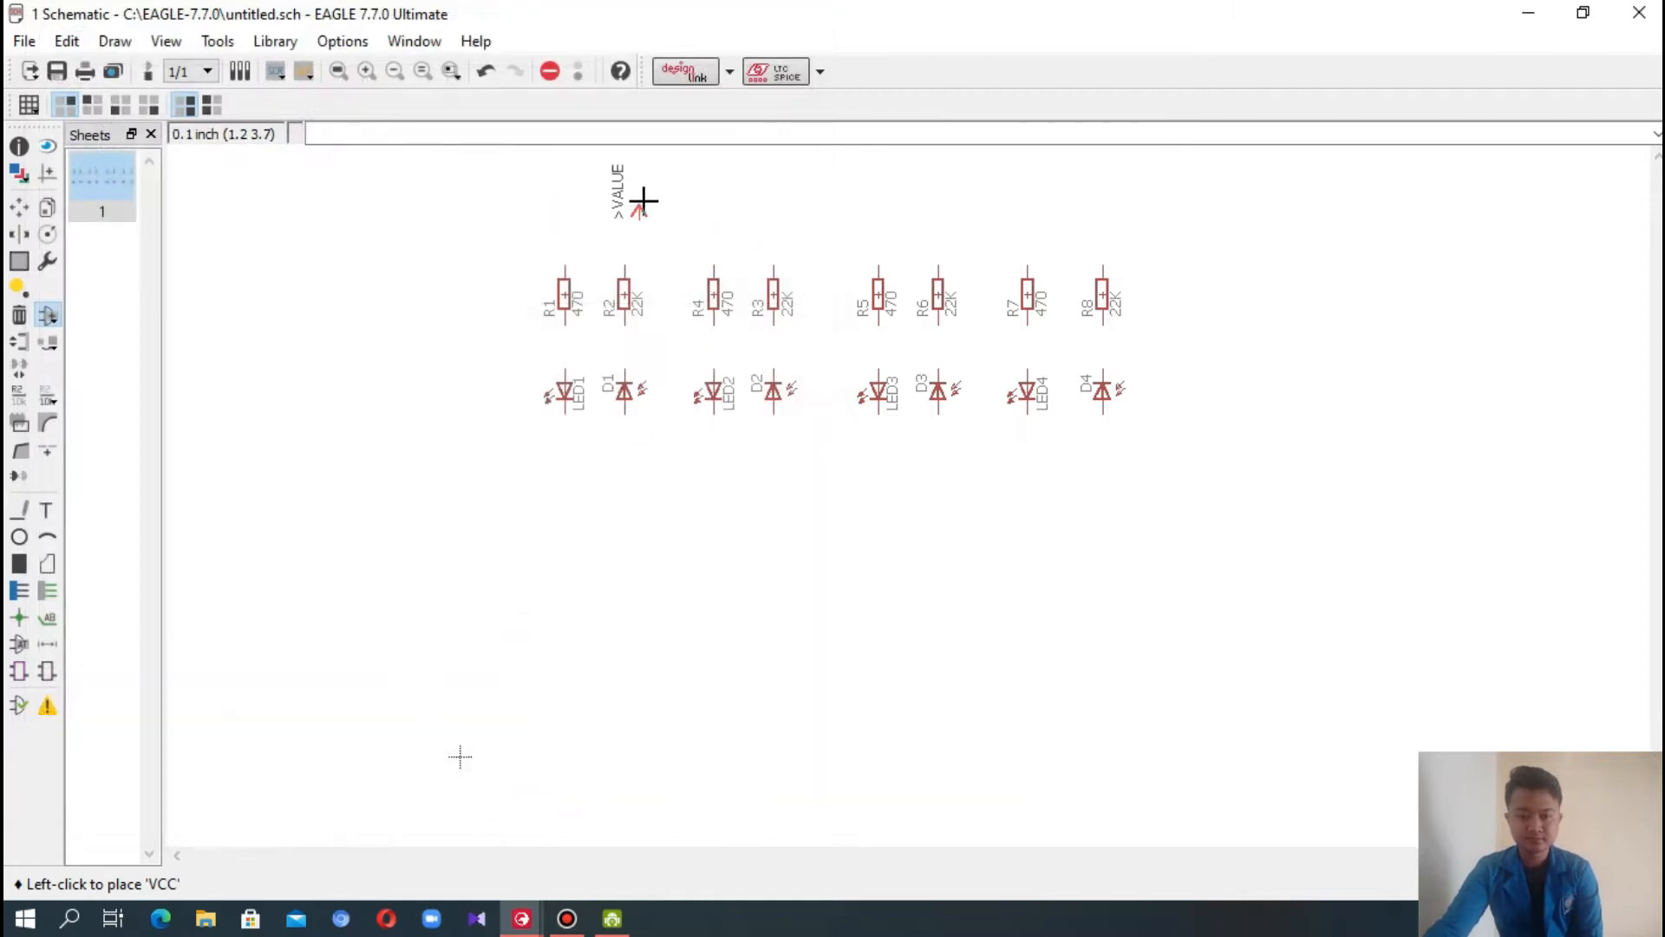
pyautogui.click(623, 207)
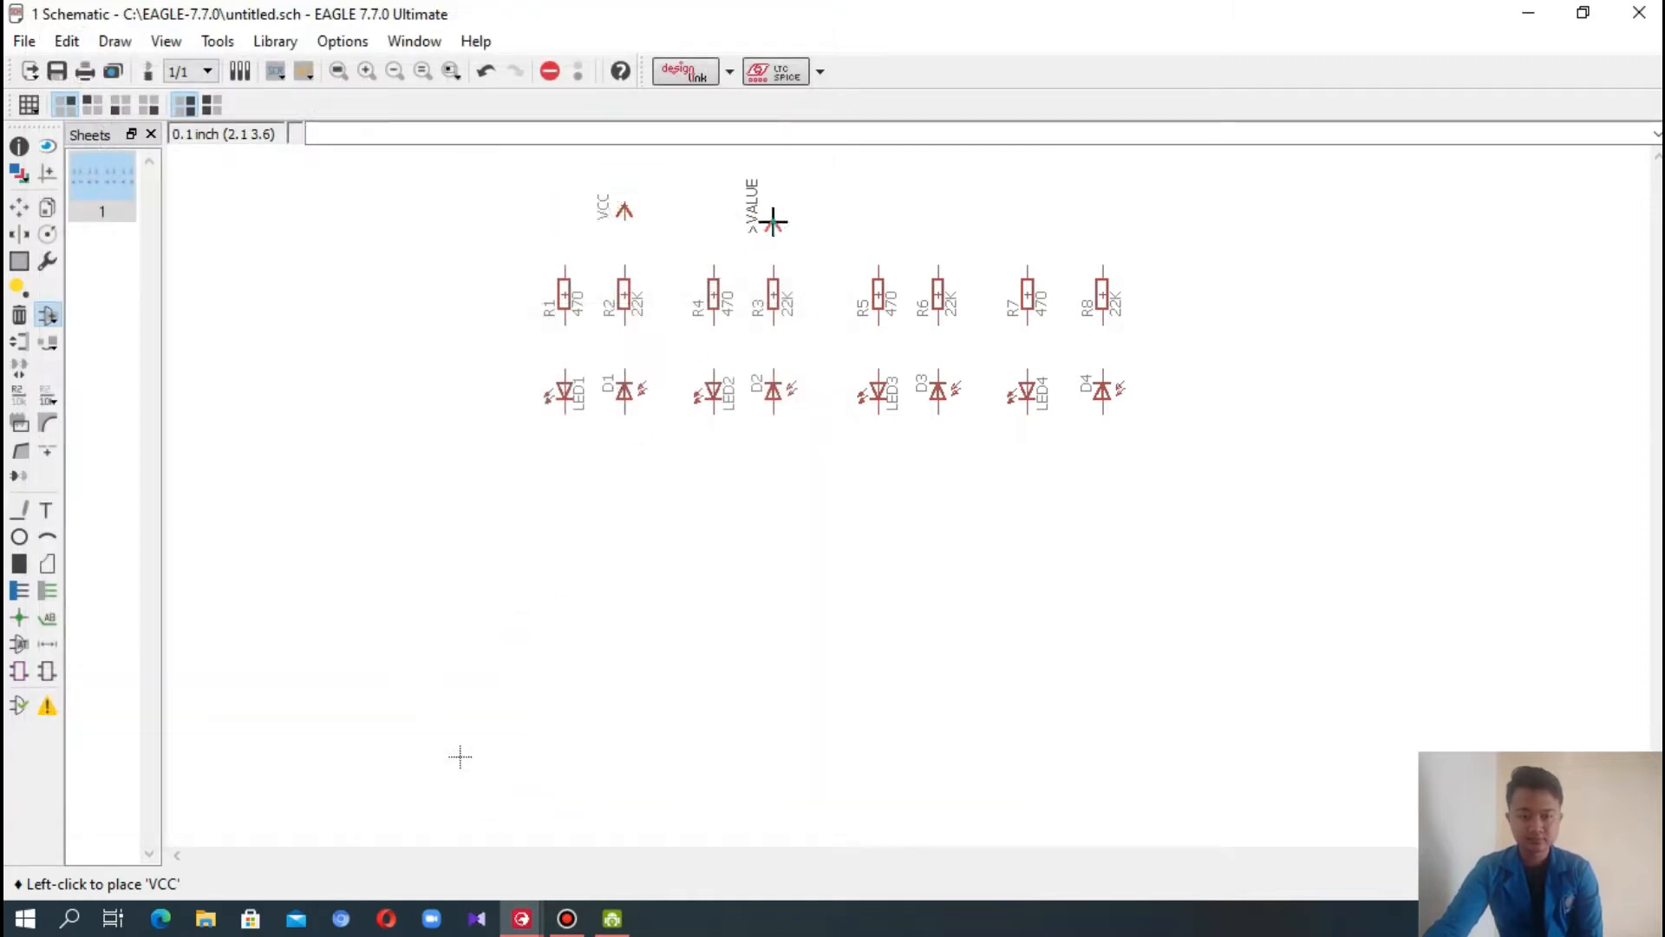
pyautogui.click(772, 210)
pyautogui.click(938, 209)
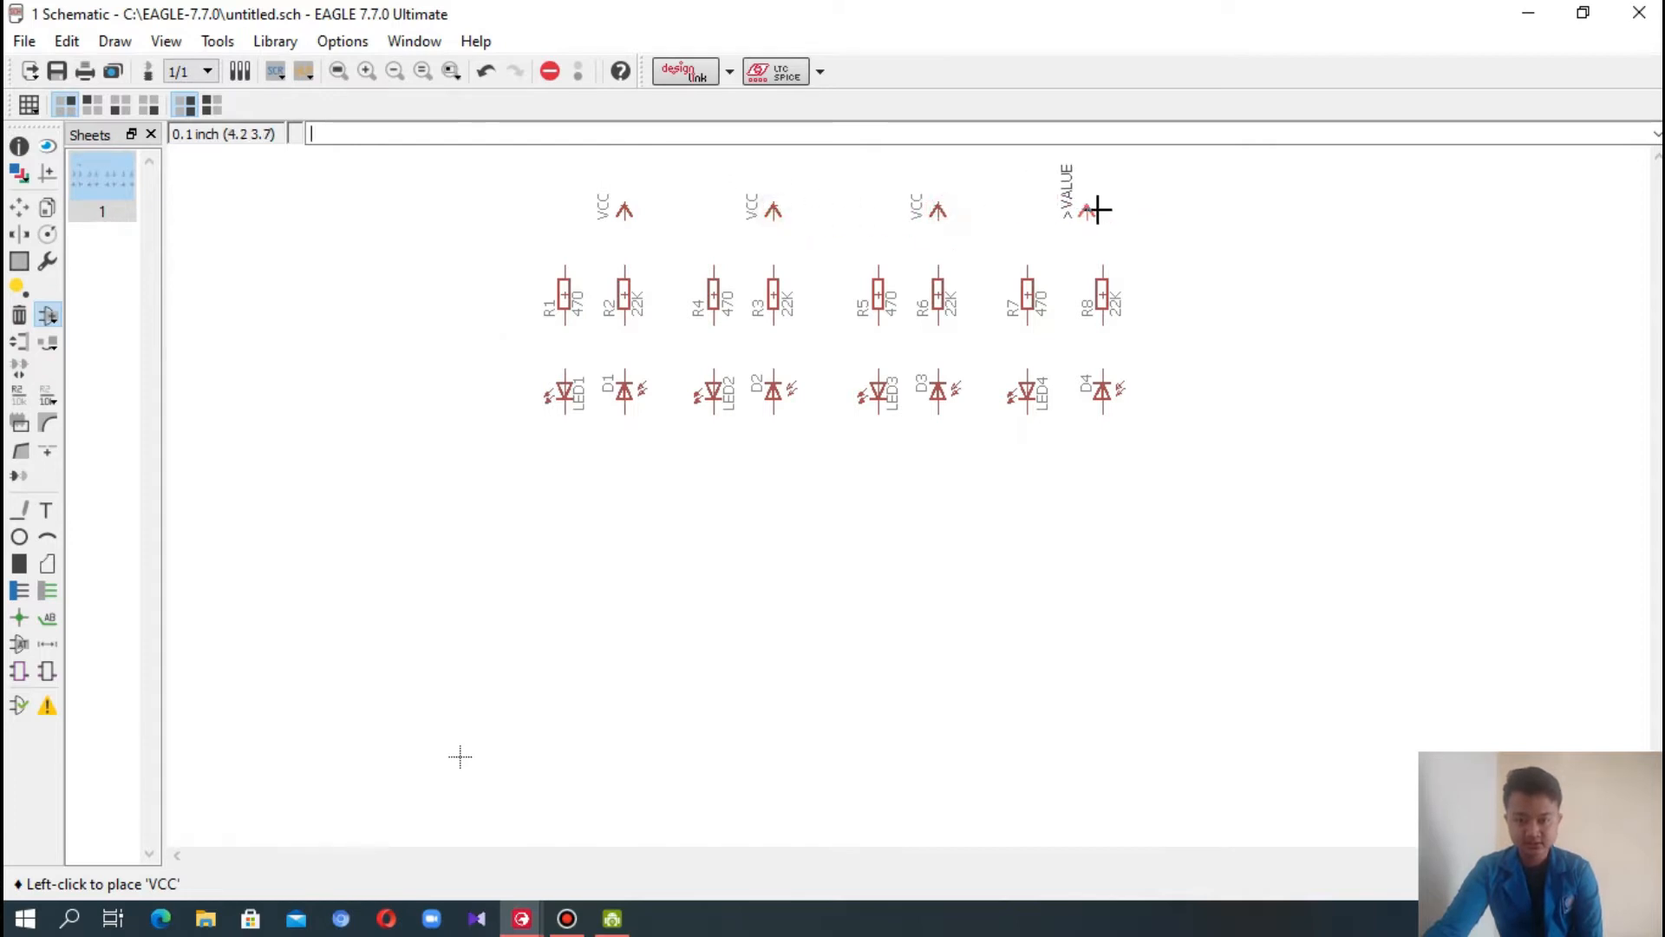
pyautogui.click(1102, 208)
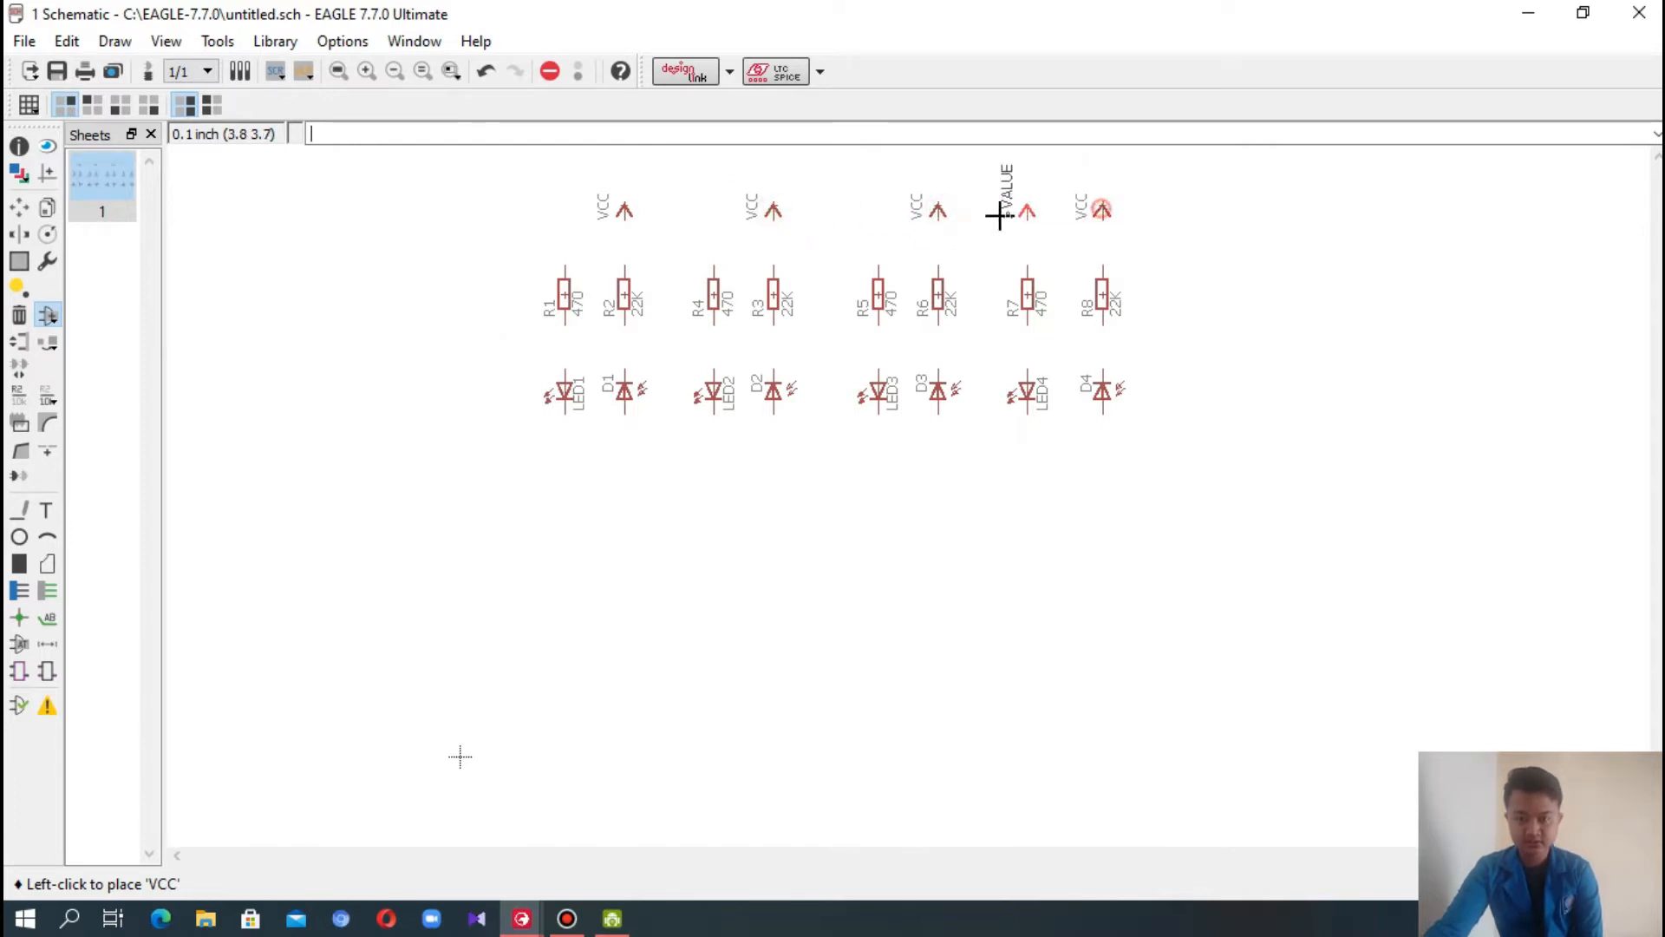
# - Search the parts for gnd and choose the GND supply symbol from the supply1 library for placement
pyautogui.click(54, 331)
pyautogui.click(208, 722)
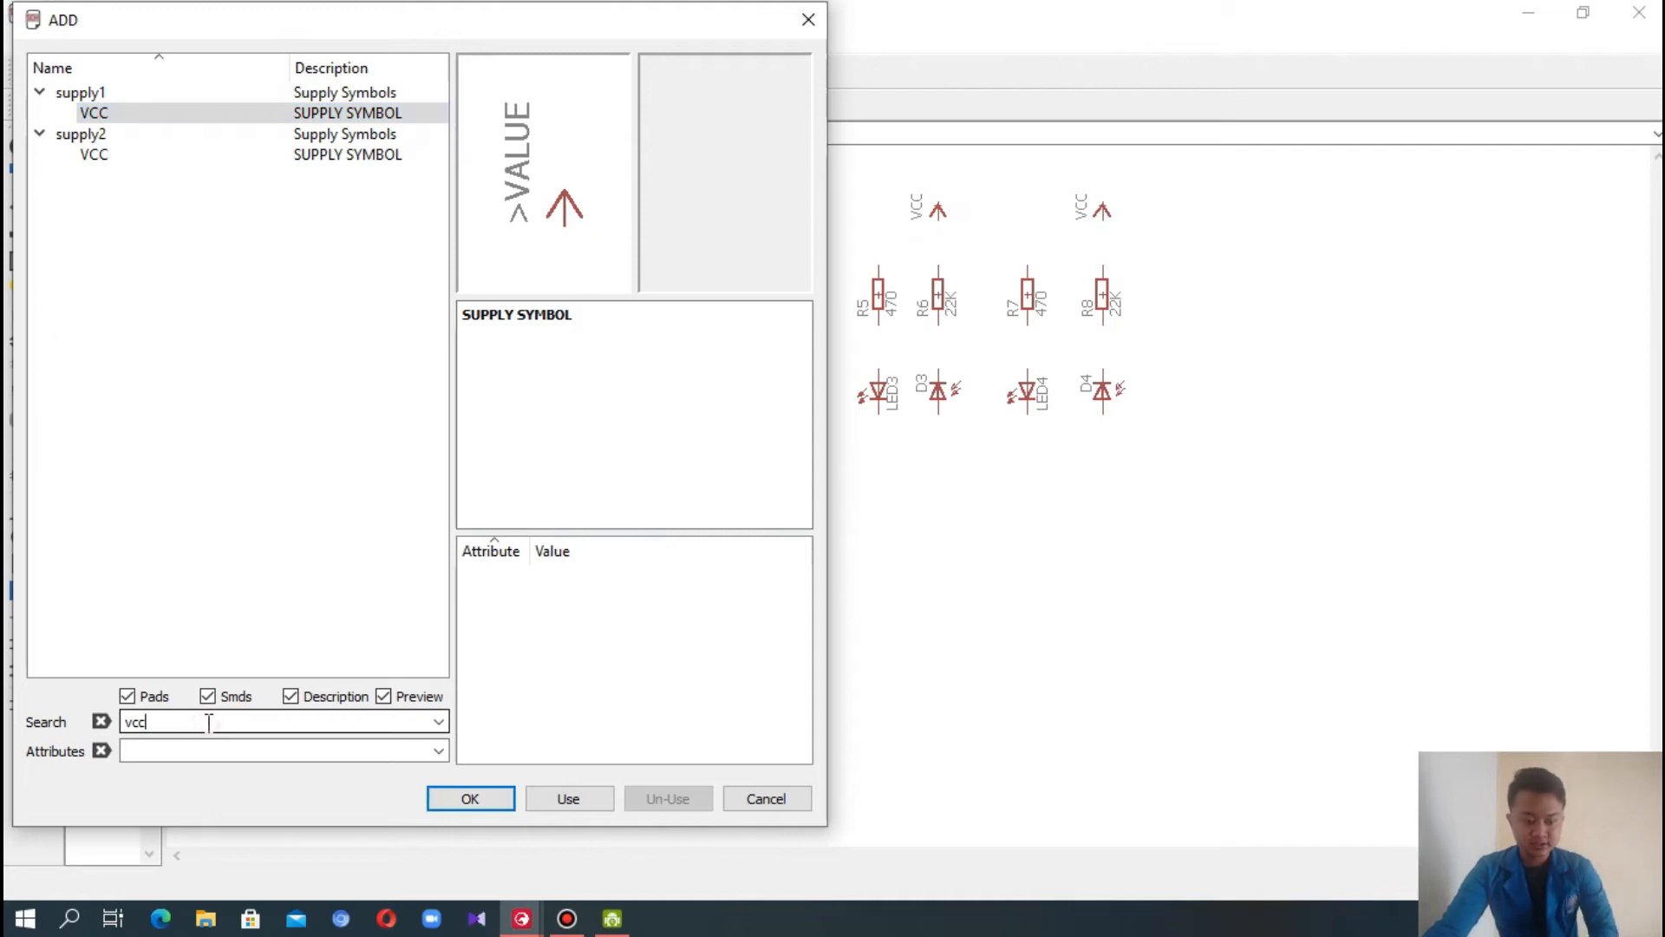
pyautogui.press('BackSpace')
pyautogui.press('BackSpace')
pyautogui.press('BackSpace')
pyautogui.write('gnd')
pyautogui.click(477, 797)
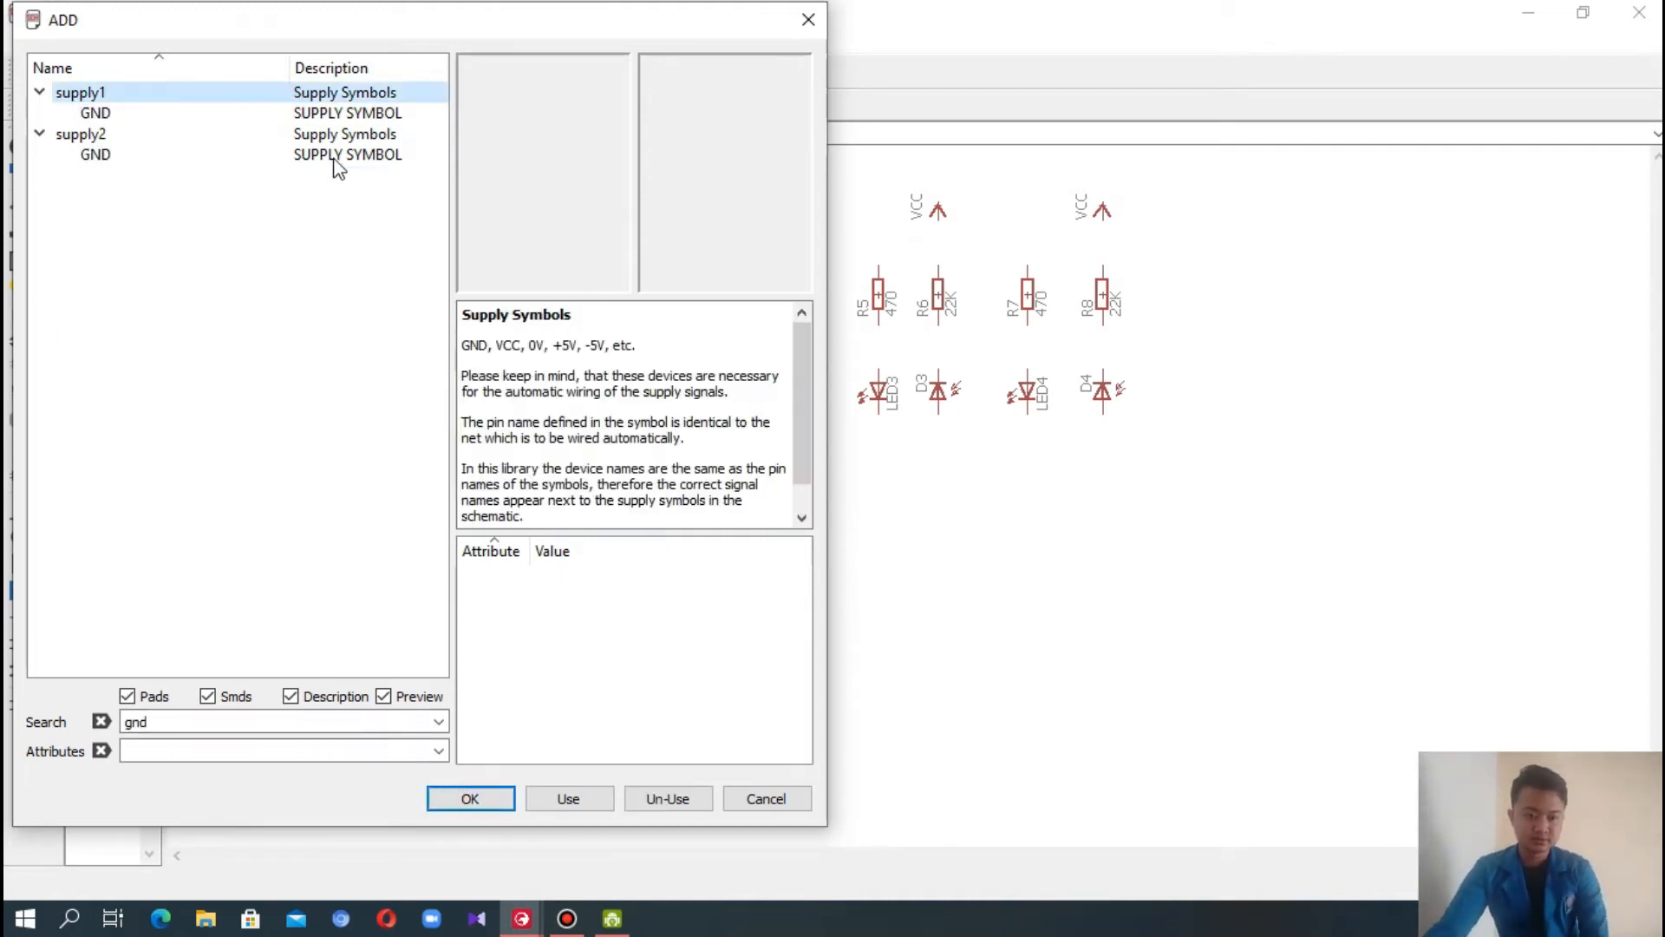
pyautogui.click(338, 156)
pyautogui.click(340, 114)
pyautogui.click(469, 799)
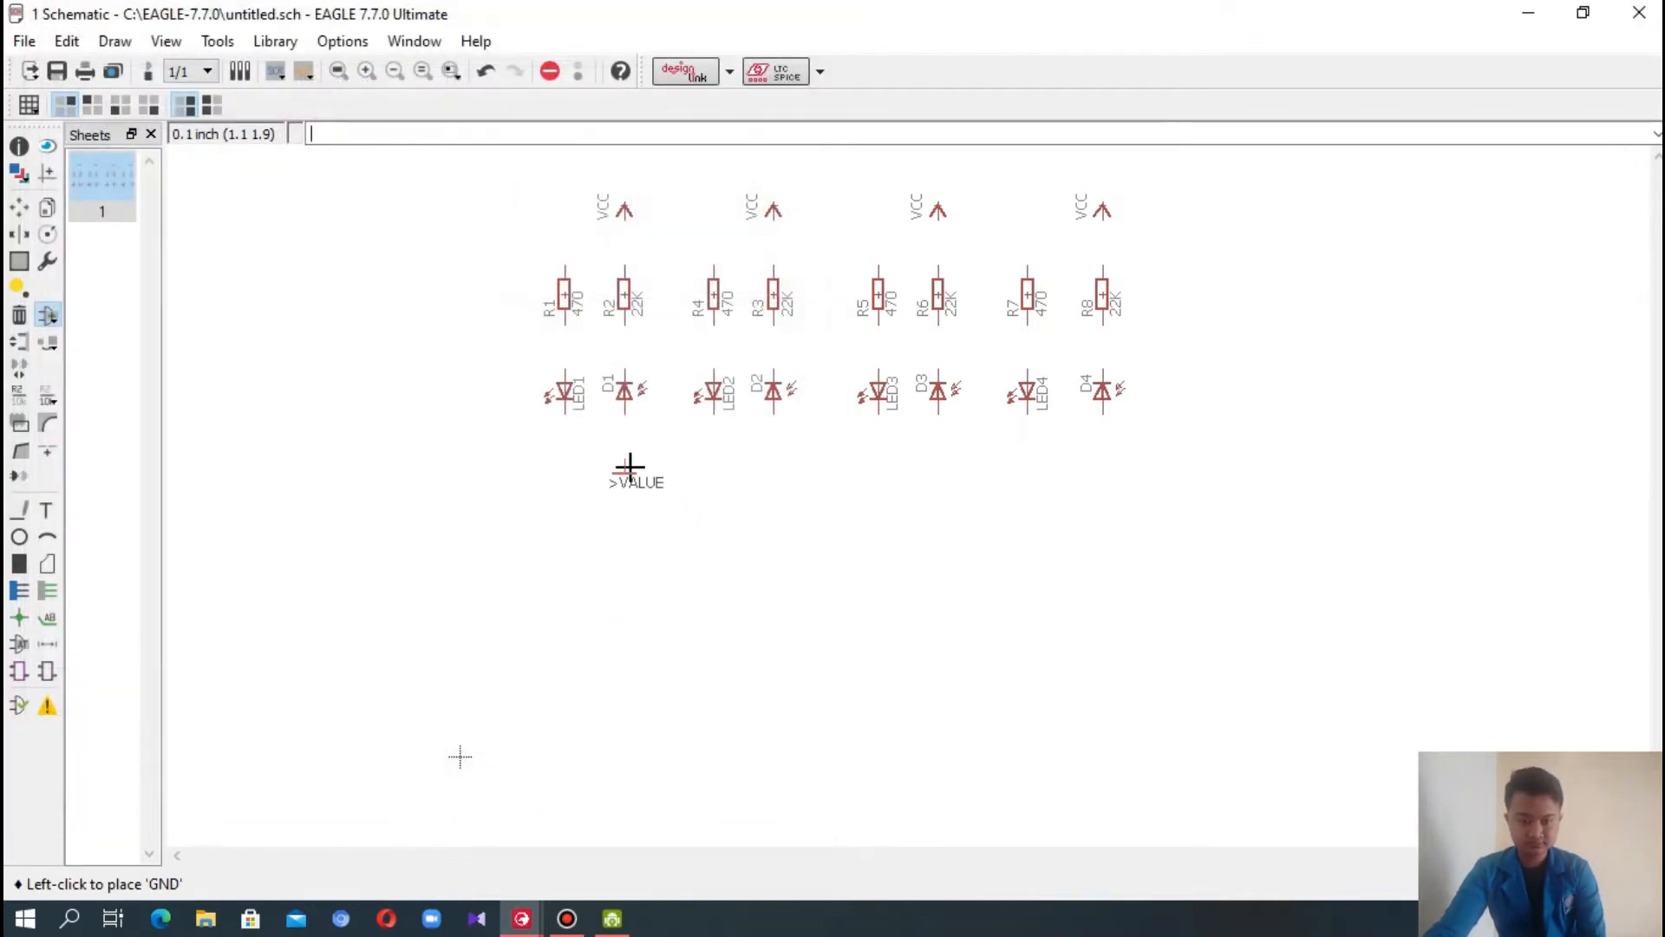
# - Place four GND symbols, one below each of the photo diodes D1, D2, D3 and D4
pyautogui.click(625, 452)
pyautogui.click(773, 452)
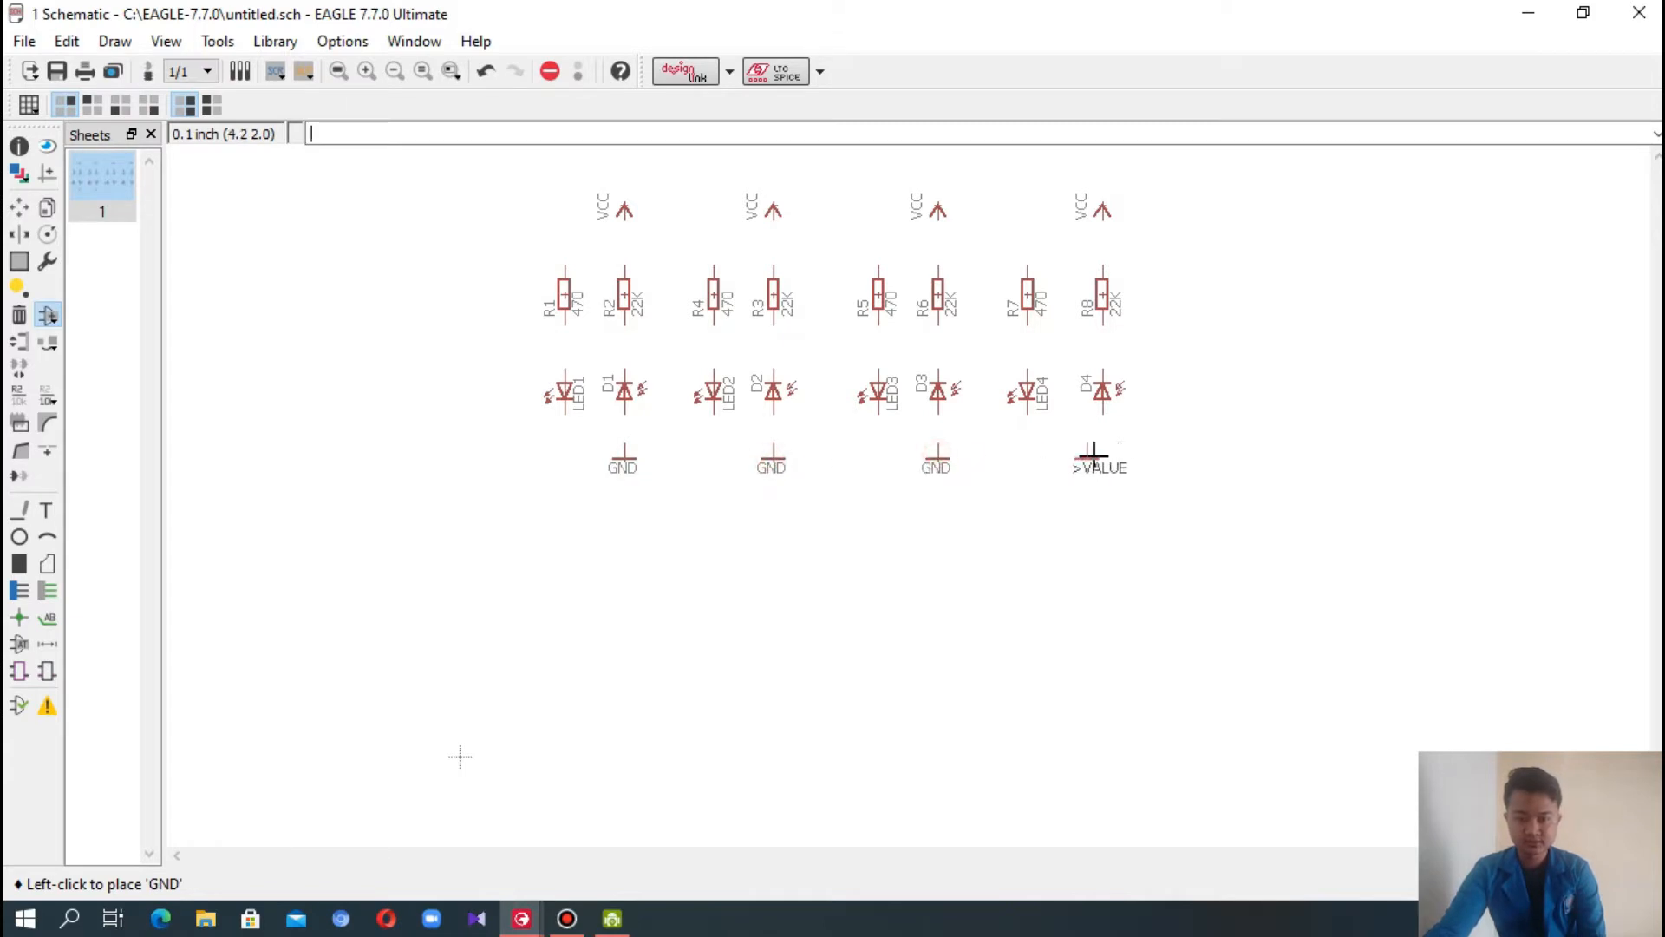
pyautogui.click(1101, 451)
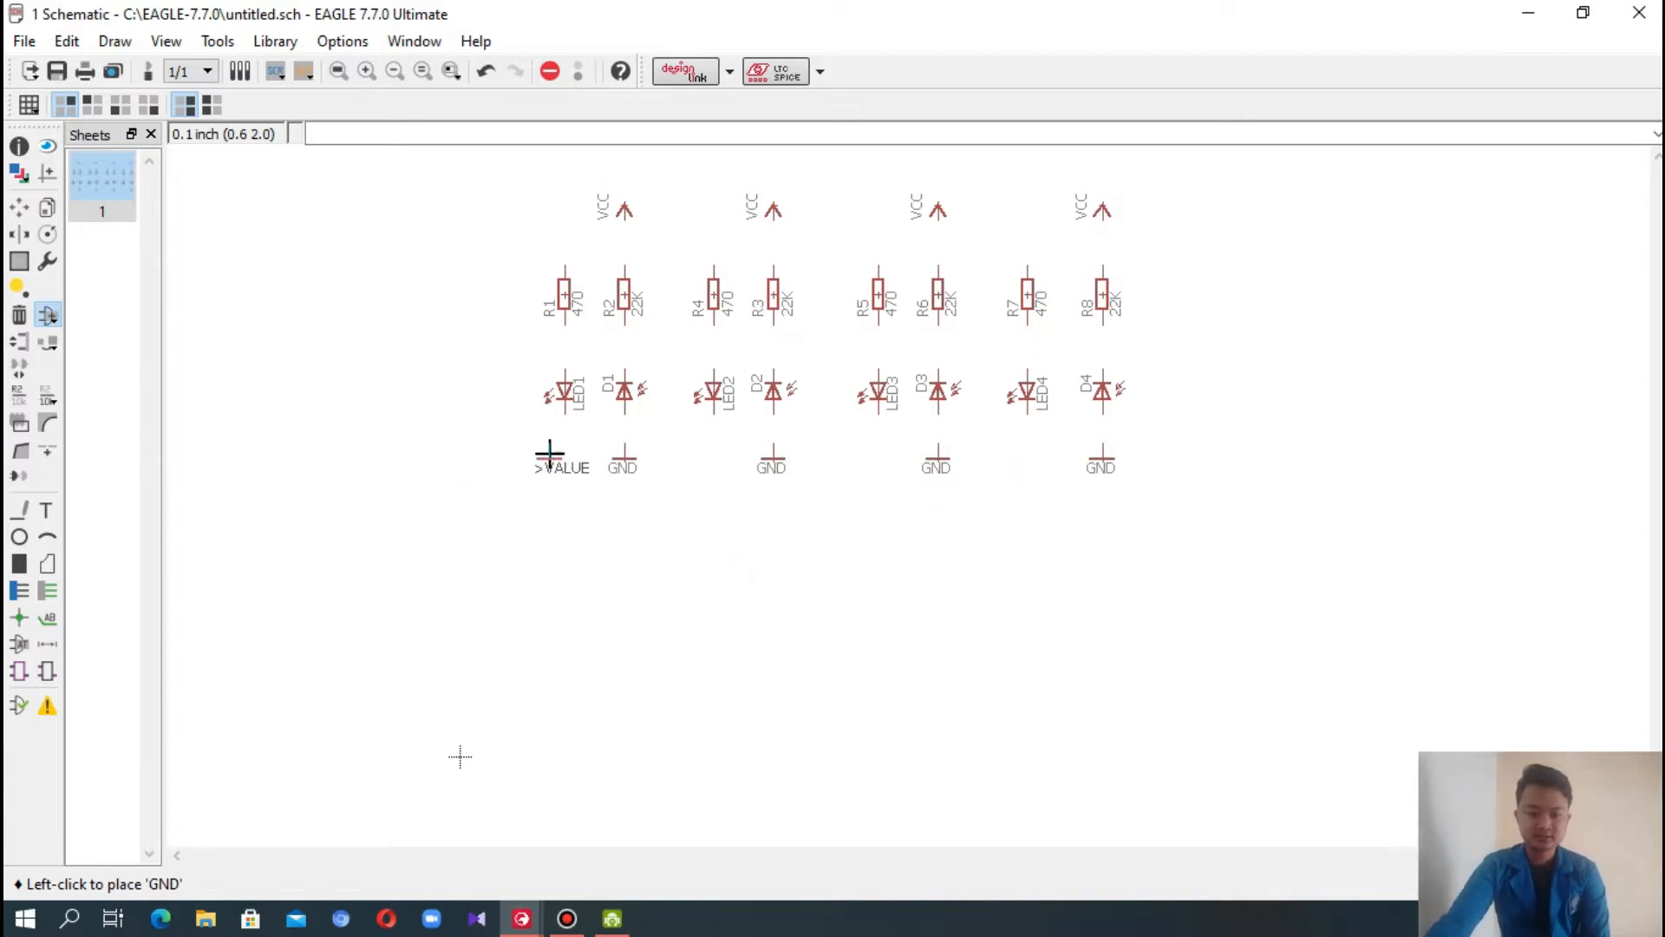
# - Draw net wires down the first sensor column, joining VCC to R2, R2 to D1, and D1 to GND
pyautogui.click(20, 510)
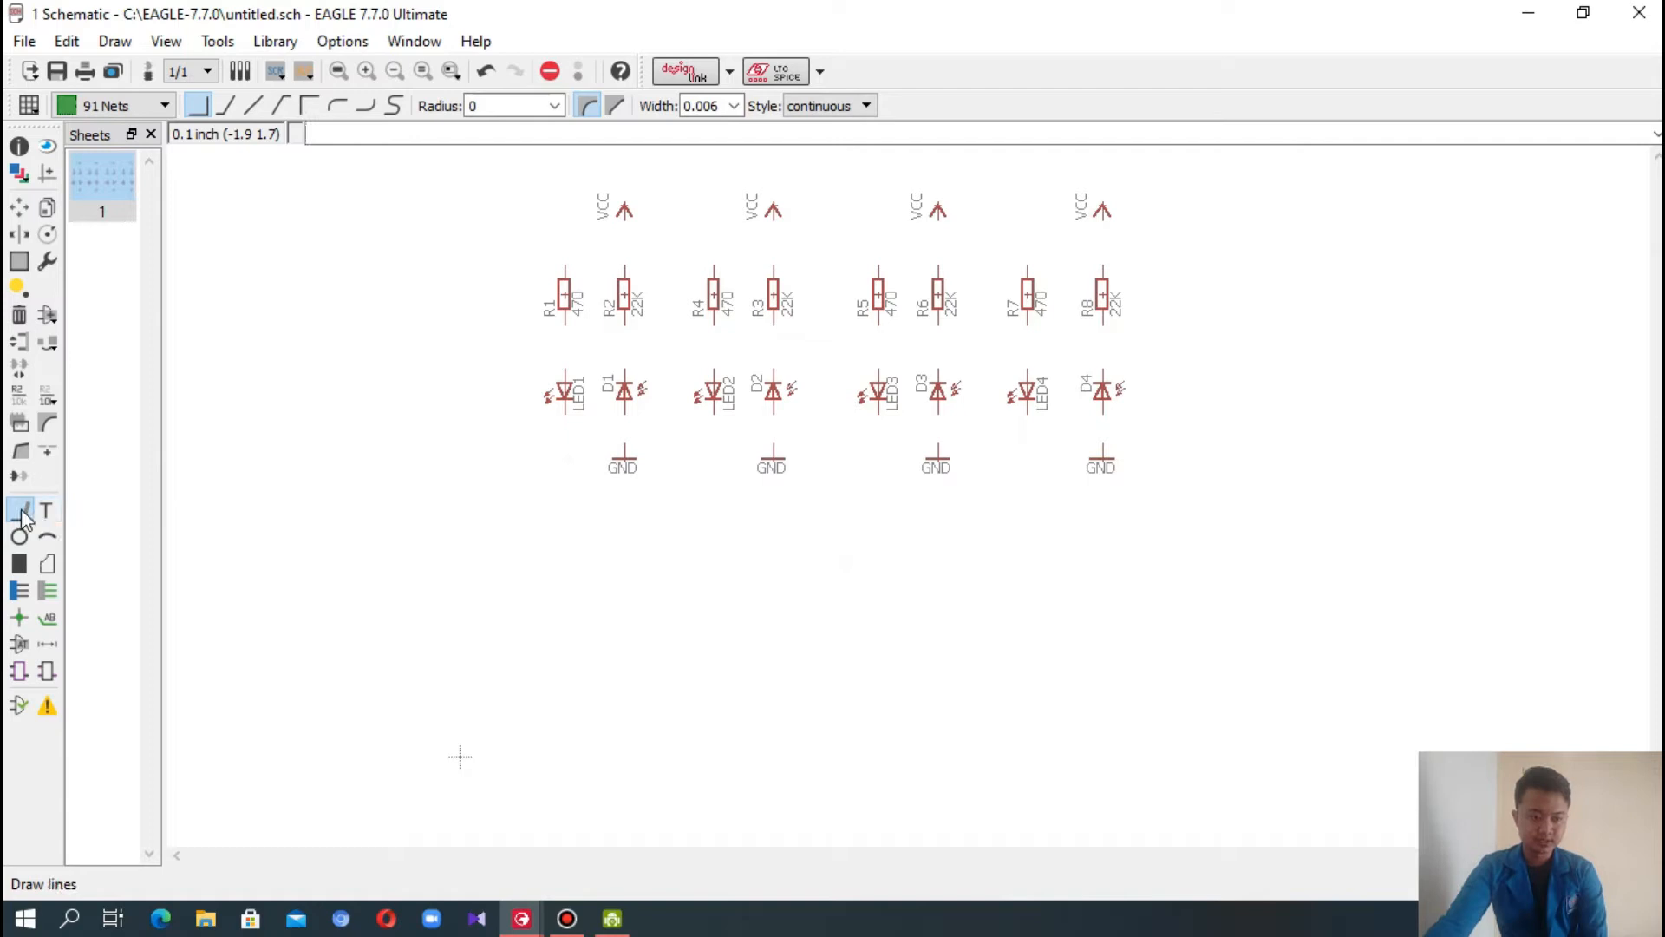
pyautogui.scroll(3, 554, 350)
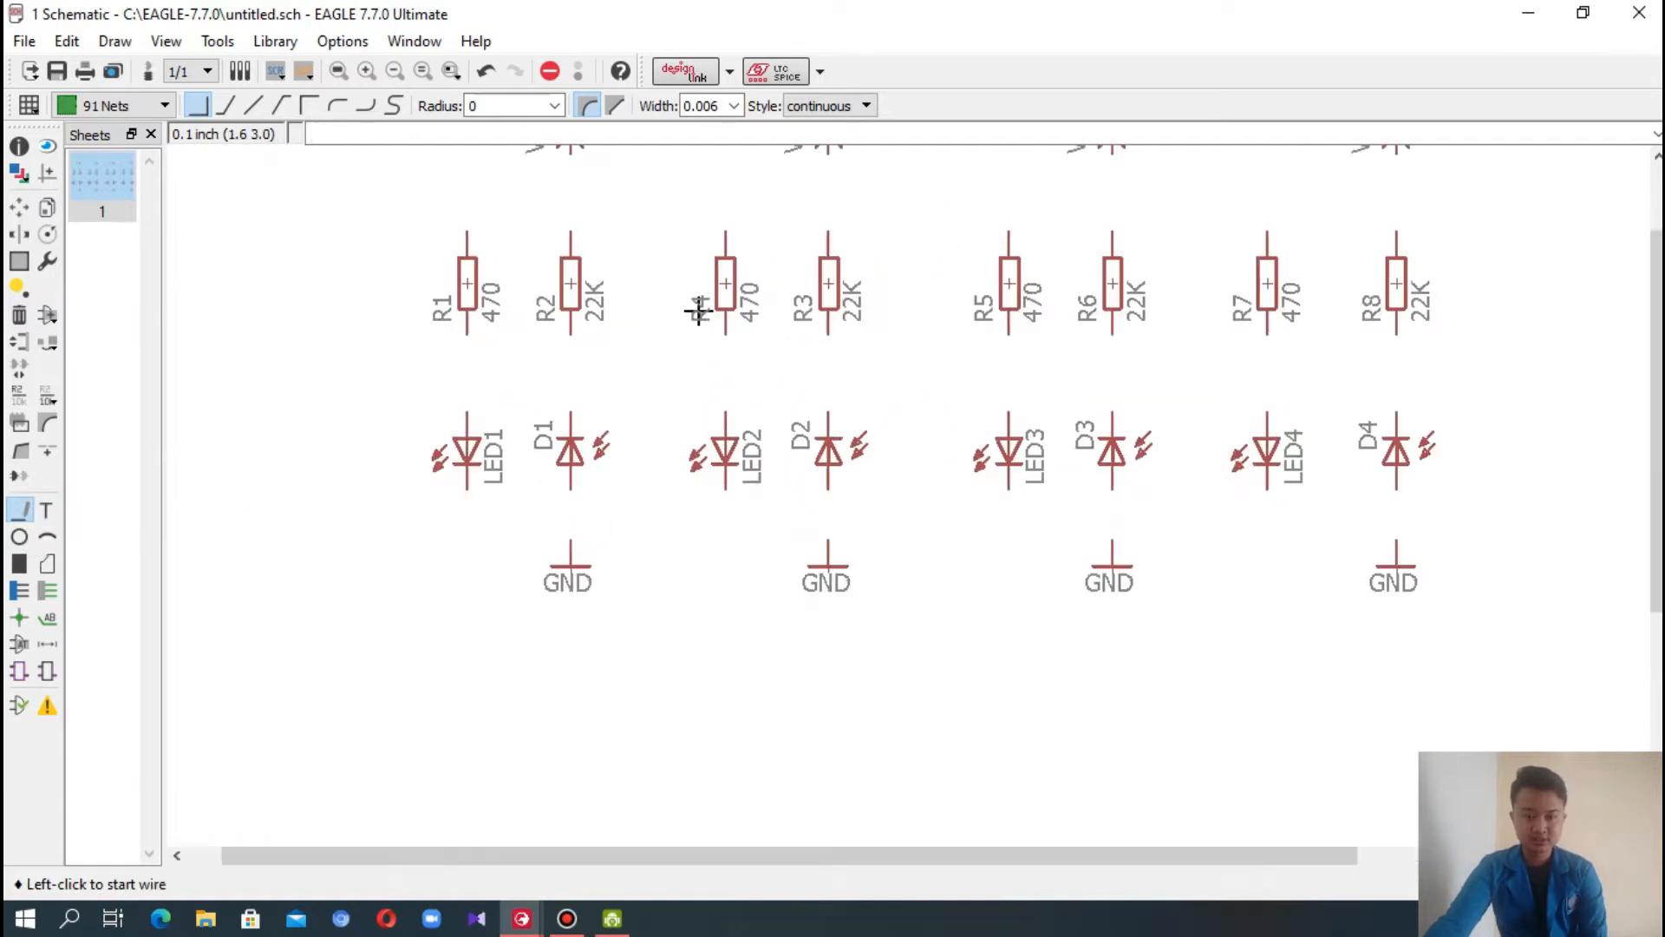
pyautogui.moveTo(1655, 283); pyautogui.dragTo(1655, 239)
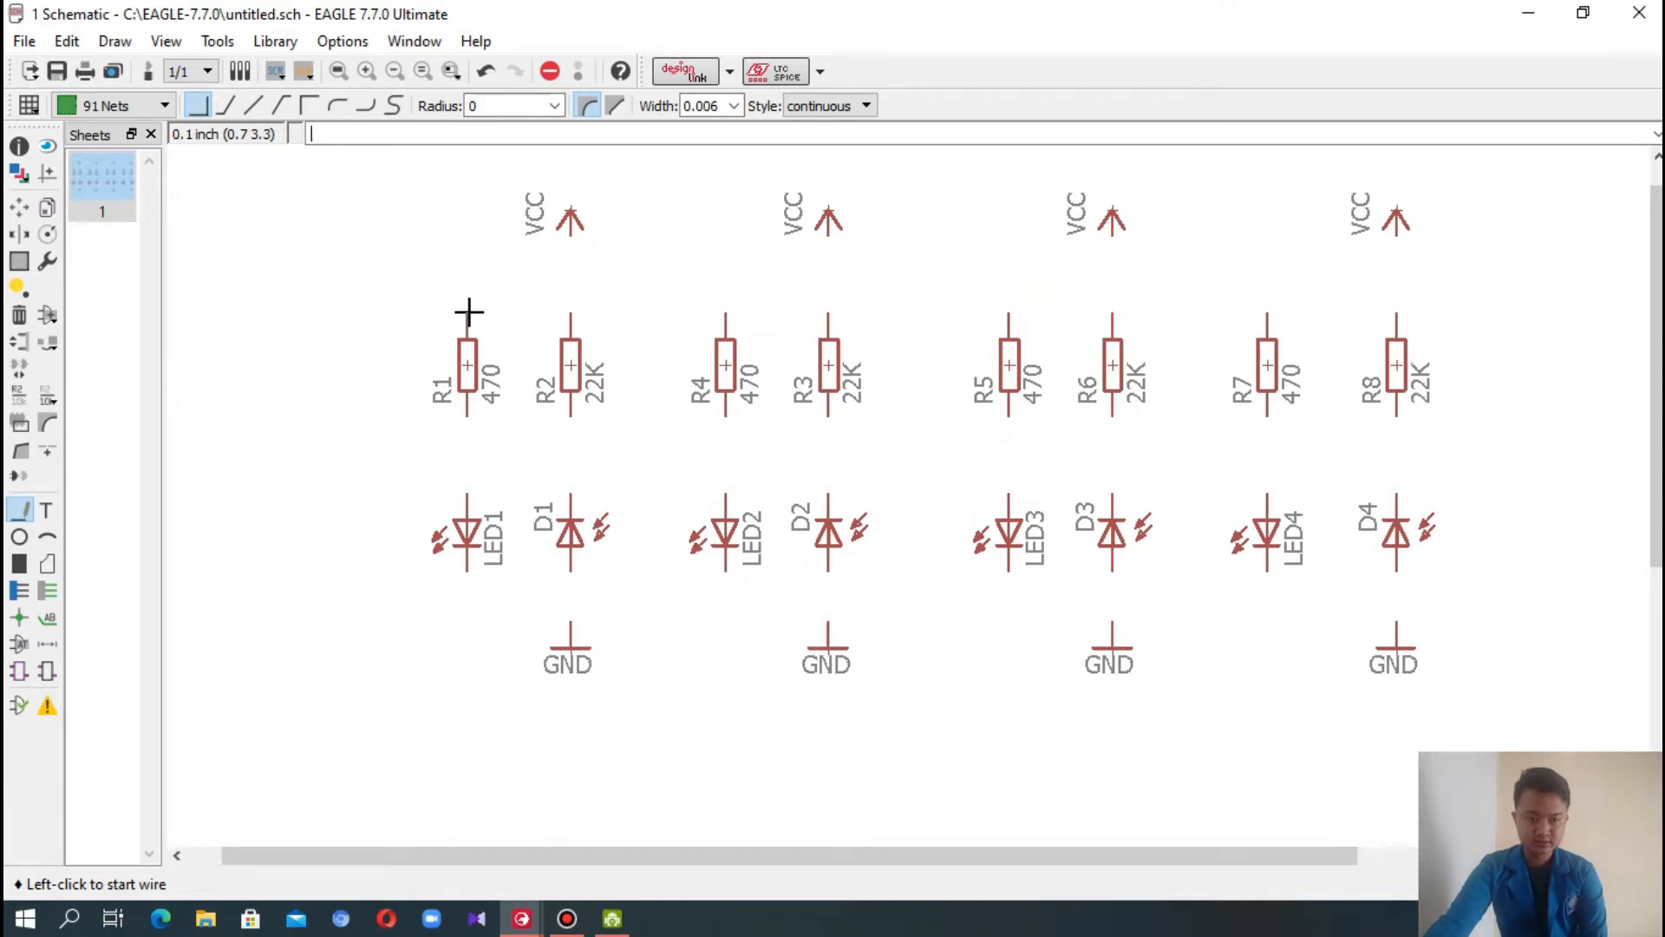
pyautogui.click(570, 228)
pyautogui.click(570, 314)
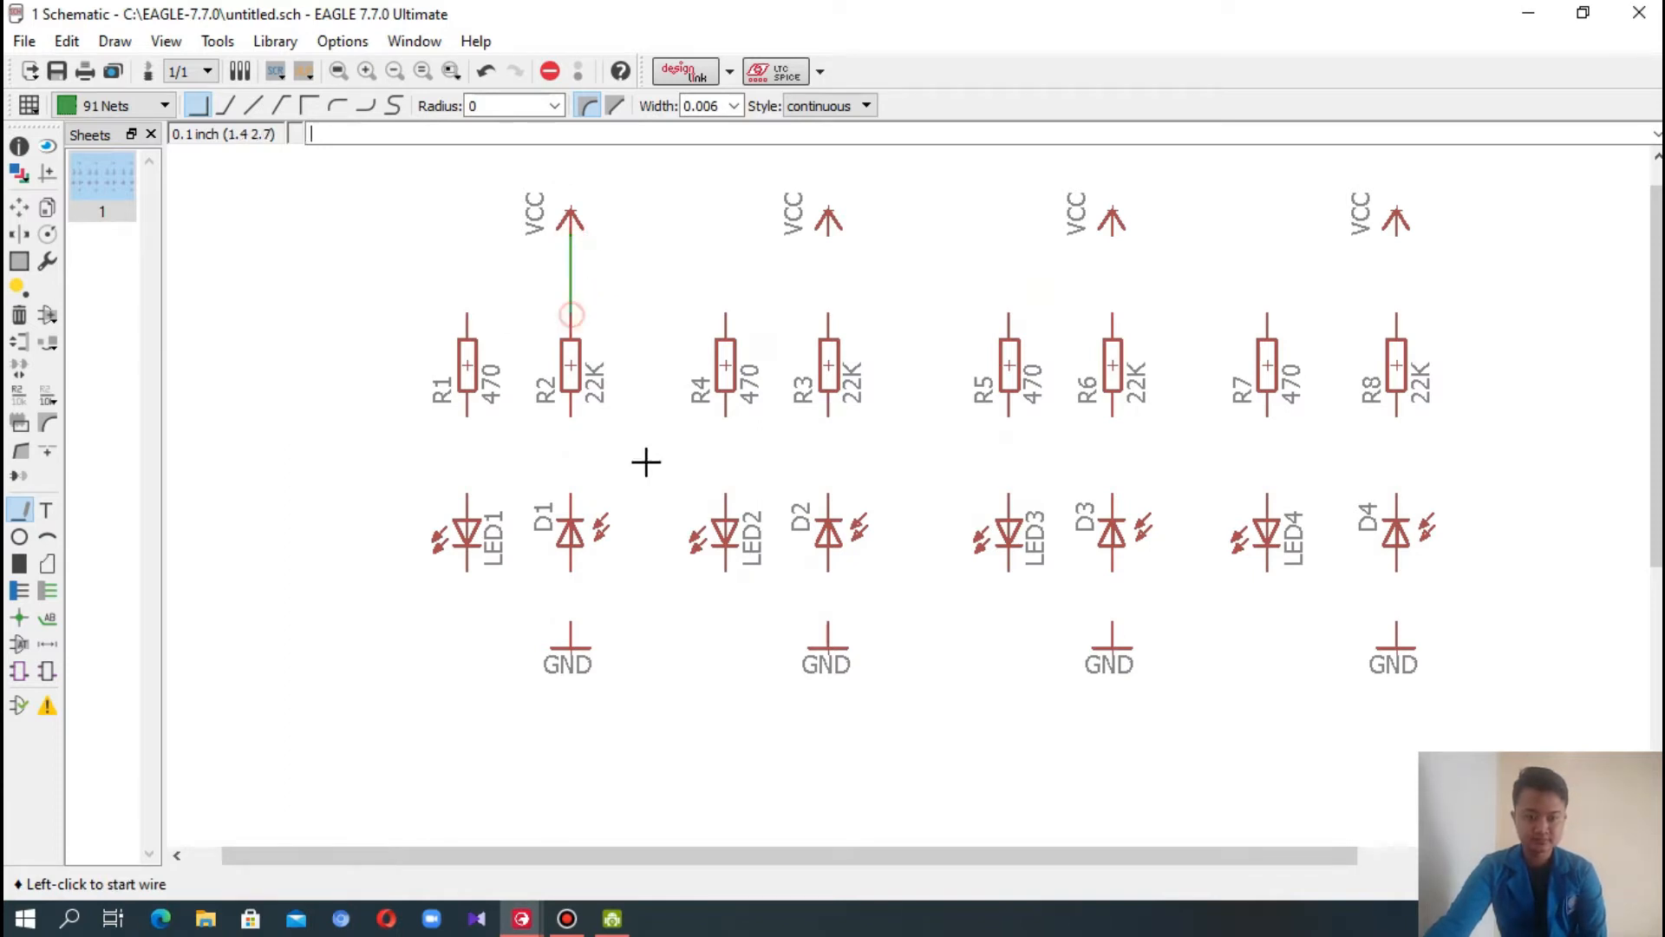
pyautogui.click(571, 416)
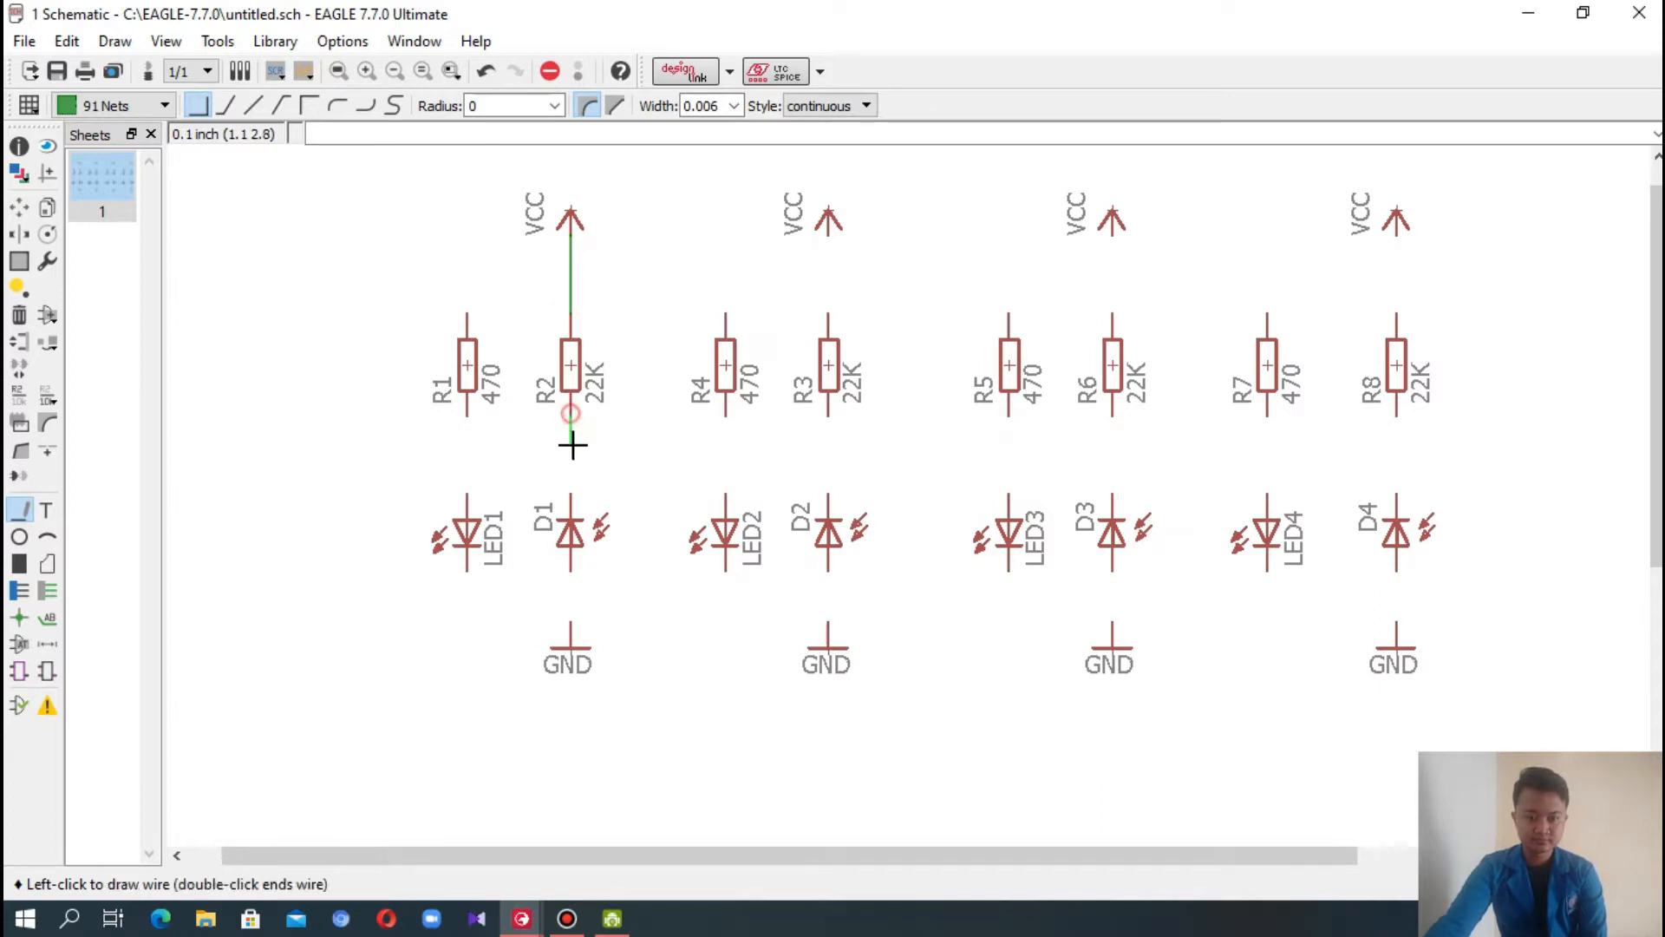
pyautogui.click(570, 496)
pyautogui.click(569, 566)
pyautogui.click(571, 622)
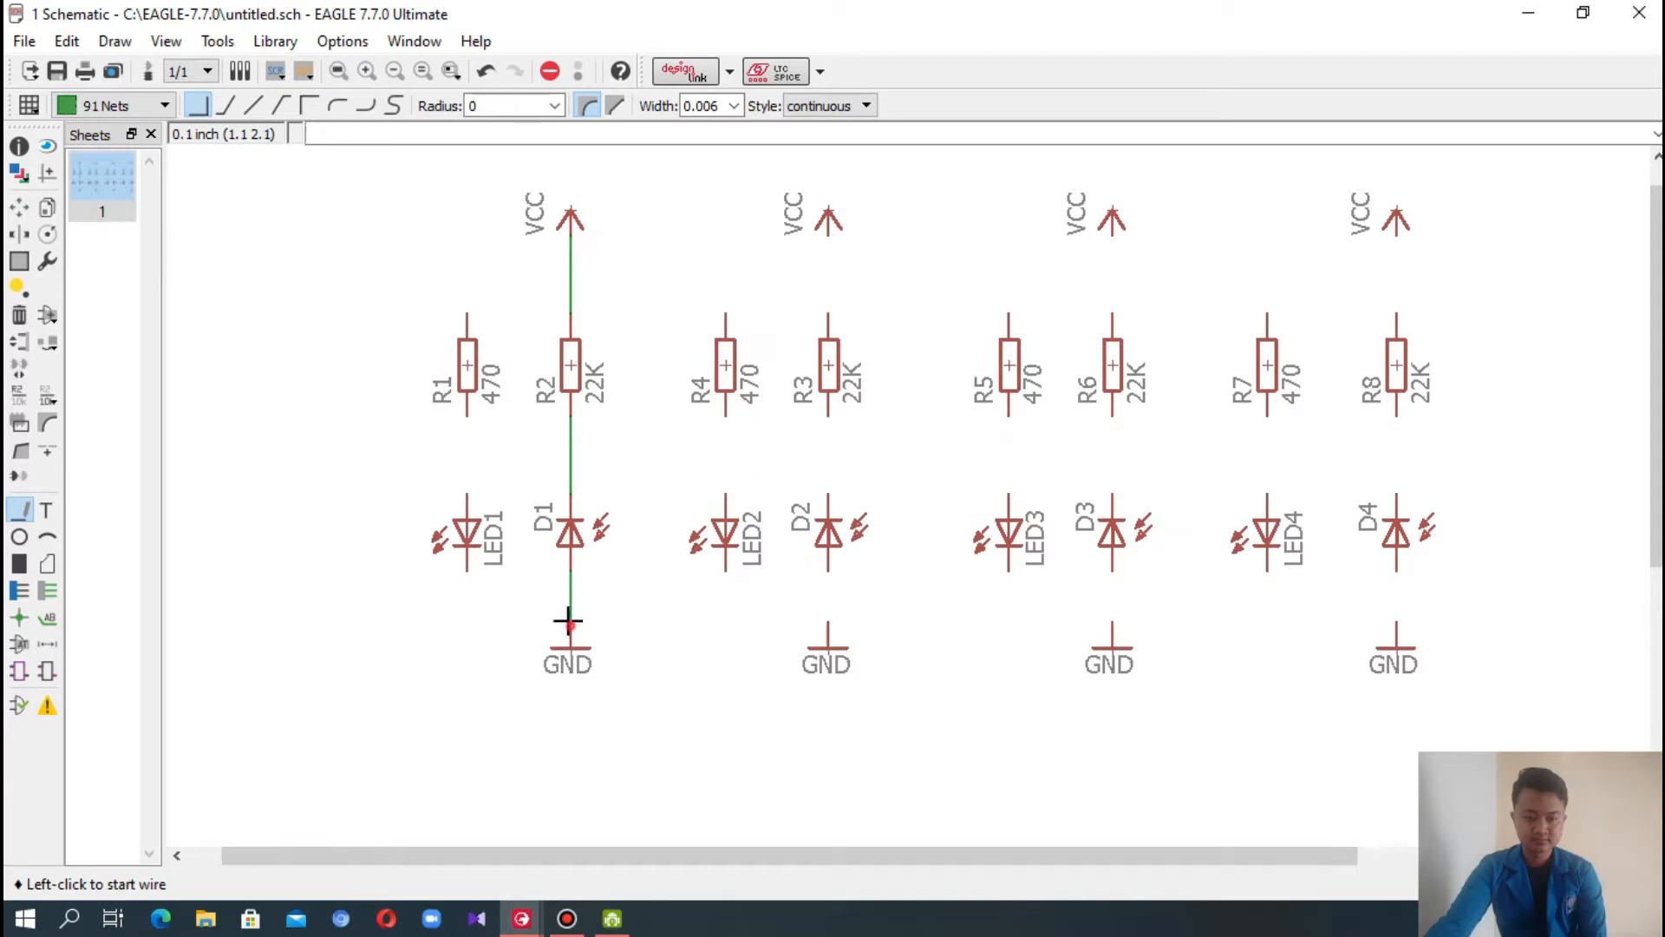
# - Wire the second sensor column from VCC to R3, R3 to D2, and D2 to GND
pyautogui.click(828, 227)
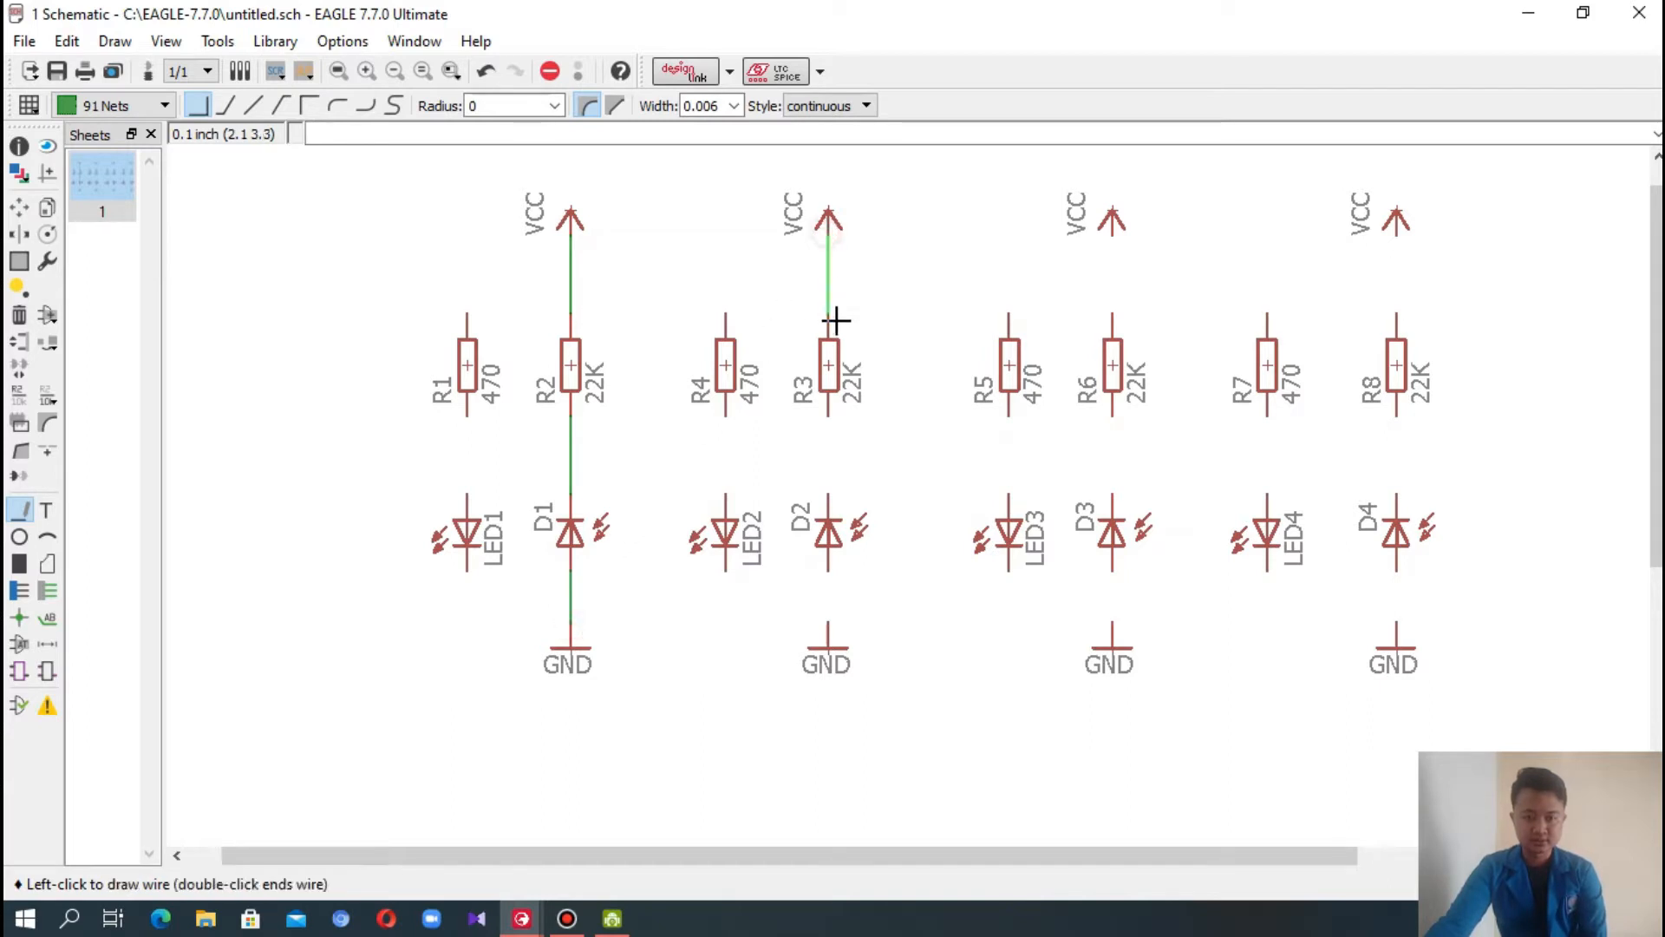
pyautogui.click(829, 318)
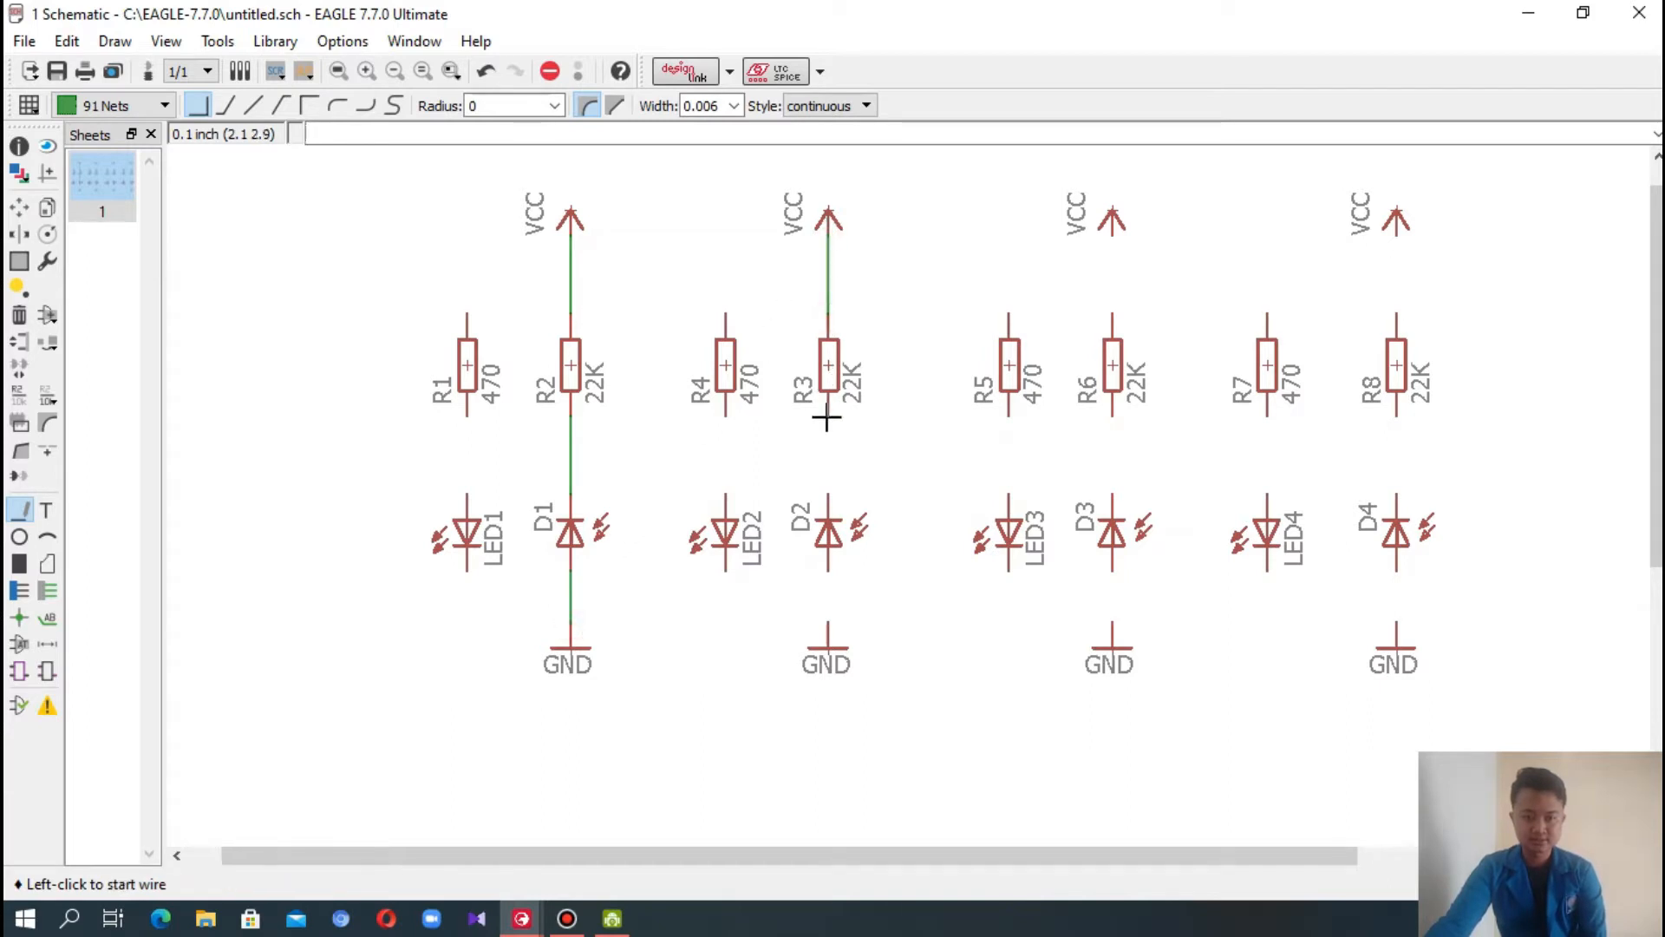
pyautogui.click(829, 416)
pyautogui.click(829, 498)
pyautogui.click(831, 566)
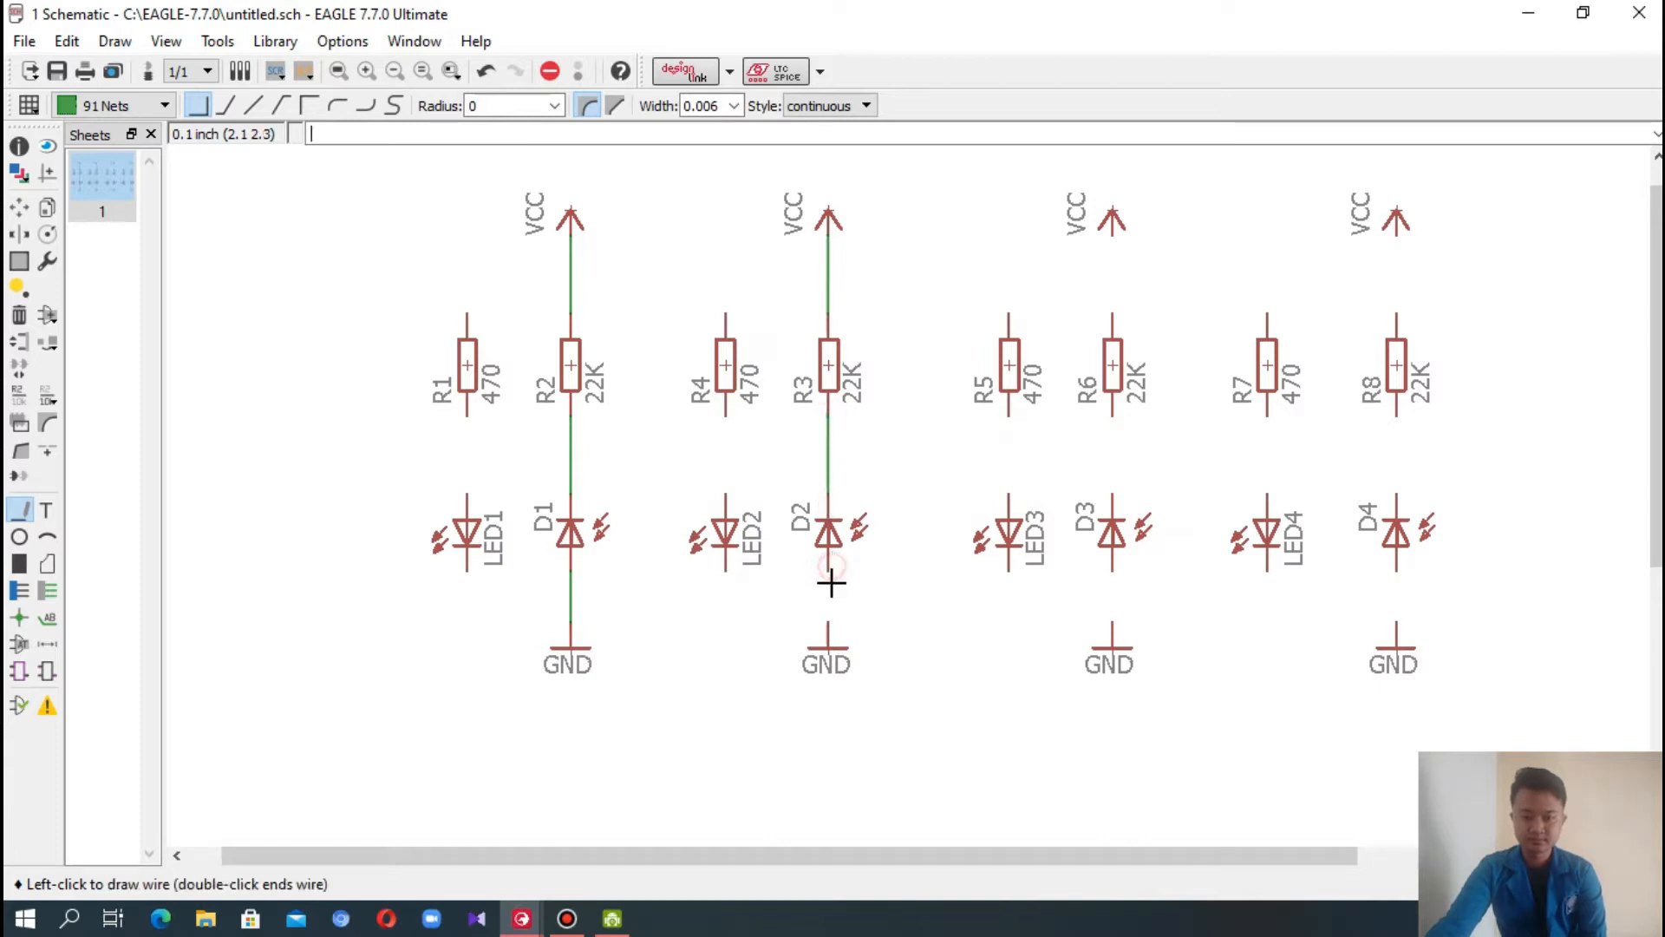
pyautogui.click(828, 625)
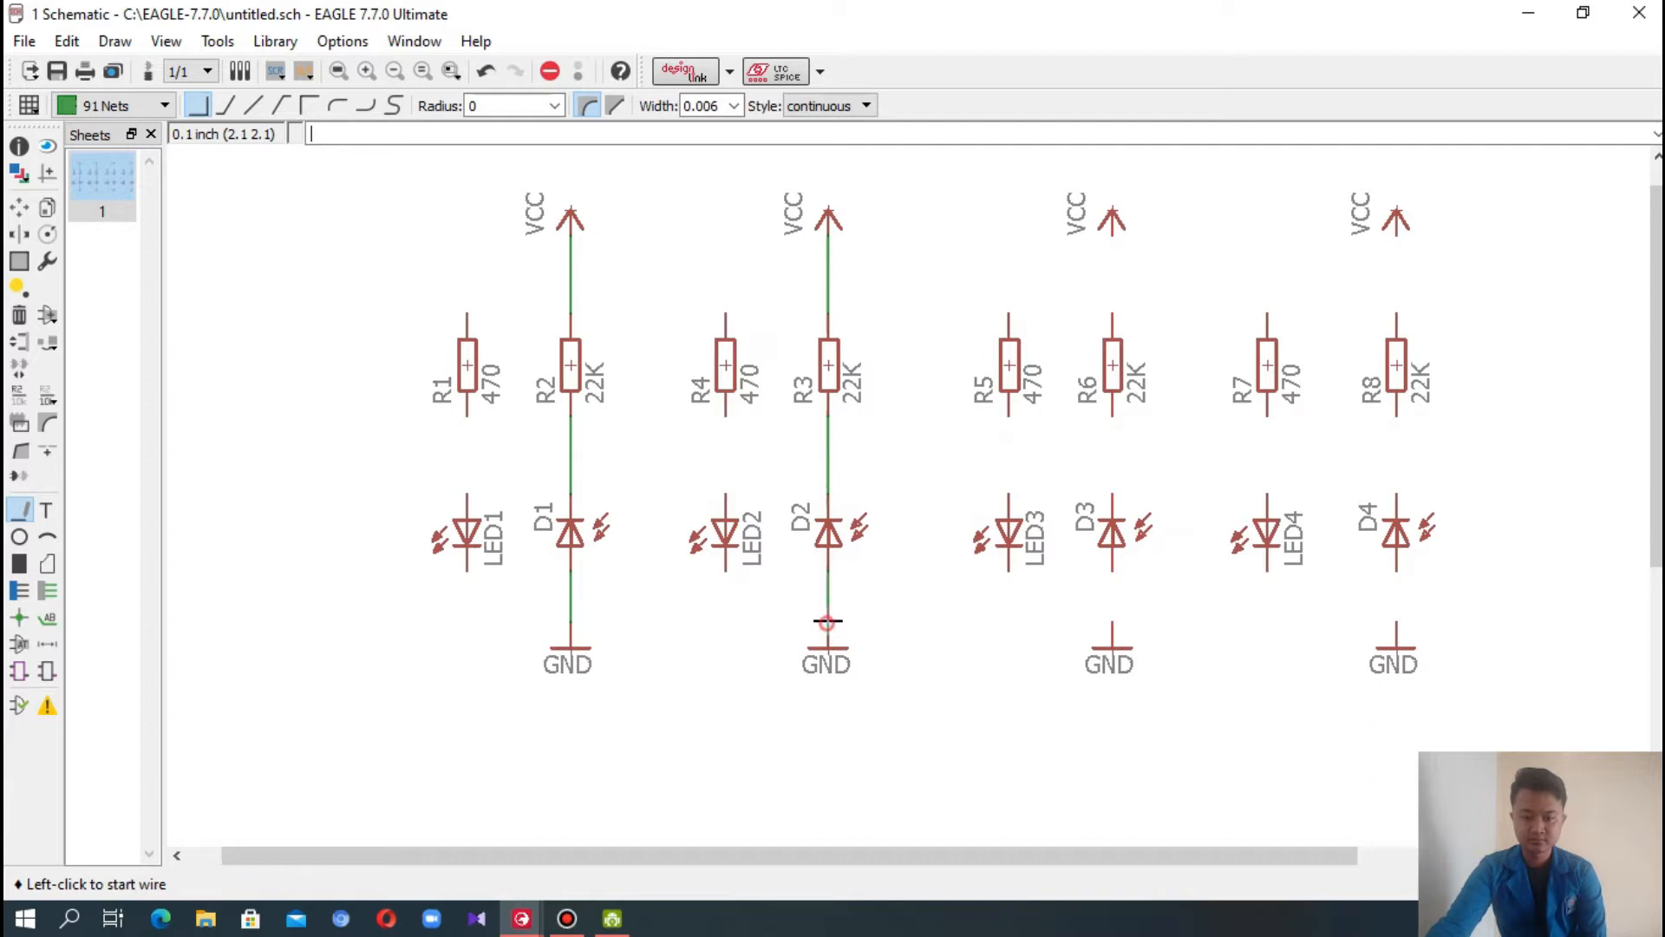
# - Wire the third sensor column from VCC to R6, R6 to D3, and D3 to GND
pyautogui.click(1114, 228)
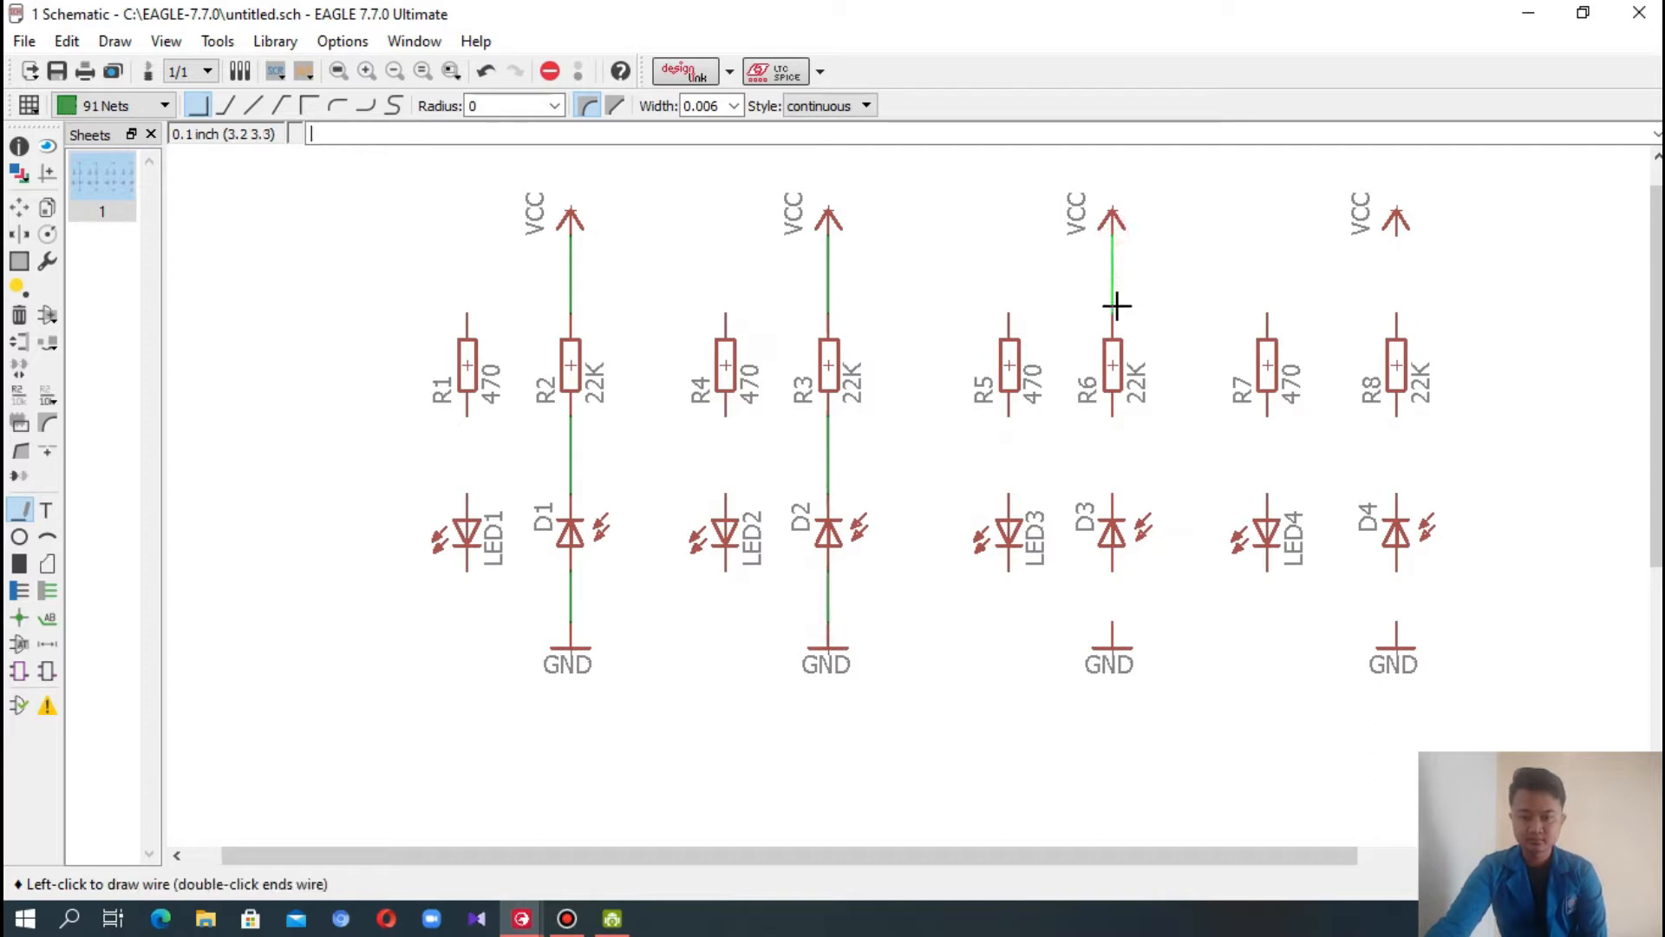
pyautogui.click(1113, 312)
pyautogui.click(1112, 415)
pyautogui.click(1114, 496)
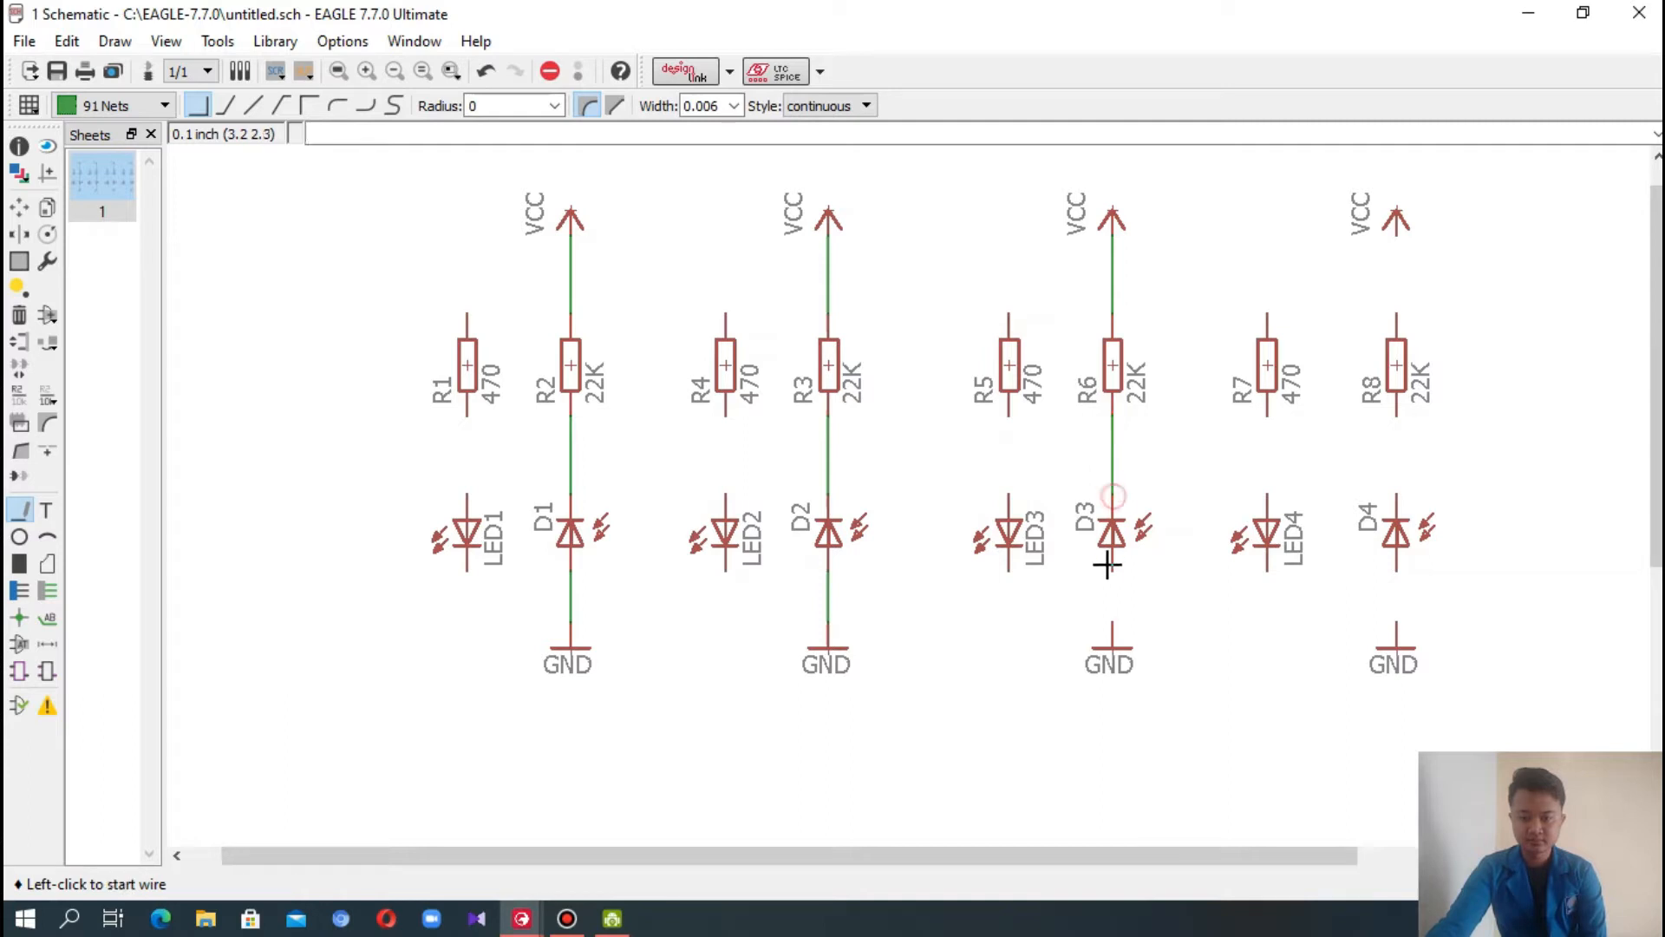
pyautogui.click(1112, 569)
pyautogui.click(1112, 623)
# - Wire the fourth sensor column from VCC to R8, R8 to D4, and D4 to GND
pyautogui.click(1397, 228)
pyautogui.click(1395, 316)
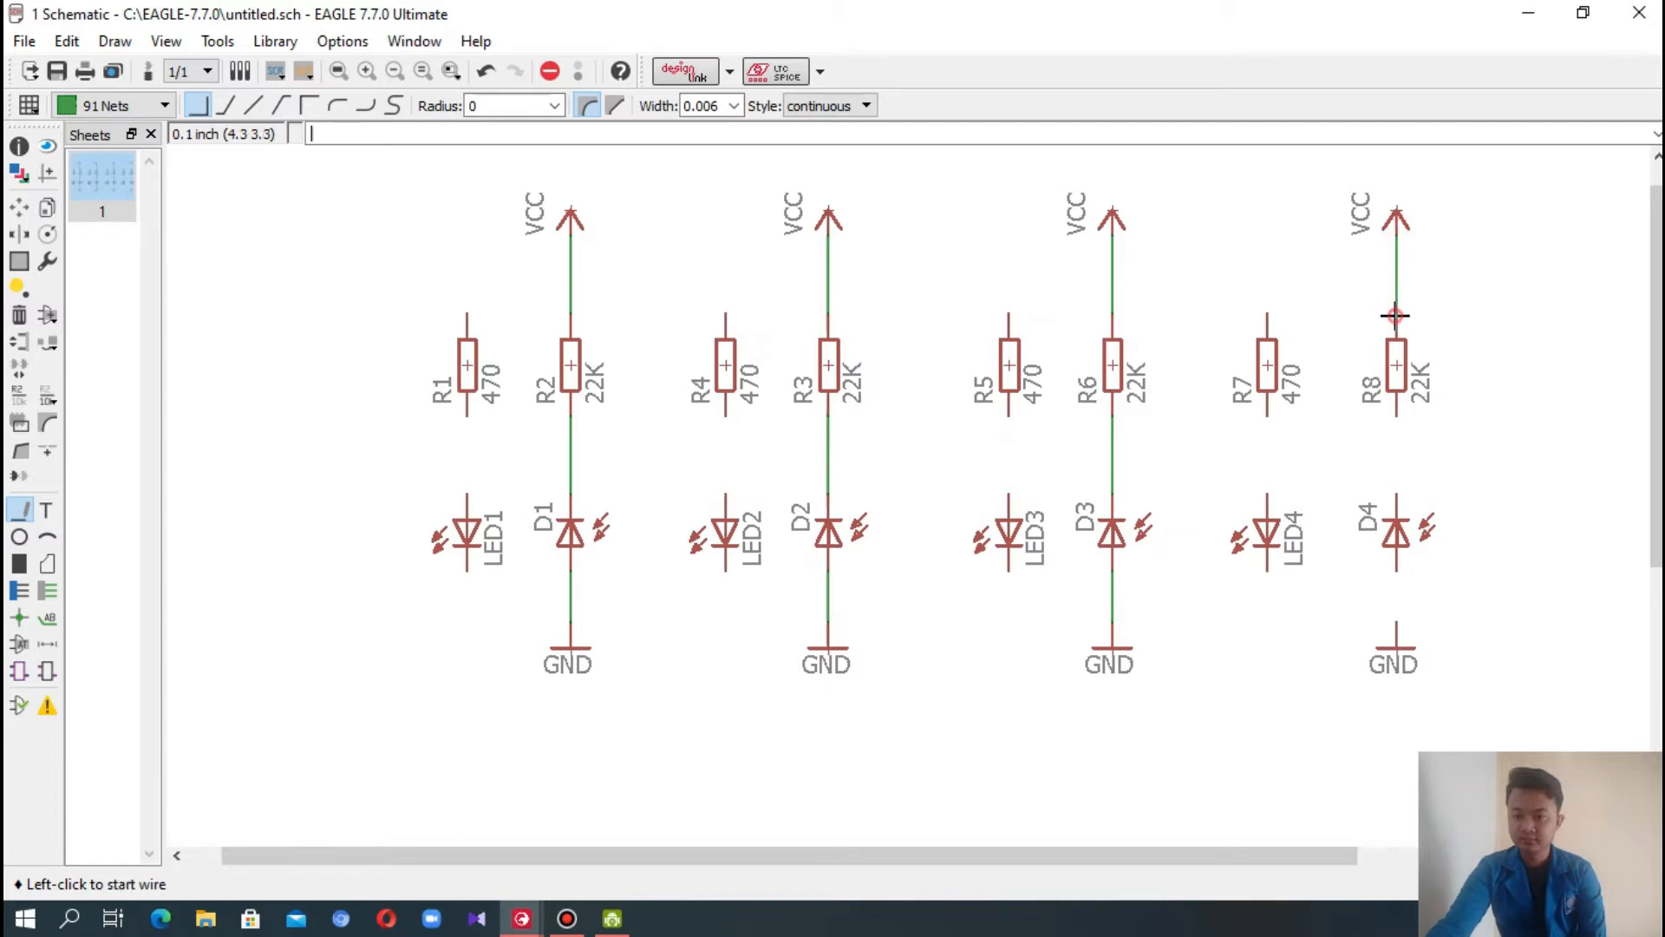
pyautogui.click(1396, 416)
pyautogui.click(1396, 496)
pyautogui.click(1395, 569)
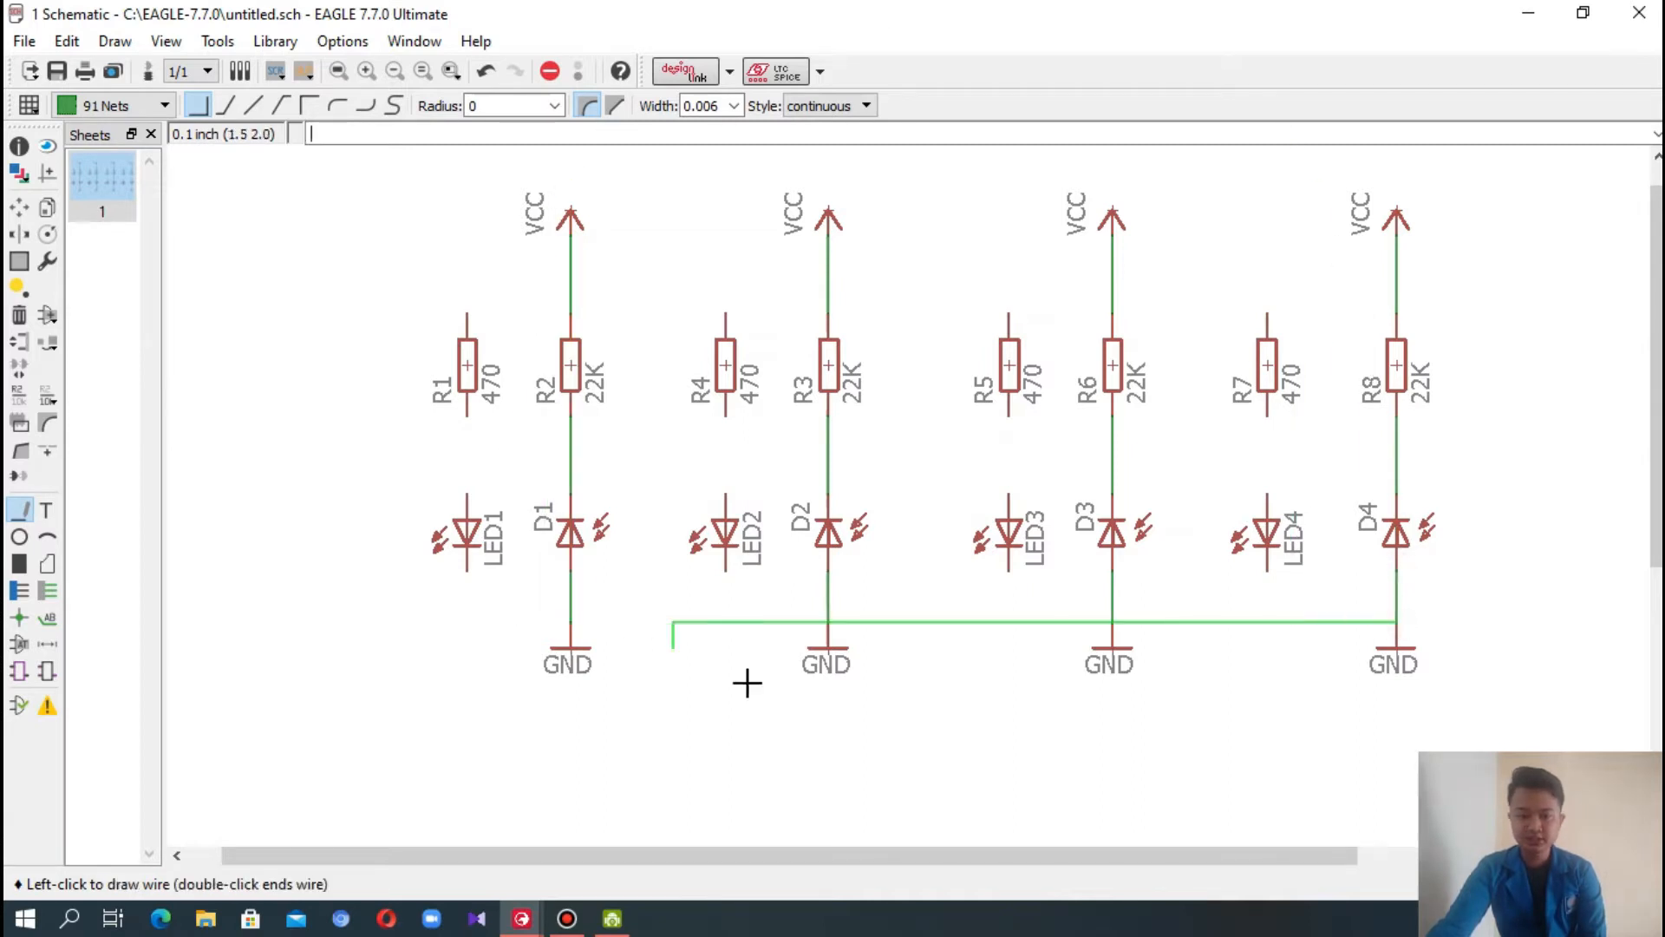
pyautogui.click(1394, 621)
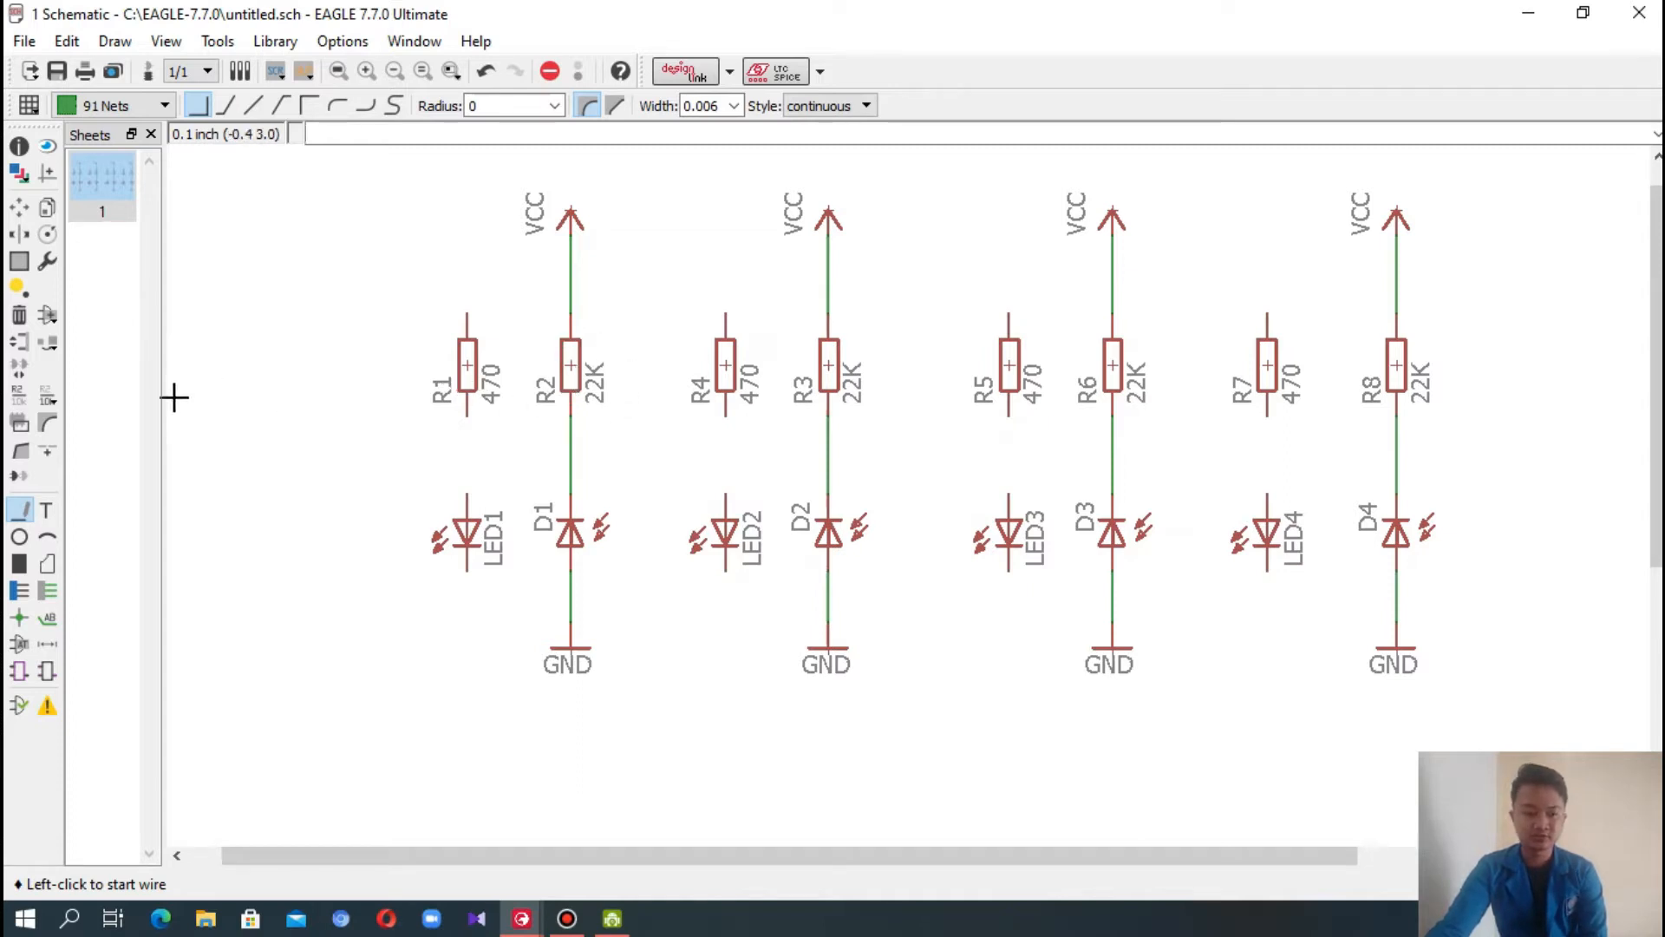
# - Connect the upper ends of R1, R4, R5 and R7 to the VCC wires of their neighbouring columns
pyautogui.moveTo(1655, 268); pyautogui.dragTo(1655, 281)
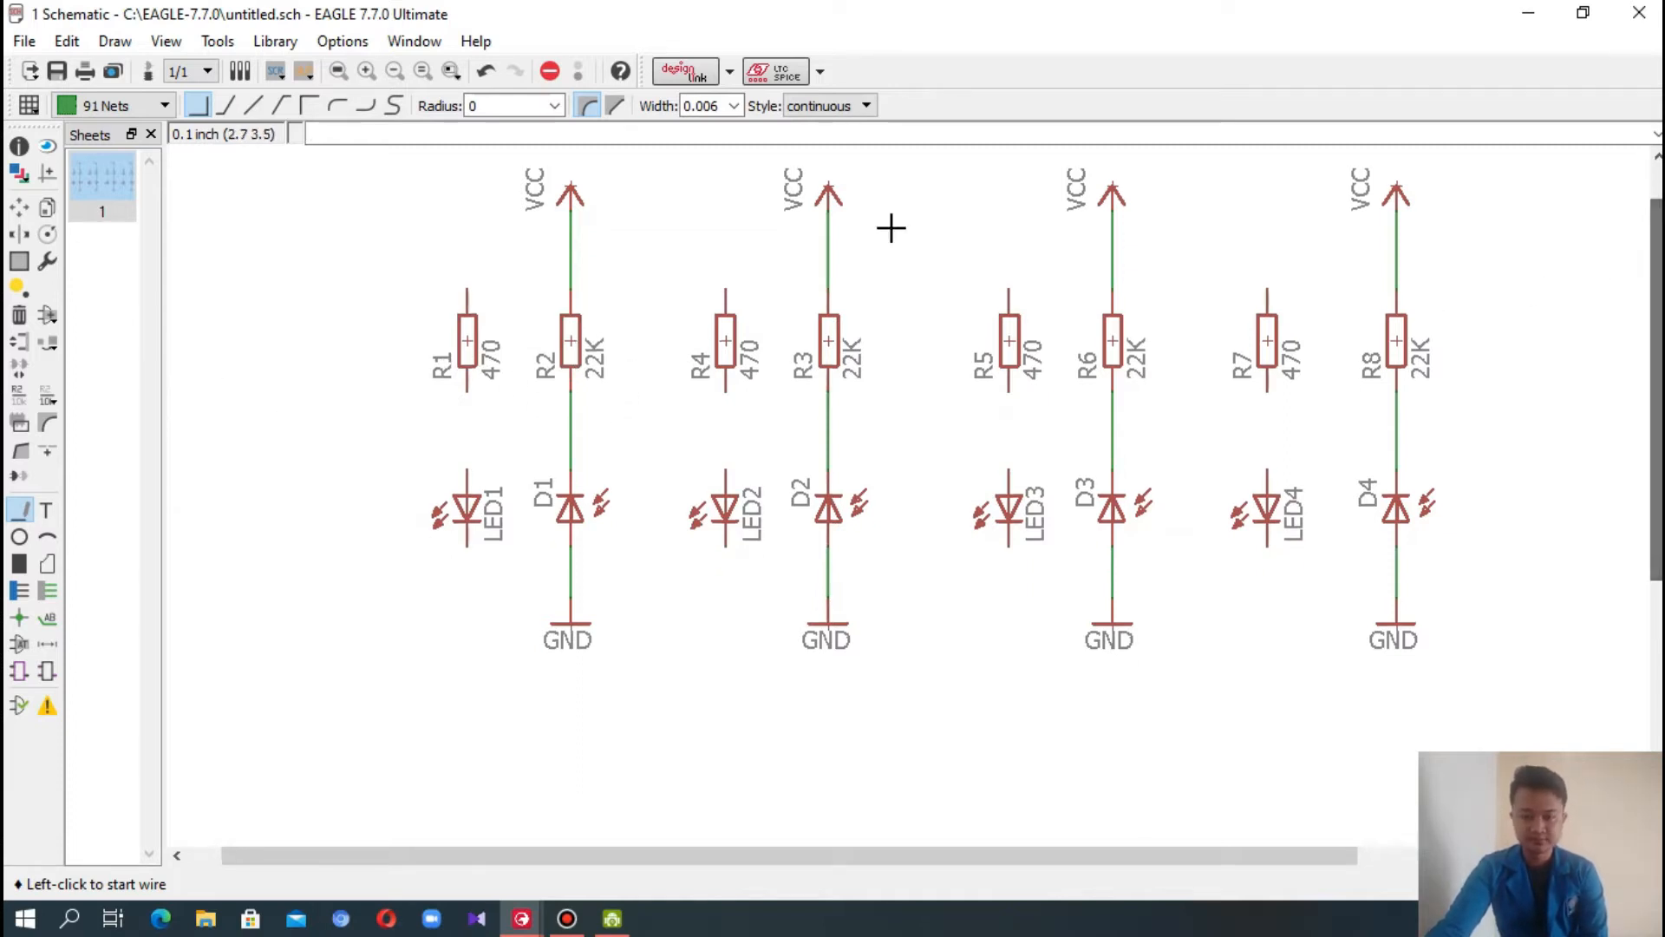
pyautogui.click(466, 293)
pyautogui.click(570, 262)
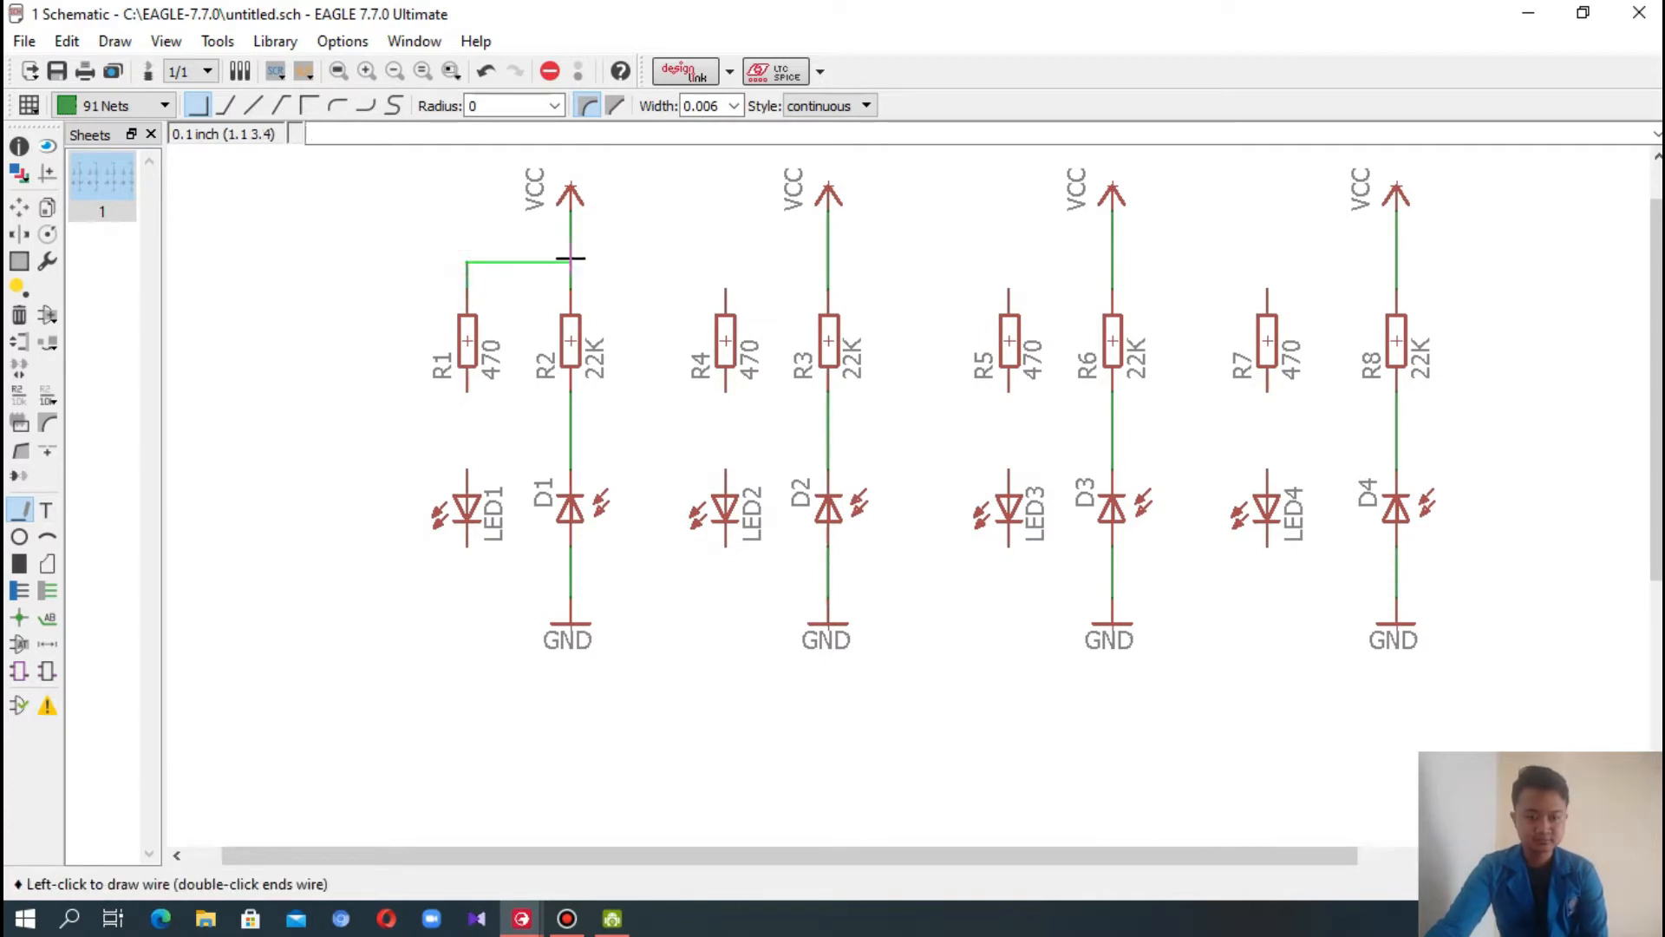
pyautogui.click(726, 288)
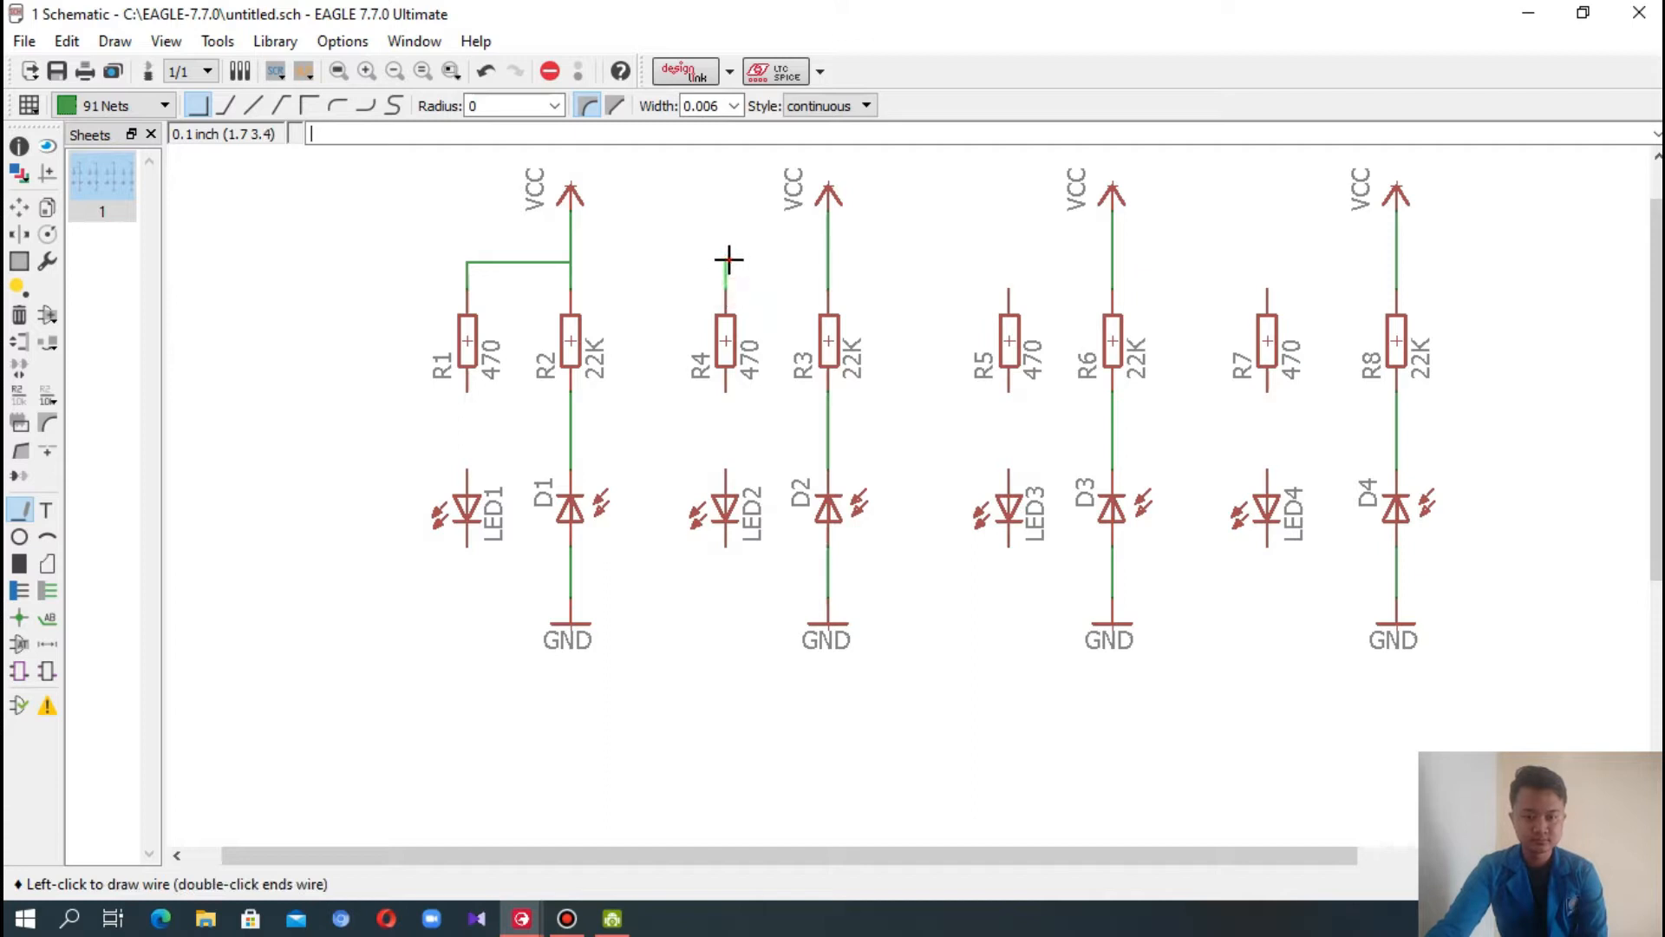
pyautogui.click(828, 255)
pyautogui.click(1009, 293)
pyautogui.click(1115, 258)
pyautogui.click(1268, 292)
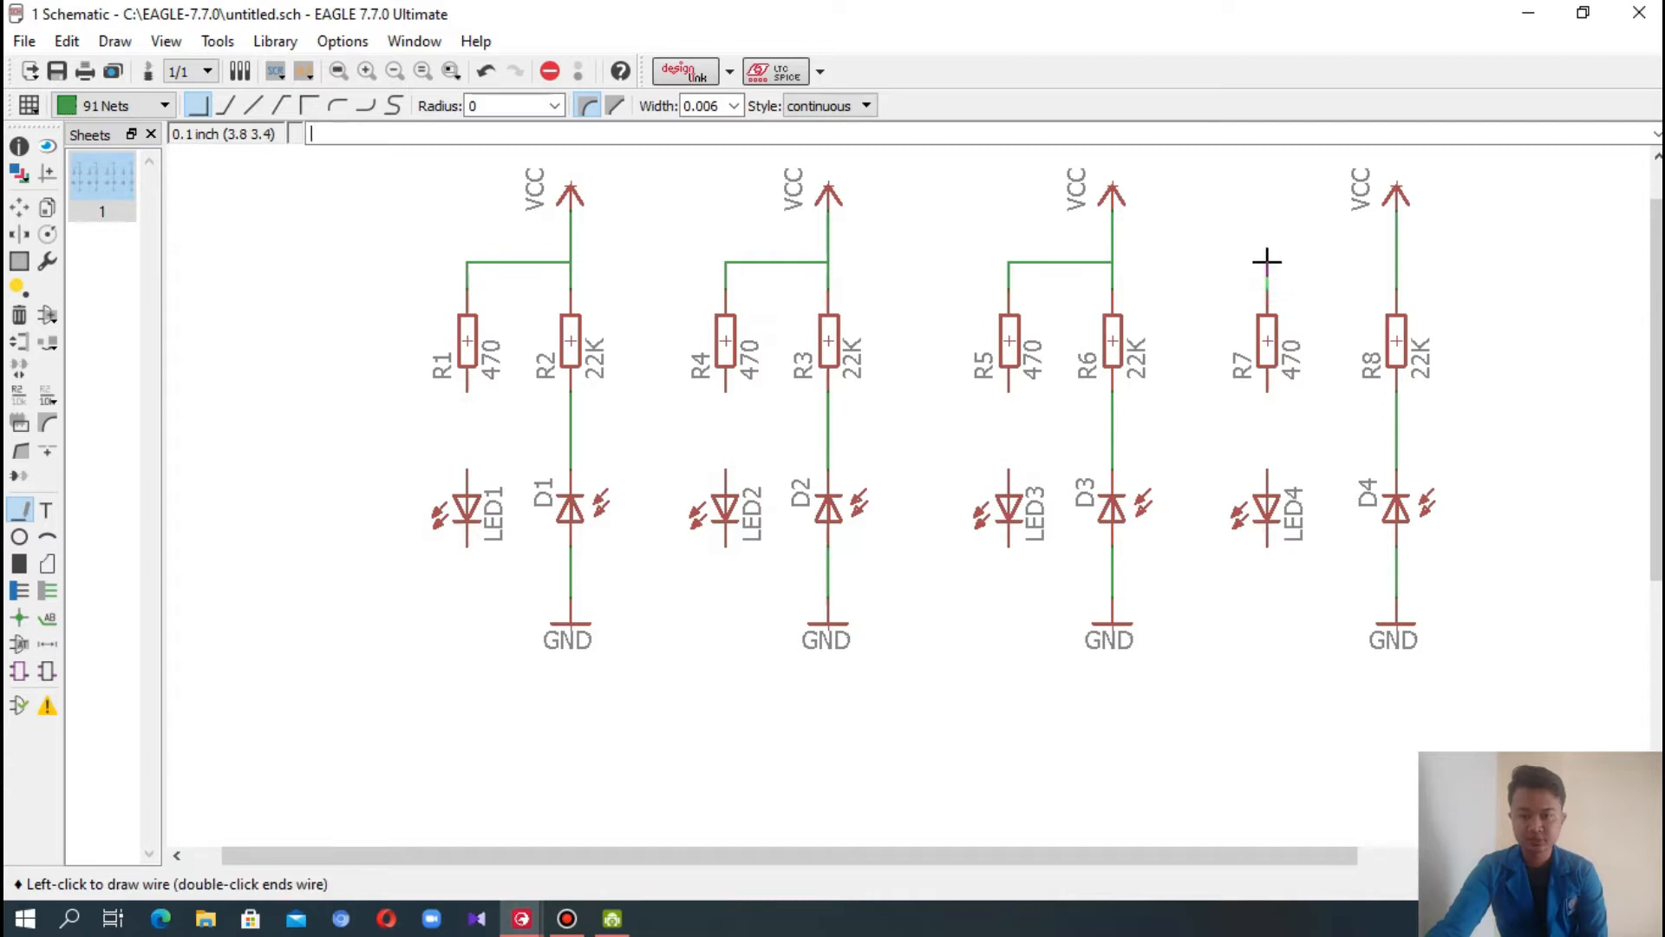
pyautogui.click(1397, 261)
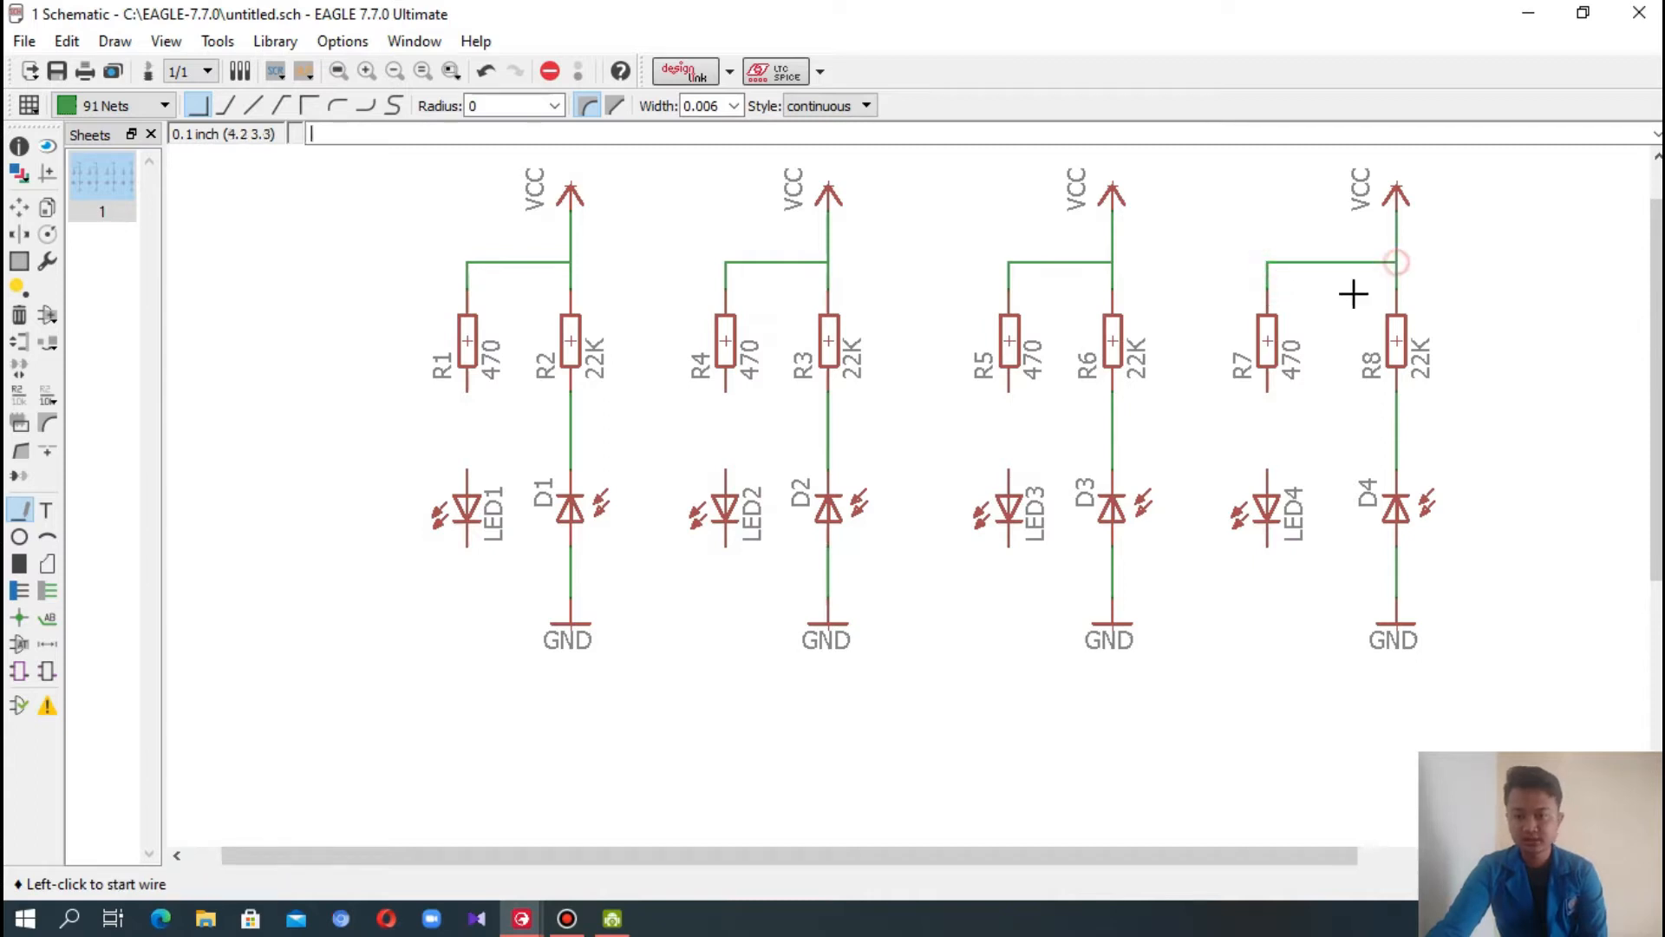
# - Wire the lower ends of R1, R4, R5 and R7 to LED1, LED2, LED3 and LED4 respectively
pyautogui.click(467, 392)
pyautogui.doubleClick(466, 473)
pyautogui.click(725, 392)
pyautogui.doubleClick(725, 473)
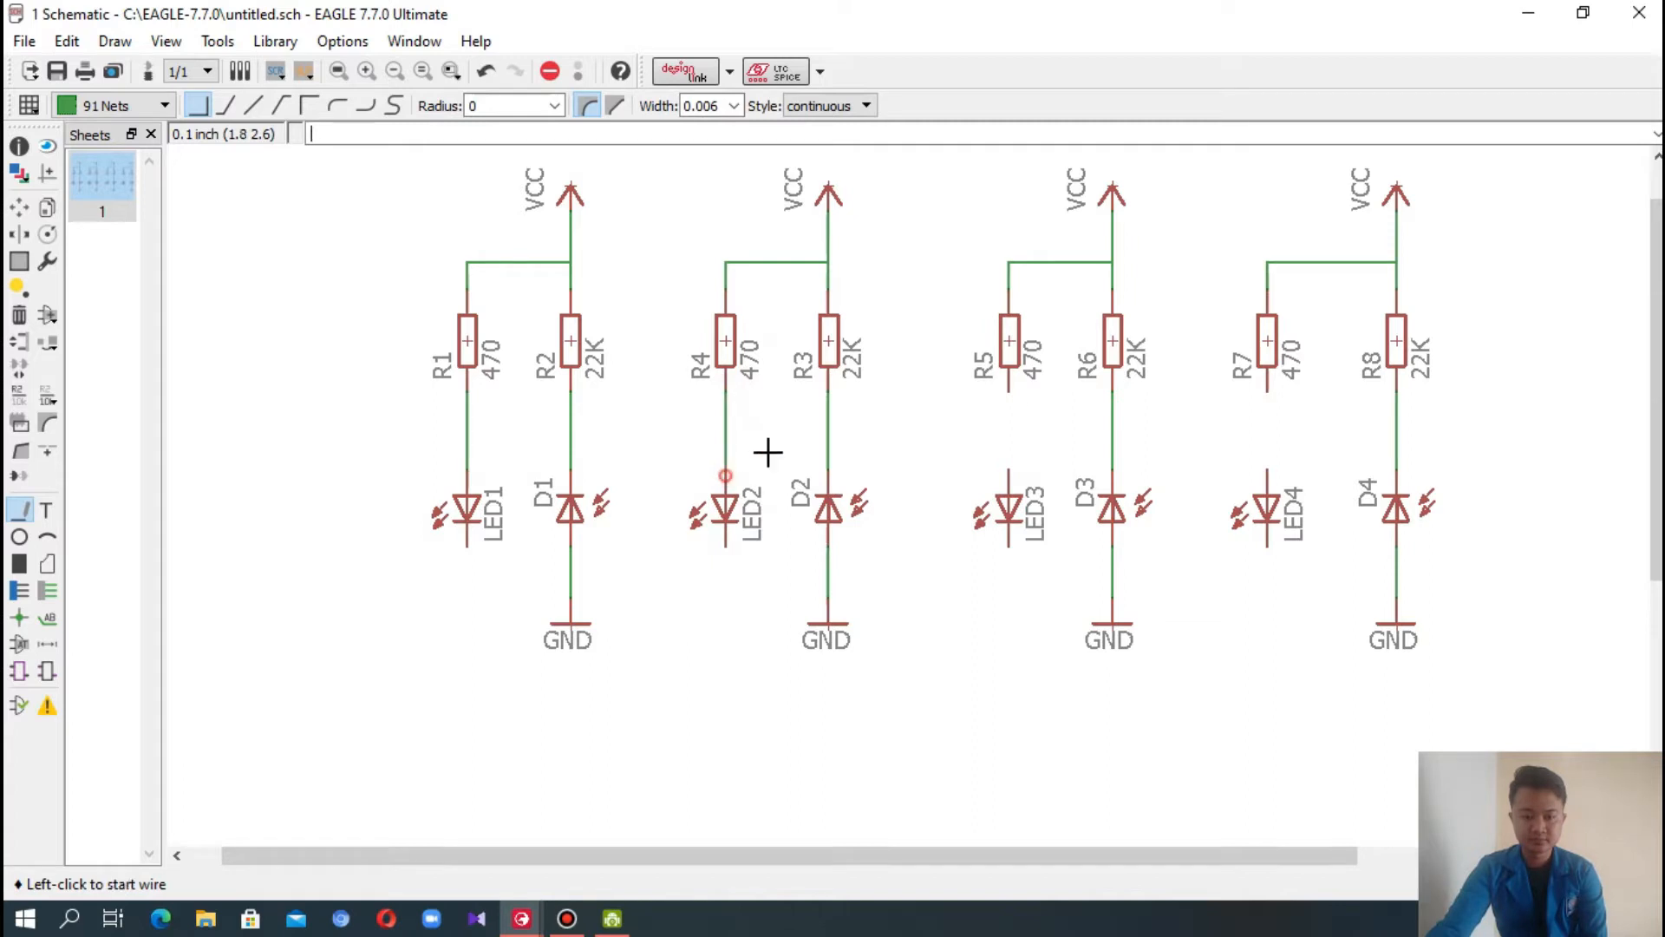
pyautogui.click(1008, 390)
pyautogui.doubleClick(1008, 473)
pyautogui.click(1267, 392)
pyautogui.doubleClick(1267, 477)
# - Connect the lower ends of LED1, LED2, LED3 and LED4 to the GND wires of their neighbouring photo diodes
pyautogui.click(466, 544)
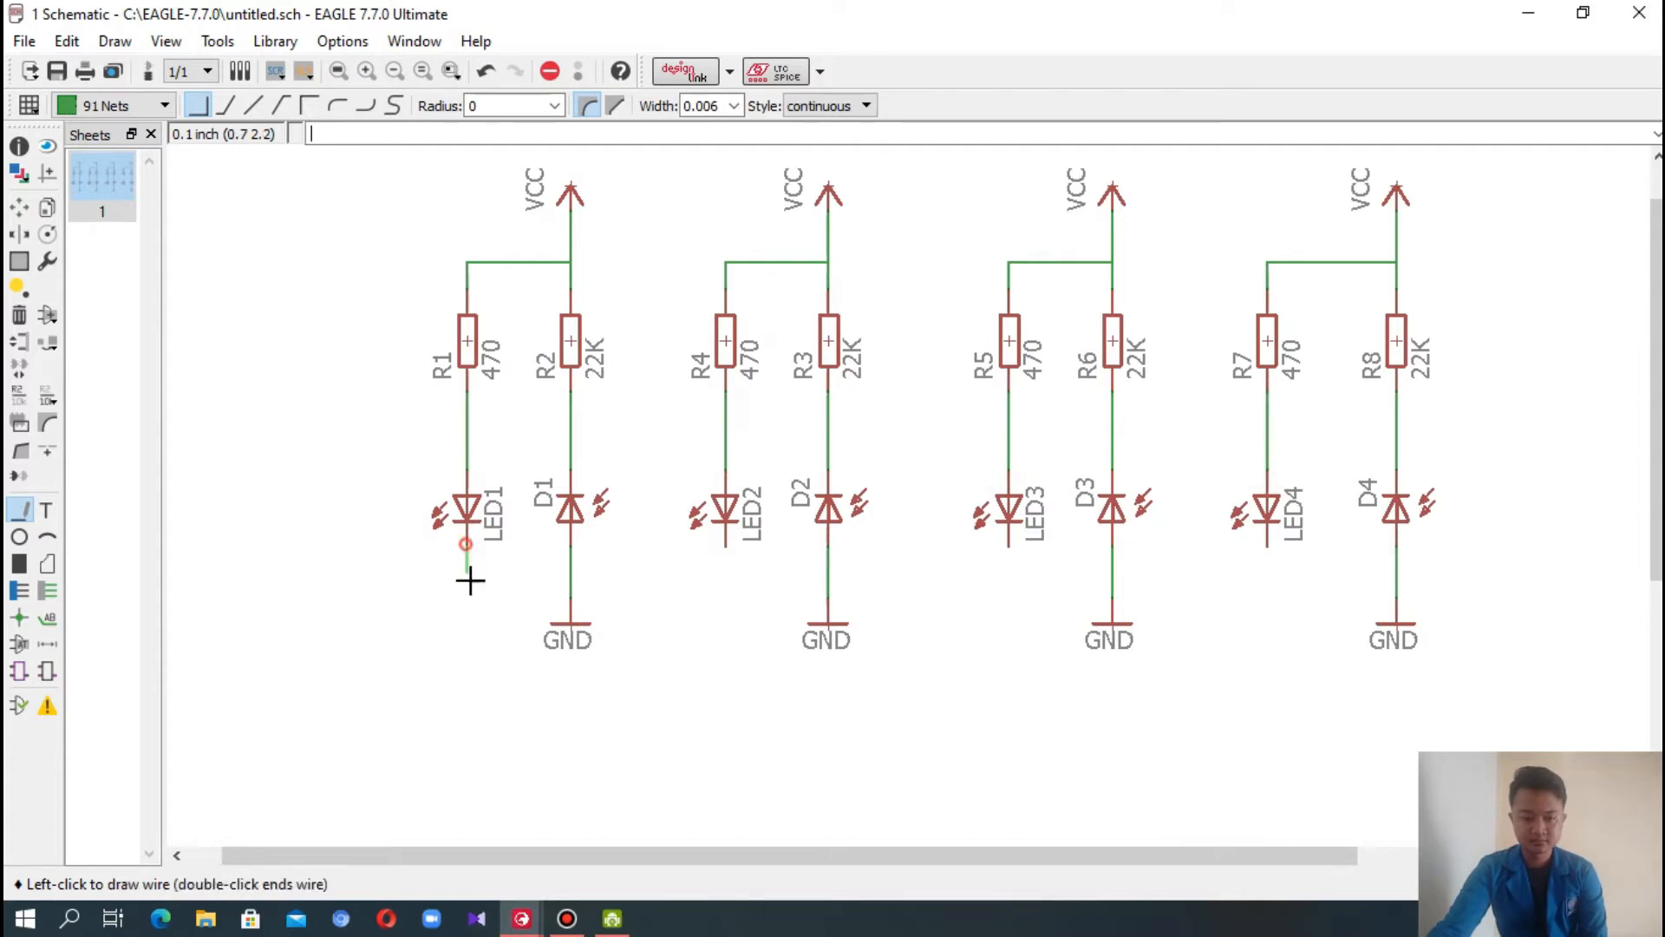
pyautogui.click(570, 572)
pyautogui.click(724, 543)
pyautogui.click(724, 573)
pyautogui.click(829, 571)
pyautogui.click(1009, 546)
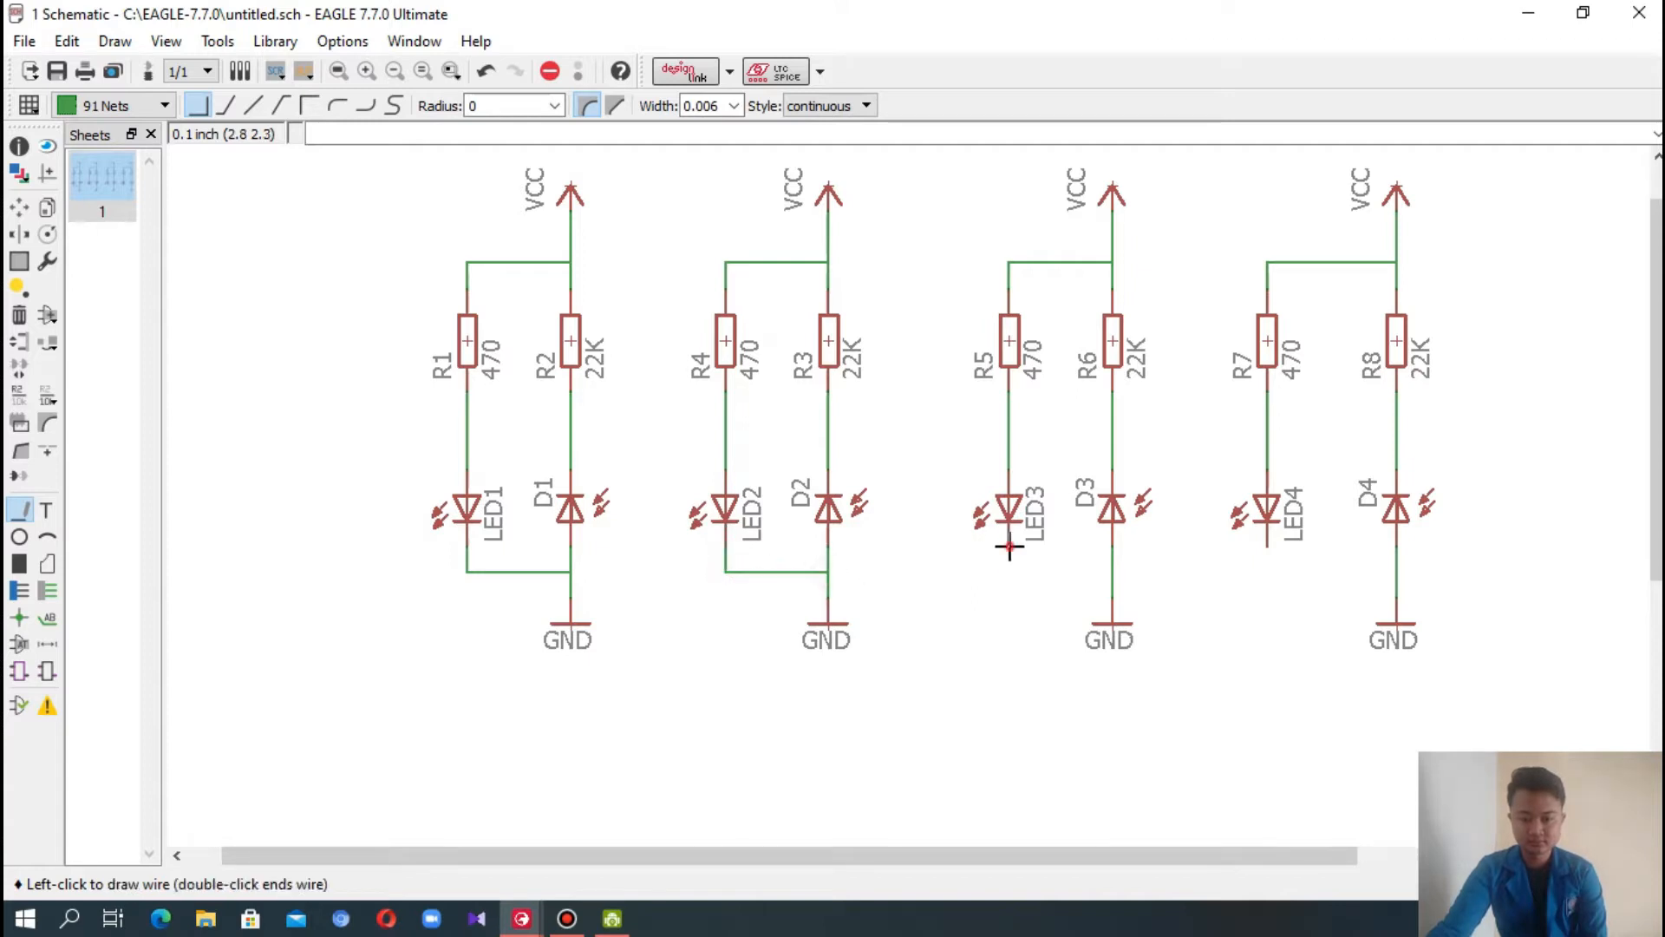
pyautogui.click(1113, 571)
pyautogui.click(1267, 546)
pyautogui.click(1399, 572)
pyautogui.moveTo(1656, 364); pyautogui.dragTo(1656, 345)
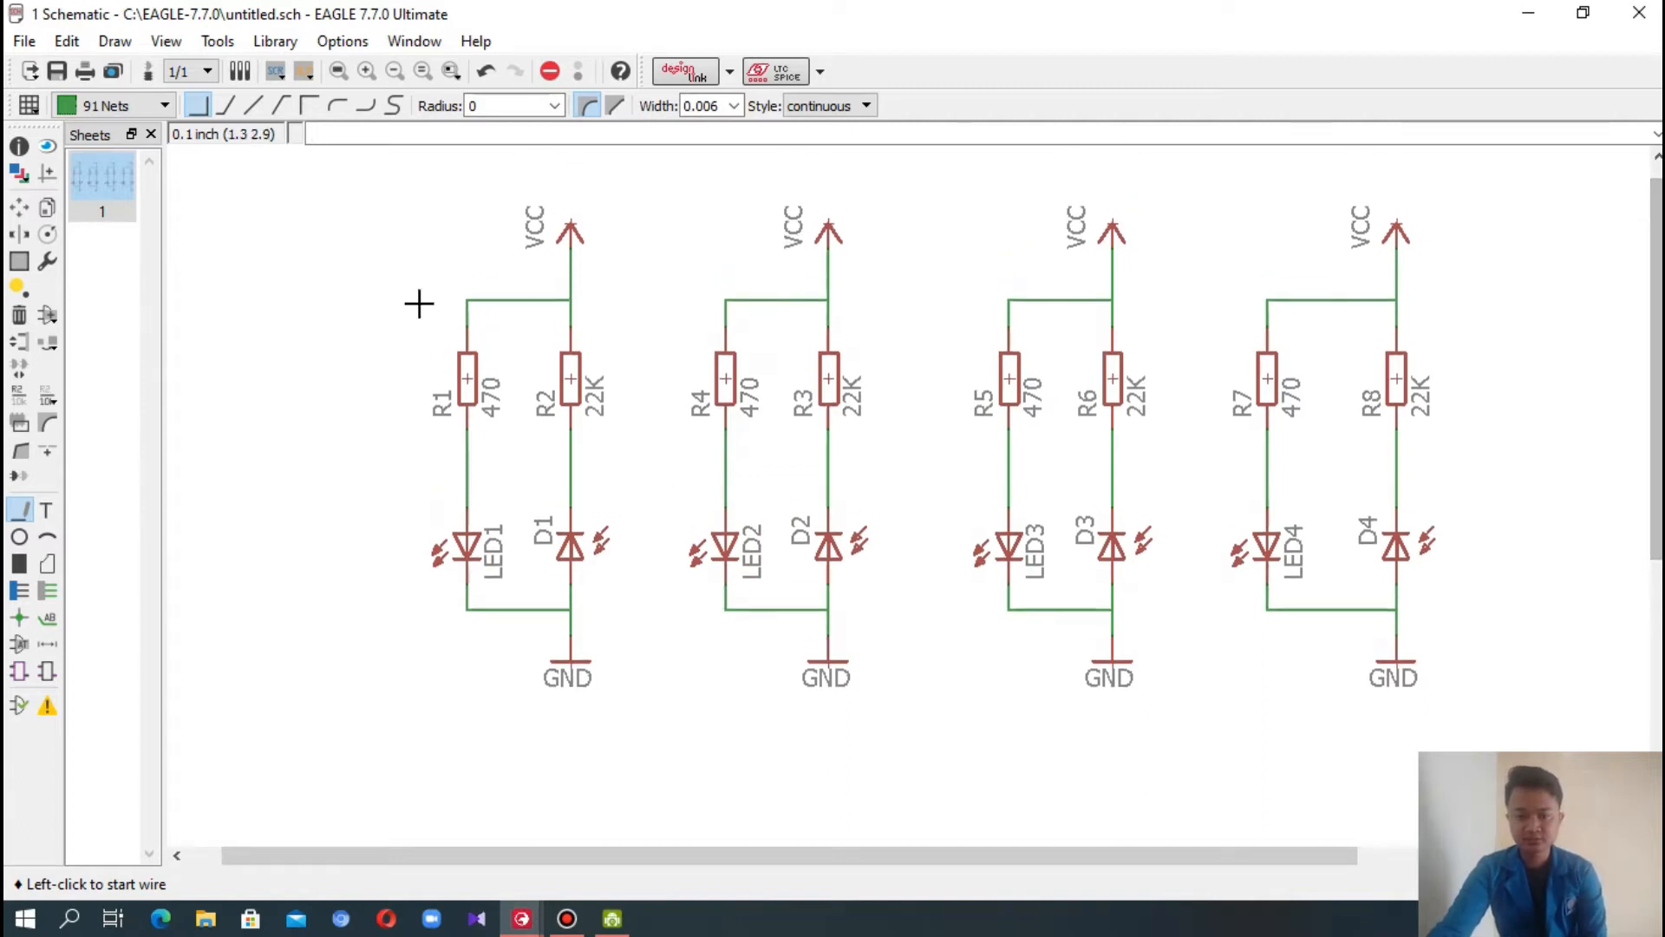
# - Check the first pair's connections by picking up VCC, R1, R2, LED1 and D1 with Move and returning each to its place
pyautogui.click(19, 209)
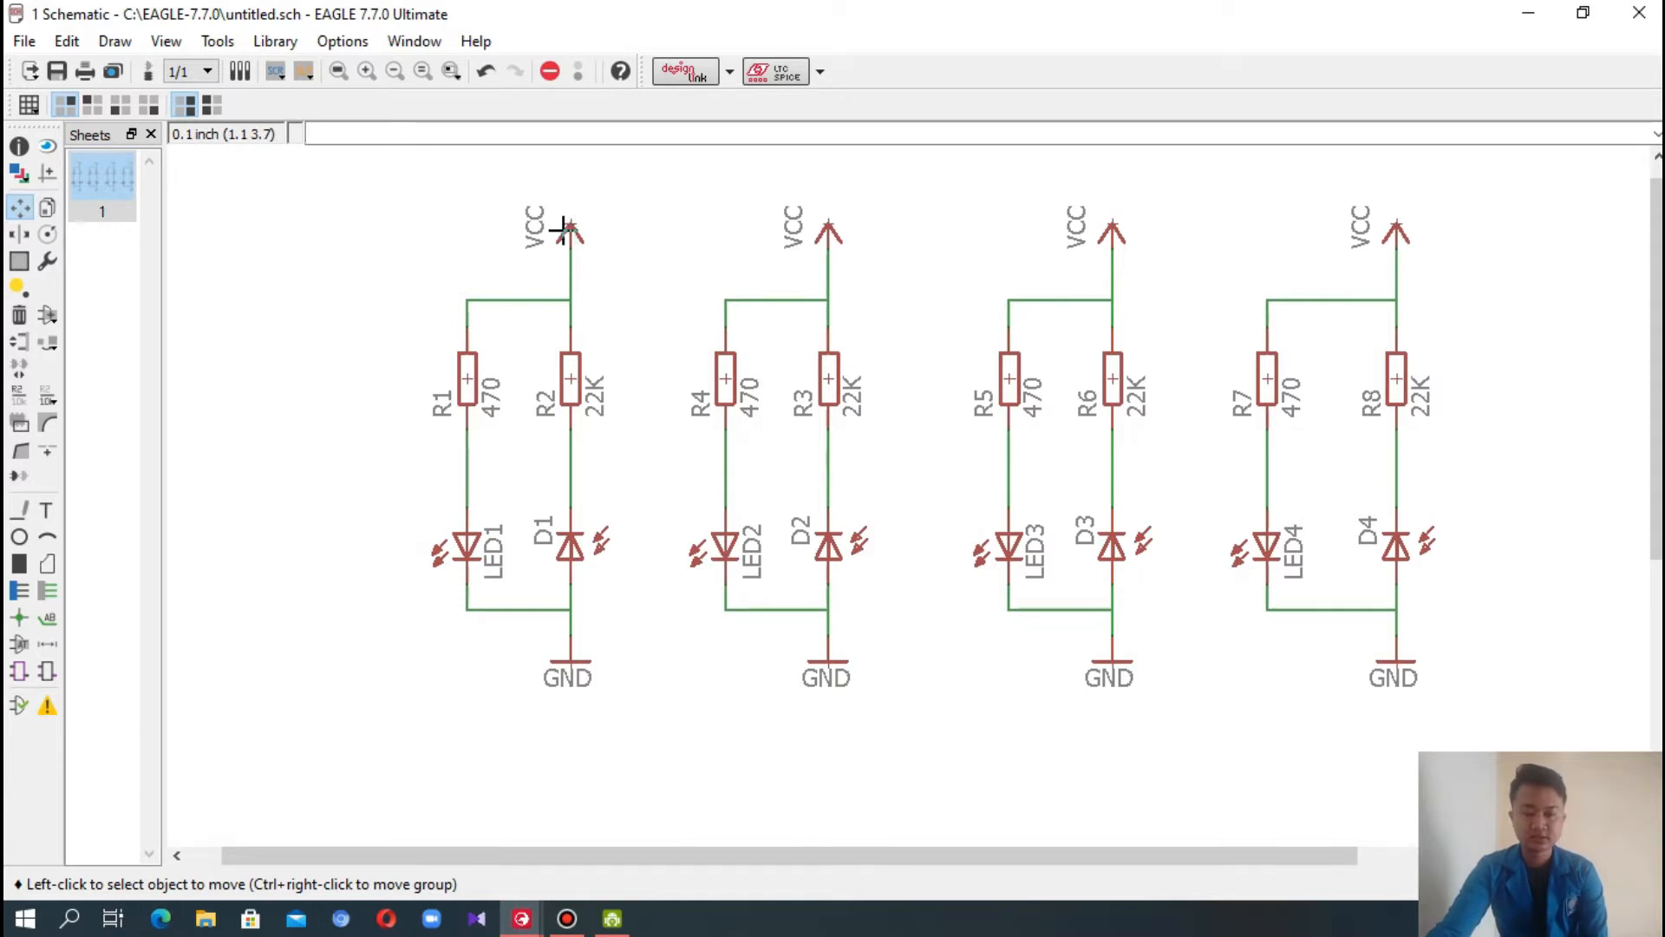
pyautogui.click(566, 233)
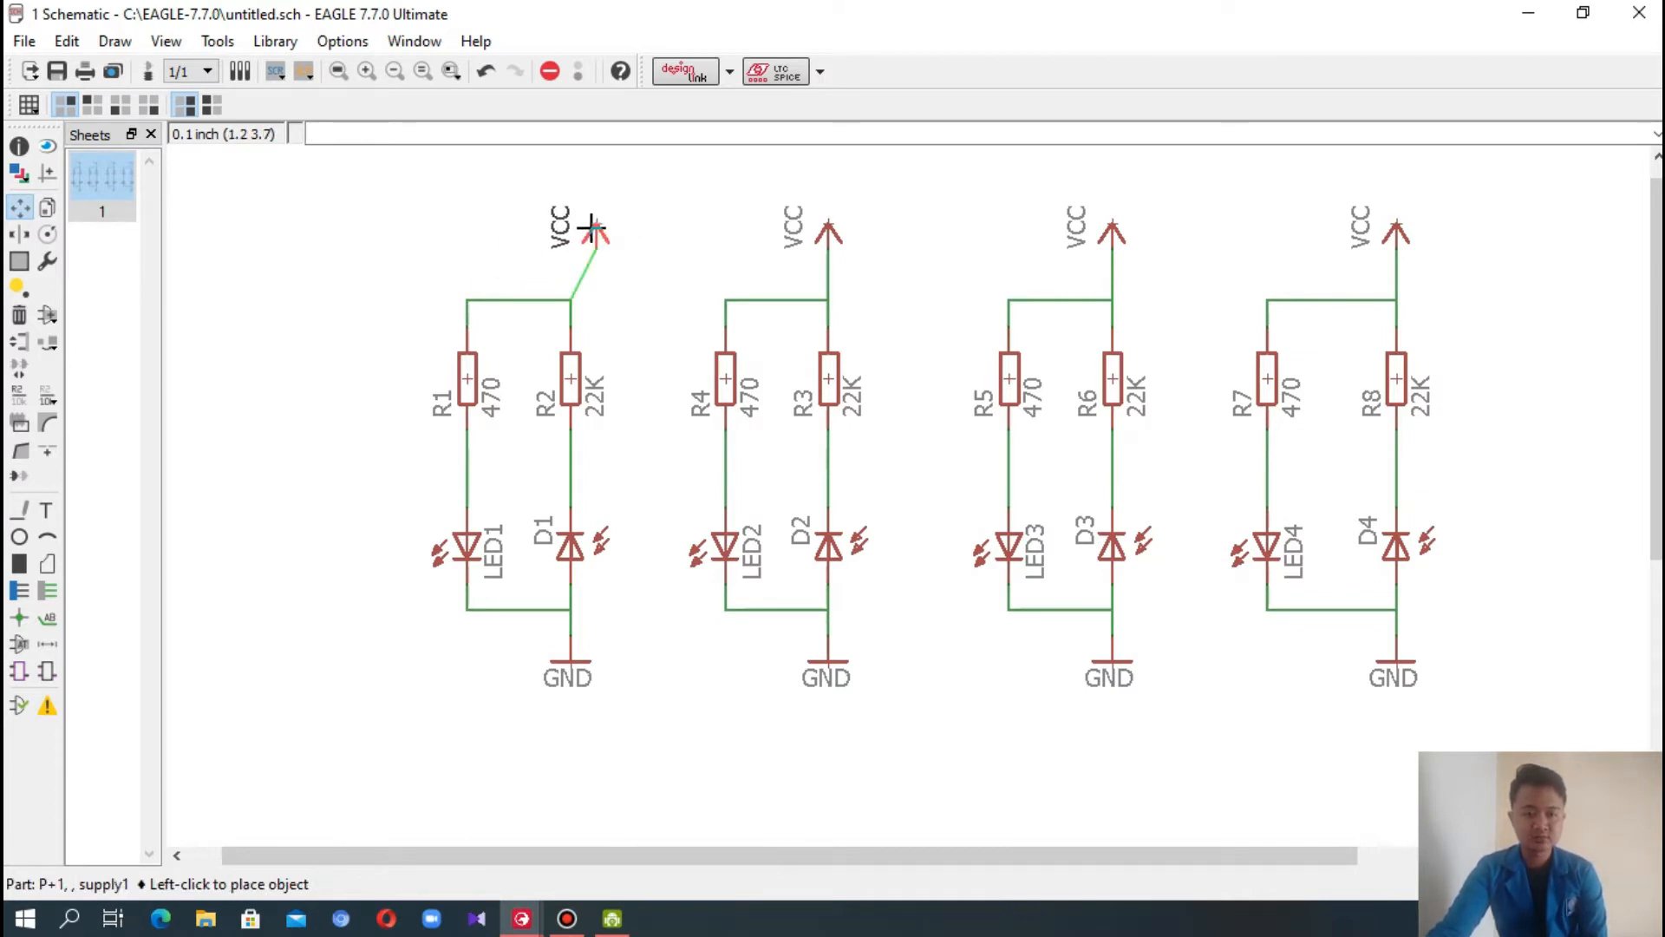
pyautogui.click(571, 230)
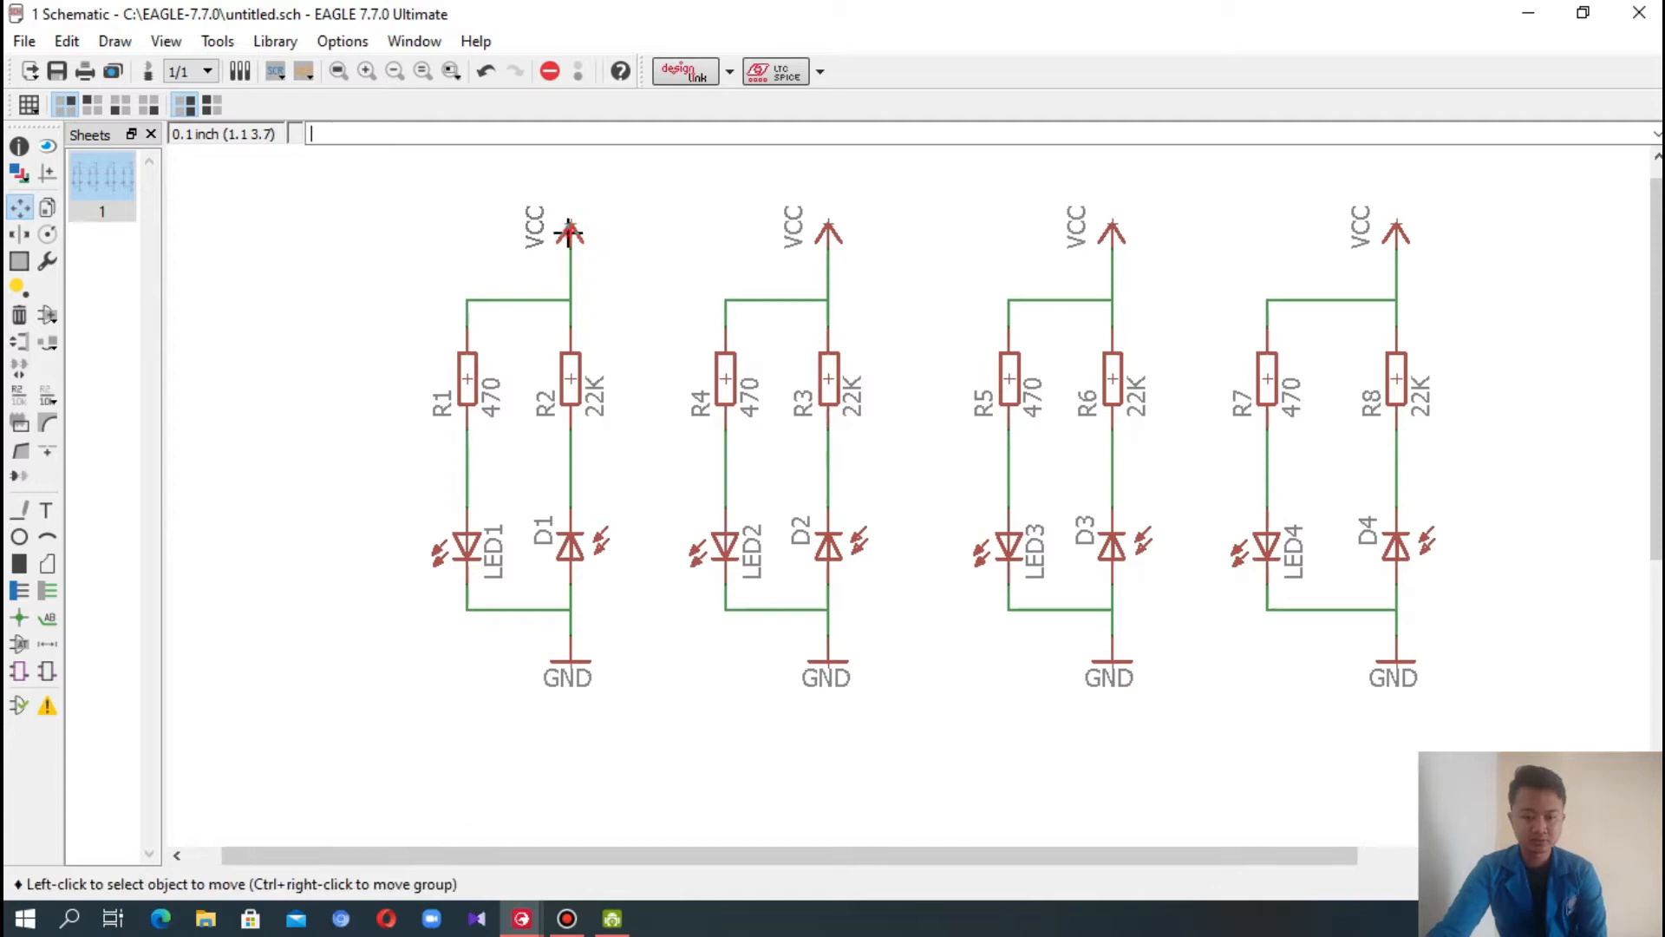
pyautogui.click(468, 378)
pyautogui.click(467, 378)
pyautogui.click(571, 378)
pyautogui.click(570, 389)
pyautogui.click(467, 546)
pyautogui.click(467, 547)
pyautogui.click(571, 547)
pyautogui.click(570, 547)
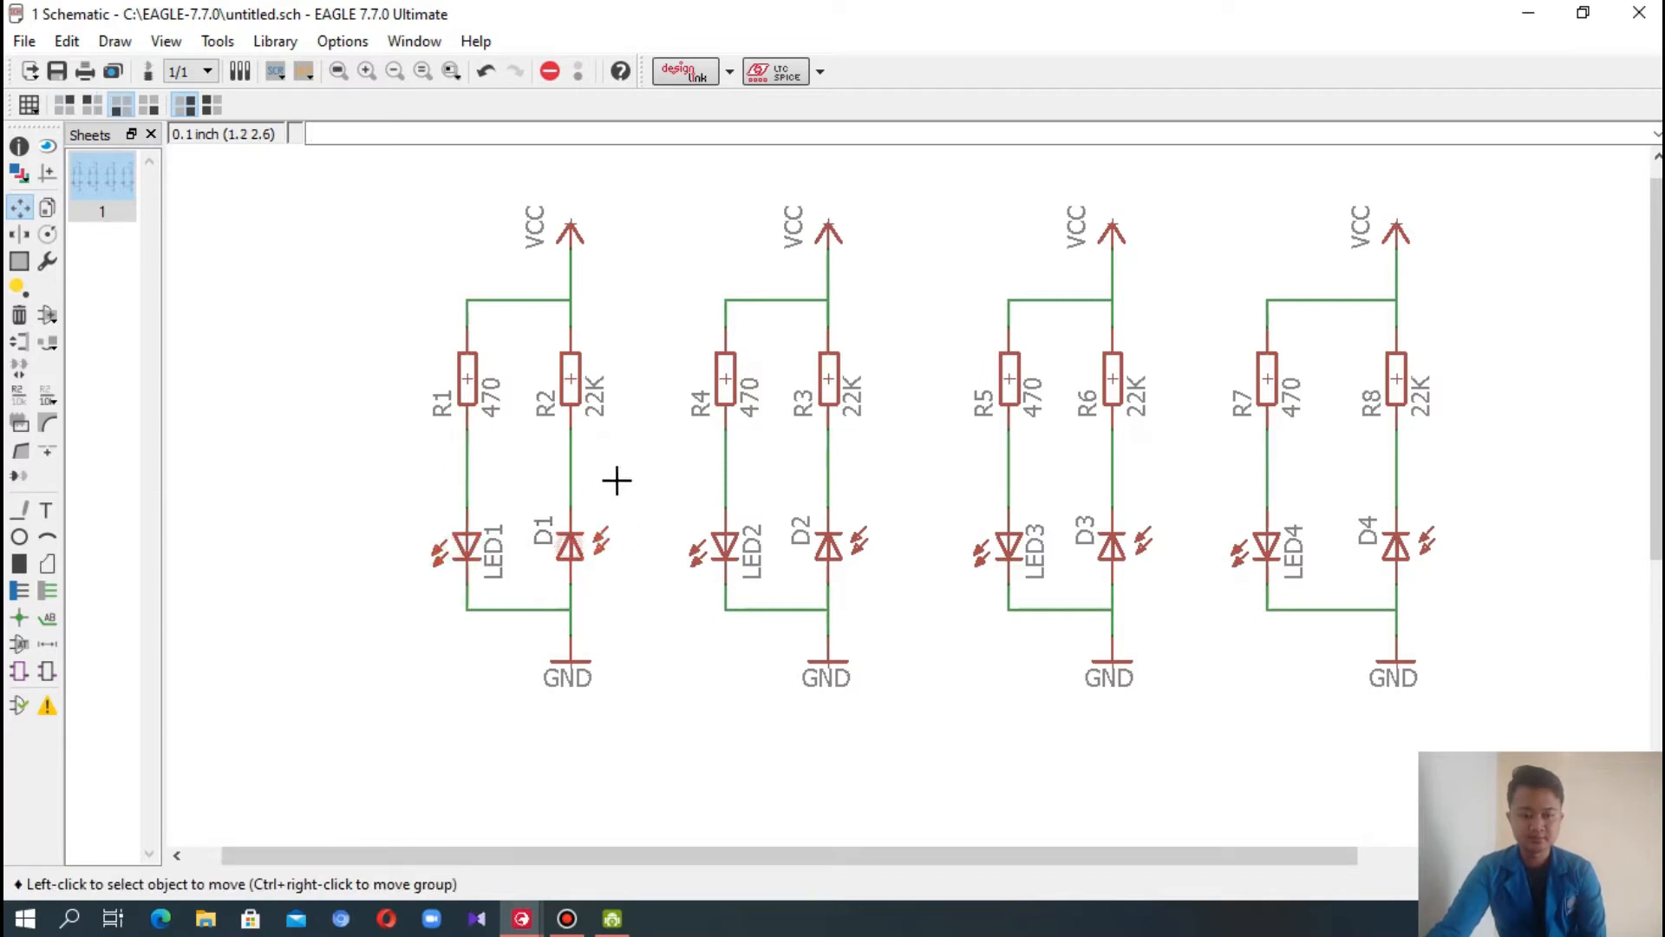
# - Check the second pair's connections by picking up R4, LED2 and R3 and putting each back in place
pyautogui.click(719, 378)
pyautogui.click(726, 379)
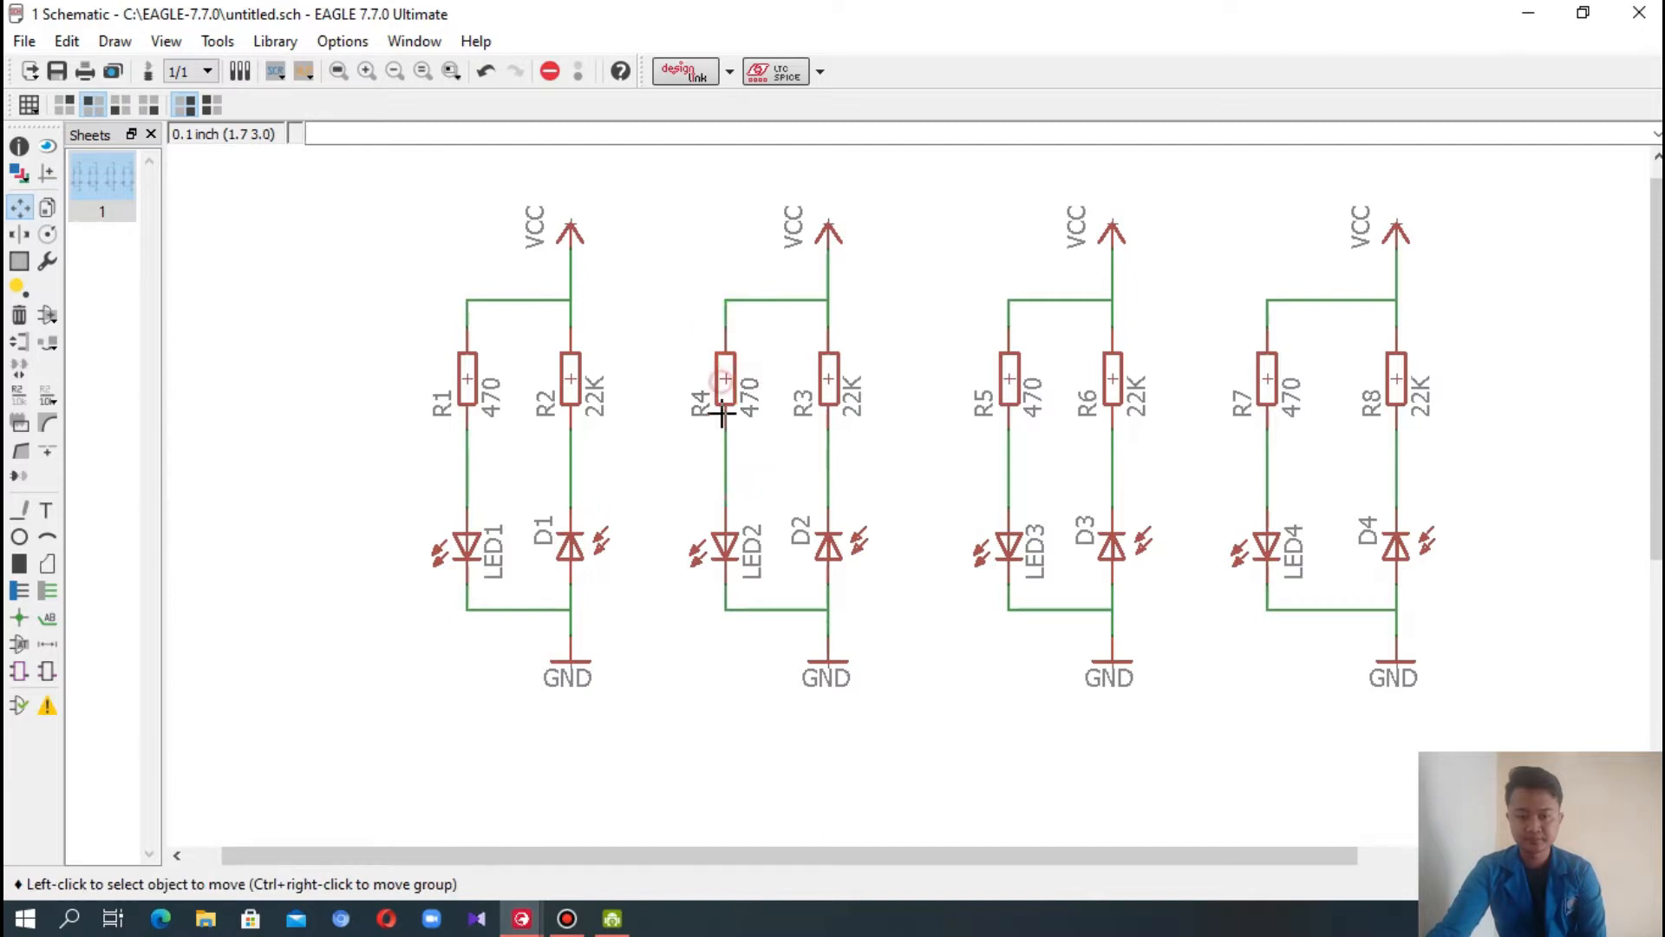
pyautogui.click(721, 538)
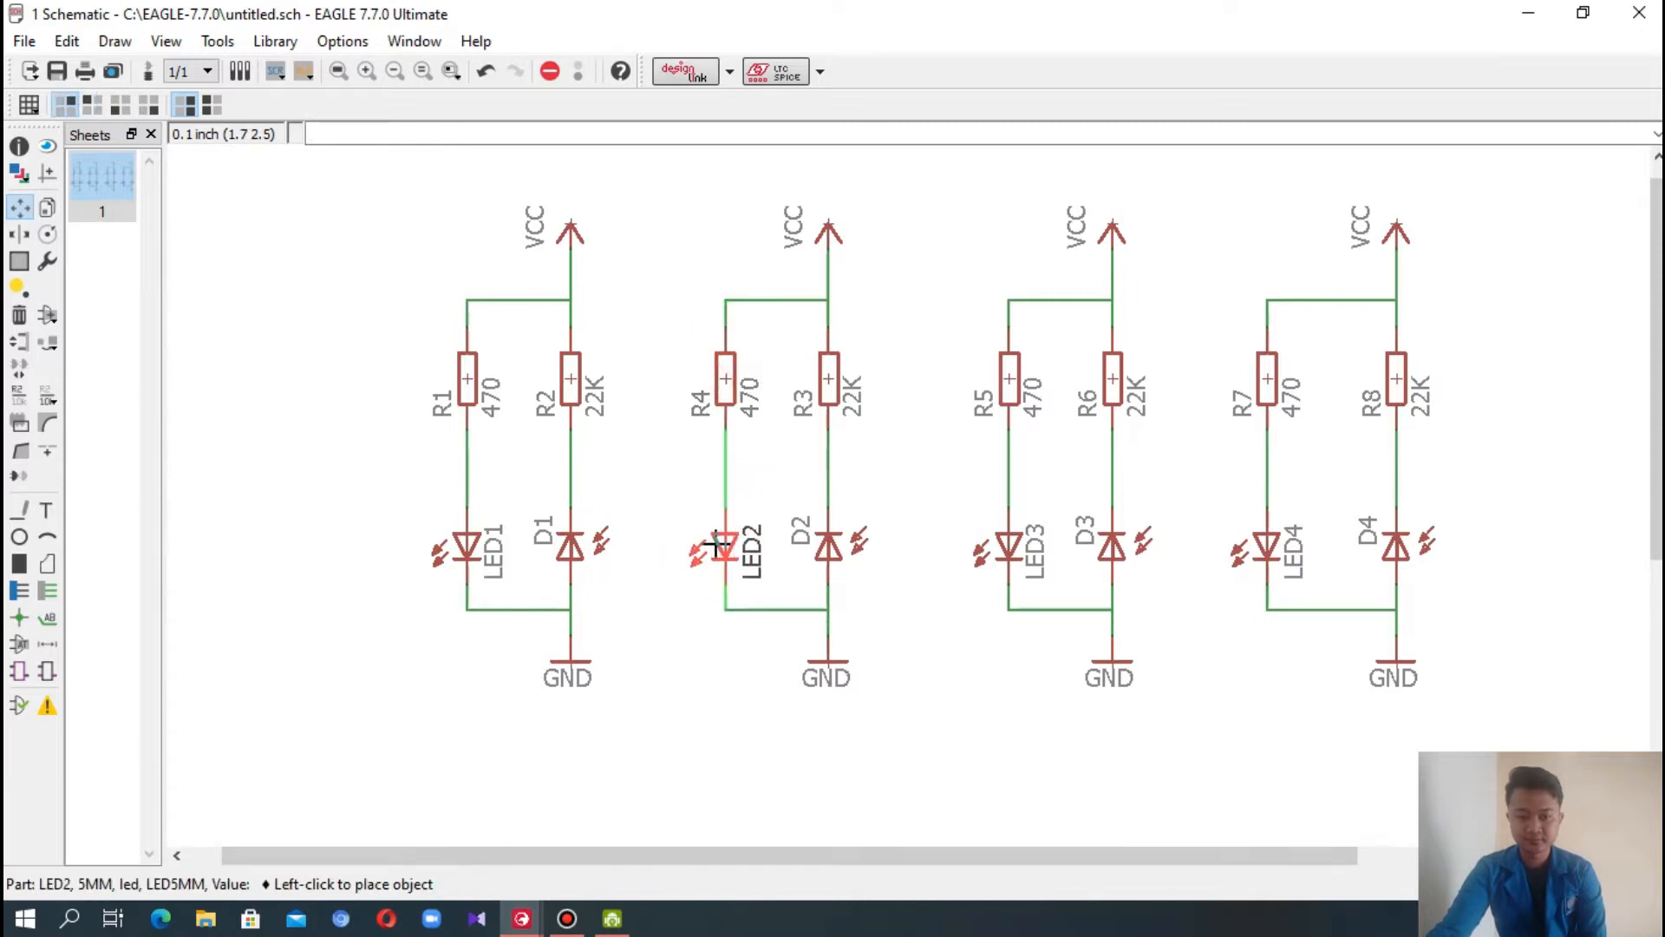
pyautogui.click(725, 546)
pyautogui.click(830, 378)
pyautogui.click(830, 381)
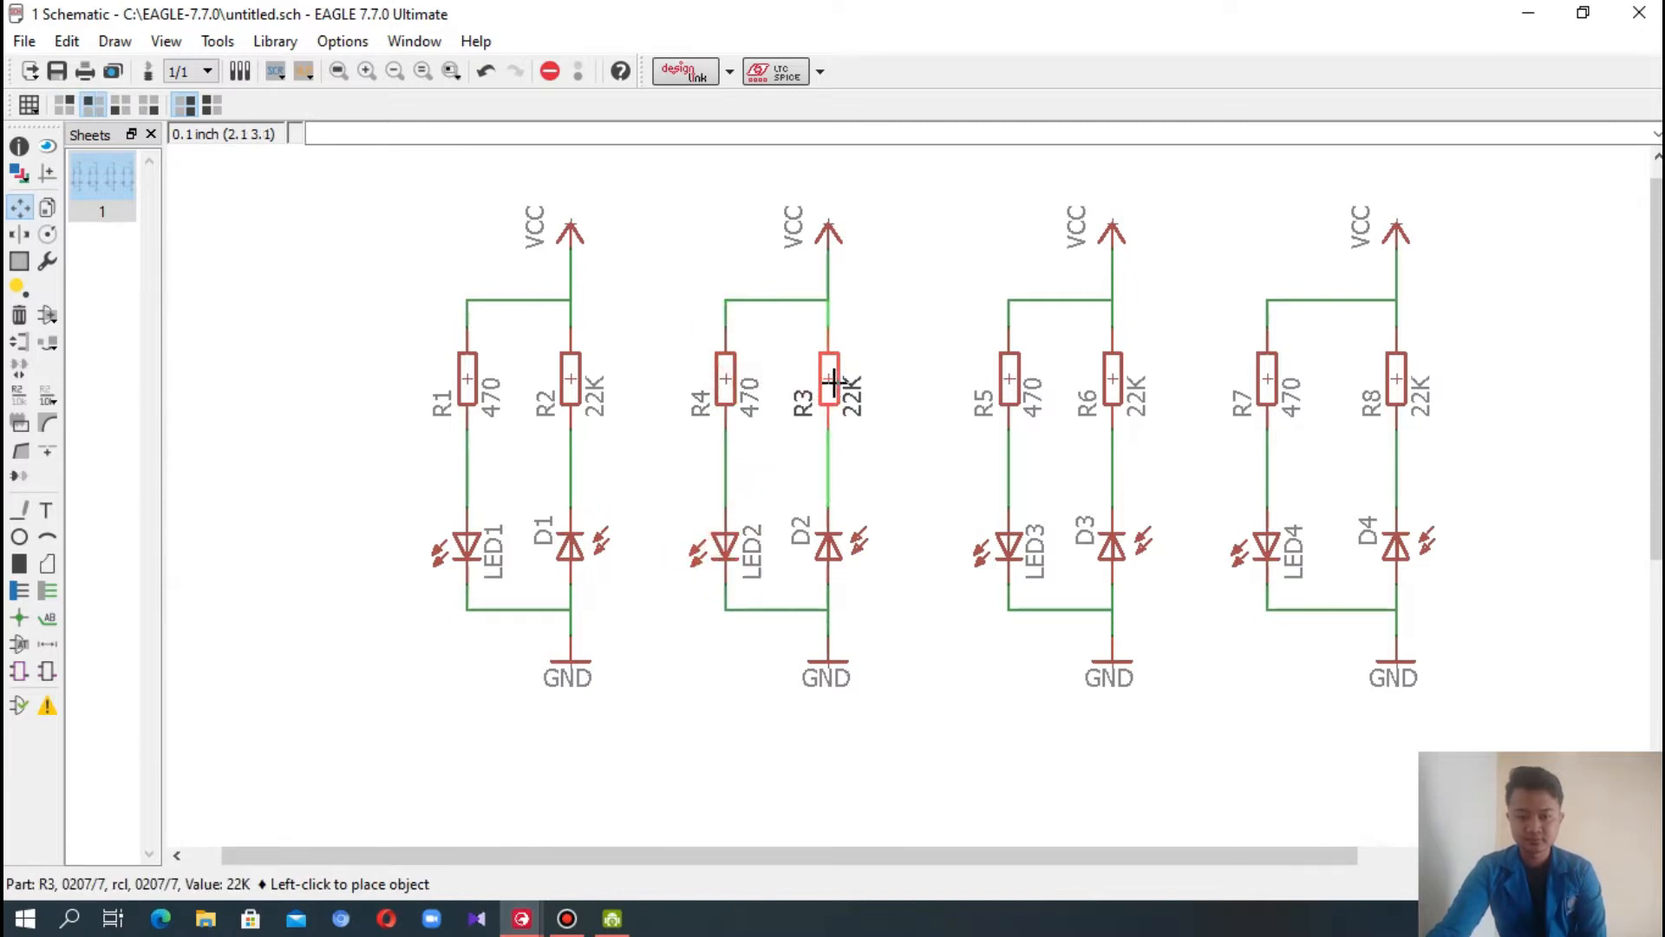
# - Search the component library for nano
pyautogui.scroll(-2, 1600, 404)
pyautogui.scroll(-2, 1066, 469)
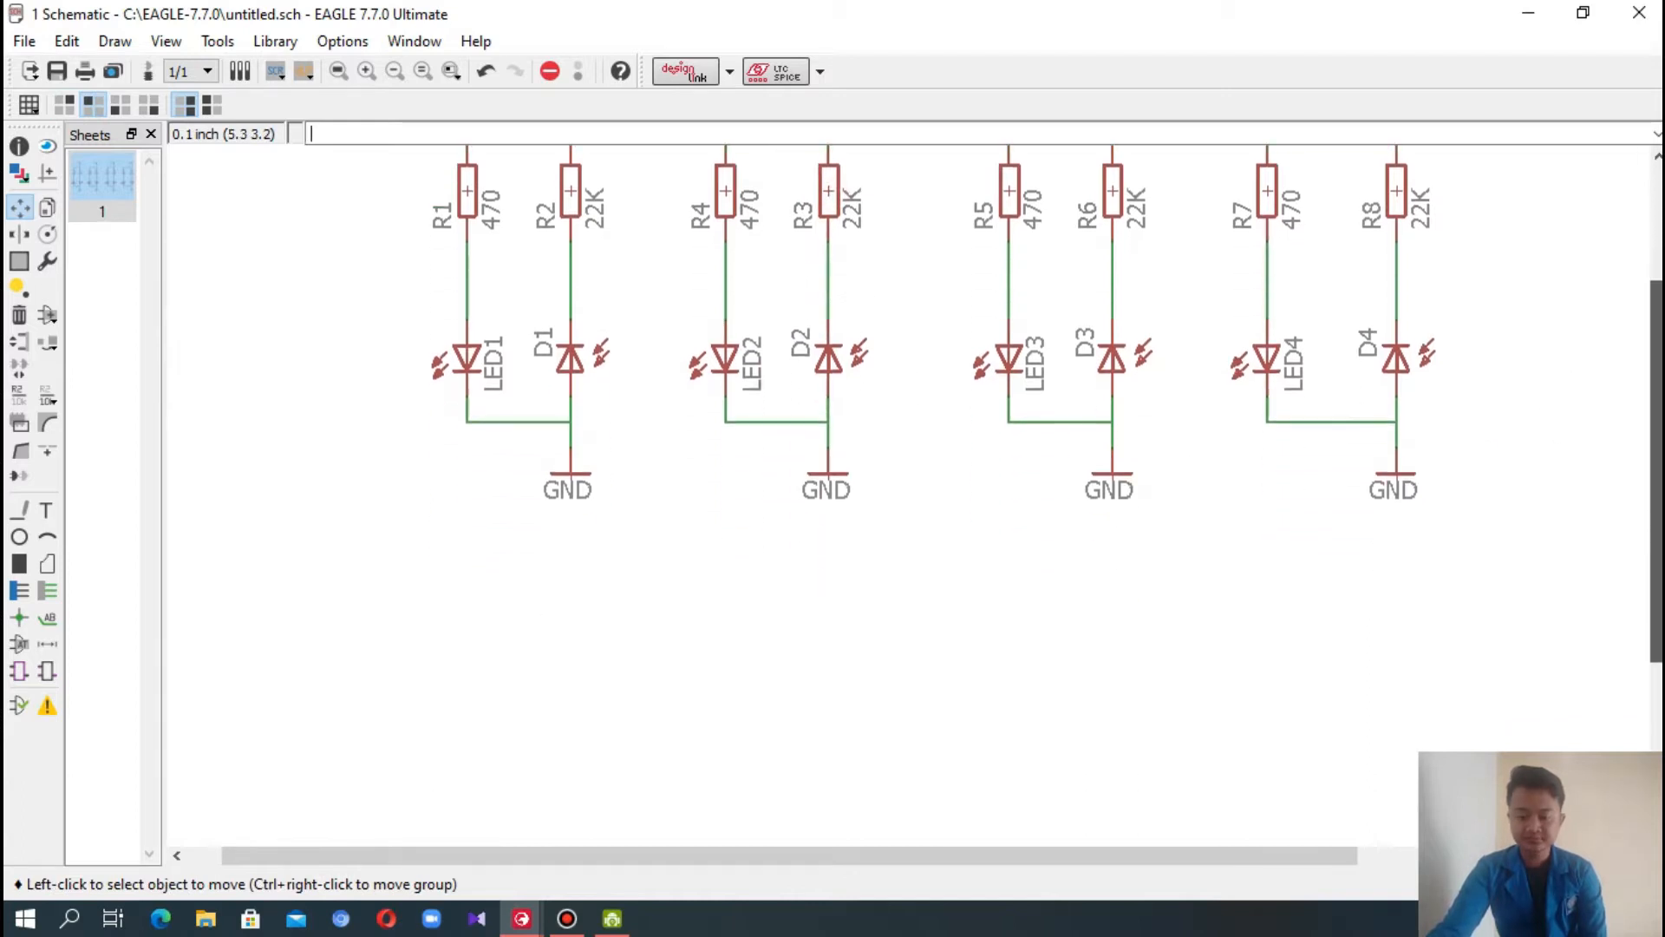
pyautogui.scroll(-1, 1048, 438)
pyautogui.scroll(-1, 1097, 459)
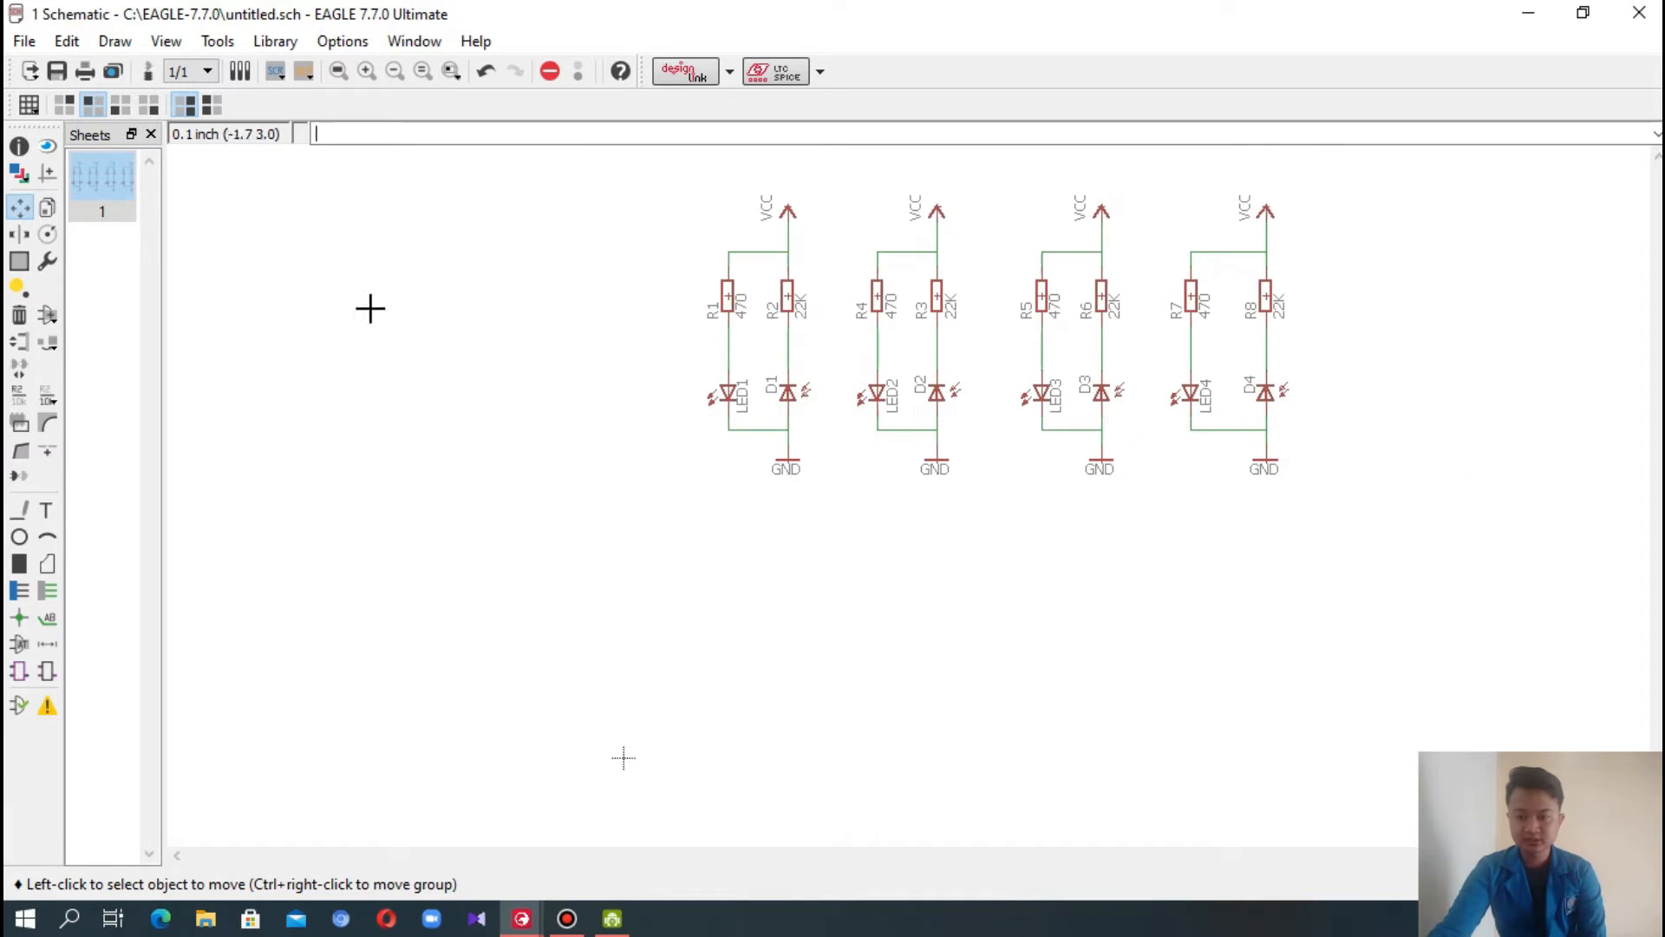
pyautogui.scroll(-1, 336, 295)
pyautogui.click(47, 314)
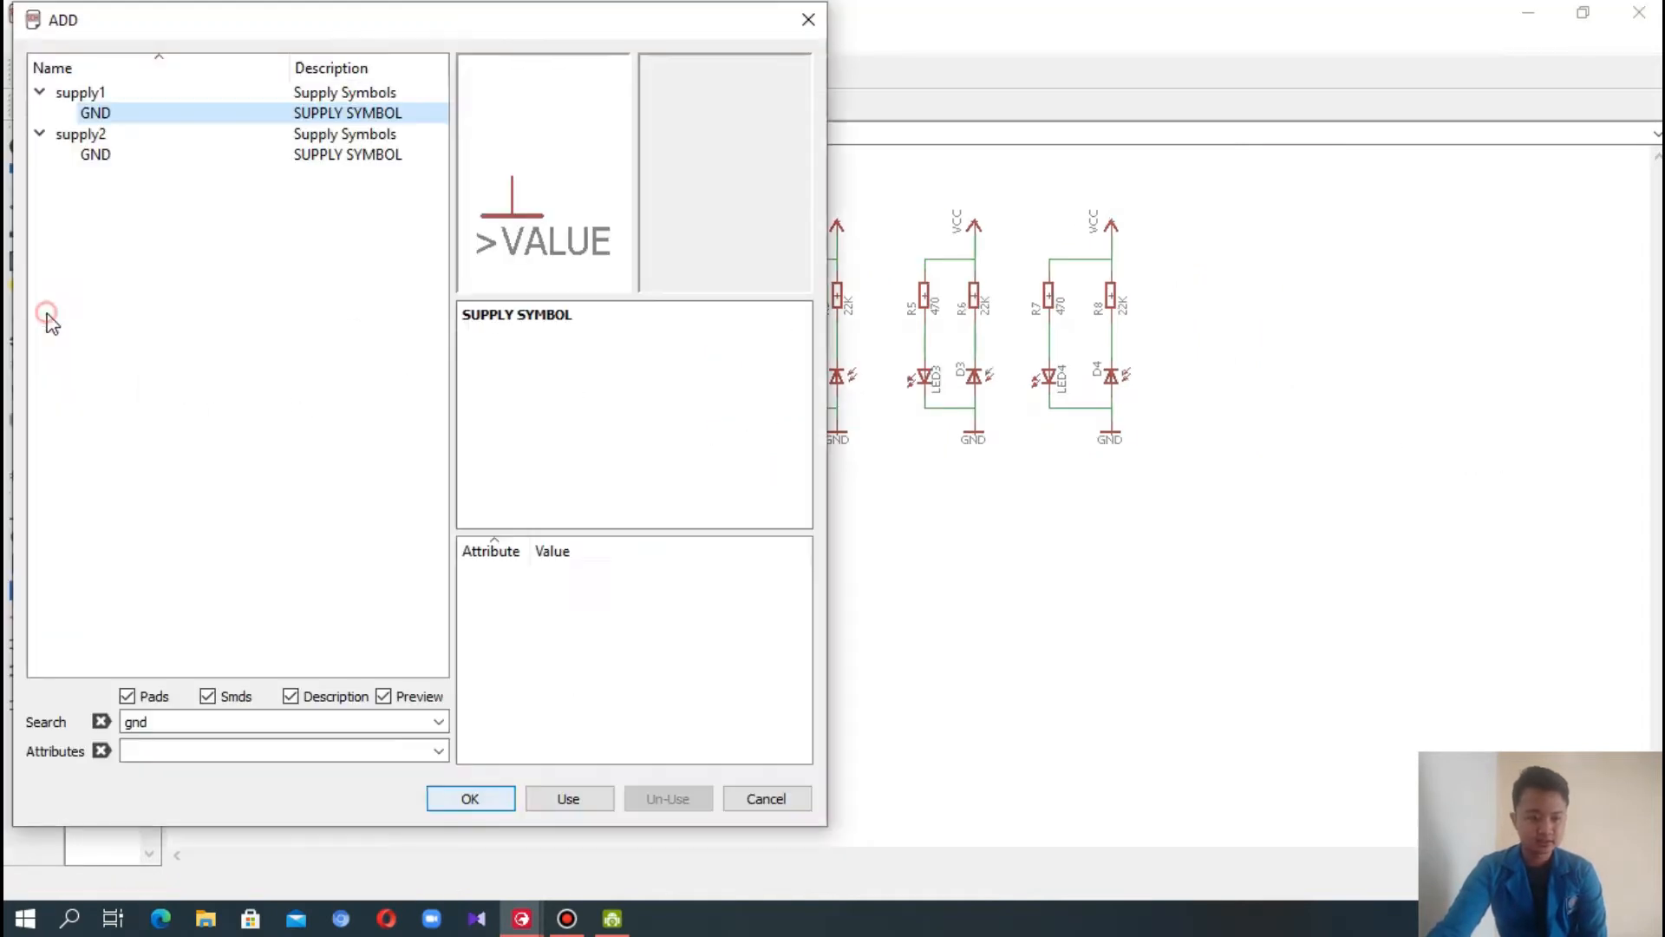
pyautogui.doubleClick(213, 722)
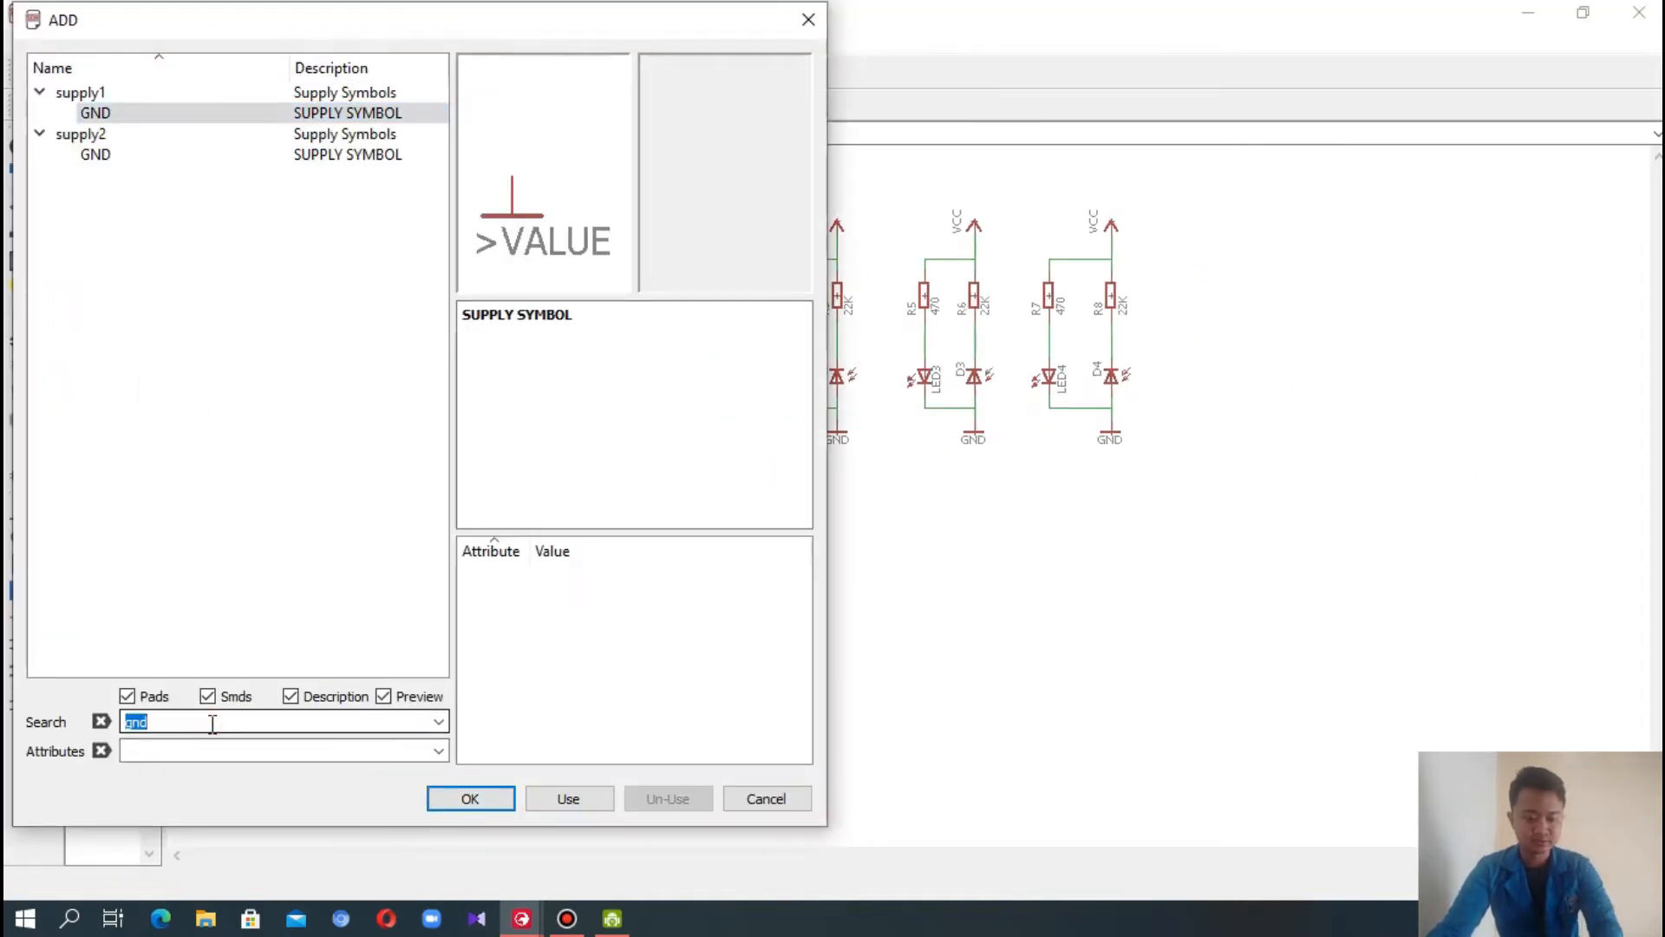
pyautogui.press('BackSpace')
pyautogui.press('BackSpace')
pyautogui.press('BackSpace')
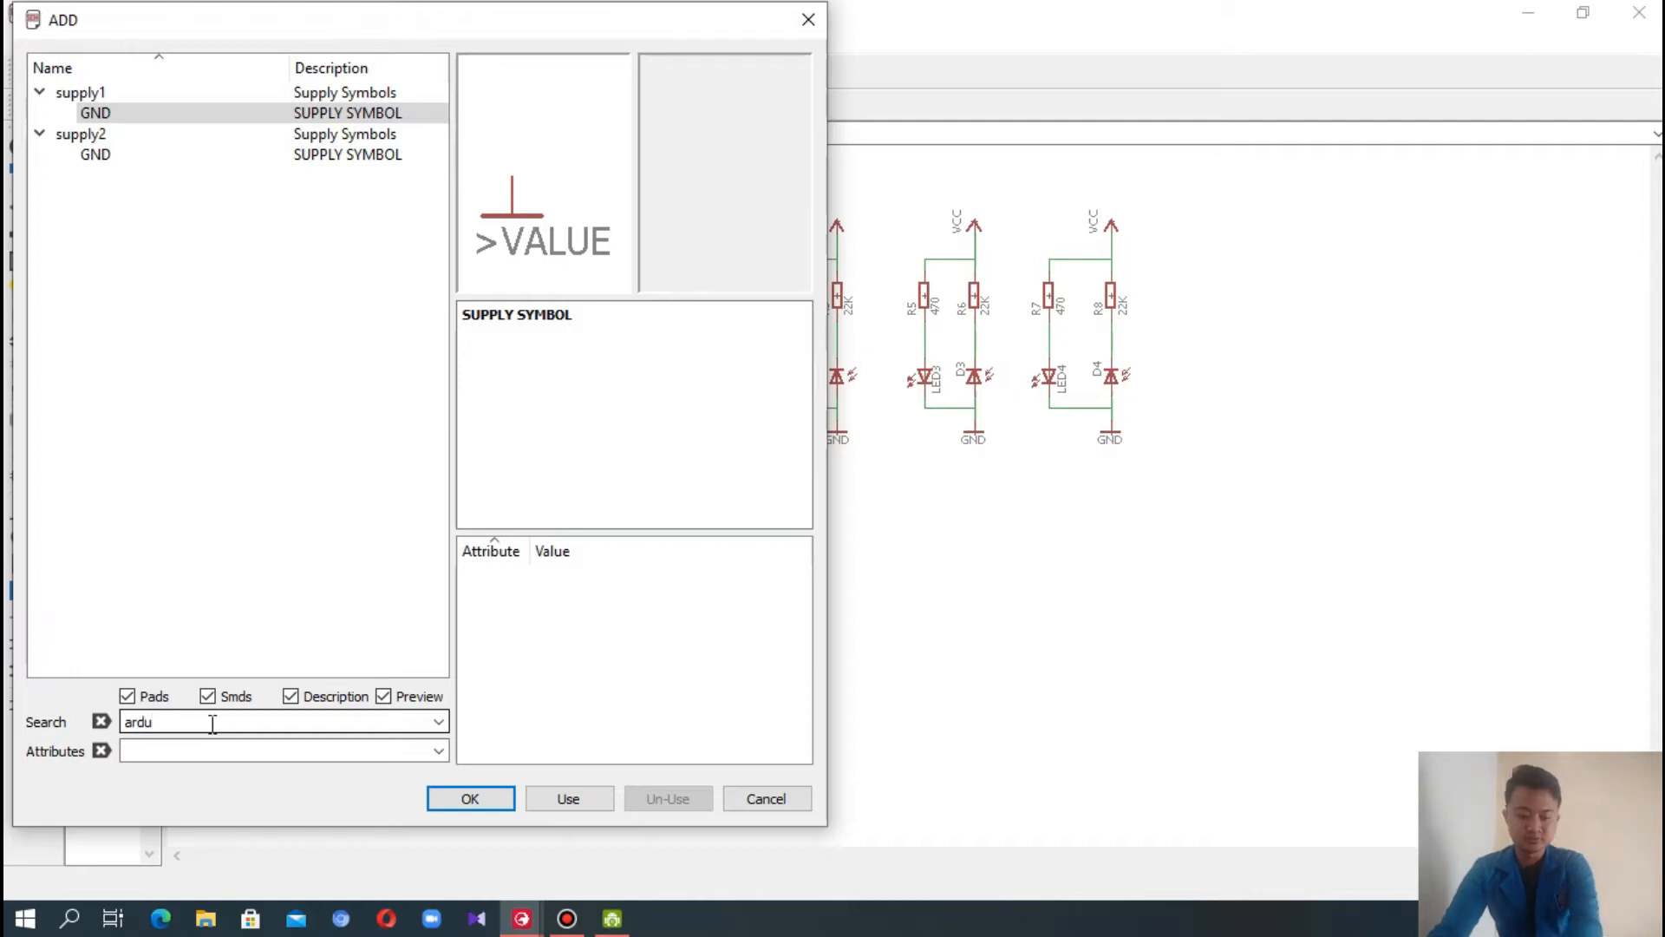
pyautogui.write('nano')
pyautogui.click(434, 796)
# - Place an ARDUINO-NANO-3.0#ISP module from diy-modules horizontally below the four sensor pairs, with its USB end facing right
pyautogui.click(351, 134)
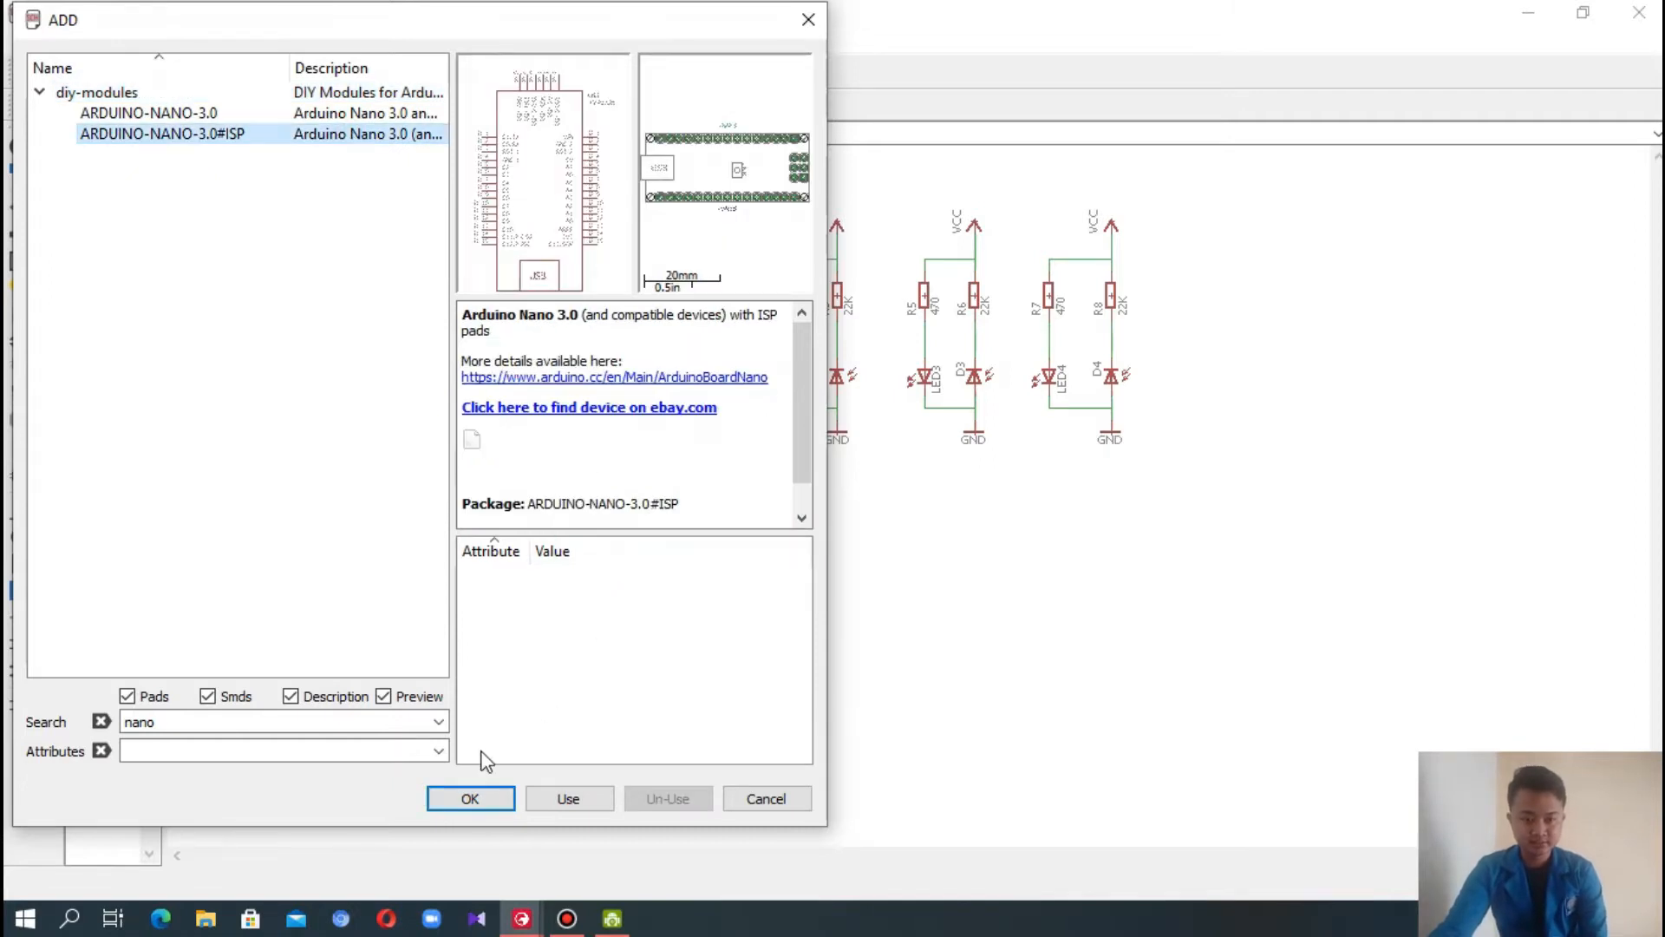
pyautogui.click(475, 791)
pyautogui.rightClick(770, 559)
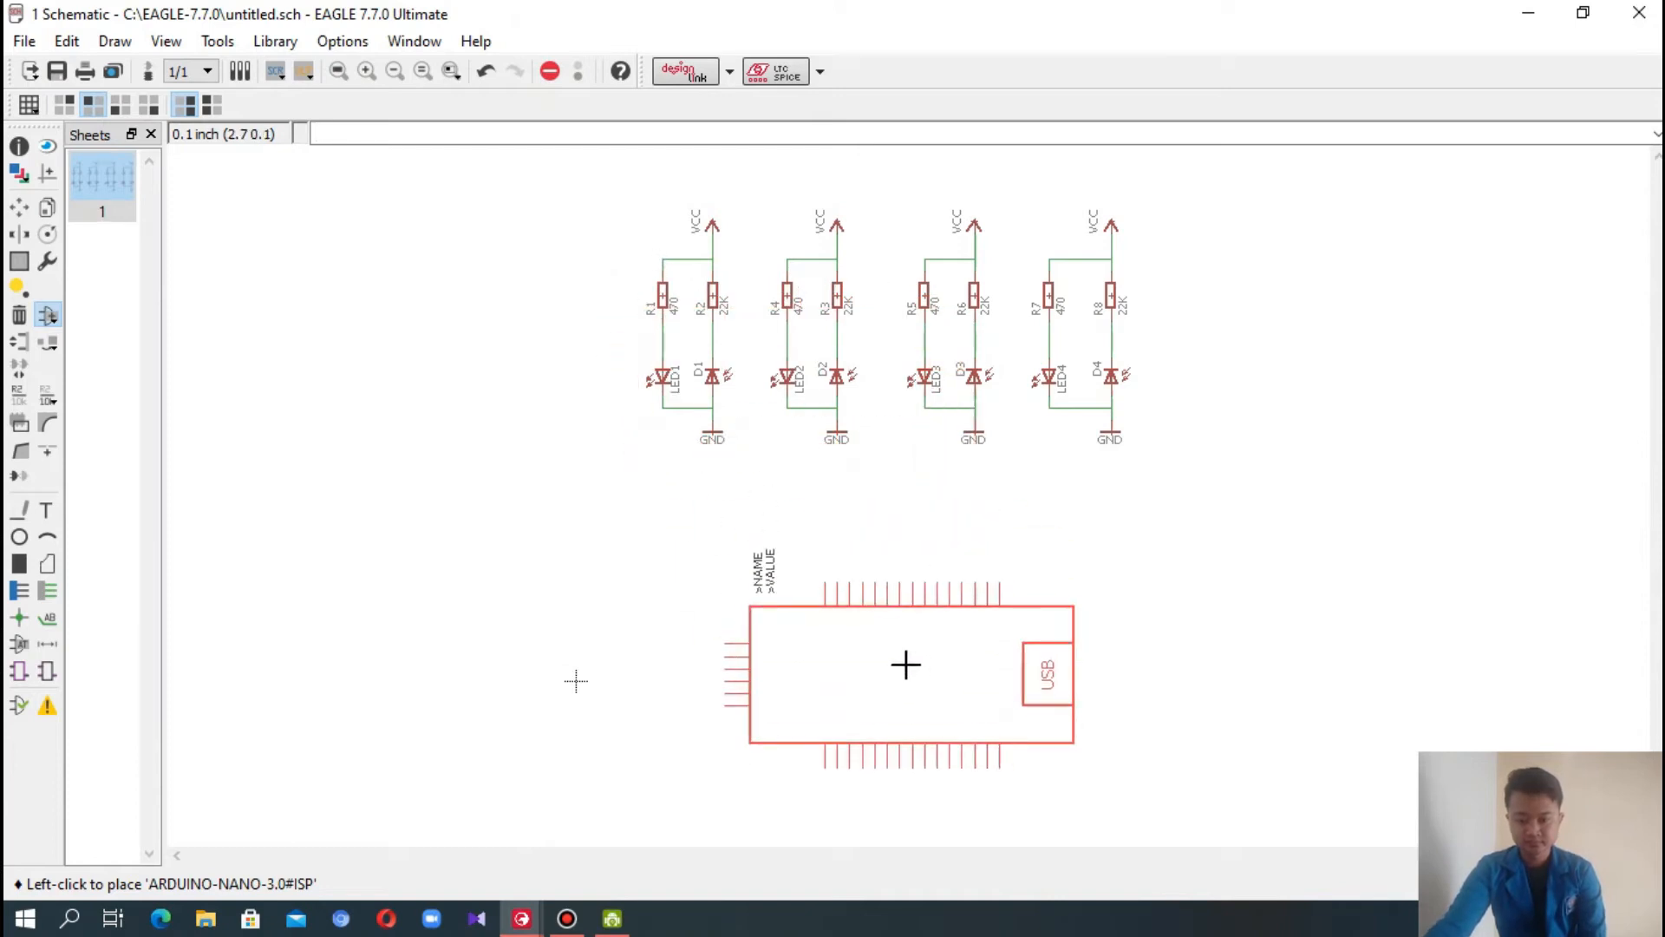
pyautogui.click(899, 657)
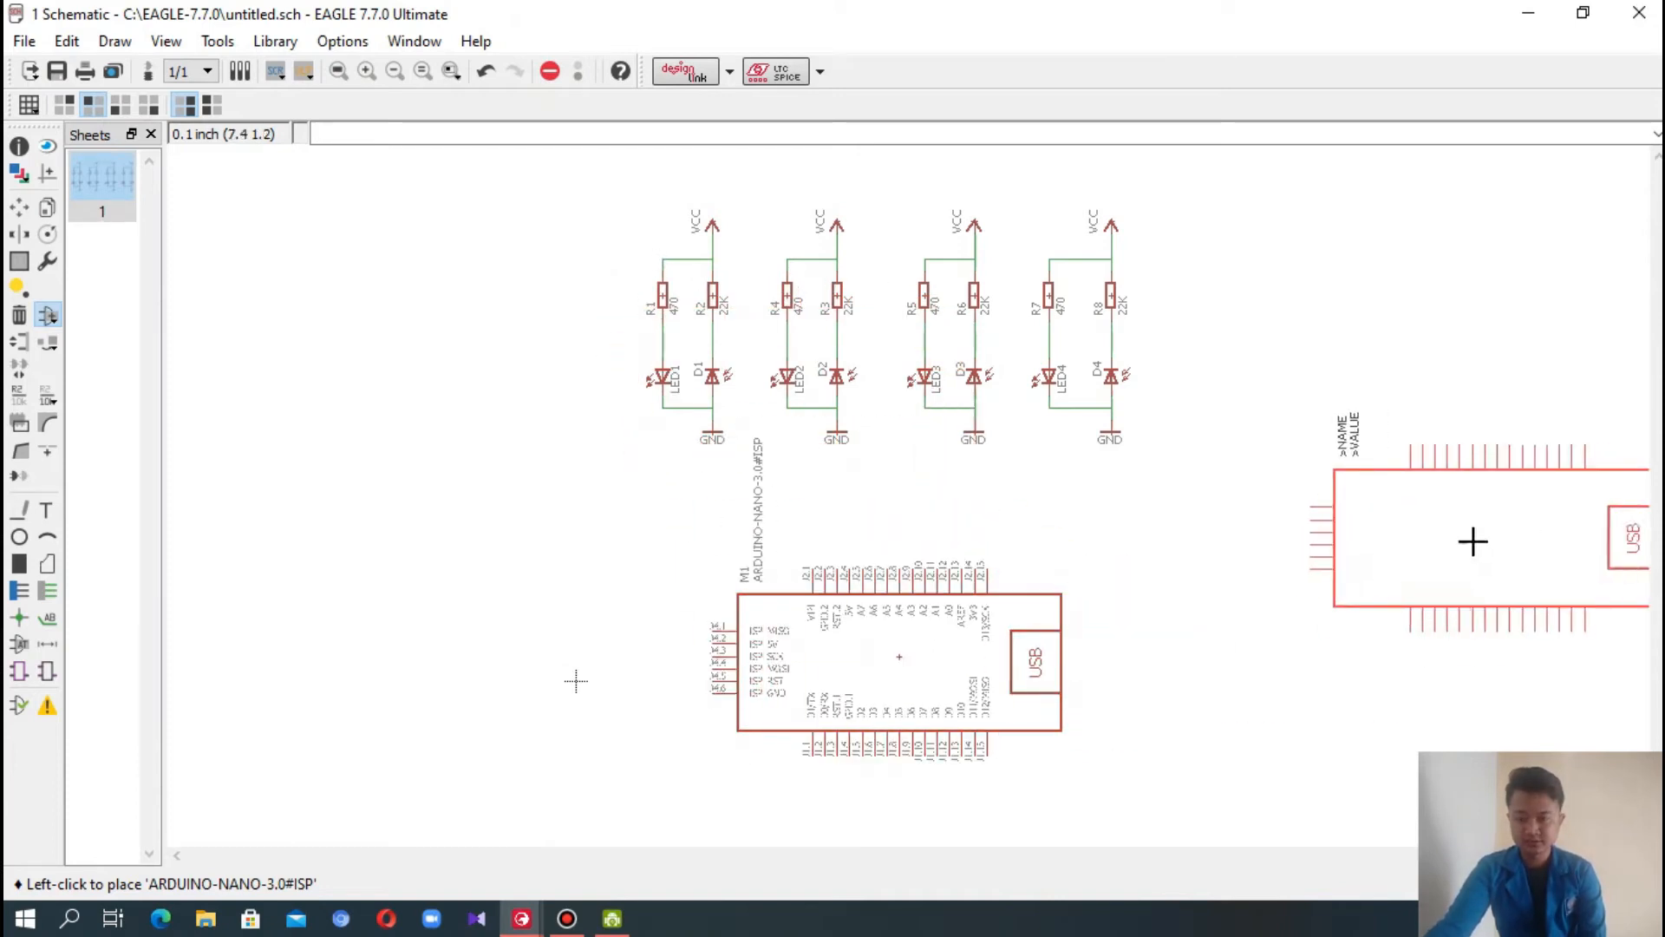
pyautogui.click(19, 207)
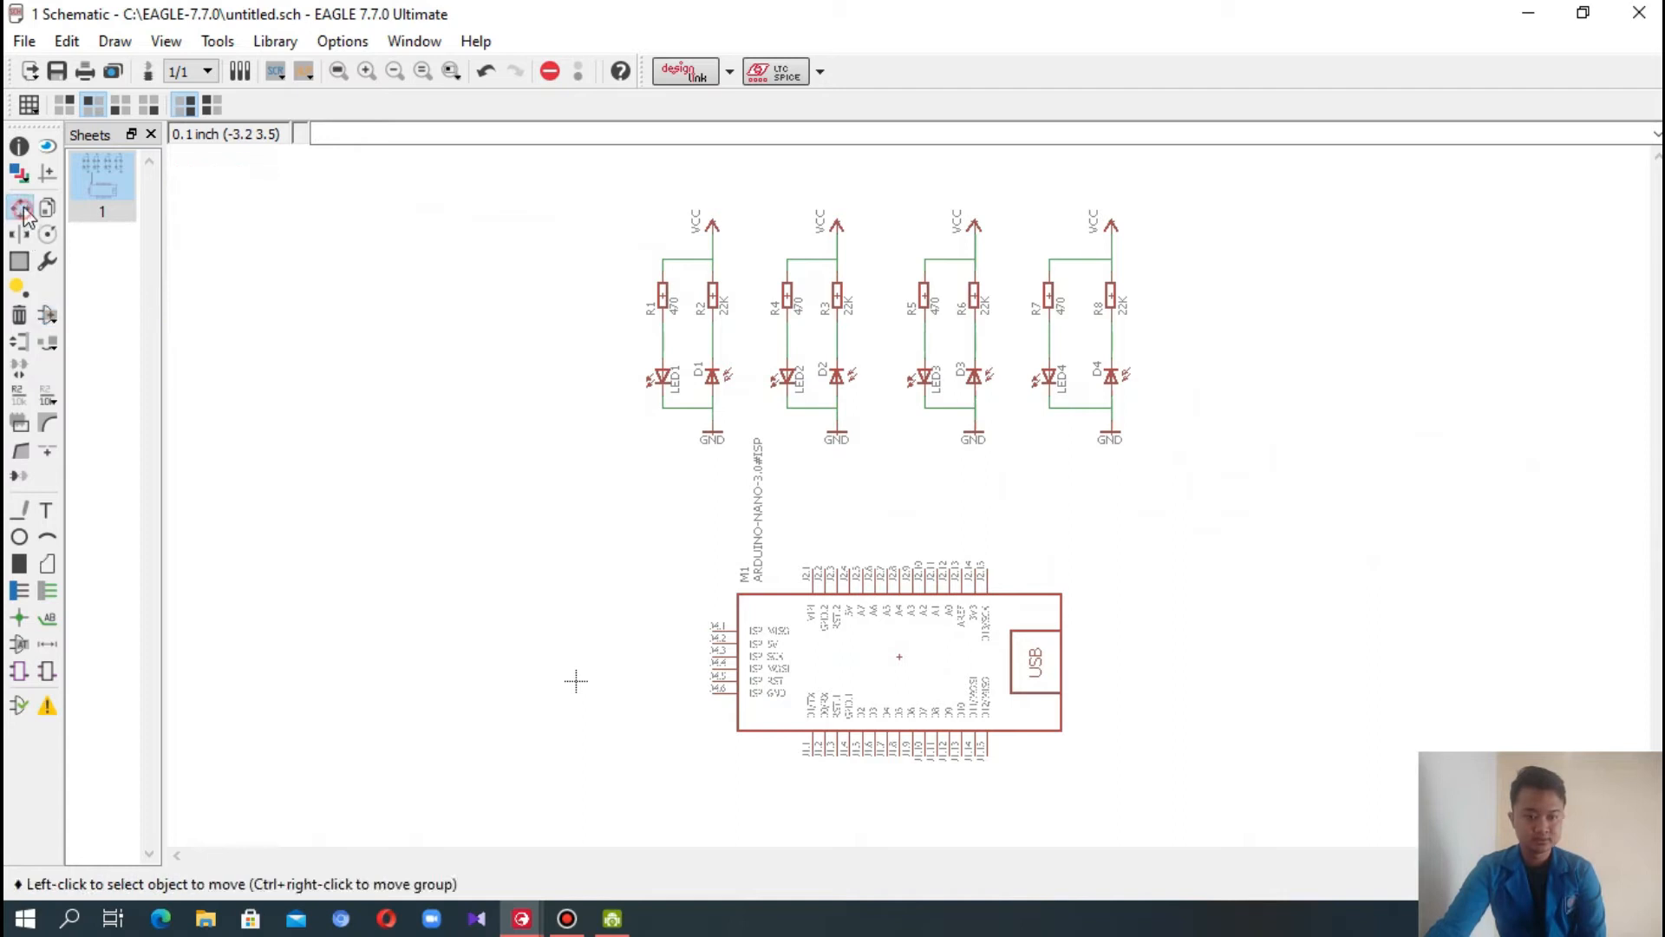
# - Change the value of Arduino module M1 to ARDUINO
pyautogui.rightClick(889, 690)
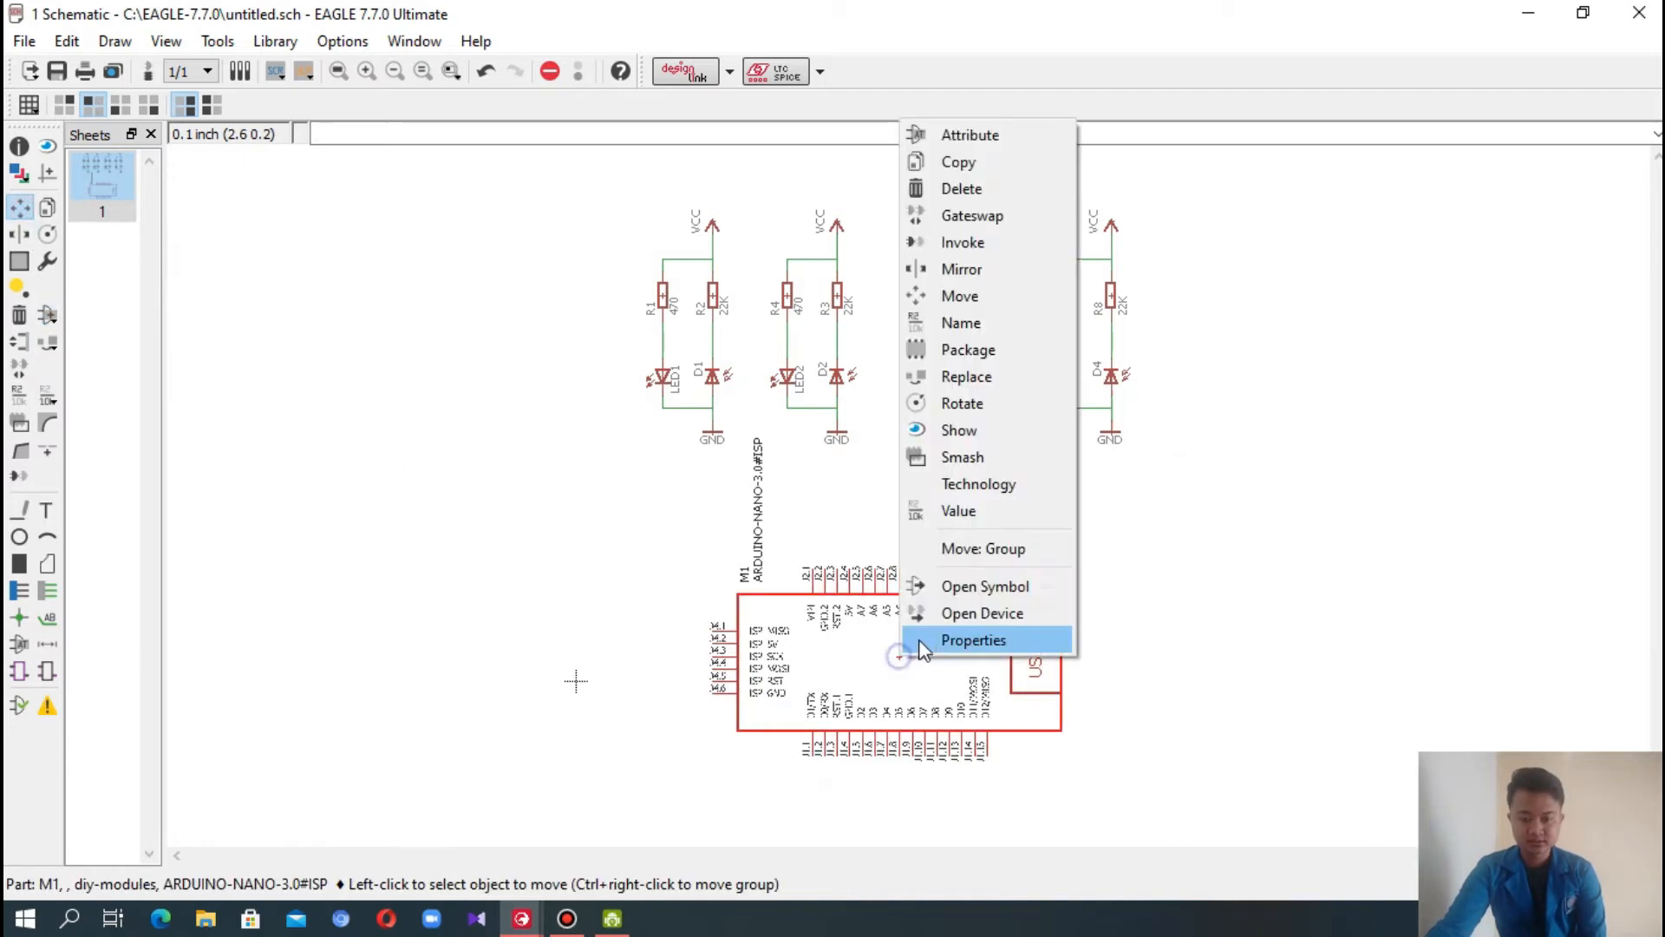
pyautogui.click(926, 512)
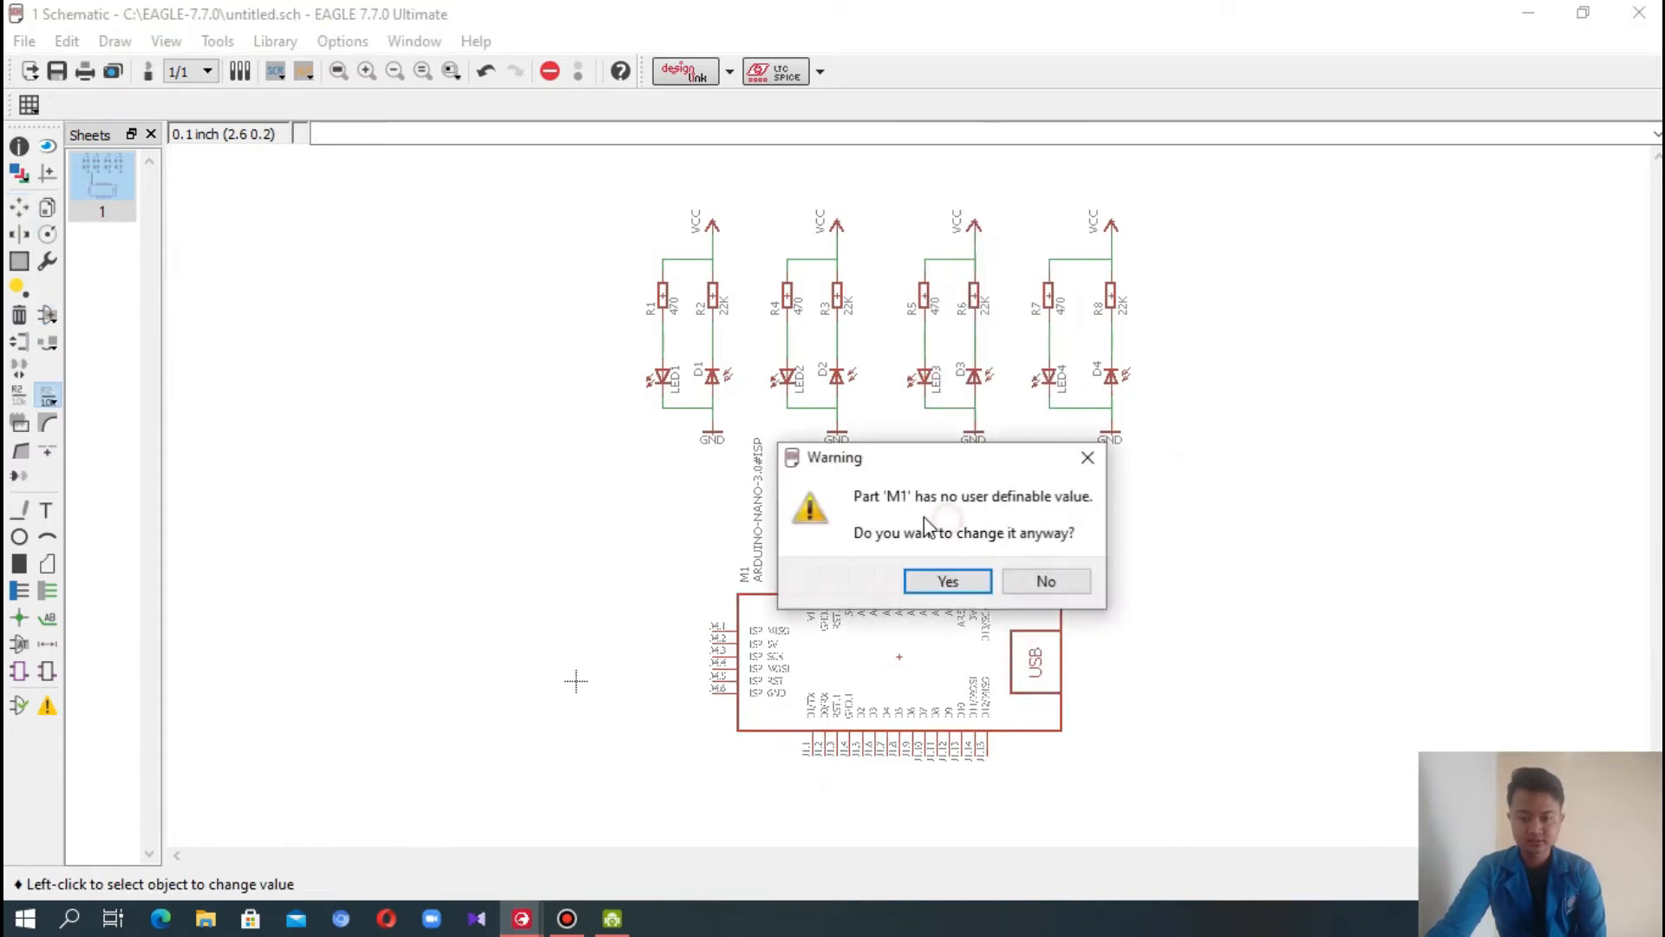
pyautogui.click(936, 583)
pyautogui.moveTo(655, 609); pyautogui.dragTo(580, 609)
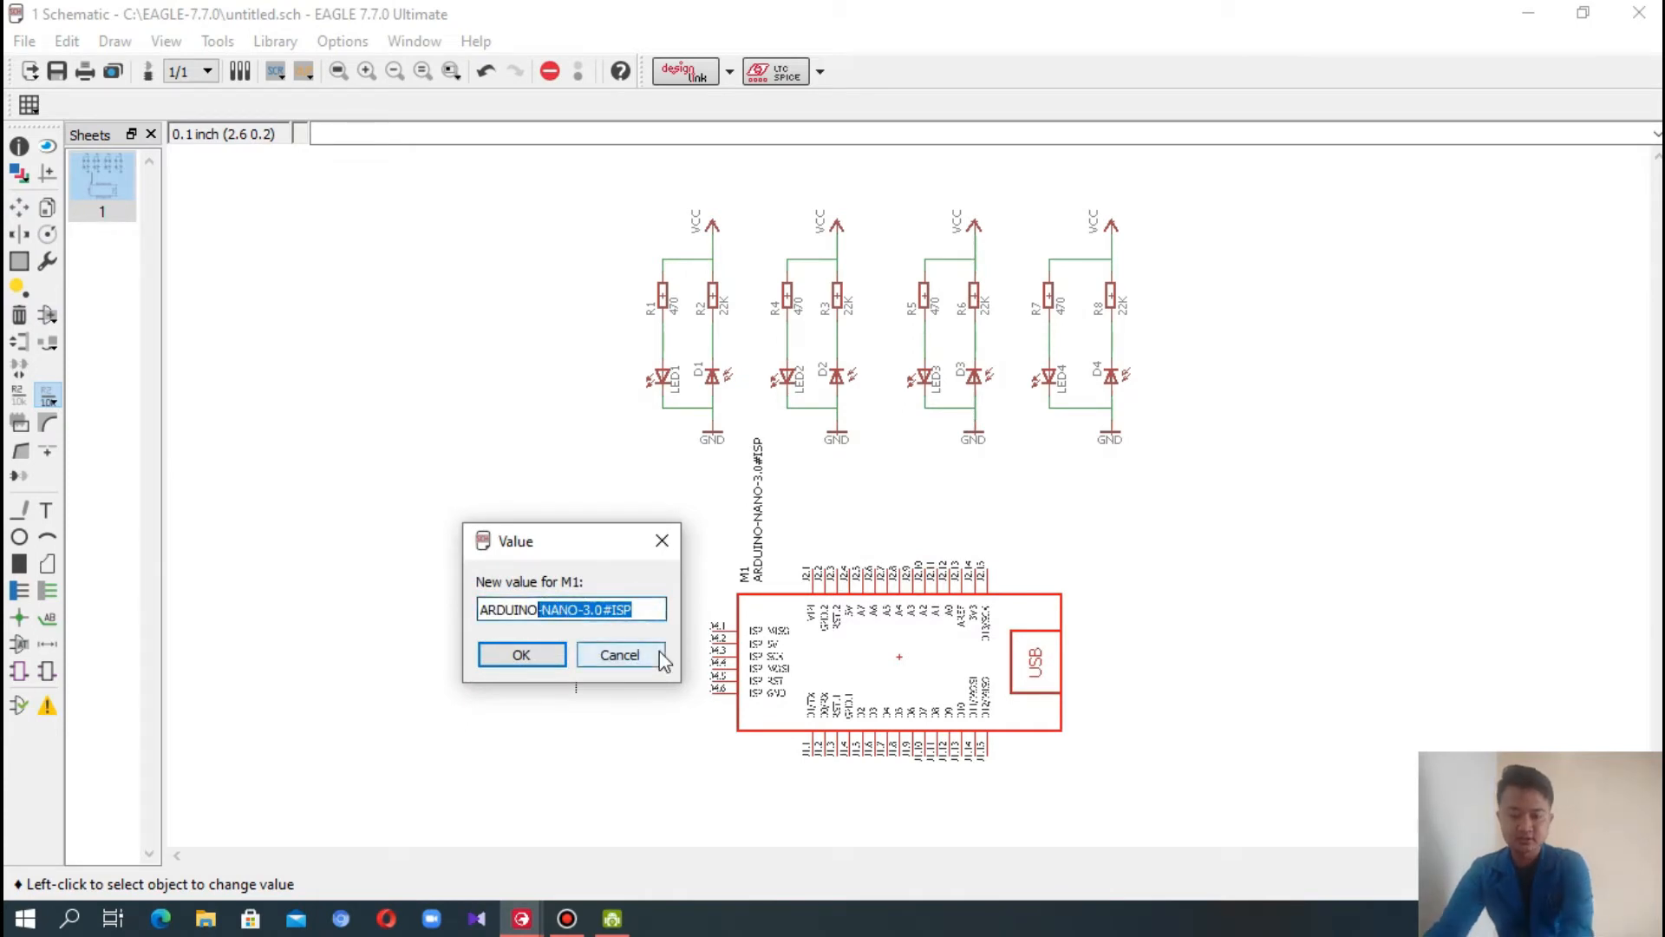
pyautogui.press('BackSpace')
pyautogui.click(546, 652)
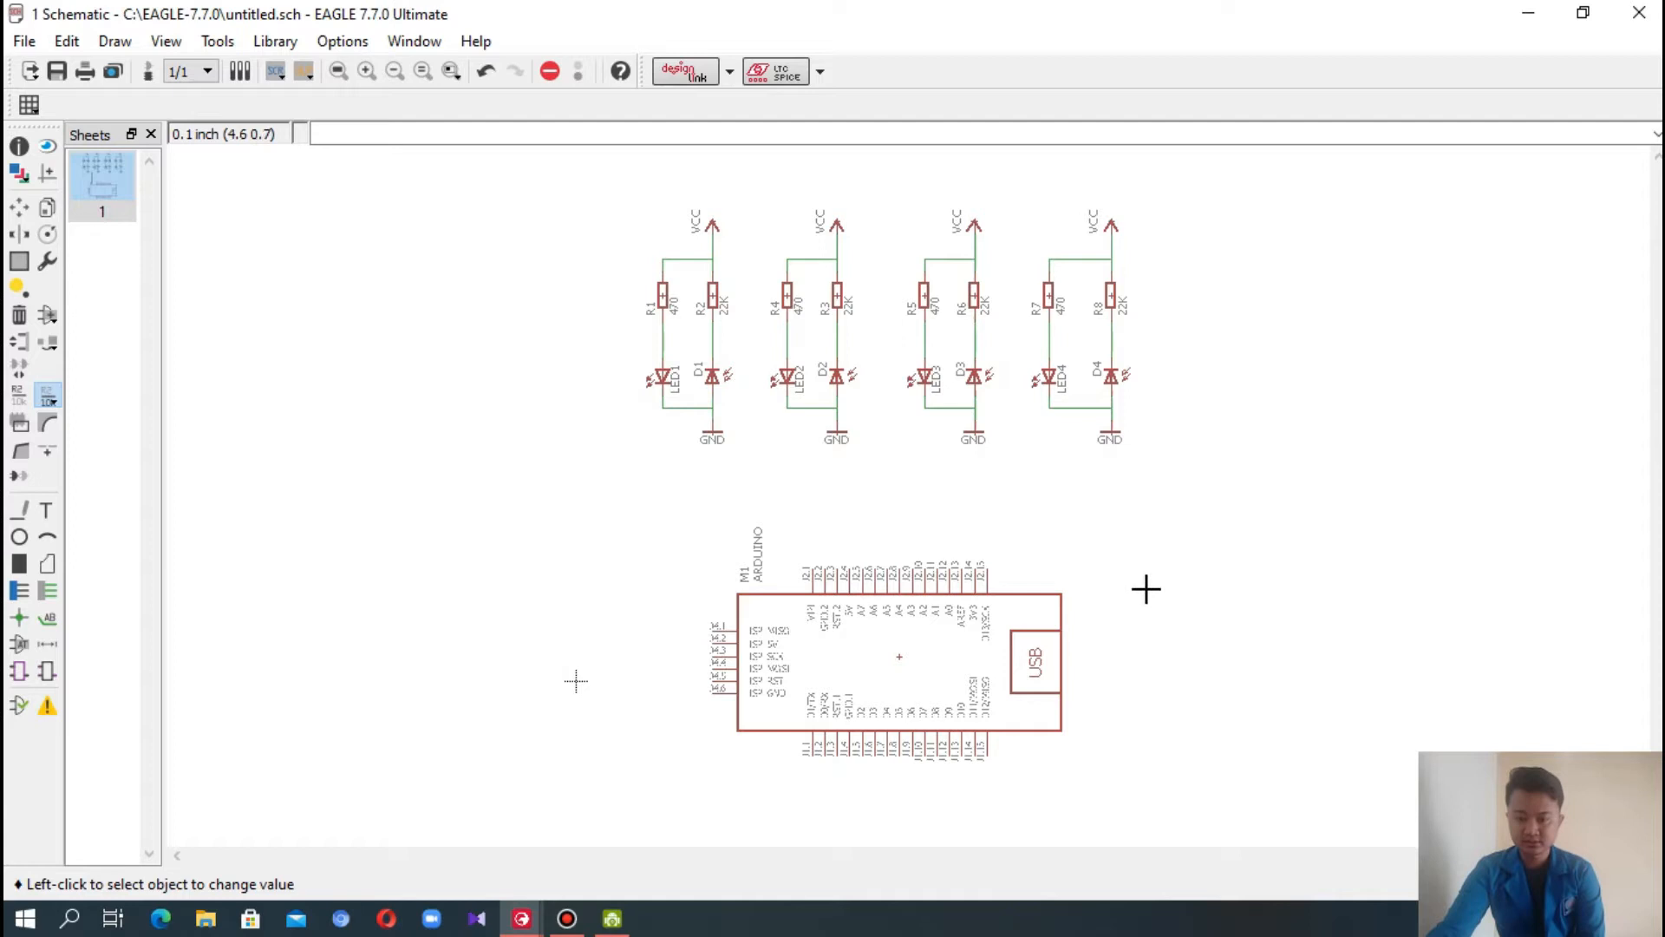
# - Move the Arduino module straight up by about 0.3 inch, closer to the sensor pairs
pyautogui.click(19, 207)
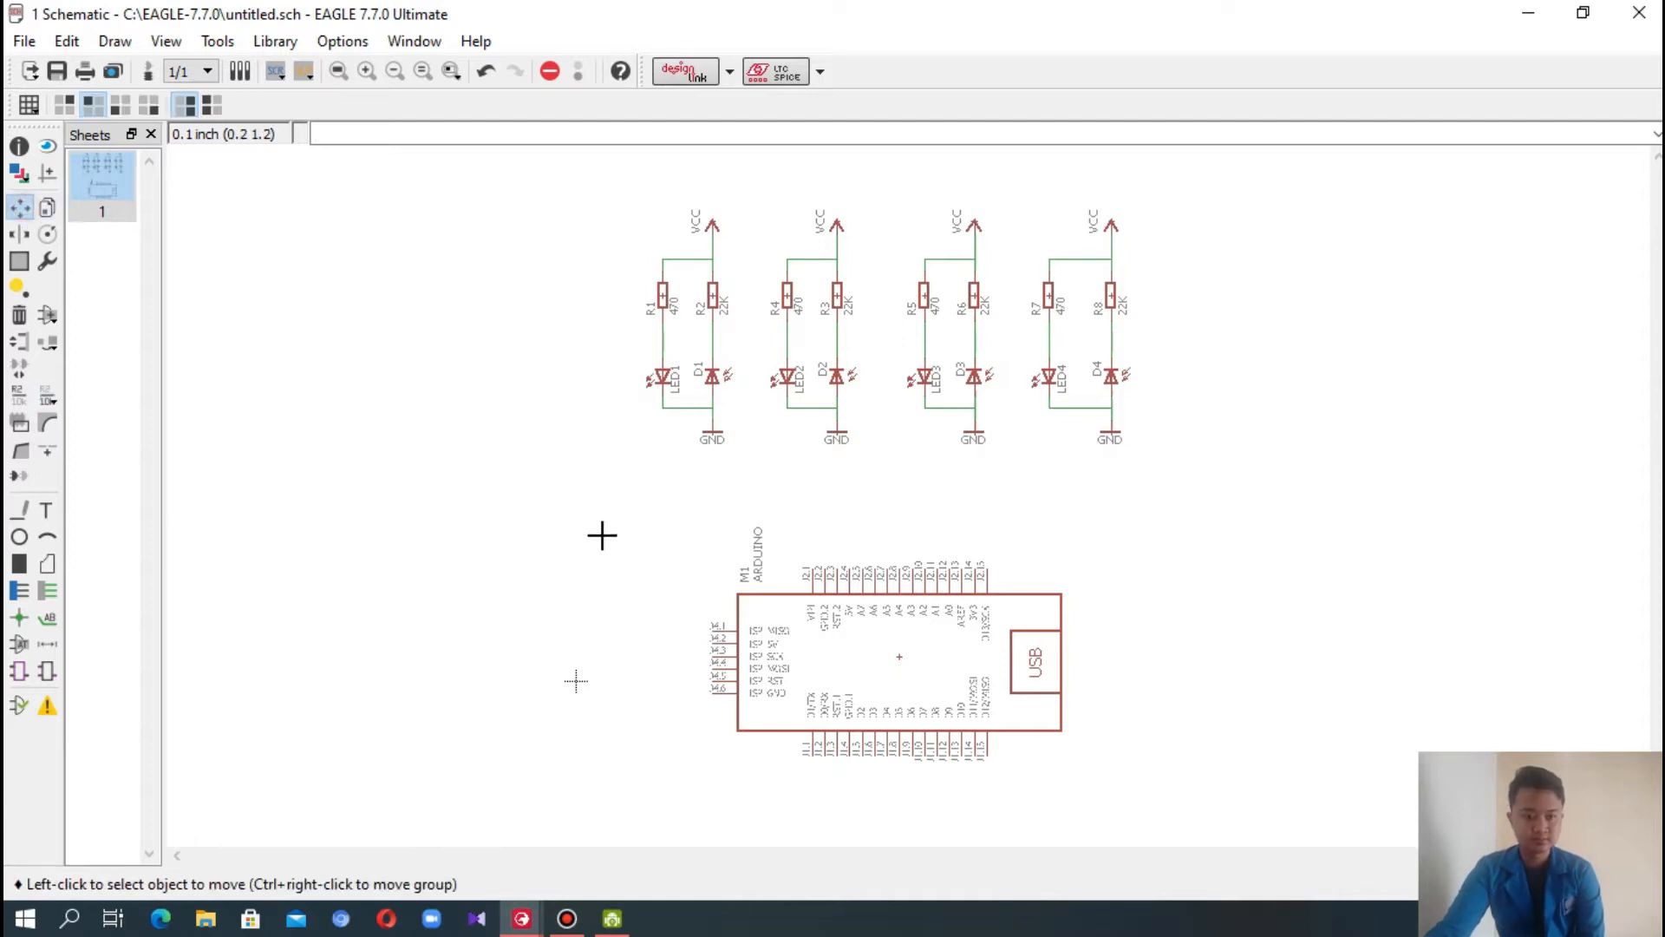
pyautogui.click(893, 667)
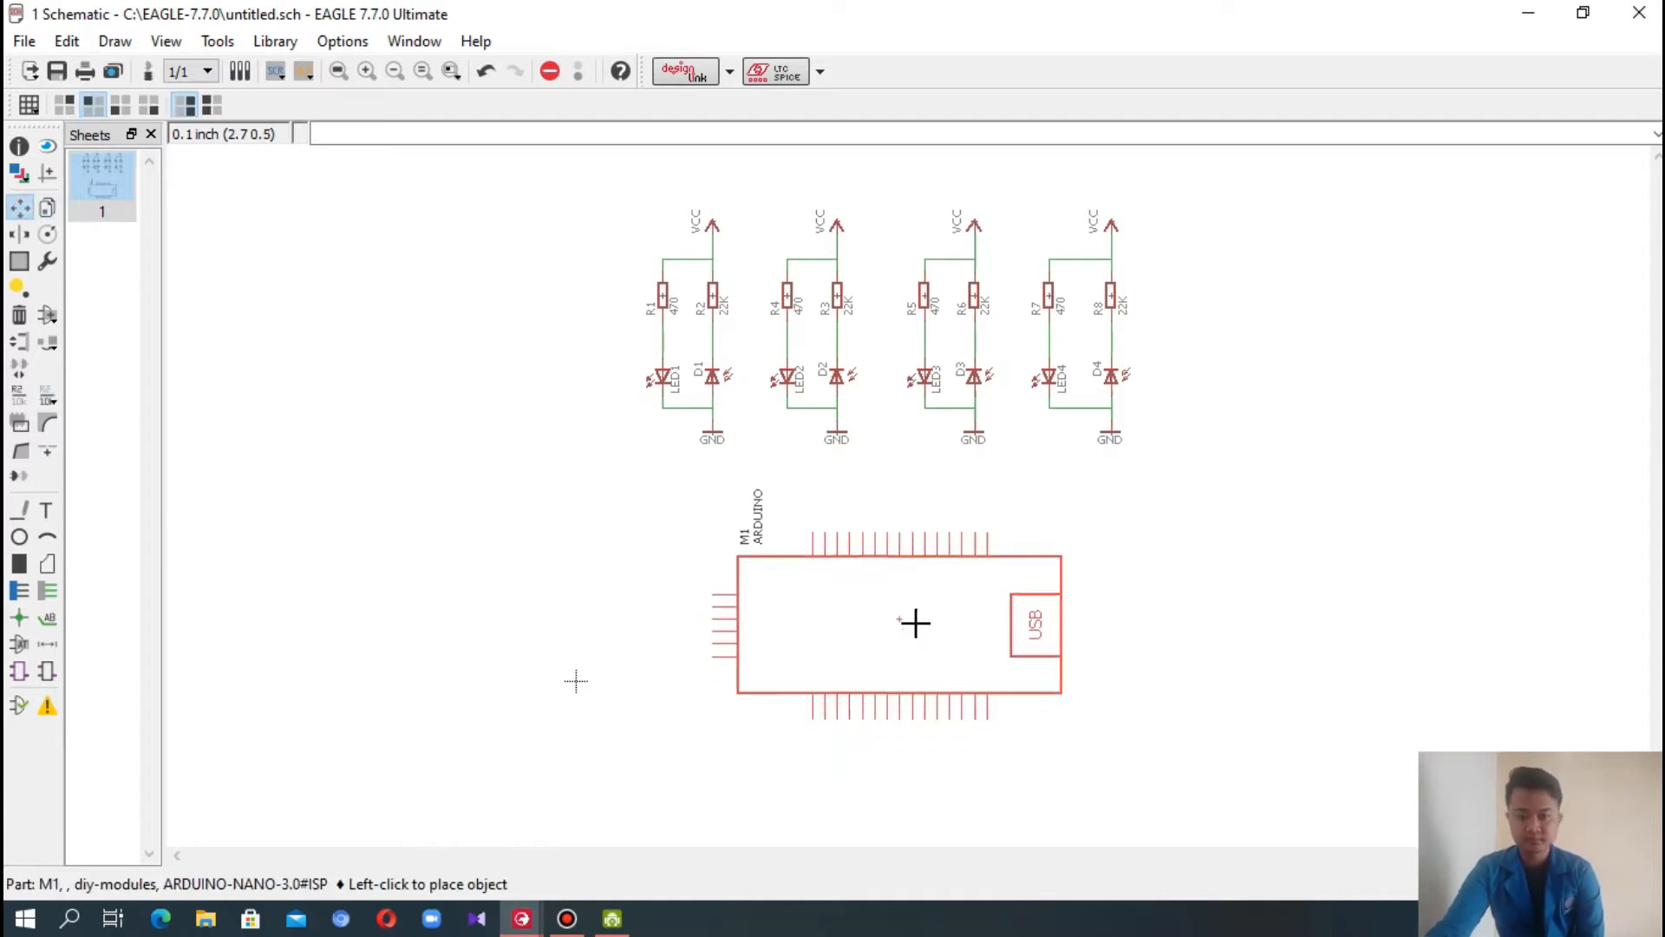
pyautogui.click(915, 622)
pyautogui.click(915, 622)
pyautogui.click(915, 622)
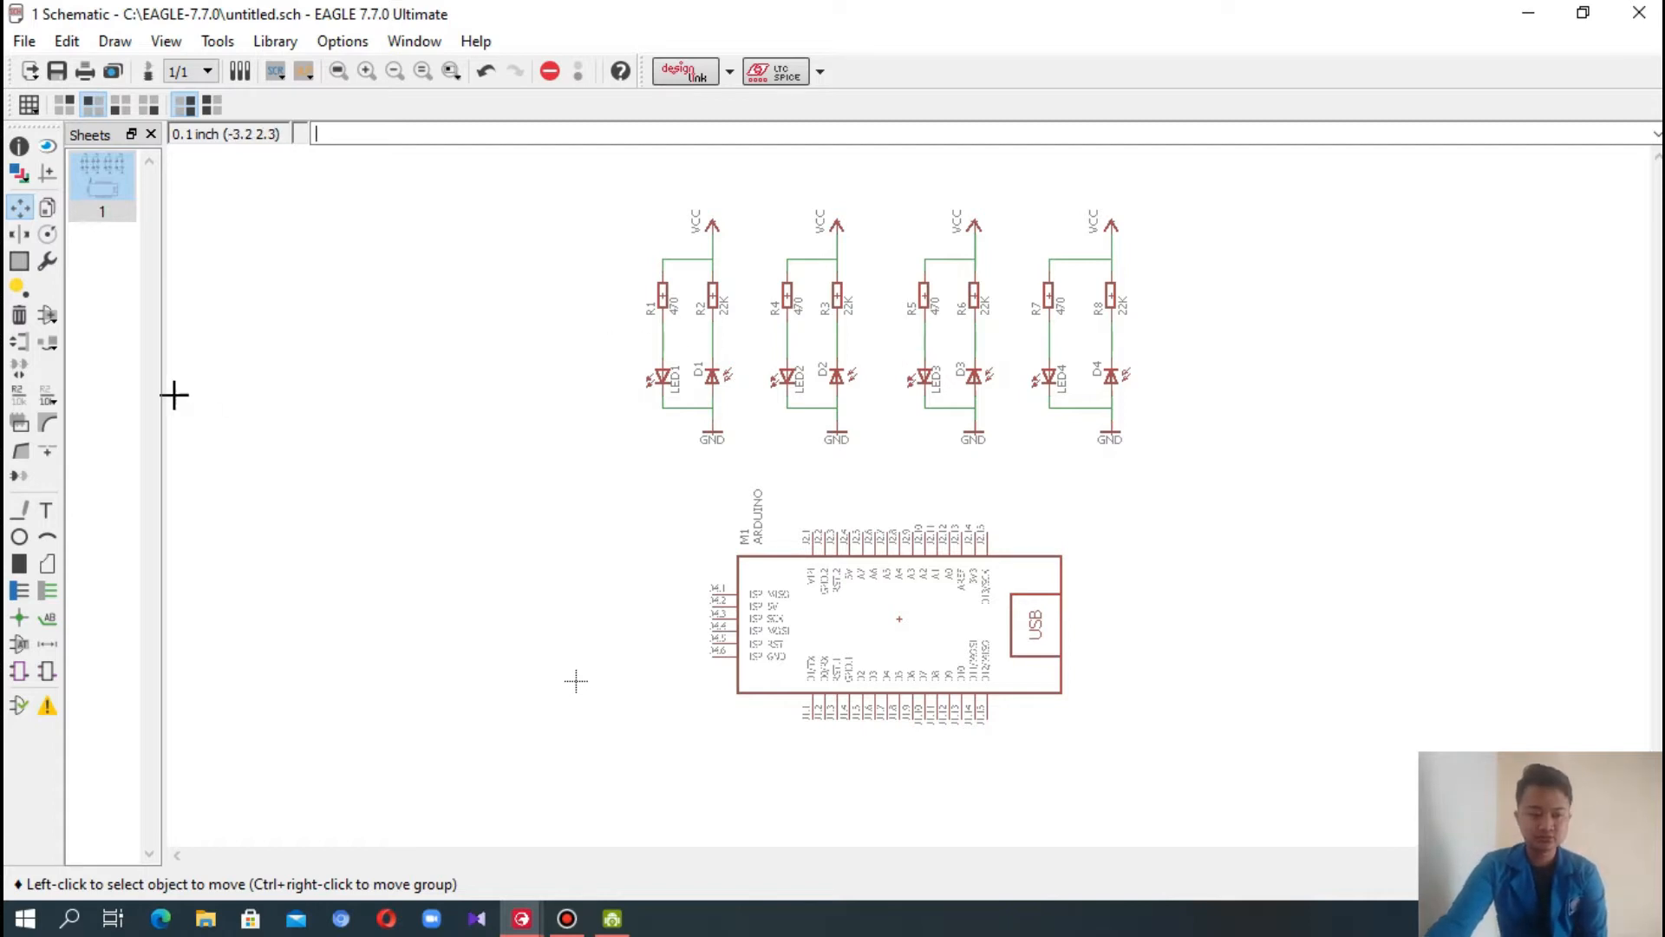
# - Clear the component search filter to list all libraries
pyautogui.click(47, 314)
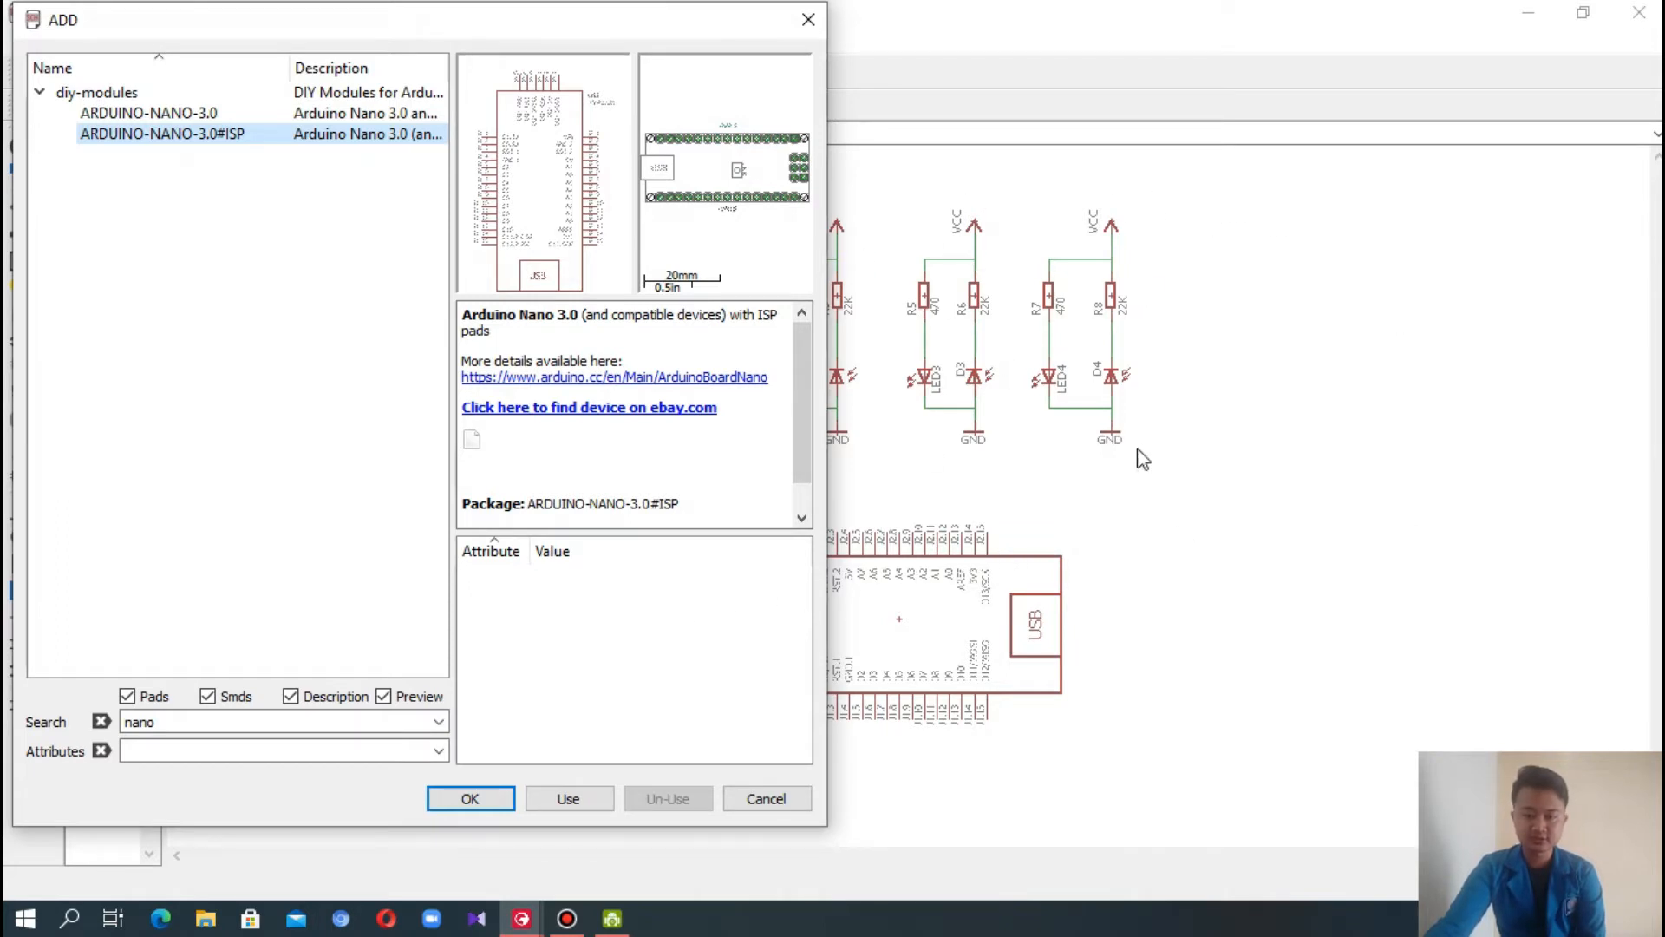
pyautogui.click(308, 715)
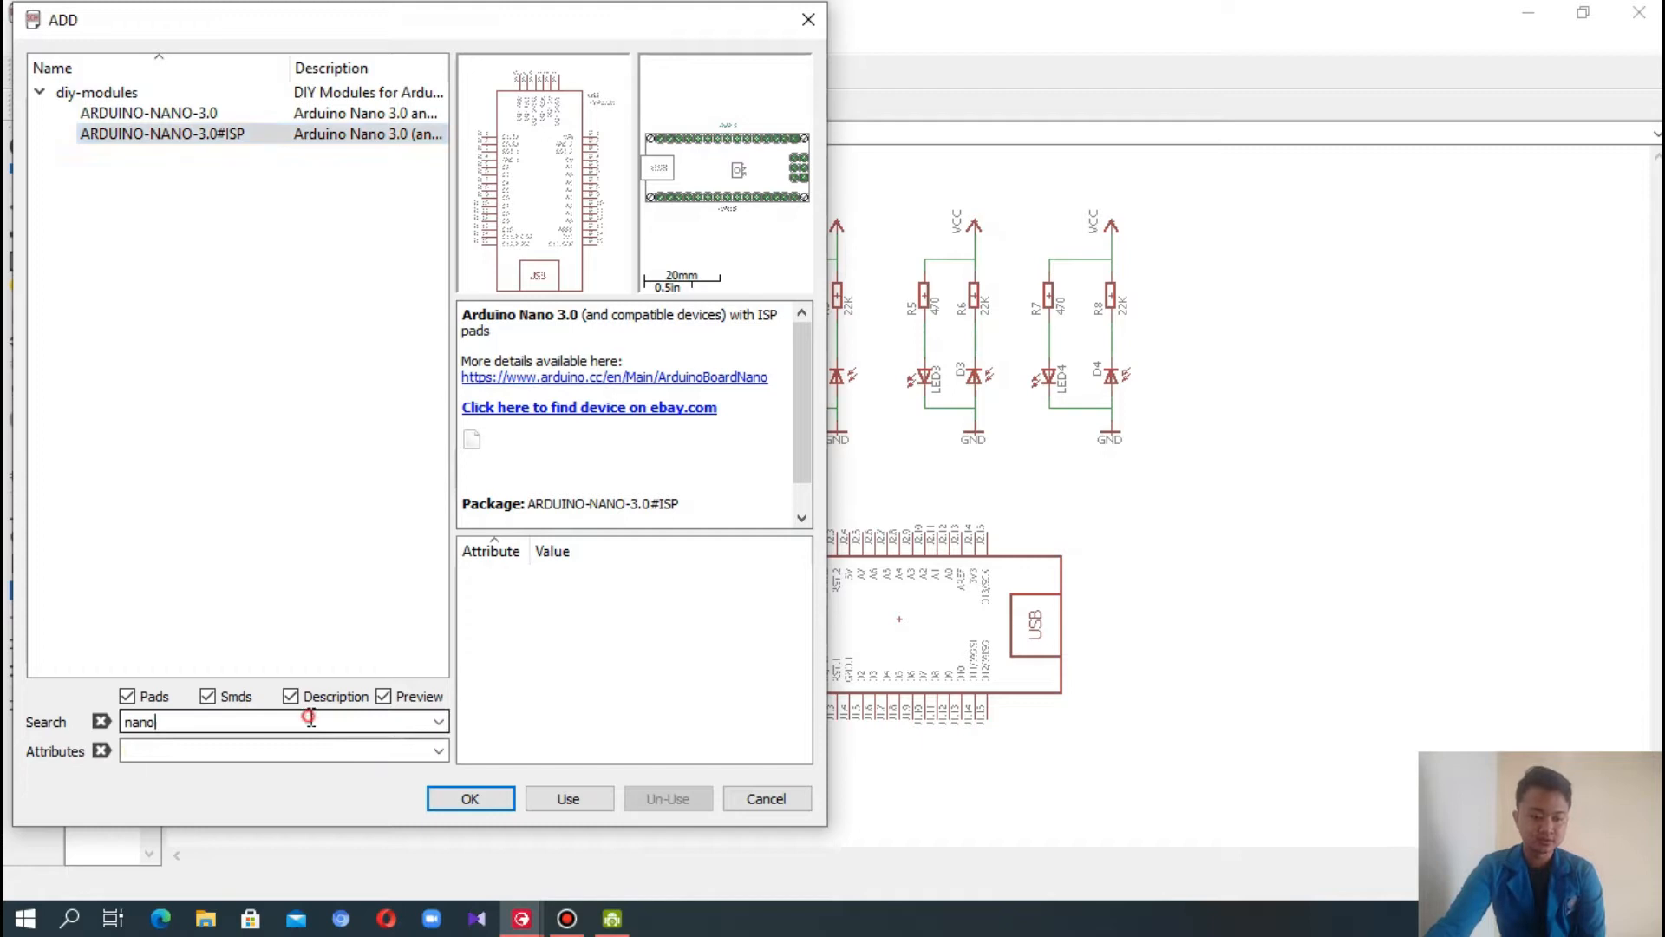
pyautogui.press('BackSpace')
pyautogui.press('BackSpace')
pyautogui.press('BackSpace')
pyautogui.press('BackSpace')
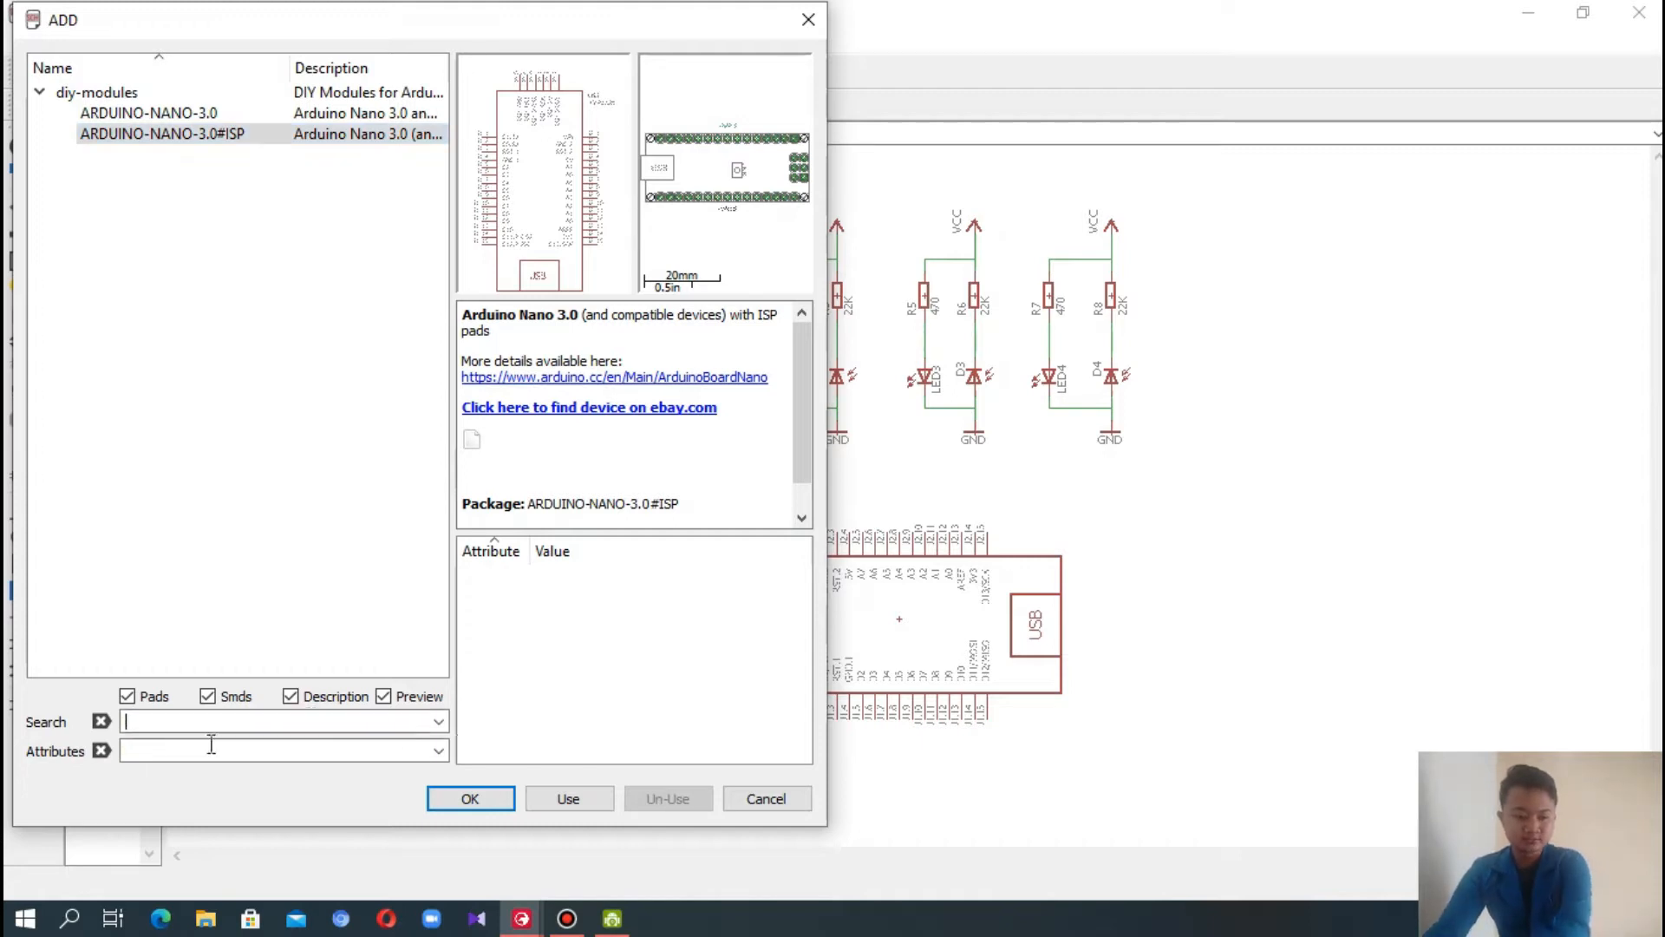
pyautogui.click(456, 799)
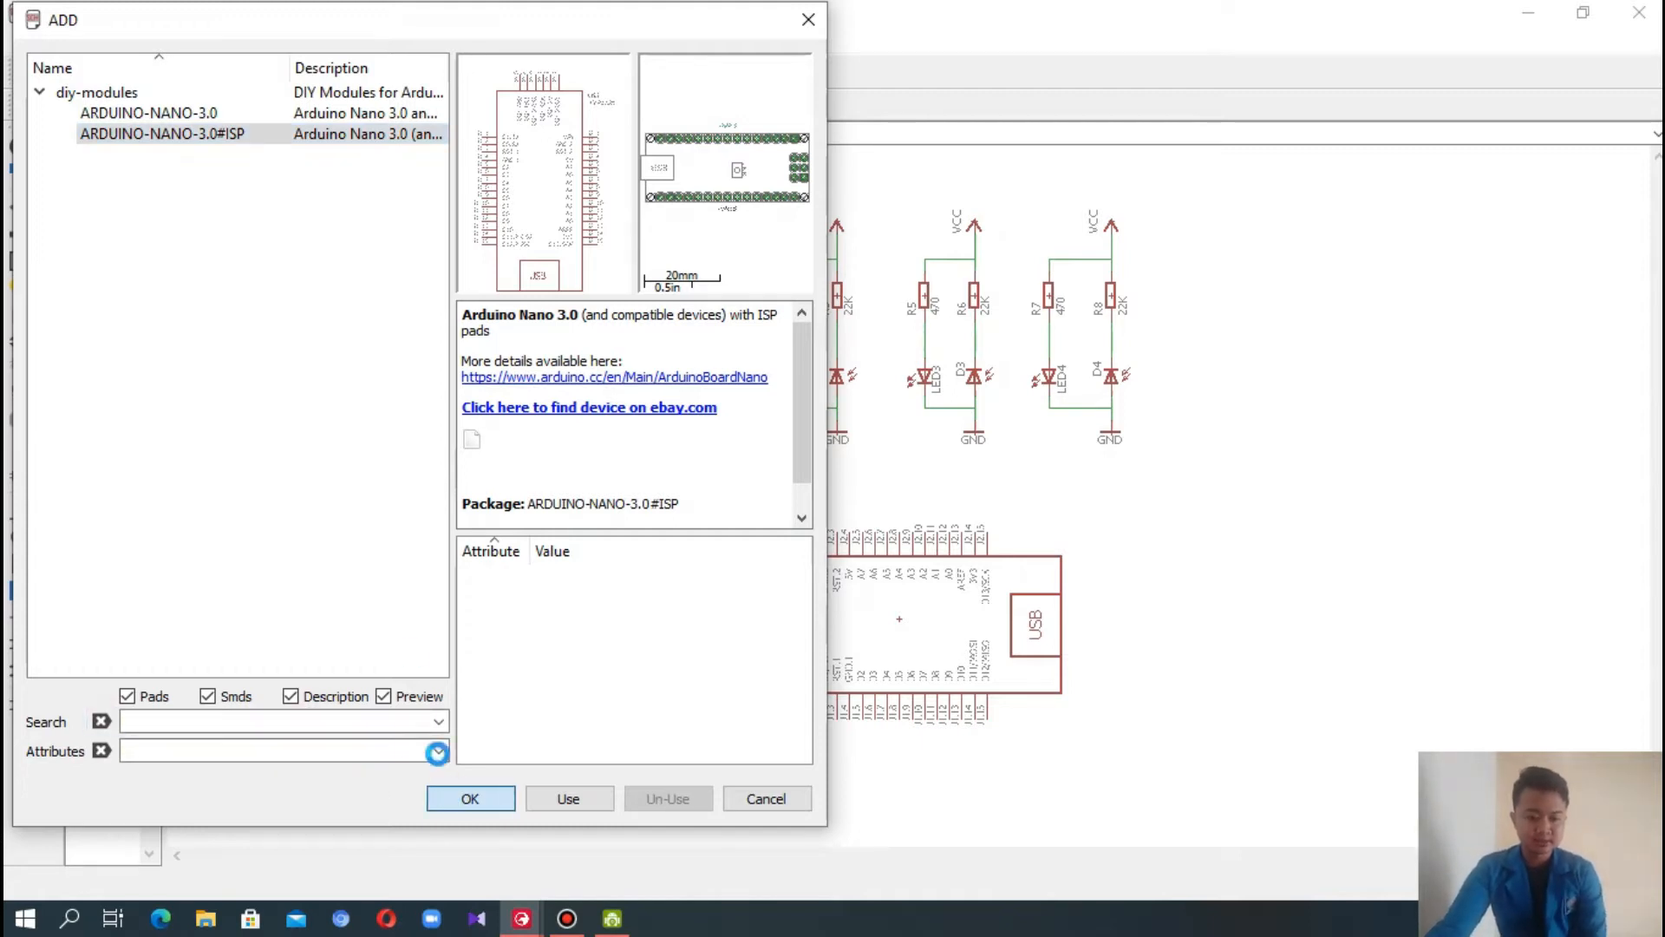
# - Place a 7805T positive voltage regulator from the linear library's 78* group to the upper left of the Arduino module
pyautogui.moveTo(440, 112); pyautogui.dragTo(436, 409)
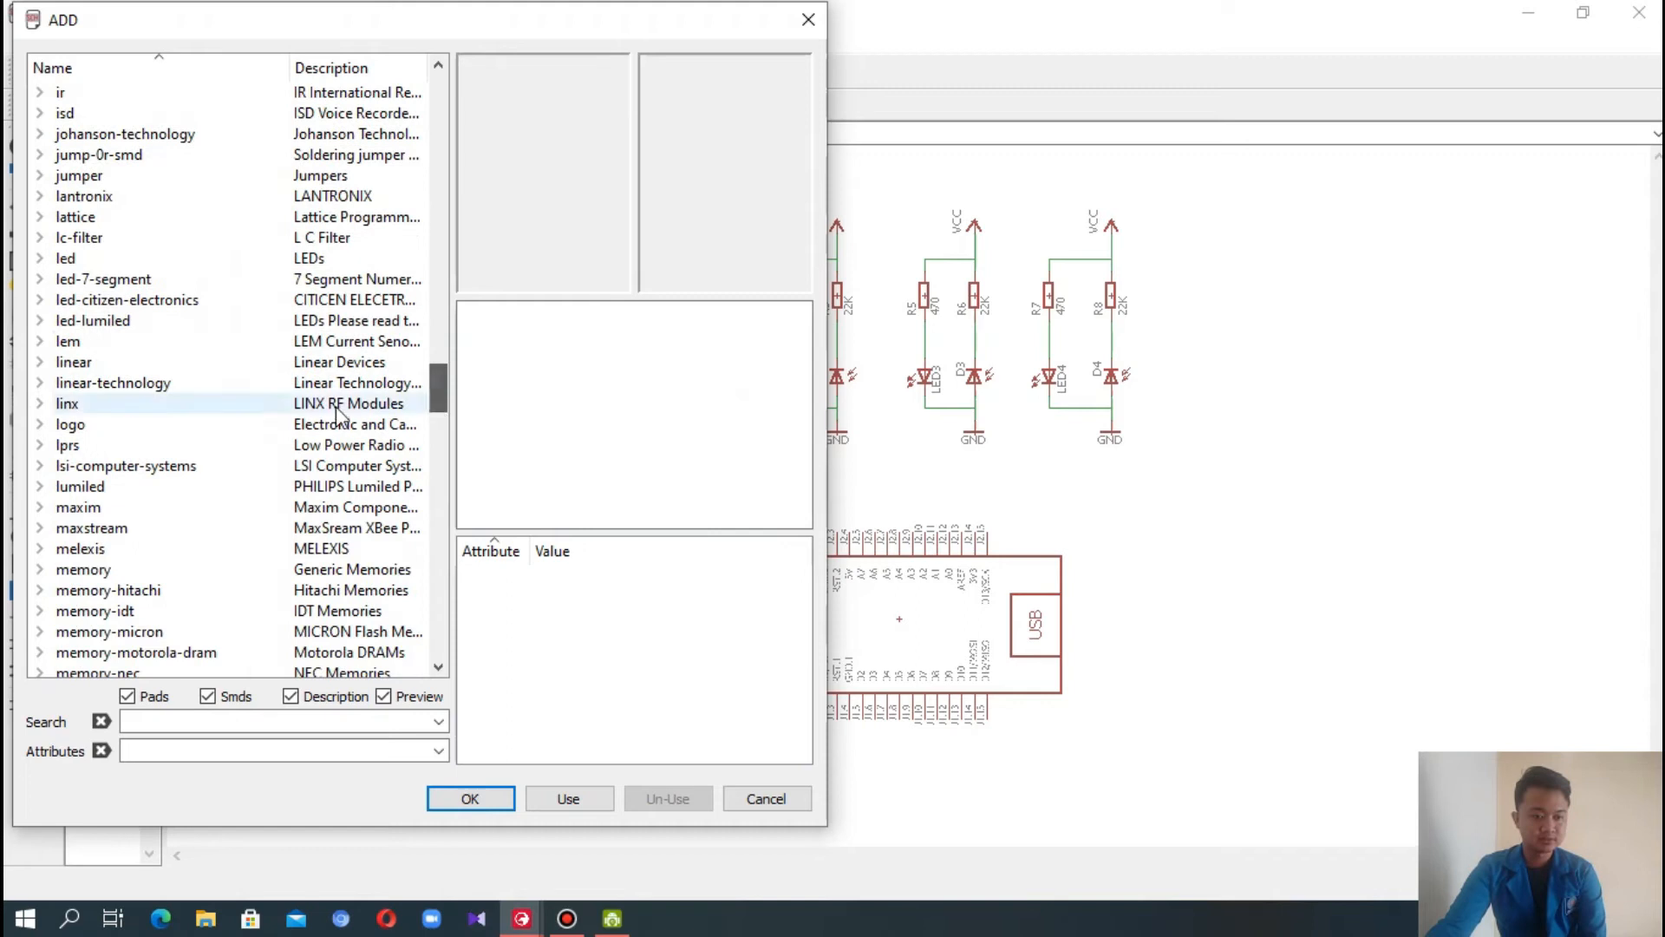
pyautogui.click(35, 365)
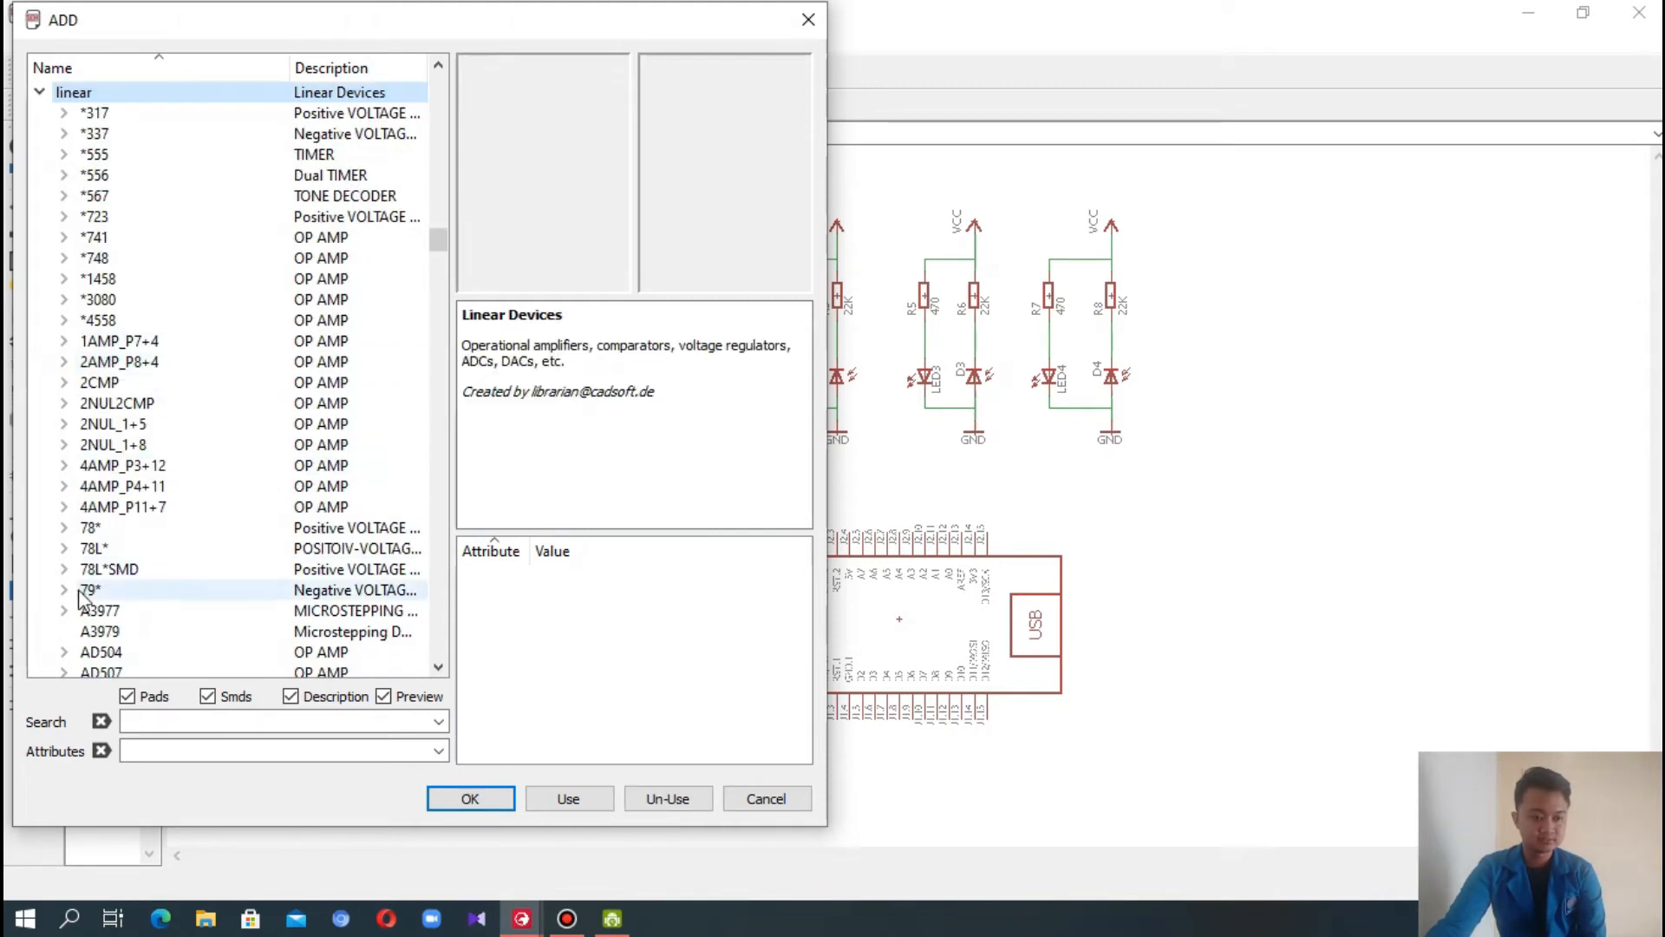
pyautogui.click(65, 529)
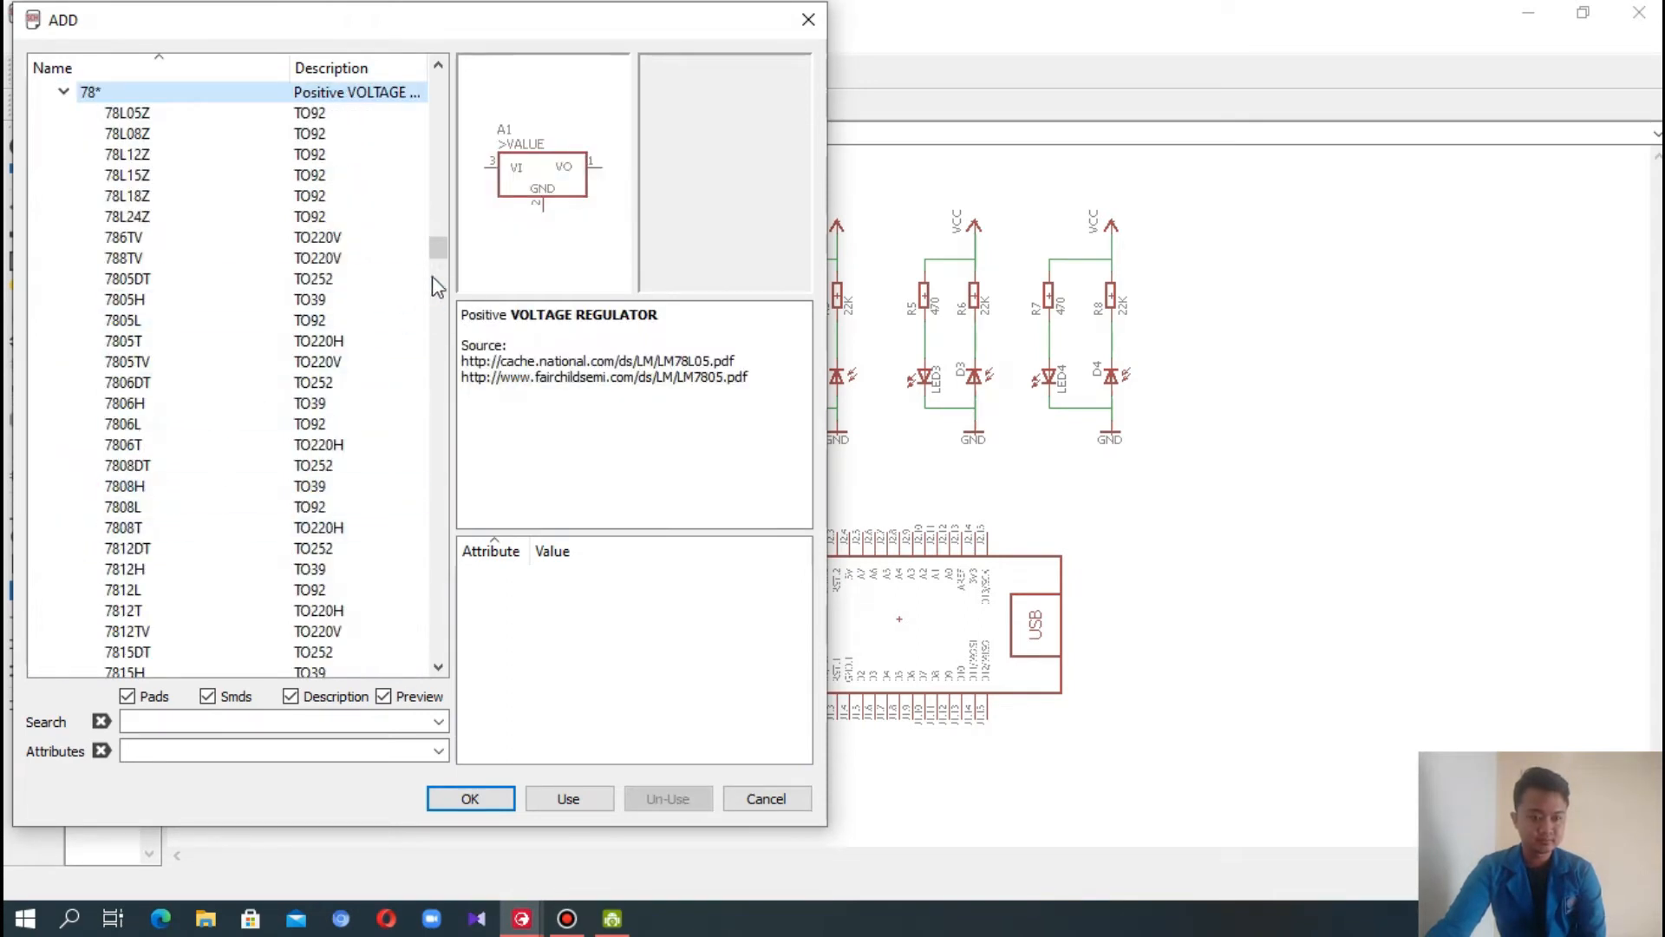
pyautogui.click(209, 349)
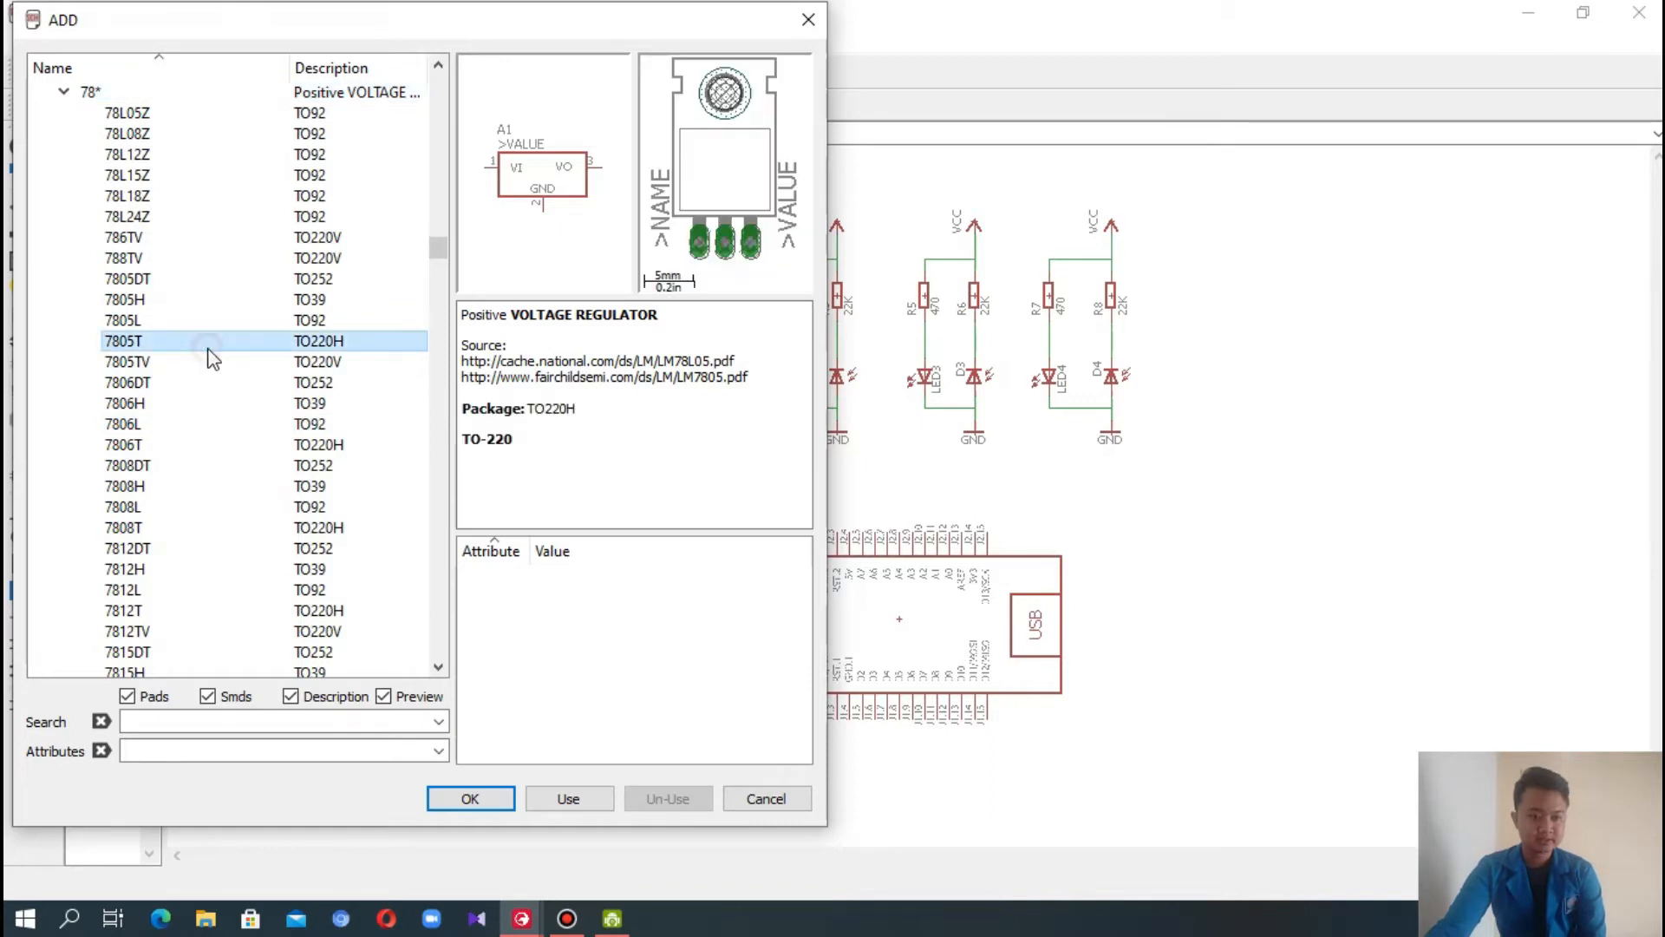
pyautogui.click(469, 796)
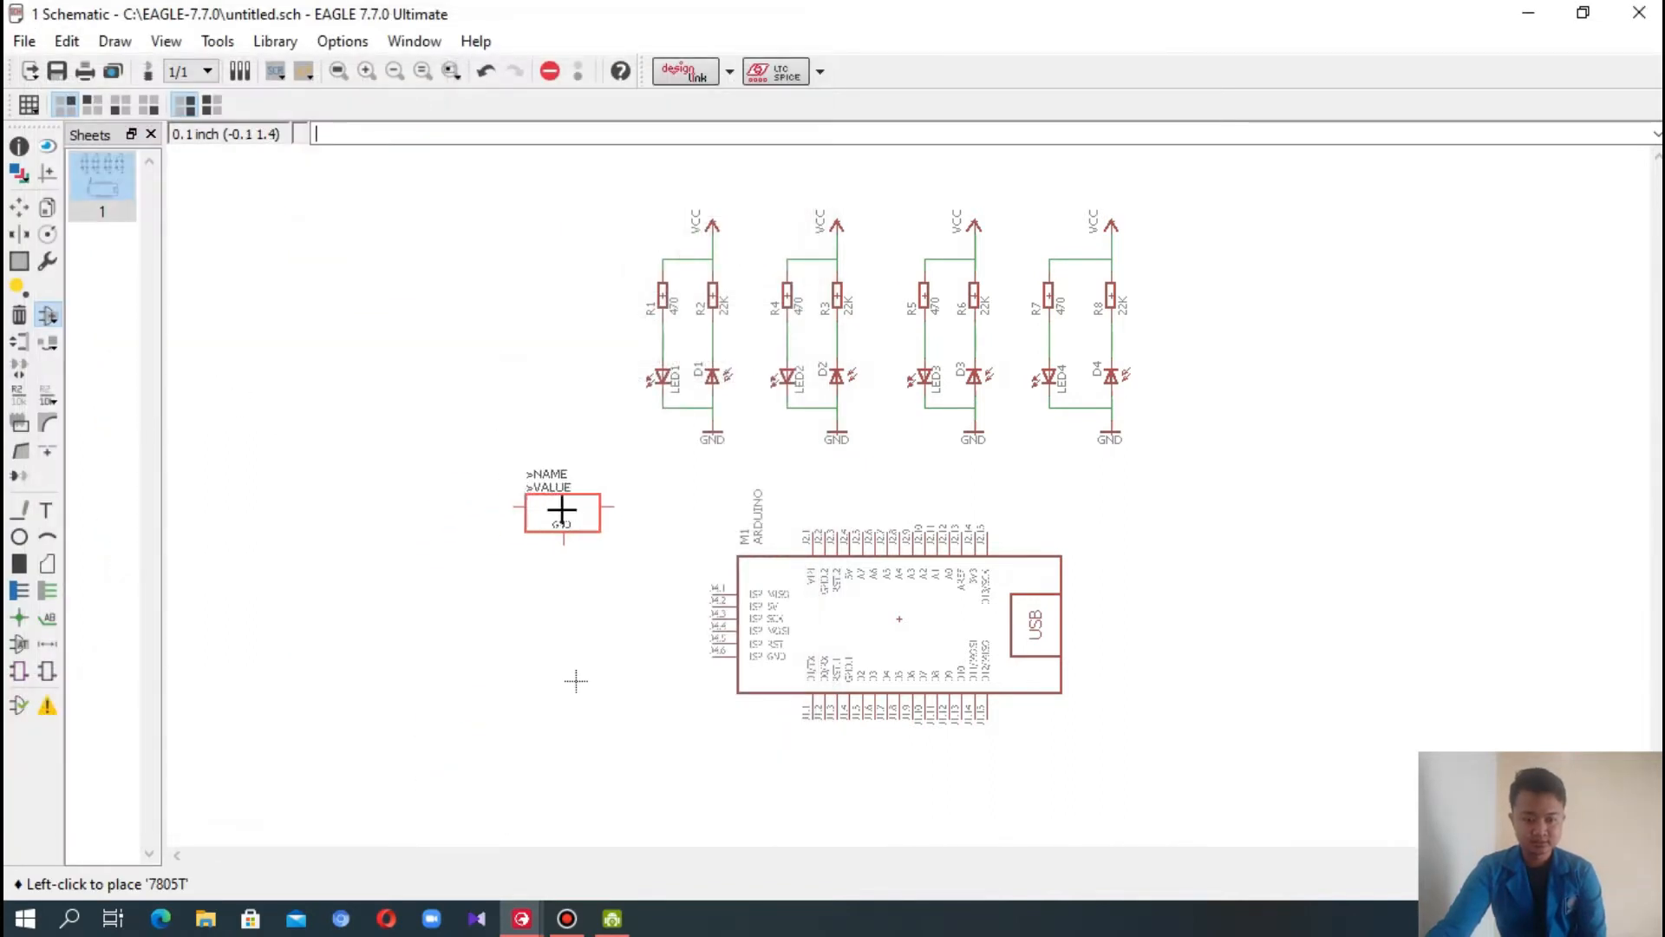
pyautogui.click(588, 509)
# - Search the component library for ds01 and place the DS01 switch horizontally, left of the 7805T regulator and level with it
pyautogui.click(46, 318)
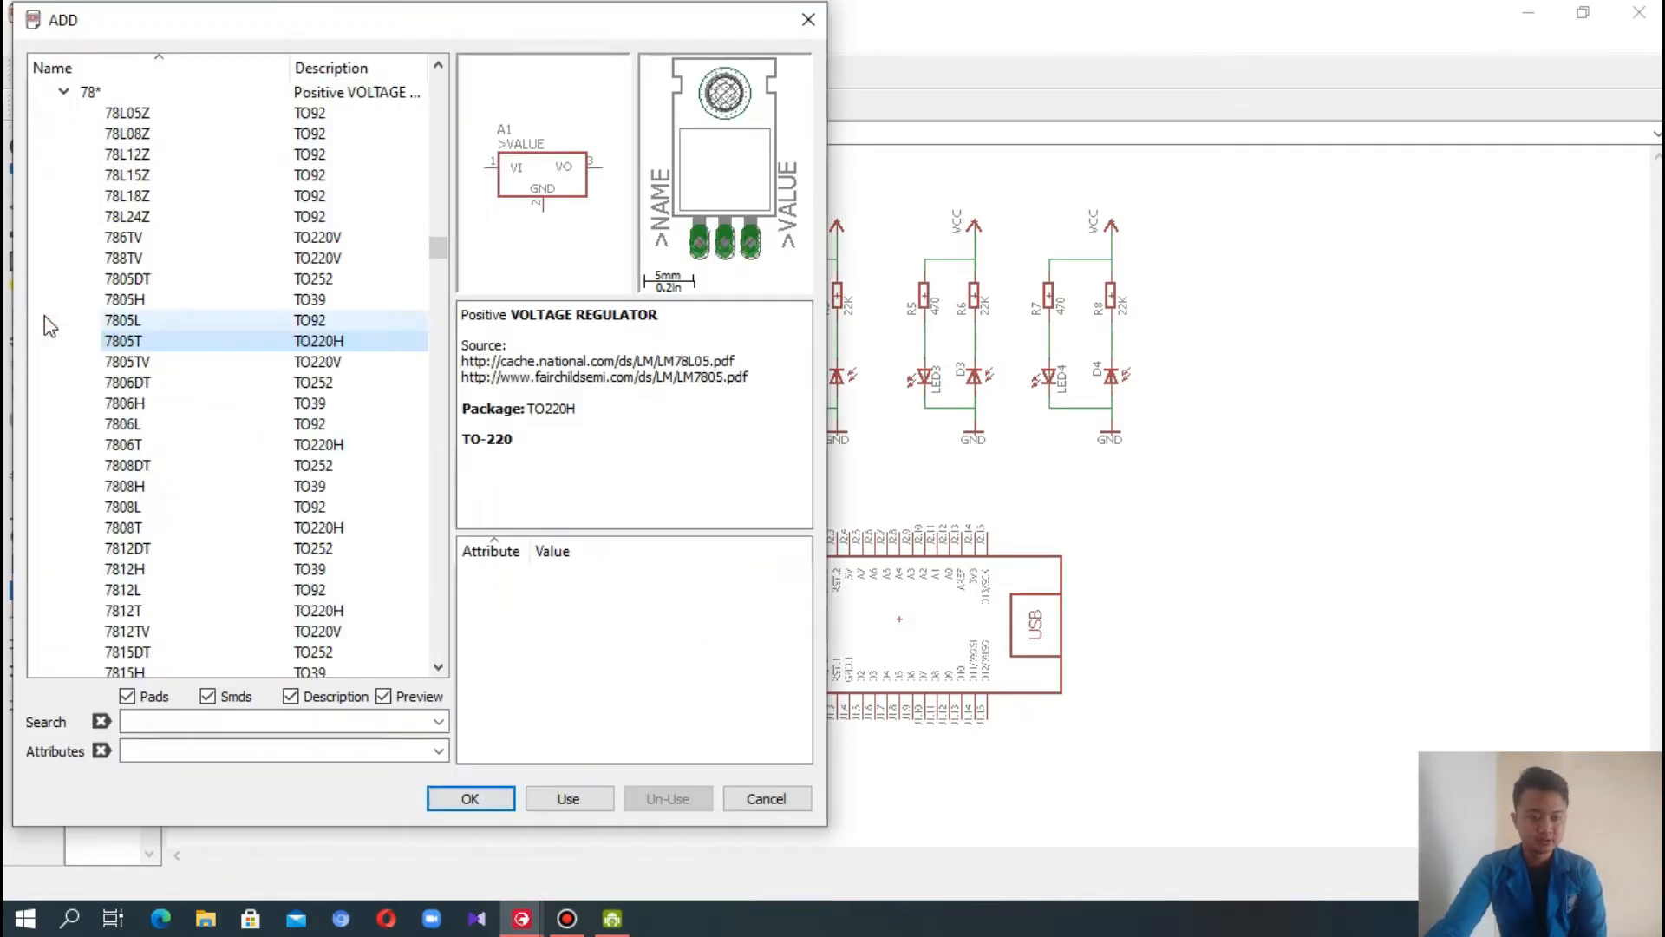
pyautogui.click(237, 720)
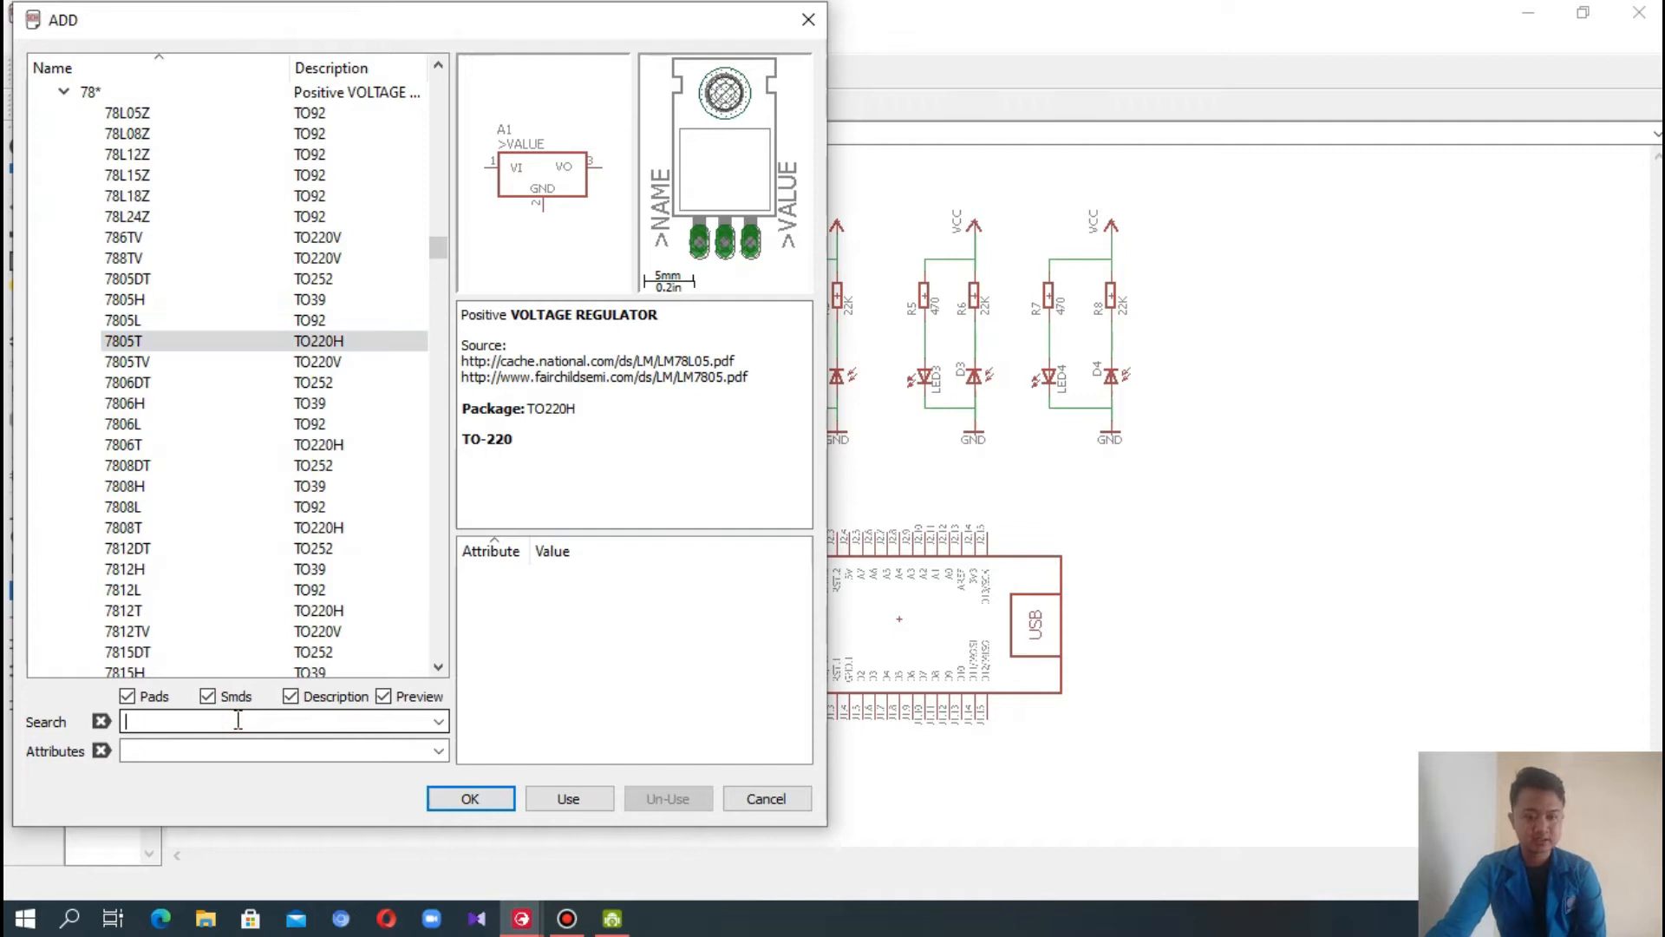
pyautogui.write('ds01')
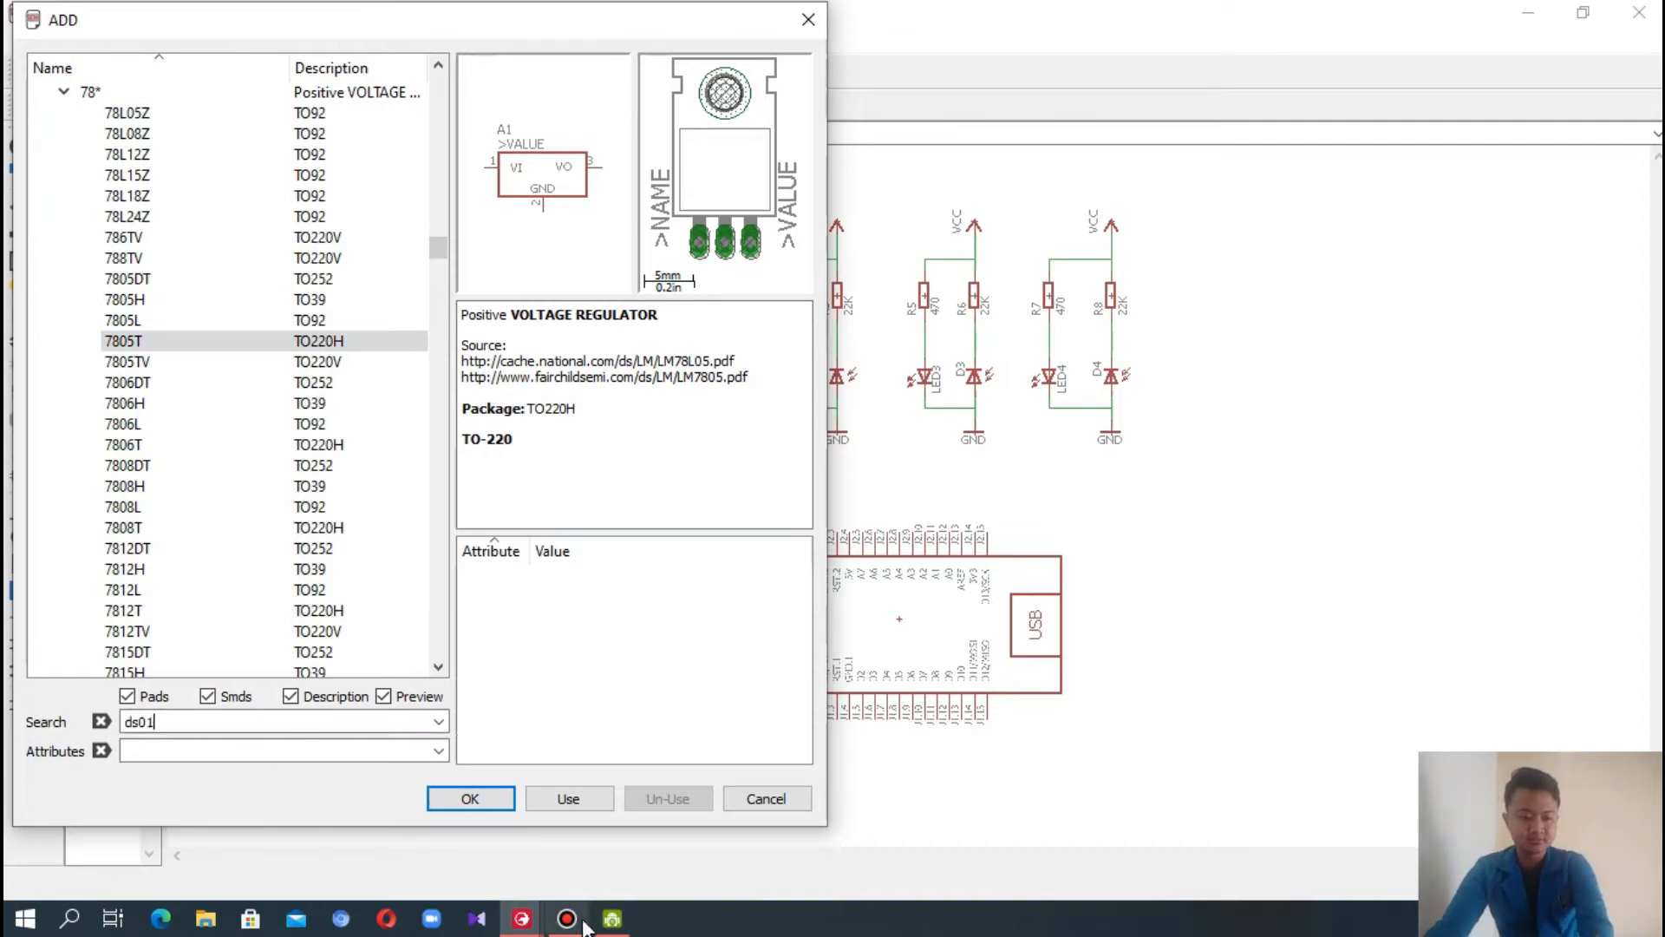
pyautogui.click(477, 799)
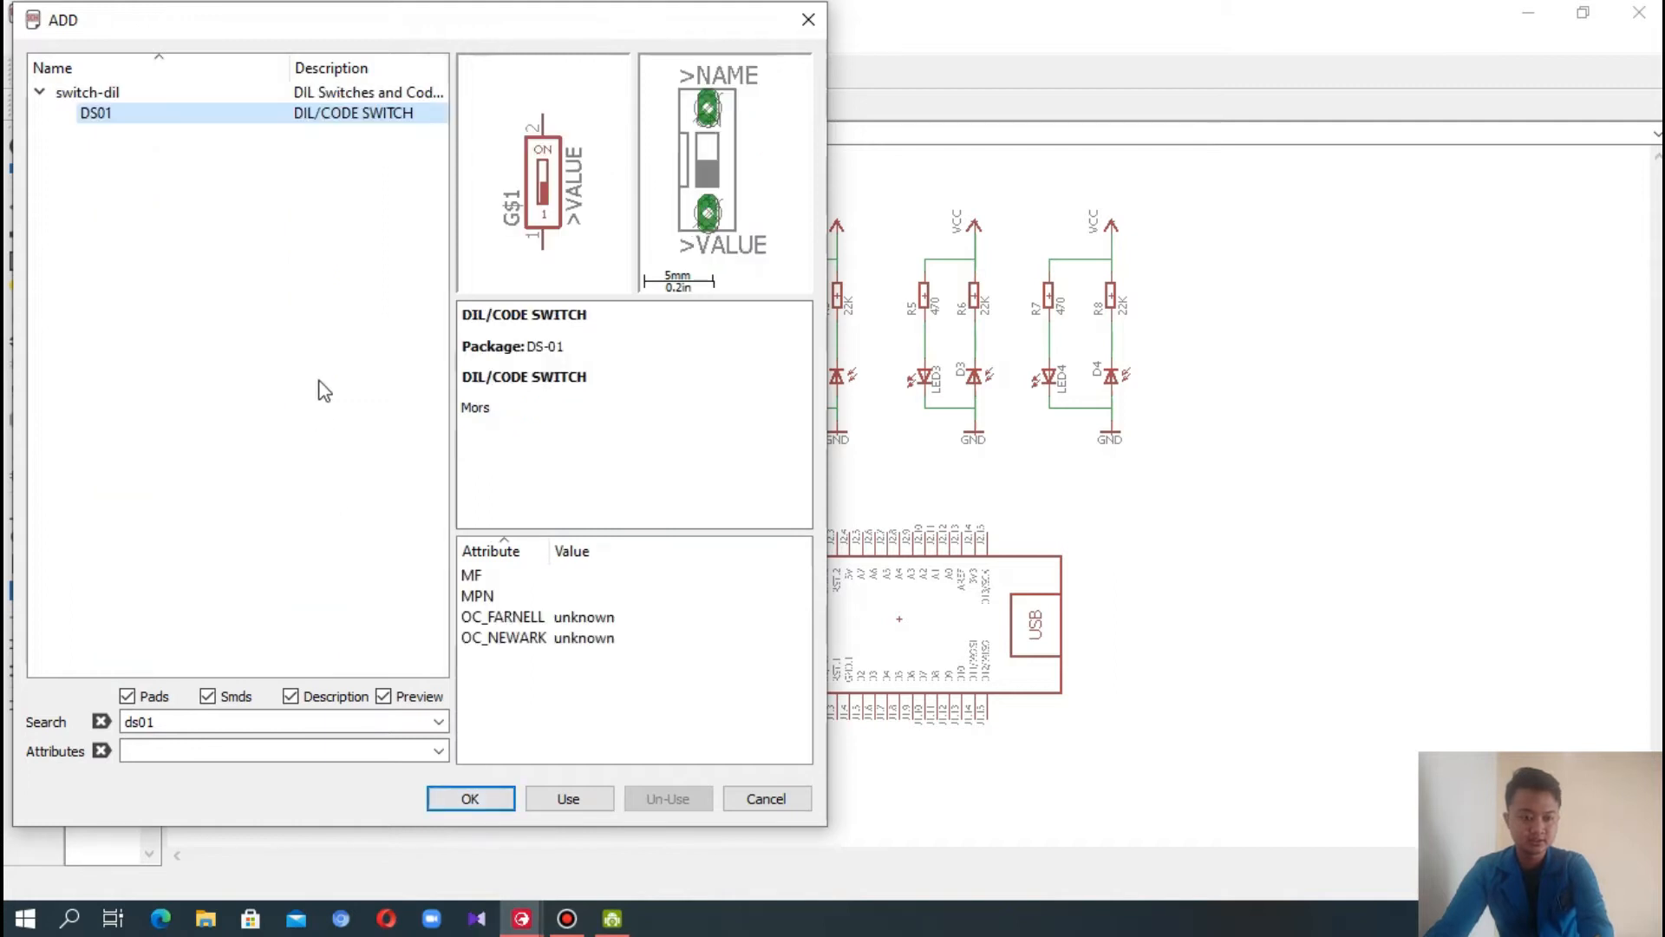
pyautogui.click(486, 793)
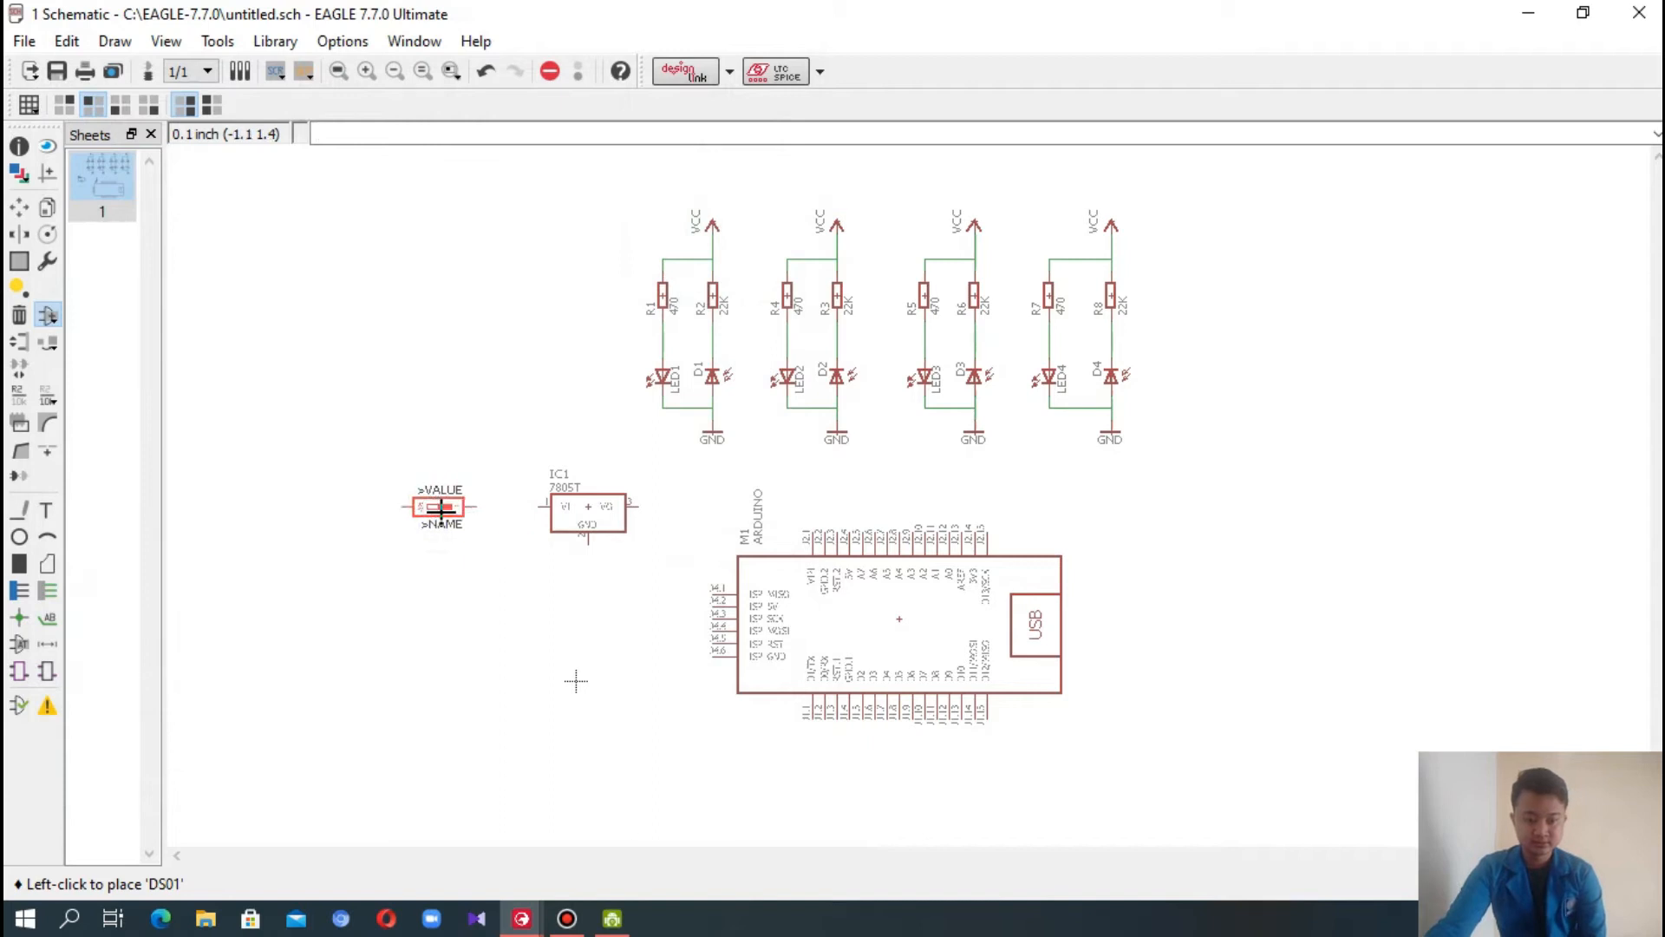
pyautogui.click(441, 509)
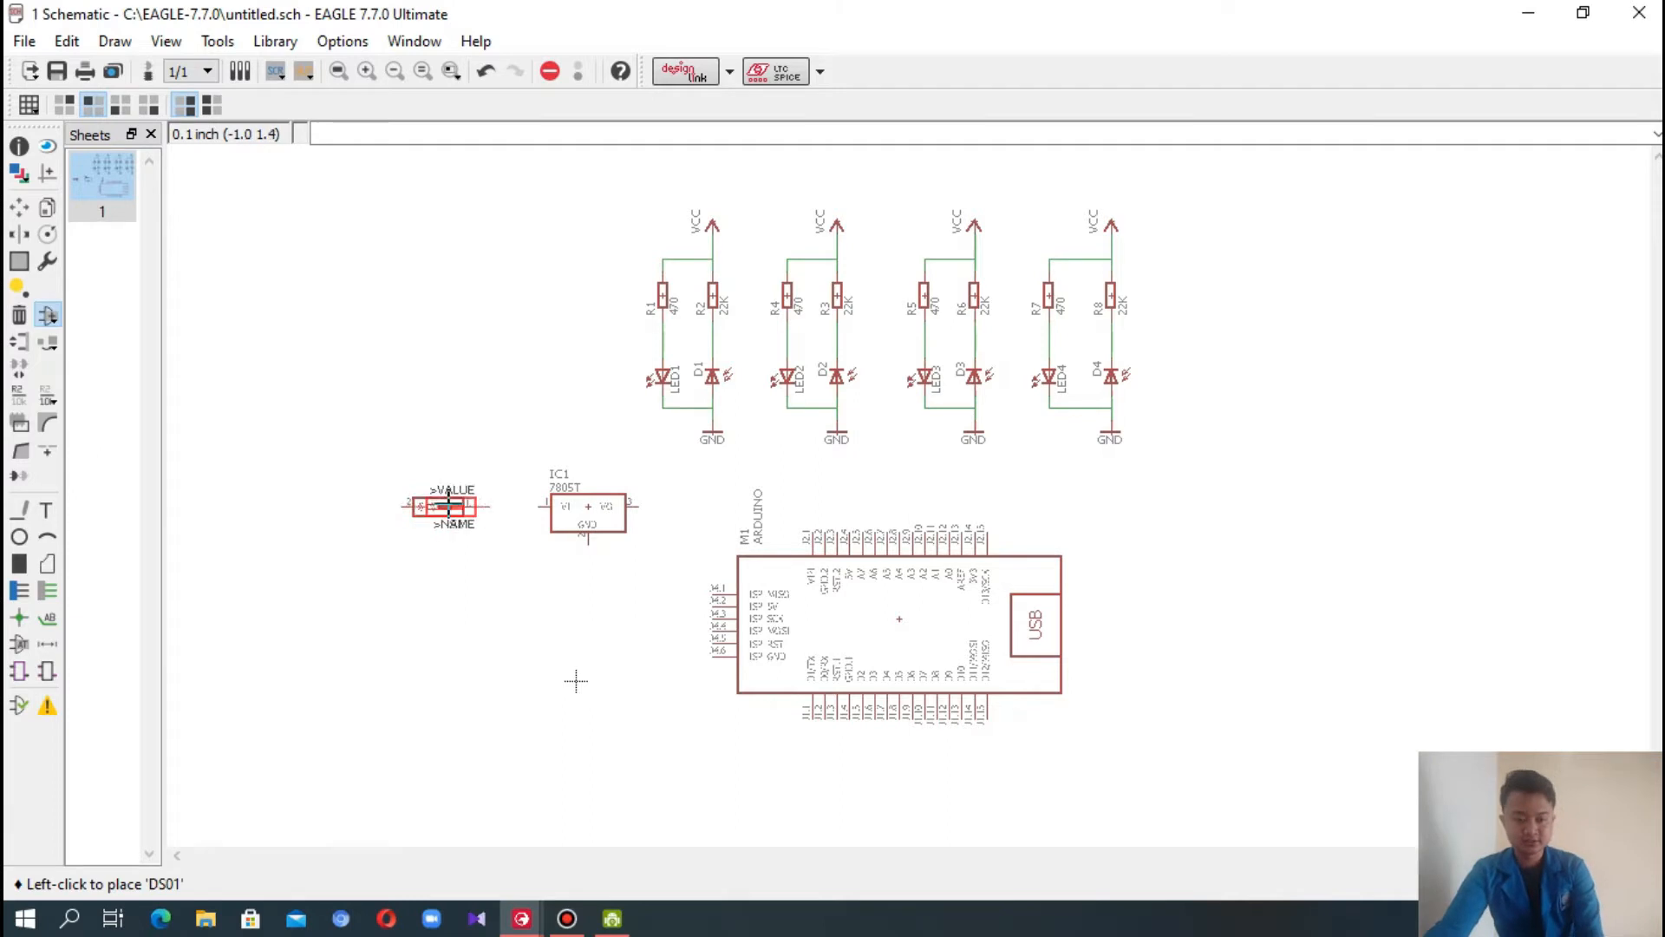
pyautogui.press('Escape')
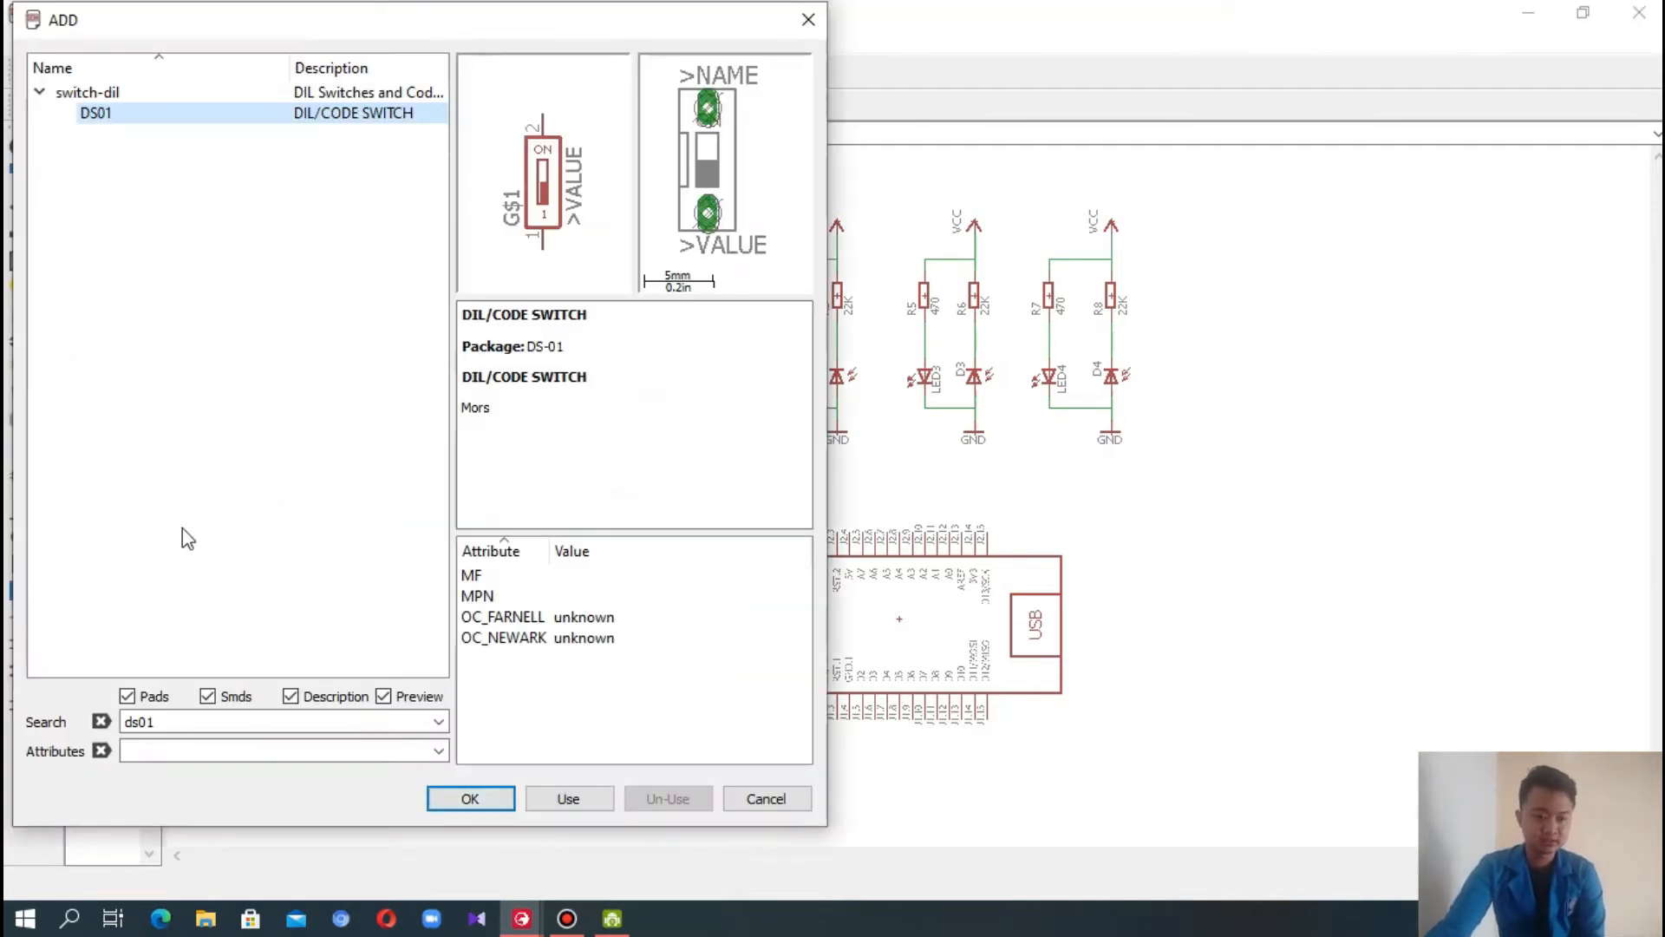
# - Search the component library for header
pyautogui.moveTo(257, 720); pyautogui.dragTo(134, 720)
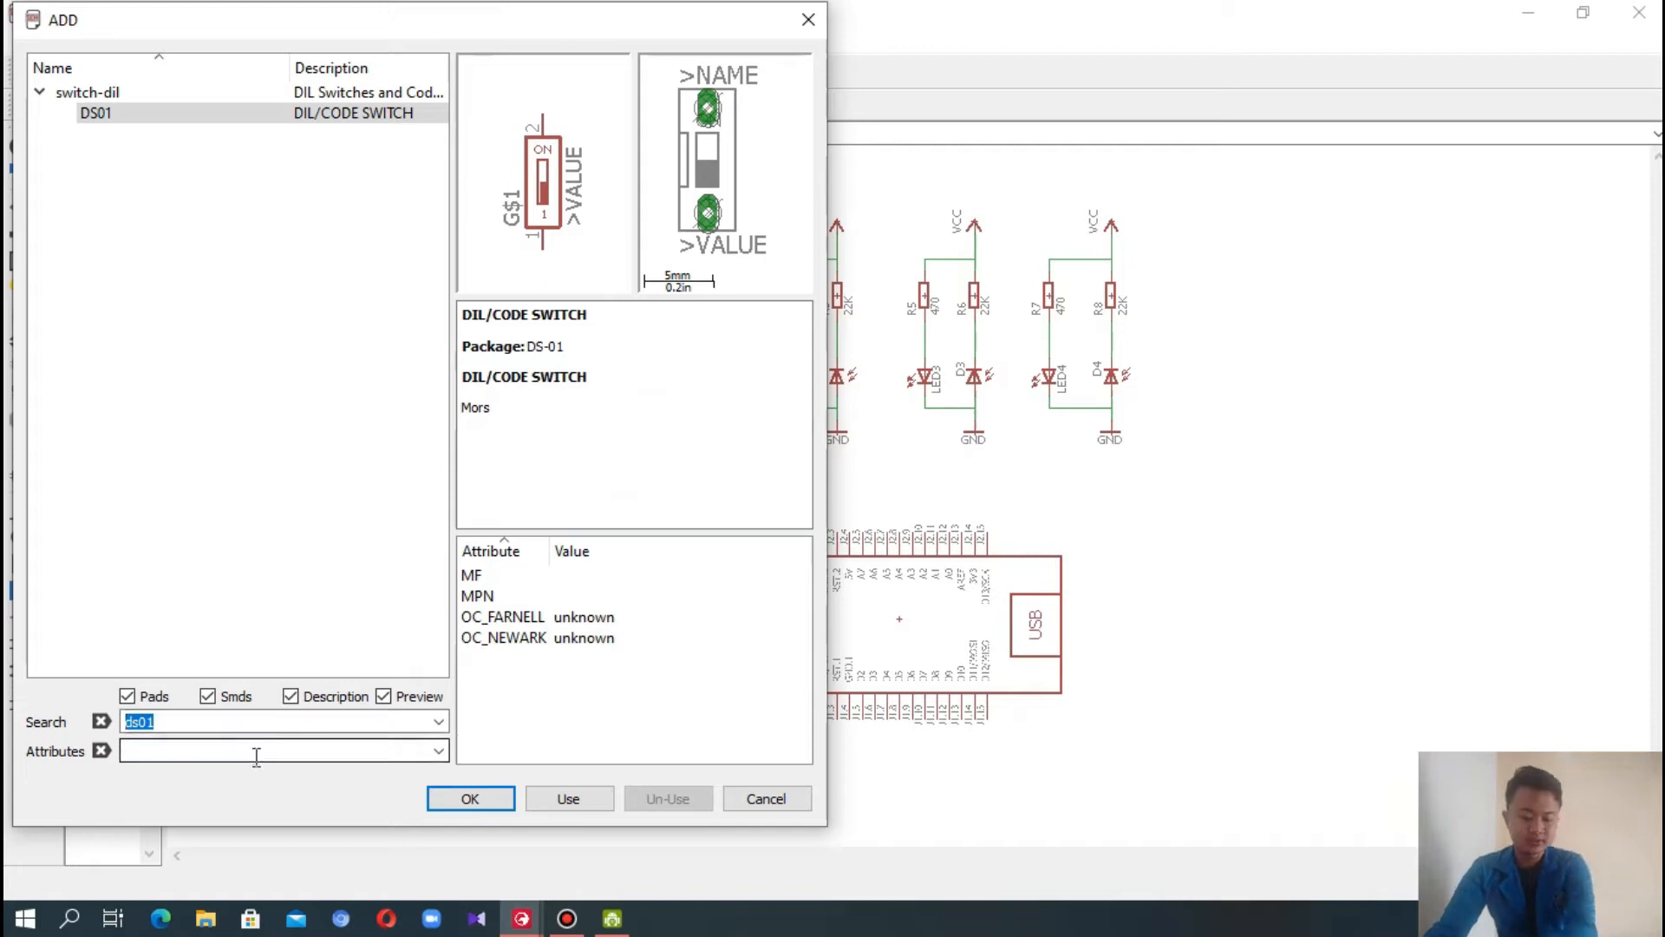
pyautogui.write('header')
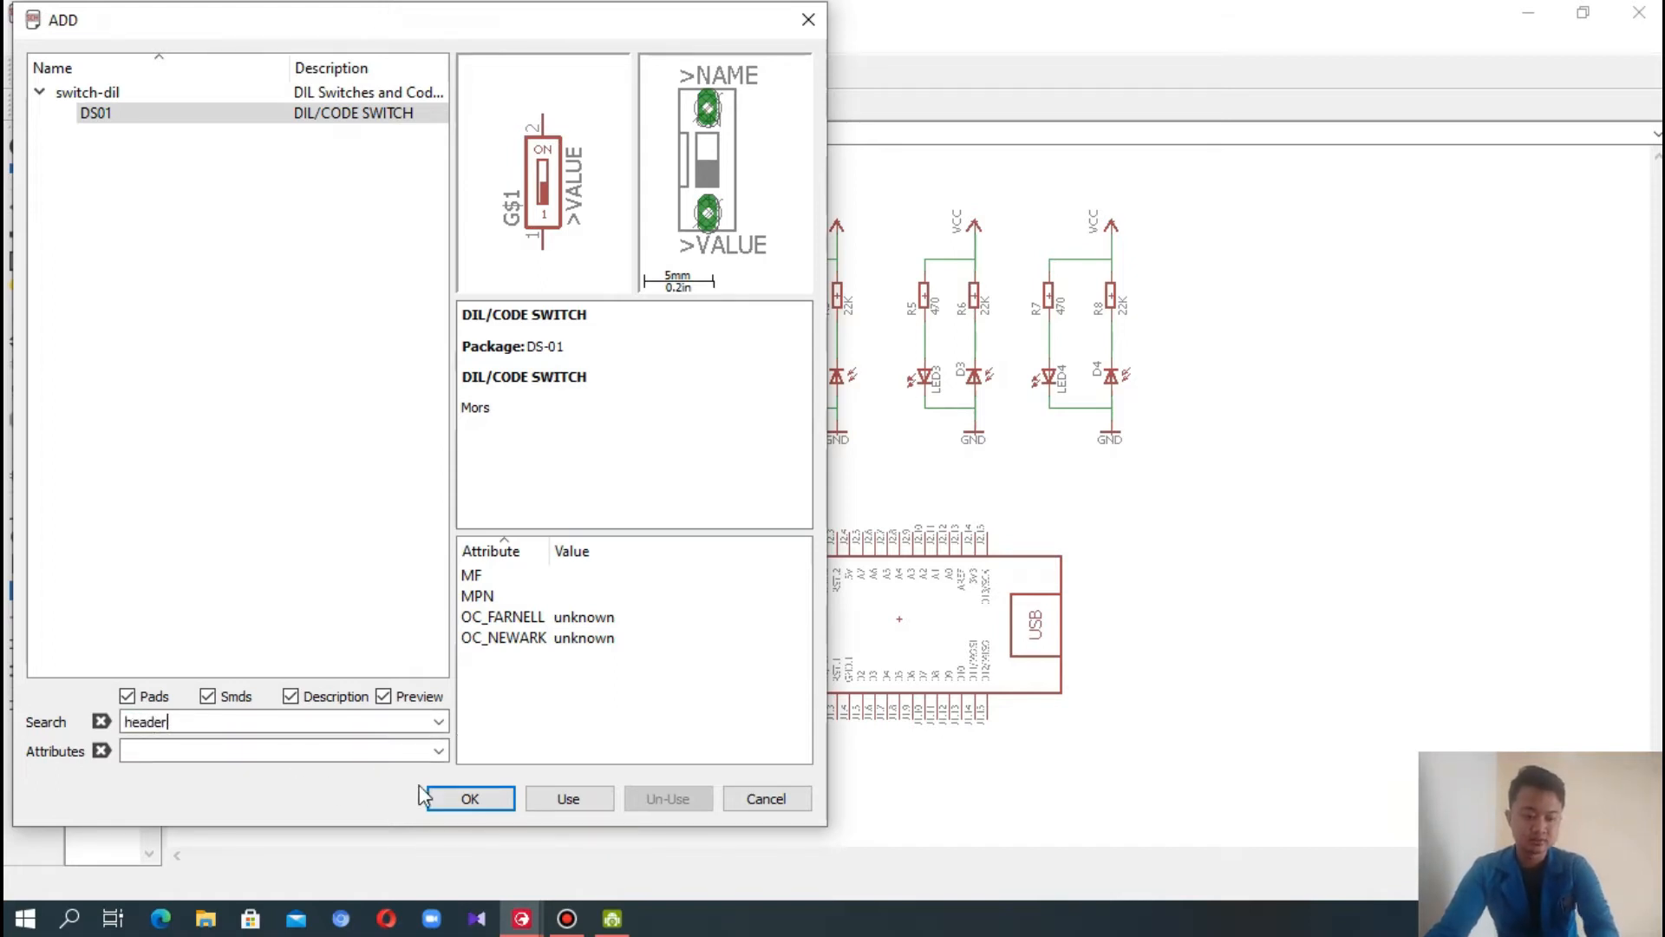
pyautogui.press('Return')
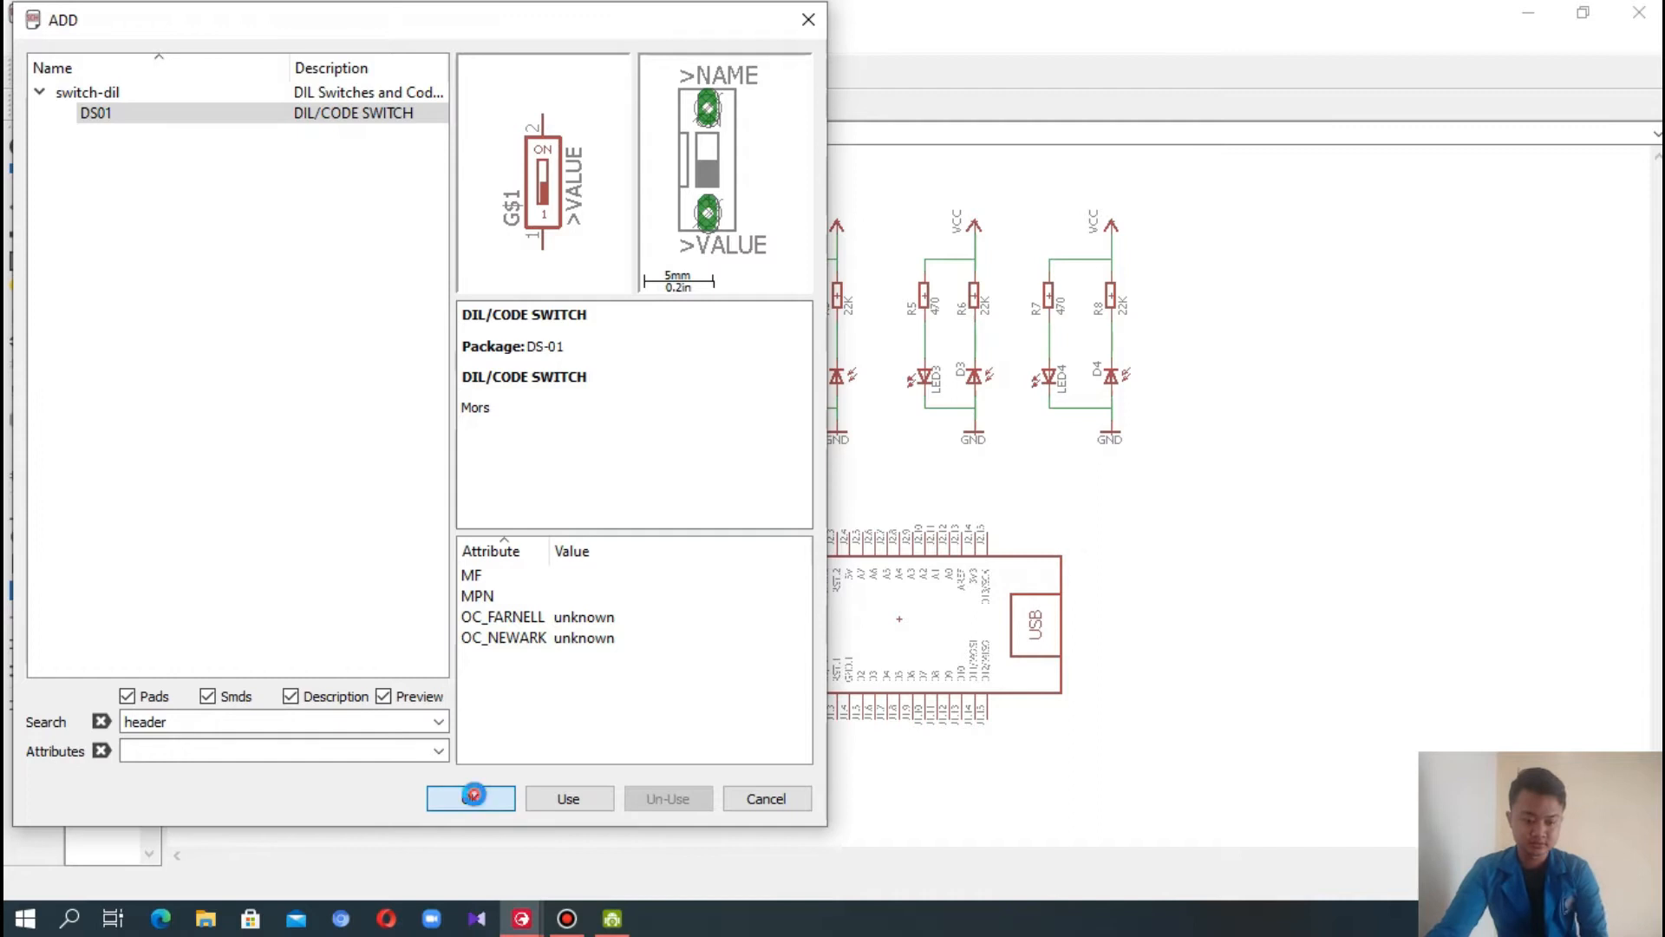
# - Collapse the con-amp, con-fci, con-leotronics, con-lsta, con-lstb, con-molex and con-samtec libraries in the search results to reach the pinhead library
pyautogui.moveTo(440, 96); pyautogui.dragTo(478, 108)
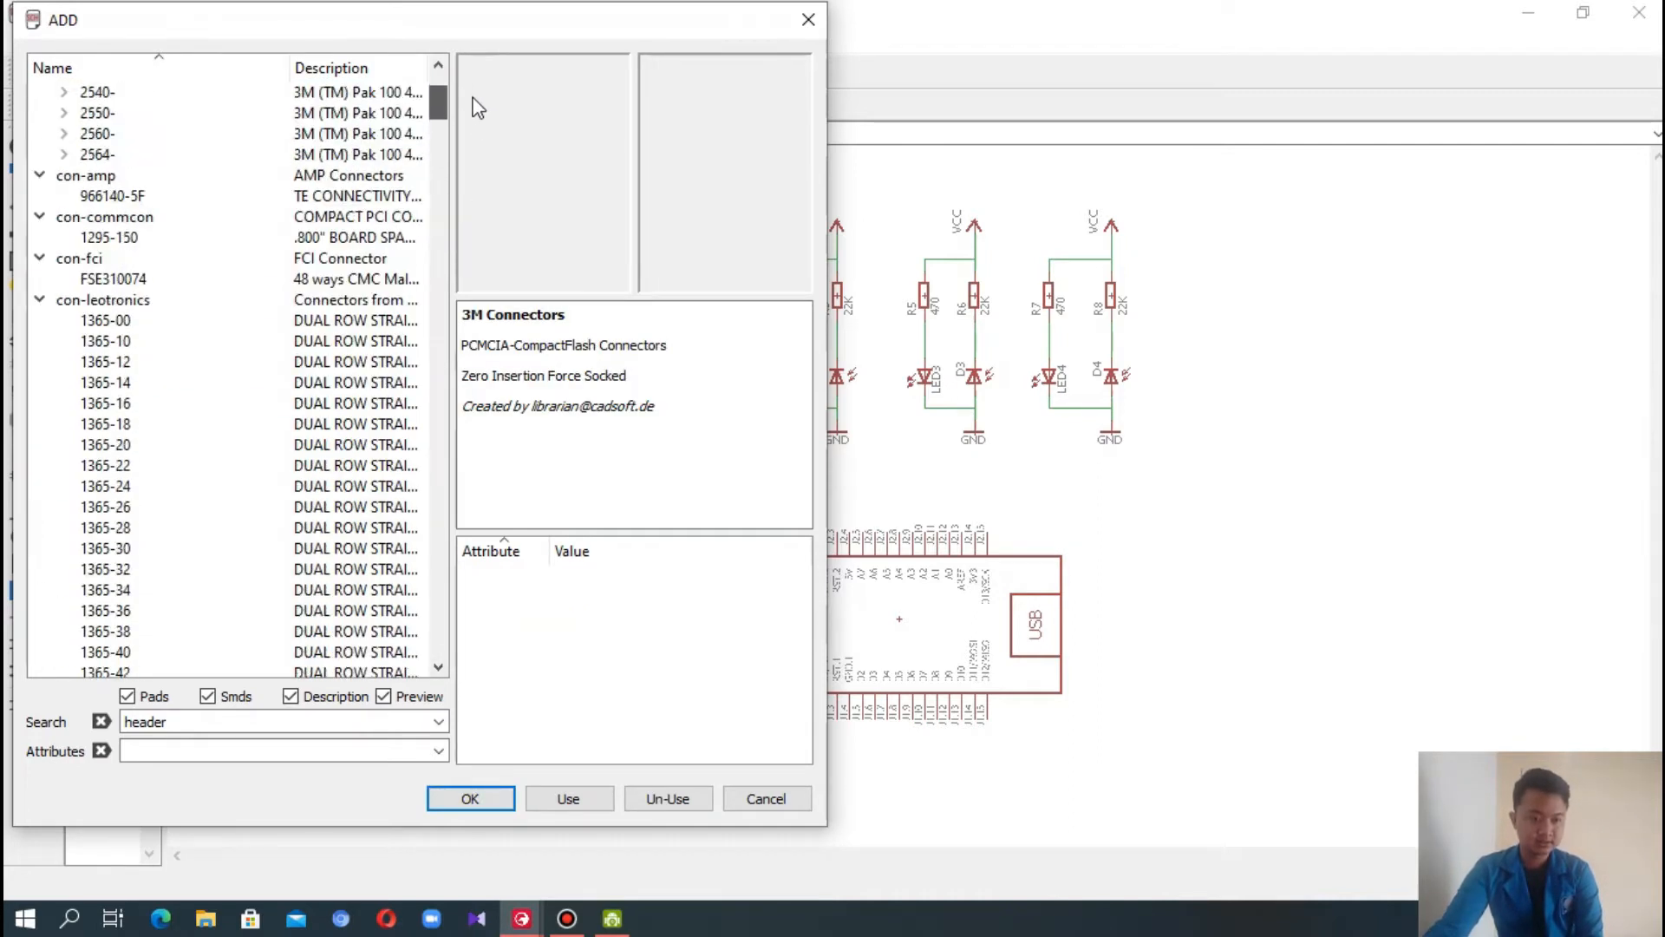
pyautogui.click(39, 175)
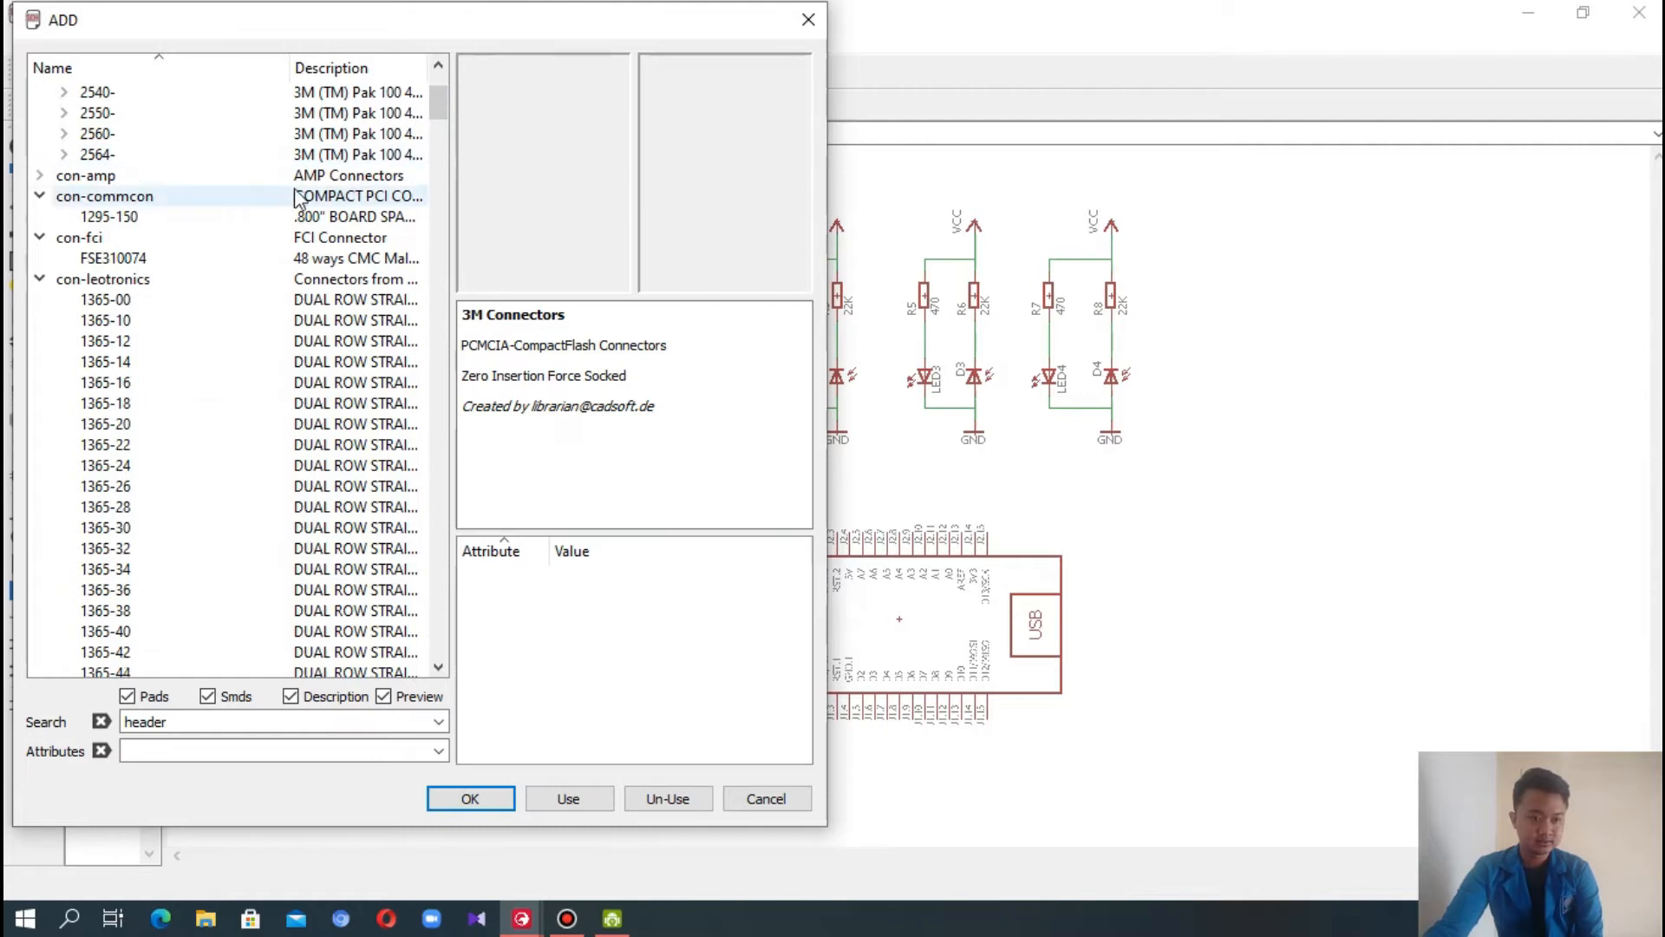
pyautogui.click(408, 196)
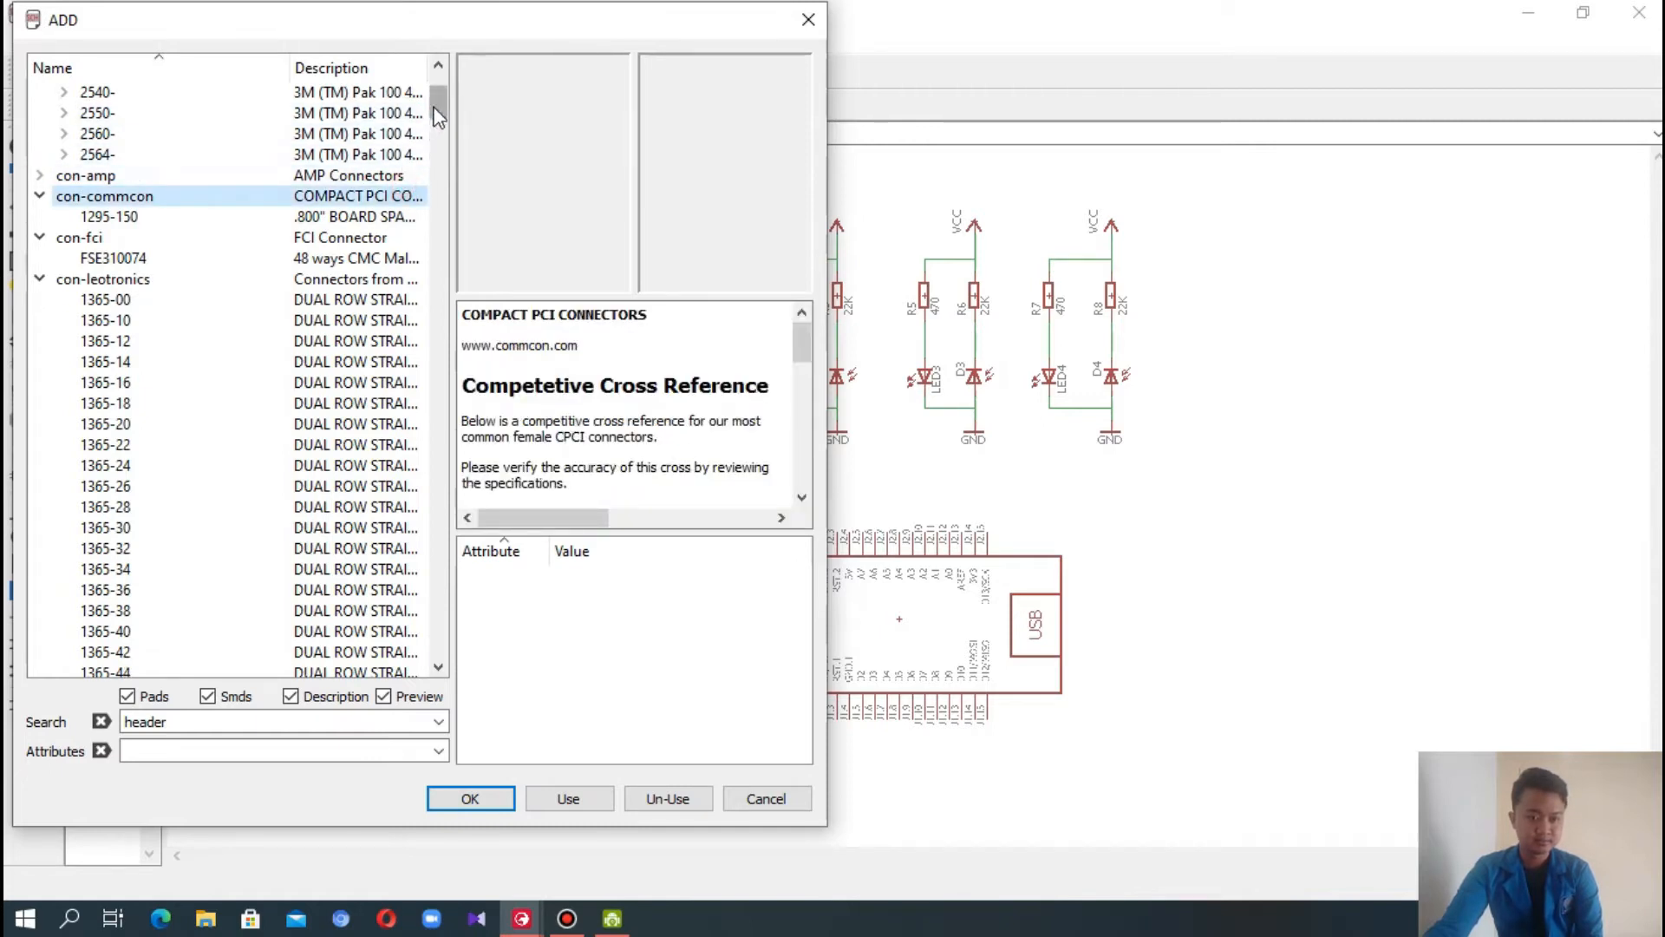
pyautogui.click(39, 236)
pyautogui.click(39, 257)
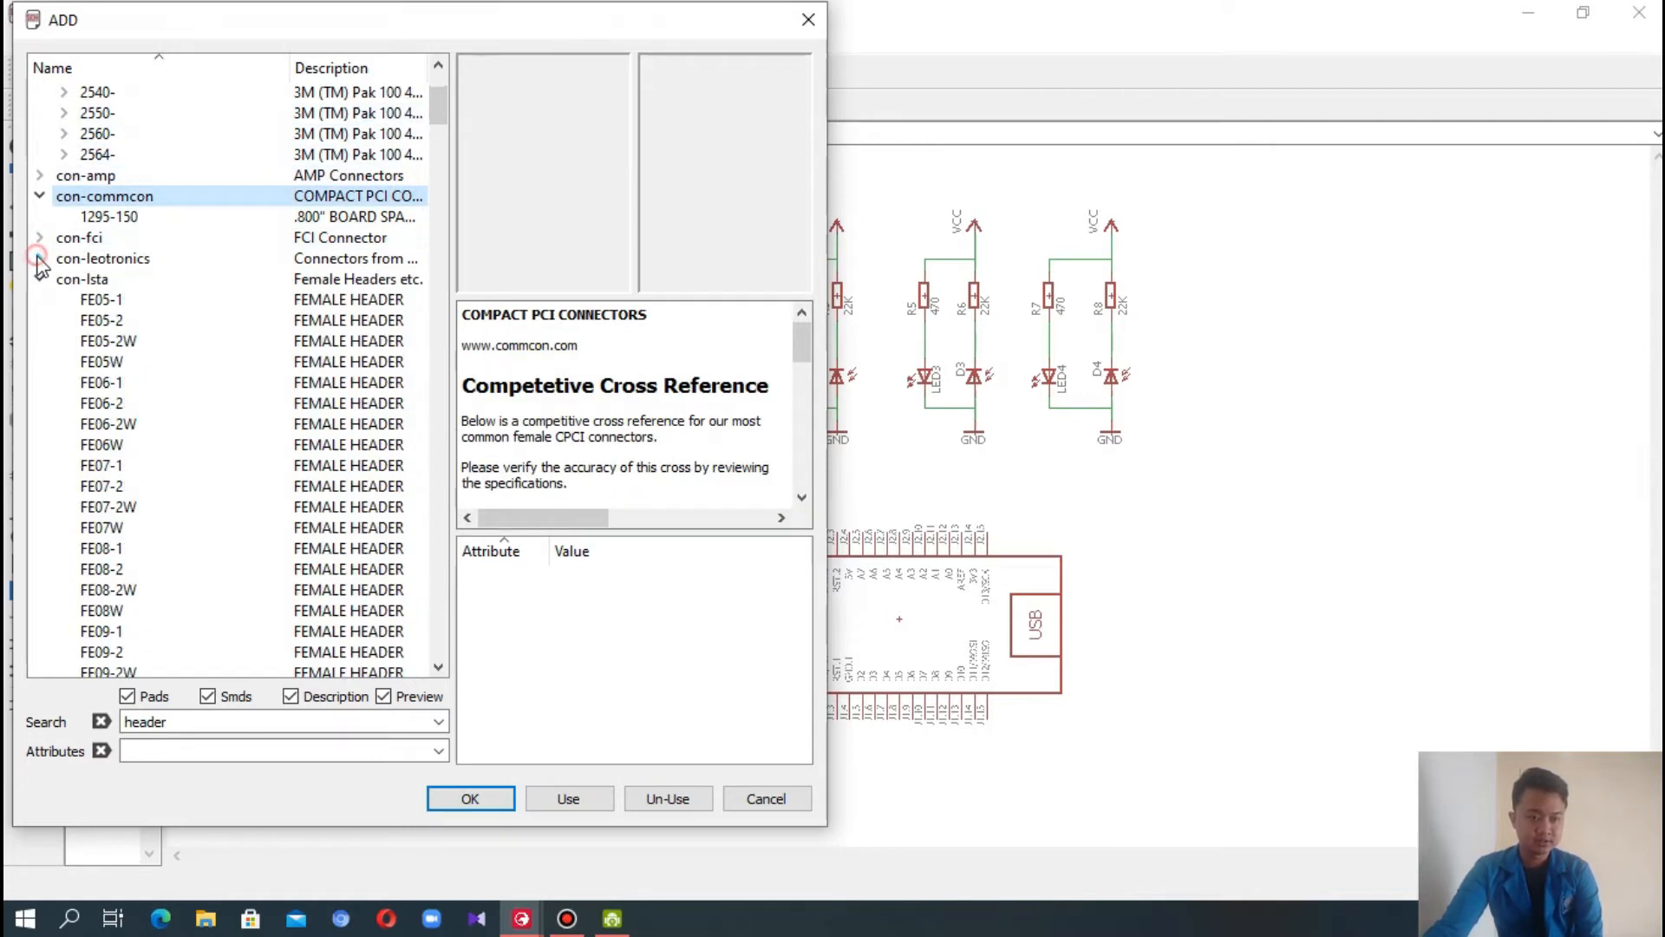
pyautogui.click(39, 279)
pyautogui.click(38, 300)
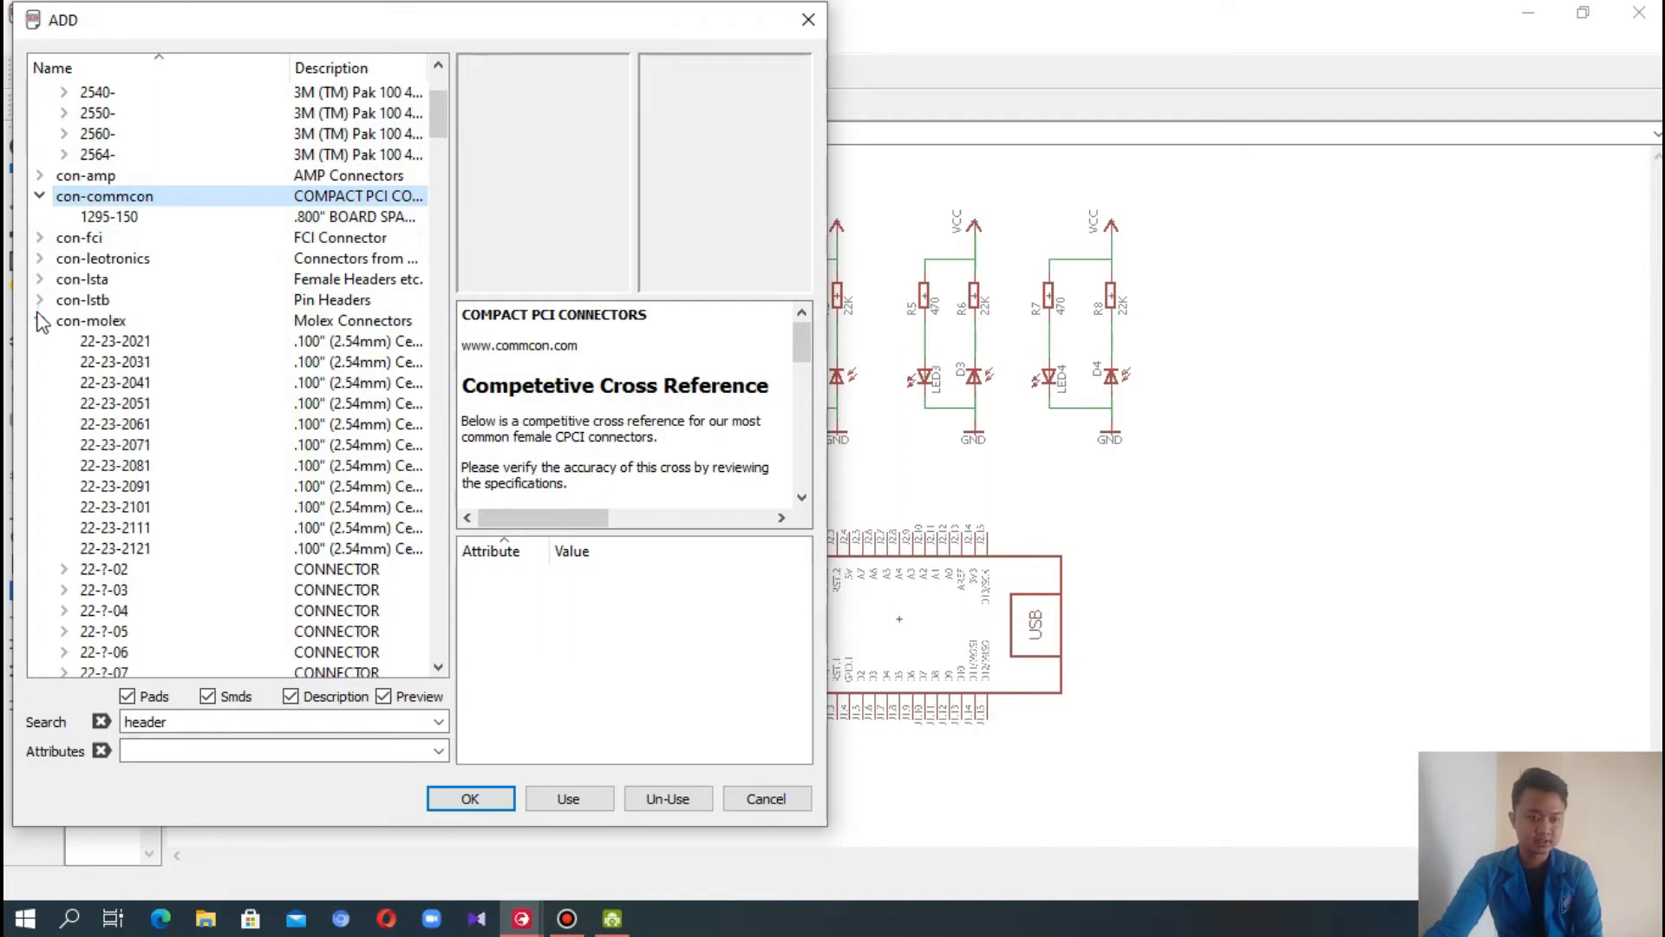
pyautogui.click(39, 321)
pyautogui.click(39, 341)
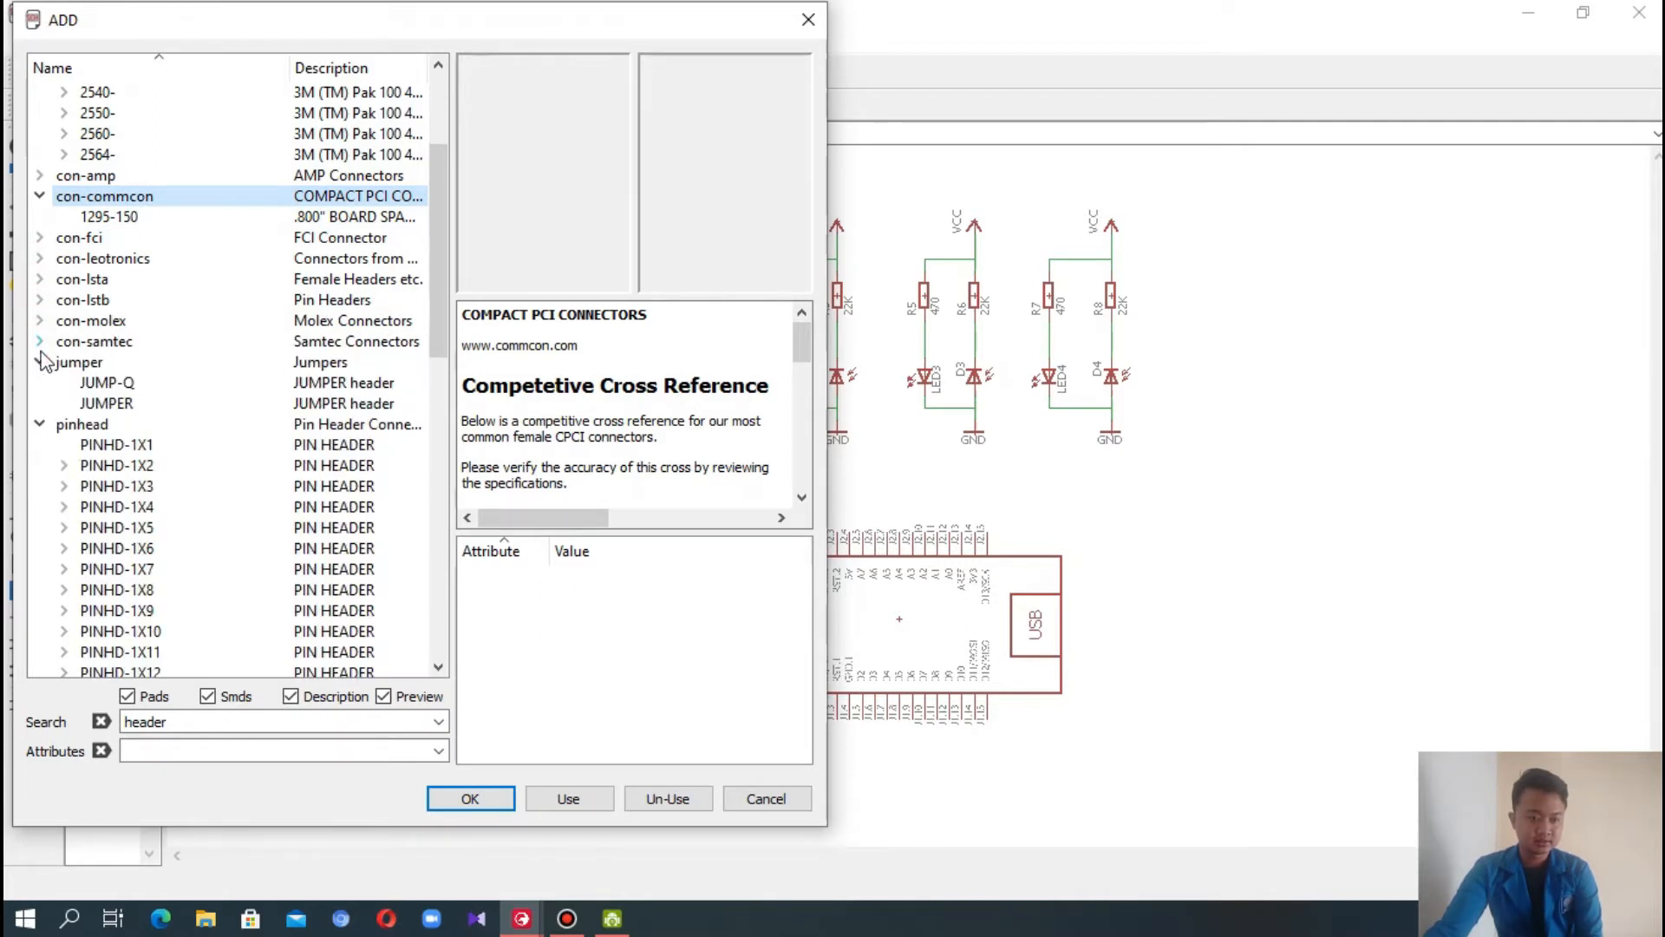
# - Place a PINHD-1X2 pin header from the pinhead library to the left of switch S1 and mirror it
pyautogui.click(269, 467)
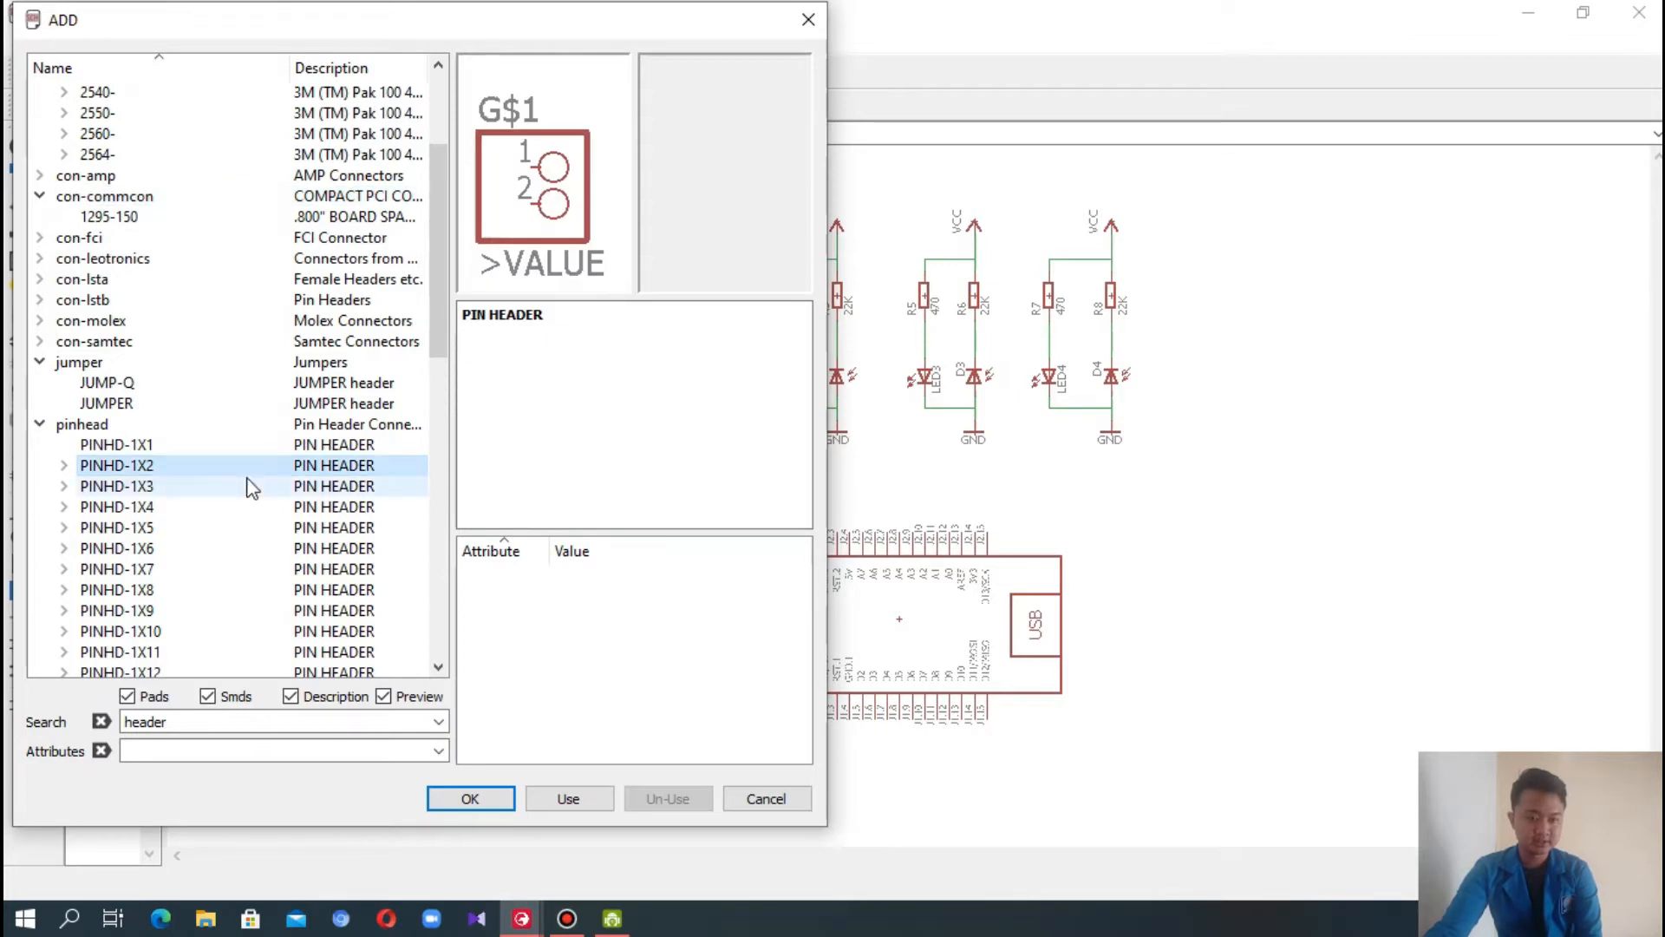
pyautogui.click(64, 466)
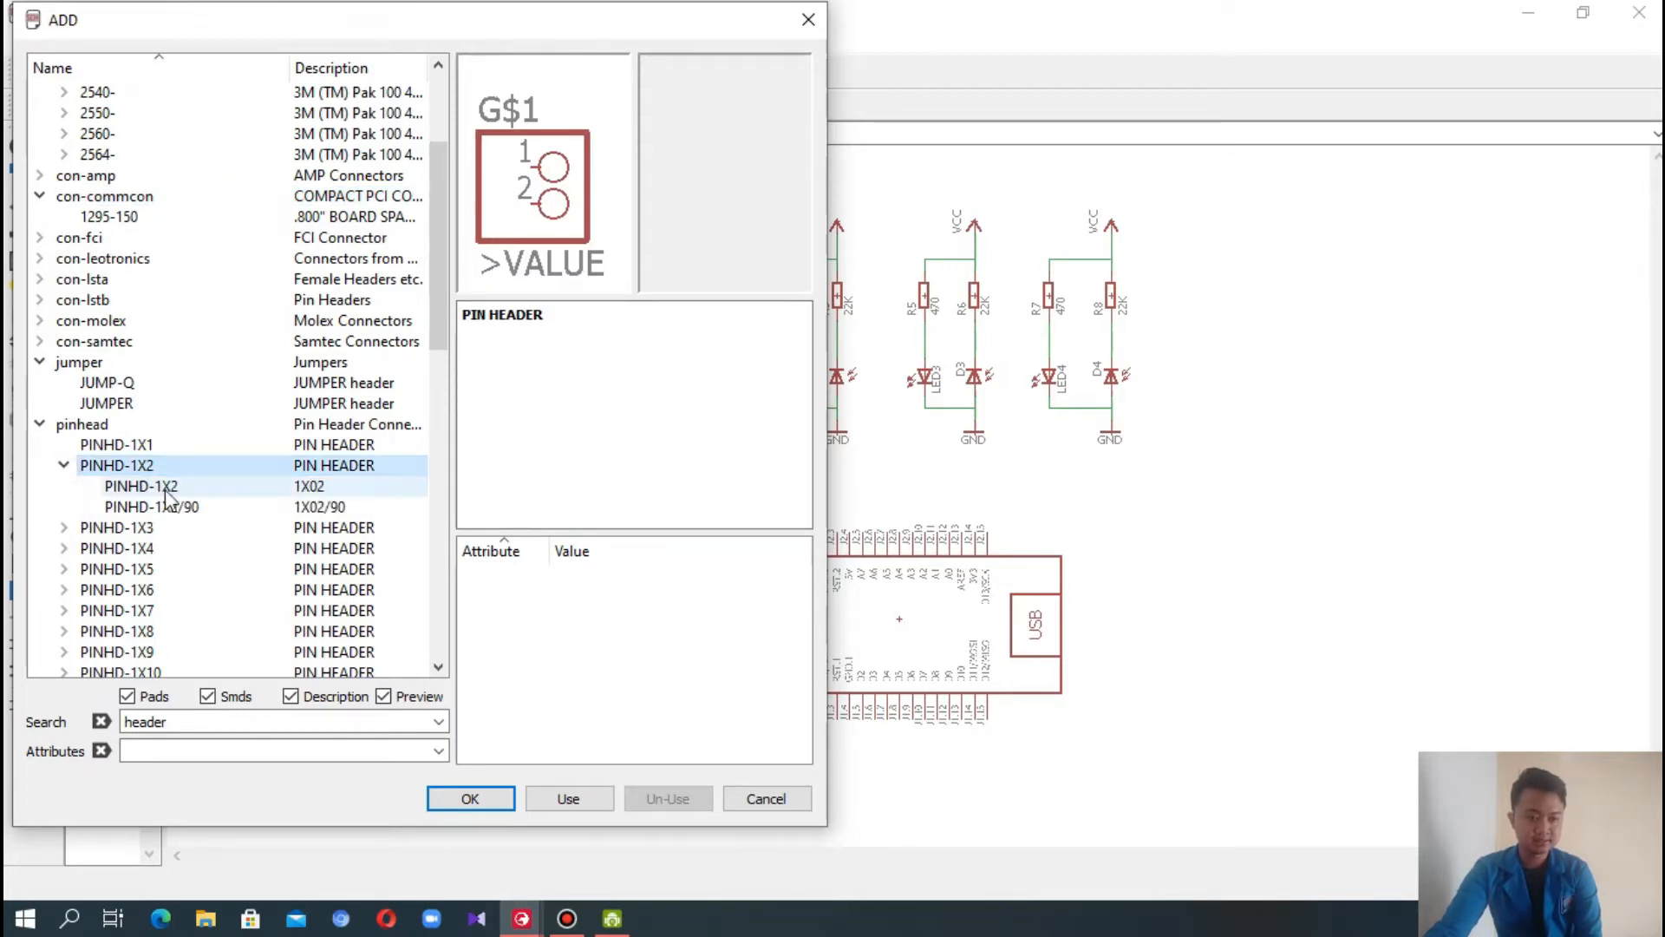
pyautogui.click(260, 491)
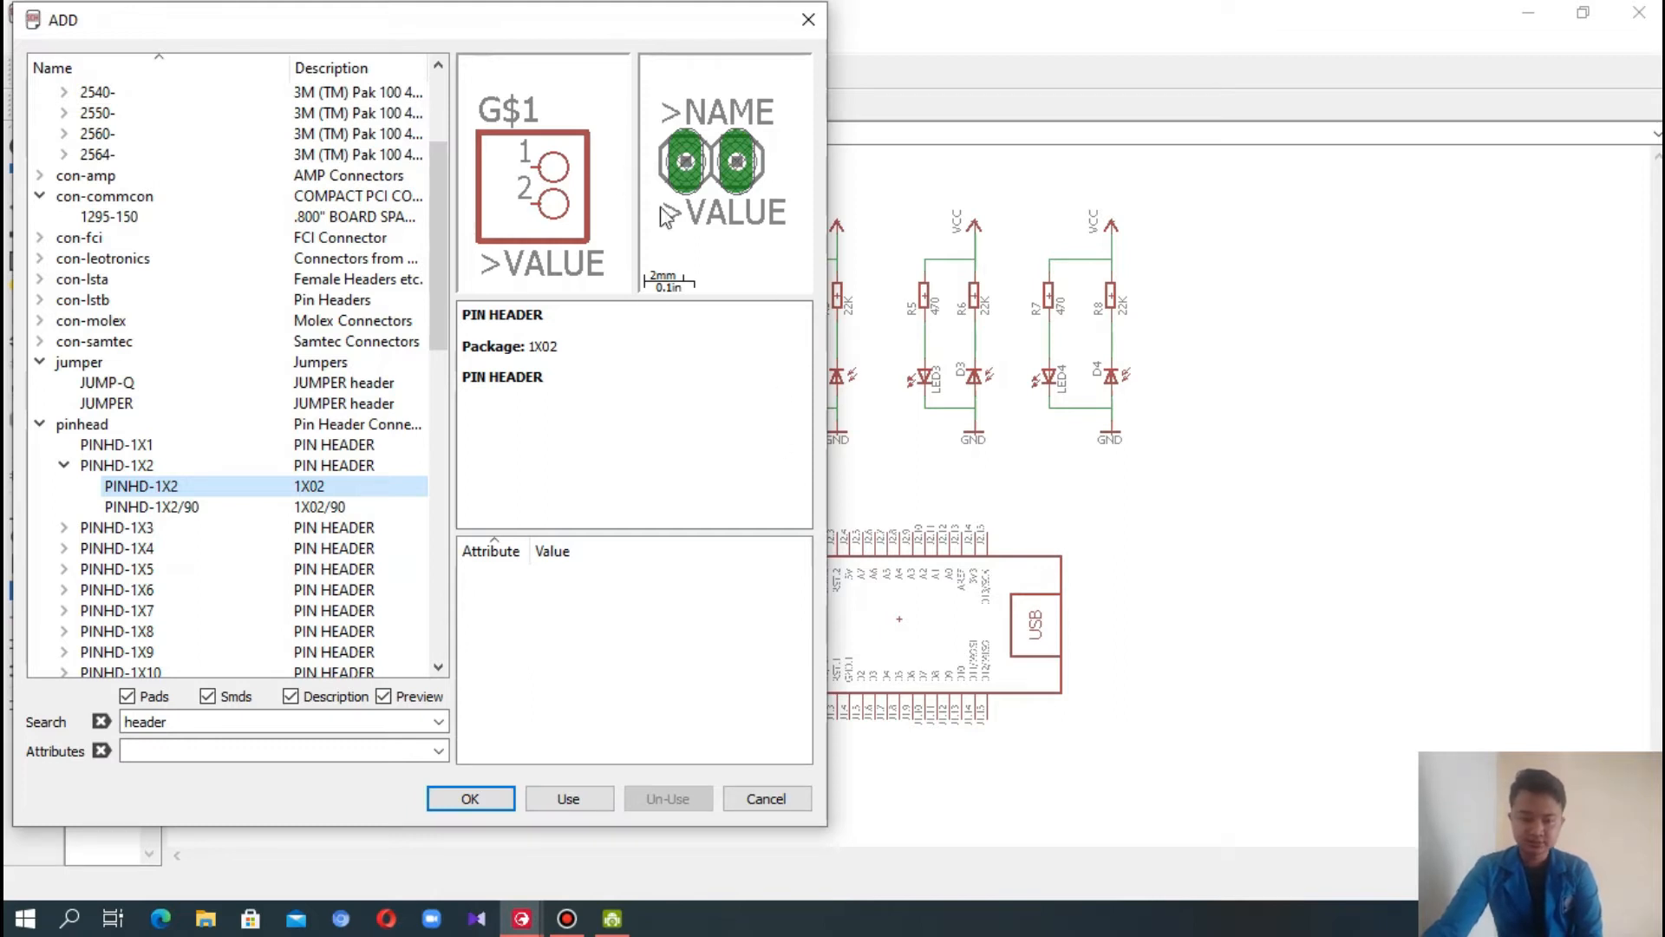
pyautogui.click(475, 805)
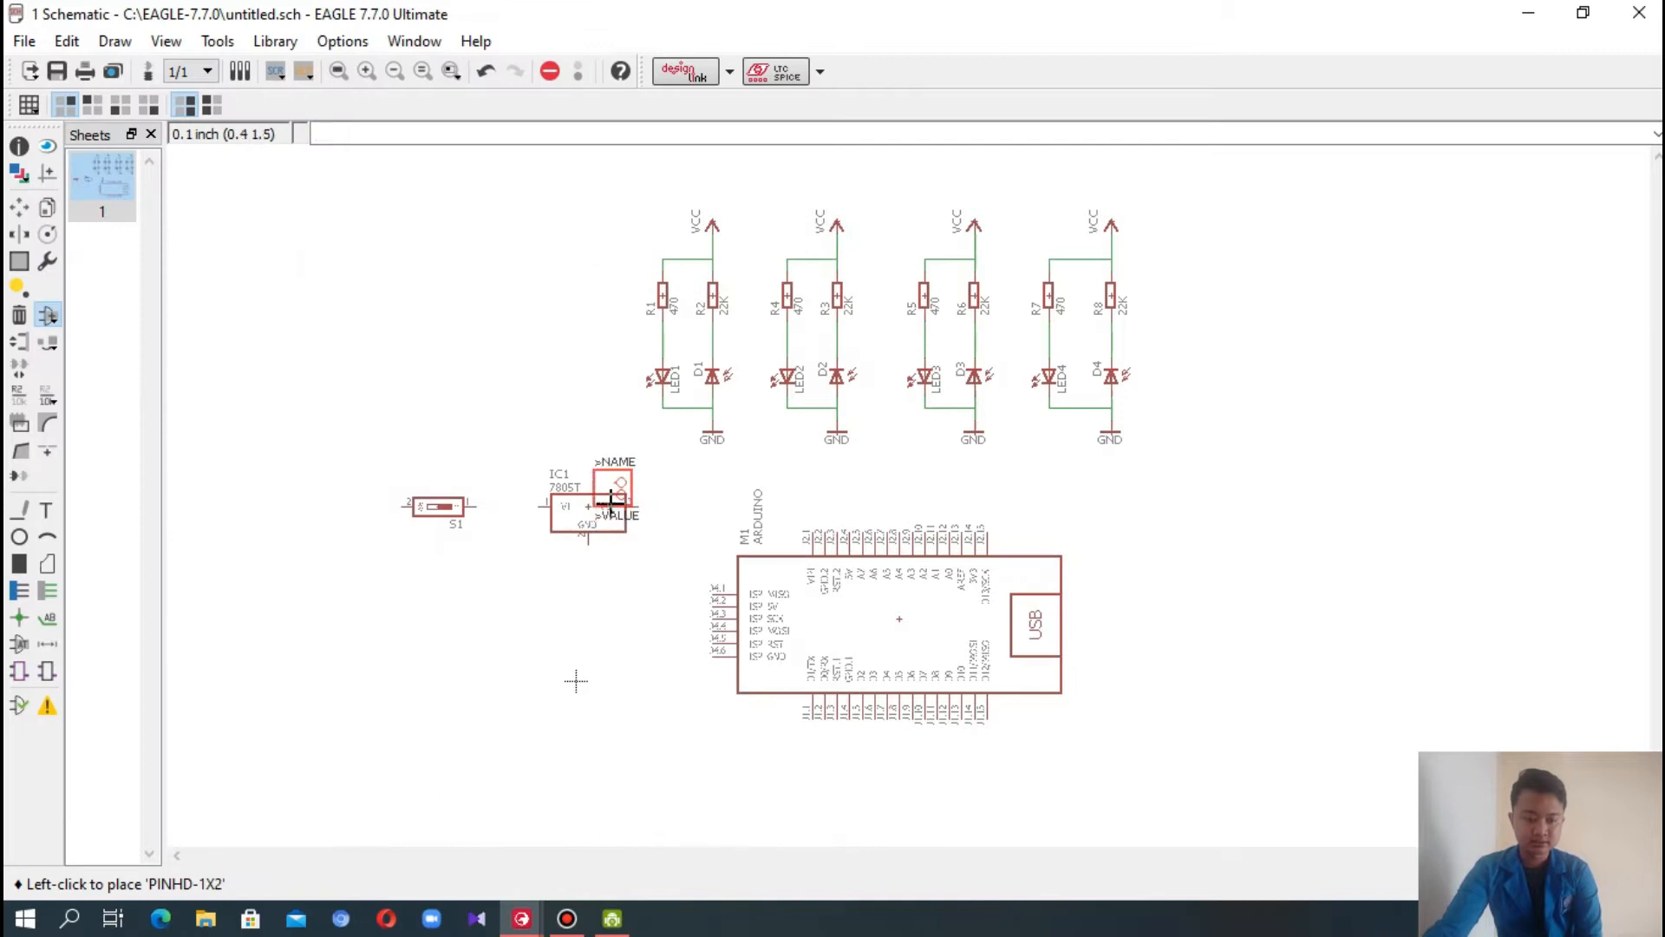
pyautogui.click(312, 525)
pyautogui.click(21, 234)
pyautogui.click(303, 496)
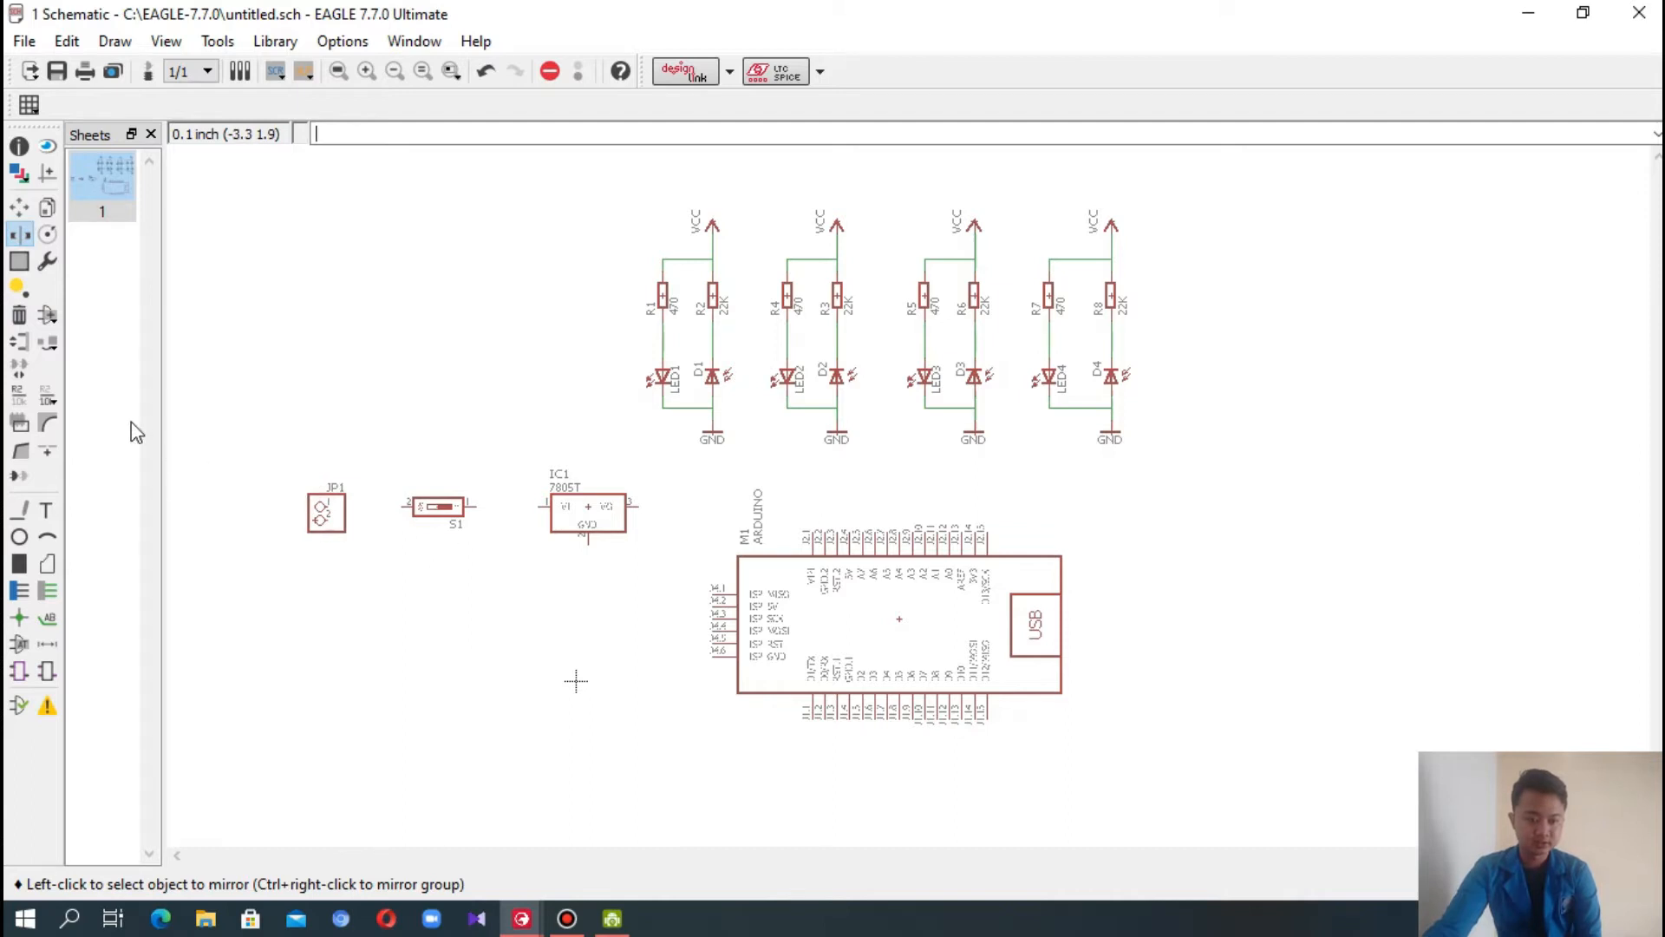
# - Clear the component search filter and expand the CPOL-EU polarized capacitor group in the rcl library
pyautogui.click(48, 314)
pyautogui.click(183, 722)
pyautogui.doubleClick(183, 722)
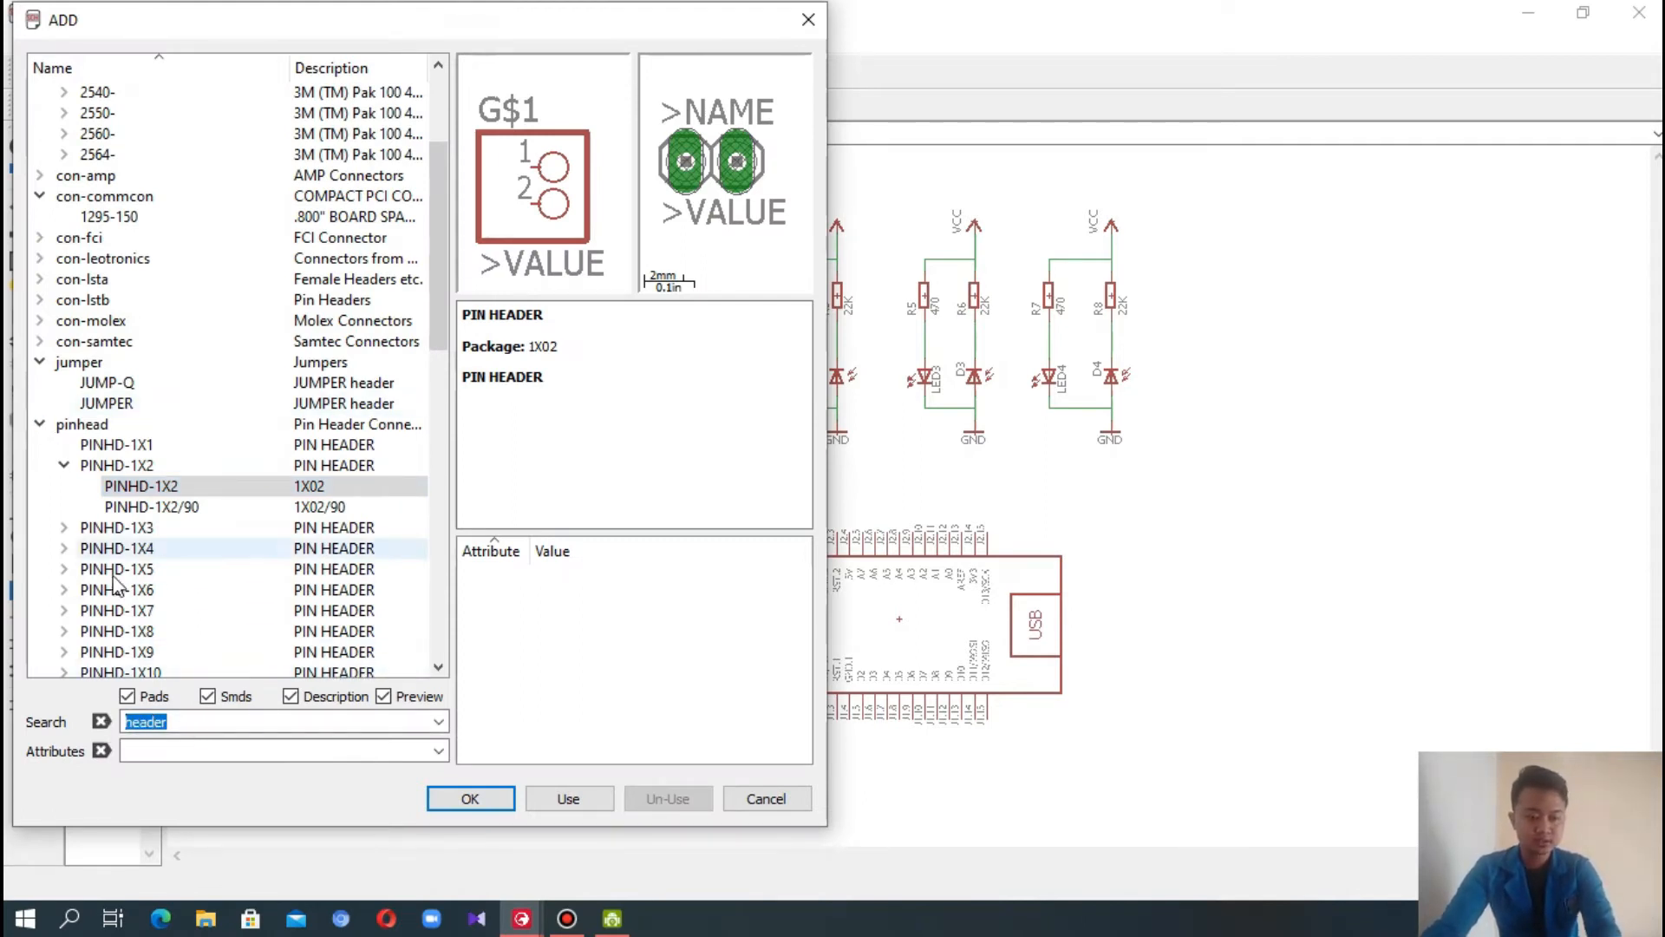
pyautogui.click(100, 722)
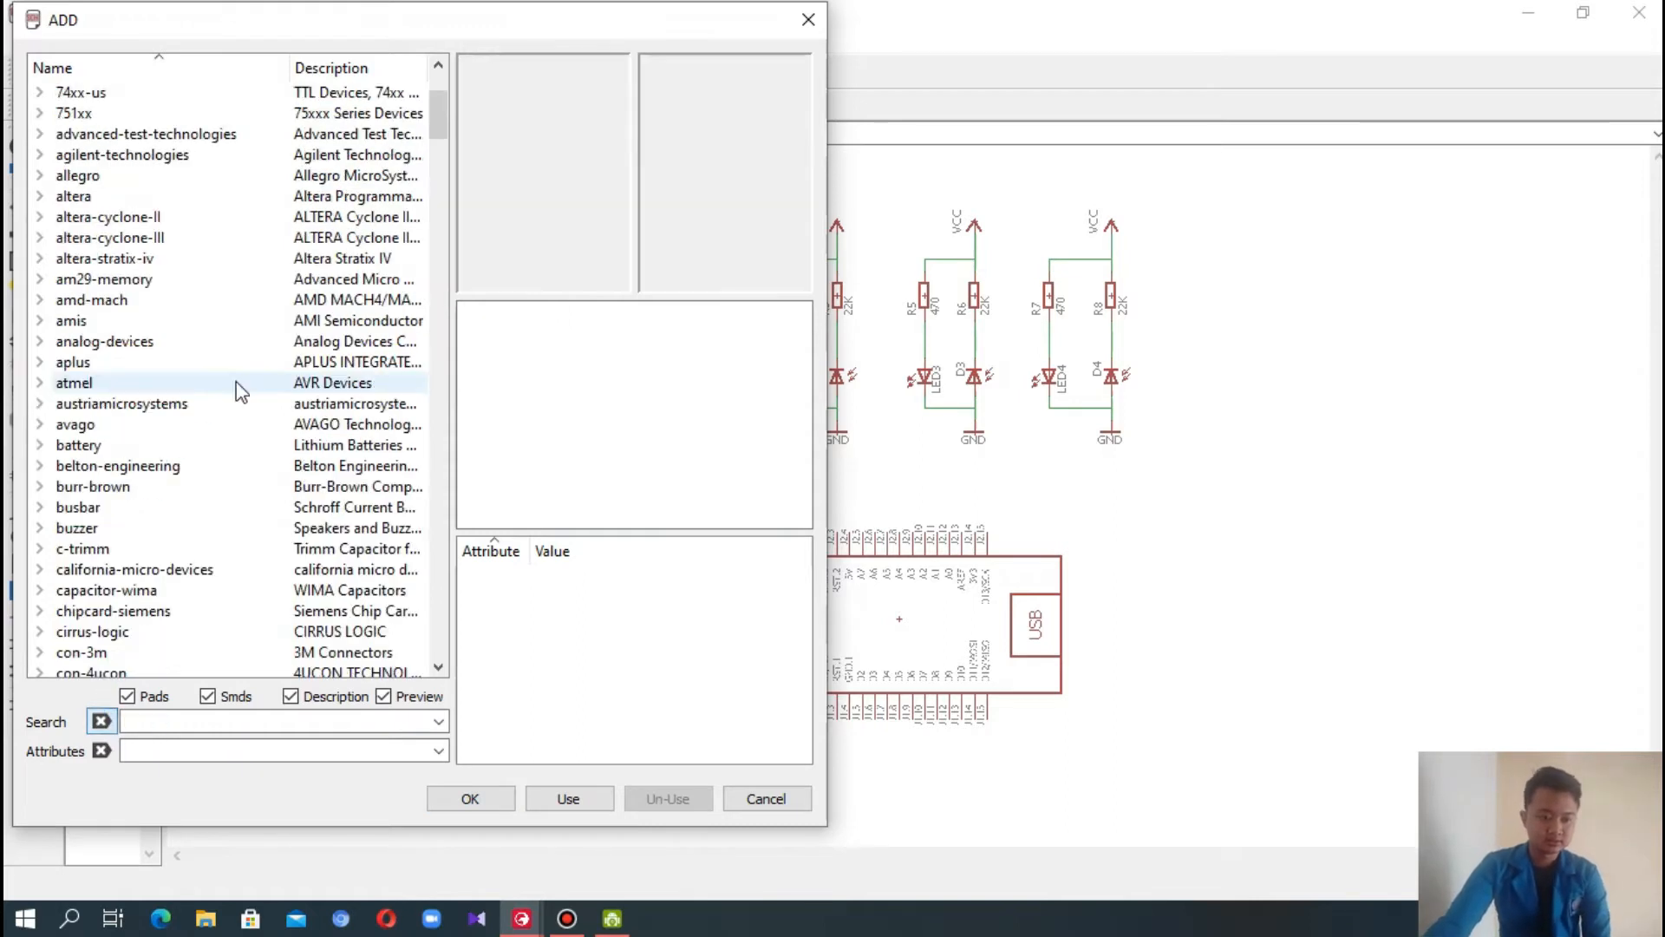
pyautogui.moveTo(439, 117); pyautogui.dragTo(428, 555)
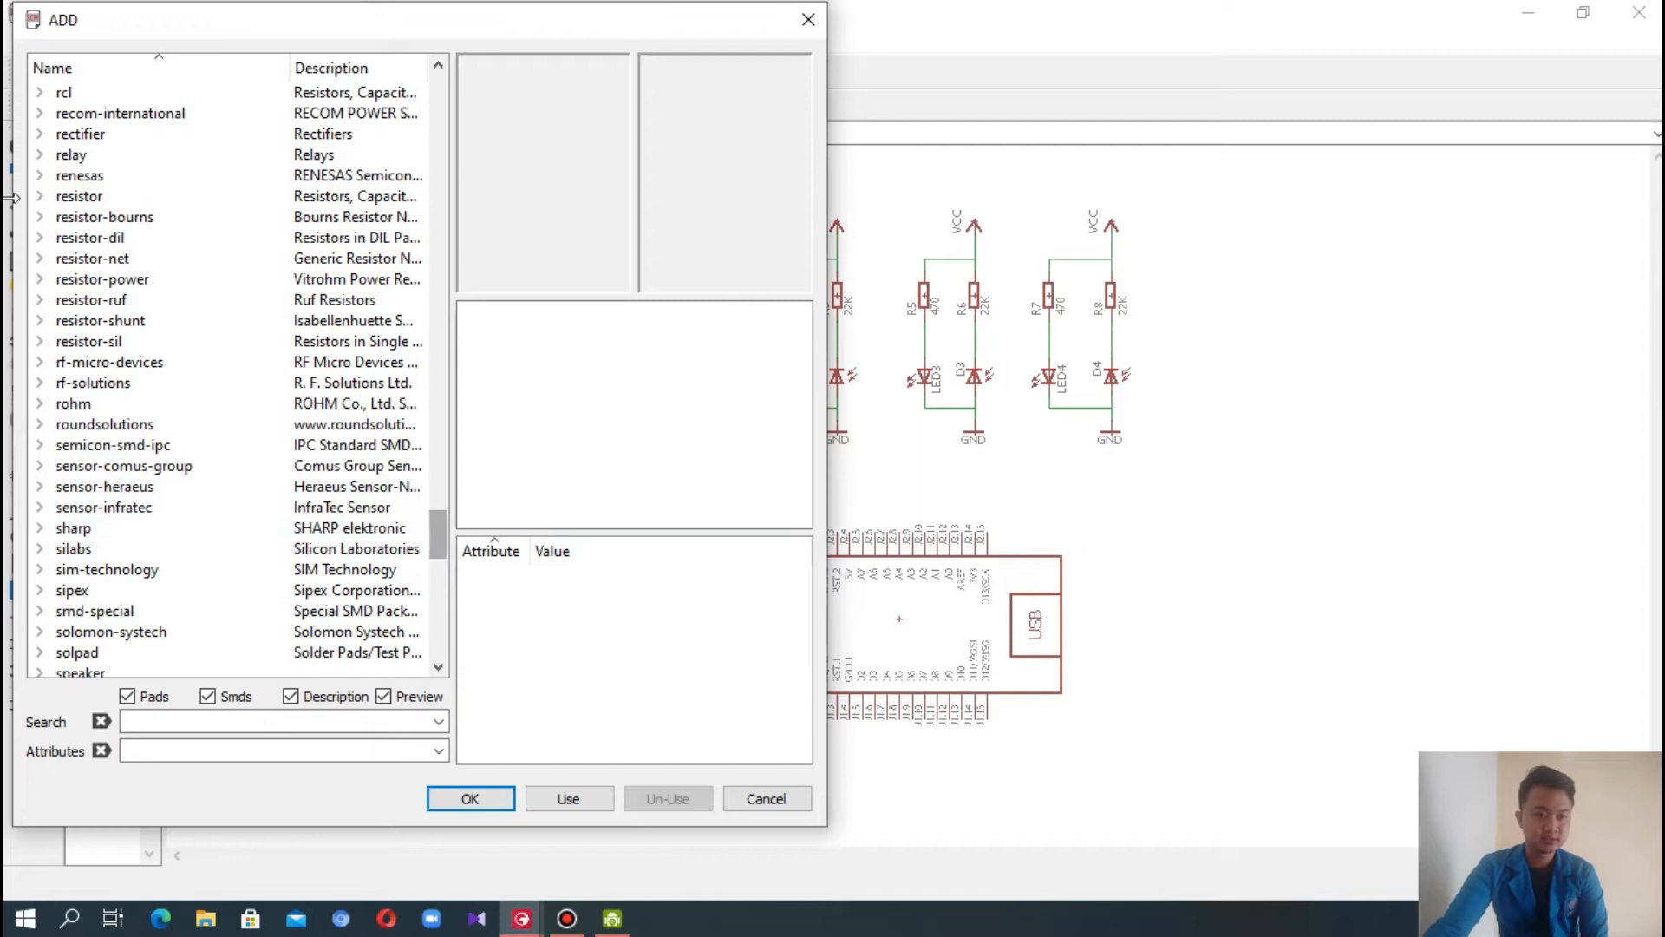
pyautogui.click(39, 92)
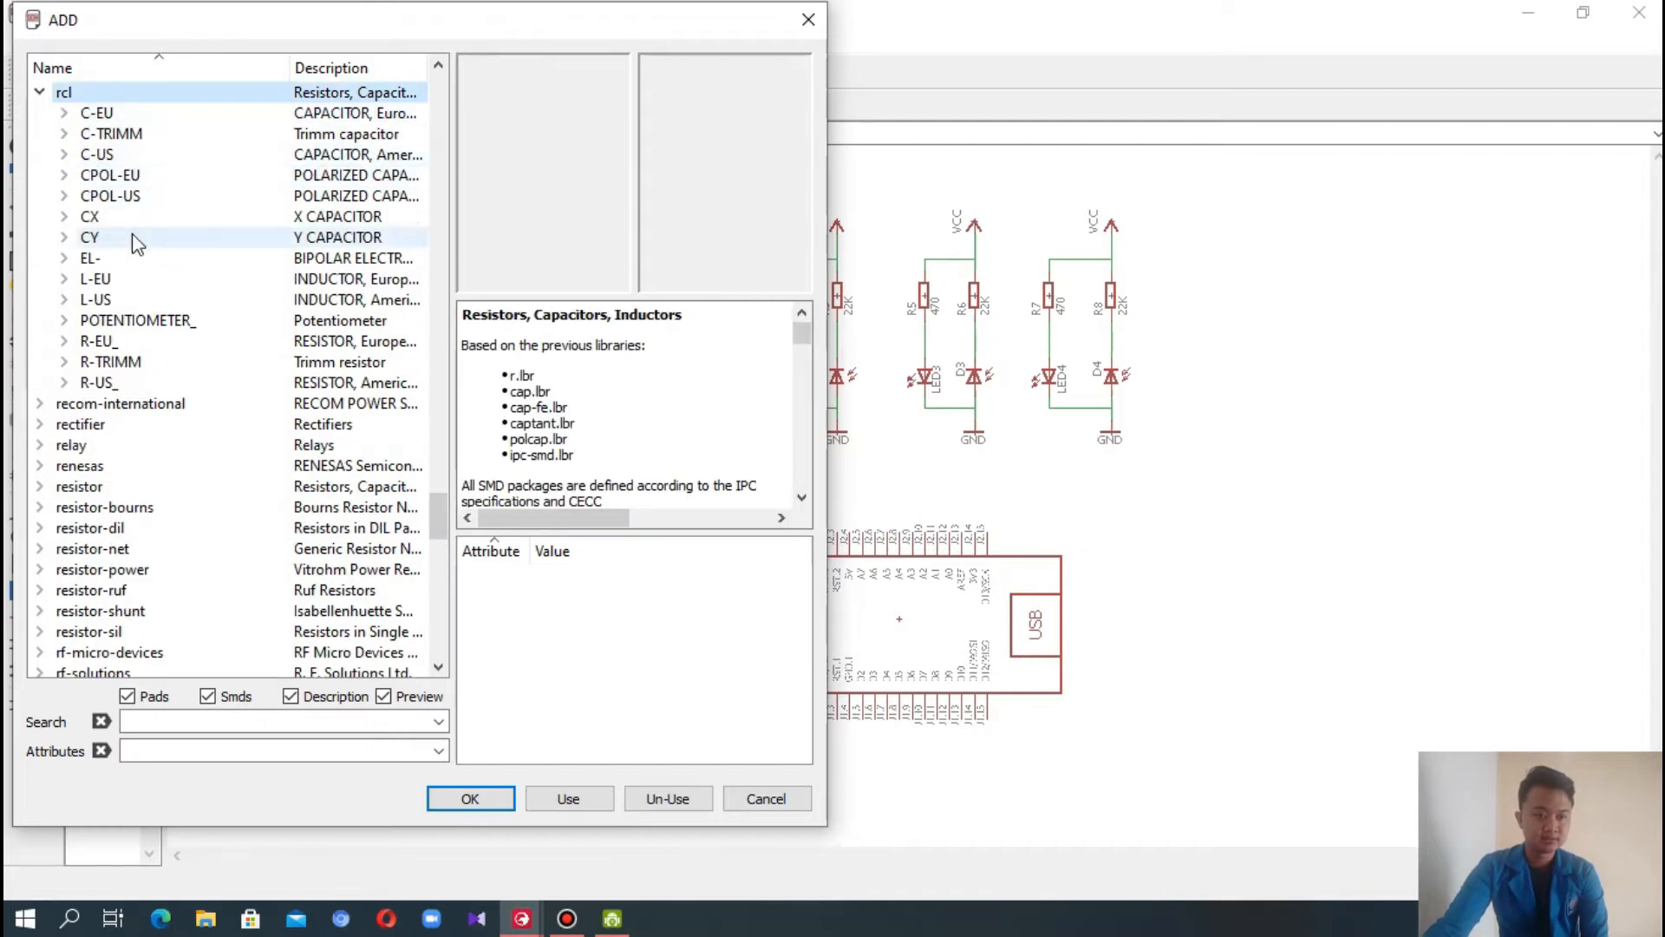
pyautogui.click(66, 178)
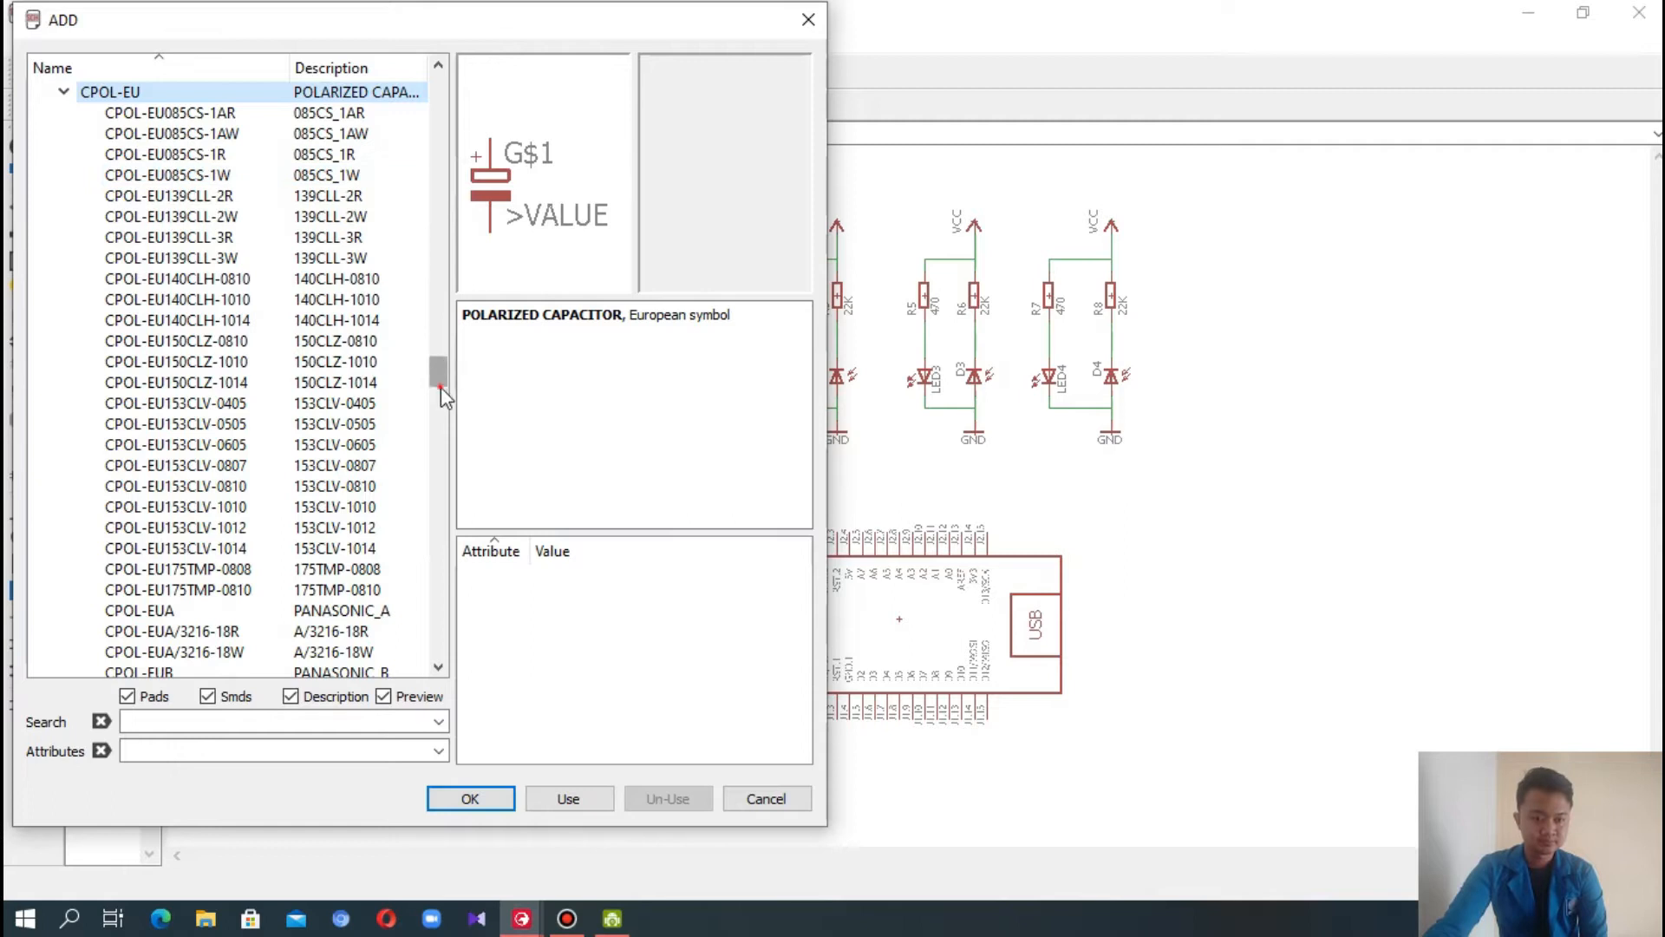
# - Place two CPOL-EUE2.5-7 polarized capacitors below the 7805T regulator, one on either side of it
pyautogui.moveTo(441, 387); pyautogui.dragTo(440, 420)
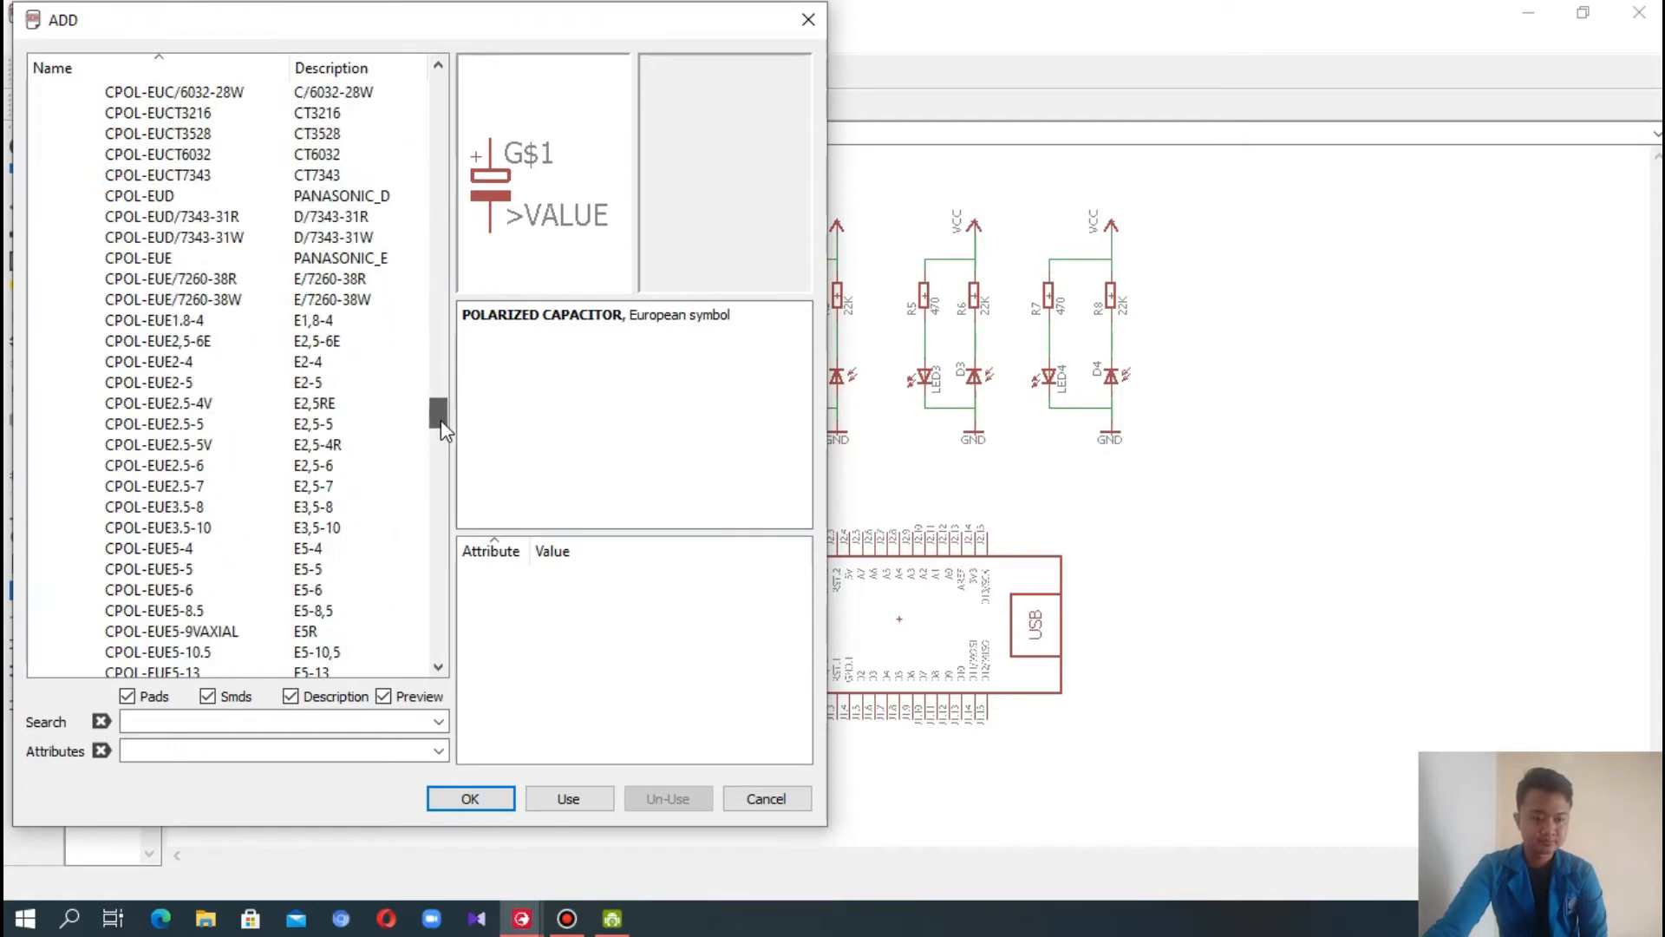
pyautogui.click(232, 489)
pyautogui.click(231, 466)
pyautogui.click(232, 485)
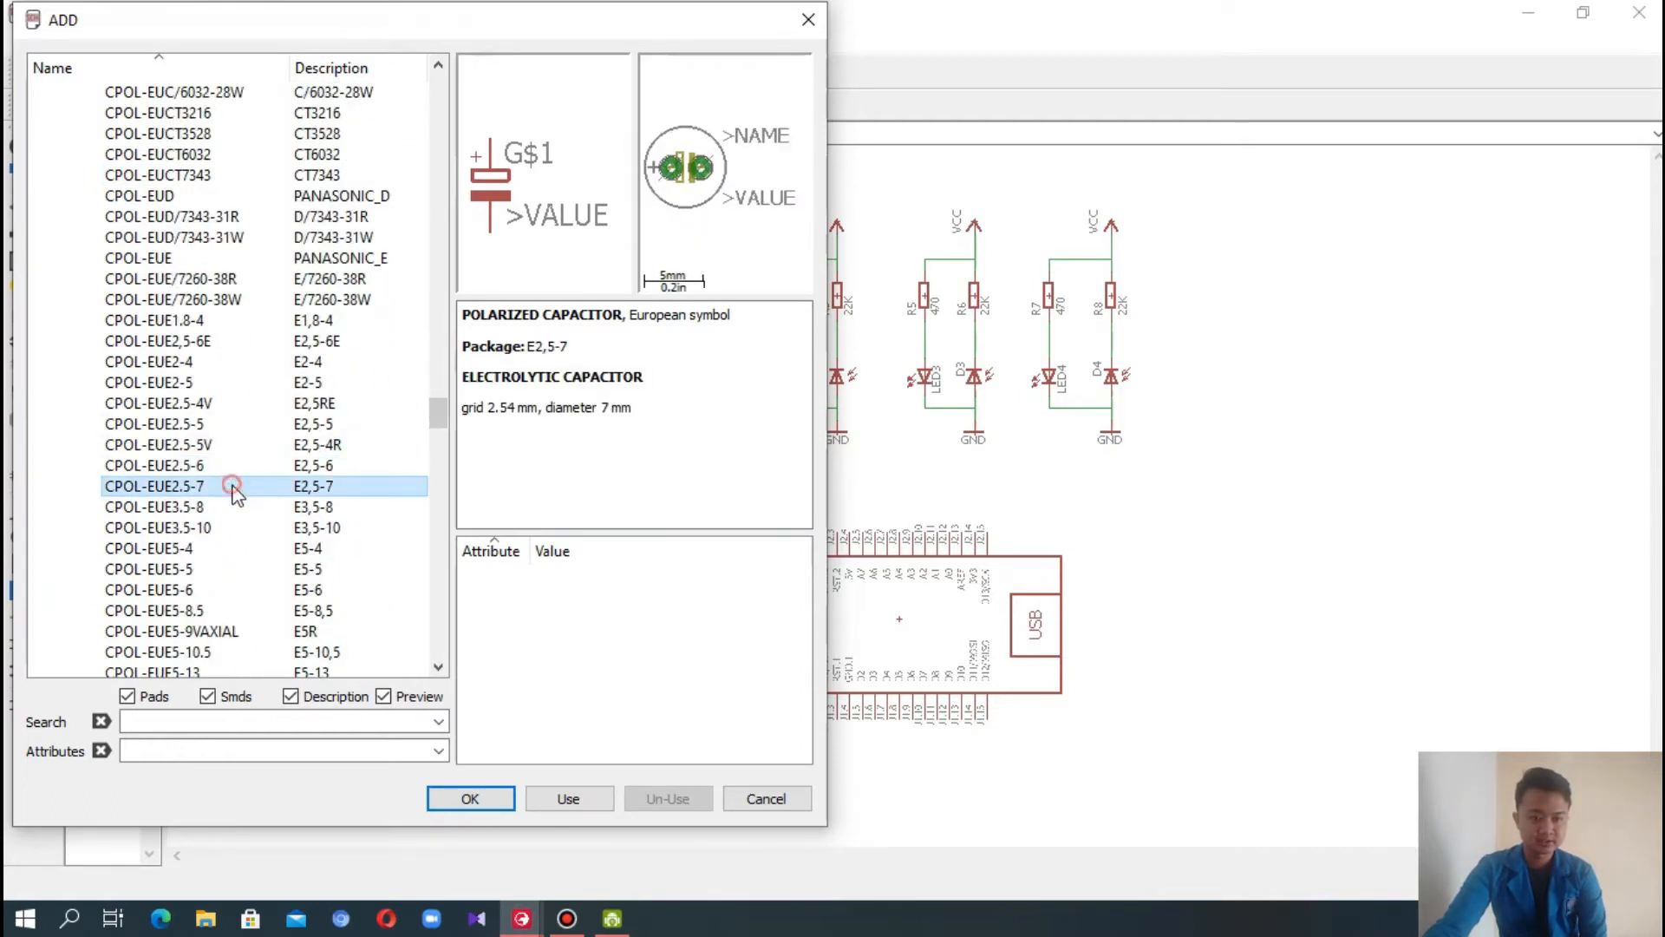
pyautogui.click(451, 800)
pyautogui.rightClick(502, 607)
pyautogui.rightClick(496, 612)
pyautogui.rightClick(507, 589)
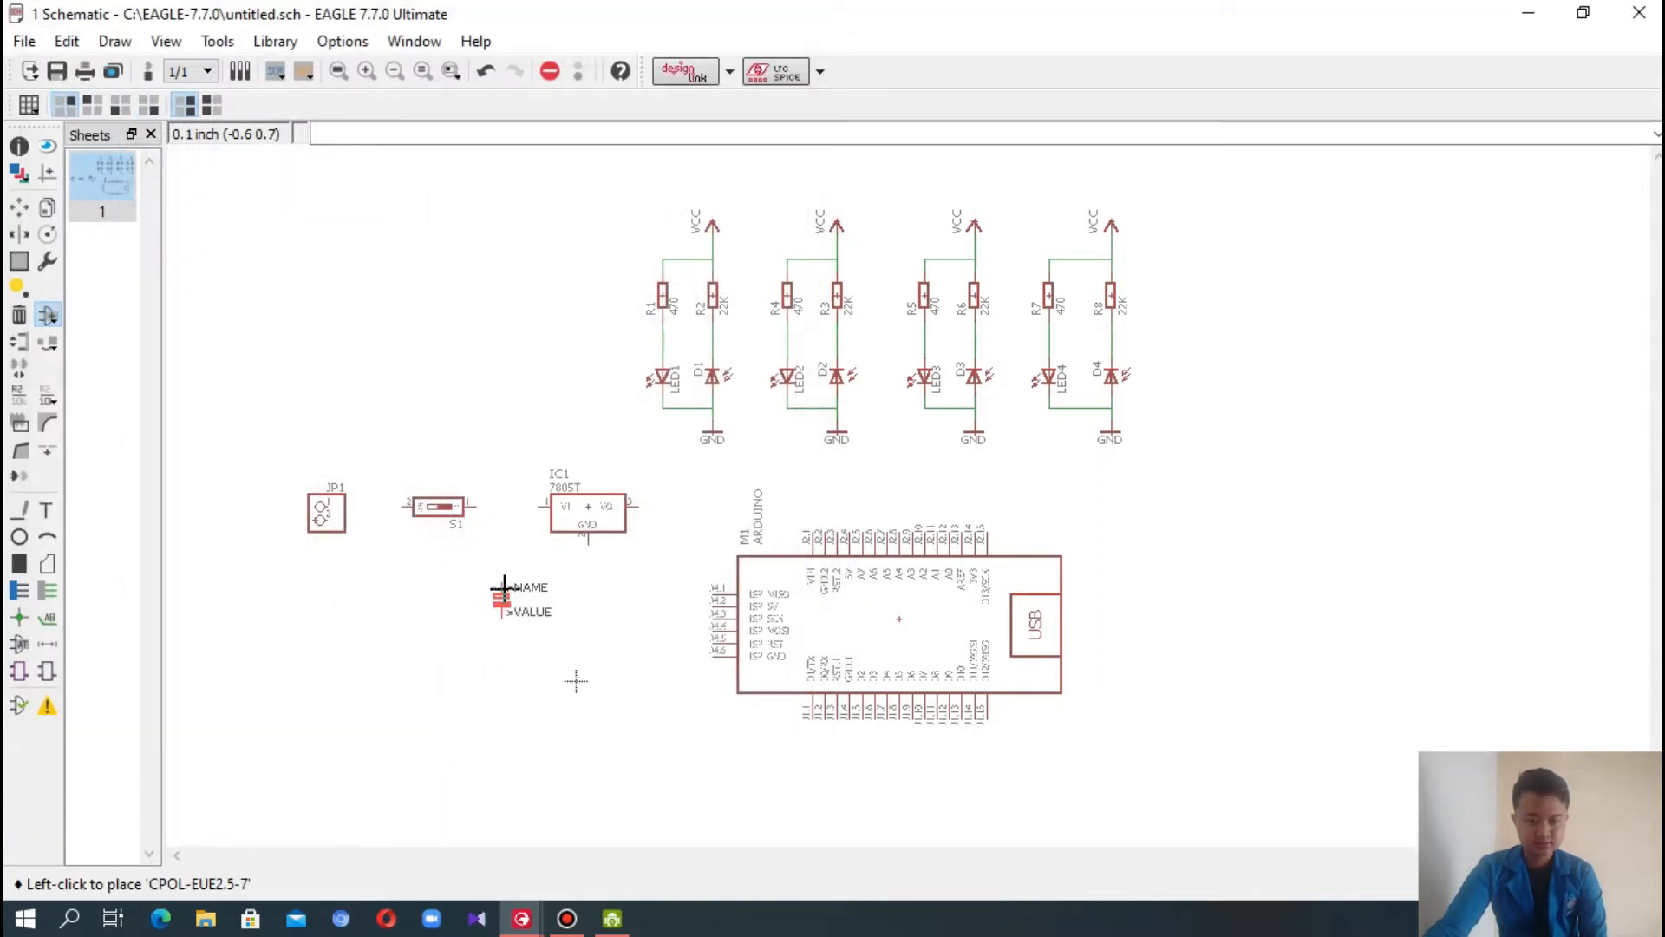
pyautogui.click(504, 587)
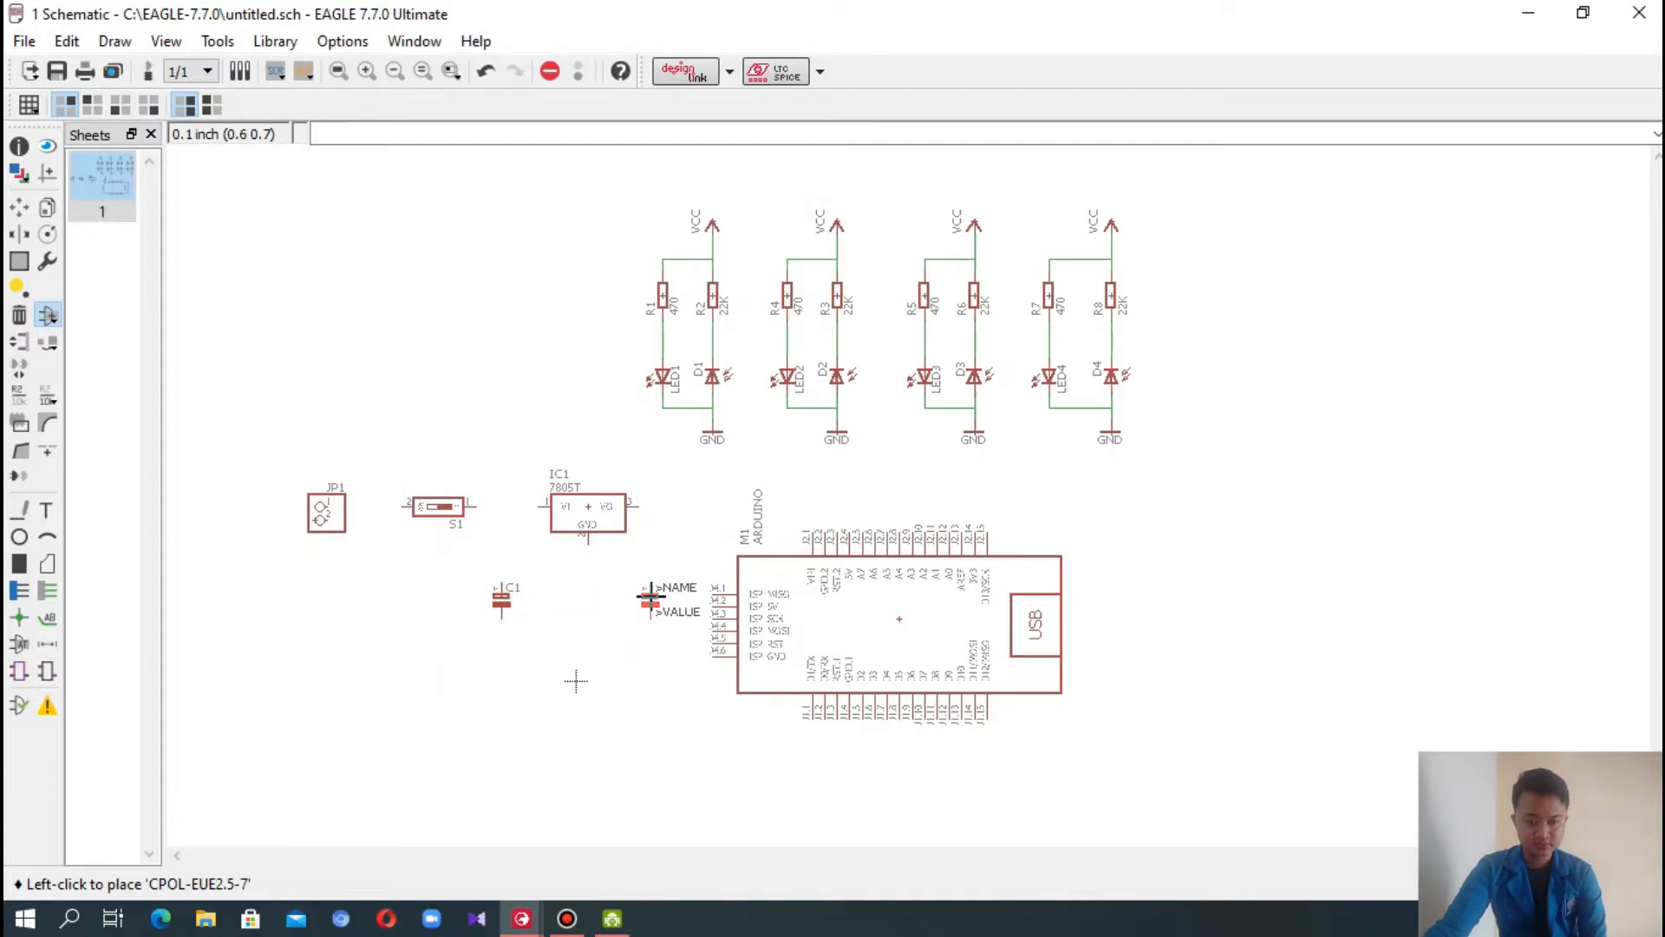
pyautogui.click(673, 573)
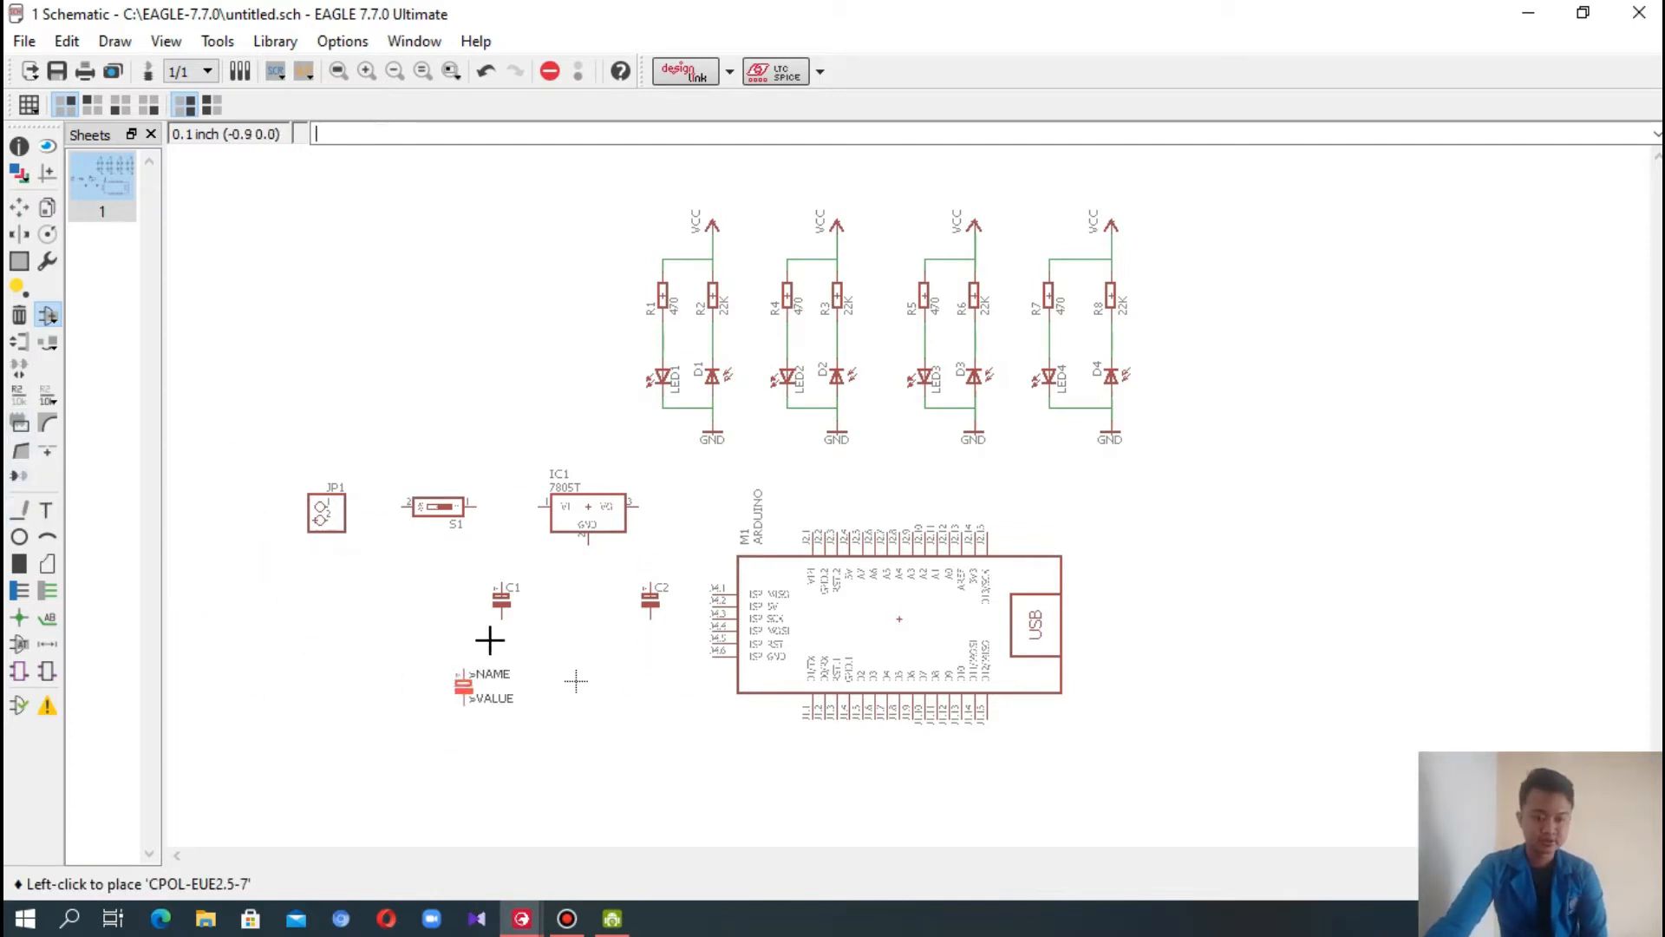
# - Wire pin 1 of header JP1 straight across to pin 2 of switch S1 on the Nets layer
pyautogui.click(19, 512)
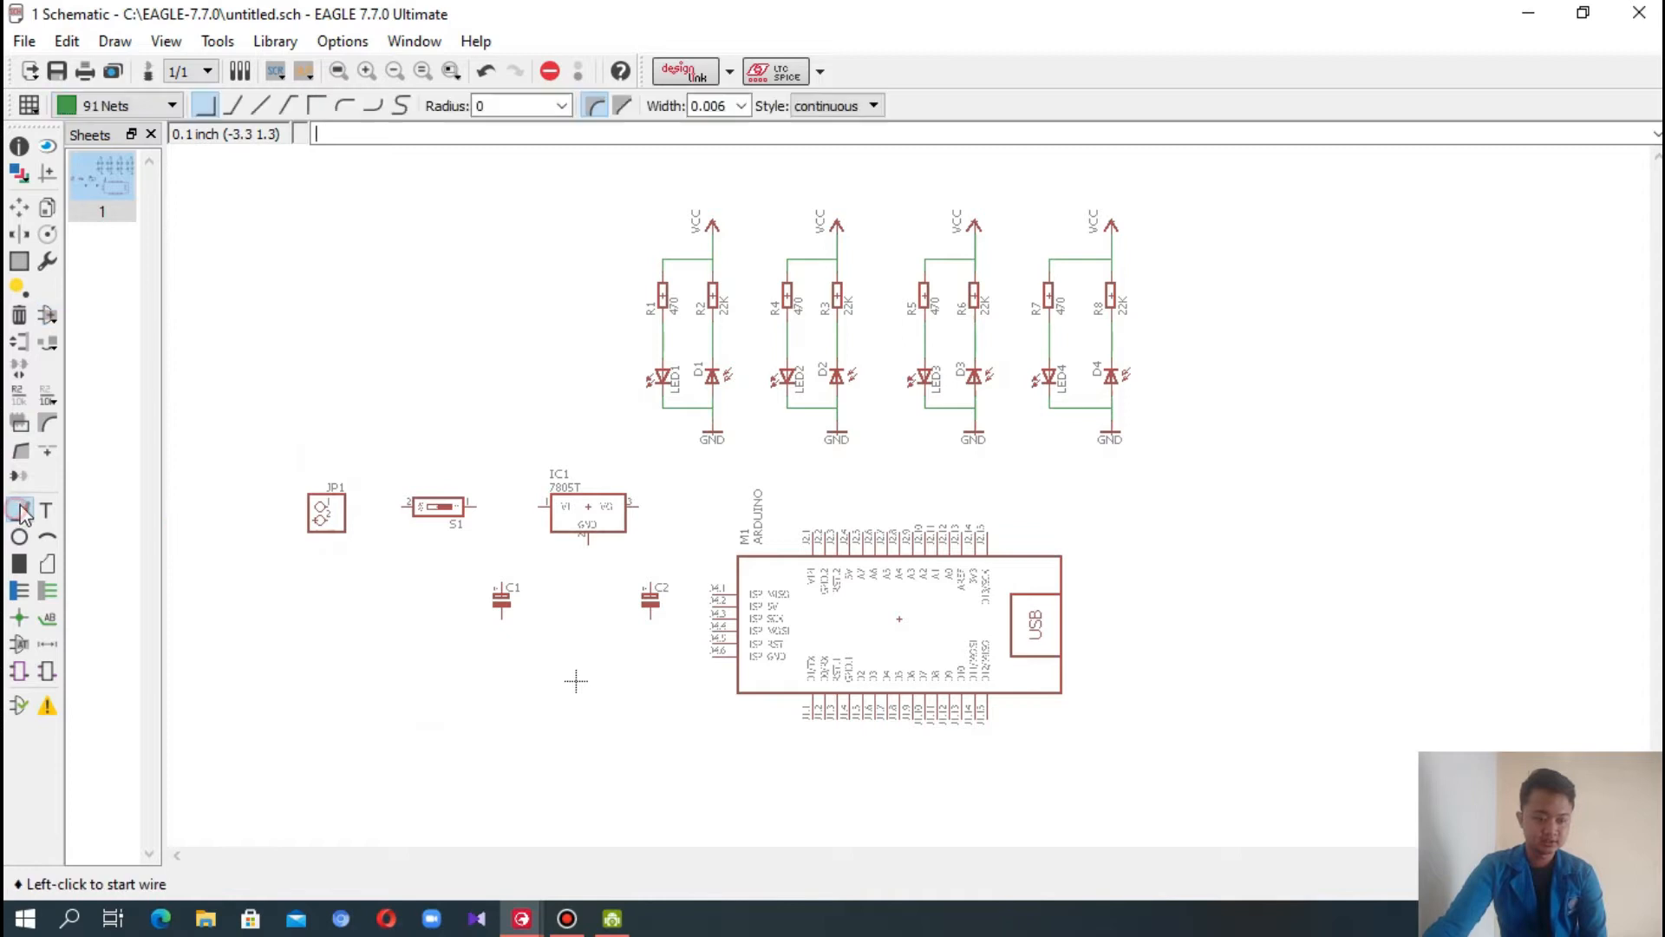
pyautogui.scroll(2, 521, 556)
pyautogui.scroll(2, 522, 556)
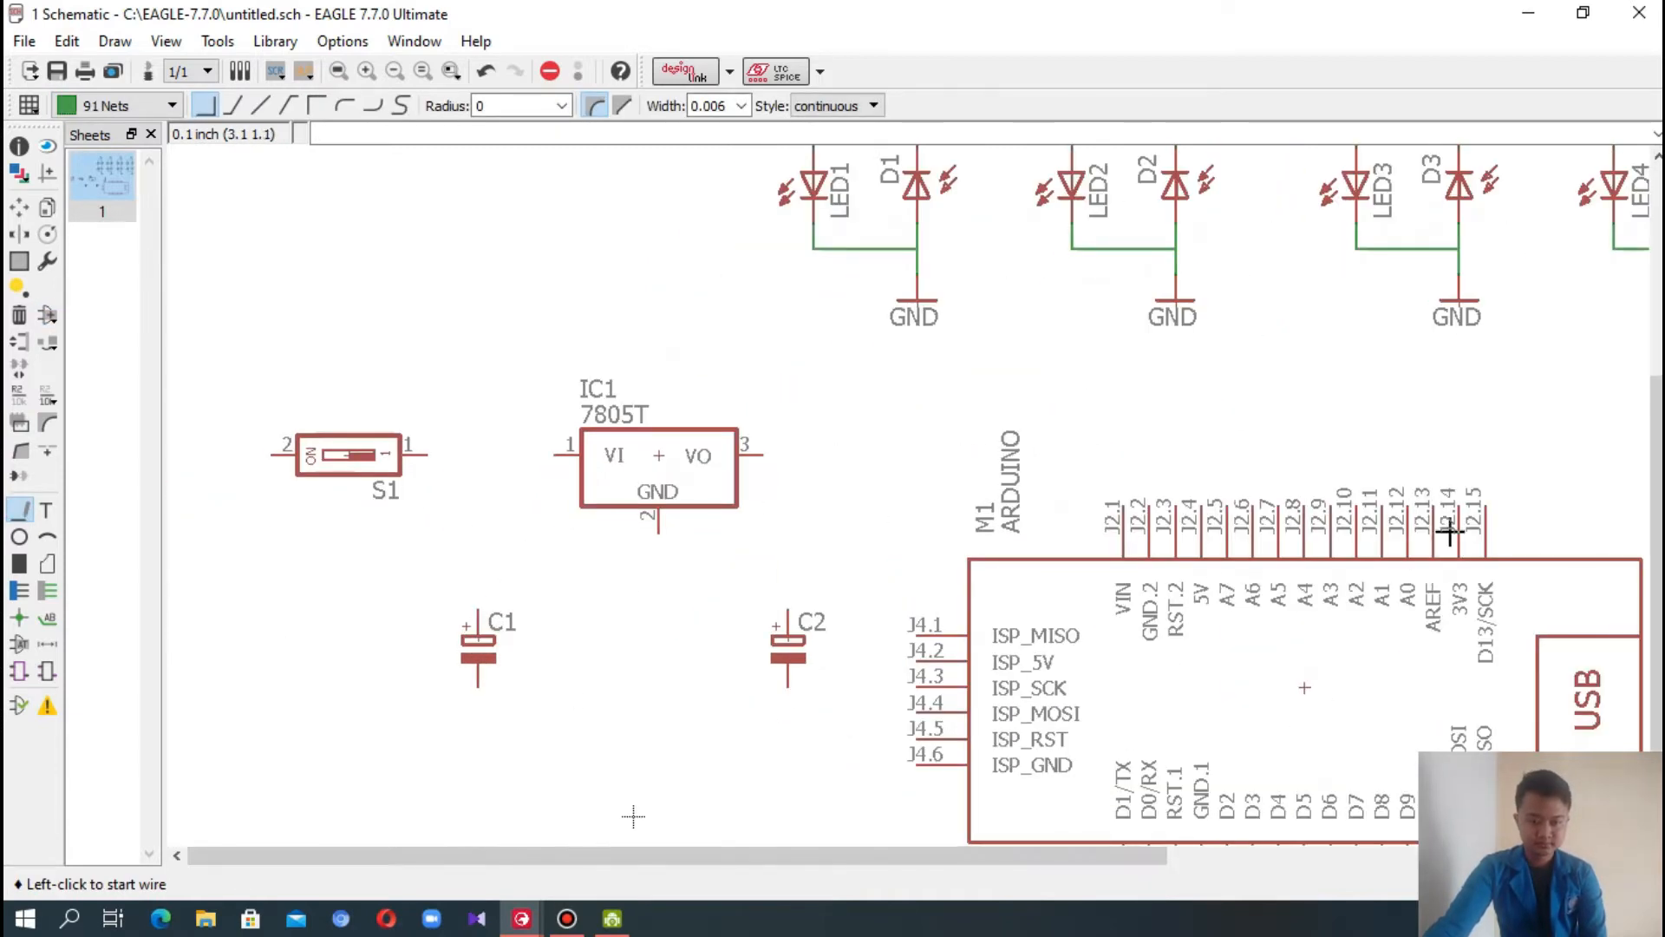
pyautogui.scroll(-2, 1452, 514)
pyautogui.moveTo(943, 863); pyautogui.dragTo(979, 863)
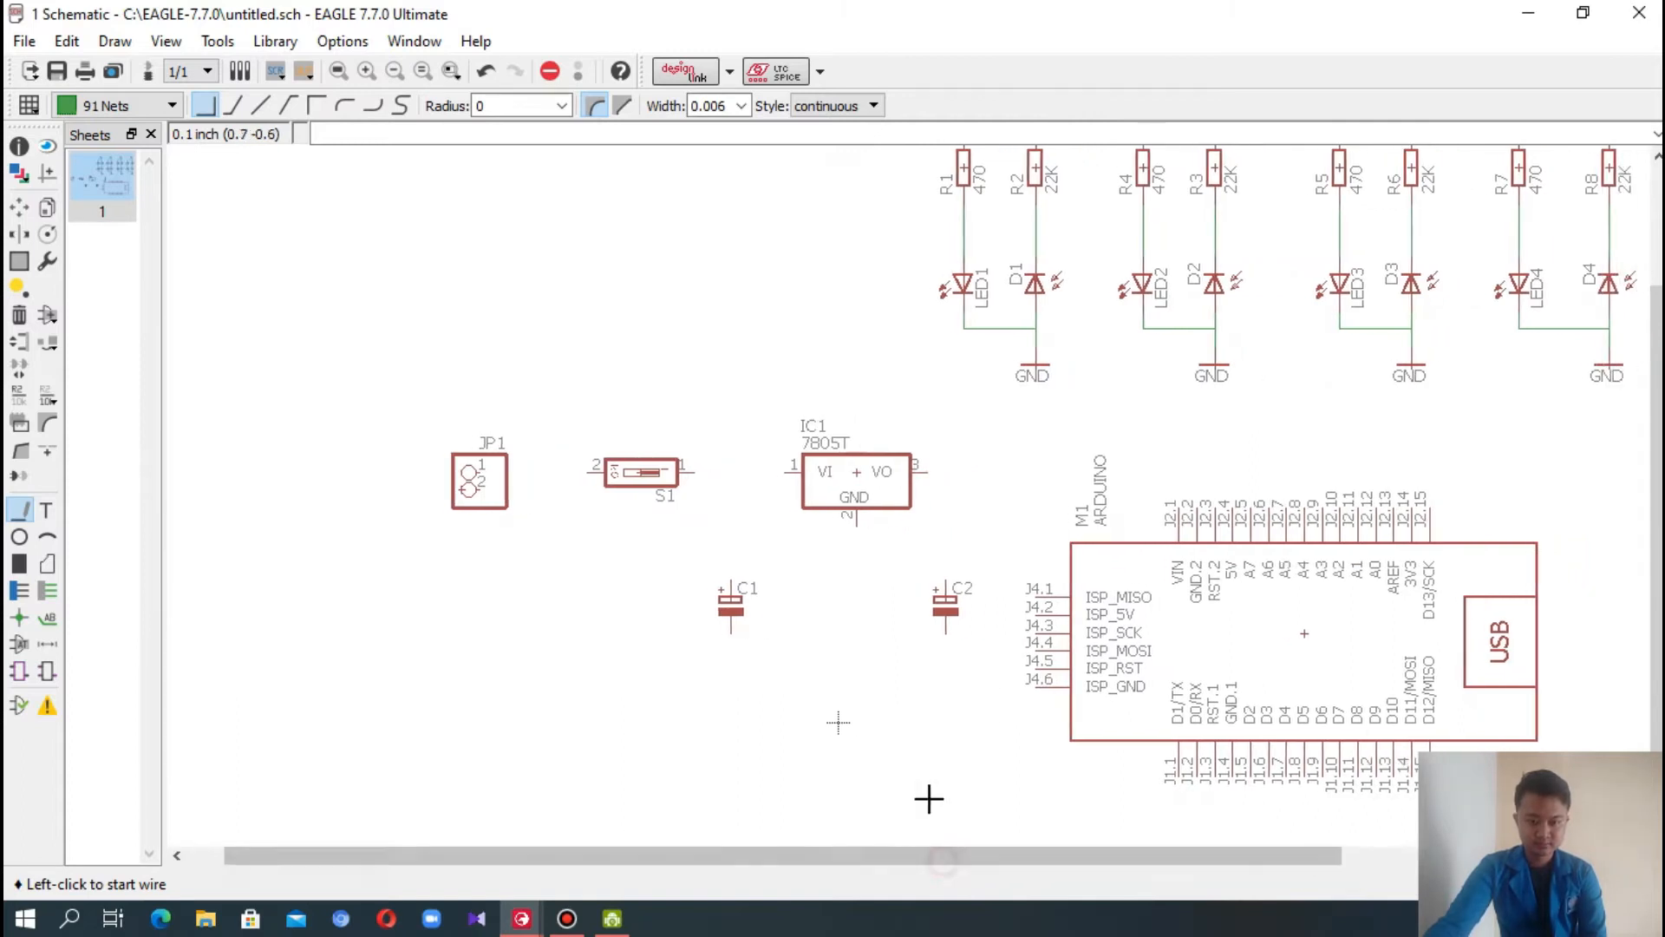
pyautogui.scroll(2, 803, 554)
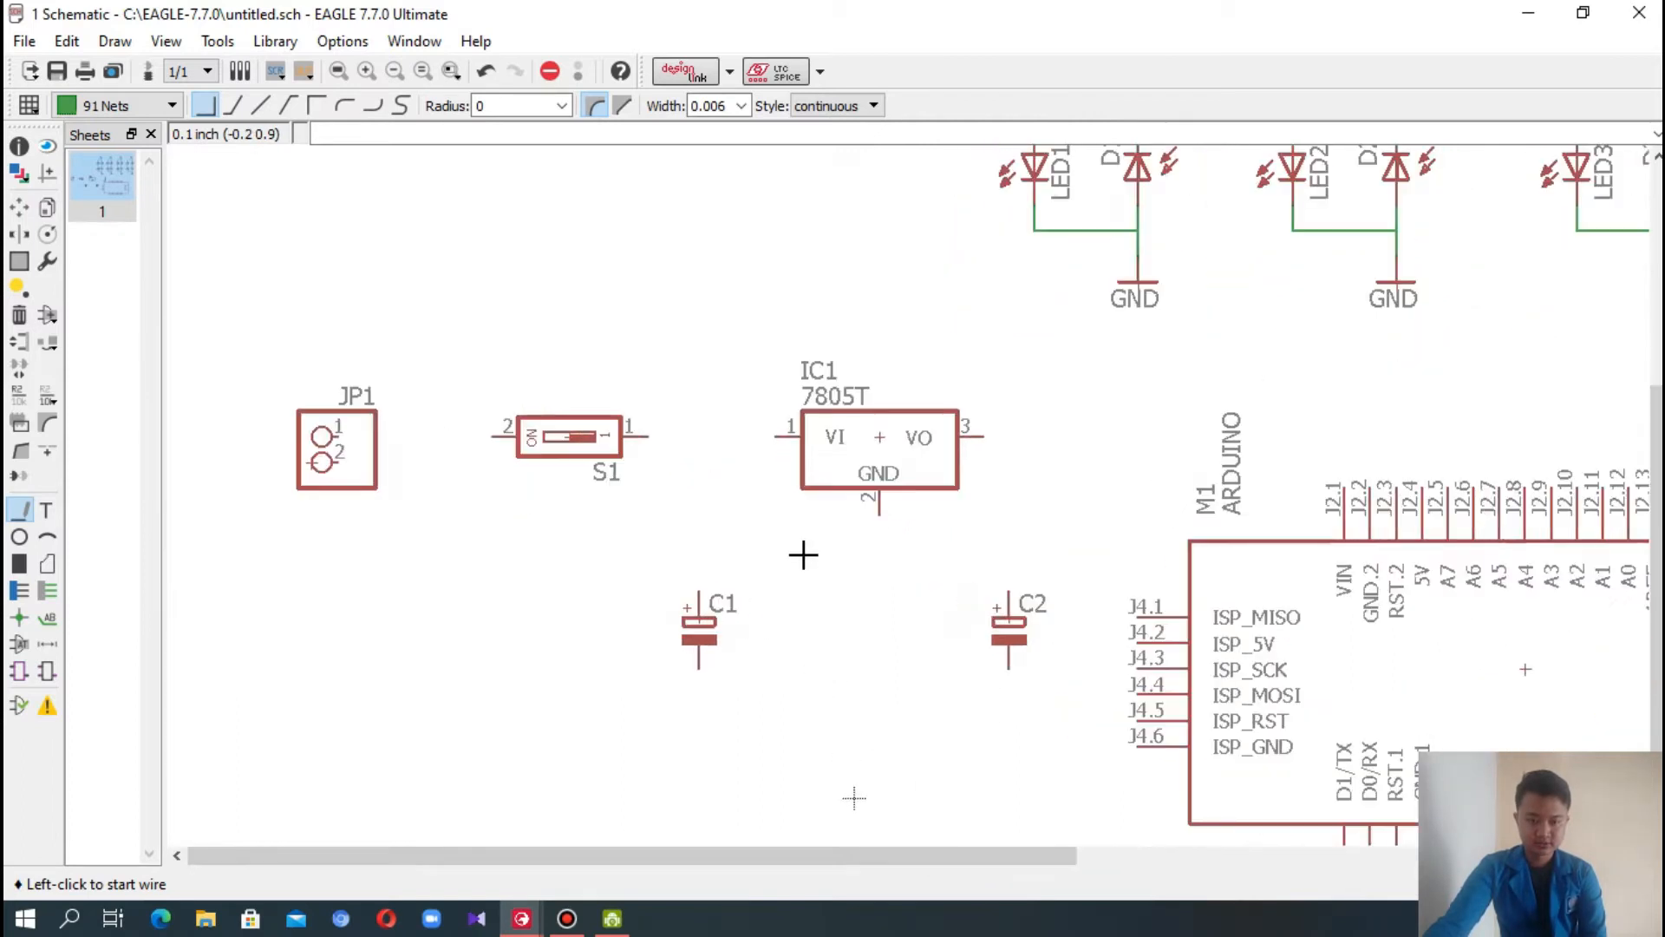
pyautogui.click(337, 438)
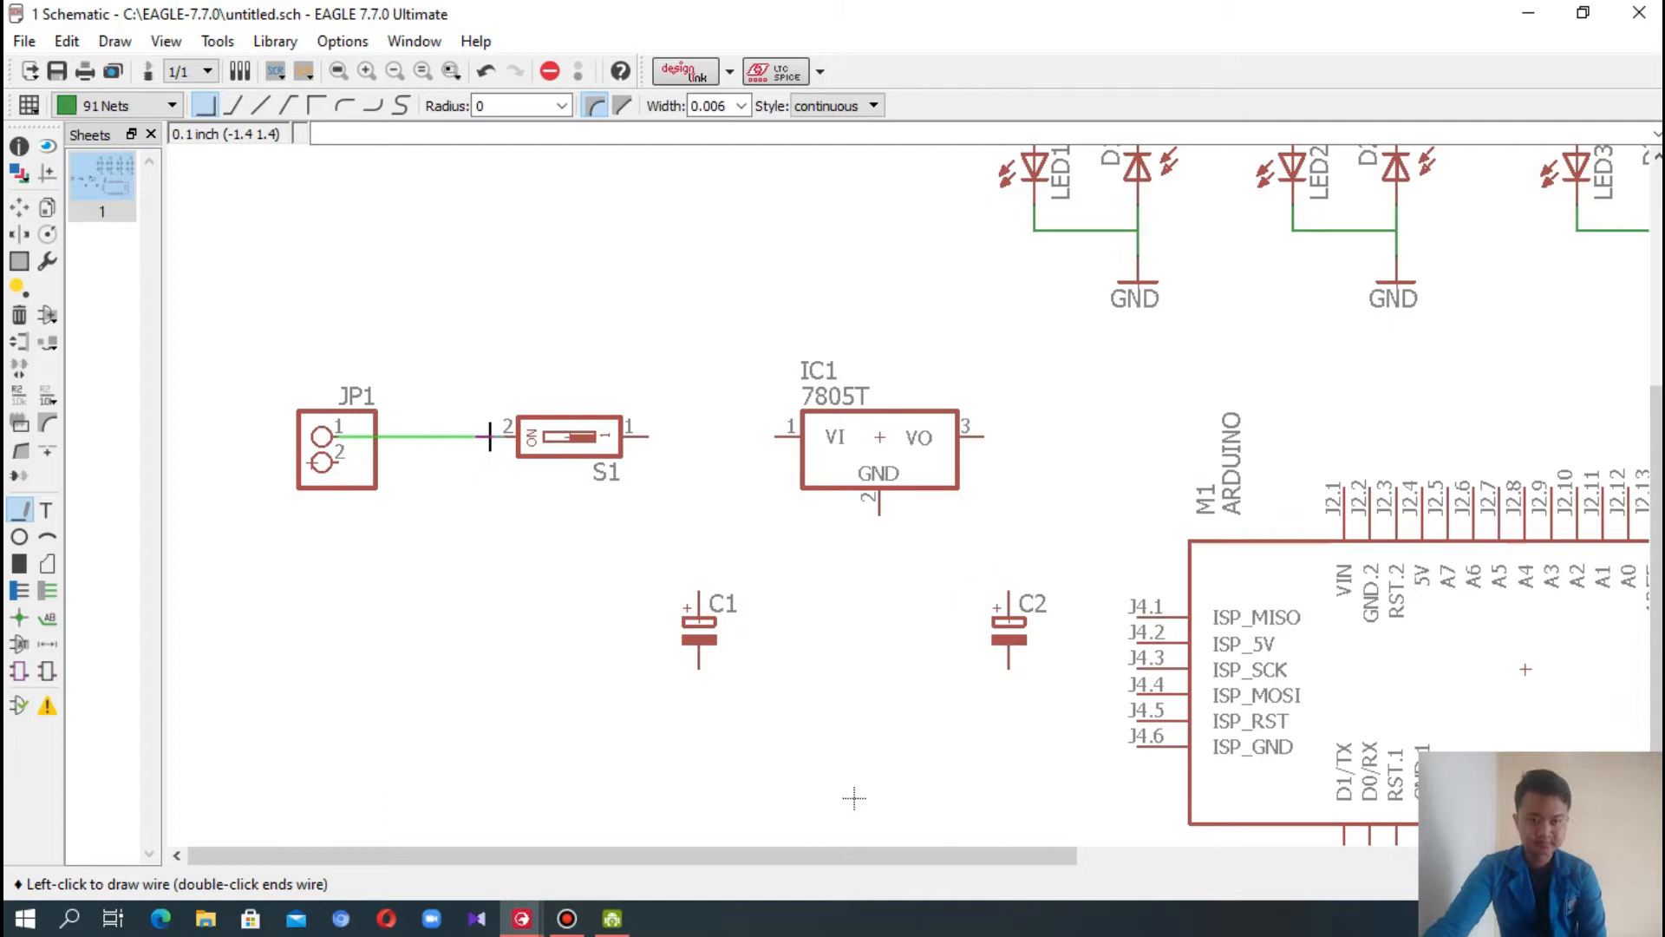
pyautogui.click(492, 436)
# - Wire pin 1 of switch S1 to the 7805T's VI pin and its VO pin to the positive pin of C2
pyautogui.click(639, 436)
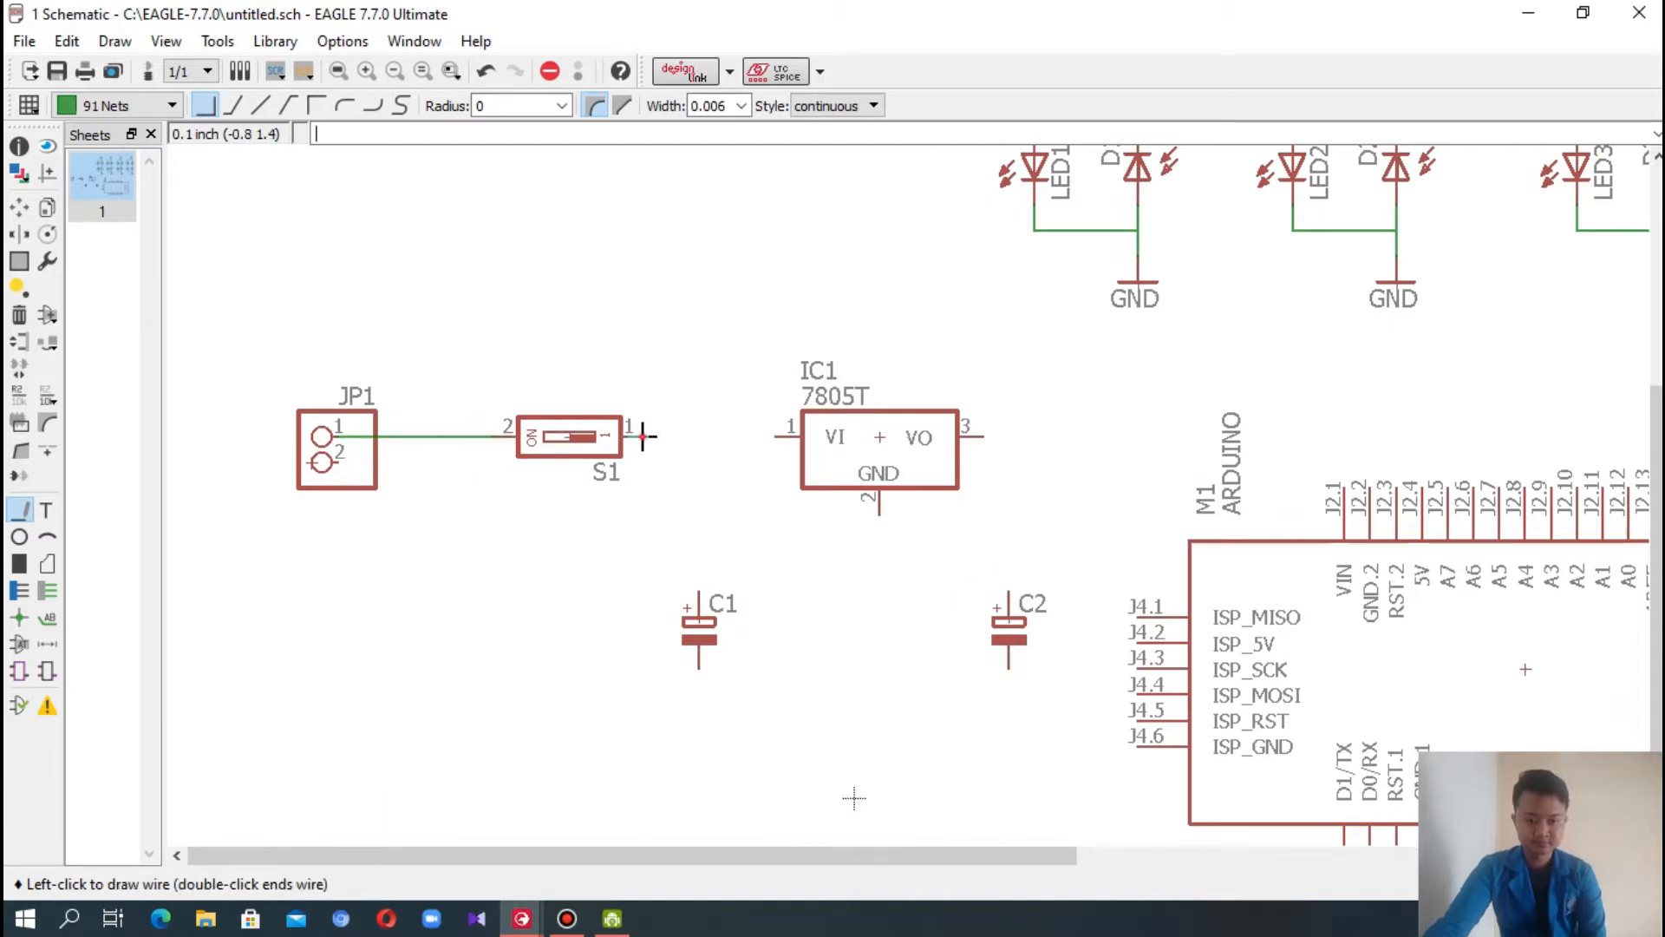
pyautogui.click(779, 437)
pyautogui.click(970, 438)
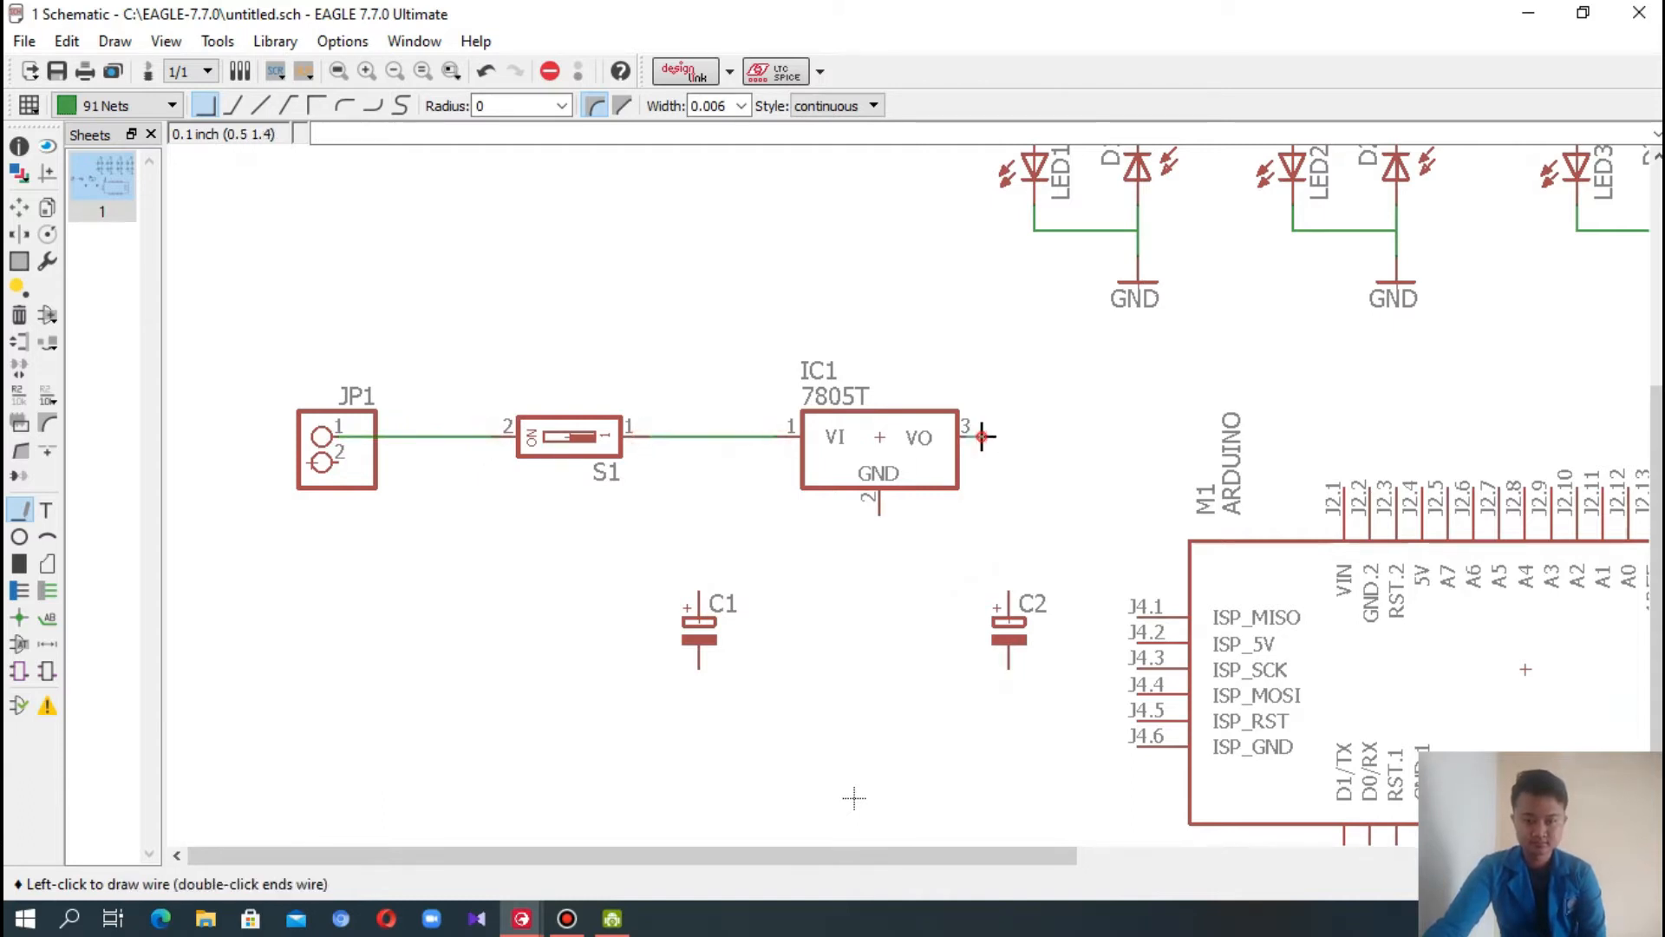
pyautogui.click(1008, 597)
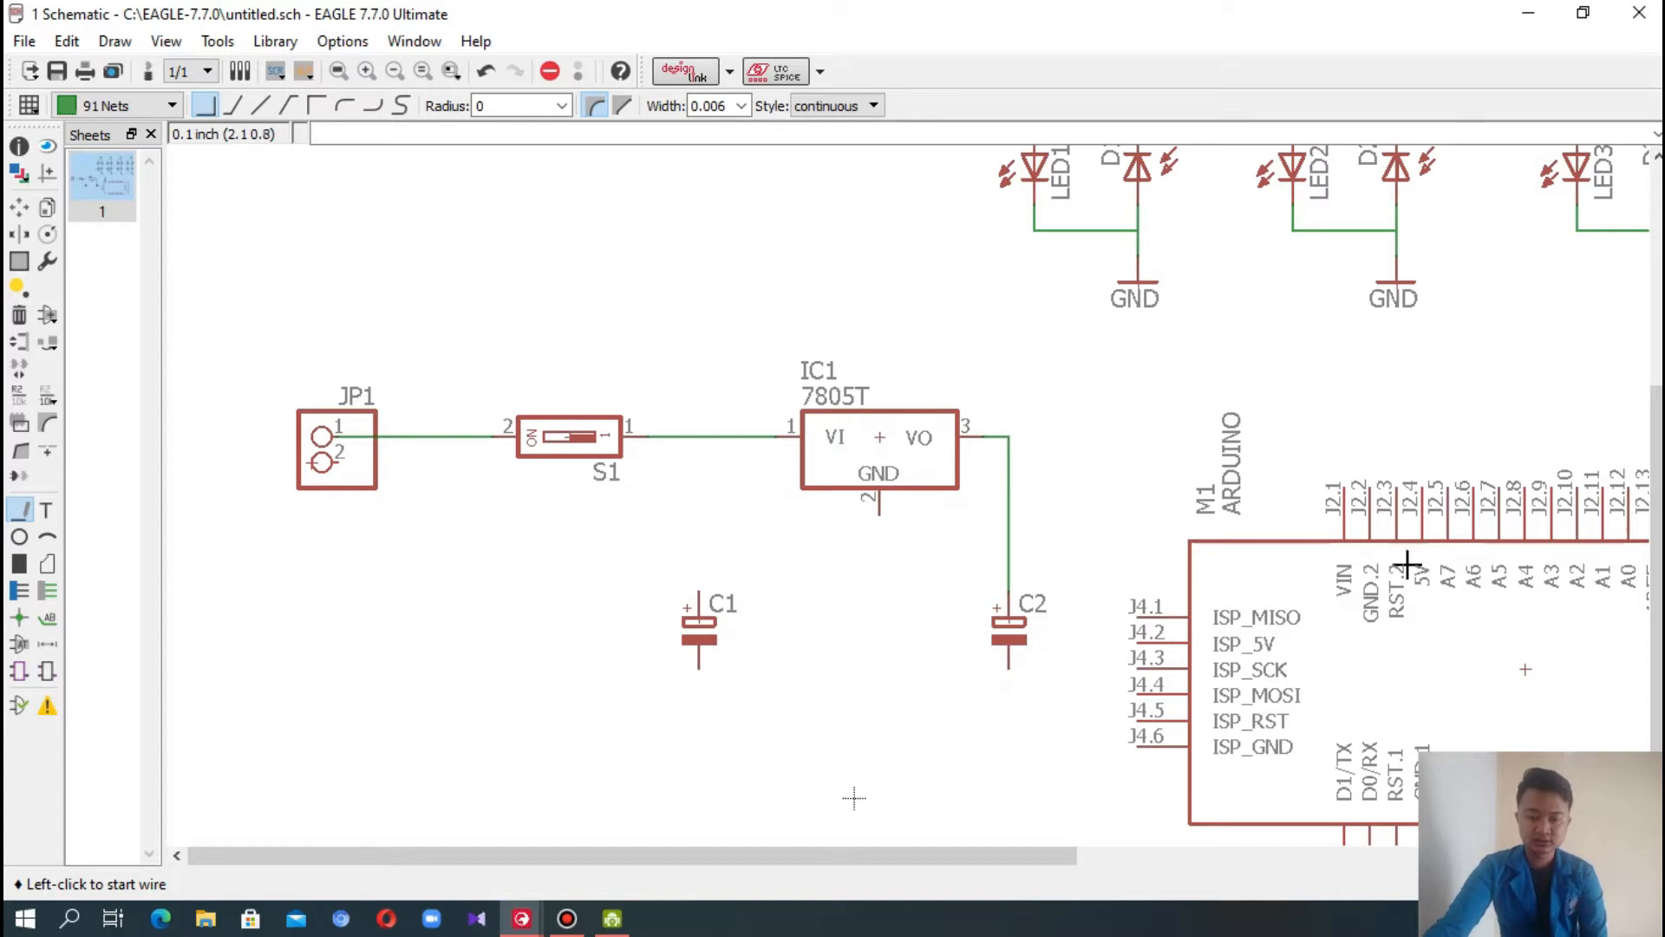
# - Wire pin 2 of header JP1 along a ground line below the capacitors to C2's negative pin, and join C1's negative pin to that line
pyautogui.click(335, 458)
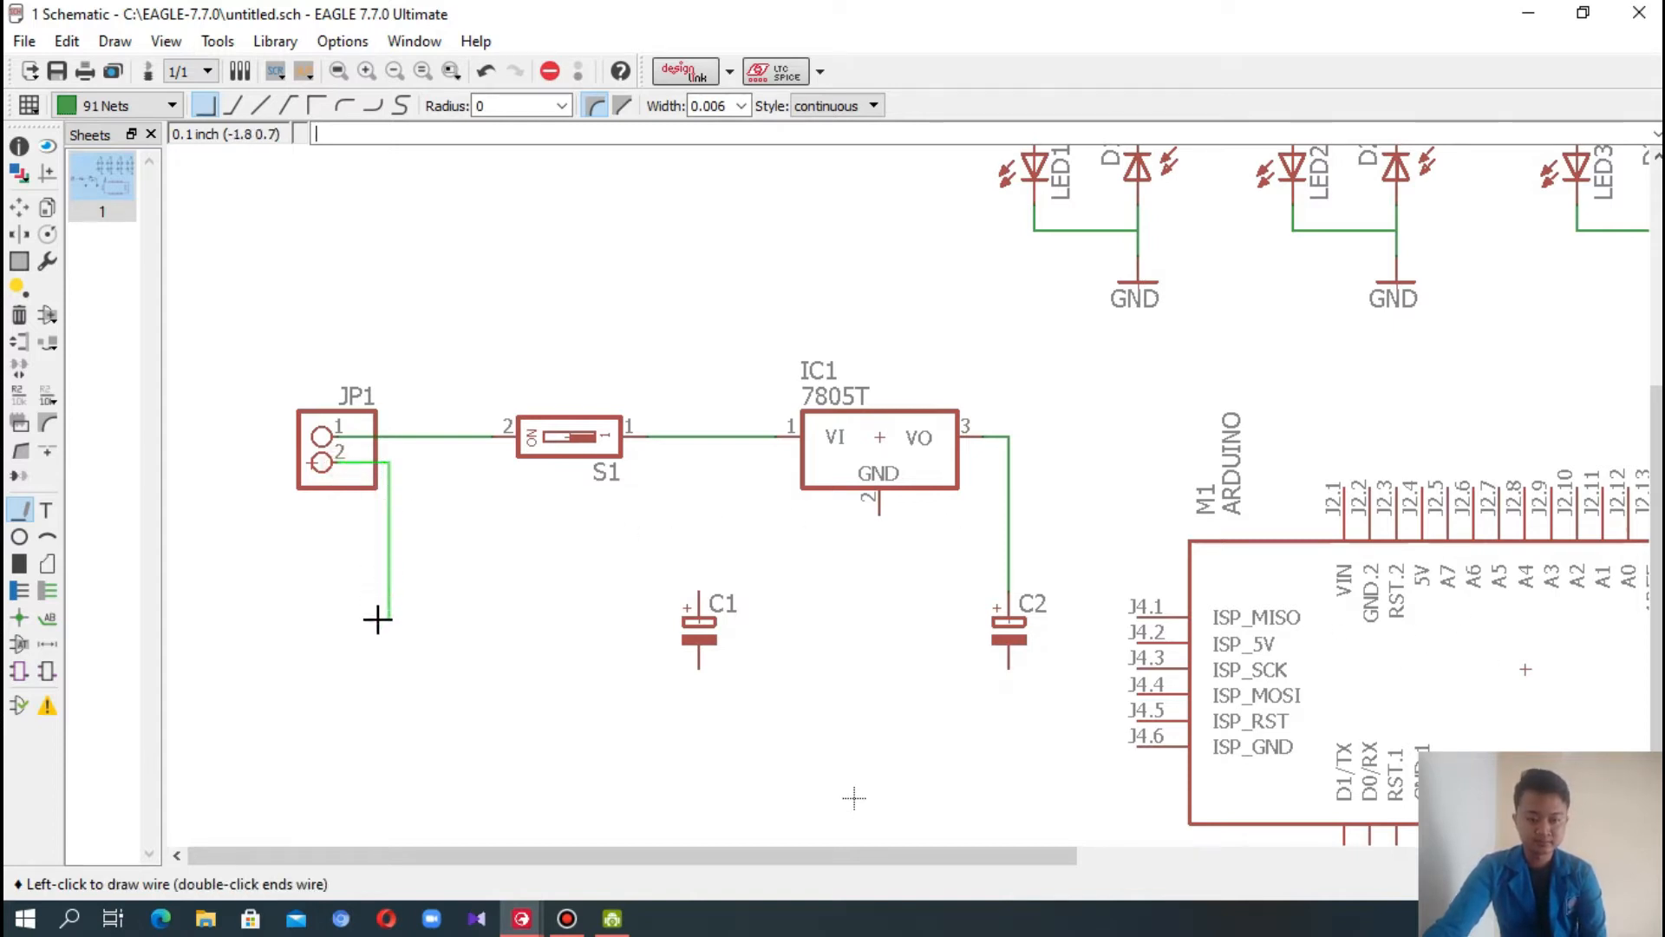
pyautogui.click(387, 696)
pyautogui.click(1010, 670)
pyautogui.click(700, 668)
pyautogui.click(699, 692)
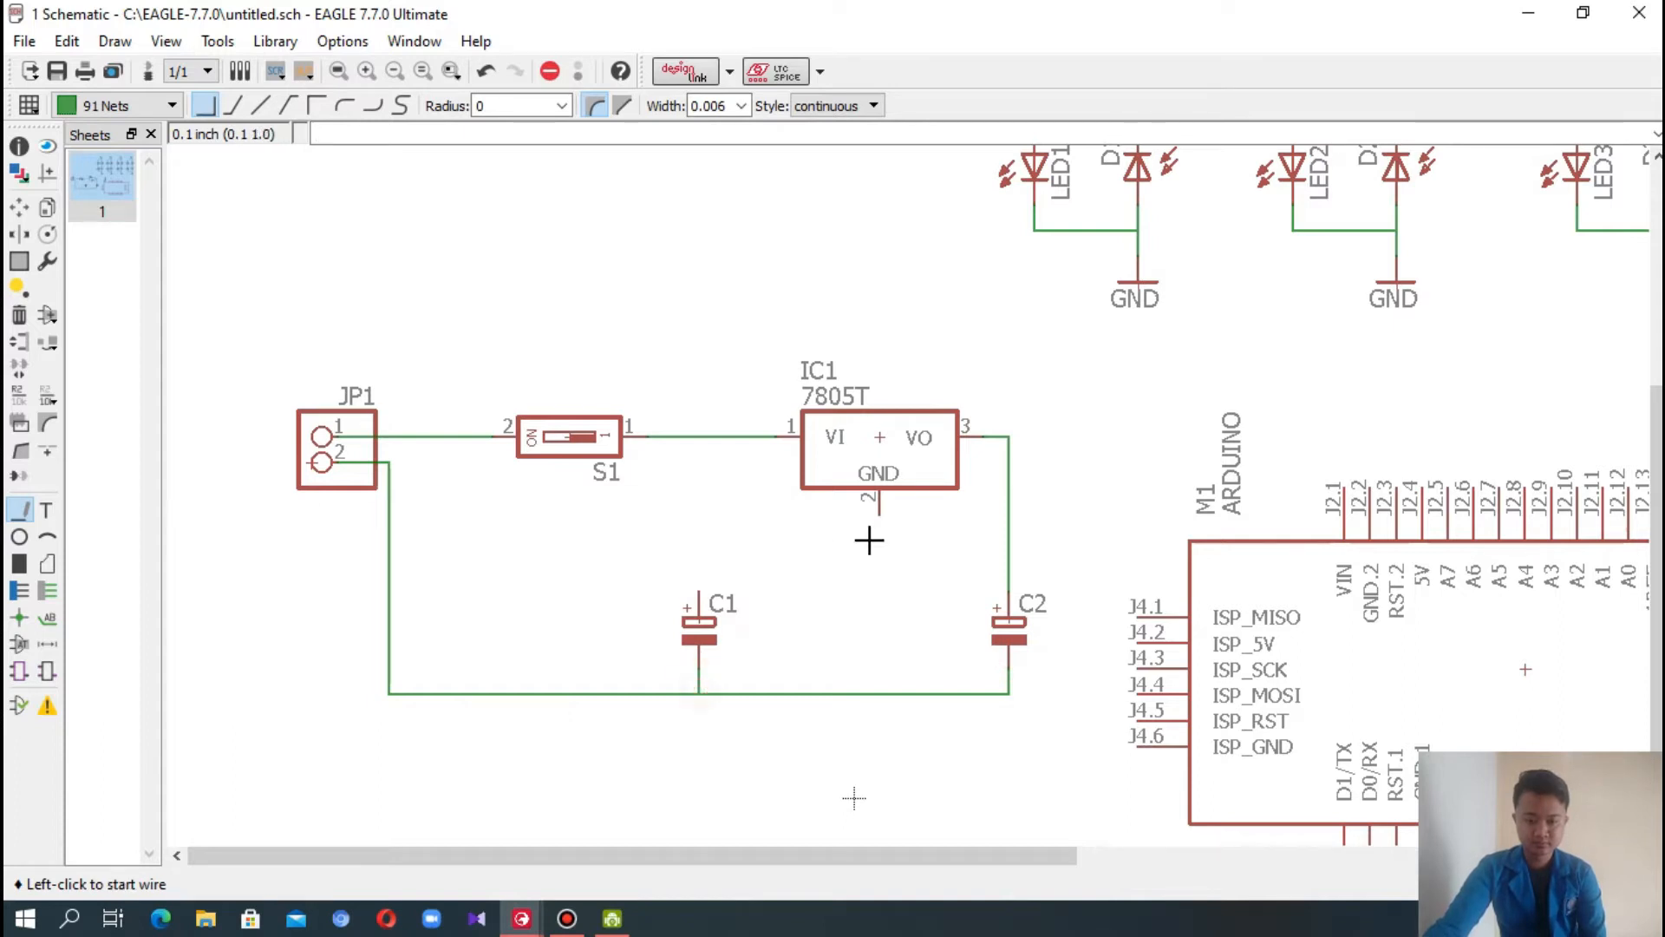
# - Wire the 7805T's GND pin down to the ground line and C1's positive pin up to the regulator's input line
pyautogui.click(879, 514)
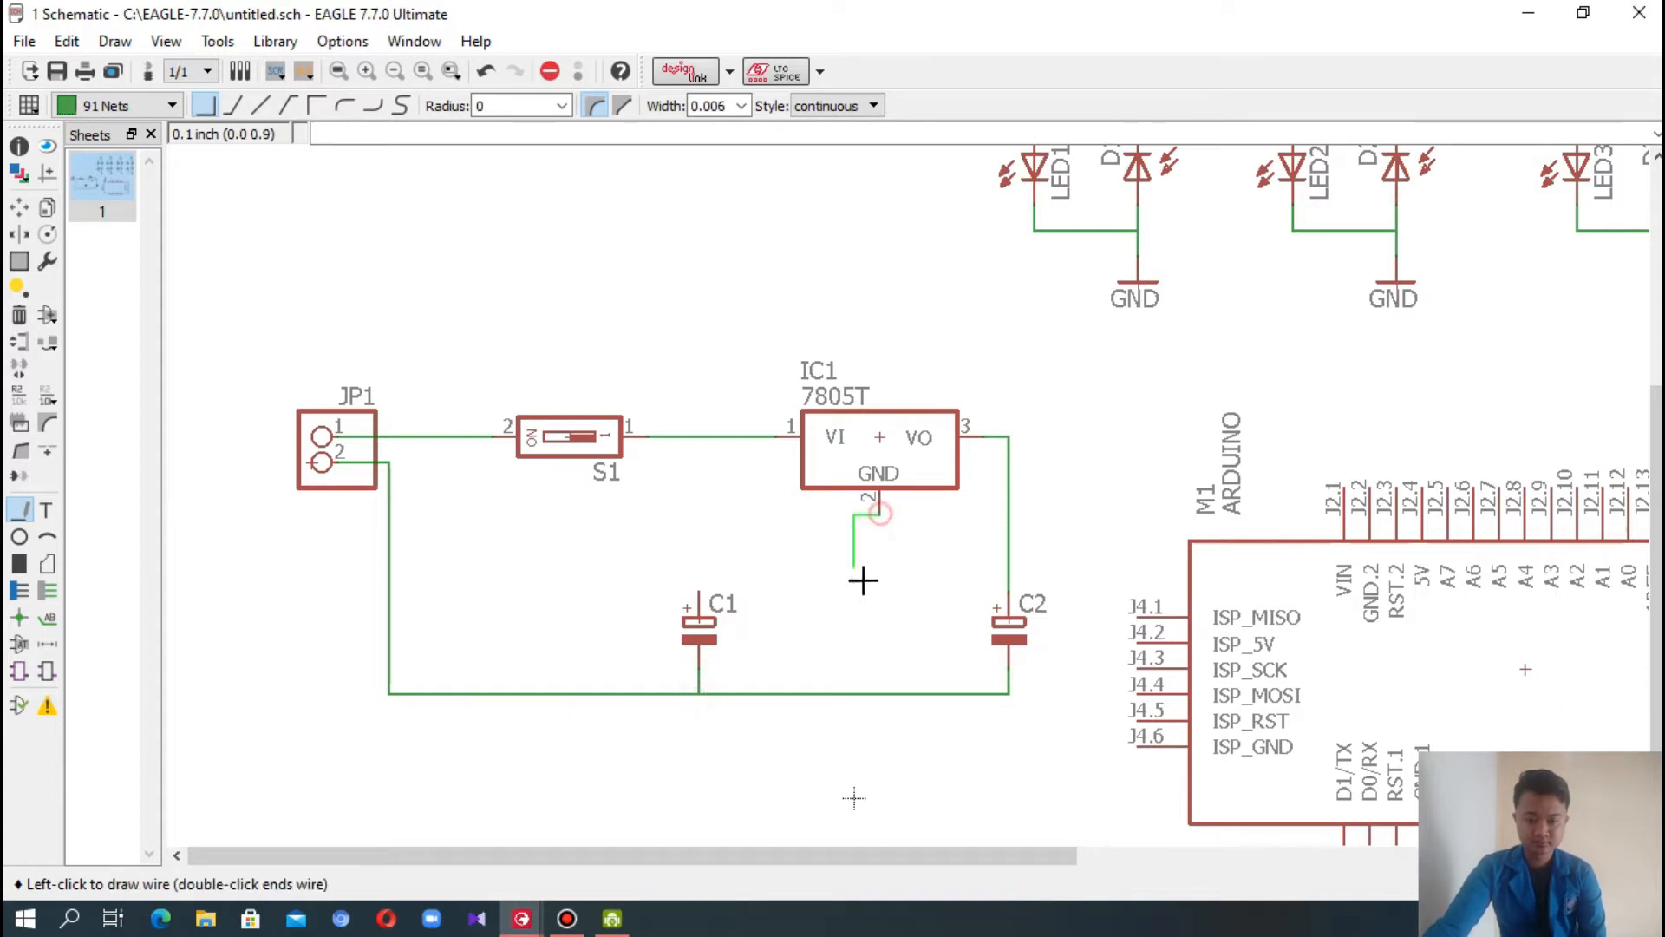
pyautogui.click(880, 692)
pyautogui.click(701, 450)
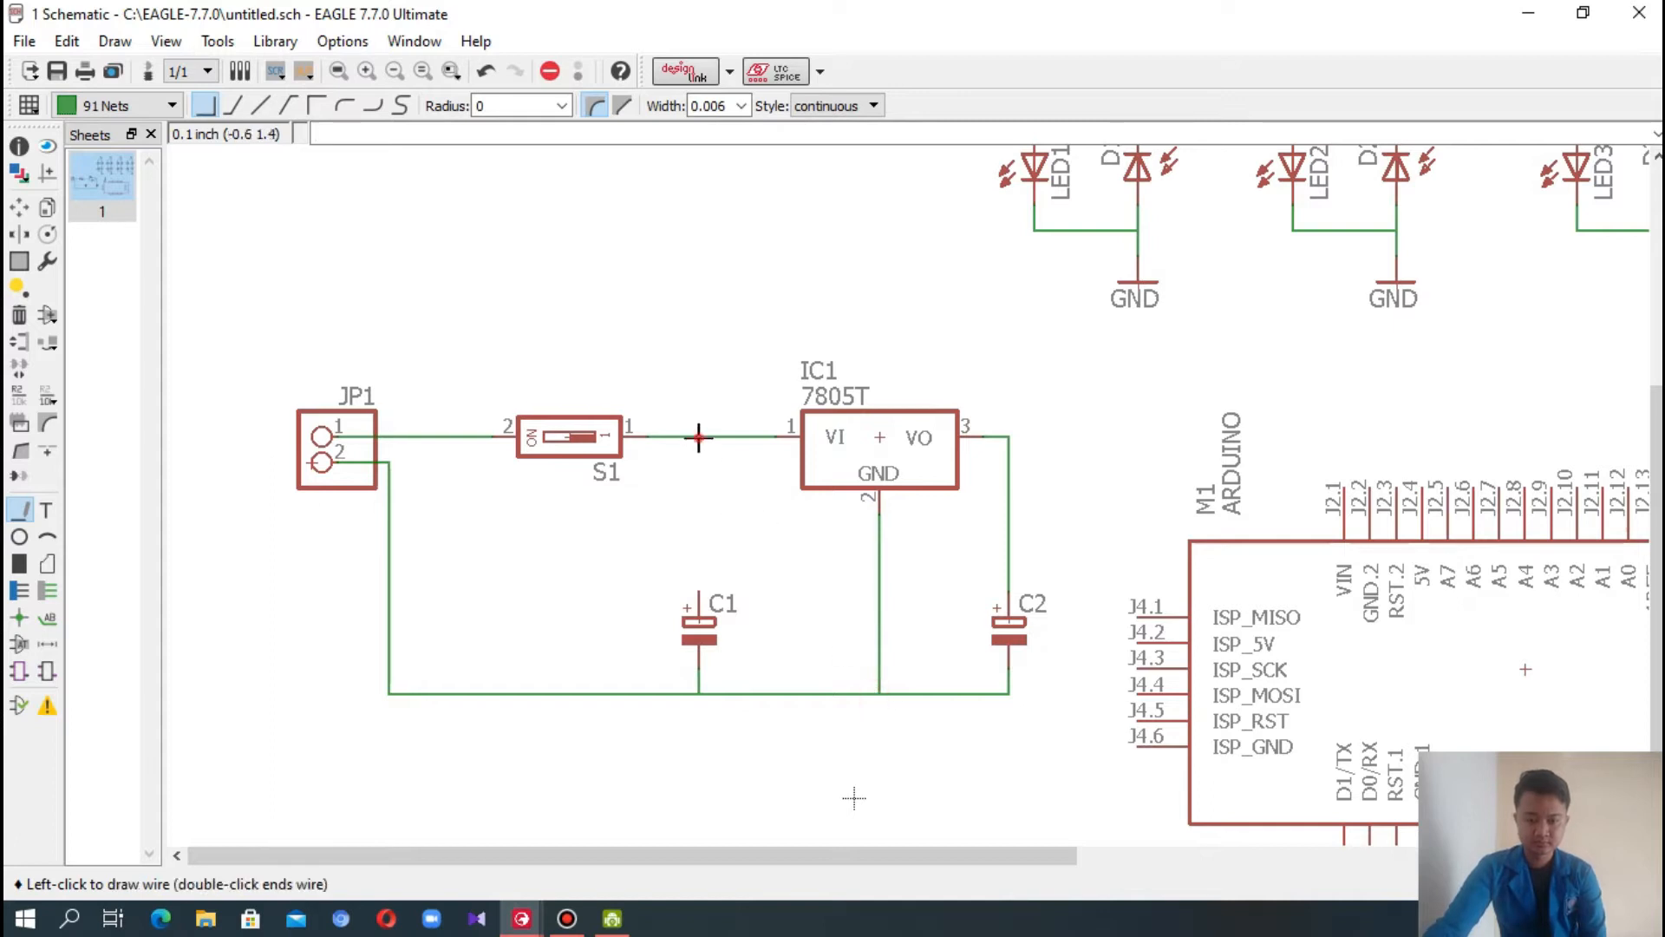
pyautogui.click(700, 597)
pyautogui.scroll(-1, 1656, 572)
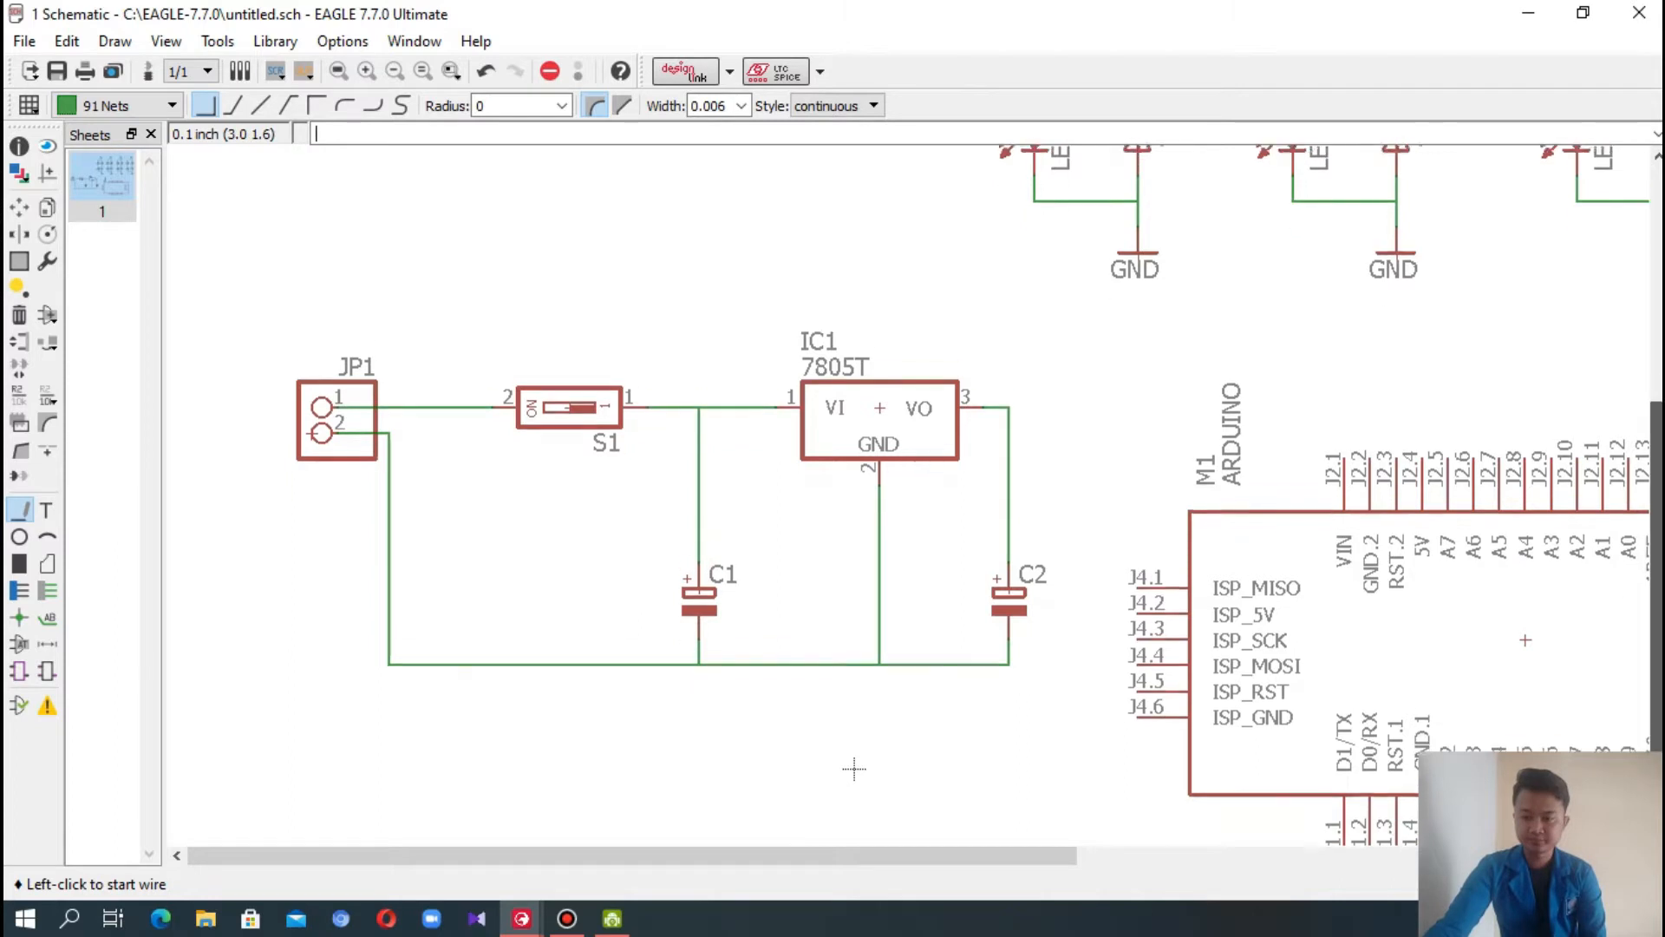
pyautogui.scroll(-2, 854, 768)
pyautogui.scroll(2, 854, 728)
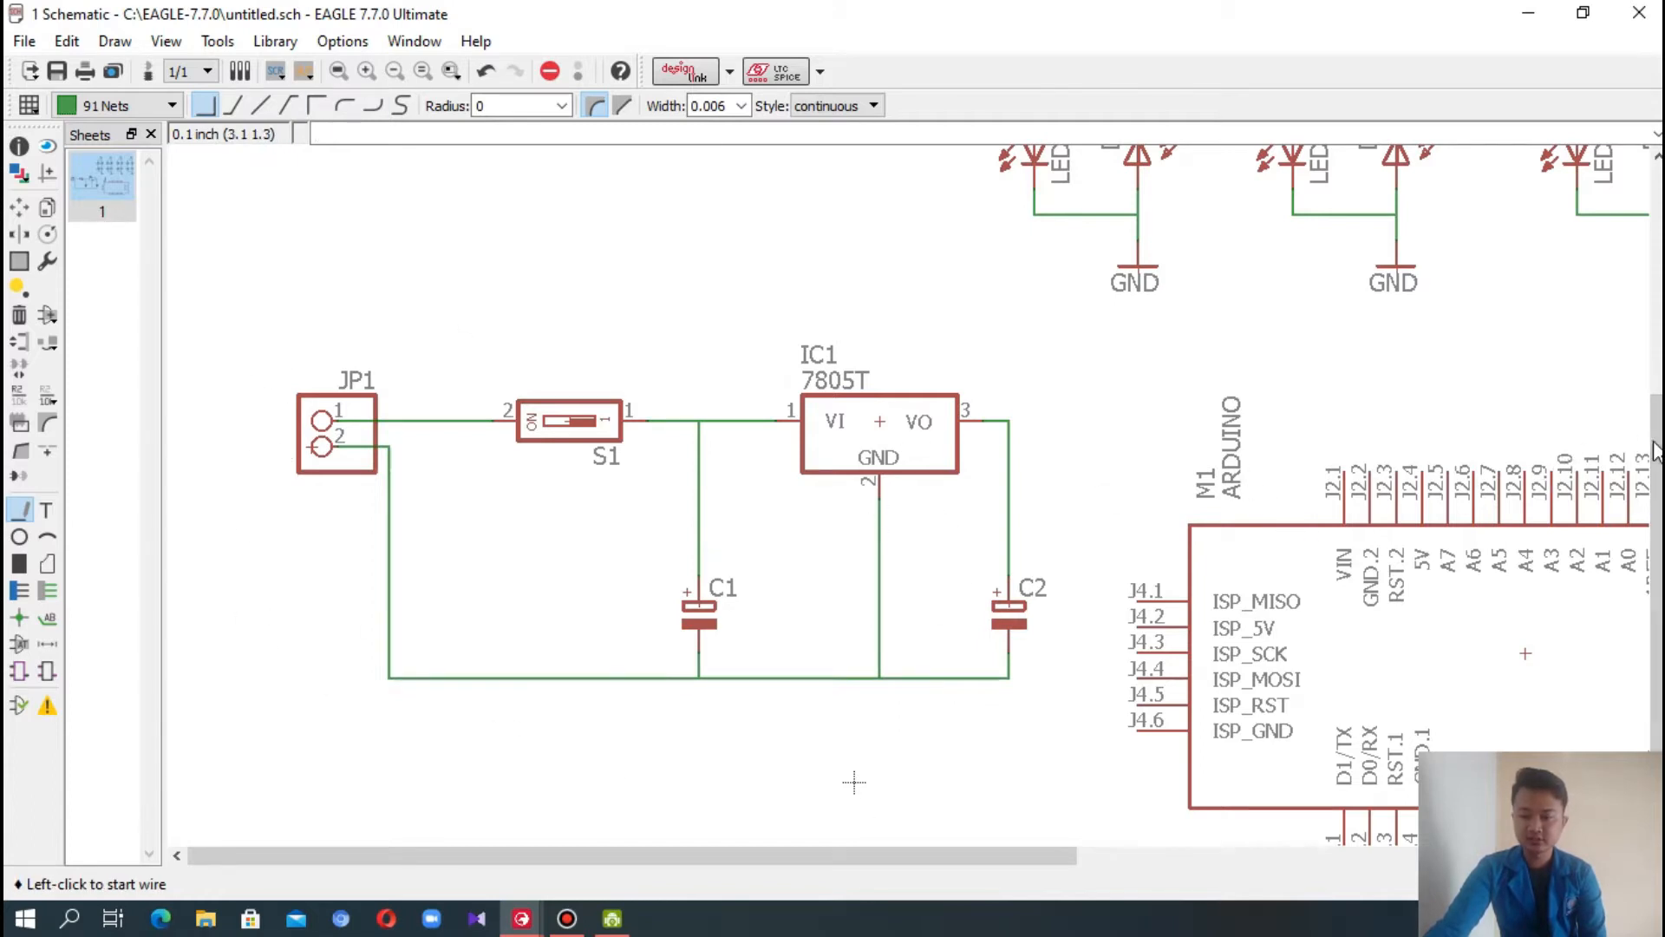
# - Wire the Arduino's VIN pin to the 7805T output line at C2 and its GND.2 pin to the ground line at C2
pyautogui.scroll(-1, 1656, 451)
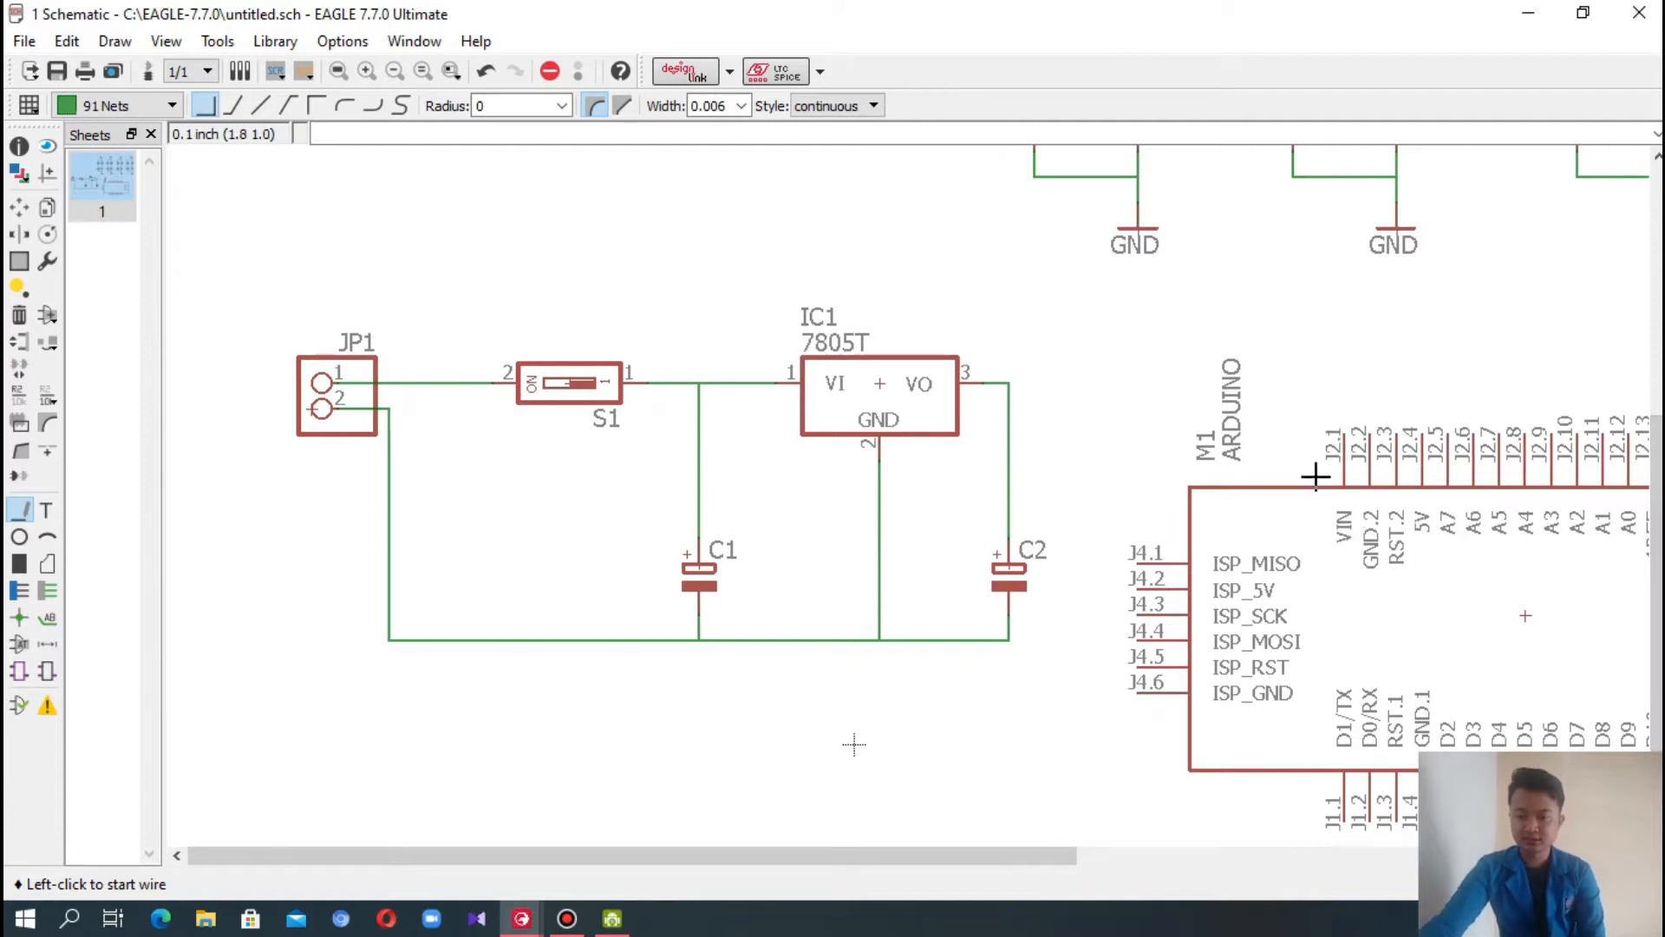
pyautogui.click(1335, 436)
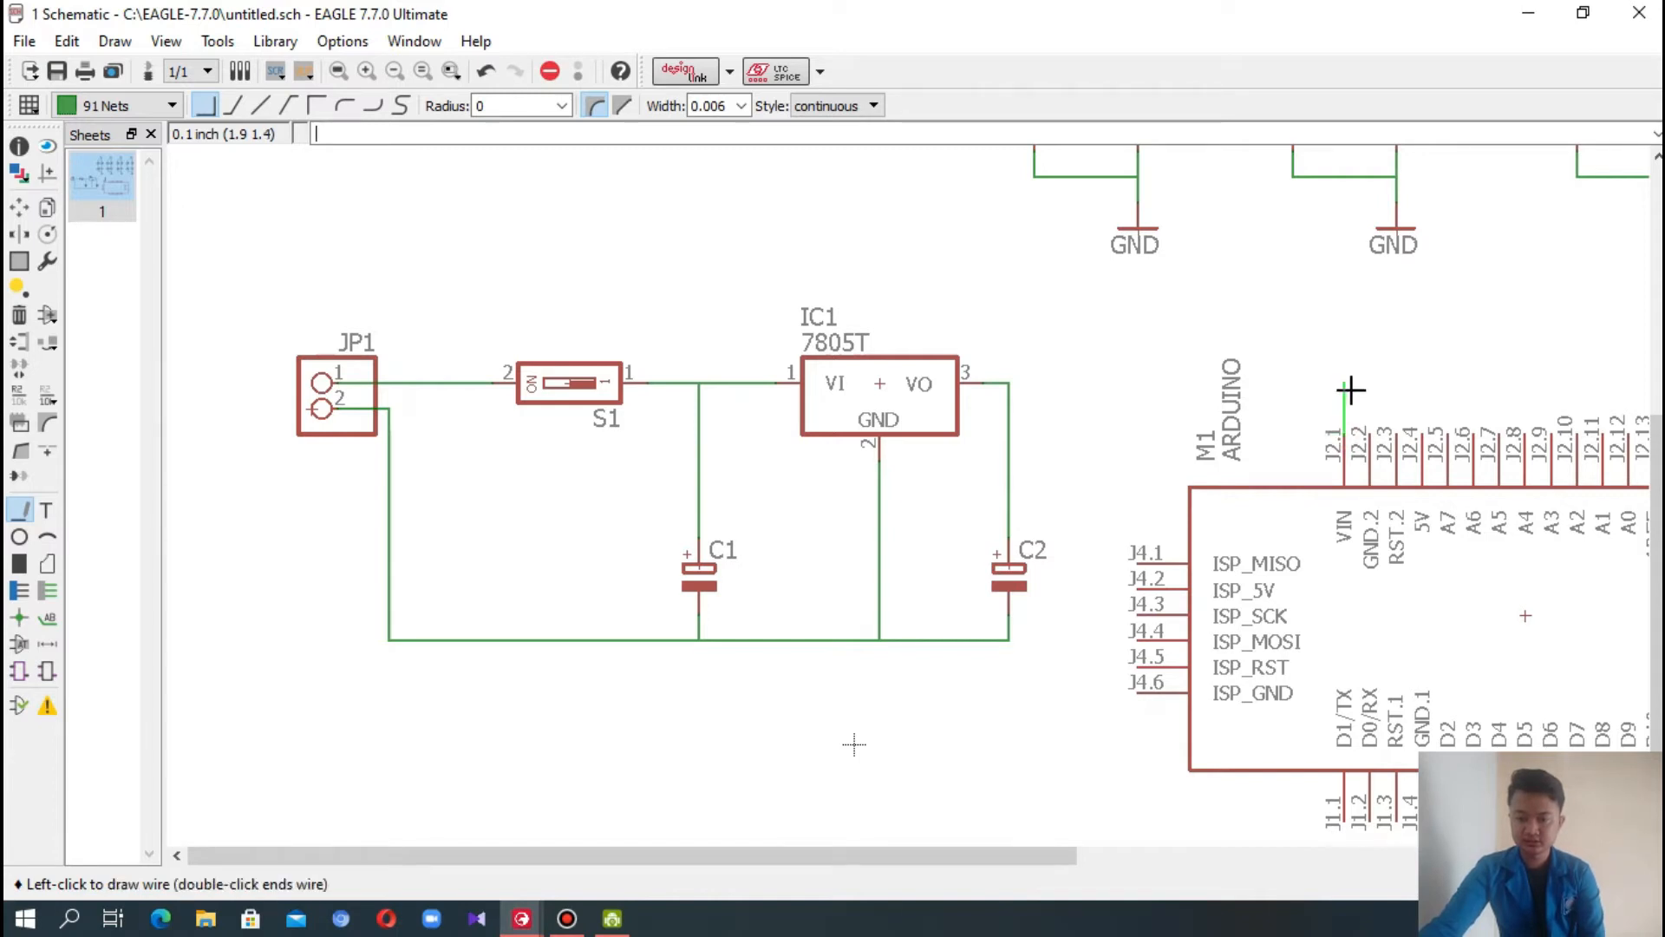
pyautogui.click(1007, 382)
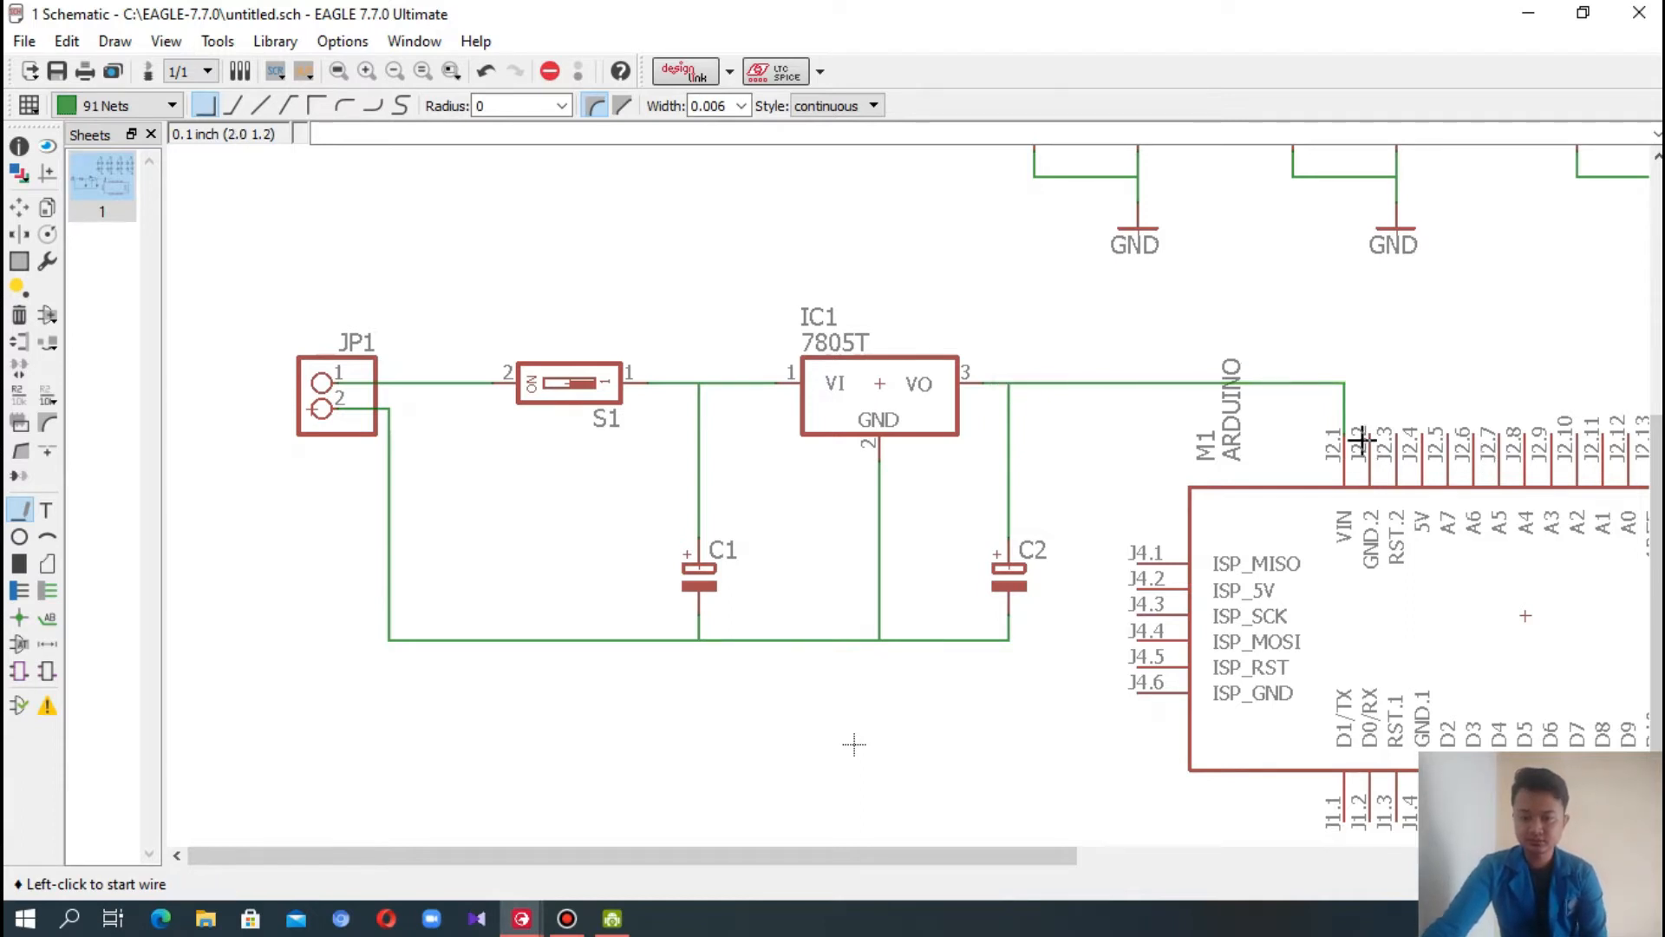
pyautogui.click(1370, 434)
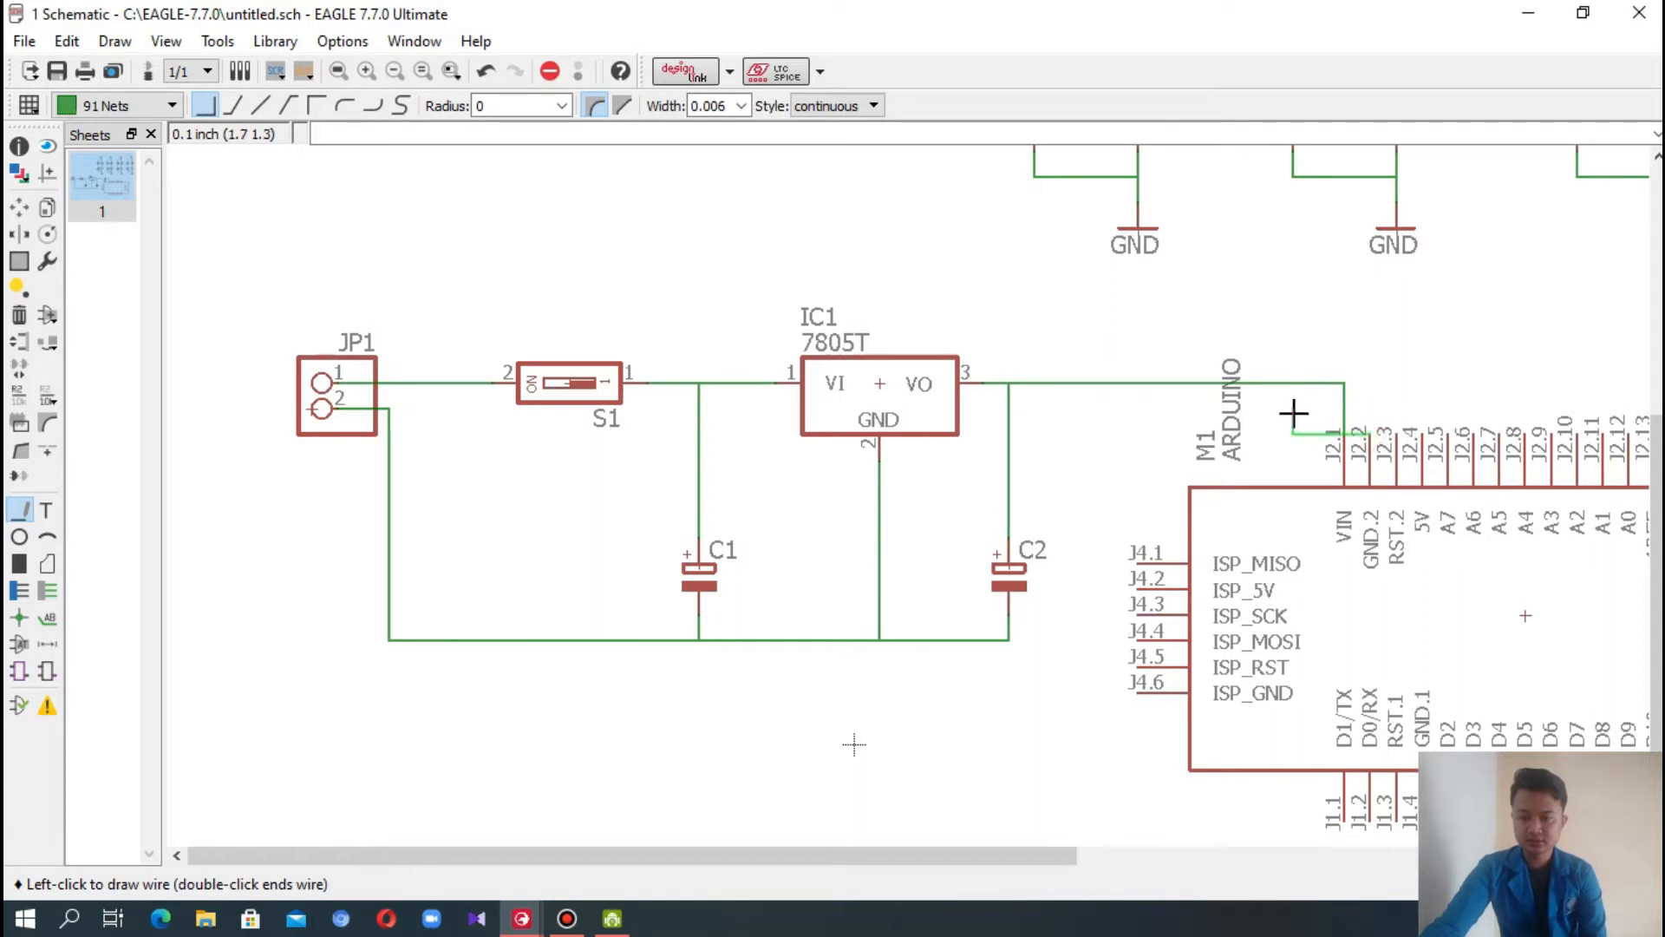
pyautogui.click(1087, 639)
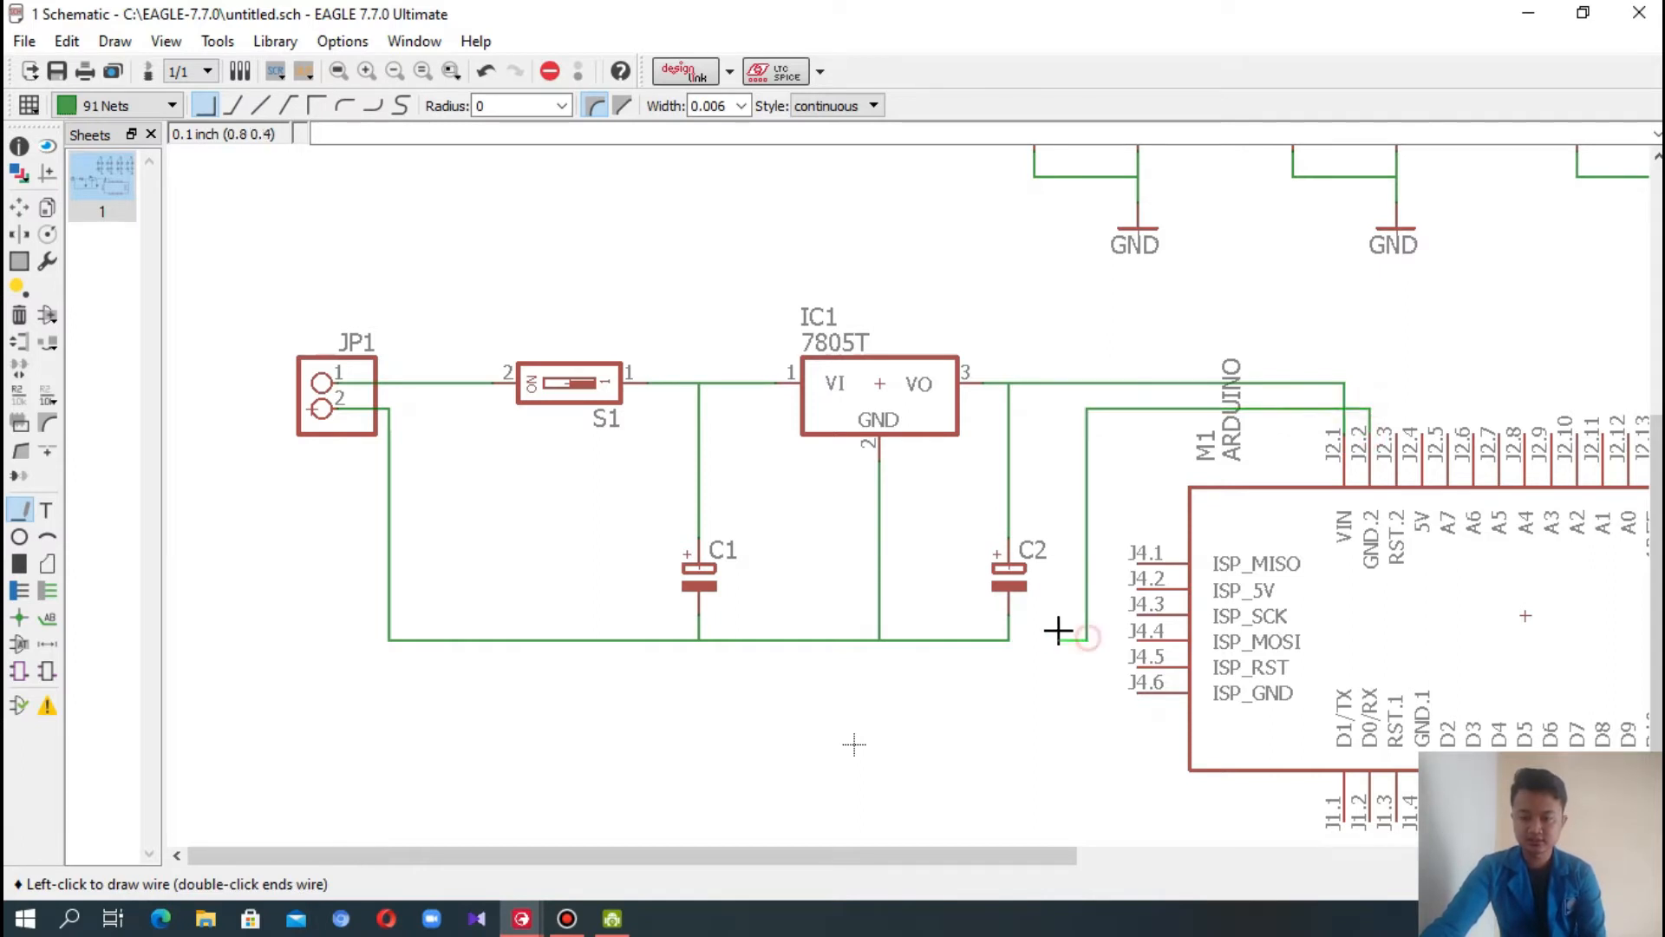
pyautogui.click(1007, 640)
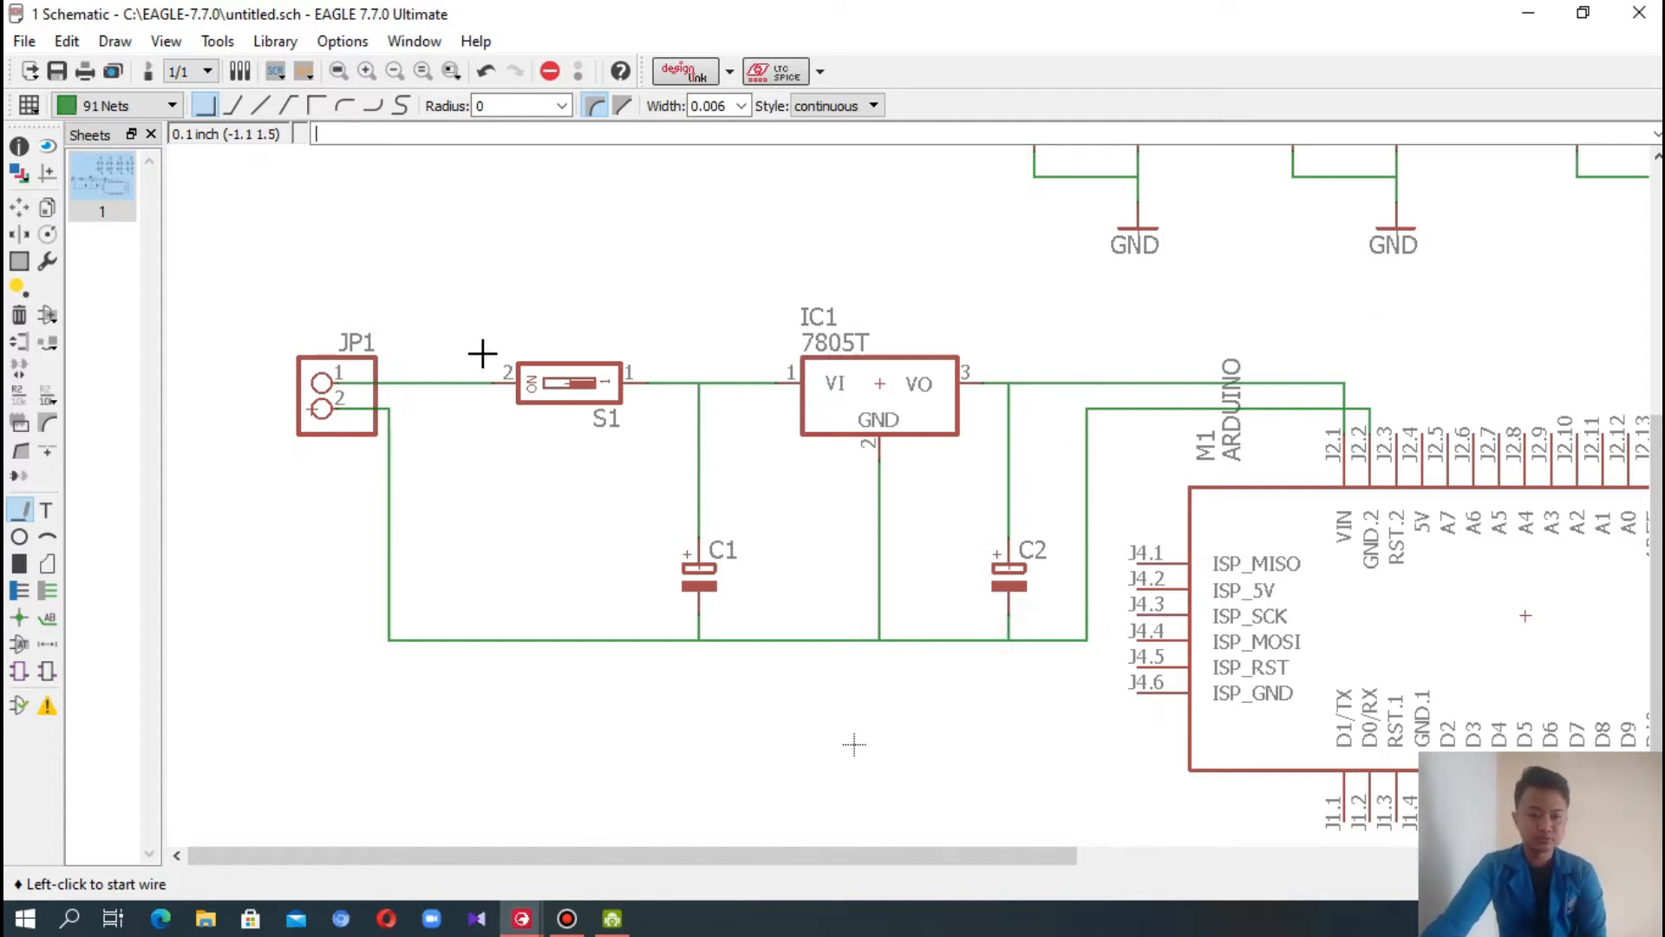
# - Copy a GND symbol to below the supply's ground line and a VCC symbol to above the 7805T's output line
pyautogui.click(47, 208)
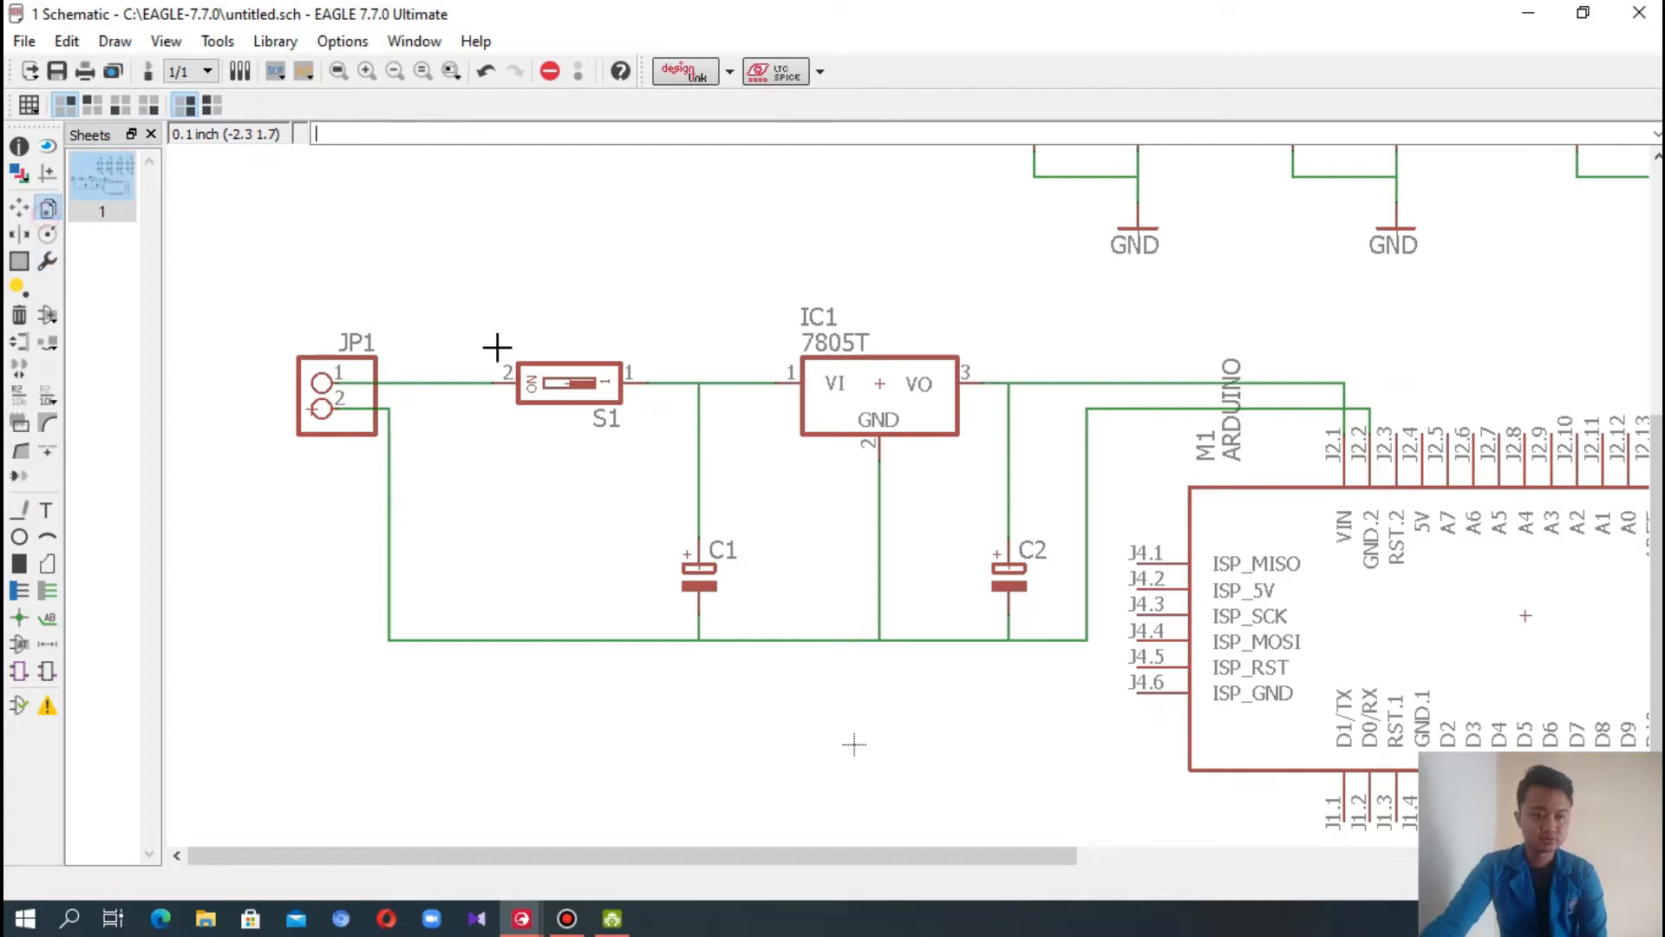
pyautogui.click(1132, 225)
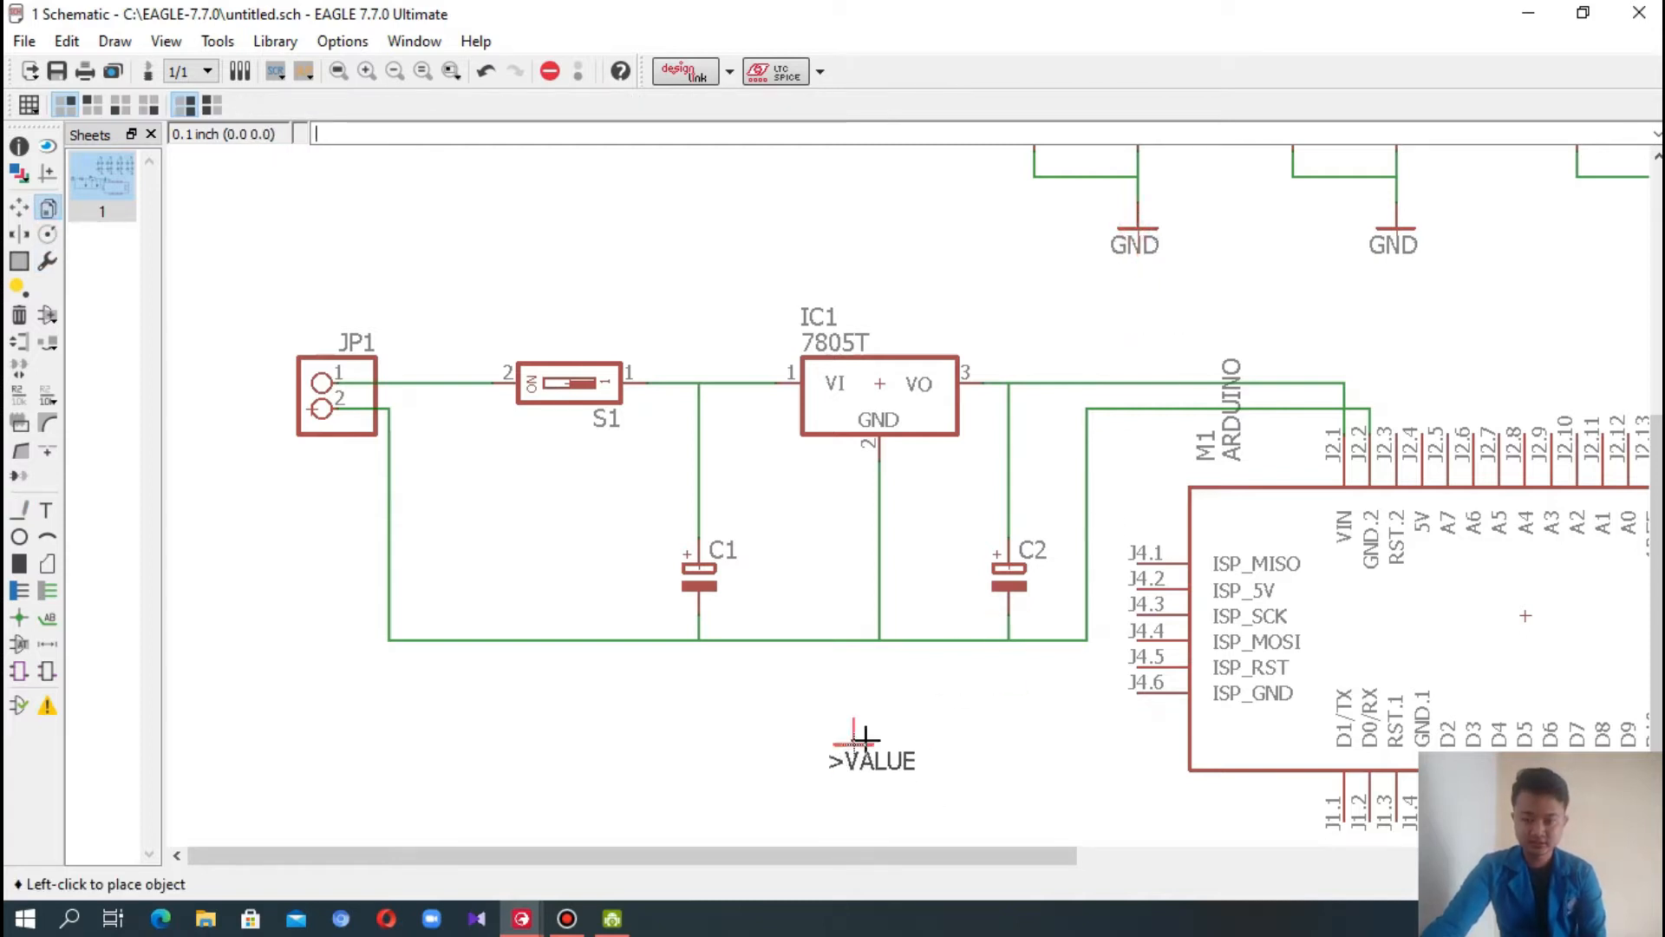
pyautogui.click(875, 715)
pyautogui.scroll(5, 1156, 243)
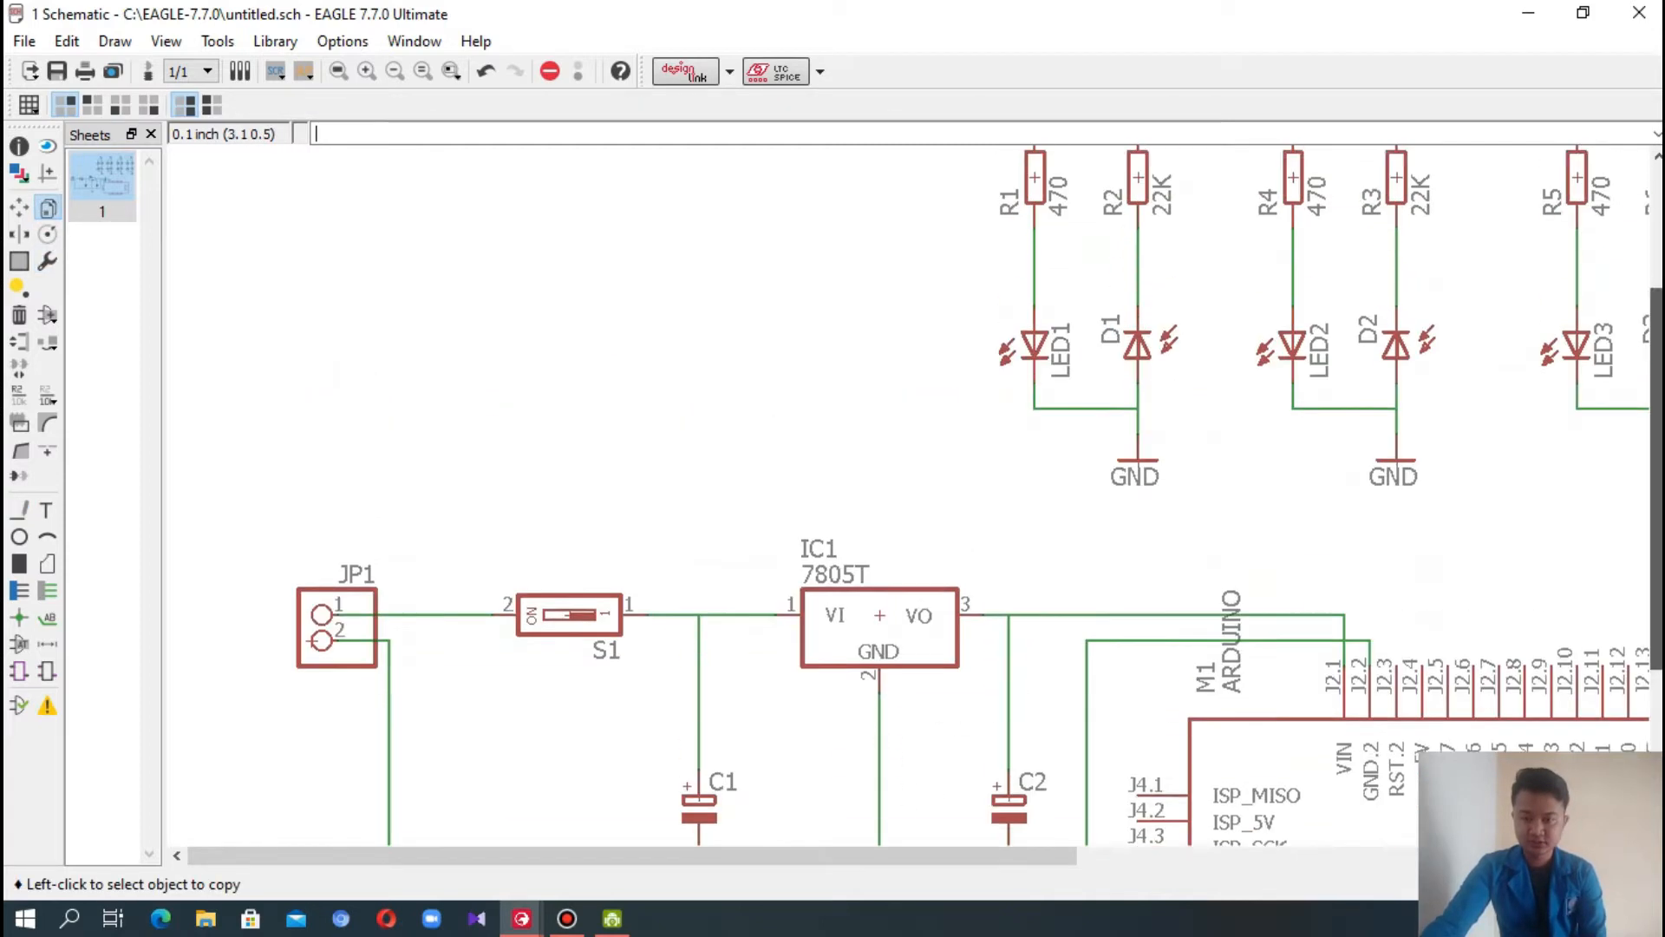
pyautogui.click(1114, 243)
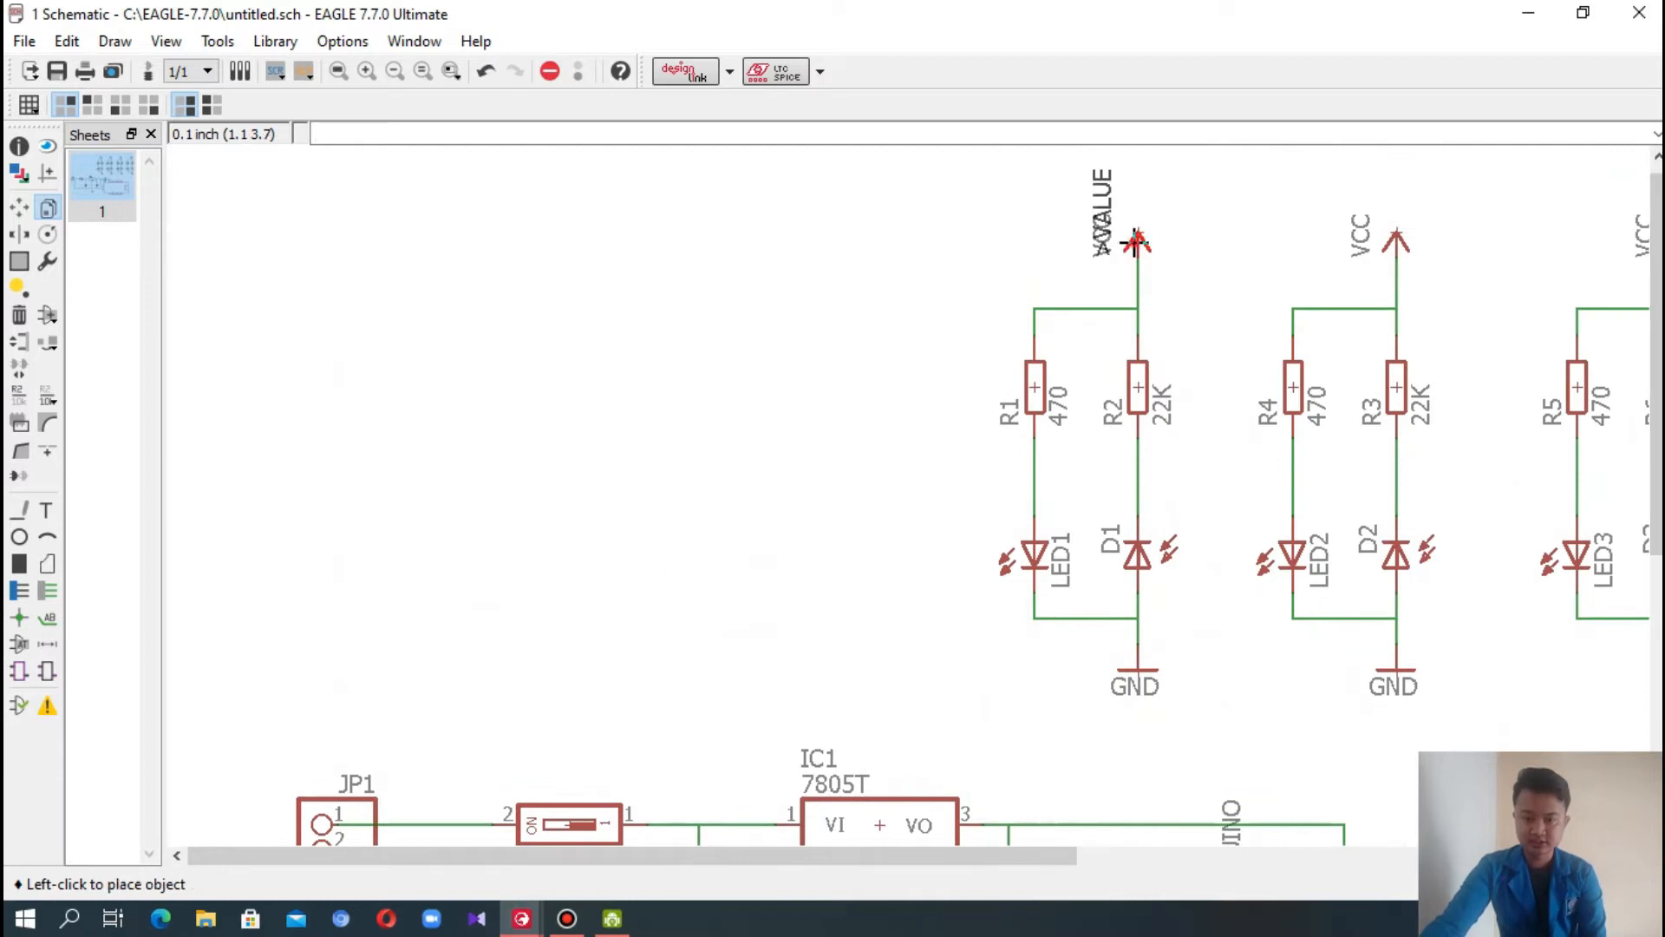
pyautogui.click(1058, 757)
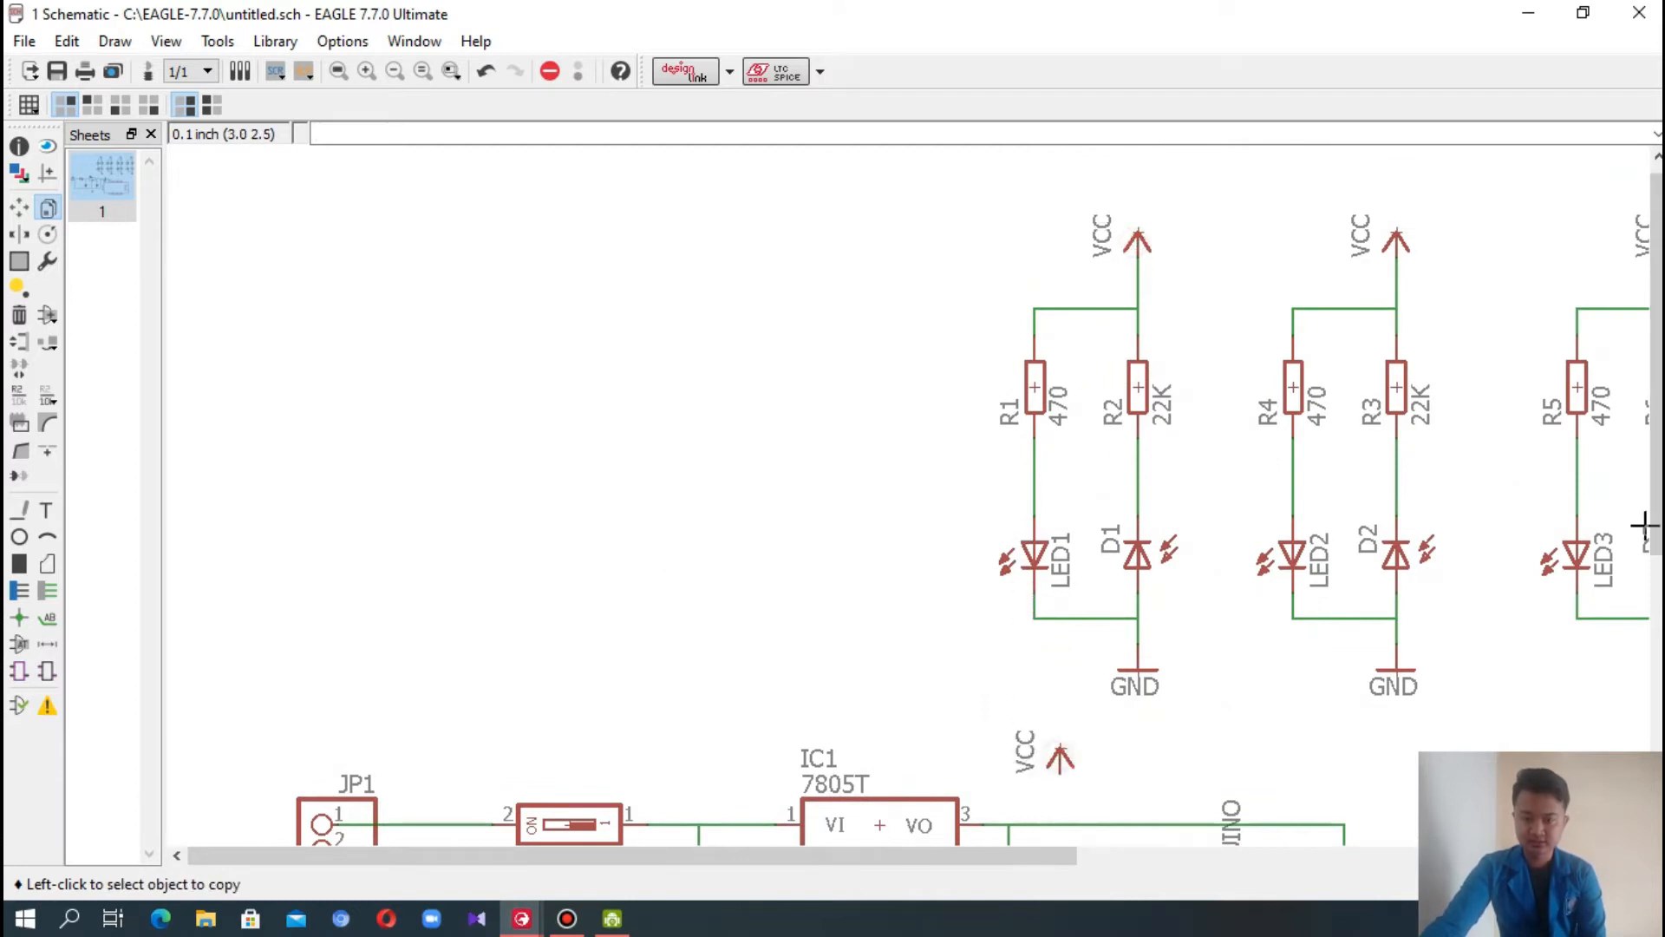
# - Wire the copied VCC symbol down to the 7805T's output line and merge that net segment into the VCC supply net
pyautogui.scroll(-4, 854, 794)
pyautogui.scroll(-1, 854, 793)
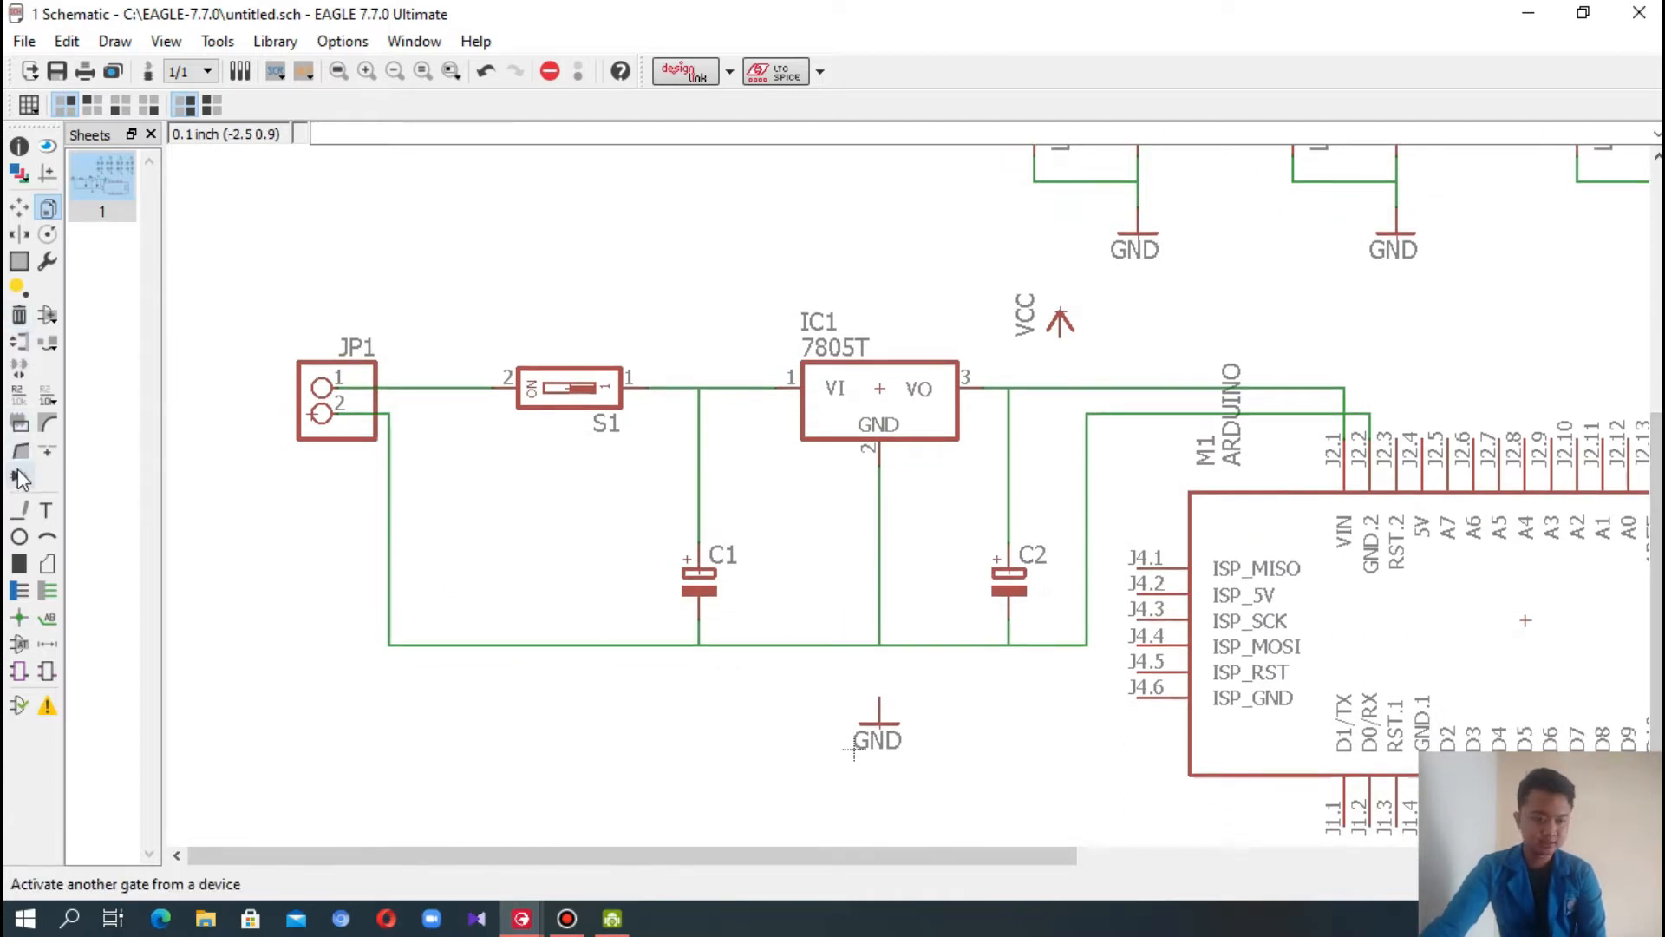
pyautogui.click(19, 510)
pyautogui.click(1060, 342)
pyautogui.click(1063, 388)
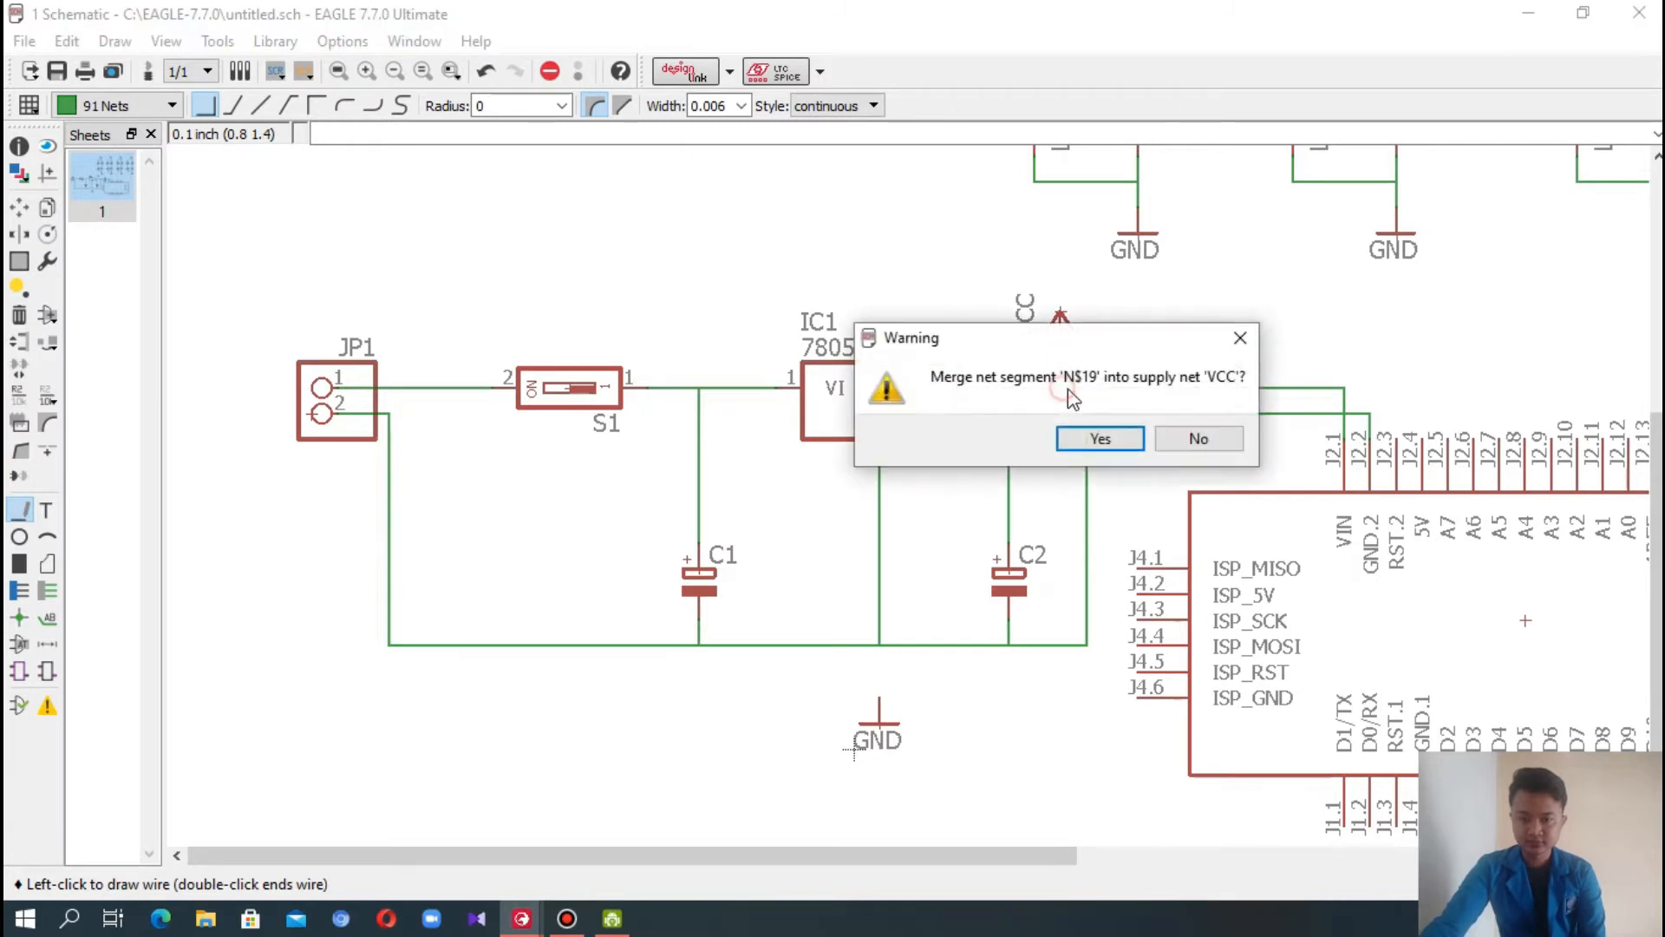
pyautogui.click(1099, 439)
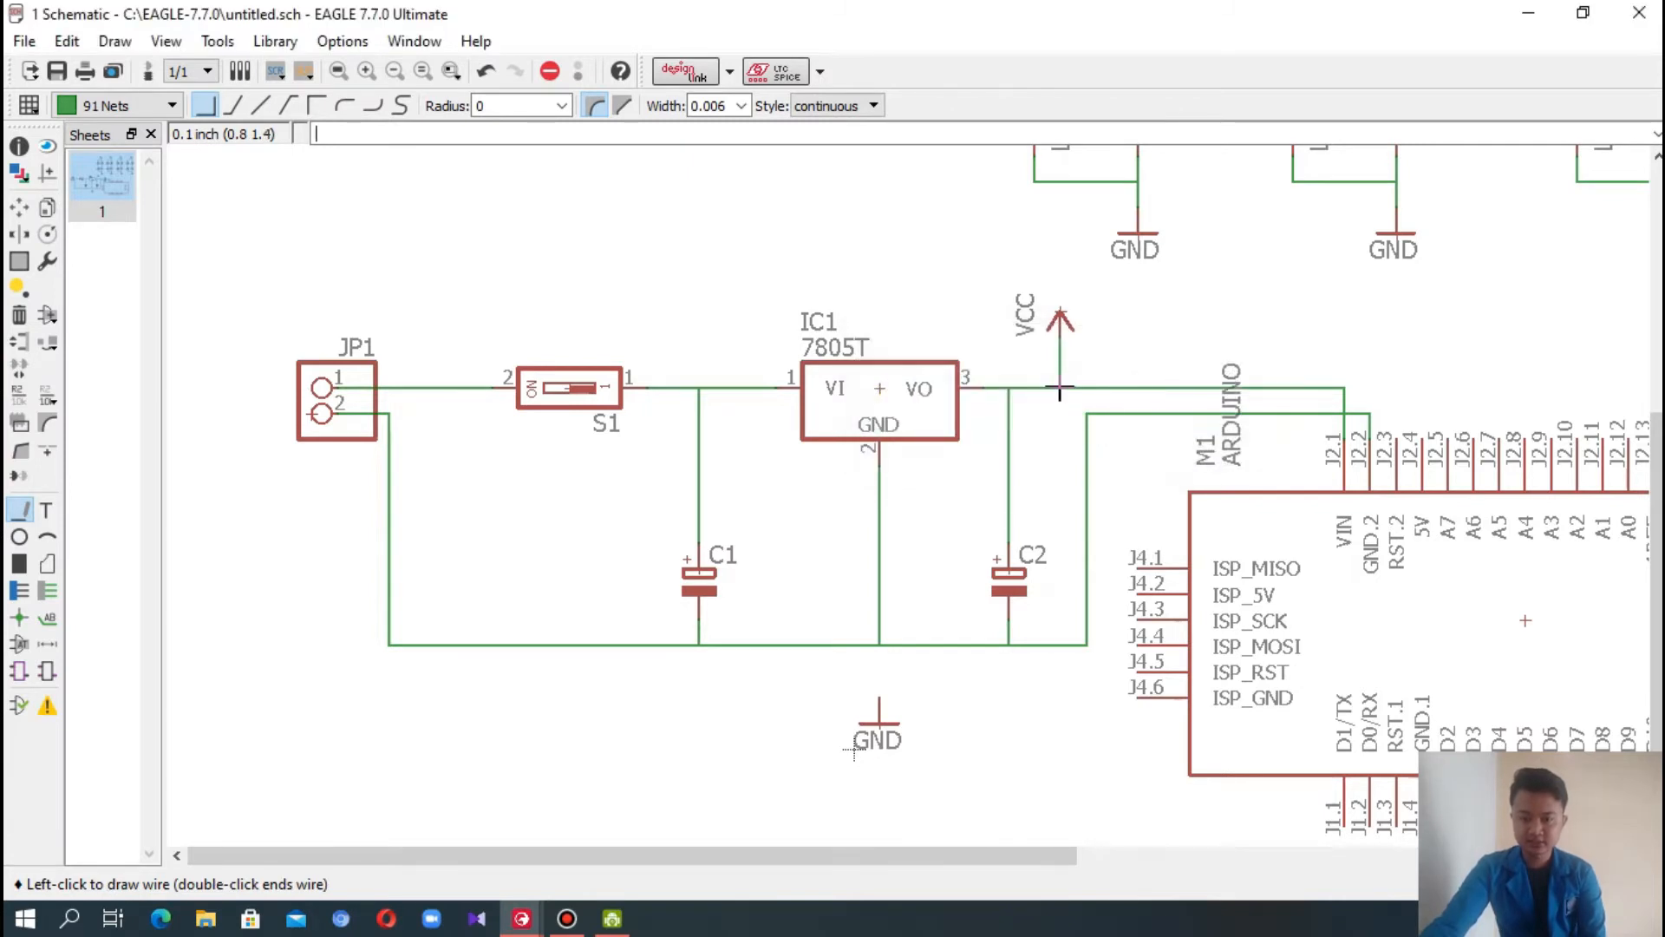
pyautogui.click(1060, 388)
pyautogui.click(1061, 389)
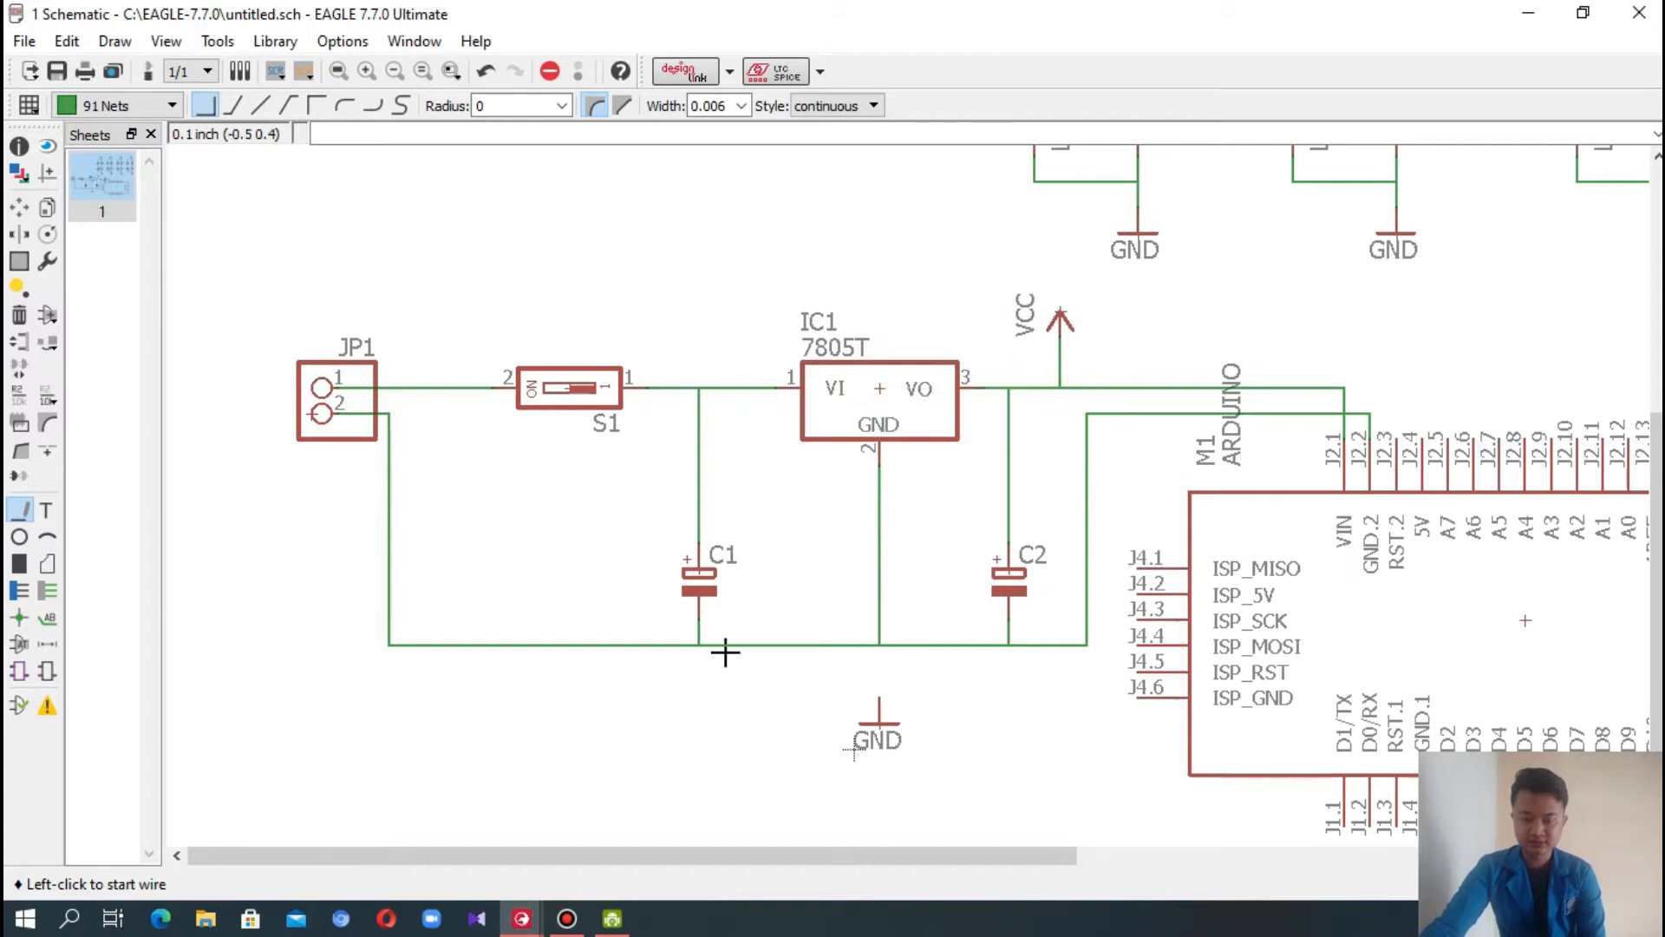
# - Wire the ground line below the 7805T down to the copied GND symbol
pyautogui.click(878, 644)
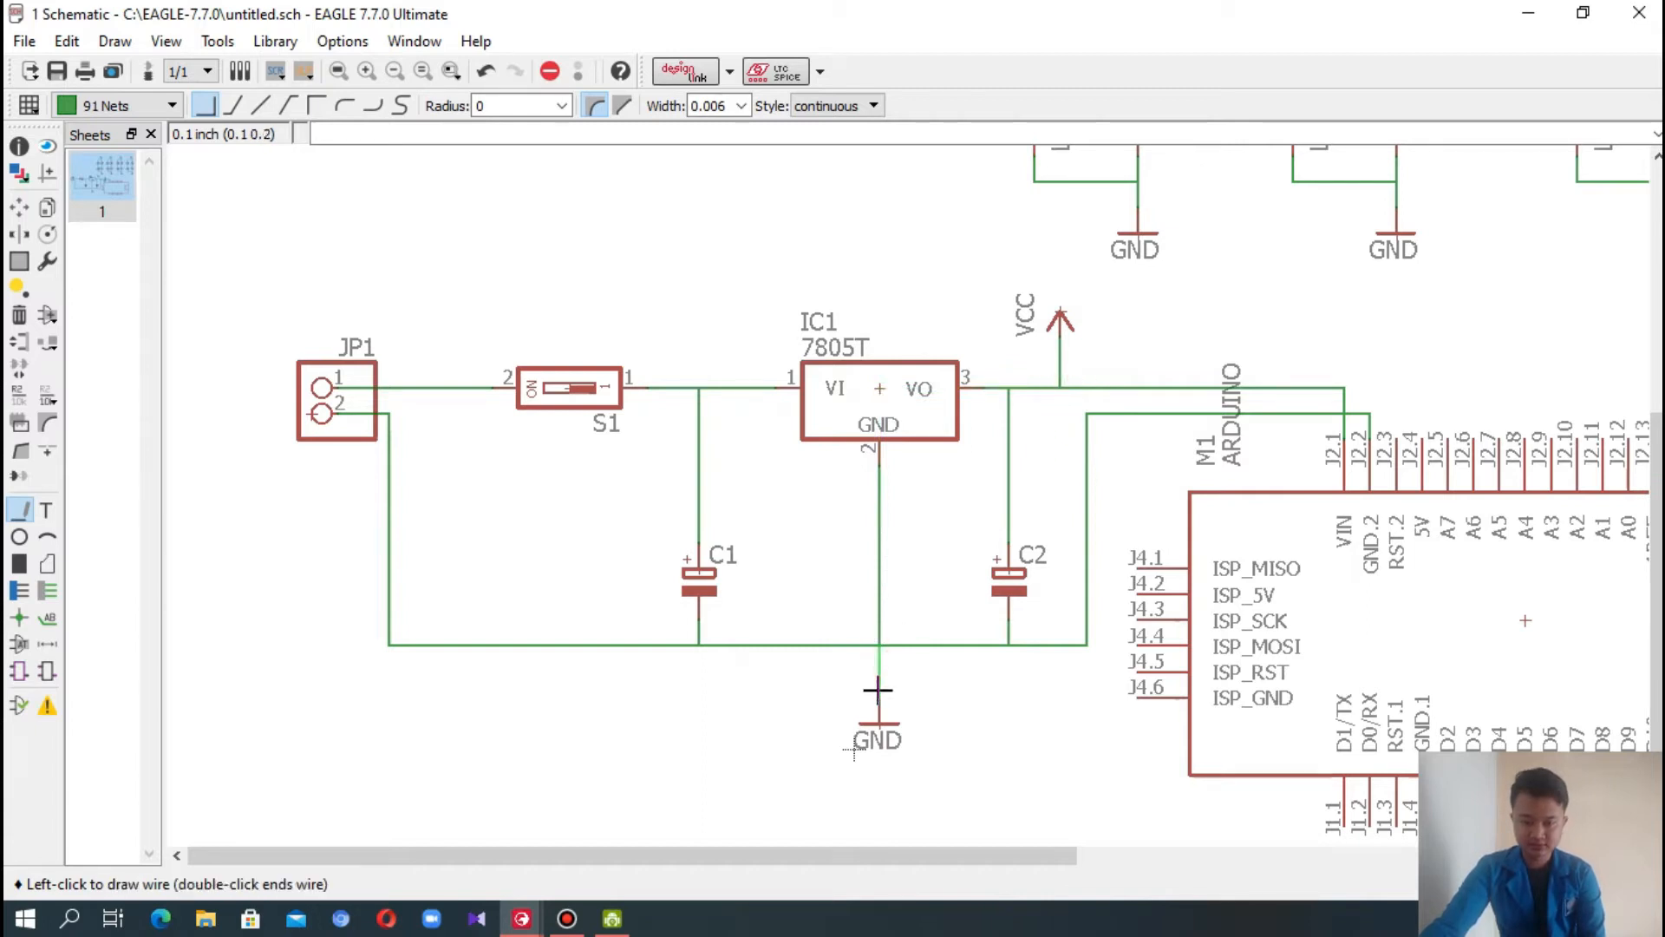
pyautogui.click(879, 722)
pyautogui.click(900, 742)
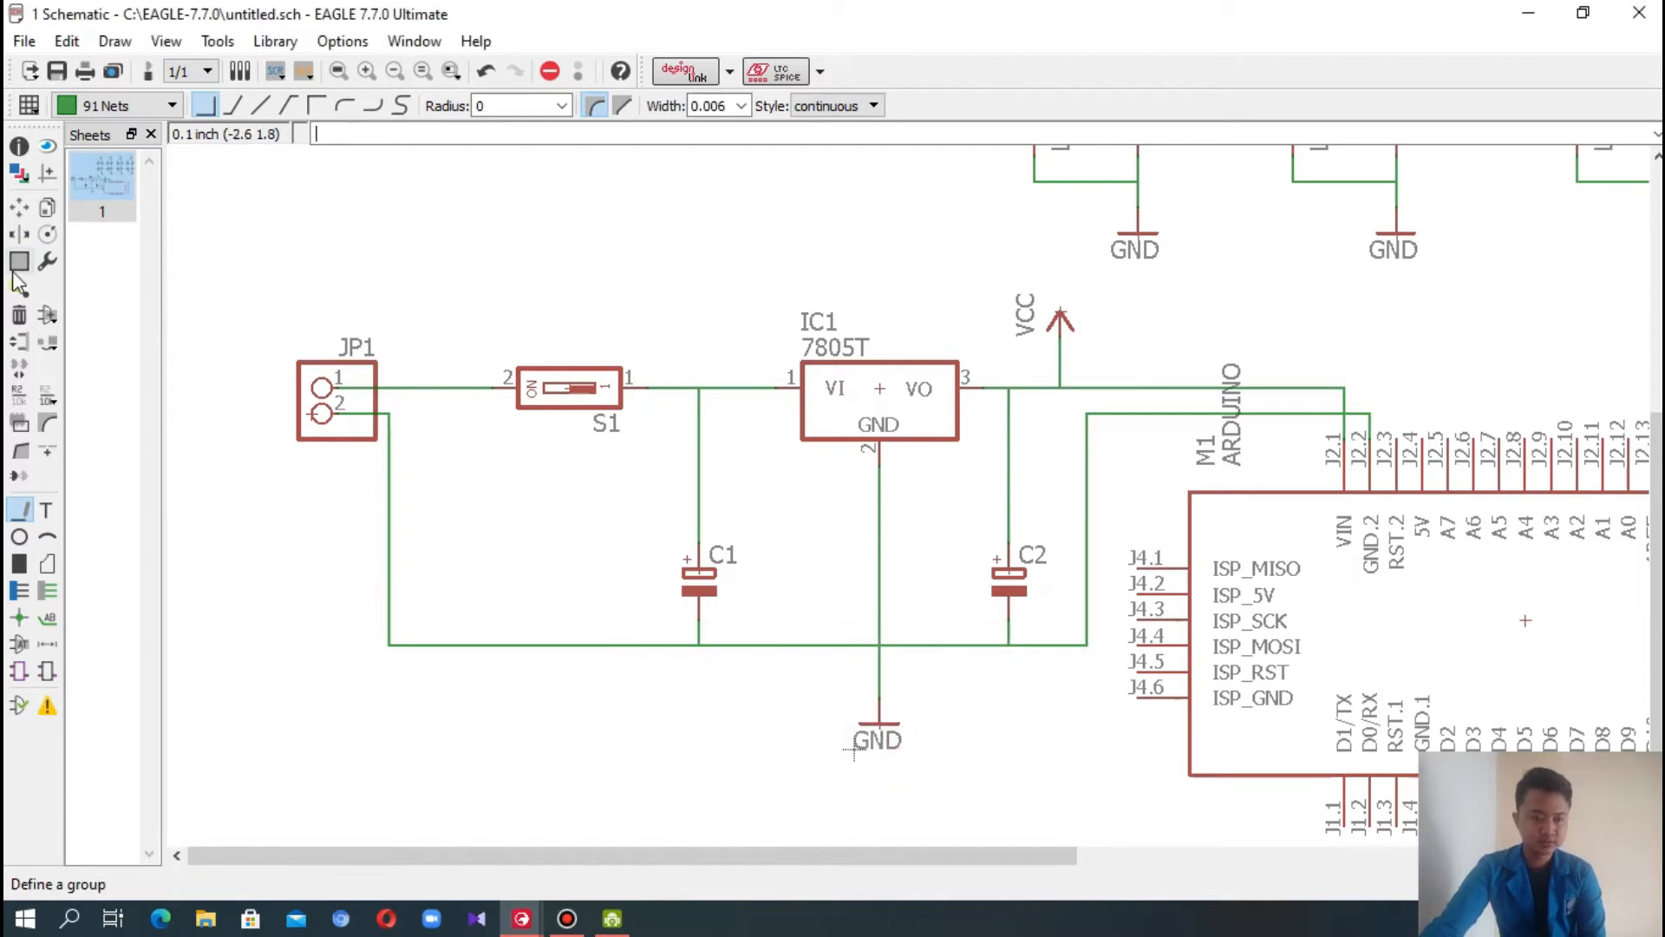
# - Highlight the supply nets in turn with Show to check the input, VCC and GND connections around the switch, regulator and capacitors
pyautogui.click(24, 208)
pyautogui.click(319, 387)
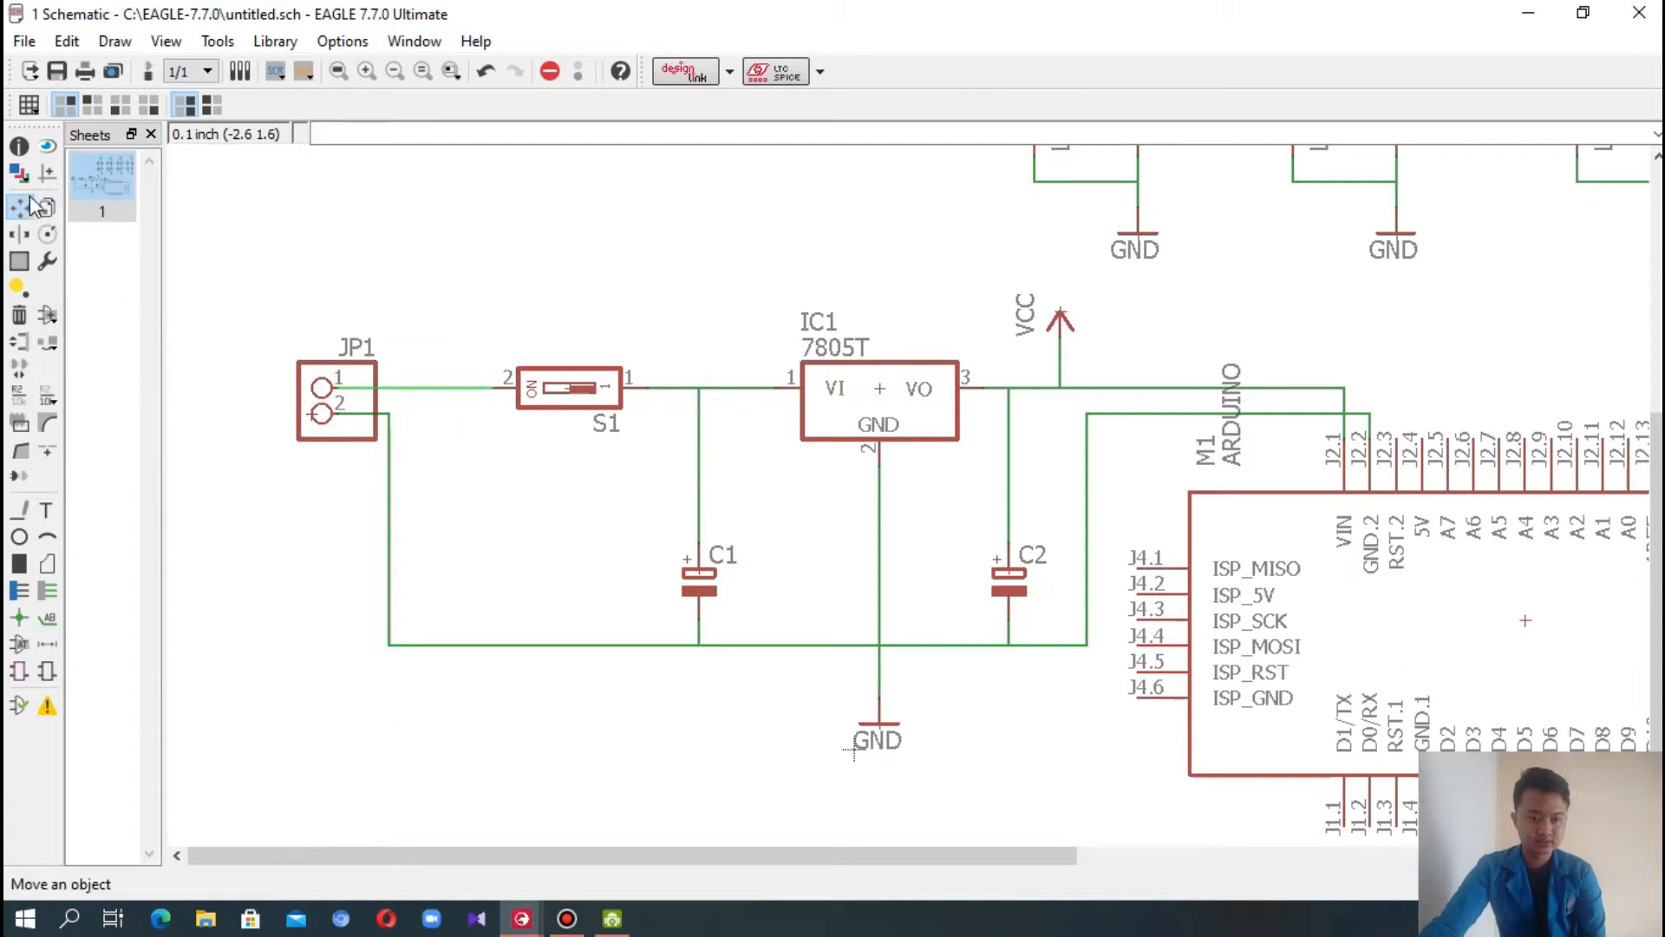
pyautogui.click(48, 146)
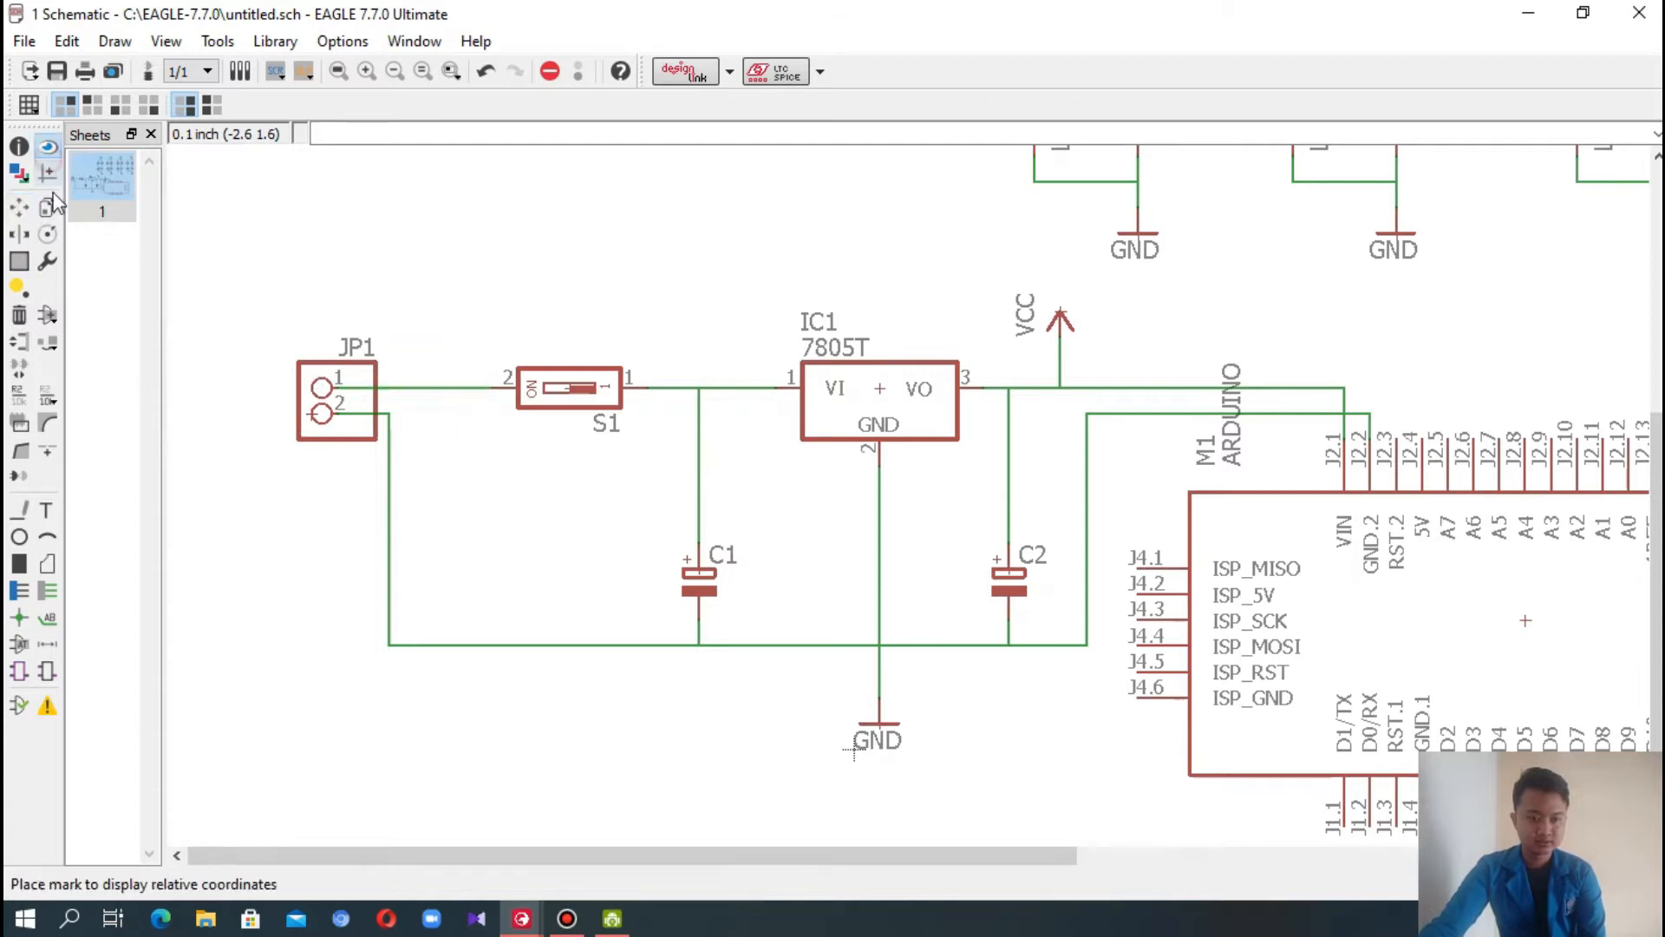
pyautogui.click(427, 387)
pyautogui.click(664, 387)
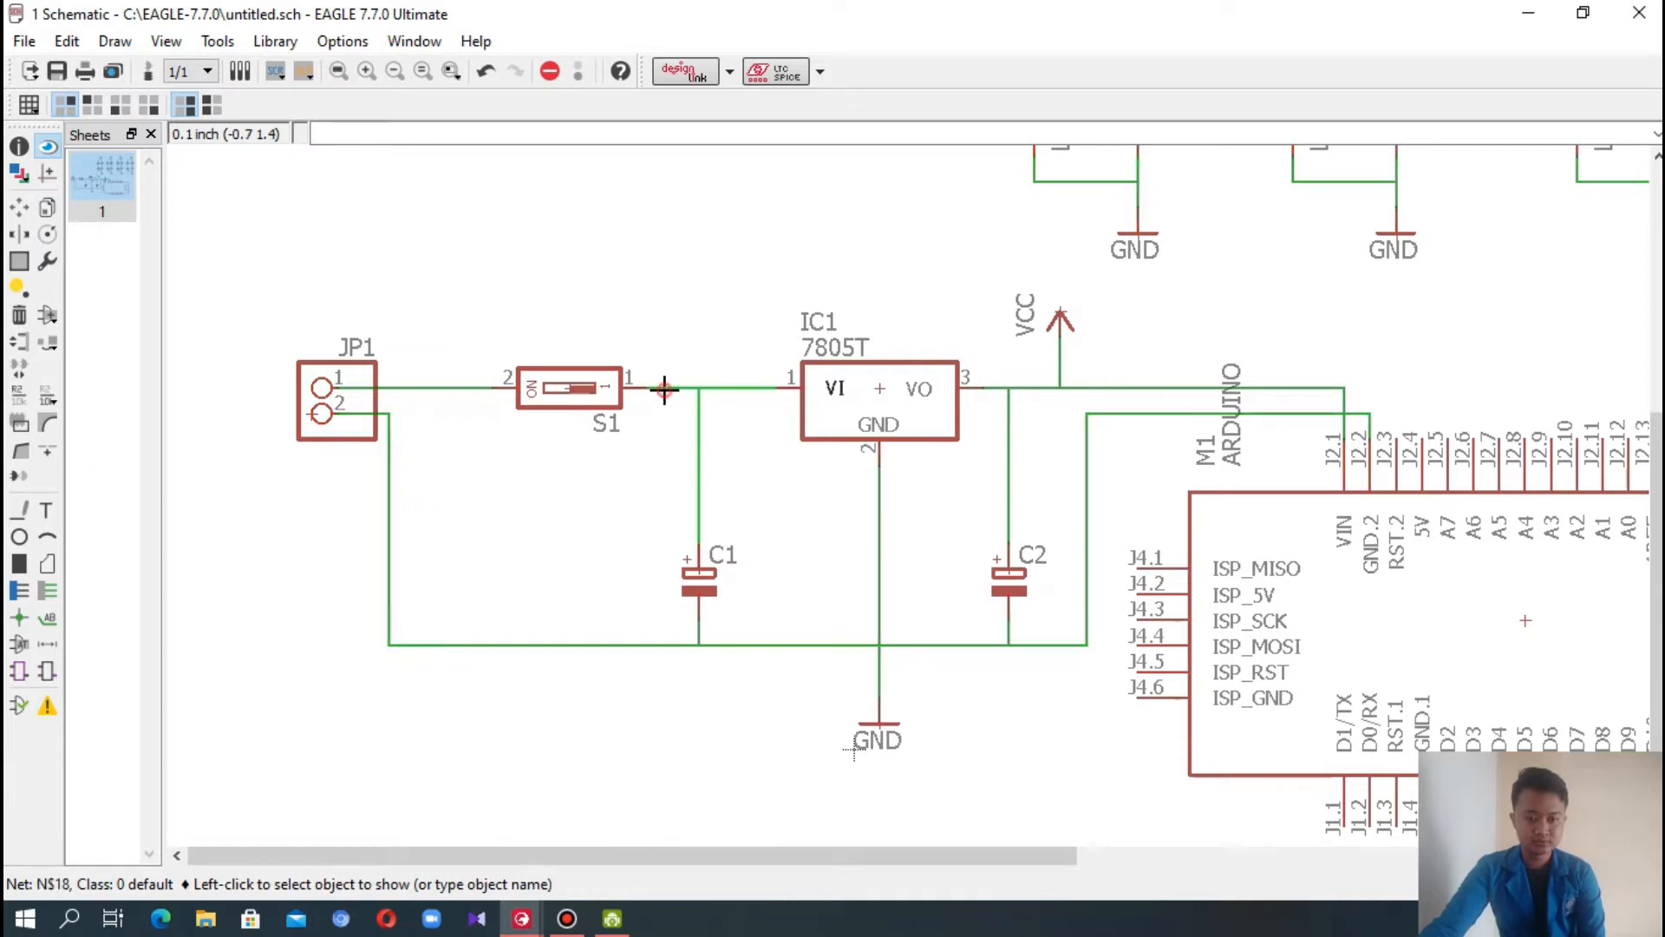
pyautogui.click(702, 638)
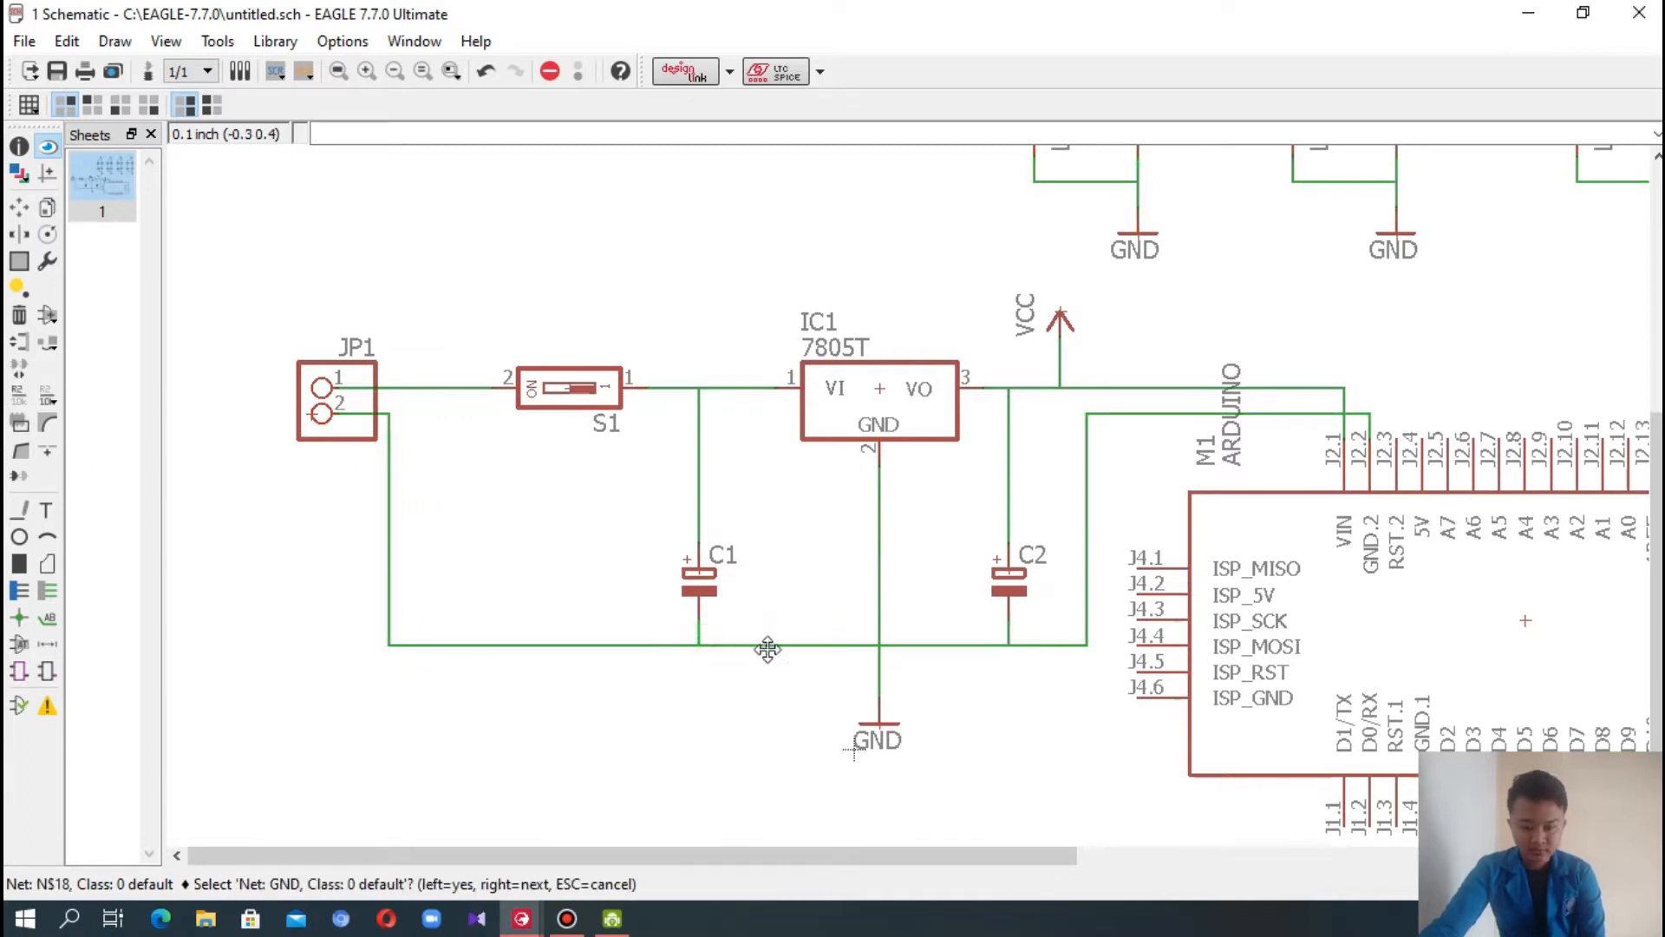
pyautogui.click(703, 647)
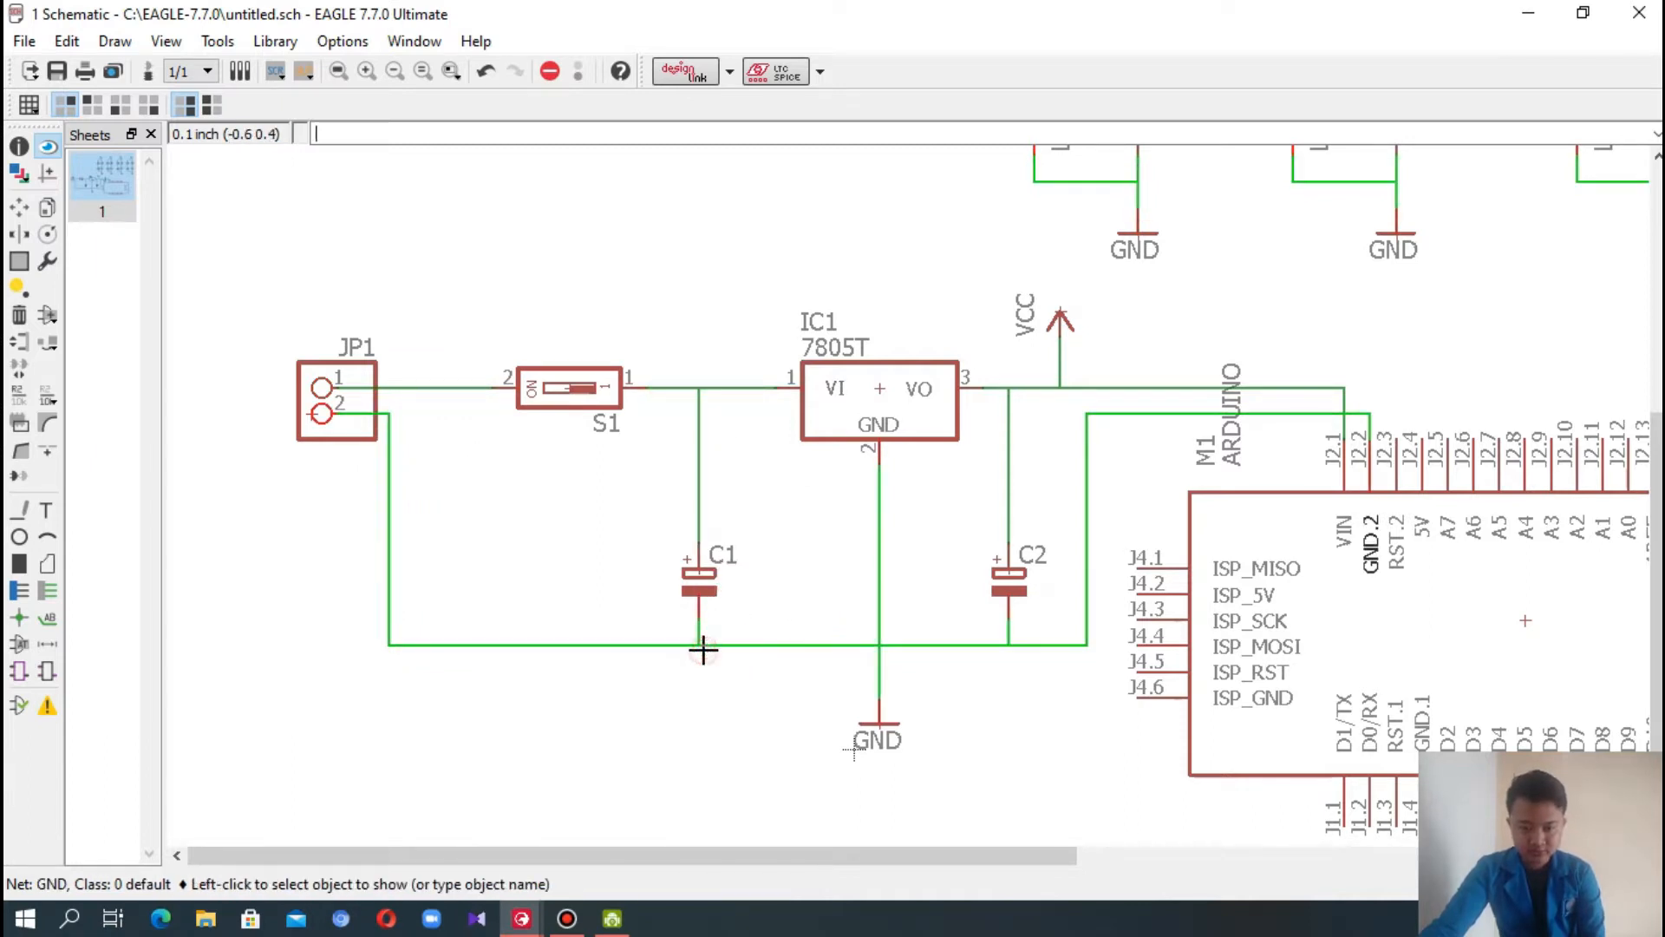
pyautogui.click(1078, 388)
pyautogui.click(1006, 648)
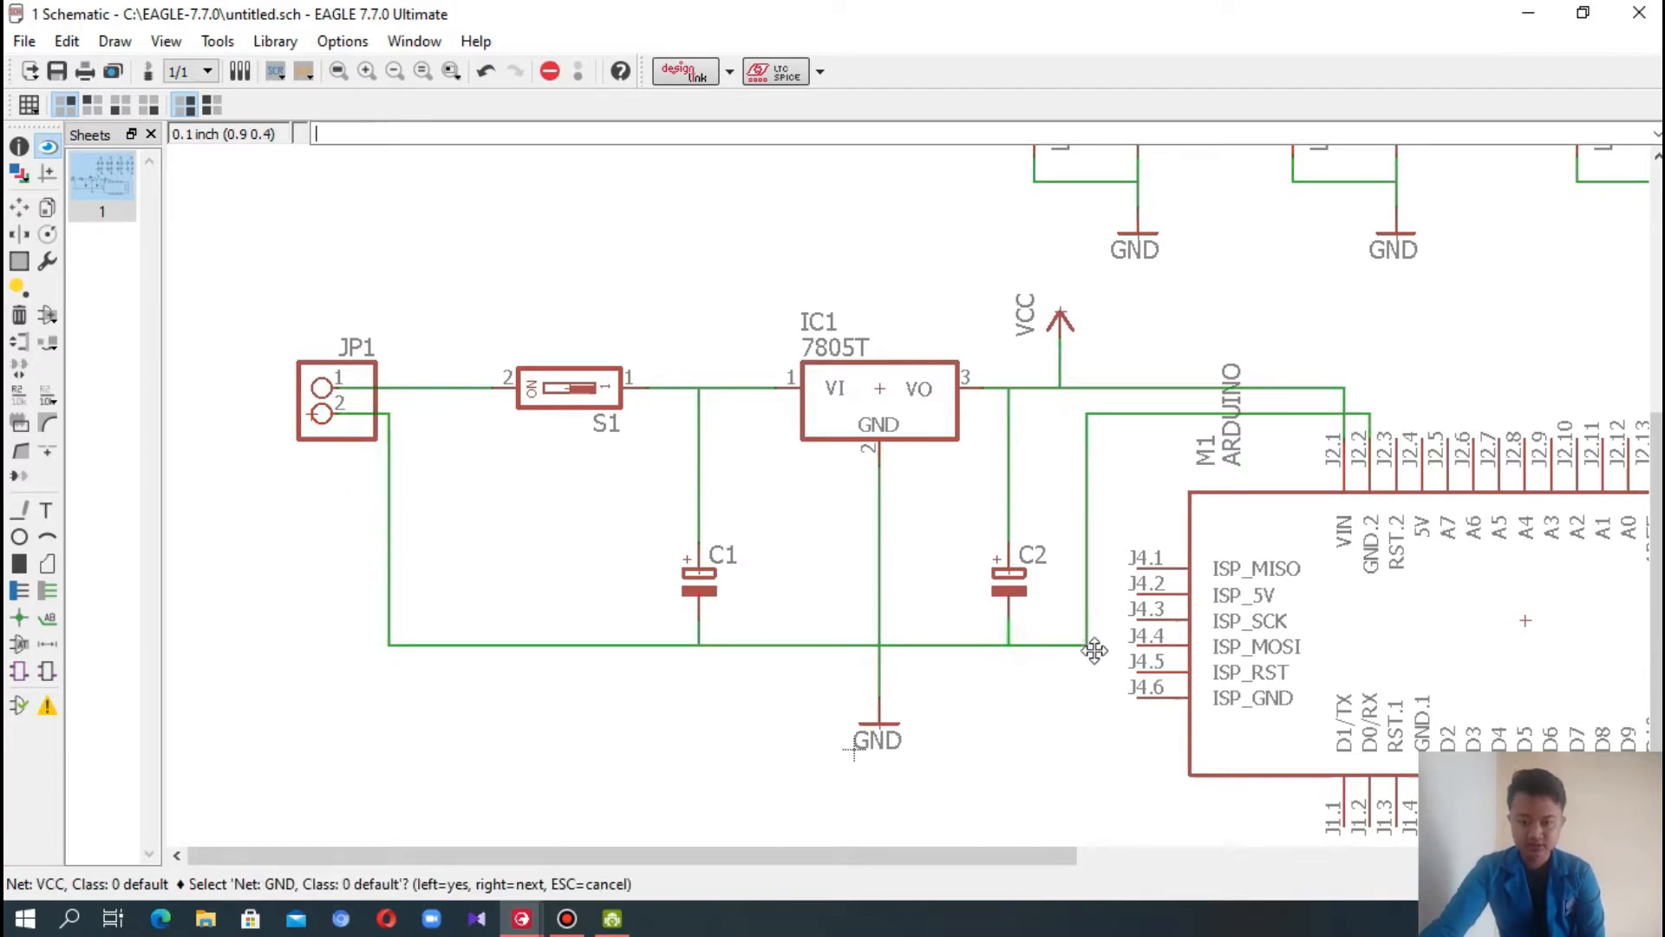
pyautogui.click(1007, 640)
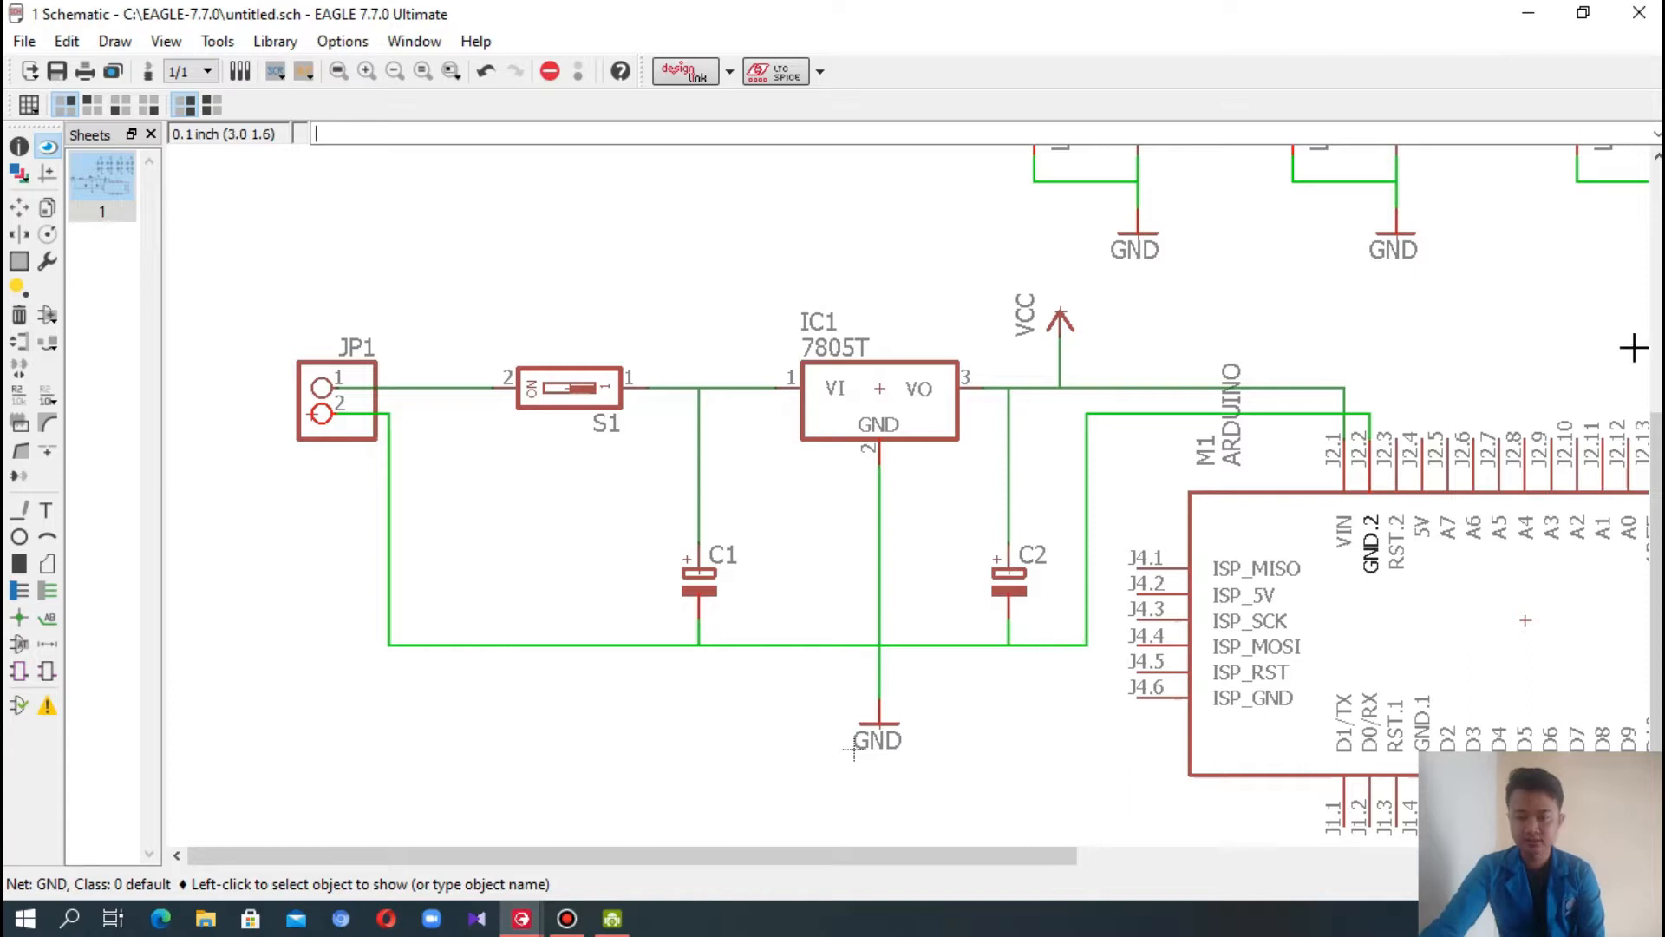
# - Add an L293D driver from the st-microelectronics library and place it beside the USB end of the Arduino
pyautogui.moveTo(1052, 864); pyautogui.dragTo(1605, 857)
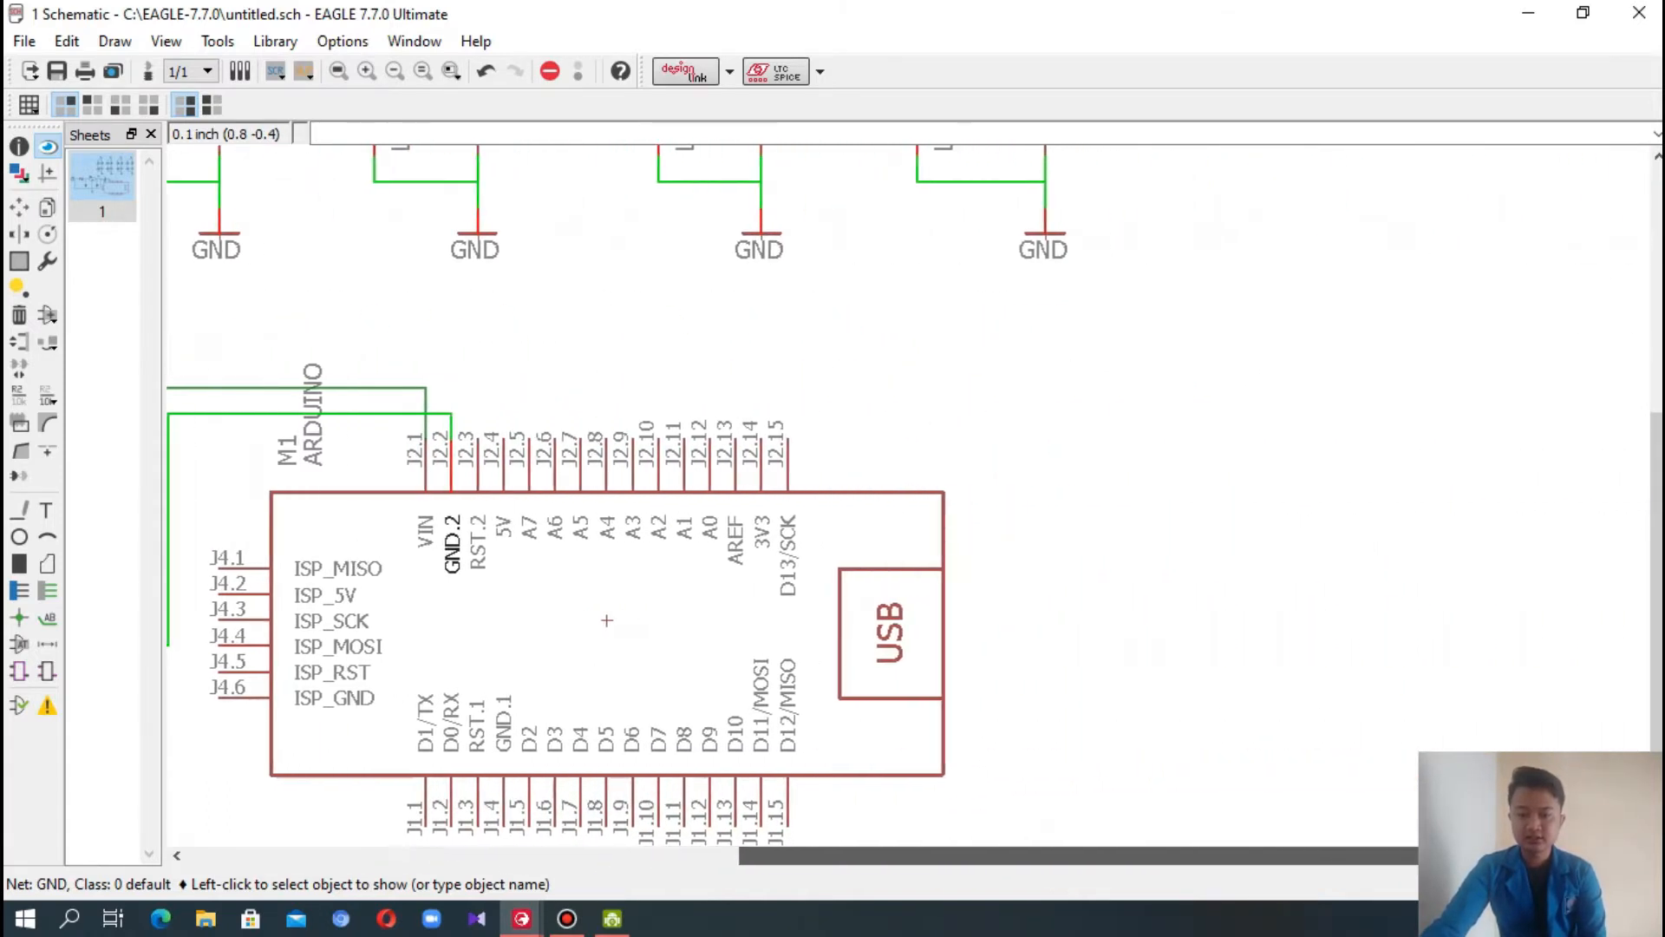
pyautogui.moveTo(1655, 607); pyautogui.dragTo(1655, 638)
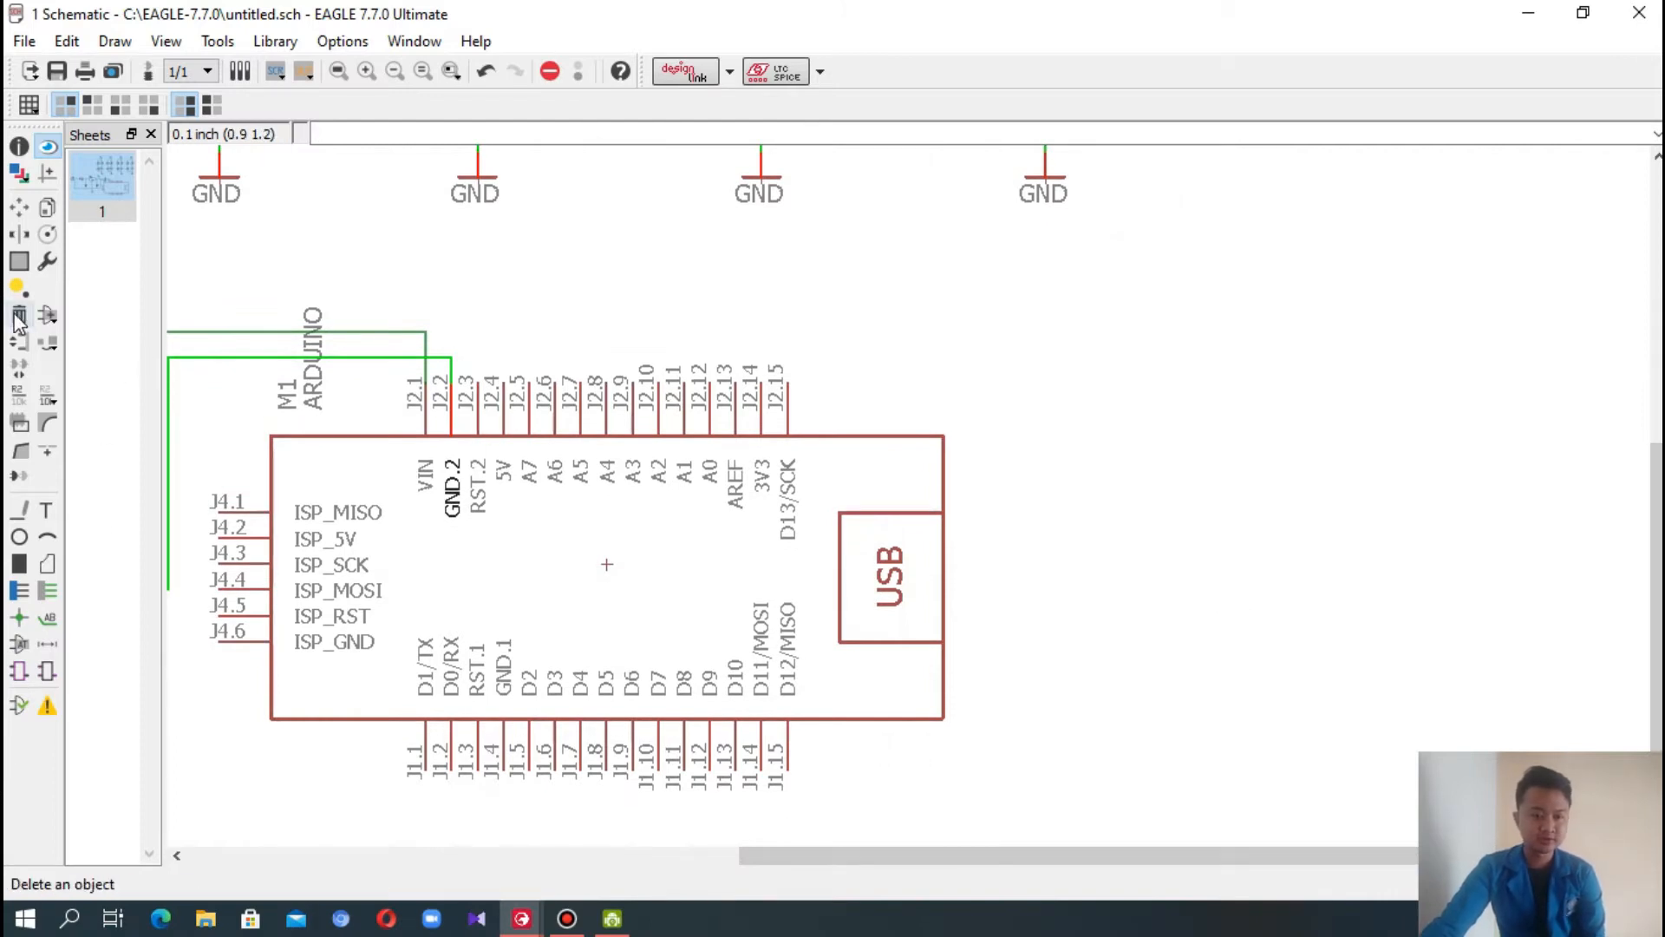
pyautogui.click(48, 316)
pyautogui.click(222, 719)
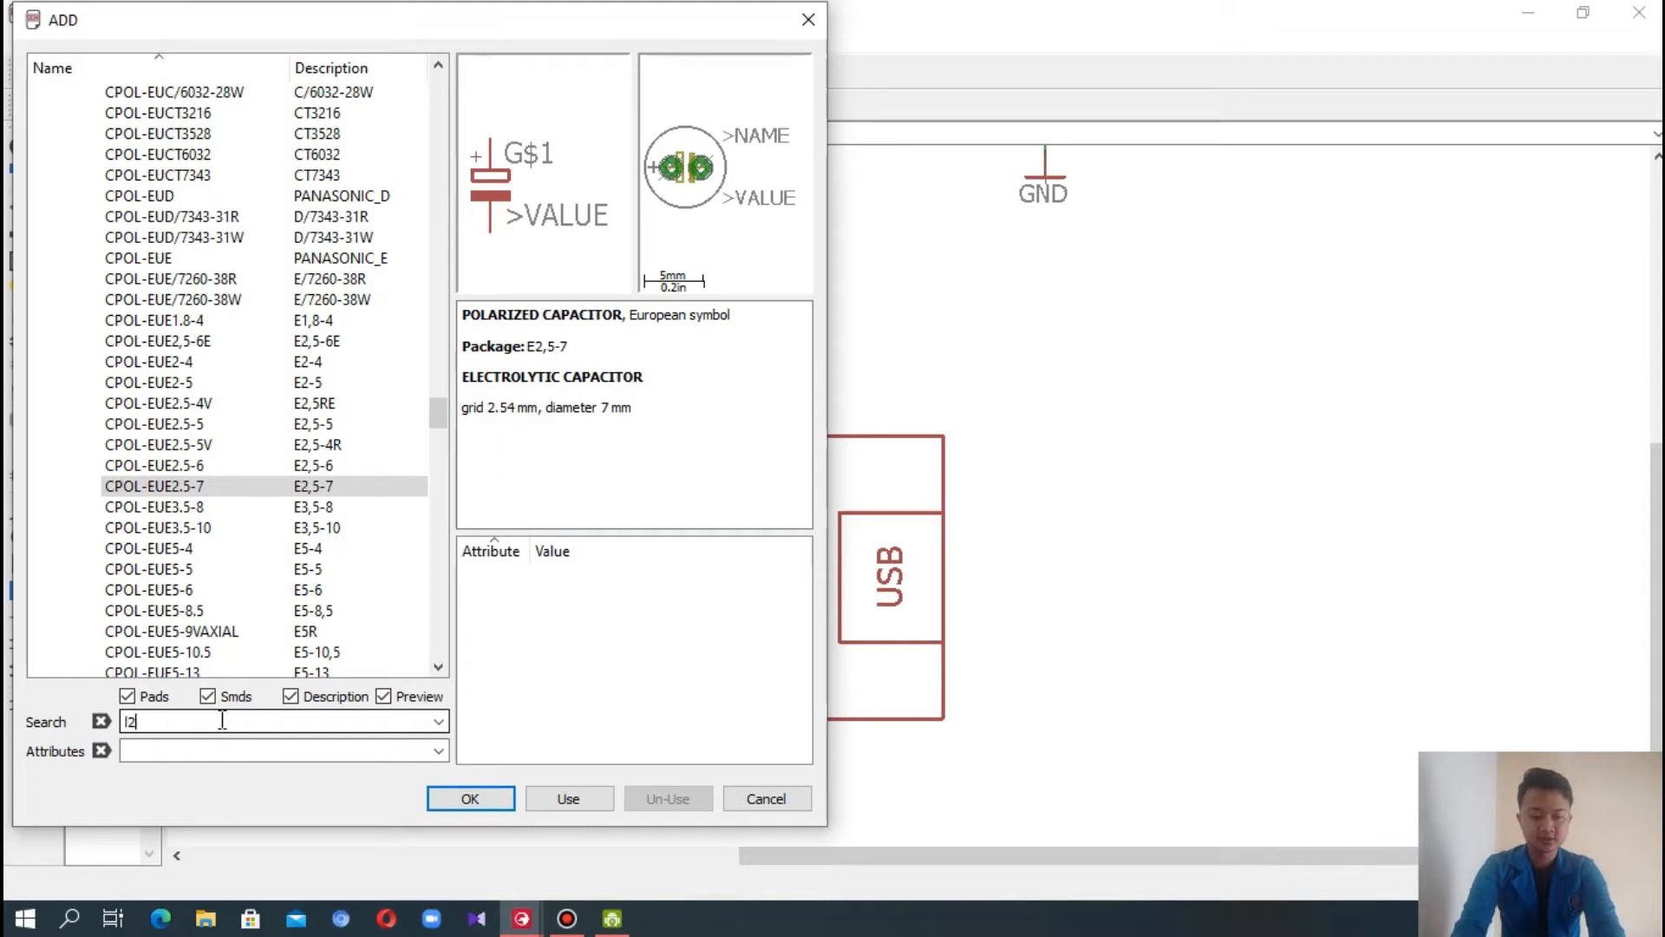
pyautogui.write('l293d')
pyautogui.click(492, 792)
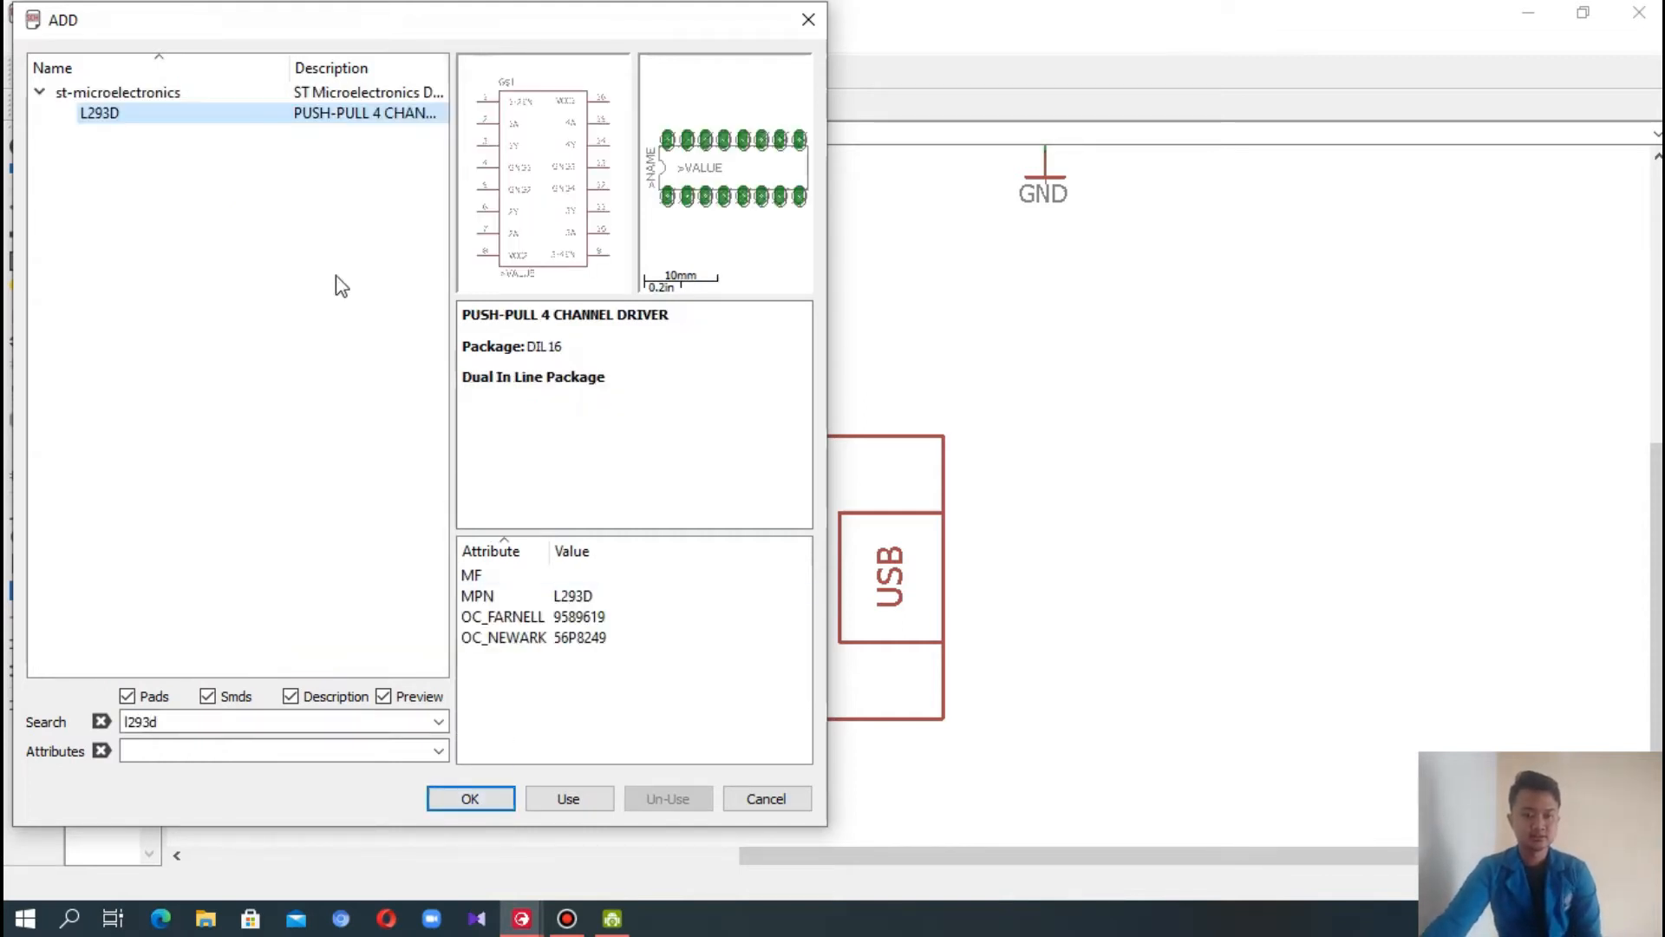
pyautogui.click(425, 792)
pyautogui.click(475, 798)
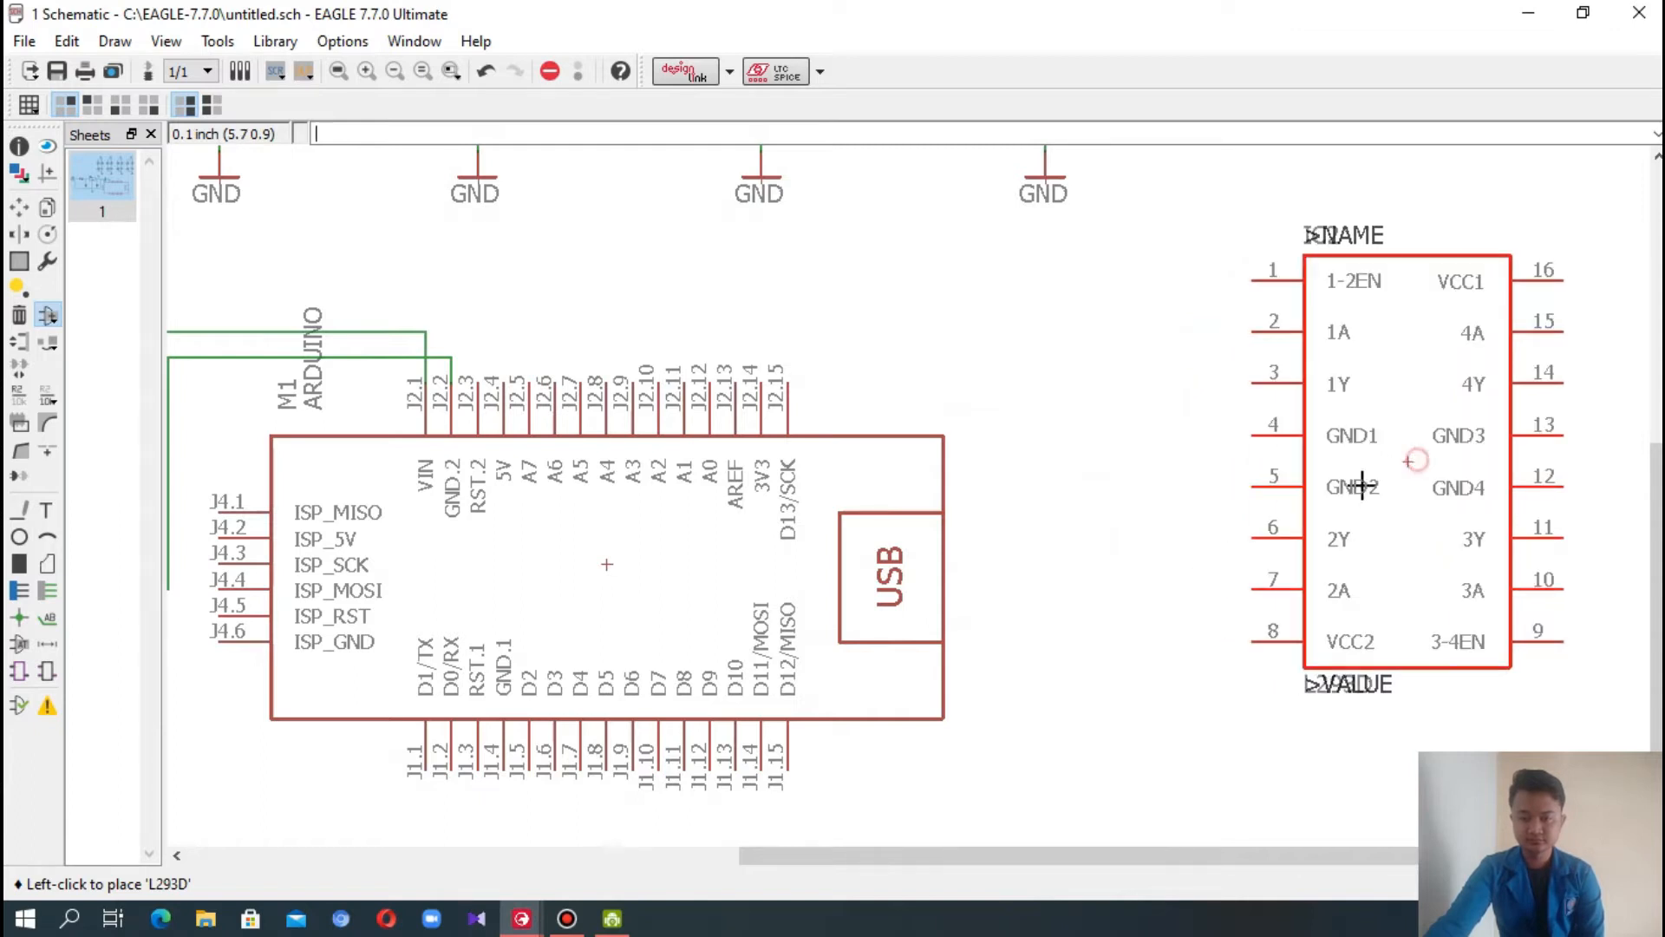
pyautogui.click(1410, 461)
# - Copy the two-pin header JP1 and place the copy between the Arduino's USB end and the L293D
pyautogui.click(47, 208)
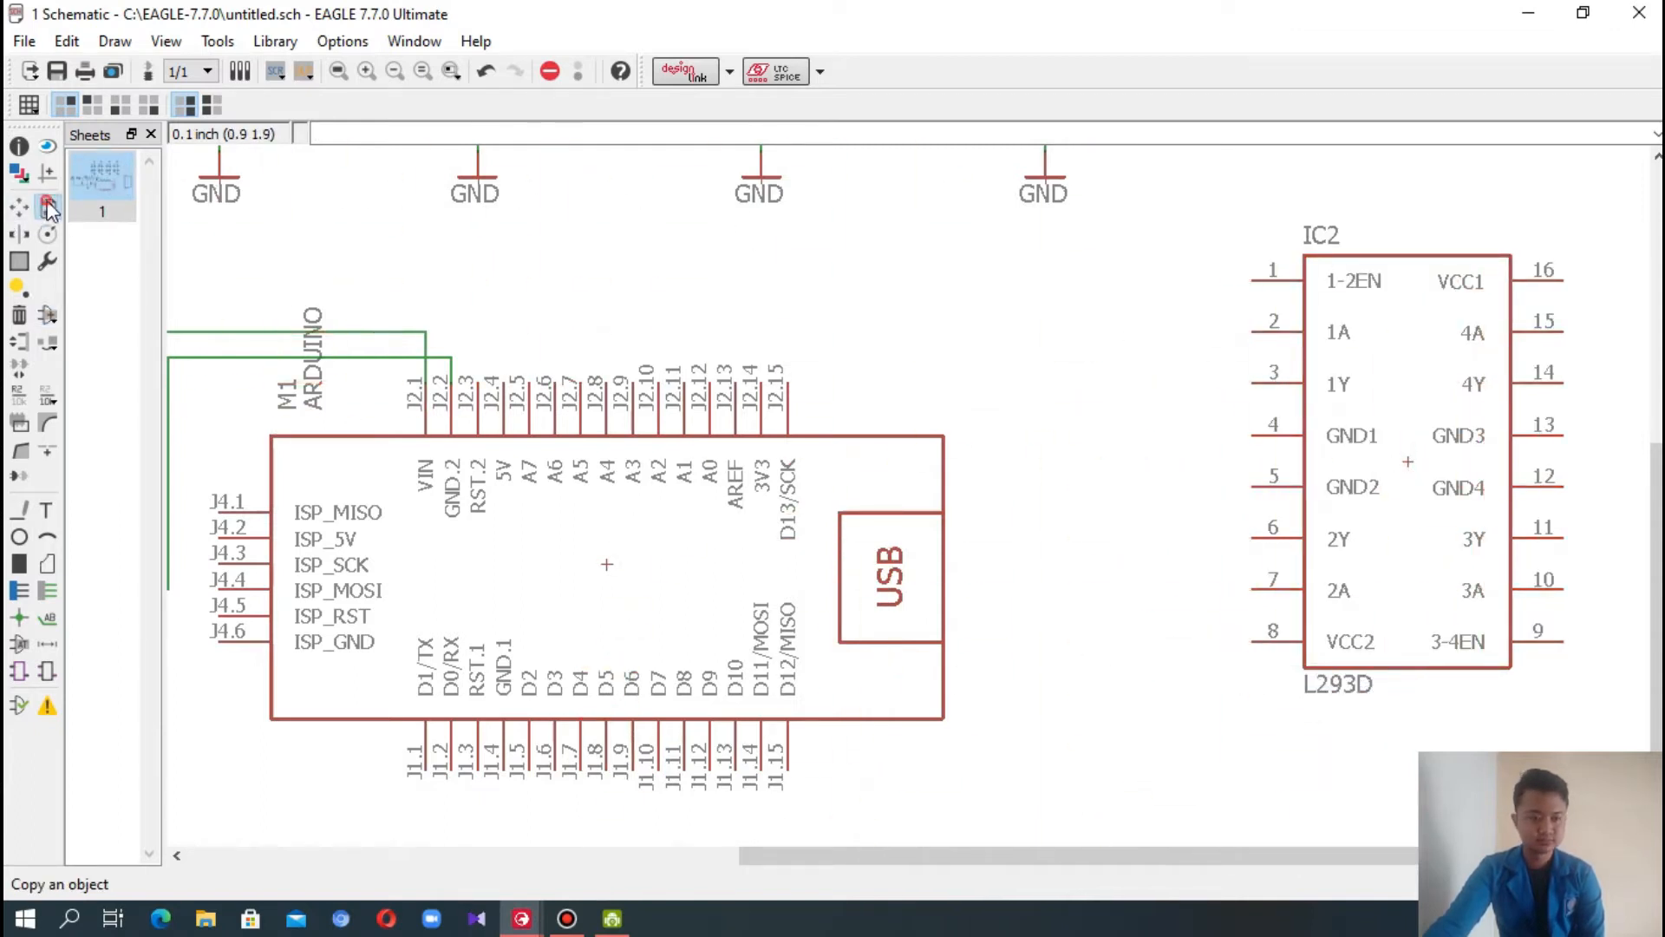
pyautogui.moveTo(1079, 874); pyautogui.dragTo(519, 780)
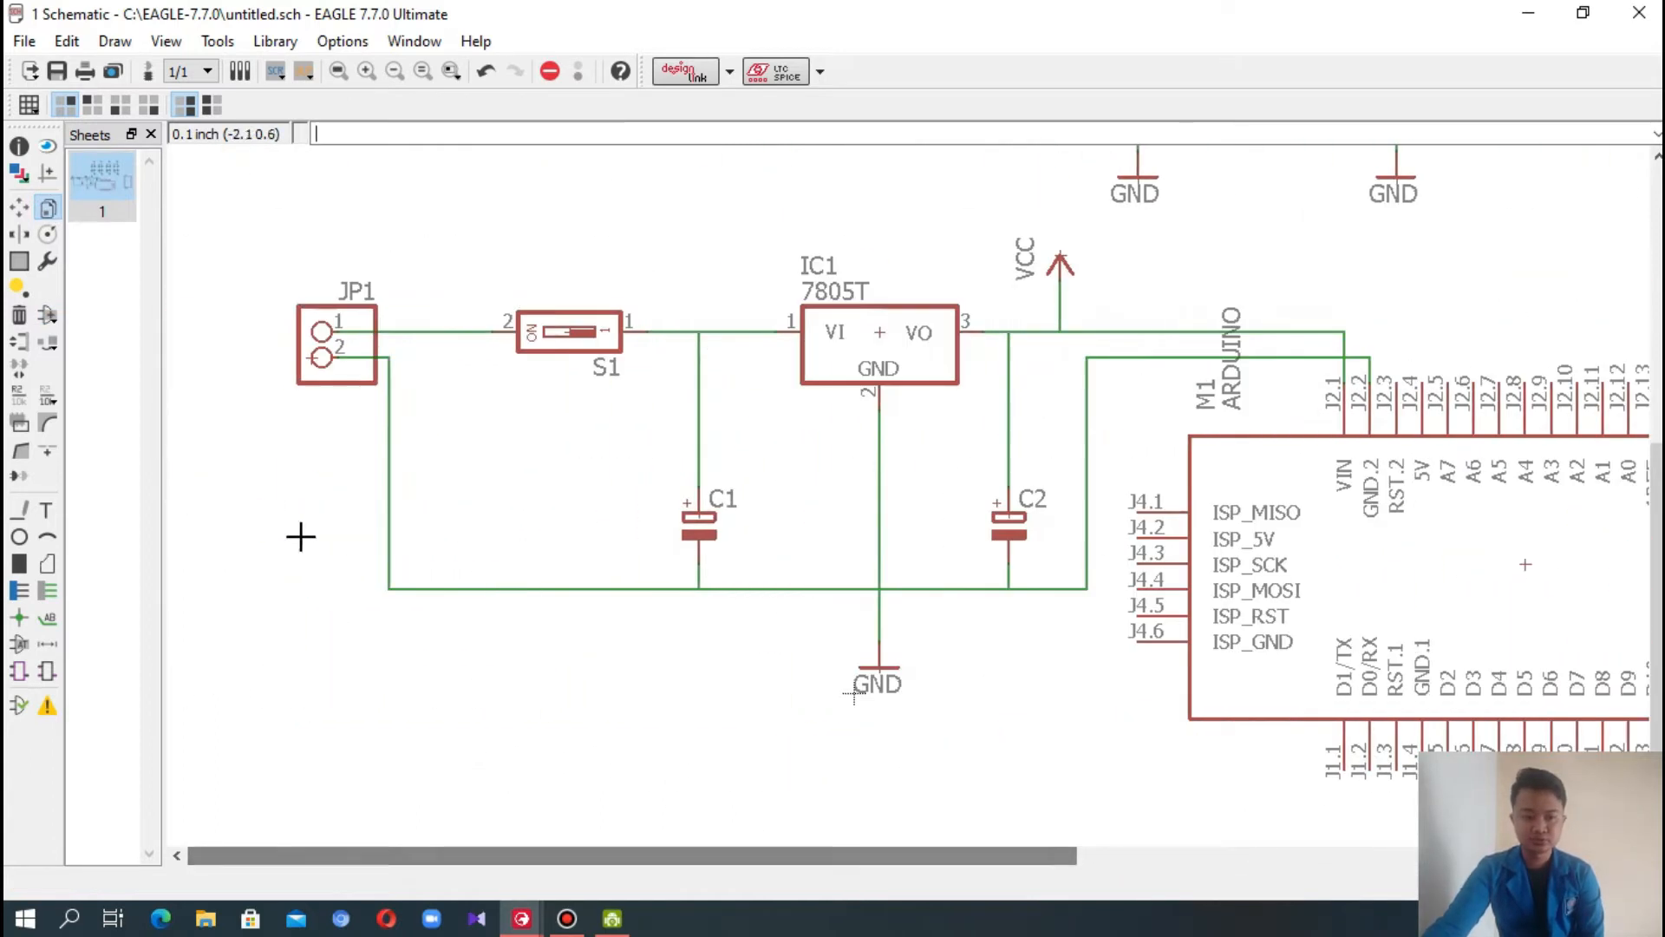
pyautogui.click(307, 314)
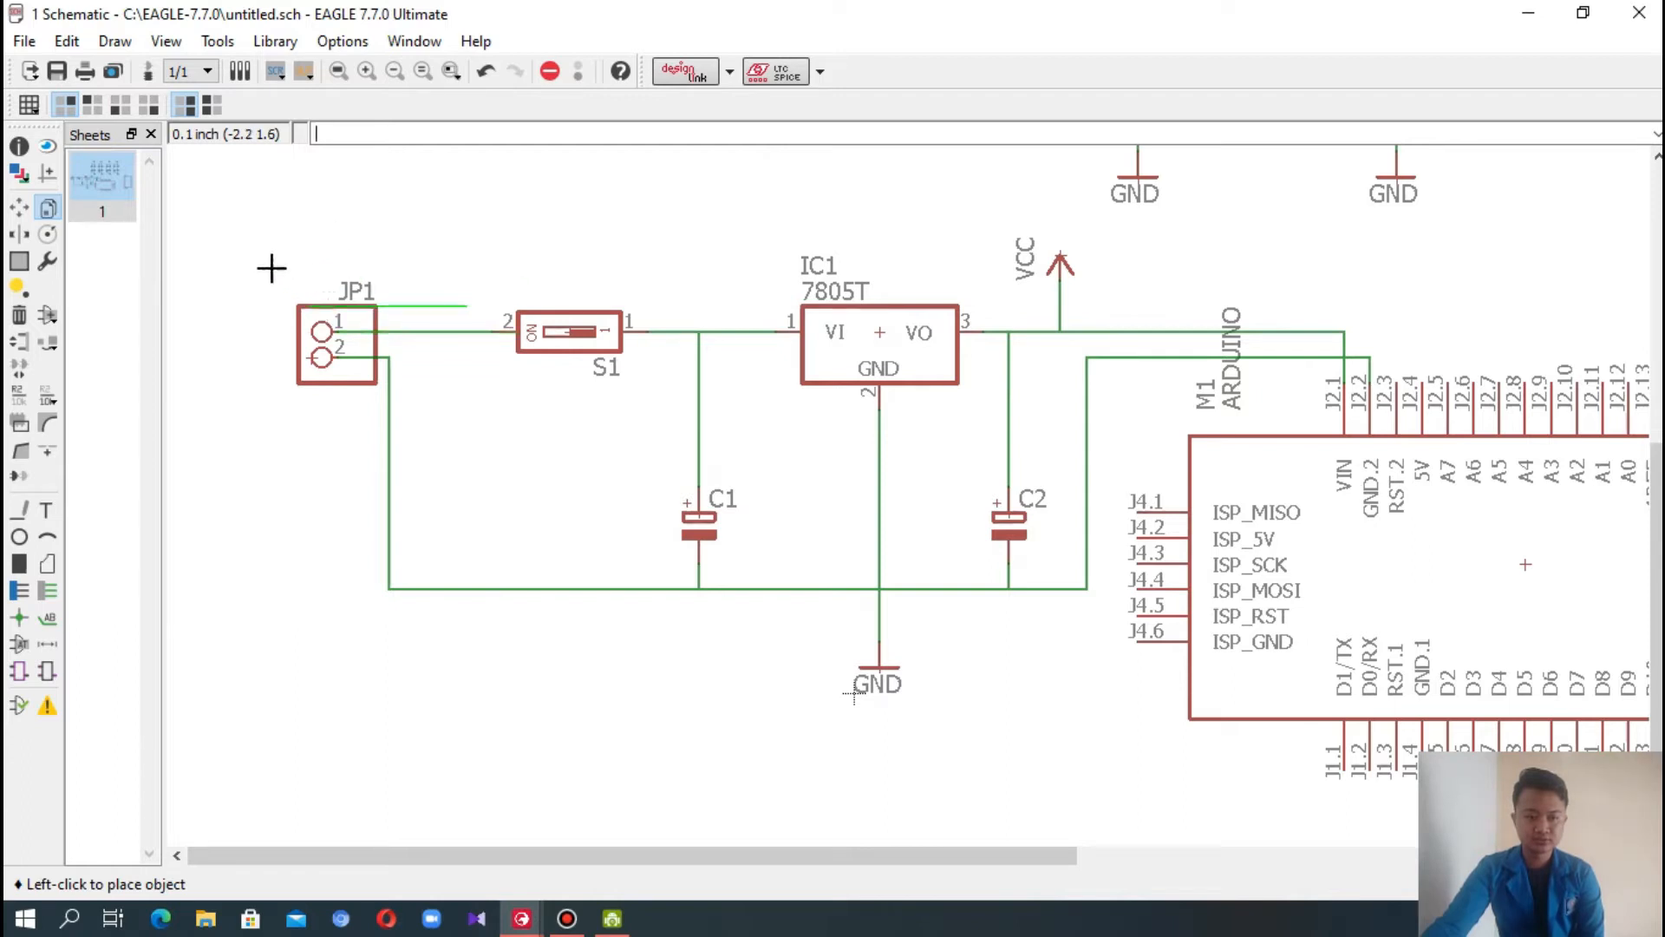
pyautogui.click(43, 209)
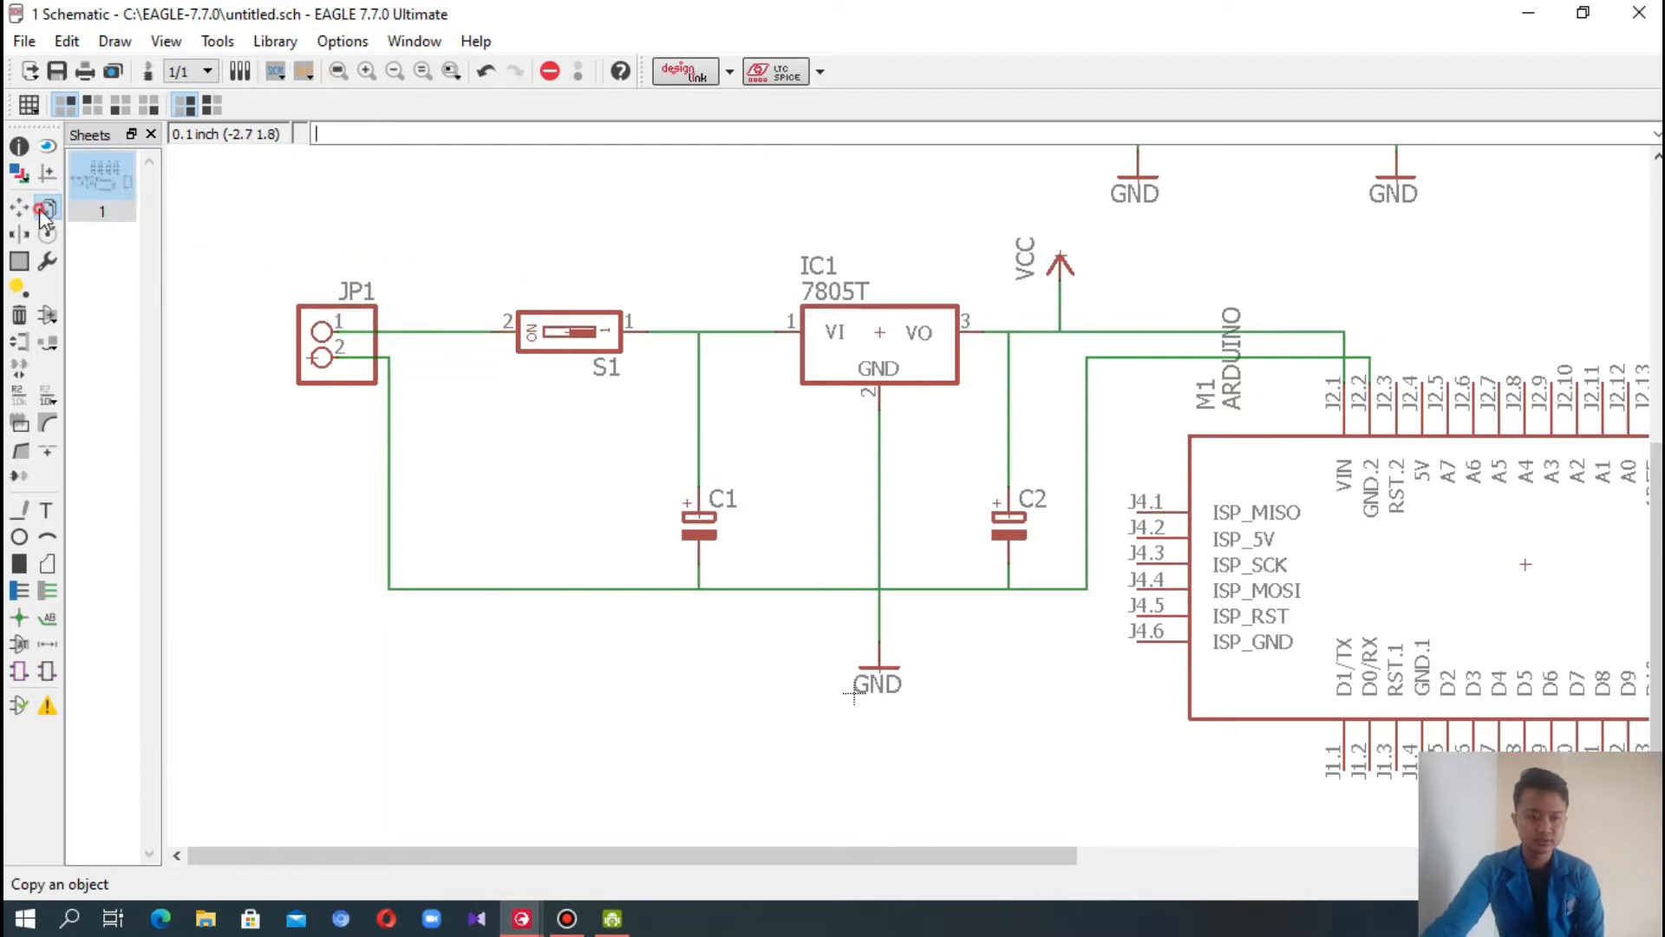
pyautogui.click(313, 349)
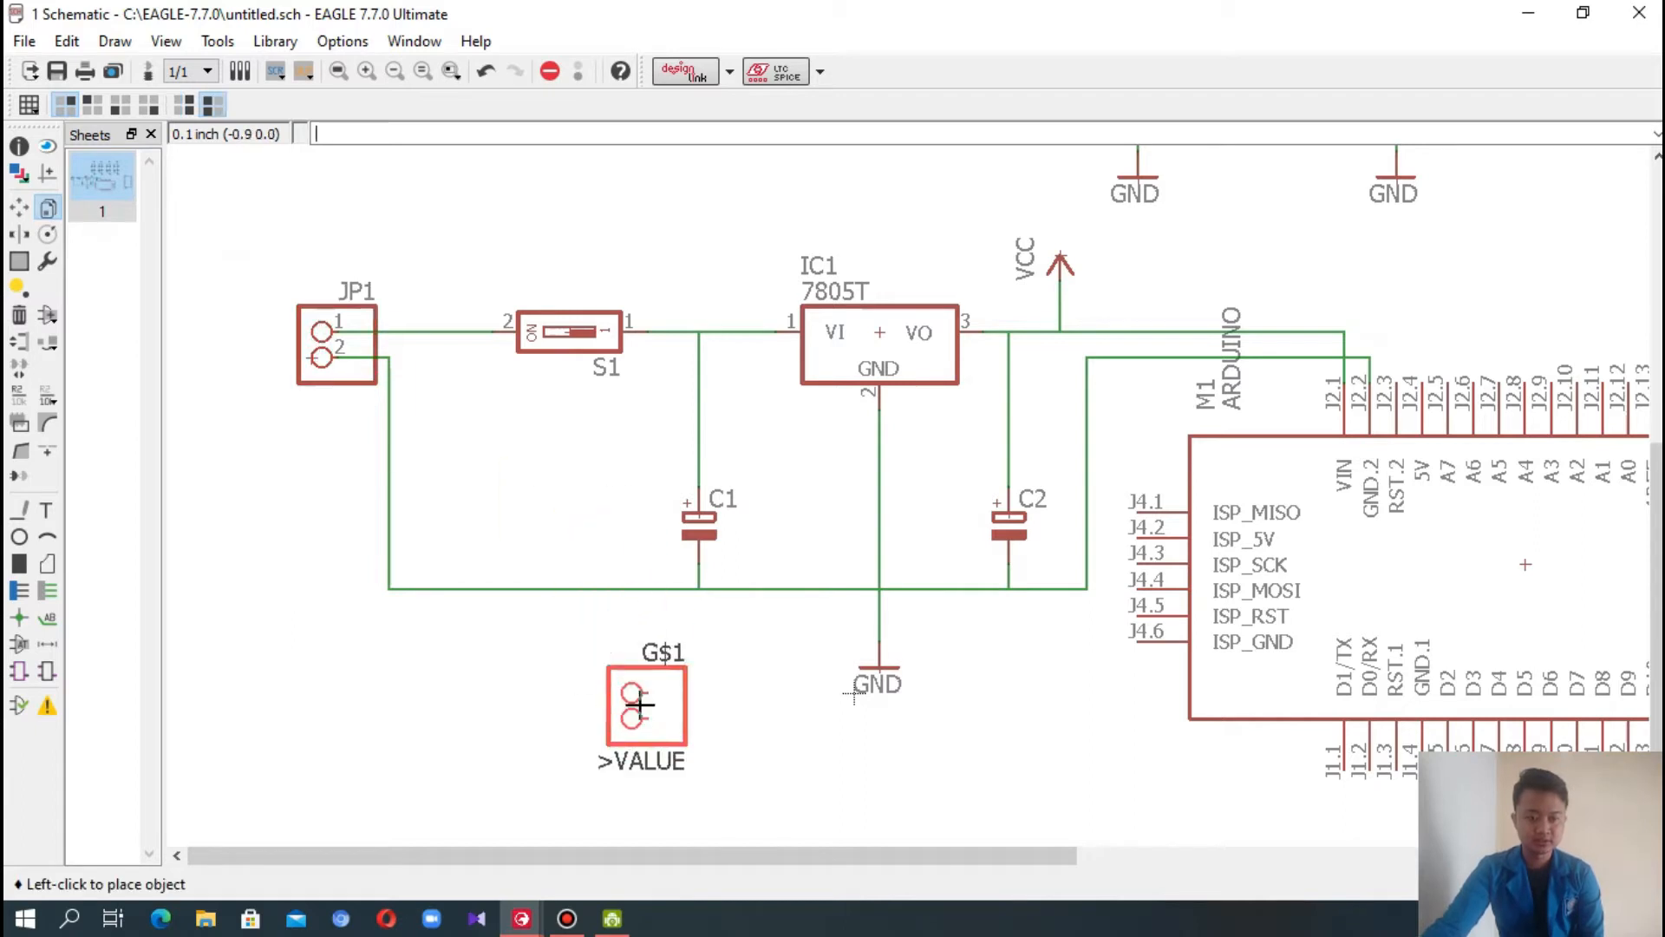
pyautogui.moveTo(675, 863); pyautogui.dragTo(1309, 807)
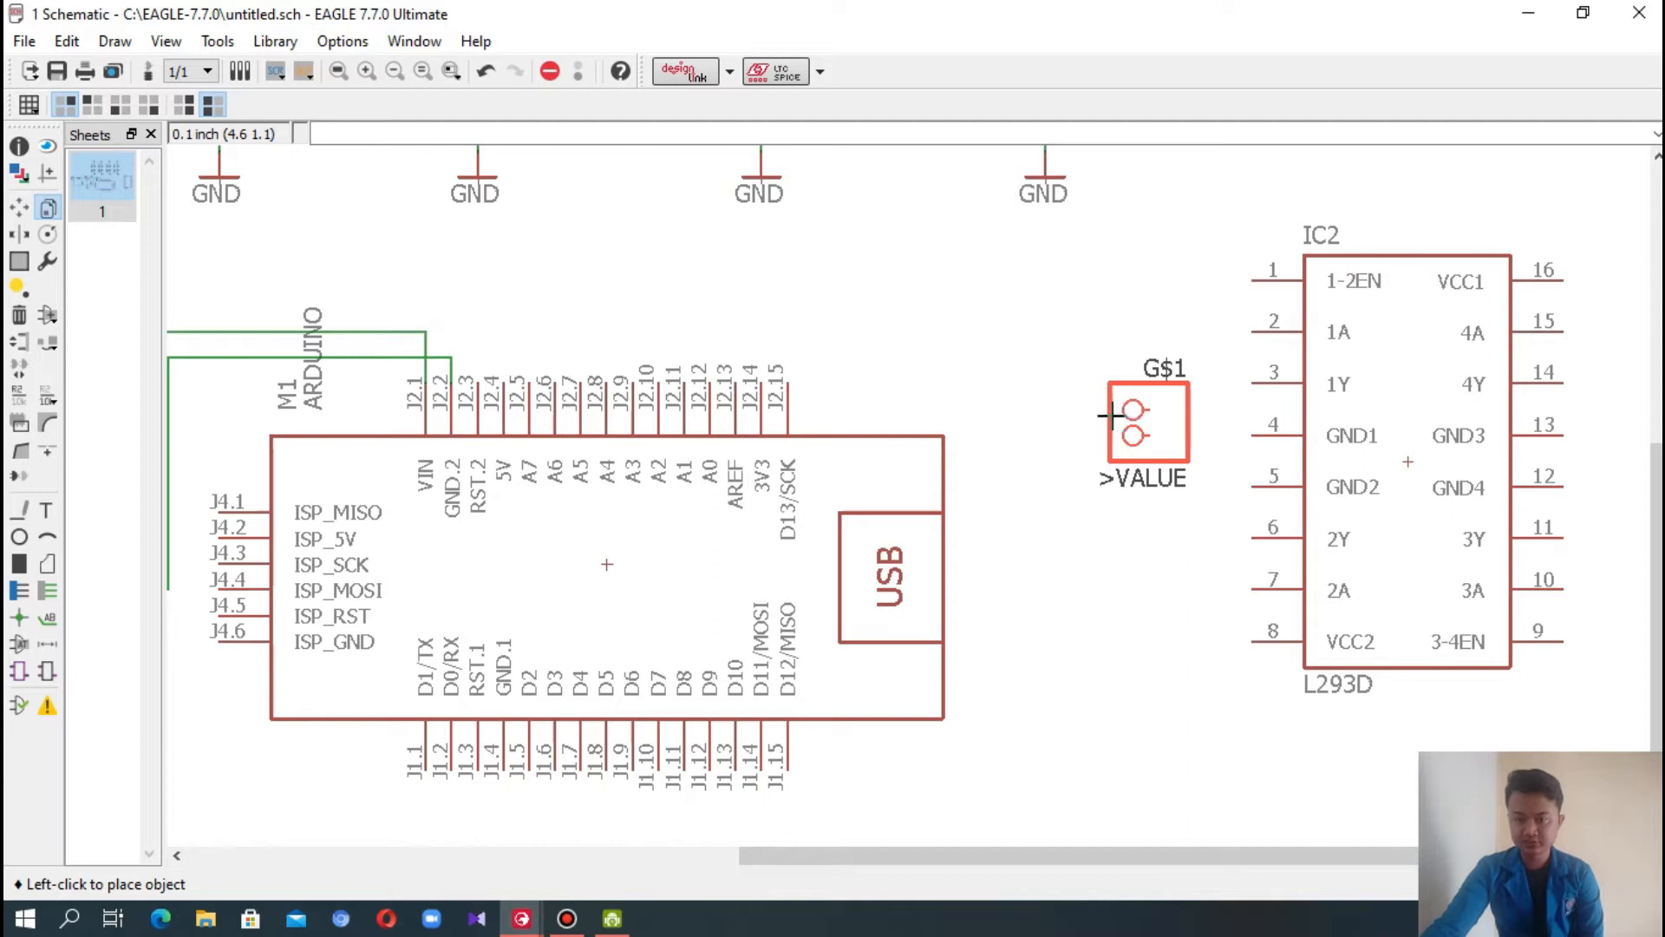
pyautogui.click(1112, 414)
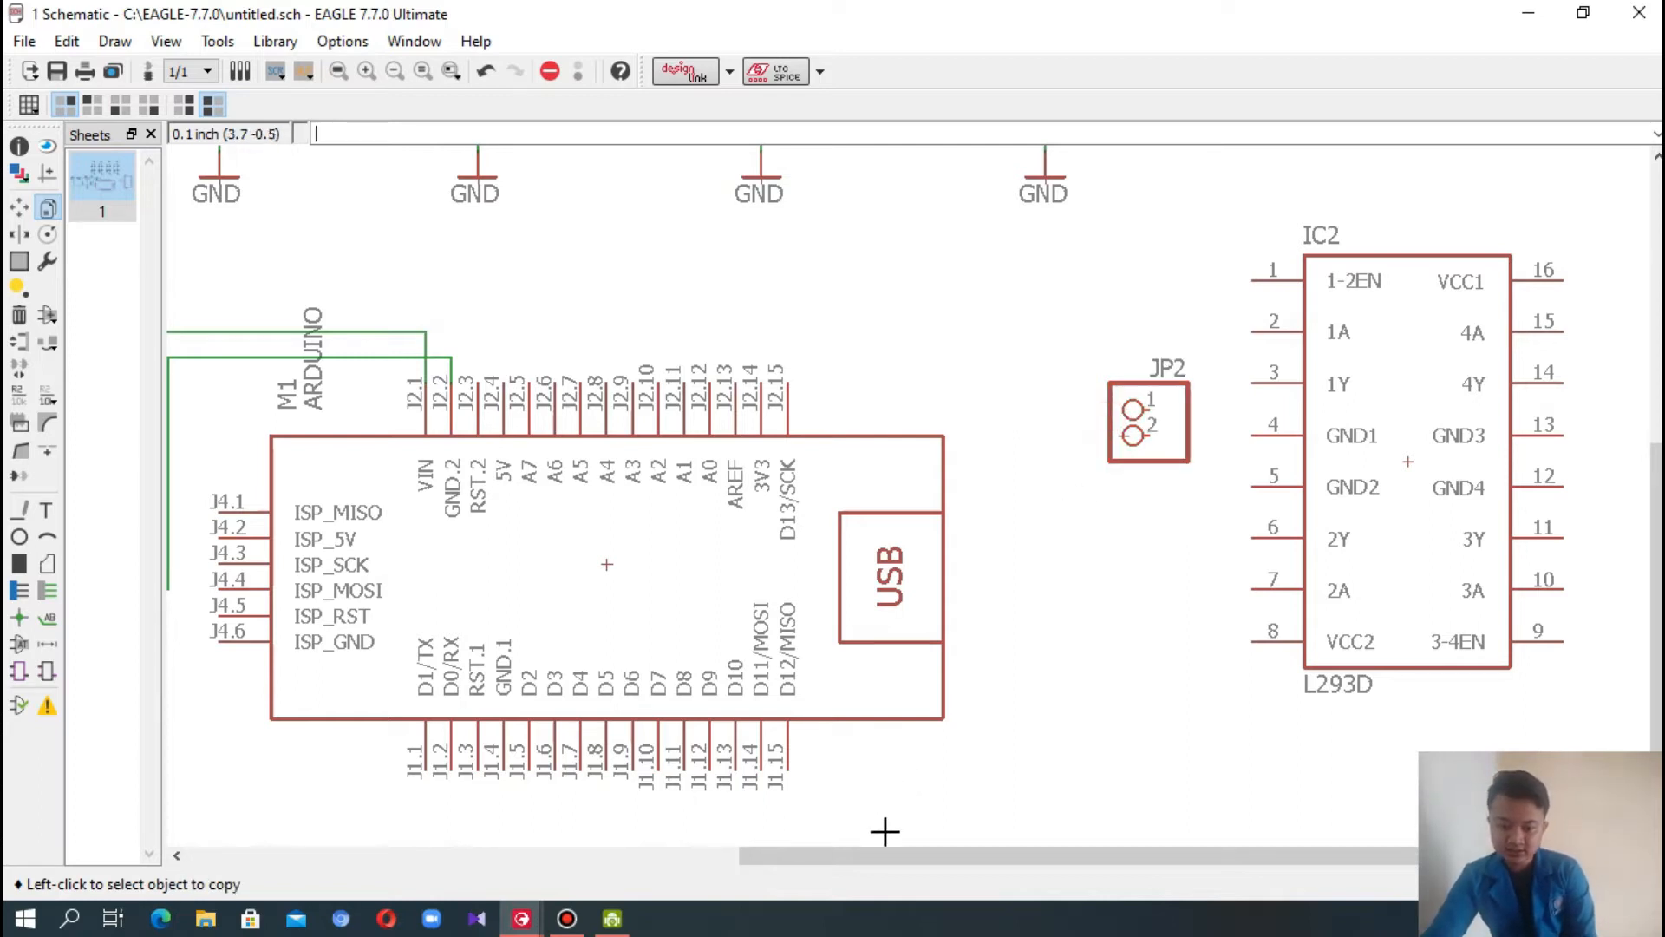
# - Copy header JP2 to the opposite side of the L293D and mirror the copy so its pins face the driver
pyautogui.click(1162, 443)
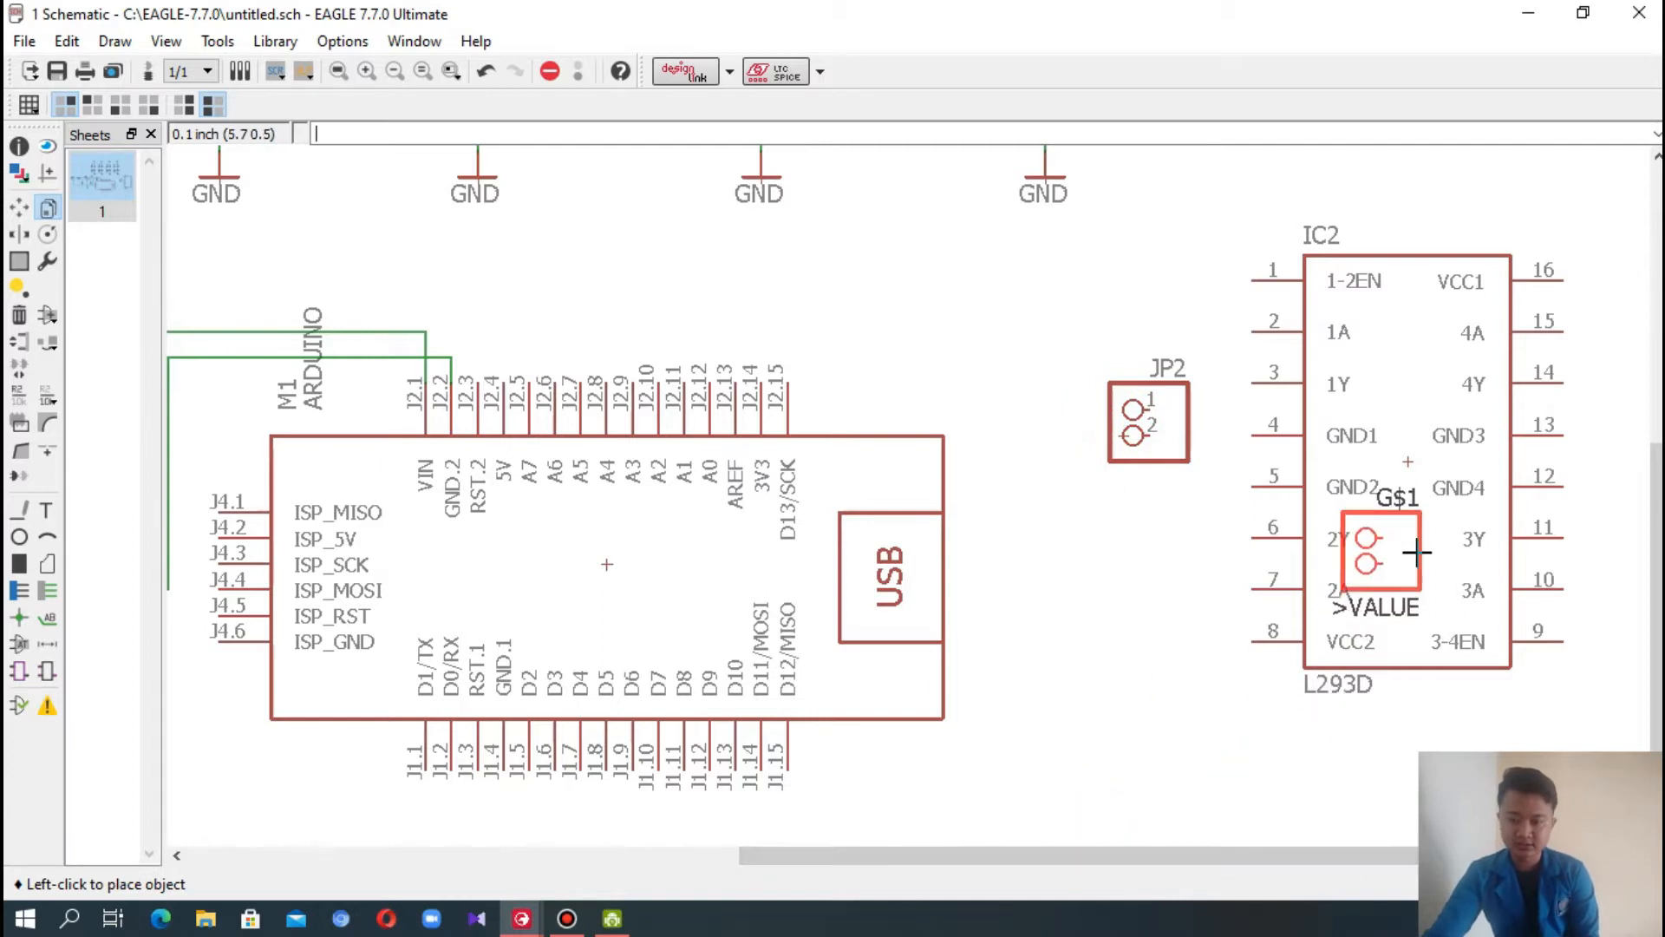
pyautogui.scroll(-1, 1416, 552)
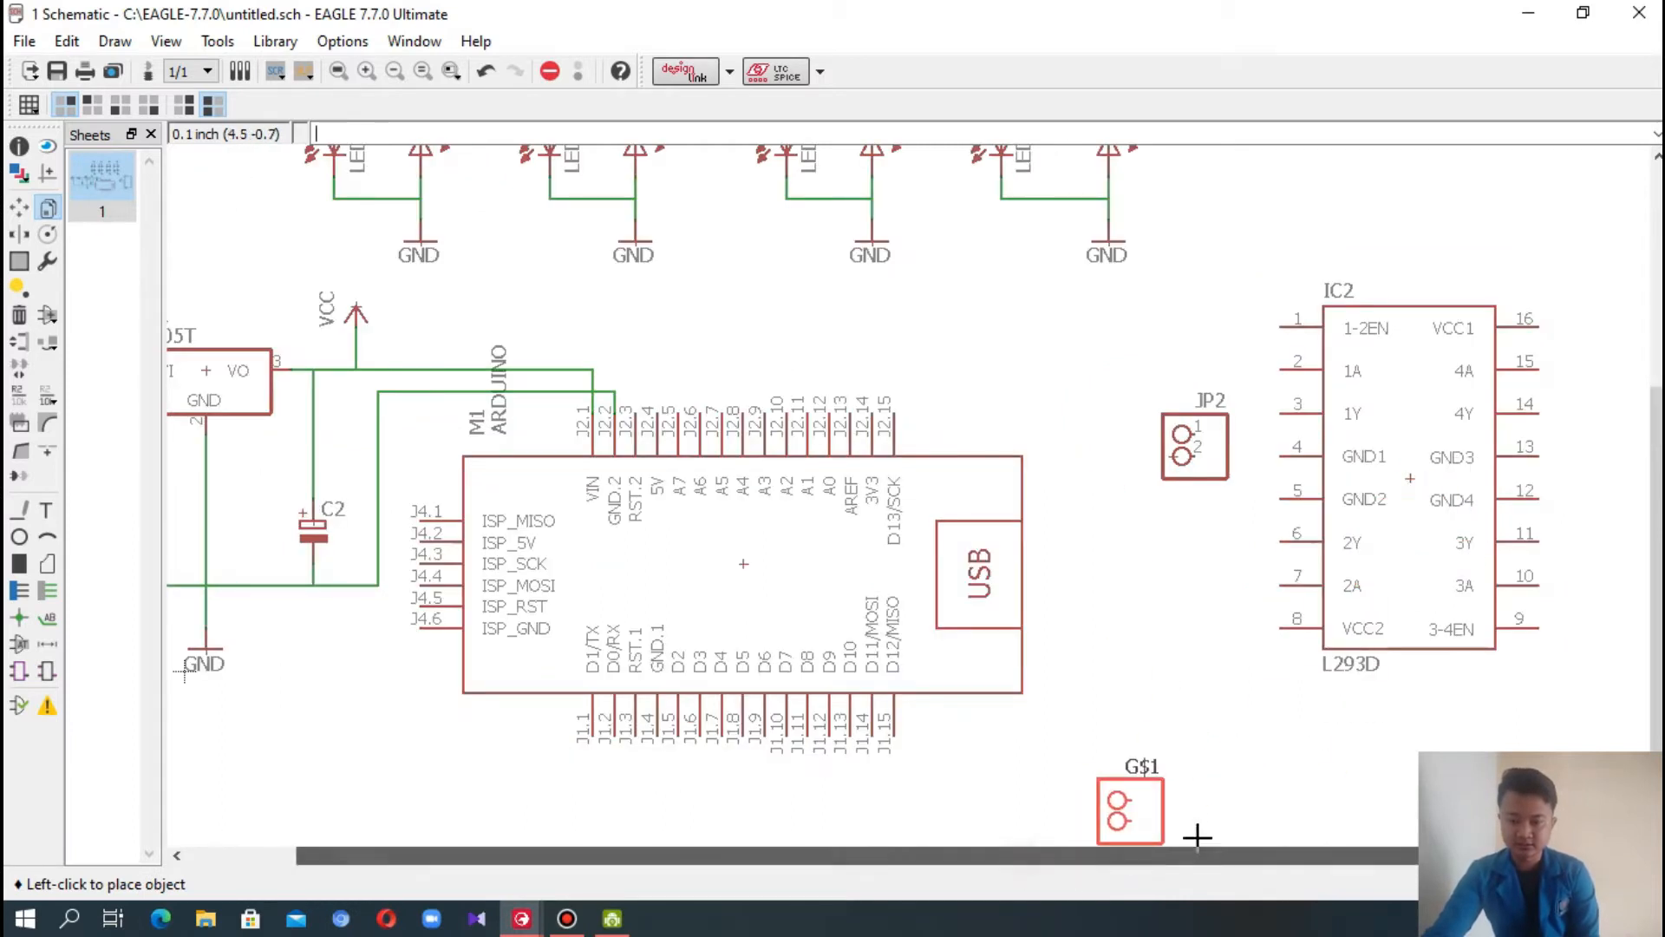
pyautogui.scroll(-1, 238, 379)
pyautogui.click(1491, 449)
pyautogui.click(21, 234)
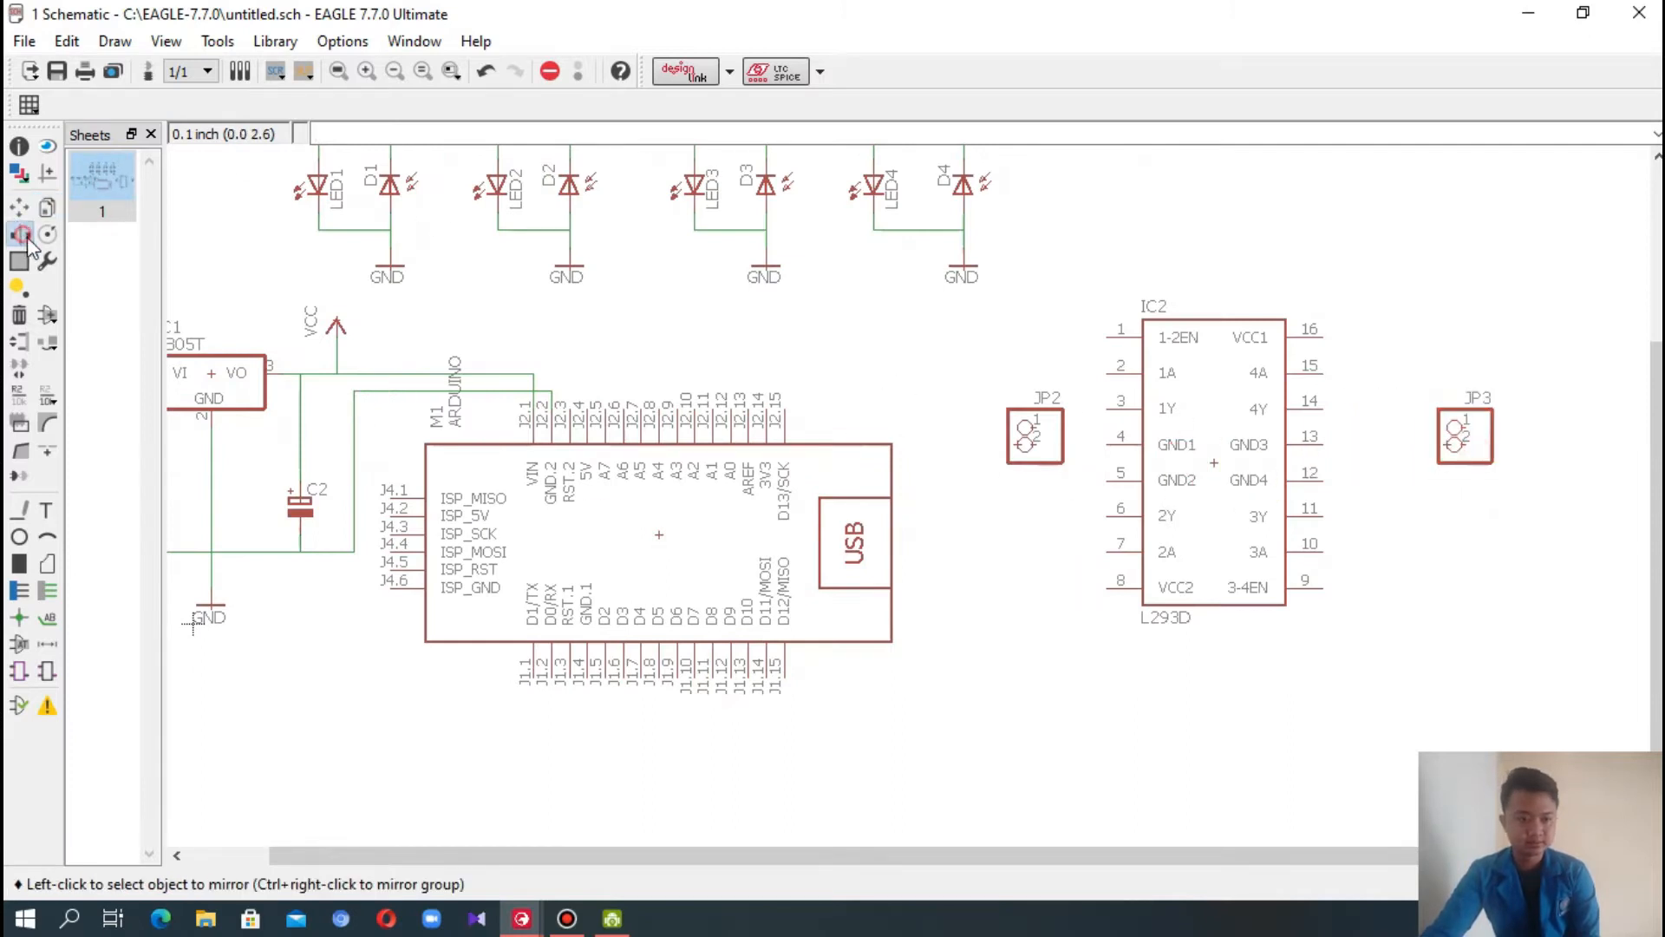
pyautogui.click(1479, 444)
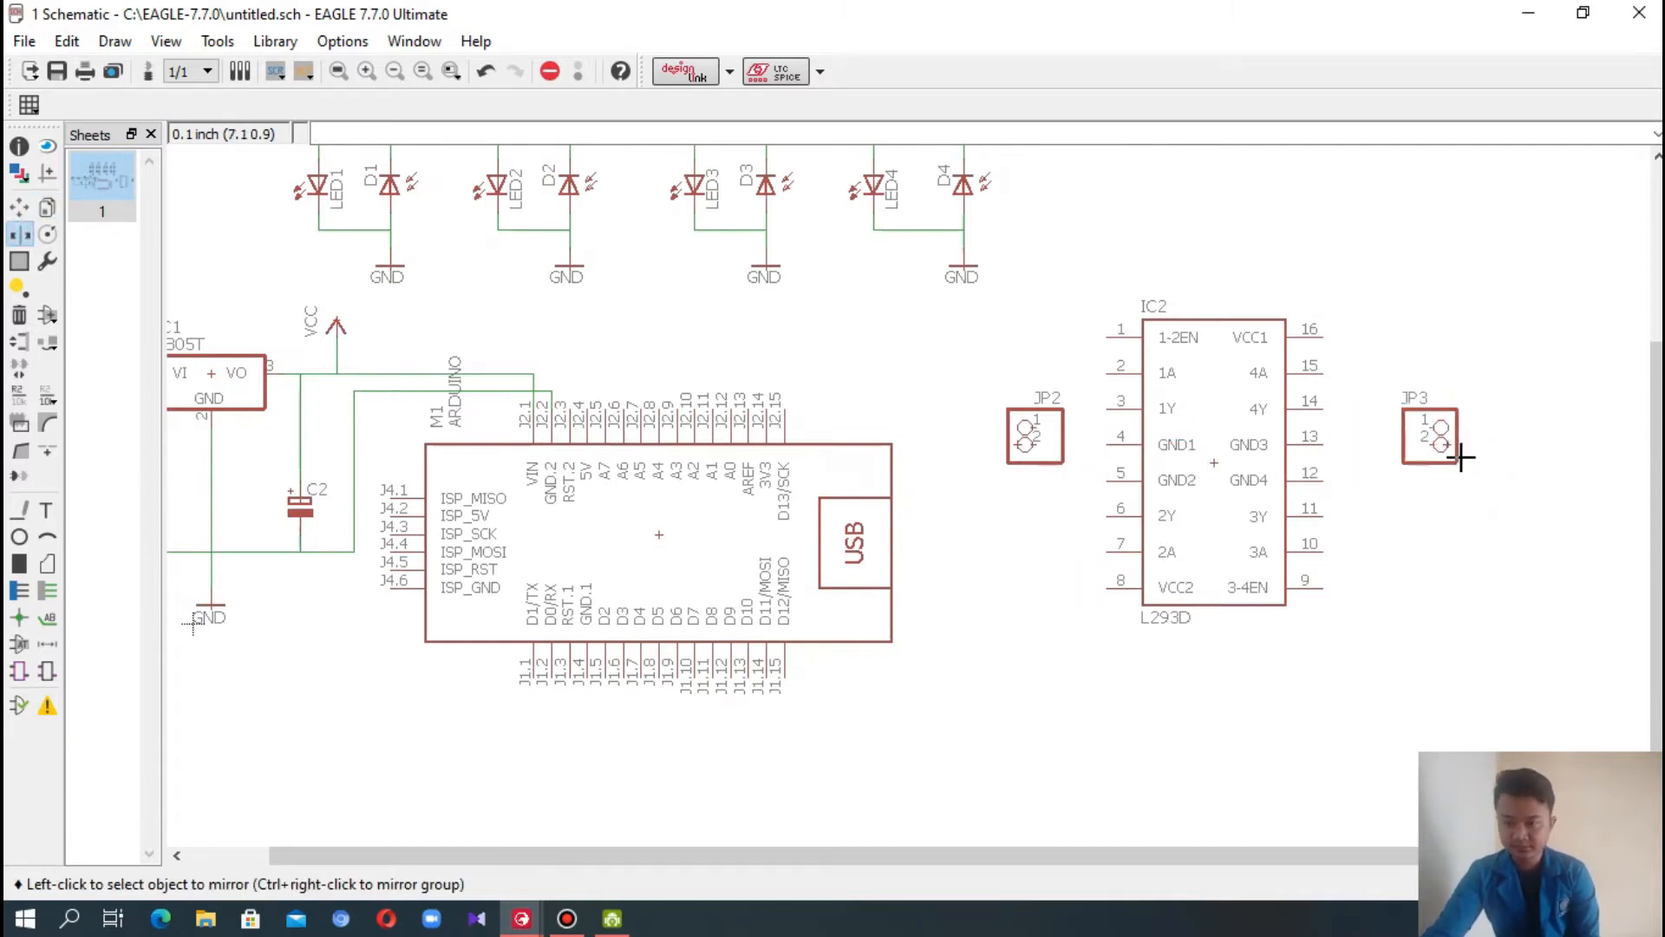
# - Move header JP2 slightly farther from the L293D, towards the Arduino
pyautogui.press('F7')
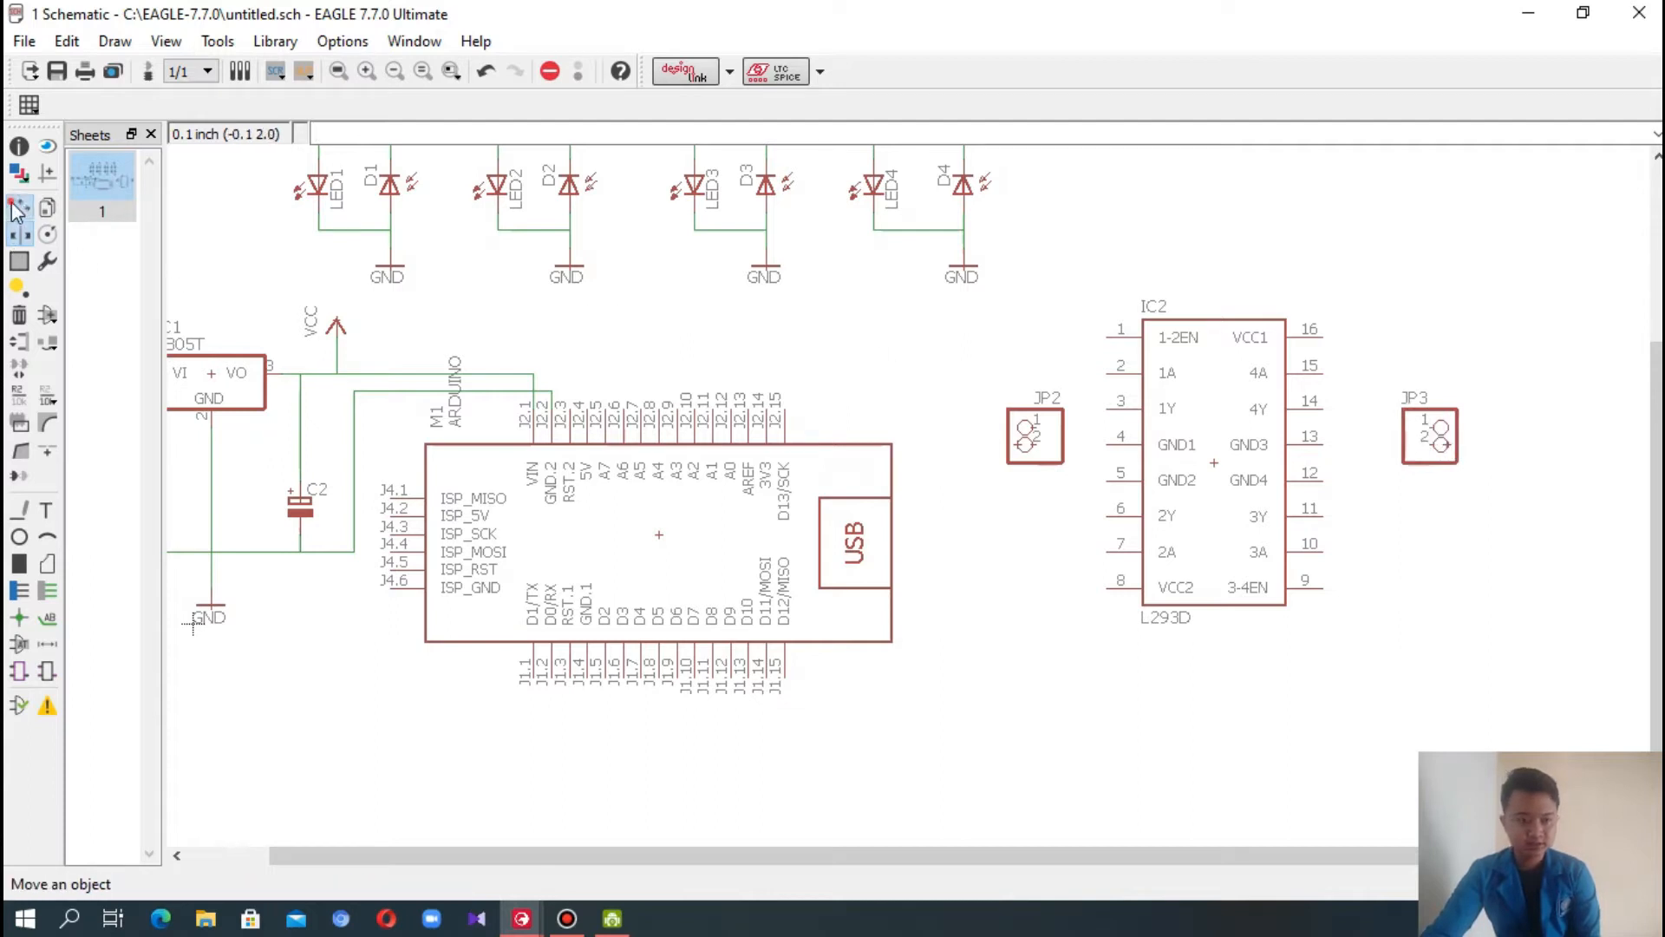
pyautogui.click(1435, 436)
pyautogui.click(1434, 436)
pyautogui.click(1033, 433)
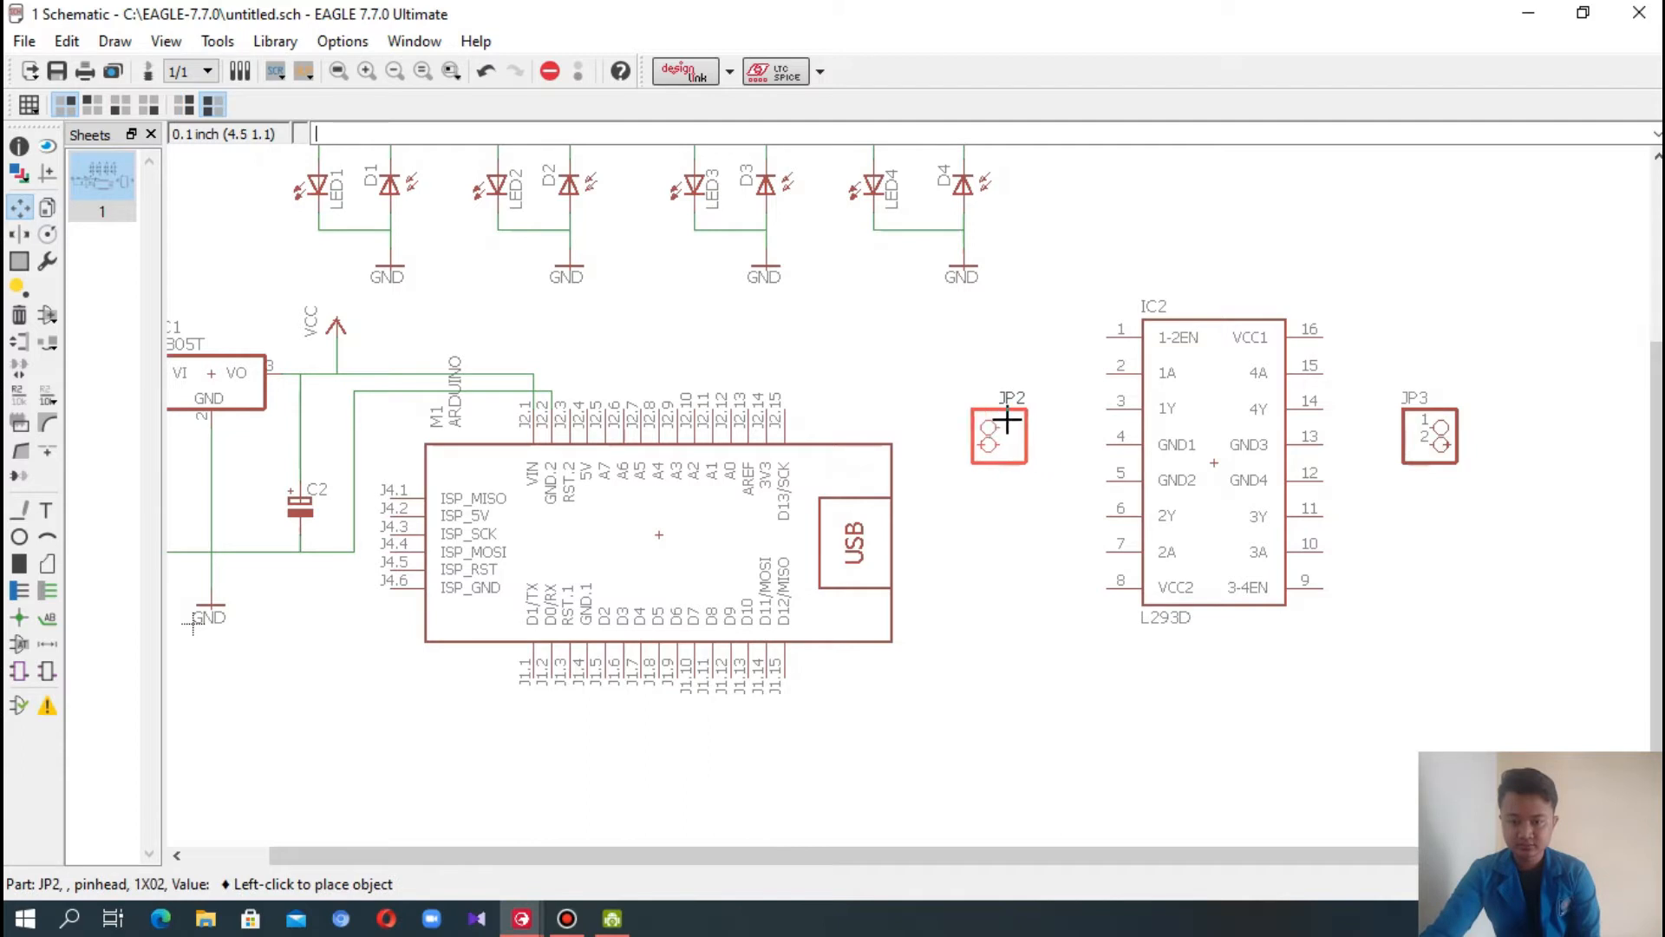
pyautogui.click(1006, 421)
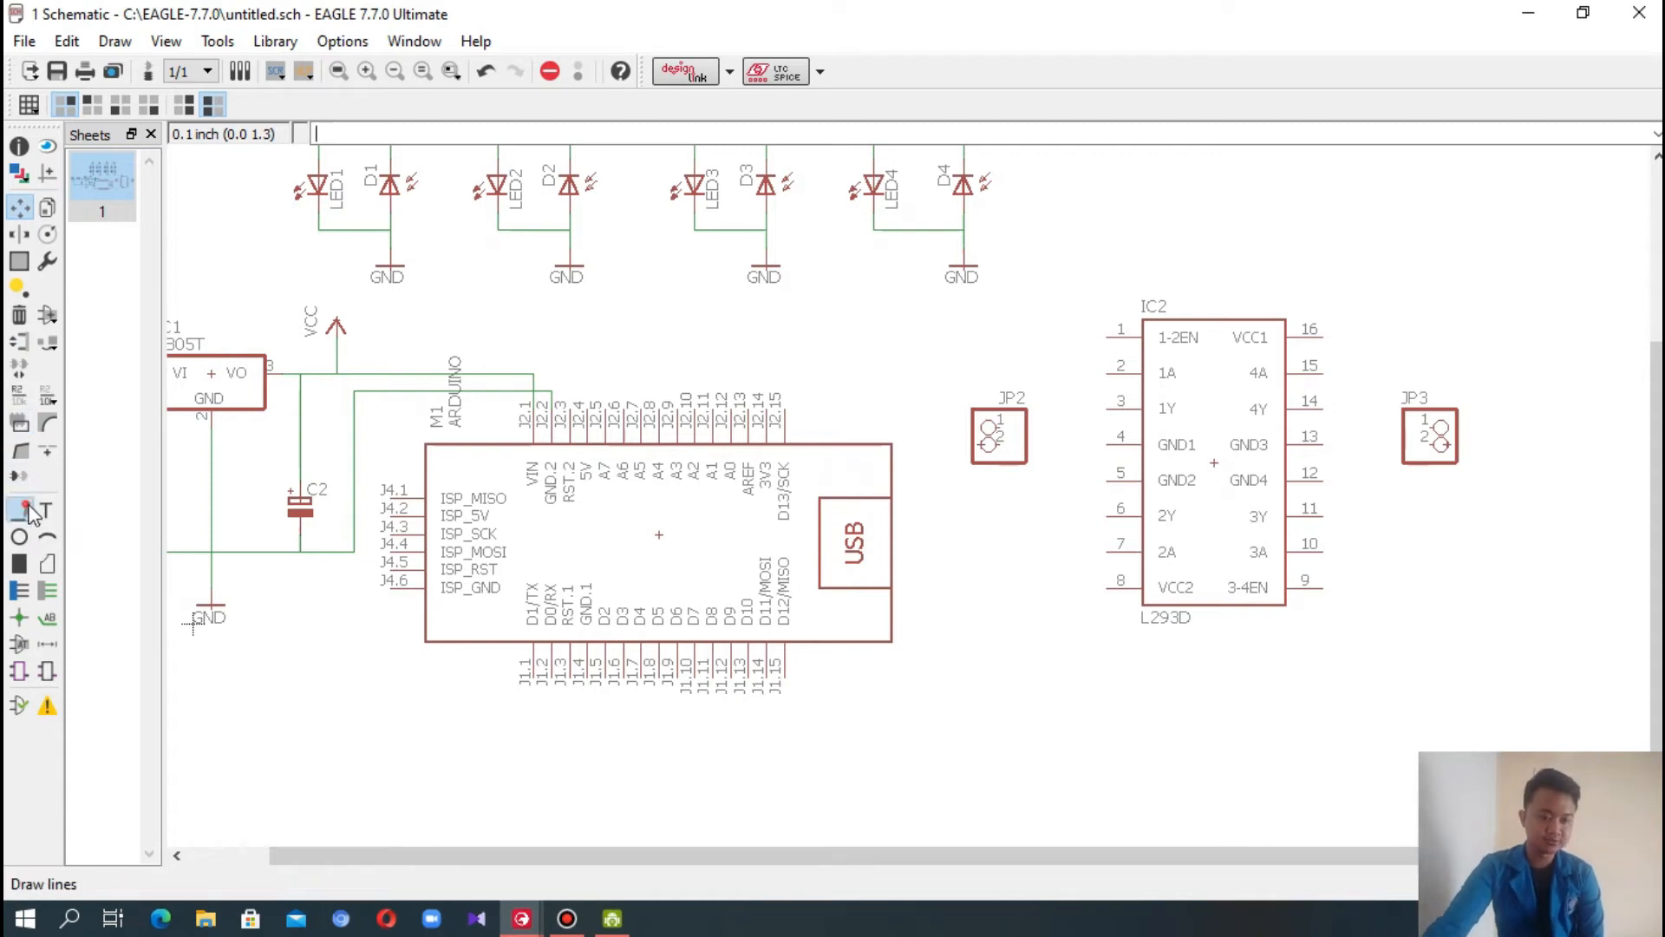
# - Wire JP3 pins 1 and 2 to the L293D's 4Y and 3Y pins, and join GND3 to GND4
pyautogui.click(19, 510)
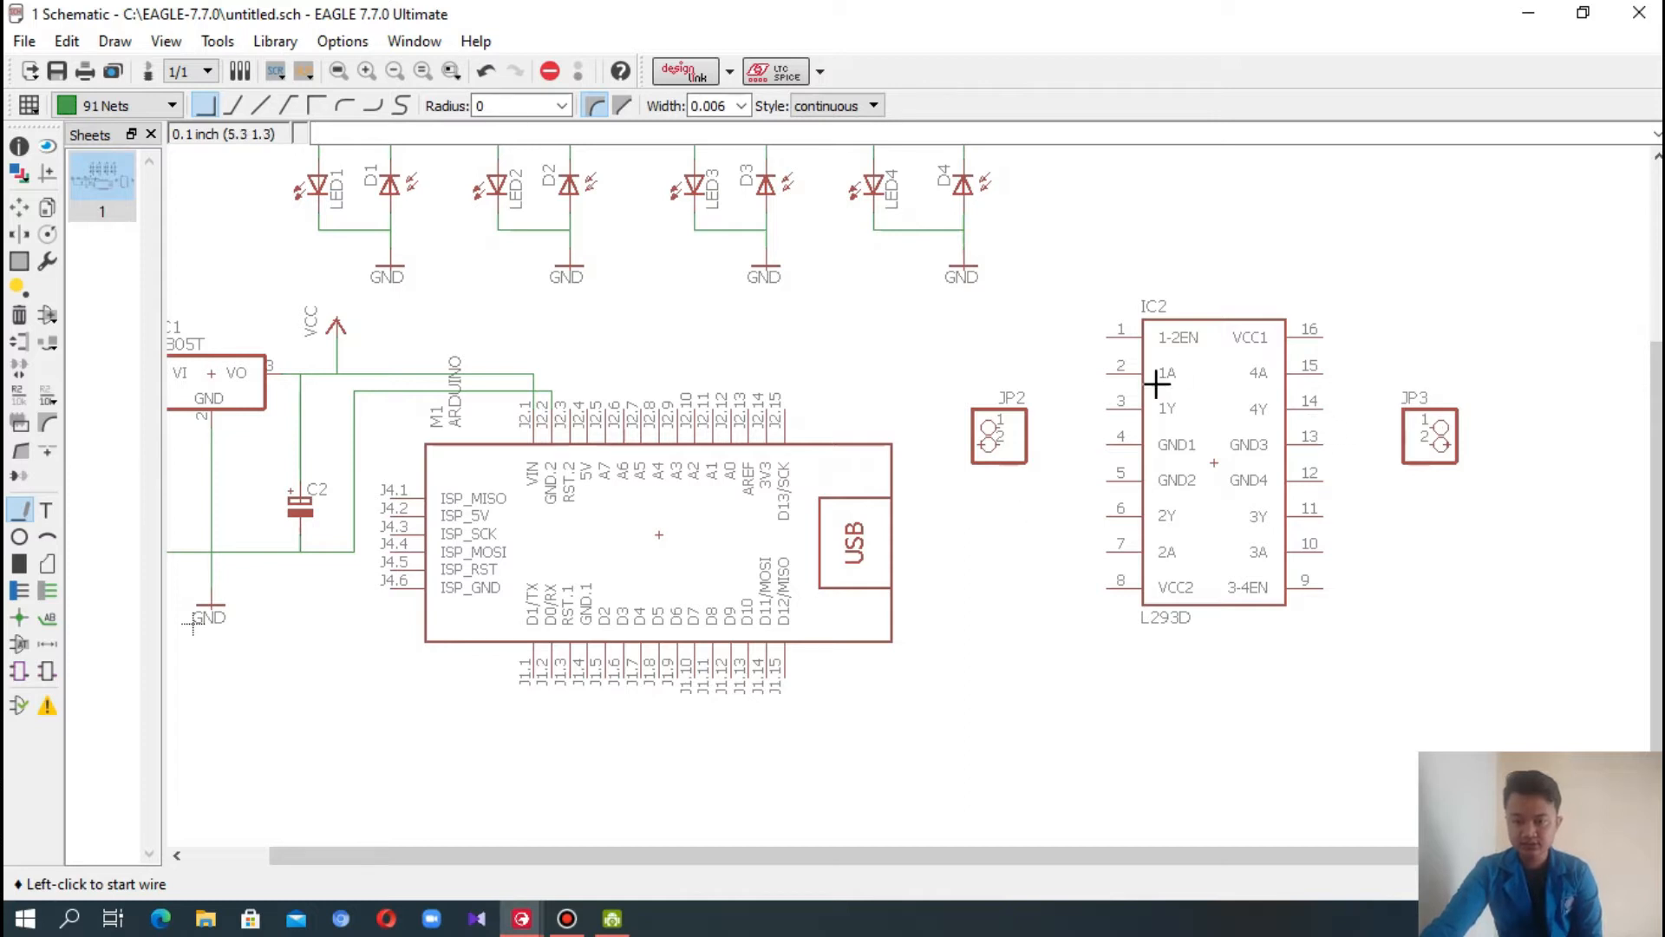
pyautogui.scroll(2, 1386, 364)
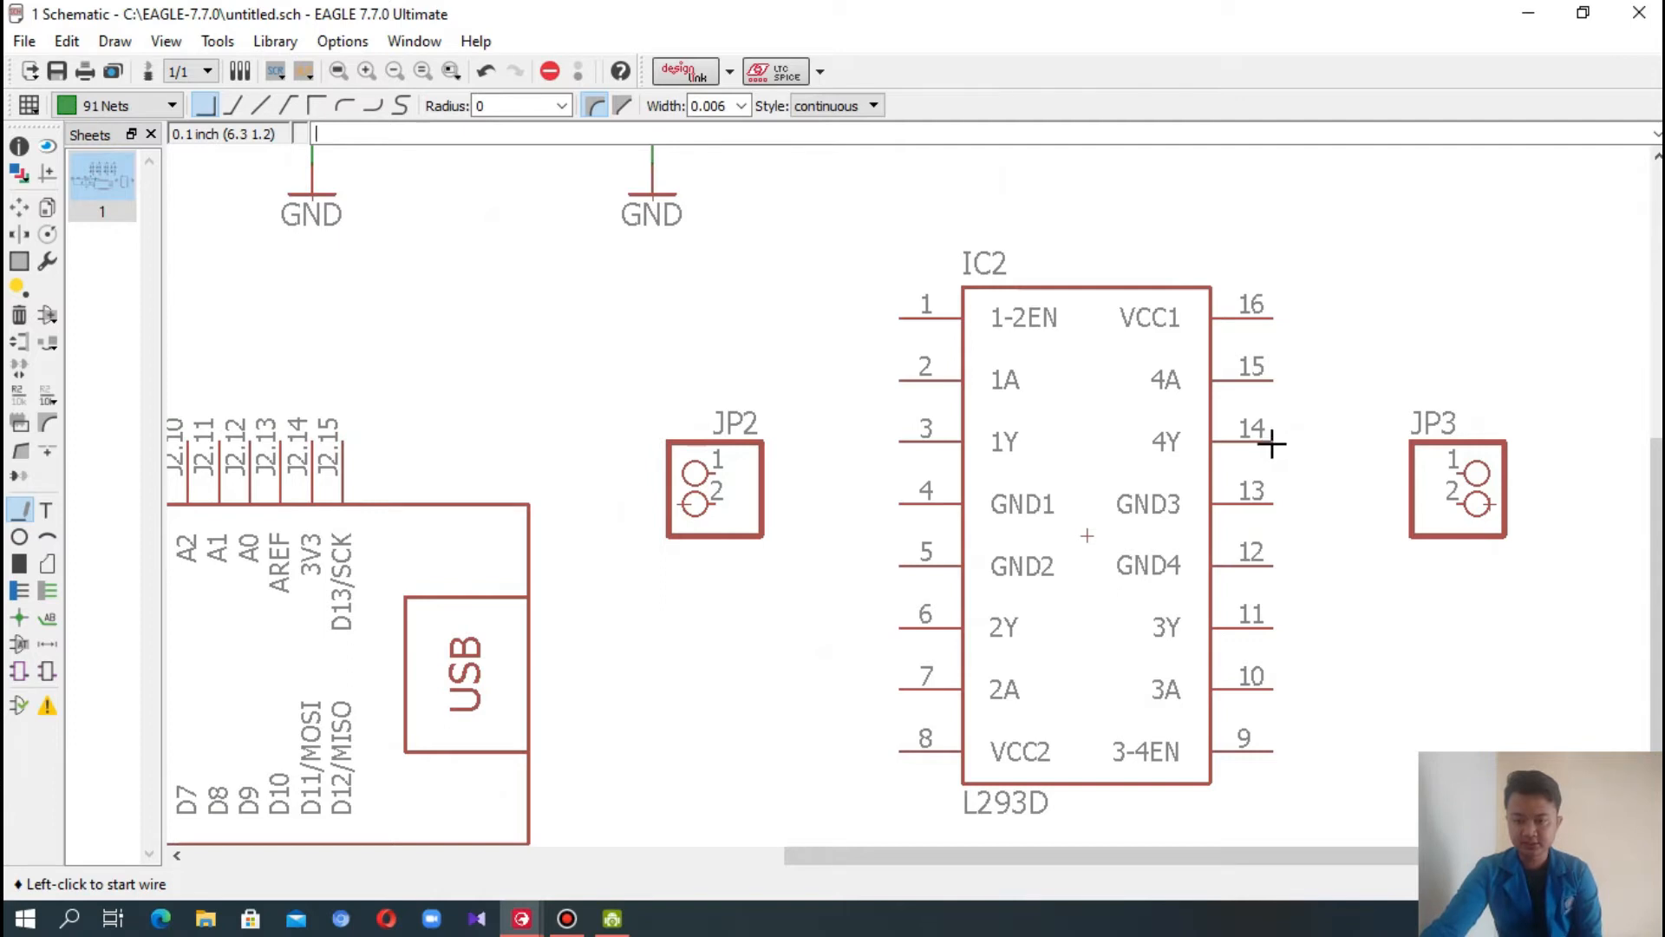
pyautogui.click(1271, 442)
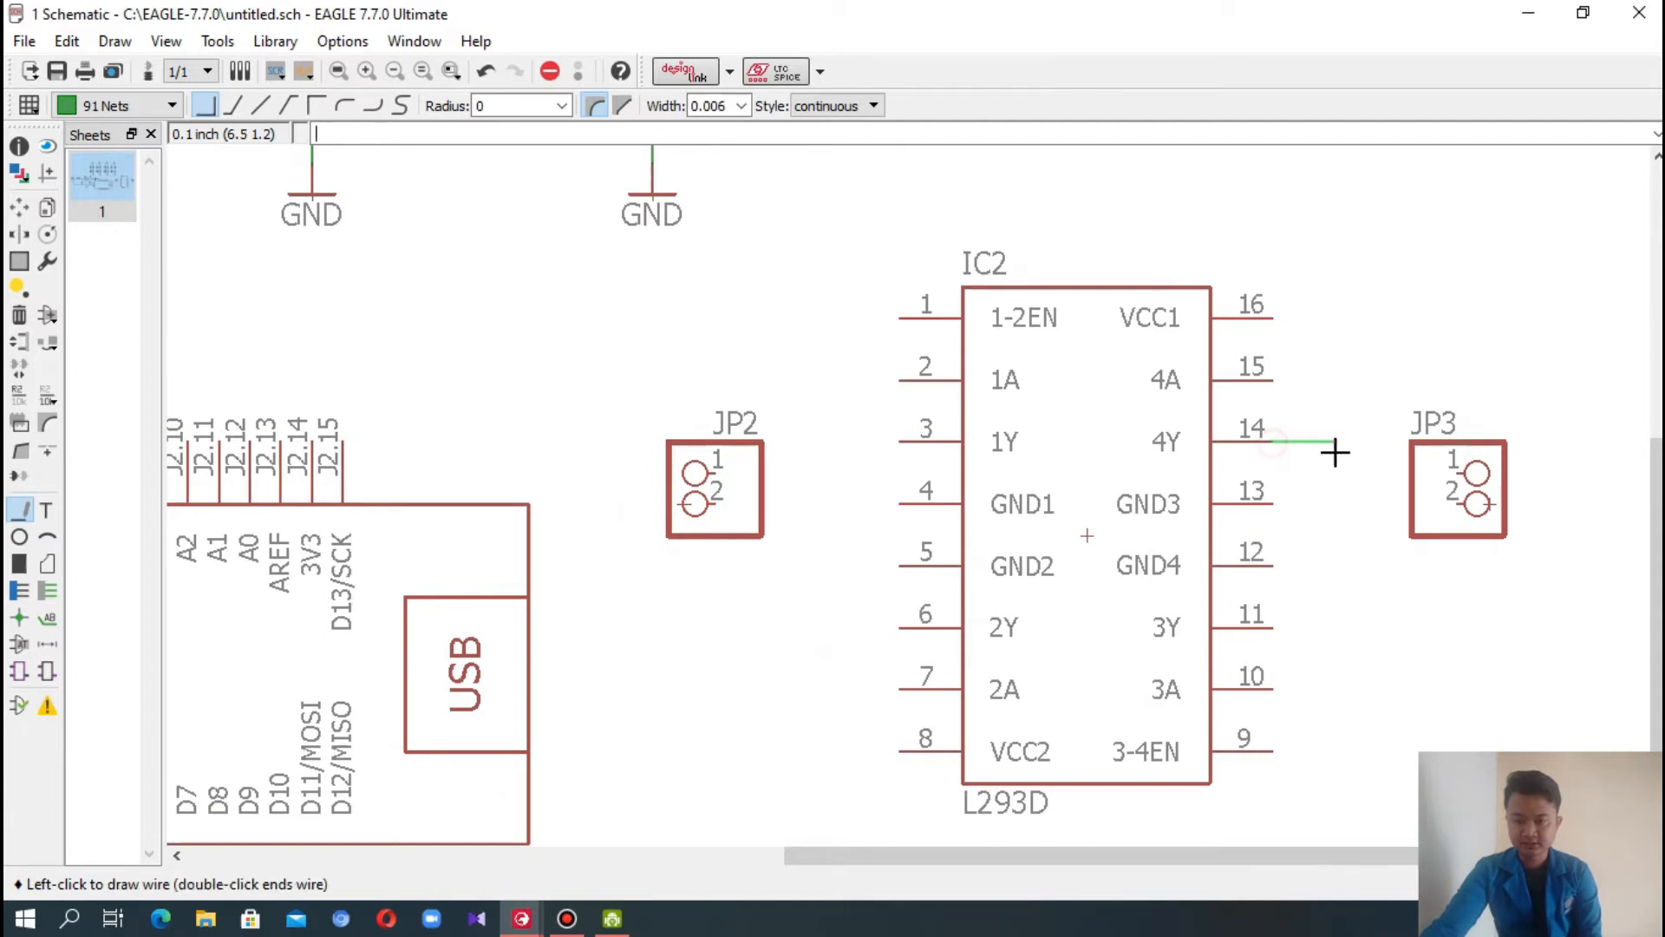
pyautogui.click(1397, 473)
pyautogui.click(1459, 471)
pyautogui.click(1460, 503)
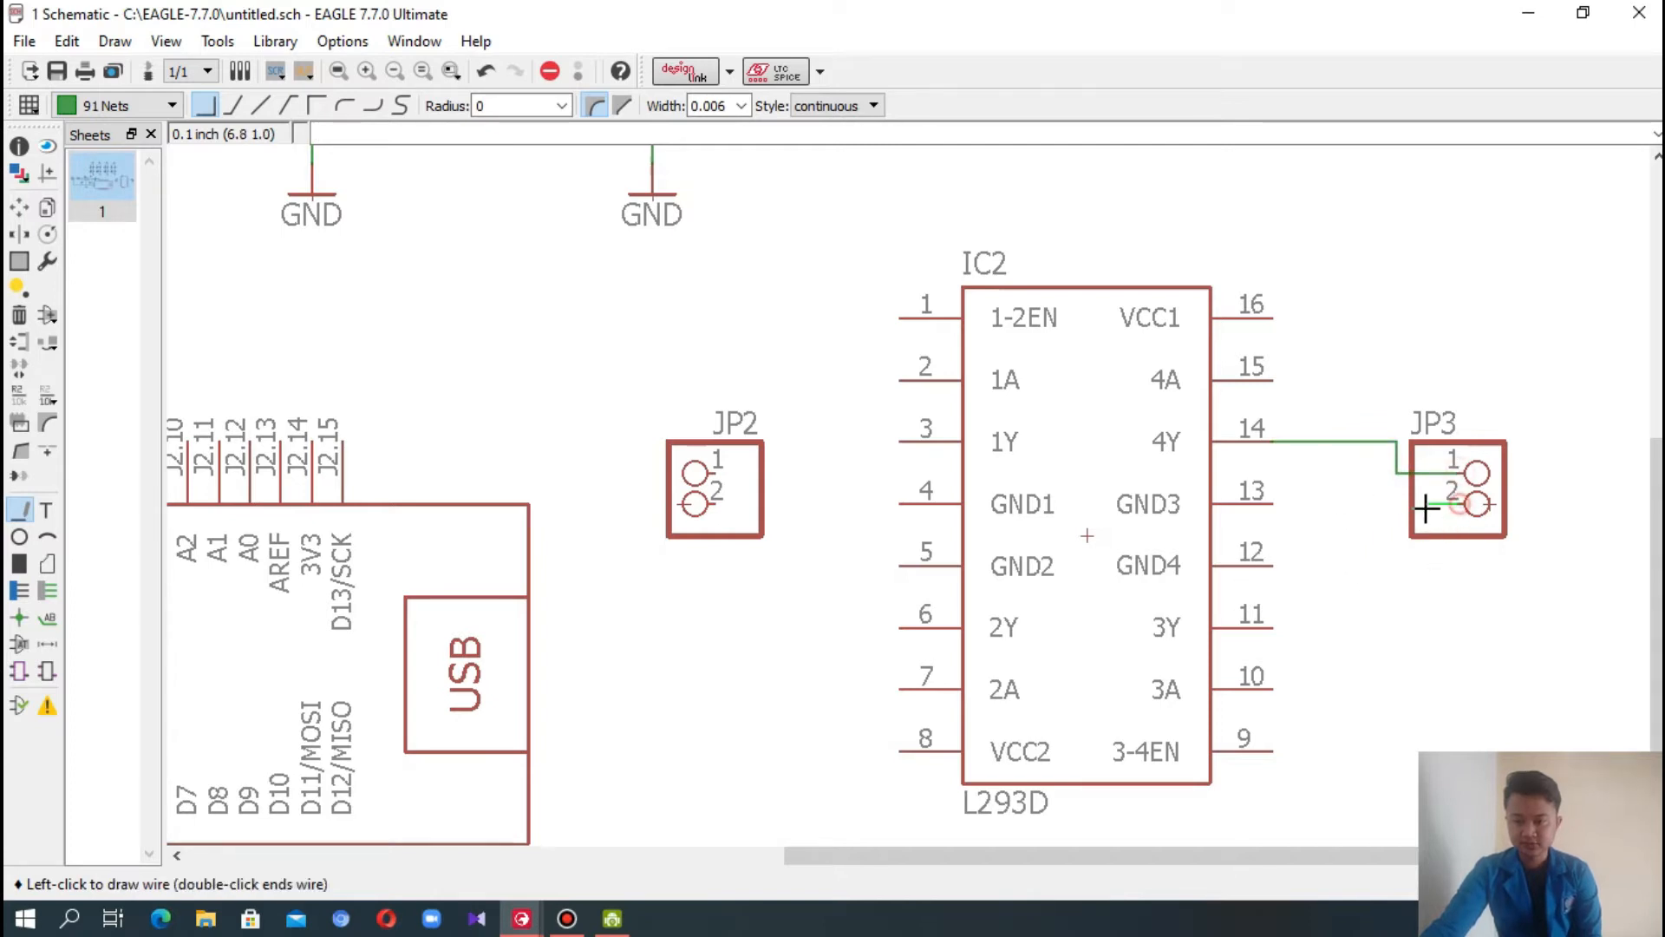
pyautogui.click(1397, 622)
pyautogui.click(1273, 628)
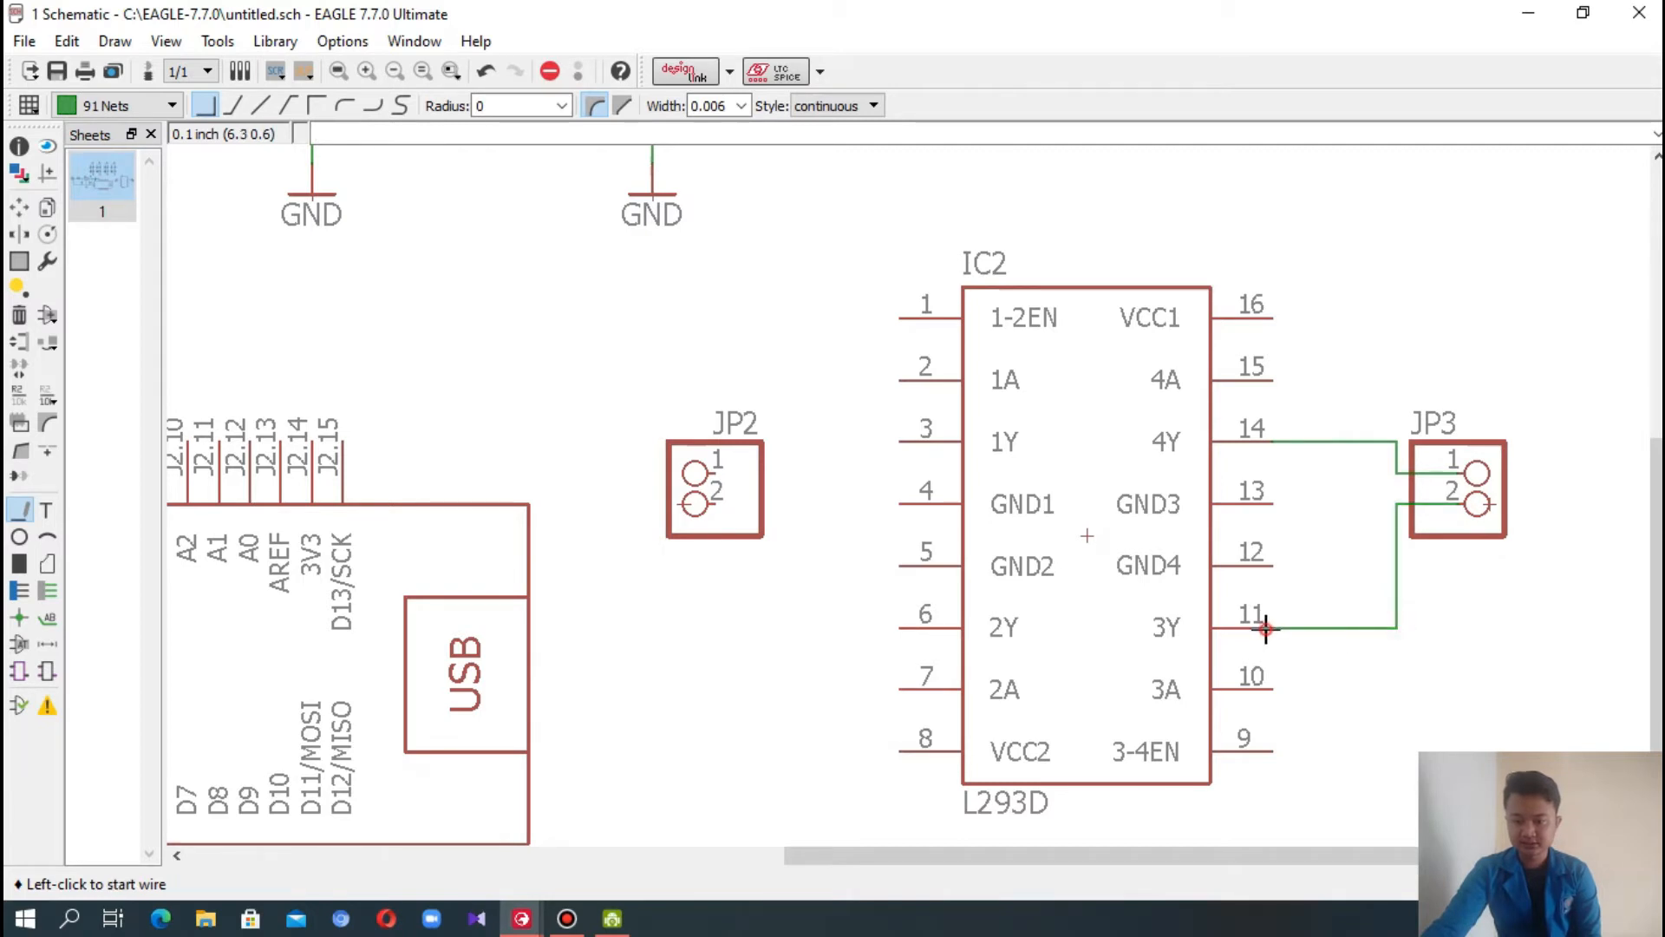
pyautogui.click(1272, 503)
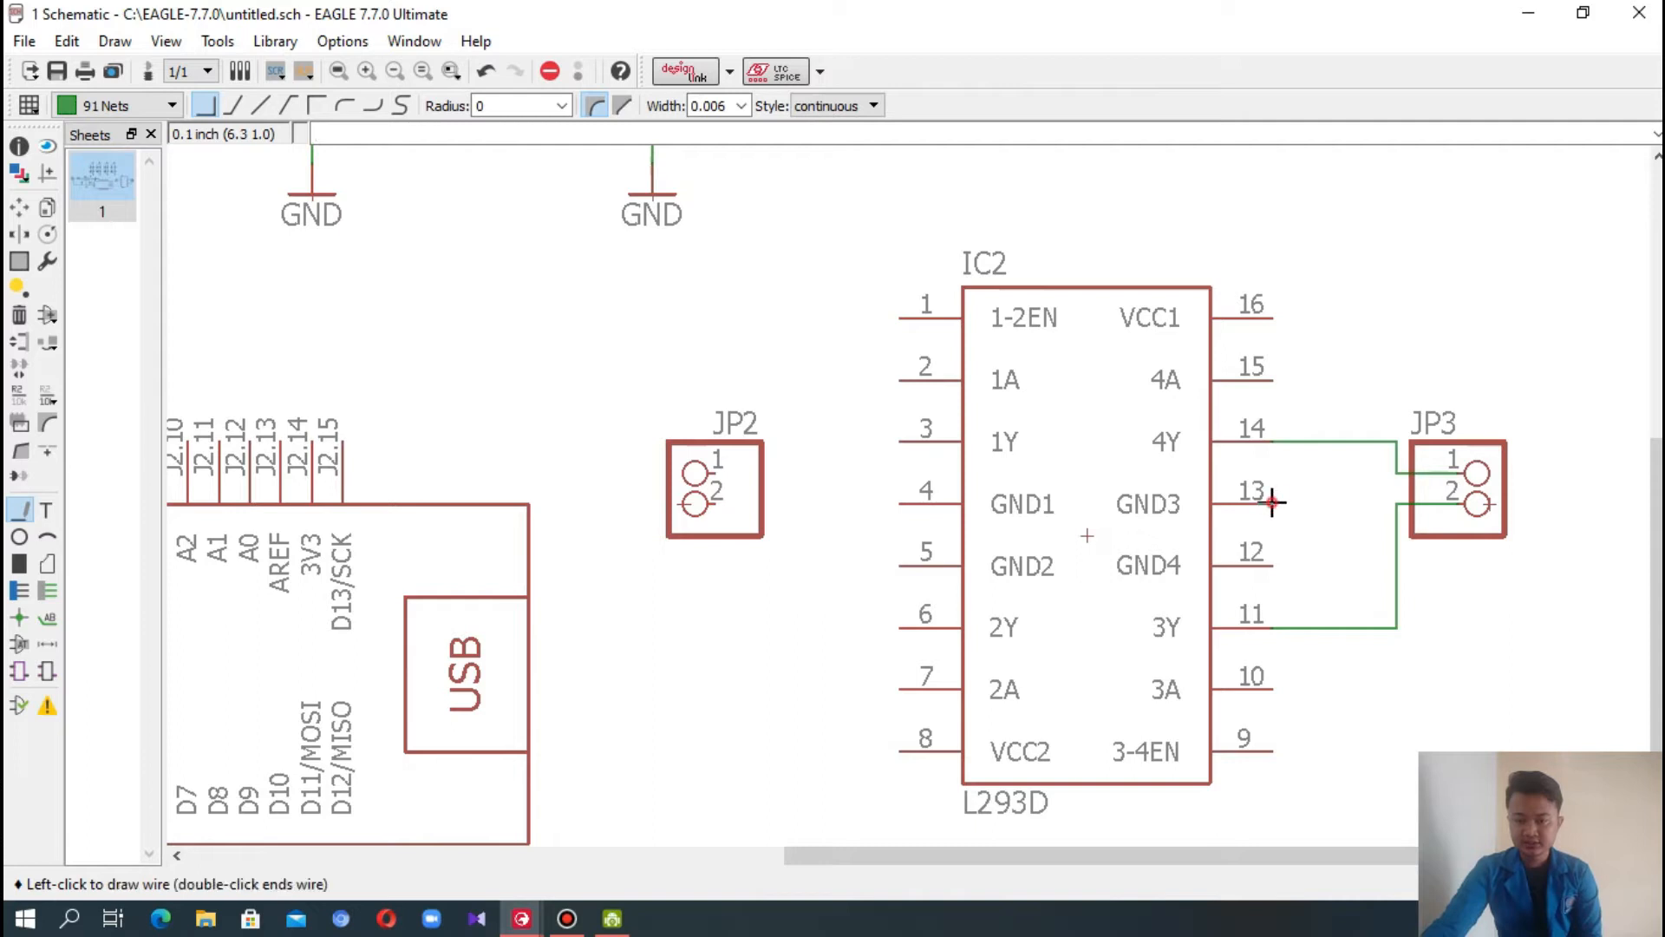
pyautogui.click(1270, 566)
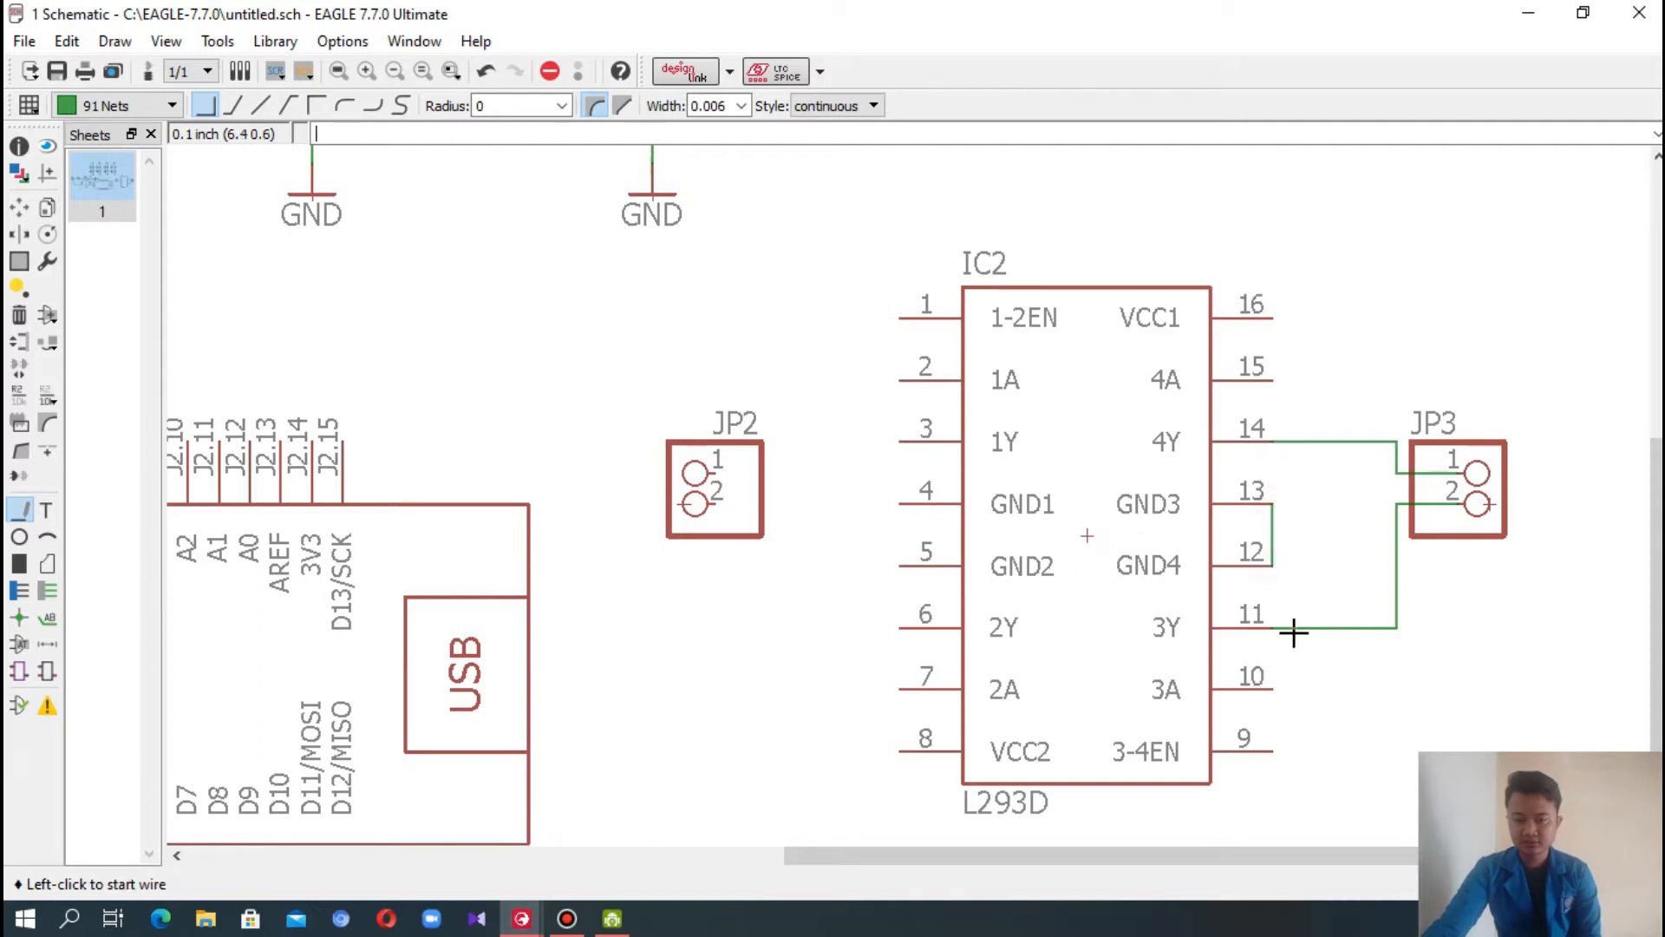
# - Wire JP2 pins 1 and 2 to the L293D's 1Y and 2Y pins, and join GND1 to GND2
pyautogui.click(713, 470)
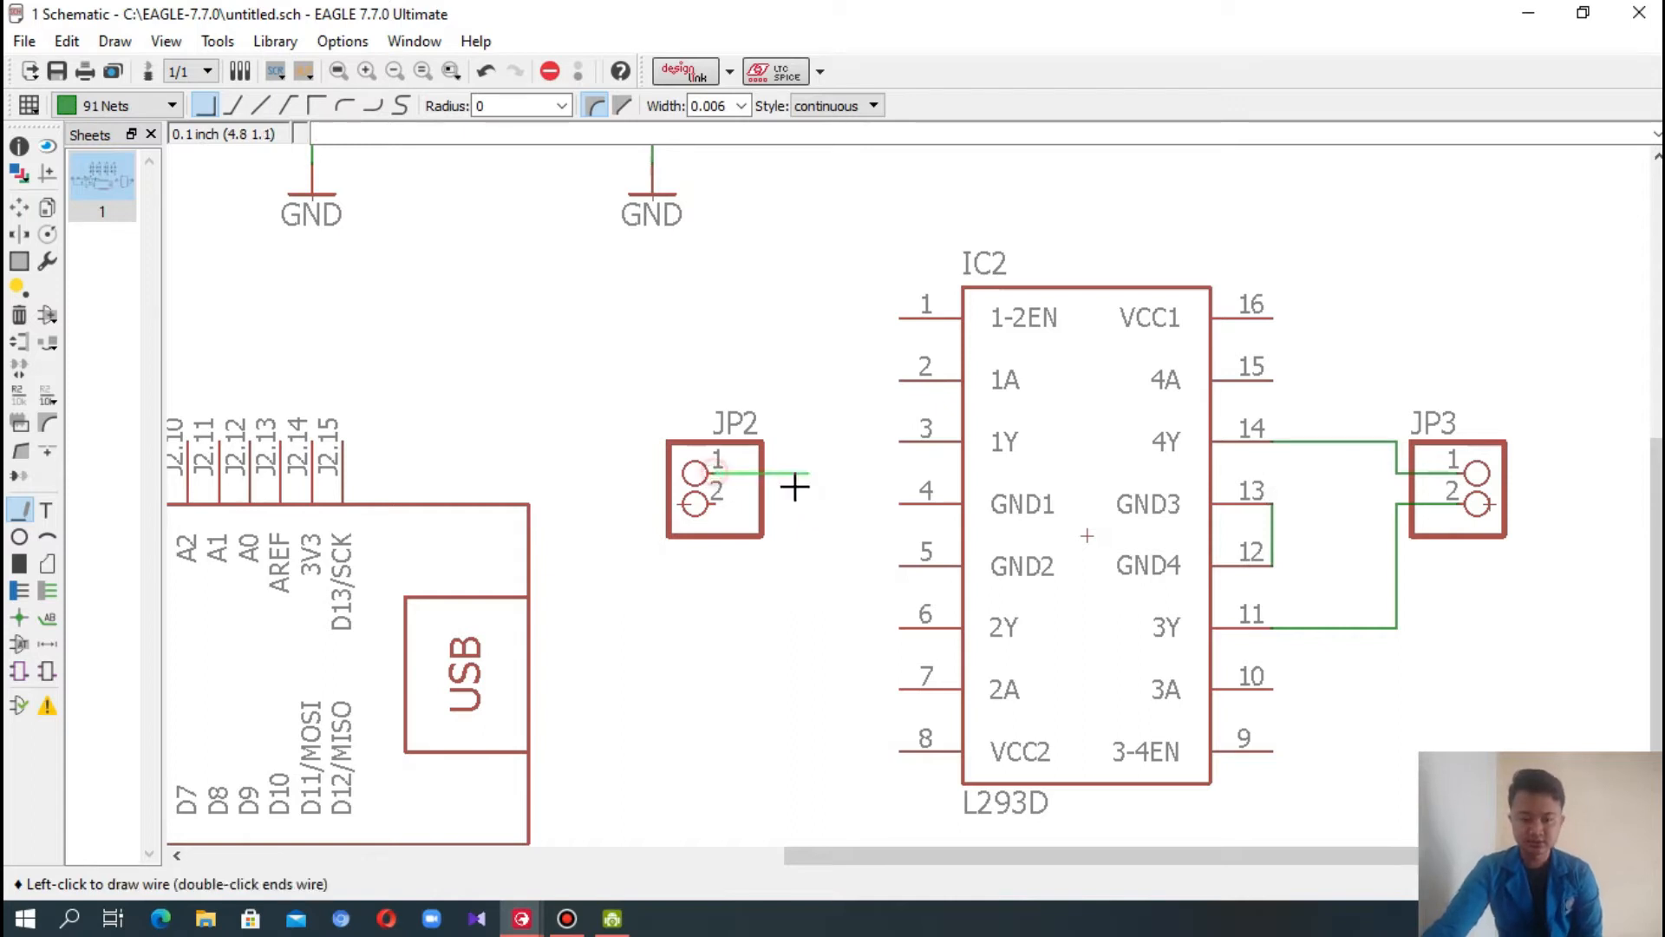
pyautogui.click(780, 438)
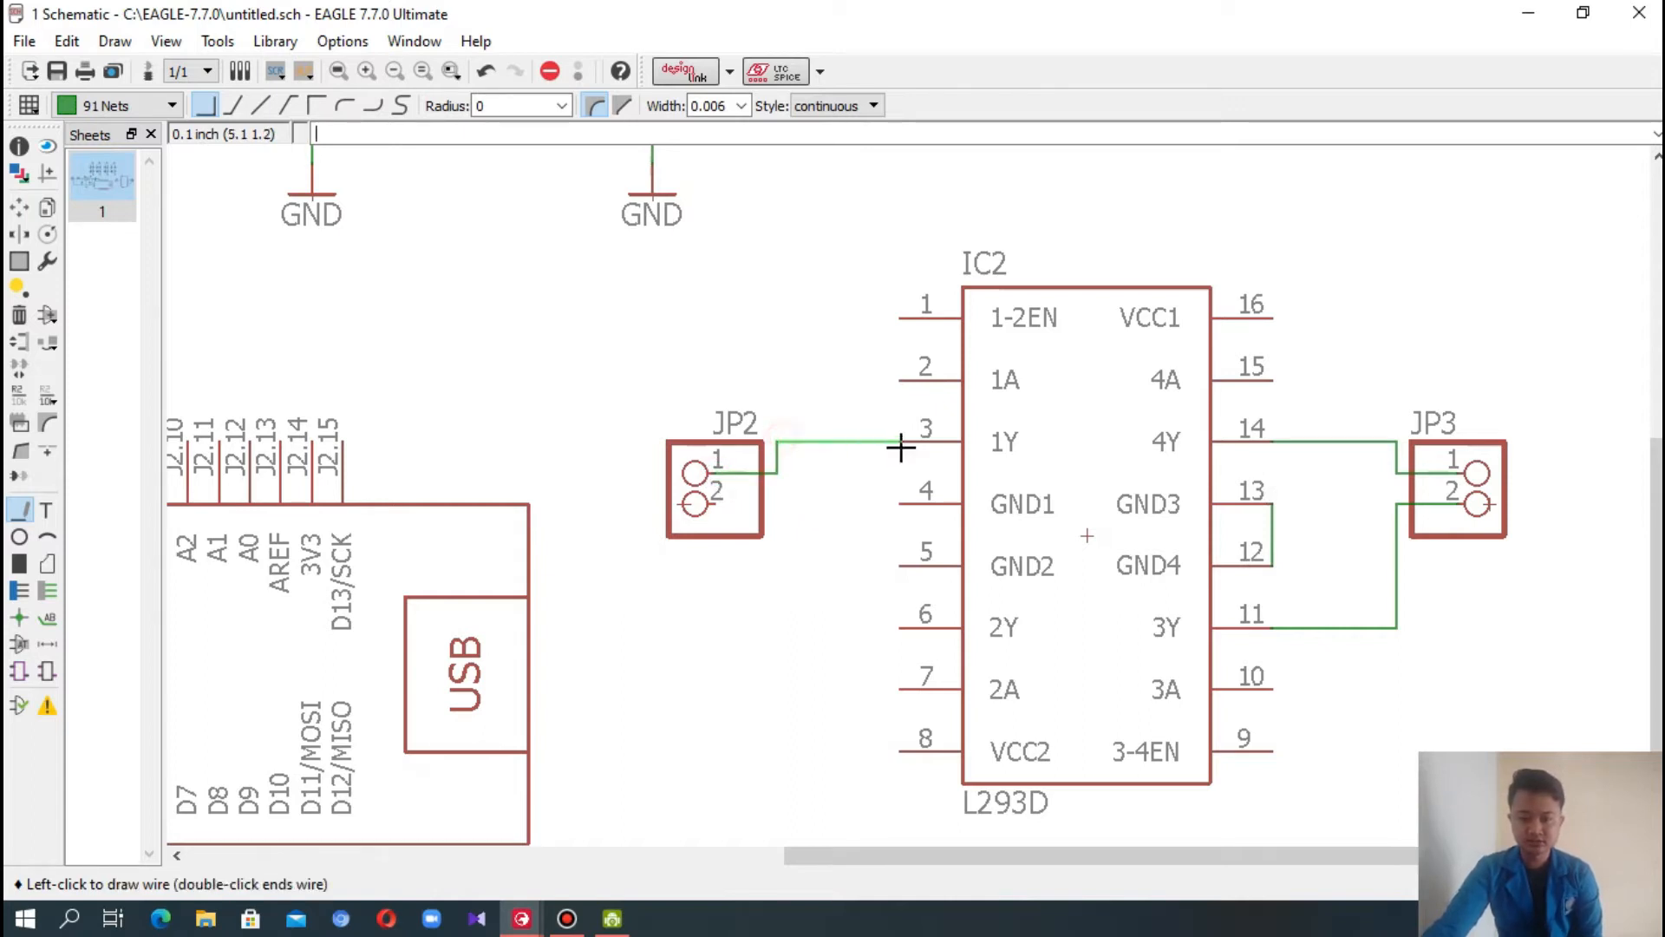
pyautogui.click(905, 440)
pyautogui.click(711, 506)
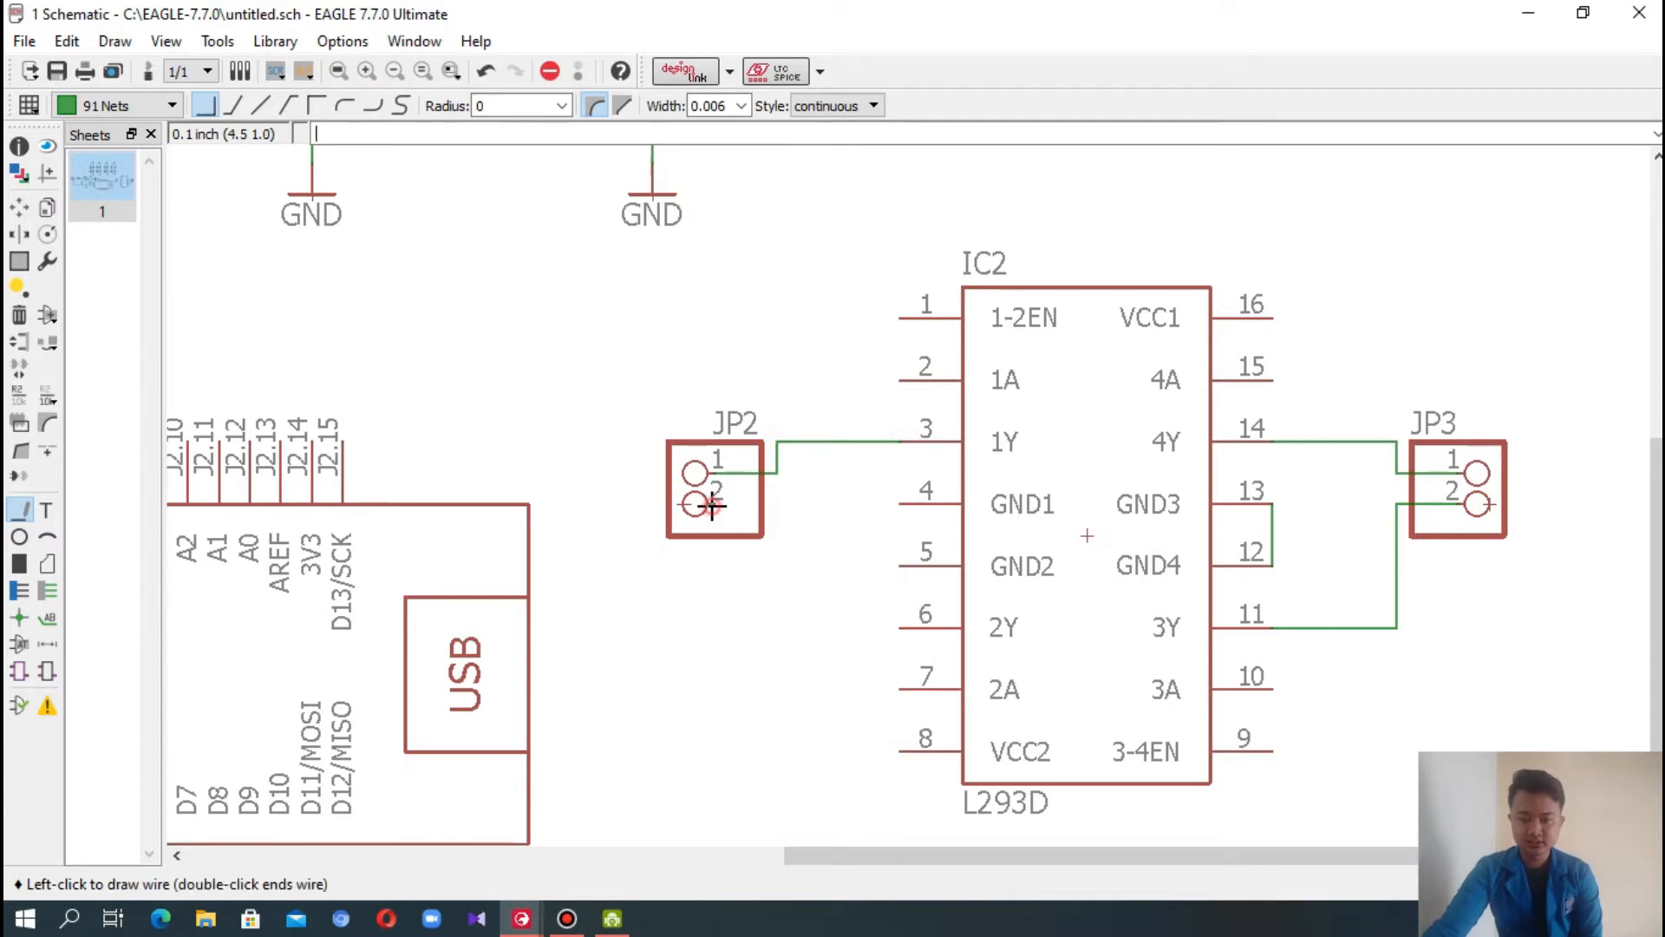
pyautogui.click(770, 624)
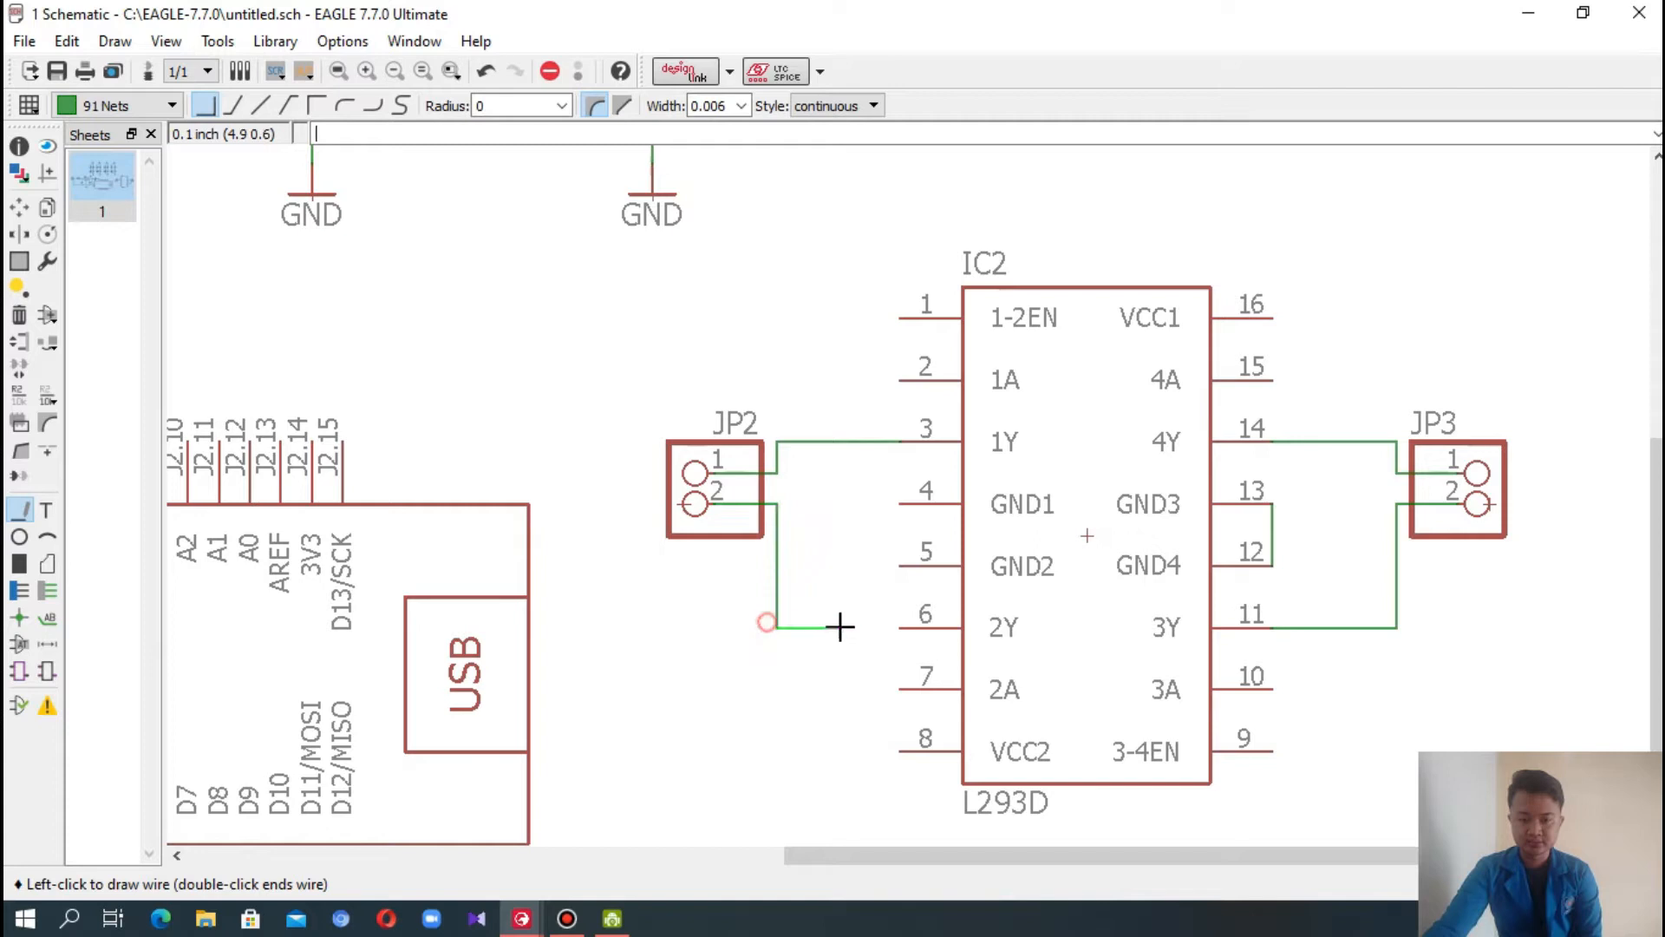
pyautogui.click(905, 626)
pyautogui.click(901, 503)
pyautogui.click(902, 562)
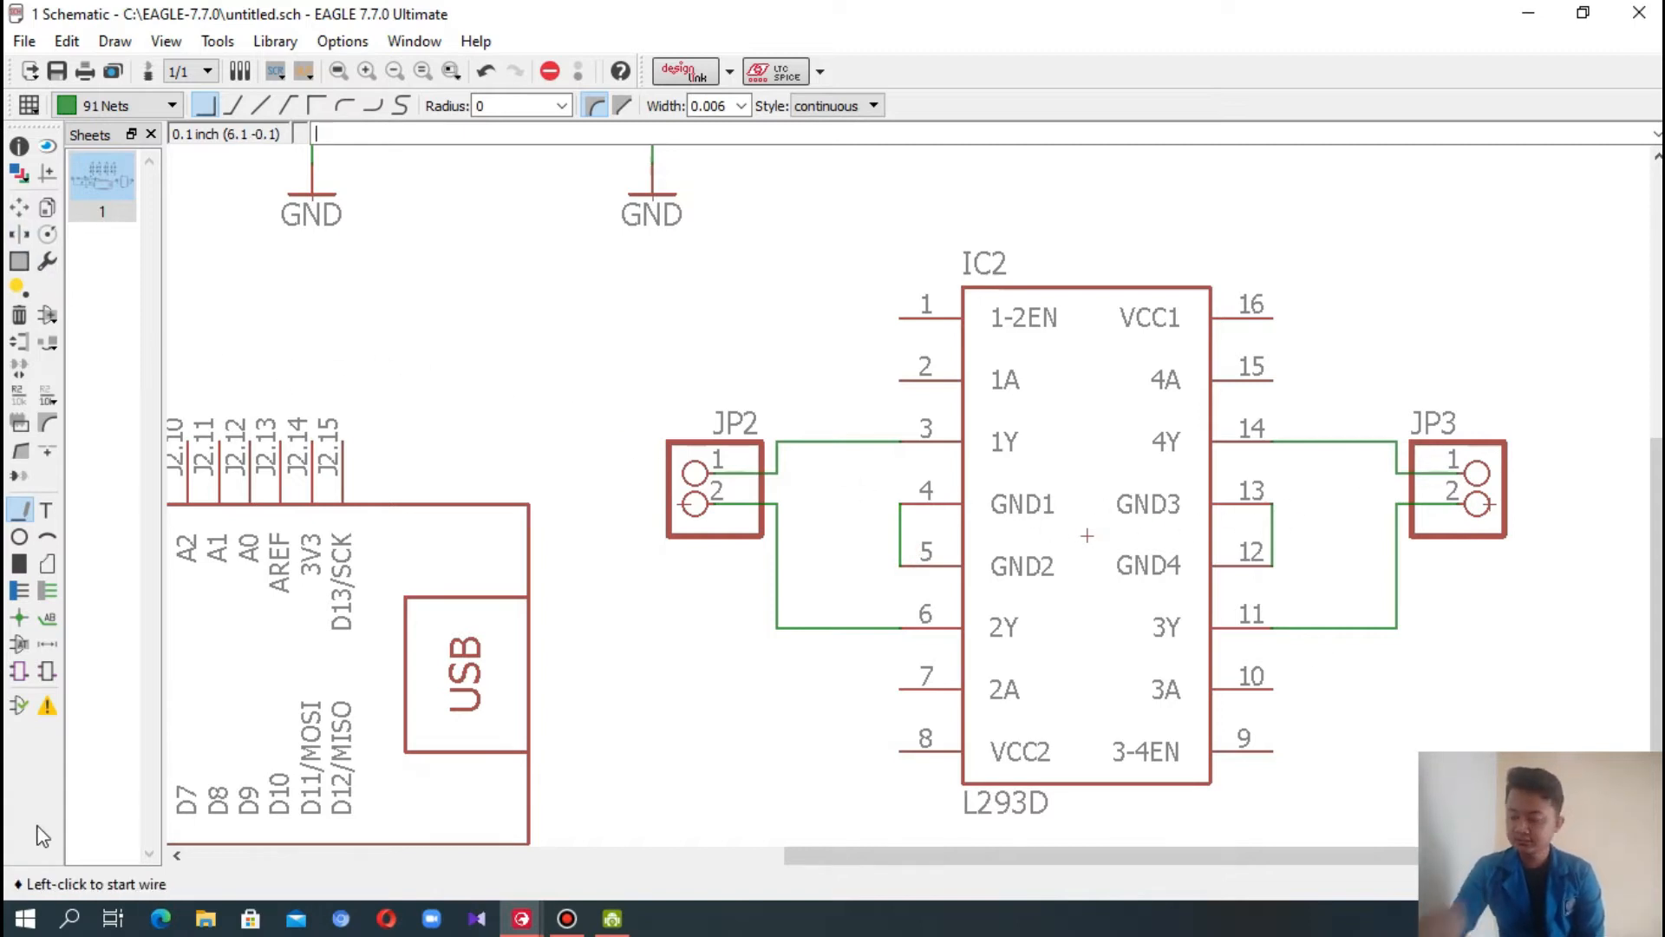
# - Search the component libraries for +5v and choose the +5V supply symbol from supply2 for placement
pyautogui.click(48, 314)
pyautogui.click(197, 718)
pyautogui.doubleClick(197, 719)
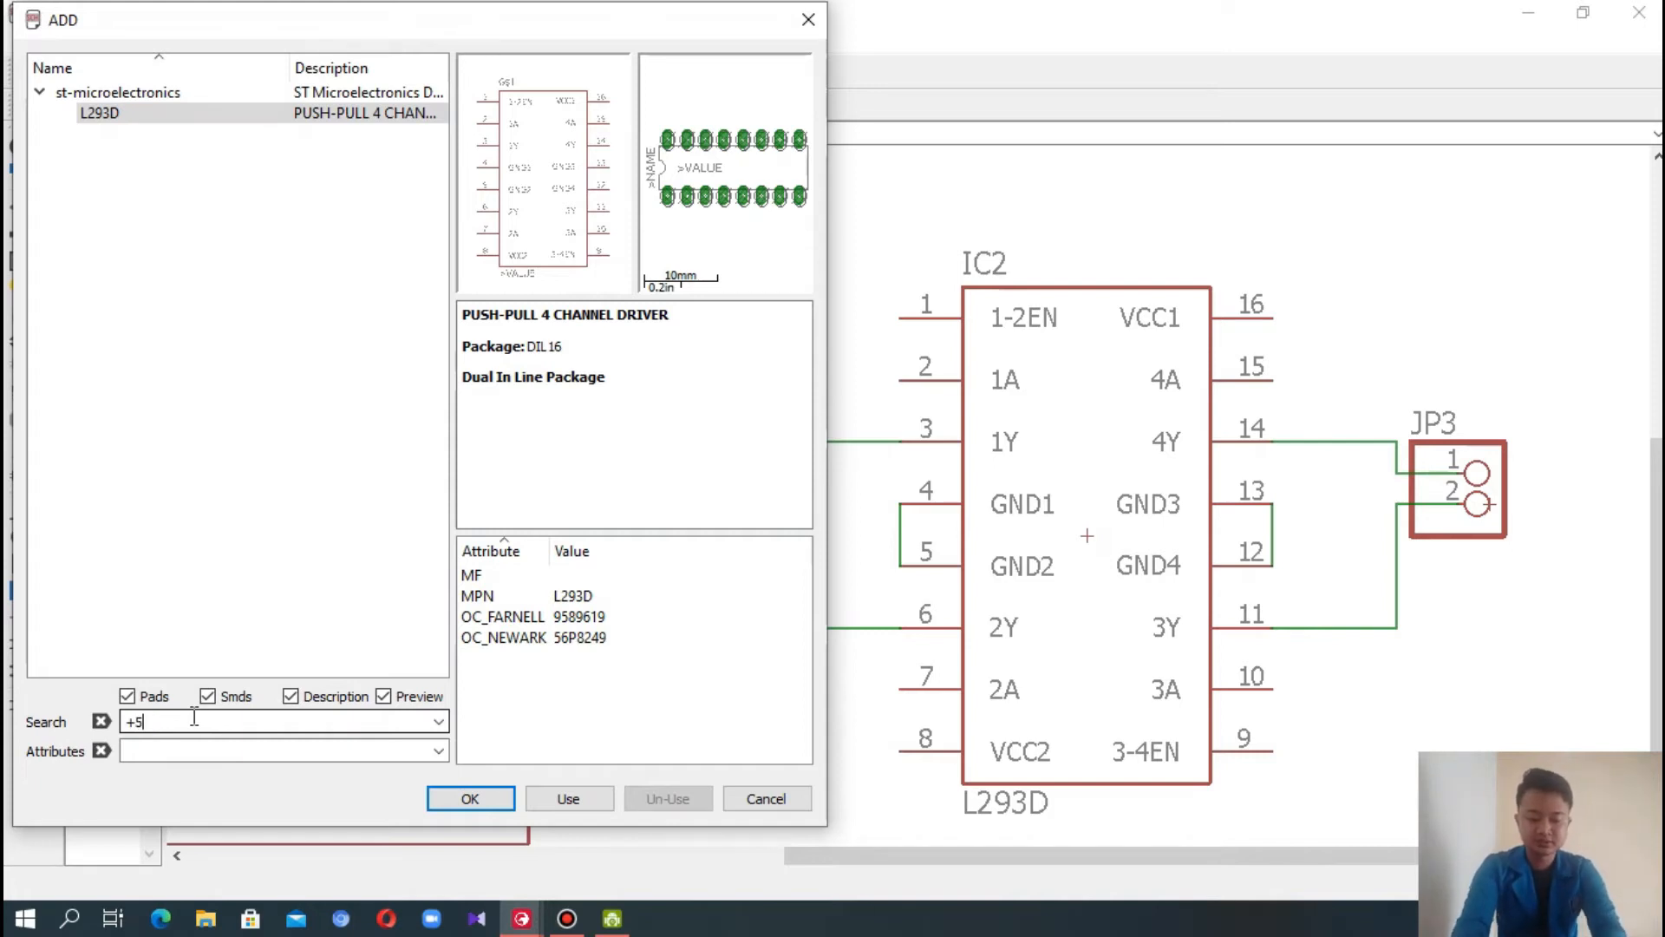
pyautogui.click(435, 796)
pyautogui.click(347, 175)
pyautogui.click(351, 195)
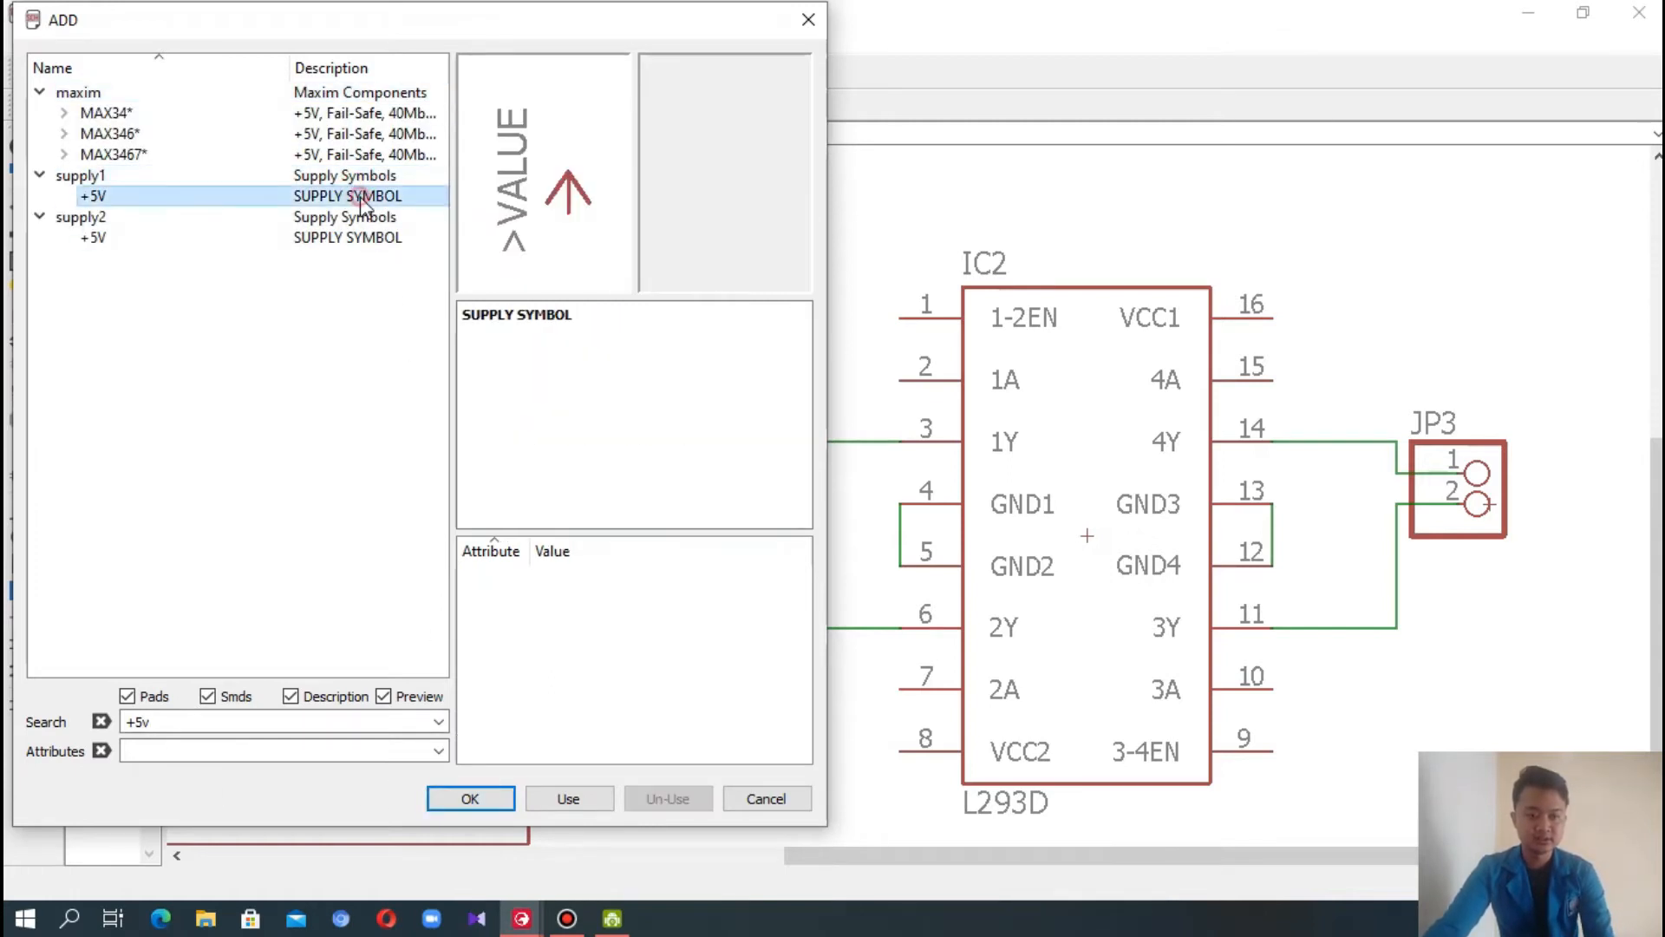
pyautogui.click(392, 239)
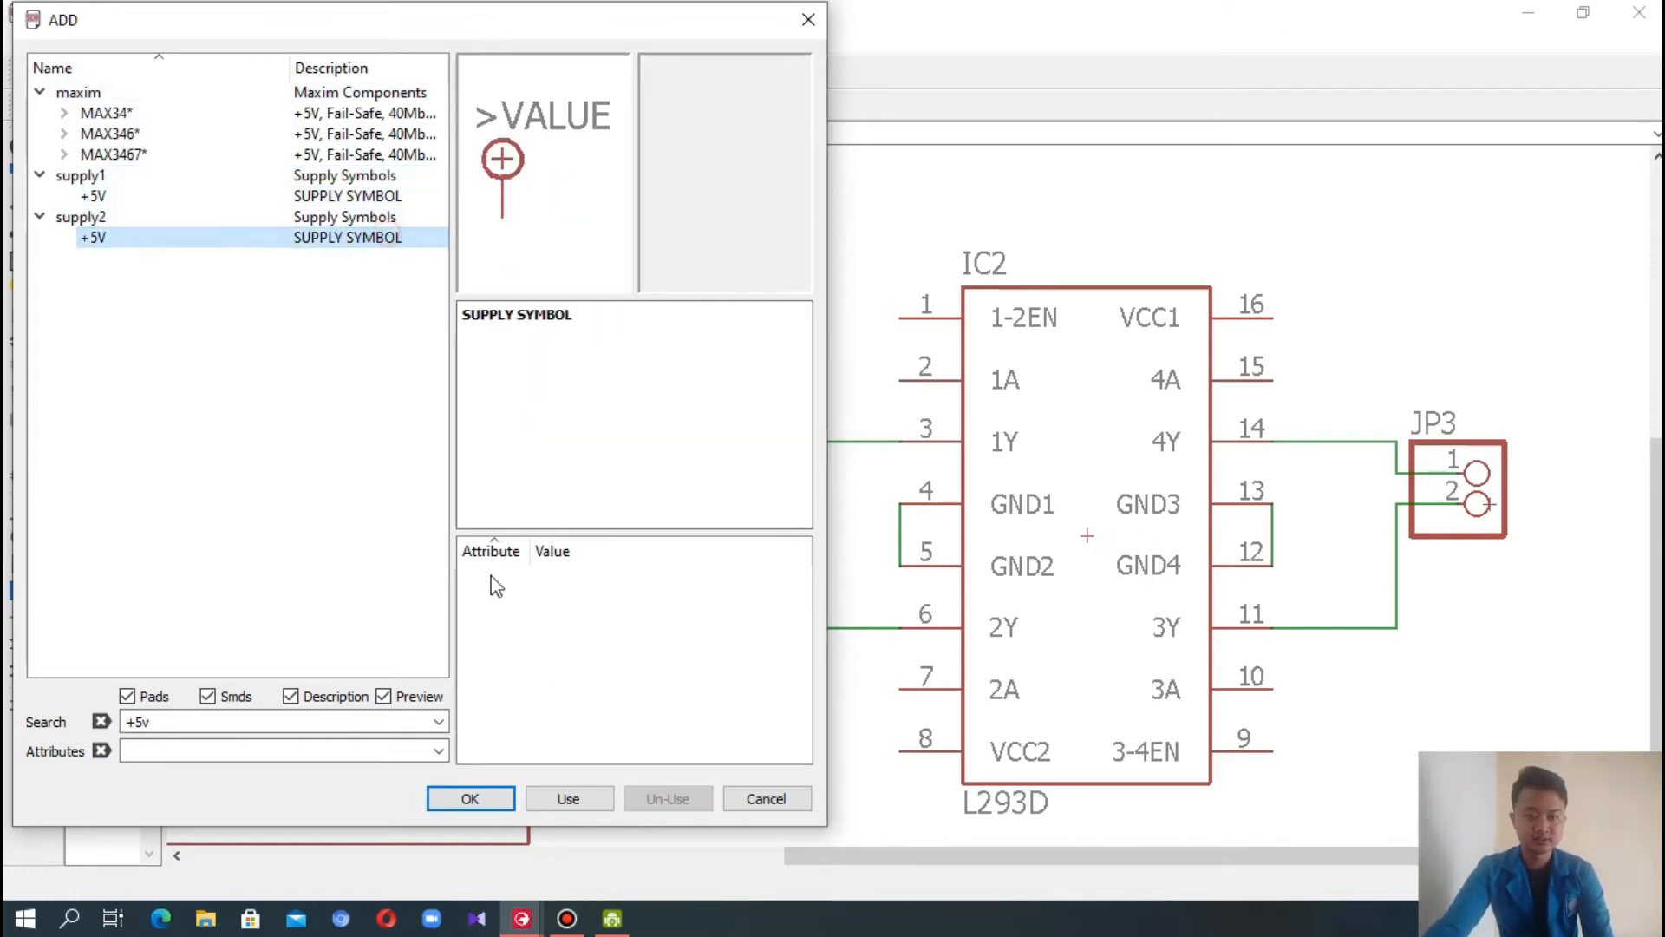
pyautogui.click(472, 797)
# - Place four +5V symbols beside the L293D's 1-2EN, VCC2, VCC1 and 3-4EN pins, rotated so their leads face the pins
pyautogui.rightClick(811, 316)
pyautogui.click(818, 310)
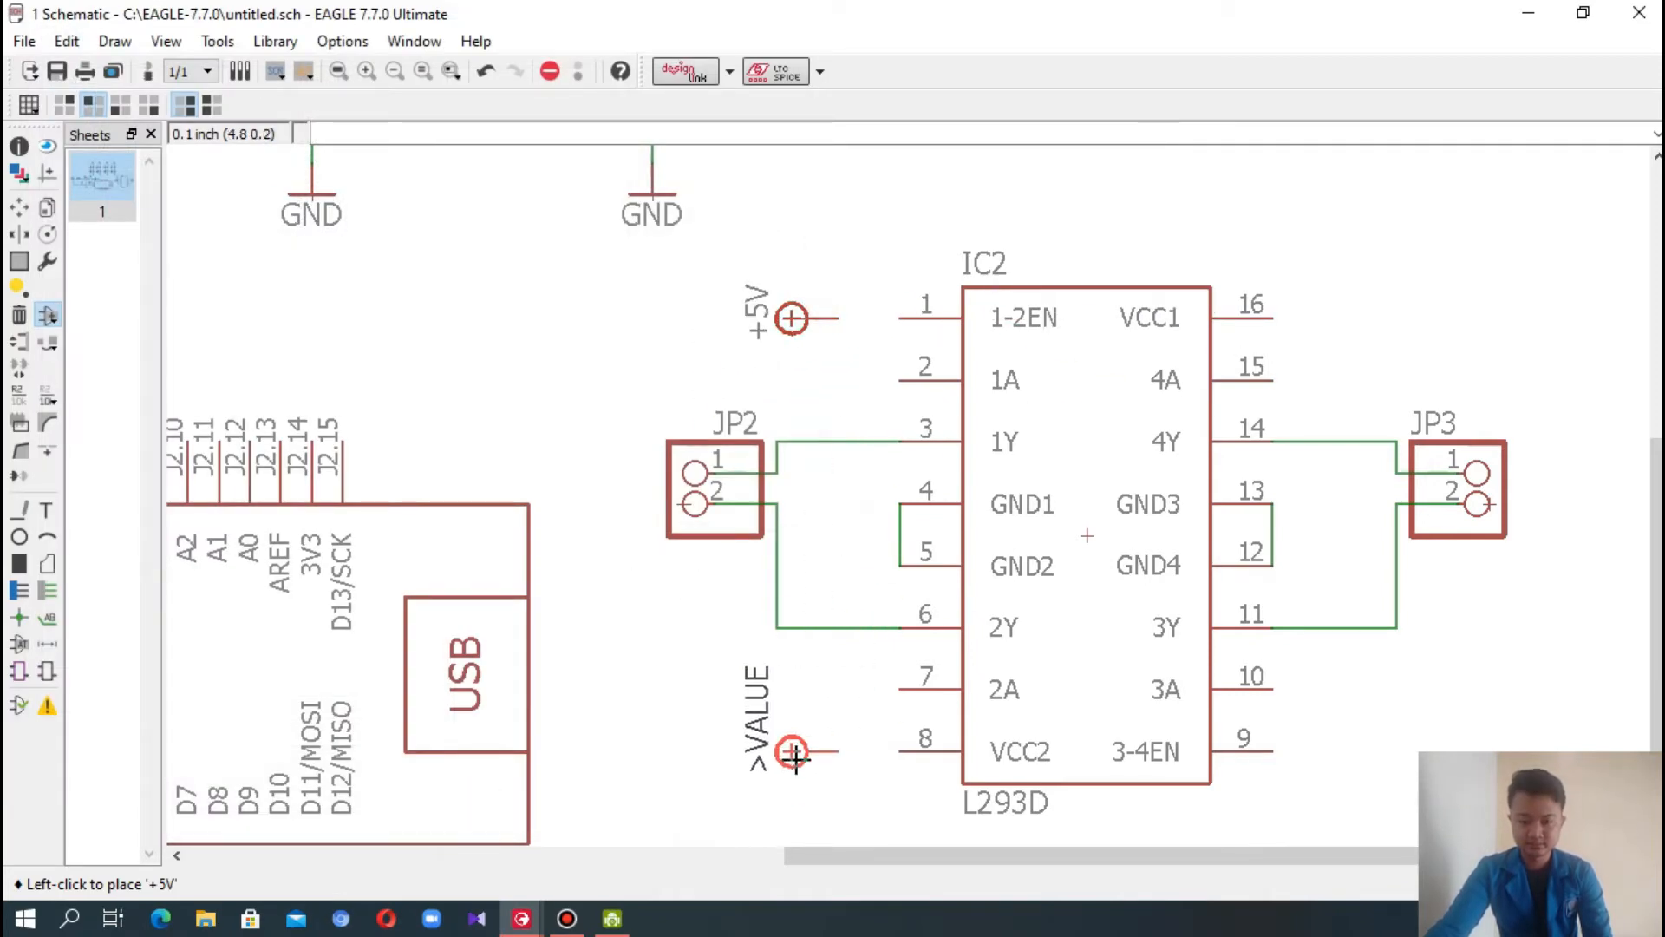
pyautogui.click(794, 754)
pyautogui.rightClick(1386, 327)
pyautogui.rightClick(1383, 326)
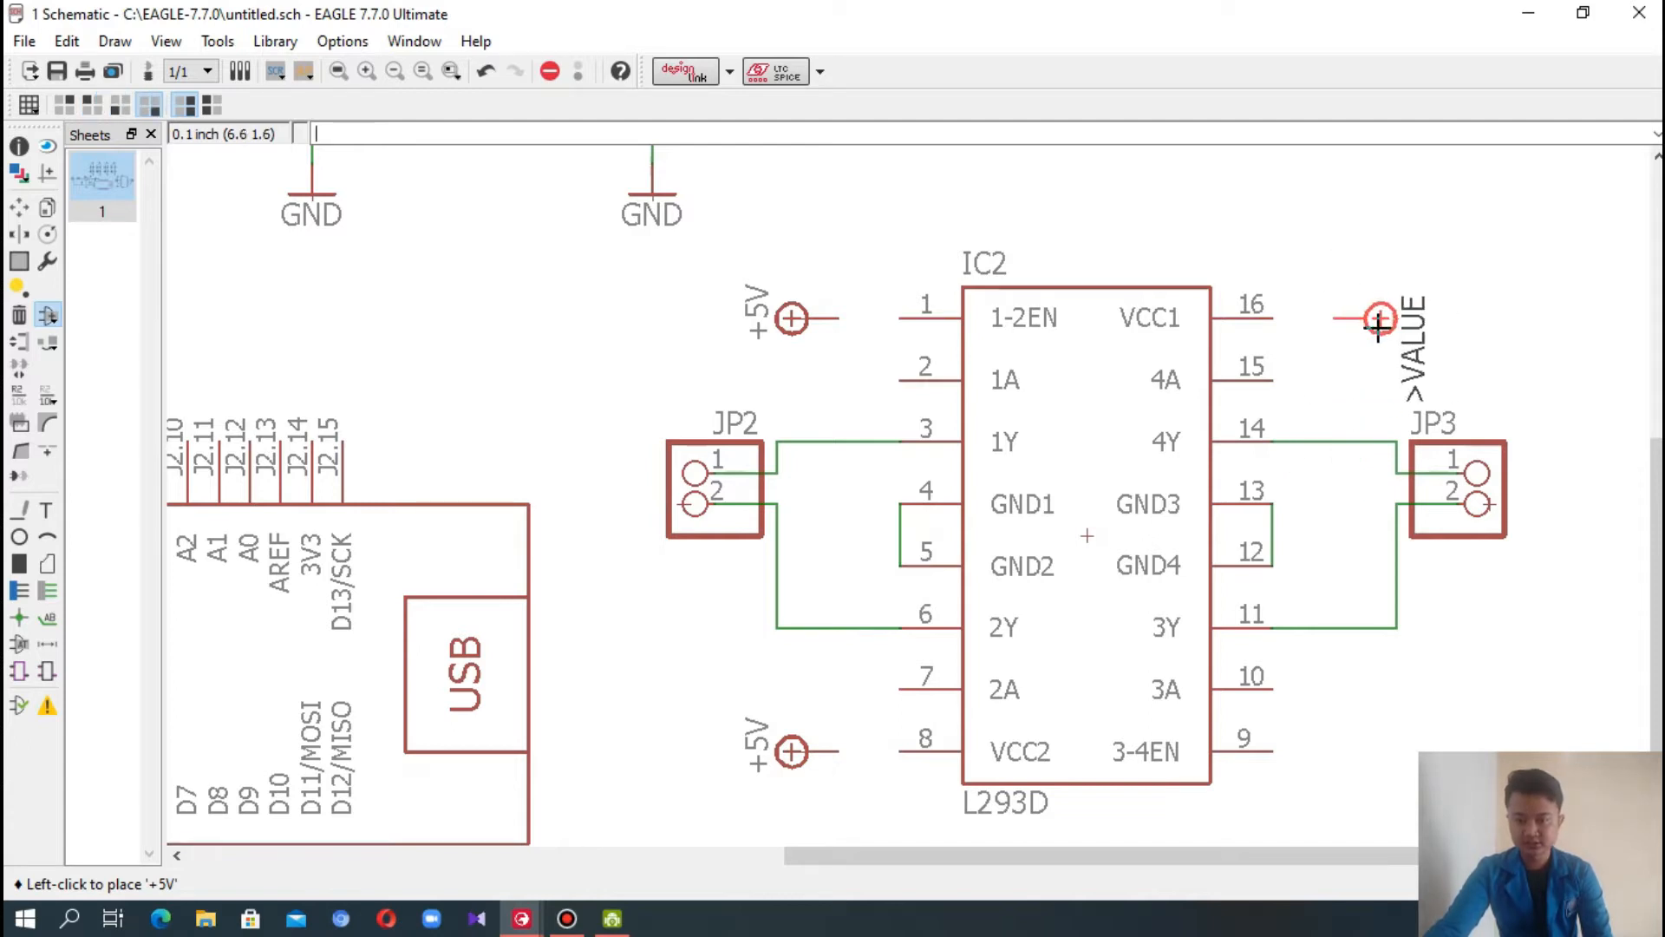
pyautogui.click(1379, 323)
pyautogui.click(1353, 760)
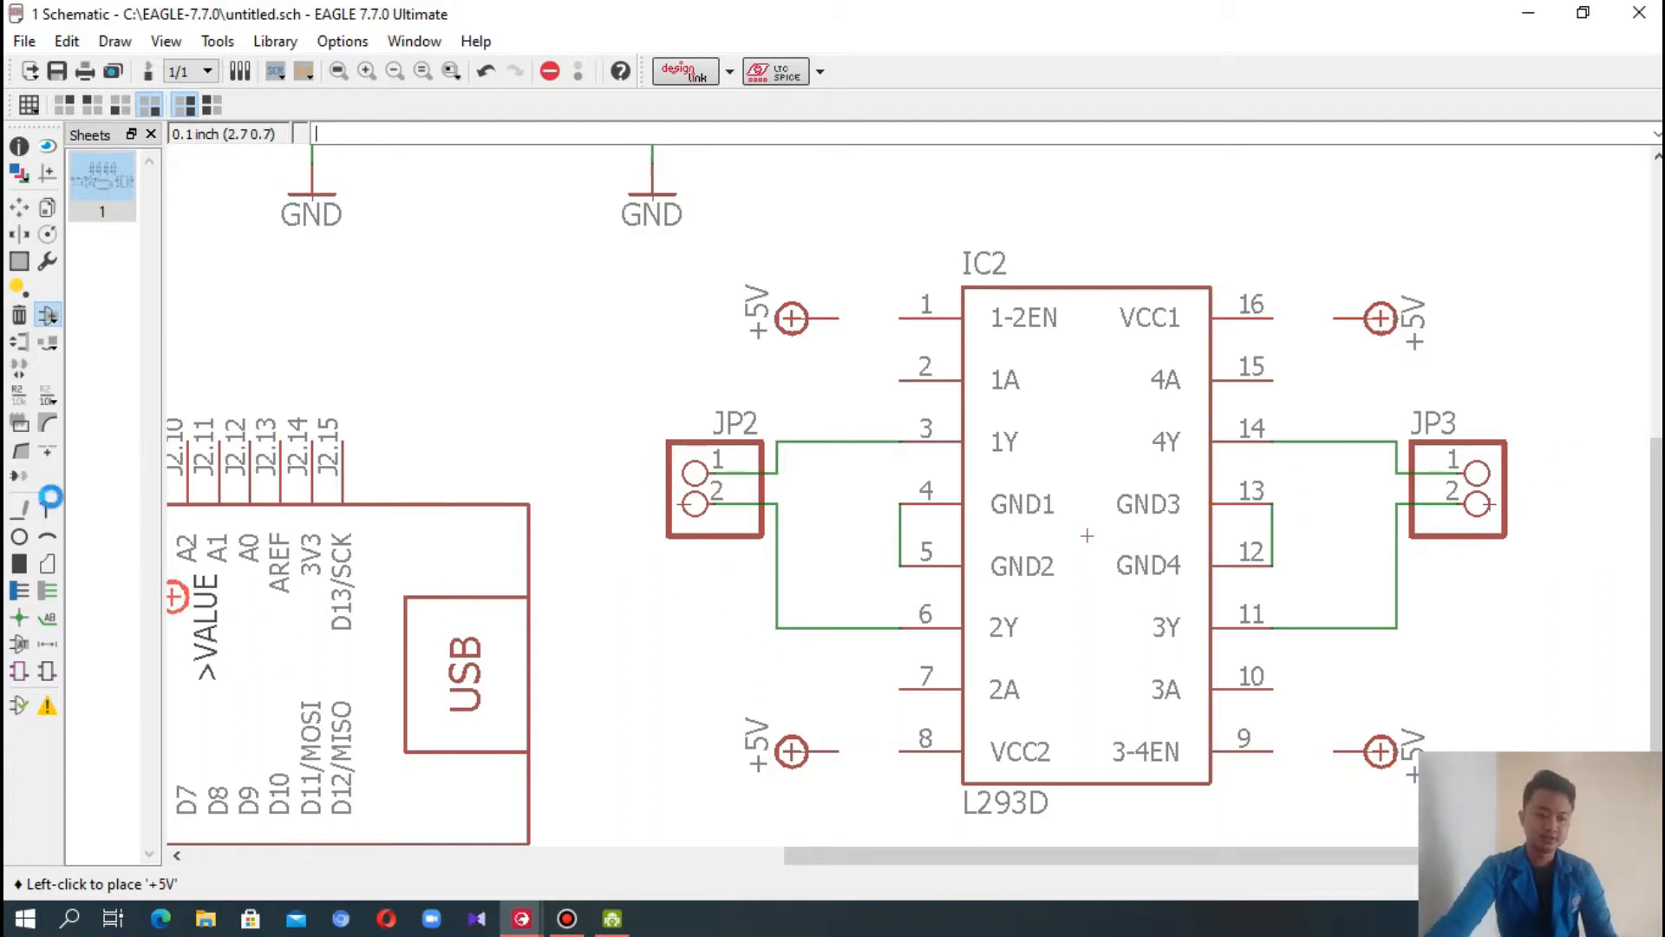
# - Wire the two +5V symbols on the JP2 side to the L293D's 1-2EN and VCC2 pins
pyautogui.click(19, 510)
pyautogui.click(833, 319)
pyautogui.click(901, 319)
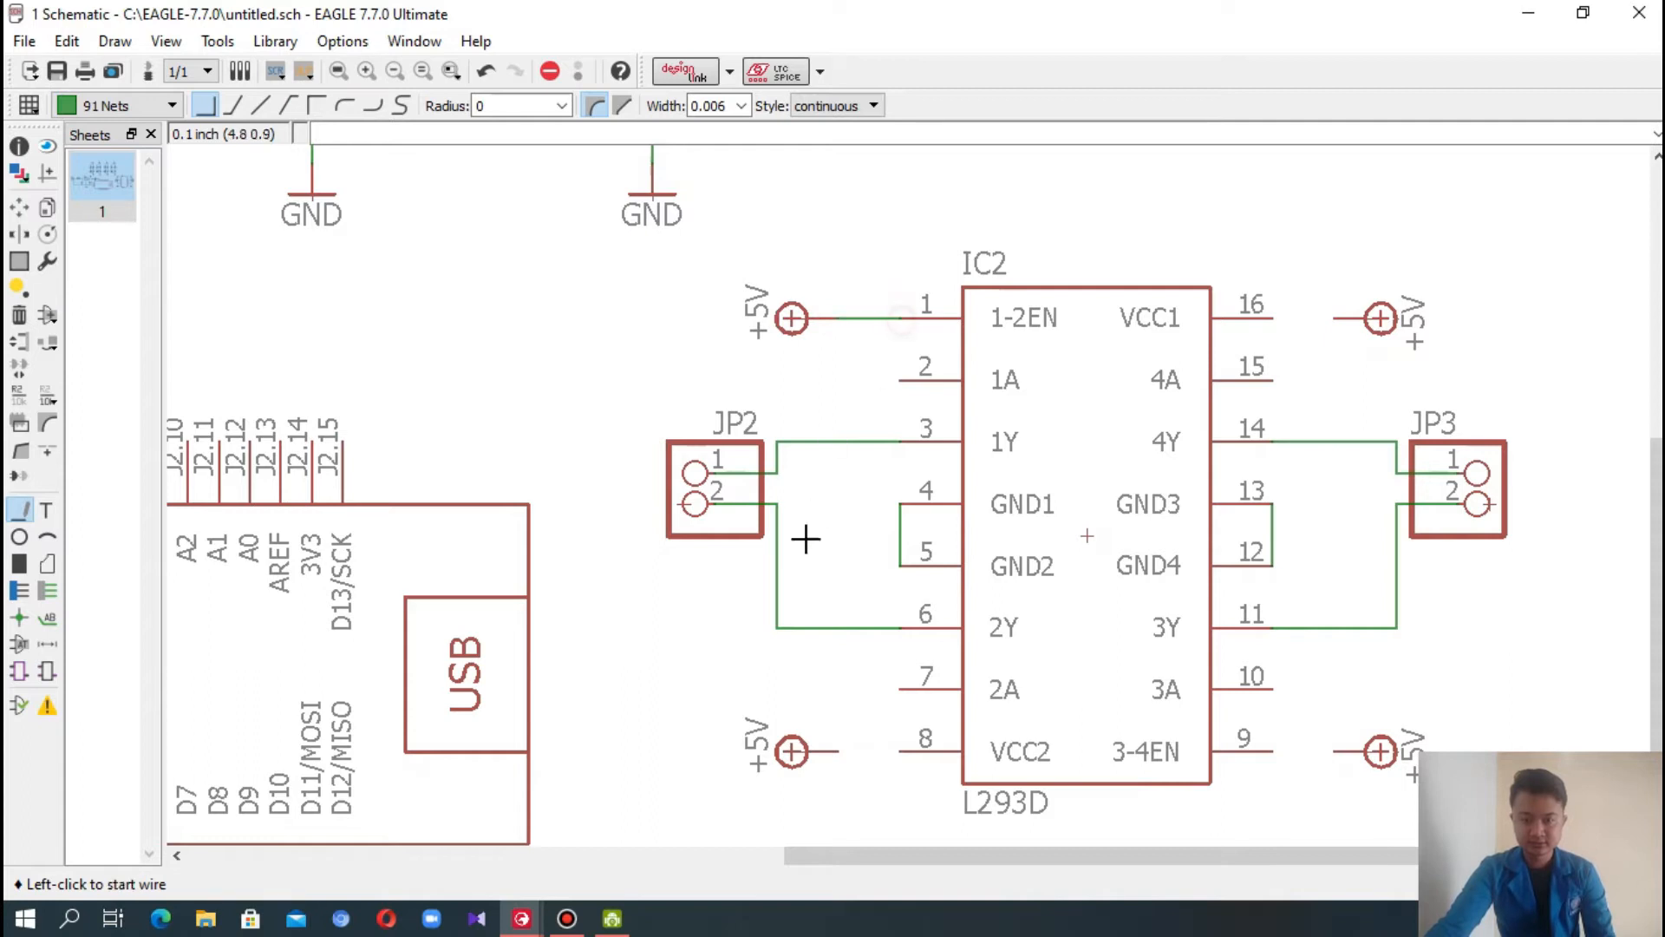
pyautogui.click(834, 751)
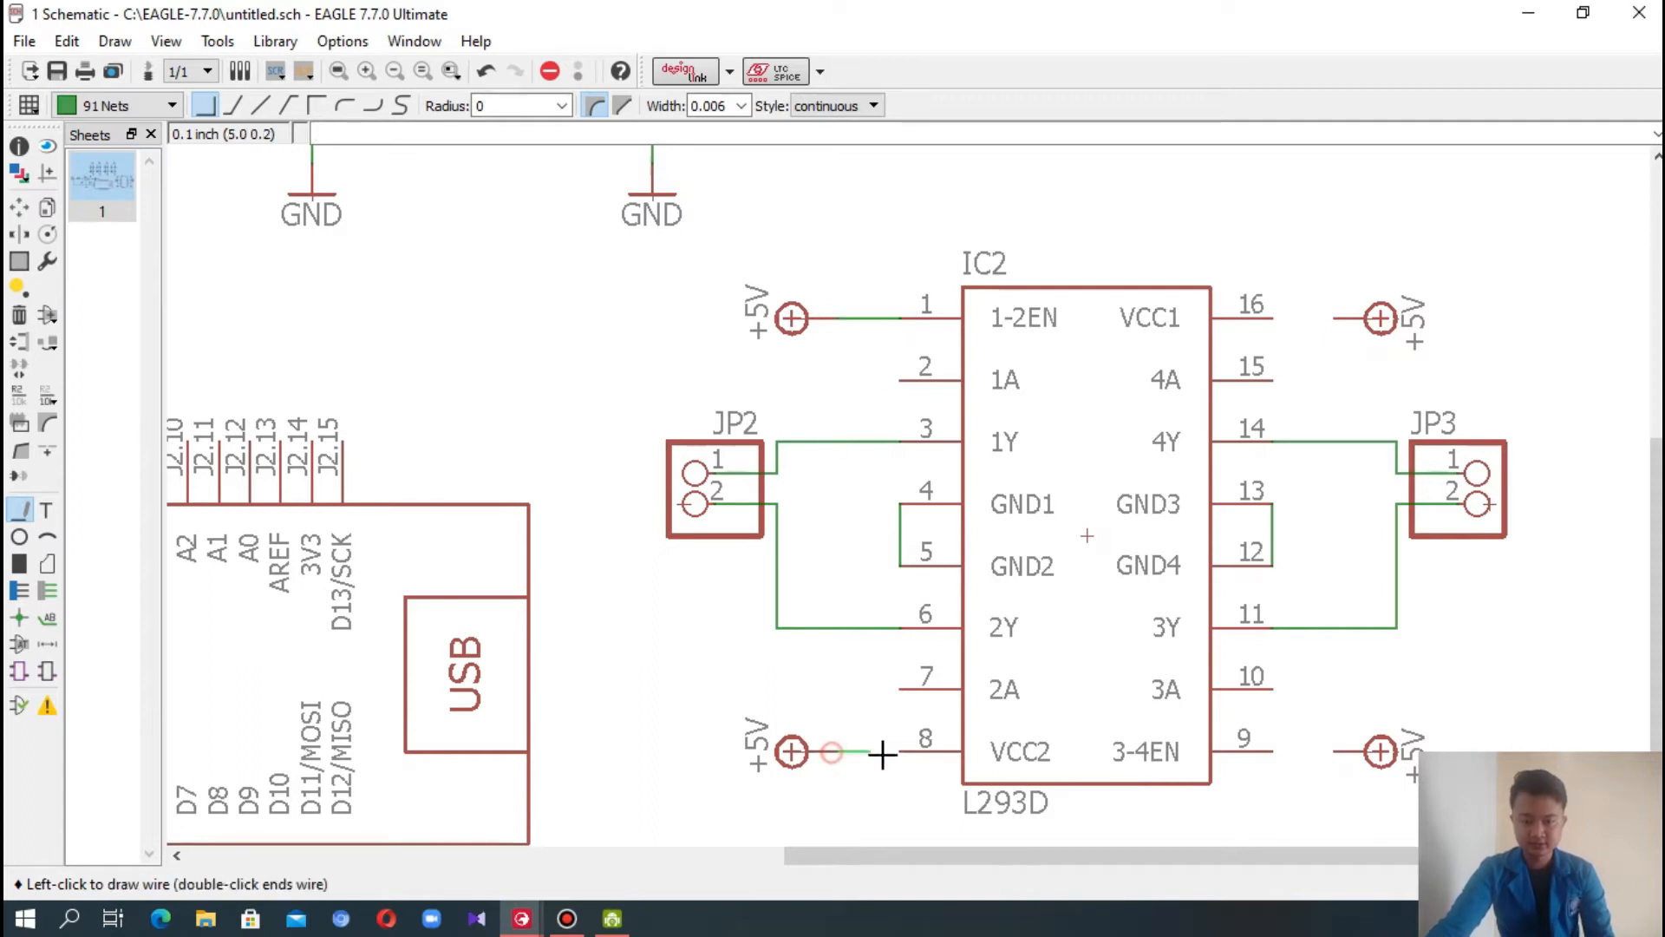
pyautogui.click(906, 751)
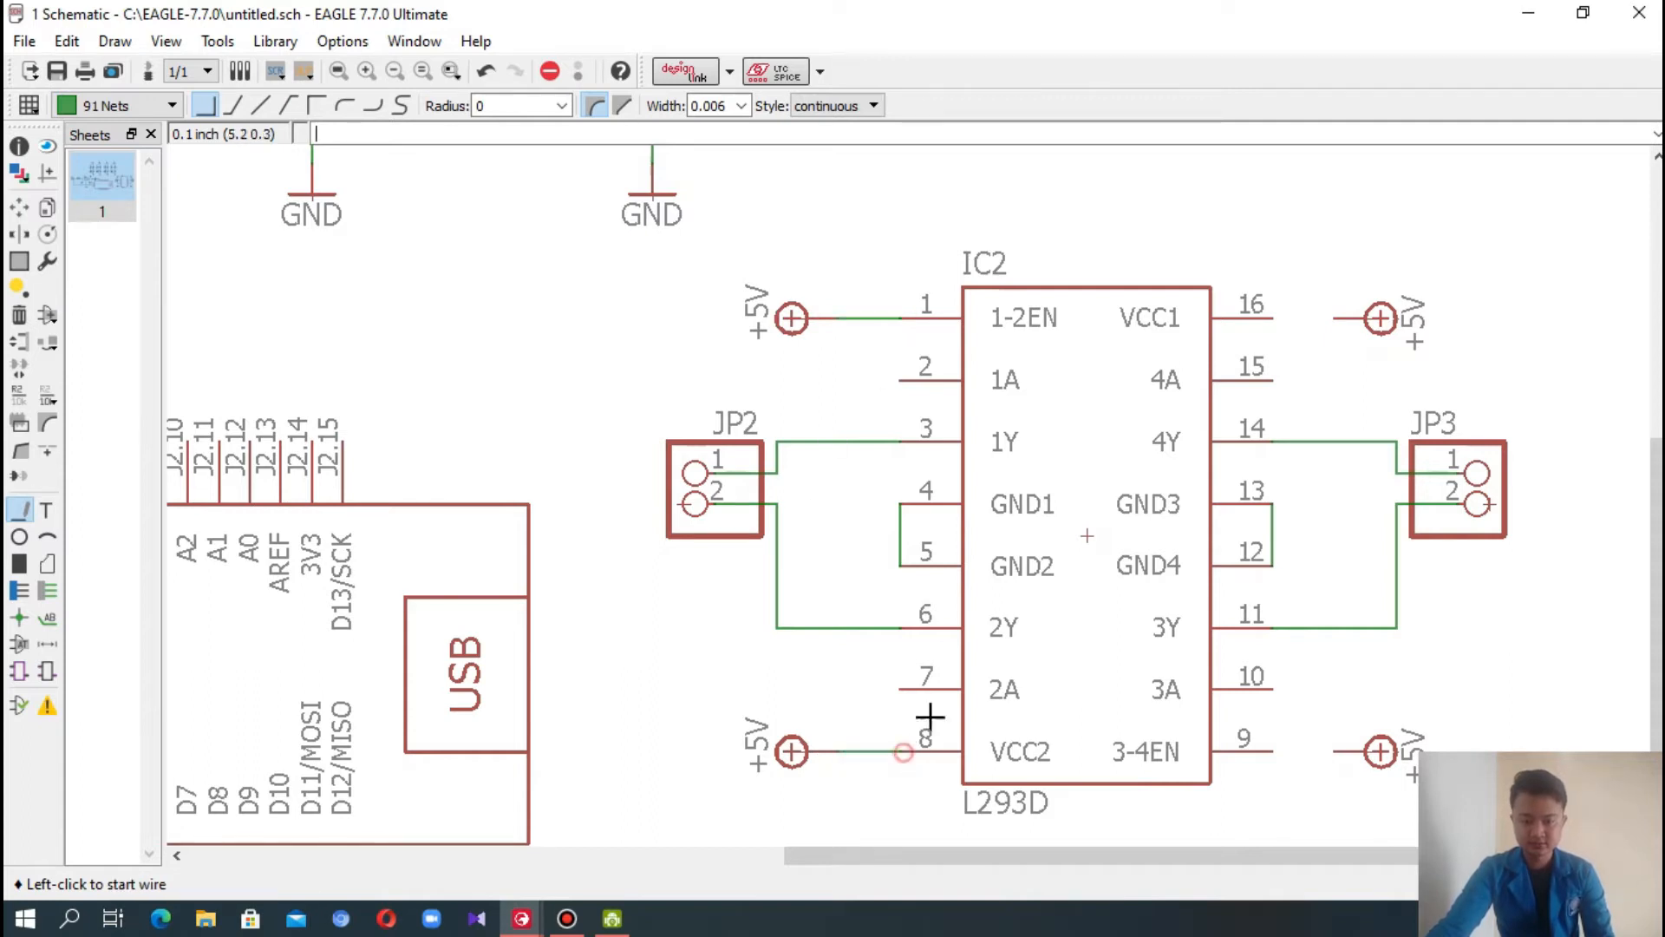
# - Wire the two +5V symbols on the JP3 side to the L293D's VCC1 and 3-4EN pins
pyautogui.click(1271, 319)
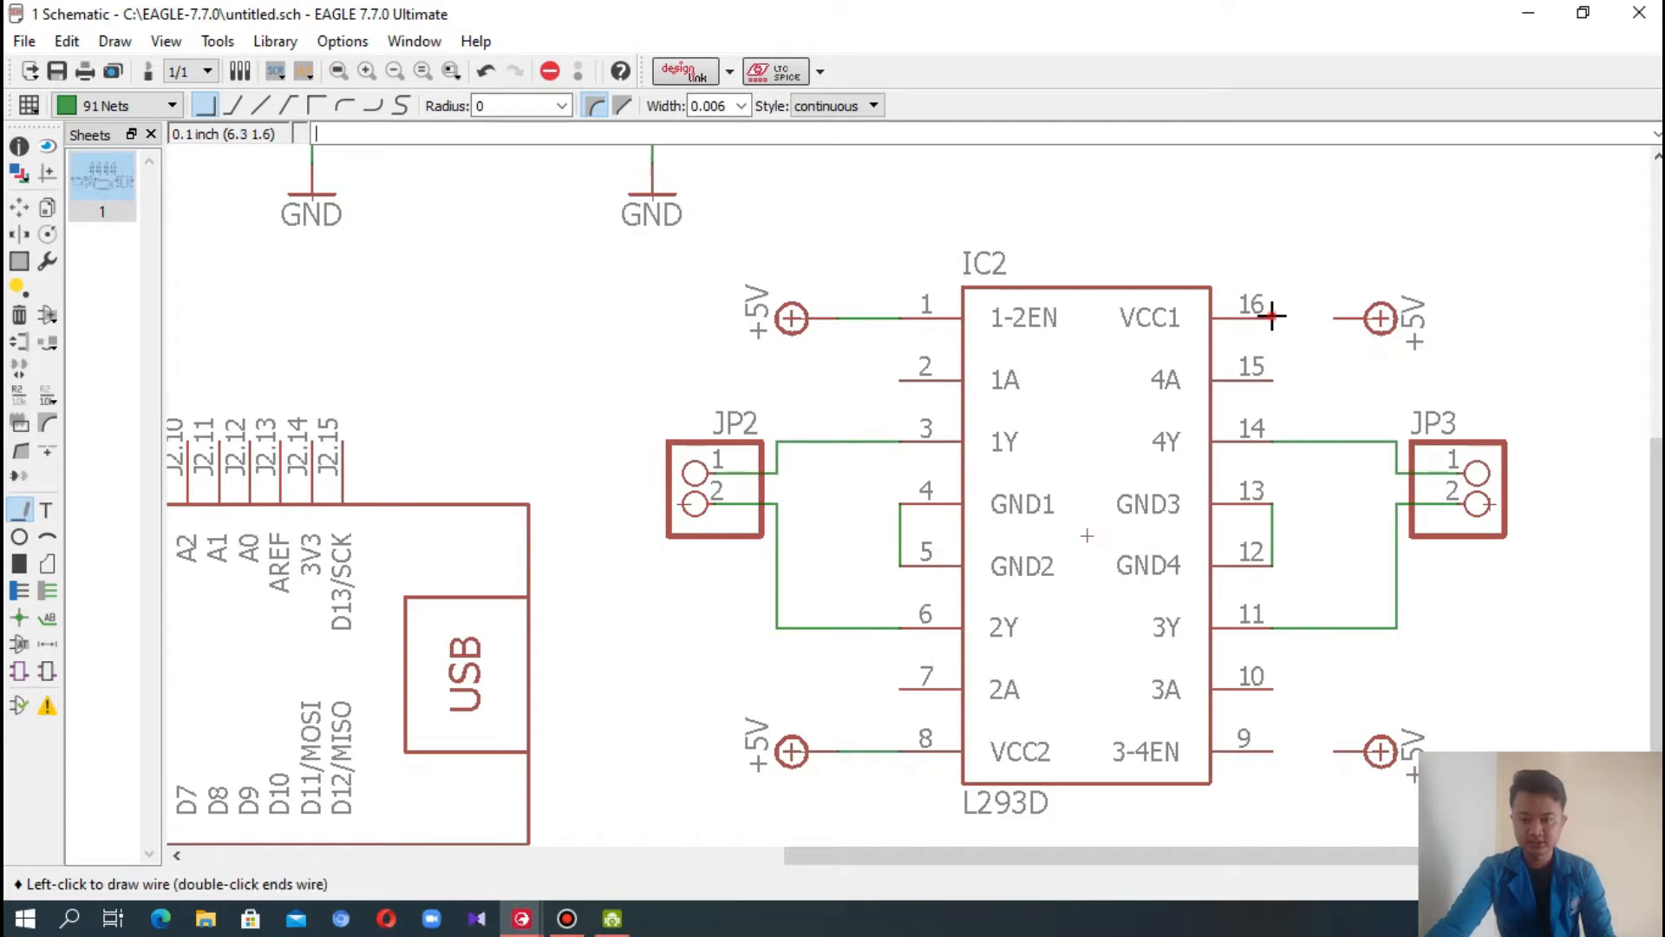
pyautogui.click(1345, 319)
pyautogui.click(1265, 752)
pyautogui.click(1338, 751)
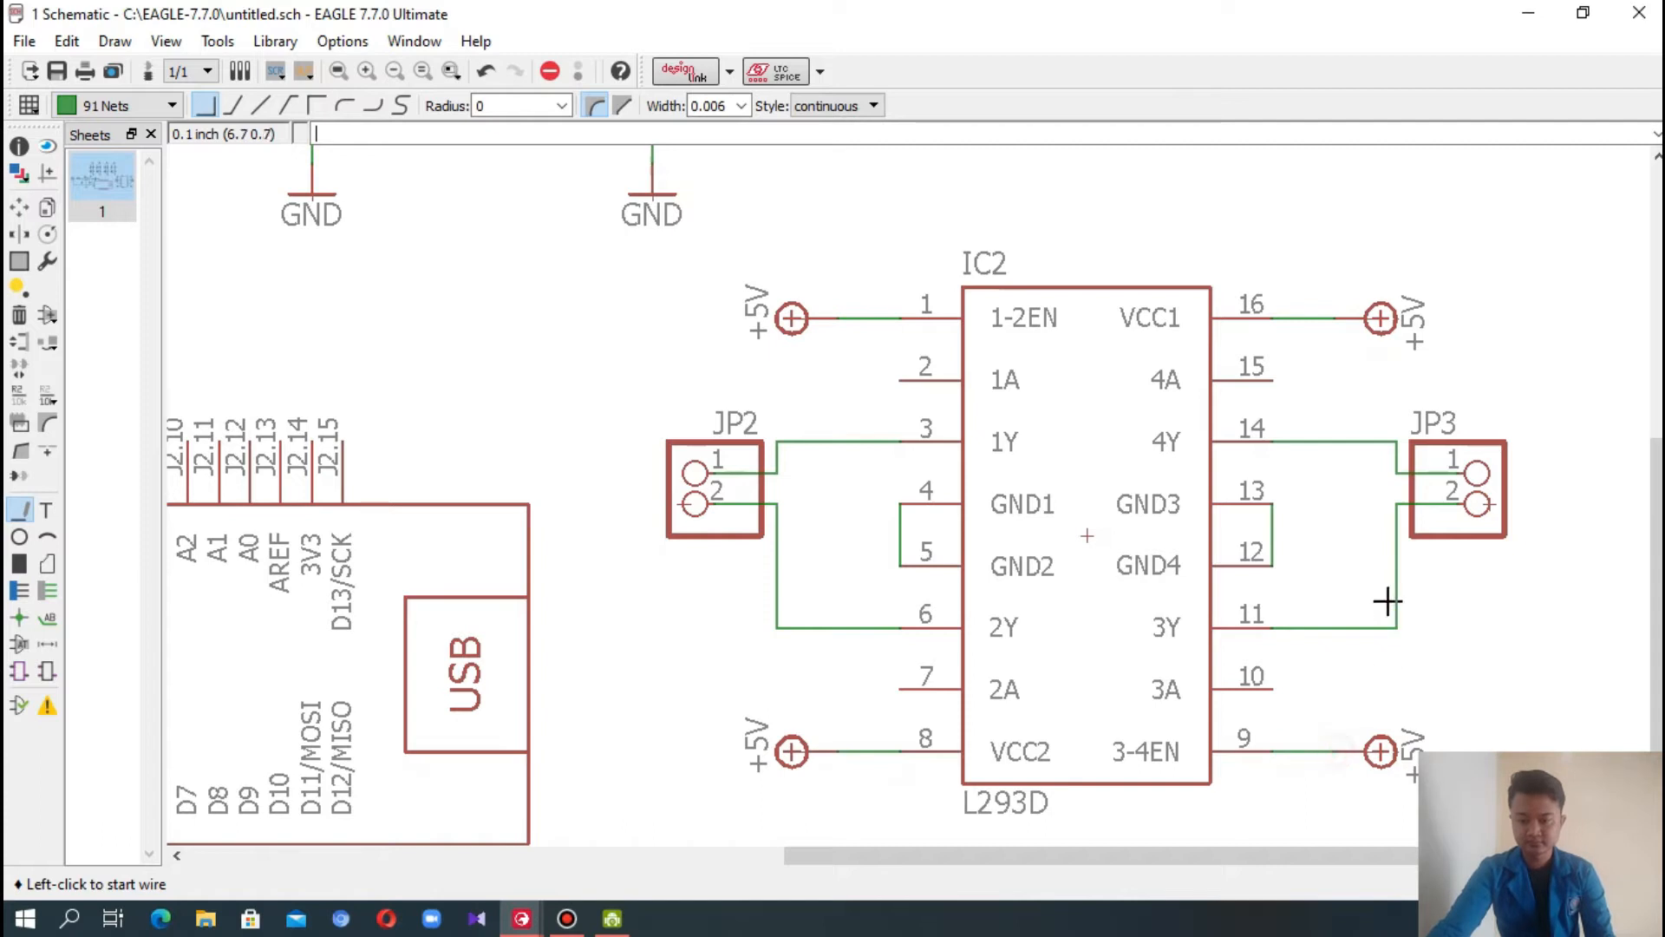
# - Copy the GND symbol twice, placing one beside the L293D's GND2 pin and the other beside its GND4 pin
pyautogui.click(48, 208)
pyautogui.click(322, 211)
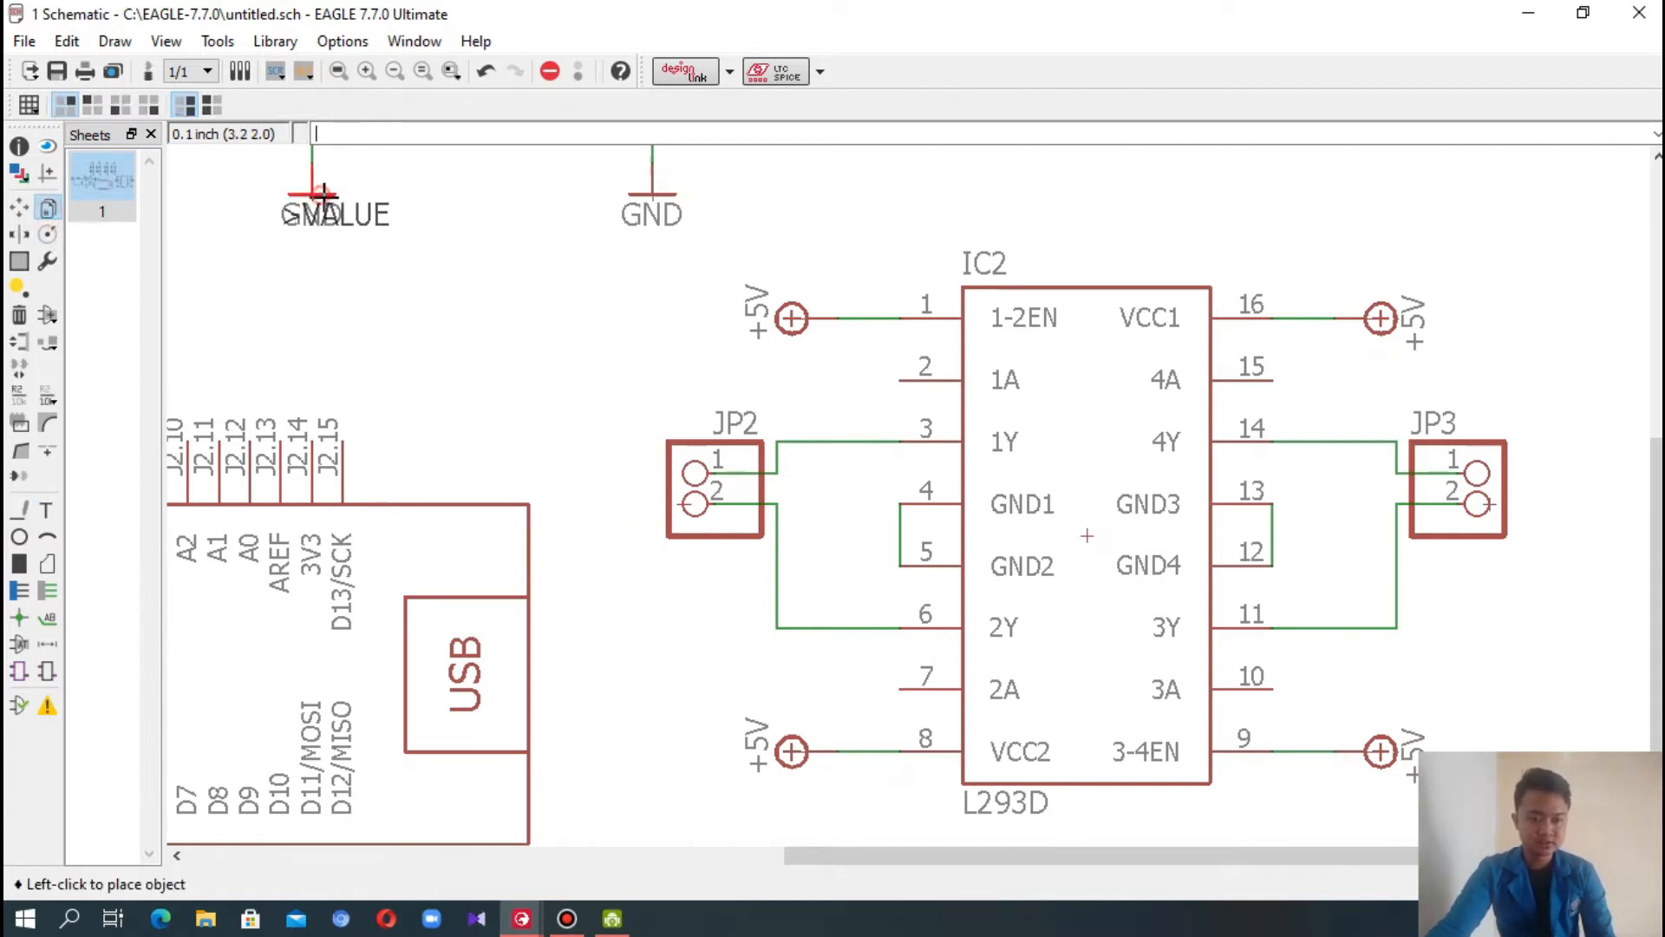
pyautogui.click(844, 581)
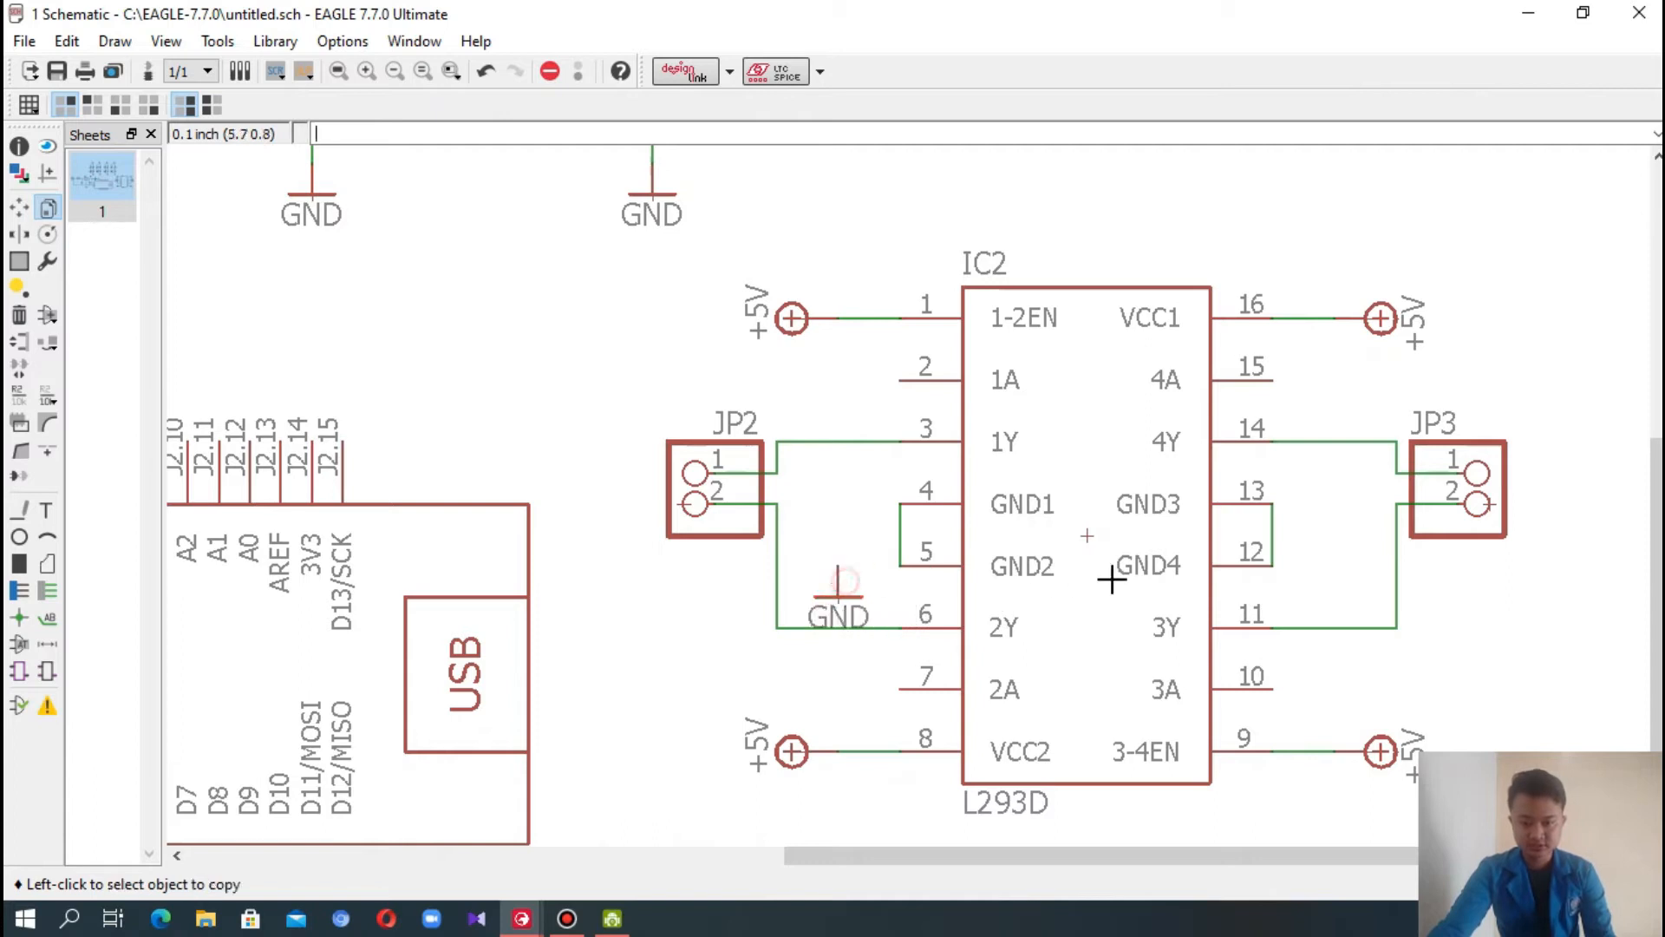
pyautogui.click(840, 587)
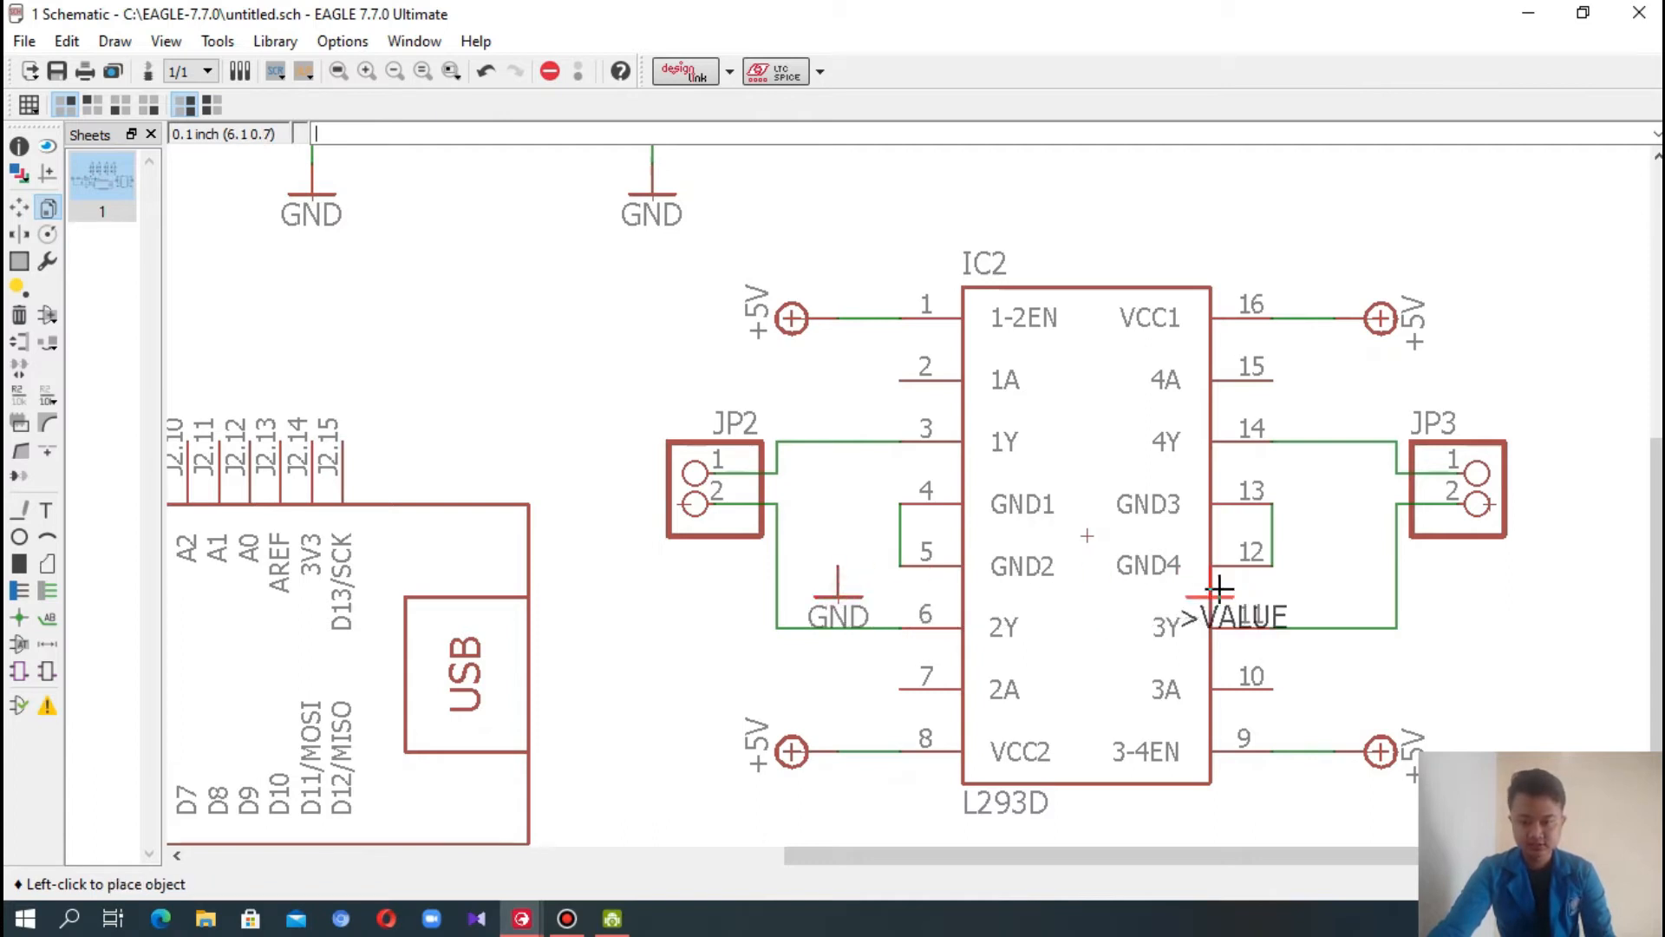
pyautogui.click(1325, 587)
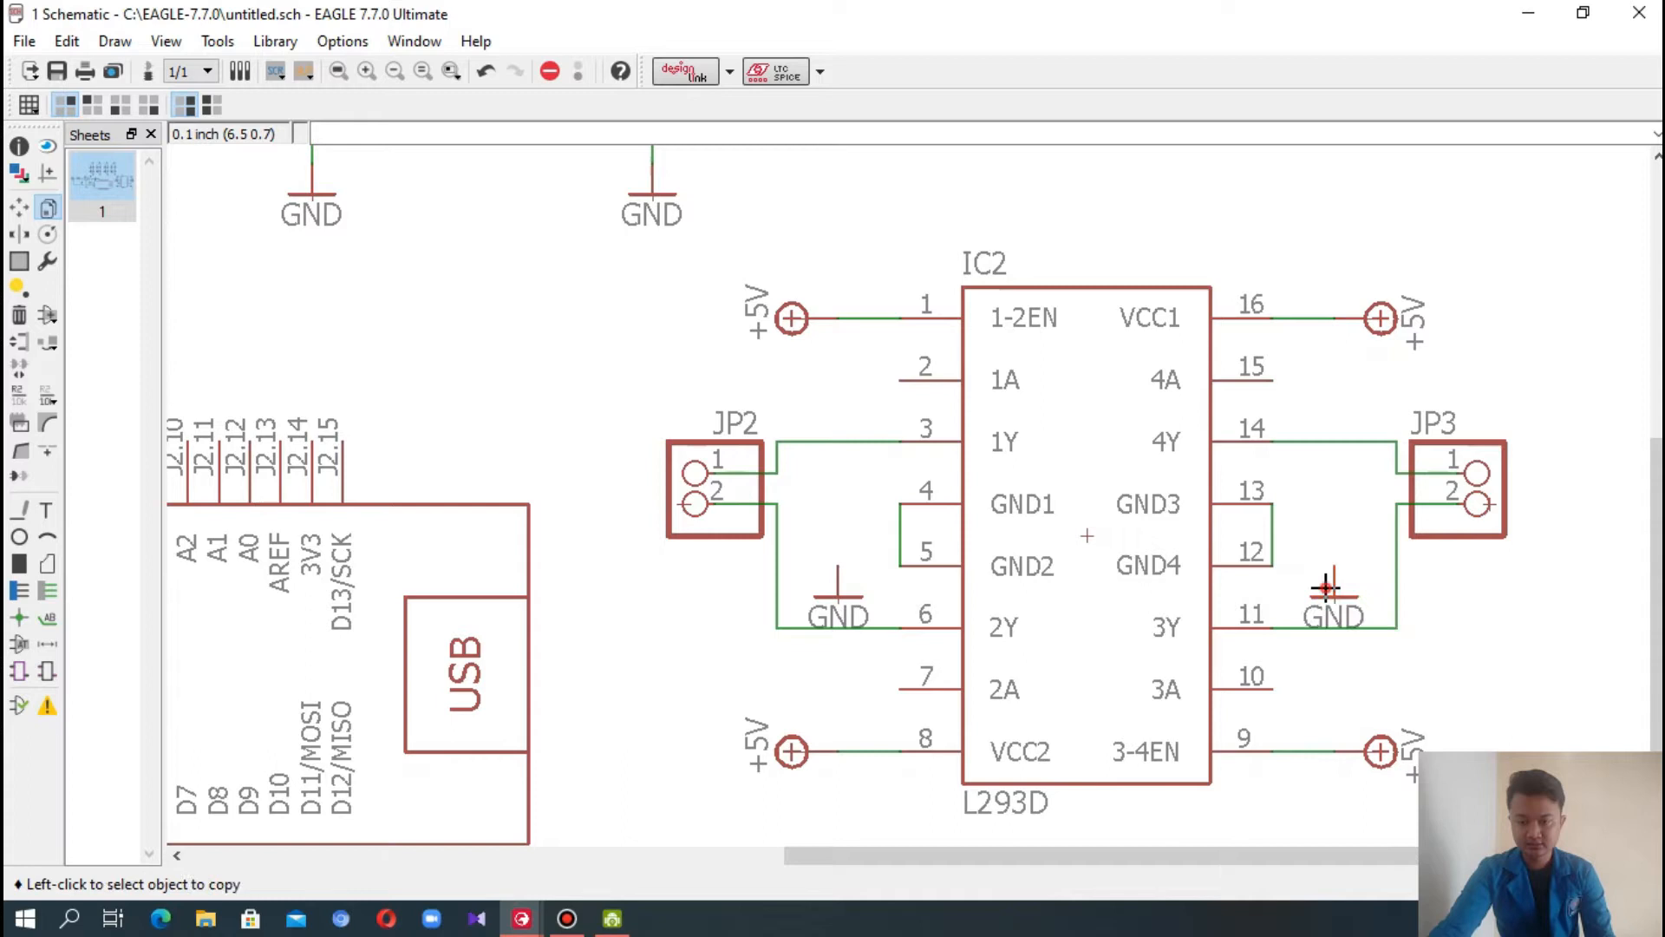
# - Wire the new GND symbols to the GND1–GND2 and GND3–GND4 links on the L293D, merging both segments into net GND
pyautogui.click(19, 510)
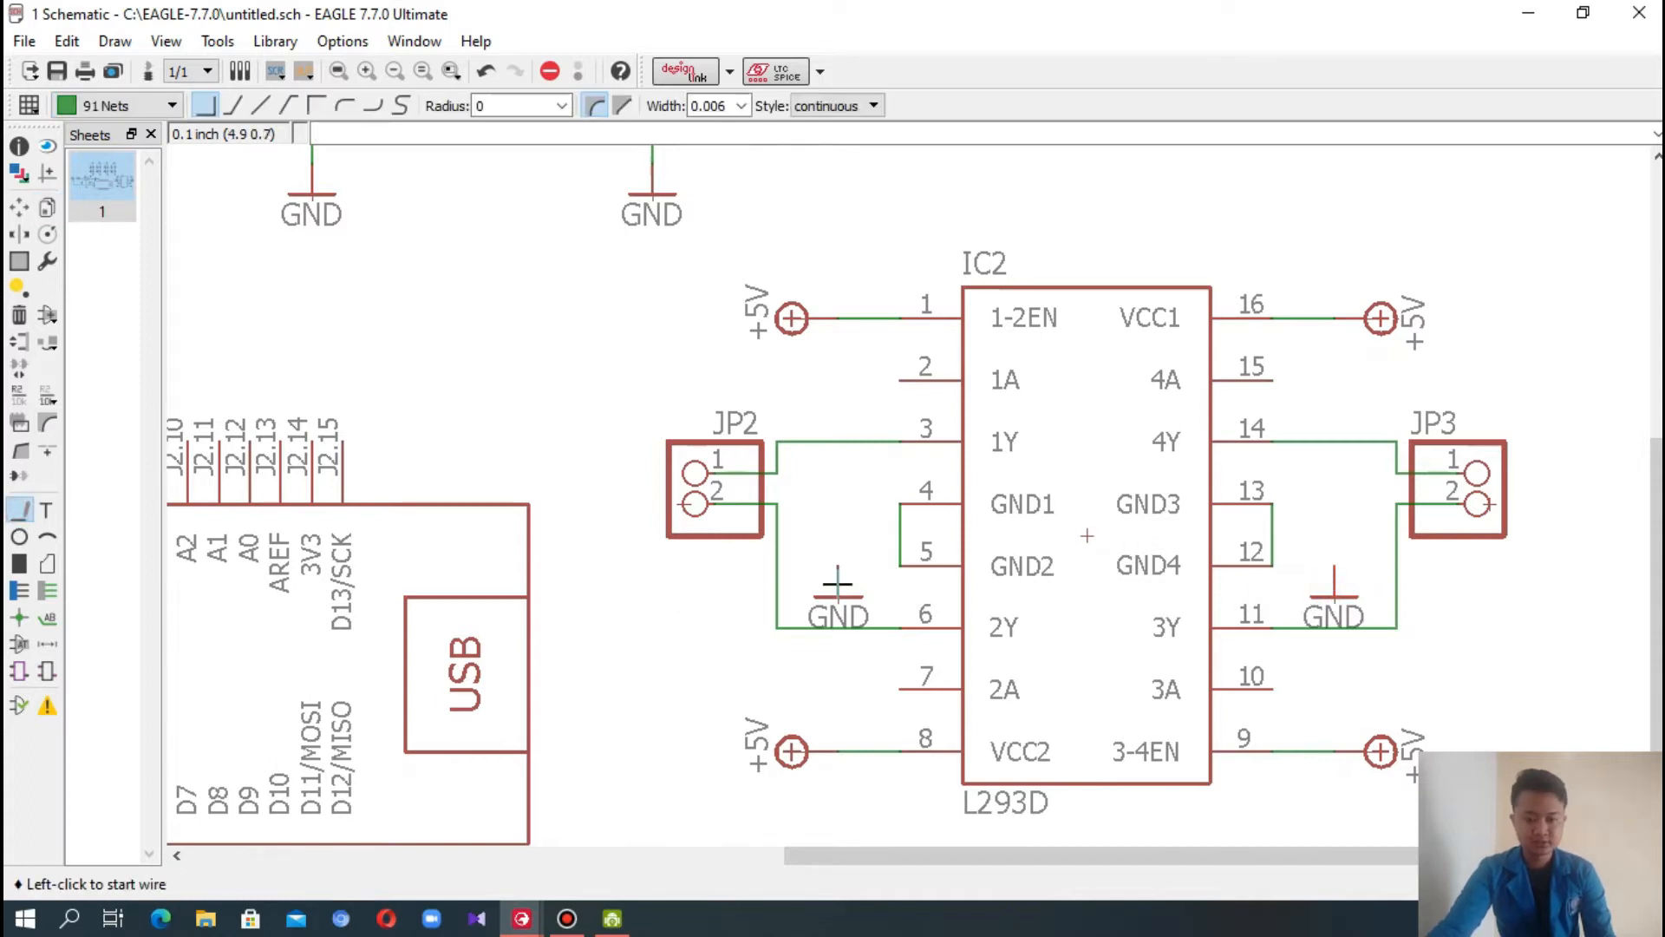
pyautogui.click(837, 539)
pyautogui.click(902, 533)
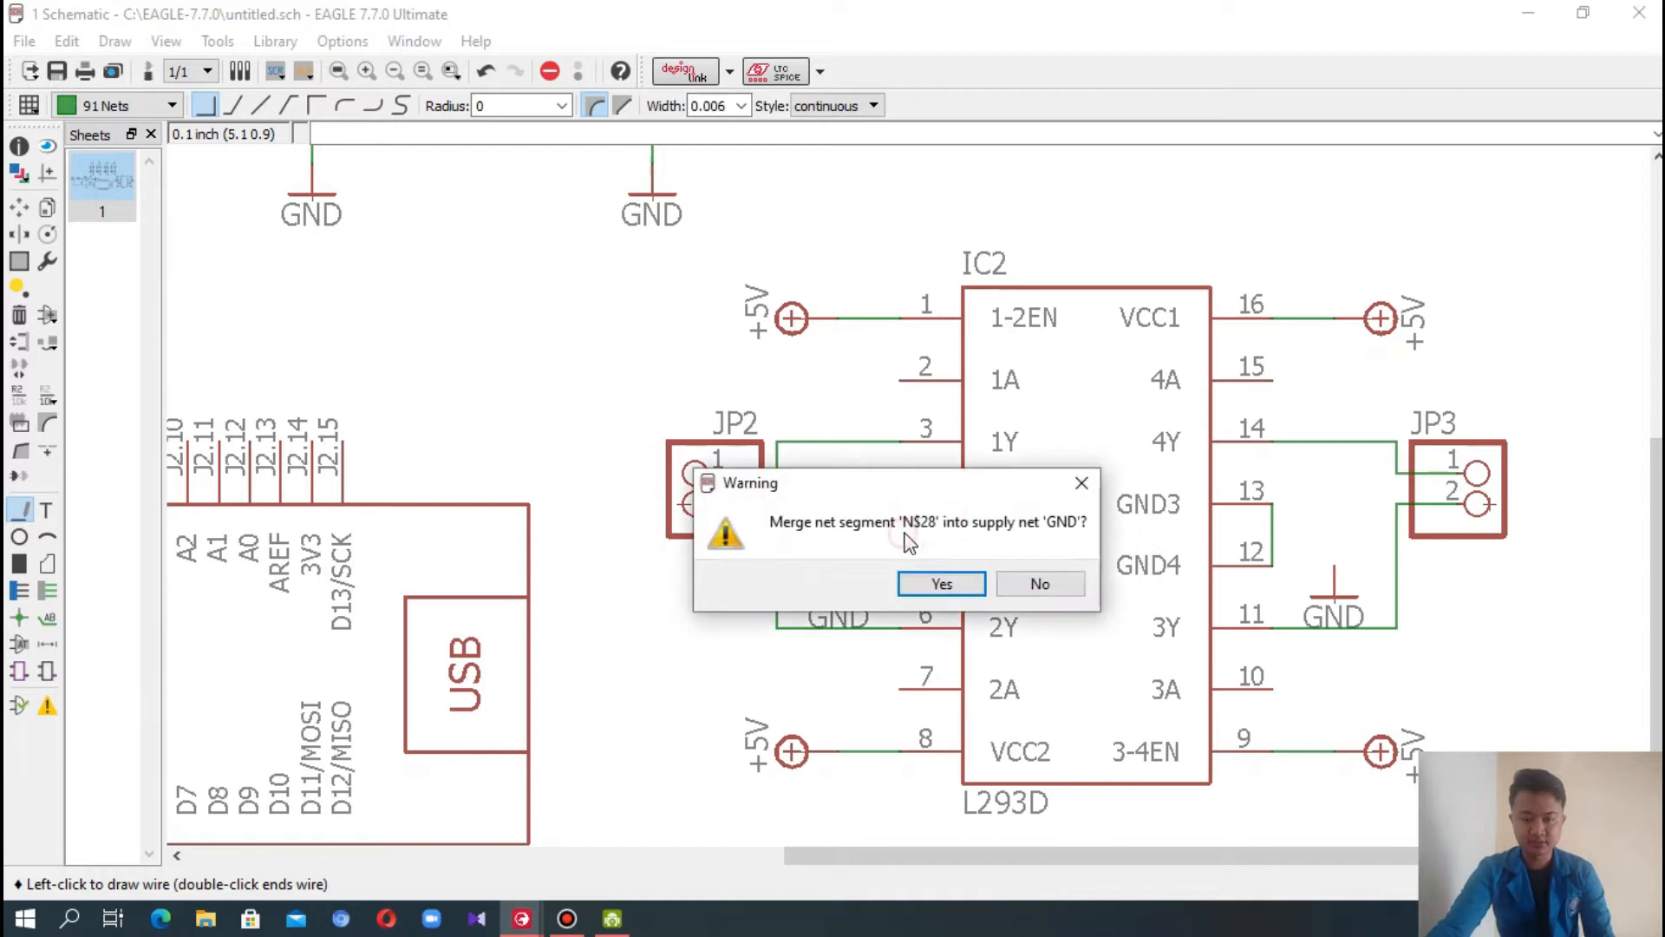
pyautogui.click(941, 584)
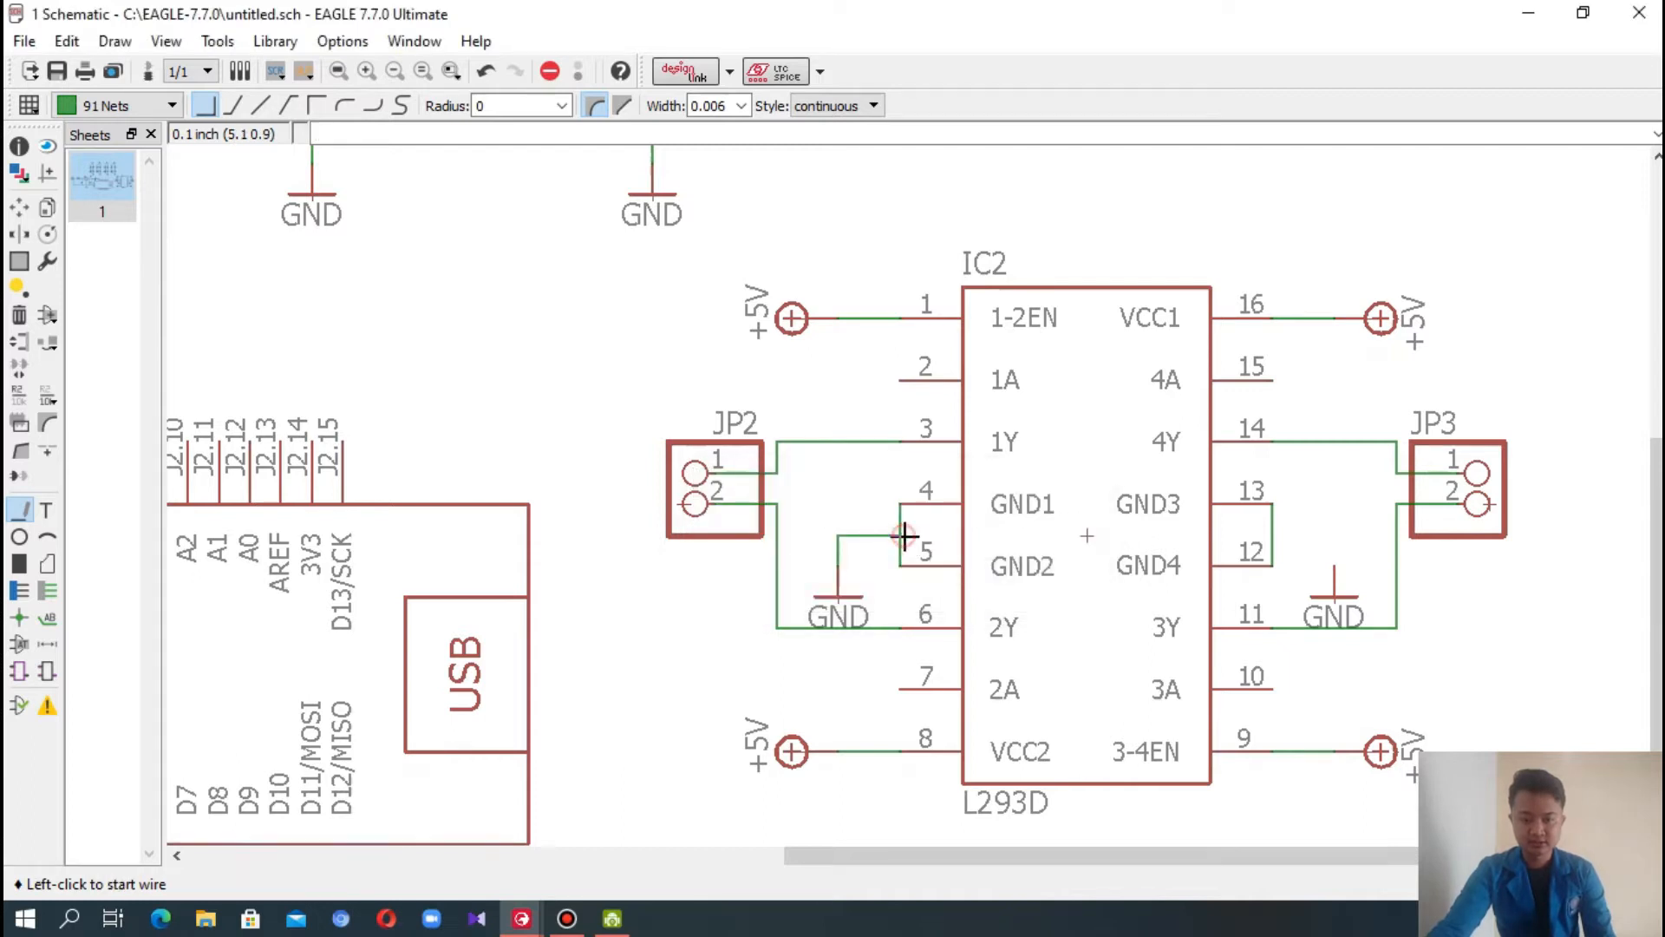
pyautogui.click(1274, 531)
pyautogui.click(1335, 594)
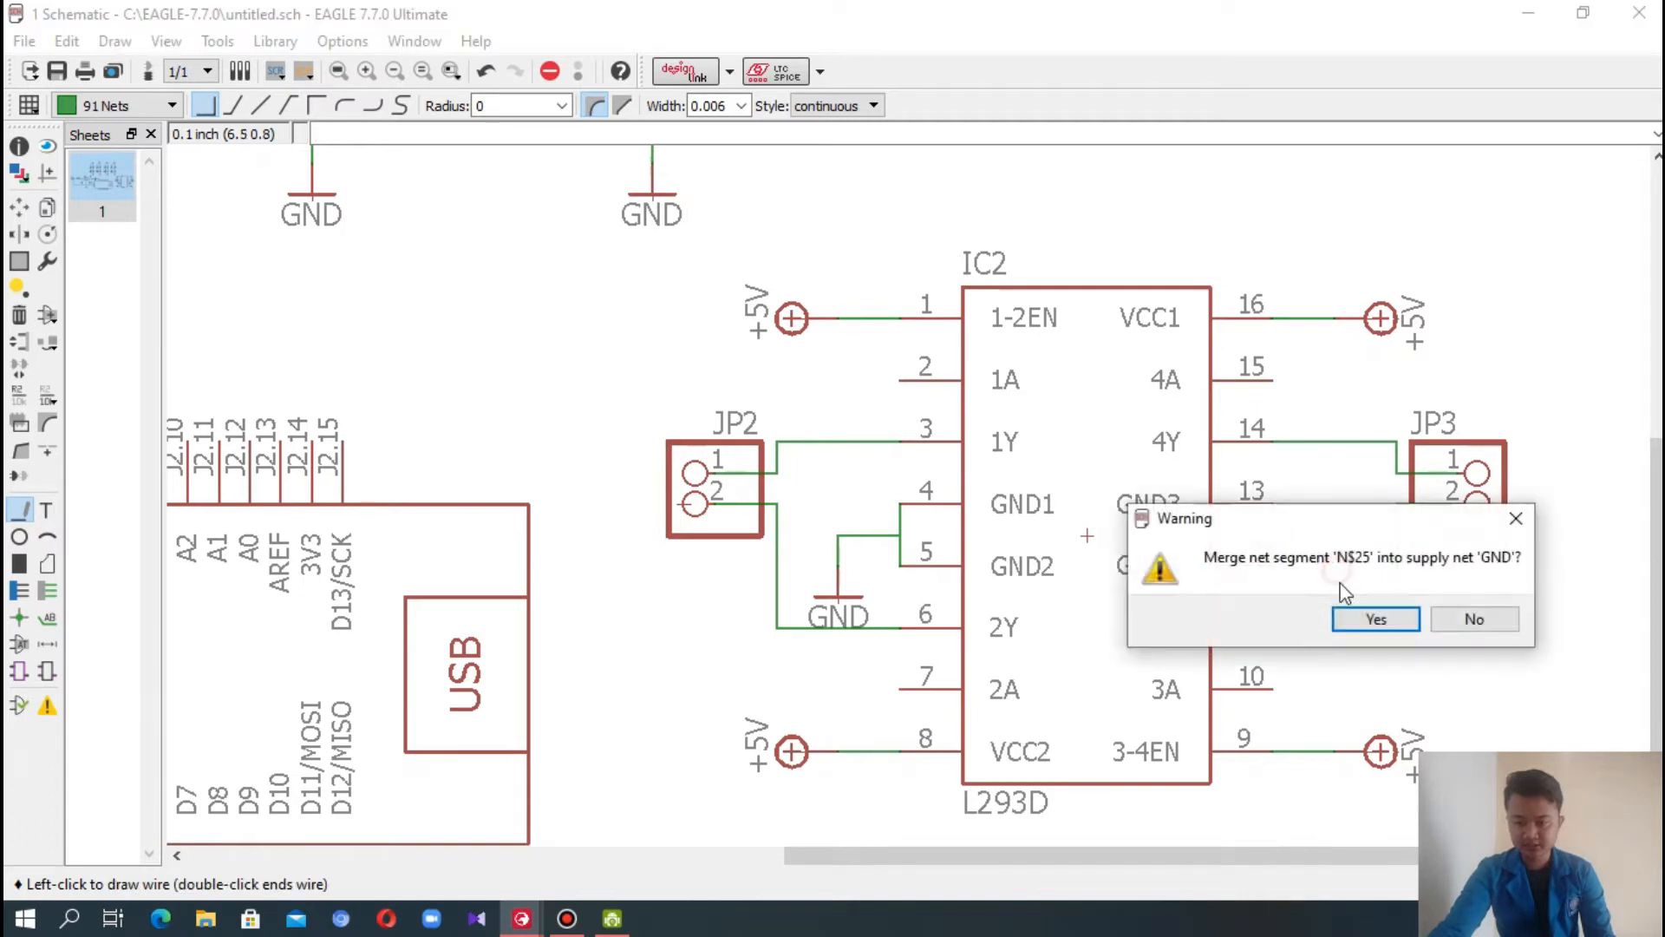
pyautogui.click(1346, 610)
pyautogui.doubleClick(1335, 570)
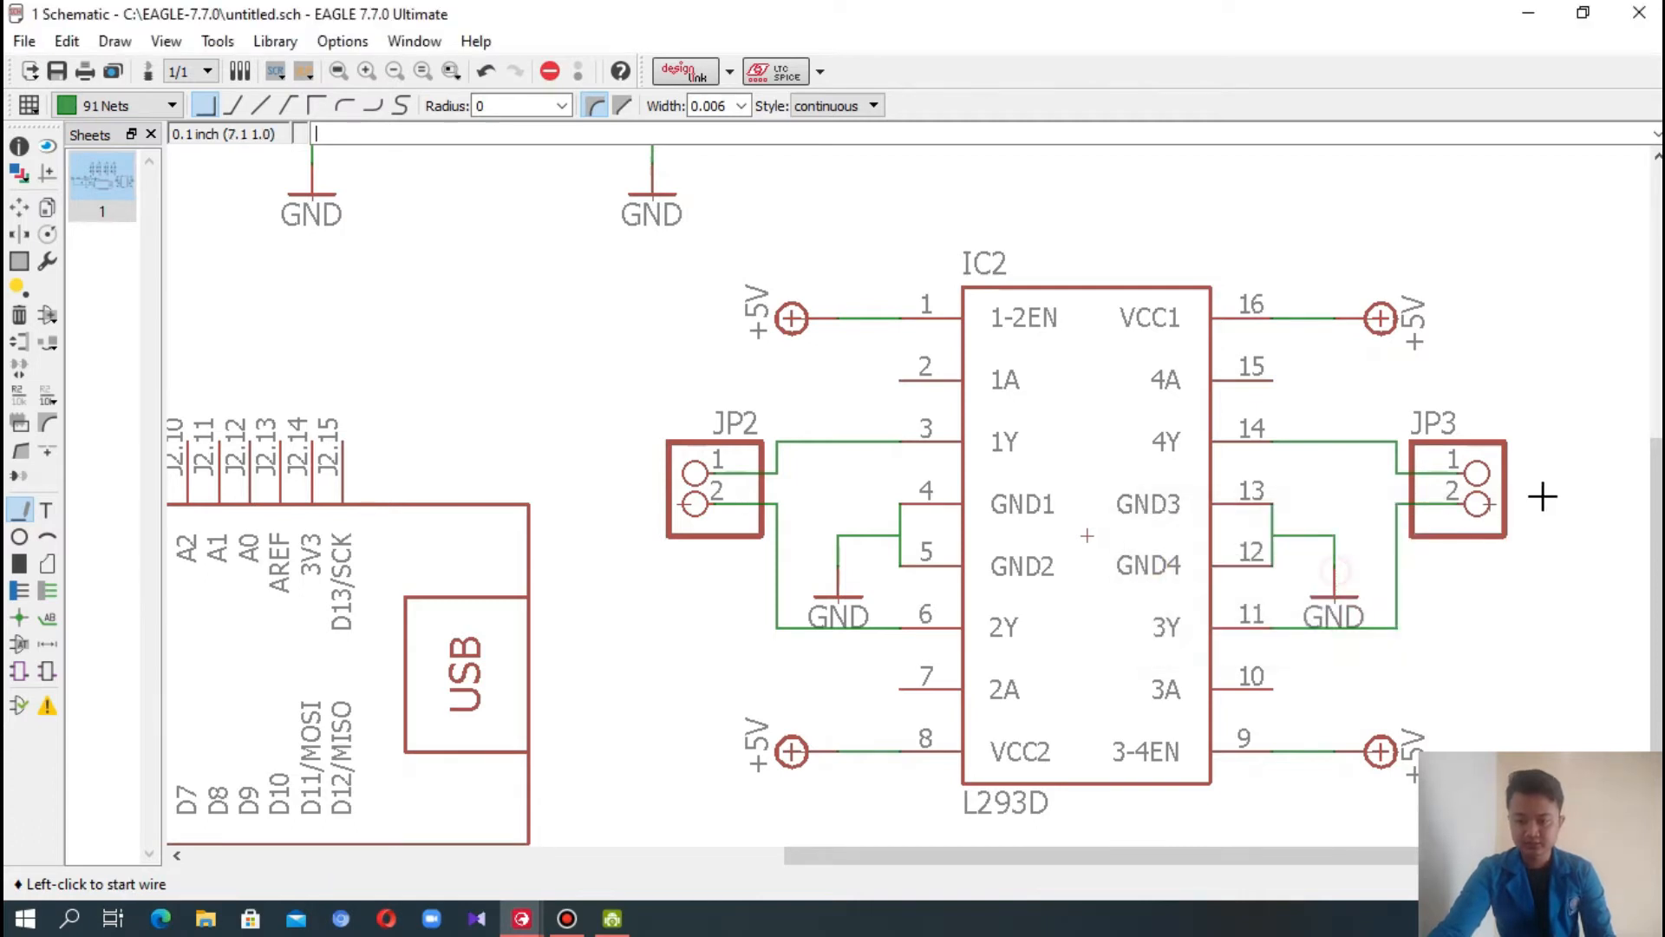
# - Route a net from the Arduino's J2.13 pin up and around D4 to the junction between R8 and D4
pyautogui.moveTo(1654, 498); pyautogui.dragTo(1655, 553)
pyautogui.scroll(-2, 587, 267)
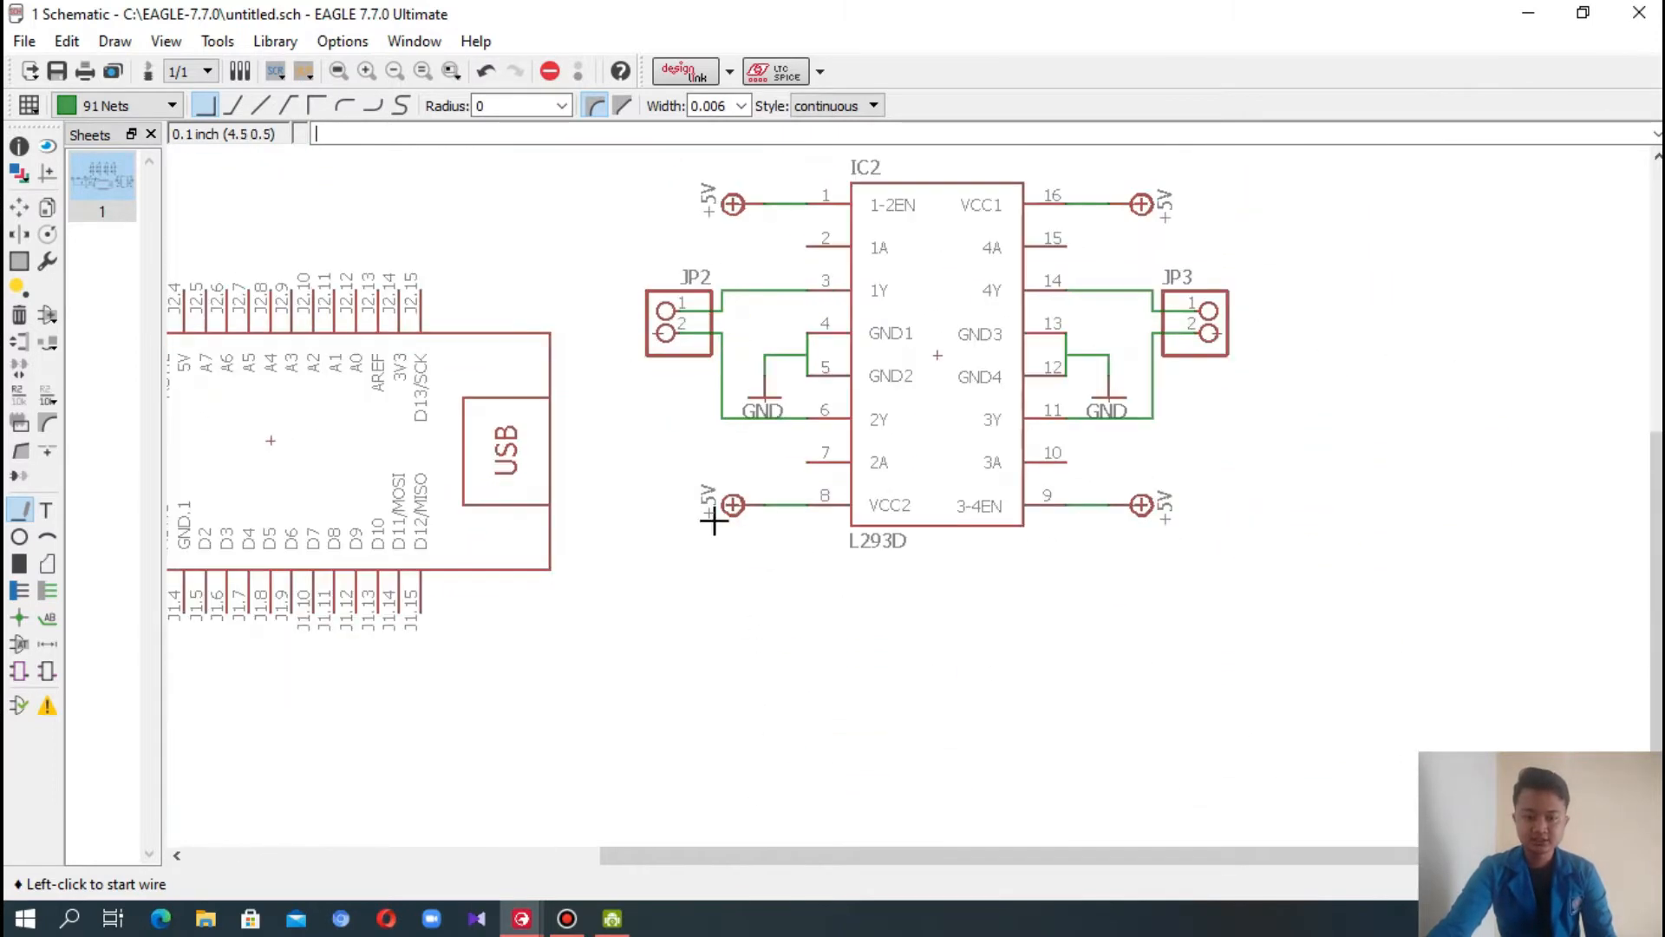
pyautogui.moveTo(841, 856); pyautogui.dragTo(559, 846)
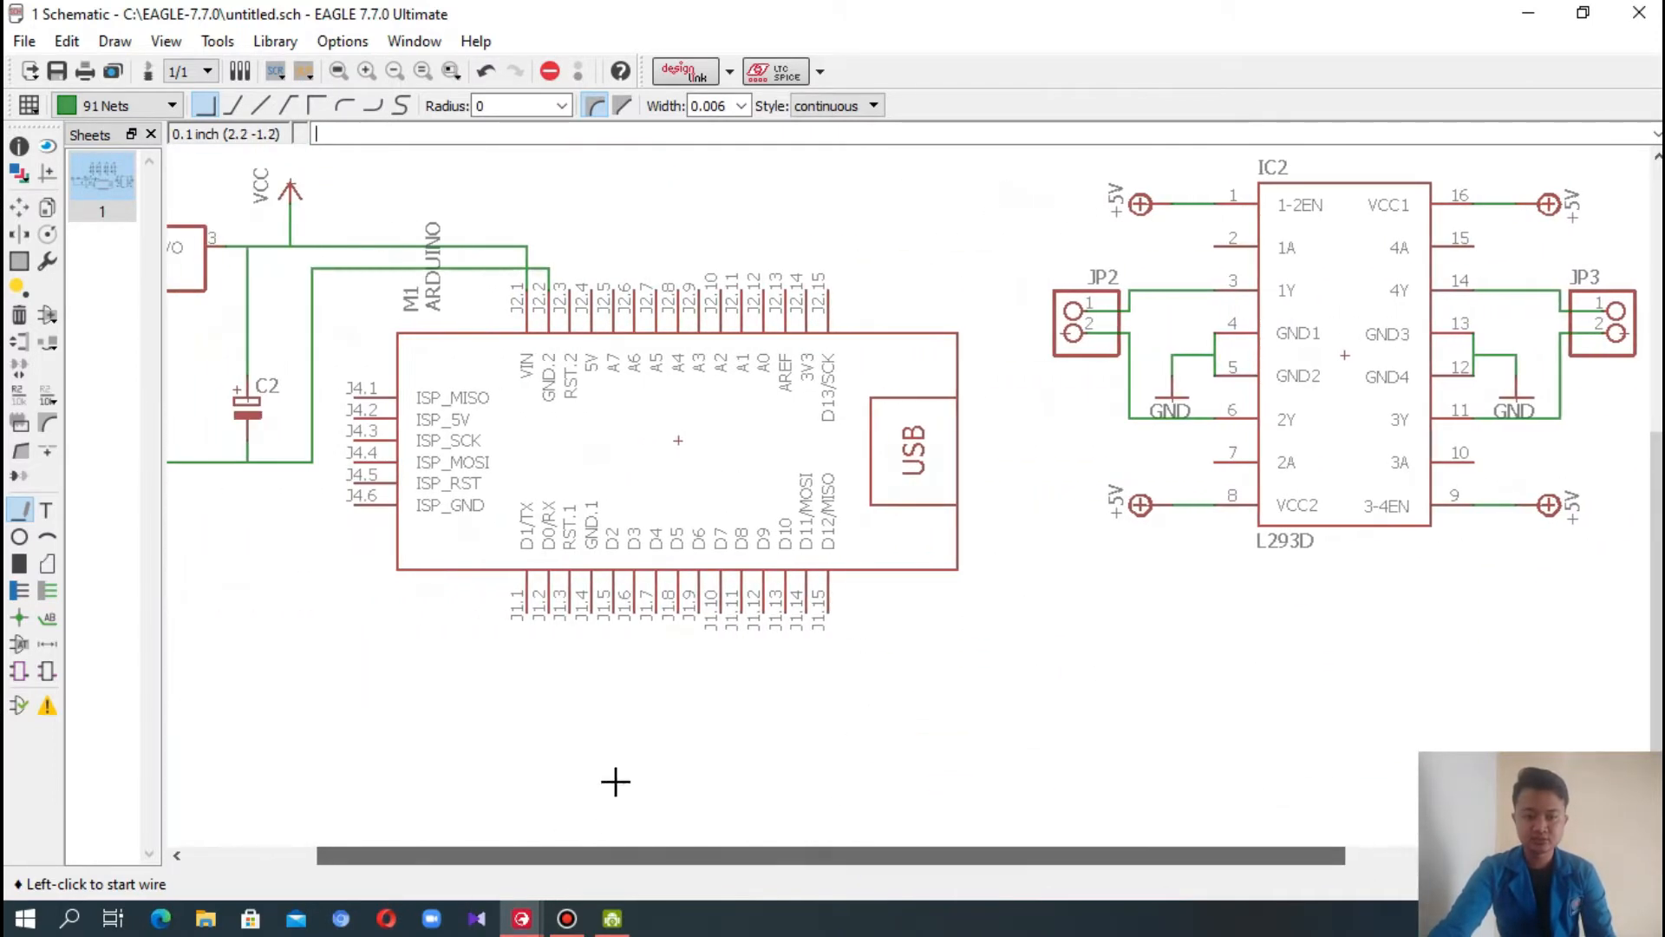
pyautogui.moveTo(1655, 563); pyautogui.dragTo(1654, 382)
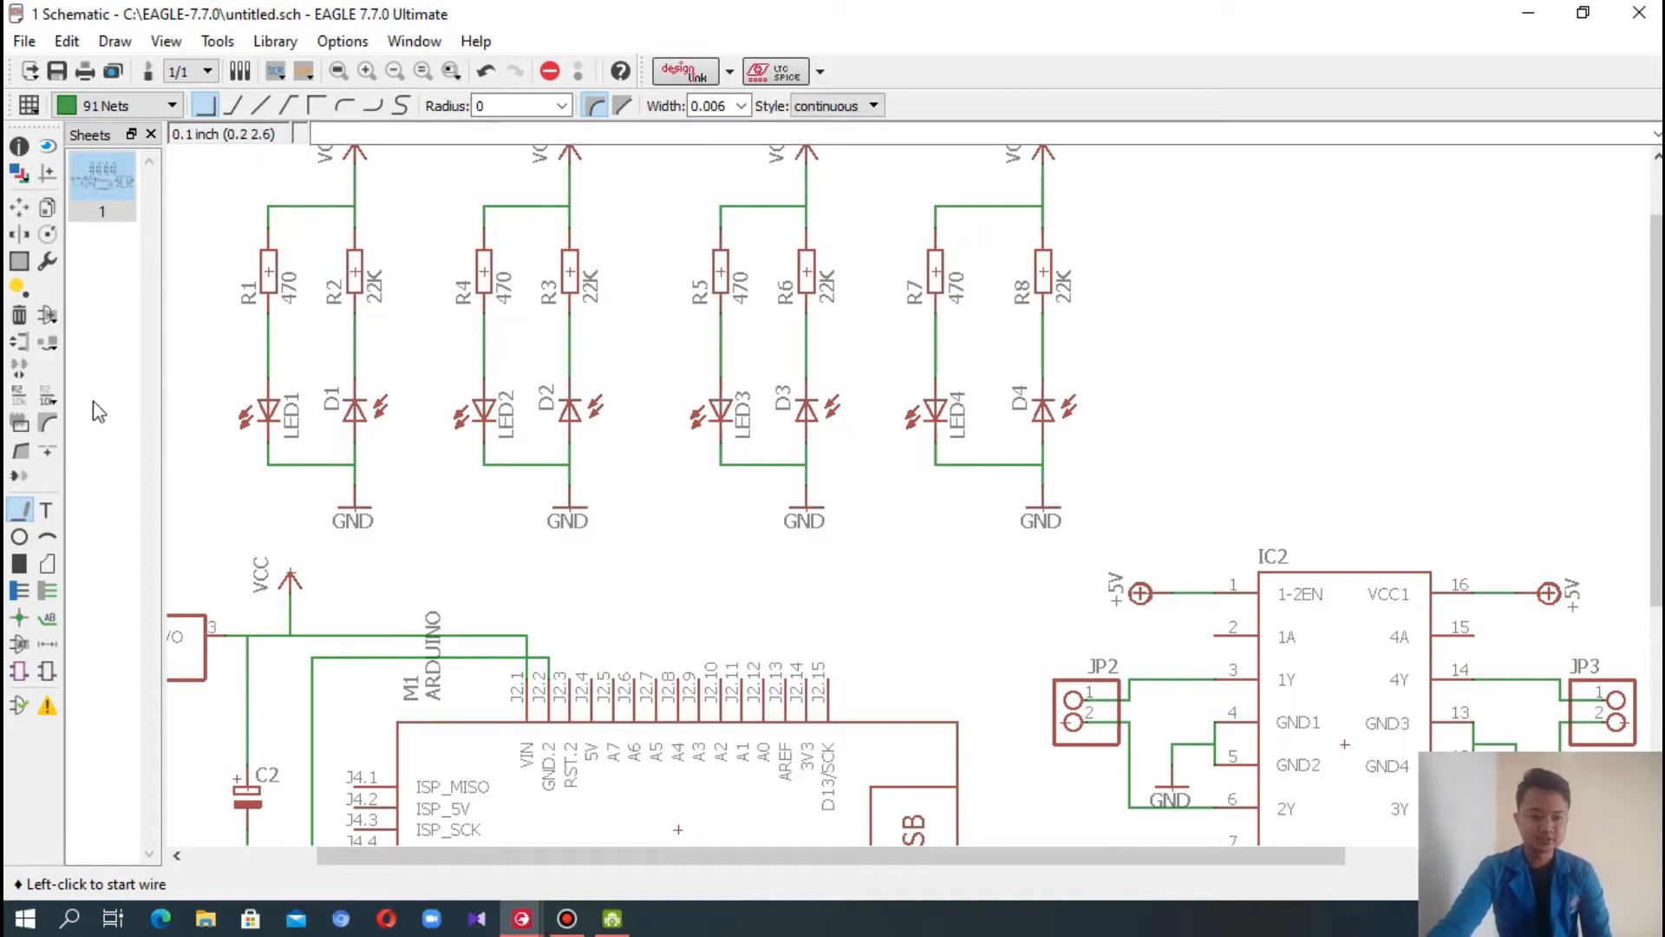
pyautogui.click(783, 683)
pyautogui.click(786, 575)
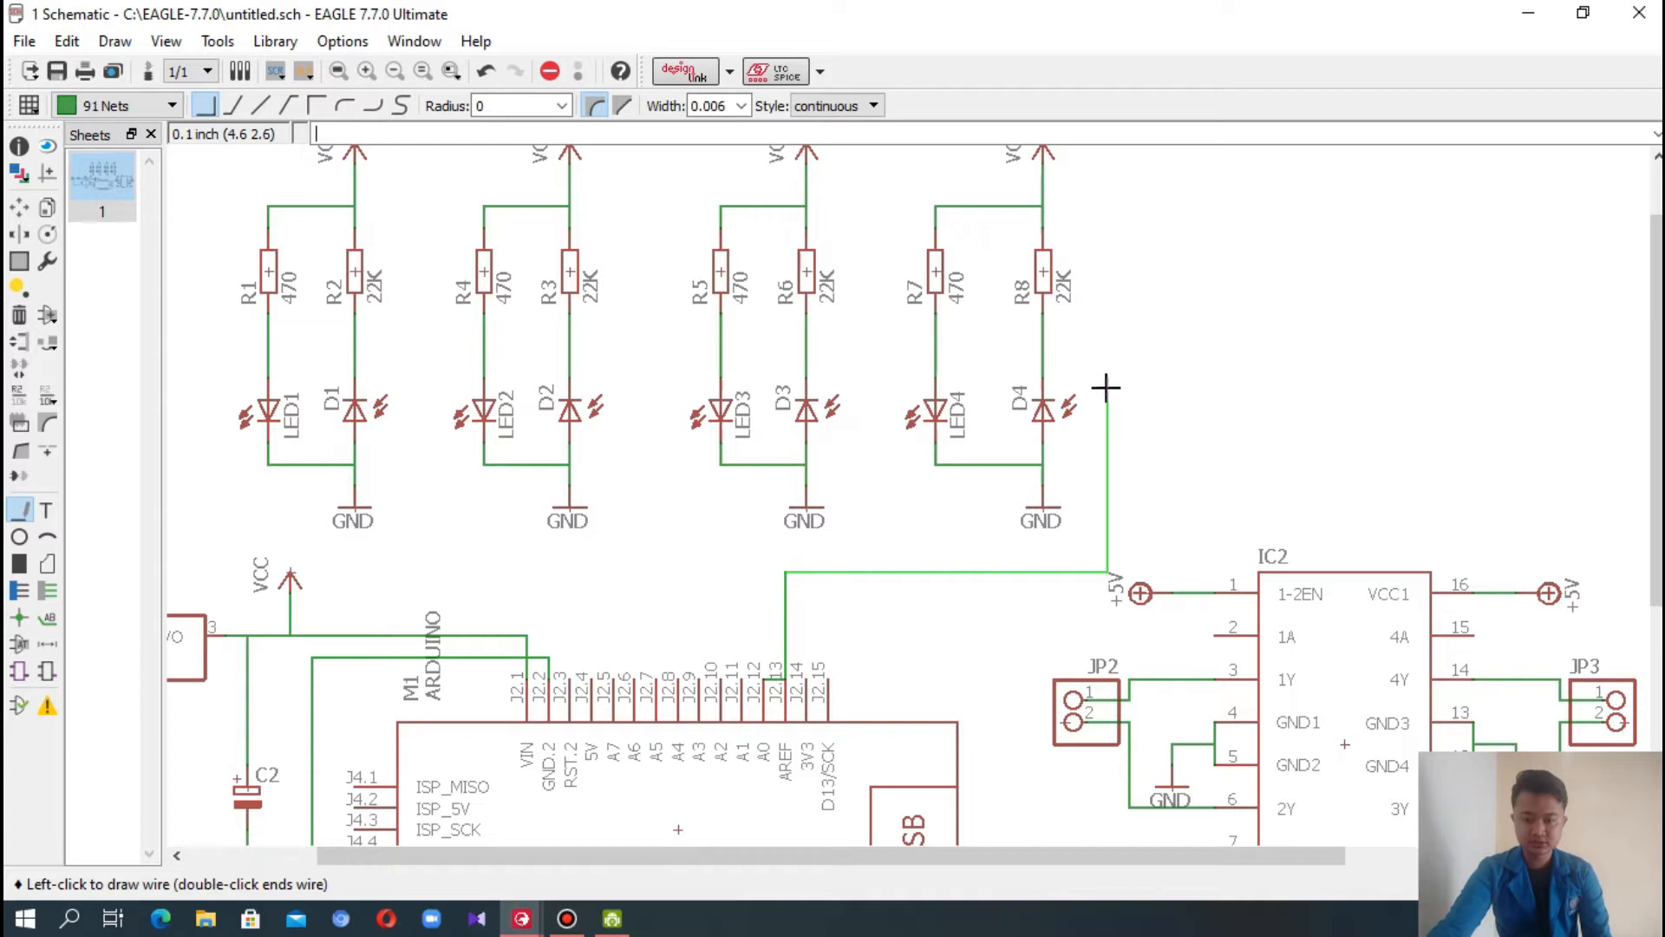
pyautogui.click(1108, 356)
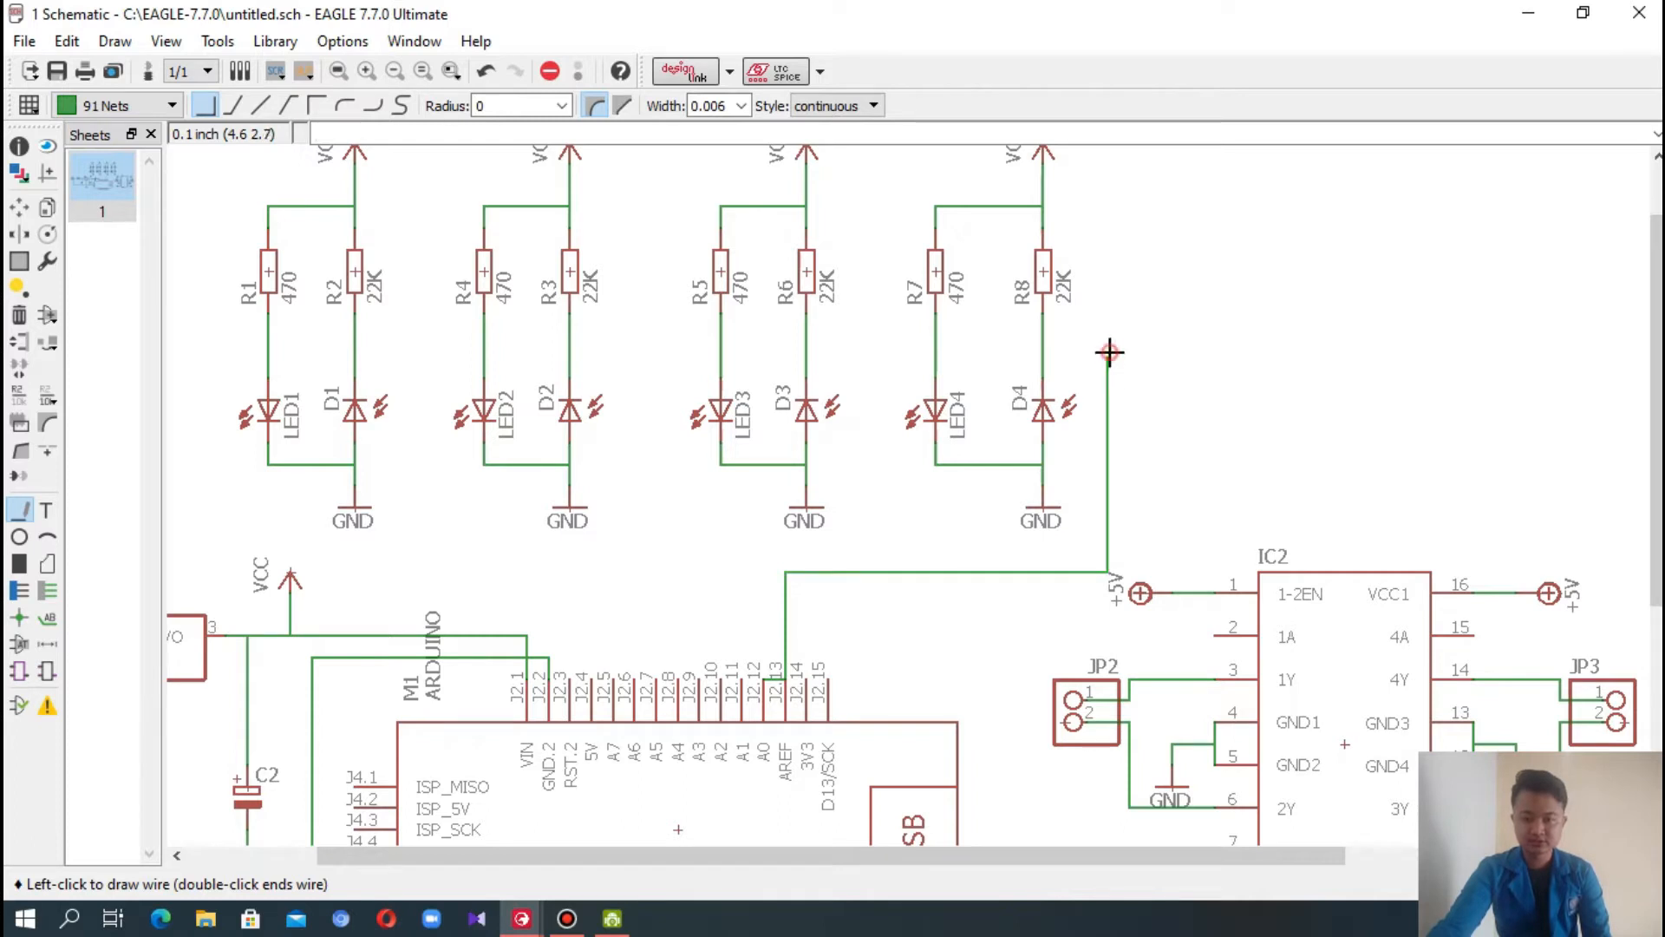
pyautogui.click(1045, 357)
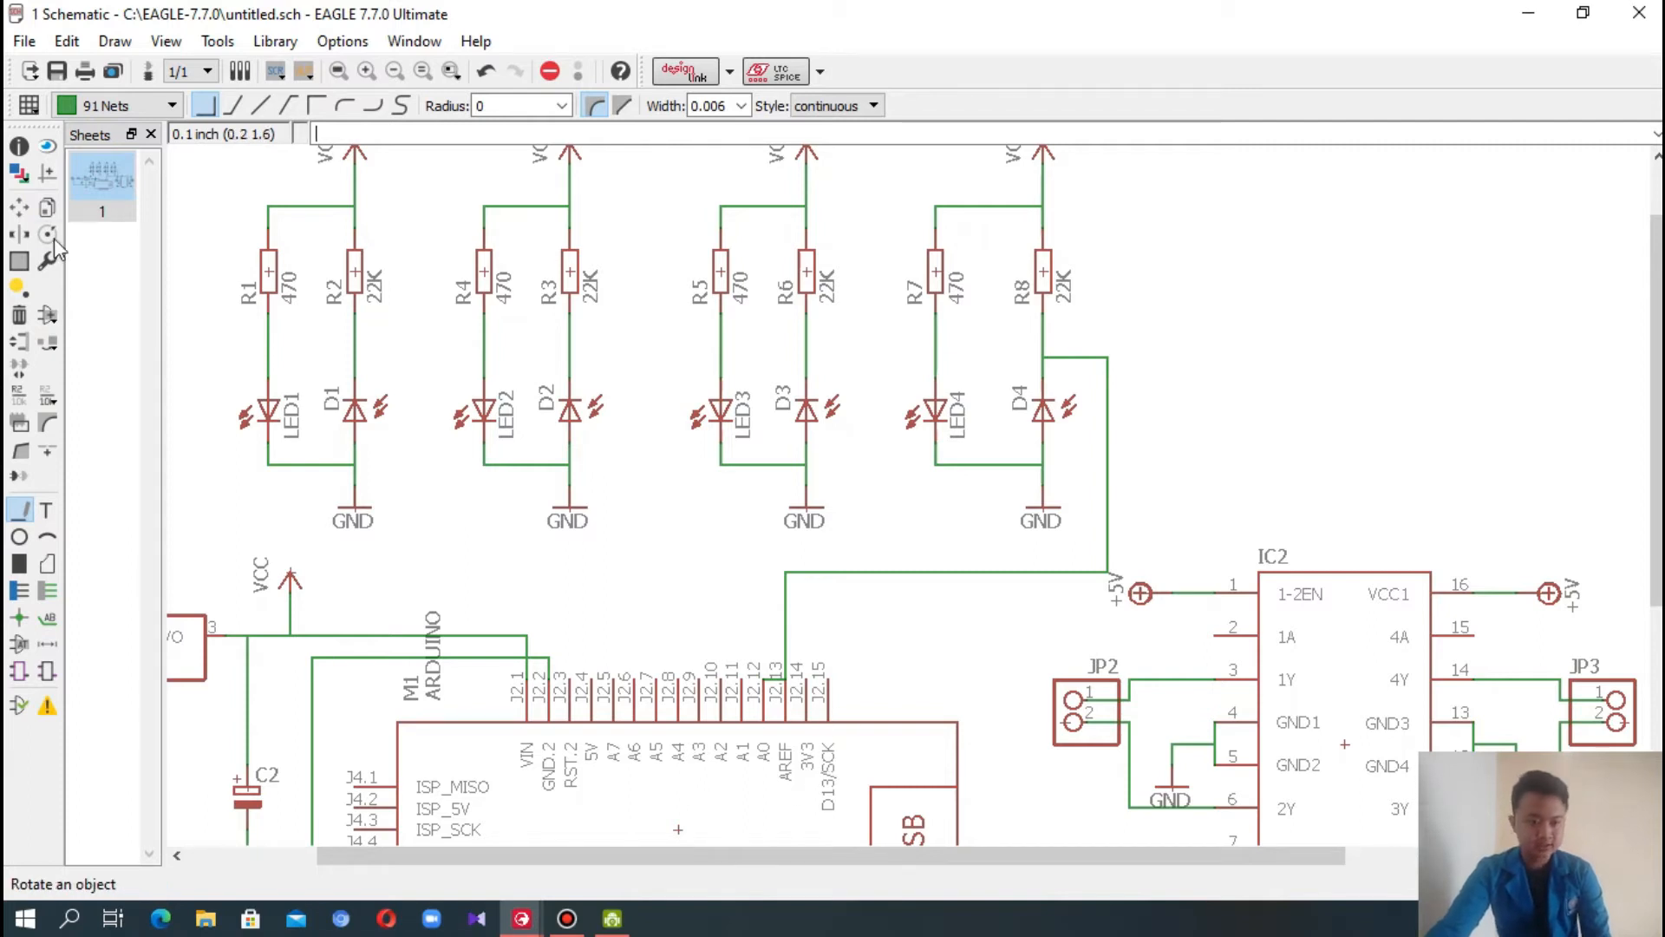
# - Delete the vertical wire above the Arduino's J2.13 pin and the short segment linking J2.12 and J2.13
pyautogui.click(24, 315)
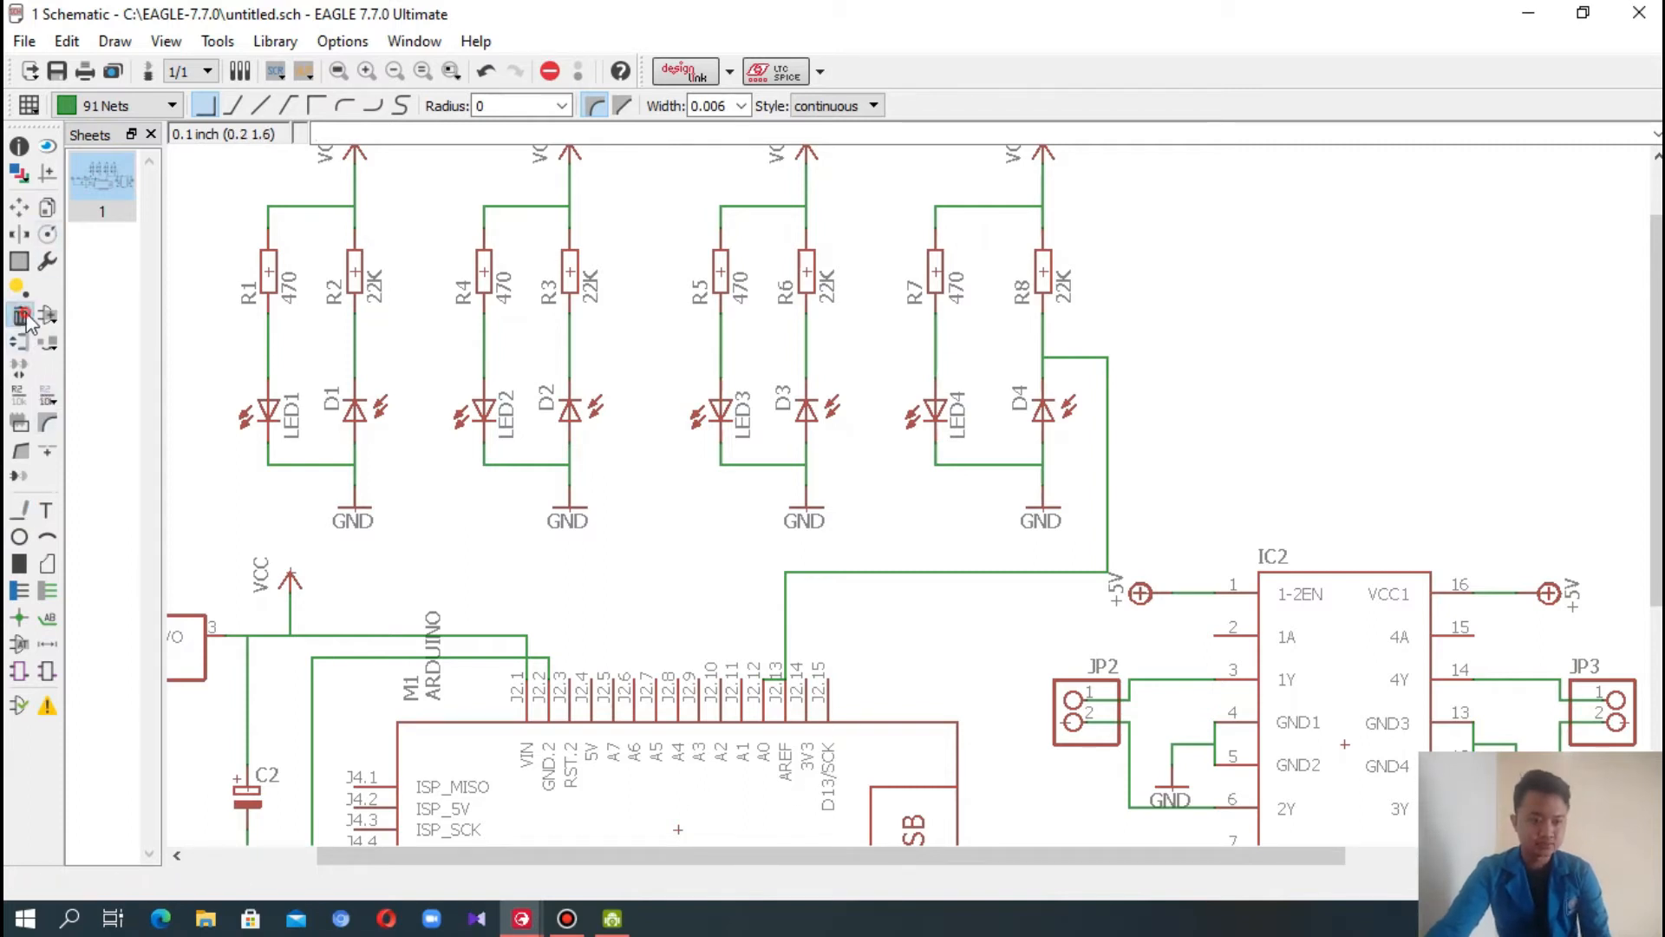
pyautogui.click(787, 614)
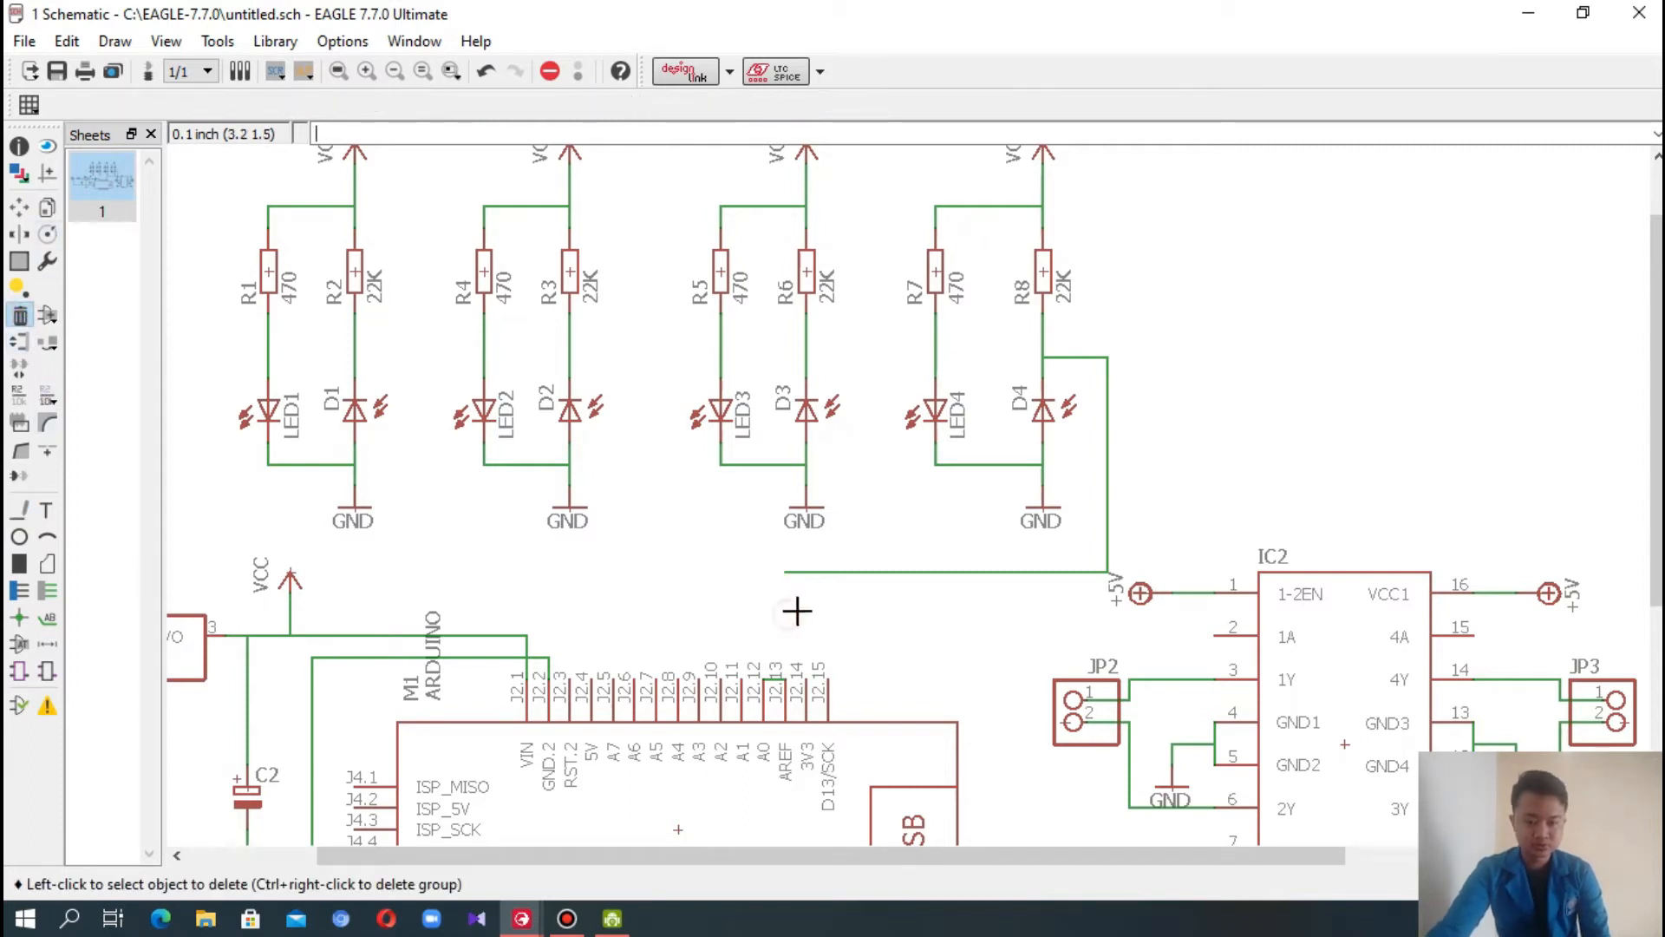
pyautogui.click(20, 510)
pyautogui.click(764, 683)
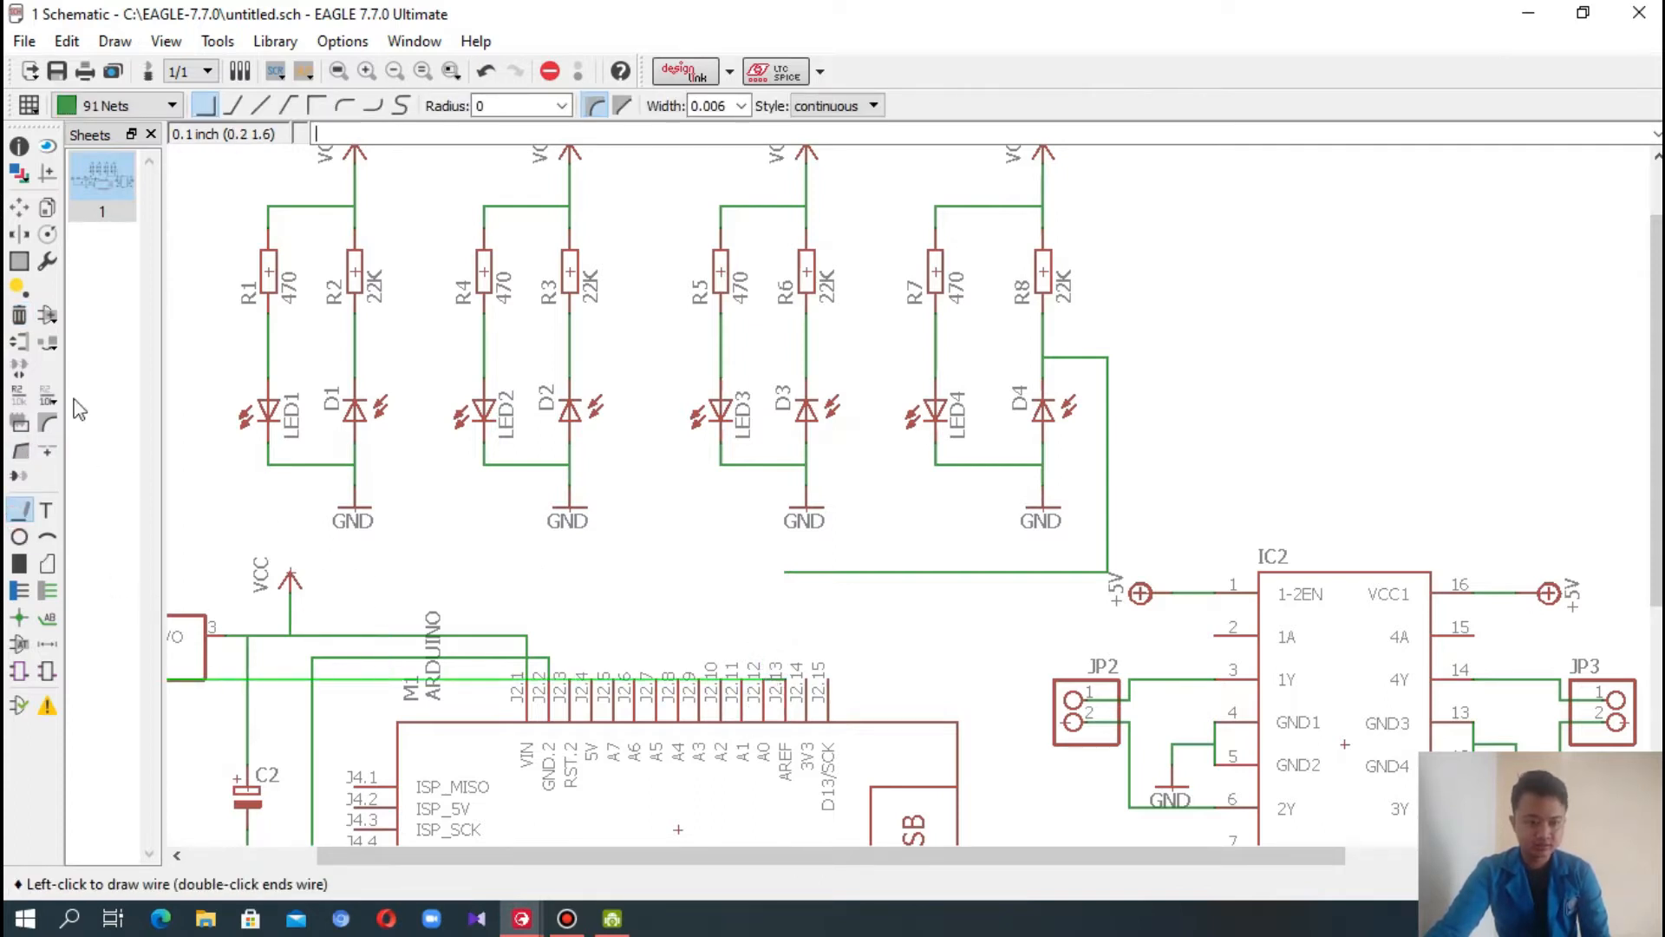
pyautogui.click(18, 315)
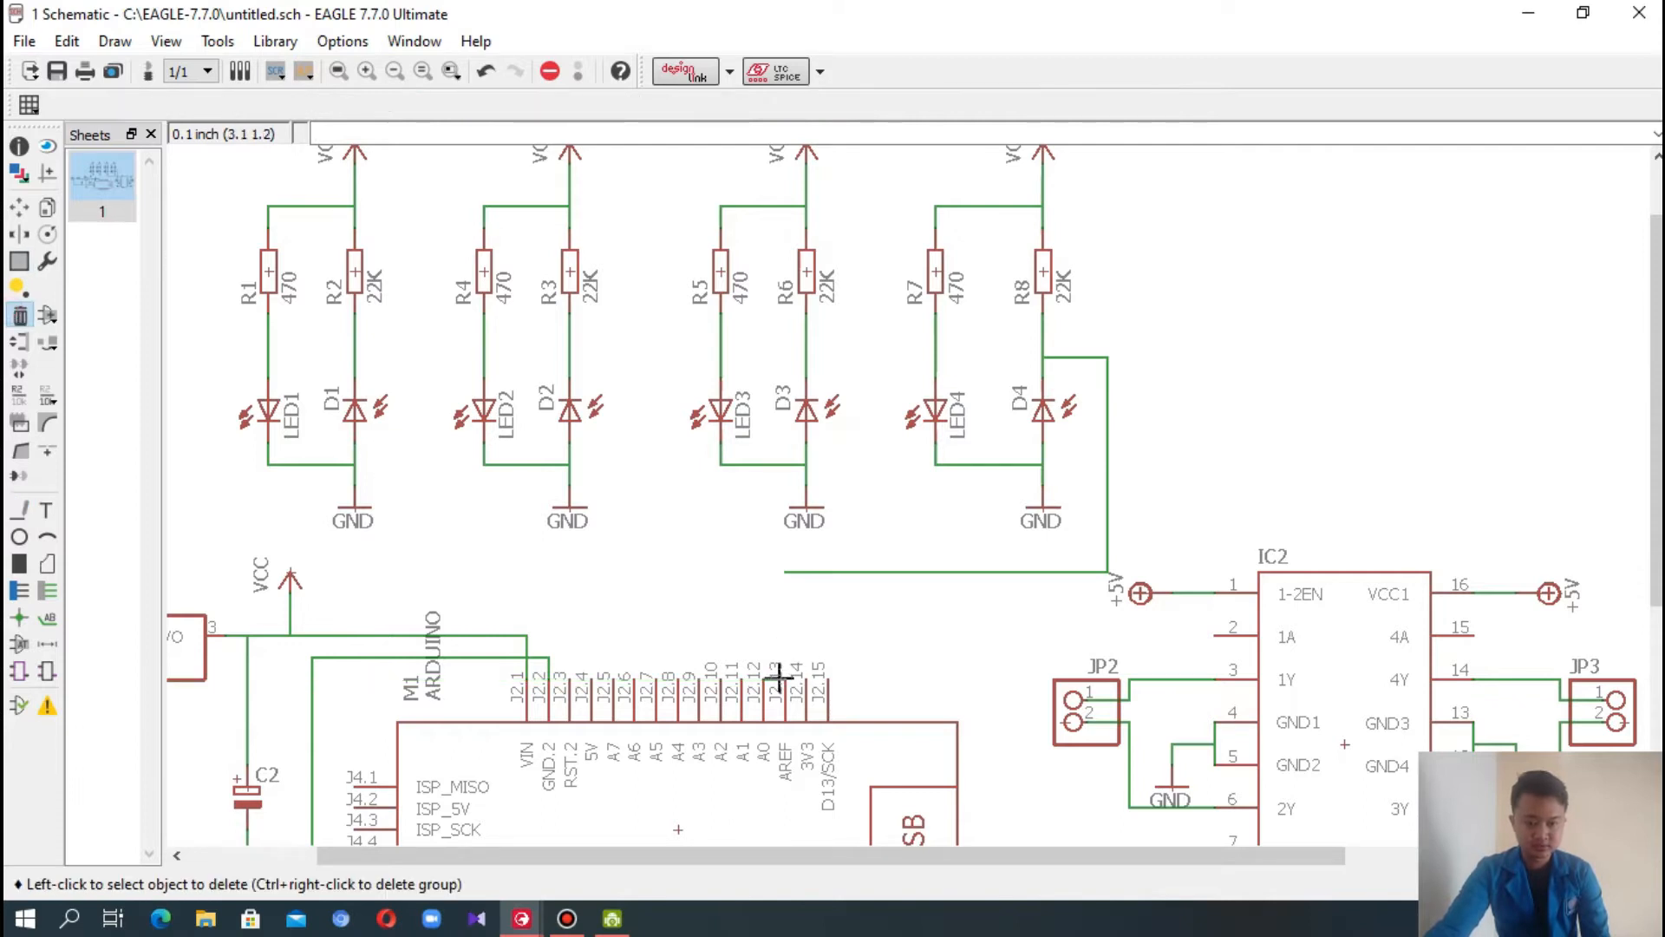
# - Wire the Arduino's A0 pin to the horizontal net from R8 and D4, and highlight that net to check it
pyautogui.click(19, 509)
pyautogui.click(767, 685)
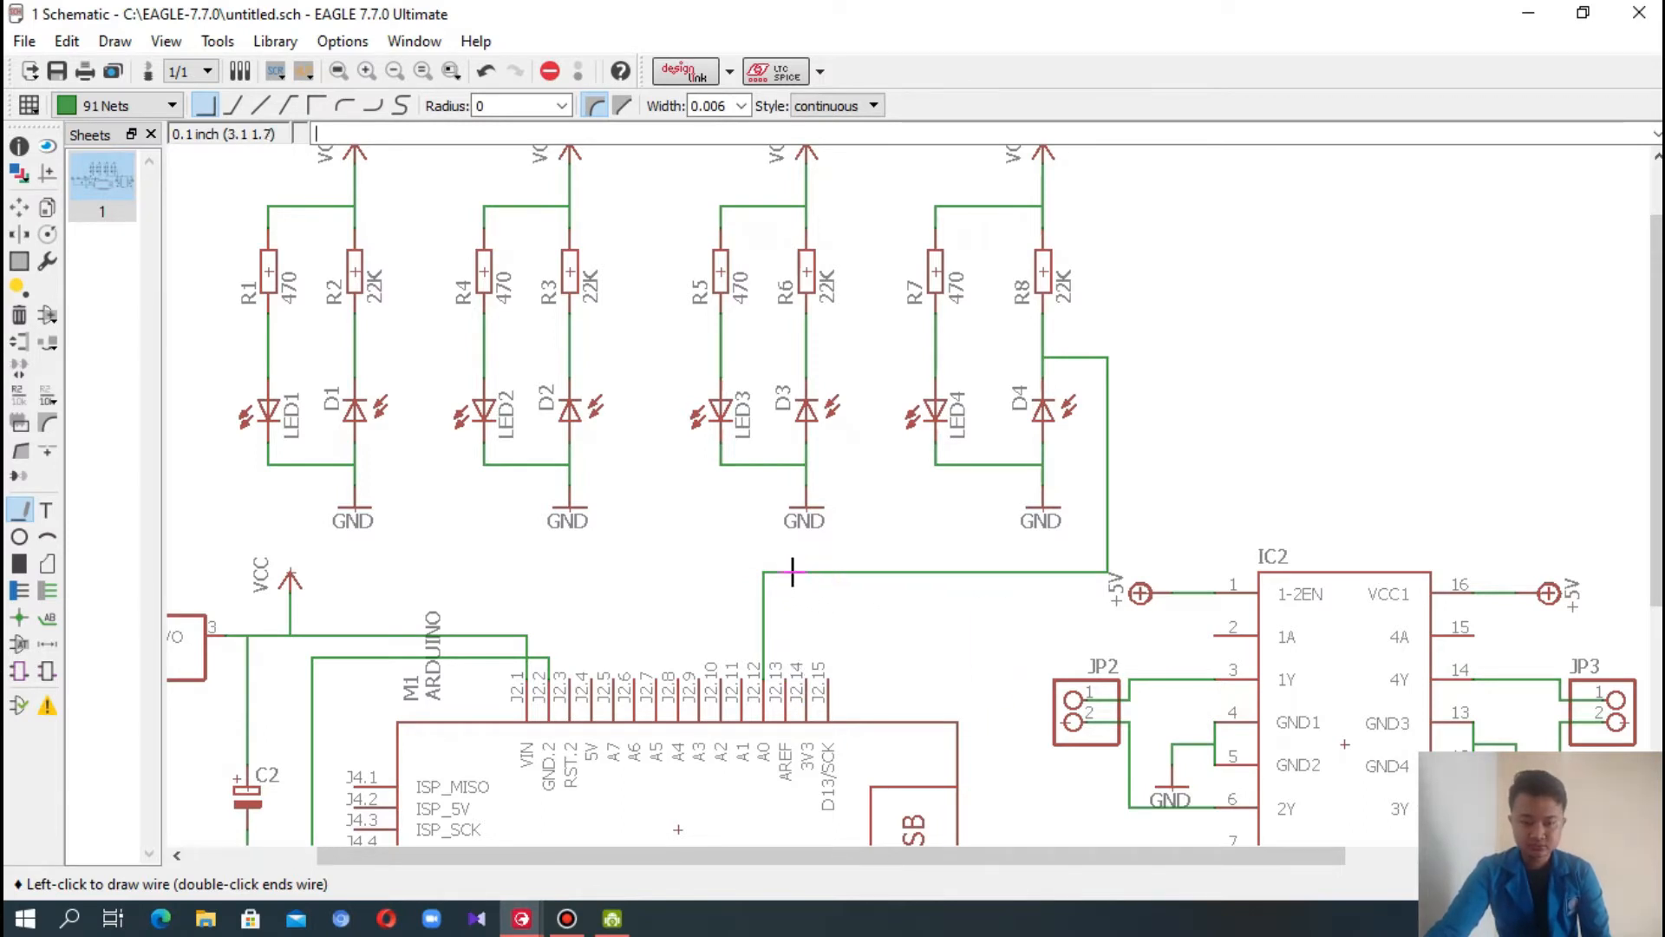
pyautogui.doubleClick(891, 573)
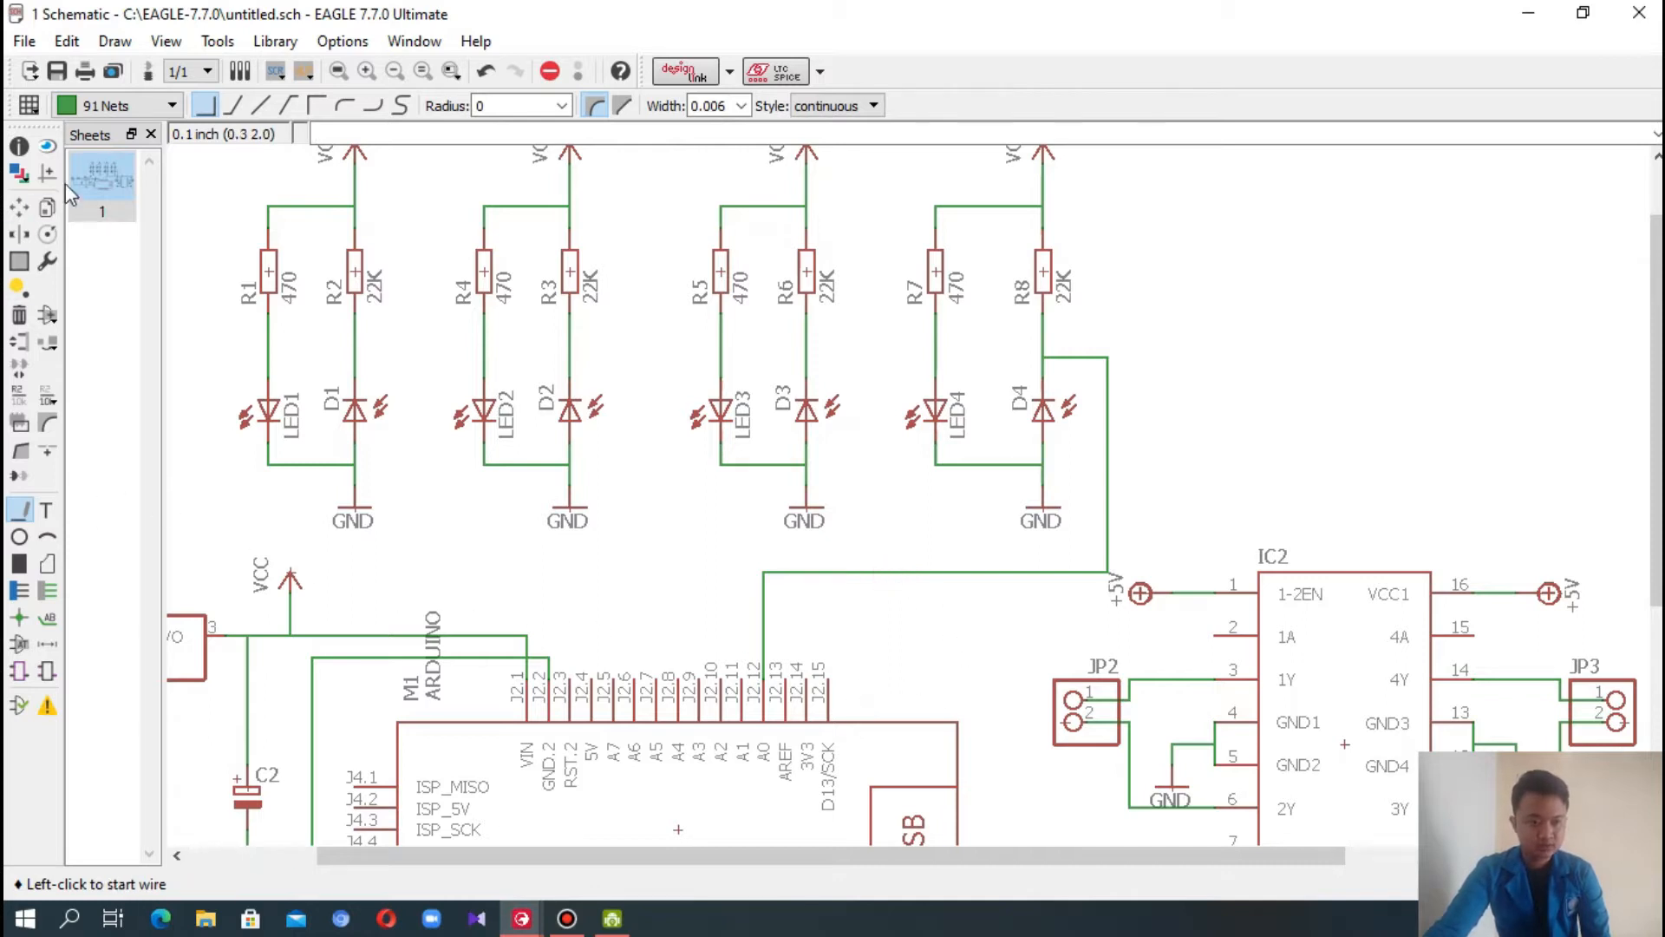
pyautogui.click(48, 146)
pyautogui.click(824, 572)
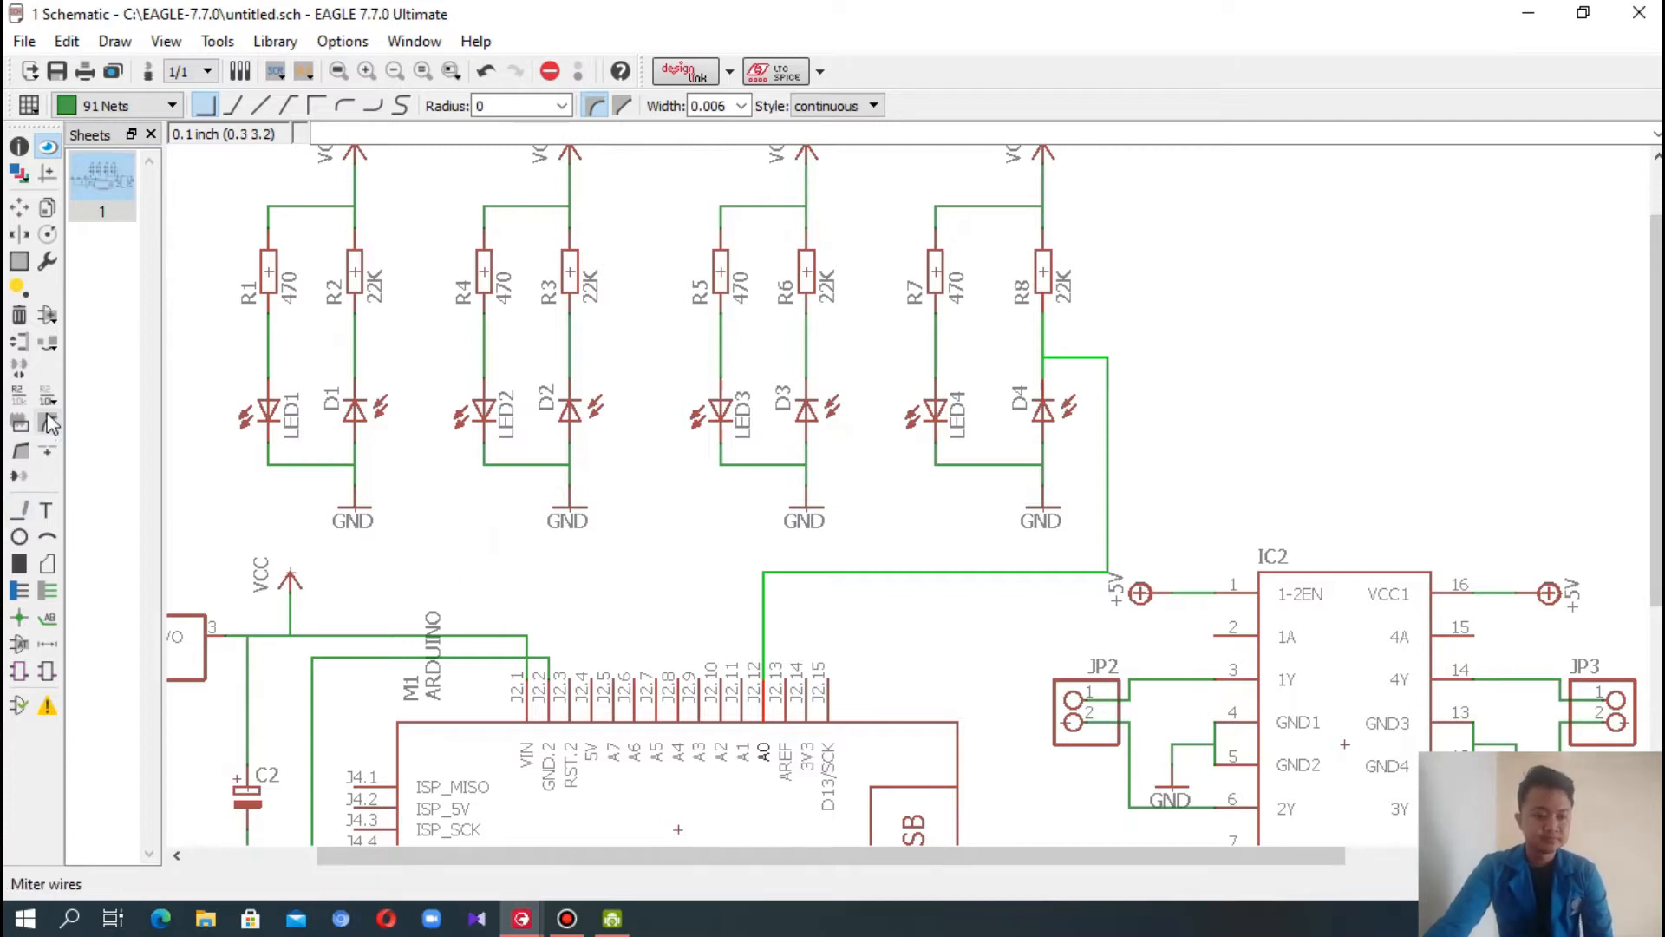
# - Wire the Arduino's A1 pin to the junction between R6 and D3, routing the net around D3
pyautogui.click(26, 317)
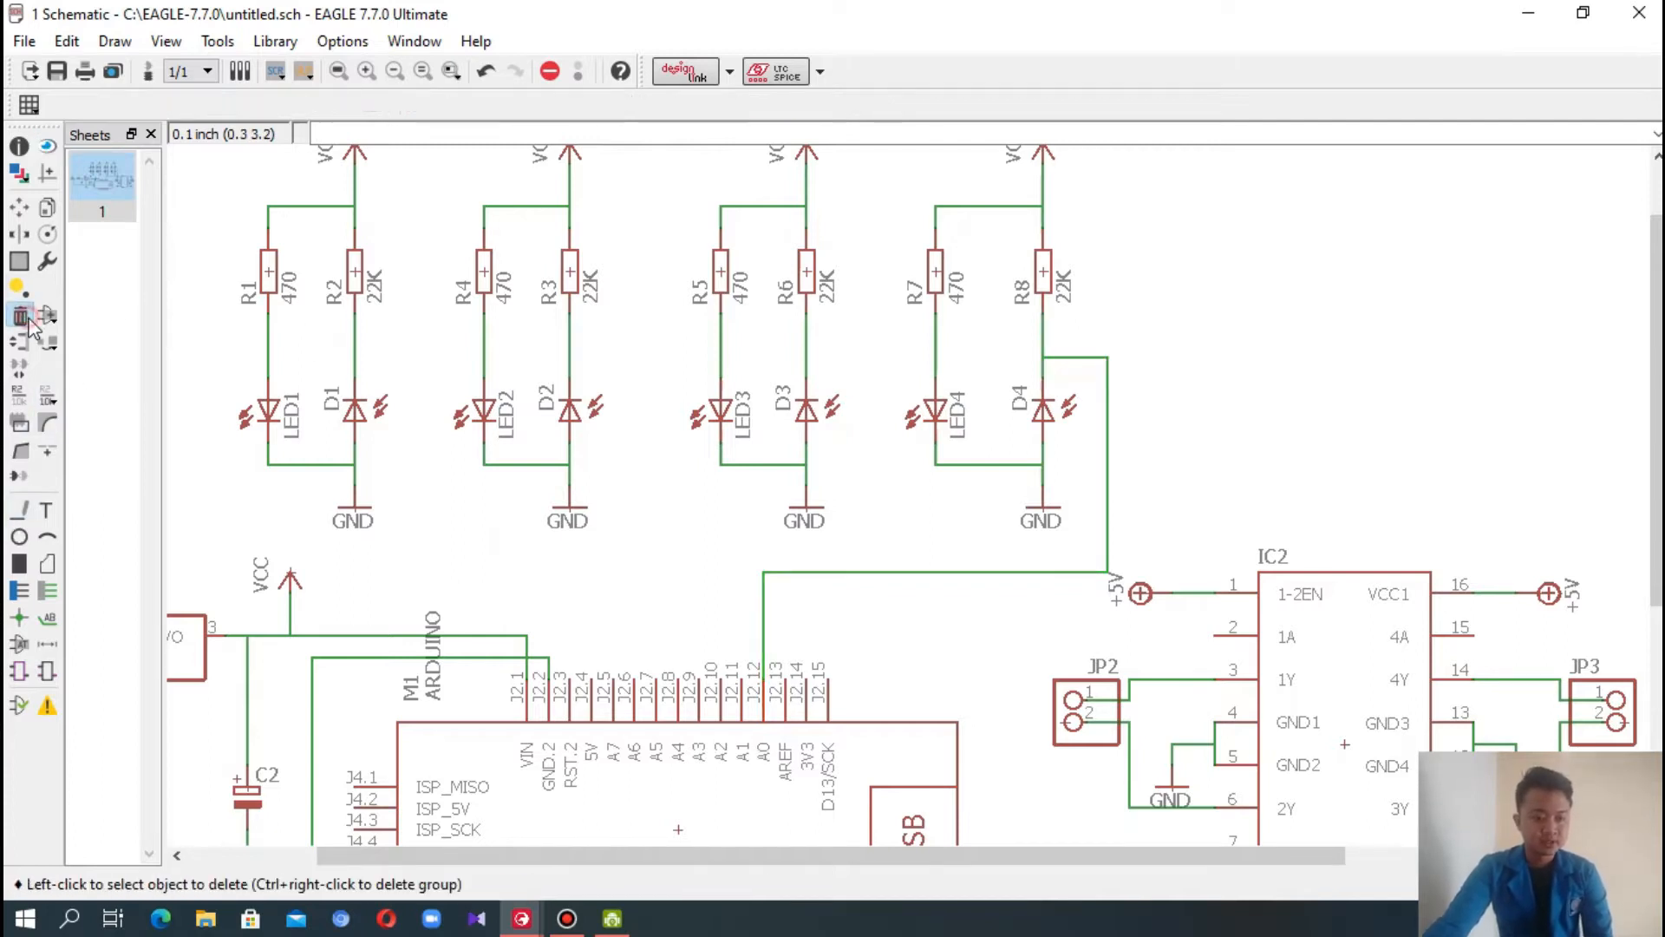
pyautogui.click(19, 509)
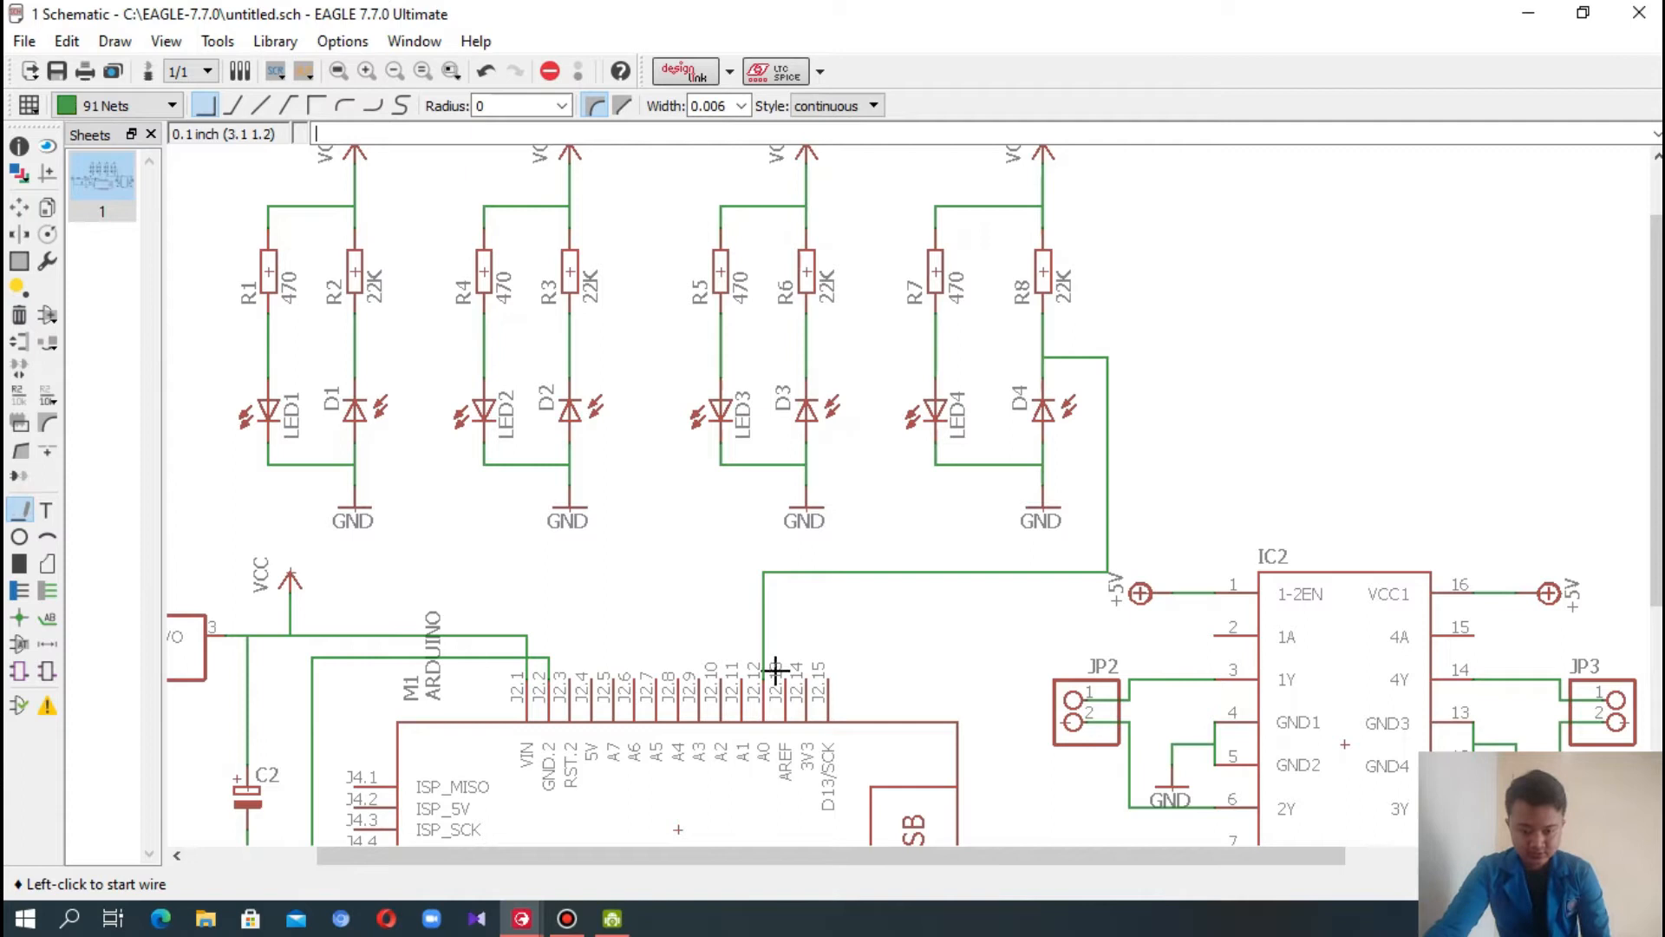
pyautogui.click(739, 685)
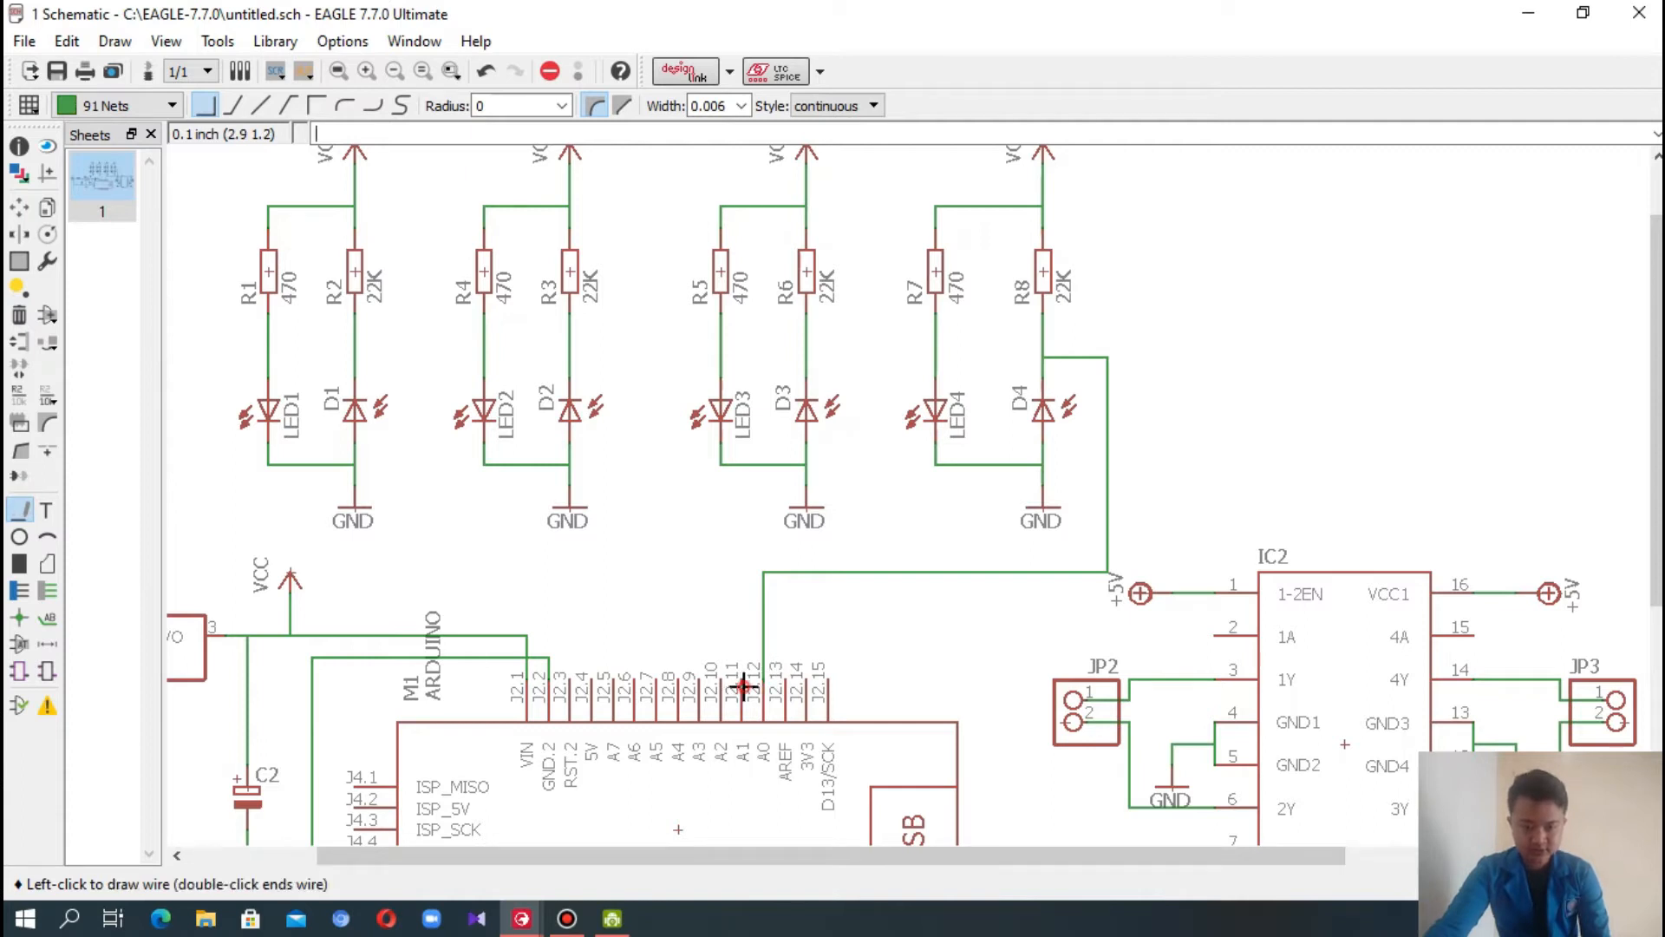
pyautogui.click(742, 549)
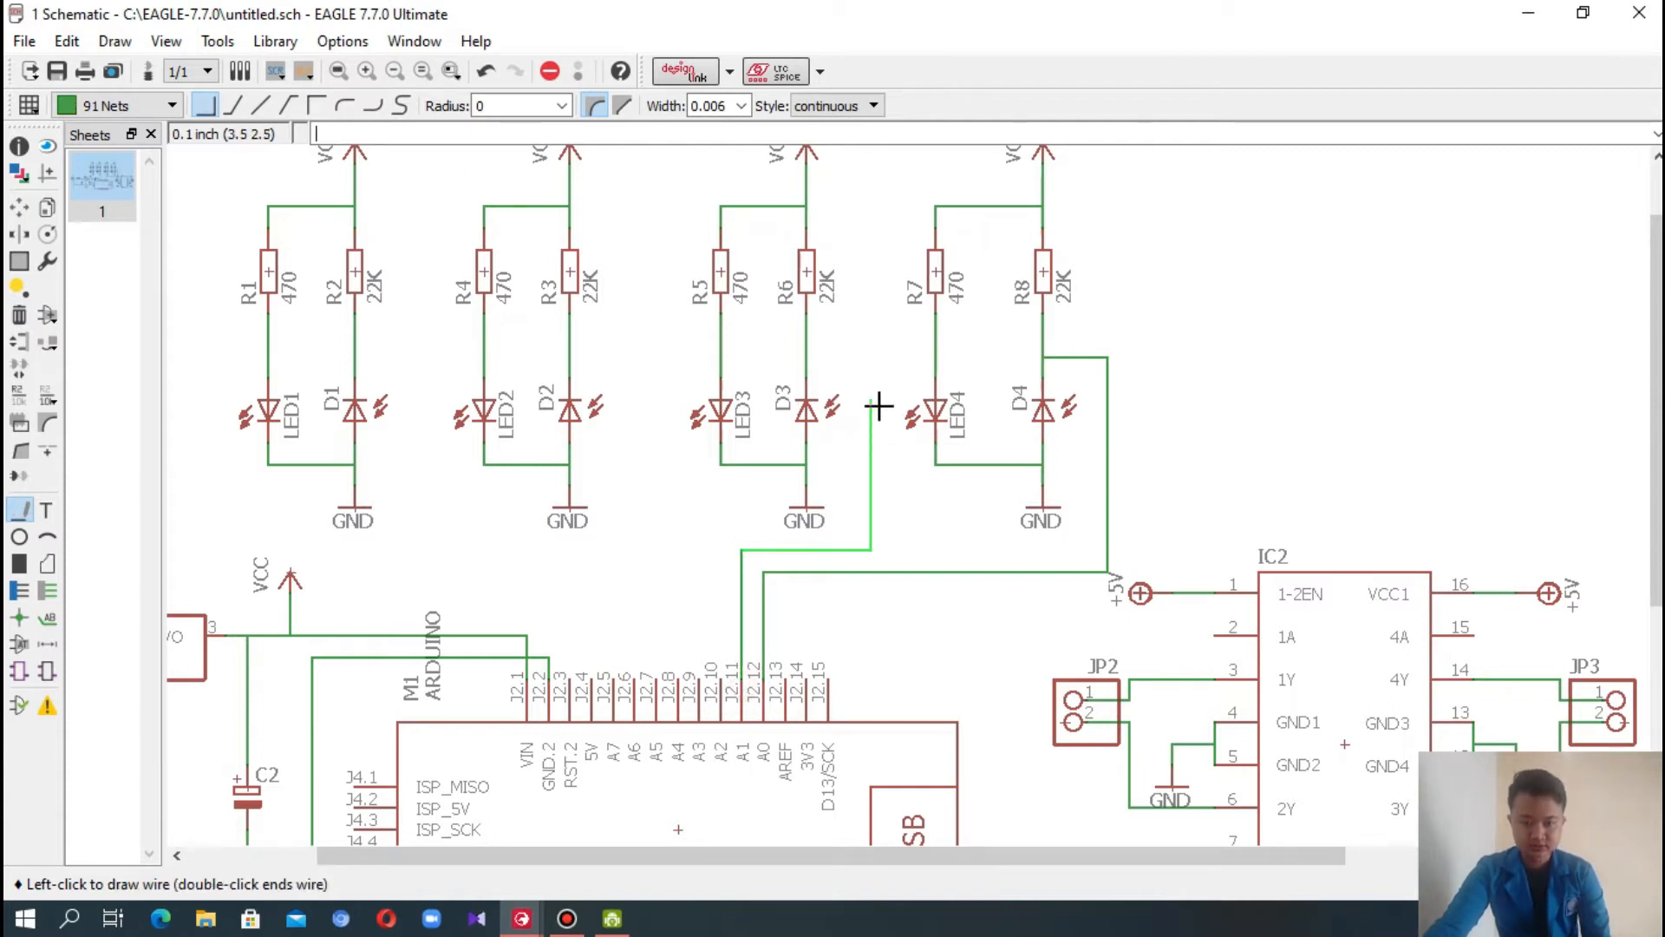
pyautogui.click(871, 356)
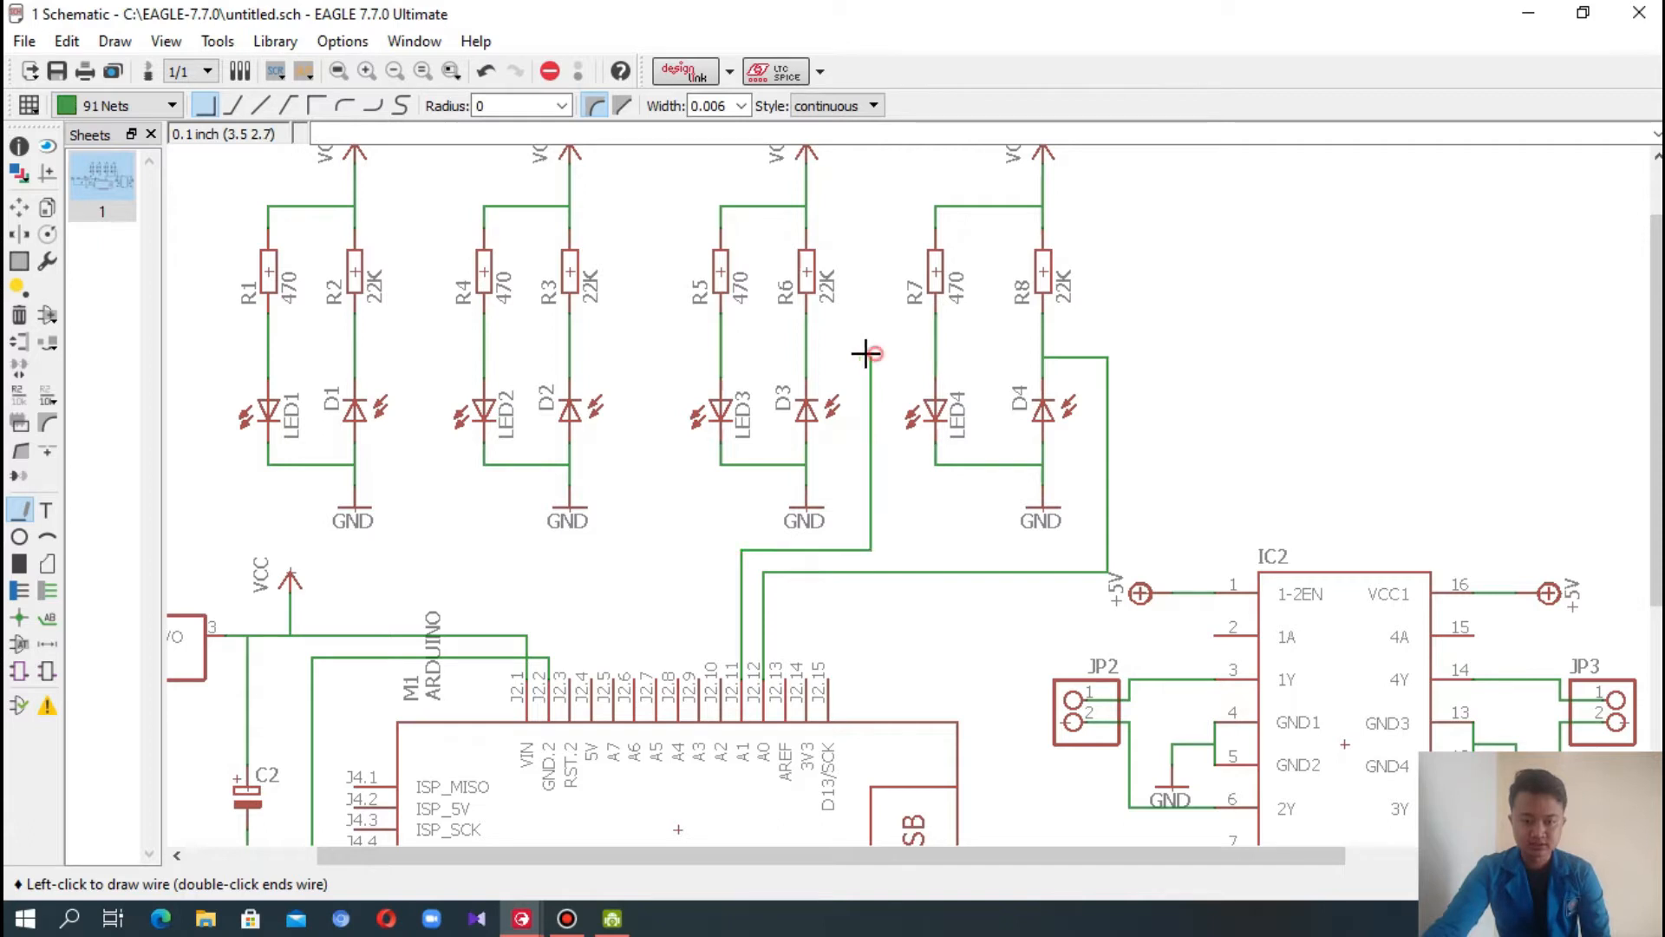
pyautogui.click(806, 353)
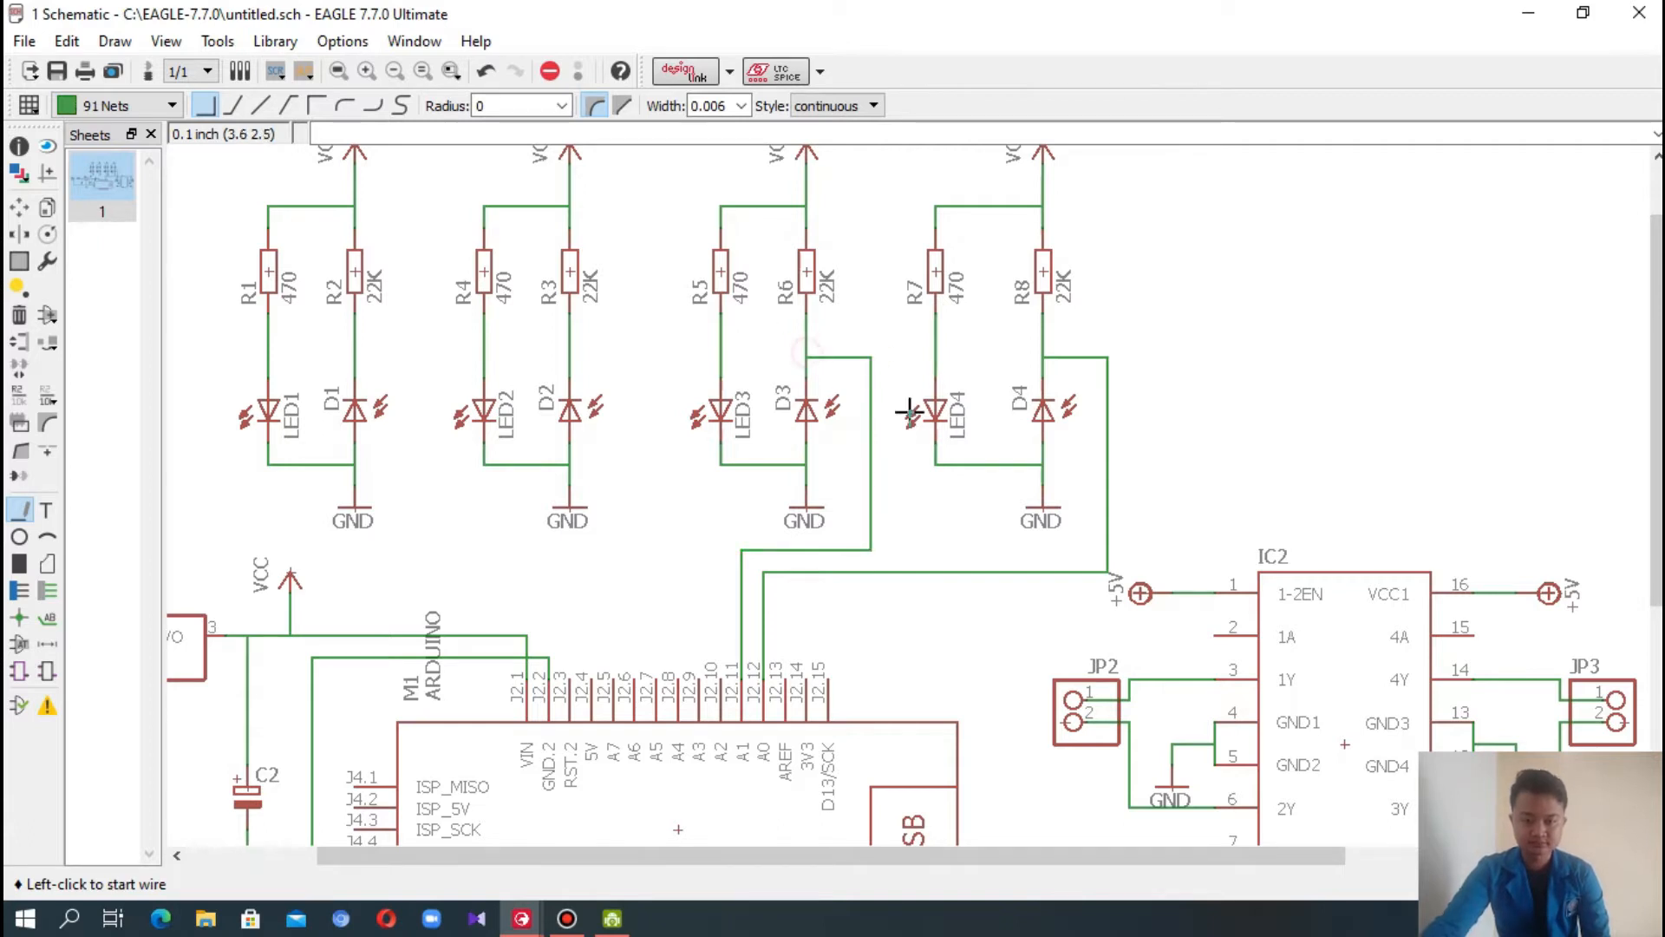
# - Wire the Arduino's A2 pin to the junction between R3 and D2, routing the net around D2
pyautogui.click(721, 679)
pyautogui.click(720, 549)
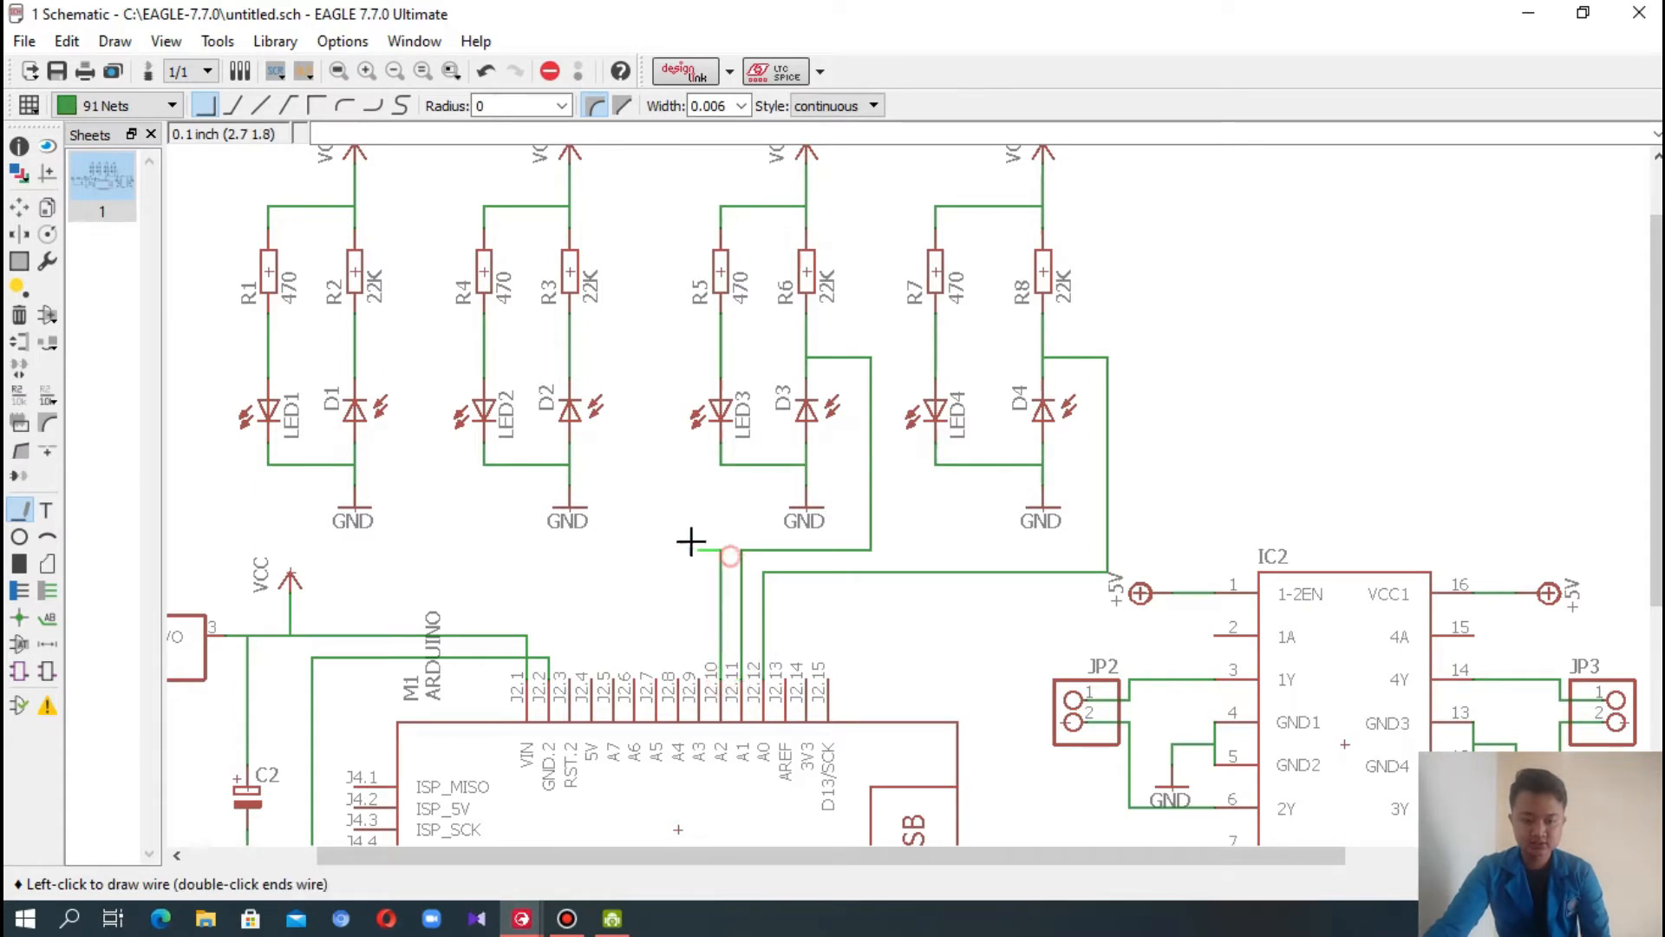
pyautogui.click(635, 336)
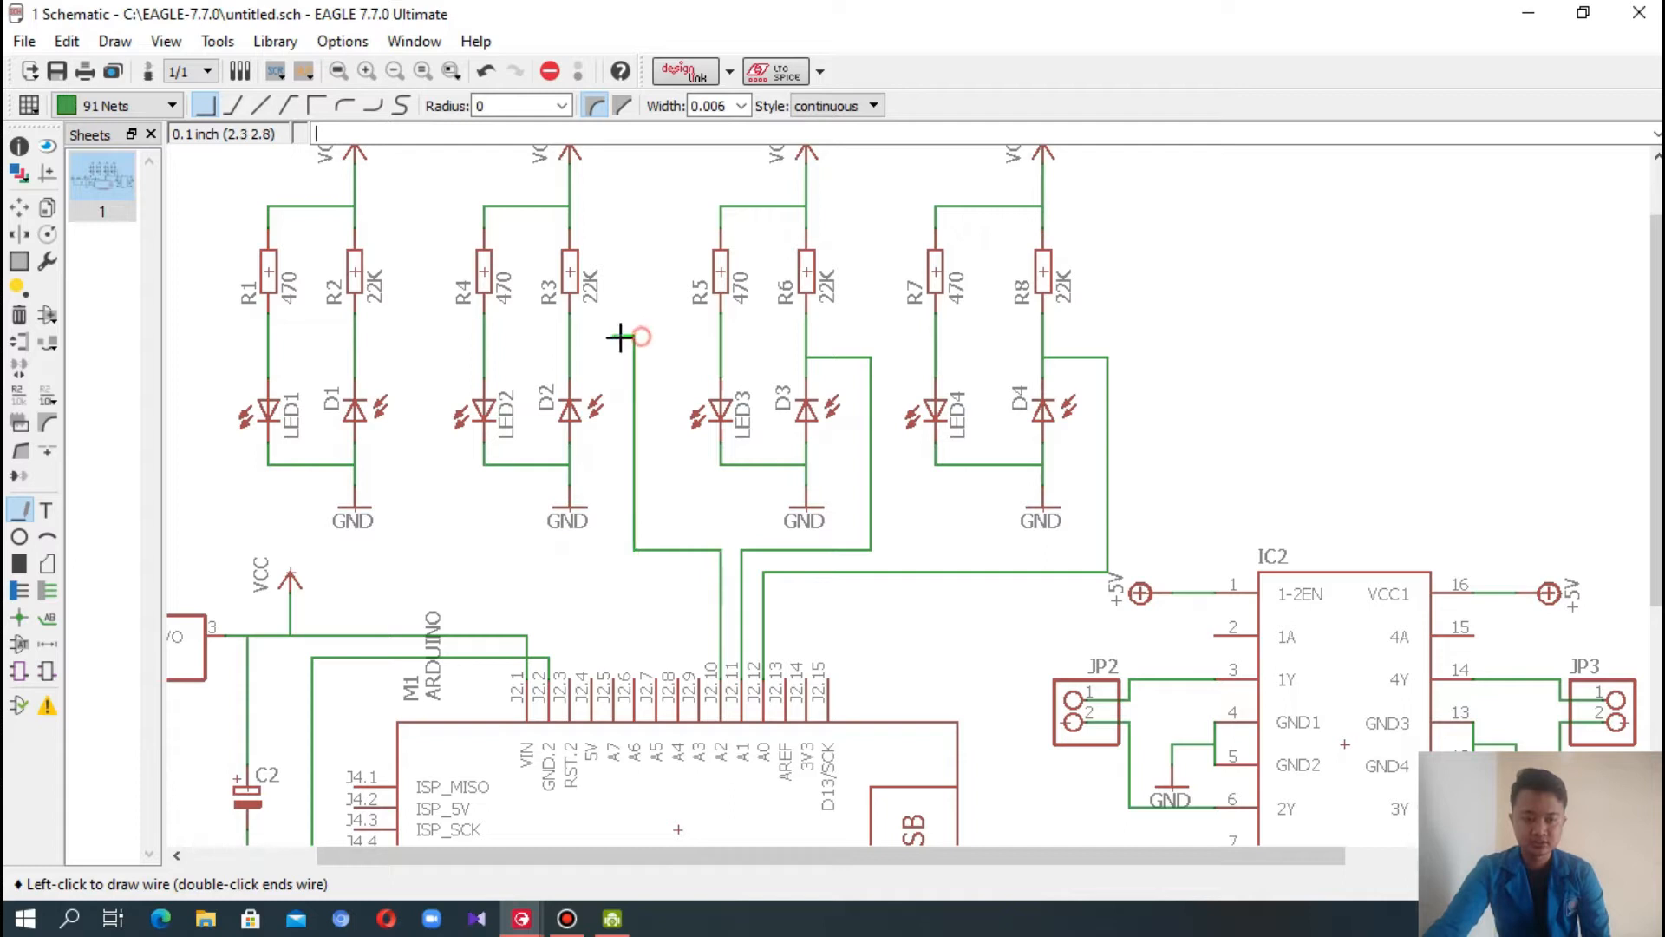
pyautogui.click(570, 334)
# - Wire the Arduino's A3 pin to the junction between R2 and D1, routing the net around D1
pyautogui.click(702, 686)
pyautogui.click(699, 573)
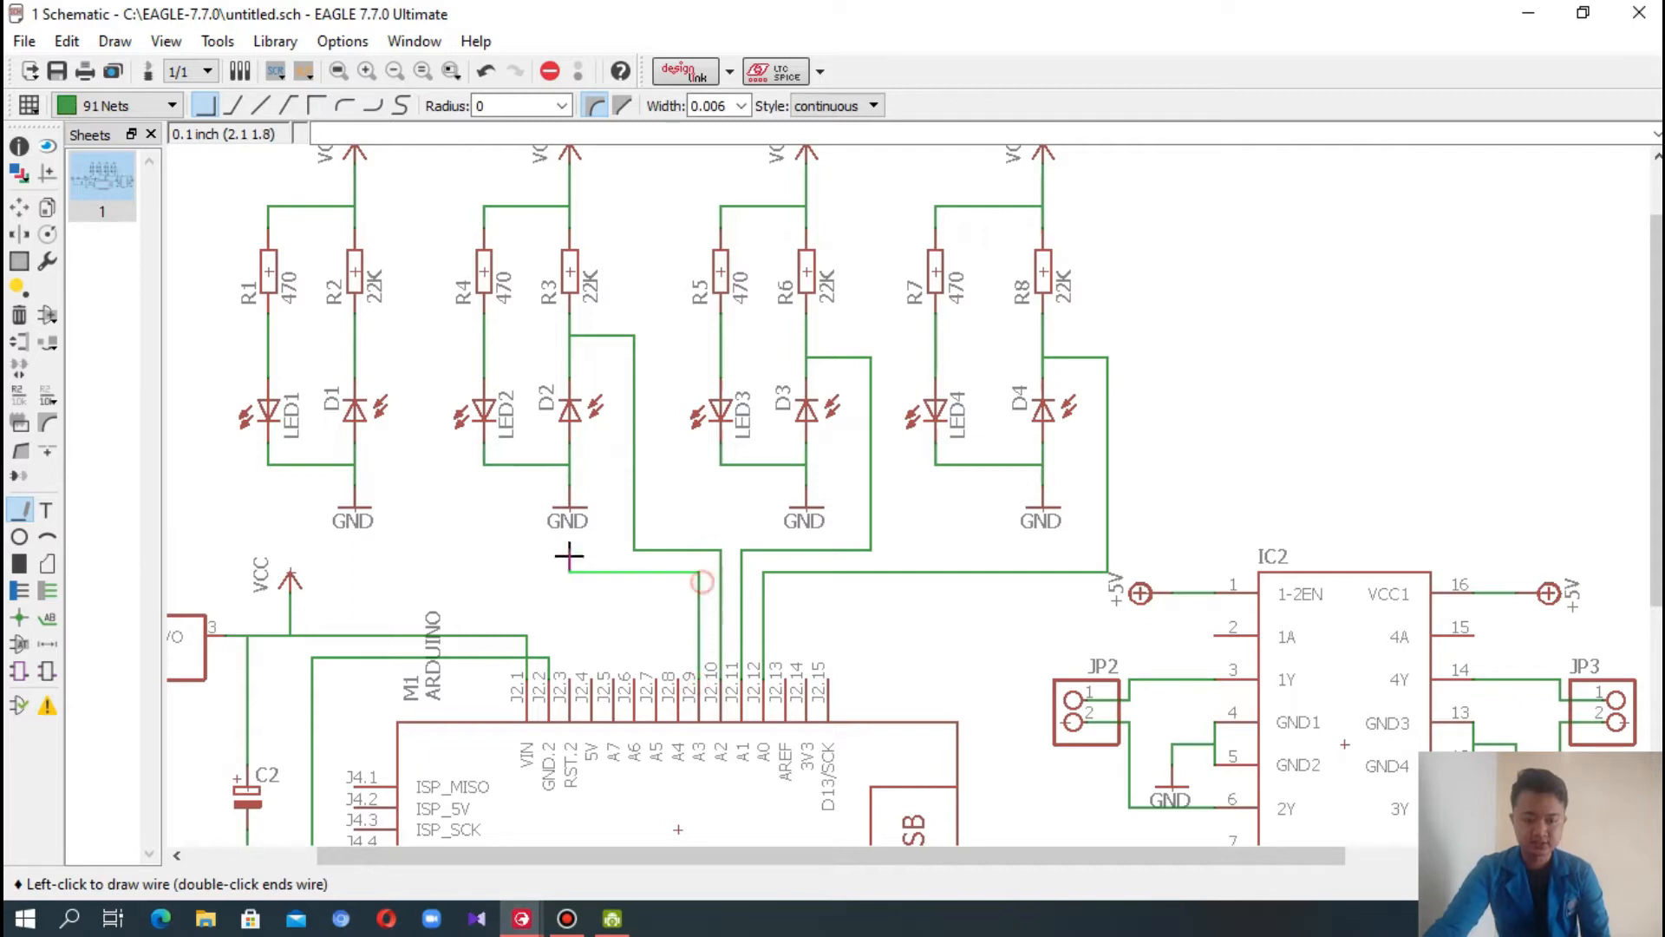
pyautogui.click(416, 336)
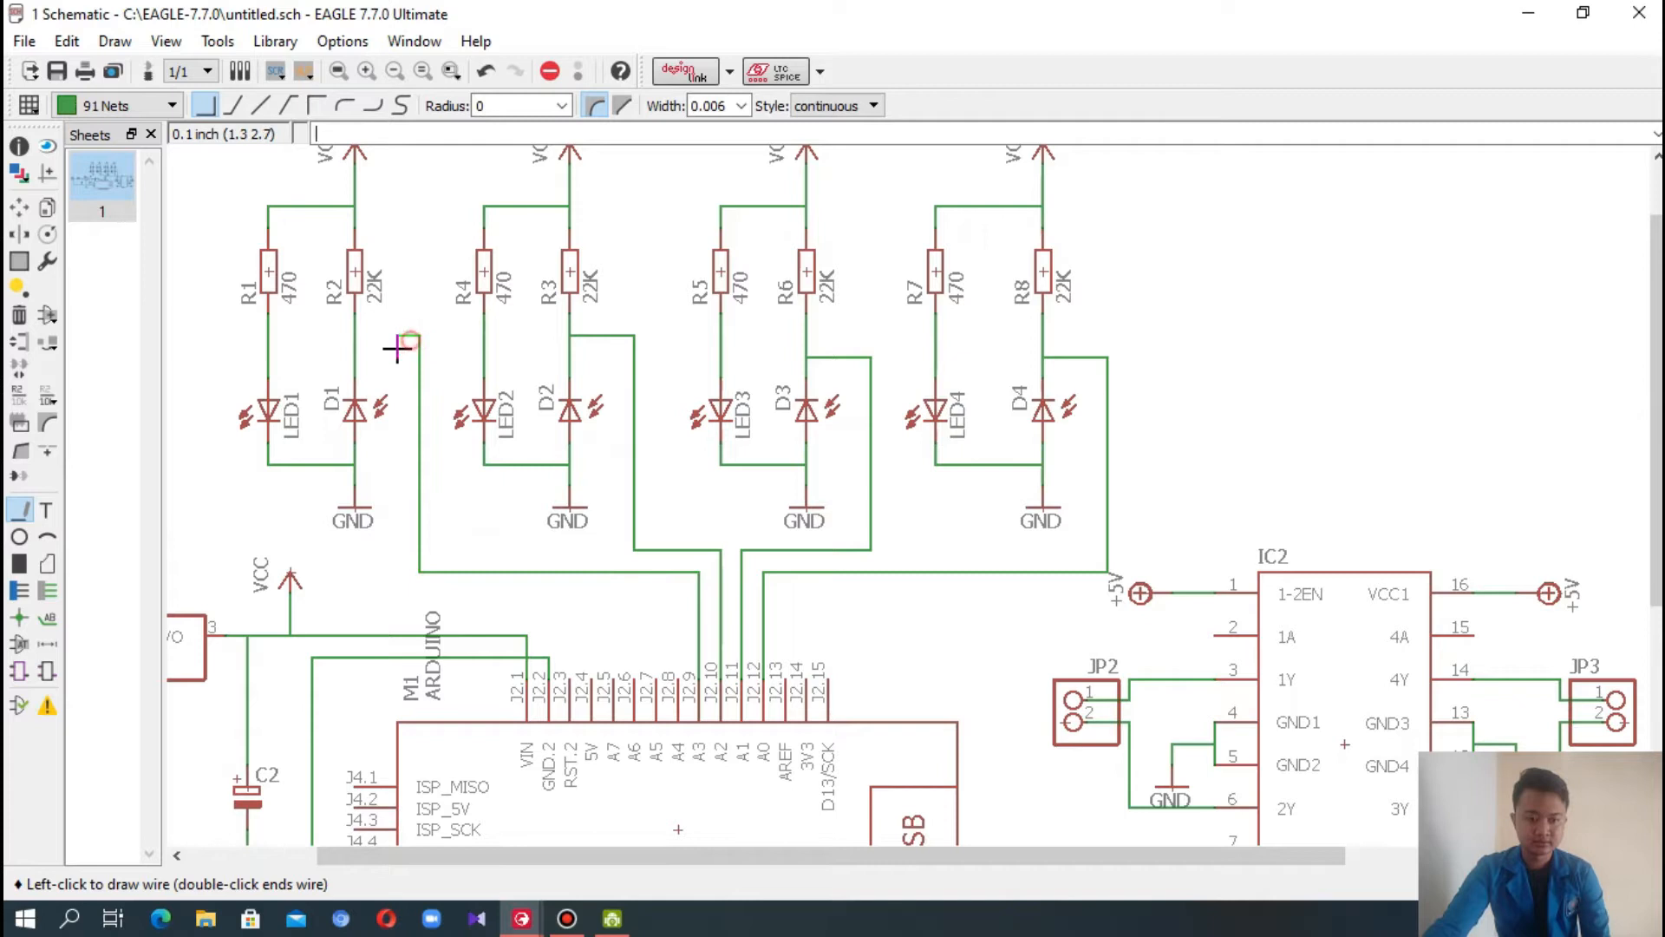
pyautogui.click(355, 338)
pyautogui.moveTo(1654, 535); pyautogui.dragTo(1655, 710)
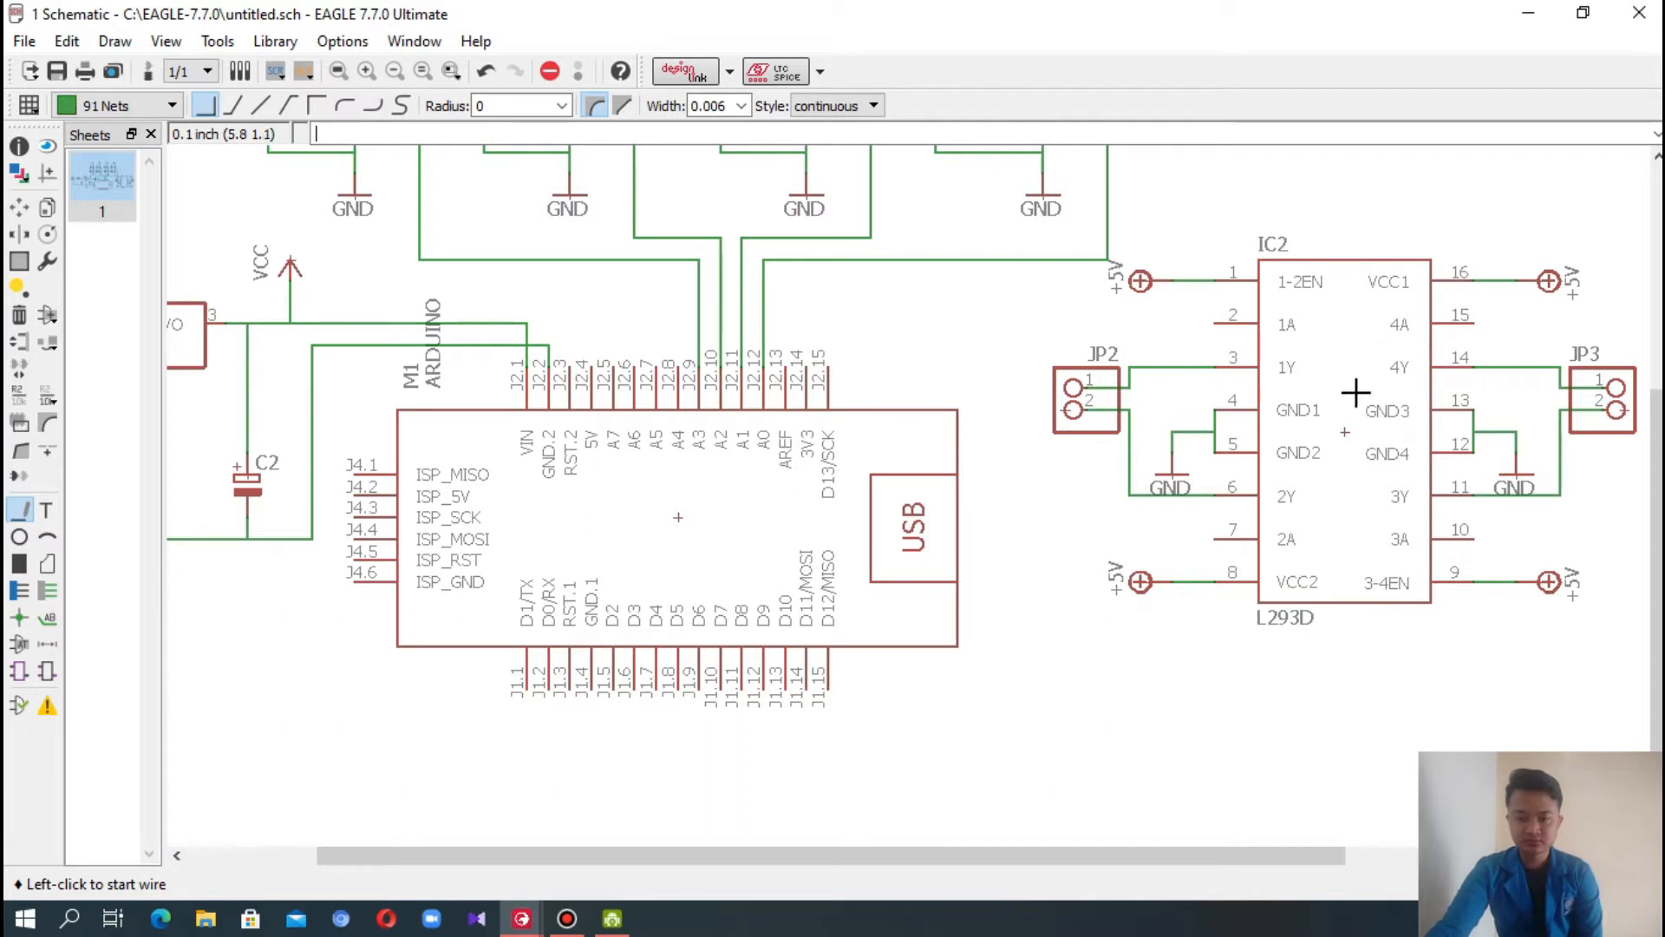
# - Wire IC2's 4A pin to the Arduino's D2 pin, routing the net around JP3 and beneath both parts
pyautogui.moveTo(1655, 598); pyautogui.dragTo(1654, 642)
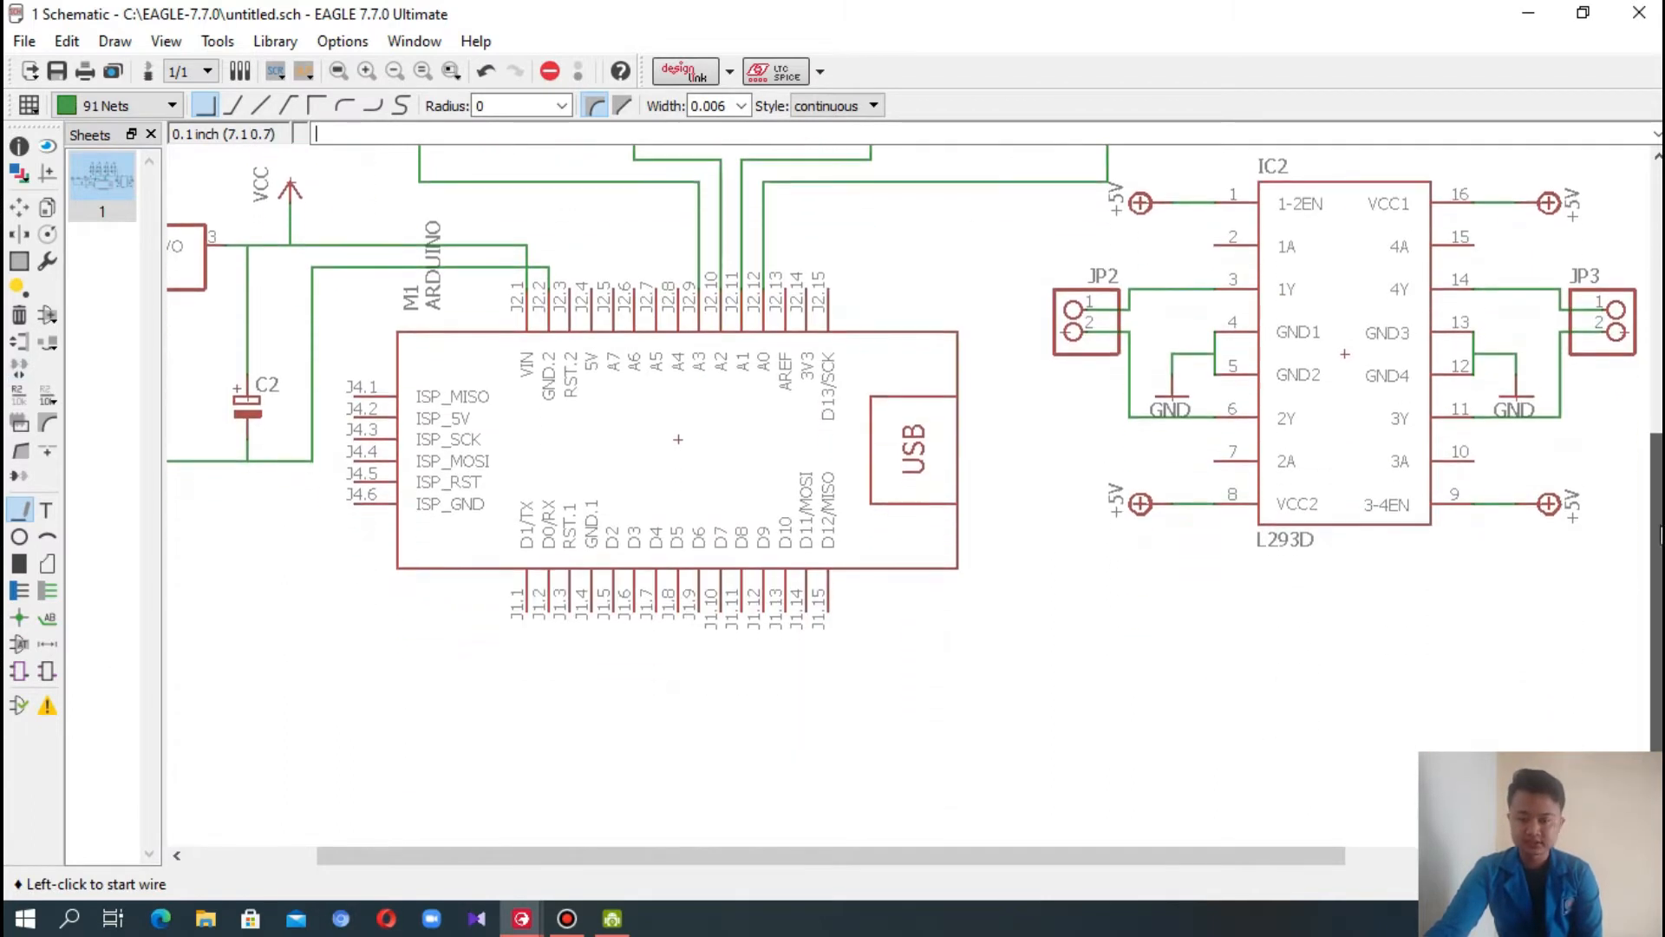
pyautogui.moveTo(1254, 861); pyautogui.dragTo(1374, 856)
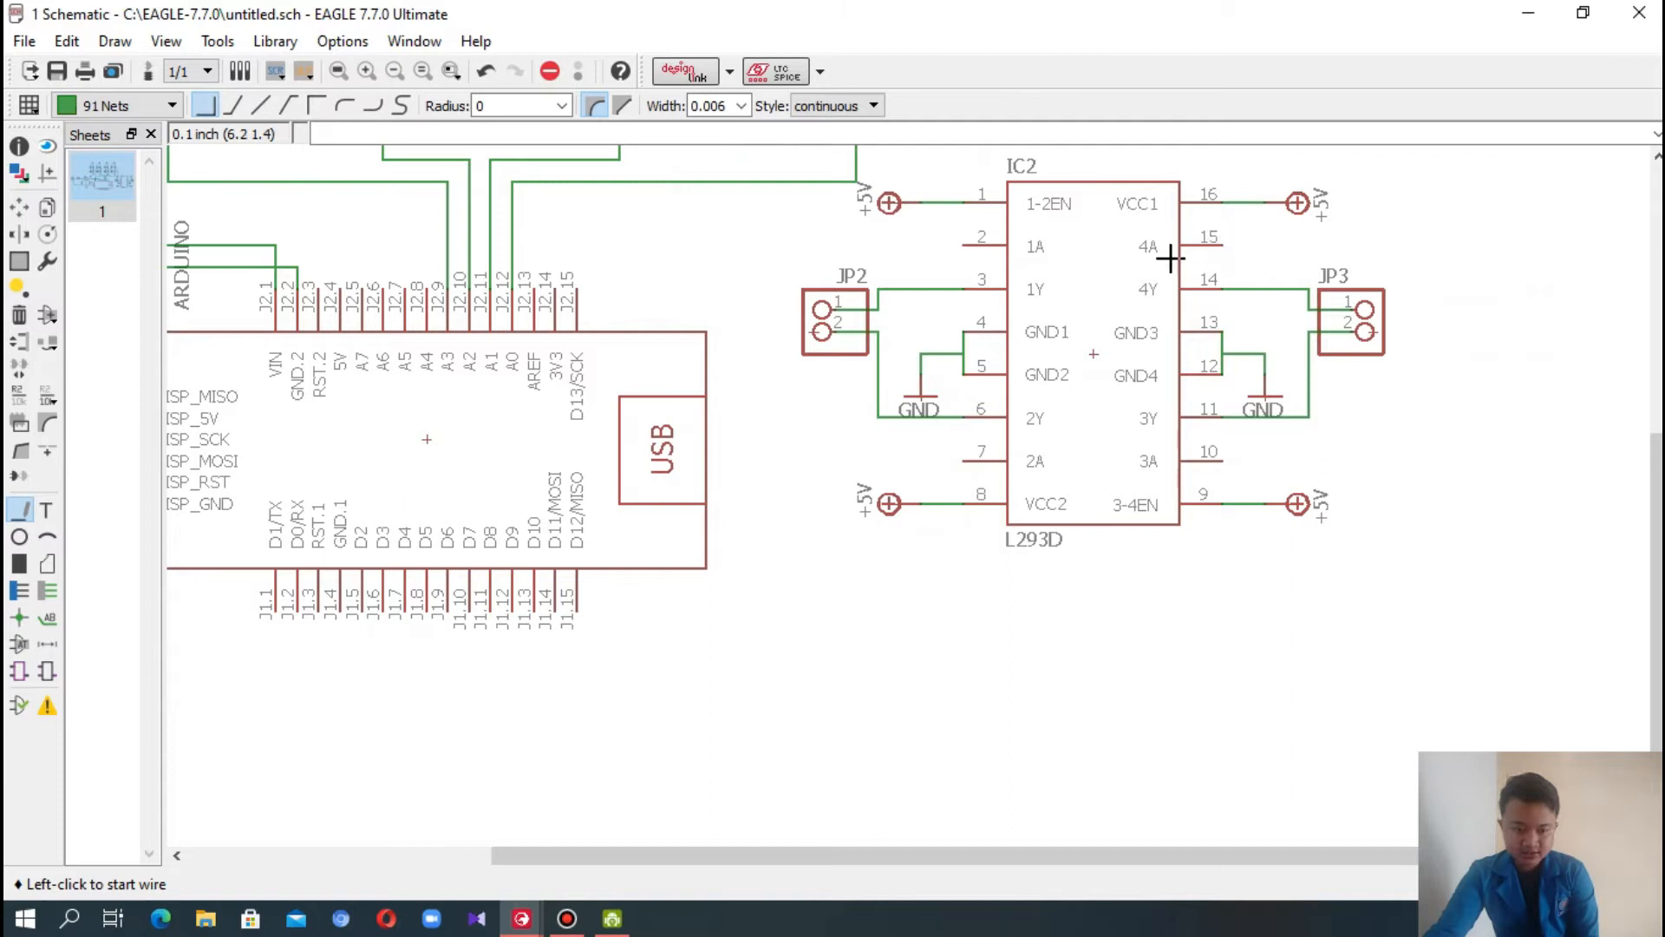
pyautogui.click(1220, 247)
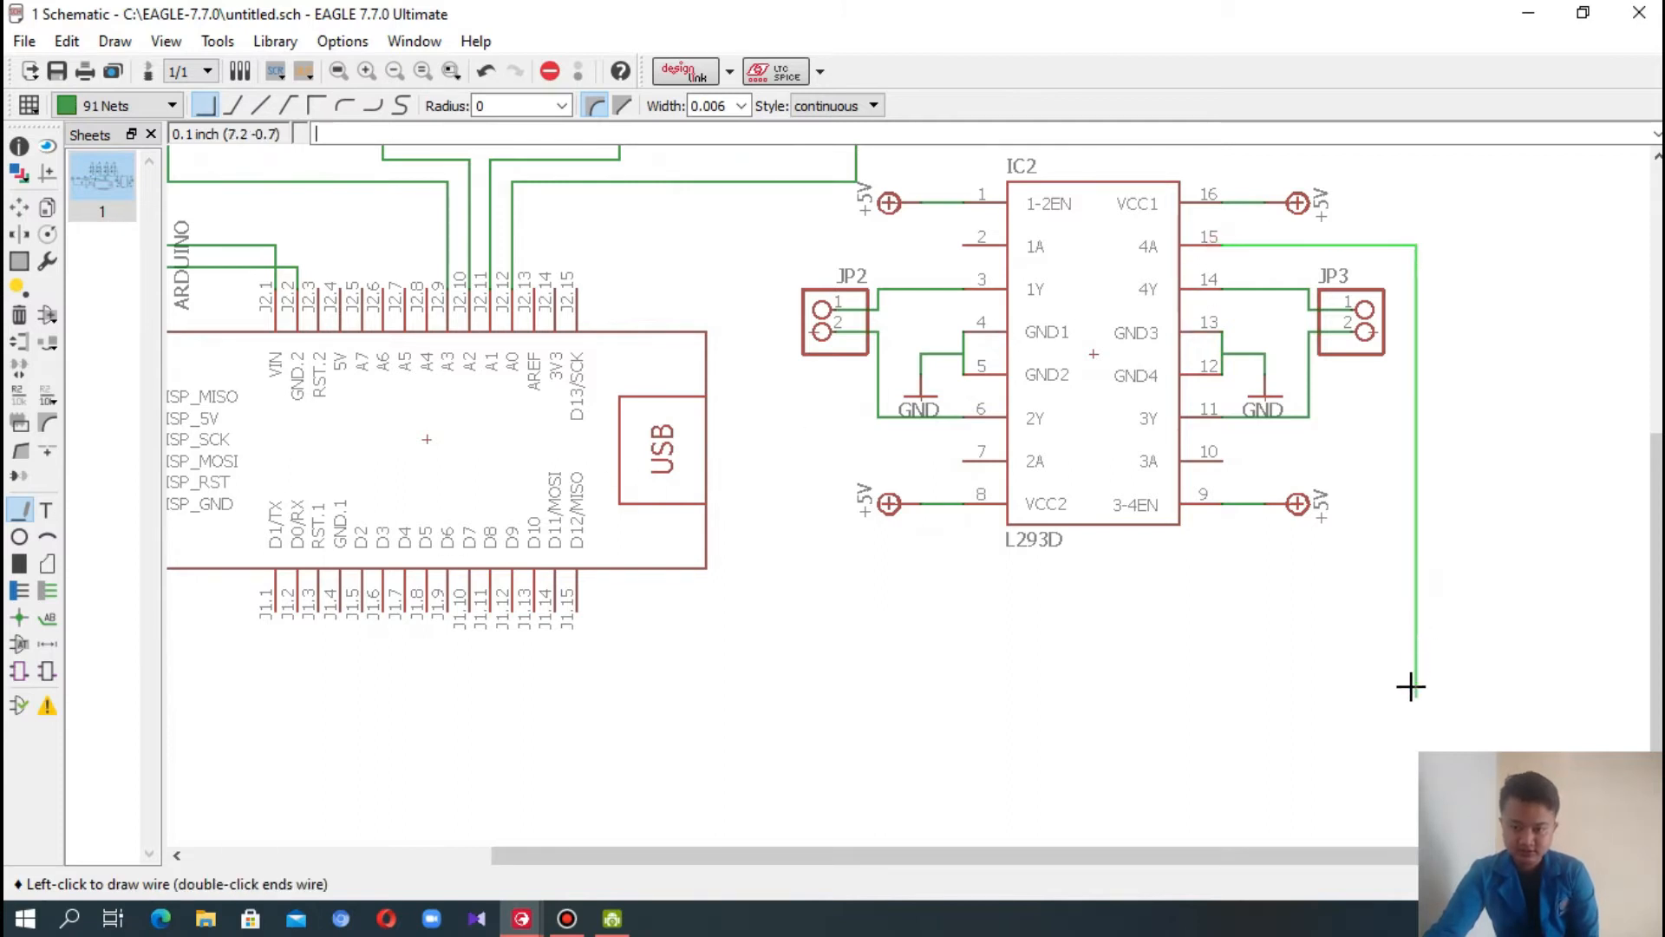
pyautogui.click(1434, 736)
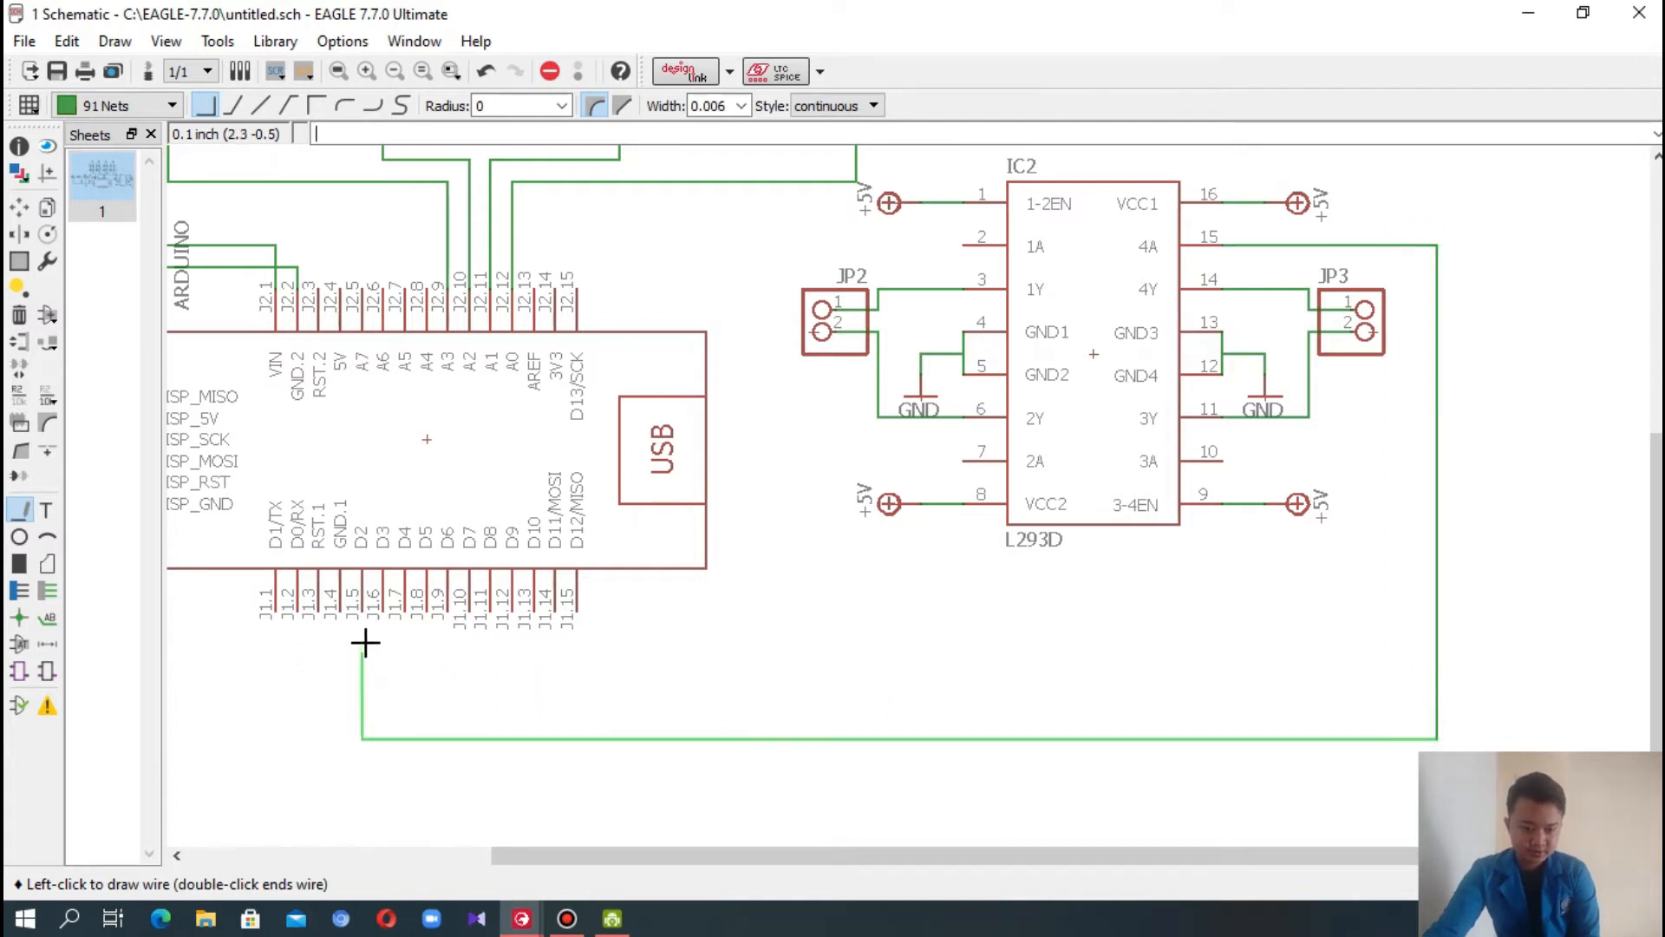
pyautogui.click(363, 612)
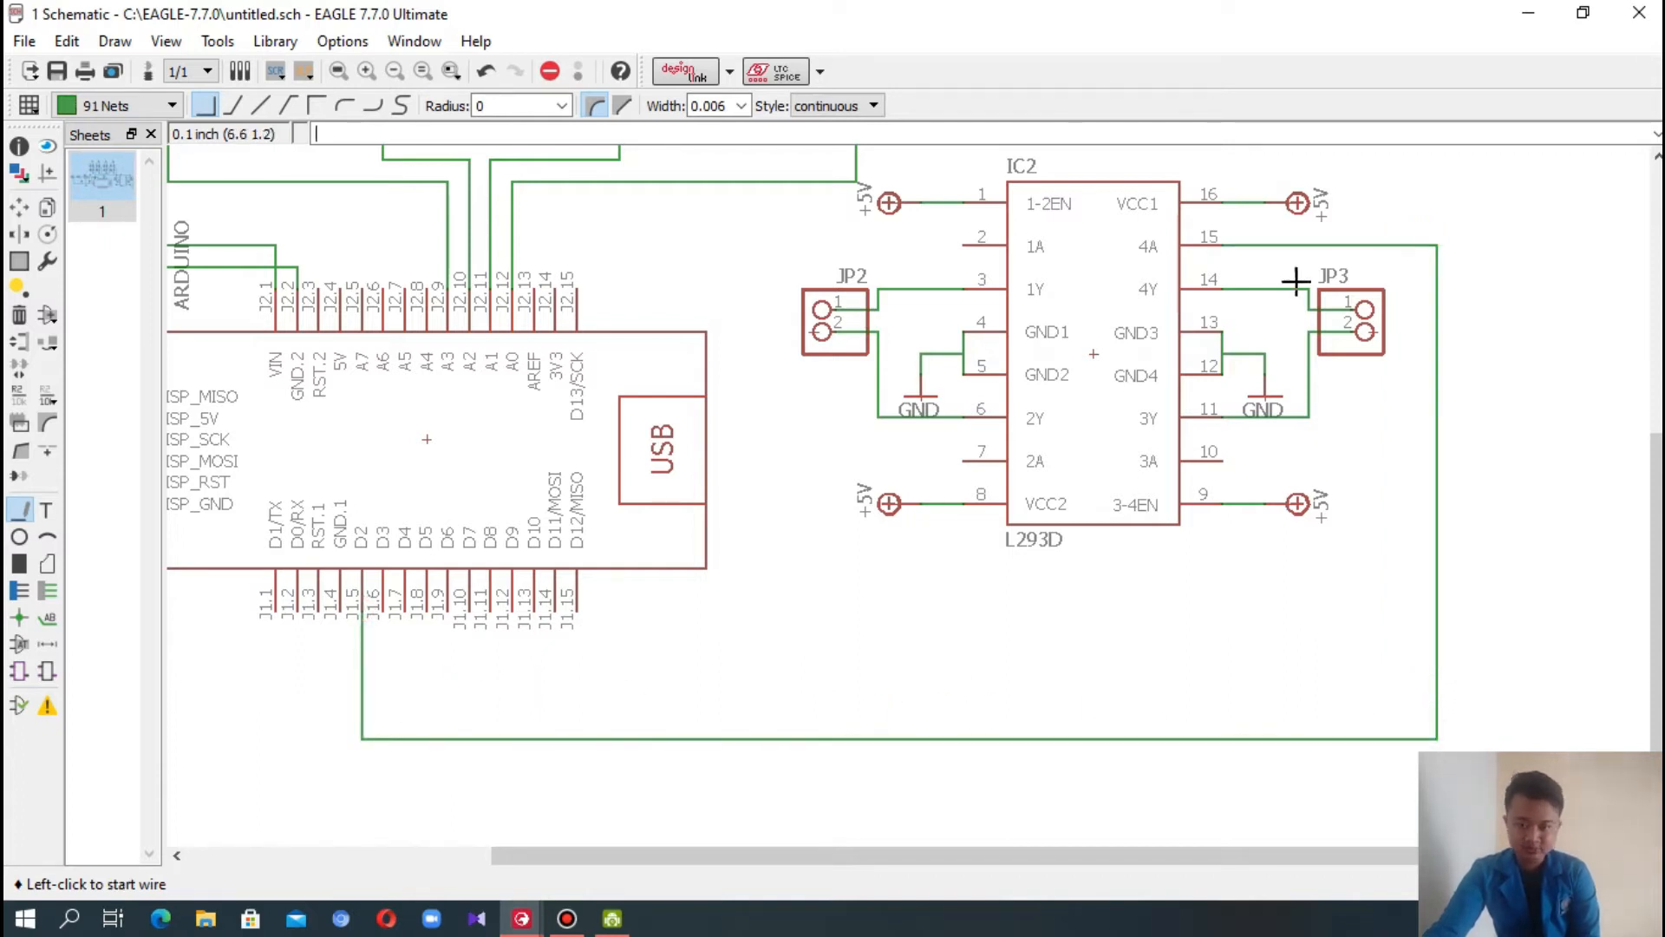
# - Wire IC2's 3A pin to the Arduino's D3 pin, routing the net just inside the 4A net
pyautogui.click(1224, 462)
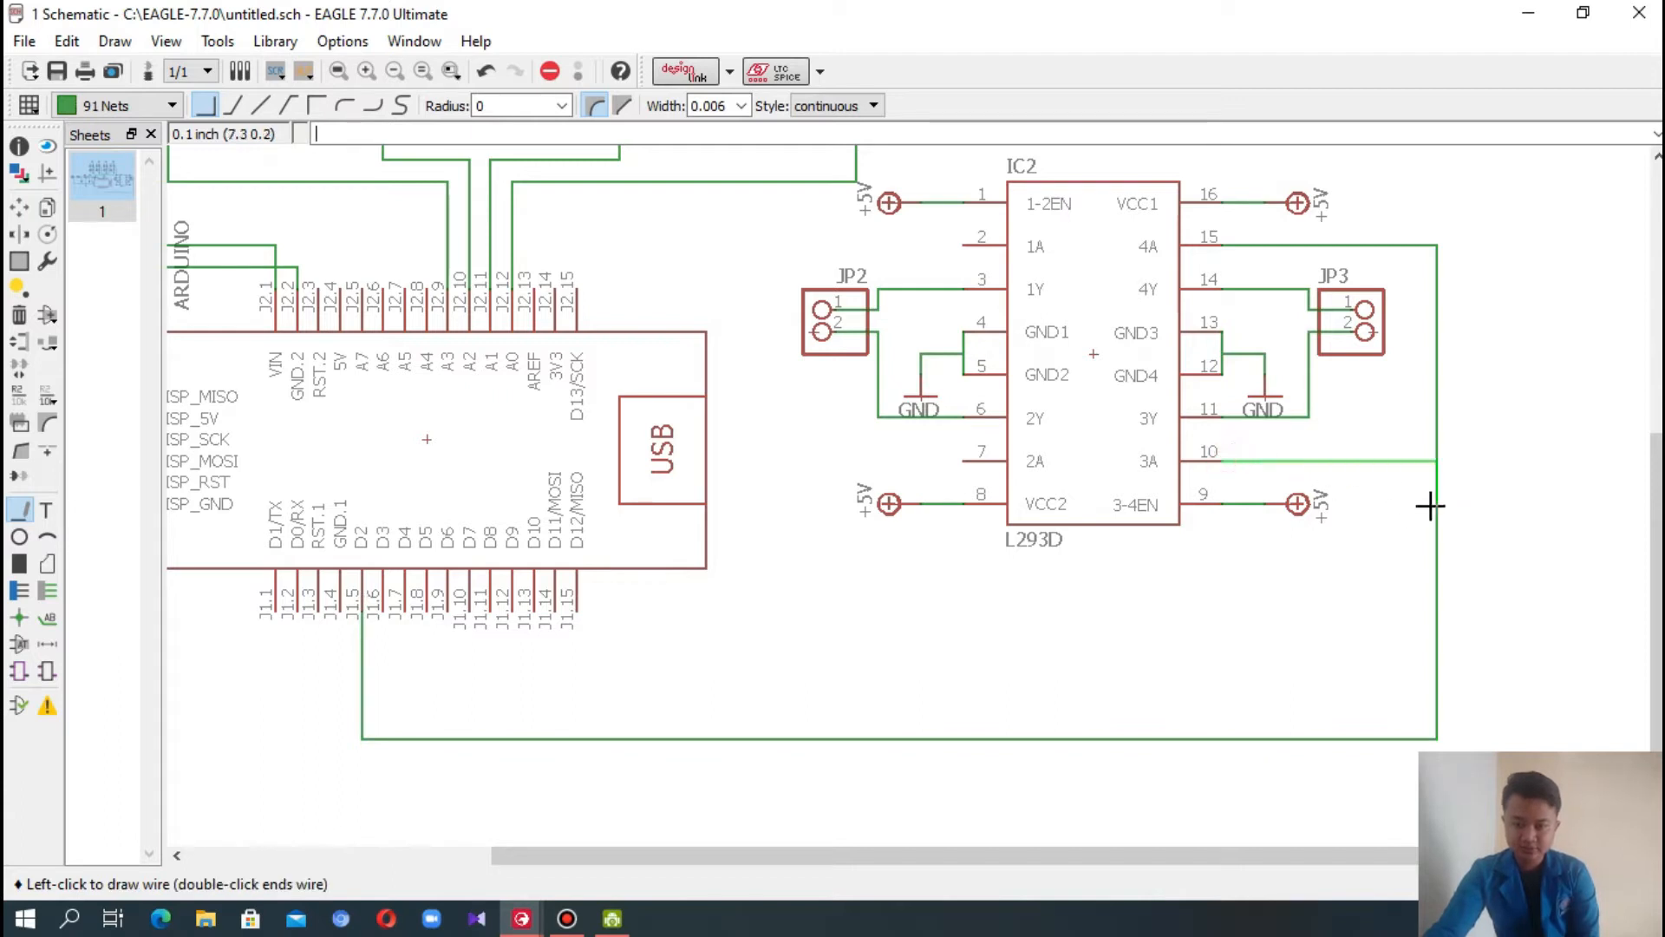
pyautogui.click(1412, 719)
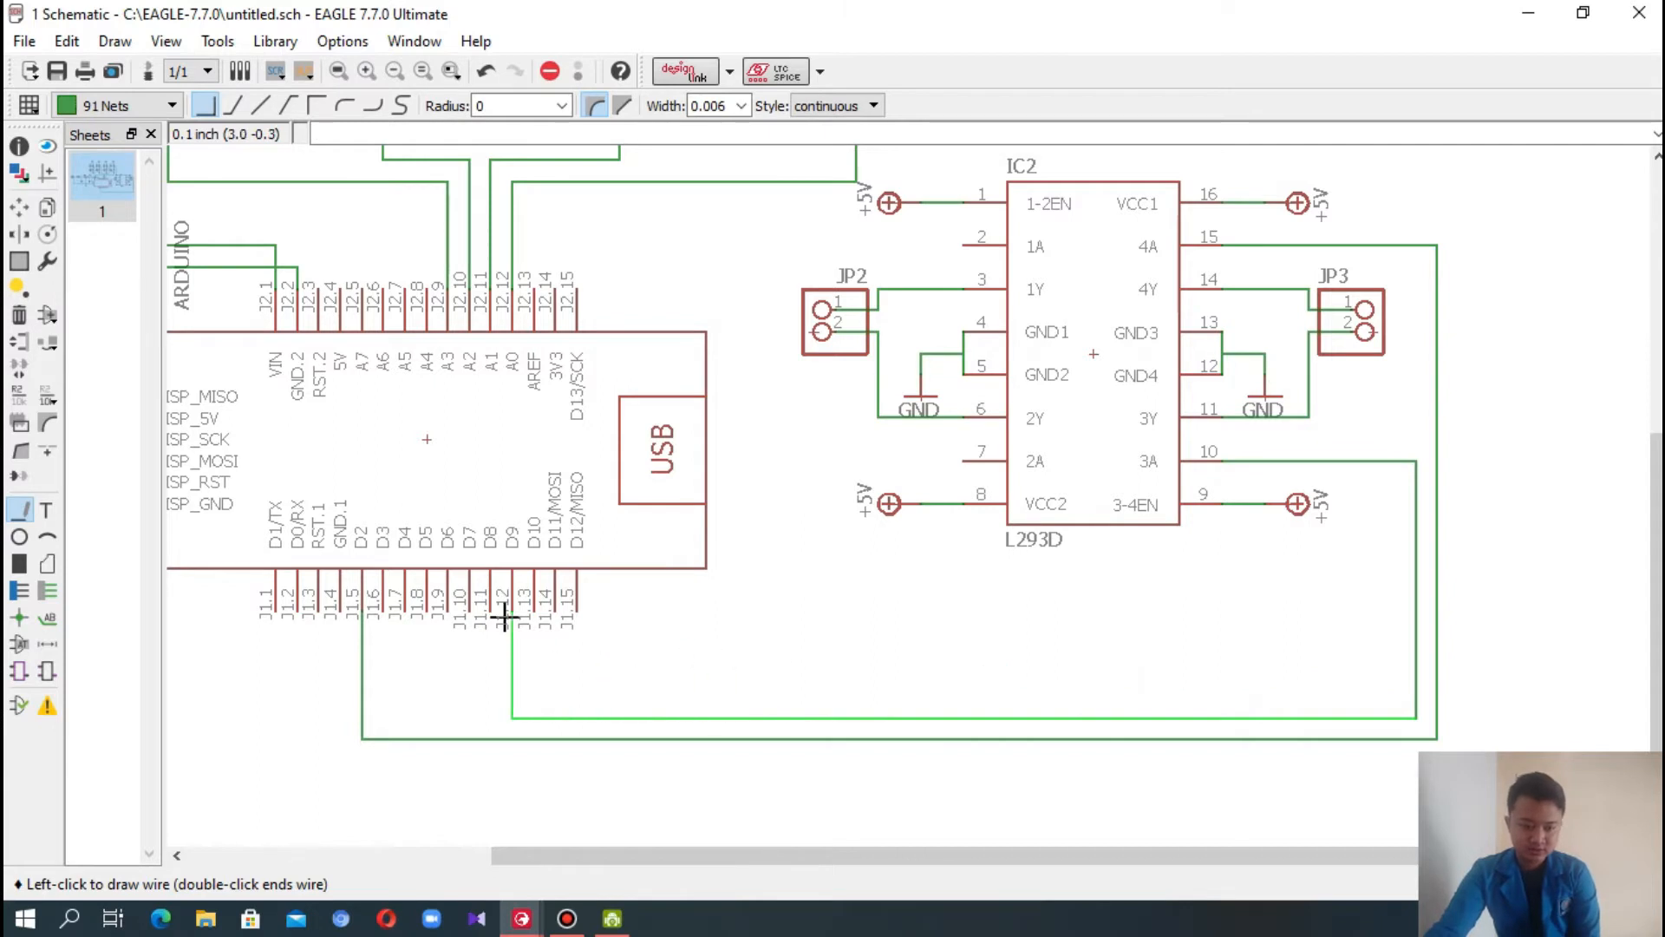
pyautogui.click(381, 612)
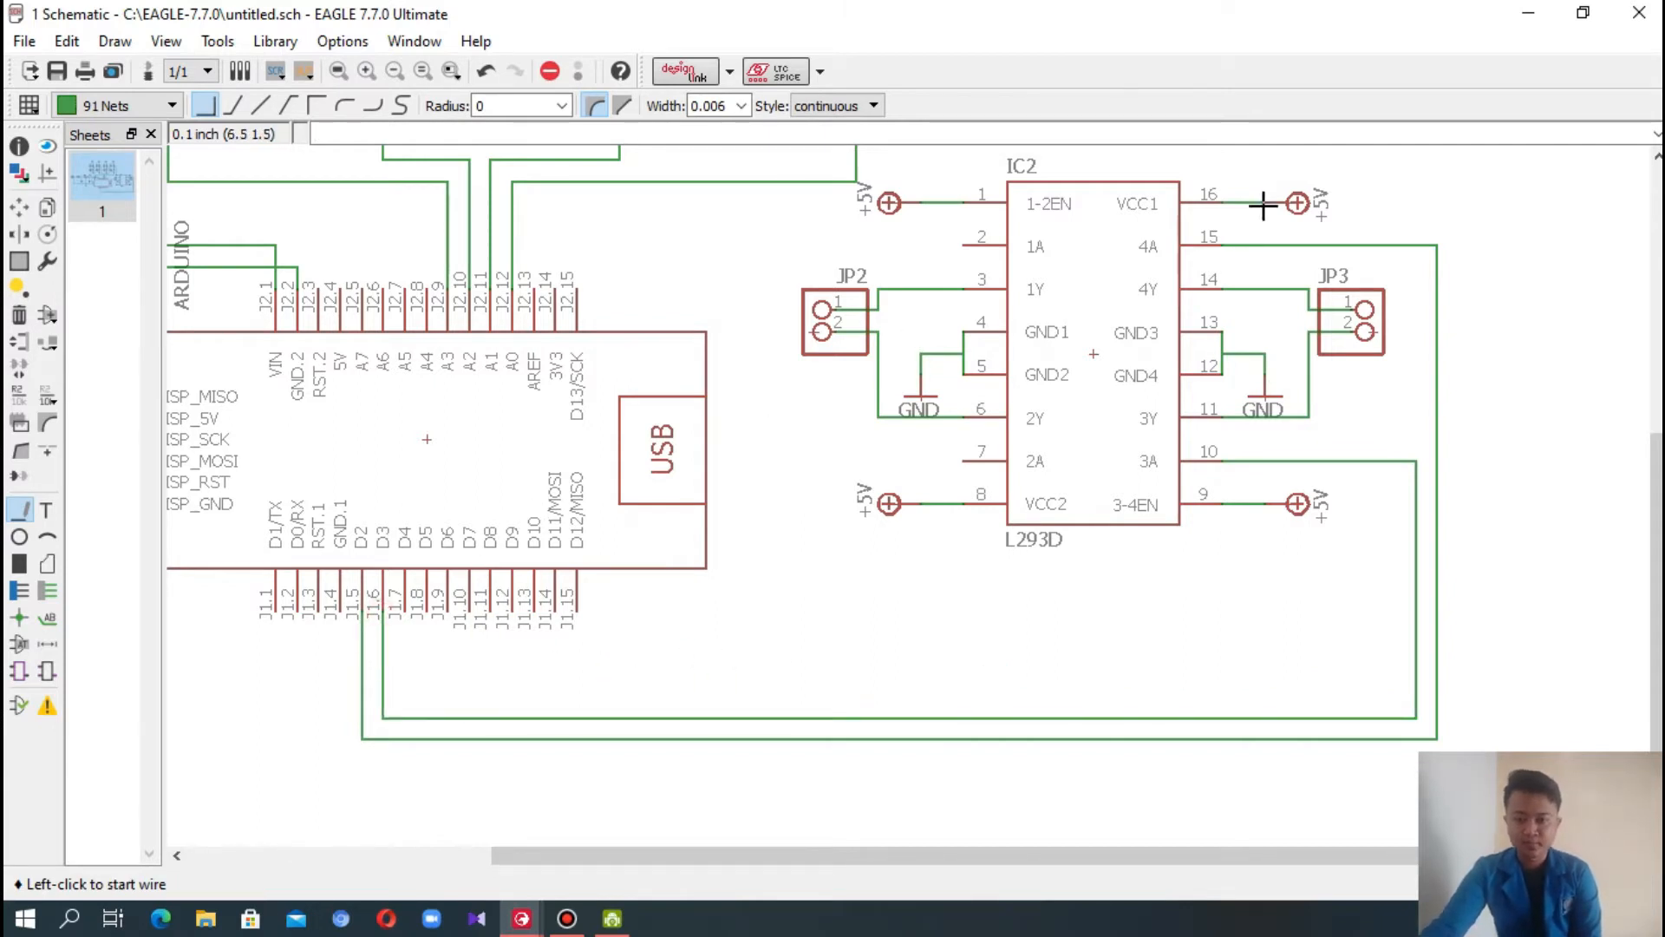
# - Wire IC2's 2A pin to the Arduino's D4 pin, routing the net between the two parts and above the 3A net
pyautogui.click(964, 461)
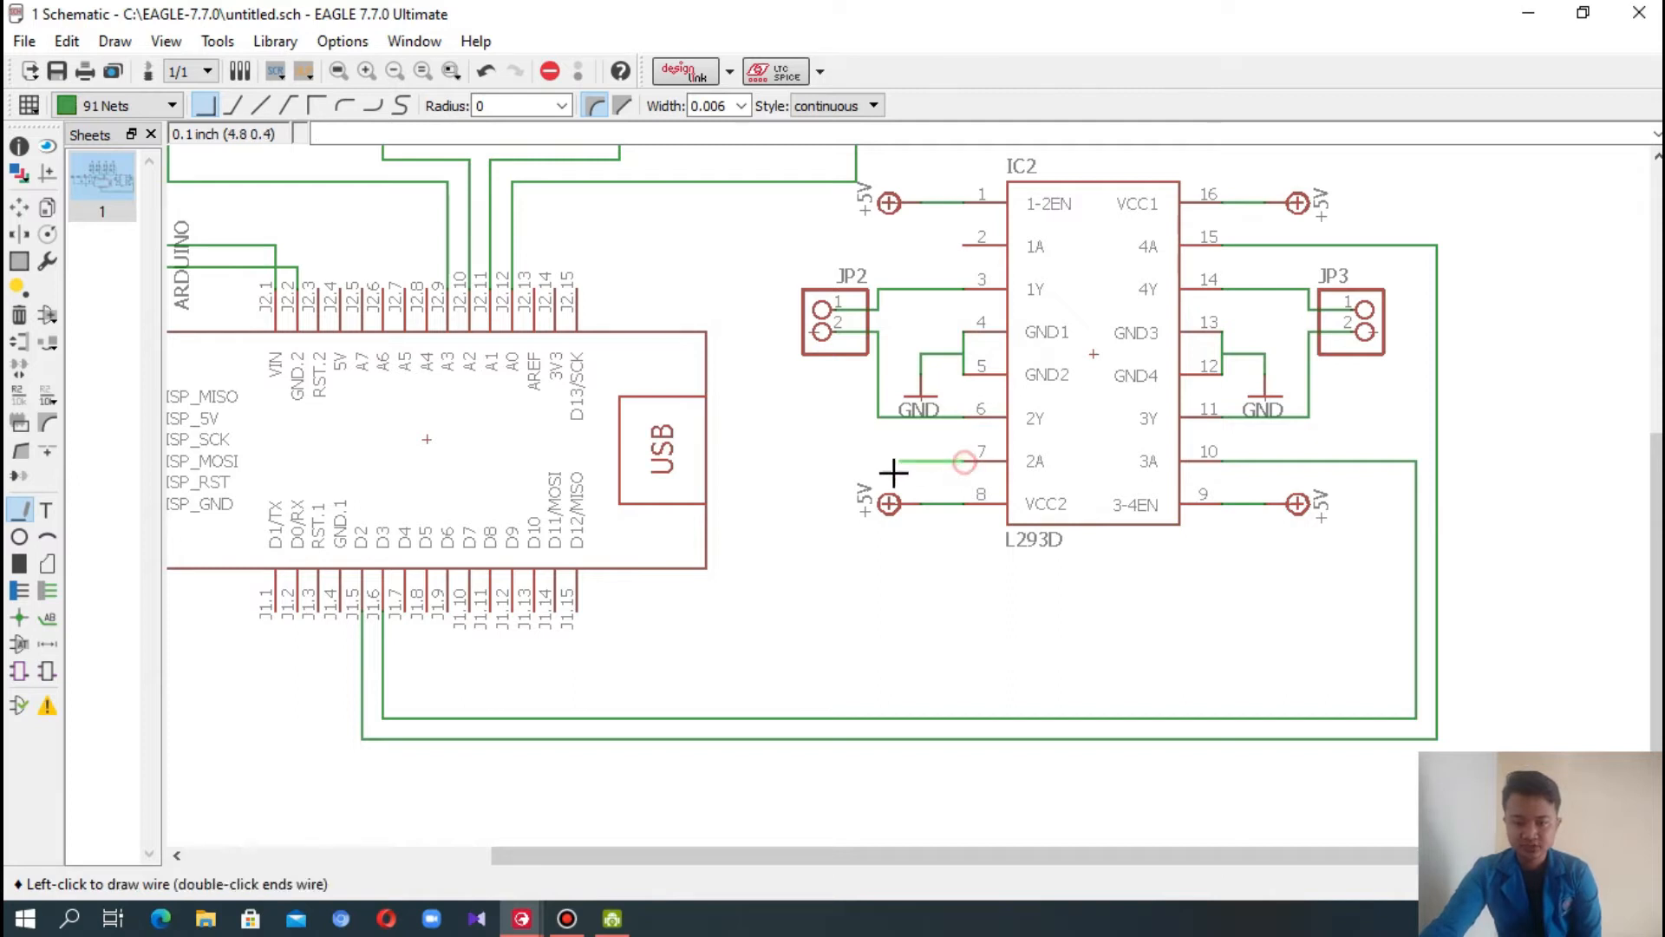
pyautogui.click(831, 693)
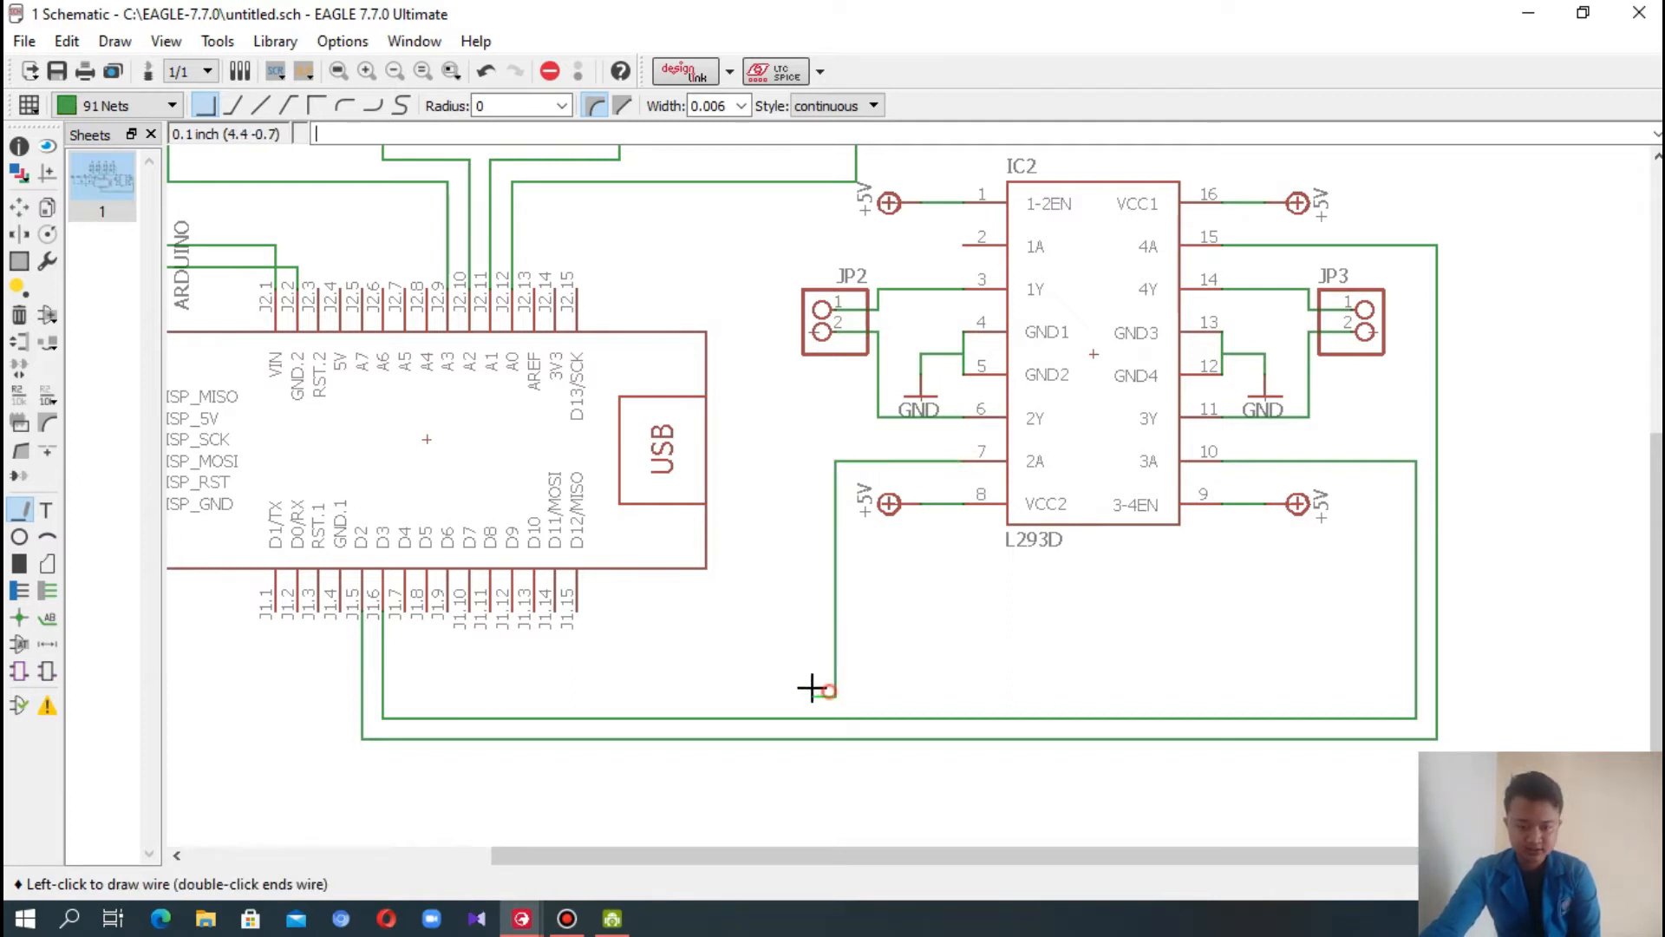
pyautogui.click(404, 611)
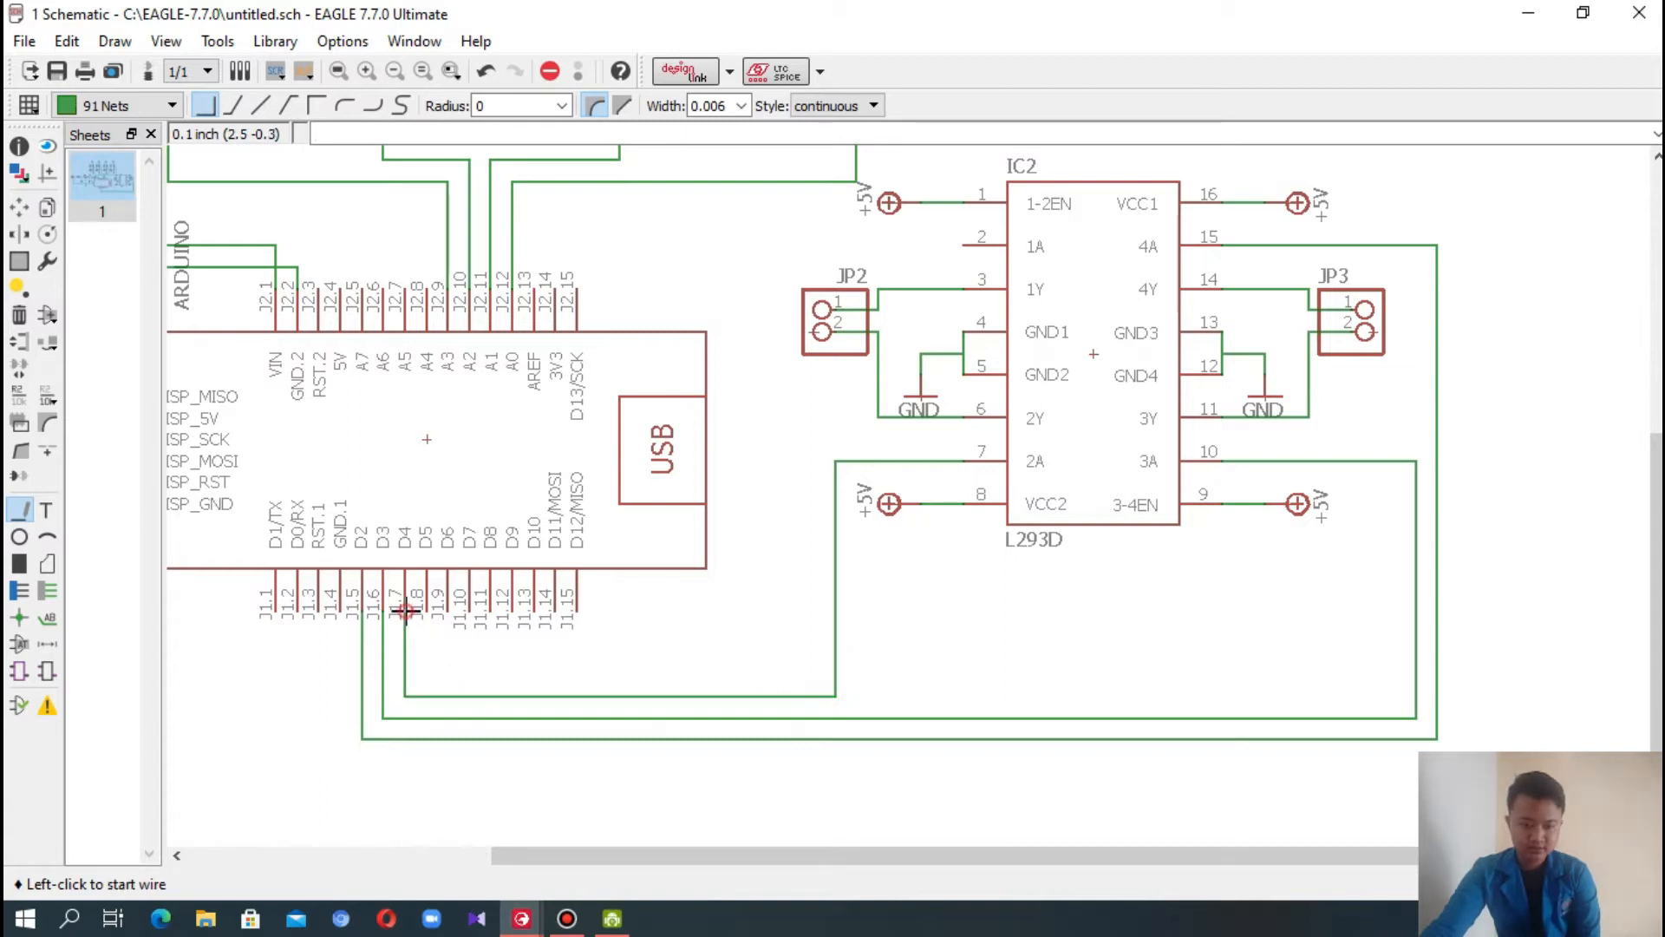
# - Wire IC2's 1A pin to the Arduino's D5 pin, routing the net around JP2 and above the 2A net
pyautogui.click(972, 245)
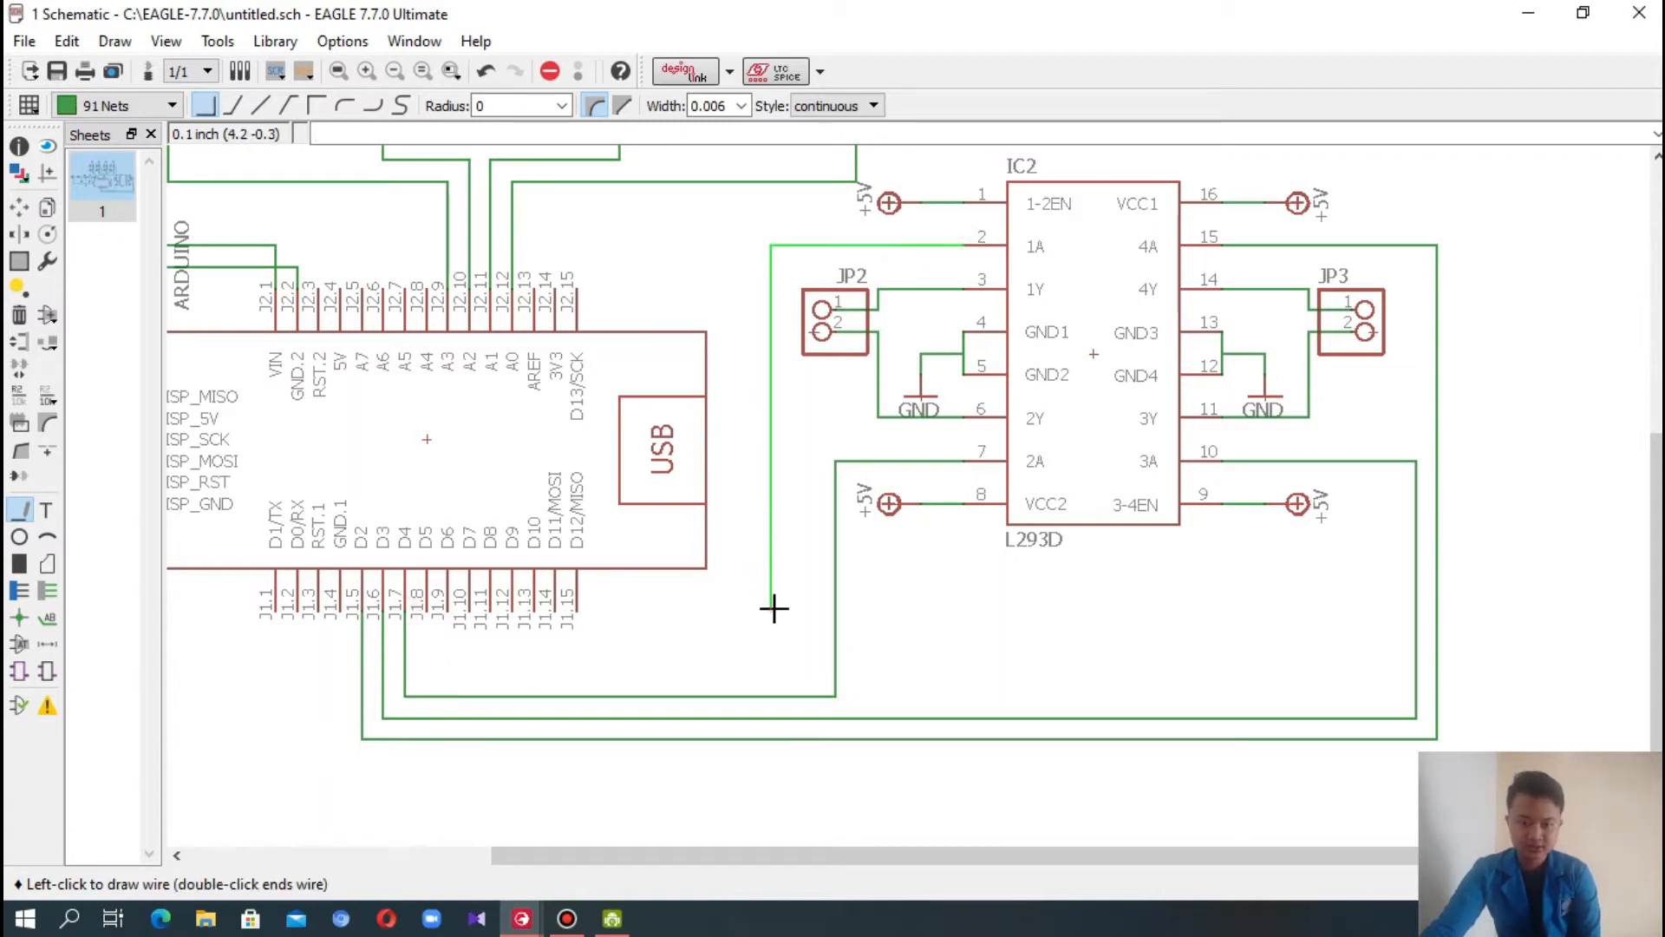
pyautogui.click(771, 672)
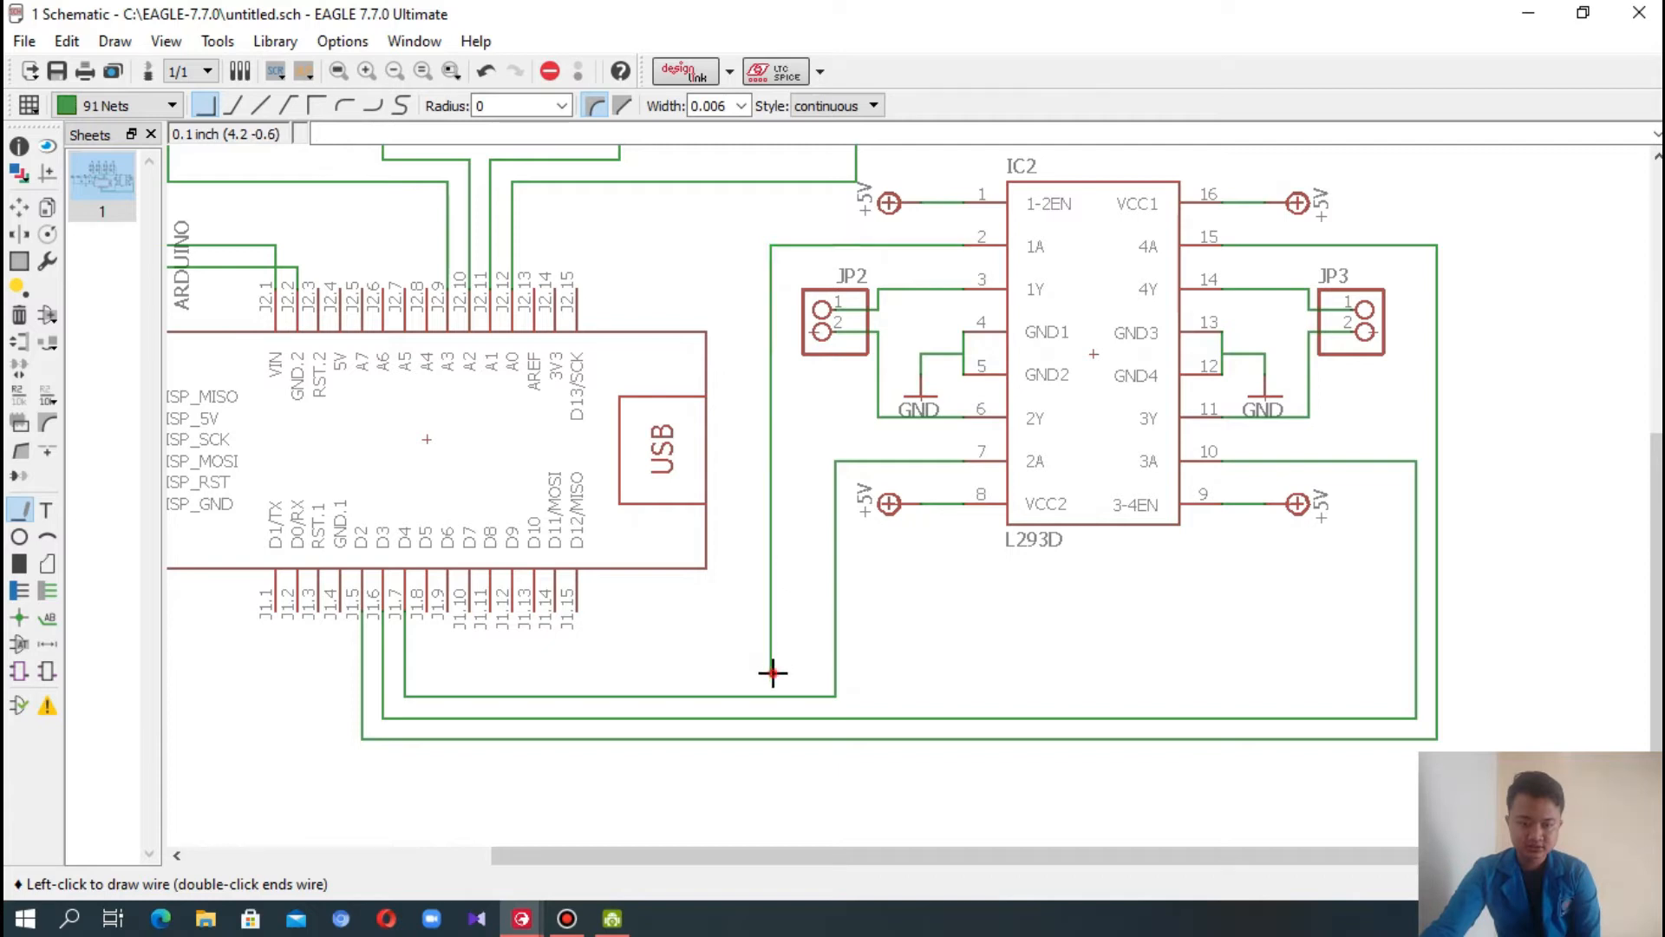
pyautogui.click(427, 609)
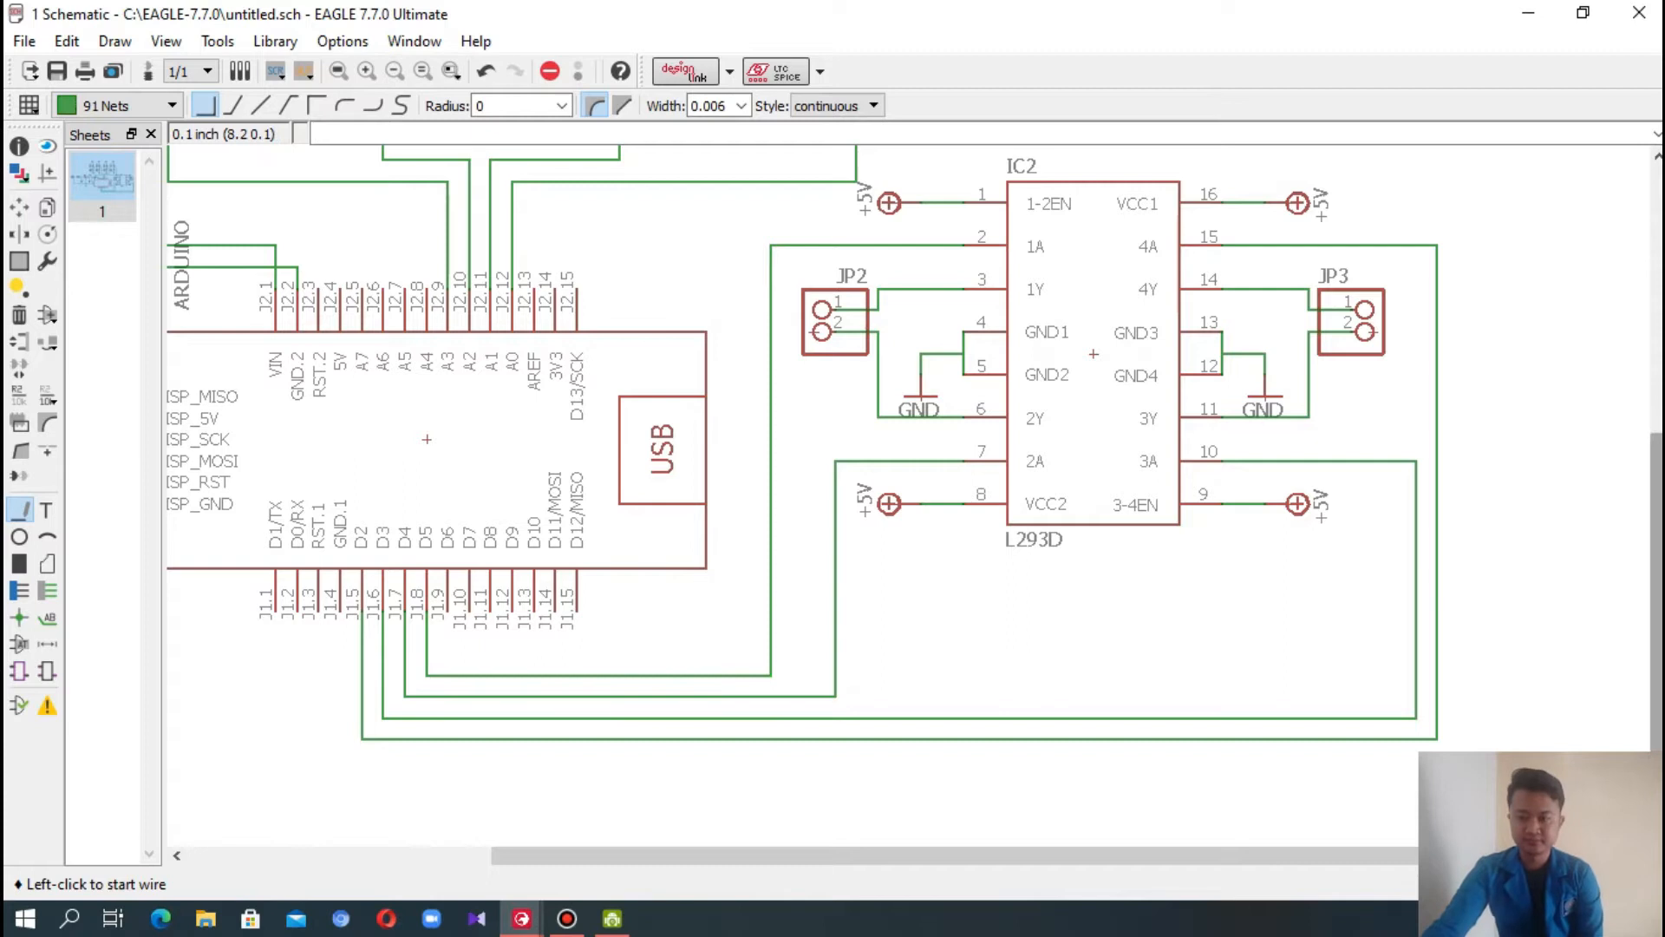
# - Highlight the VCC net at the R1 and R2 sensor to check its connections across the schematic
pyautogui.scroll(-2, 847, 372)
pyautogui.scroll(-1, 680, 382)
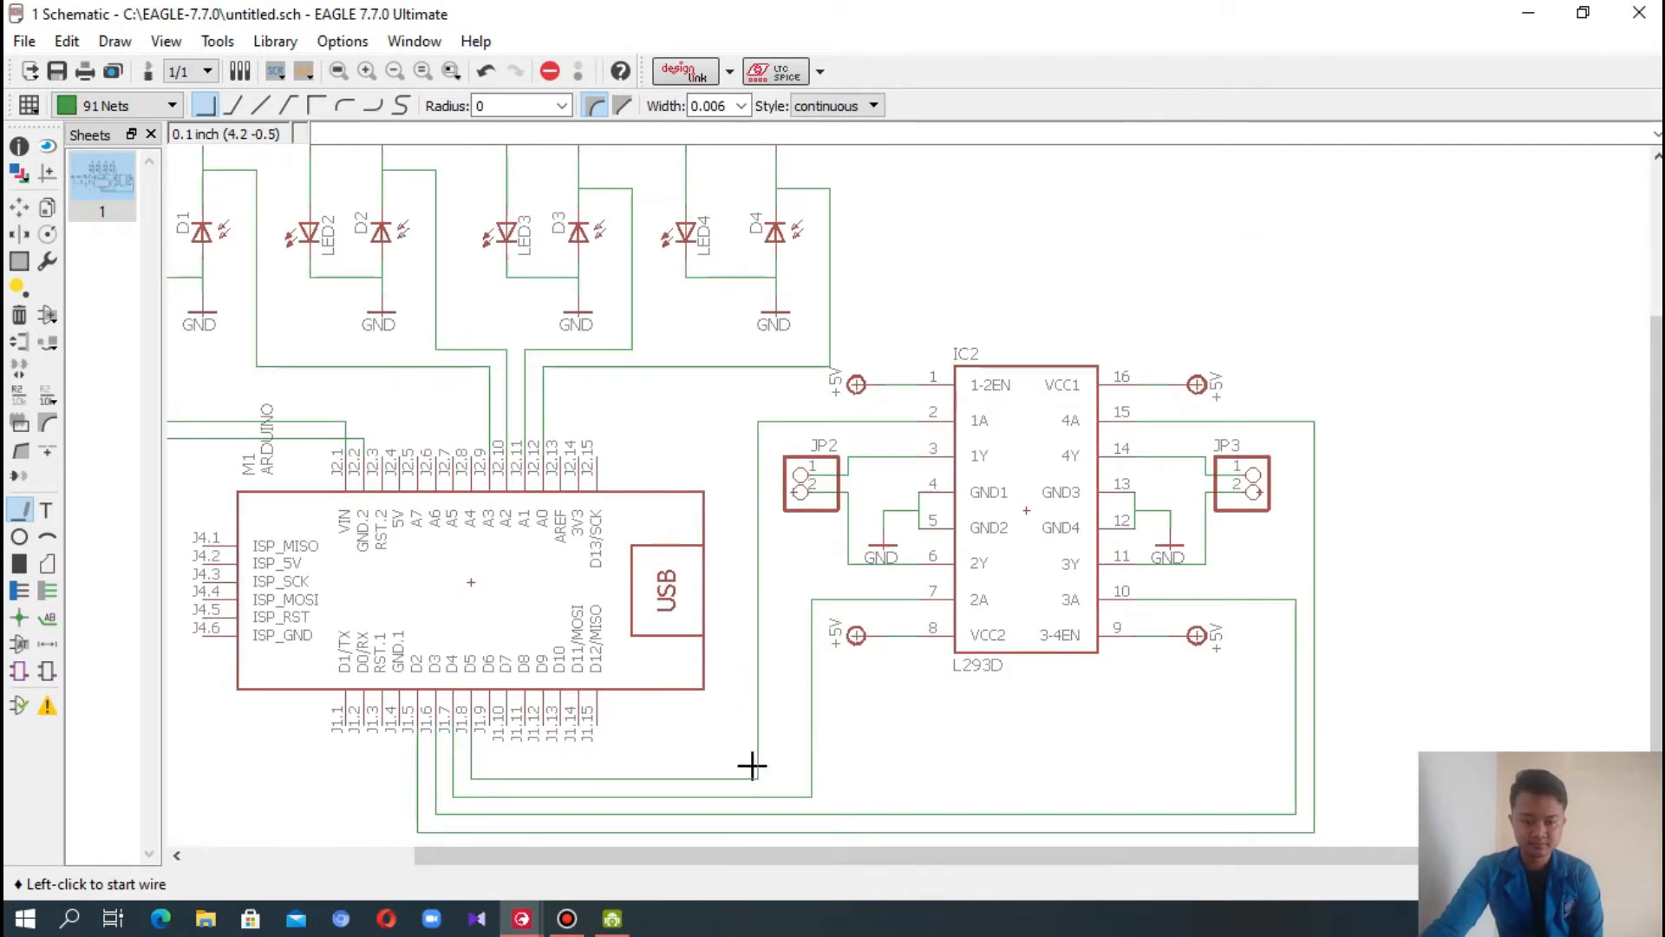
pyautogui.moveTo(745, 859); pyautogui.dragTo(542, 824)
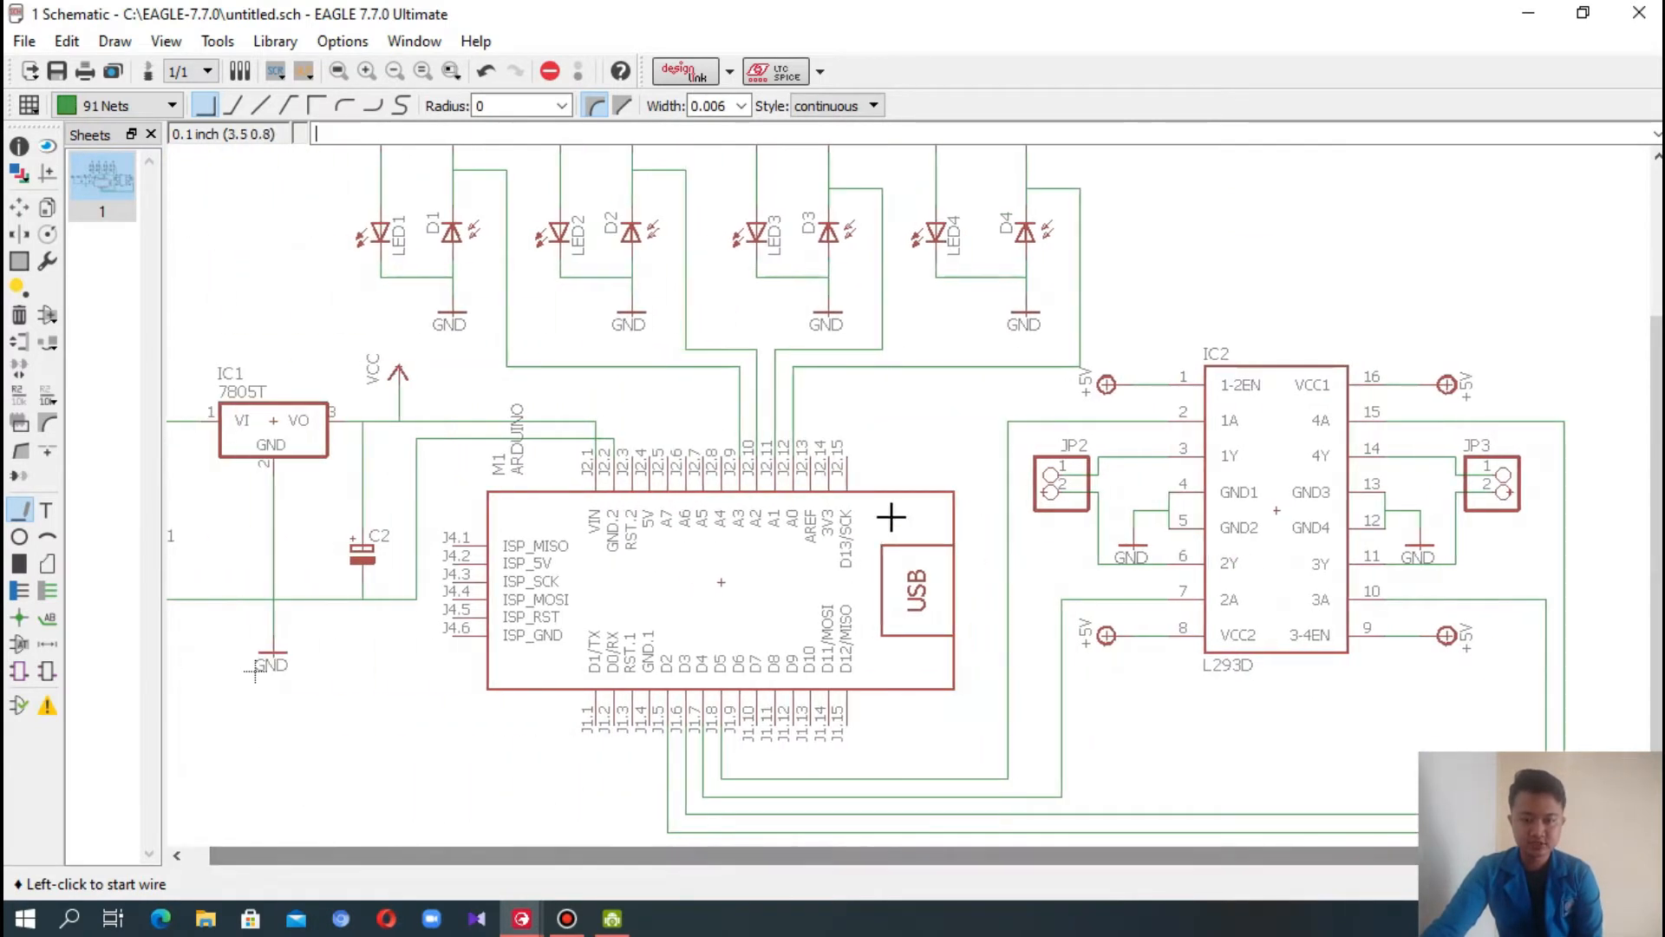
pyautogui.scroll(-1, 893, 513)
pyautogui.scroll(-1, 894, 511)
pyautogui.scroll(1, 896, 513)
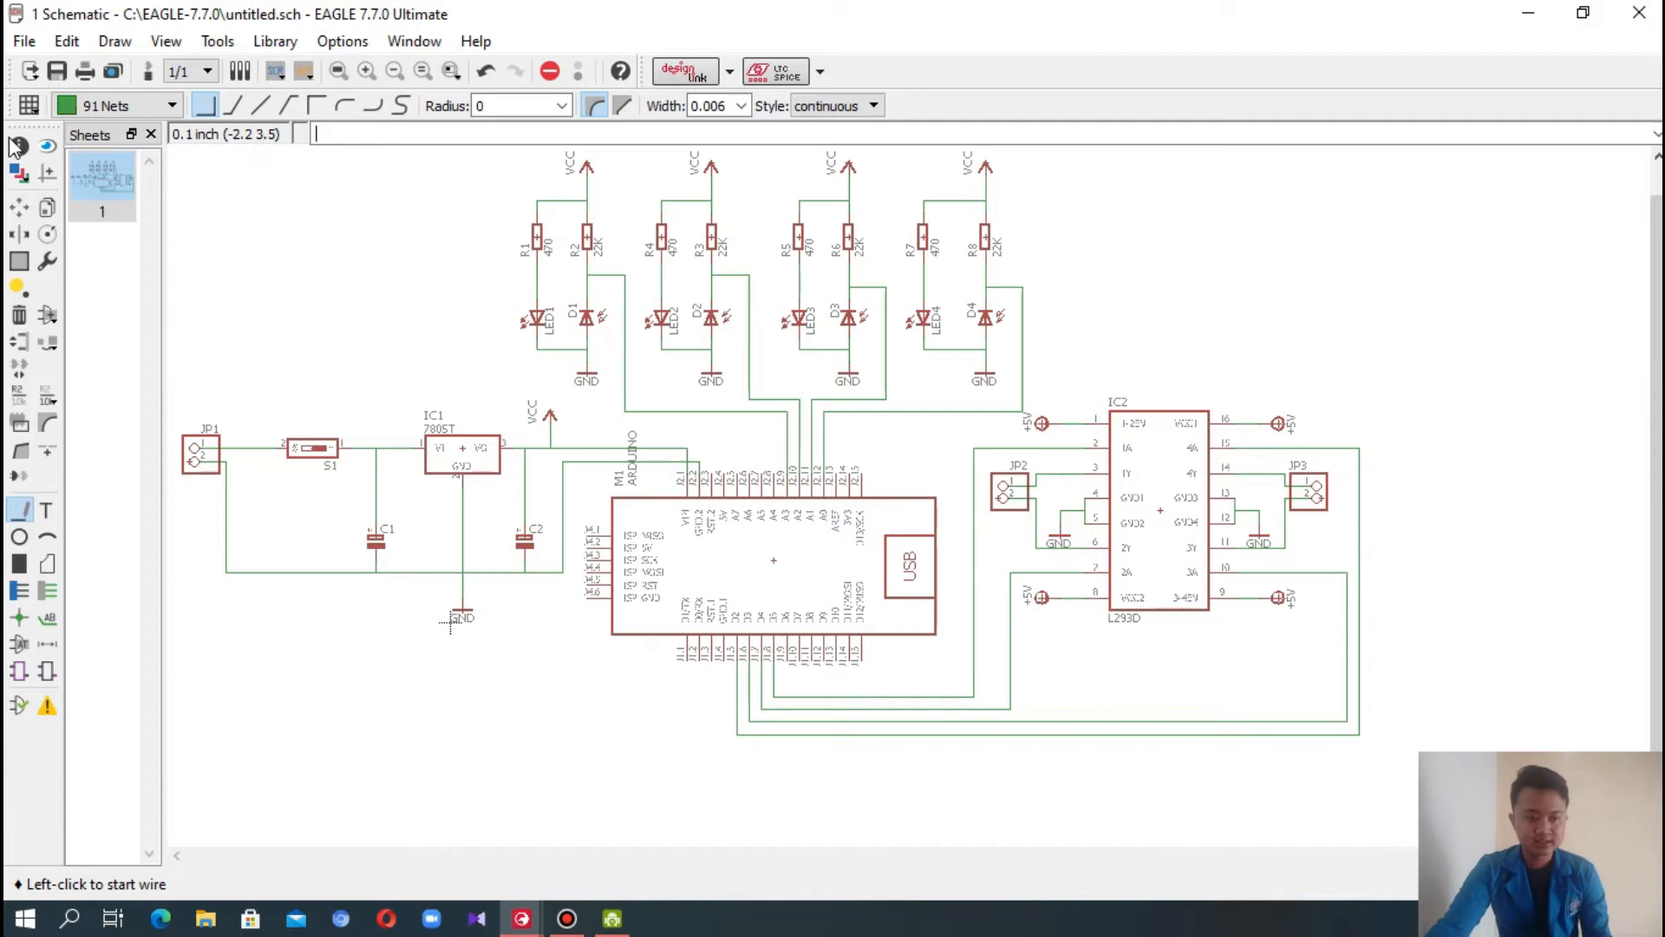
pyautogui.click(20, 206)
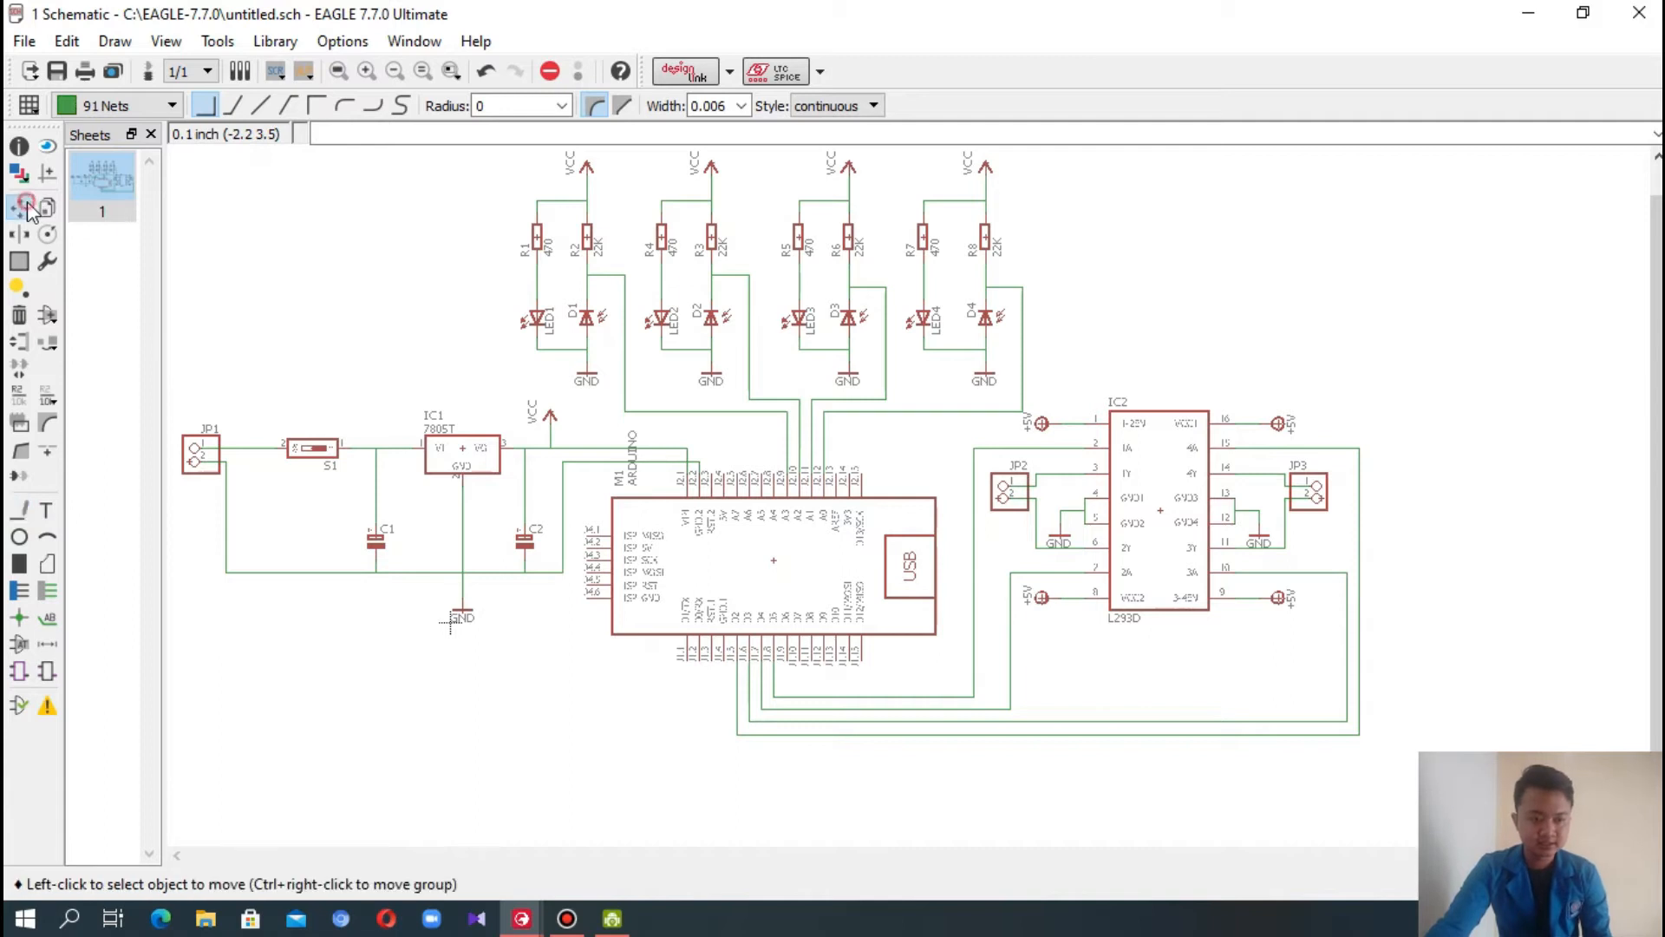
pyautogui.click(48, 145)
pyautogui.click(589, 205)
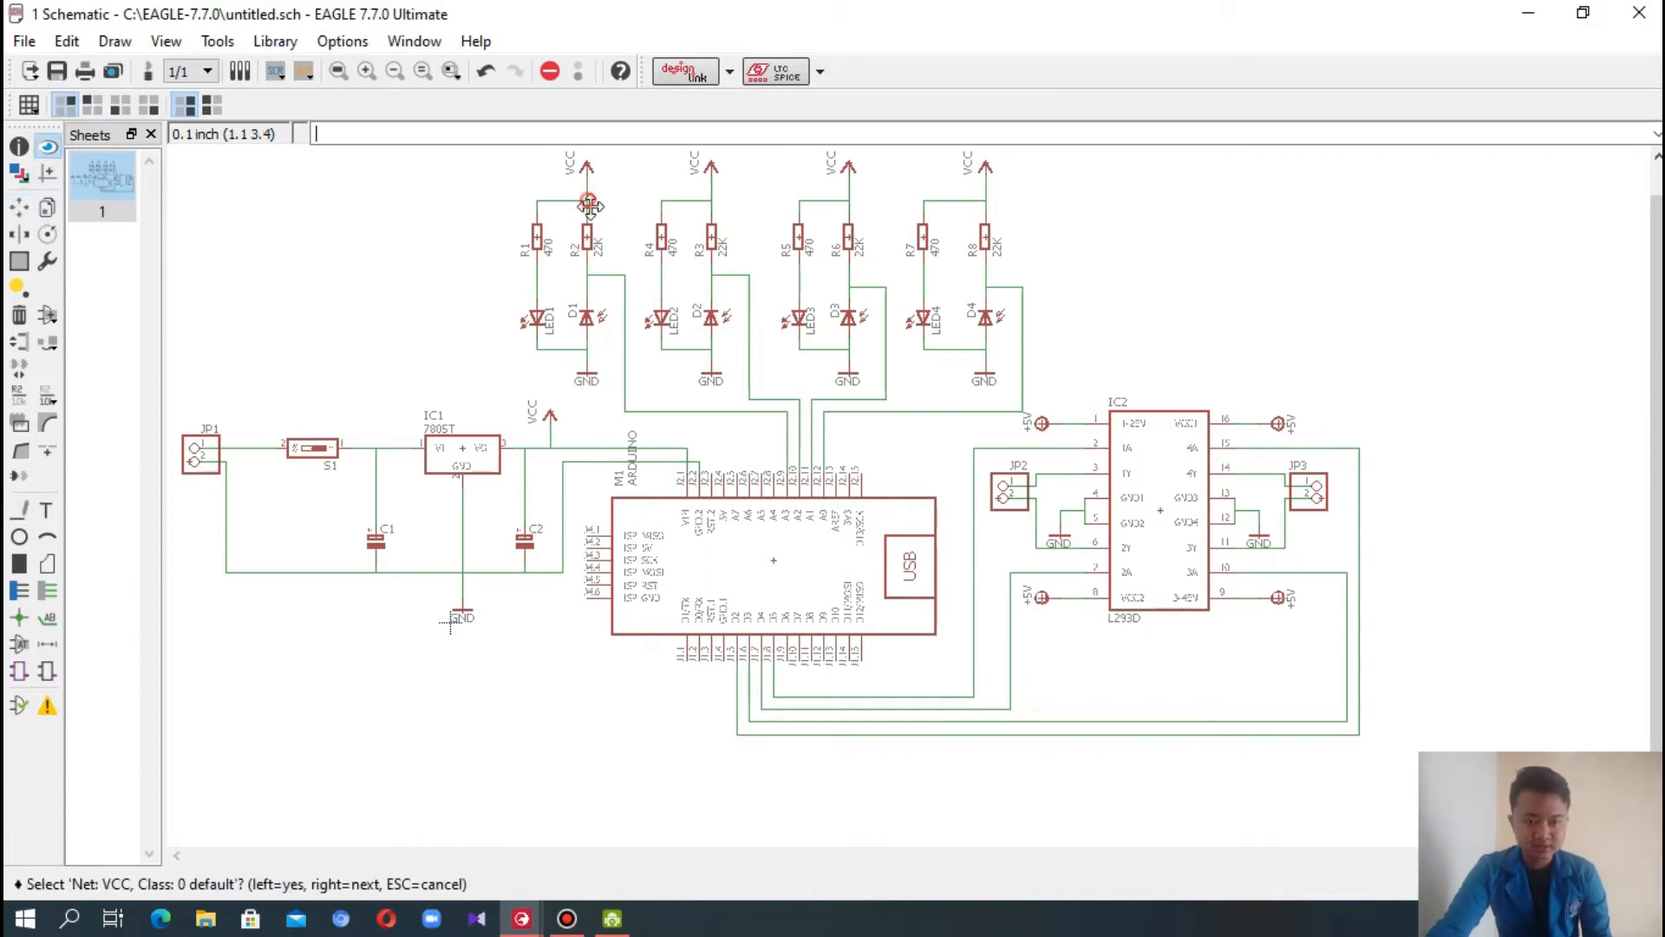
pyautogui.scroll(1, 607, 274)
pyautogui.click(612, 270)
pyautogui.scroll(2, 792, 377)
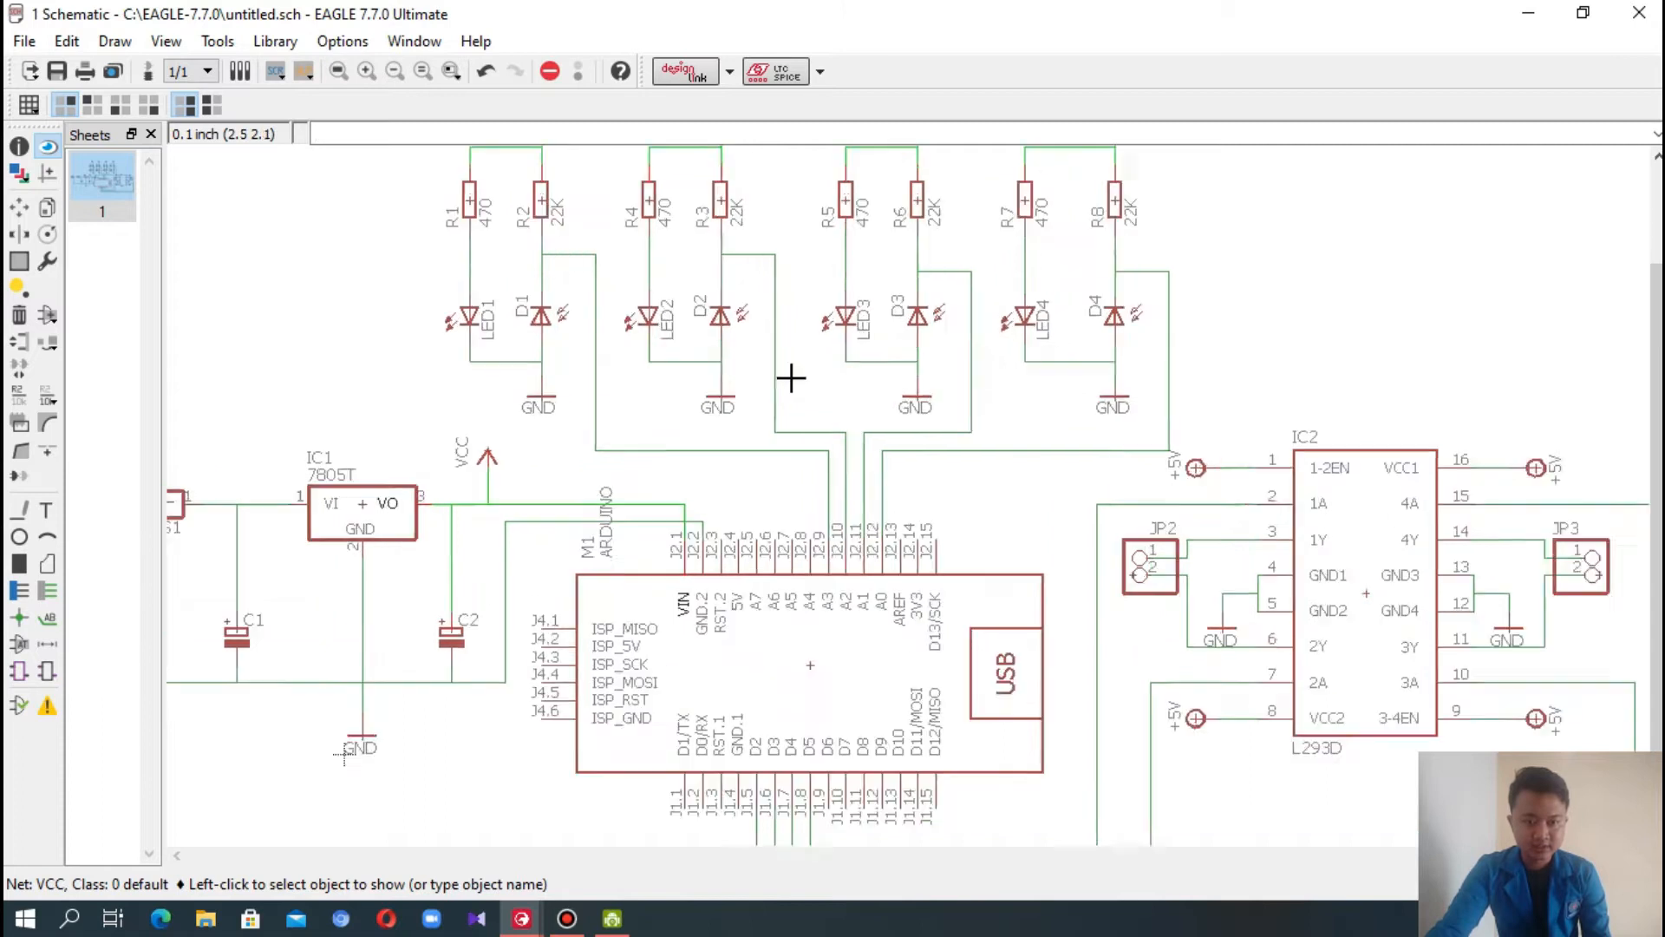
# - Highlight the sensor nets from D1 to D4 in turn and check their connections to Arduino pins A0 to A3
pyautogui.click(565, 345)
pyautogui.click(791, 438)
pyautogui.click(1008, 351)
pyautogui.click(1245, 310)
pyautogui.click(878, 522)
pyautogui.click(857, 522)
pyautogui.click(835, 521)
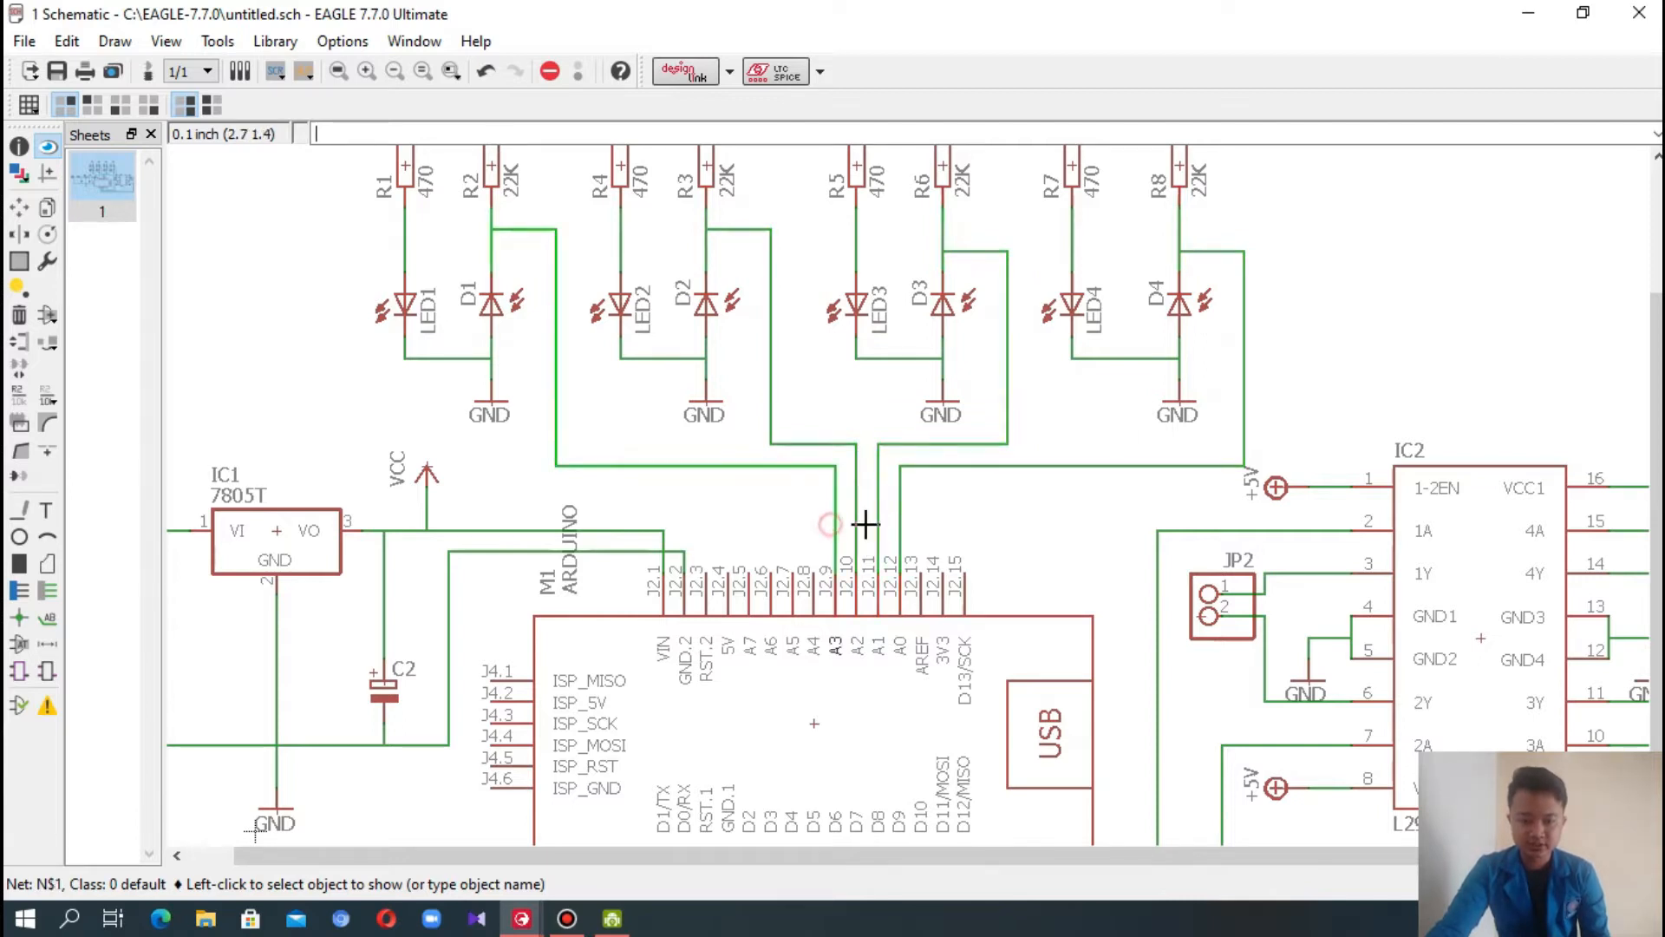
# - Highlight the +5V net at IC2's 1-2EN pin and check its connections around the driver and the whole schematic
pyautogui.scroll(-2, 1474, 486)
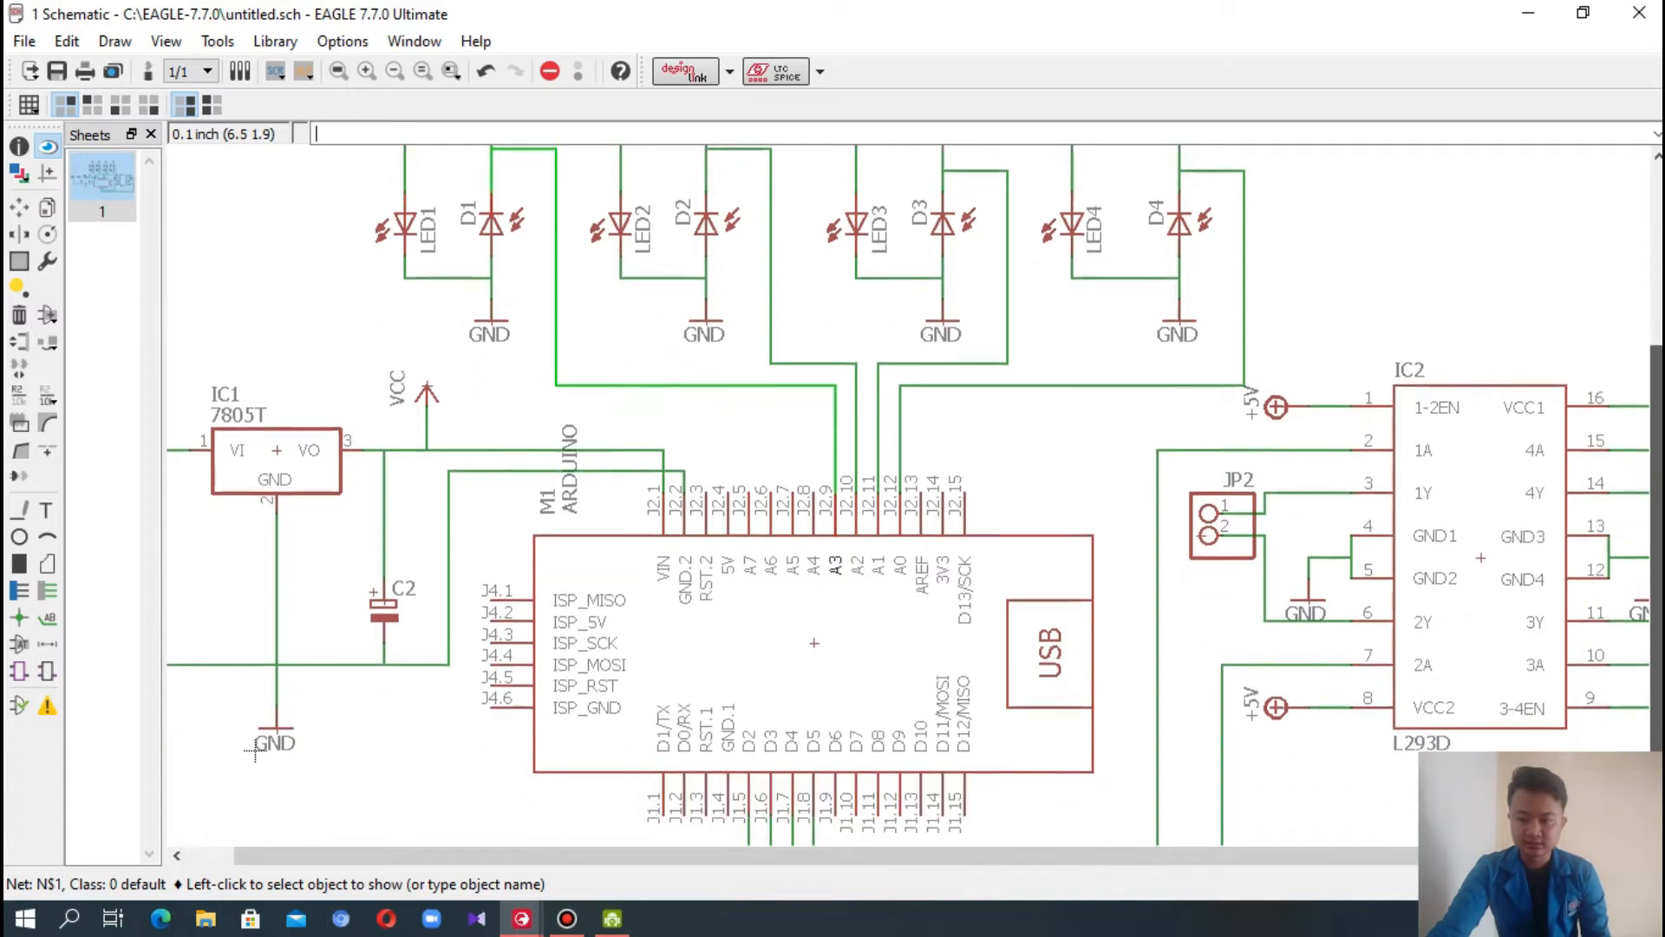
pyautogui.click(1334, 407)
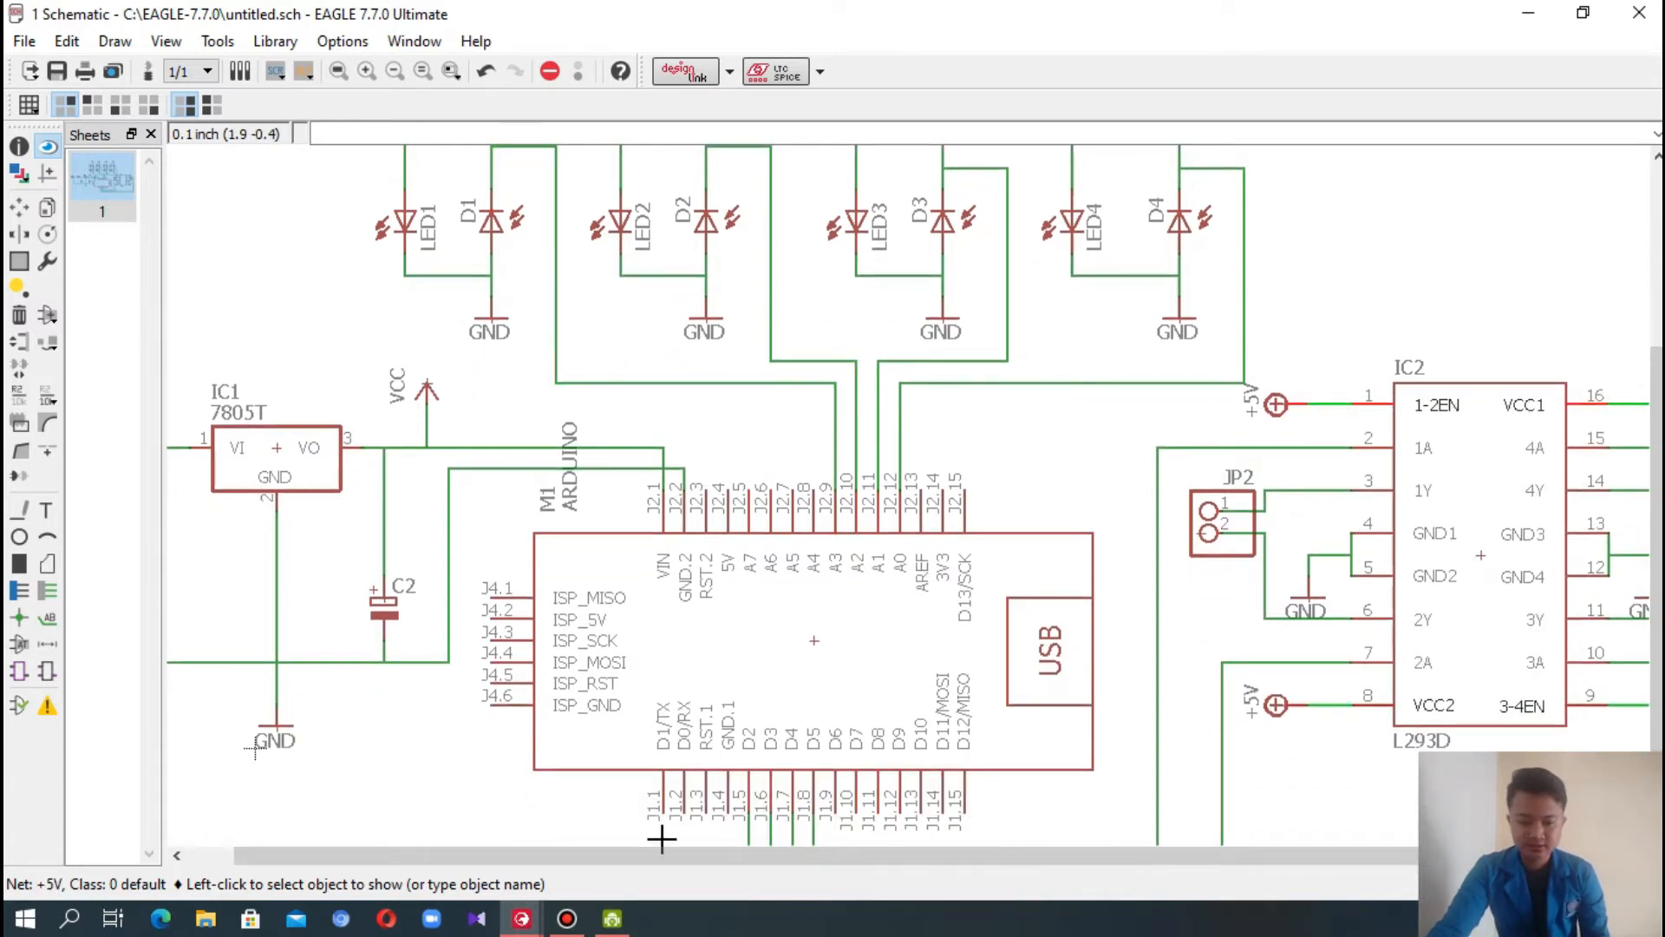
pyautogui.moveTo(669, 854); pyautogui.dragTo(1017, 898)
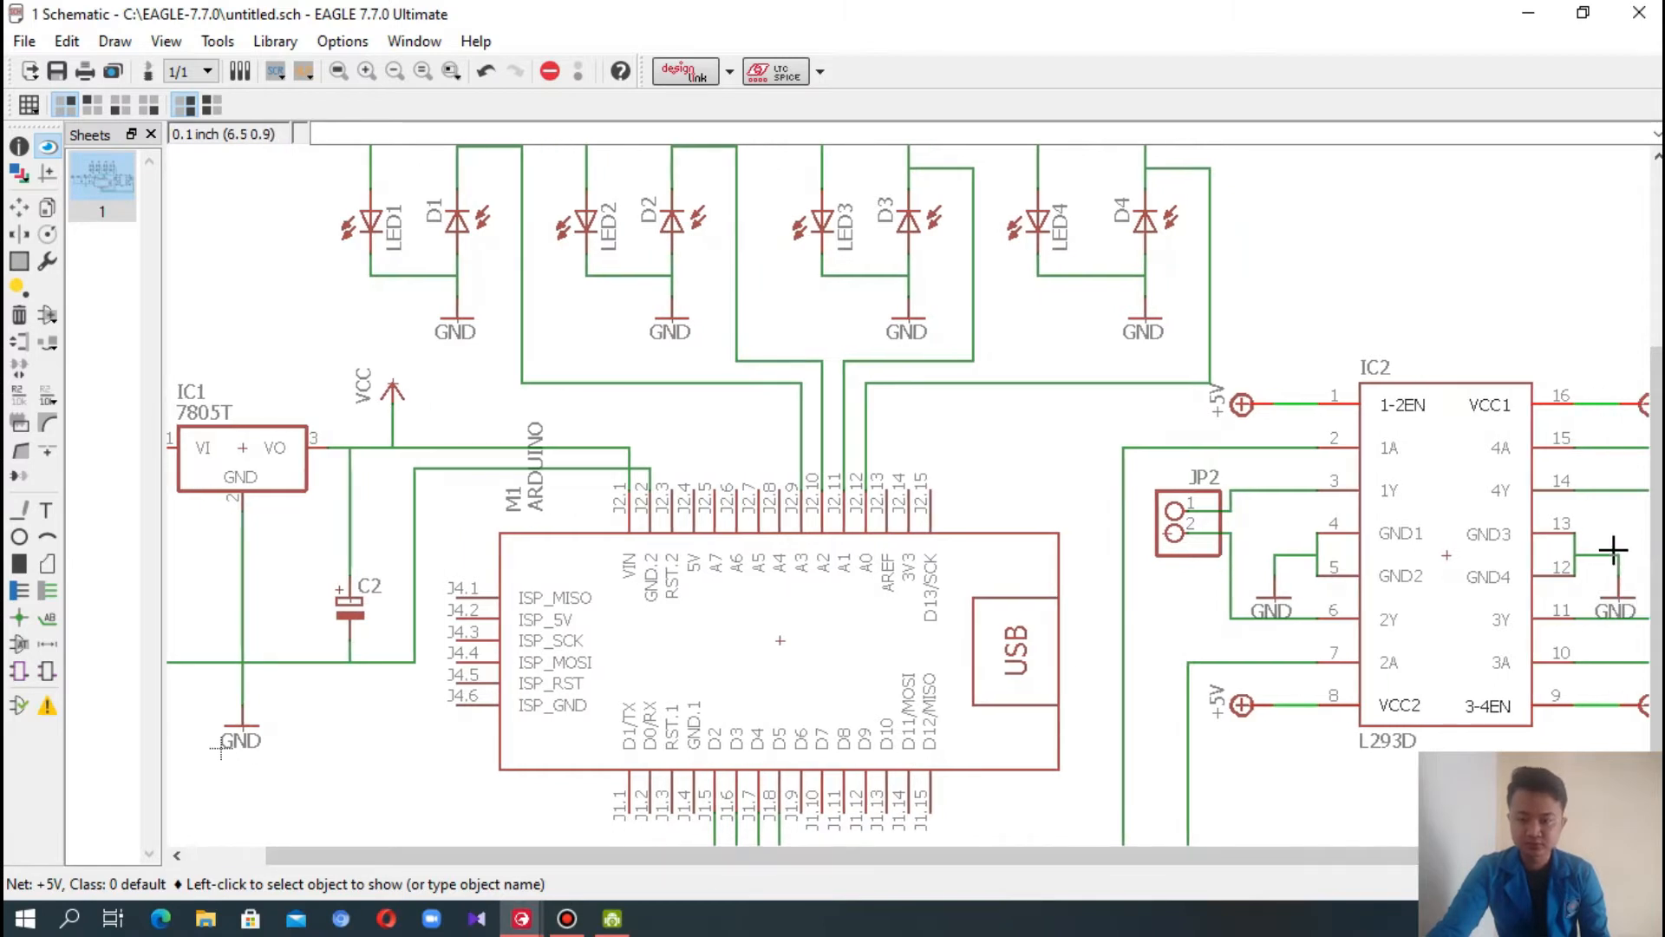
pyautogui.scroll(-1, 1608, 553)
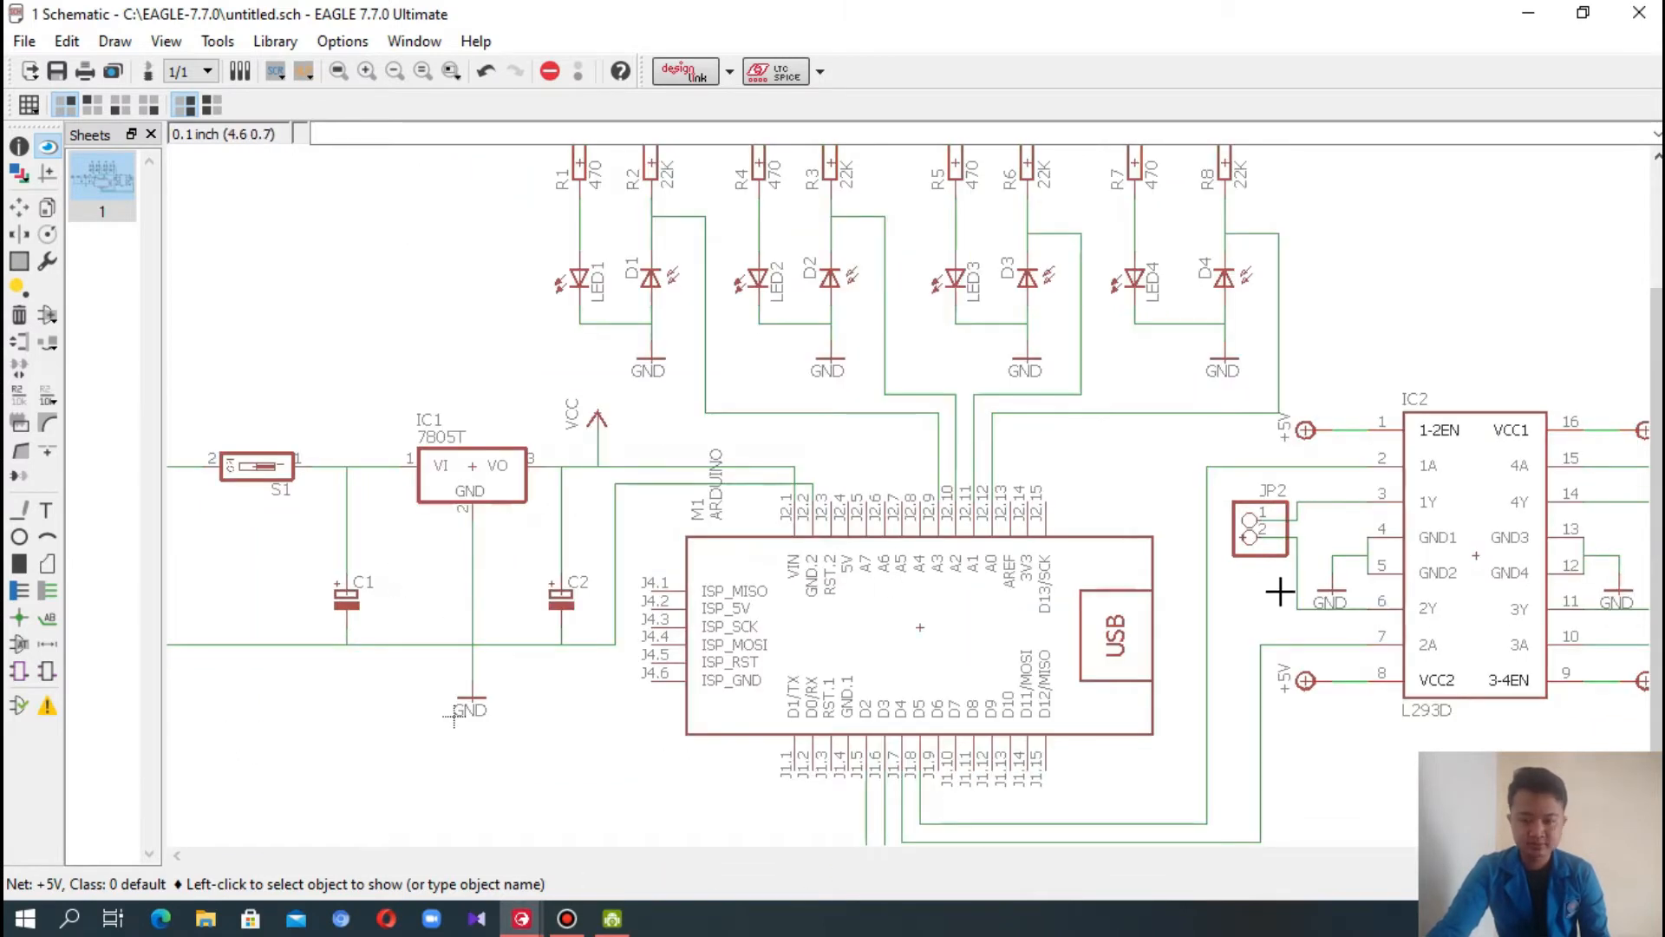
pyautogui.scroll(-1, 1026, 479)
pyautogui.scroll(-1, 1035, 552)
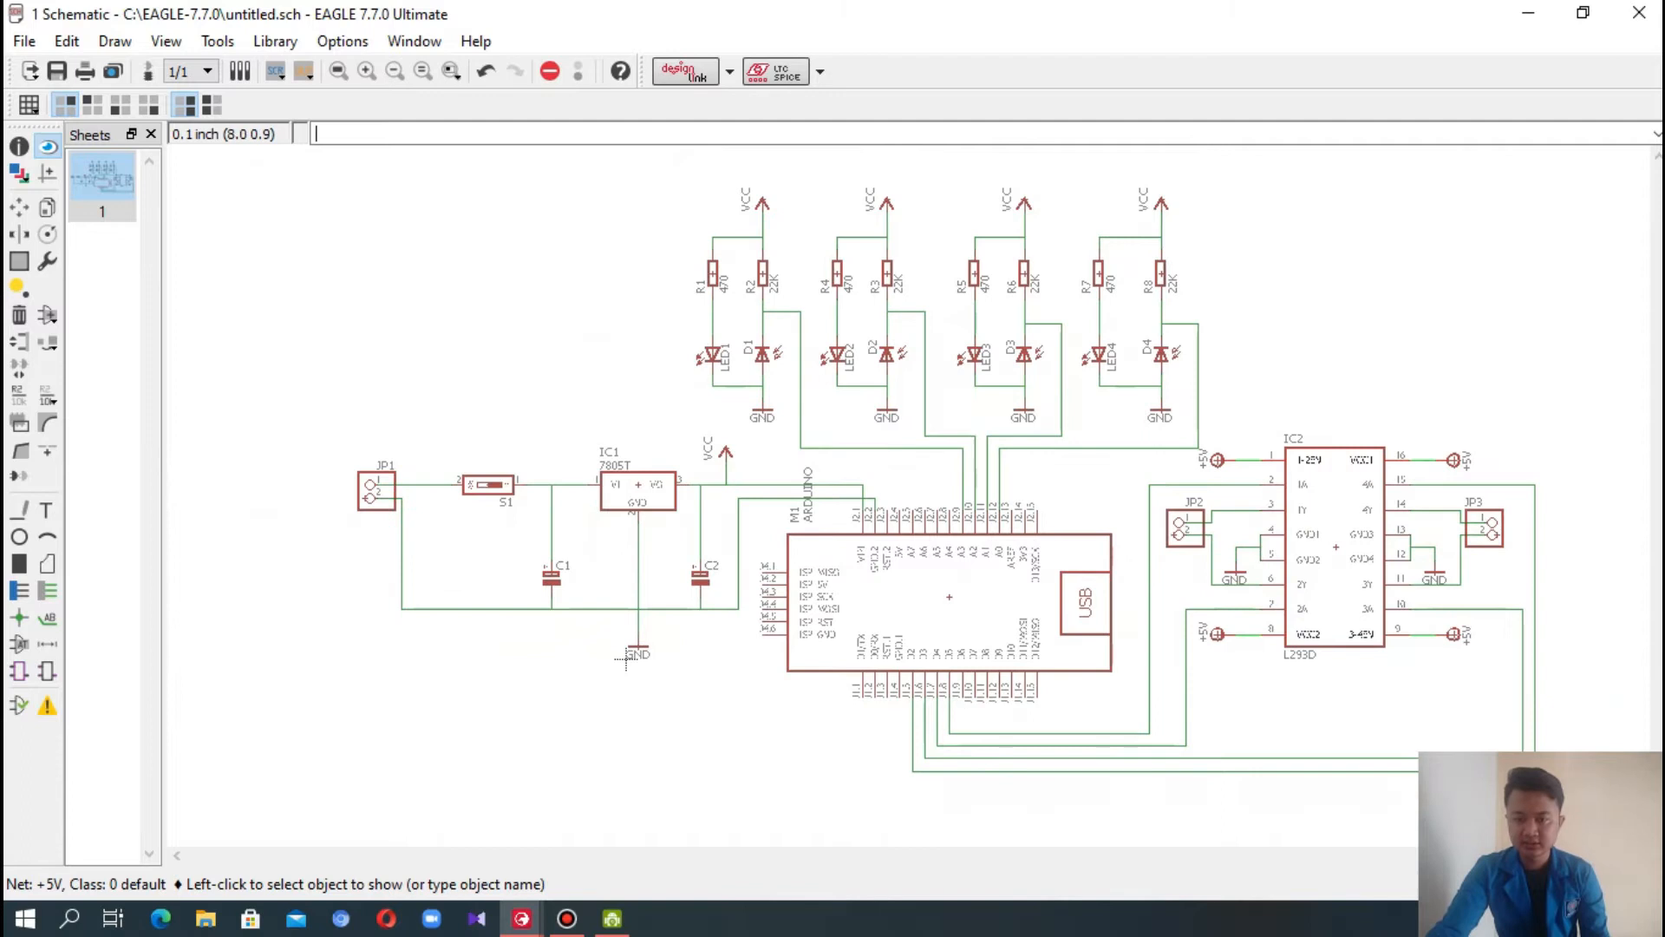
pyautogui.scroll(-1, 1251, 616)
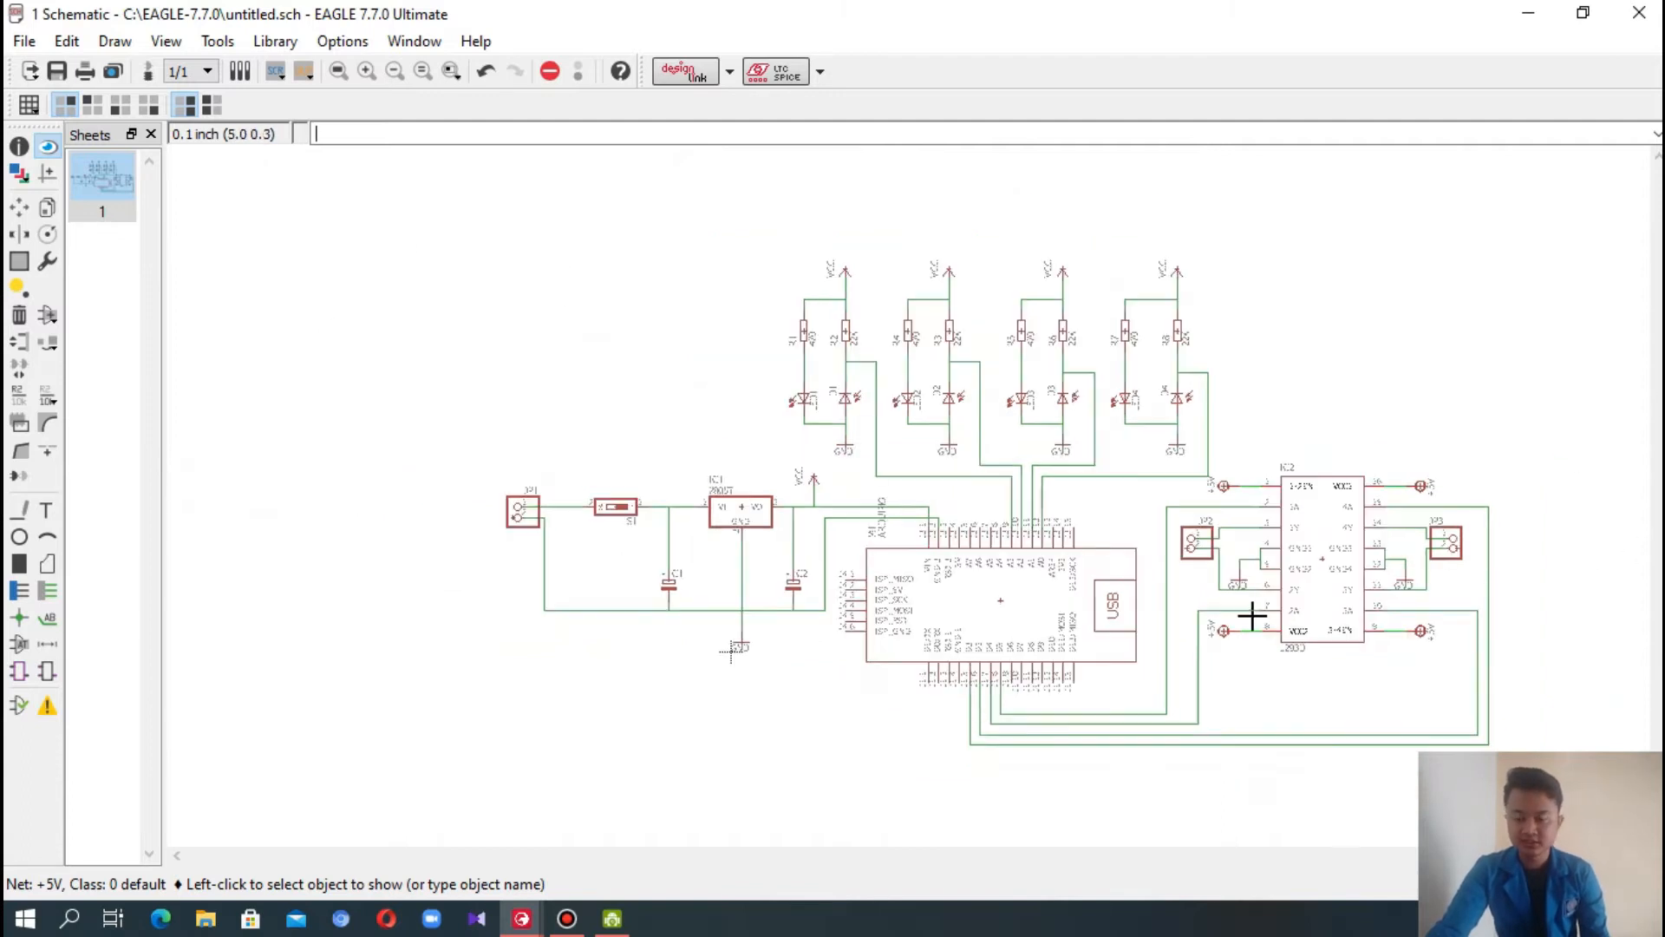
pyautogui.scroll(1, 1236, 600)
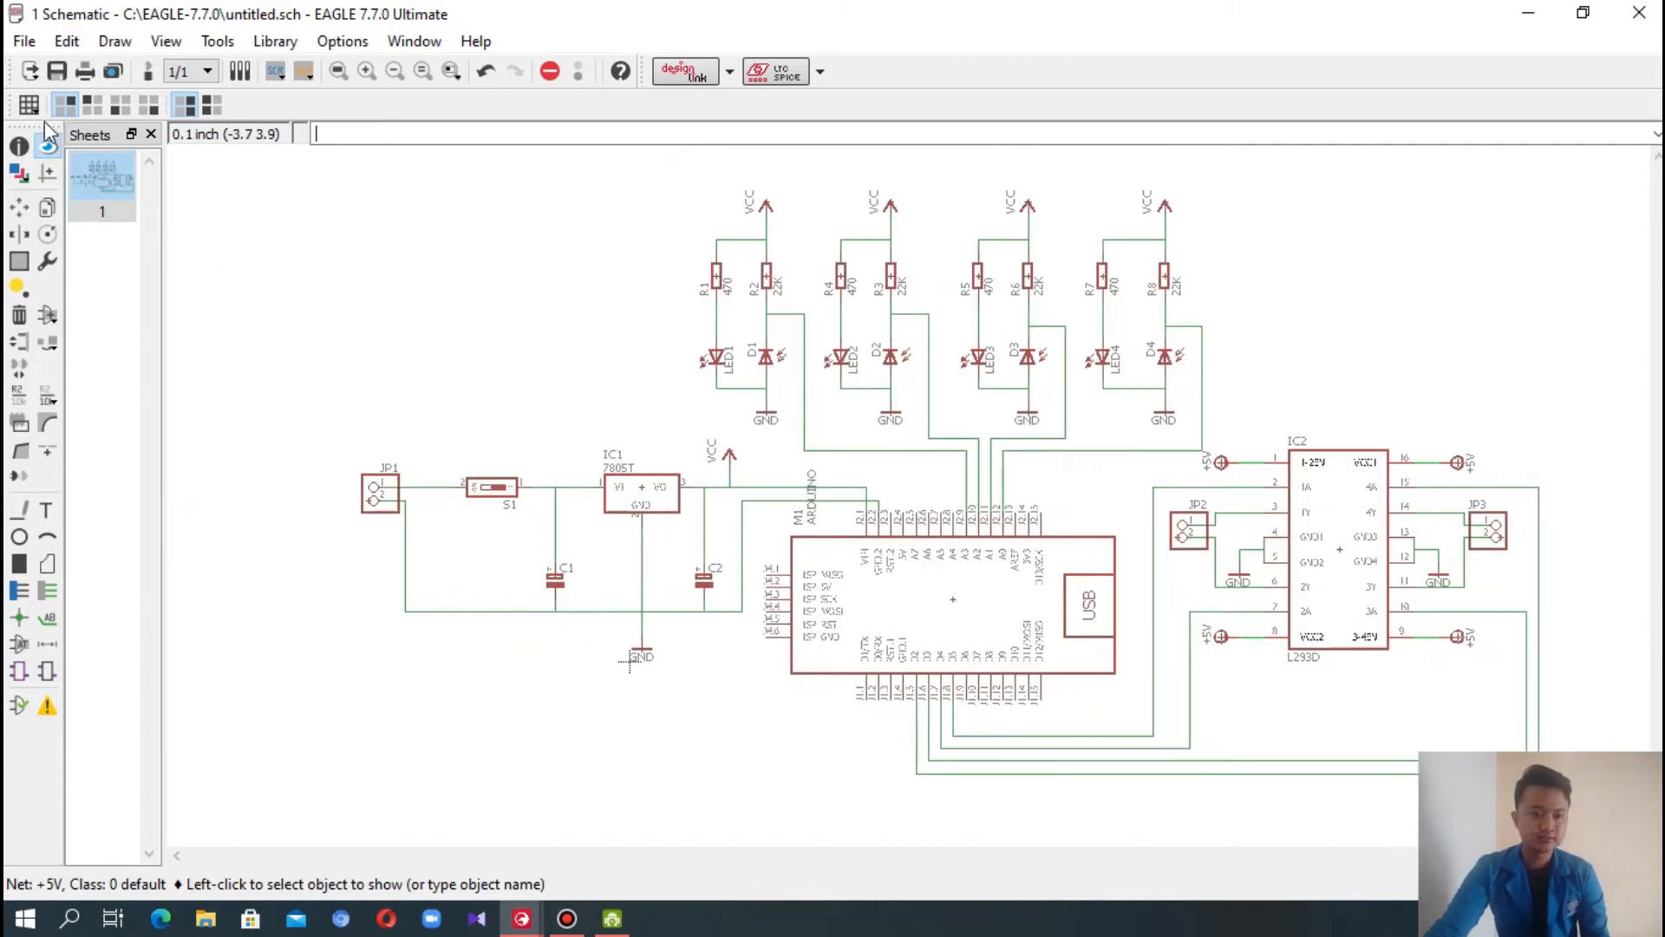
# - Generate a board layout from the schematic and maximize the board window
pyautogui.click(26, 43)
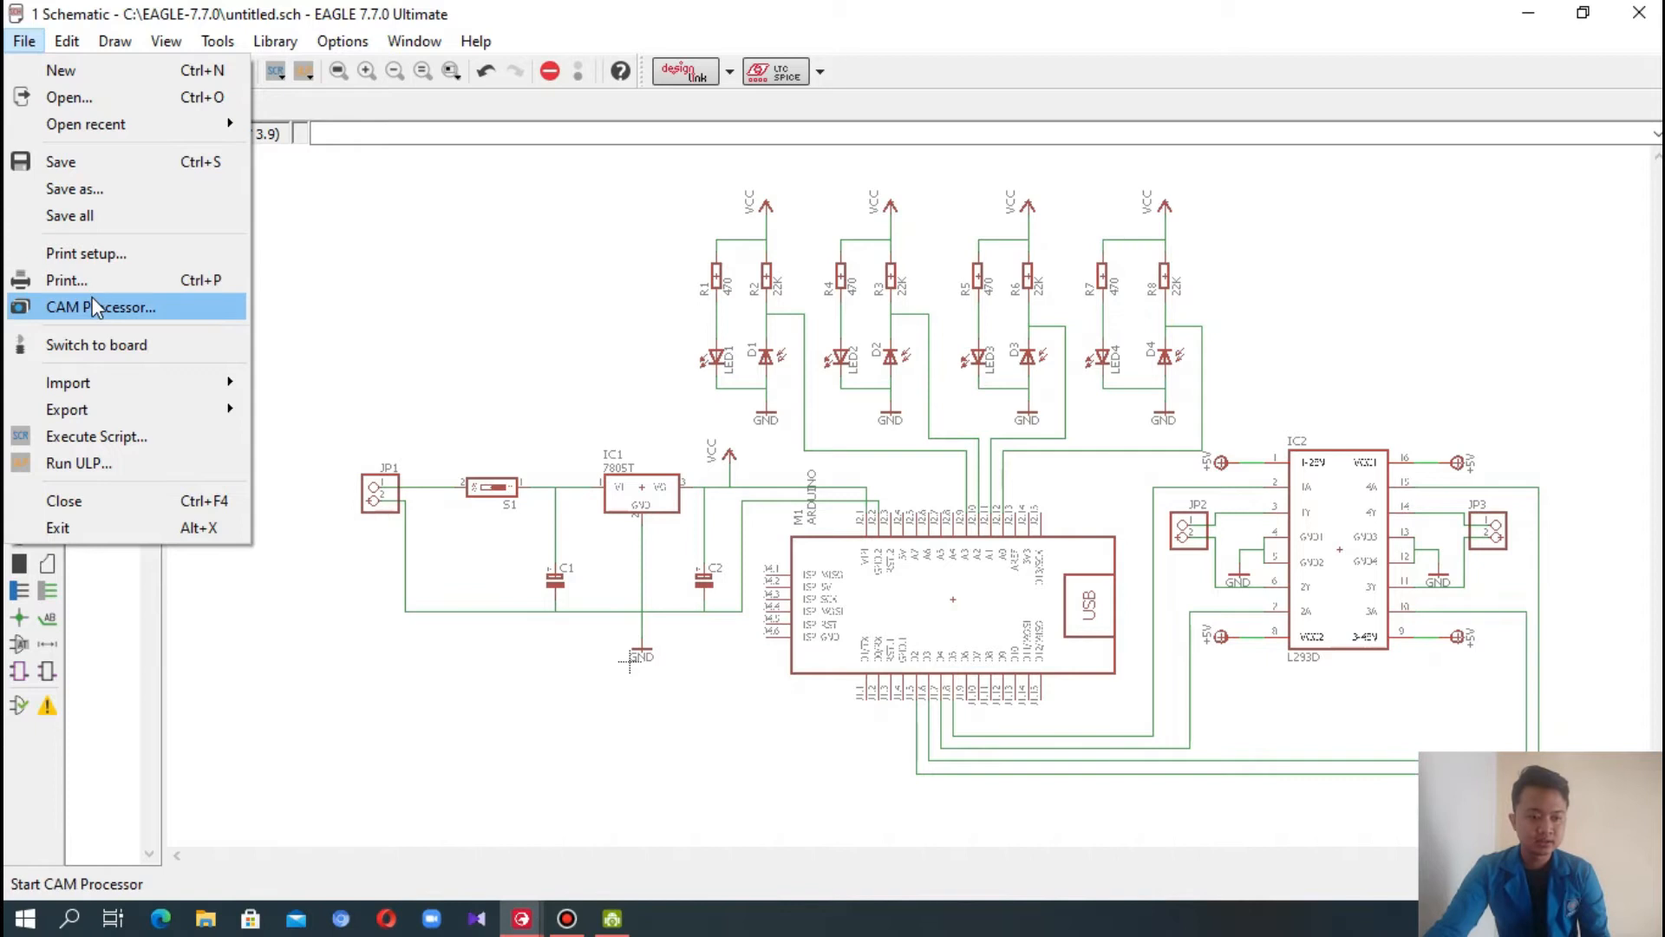
pyautogui.click(122, 347)
pyautogui.click(280, 404)
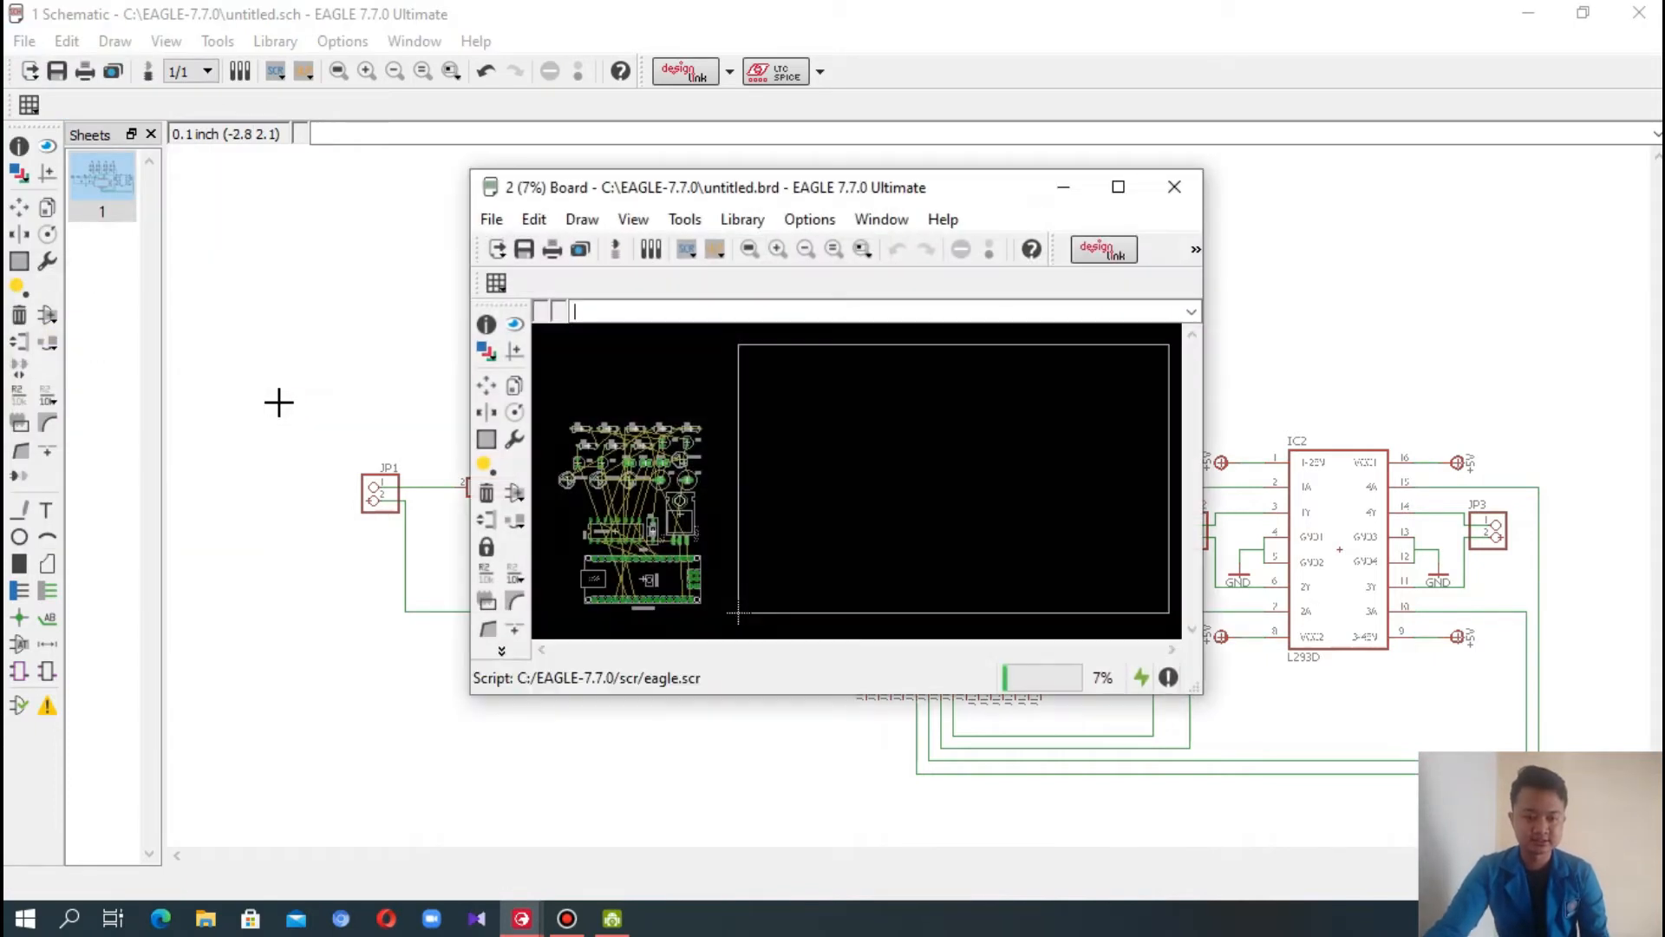
pyautogui.click(1118, 189)
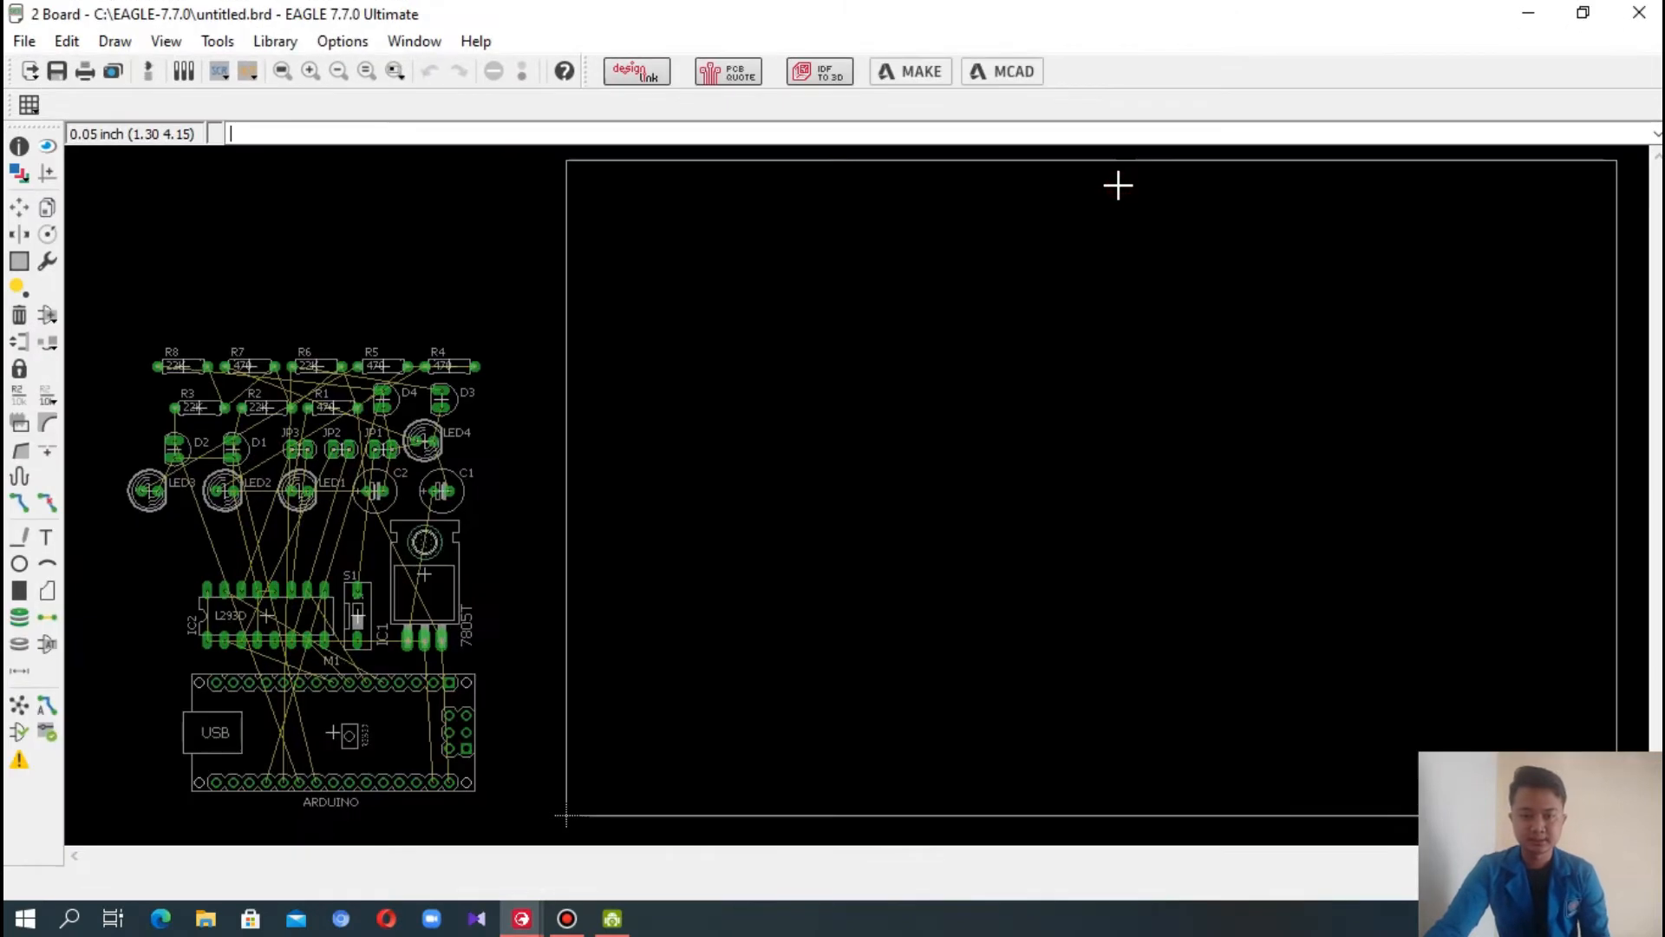
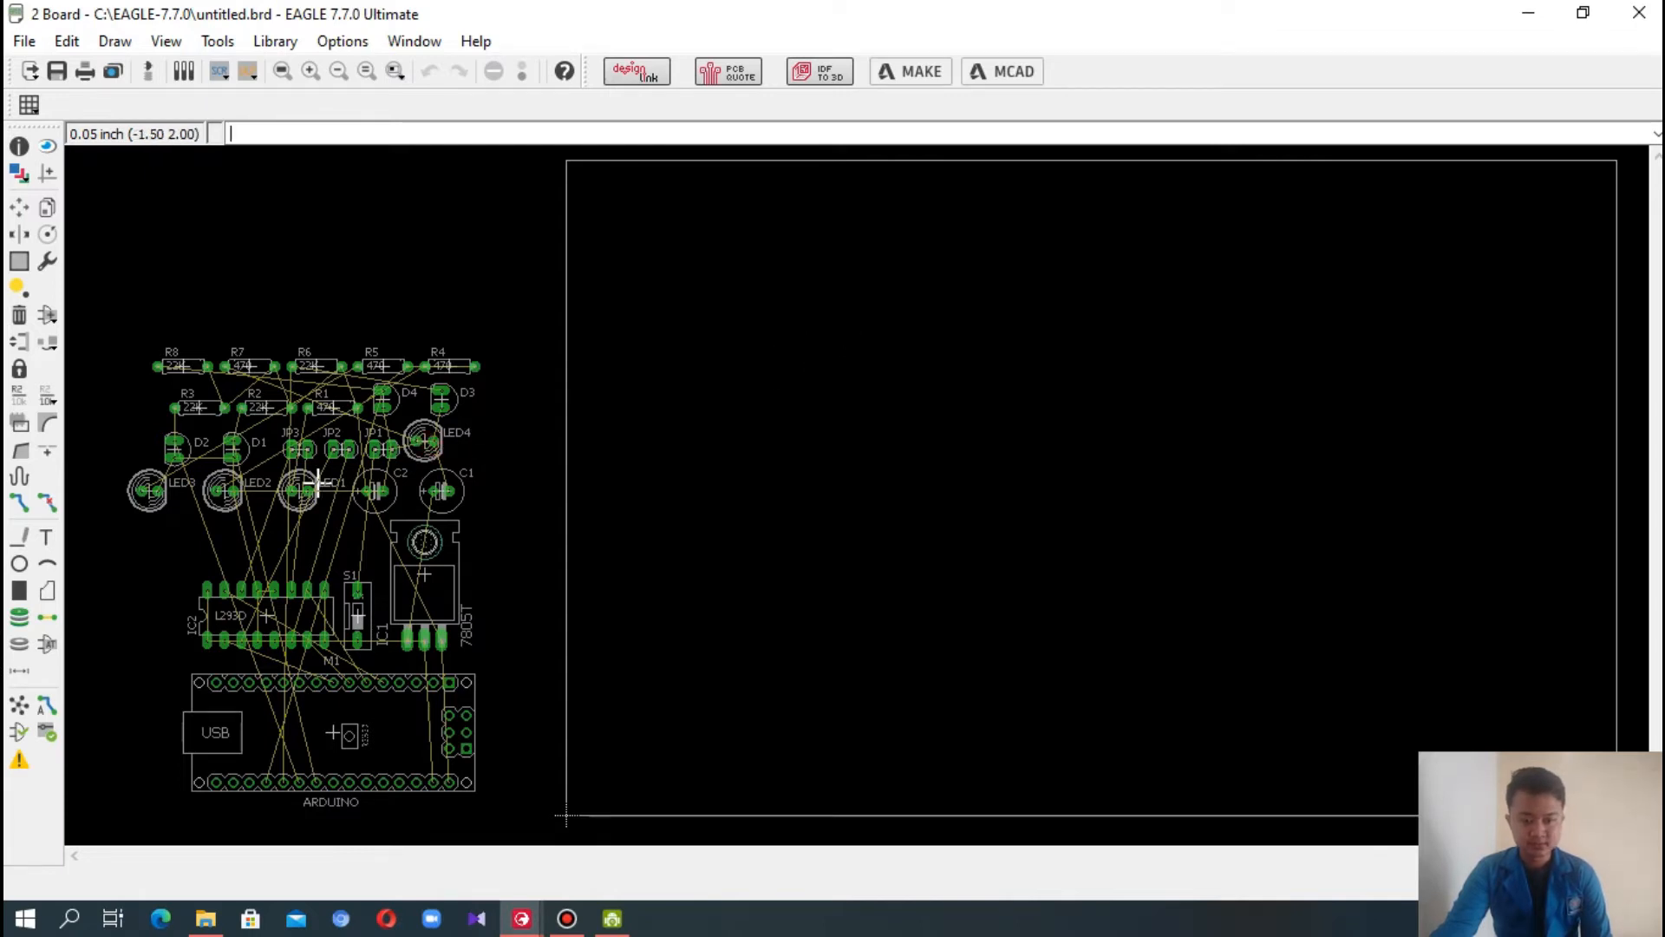
# - Move LED4 into the board outline, placing it near the upper edge, right of centre
pyautogui.click(20, 207)
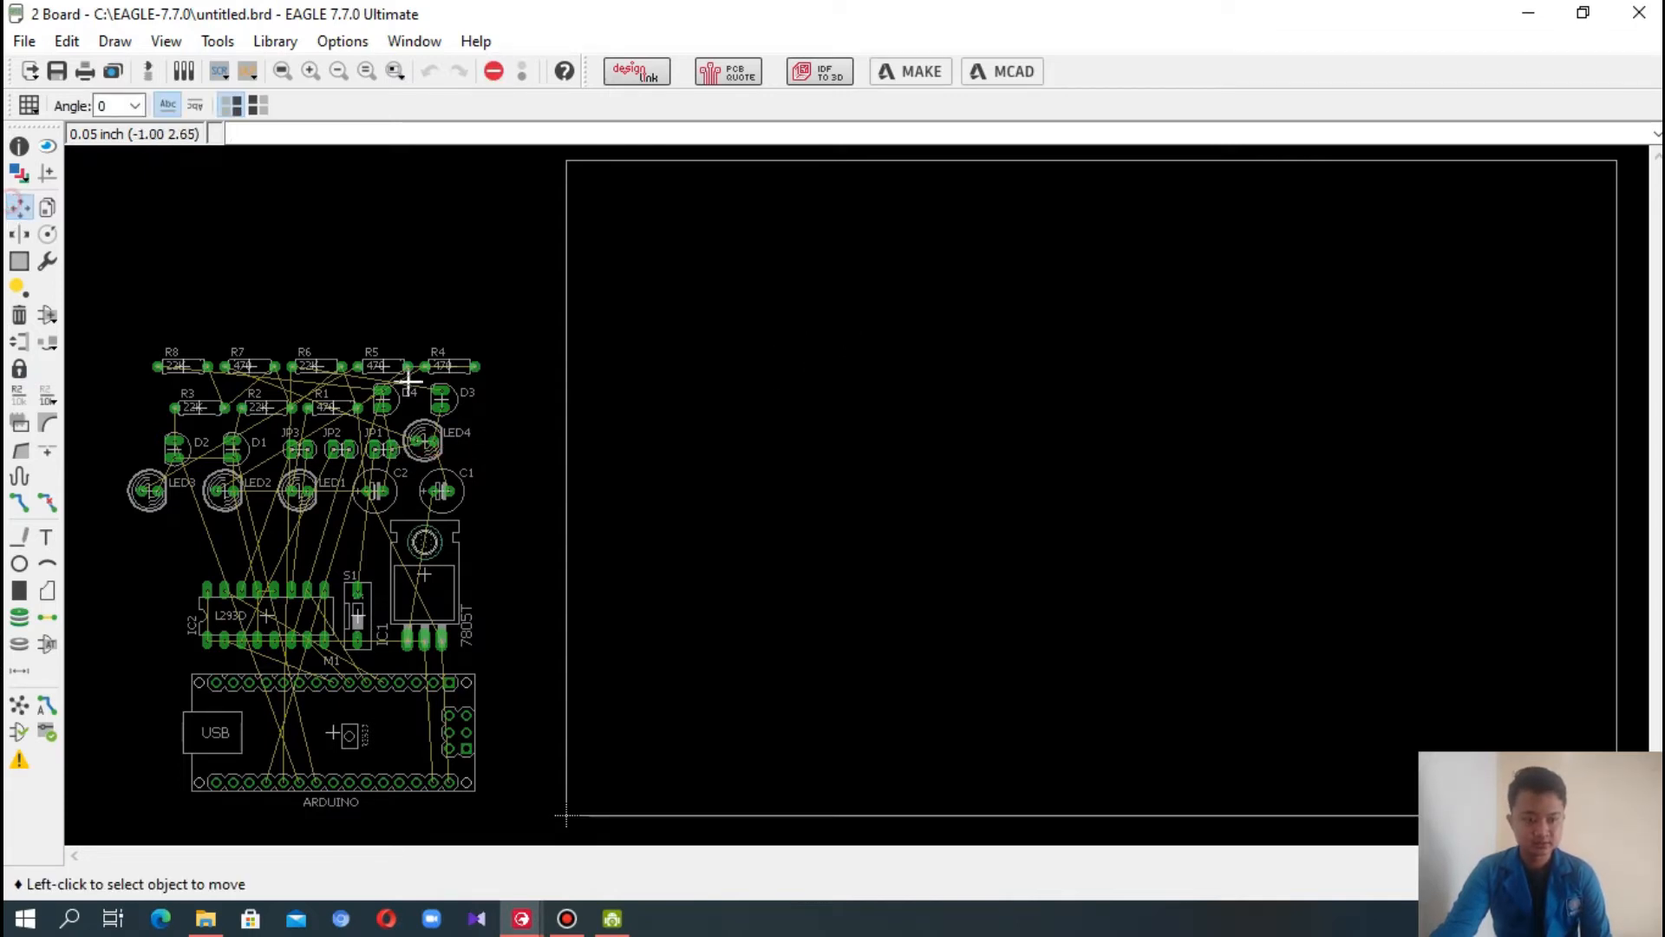
pyautogui.click(414, 425)
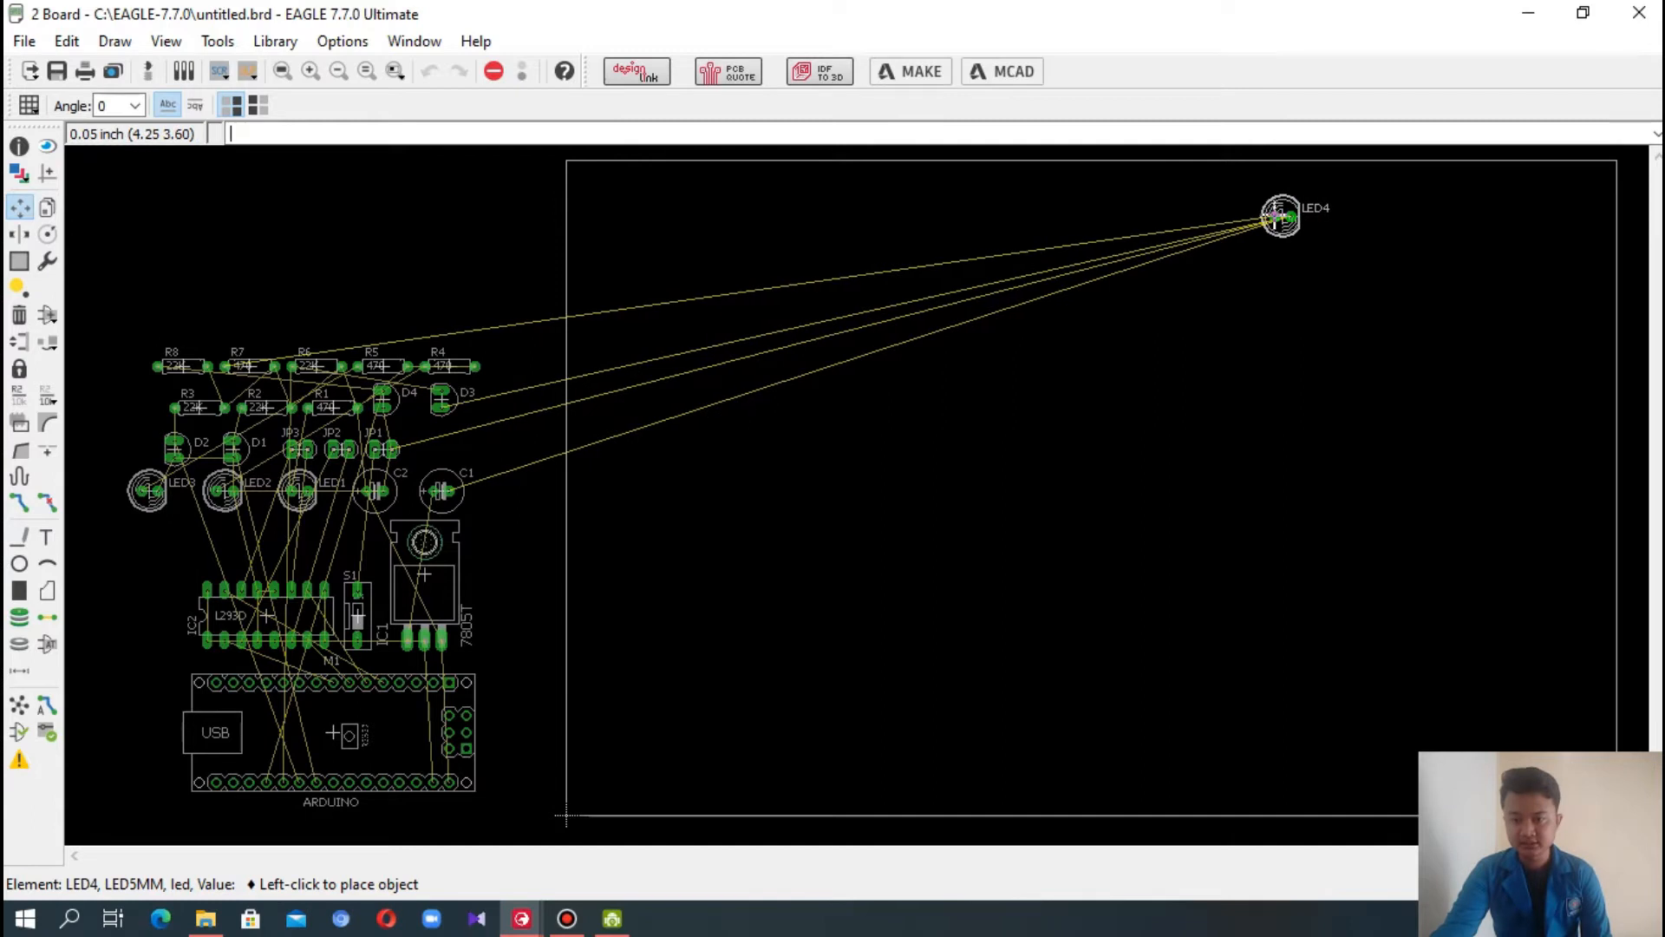
pyautogui.click(1280, 225)
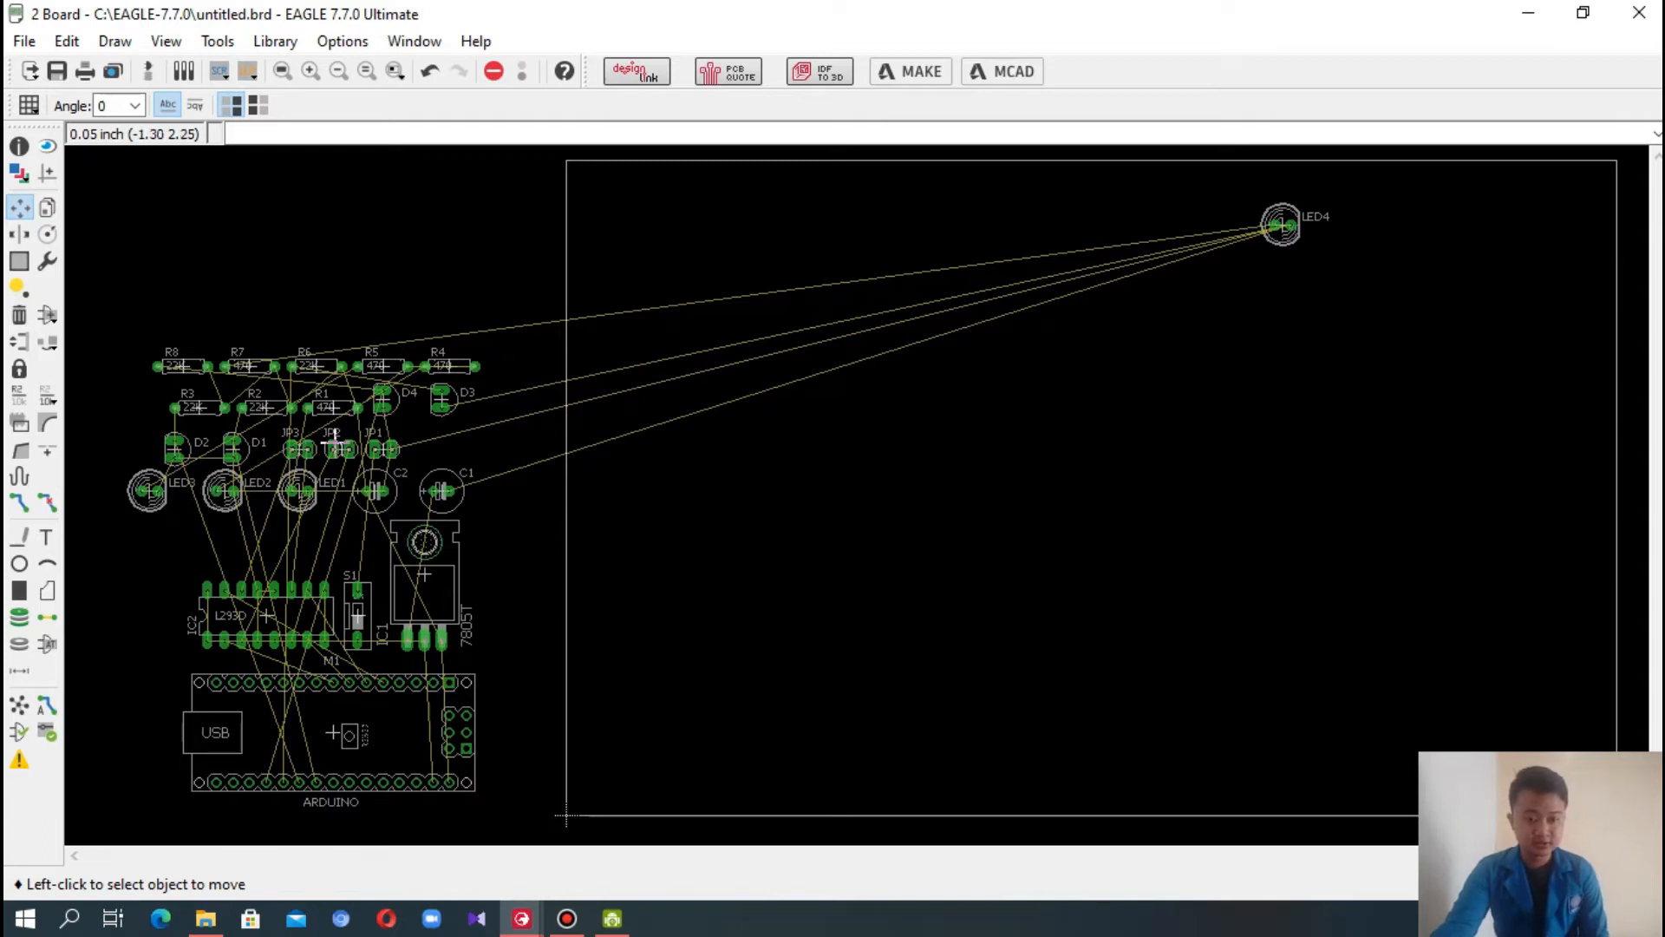
# - Move D4 into the board outline directly below LED4, rotated to 270 degrees
pyautogui.click(384, 401)
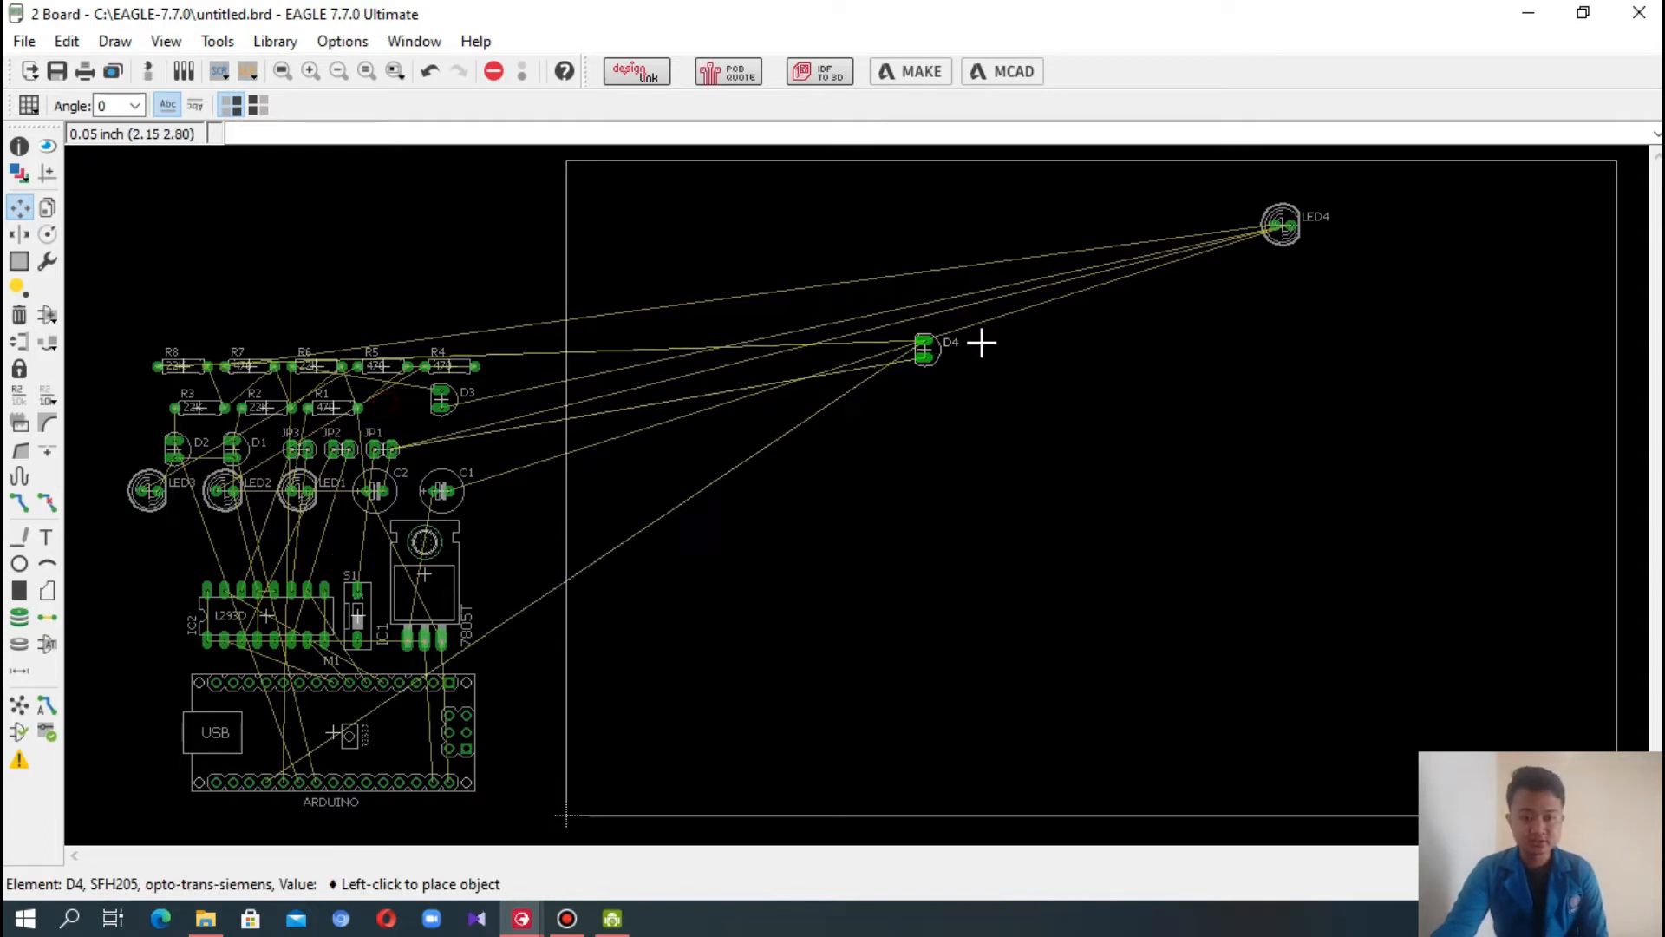
pyautogui.rightClick(1261, 290)
pyautogui.rightClick(1262, 290)
pyautogui.rightClick(1265, 289)
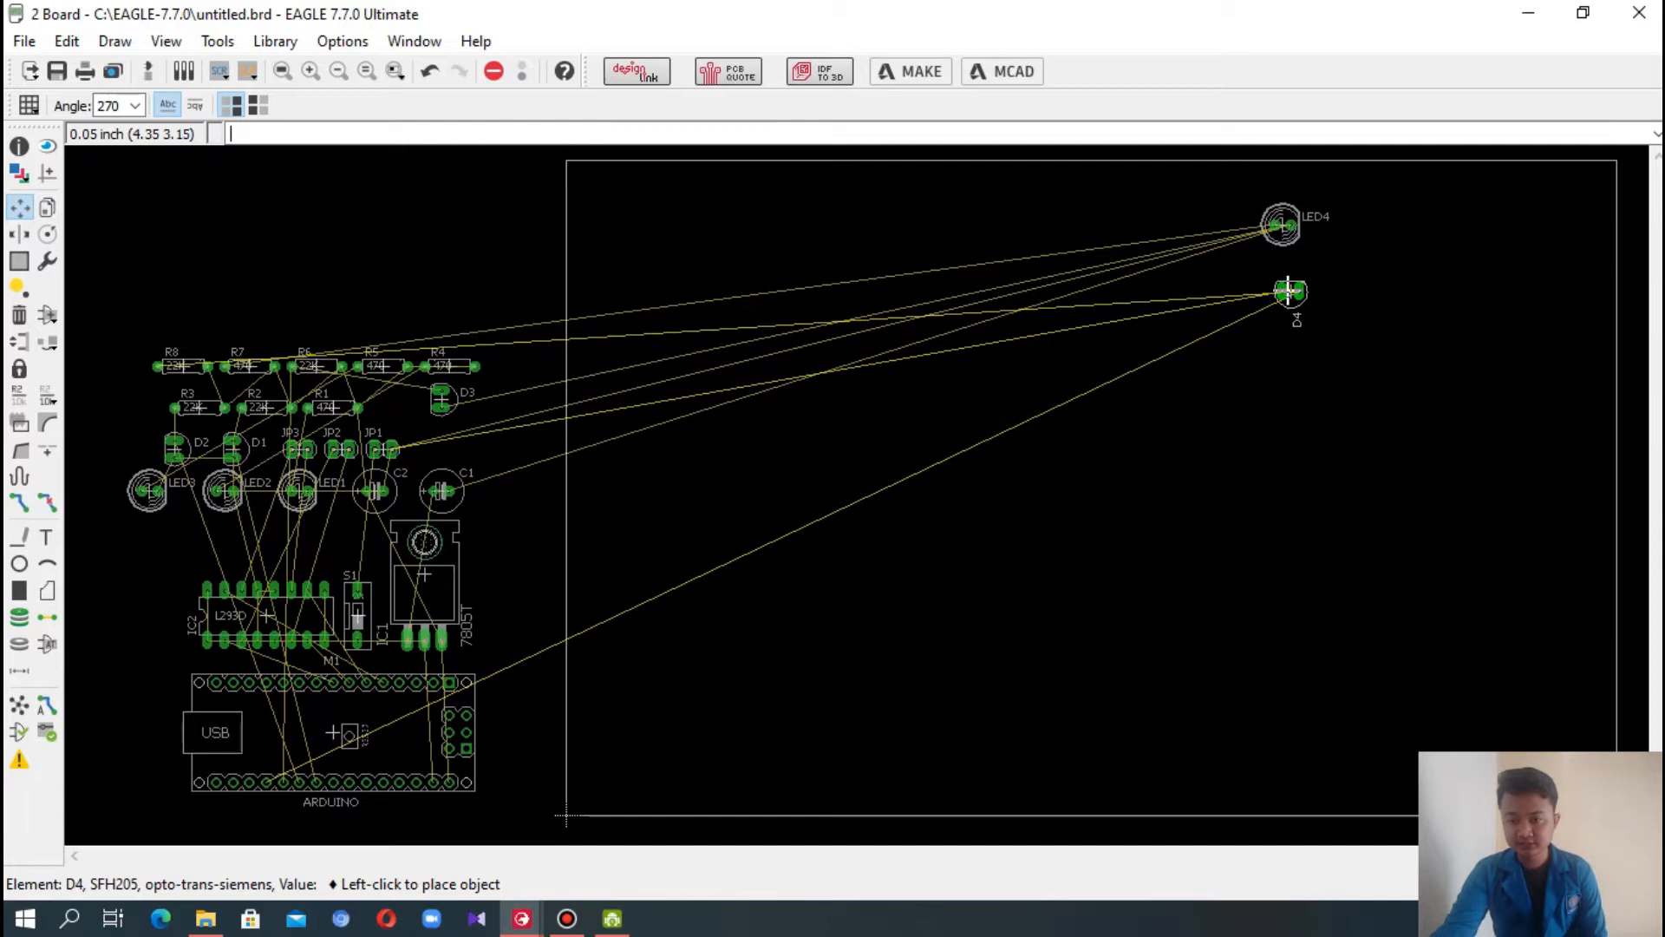
pyautogui.click(1282, 293)
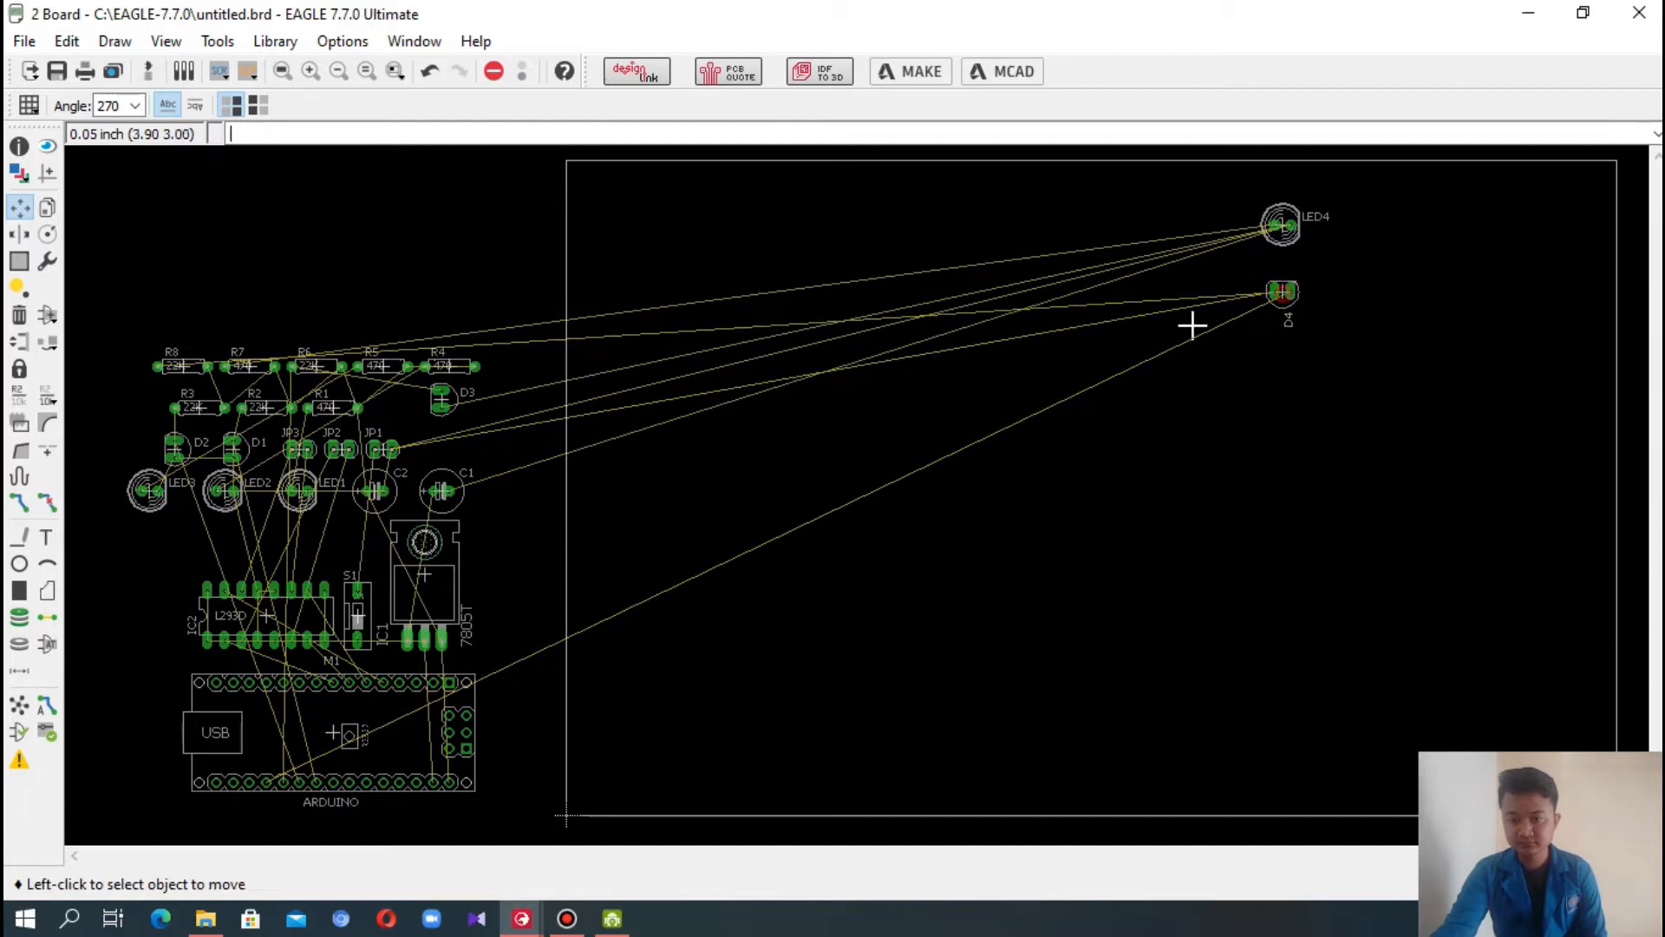
# - Move LED3 near the board's upper edge, left of LED4, and place D3 below it, rotated to 270 degrees
pyautogui.click(149, 490)
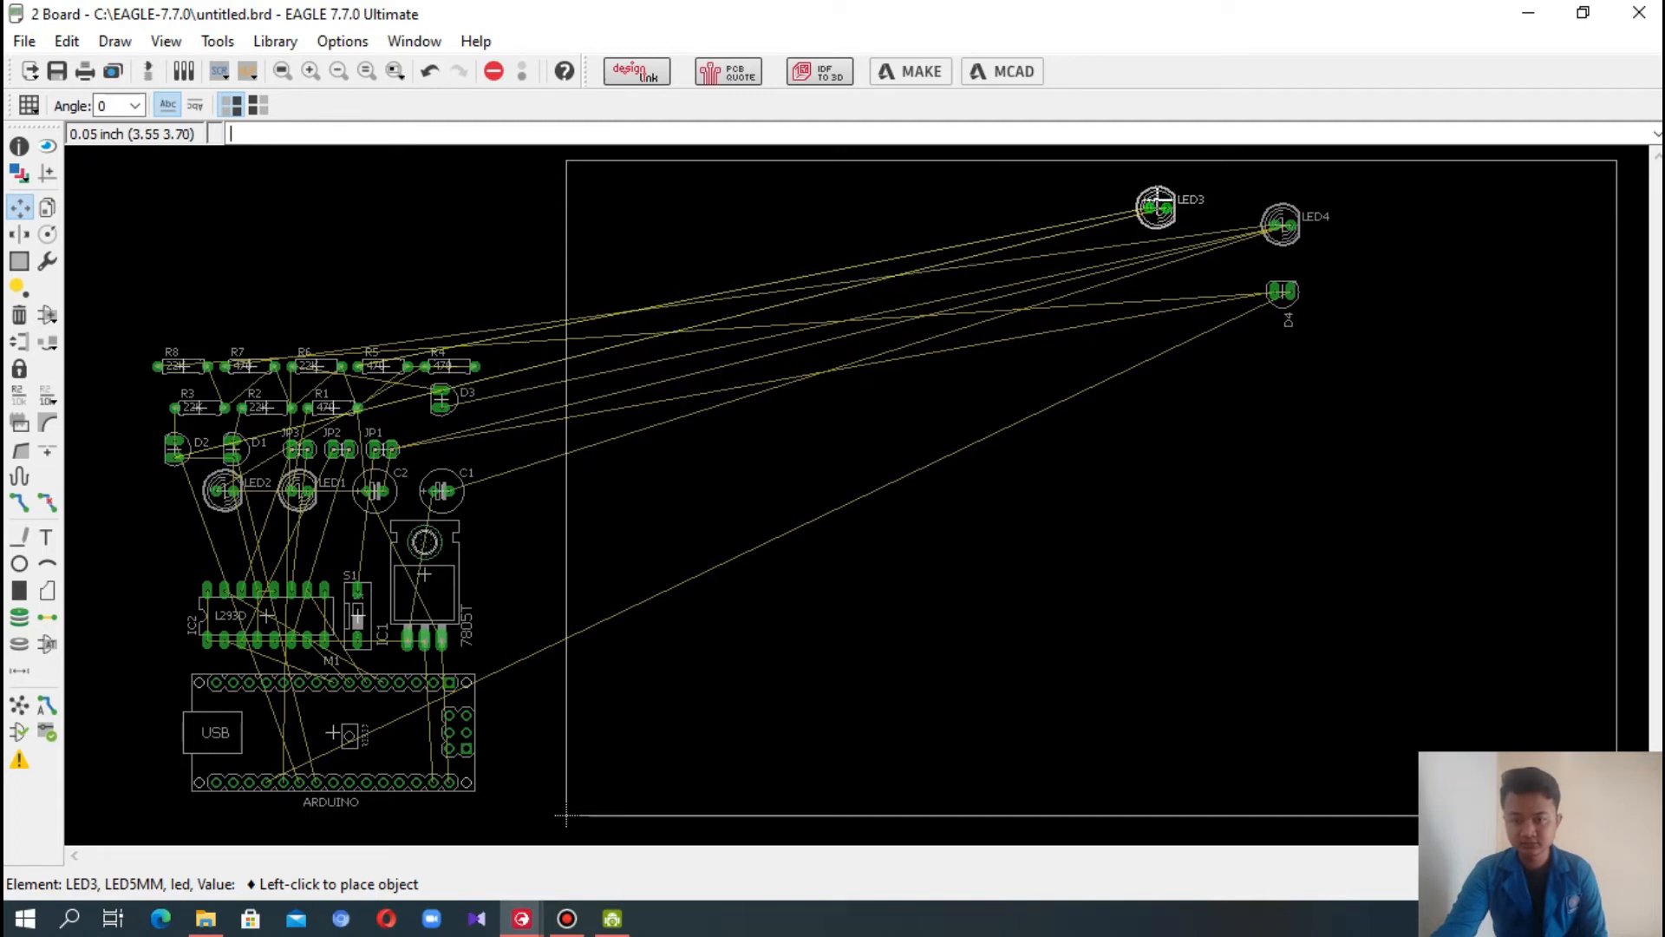
pyautogui.click(1144, 192)
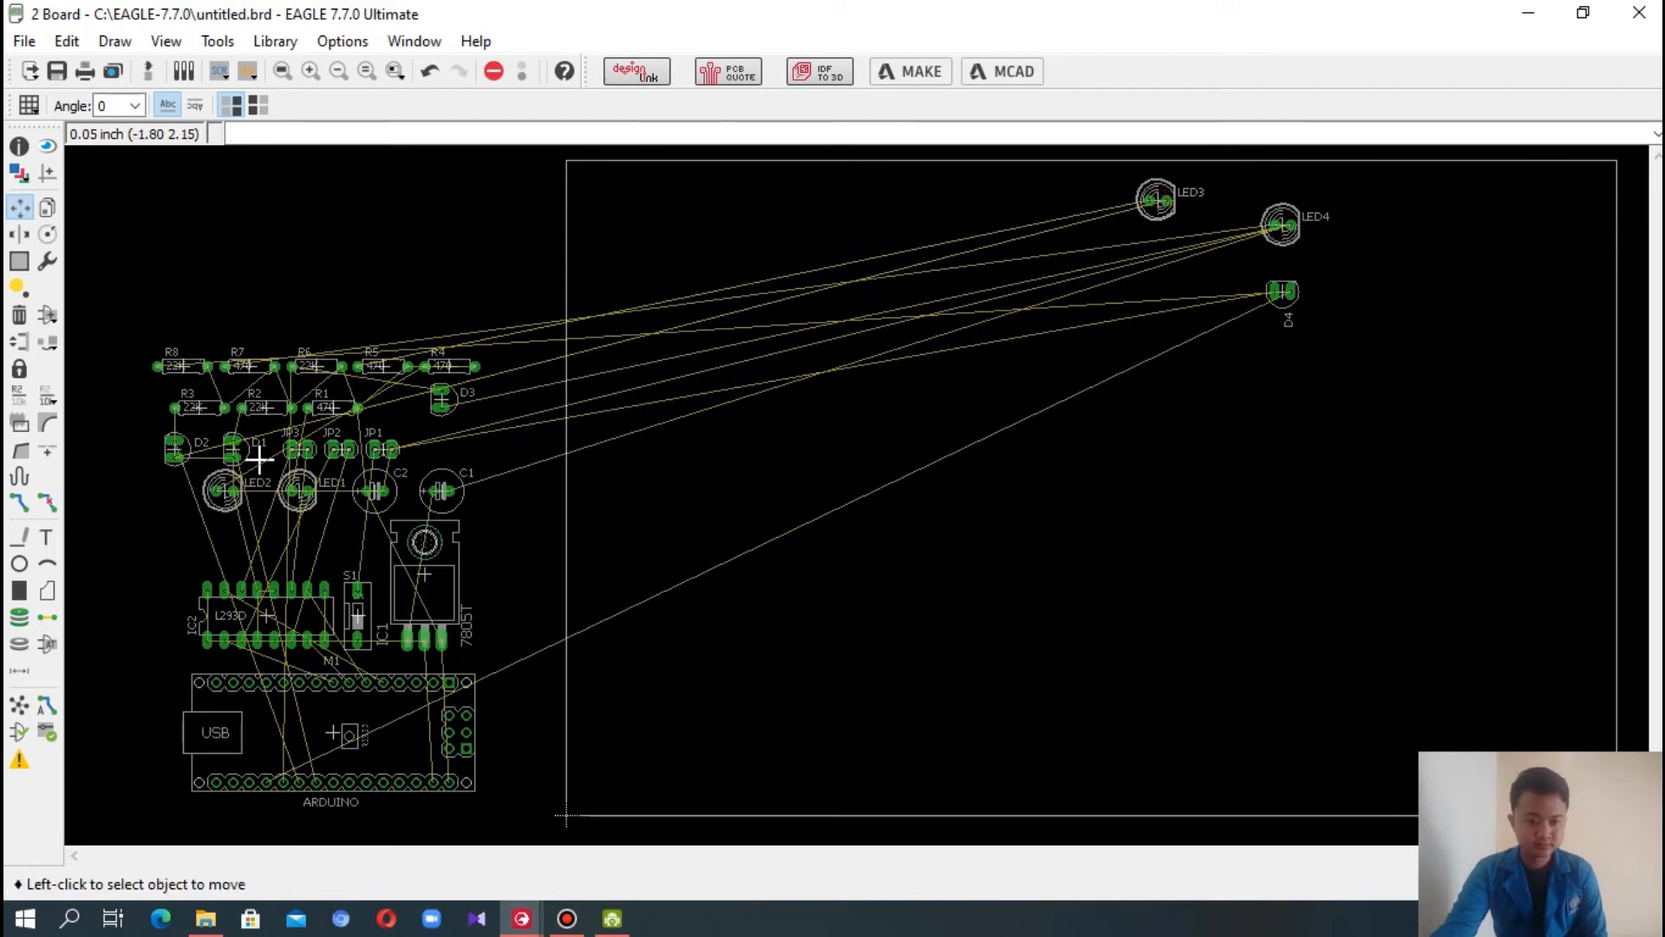
pyautogui.click(453, 405)
pyautogui.rightClick(1101, 304)
pyautogui.rightClick(1100, 307)
pyautogui.rightClick(1119, 307)
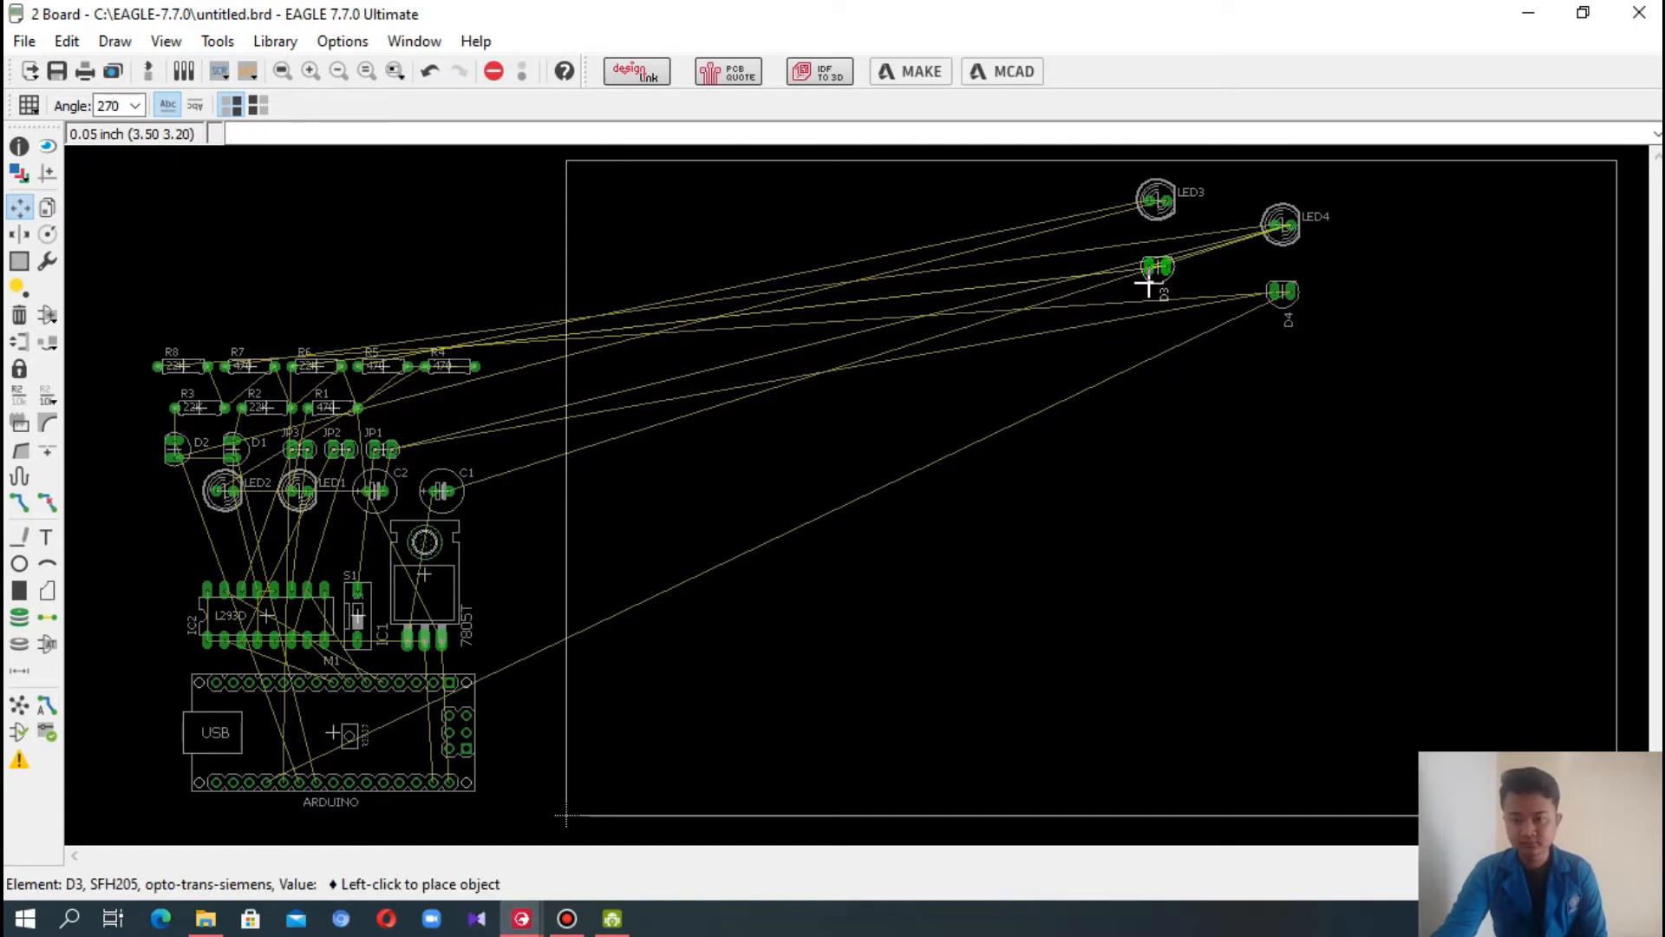
pyautogui.click(1149, 284)
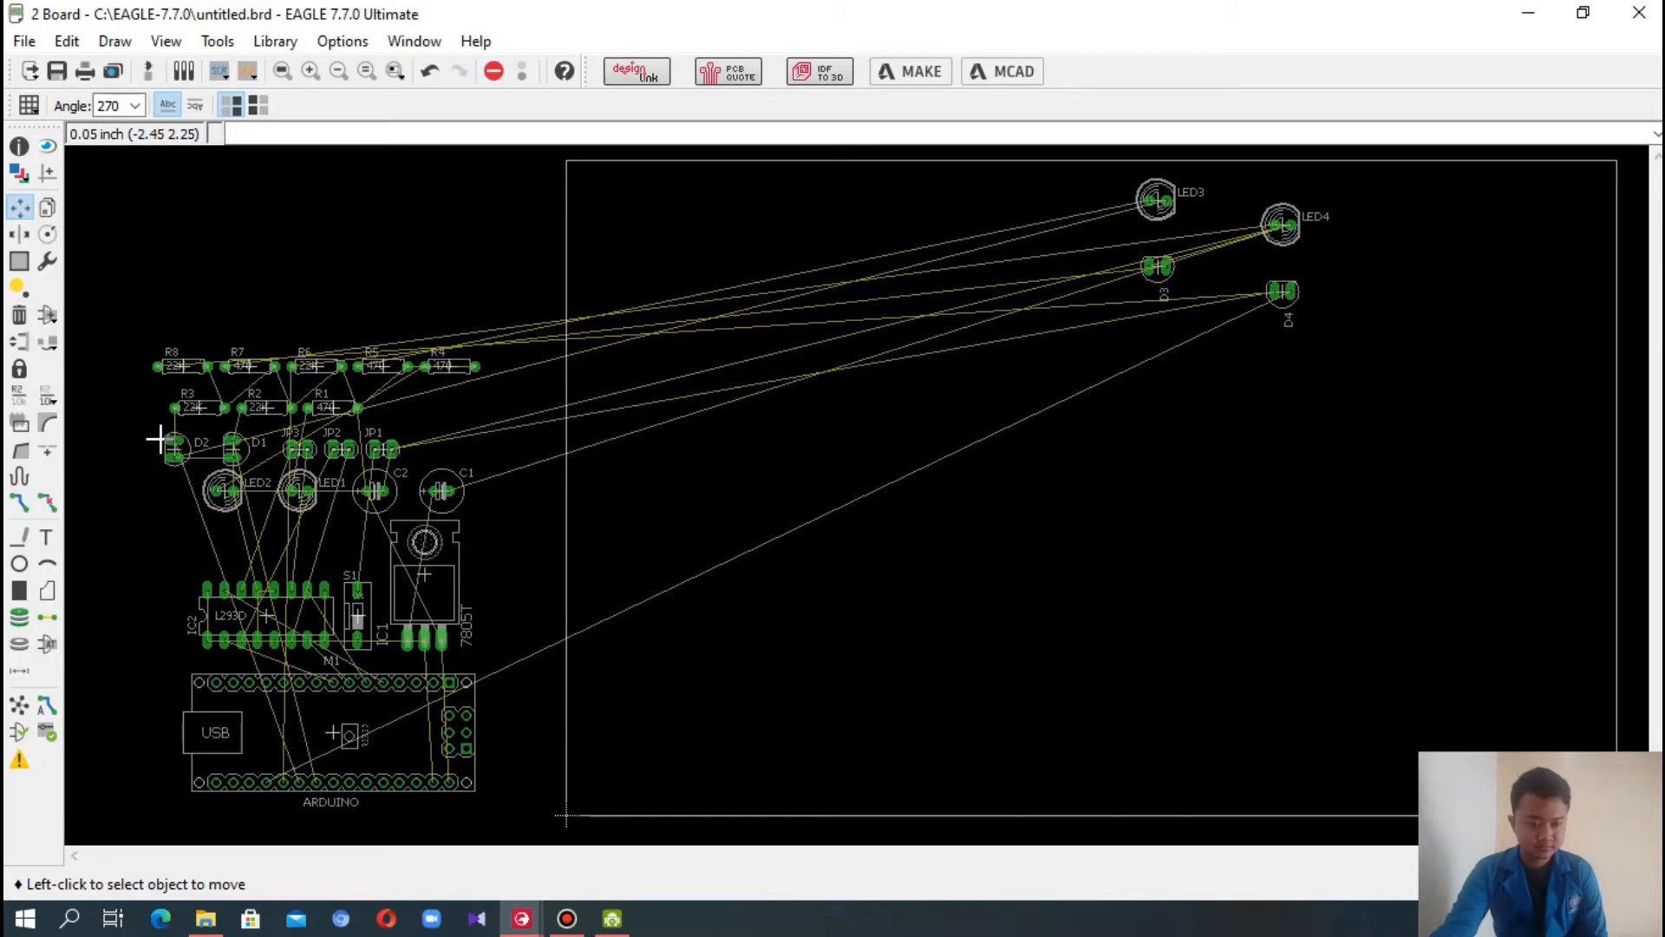
# - Move LED2 to the left of LED3 at the same height and place D2 below it, rotated to 270 degrees
pyautogui.click(231, 490)
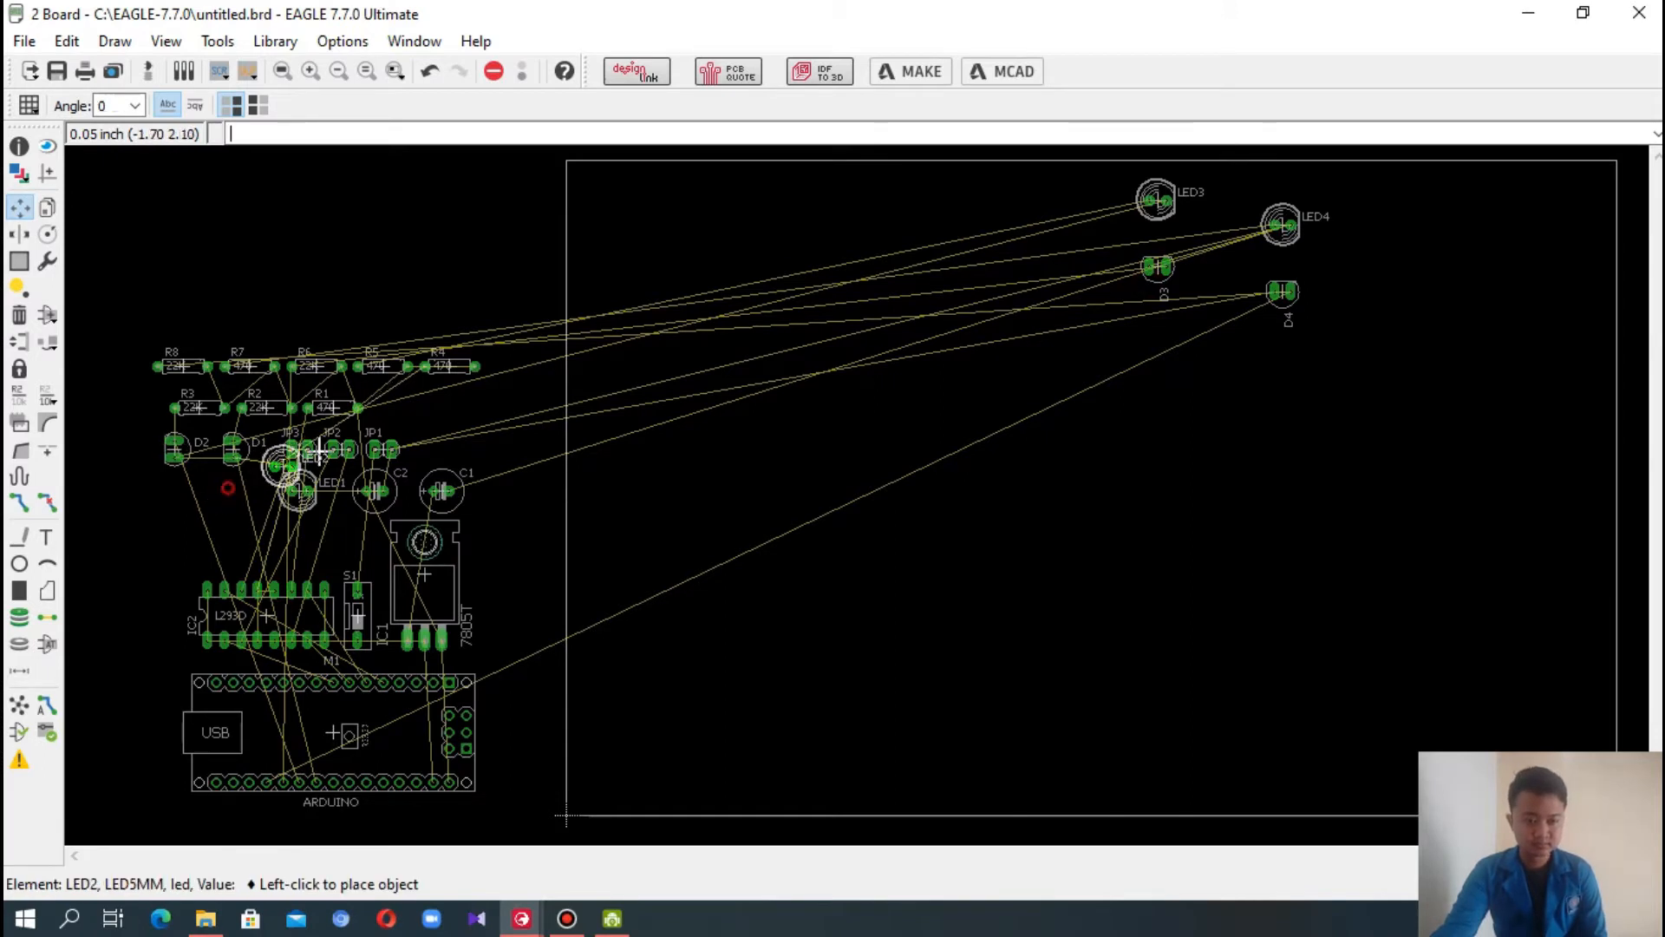
pyautogui.rightClick(1032, 219)
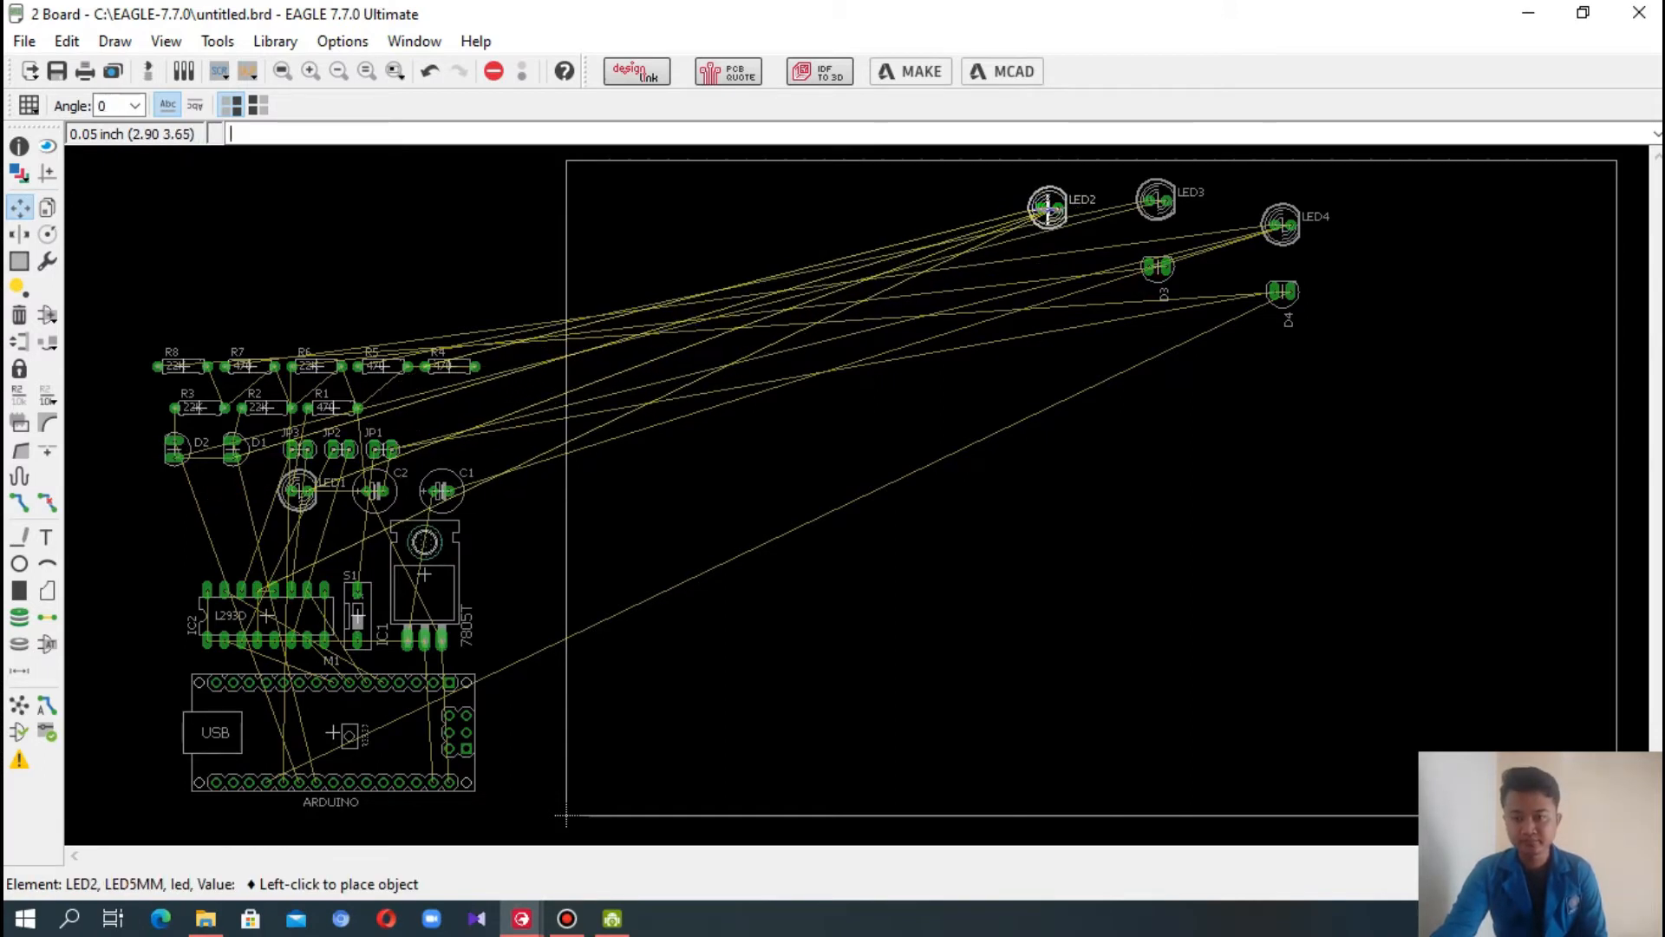
pyautogui.click(1031, 201)
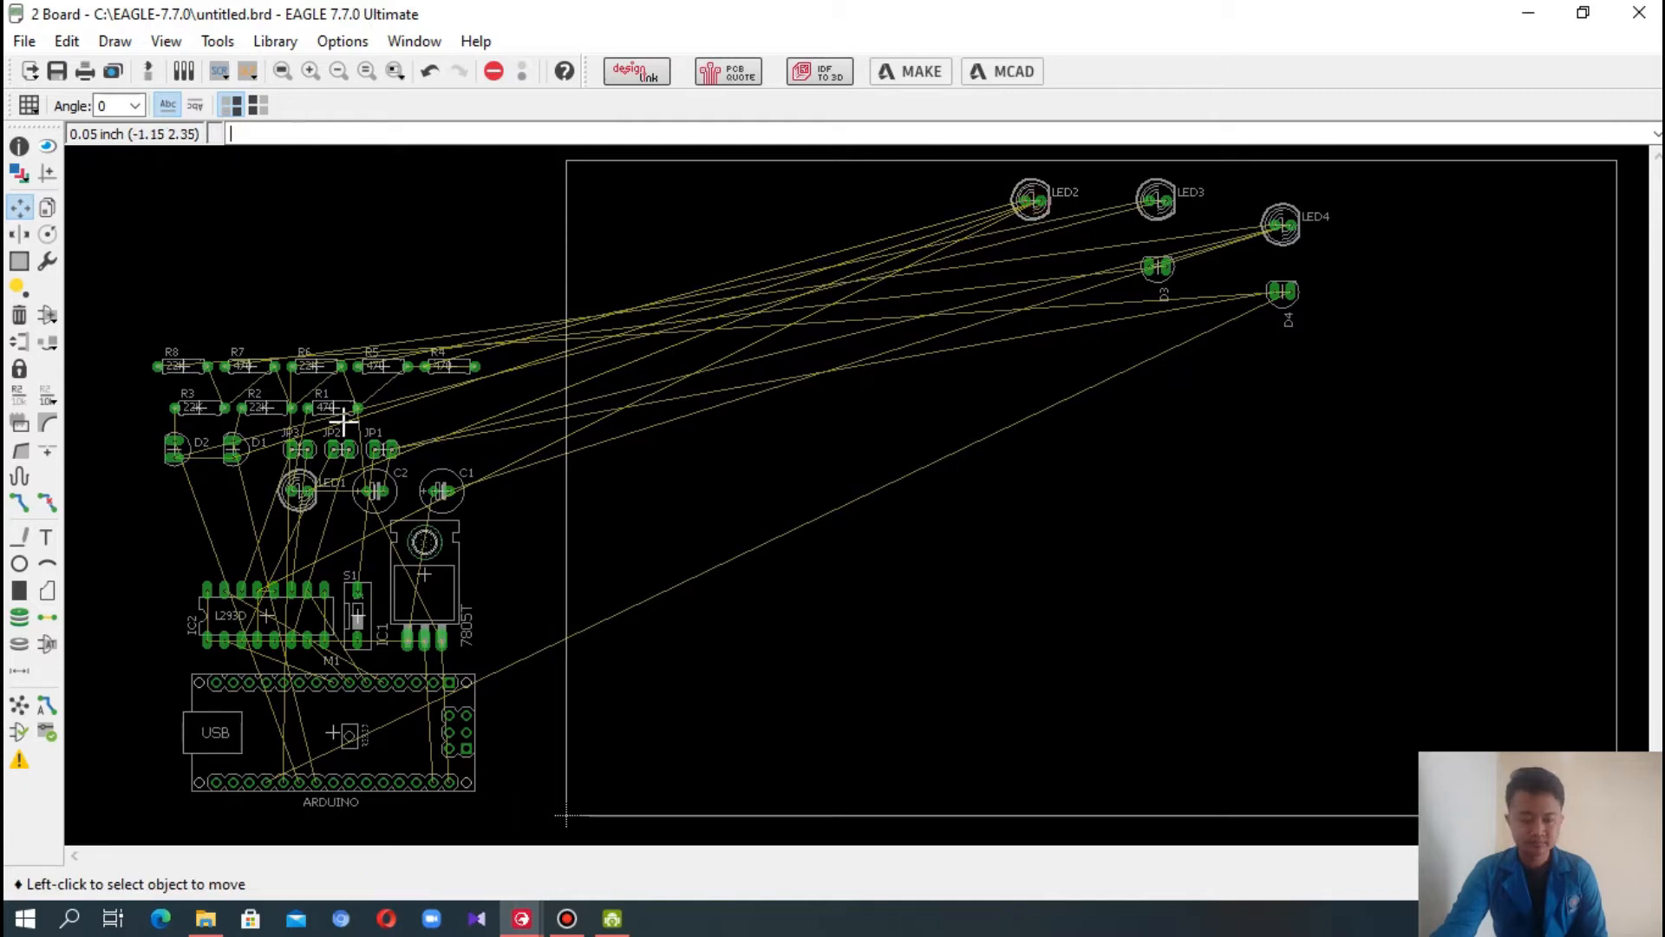
pyautogui.click(177, 448)
pyautogui.rightClick(1003, 275)
pyautogui.rightClick(1003, 275)
pyautogui.rightClick(1030, 276)
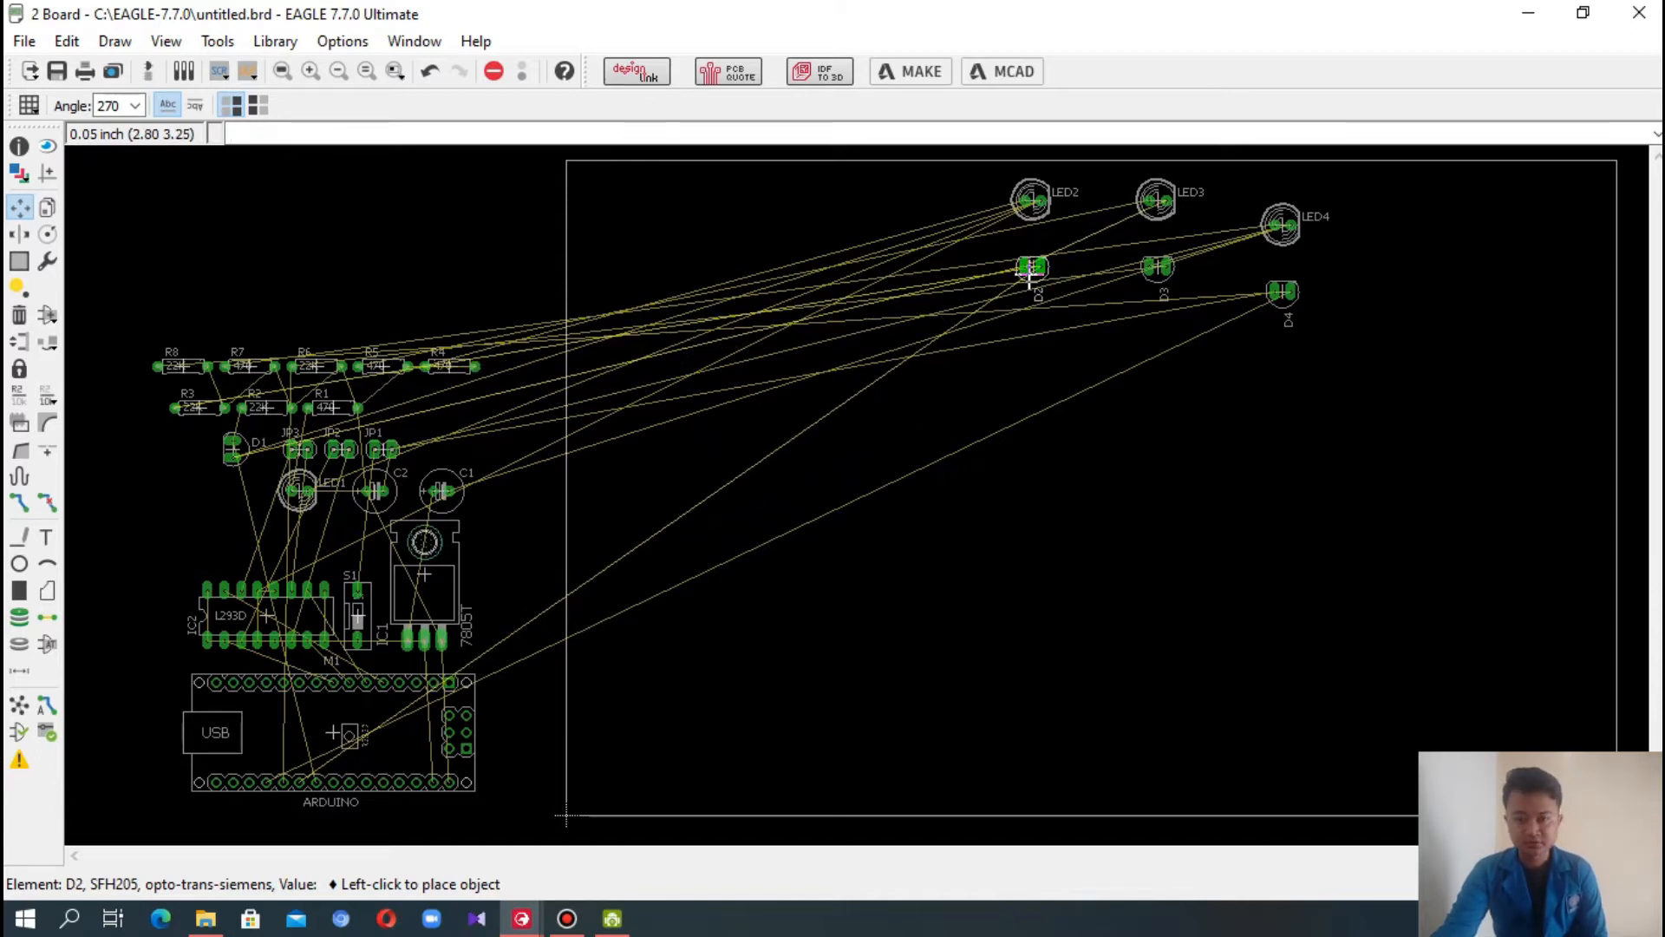
pyautogui.click(1030, 273)
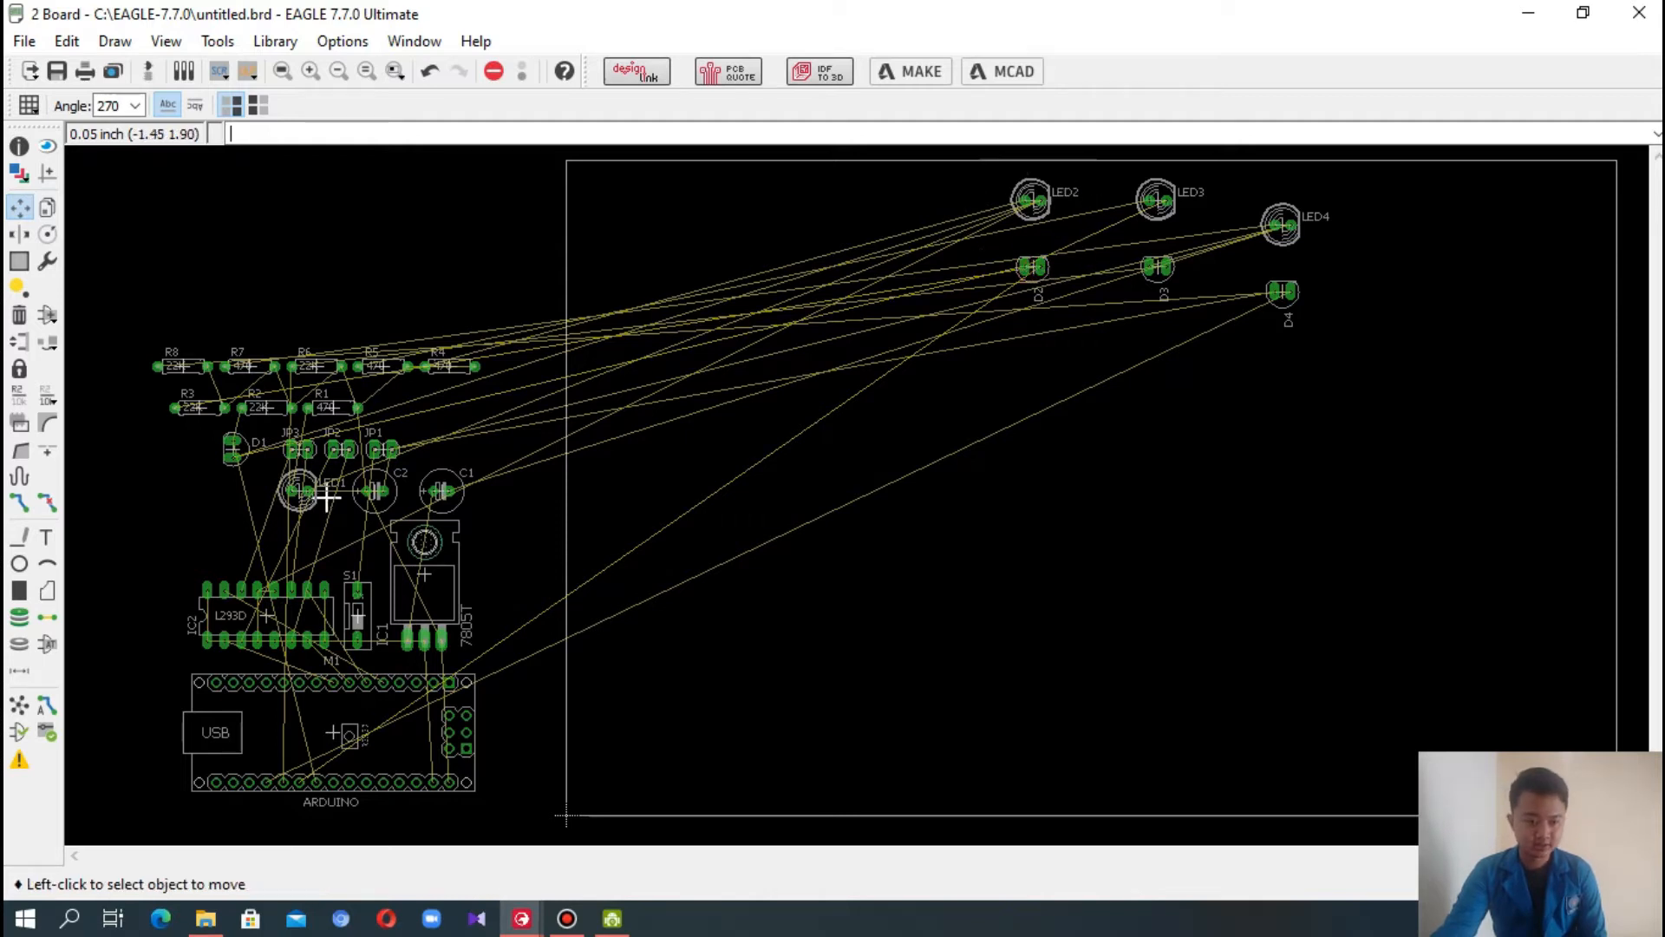
# - Move LED1 to the left of and slightly lower than LED2, and place D1 below it, rotated to 270 degrees
pyautogui.click(288, 498)
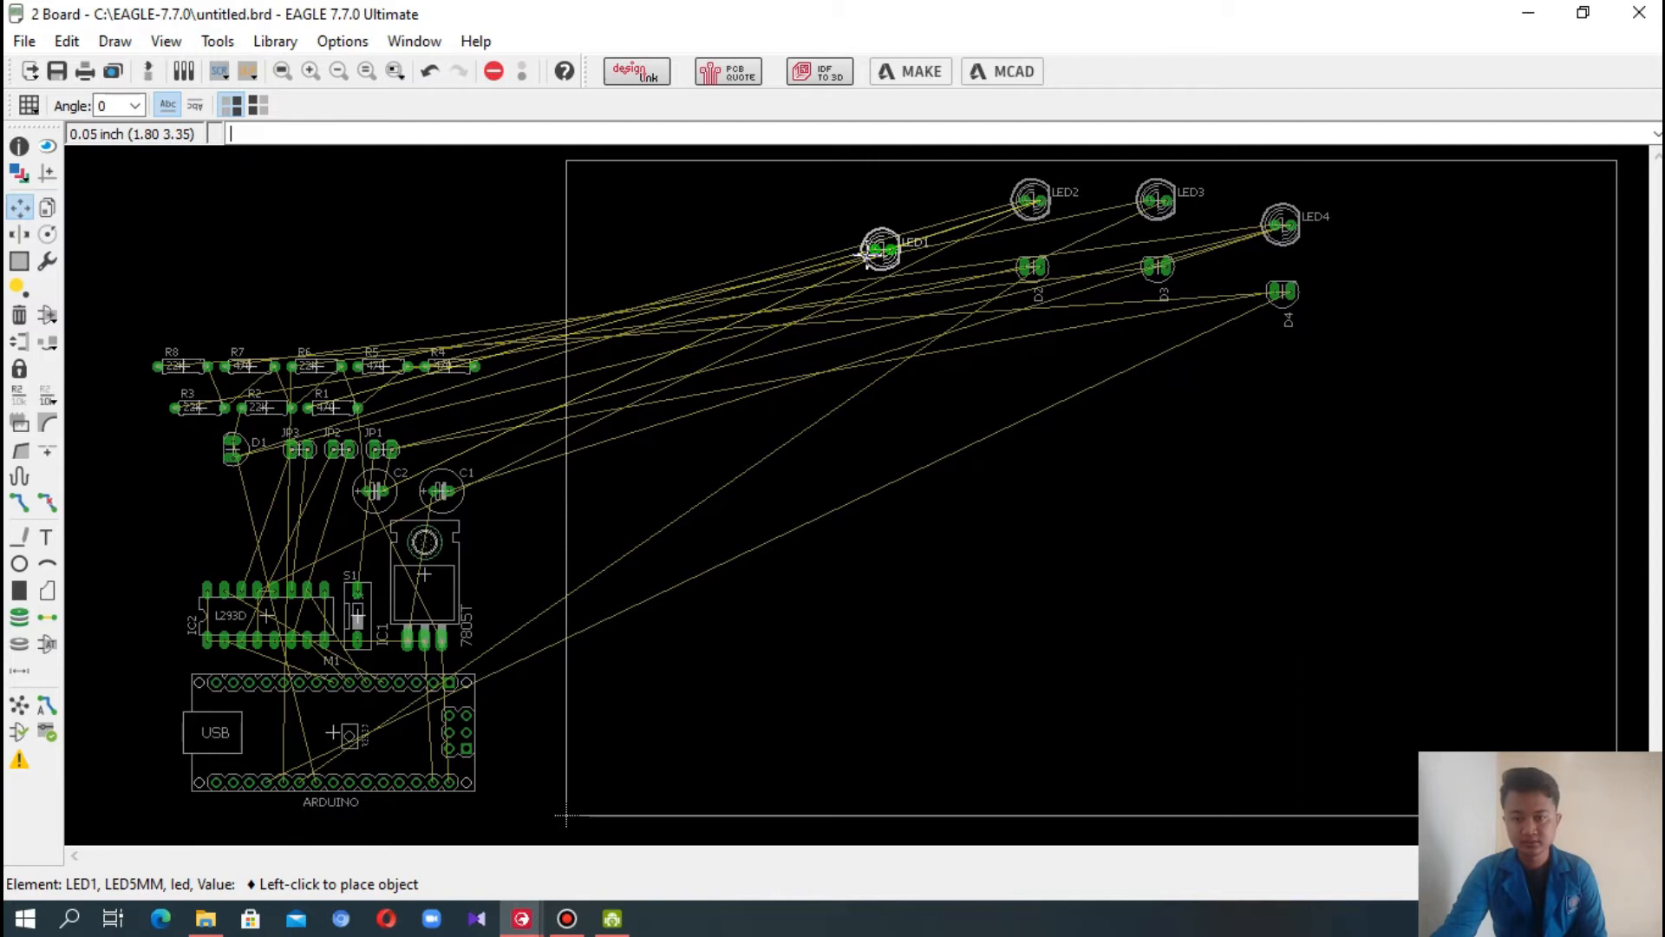
pyautogui.click(893, 234)
pyautogui.click(895, 232)
pyautogui.click(895, 232)
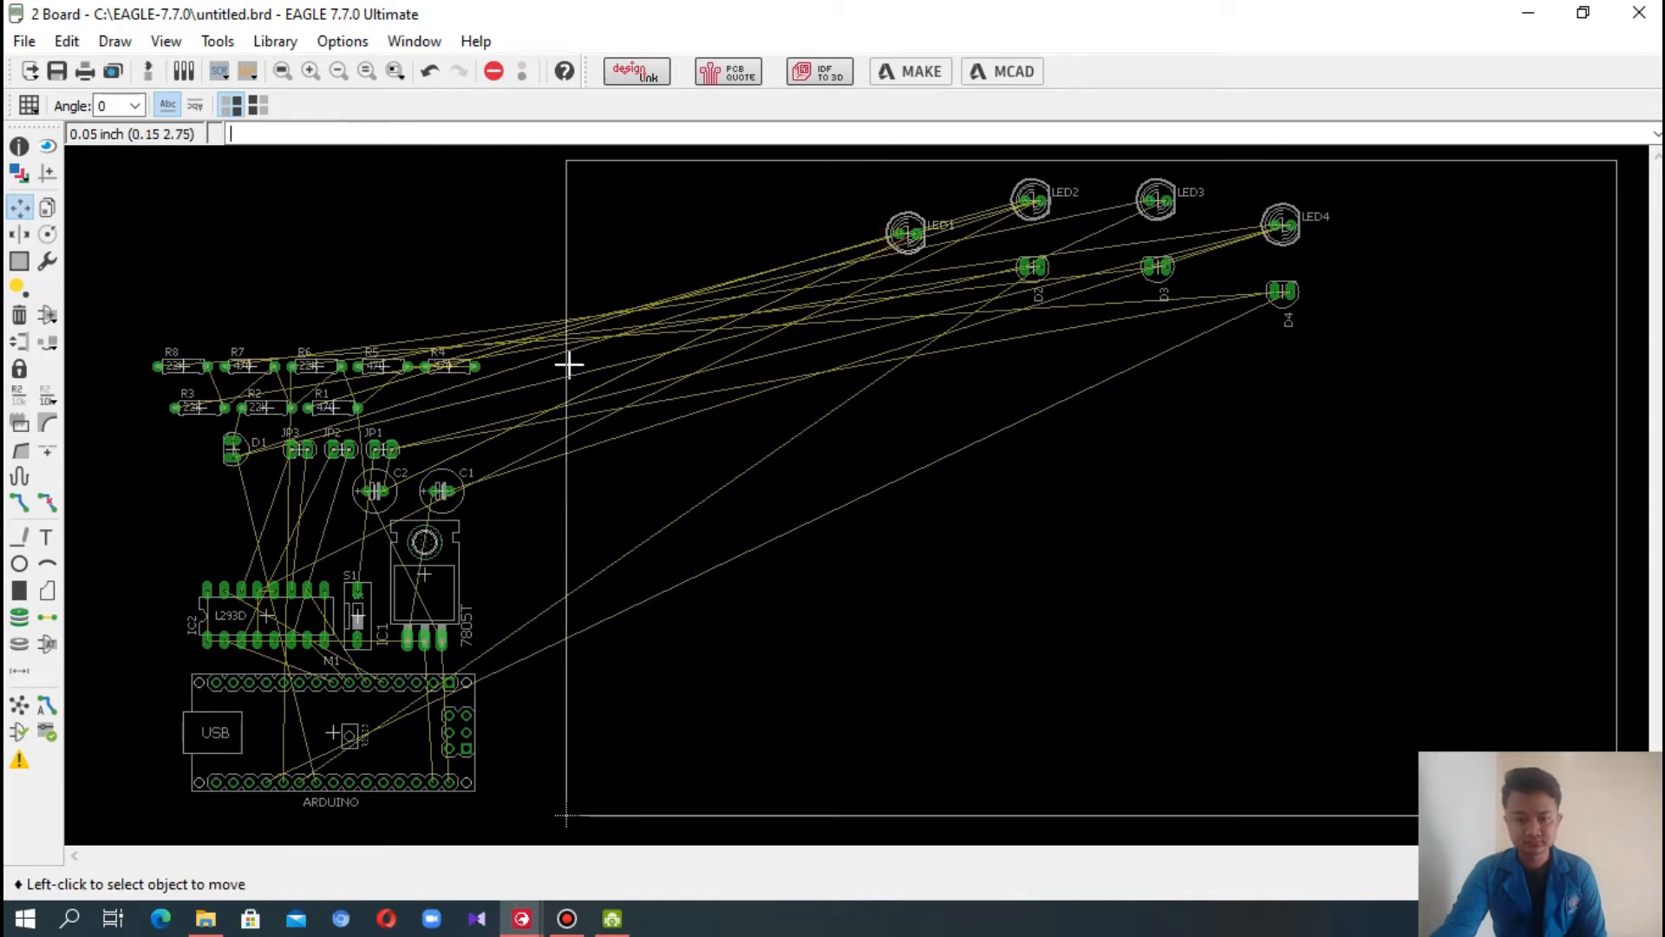
pyautogui.click(232, 449)
pyautogui.rightClick(907, 346)
pyautogui.rightClick(909, 346)
pyautogui.rightClick(909, 345)
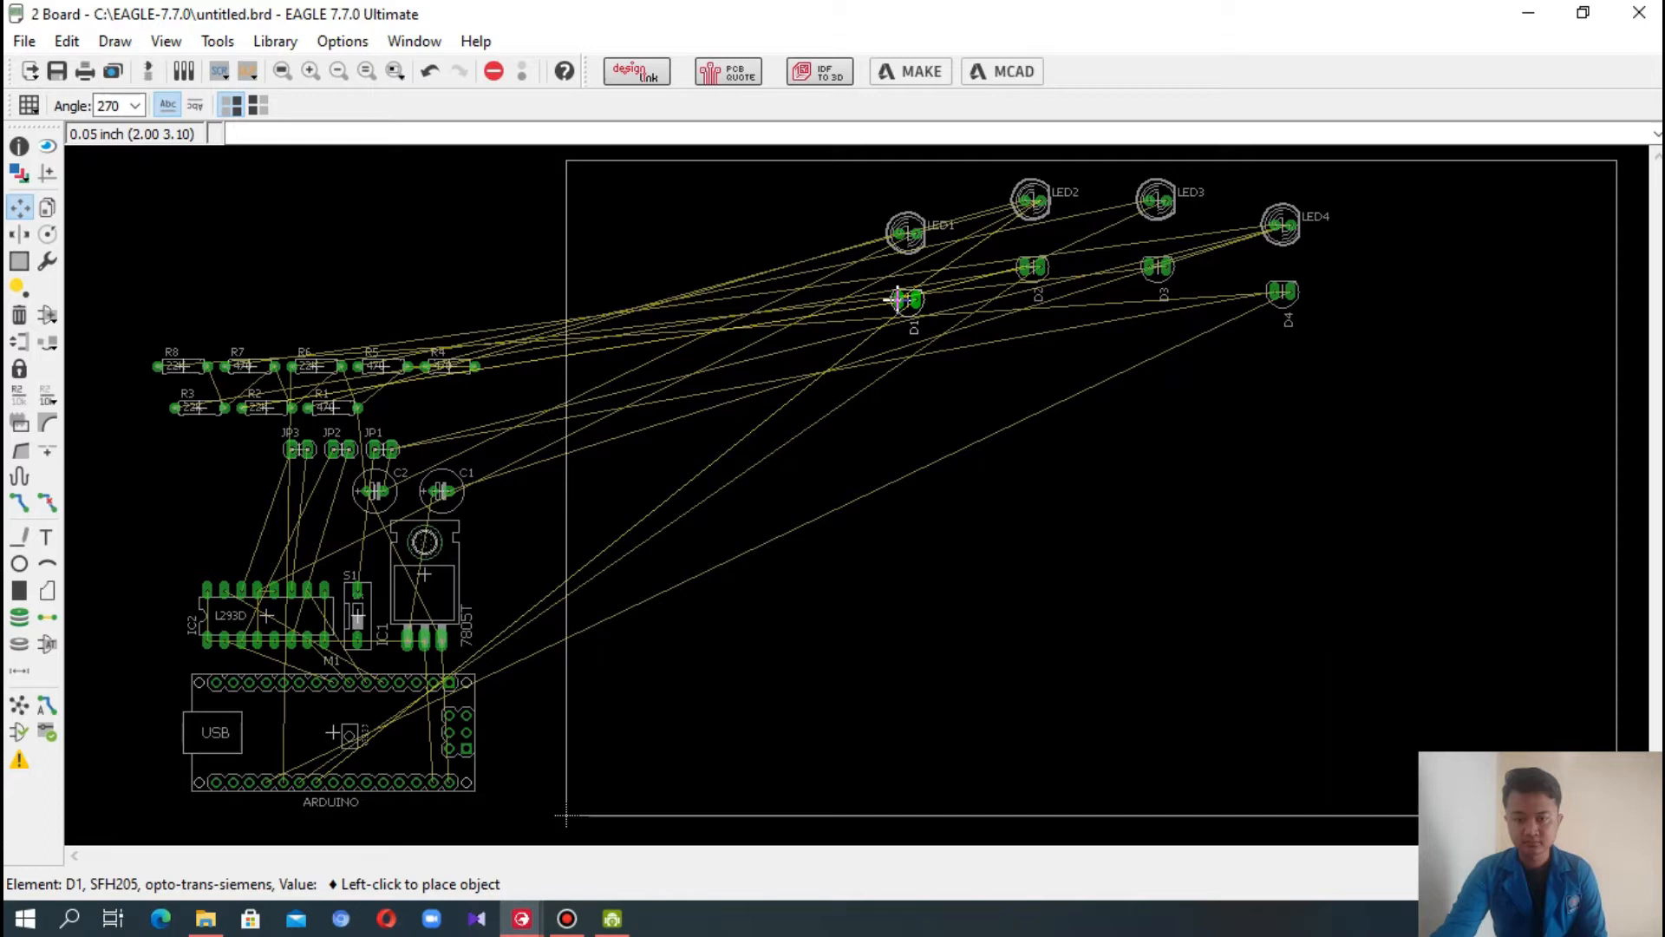
pyautogui.click(897, 300)
# - Shift LED1 and D1 slightly to the left, keeping them vertically aligned
pyautogui.click(903, 231)
pyautogui.click(900, 241)
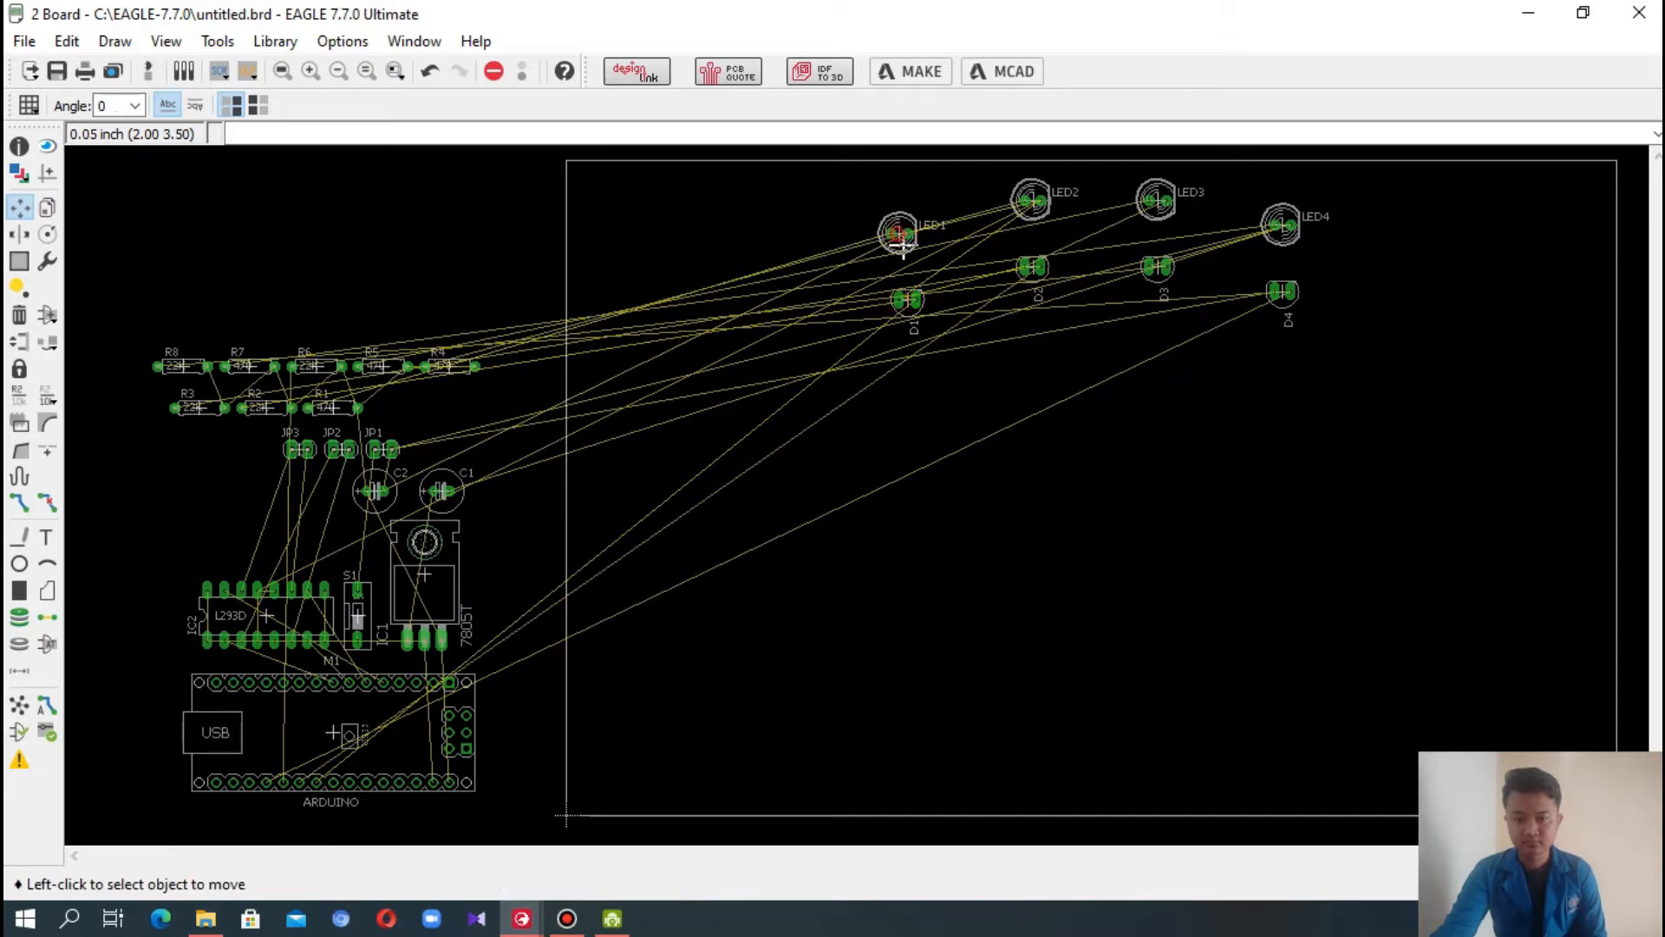
pyautogui.click(909, 299)
pyautogui.click(900, 299)
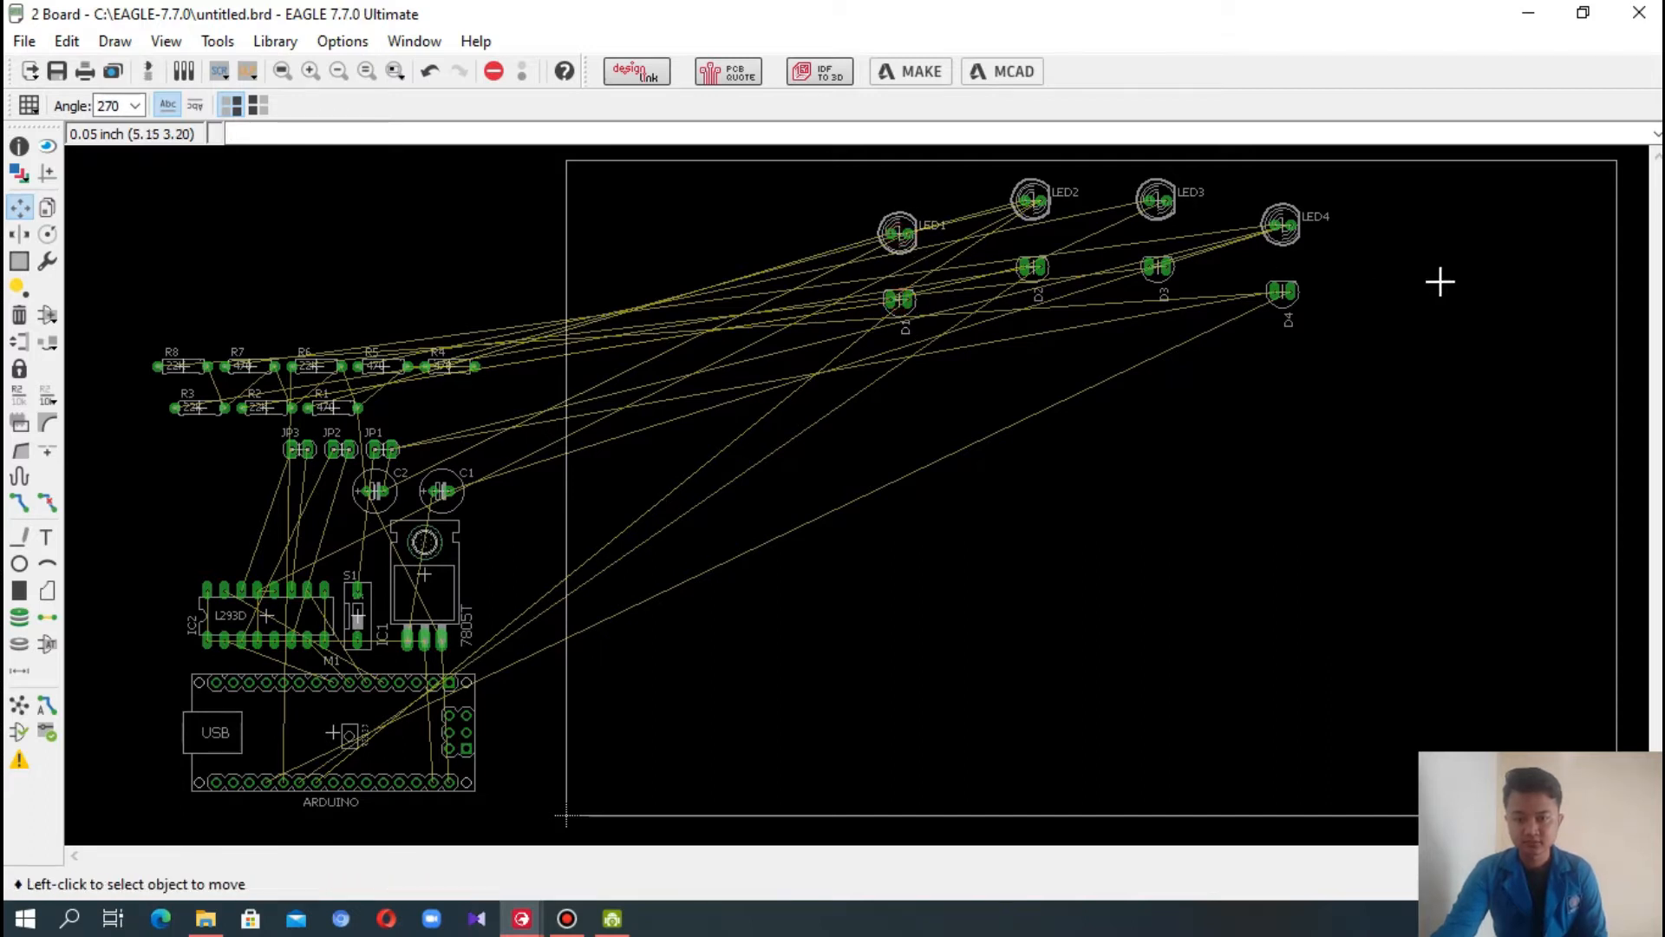
# - Shift LED4 and D4 slightly to the left, keeping D4 directly below LED4
pyautogui.click(1288, 234)
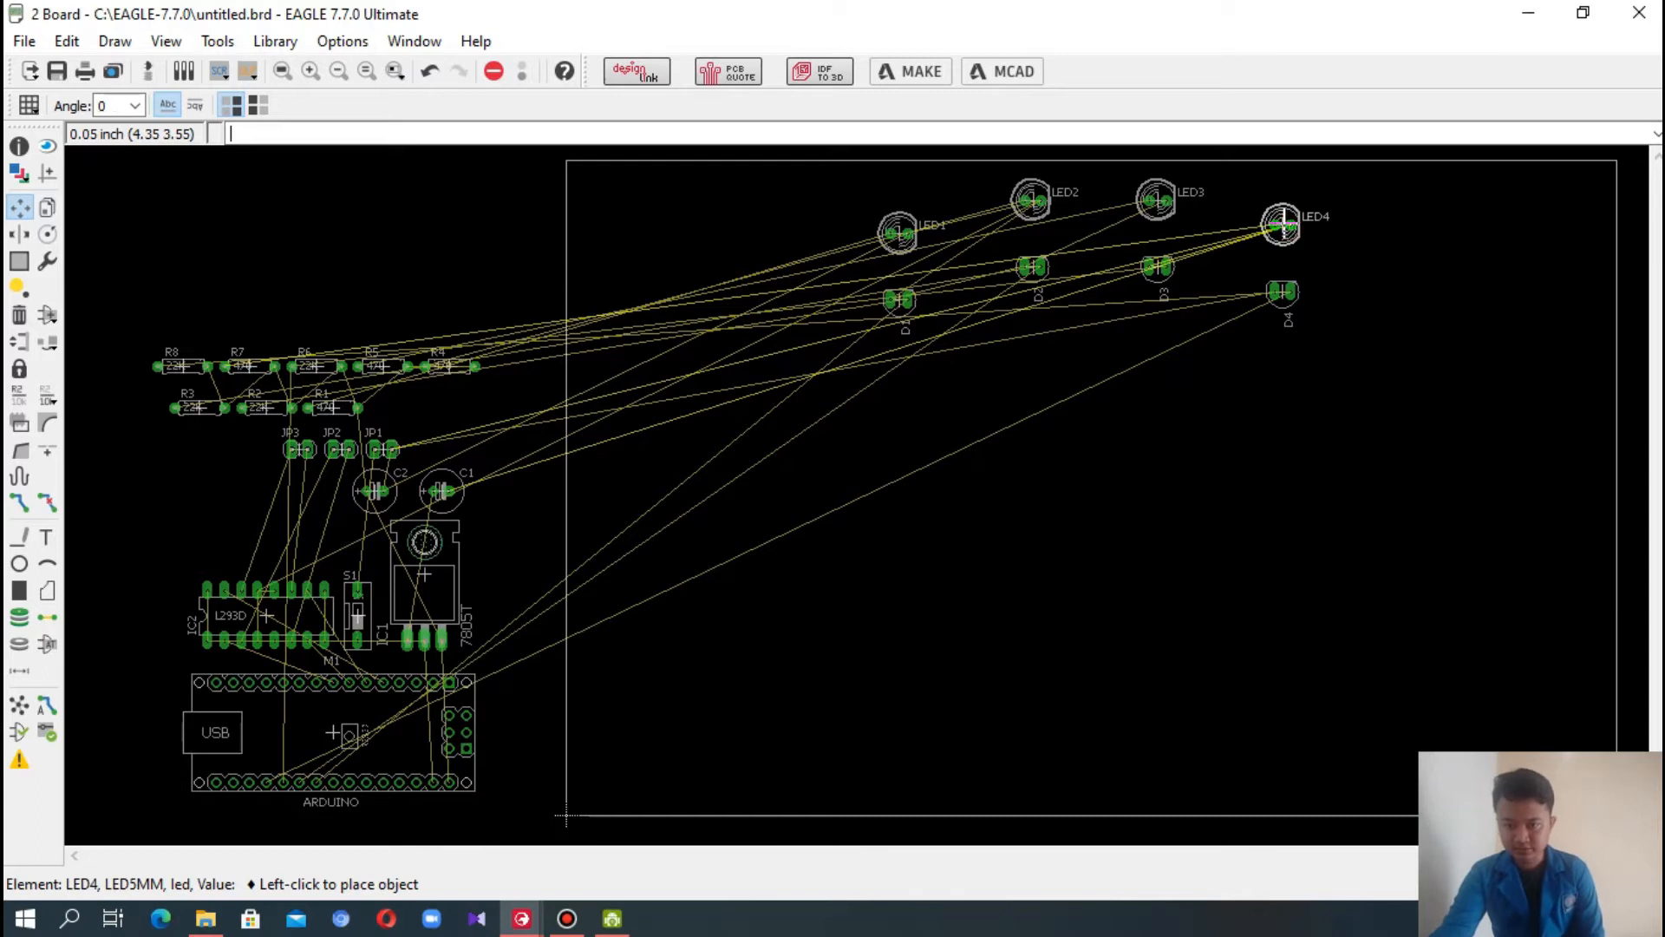
pyautogui.click(1301, 253)
pyautogui.click(1282, 293)
pyautogui.click(1274, 294)
pyautogui.click(1274, 295)
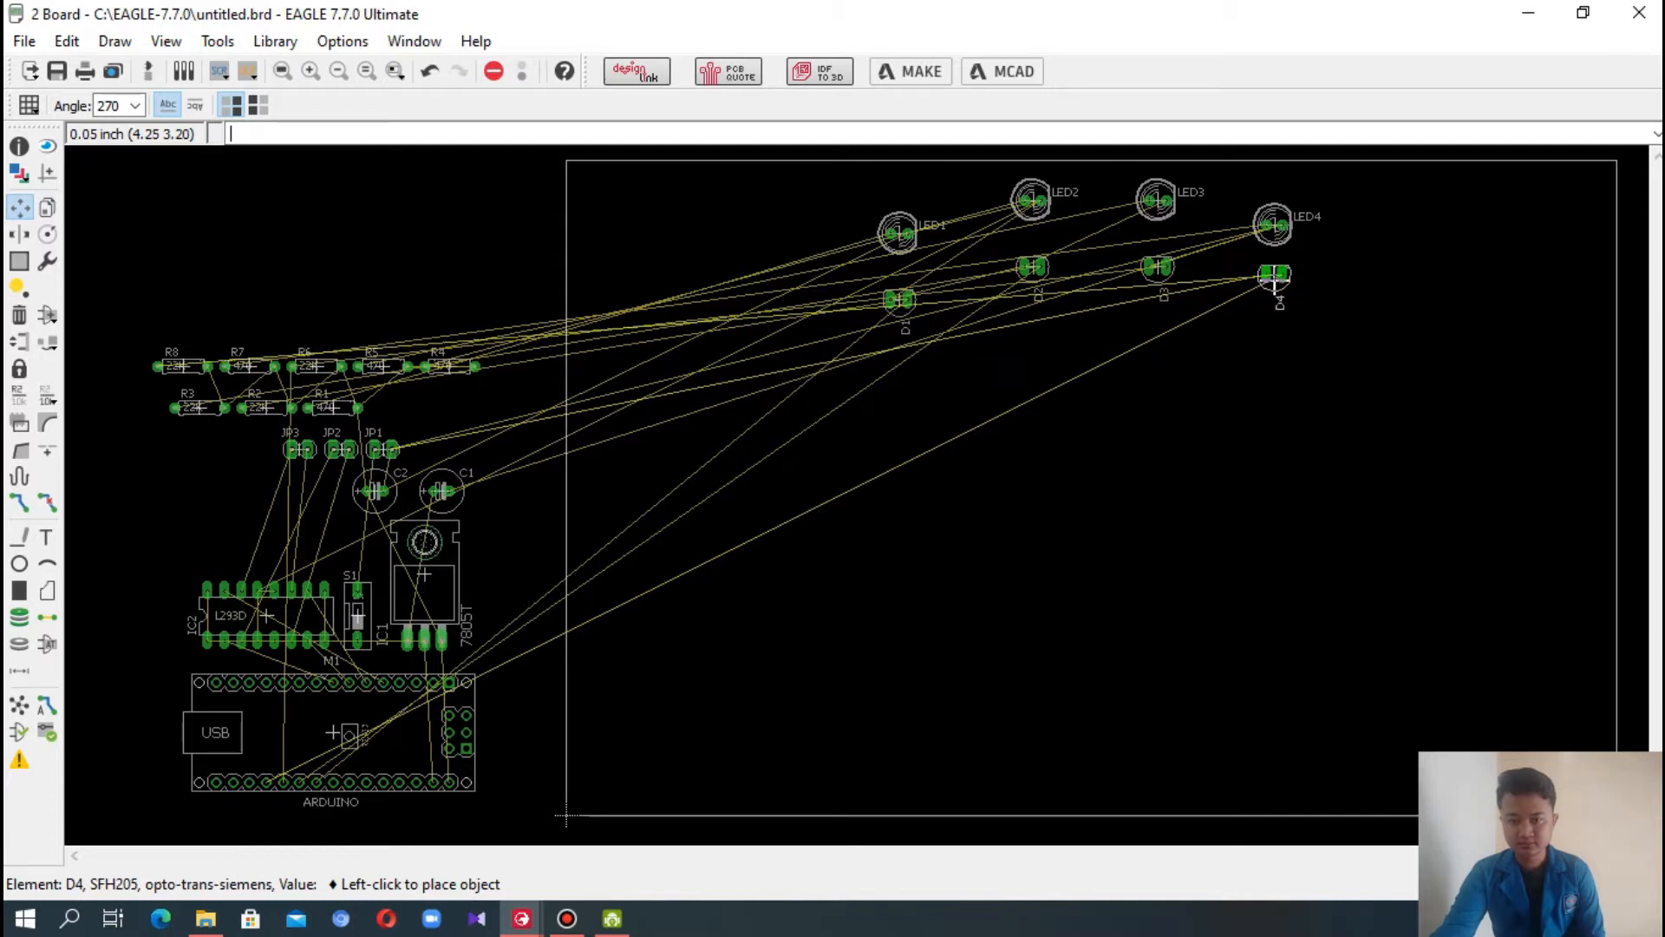
pyautogui.click(1275, 293)
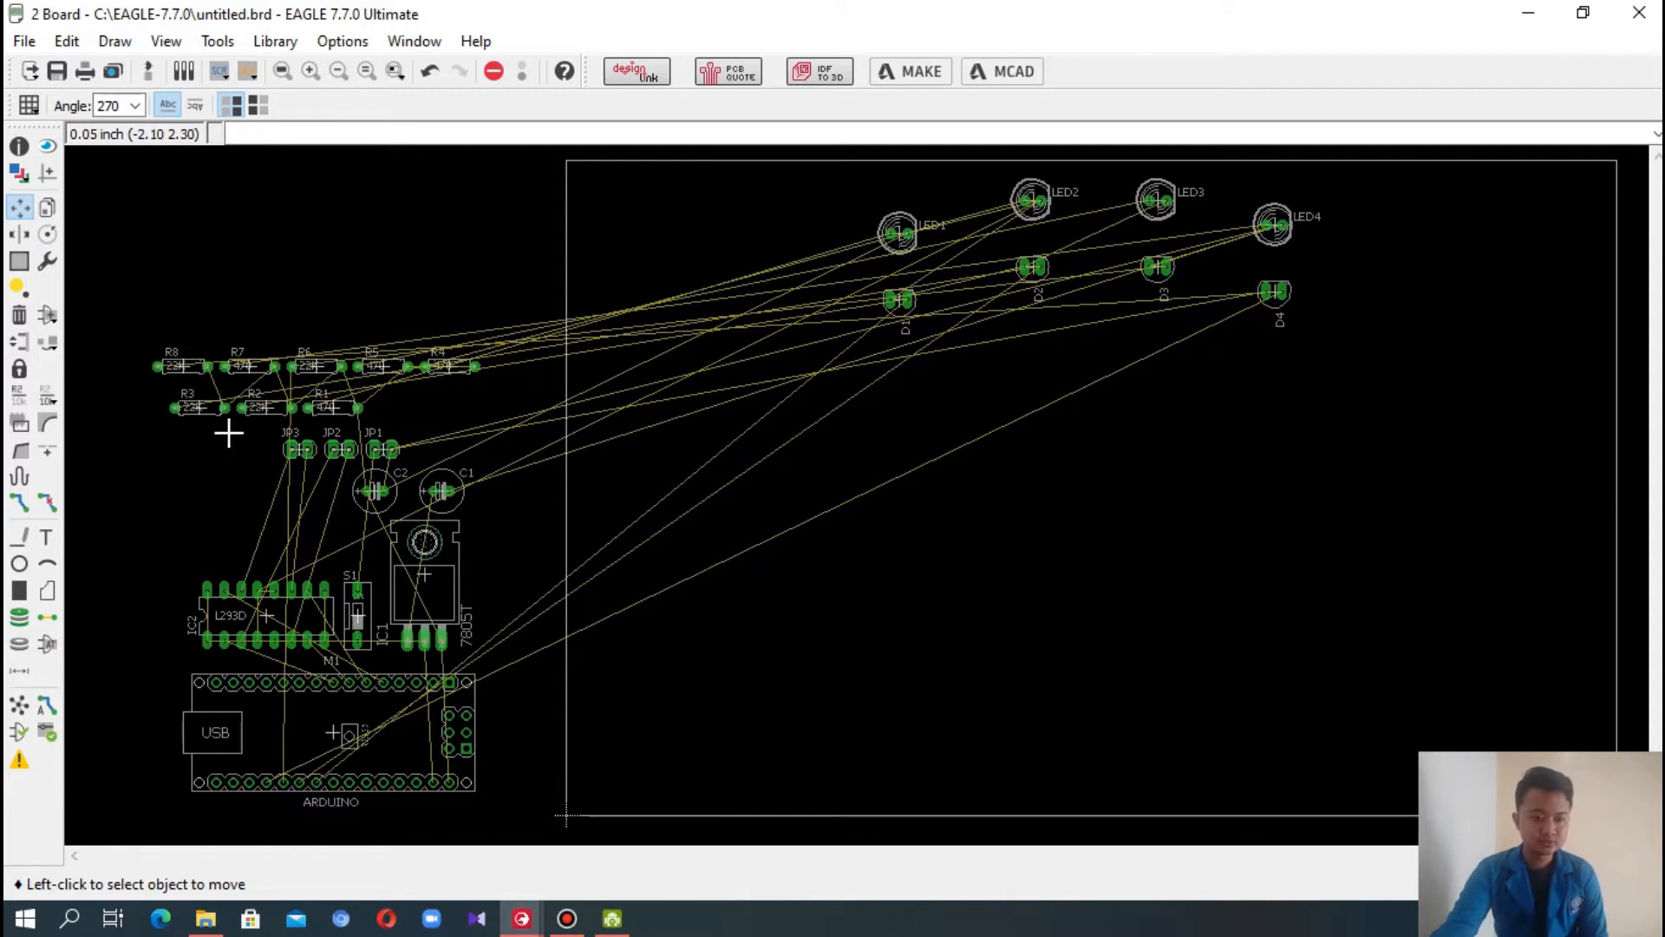
# - Move the 22K resistor R8 below D4, slightly to its right, rotated to 270 degrees
pyautogui.click(192, 367)
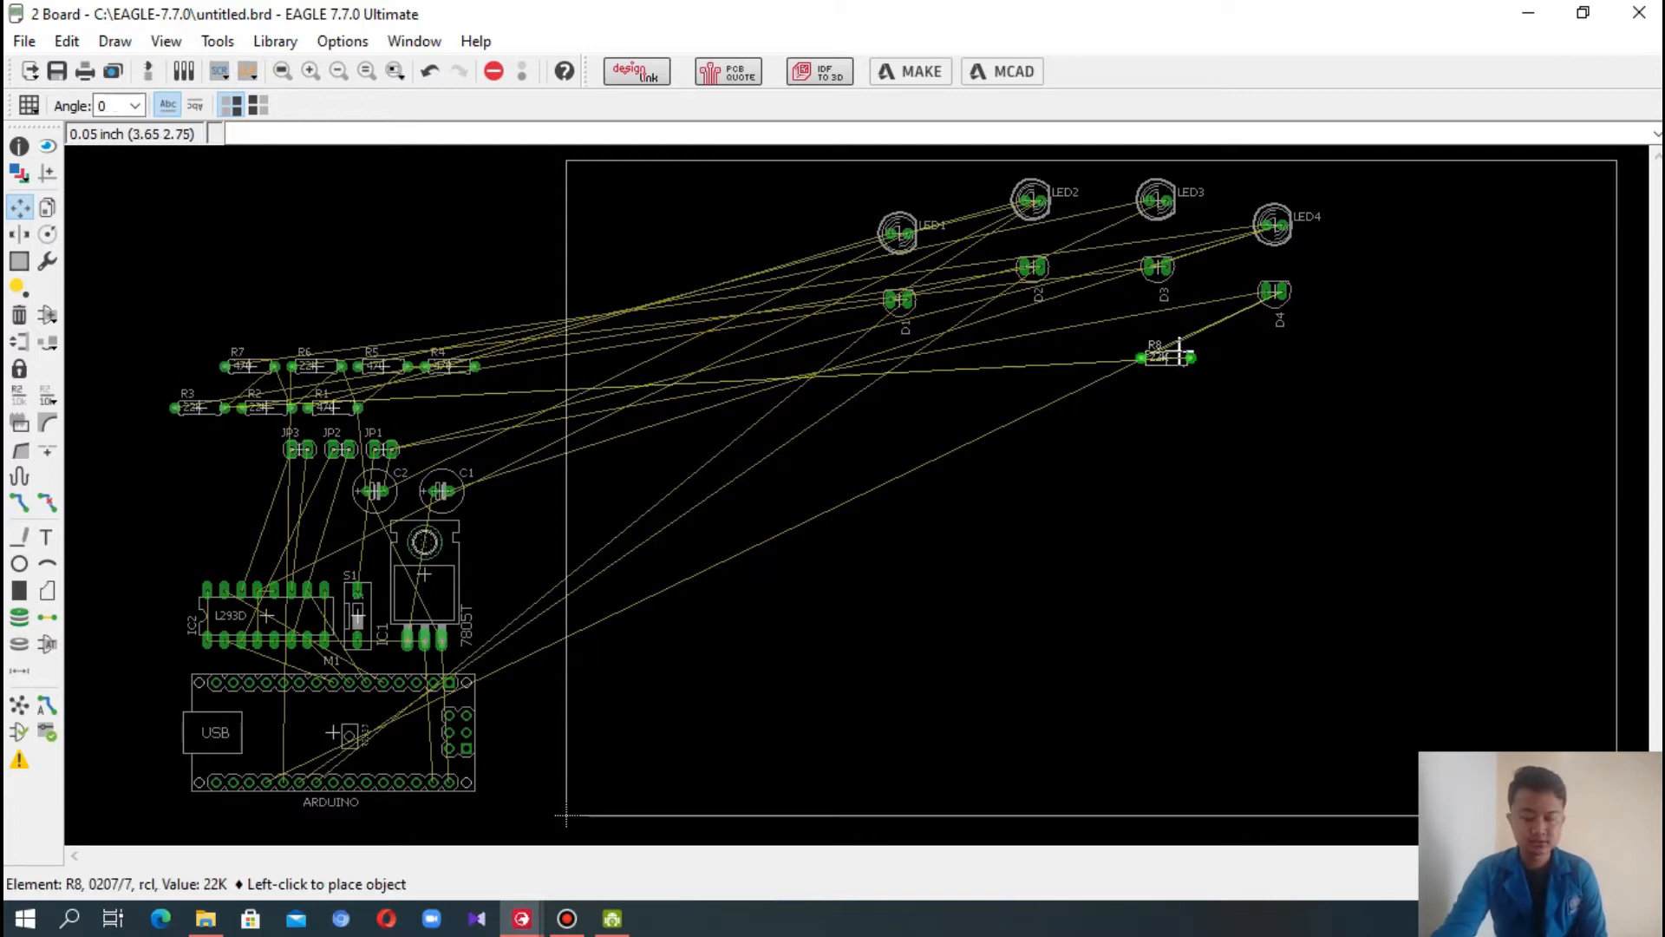
pyautogui.rightClick(1277, 359)
pyautogui.rightClick(1277, 358)
pyautogui.rightClick(1277, 359)
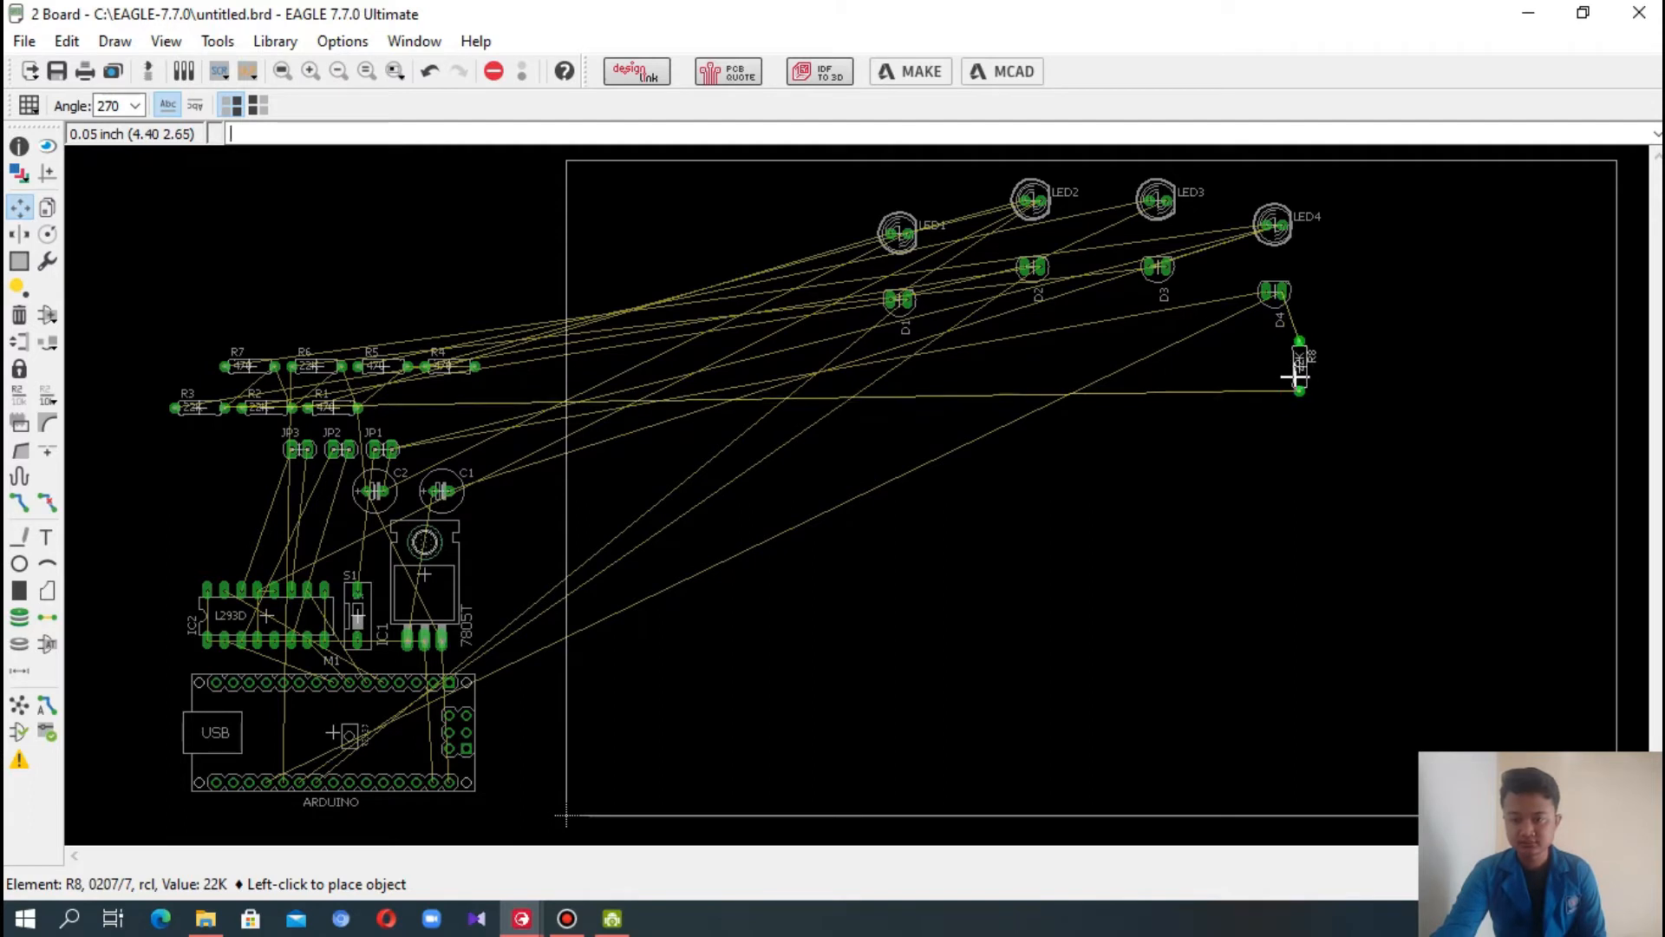
pyautogui.click(1293, 374)
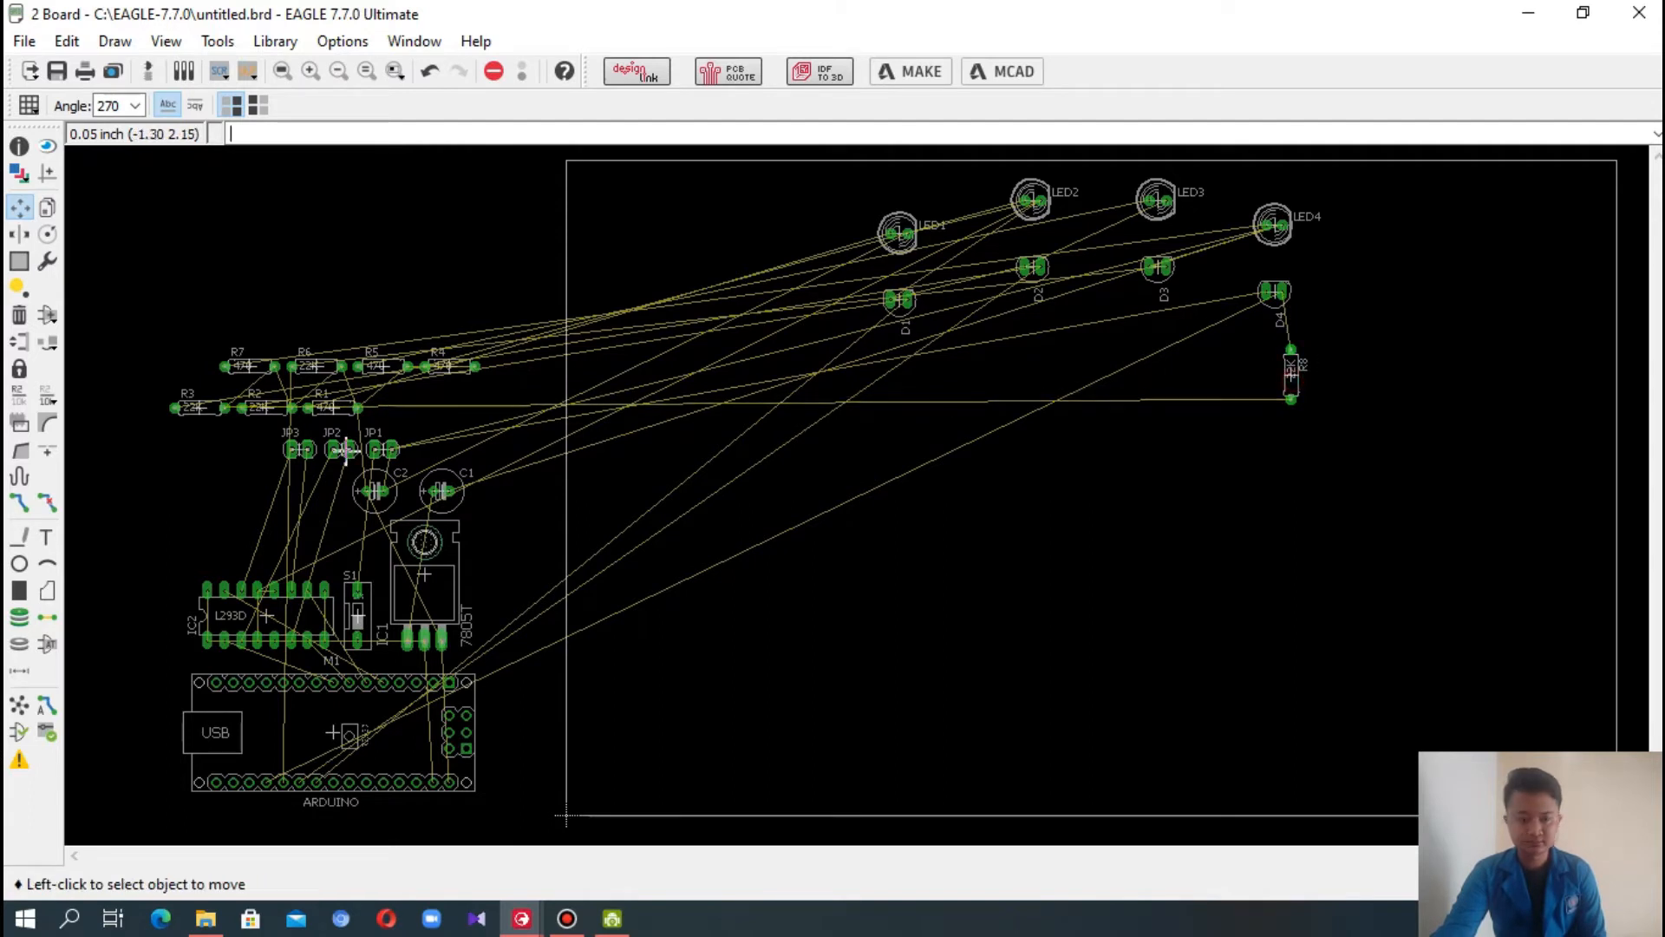
# - Move the 470 resistor R7 below D4, directly left of R8, rotated to 270 degrees
pyautogui.click(255, 371)
pyautogui.rightClick(1171, 391)
pyautogui.rightClick(1174, 391)
pyautogui.rightClick(1175, 390)
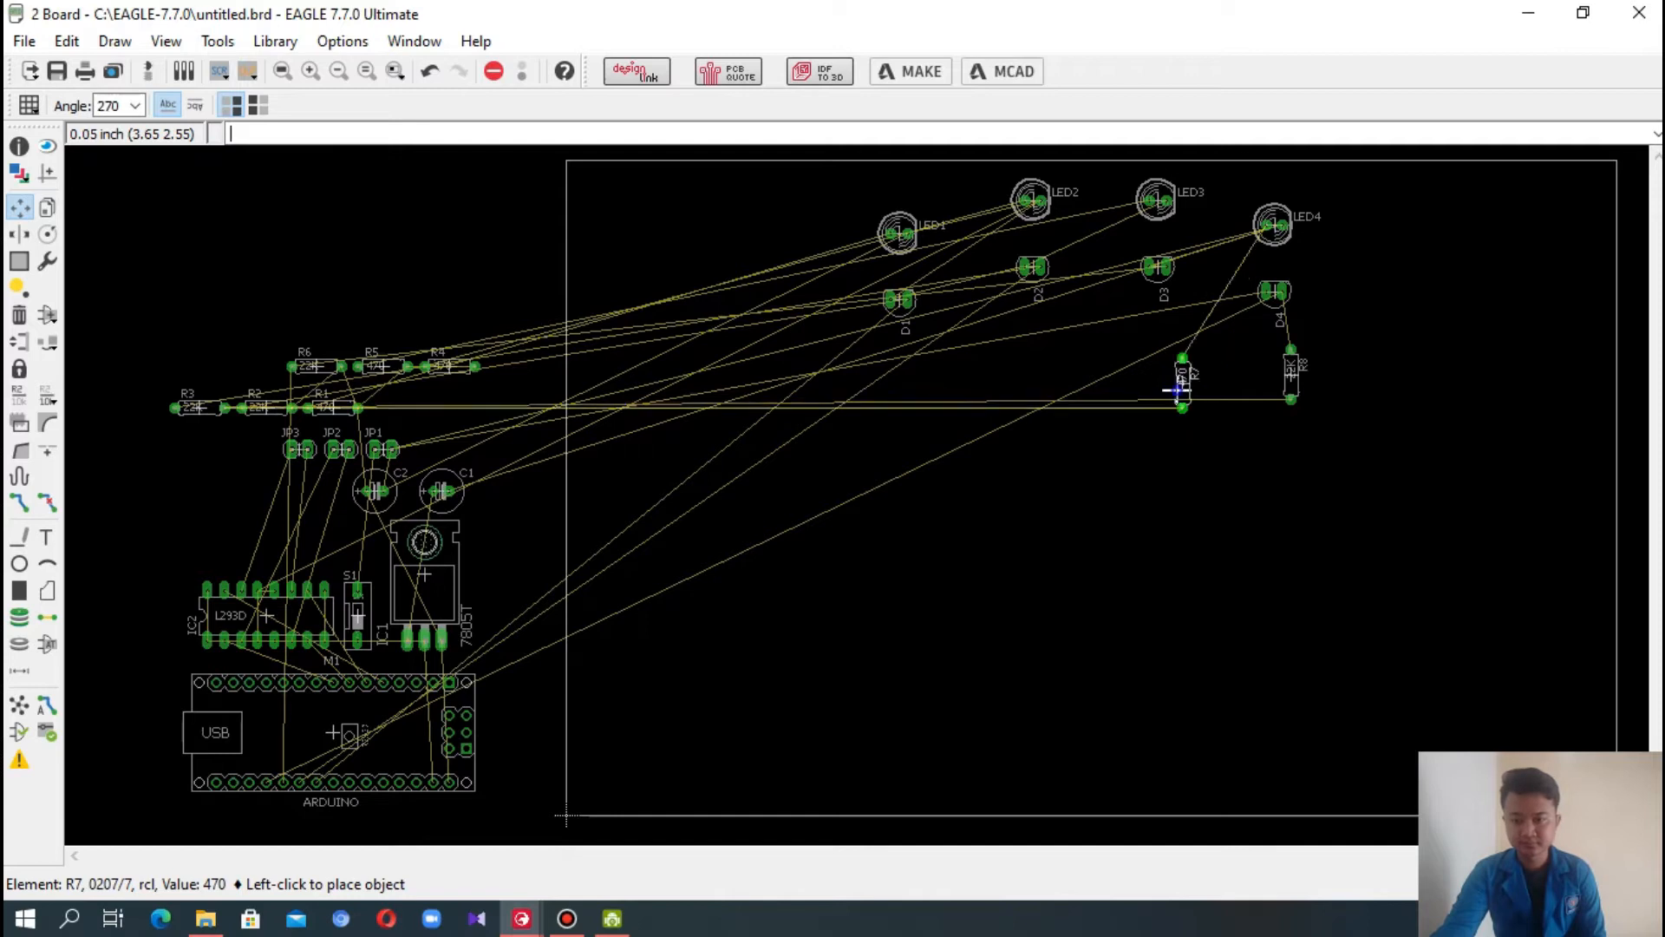
pyautogui.click(1247, 381)
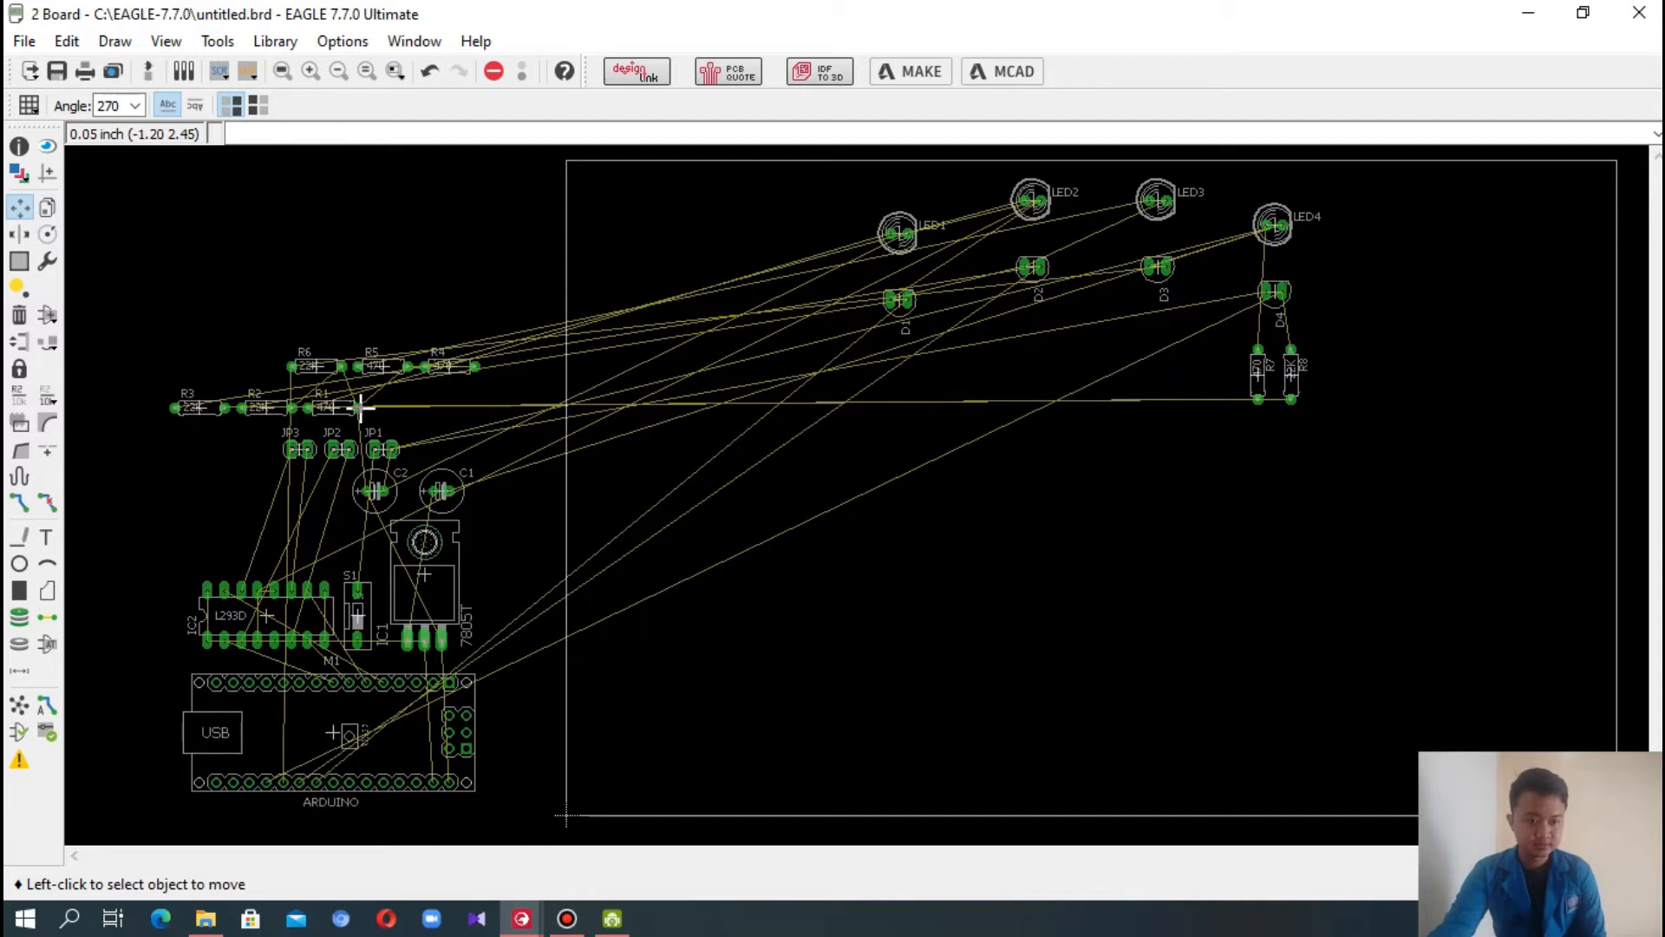
# - Move the 22K resistor R6 below D3, rotated to 270 degrees and level with R7
pyautogui.click(329, 371)
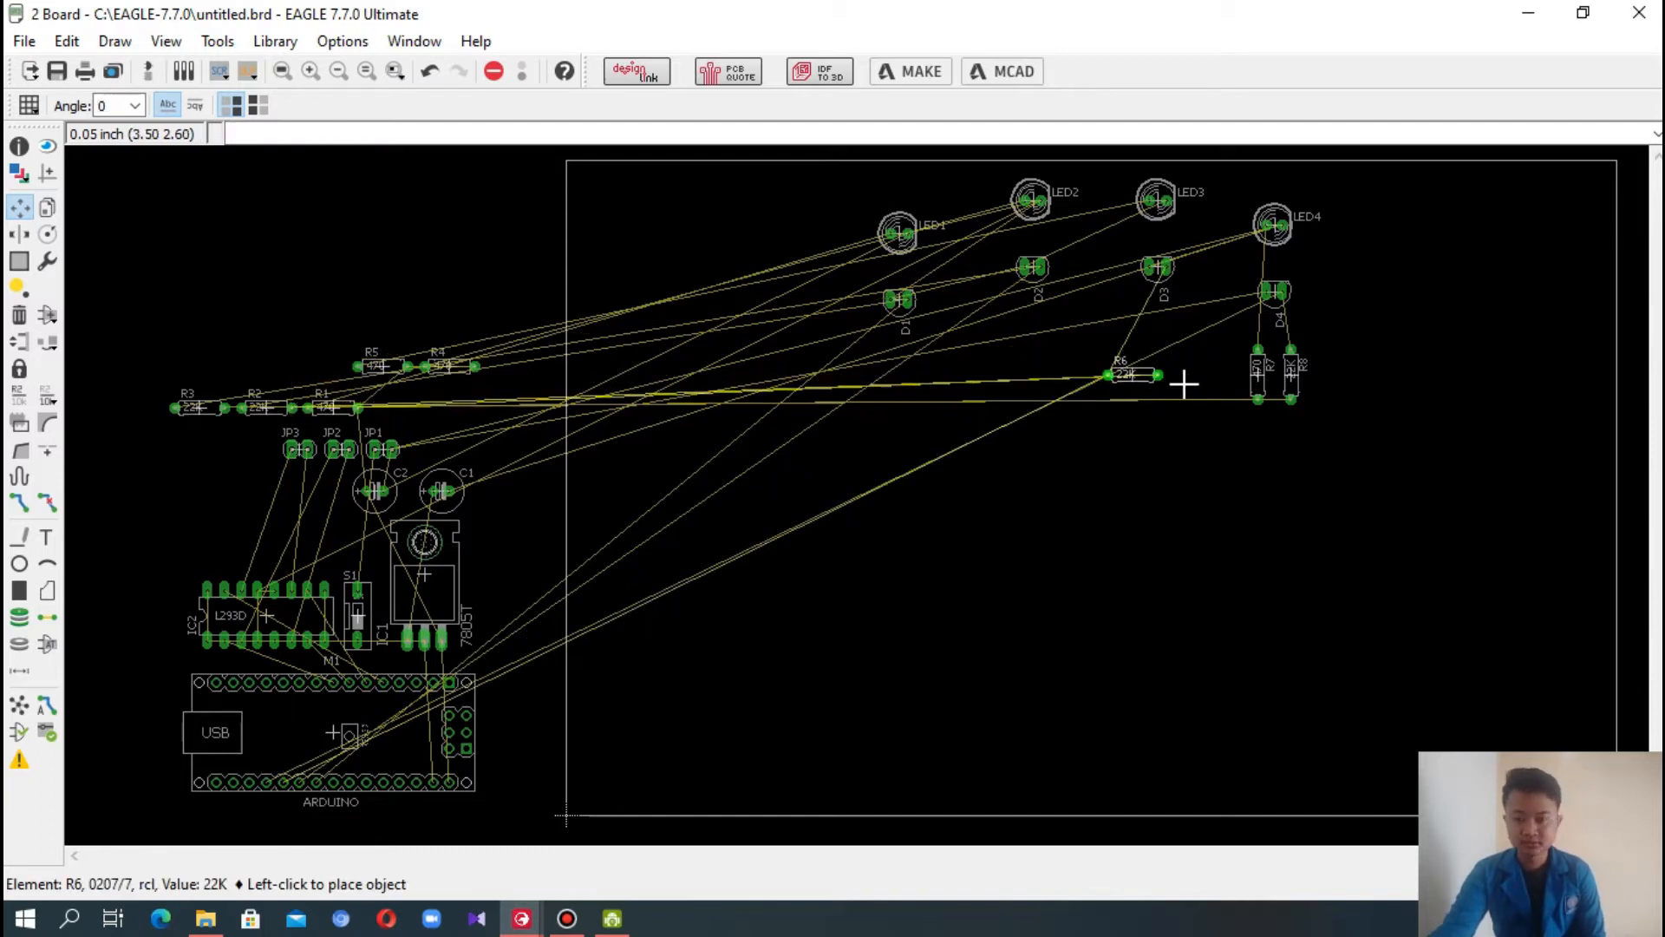
pyautogui.rightClick(1205, 377)
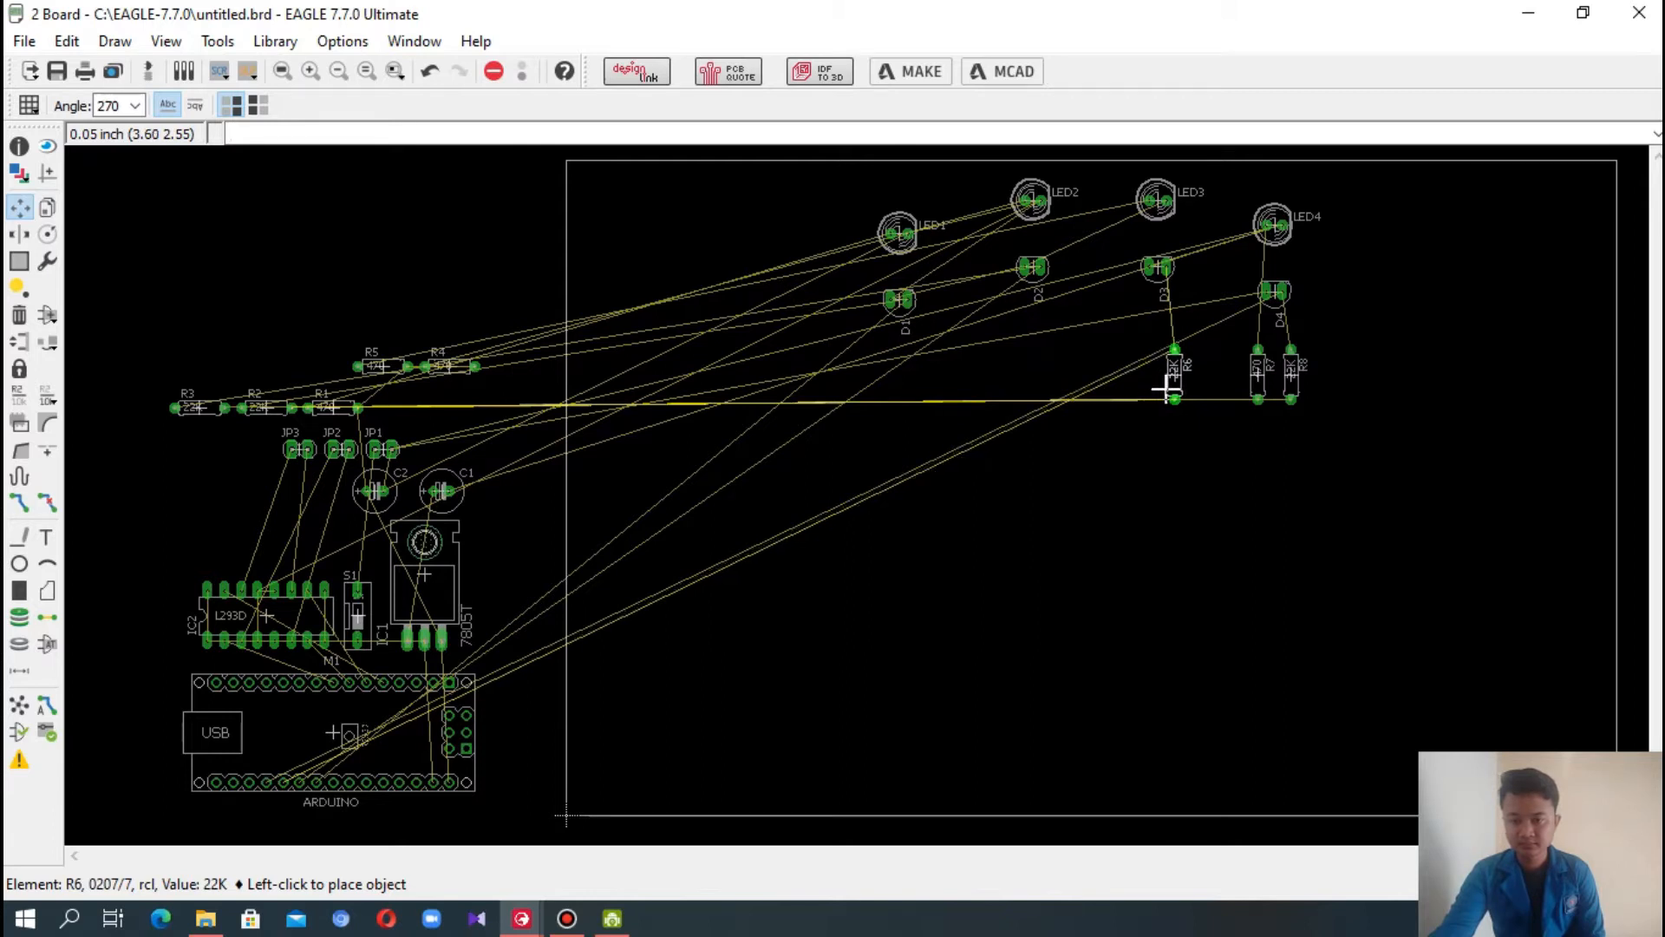
# - Place resistor R6 below D3 on the board, and stand R5 upright at 270° directly beside it
pyautogui.click(1167, 391)
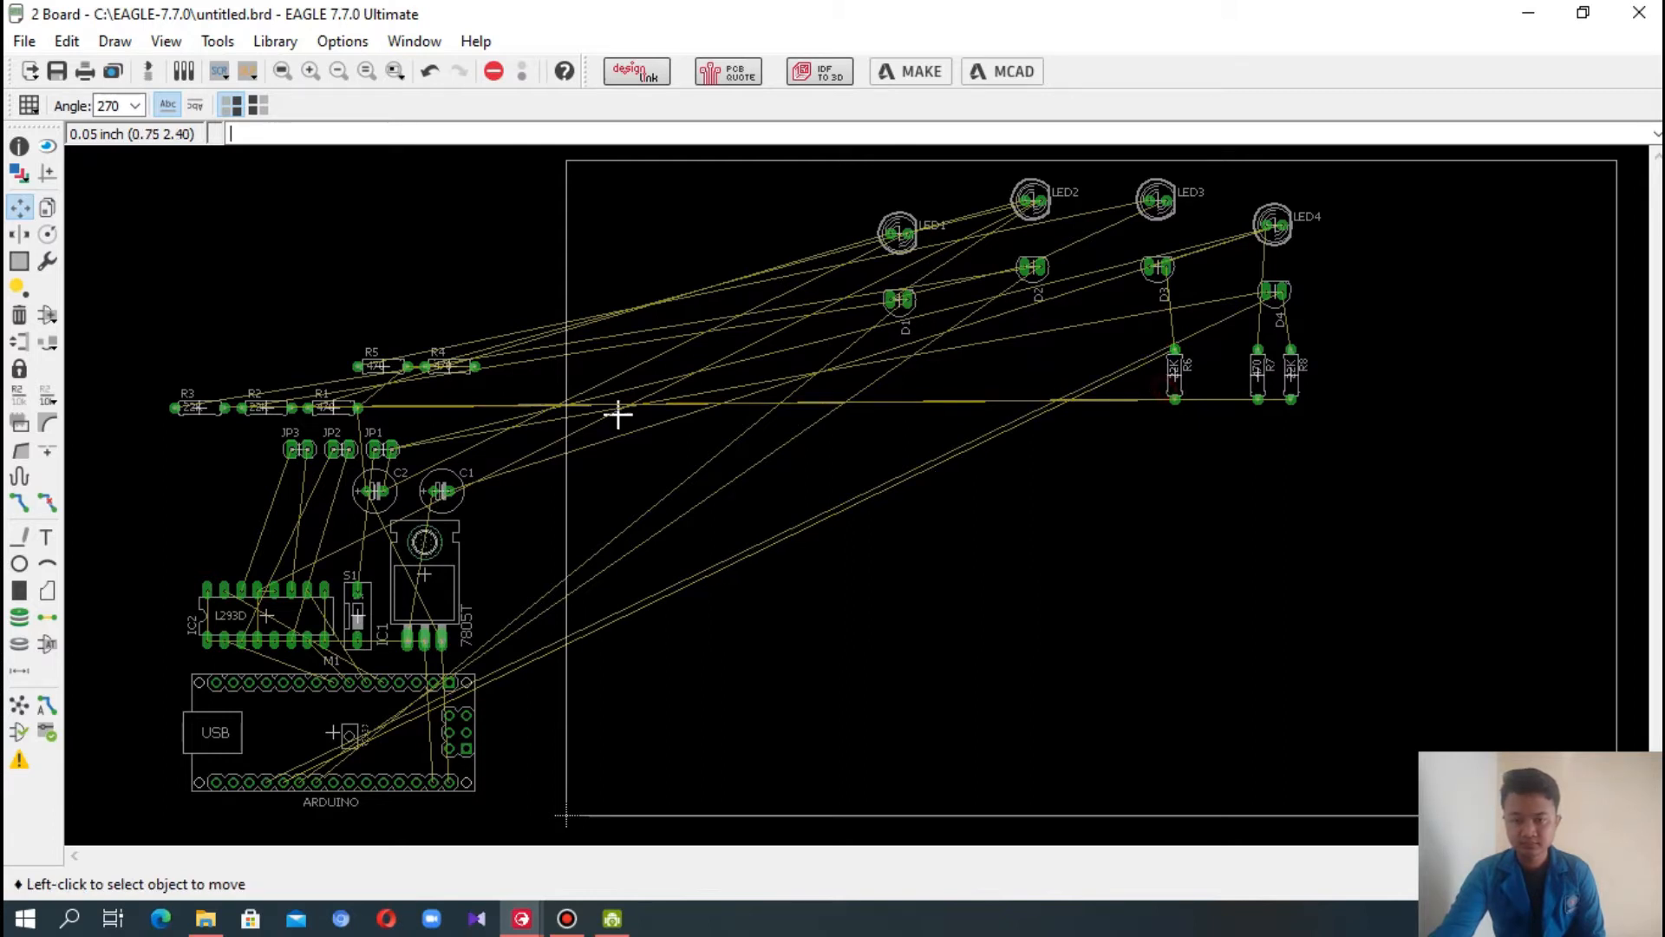
pyautogui.click(384, 365)
pyautogui.rightClick(1115, 365)
pyautogui.rightClick(1117, 365)
pyautogui.rightClick(1119, 365)
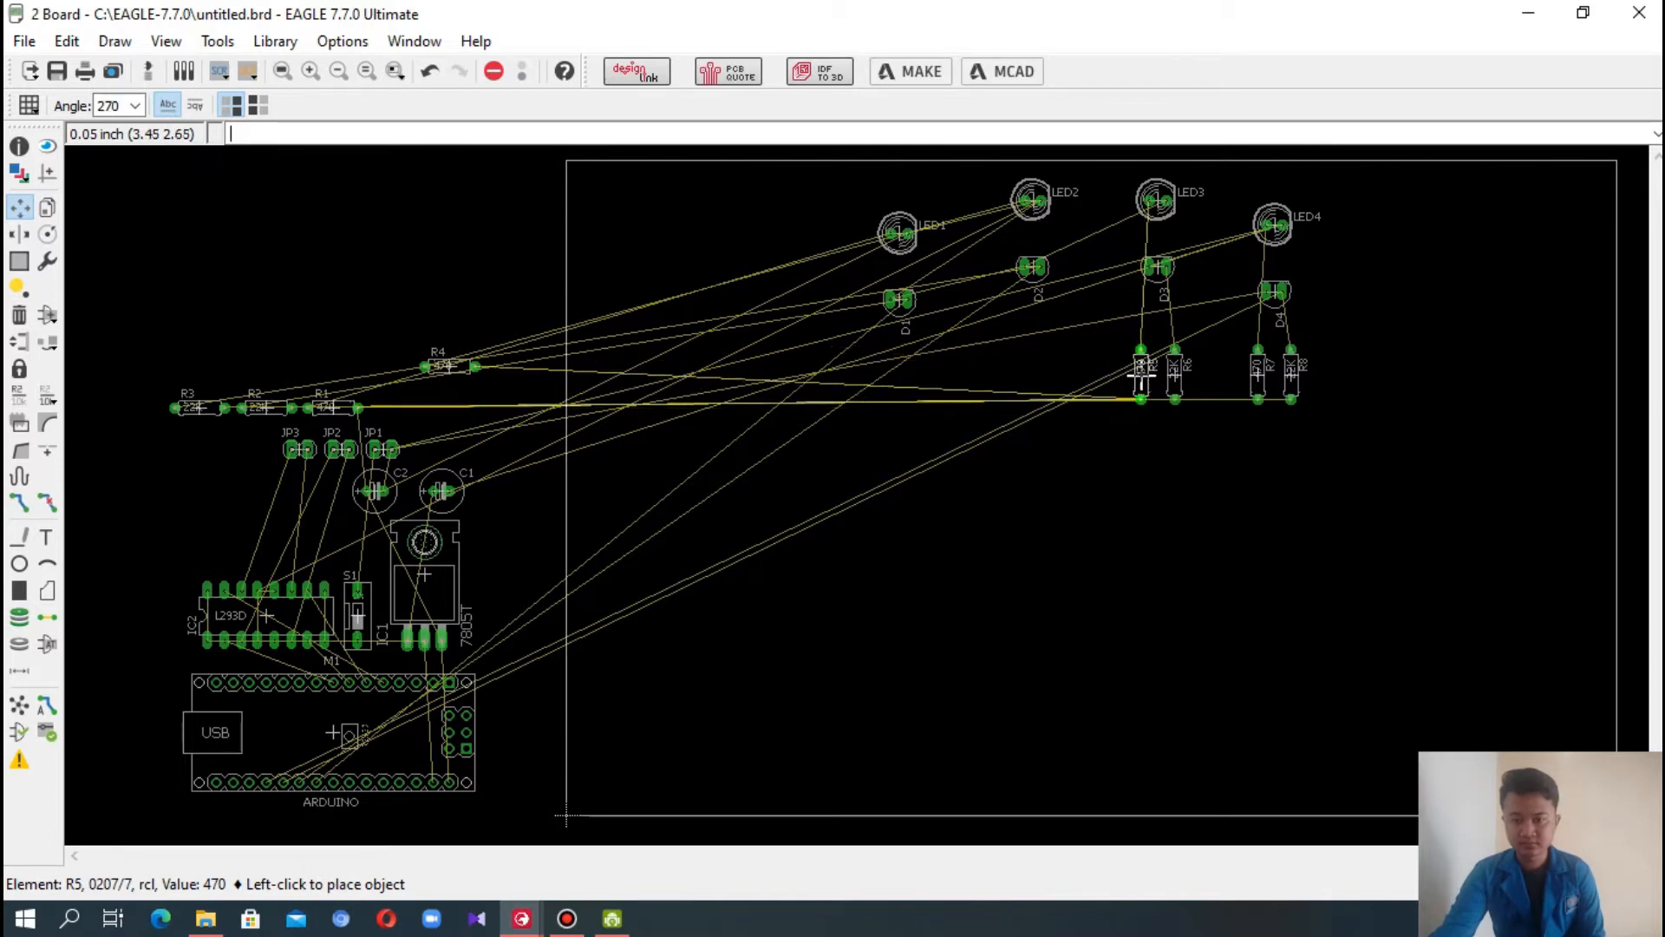
pyautogui.click(1141, 374)
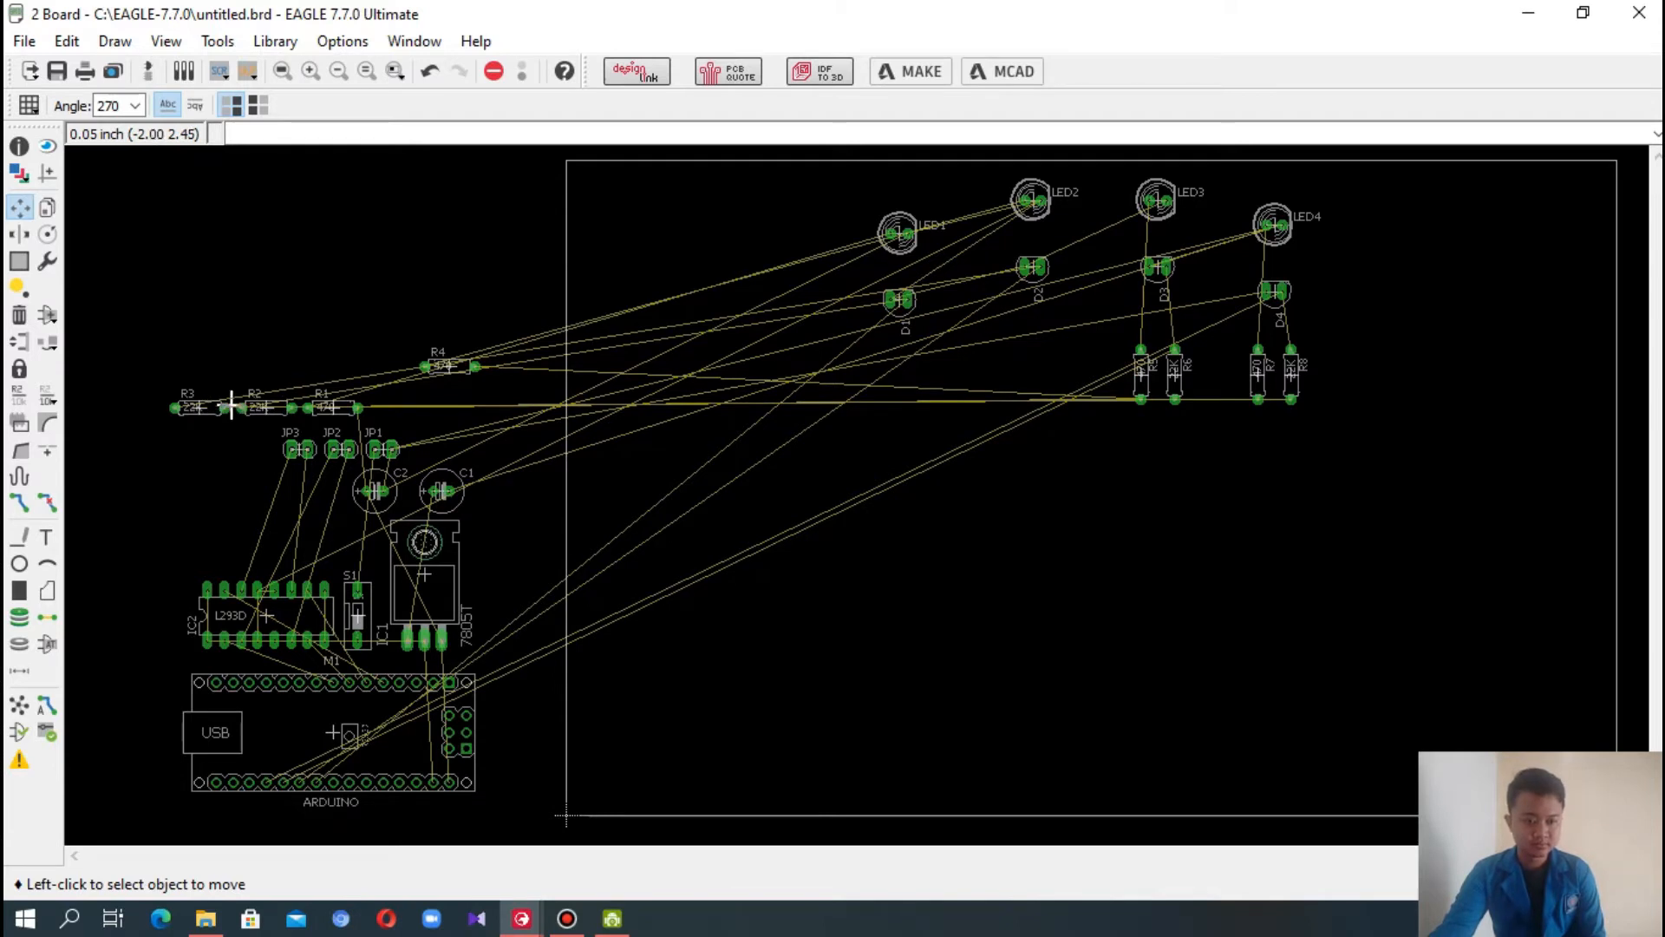
# - Move resistor R4 below D2 on the board and place it upright at 270°, level with R5 and R6
pyautogui.click(458, 368)
pyautogui.rightClick(1041, 382)
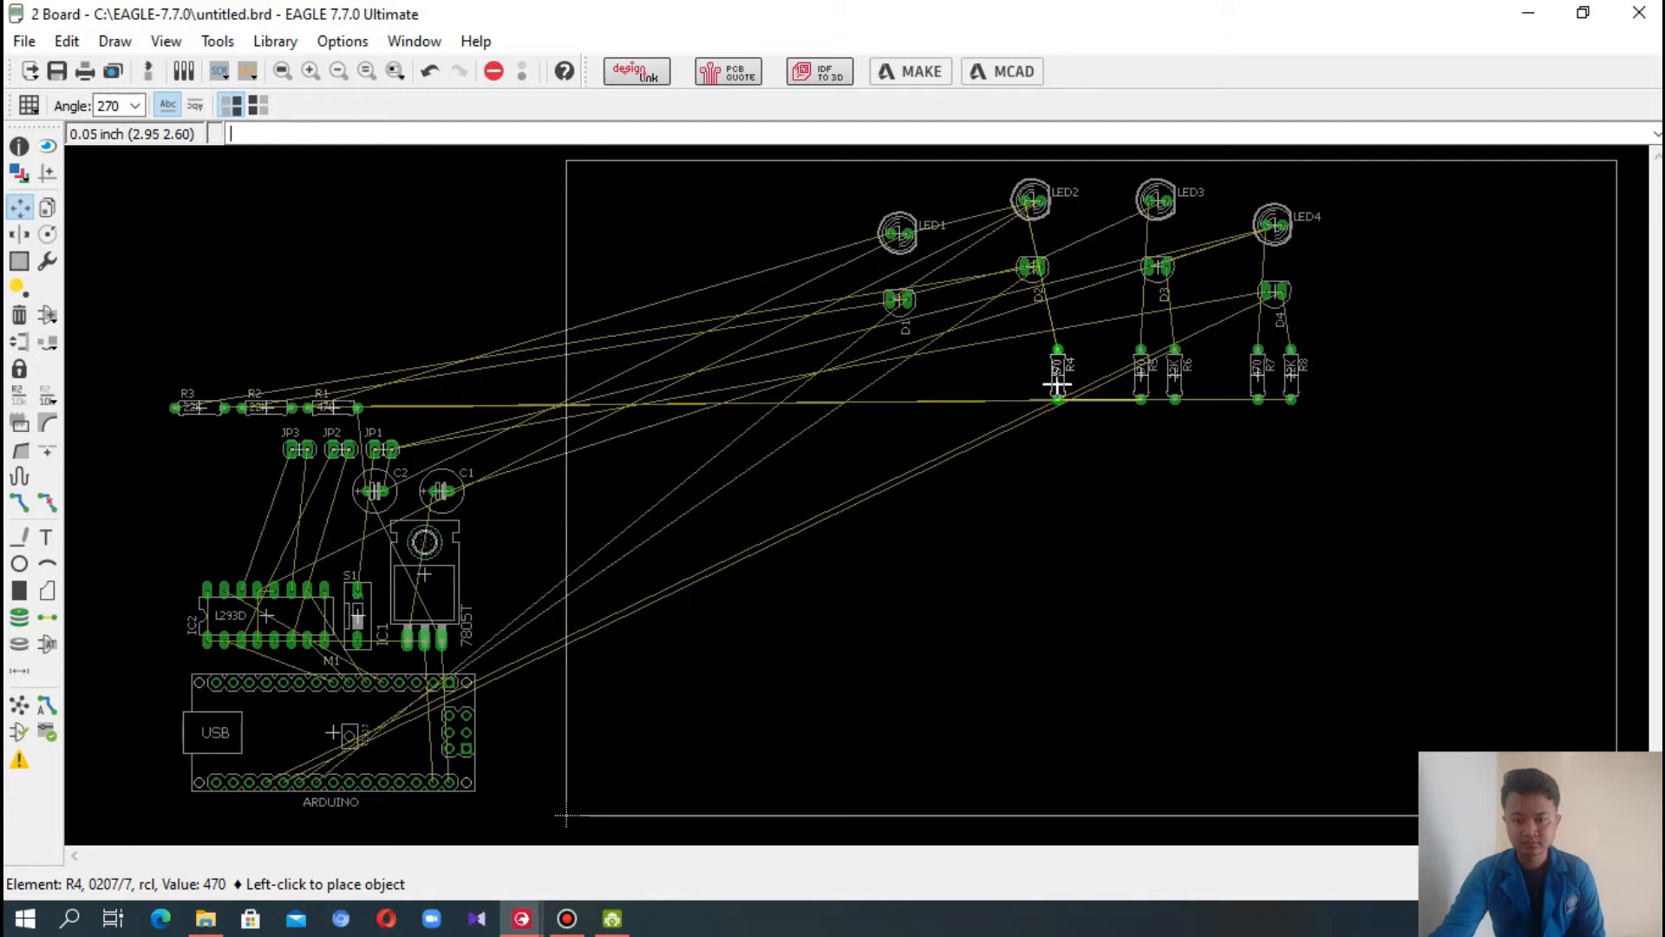
pyautogui.click(1057, 383)
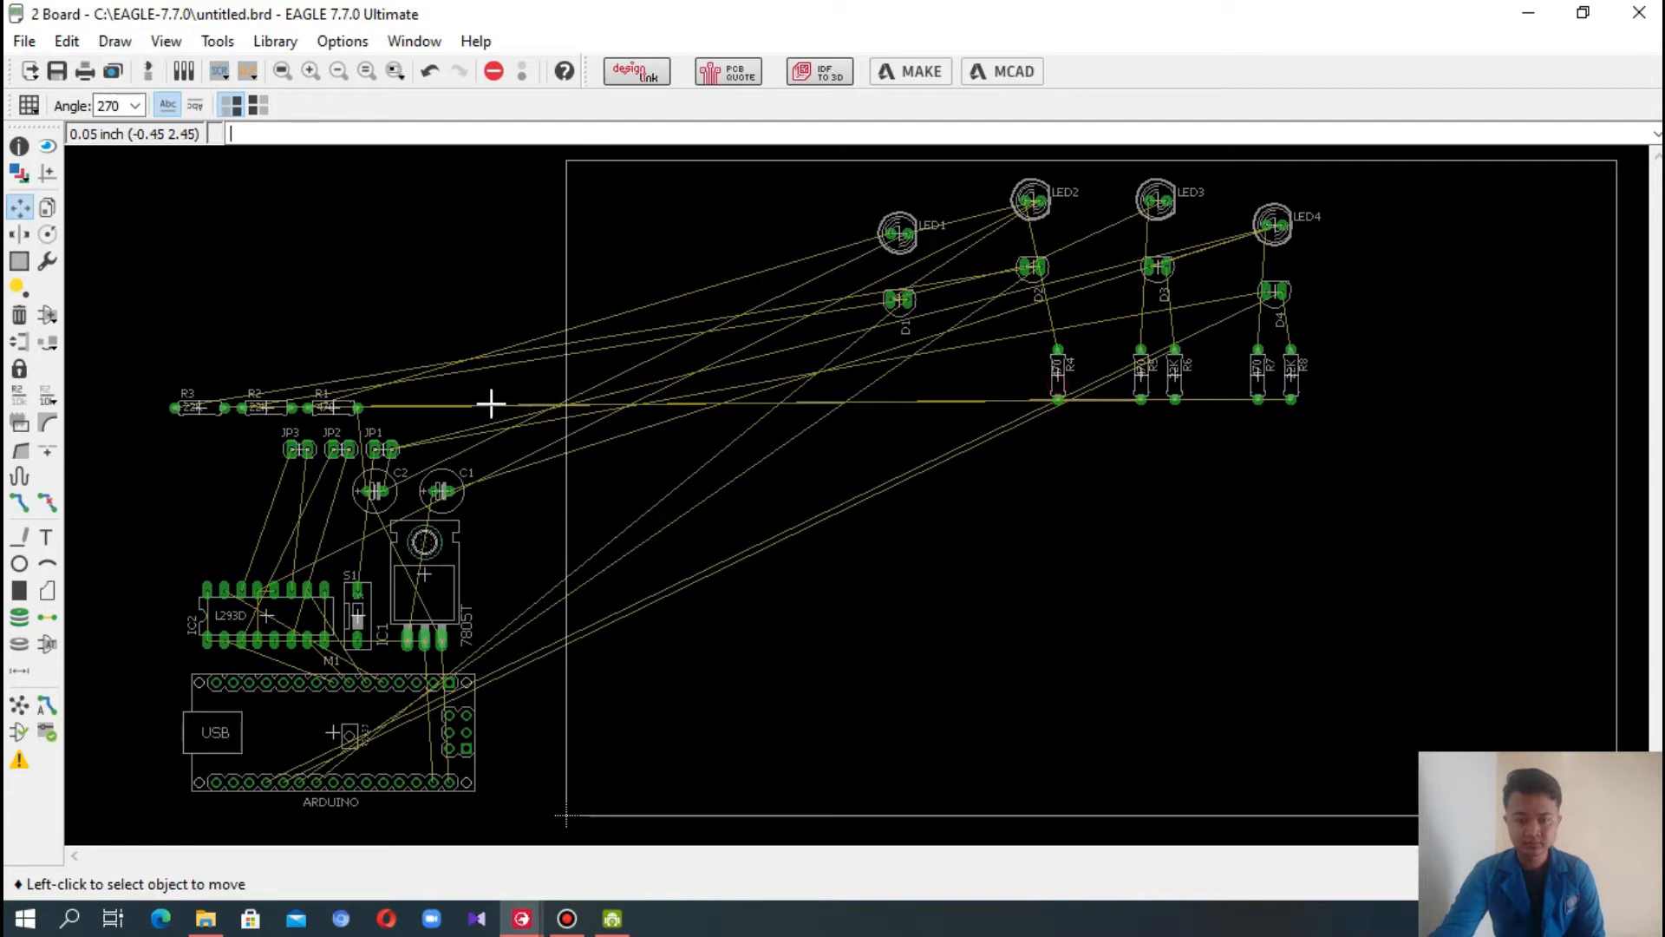
# - Move resistor R3 onto the board, rotate it to 270°, and place it immediately left of R4 below D2
pyautogui.click(198, 406)
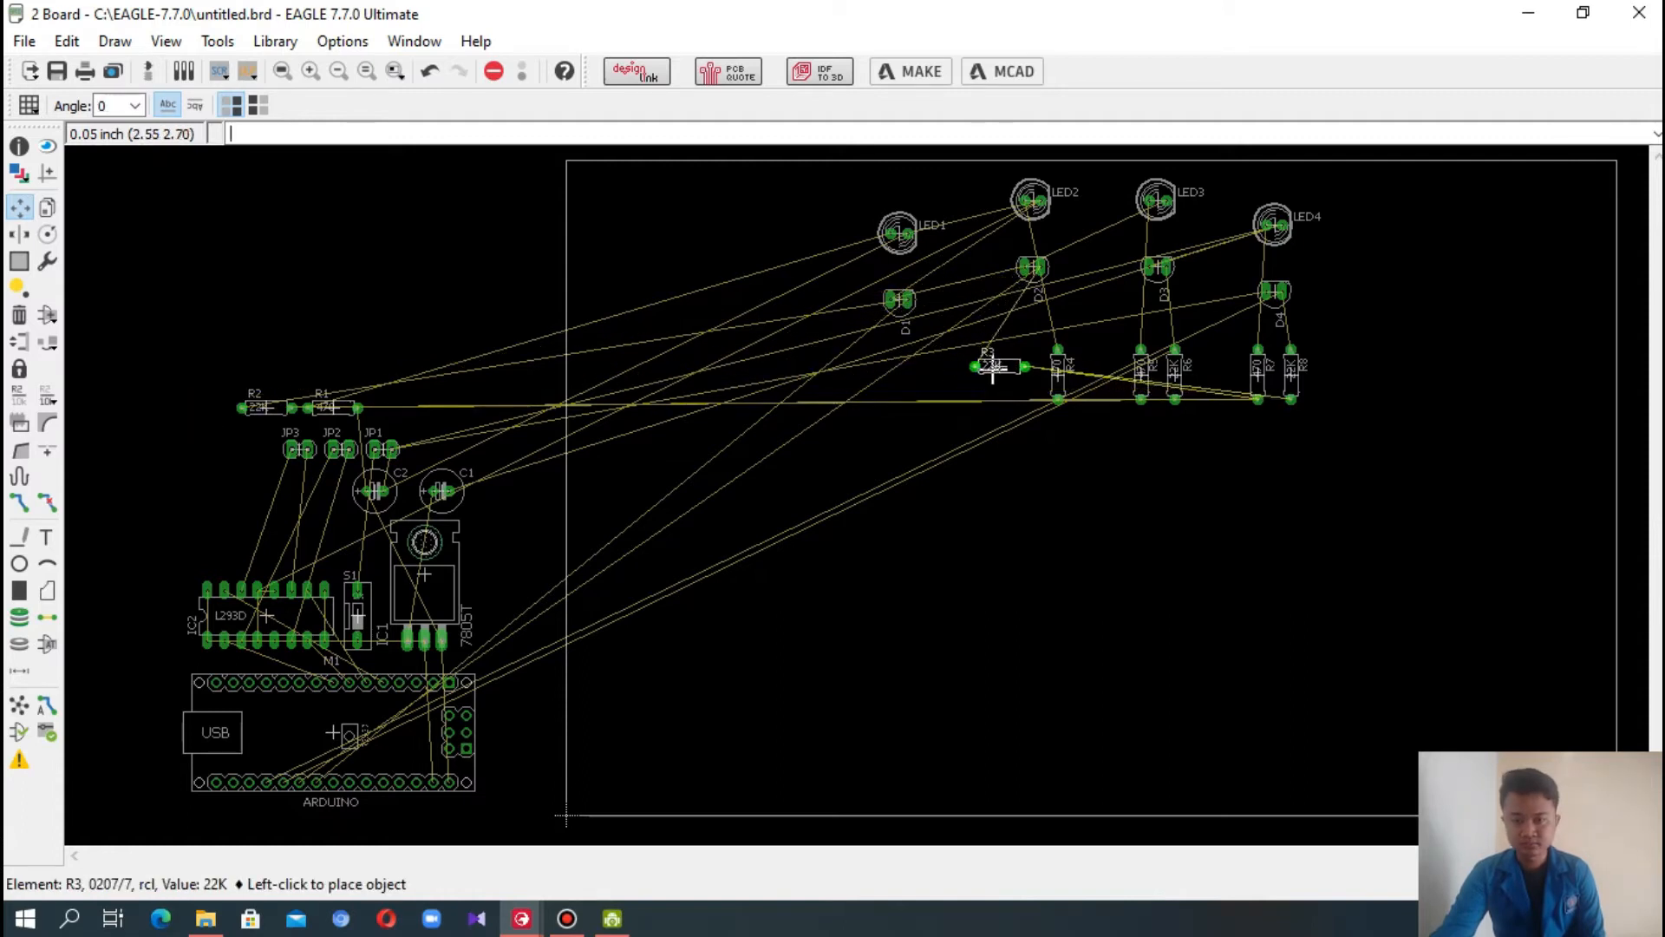
pyautogui.rightClick(1005, 374)
pyautogui.rightClick(1005, 374)
pyautogui.rightClick(1005, 374)
pyautogui.rightClick(1005, 374)
pyautogui.rightClick(1005, 374)
pyautogui.rightClick(1005, 374)
pyautogui.rightClick(1005, 374)
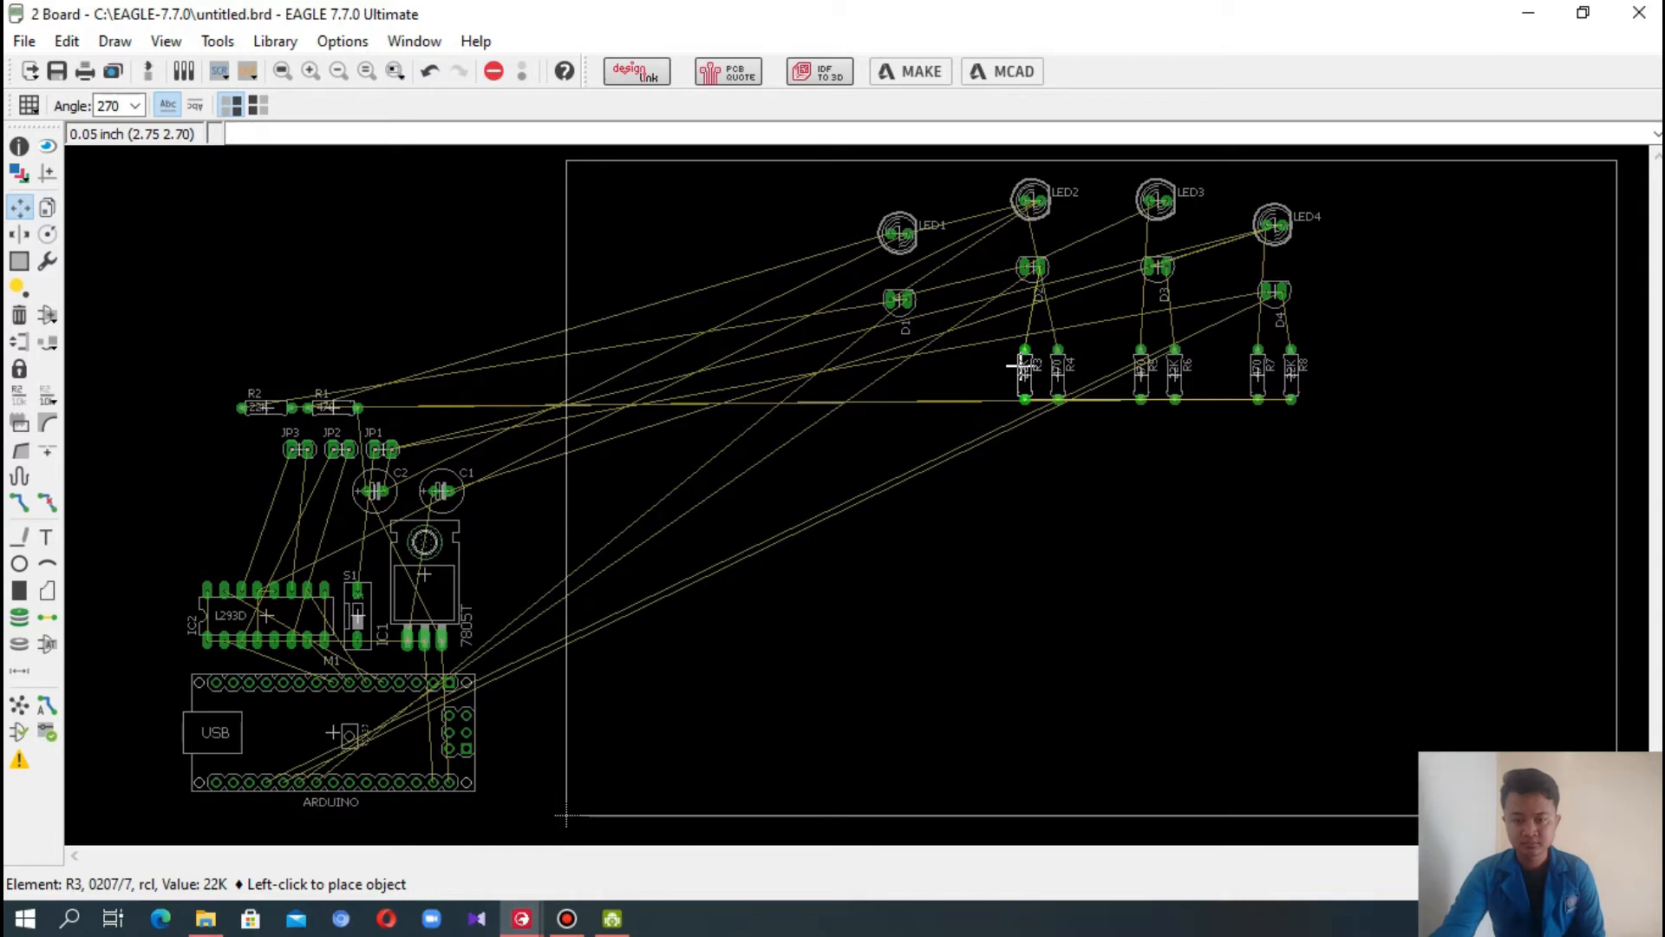
pyautogui.click(1025, 371)
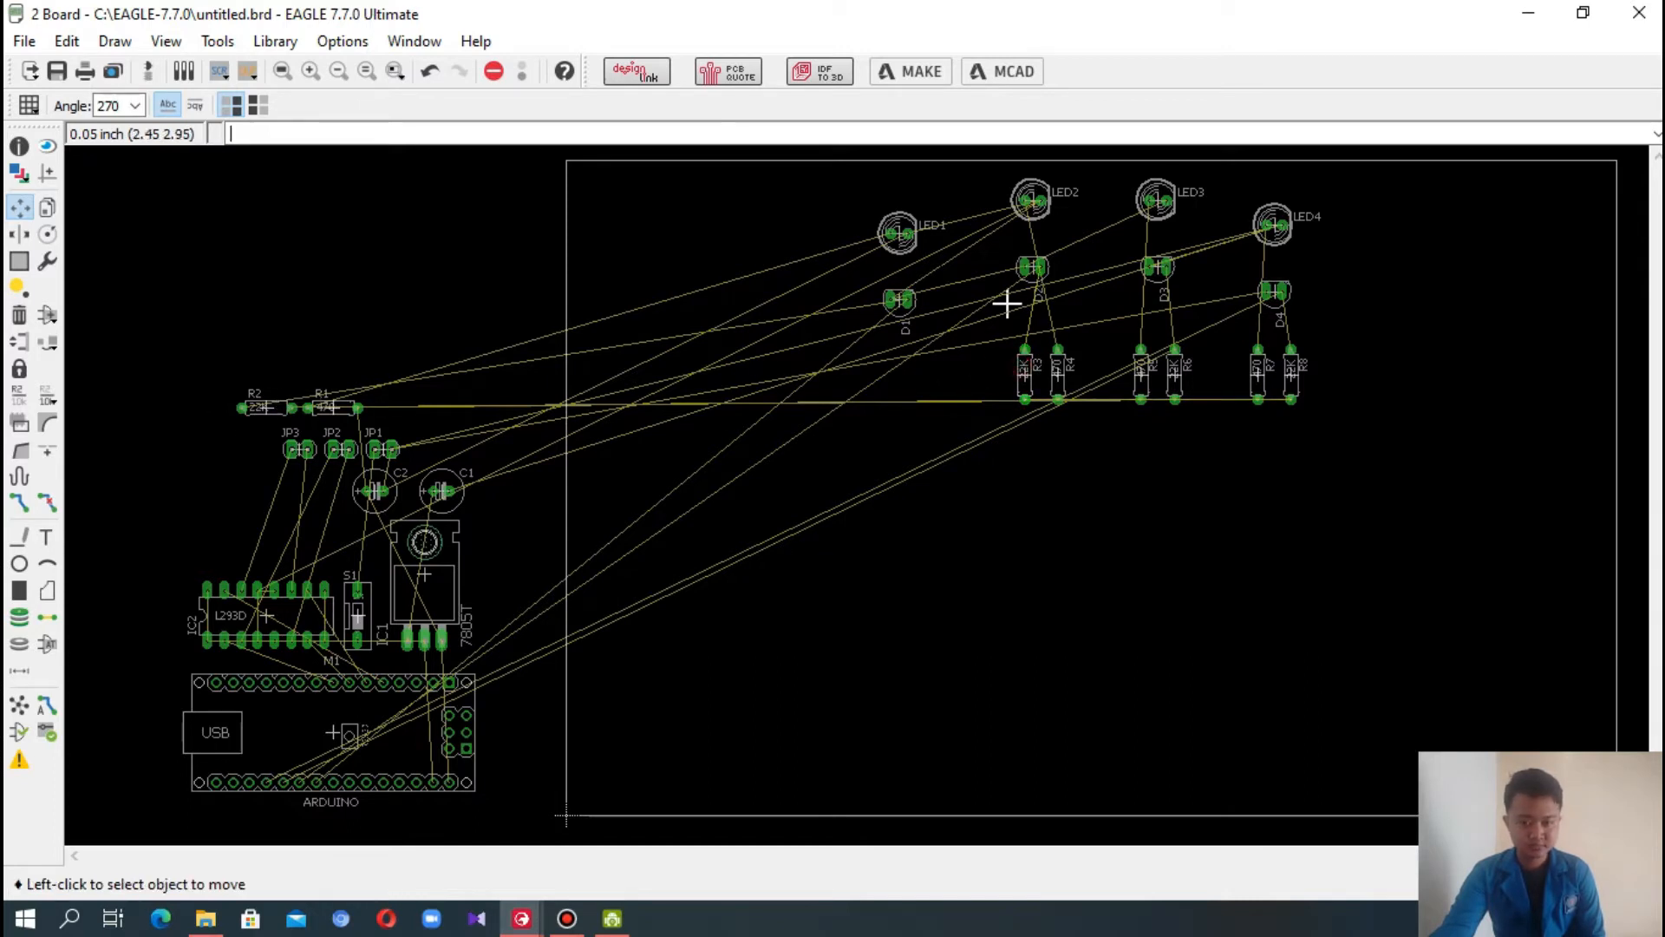
# - Try R4 on the left side of R3 below D2, and return both resistors to their original order
pyautogui.click(1047, 373)
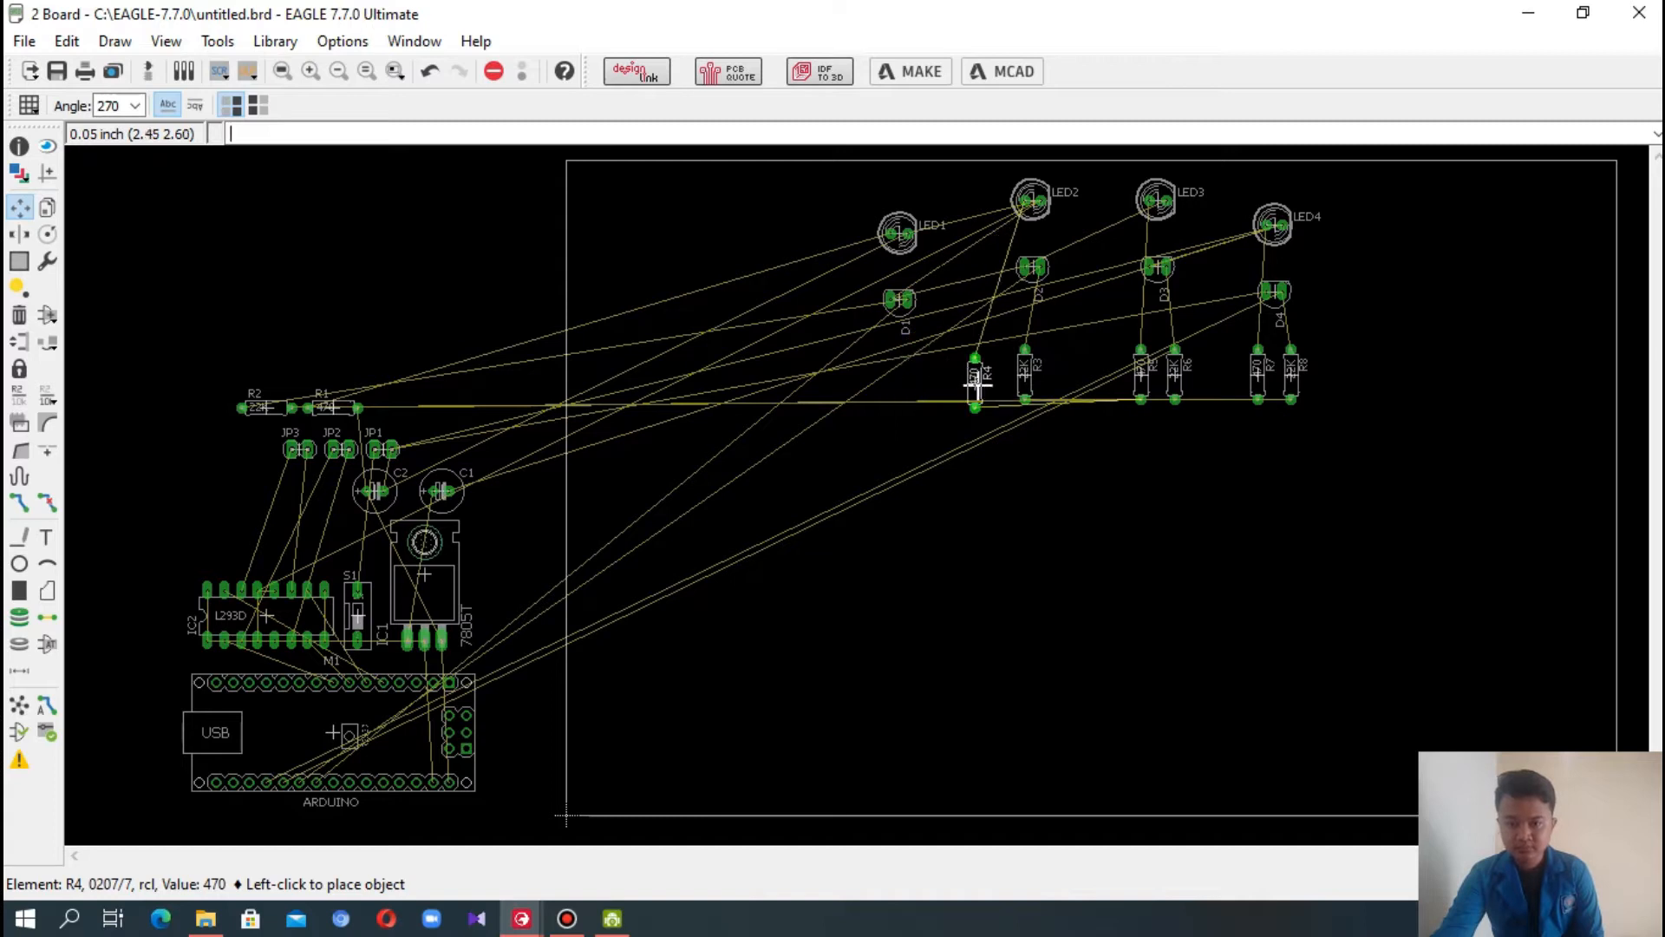
pyautogui.click(977, 384)
pyautogui.click(1024, 378)
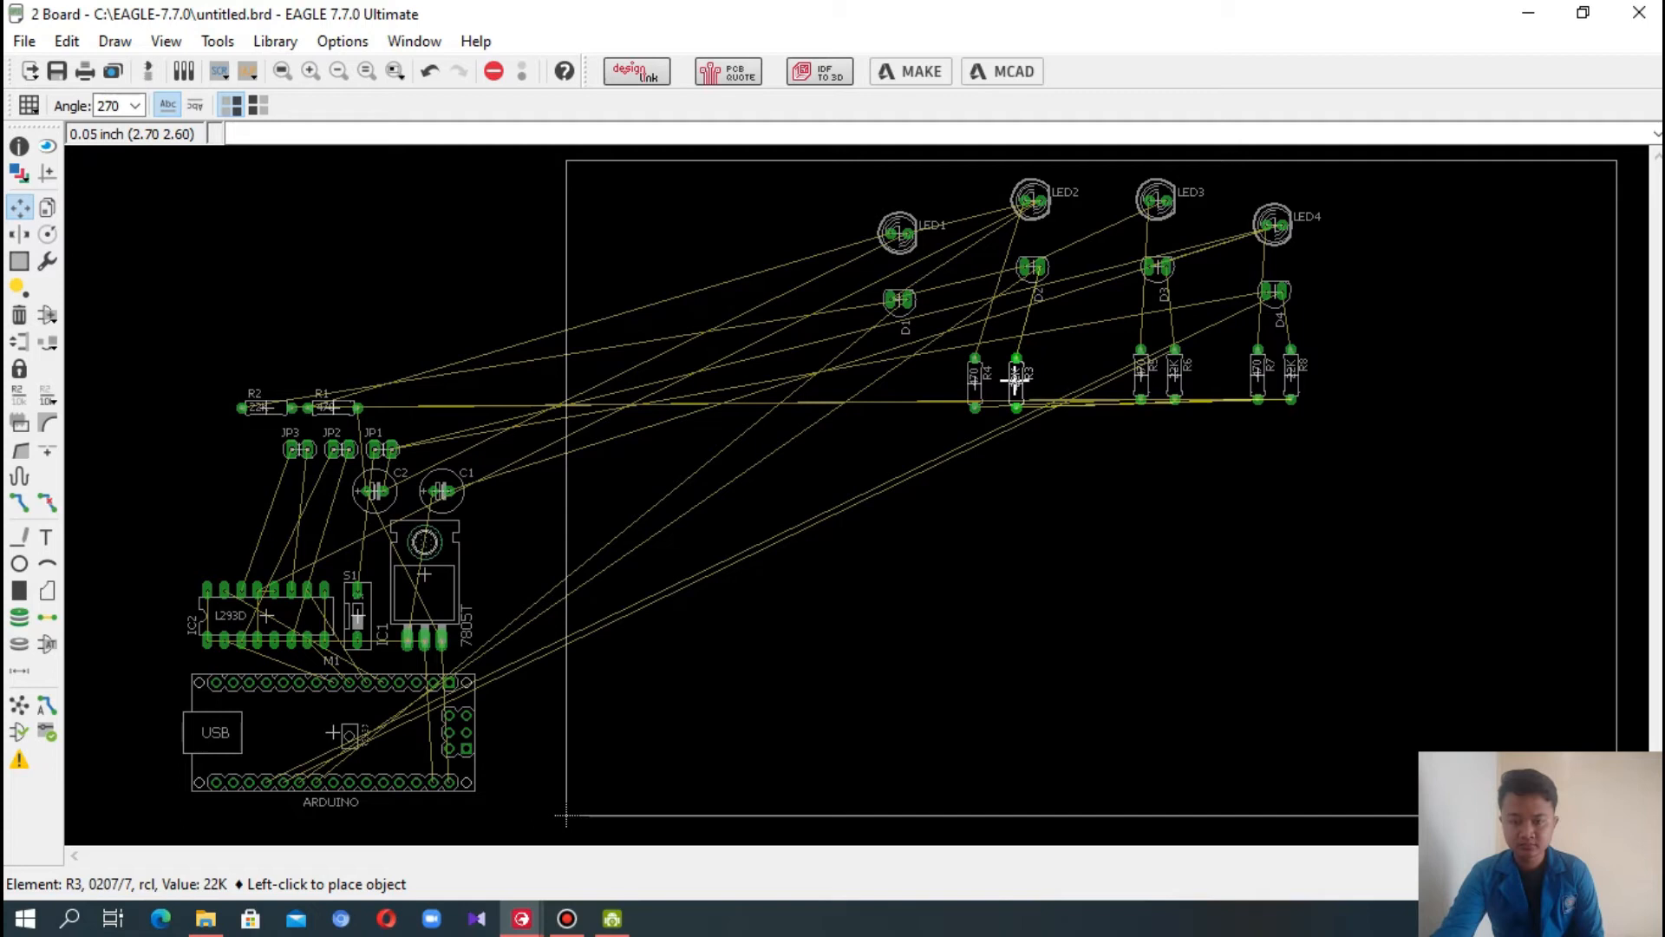
pyautogui.click(1008, 375)
pyautogui.click(976, 388)
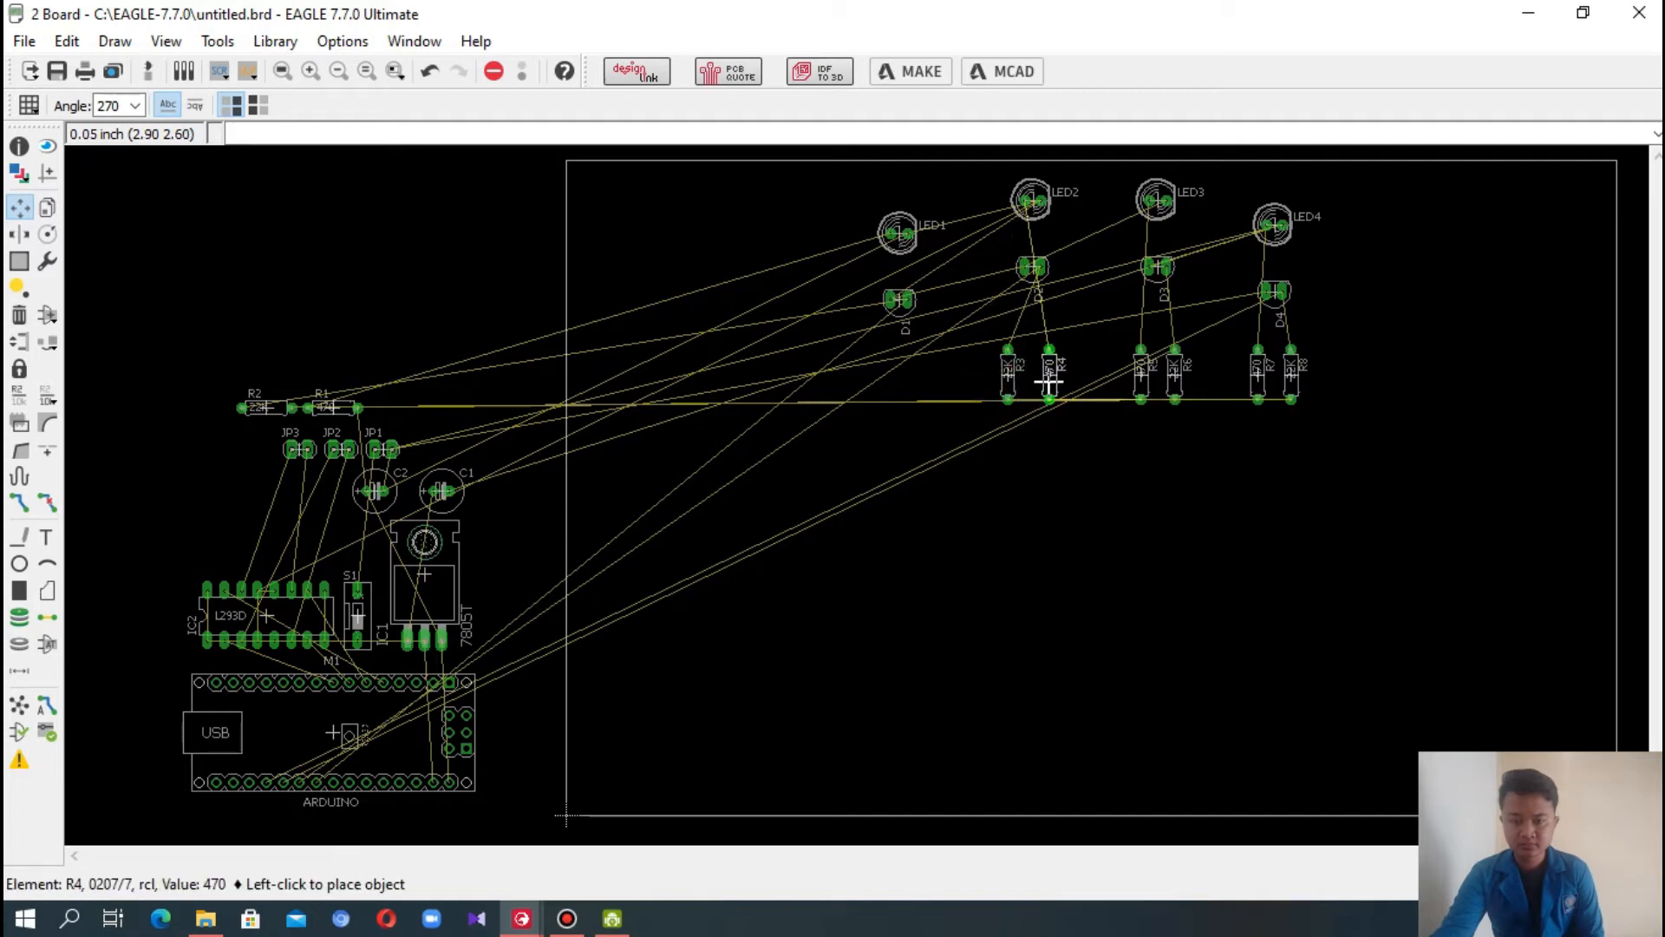
pyautogui.click(1054, 381)
pyautogui.click(1006, 381)
pyautogui.click(1020, 386)
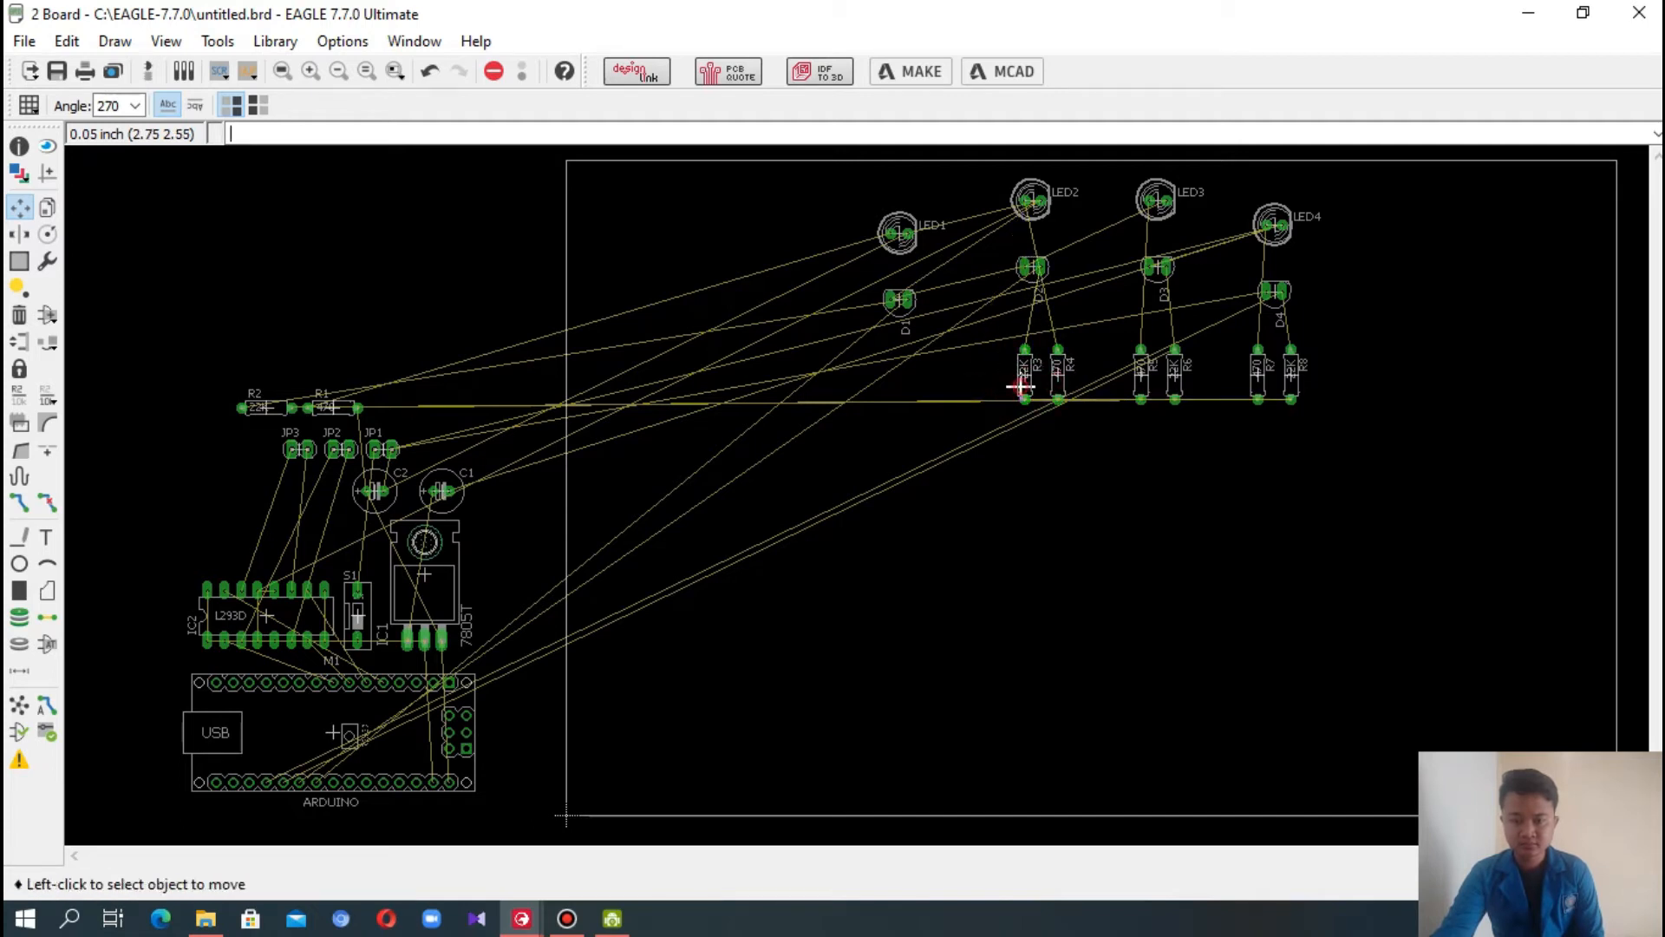
# - Switch to the schematic and highlight resistor R3 above D2 to check its part details
pyautogui.click(1531, 16)
pyautogui.scroll(2, 1096, 231)
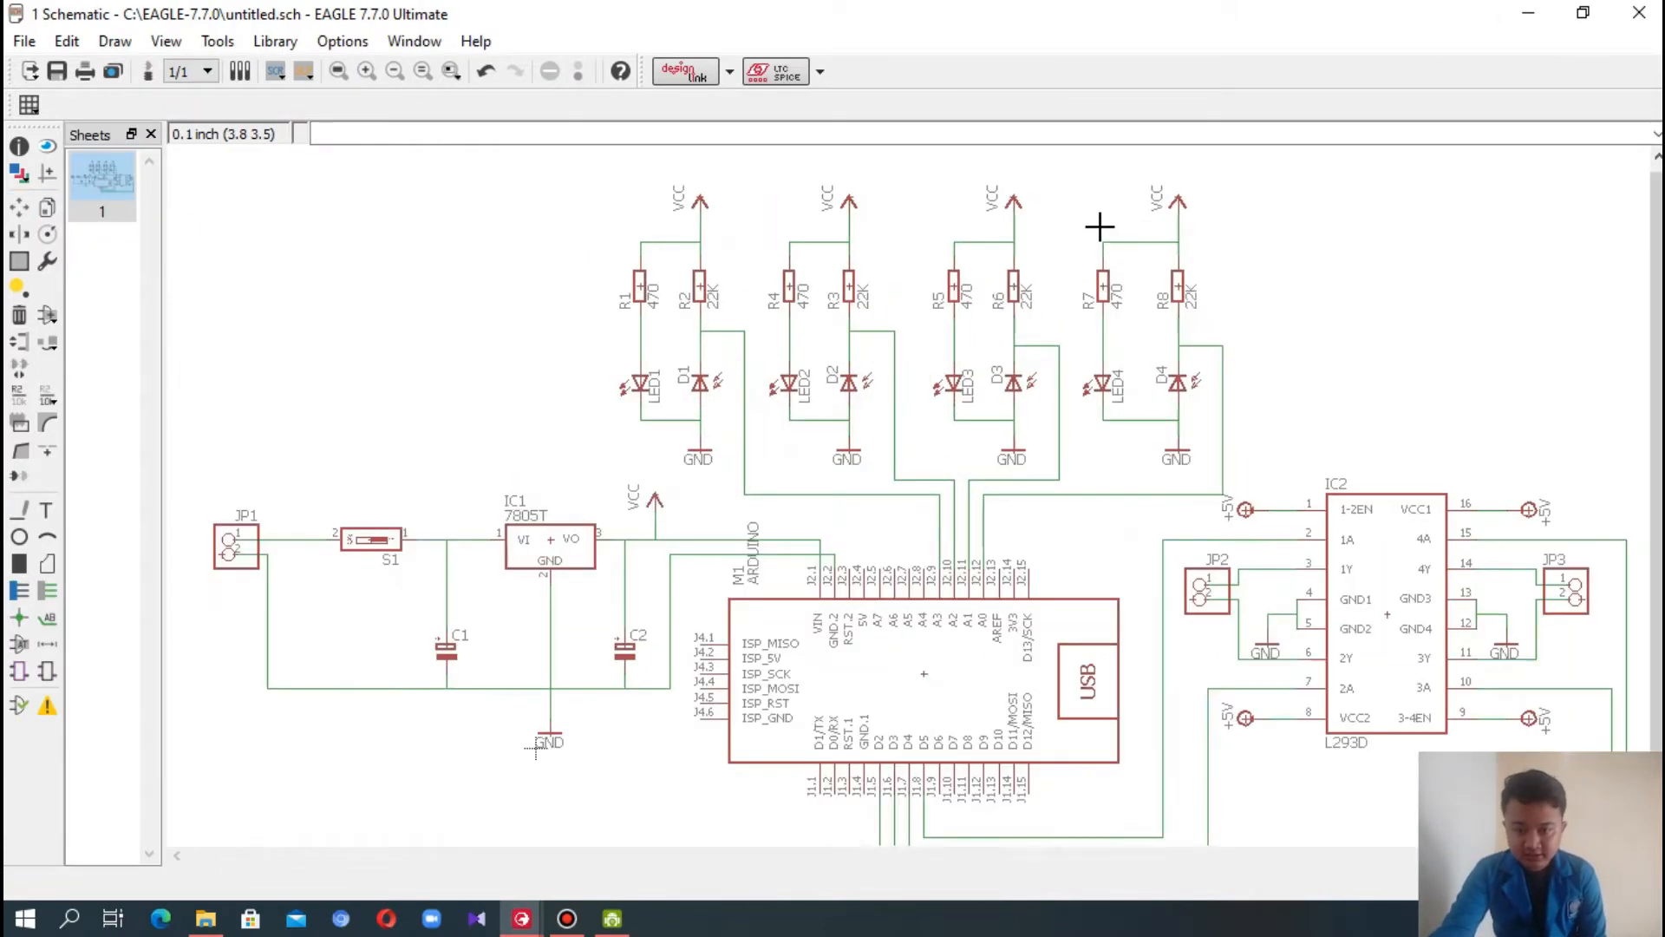
pyautogui.scroll(1, 1088, 236)
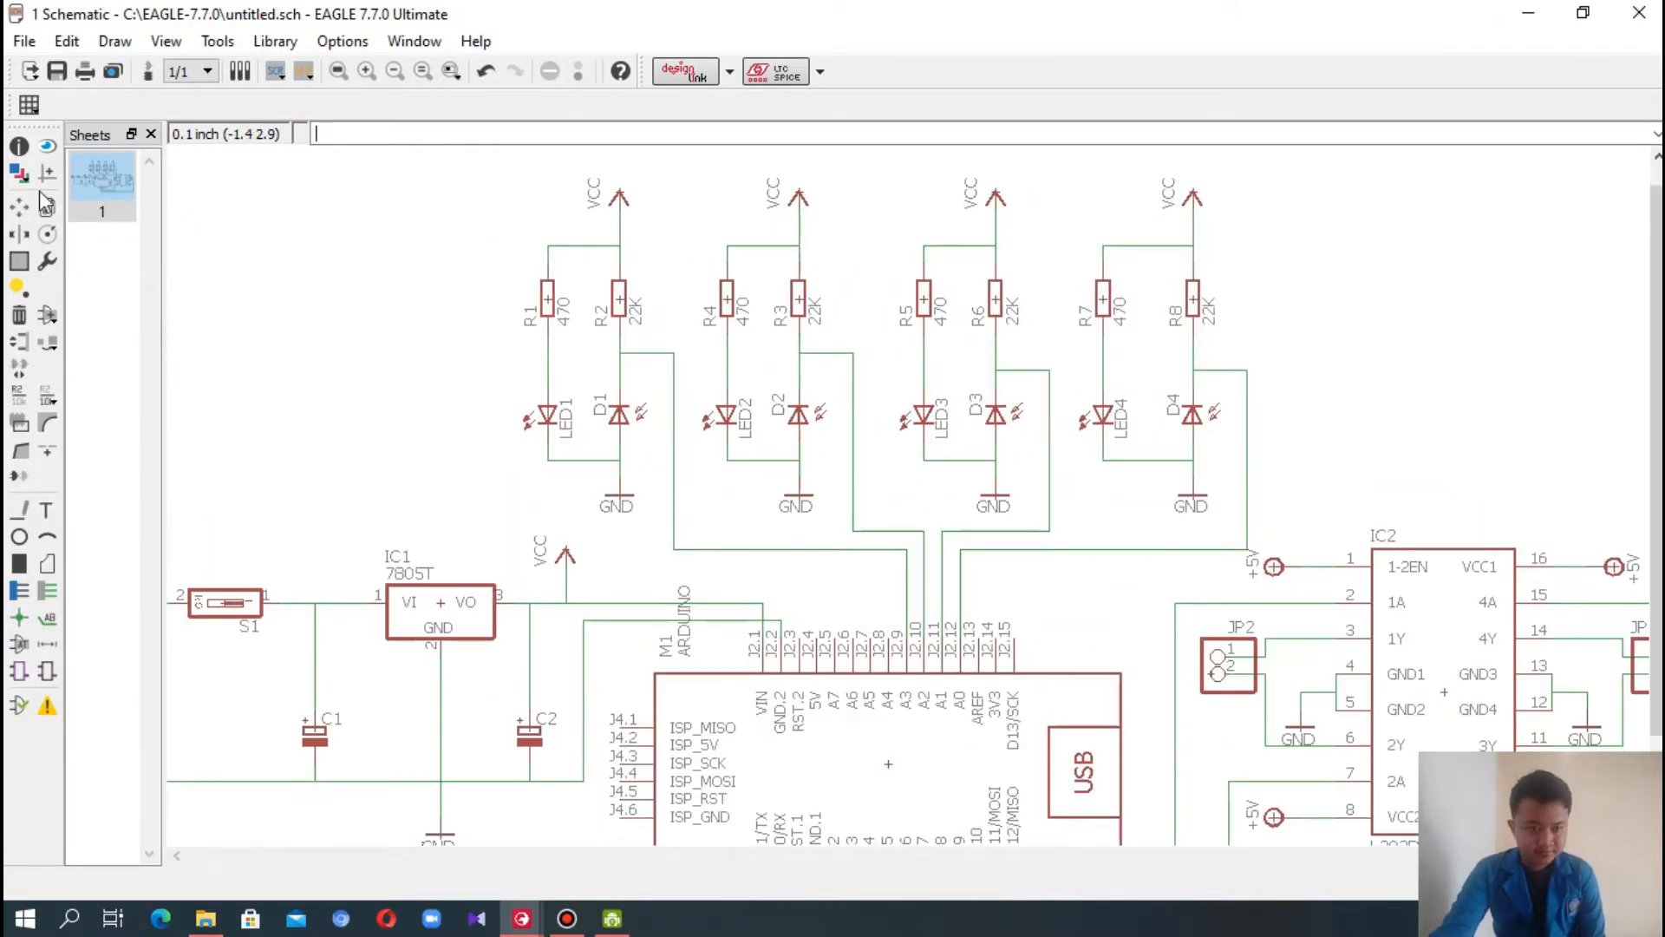
pyautogui.click(48, 146)
pyautogui.click(796, 299)
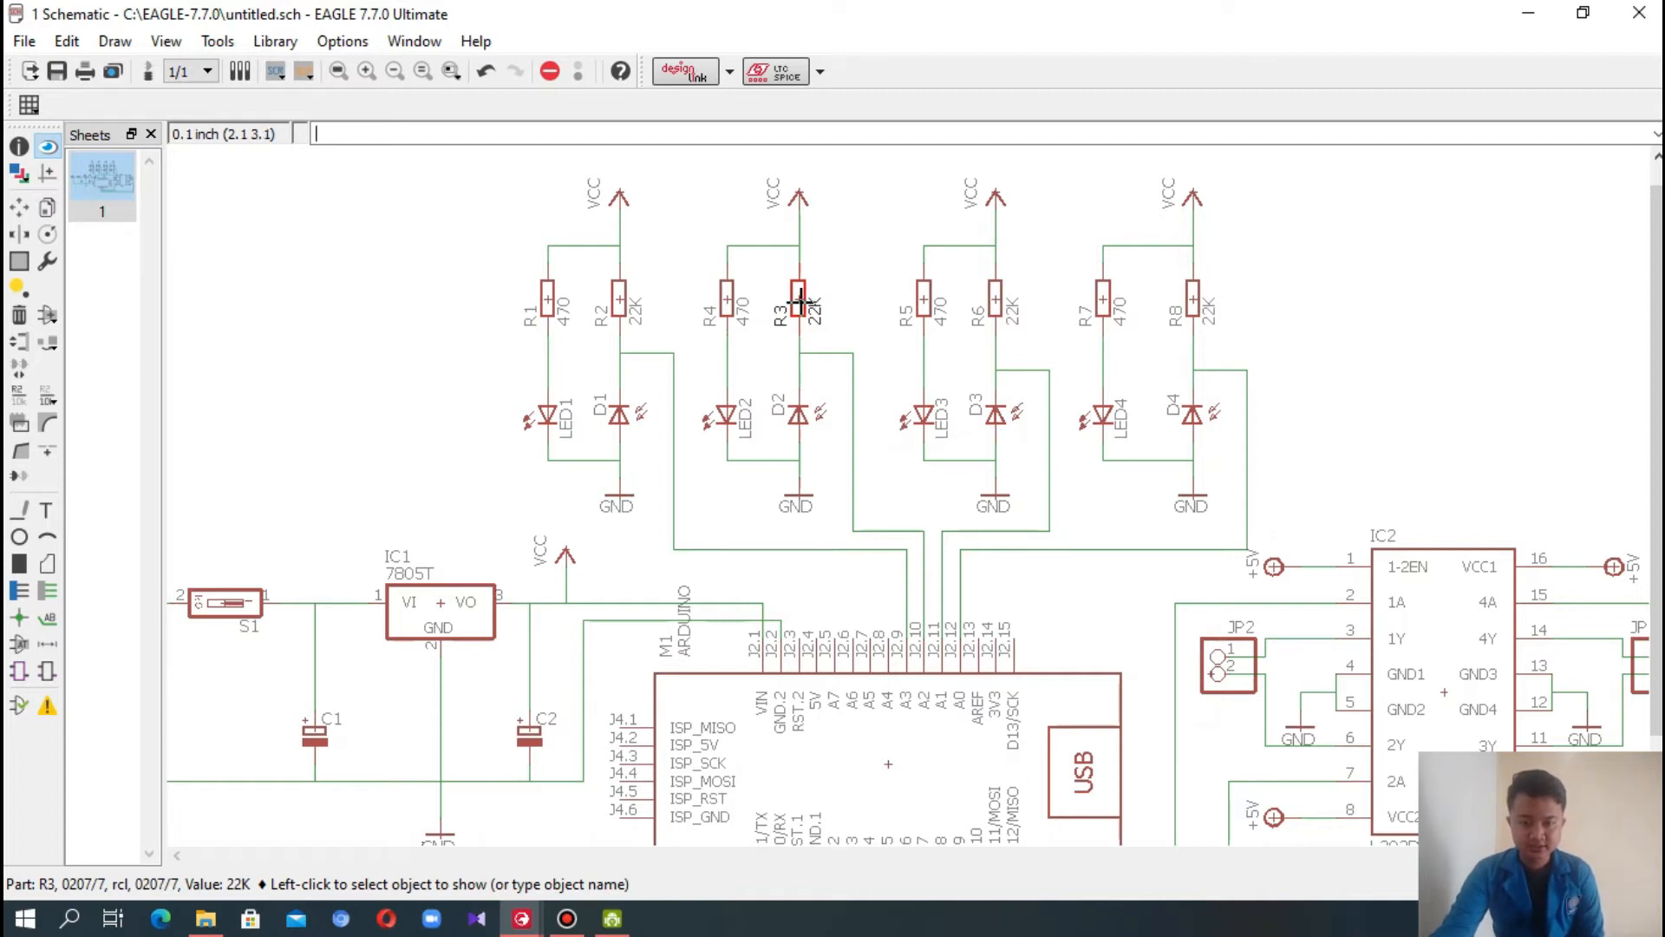
# - Swap the positions of R3 and R4 in the schematic so R3 sits above LED2 and R4 above D2
pyautogui.click(19, 206)
pyautogui.click(798, 310)
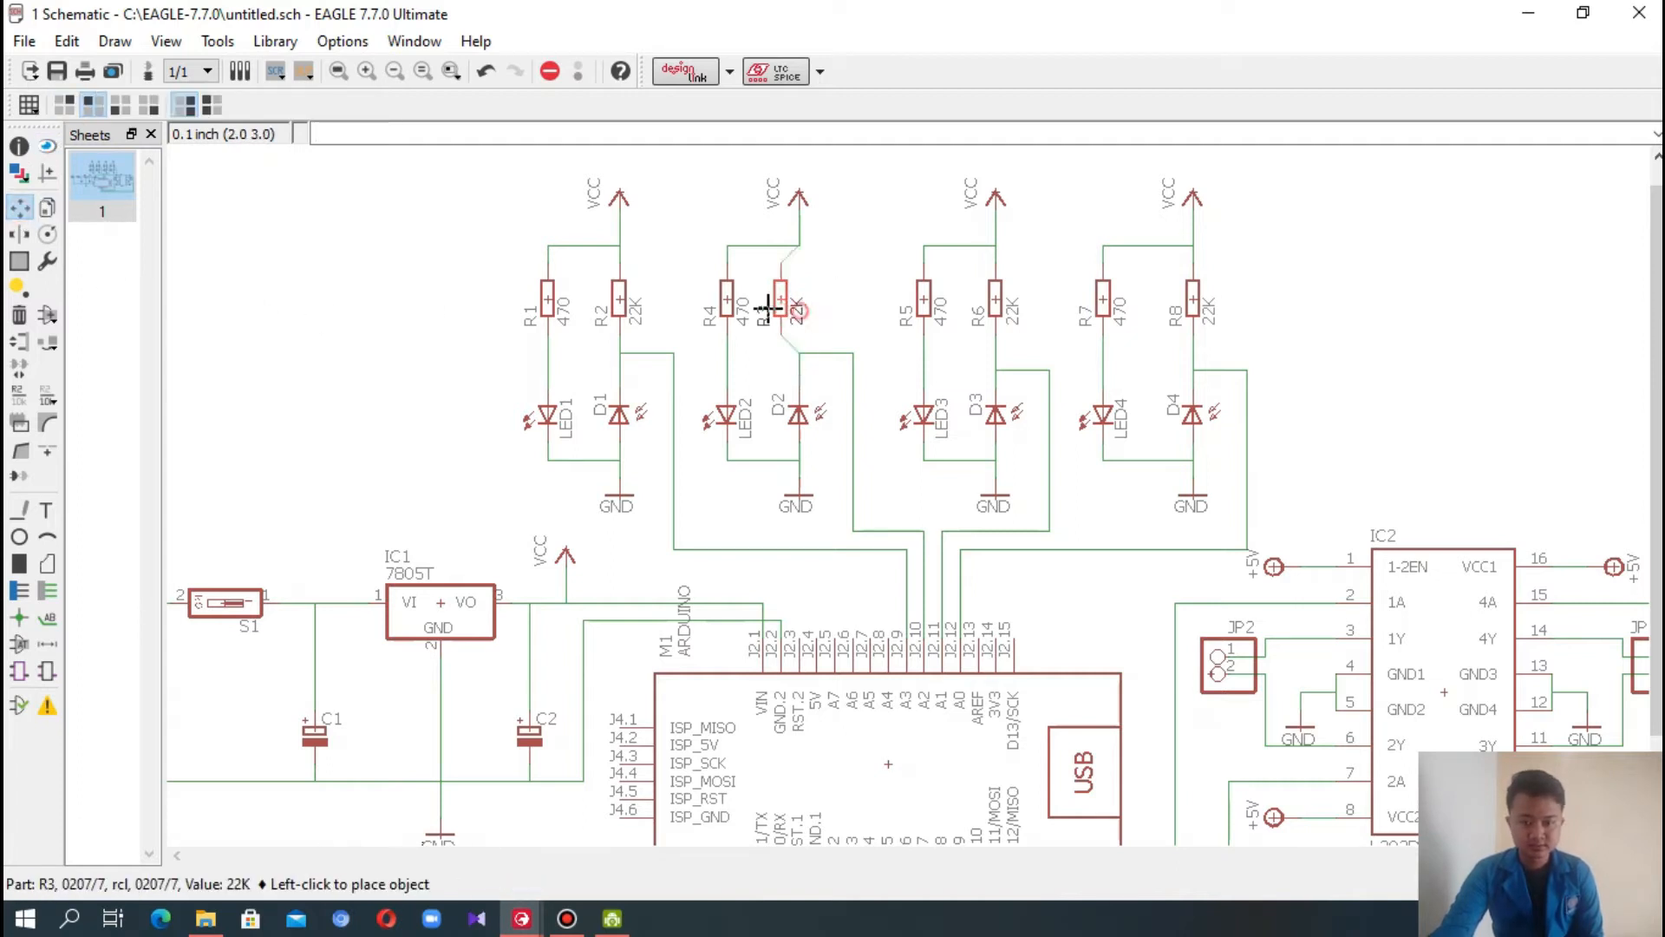
pyautogui.click(709, 310)
pyautogui.click(728, 299)
pyautogui.click(798, 299)
pyautogui.click(706, 308)
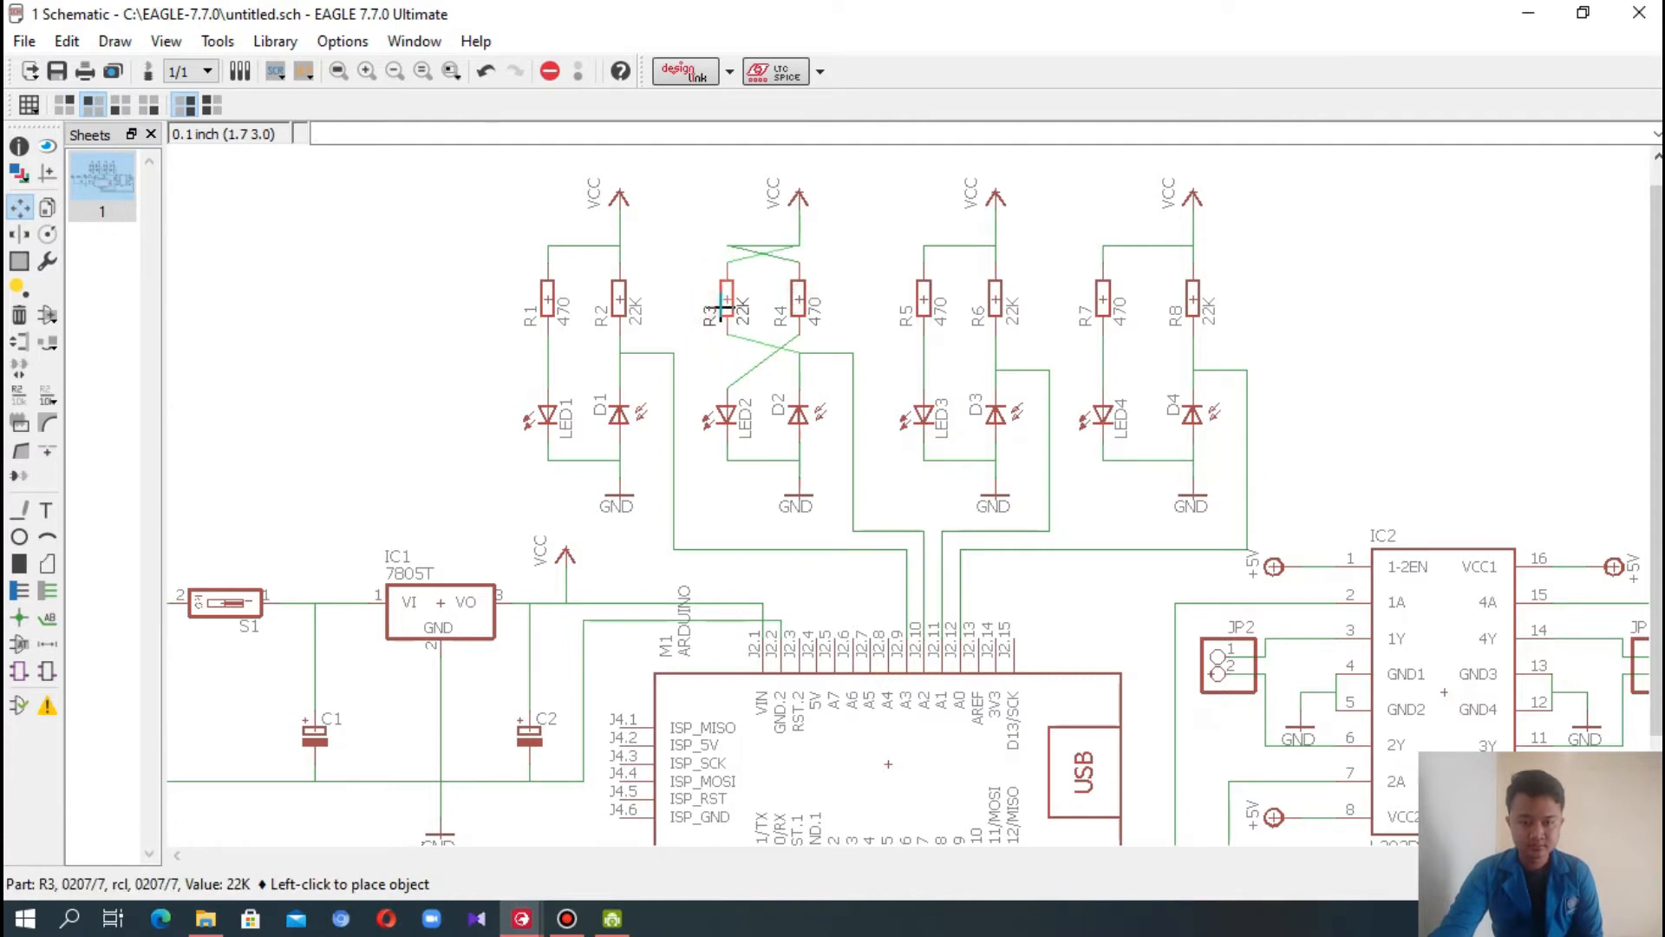
pyautogui.click(735, 308)
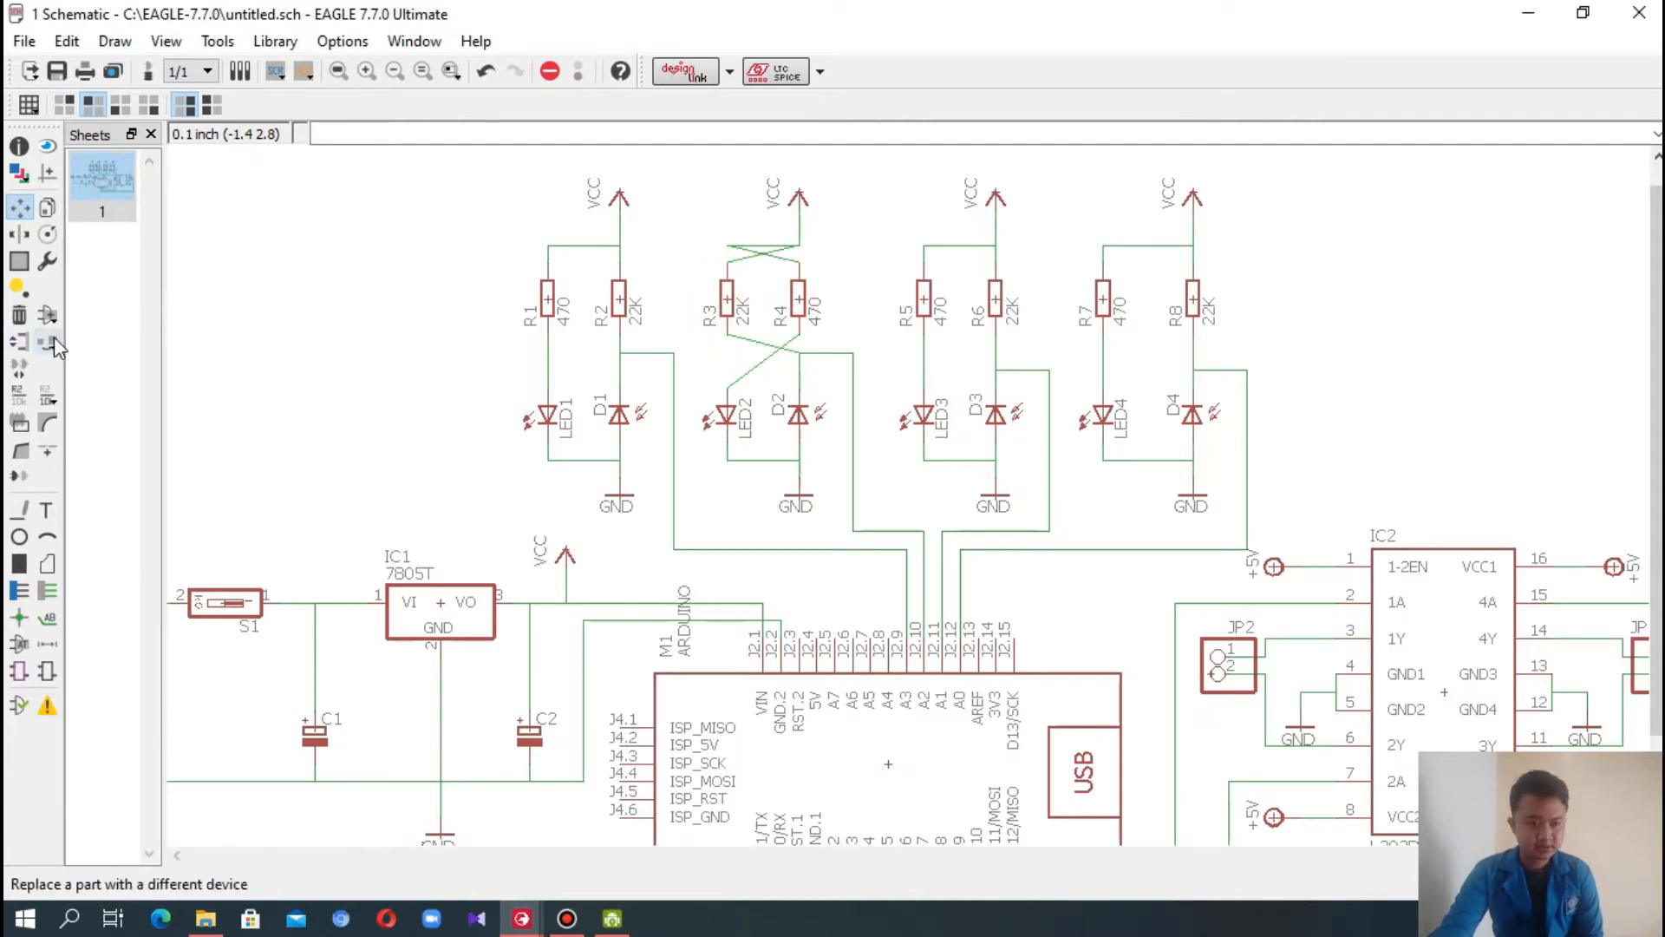
# - Delete the crossed net wires above and below the swapped resistors R3 and R4
pyautogui.click(19, 313)
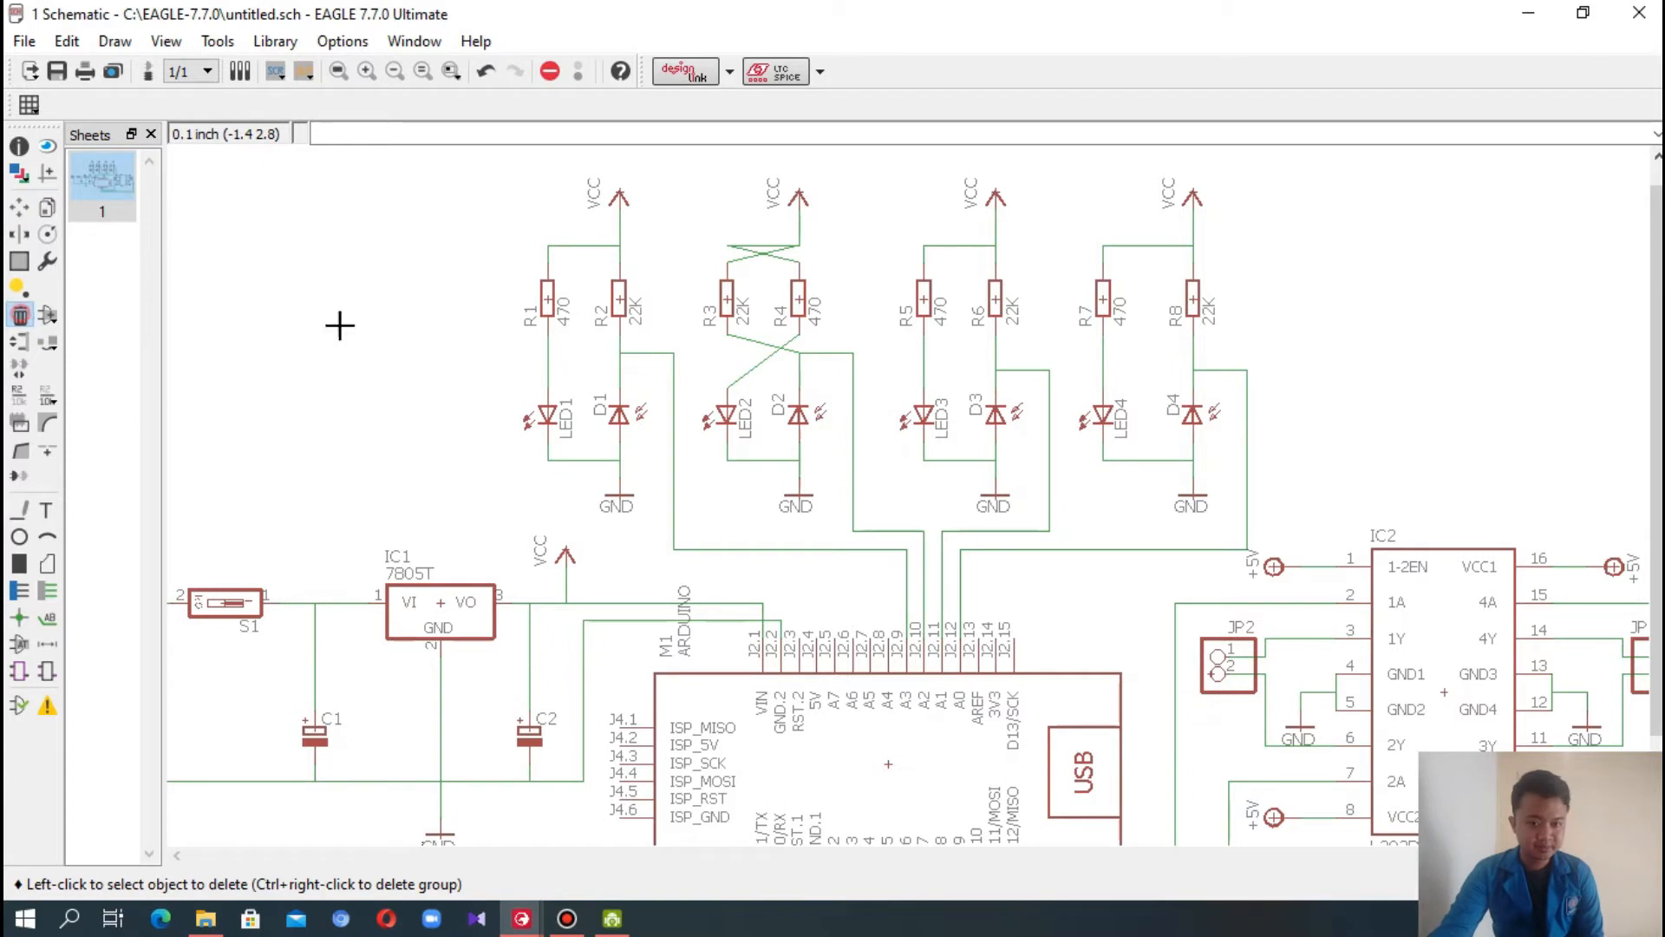
pyautogui.click(759, 358)
pyautogui.click(768, 253)
pyautogui.click(762, 245)
pyautogui.click(765, 248)
pyautogui.click(765, 248)
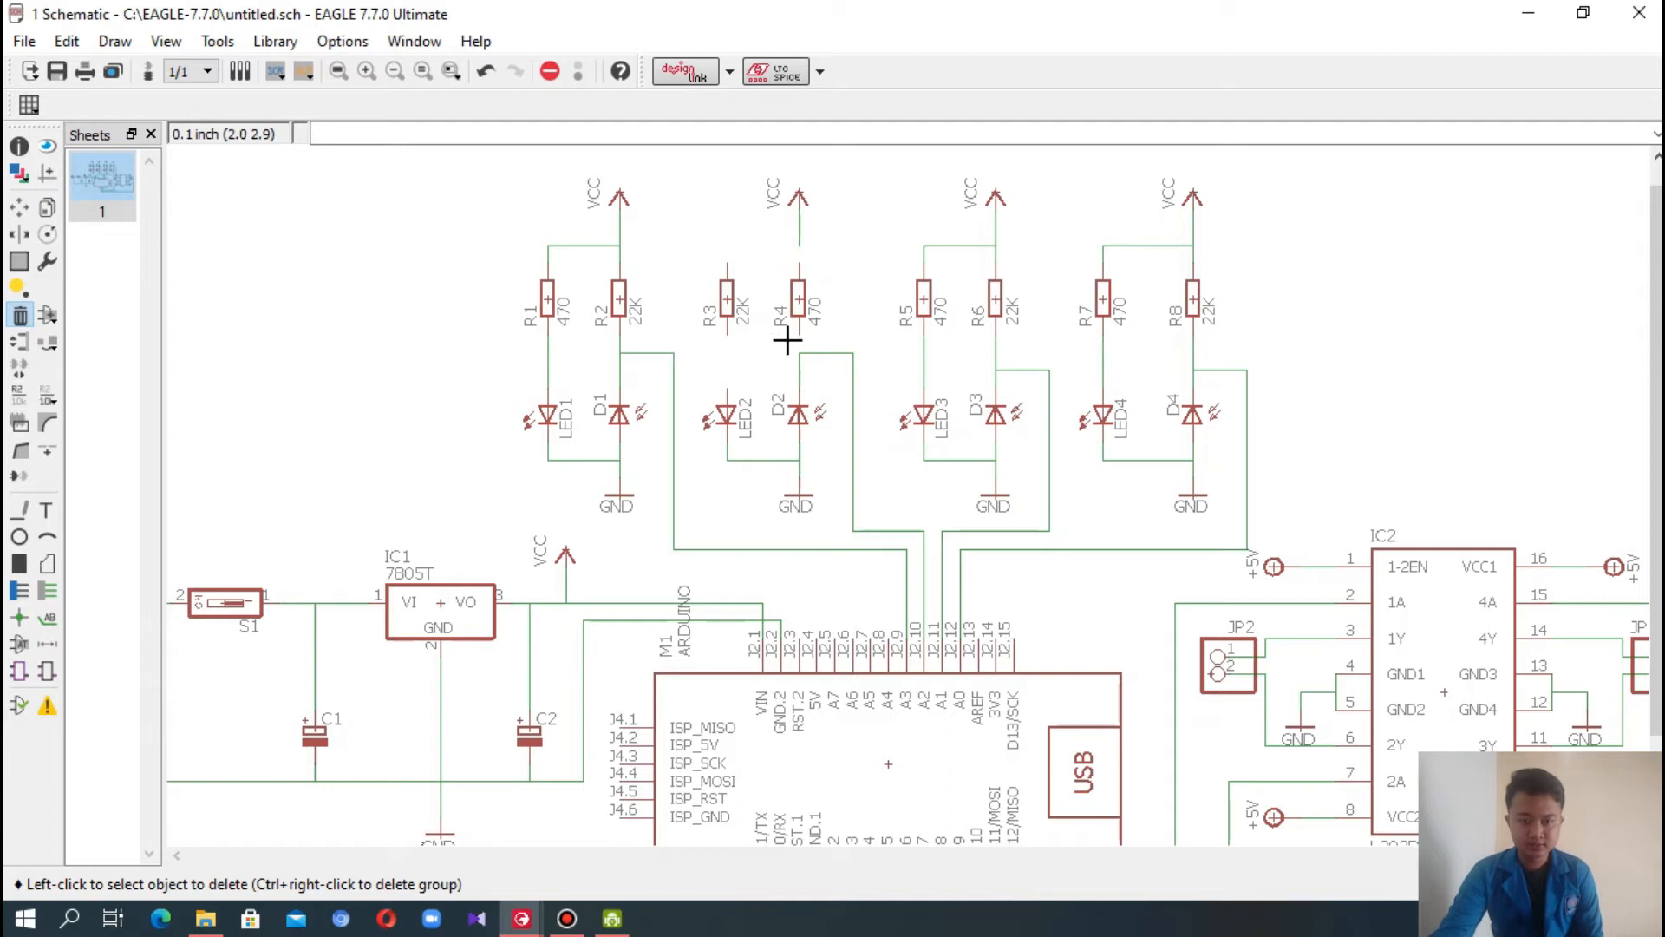
# - Set the value of resistor R3 to 470
pyautogui.rightClick(741, 302)
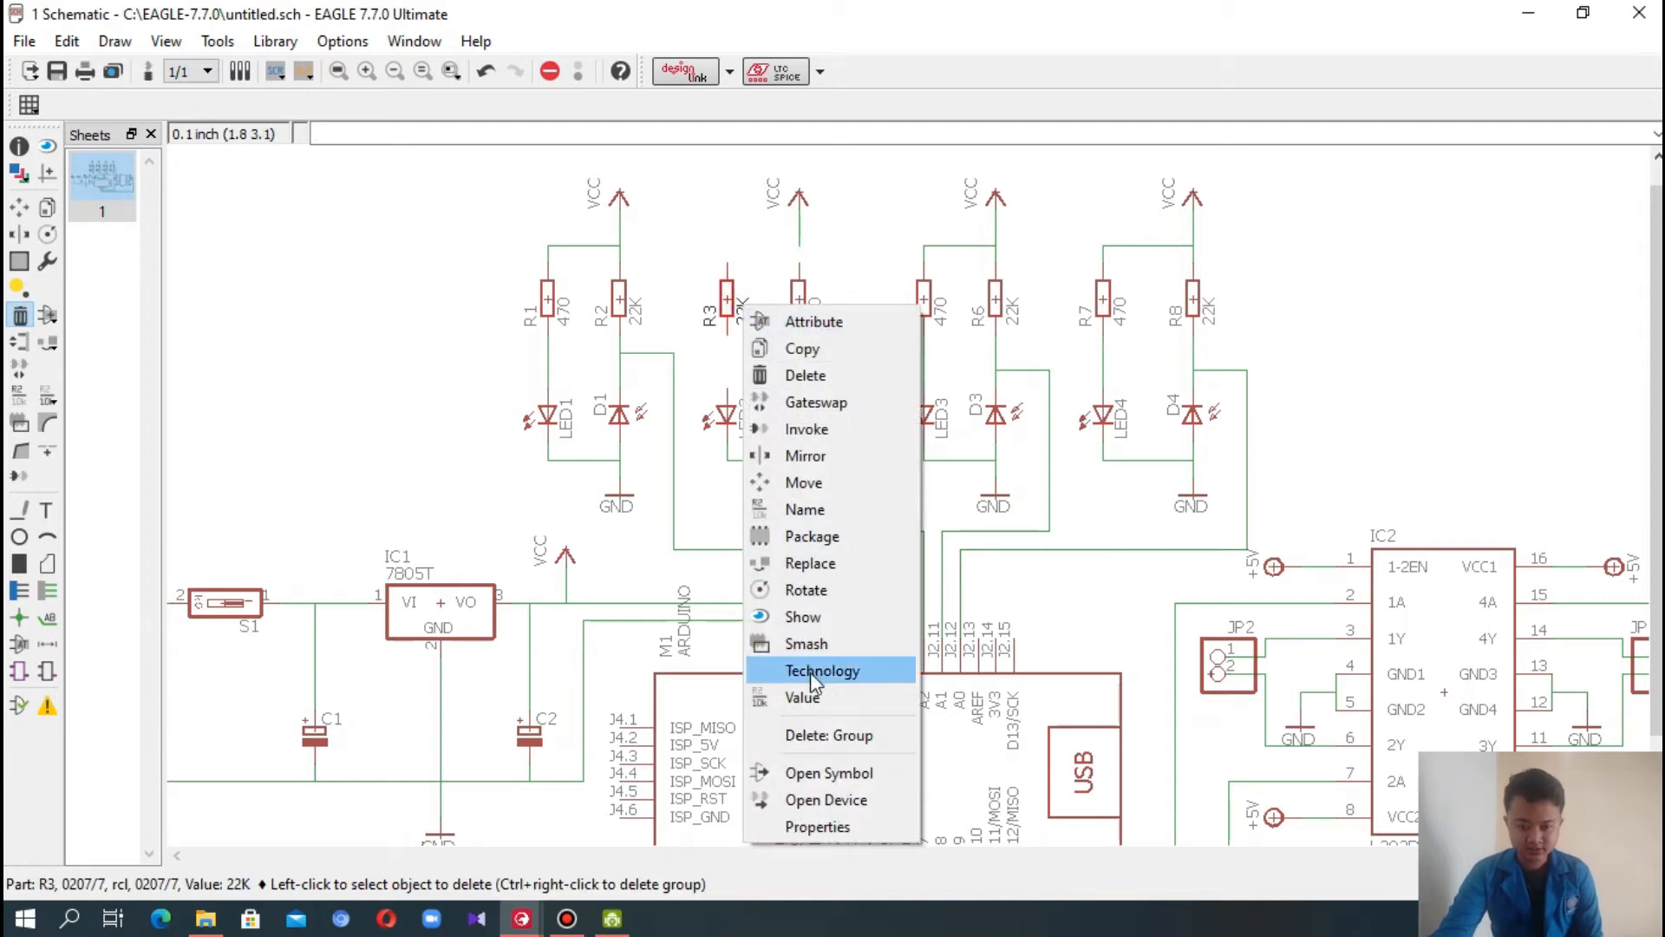
pyautogui.click(806, 696)
pyautogui.write('470')
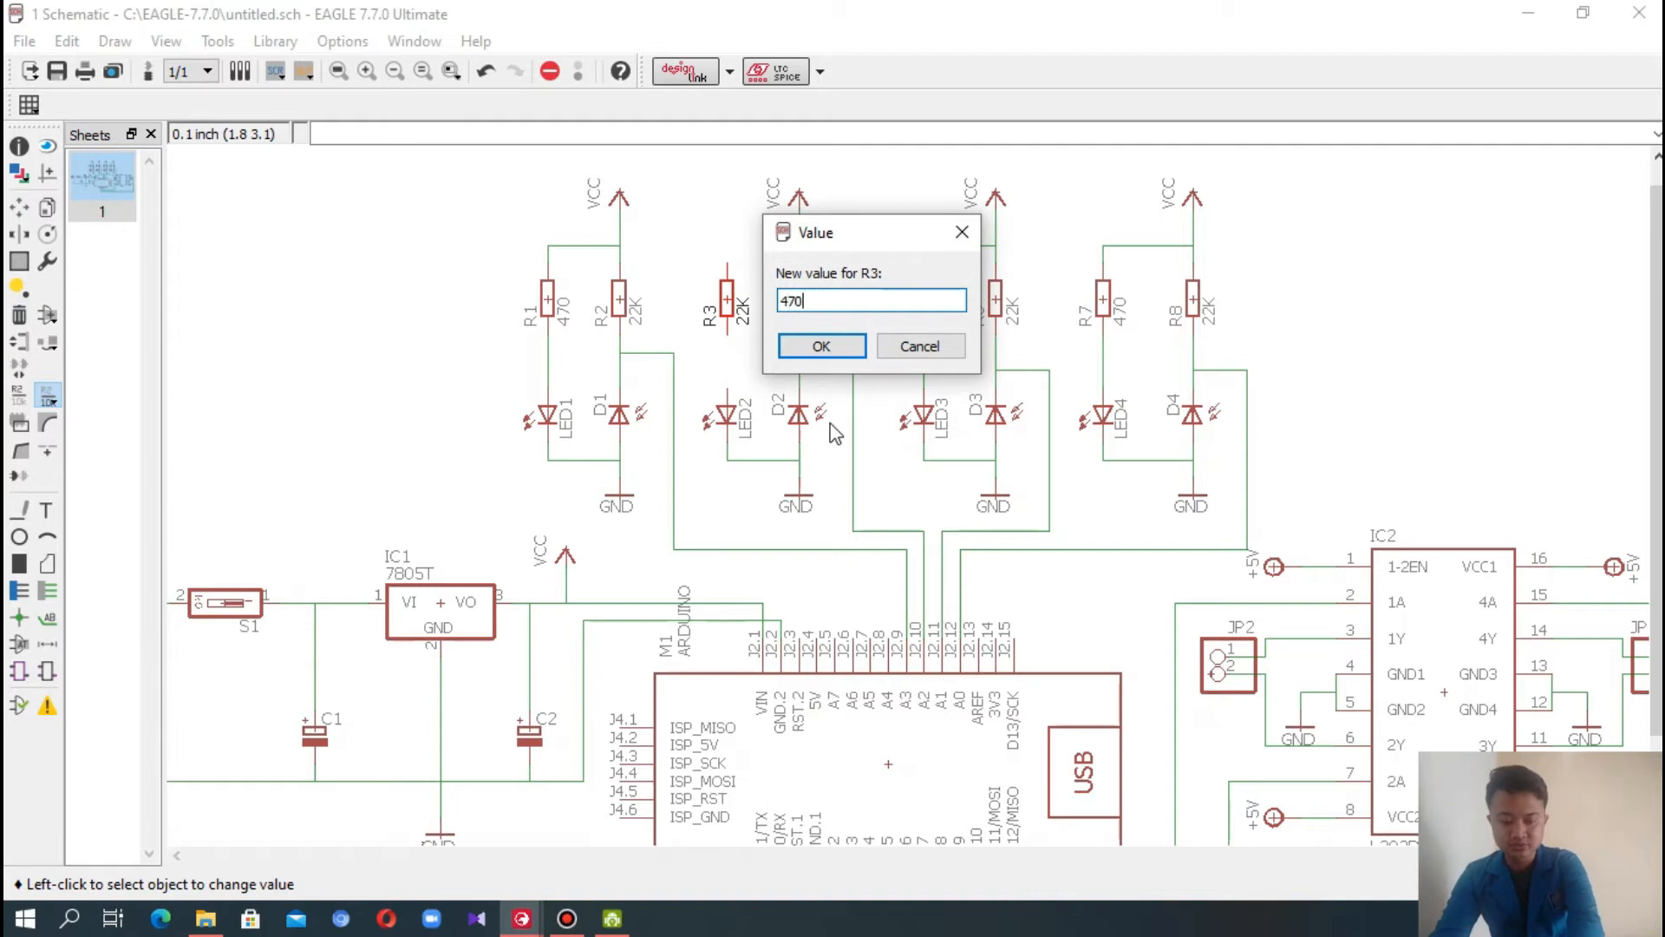
pyautogui.click(848, 349)
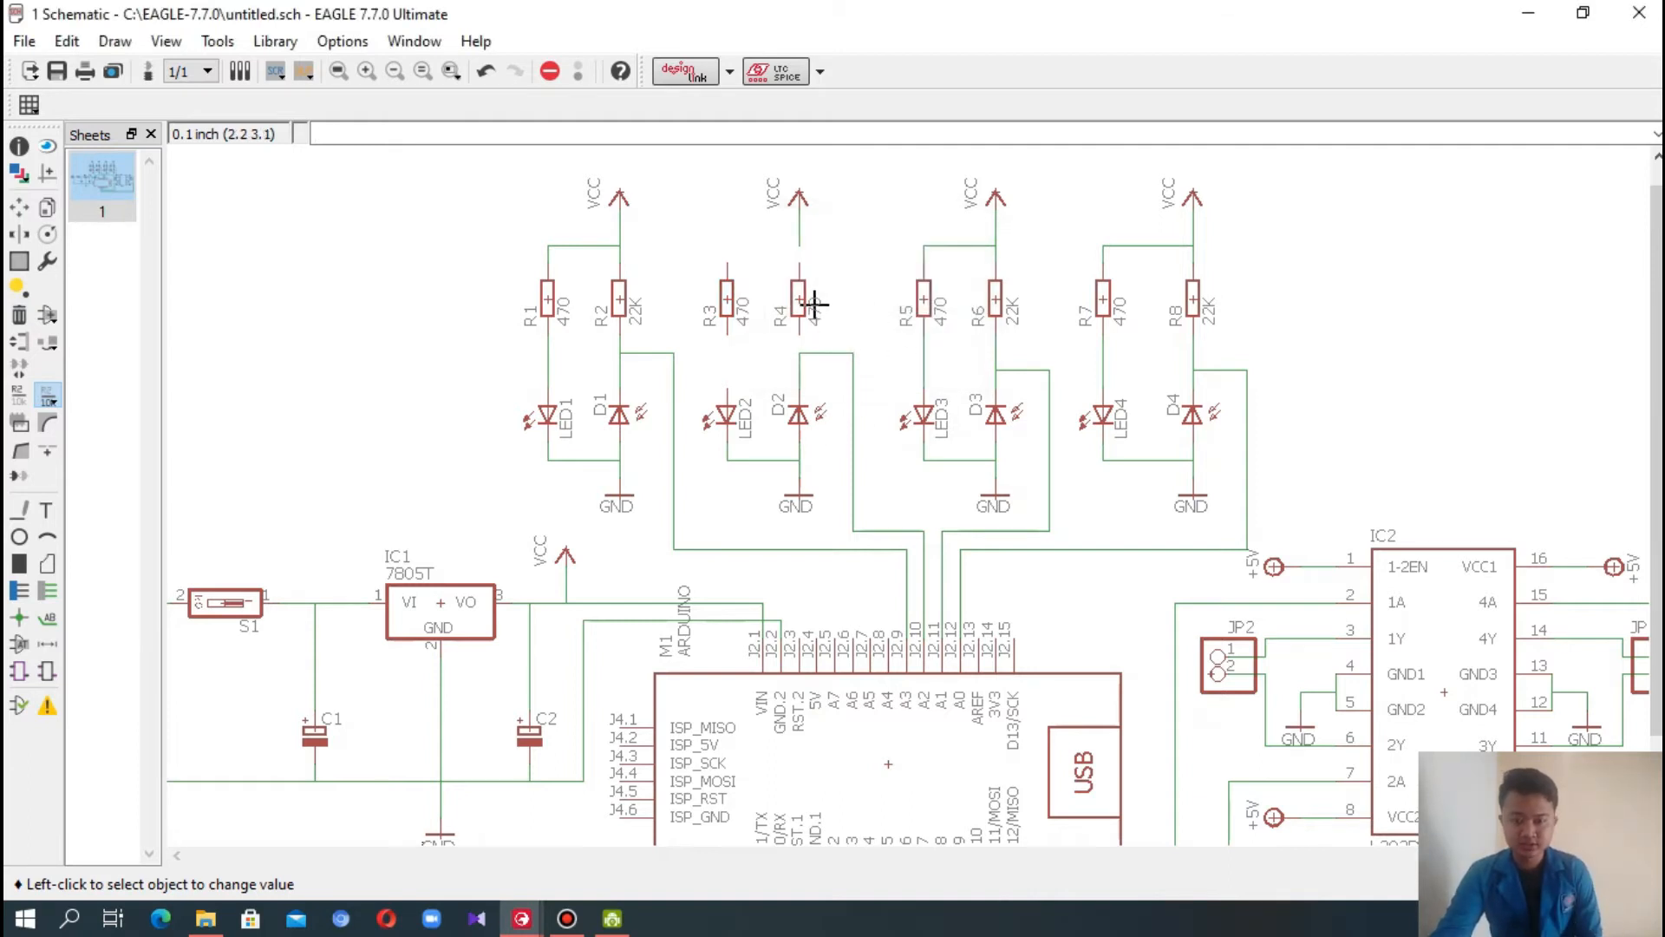
# - Set the value of resistor R4 to 22K
pyautogui.rightClick(806, 303)
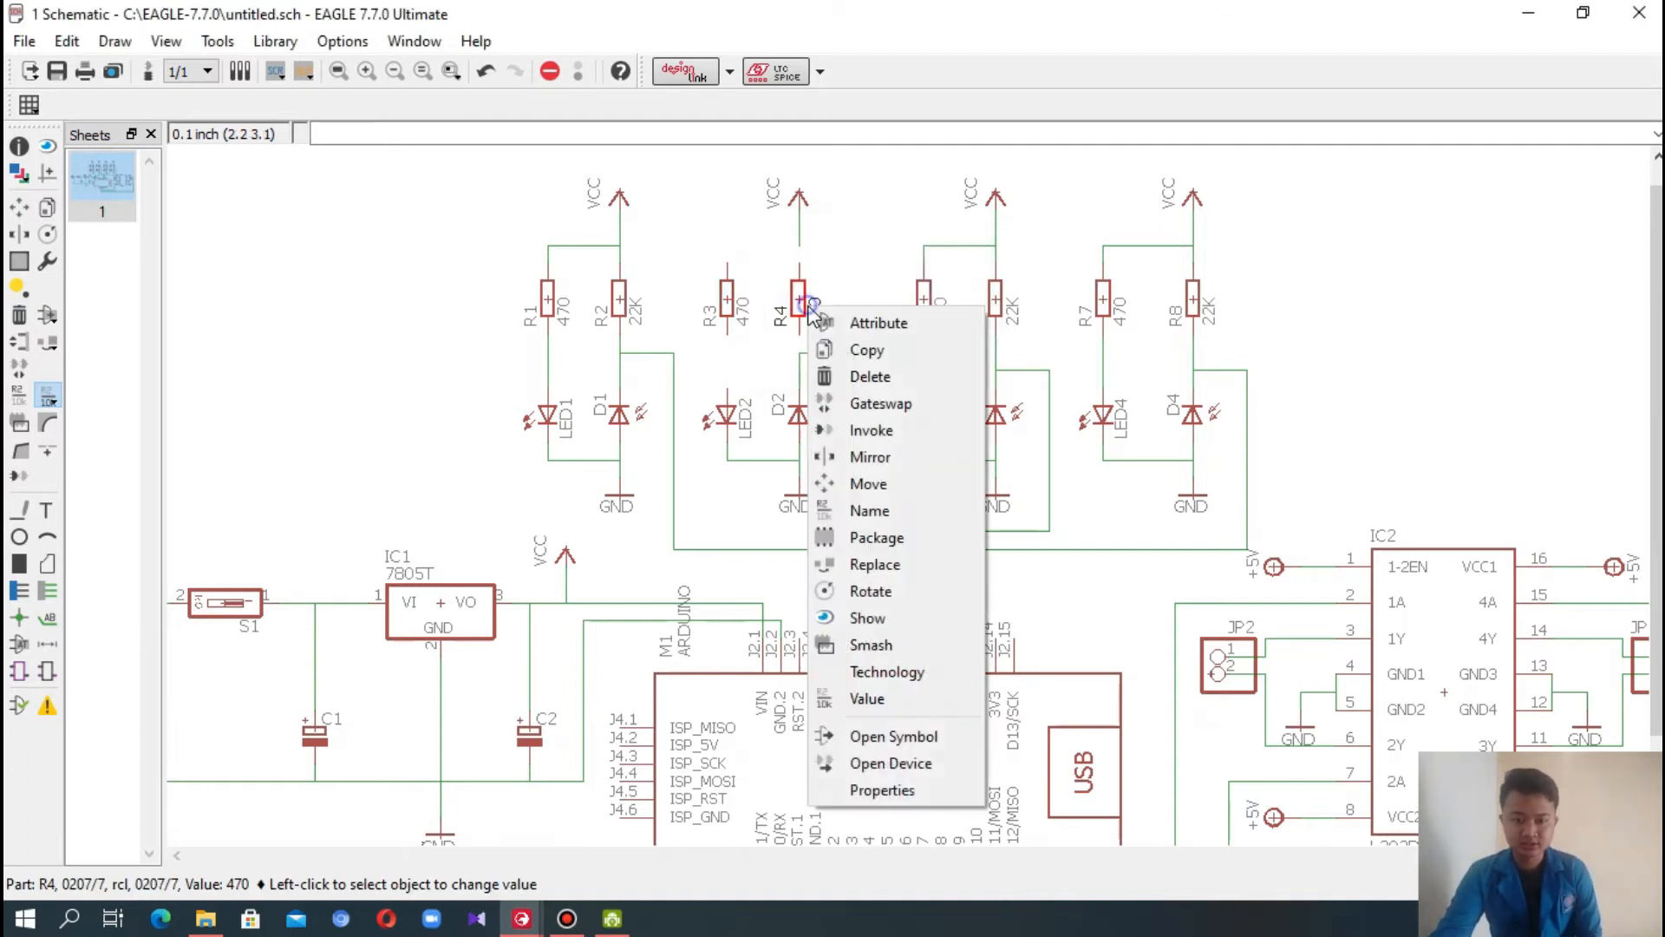
pyautogui.click(862, 693)
pyautogui.write('22')
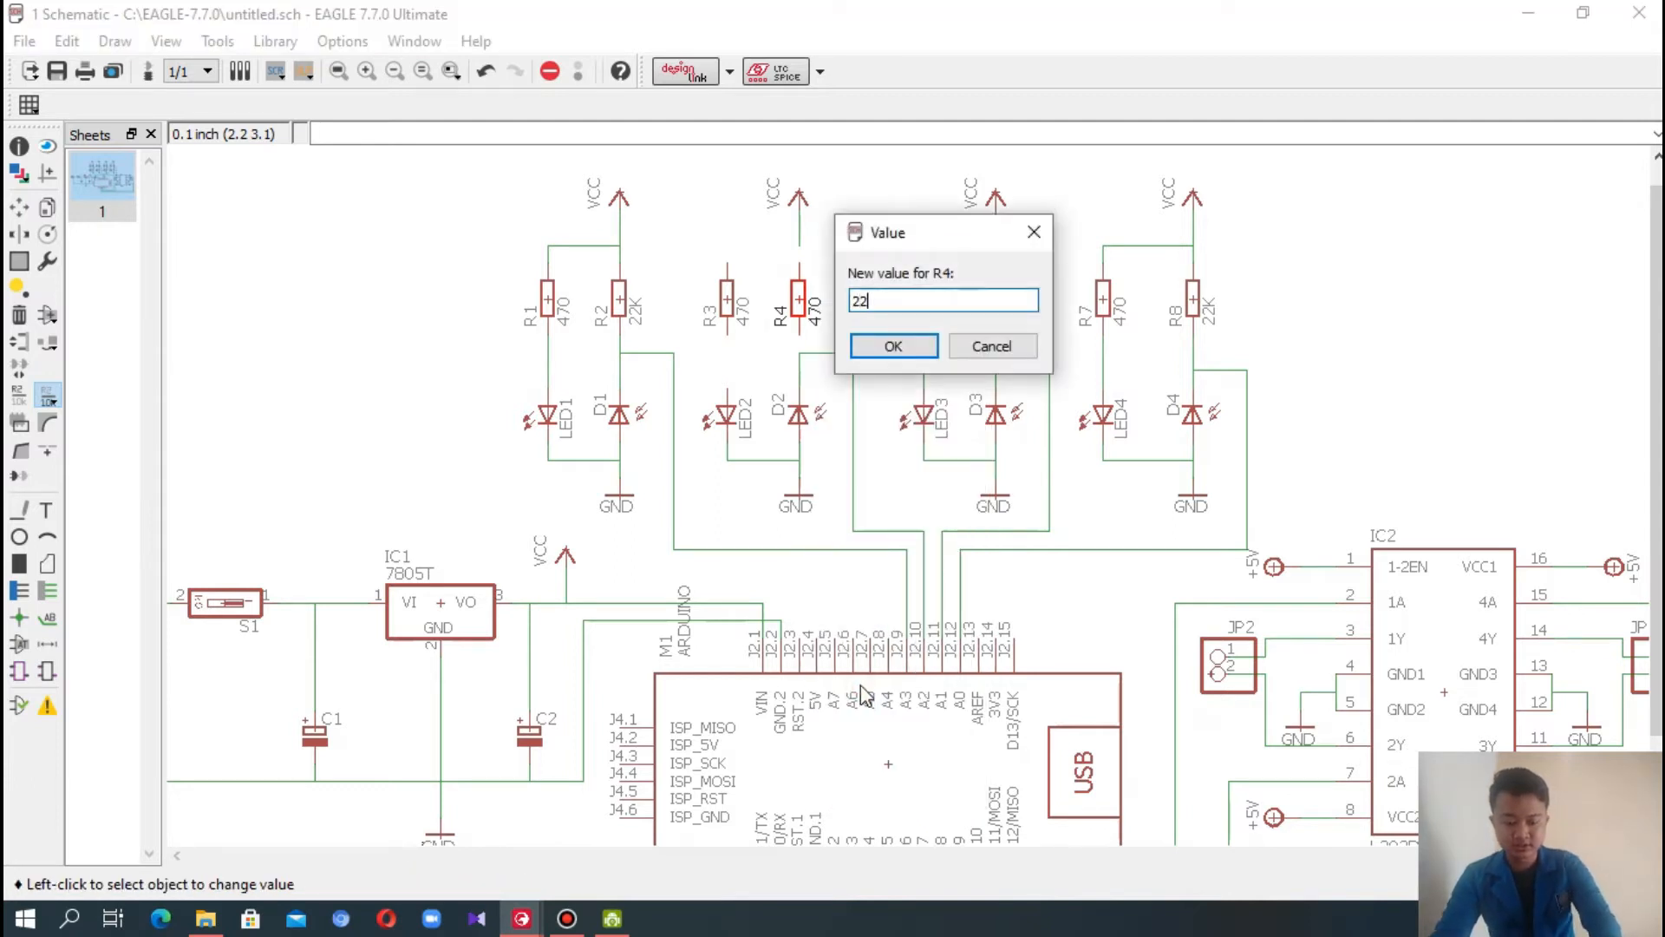
pyautogui.write('K')
pyautogui.click(892, 346)
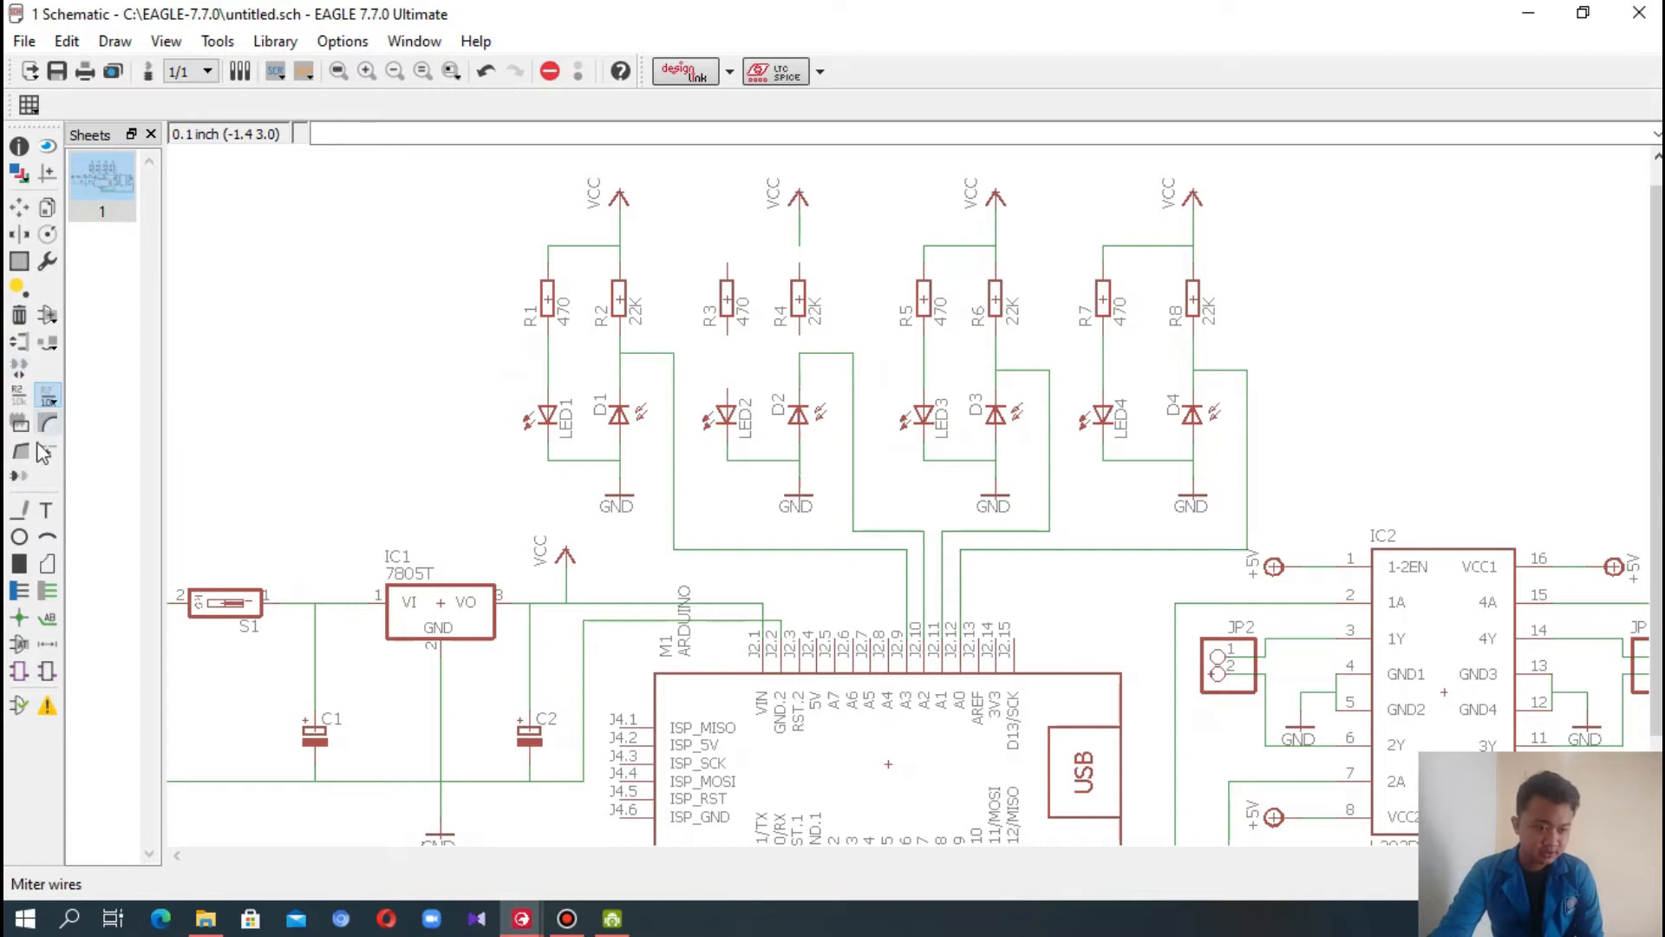
# - Wire the lower end of R3 to LED2, and the lower end of R4 to the D2 signal net
pyautogui.click(19, 510)
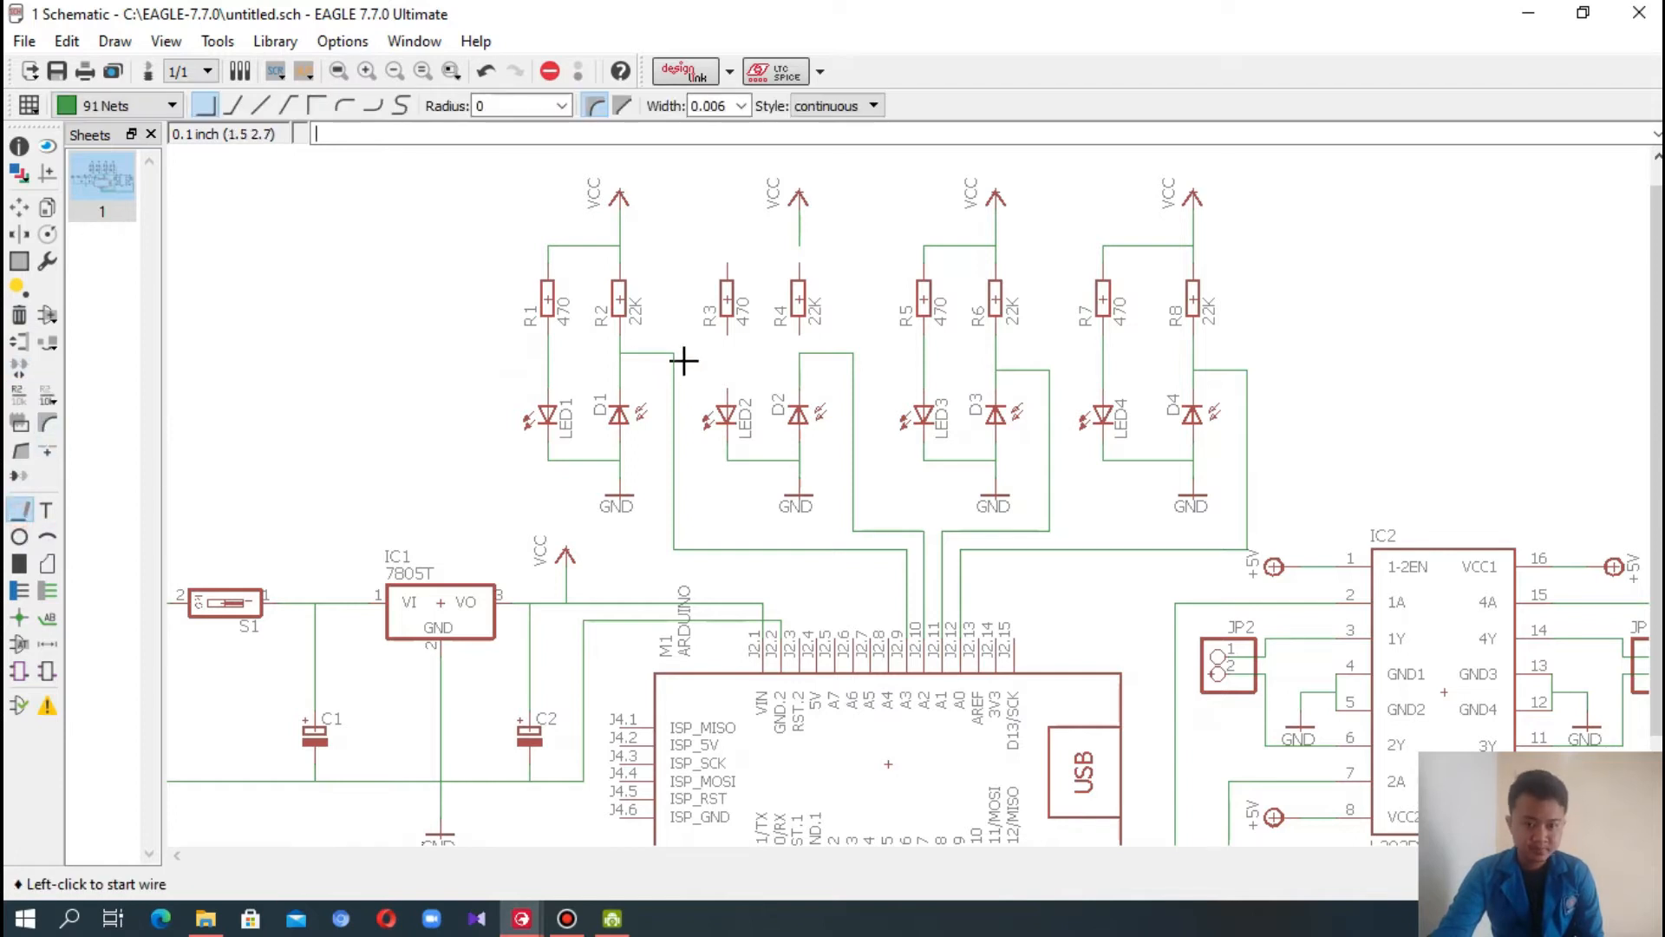
pyautogui.click(728, 332)
pyautogui.doubleClick(728, 388)
pyautogui.click(799, 333)
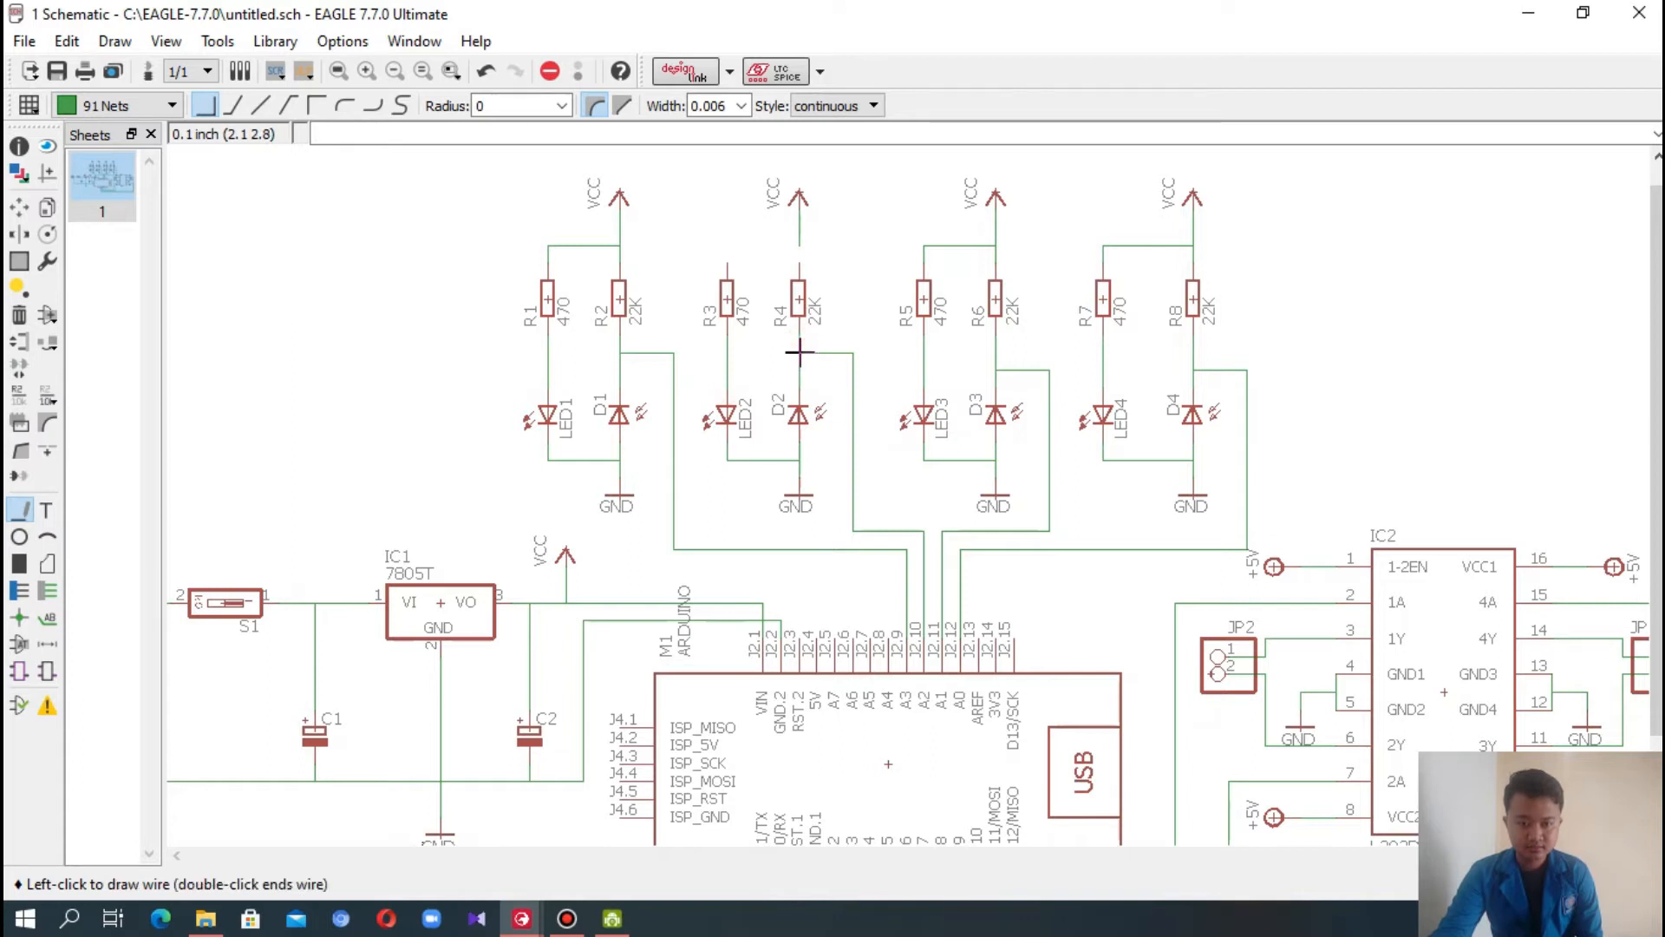
pyautogui.doubleClick(797, 356)
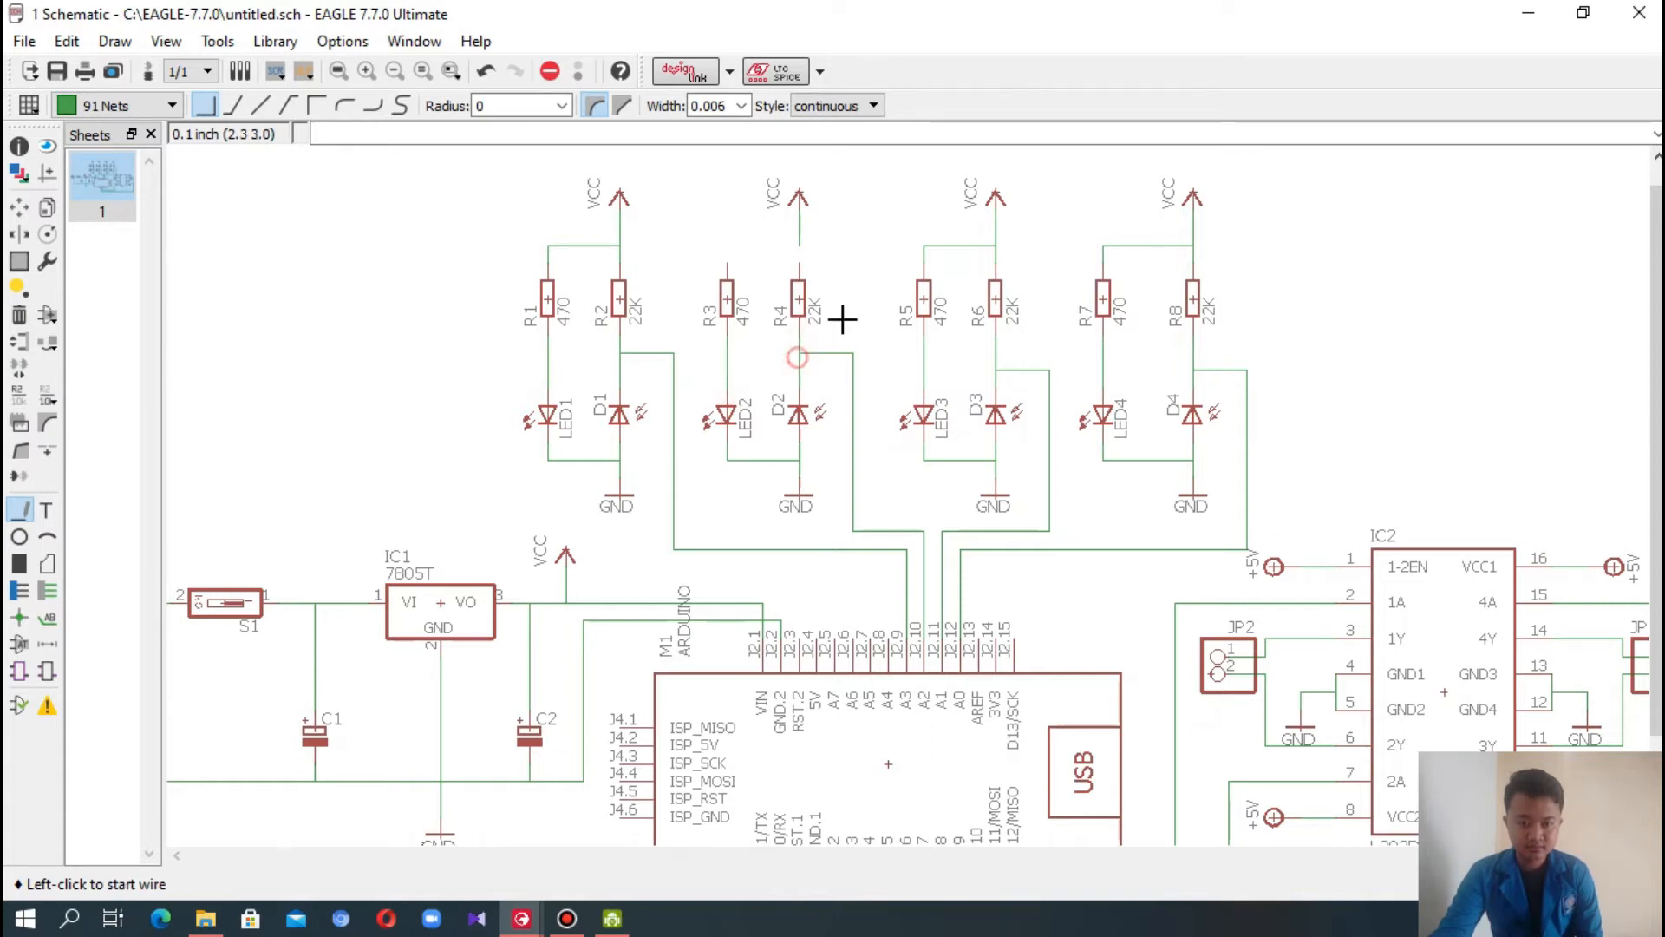
# - Wire the upper ends of R4 and R3 to the VCC symbol above them
pyautogui.click(799, 240)
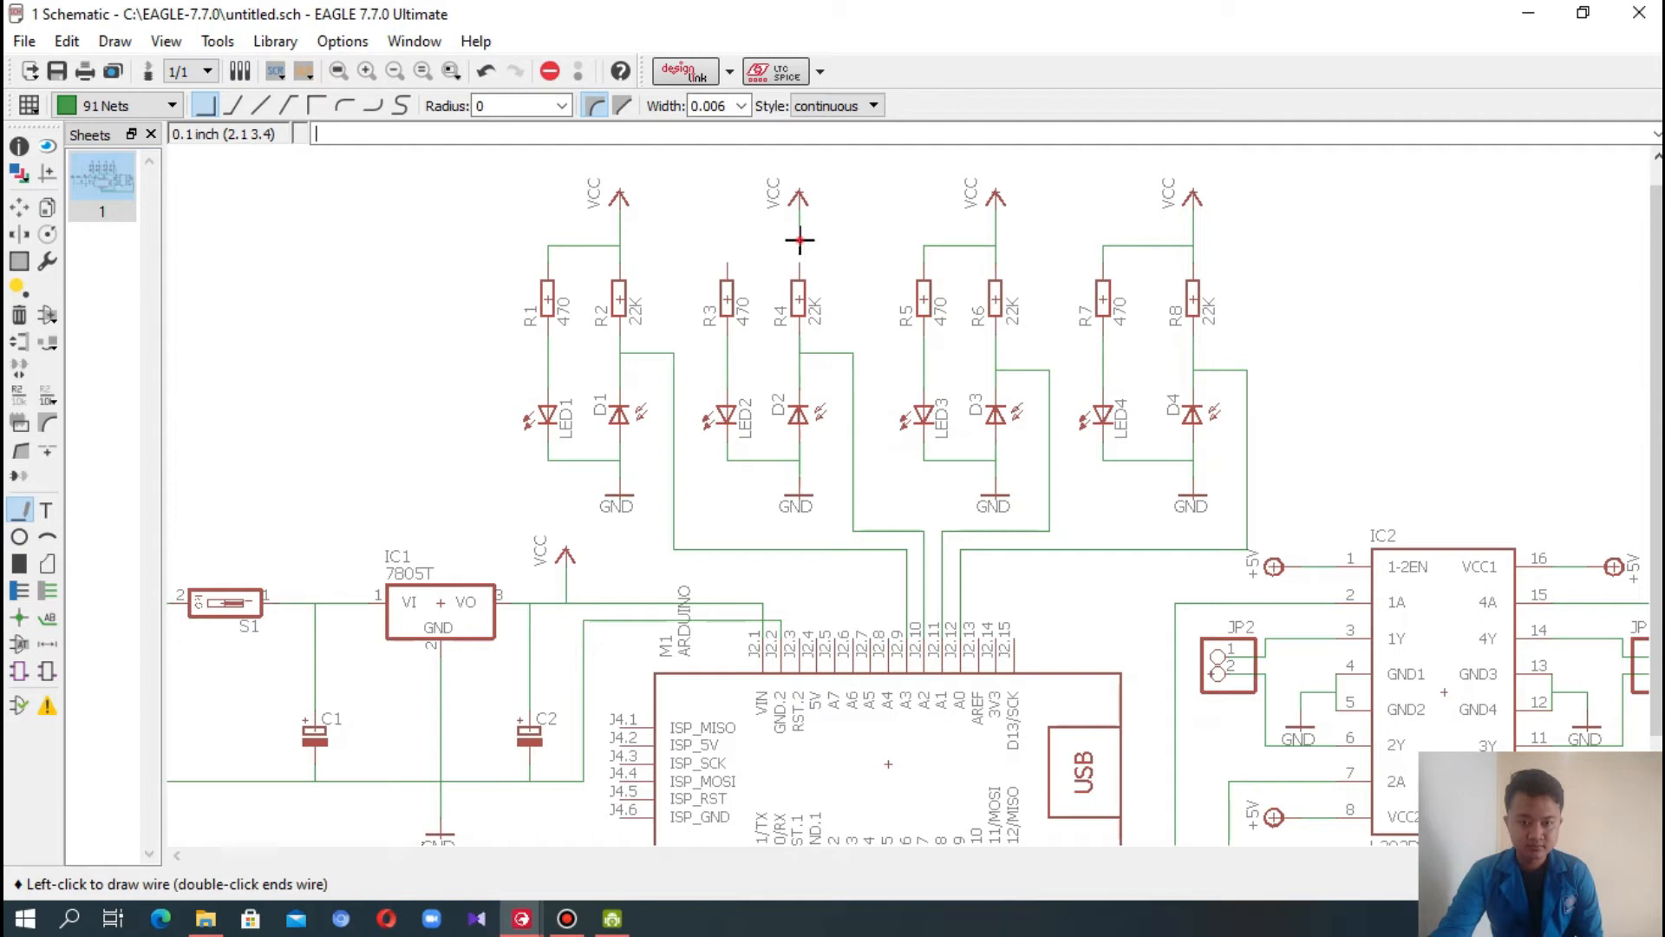
pyautogui.click(799, 261)
pyautogui.click(728, 261)
pyautogui.click(731, 247)
pyautogui.click(798, 244)
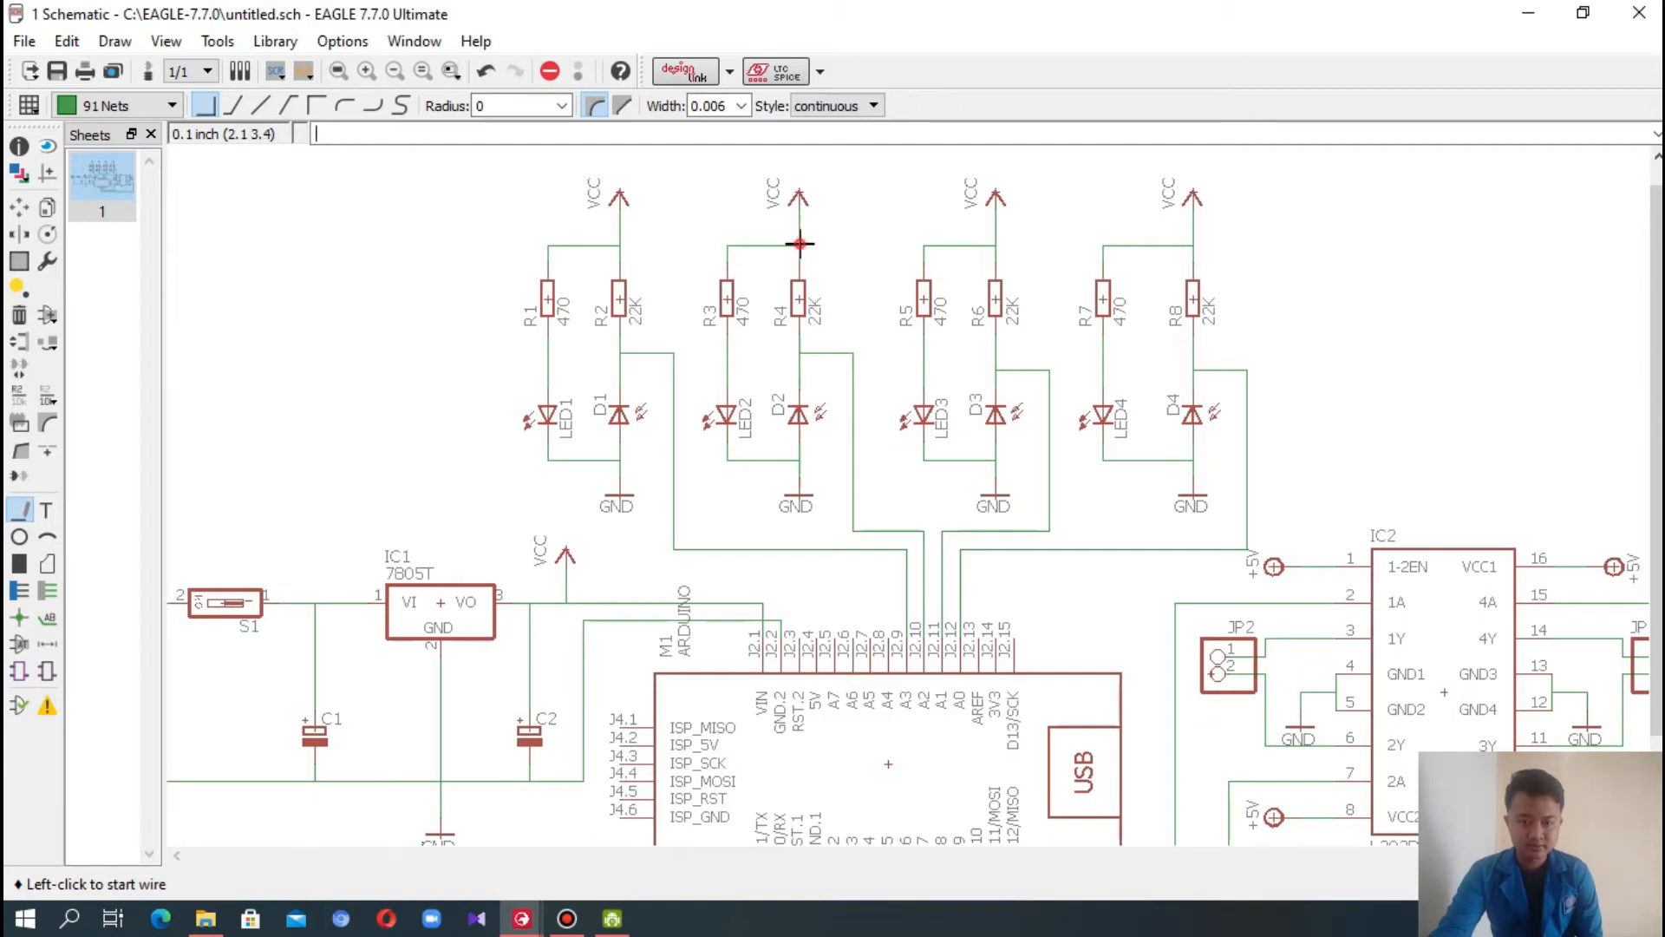
# - Highlight the VCC, GND and signal nets around LED2, D2 and LED3 to check the wiring
pyautogui.click(48, 145)
pyautogui.click(800, 350)
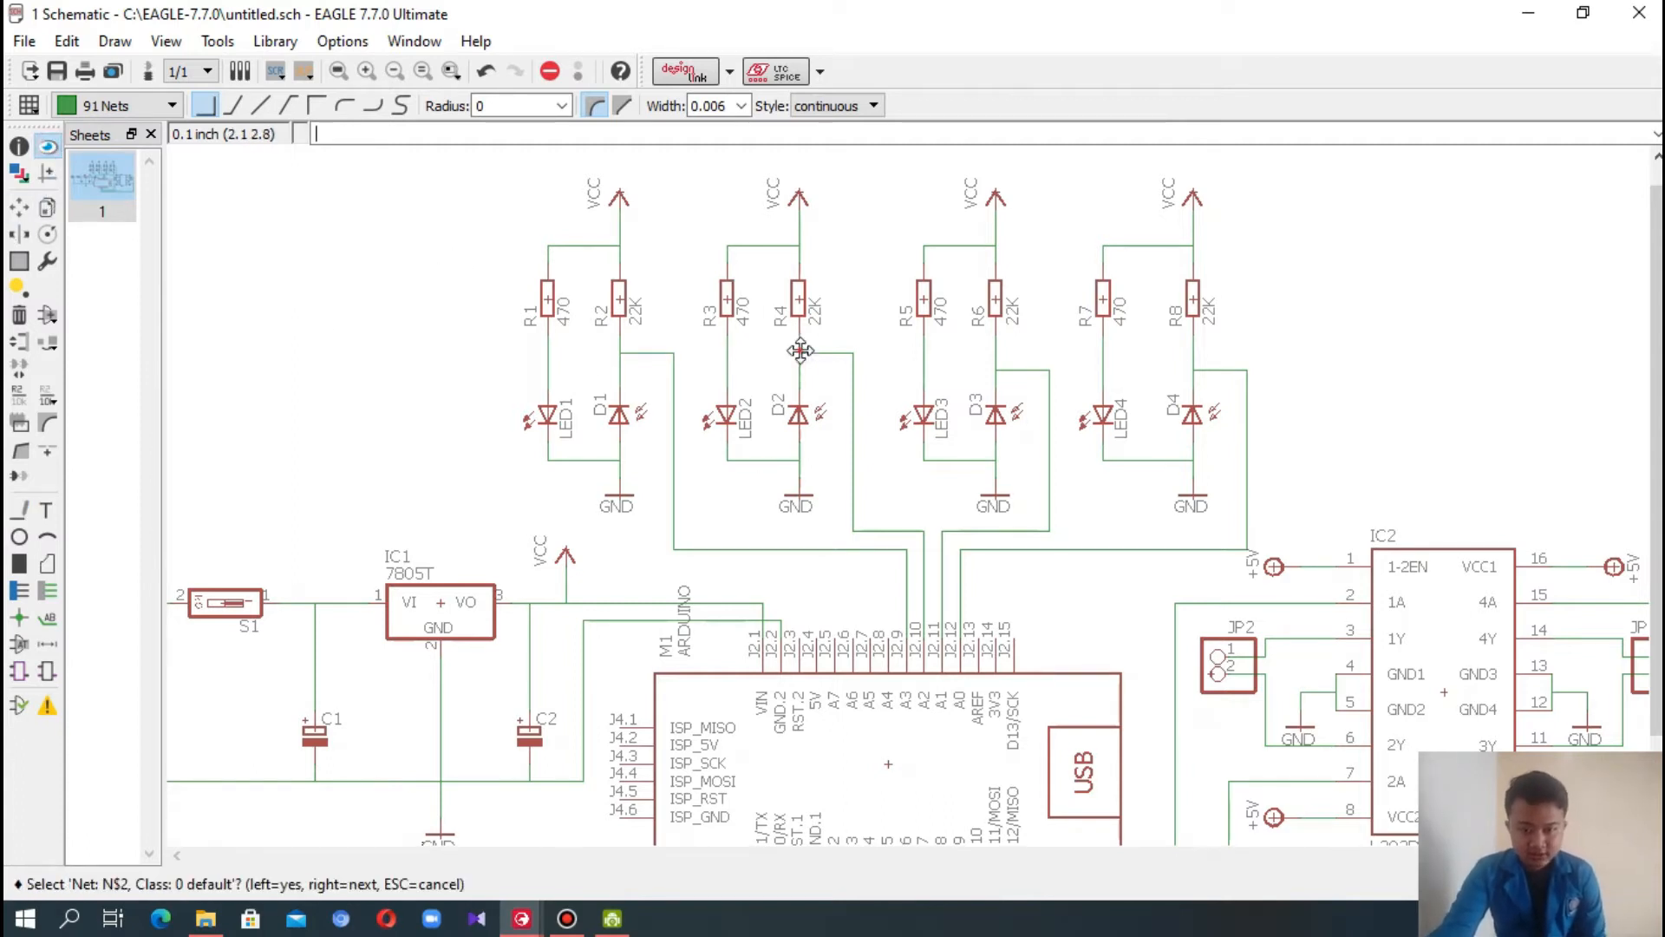
pyautogui.click(727, 366)
pyautogui.click(764, 244)
pyautogui.click(763, 246)
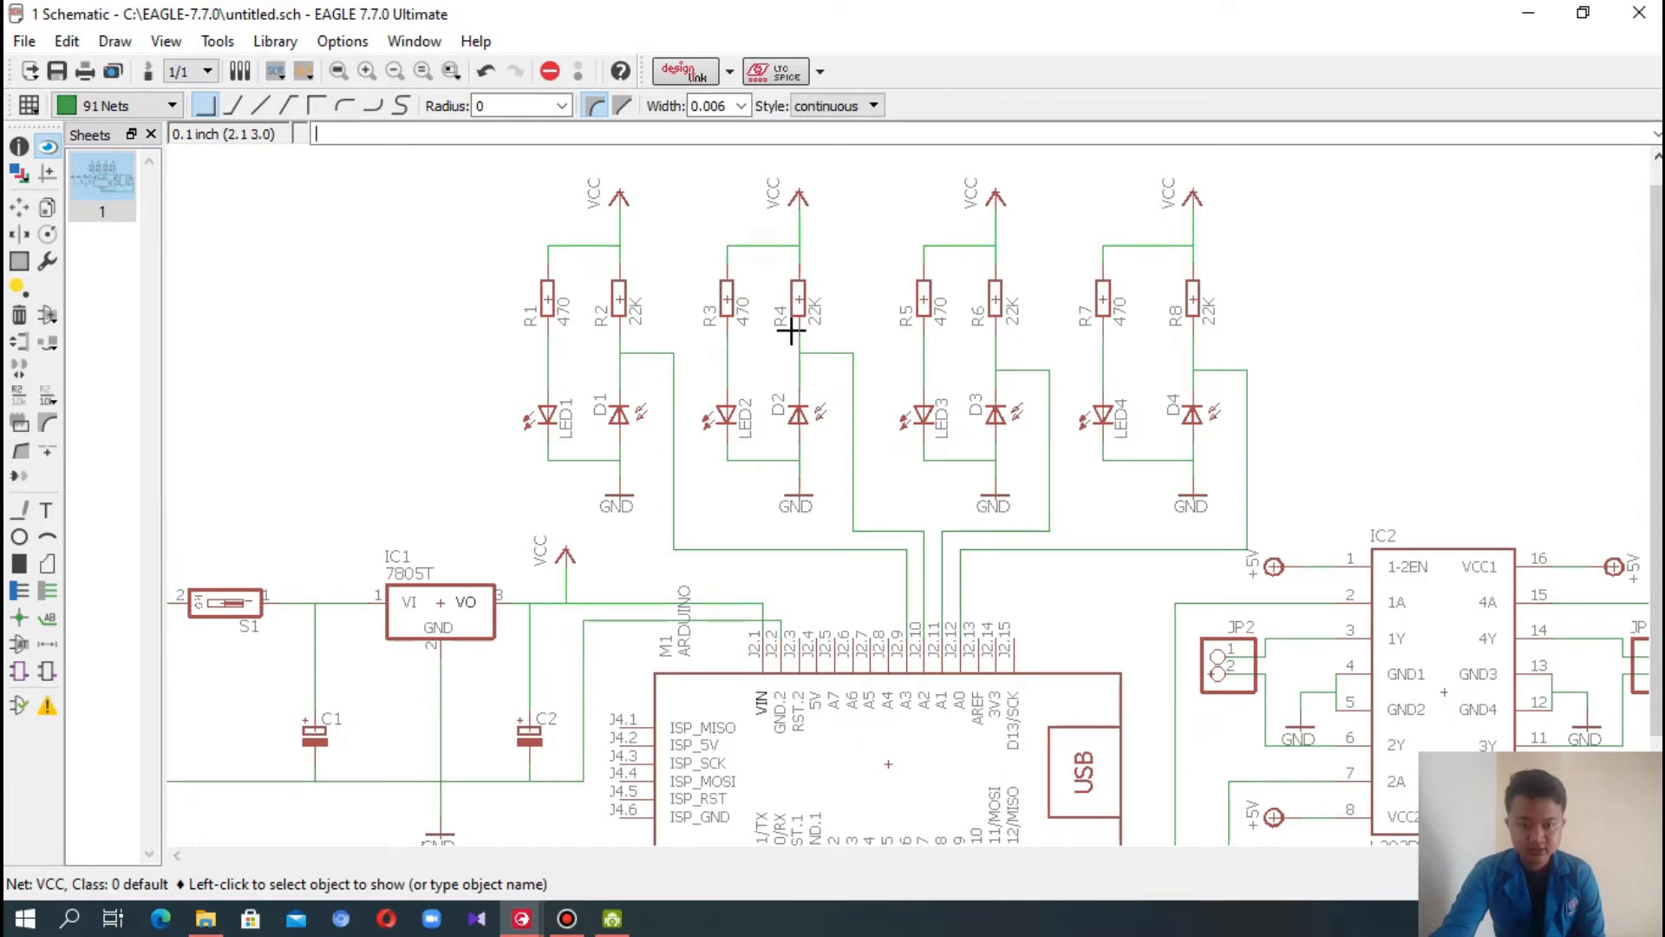
pyautogui.click(762, 457)
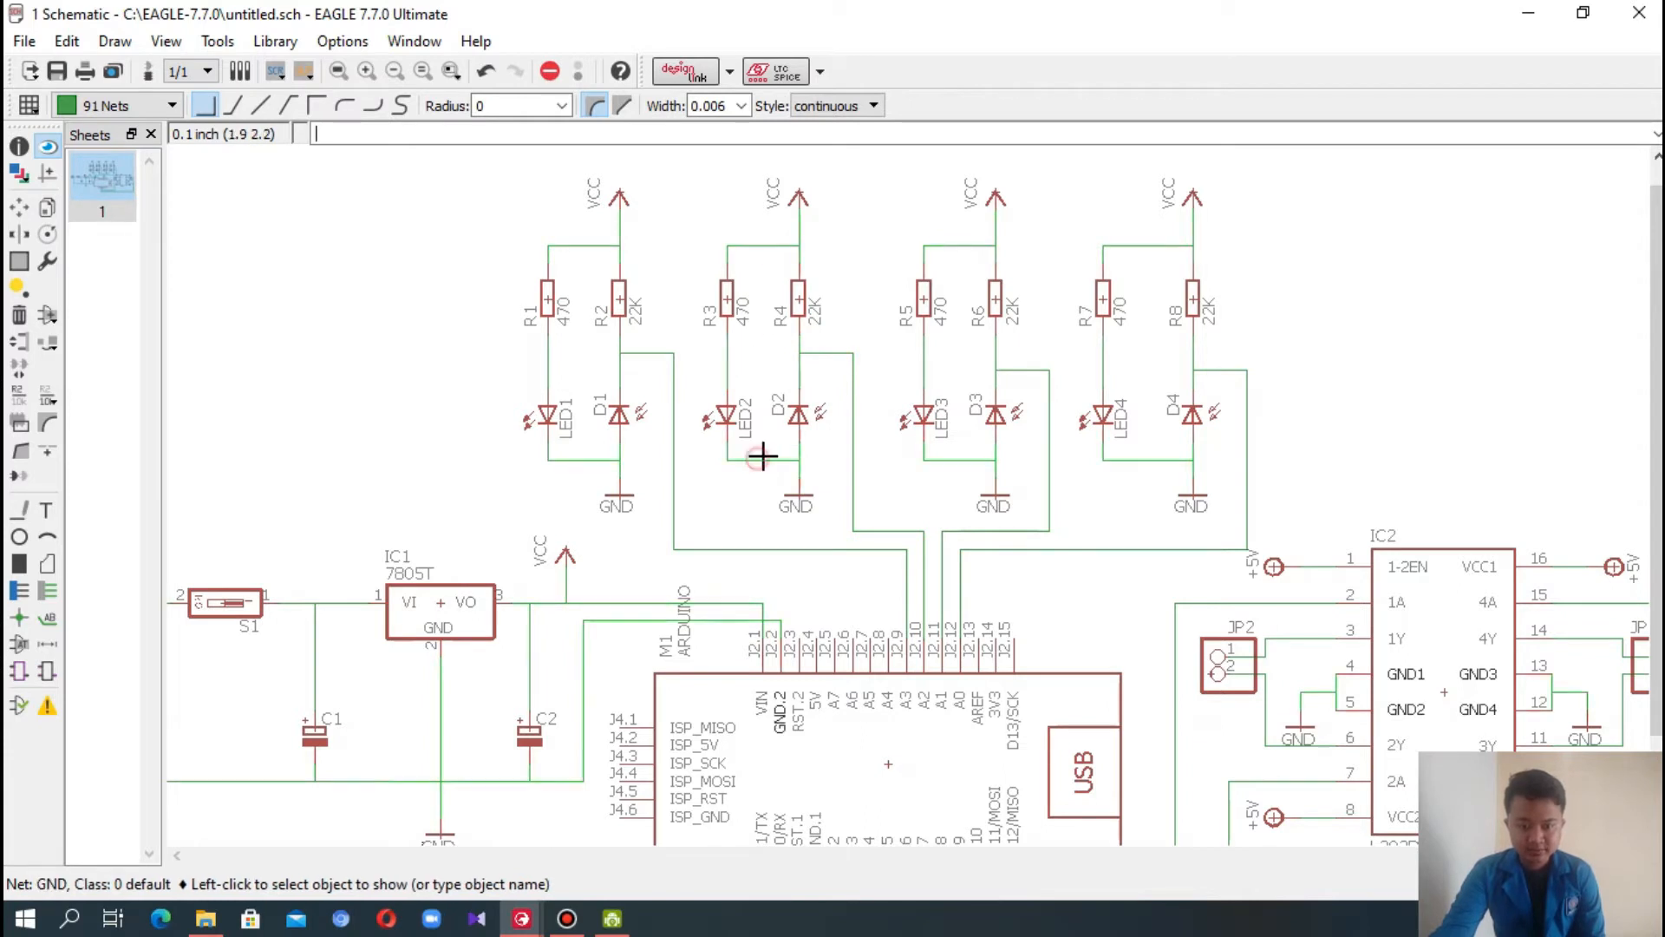
pyautogui.click(925, 364)
pyautogui.click(948, 244)
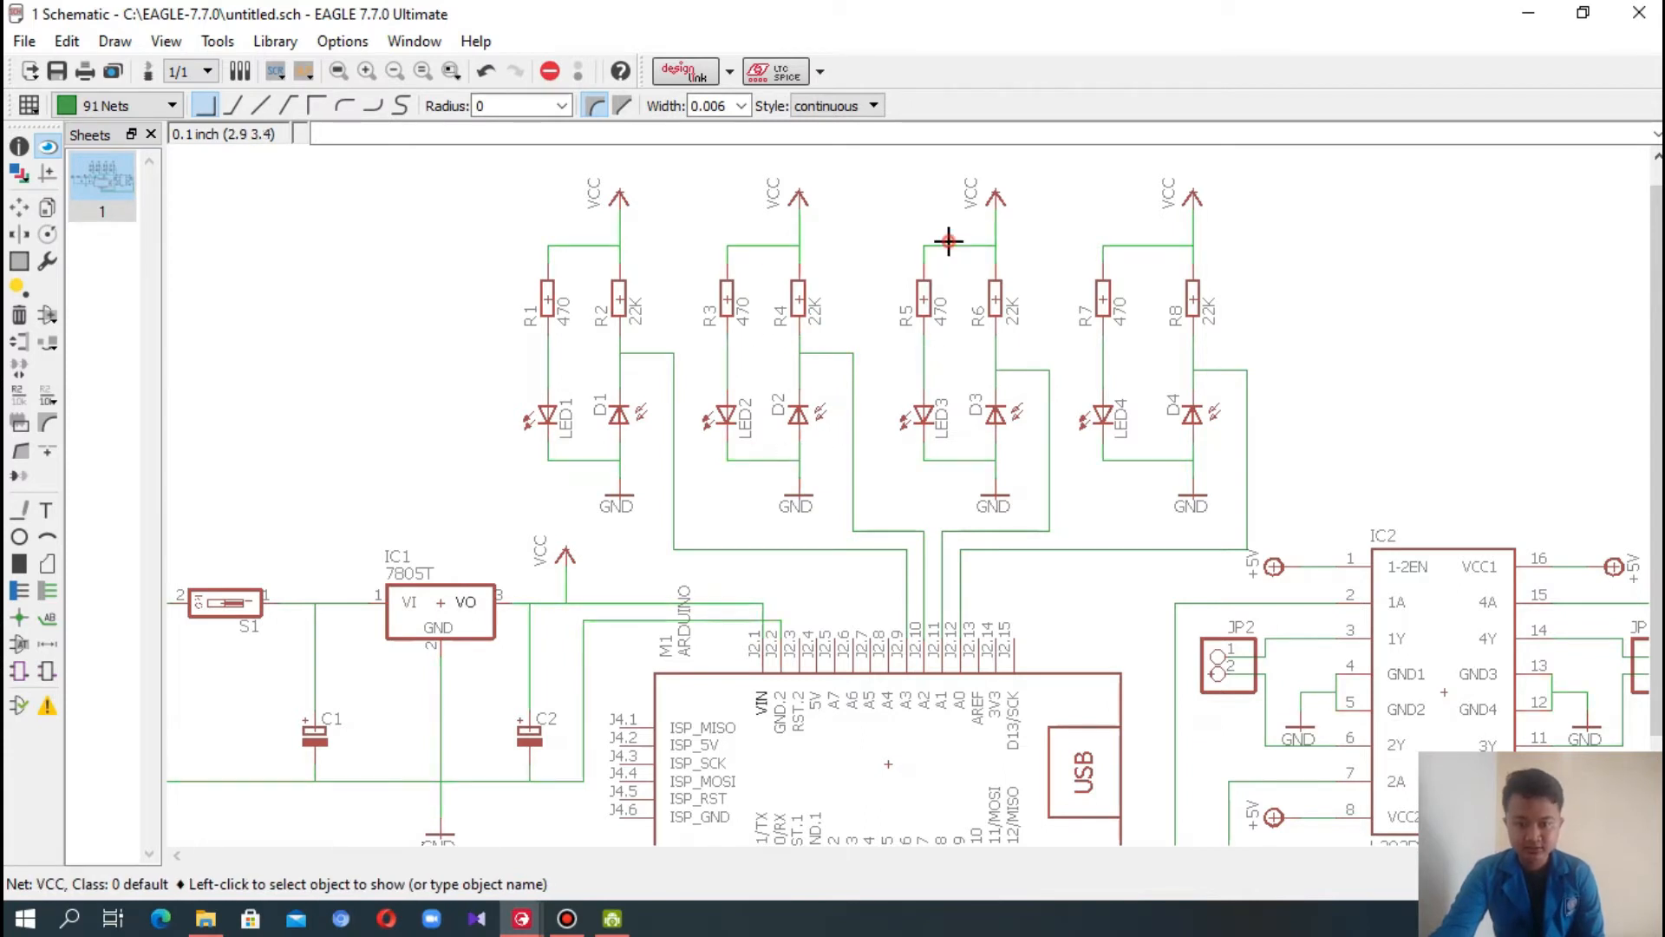
# - Switch to the board layout and place resistor R2 below D1, rotated to 270°
pyautogui.click(149, 80)
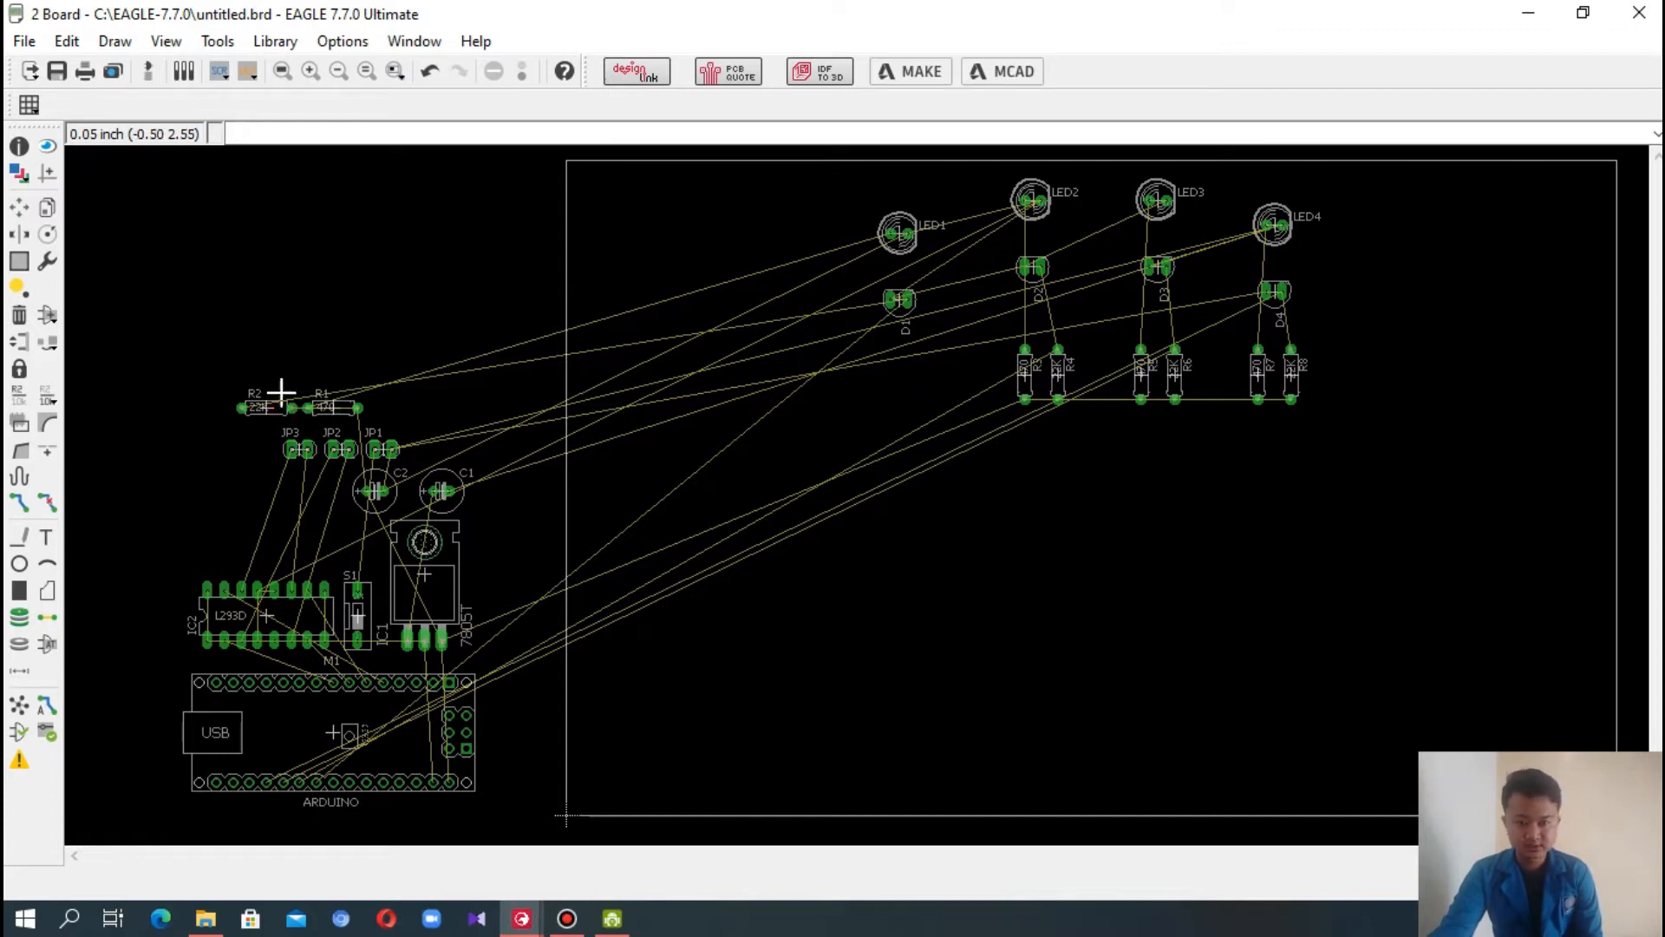
pyautogui.click(19, 207)
pyautogui.click(258, 407)
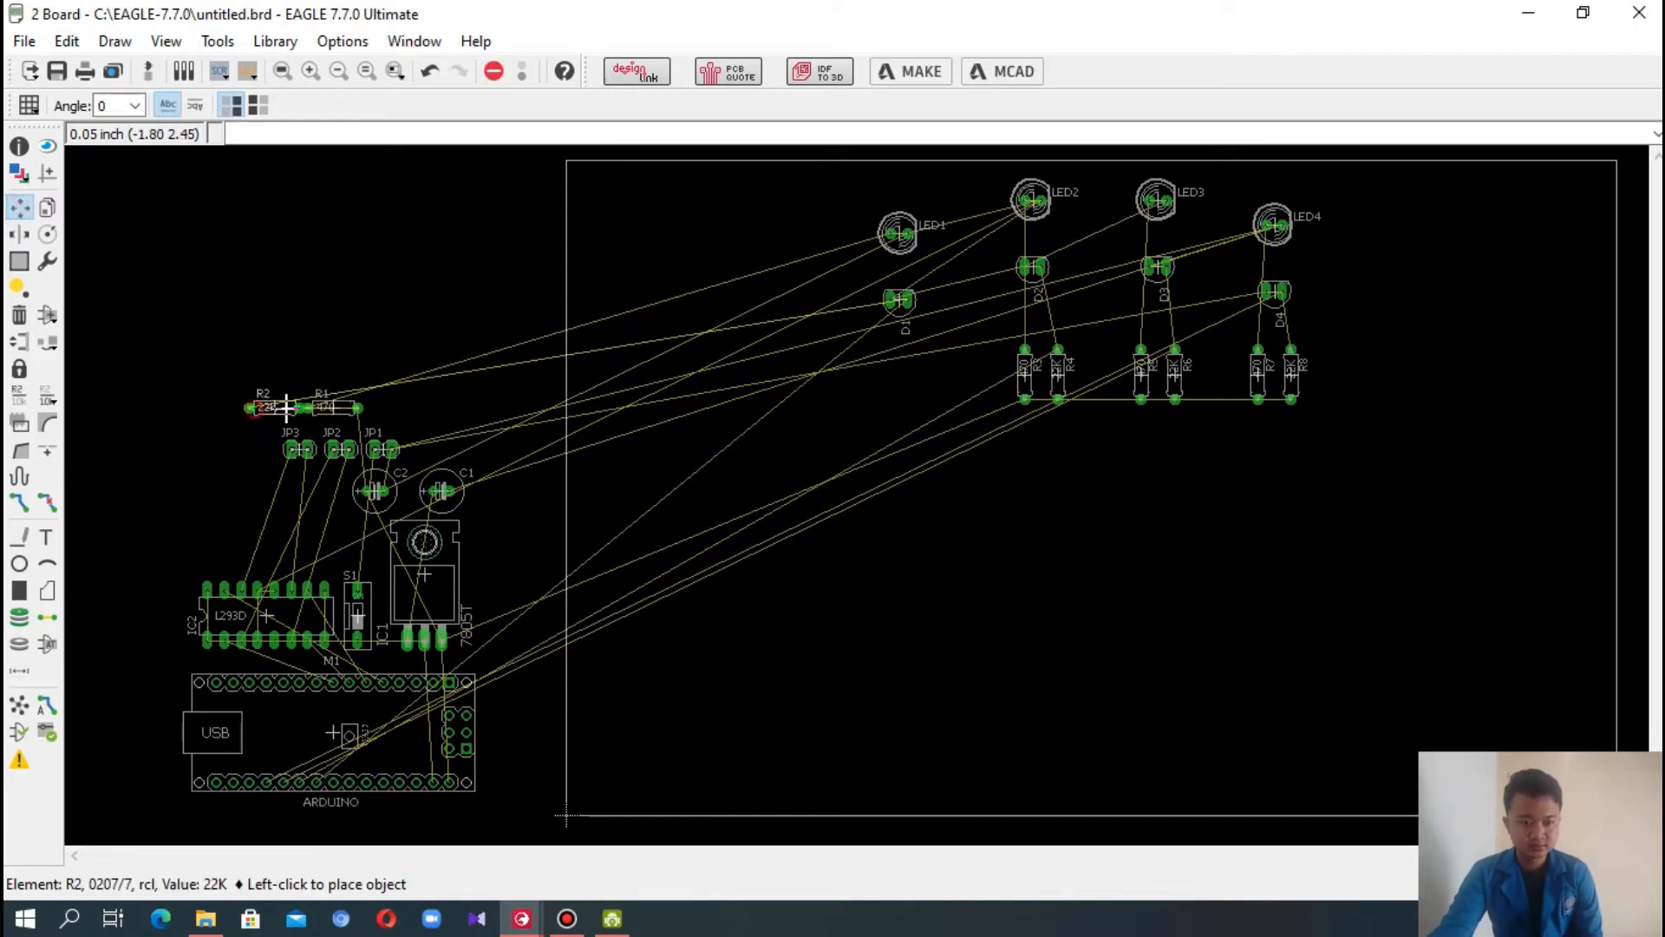
pyautogui.rightClick(954, 401)
pyautogui.rightClick(984, 407)
pyautogui.rightClick(980, 408)
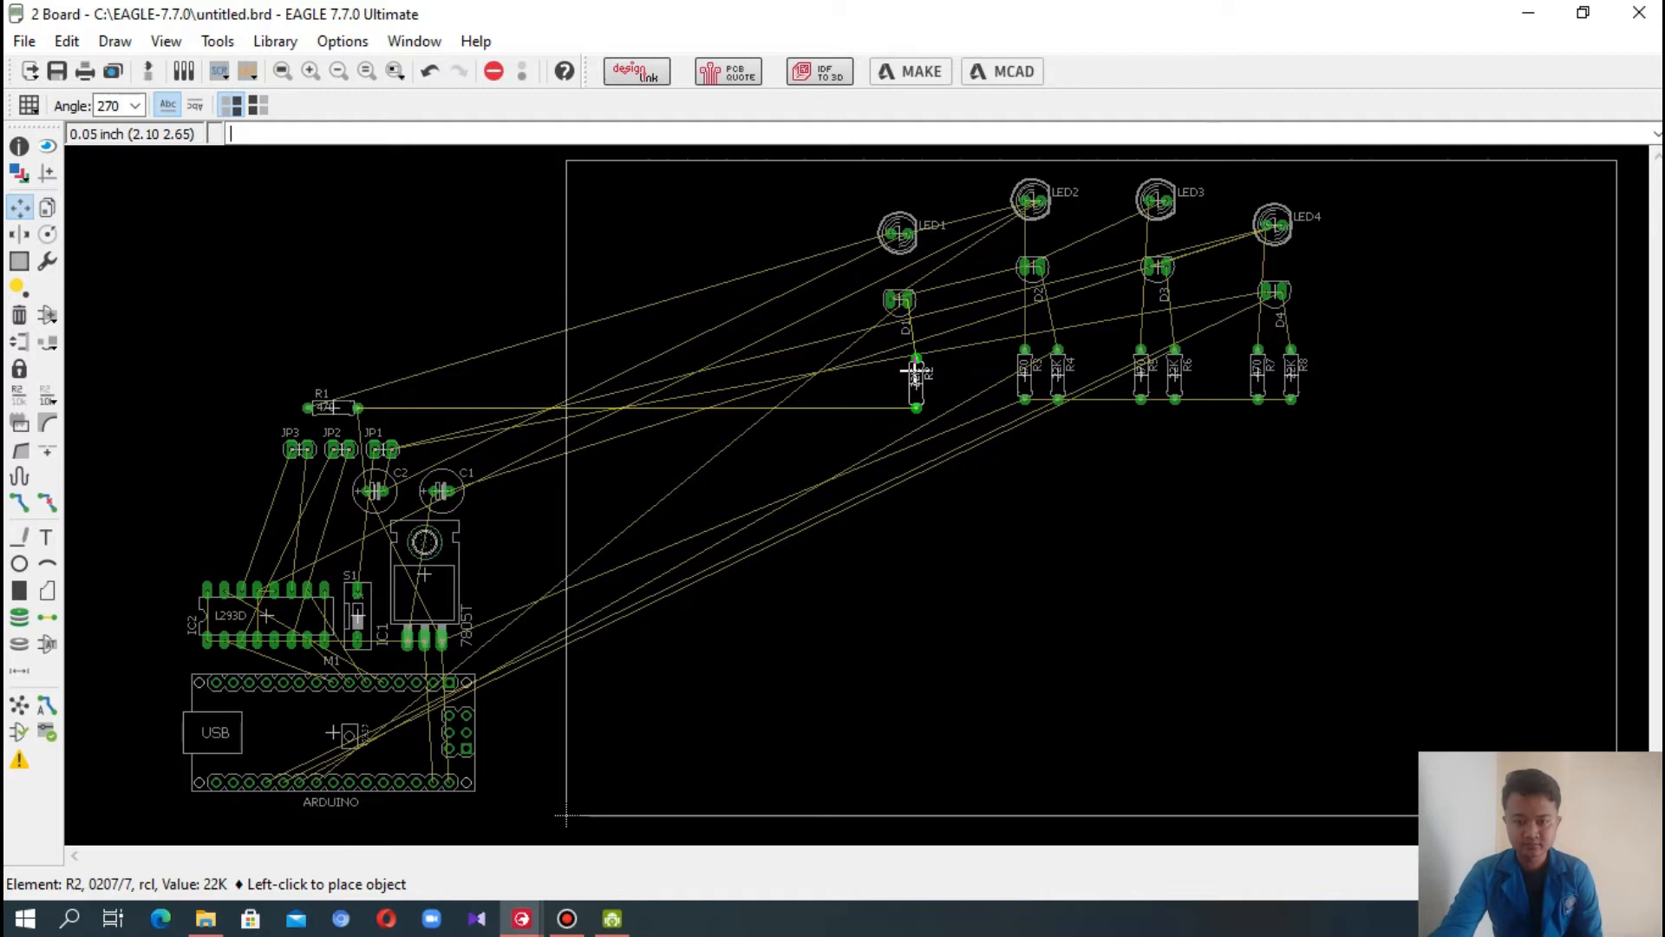
pyautogui.click(915, 371)
# - Place resistor R1 beside R2 below D1, rotated to 270°
pyautogui.click(328, 405)
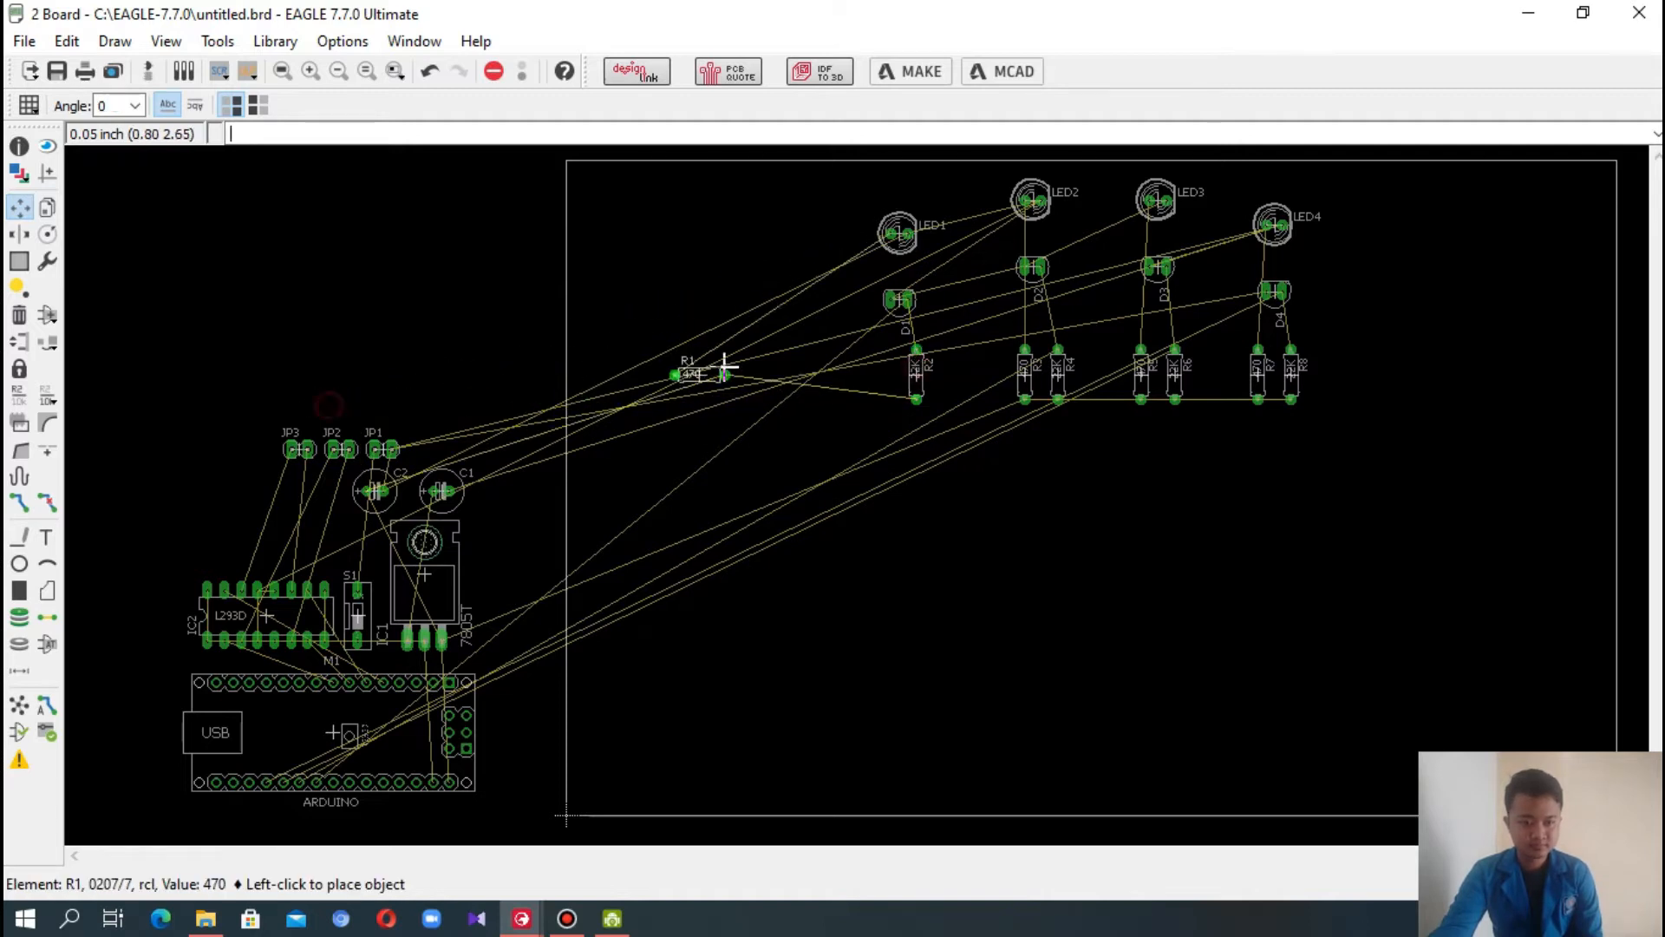
pyautogui.rightClick(810, 379)
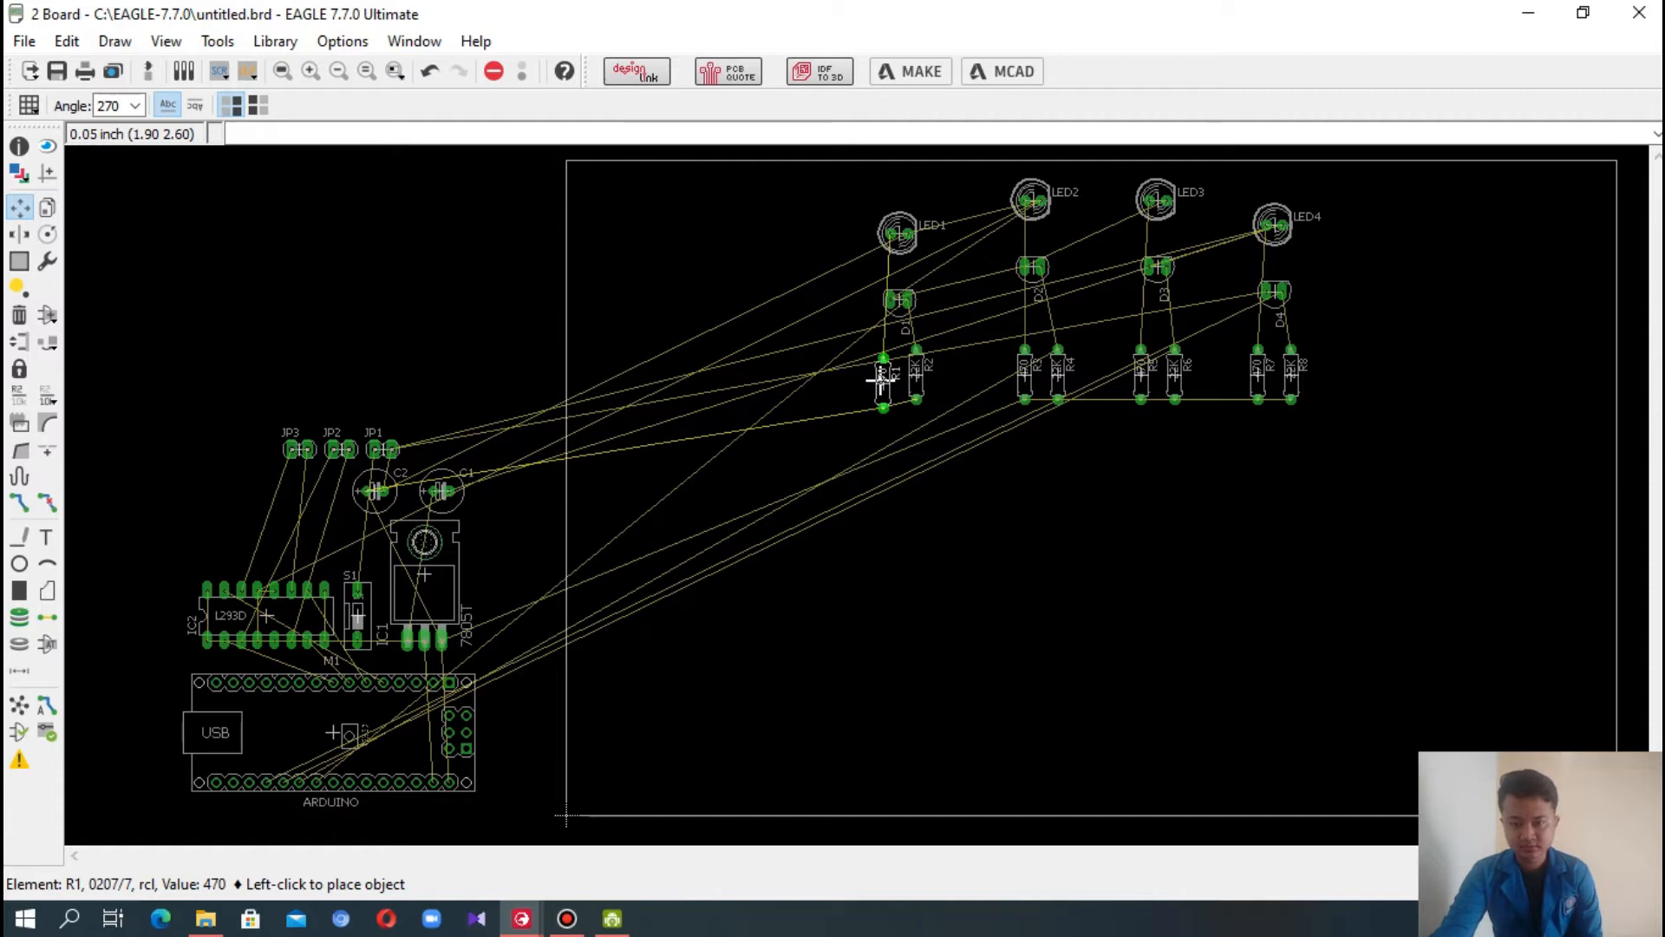
pyautogui.click(882, 379)
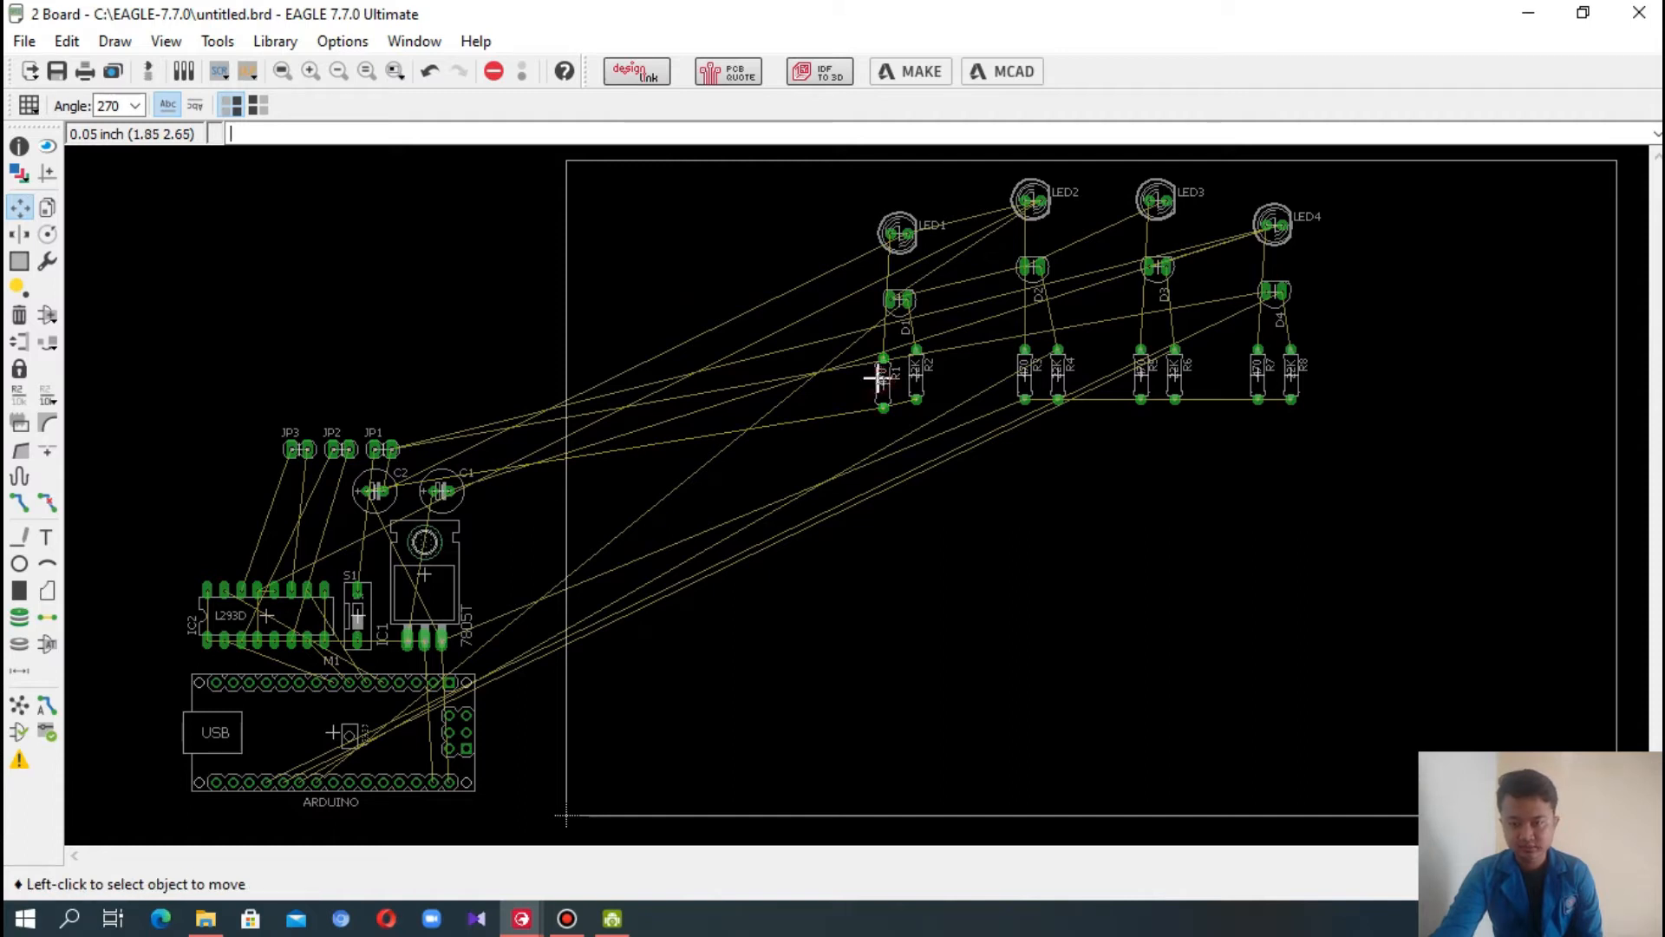
# - Shift LED1 and D1 slightly up, and move R2 slightly down in line with R1
pyautogui.click(914, 243)
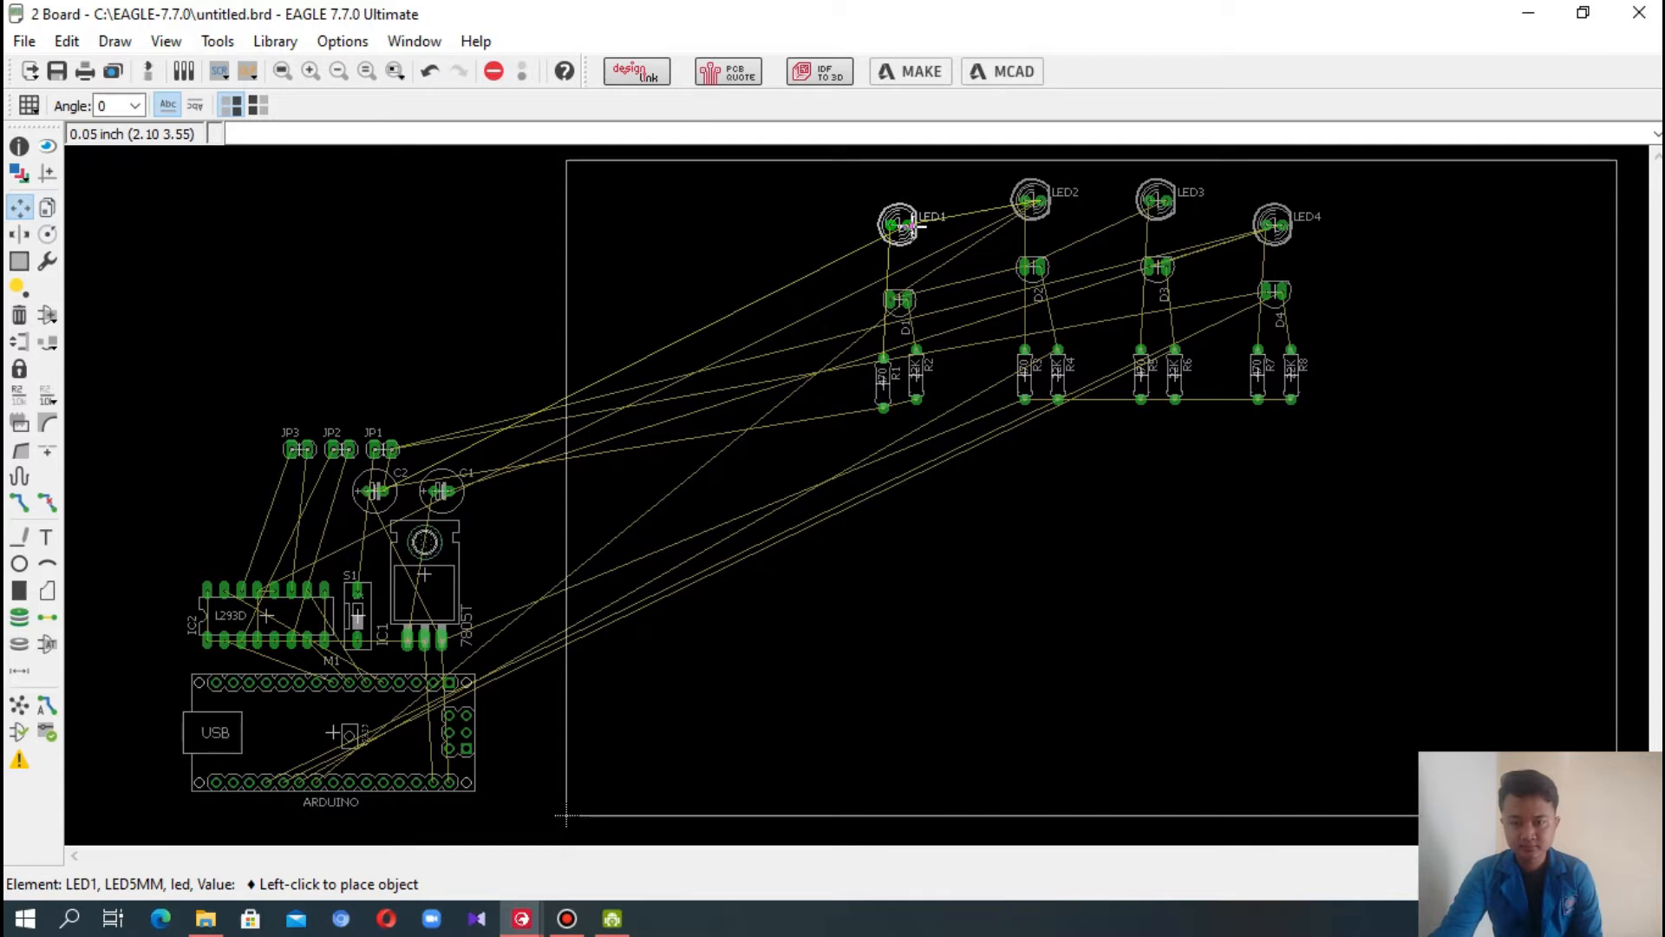
pyautogui.click(912, 227)
pyautogui.click(901, 300)
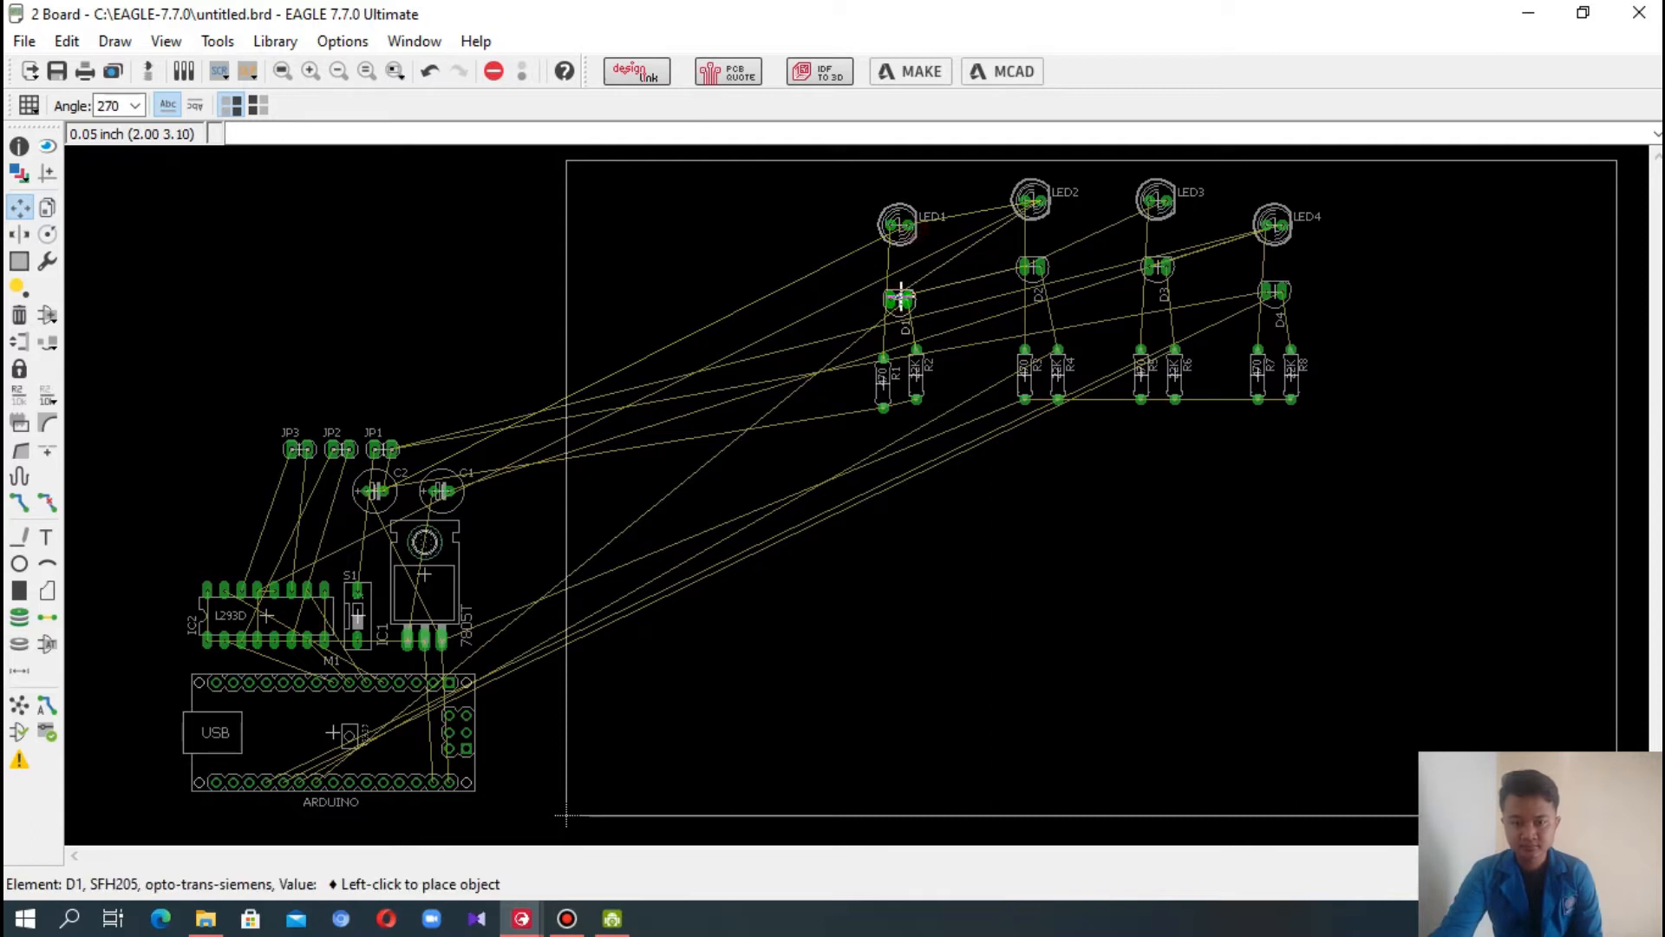
pyautogui.click(900, 292)
pyautogui.click(914, 373)
pyautogui.click(915, 375)
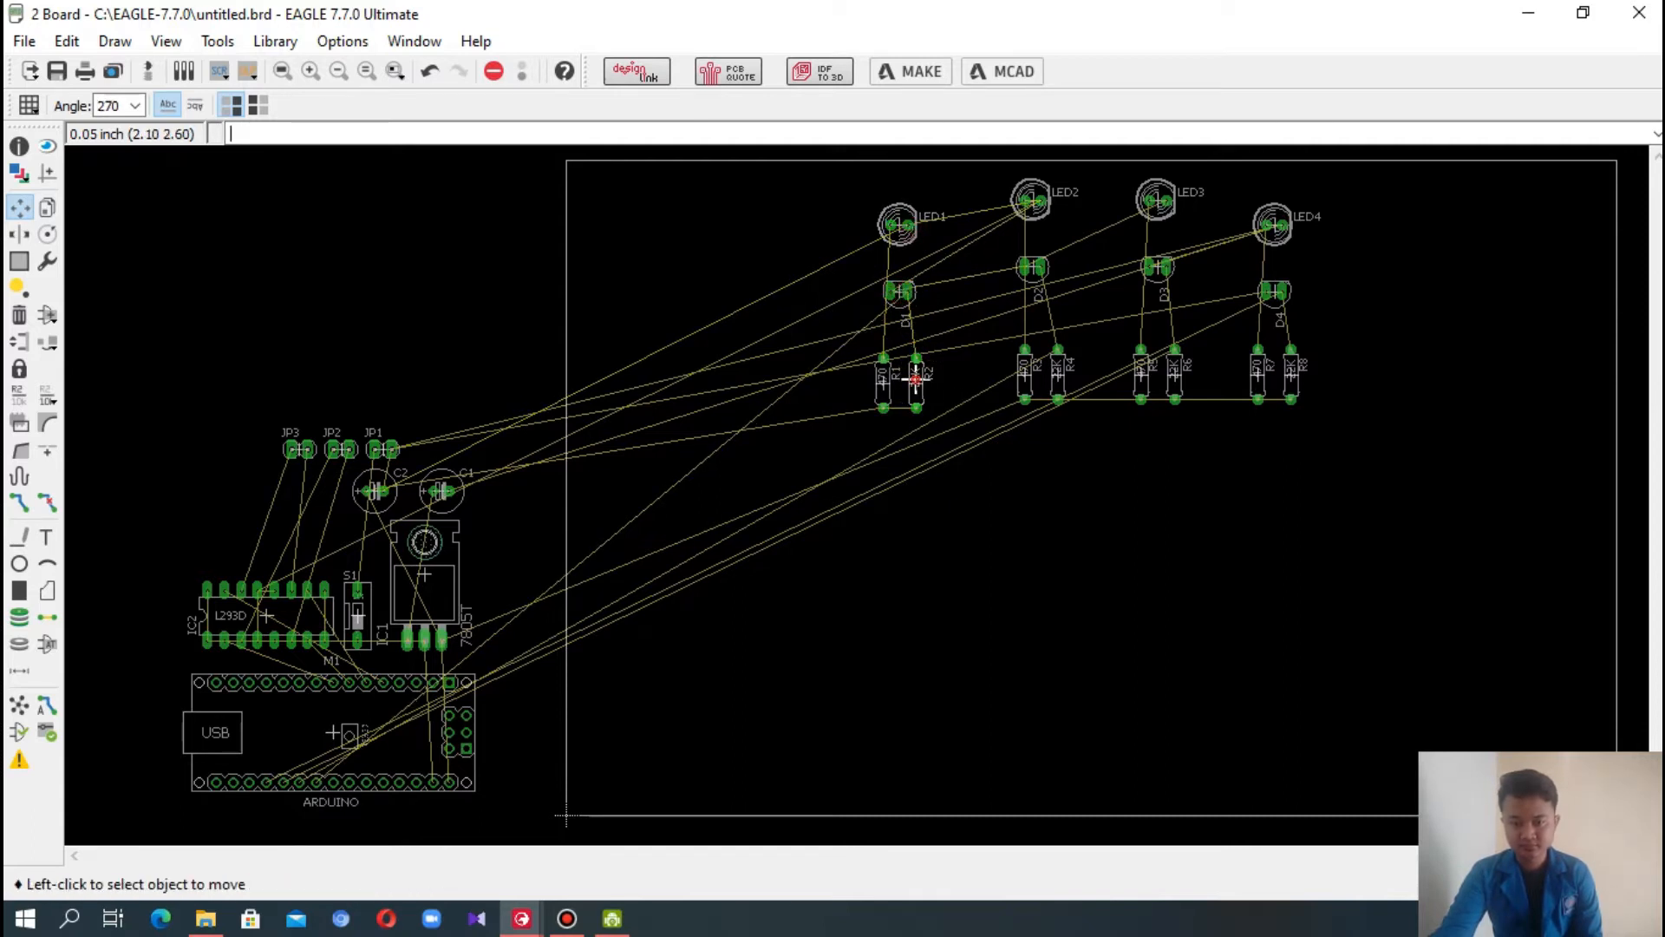
pyautogui.click(1024, 372)
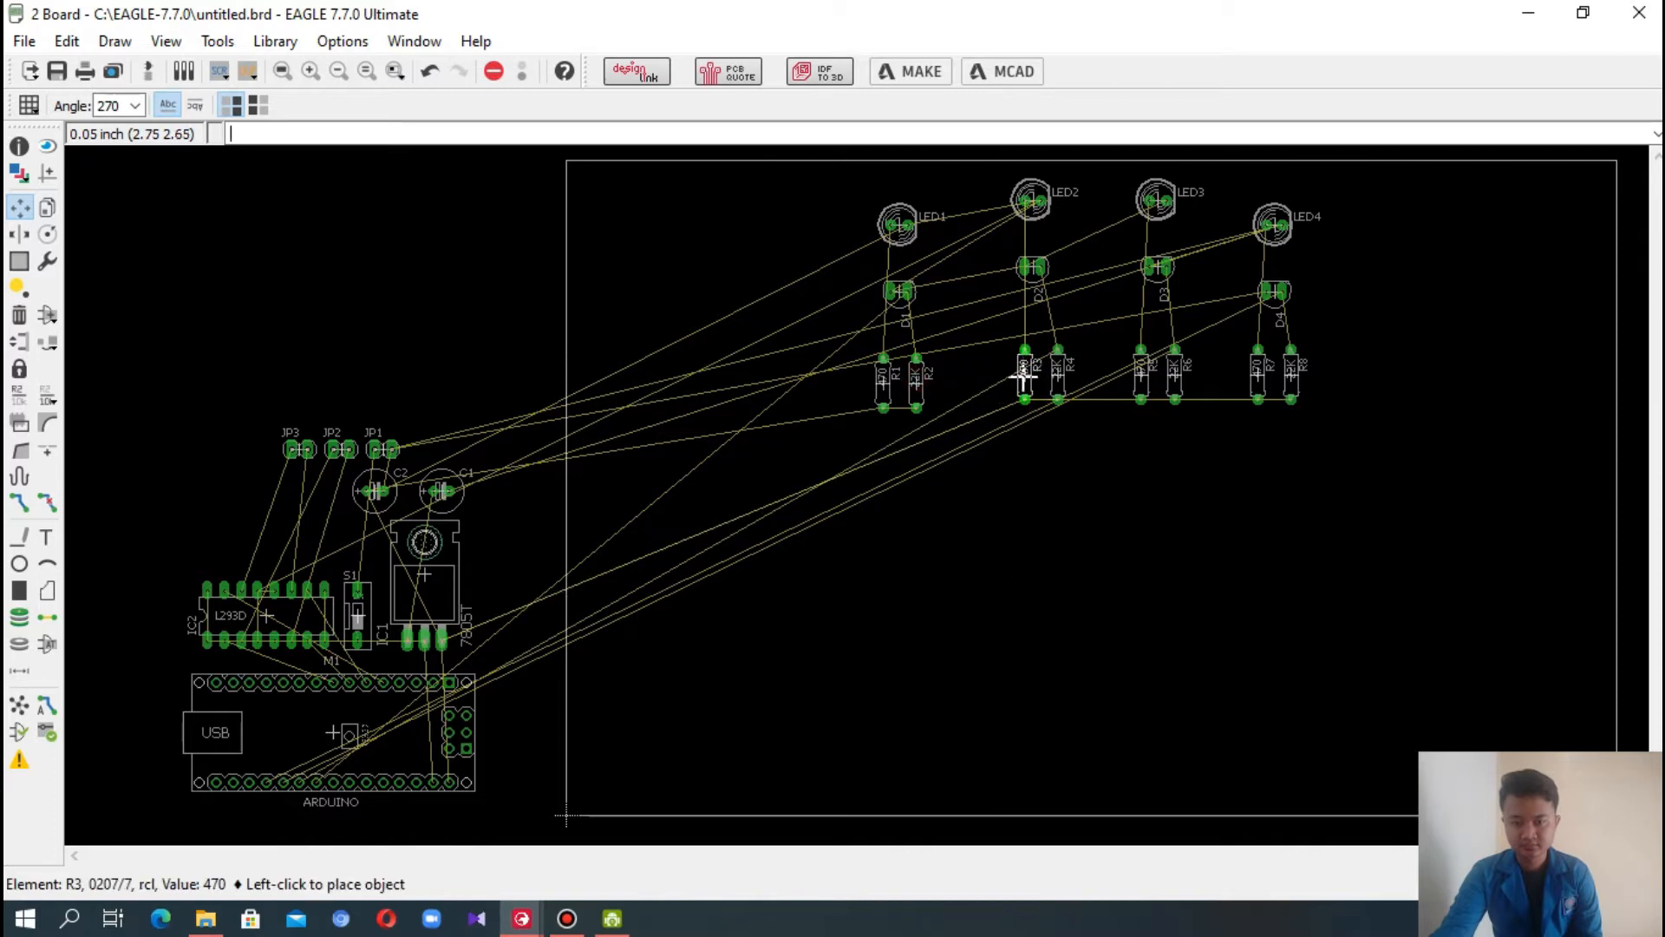
pyautogui.click(1023, 371)
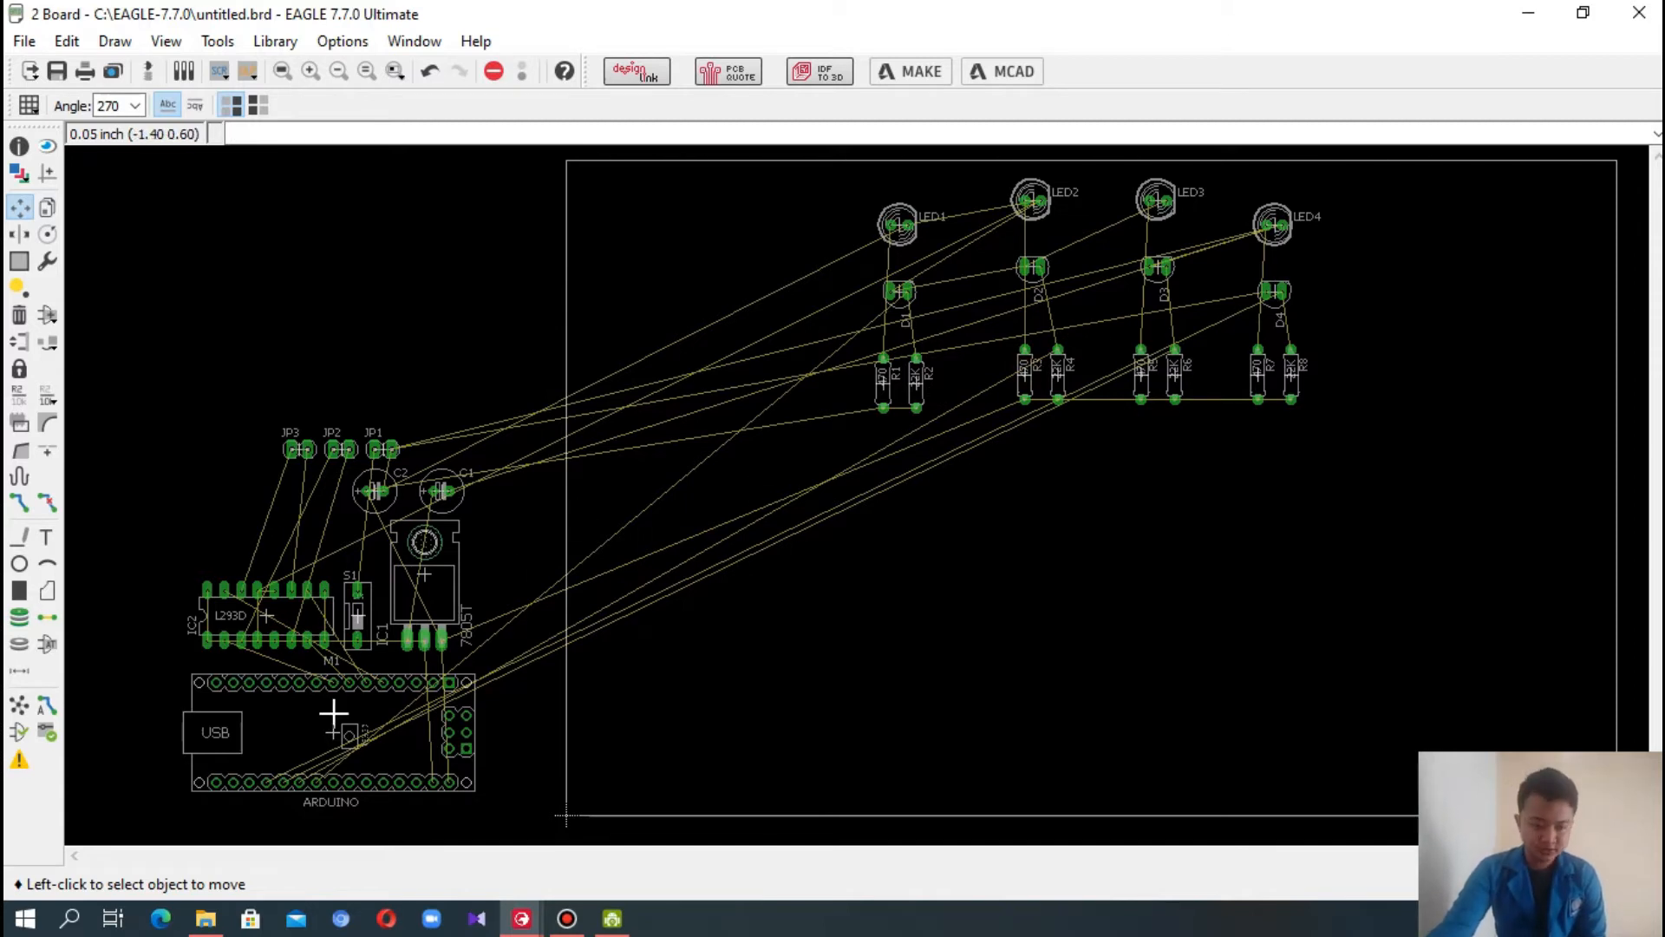
# - Place the Arduino module M1 below the sensor resistors and the L293D driver IC2 to its right, both rotated to 180°
pyautogui.click(331, 763)
pyautogui.rightClick(1074, 568)
pyautogui.rightClick(1072, 564)
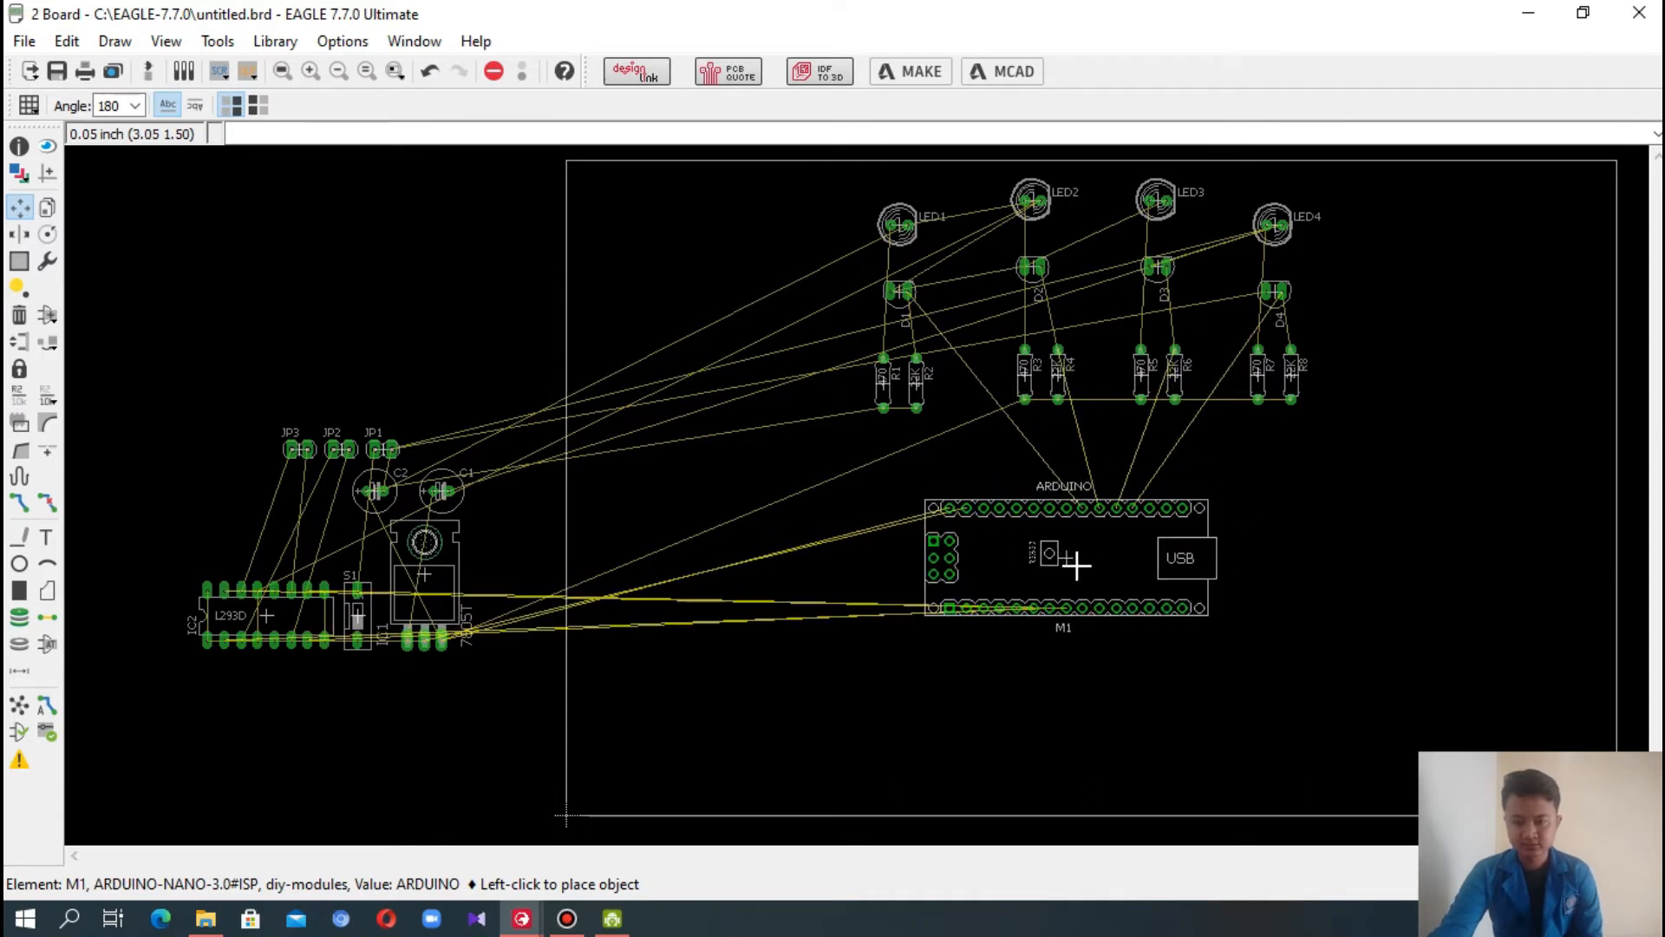
pyautogui.click(1092, 547)
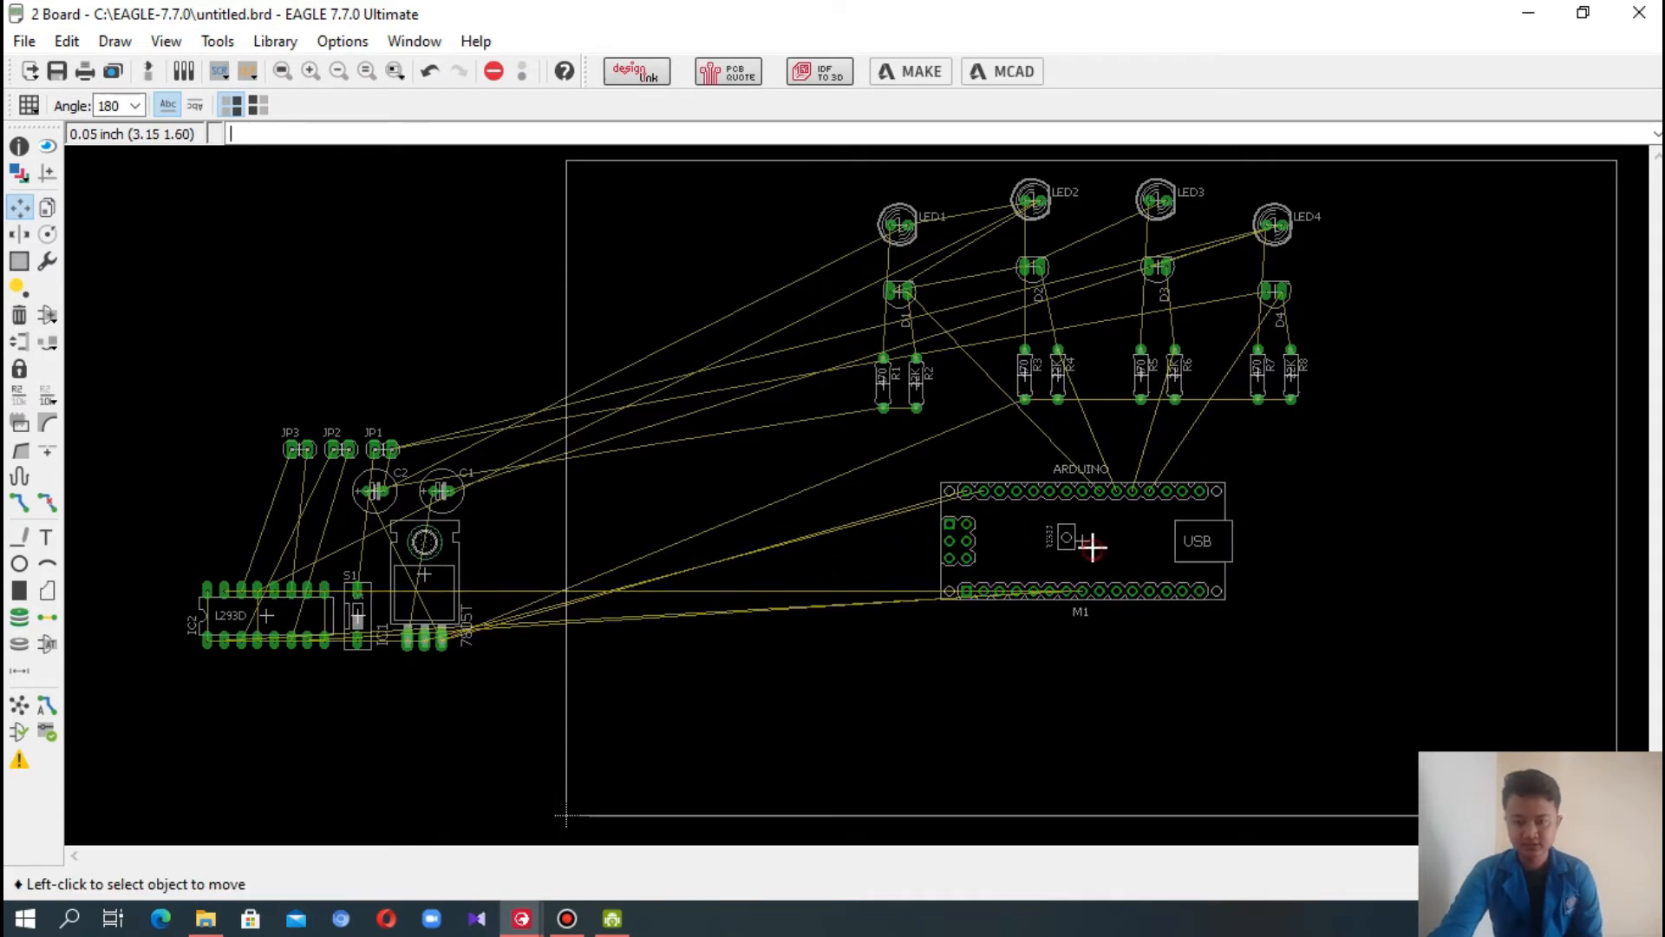
pyautogui.click(269, 617)
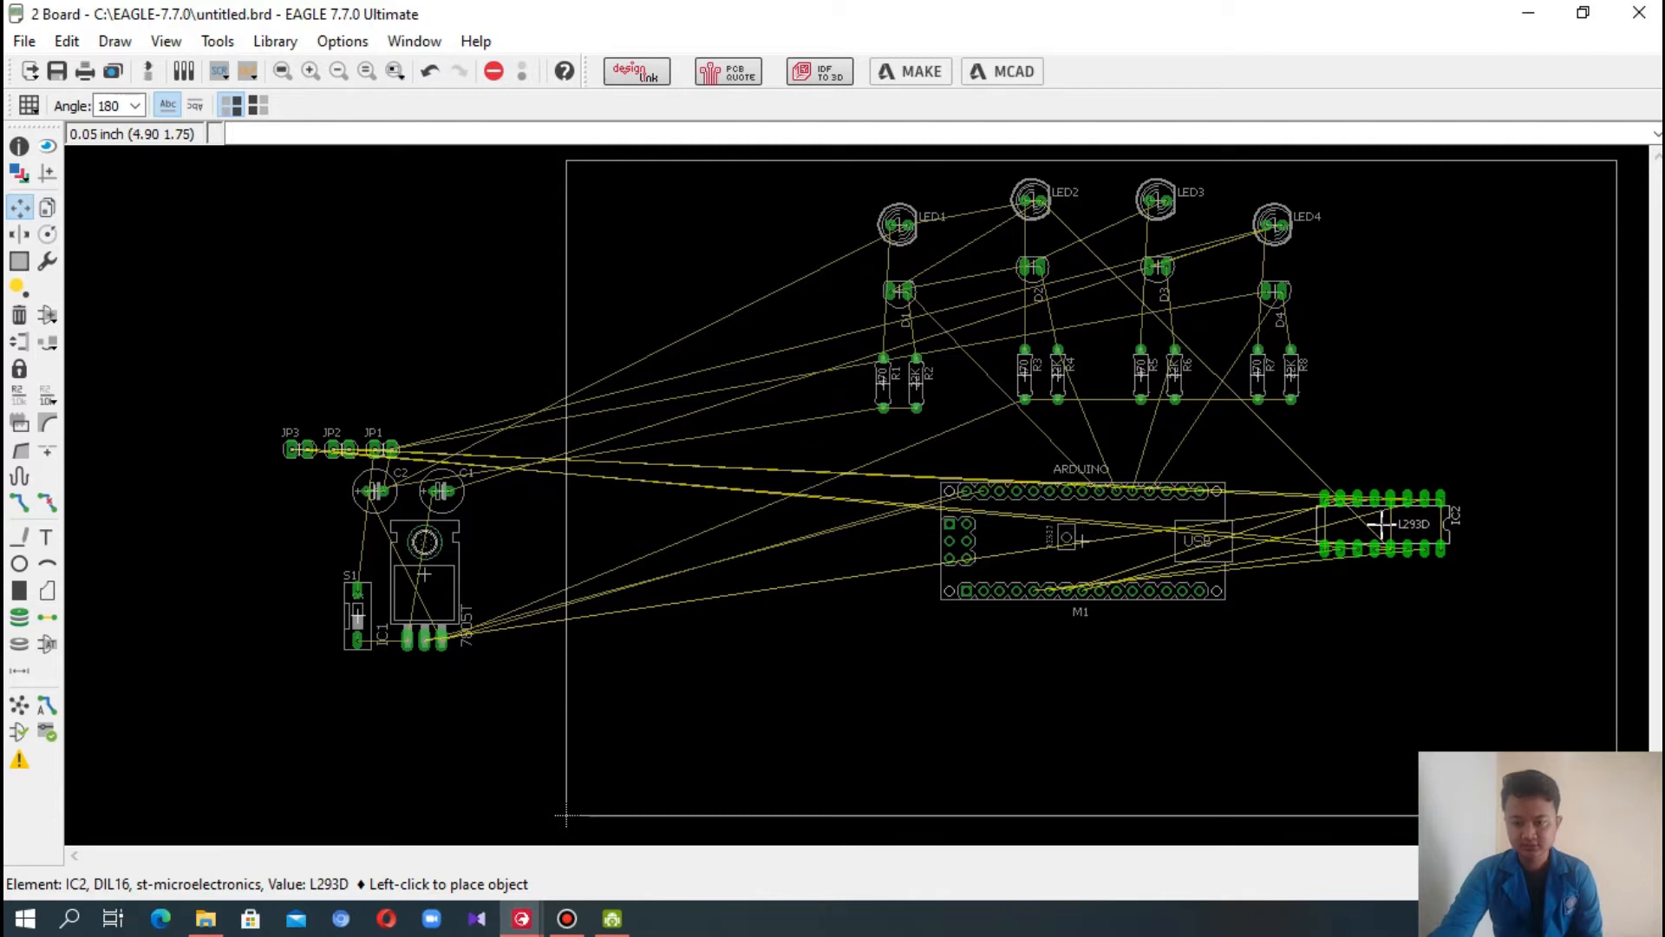
pyautogui.click(1381, 524)
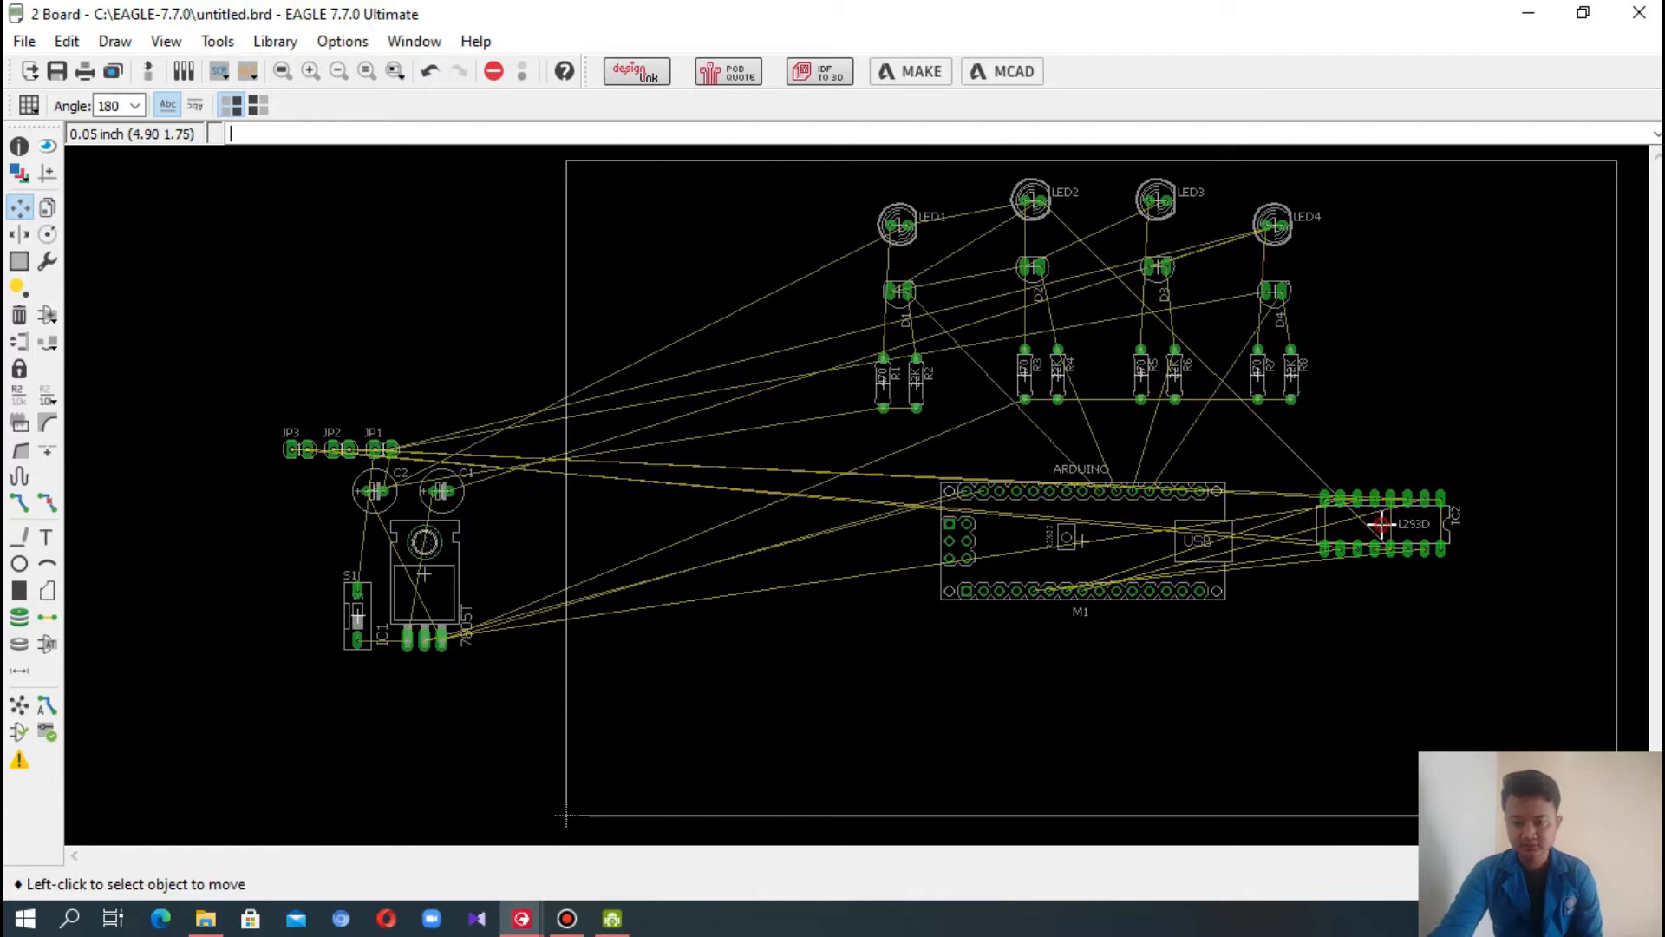
# - Place pin header JP1 just inside the board's left edge, rotated to 270°
pyautogui.click(390, 449)
pyautogui.rightClick(621, 472)
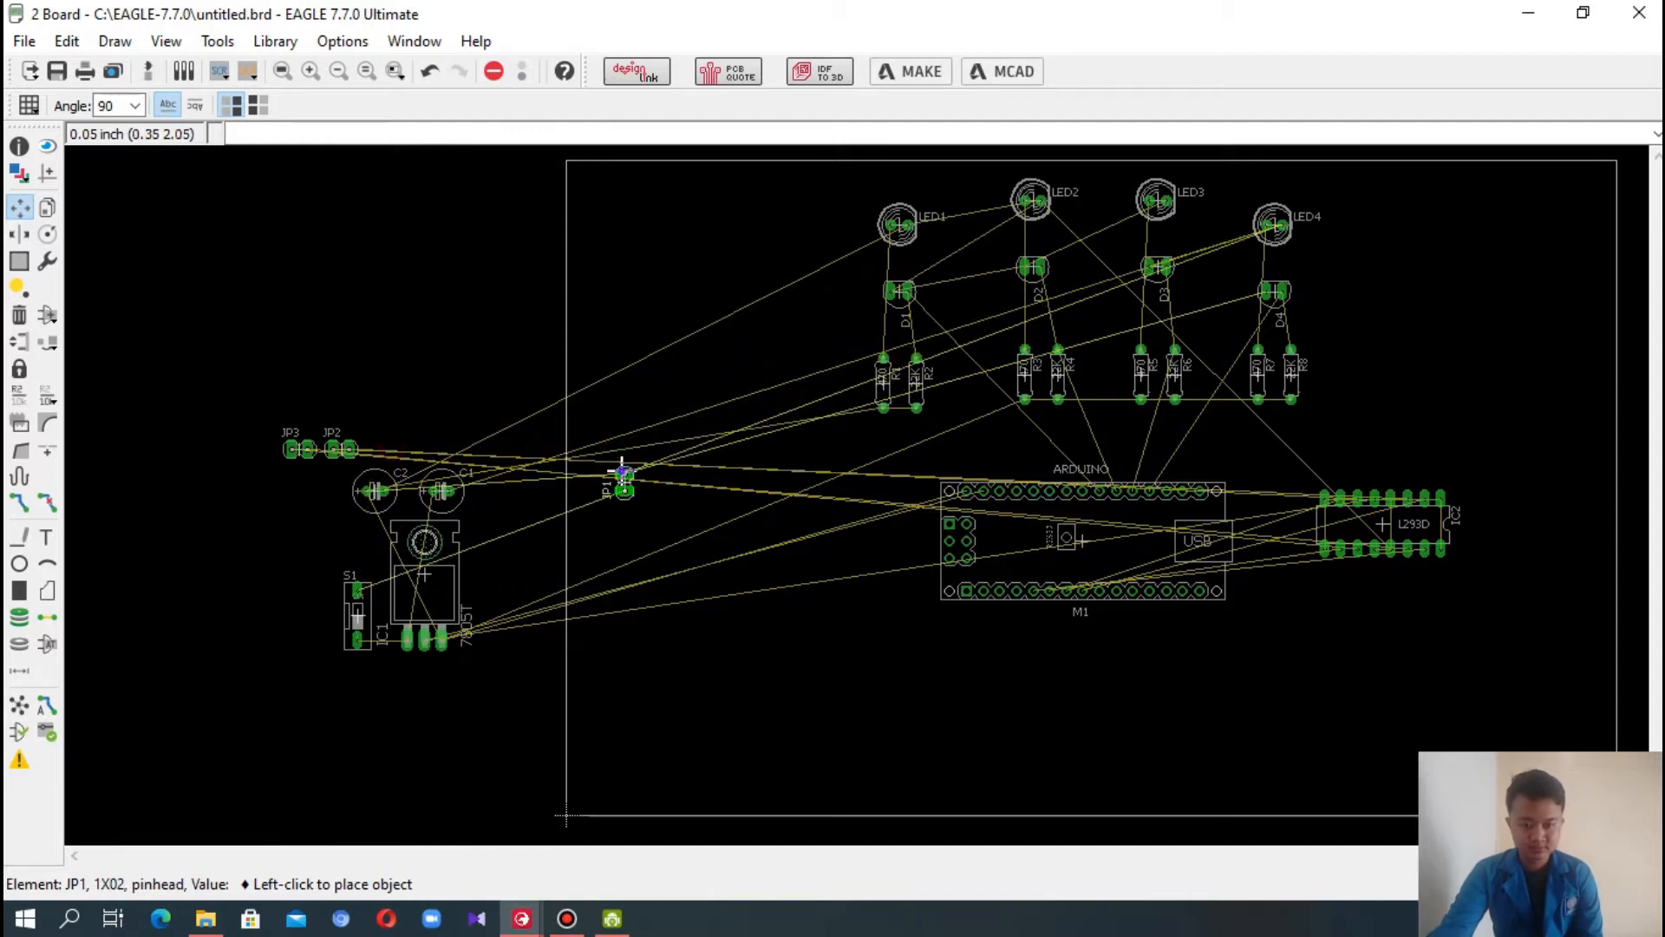
pyautogui.rightClick(623, 466)
pyautogui.rightClick(629, 468)
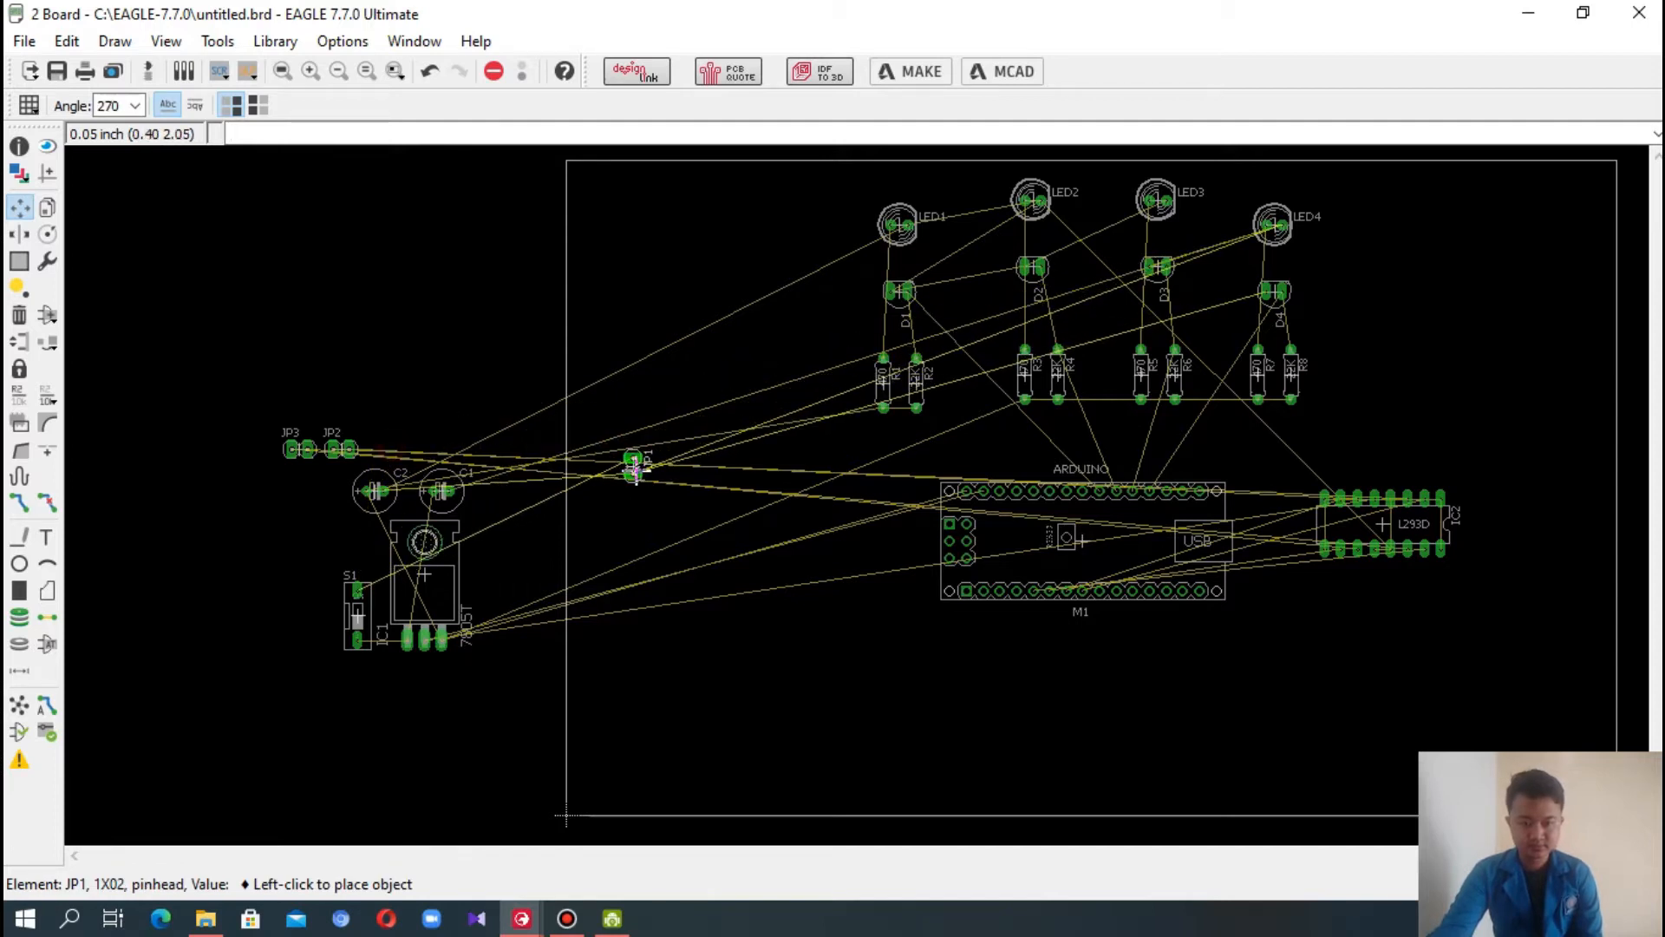
pyautogui.click(625, 468)
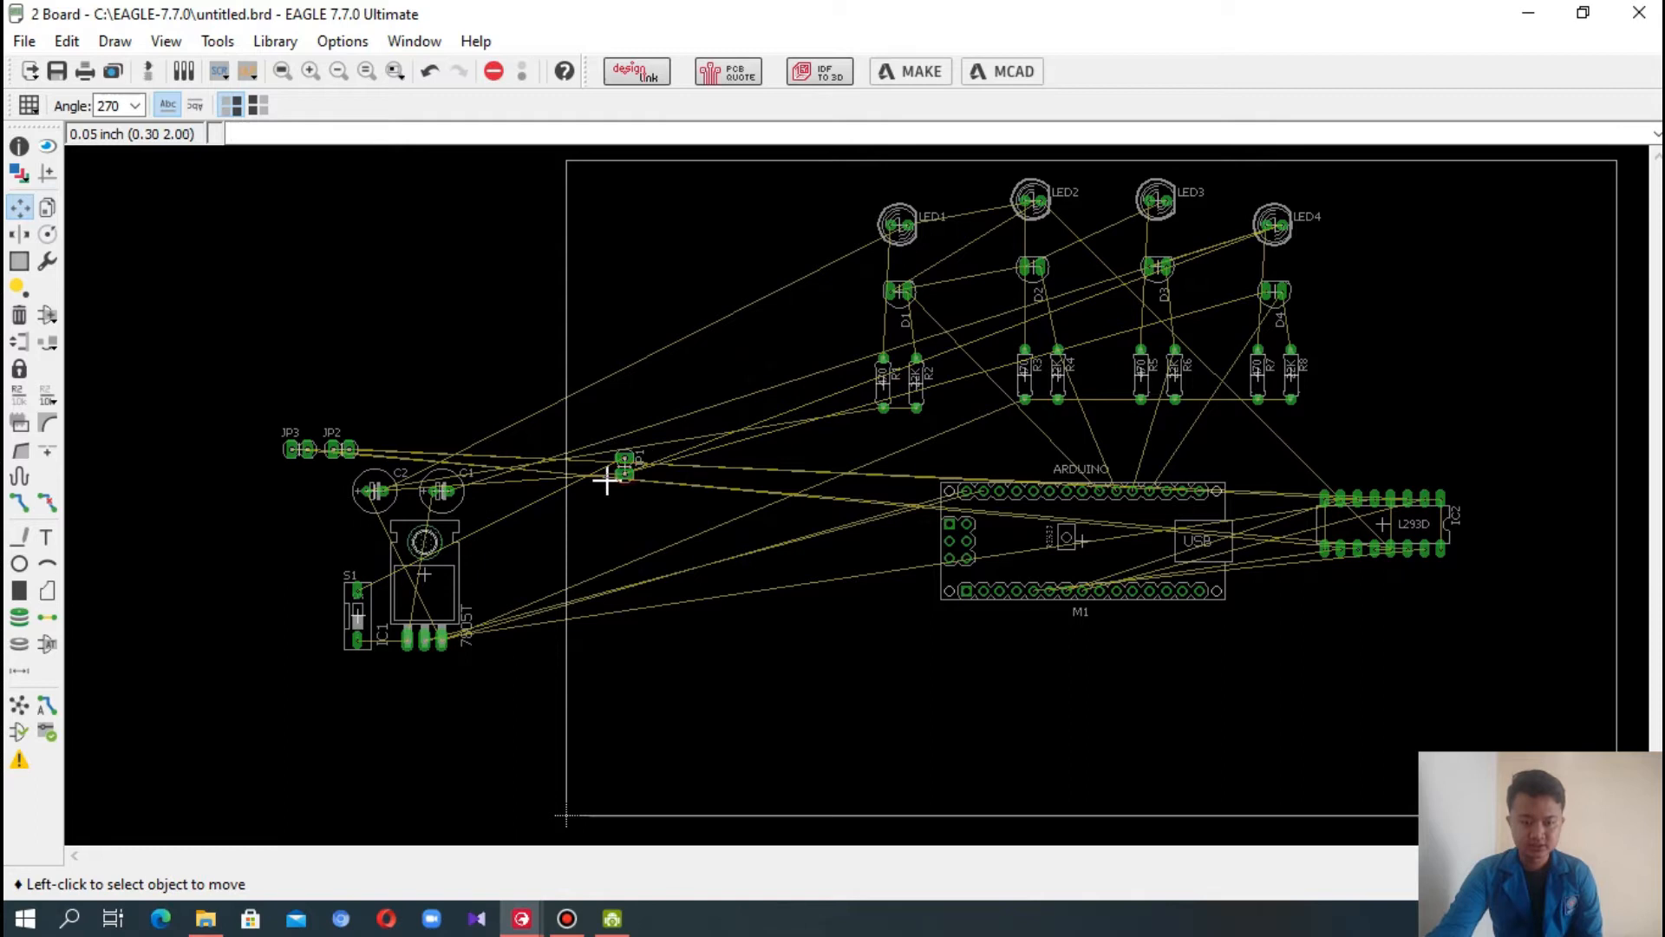
# - Place switch S1 at 90° to the right of JP1, and the 7805T regulator IC1 unrotated to the right of S1
pyautogui.click(366, 604)
pyautogui.rightClick(698, 460)
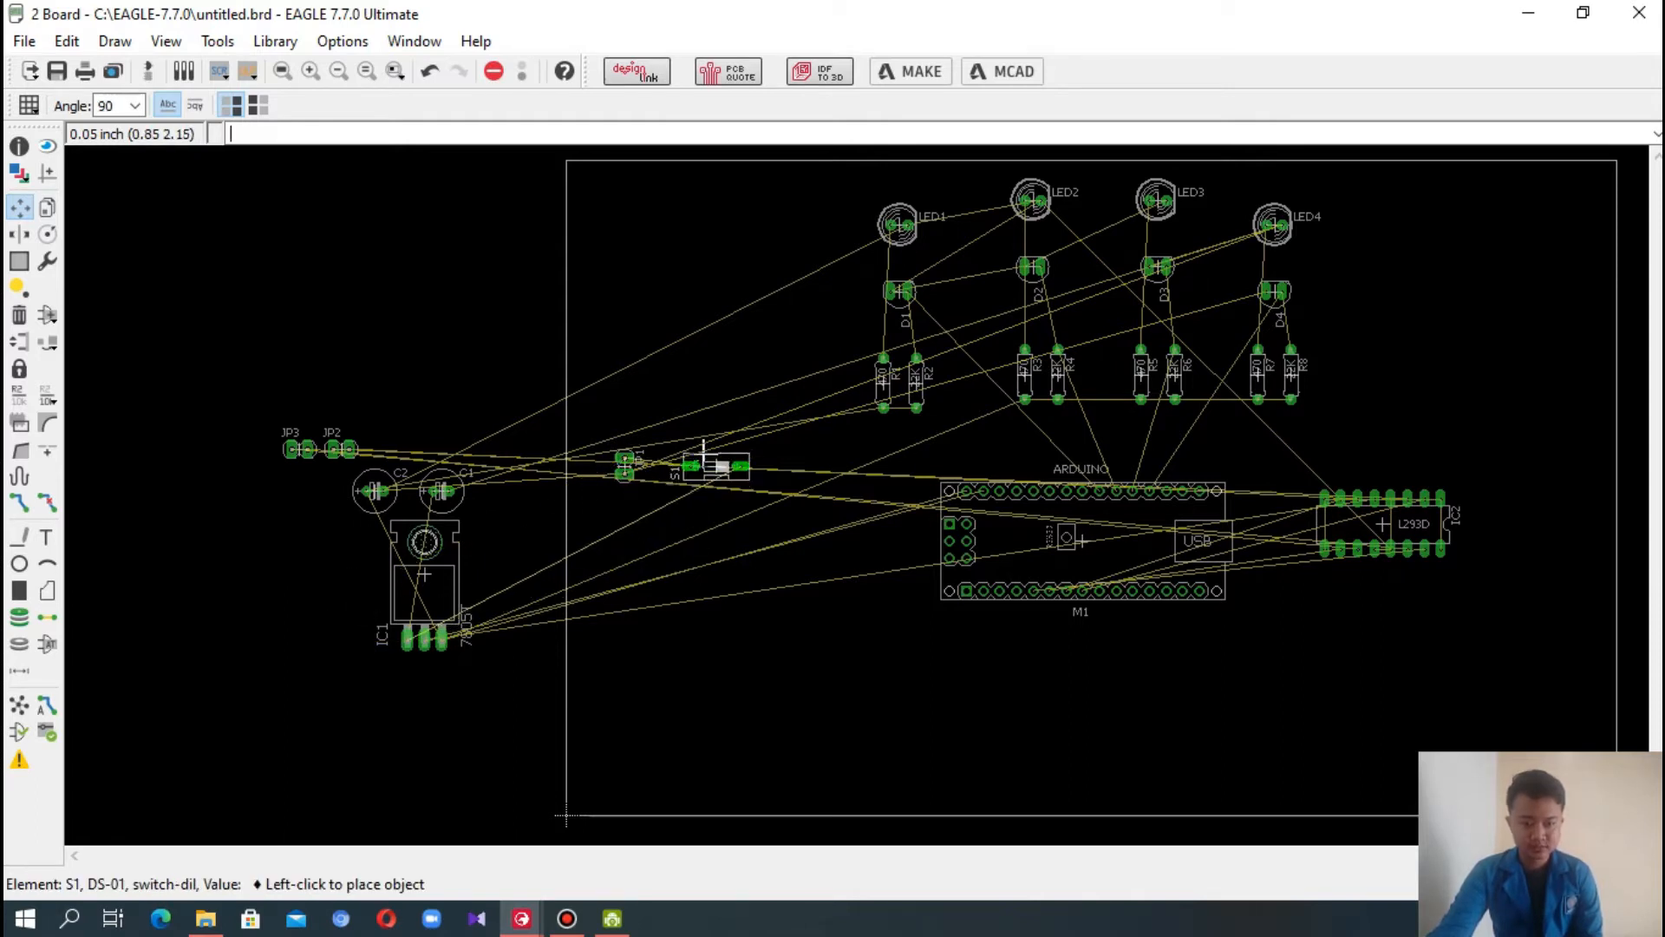
pyautogui.click(695, 438)
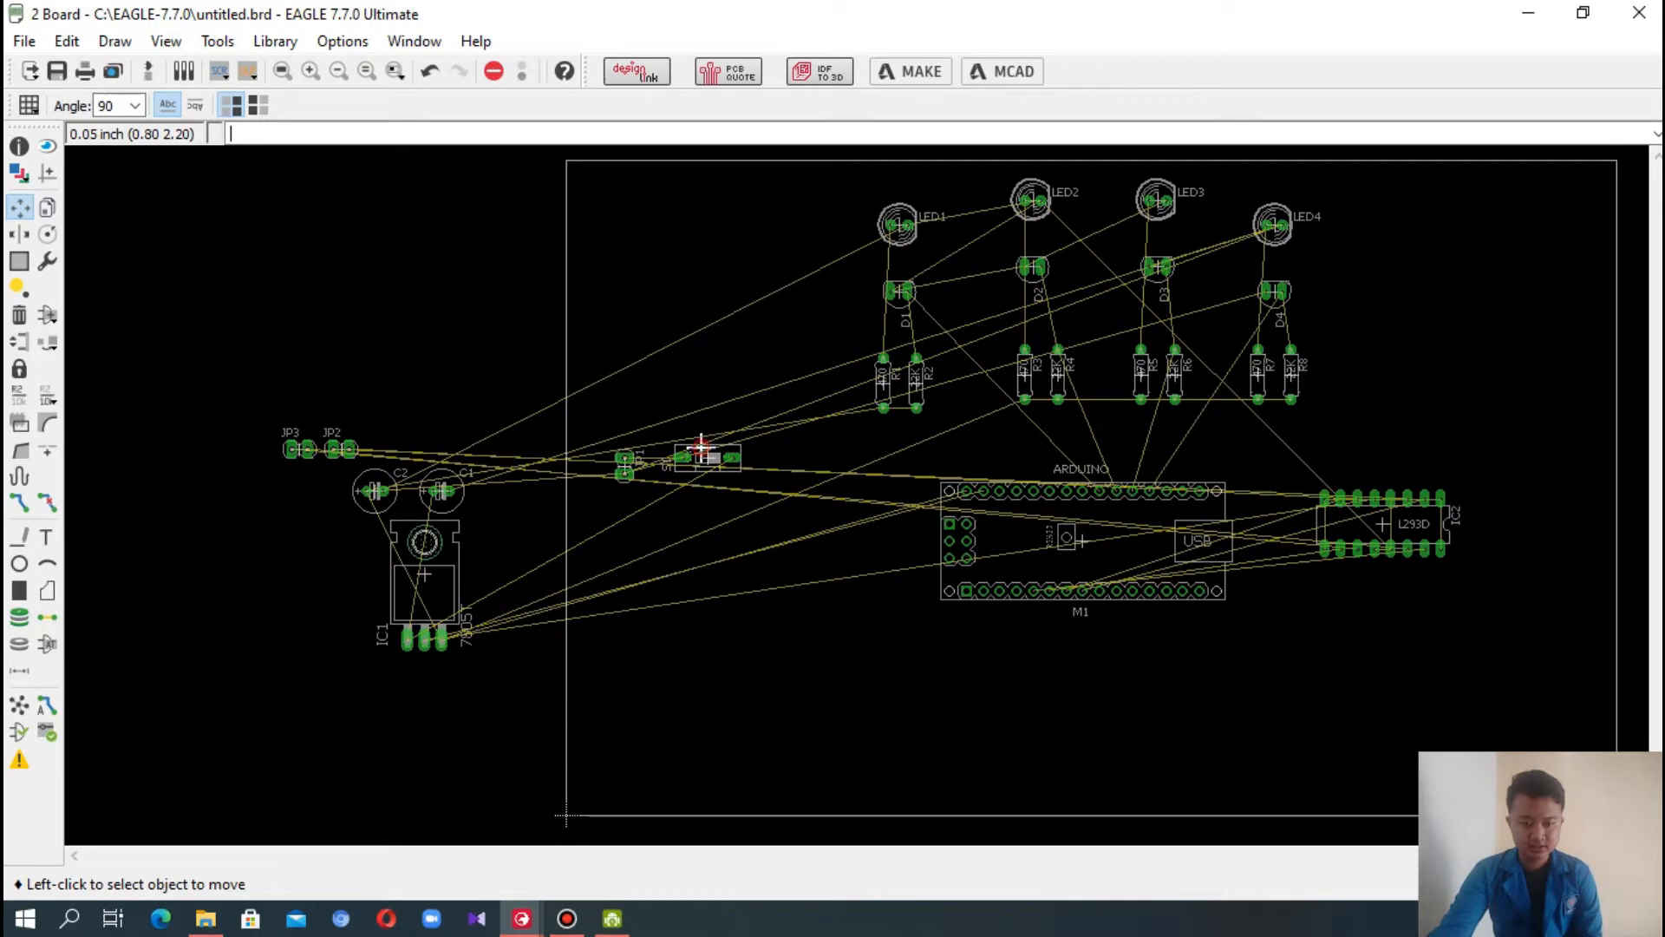
pyautogui.click(436, 569)
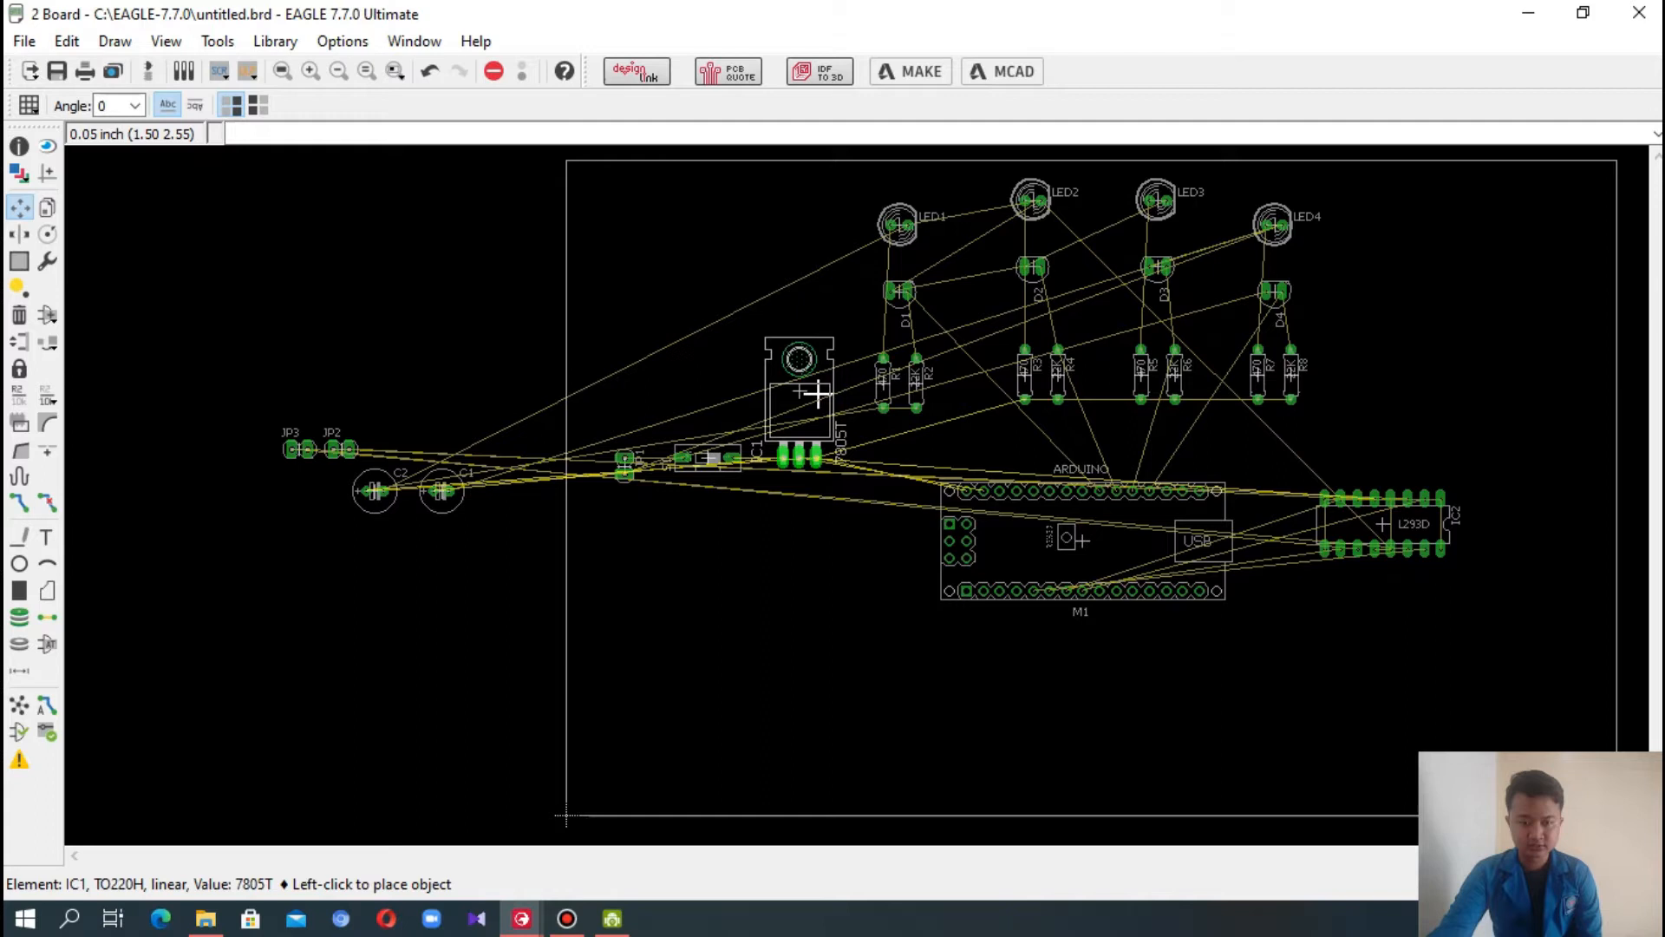
pyautogui.click(816, 395)
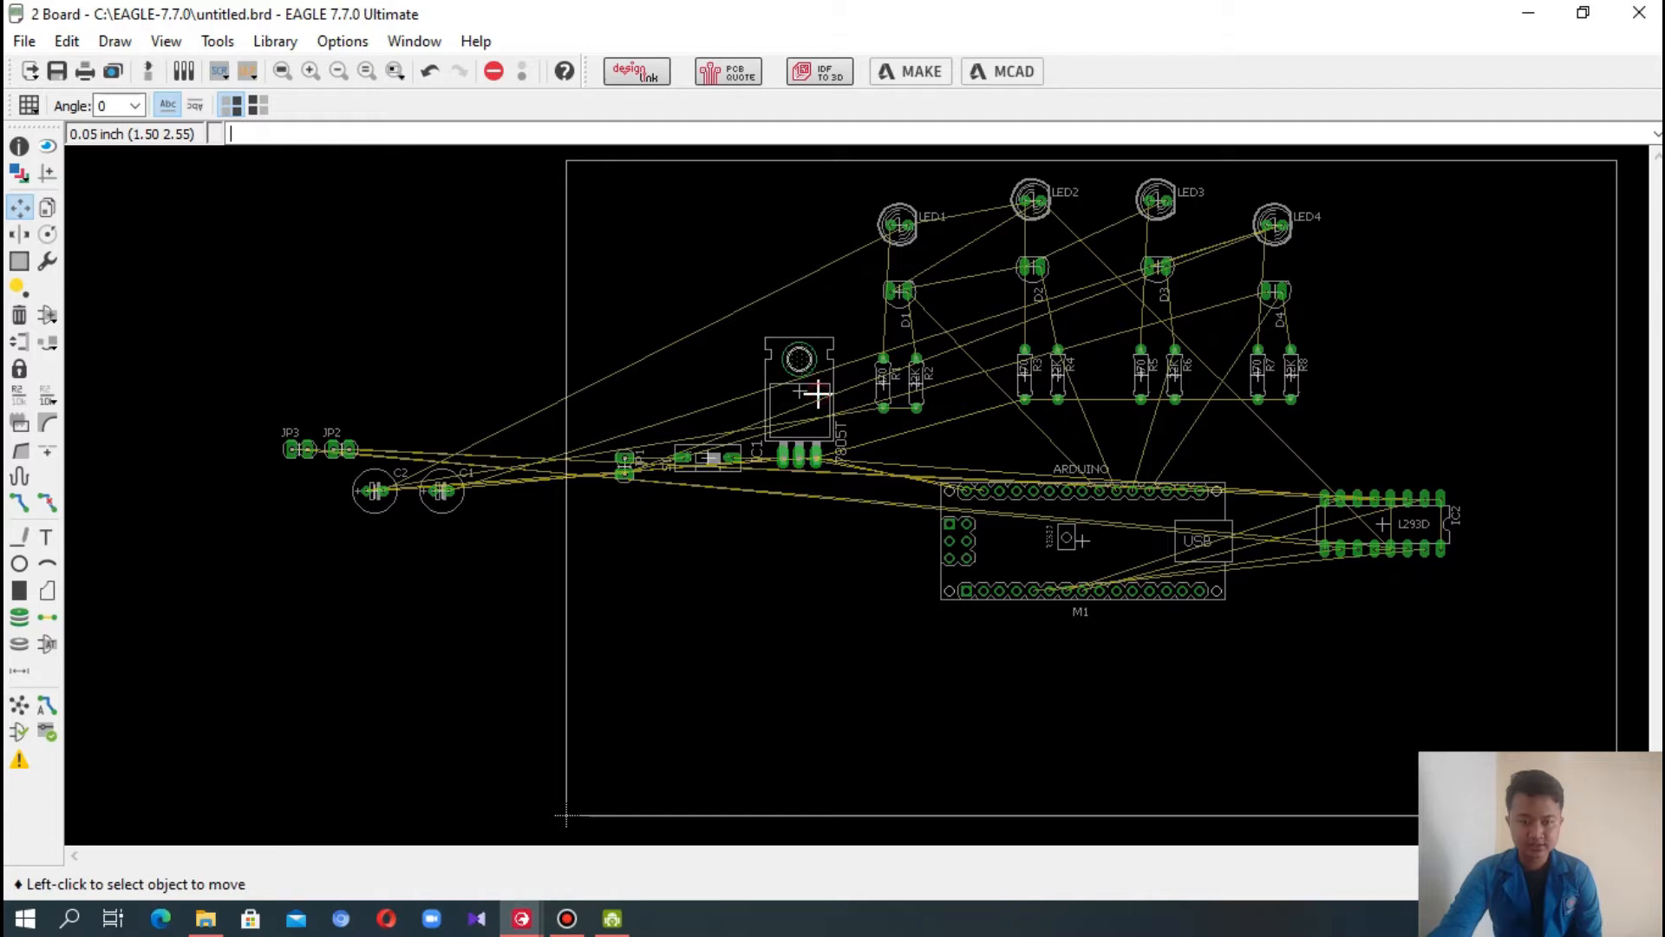
# - Place capacitor C1 below the left pin of regulator IC1, rotated to 270°
pyautogui.click(450, 497)
pyautogui.rightClick(770, 579)
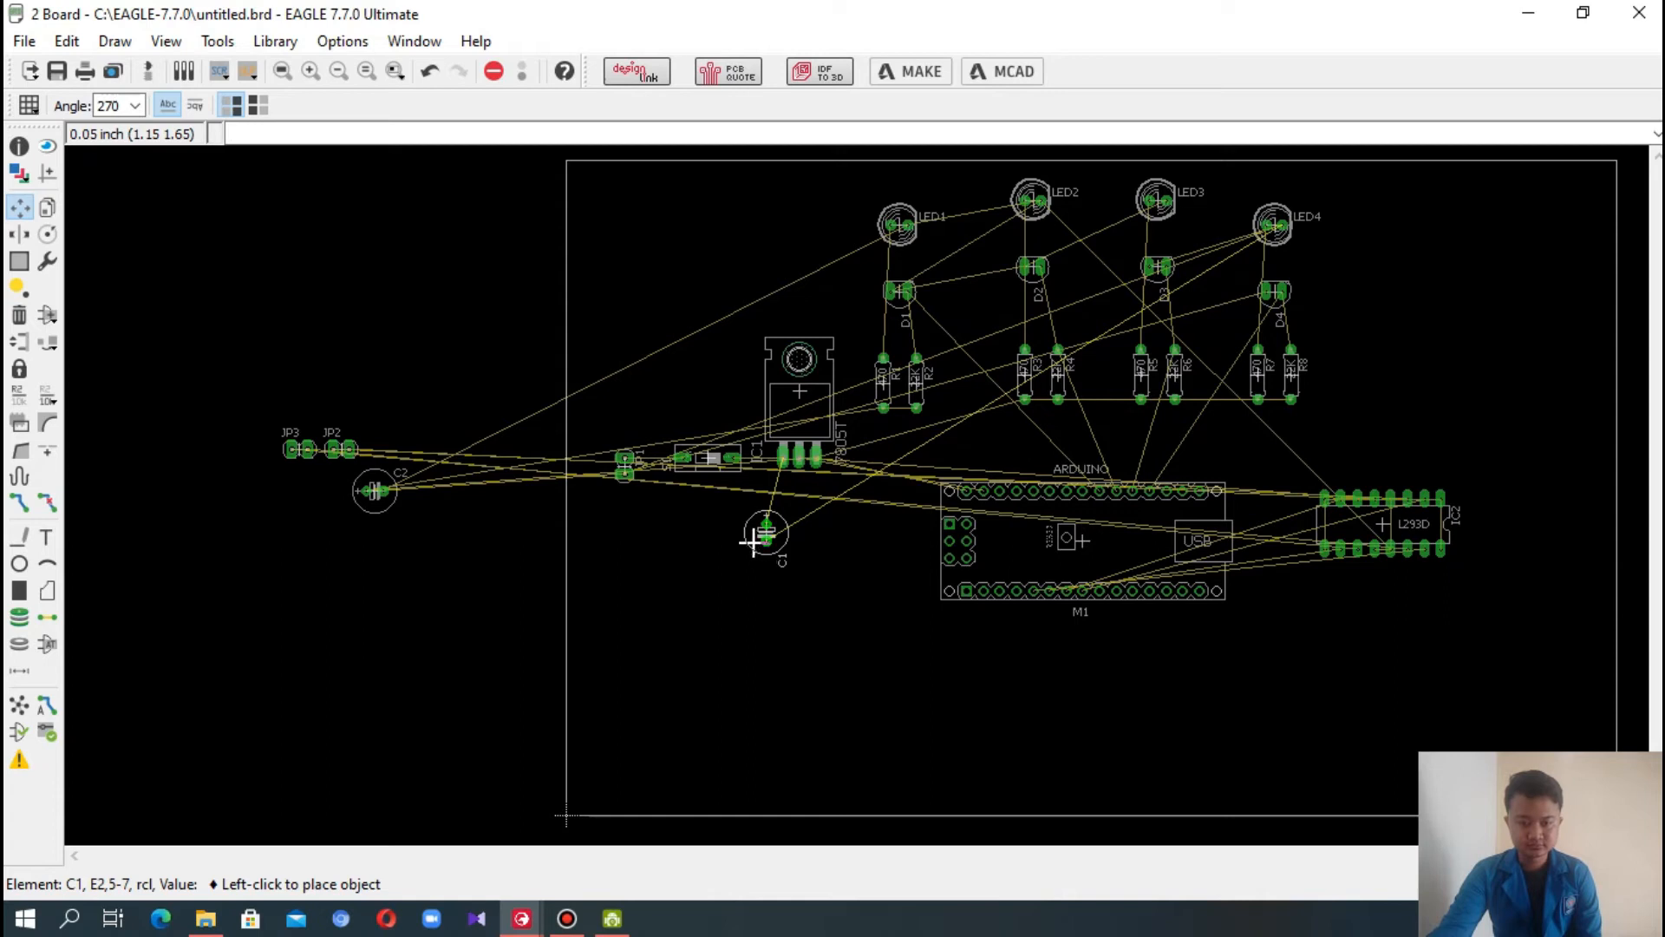
pyautogui.click(756, 543)
# - Place capacitor C2 to the right of C1, rotated to 270°
pyautogui.click(377, 491)
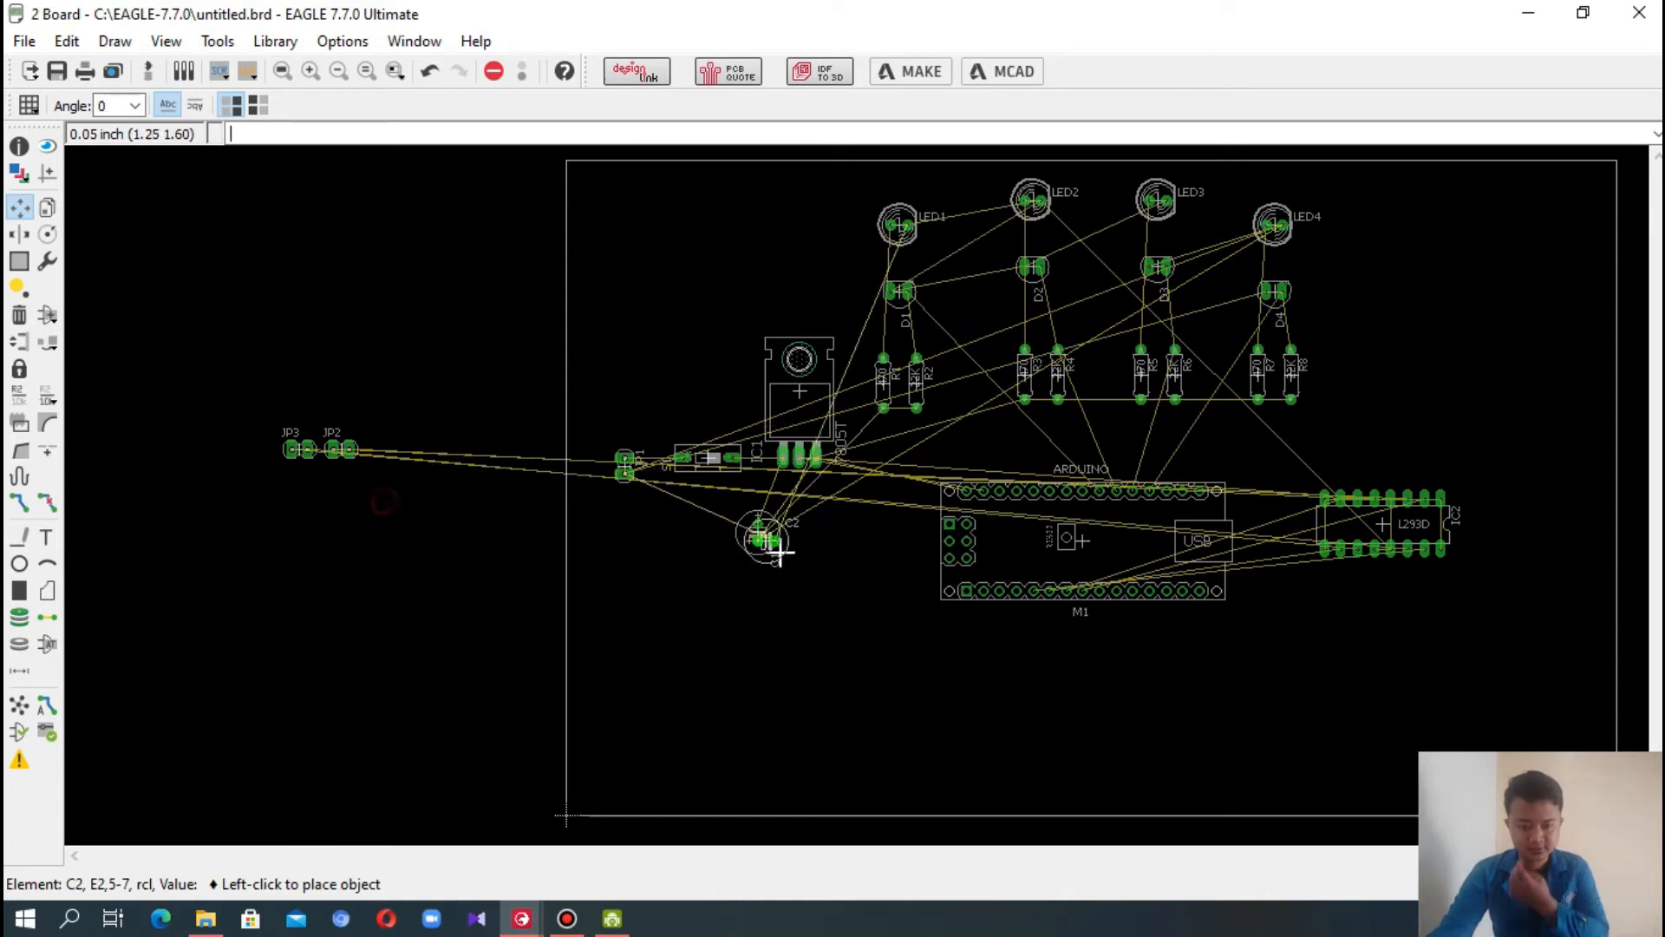
pyautogui.rightClick(860, 531)
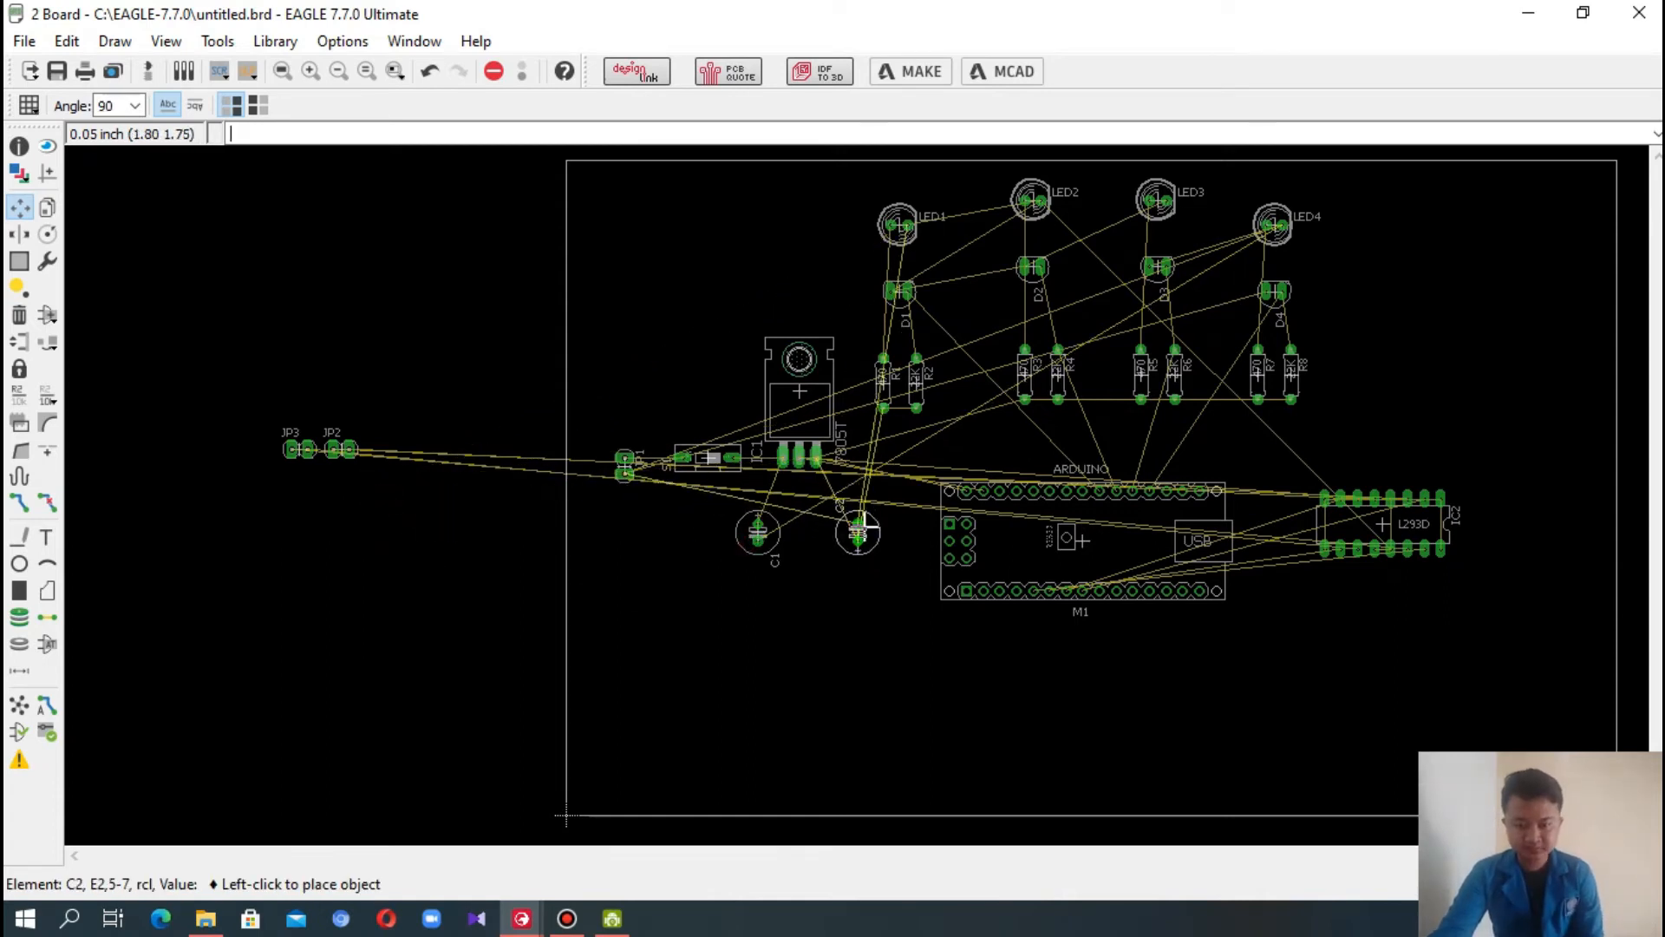
pyautogui.rightClick(859, 528)
pyautogui.rightClick(855, 529)
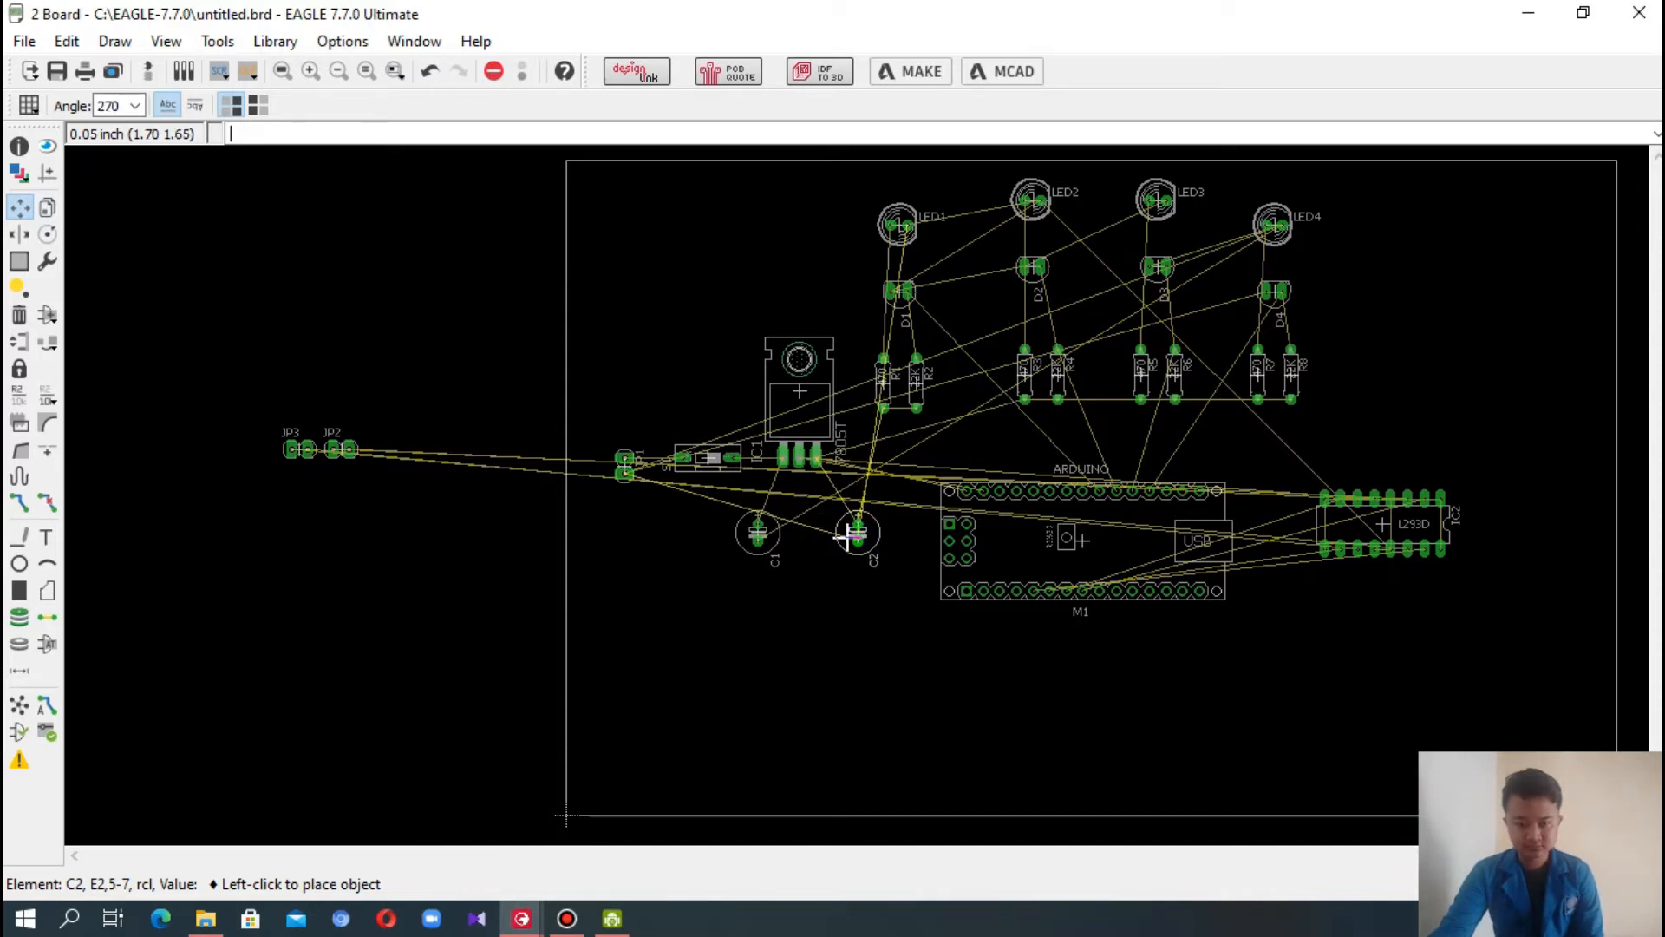
pyautogui.click(837, 536)
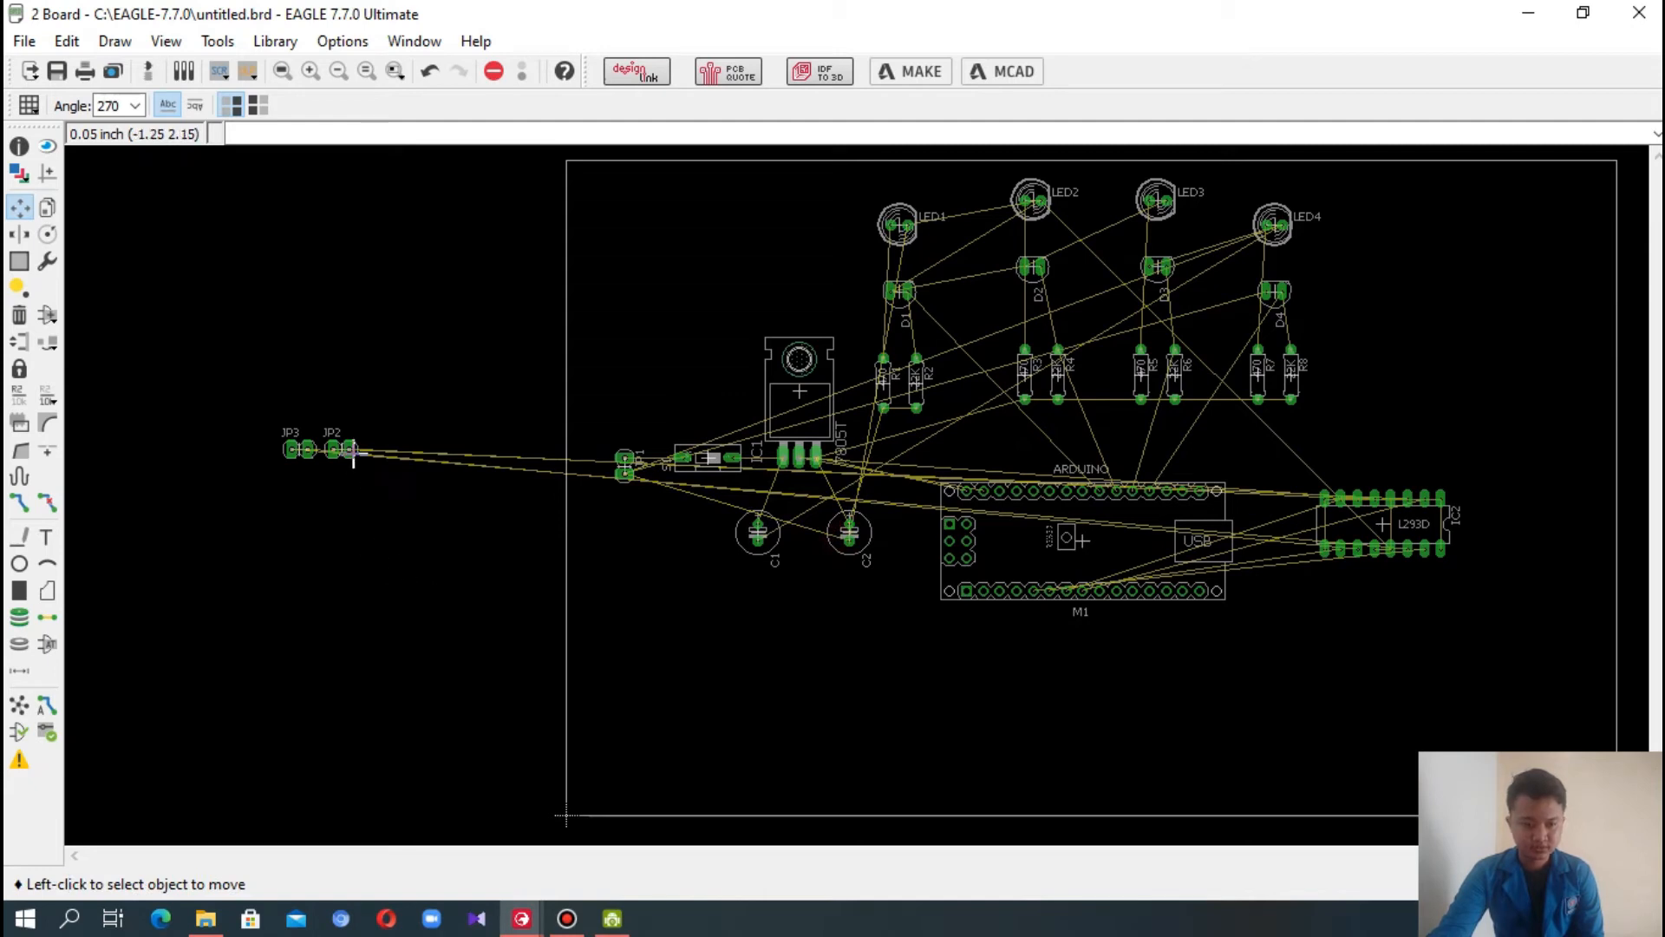
# - Place pin header JP2 centred above the L293D driver IC2, rotated to 180°
pyautogui.click(347, 447)
pyautogui.rightClick(1379, 442)
pyautogui.rightClick(1379, 442)
pyautogui.click(1369, 447)
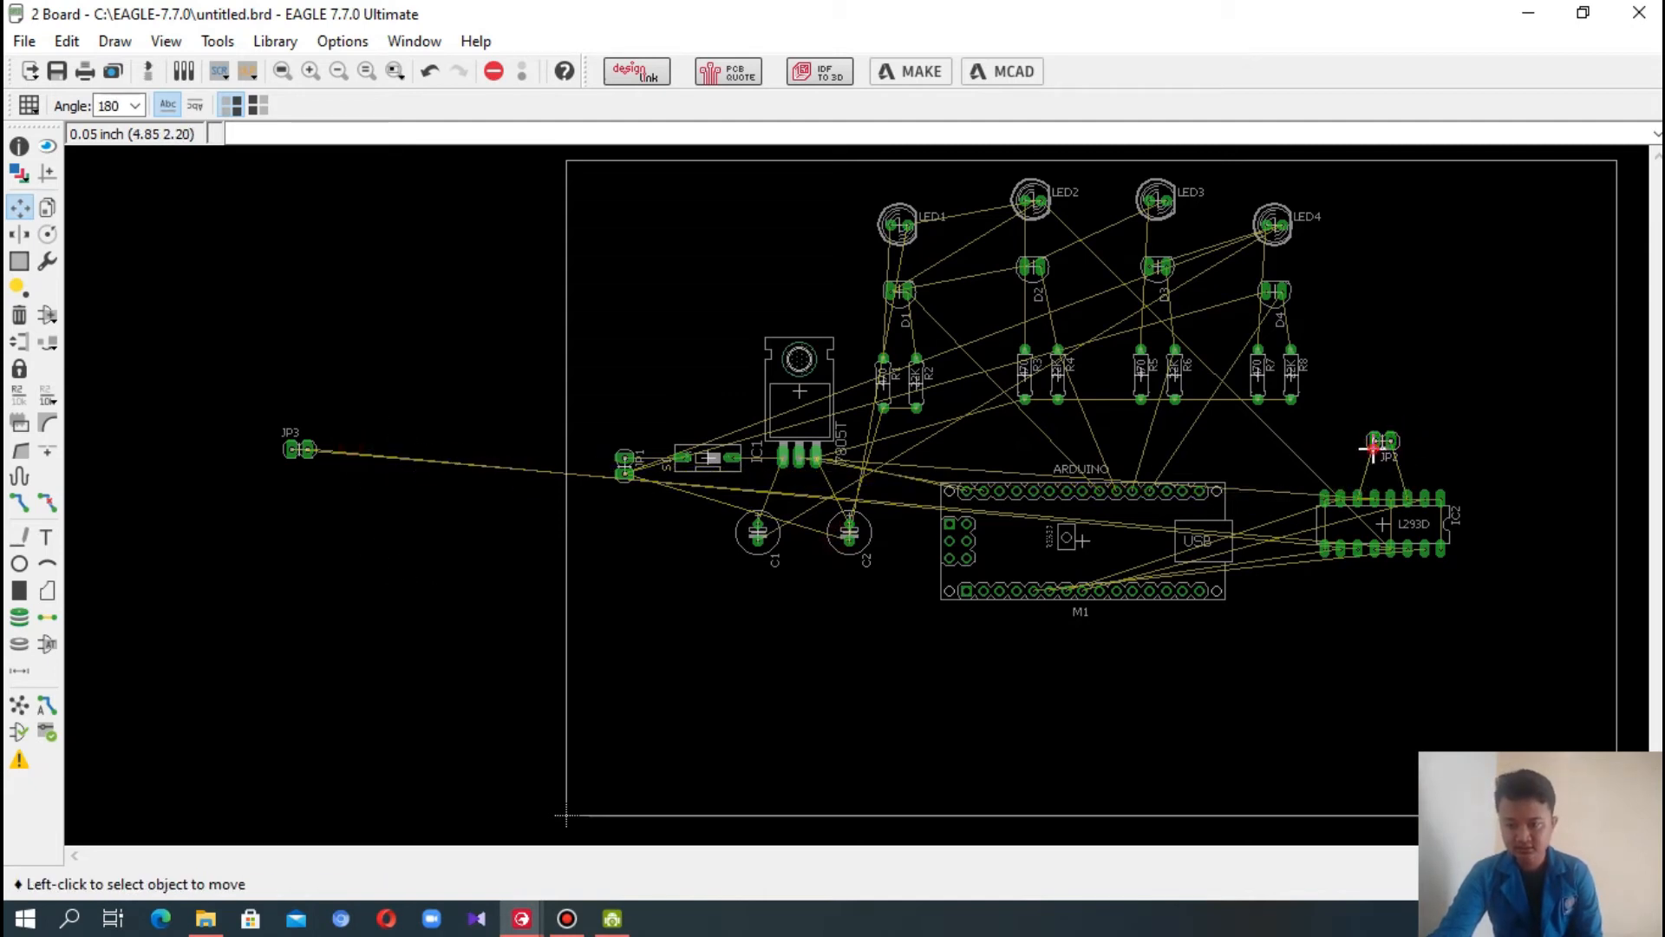
pyautogui.click(1374, 447)
pyautogui.click(1382, 449)
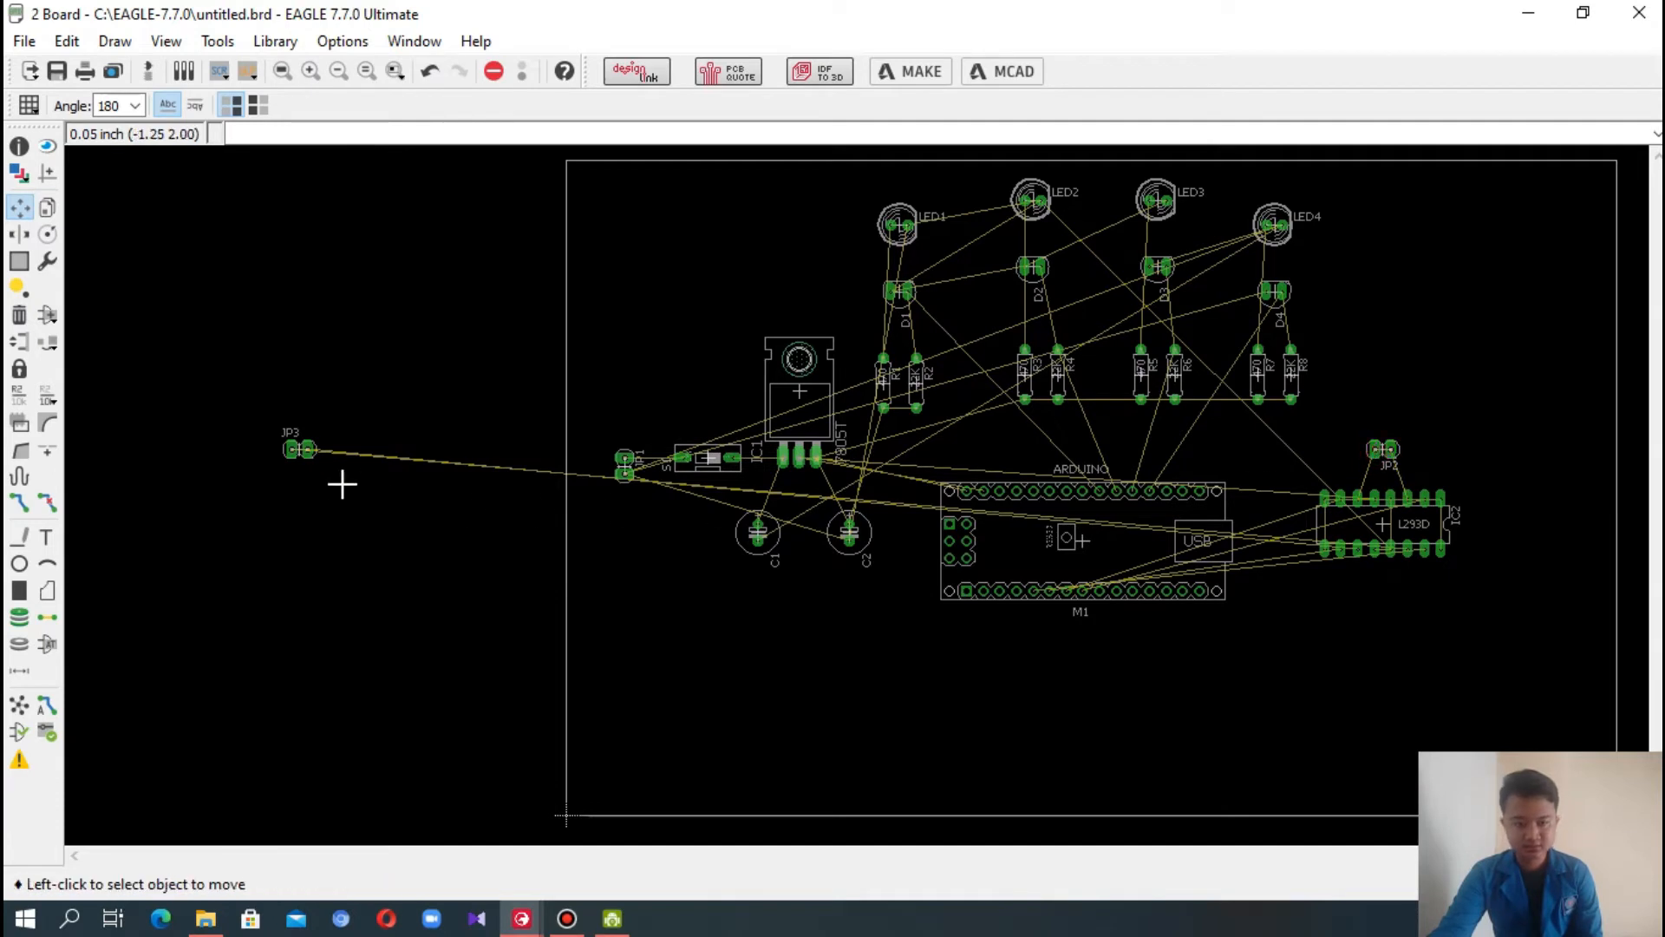
# - Place pin header JP3 below the L293D driver IC2, rotated to 180° and aligned with JP2
pyautogui.click(302, 449)
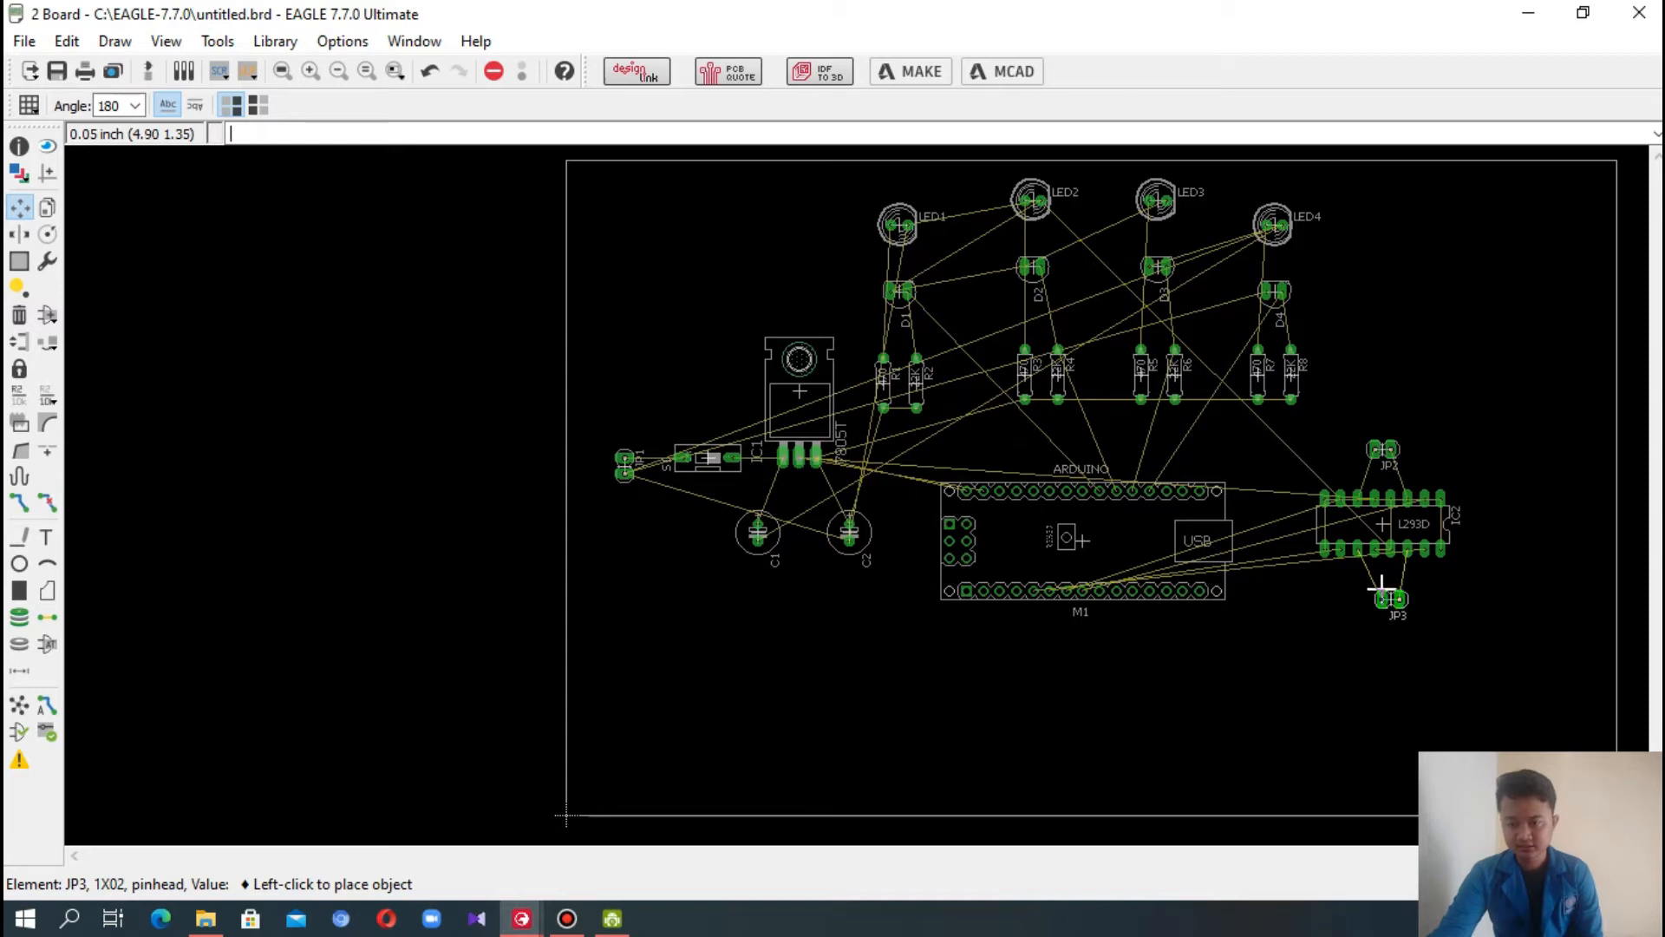
pyautogui.click(1381, 592)
pyautogui.scroll(1, 1396, 577)
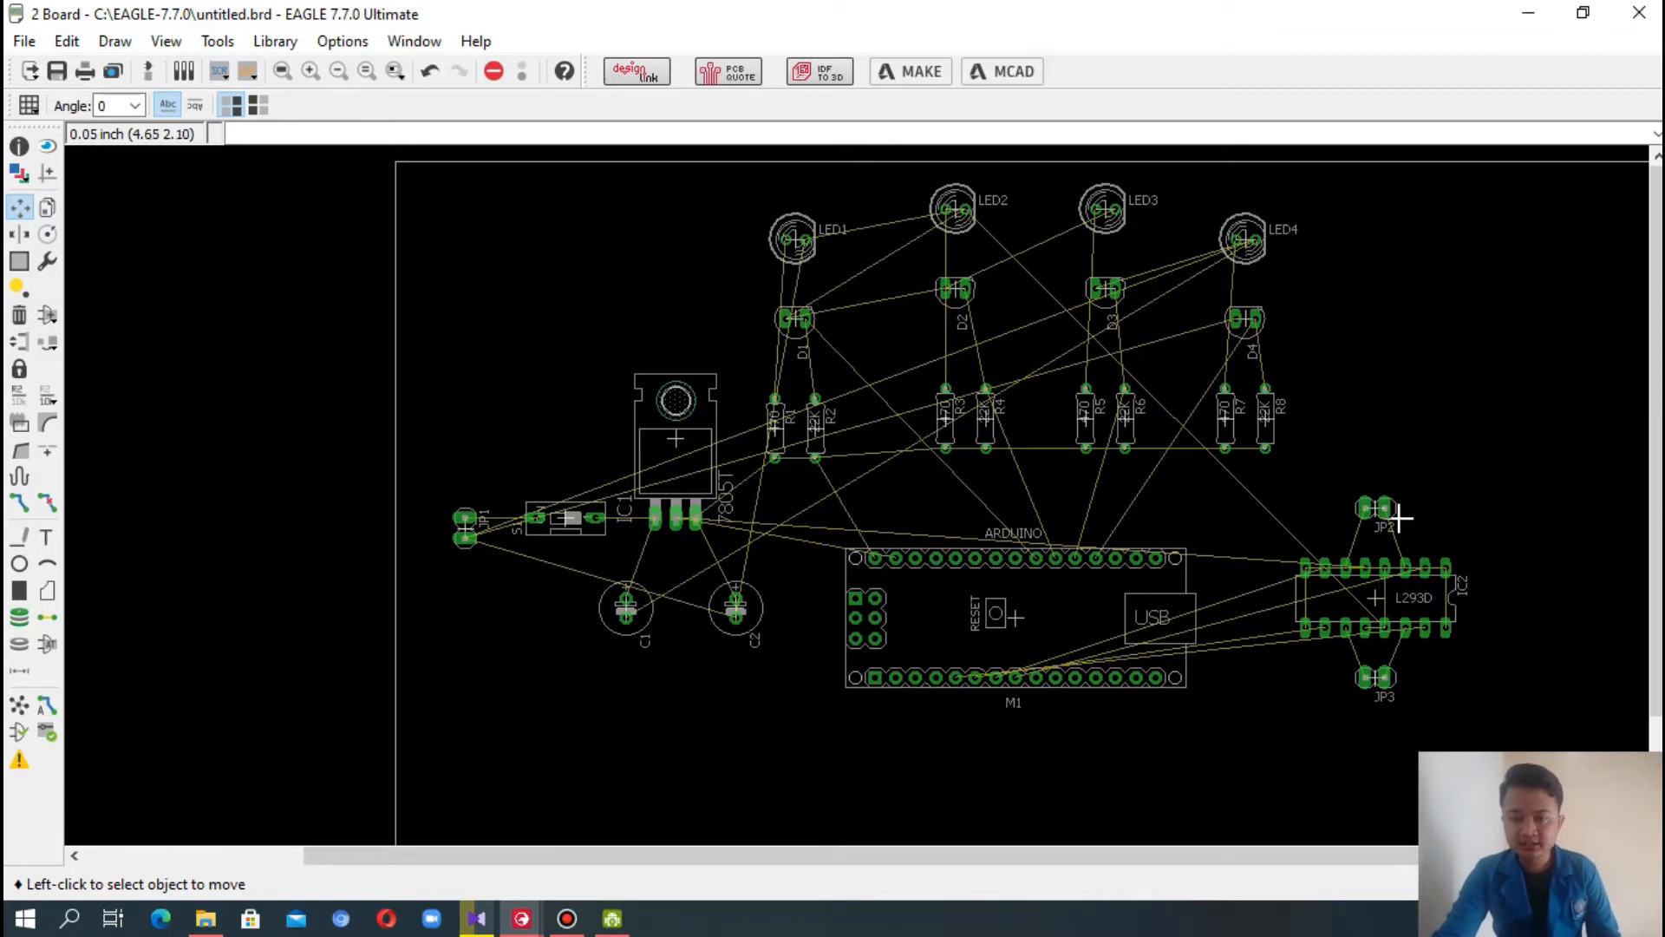
pyautogui.scroll(-1, 1657, 434)
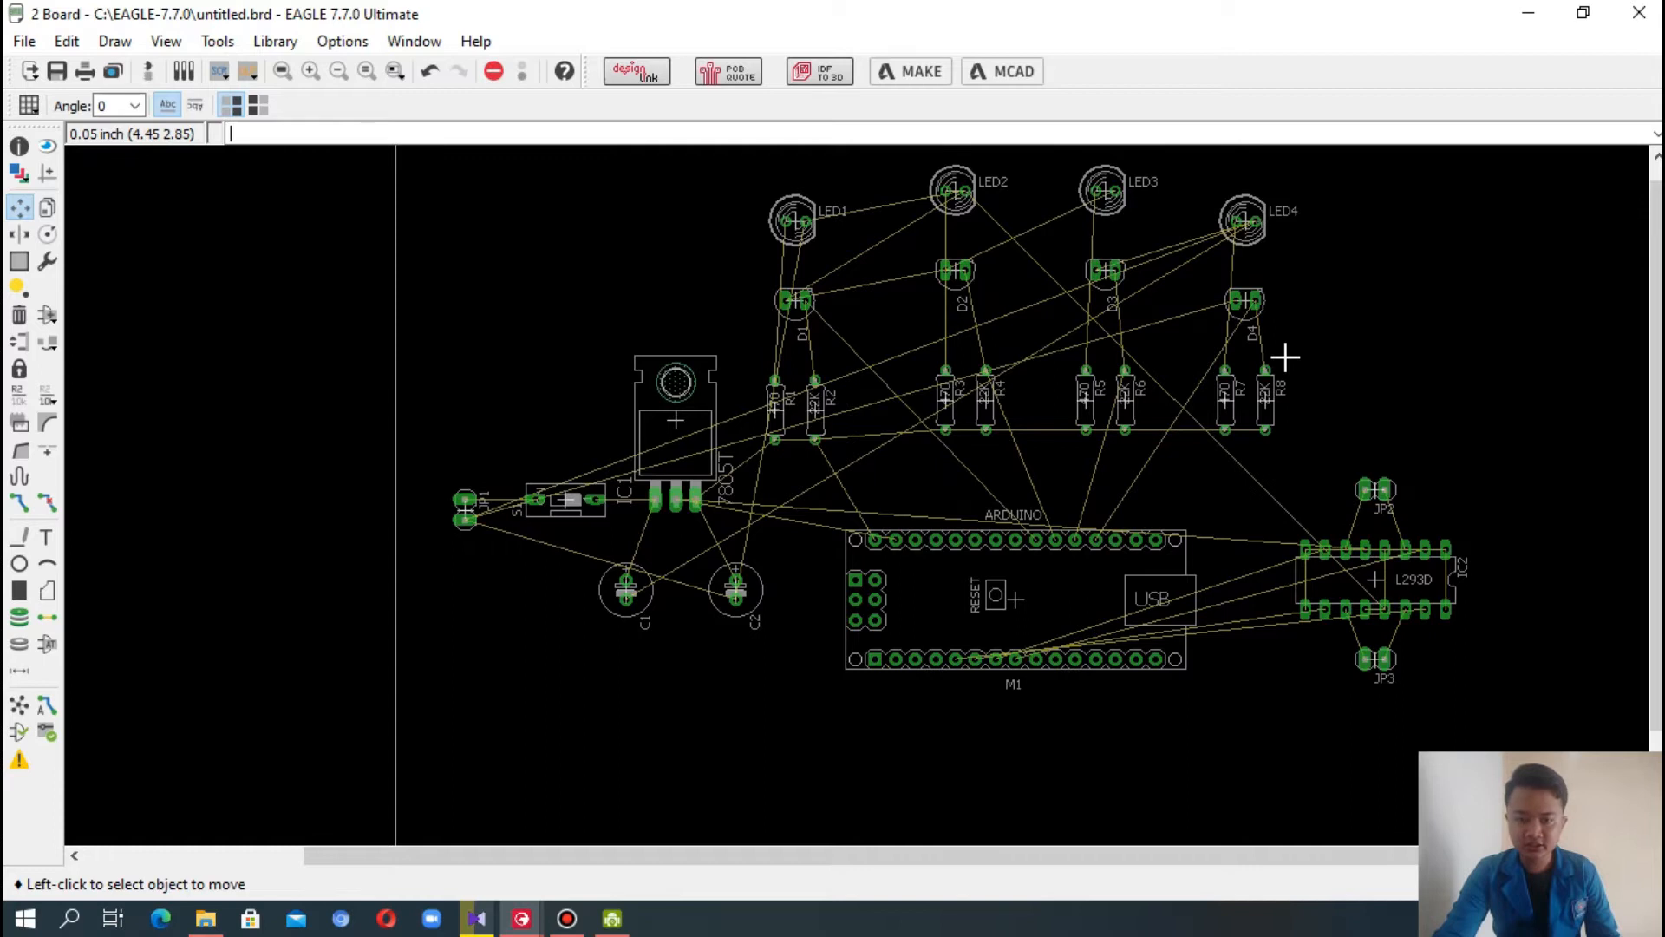
# - Route bottom-layer traces from LED4's right pad to D4's left pad (GND) and from LED4's left pad to R7's upper pad
pyautogui.click(20, 503)
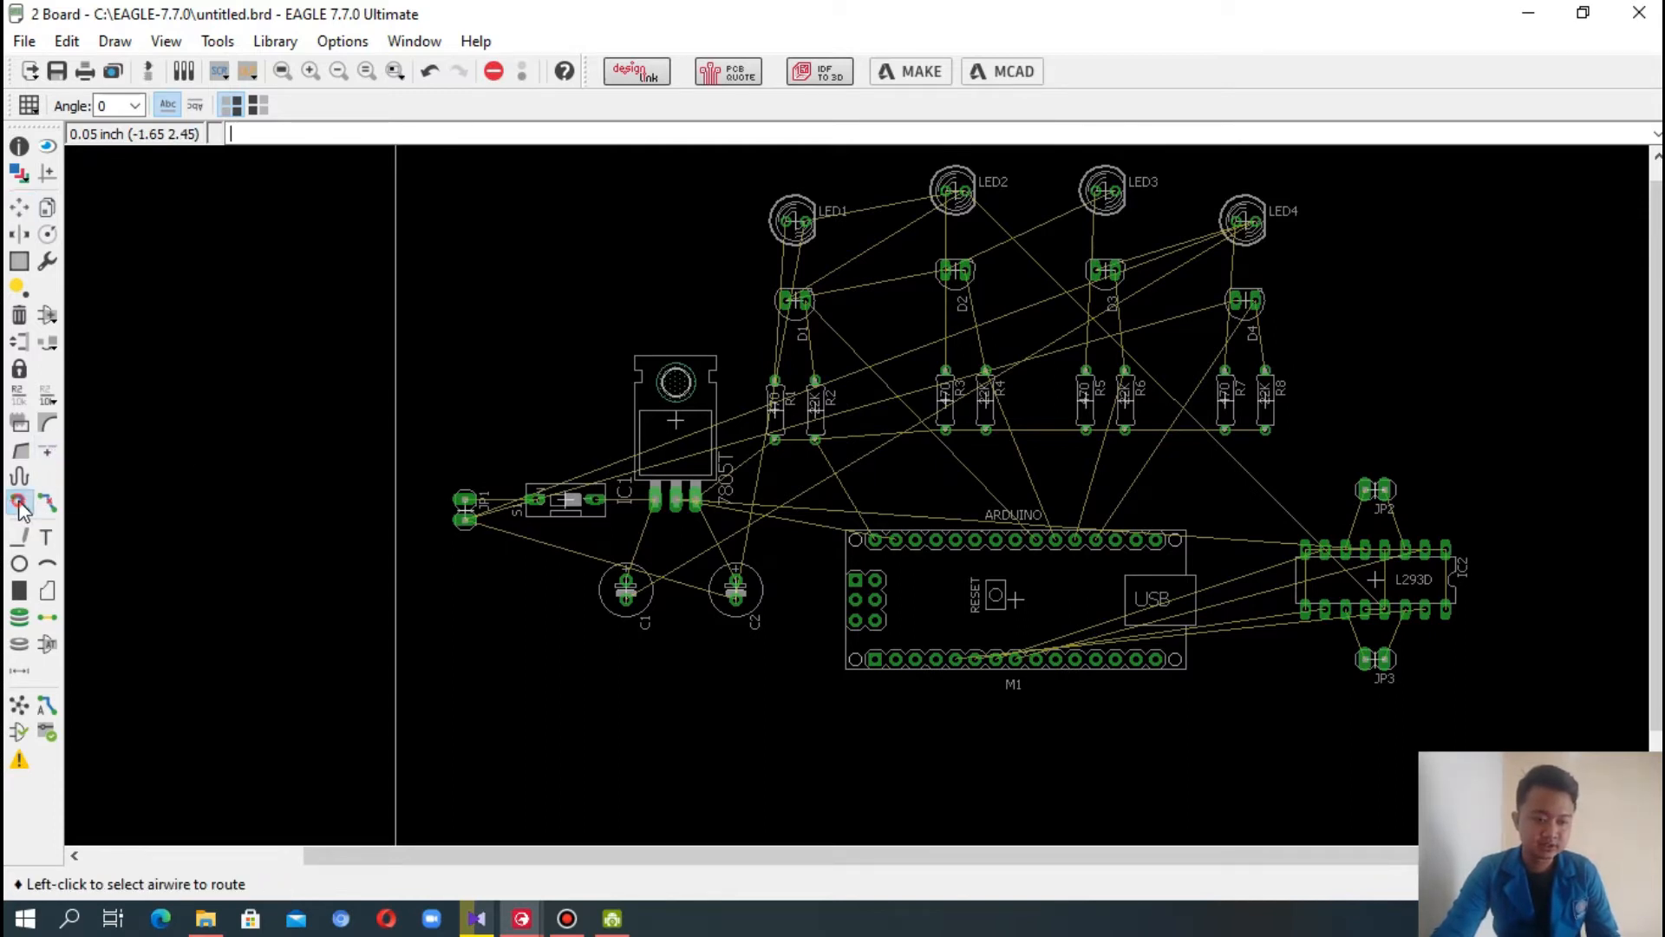
pyautogui.scroll(2, 1249, 227)
pyautogui.click(1259, 240)
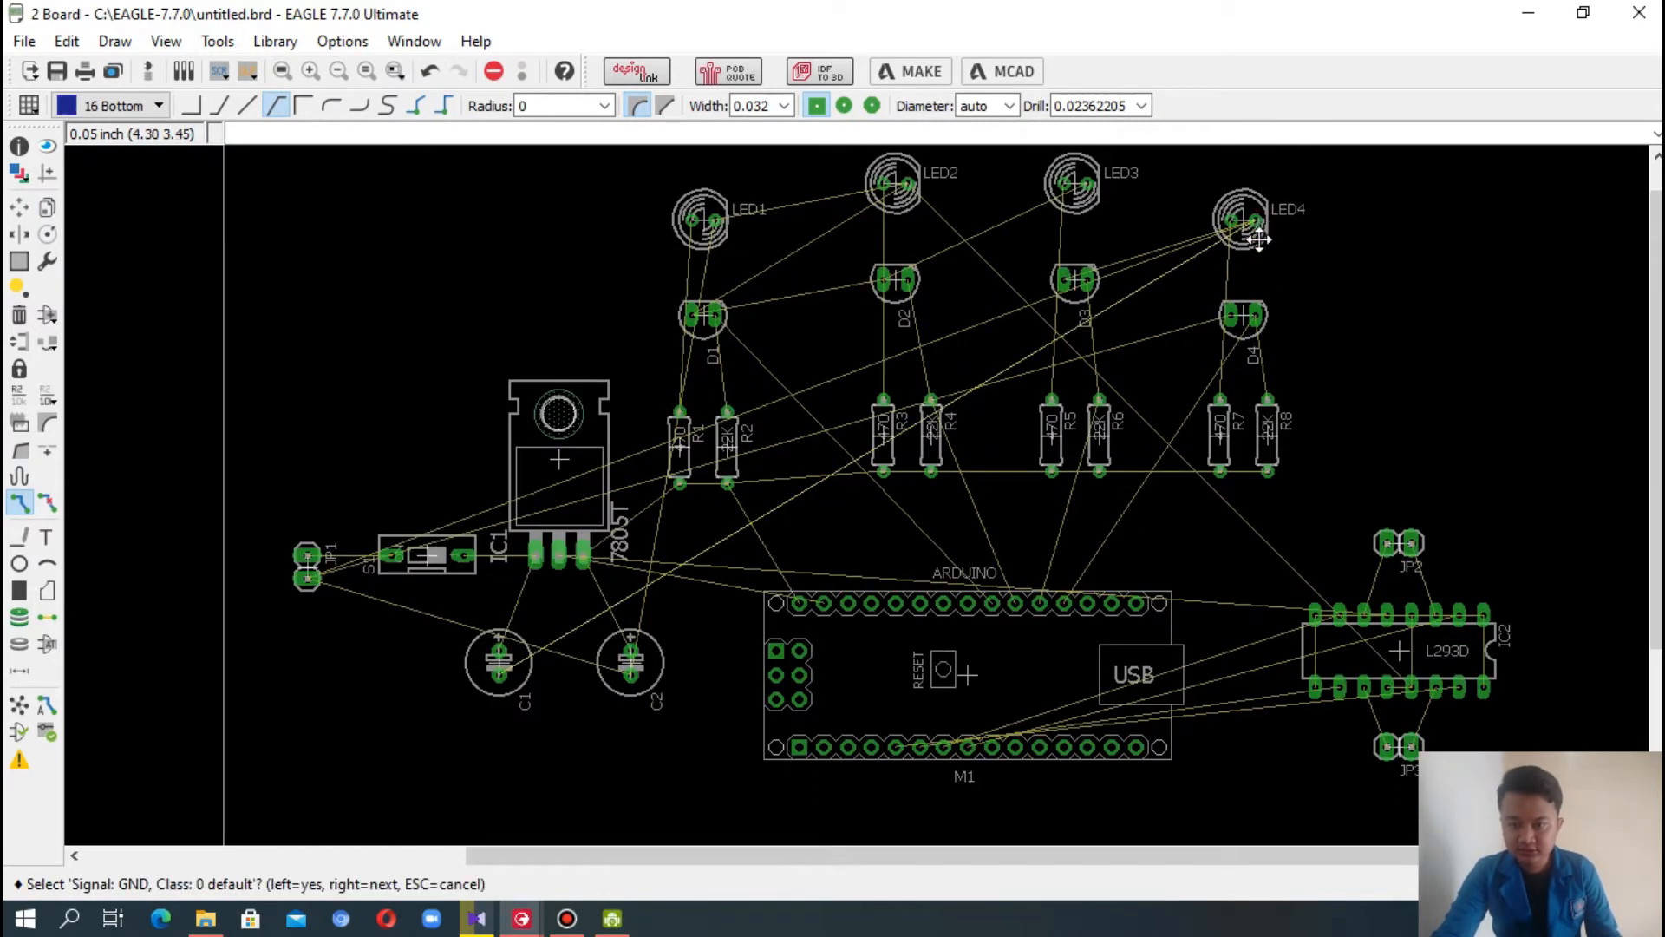
pyautogui.click(1256, 221)
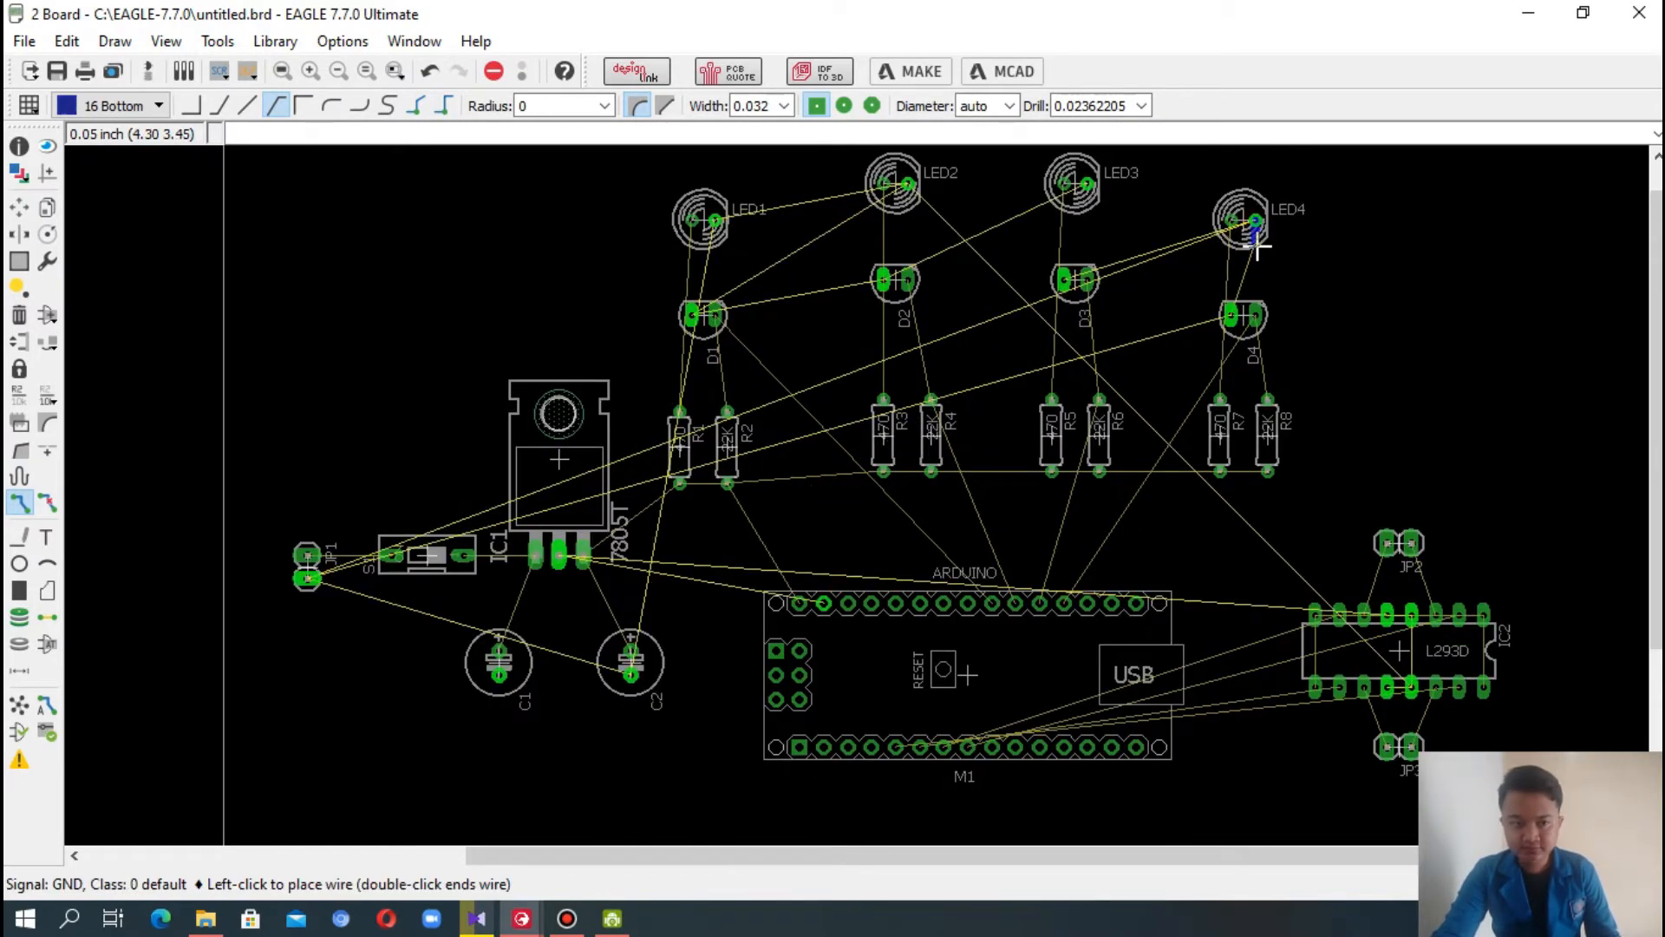
pyautogui.click(1228, 315)
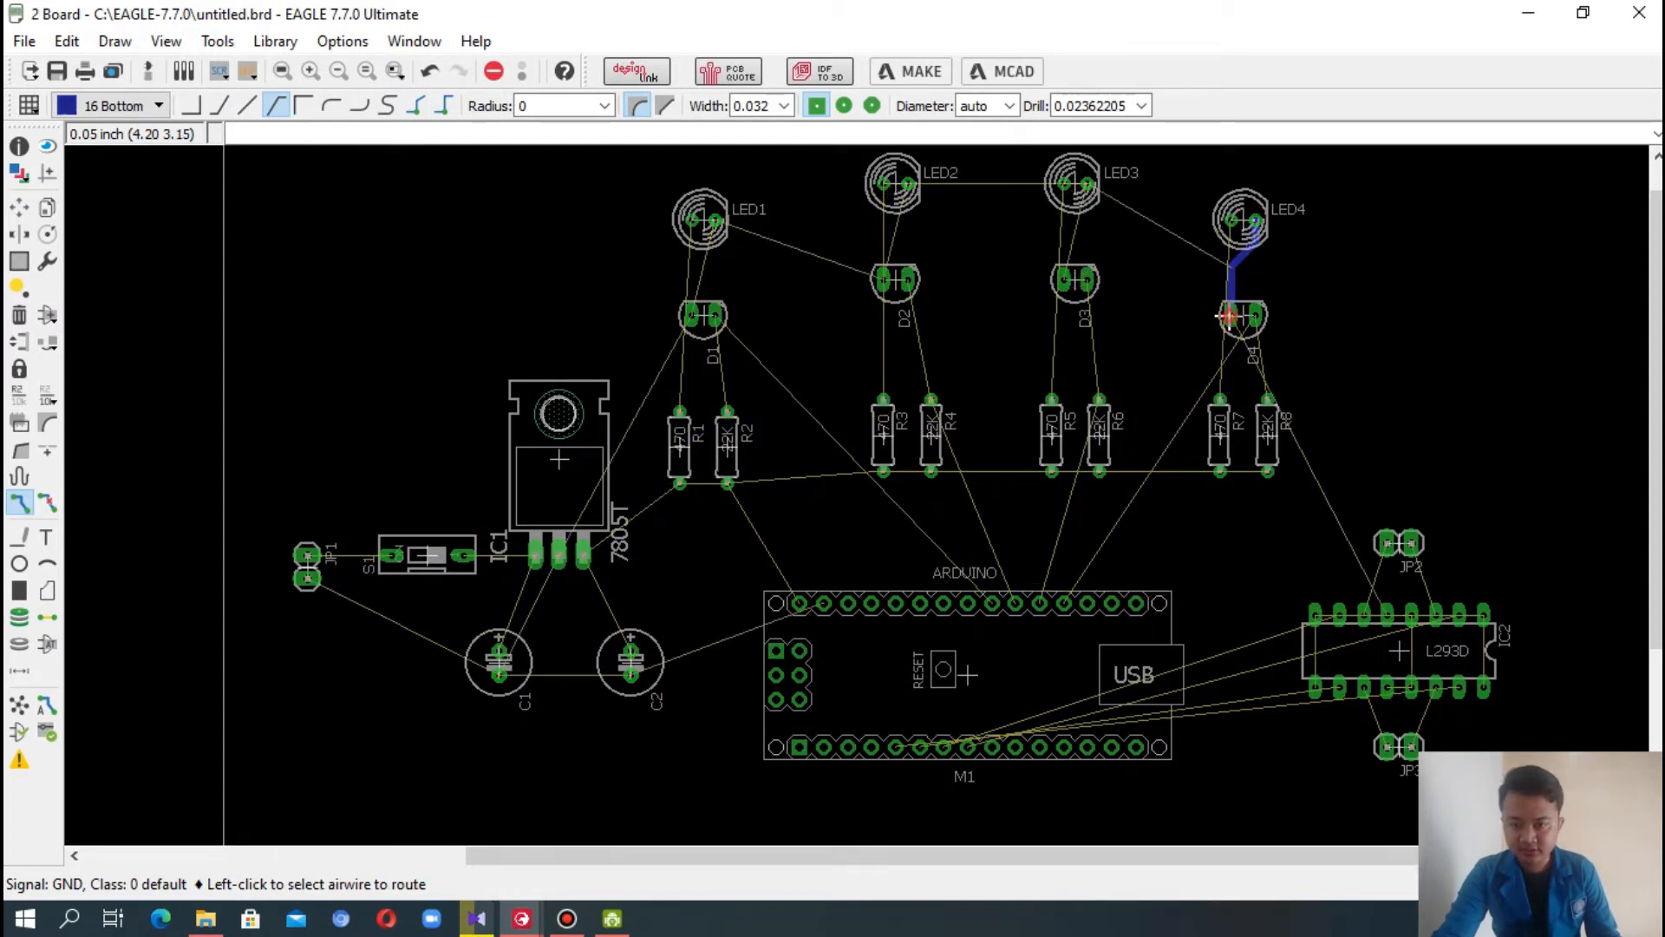
pyautogui.click(1231, 220)
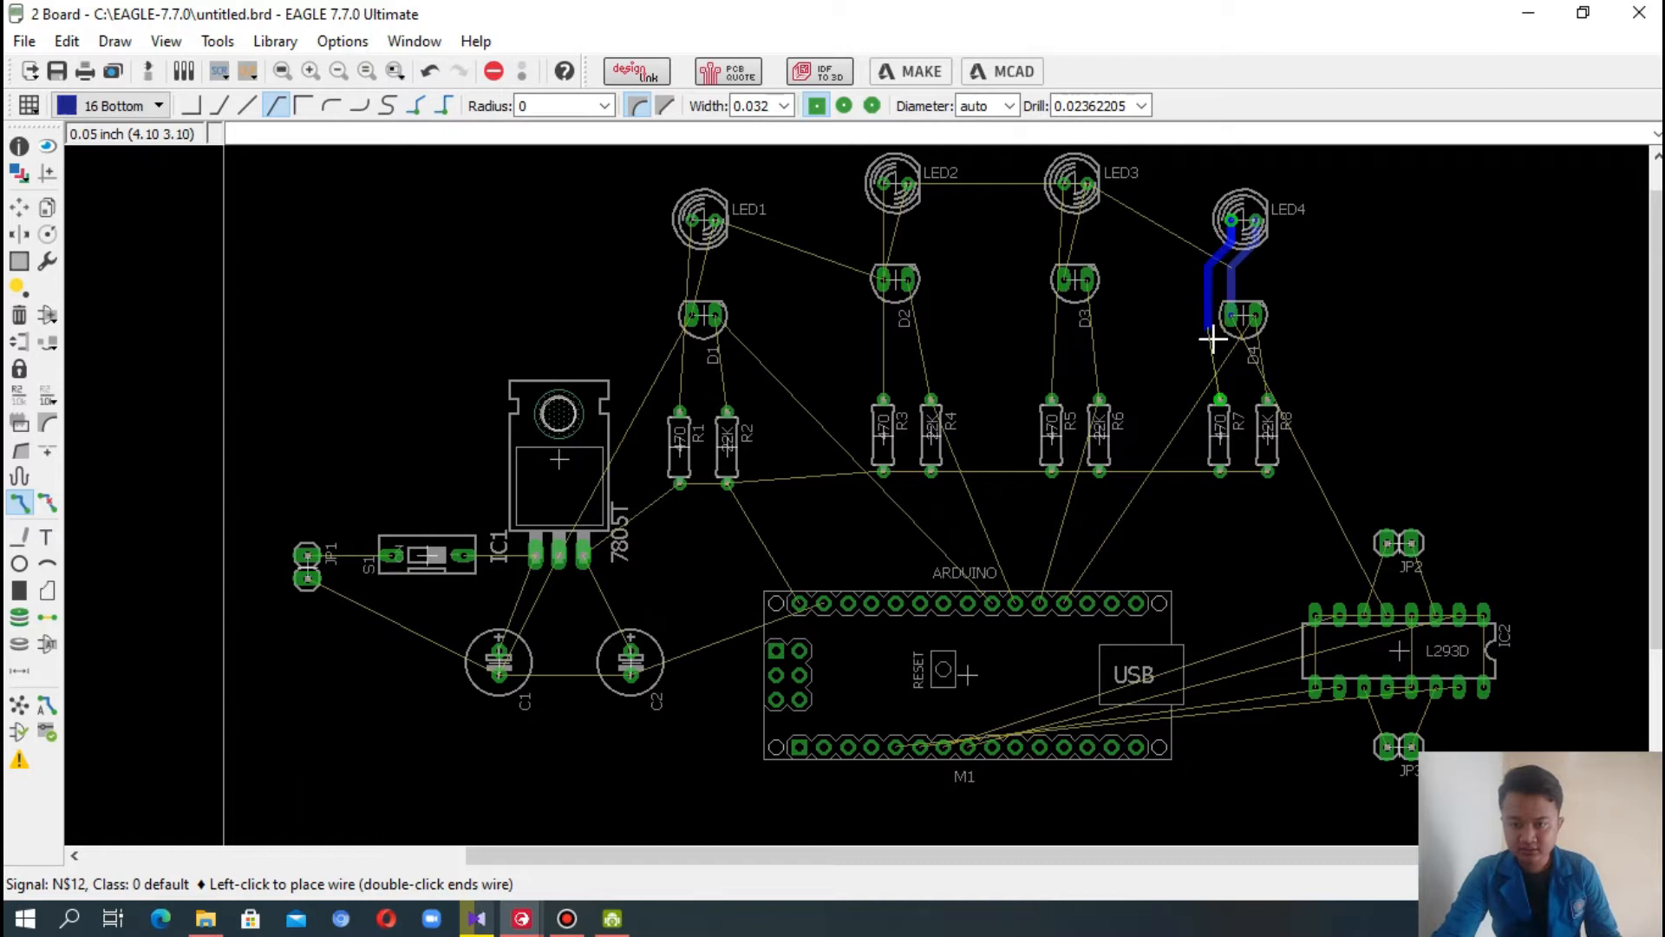
pyautogui.click(1217, 397)
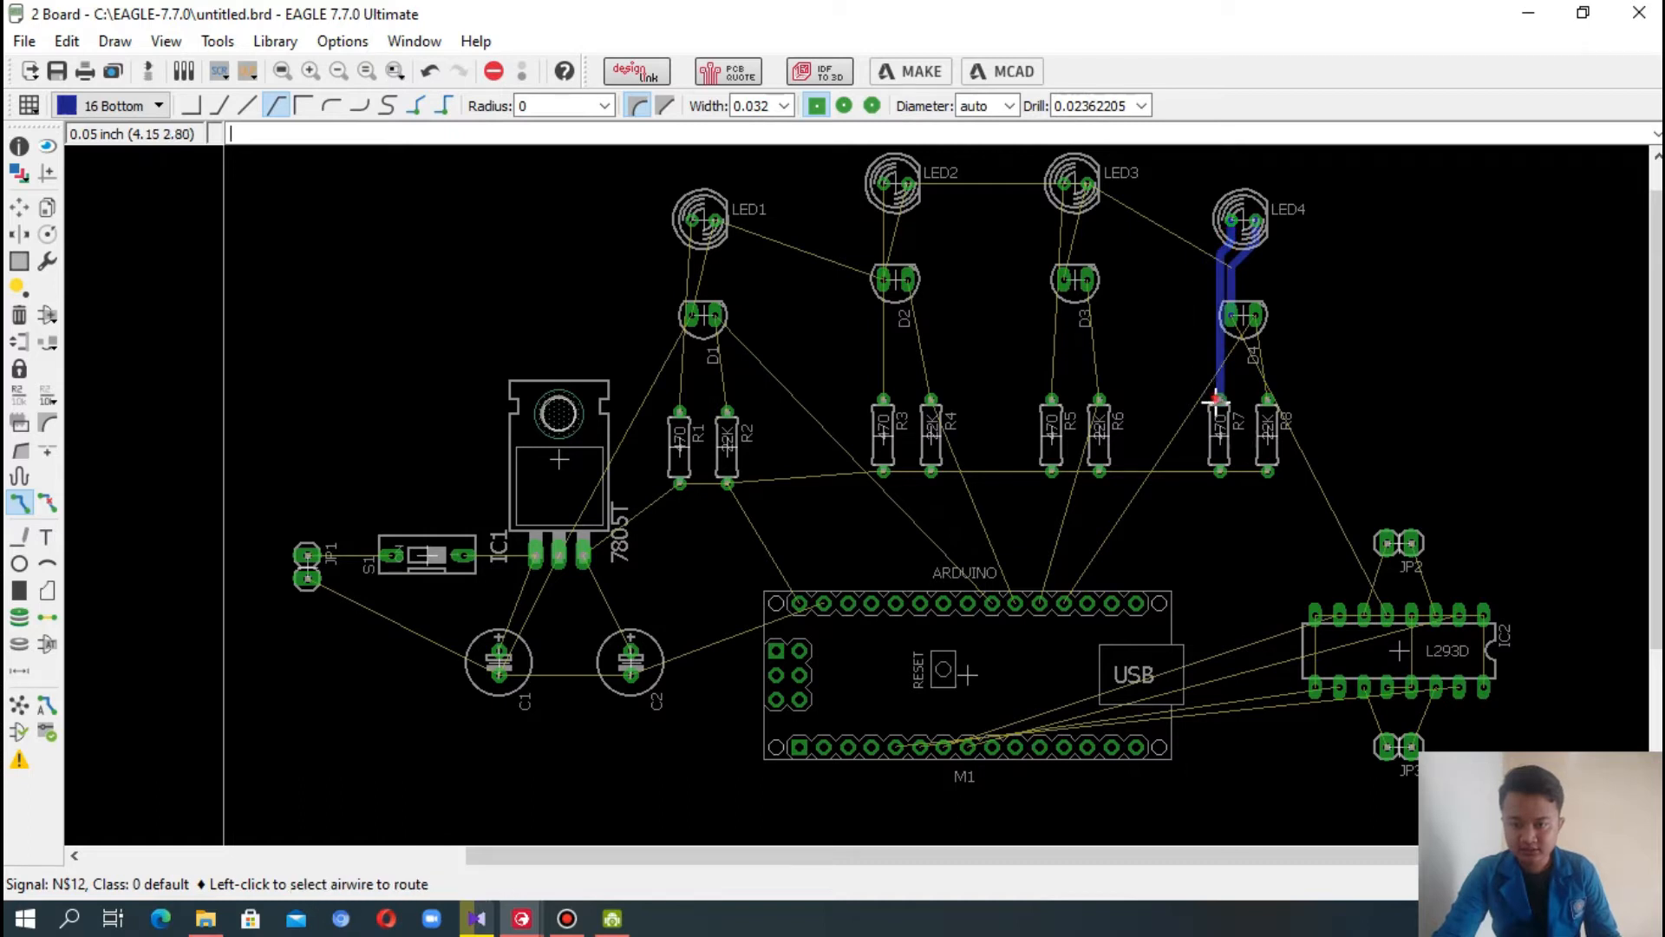
# - Route LED3's right pad to D3's left pad (GND) and LED3's left pad to R5's upper pad
pyautogui.click(1084, 207)
pyautogui.click(1085, 207)
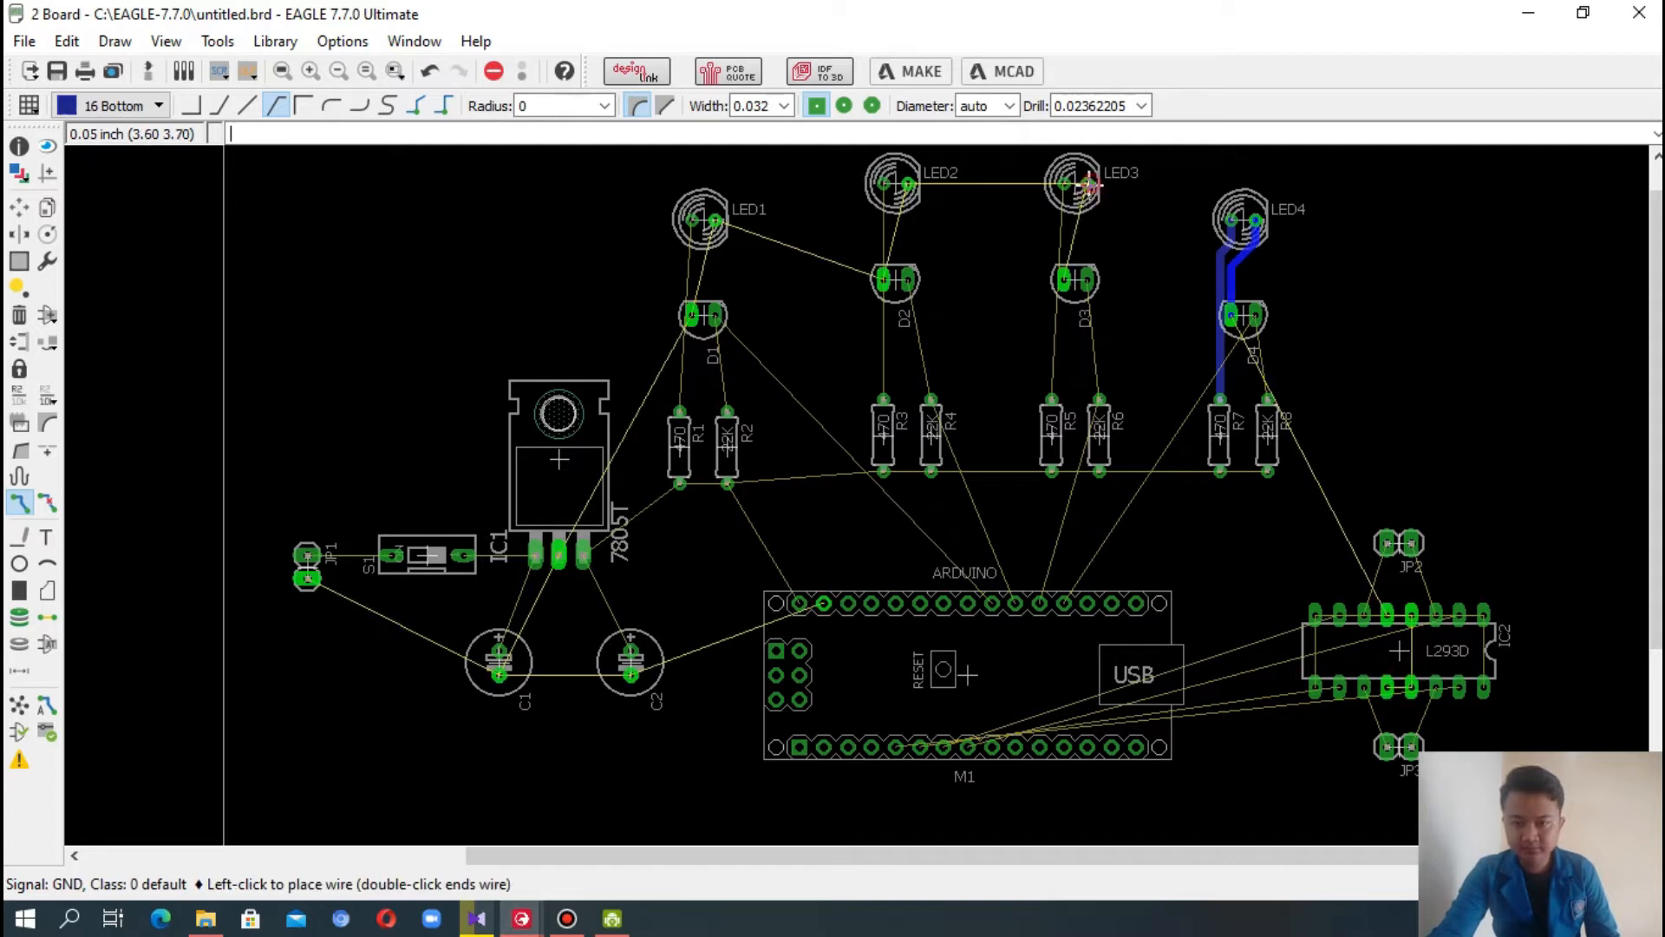
pyautogui.click(1064, 277)
pyautogui.click(1064, 184)
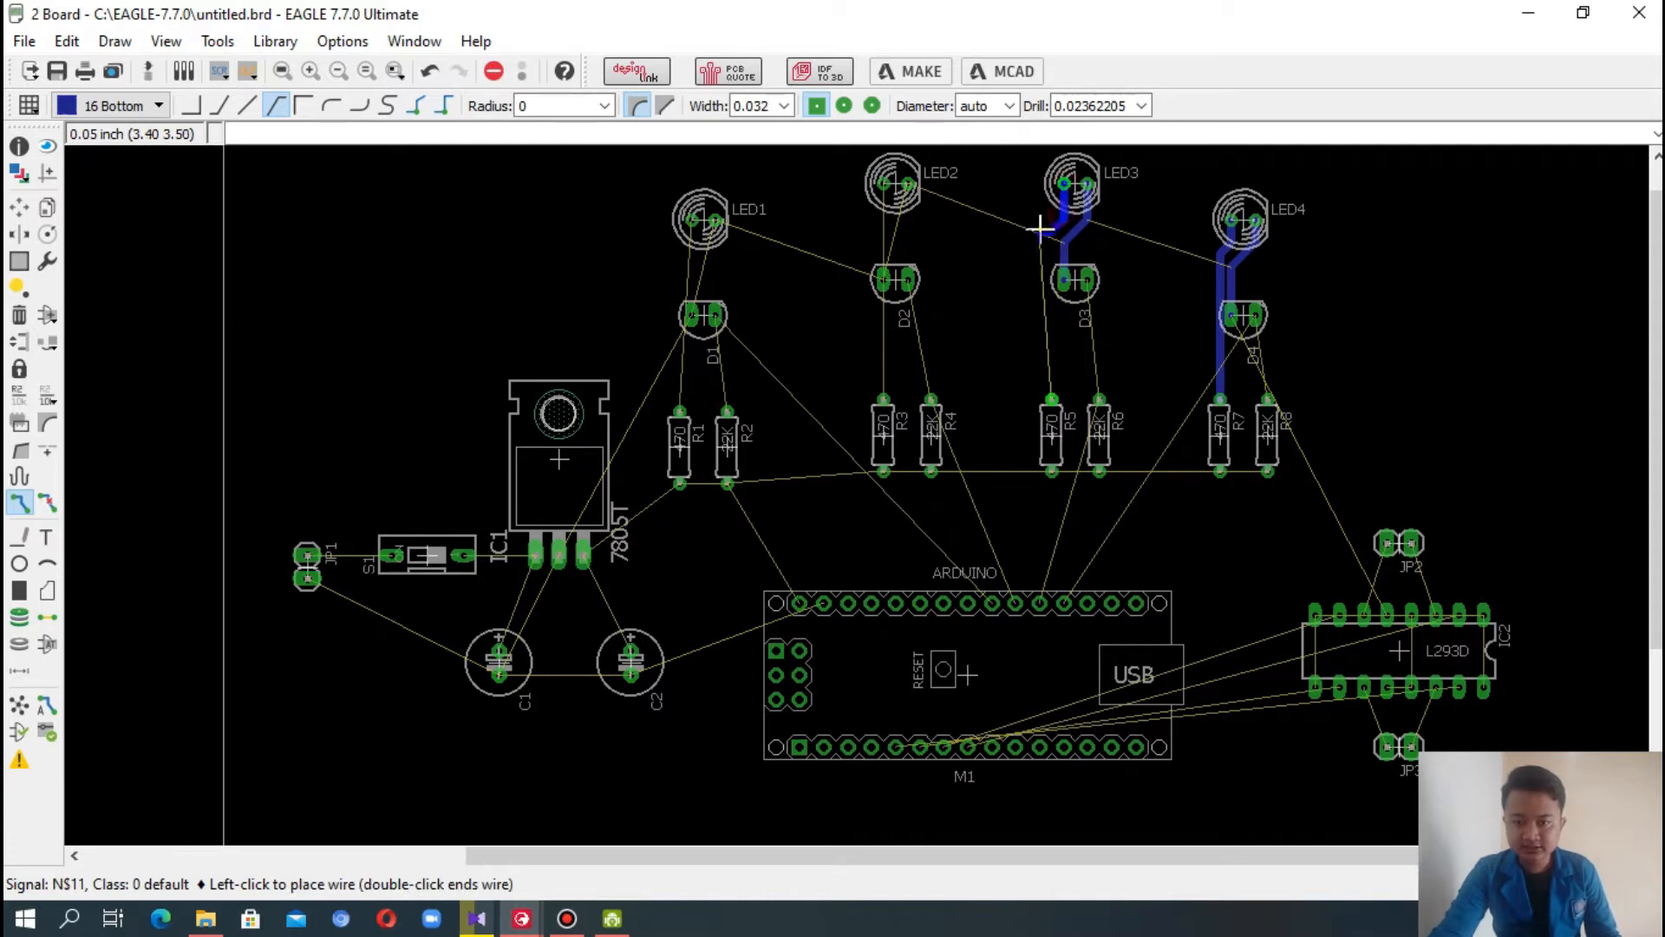
pyautogui.click(1052, 397)
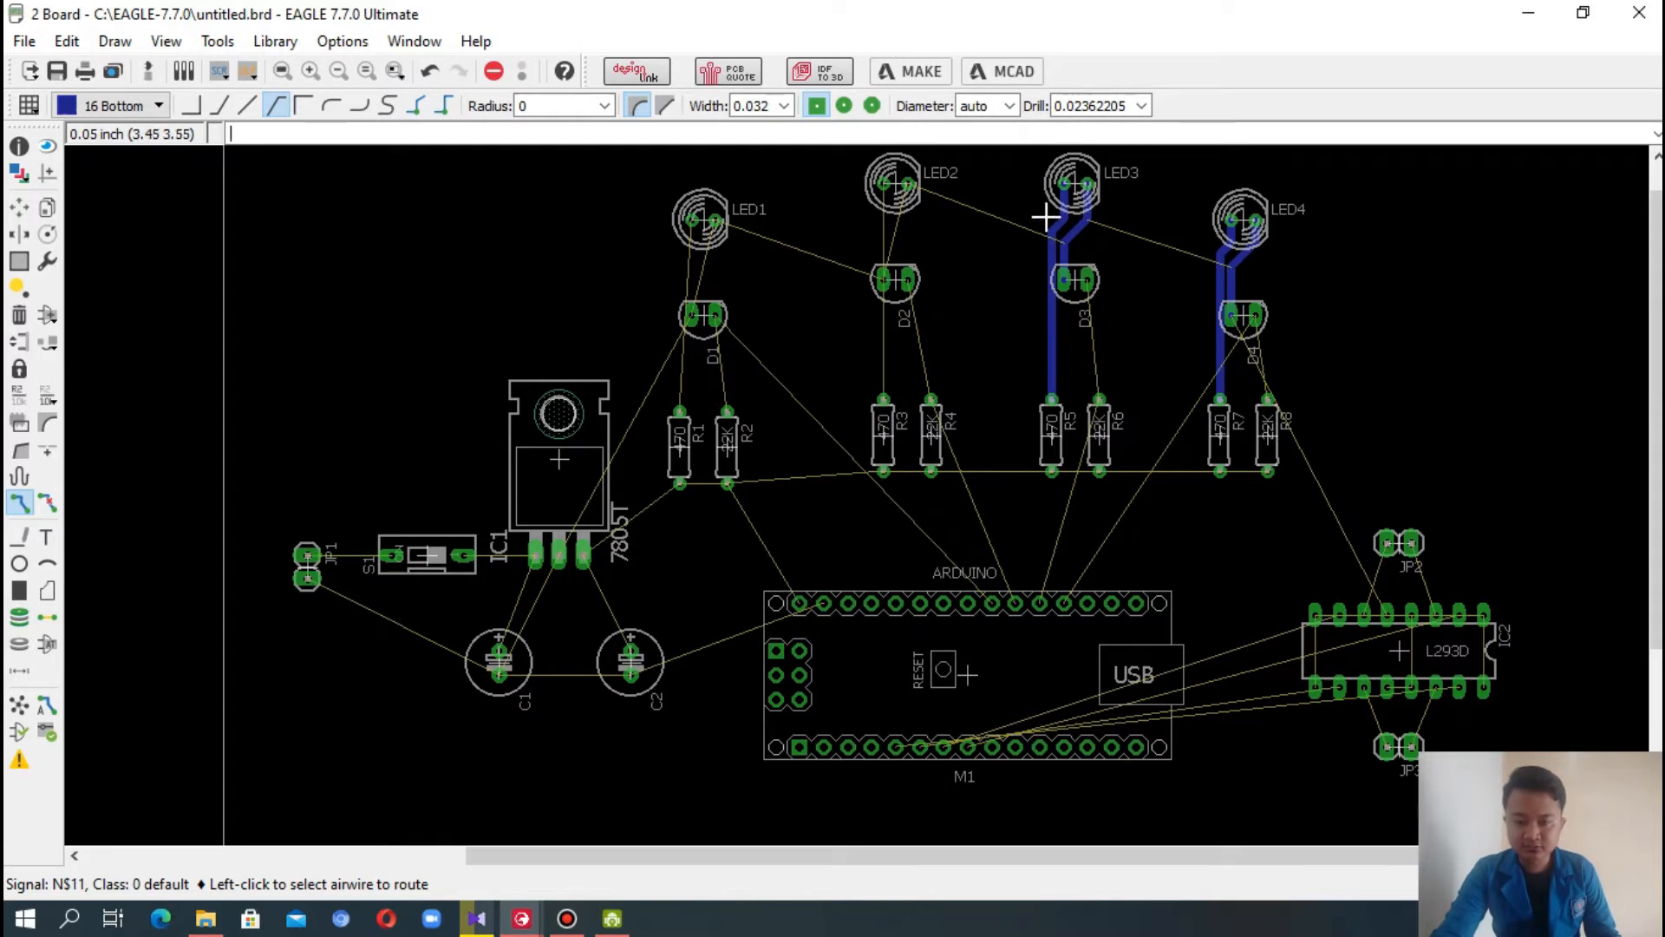
# - Route LED2's right pad to D2's left pad (GND) and LED2's left pad to R3's upper pad
pyautogui.moveTo(1656, 235)
pyautogui.mouseDown()
pyautogui.moveTo(1656, 249)
pyautogui.moveTo(1656, 224)
pyautogui.mouseUp()
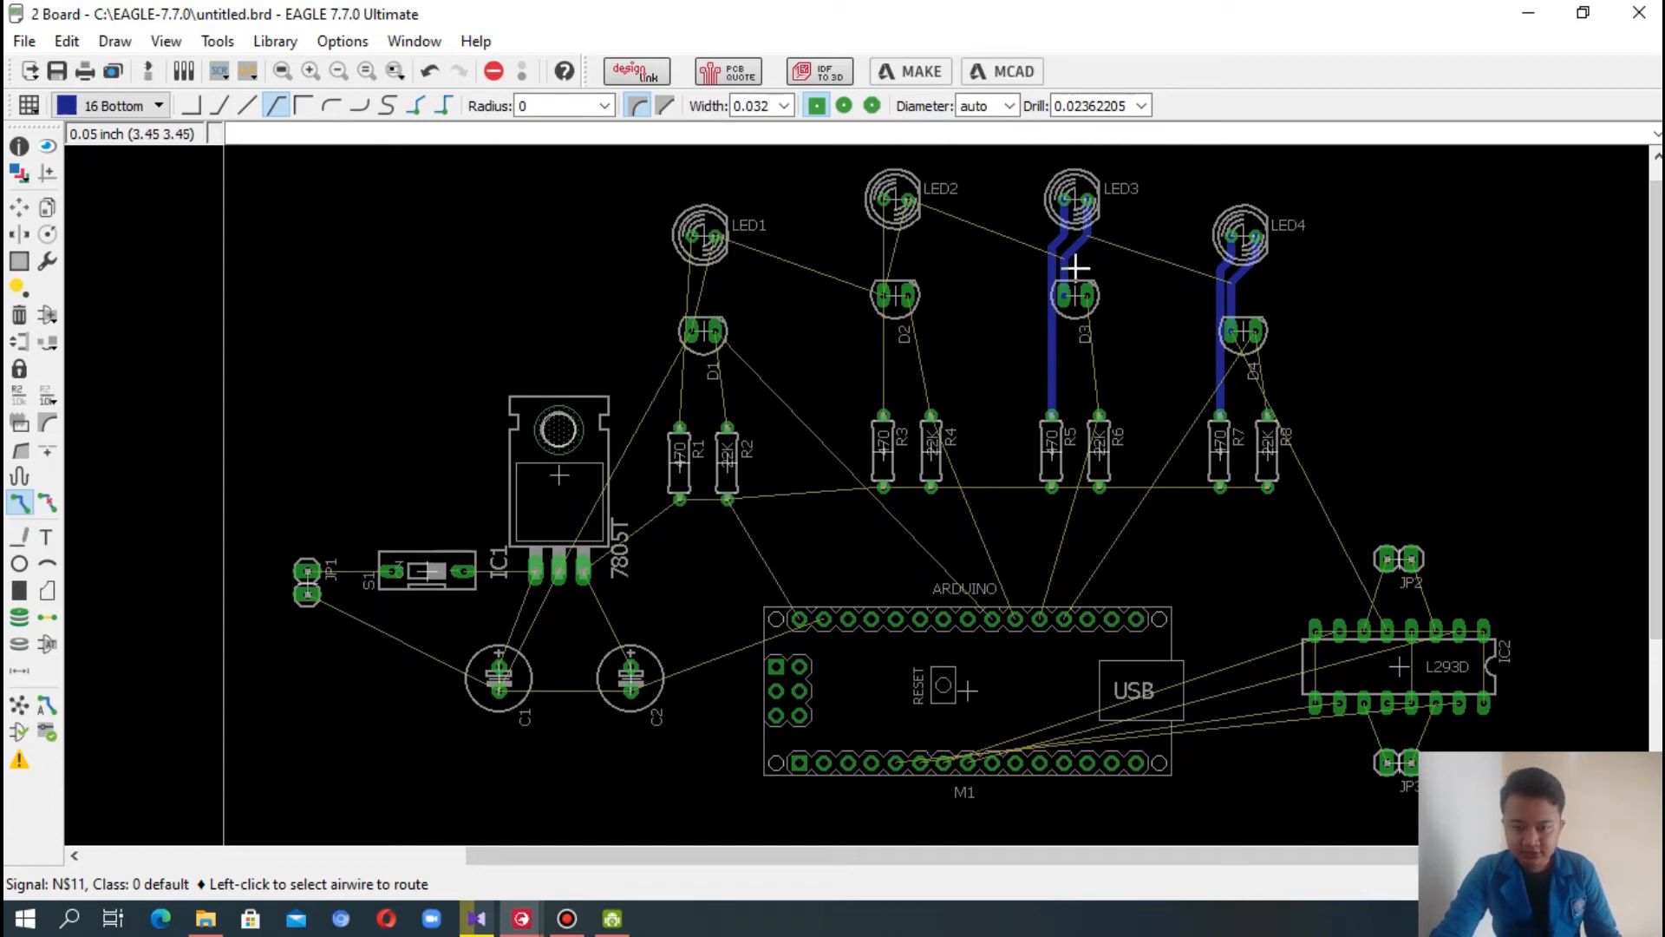
pyautogui.click(910, 202)
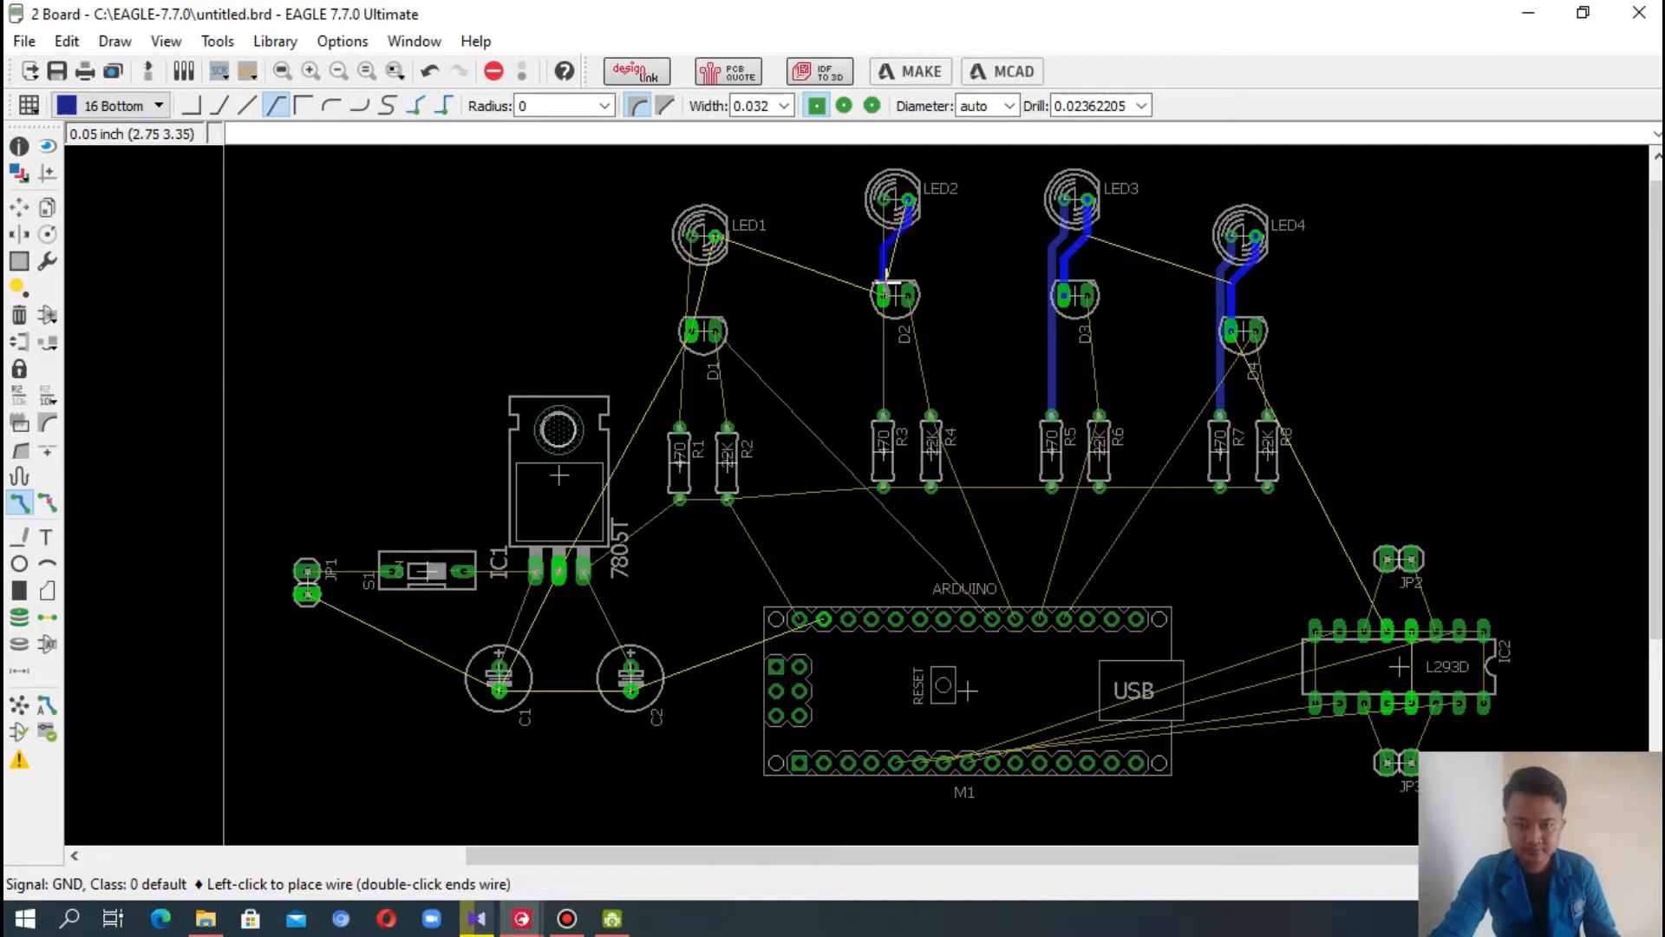
pyautogui.click(883, 295)
pyautogui.click(885, 198)
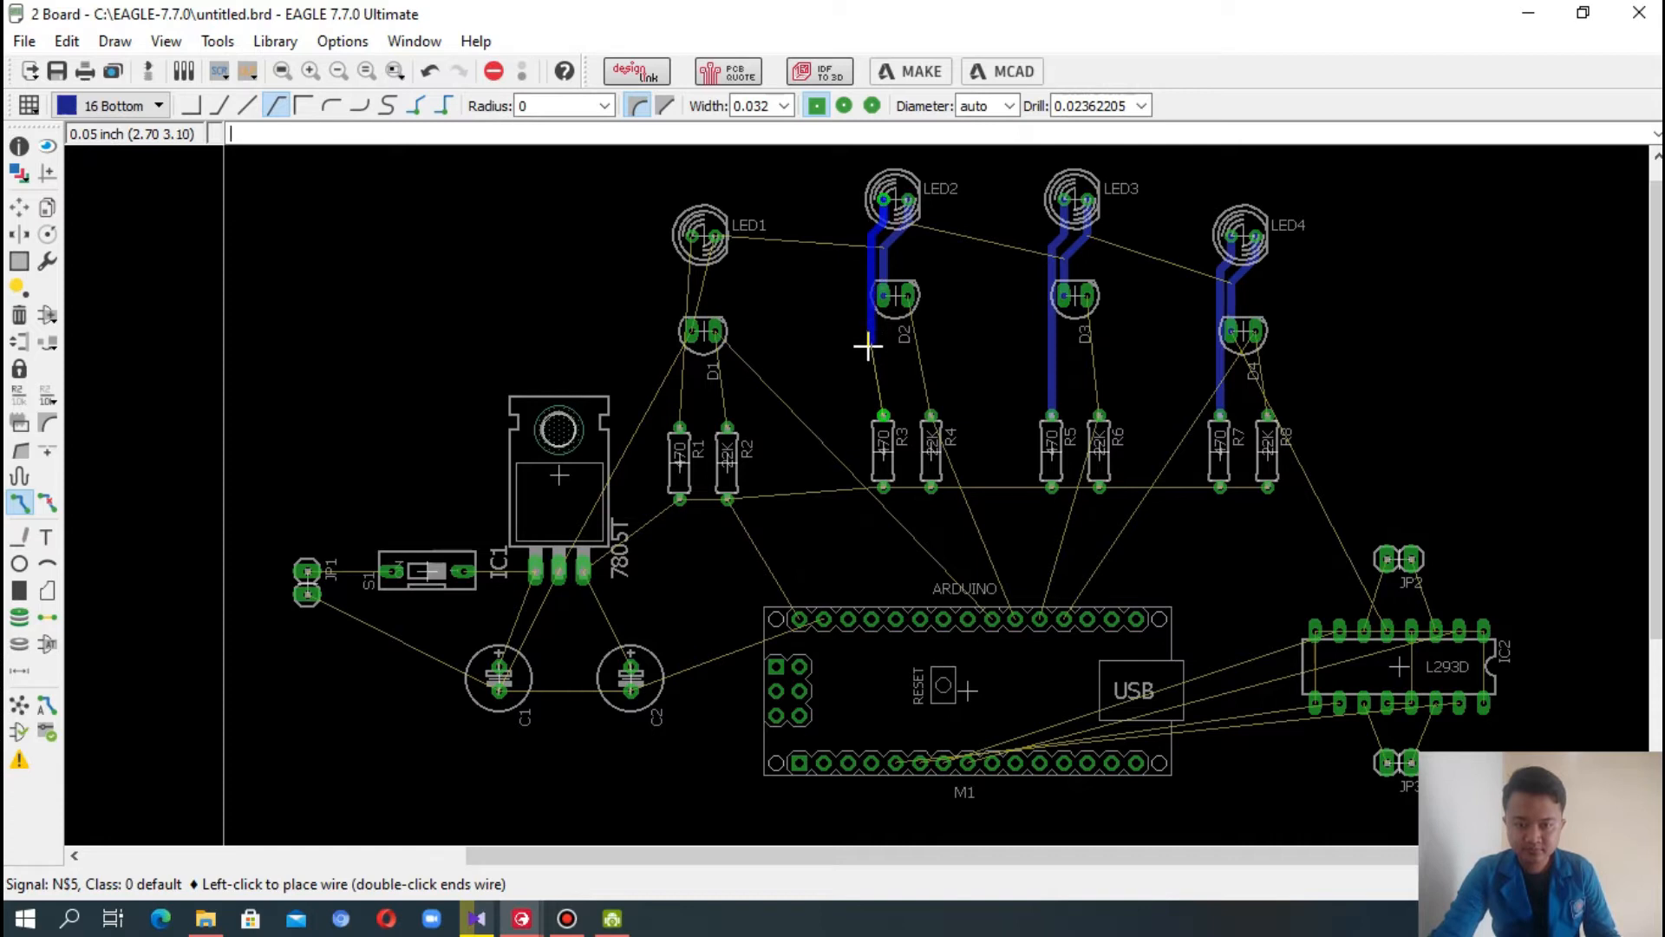
pyautogui.click(868, 398)
pyautogui.click(882, 413)
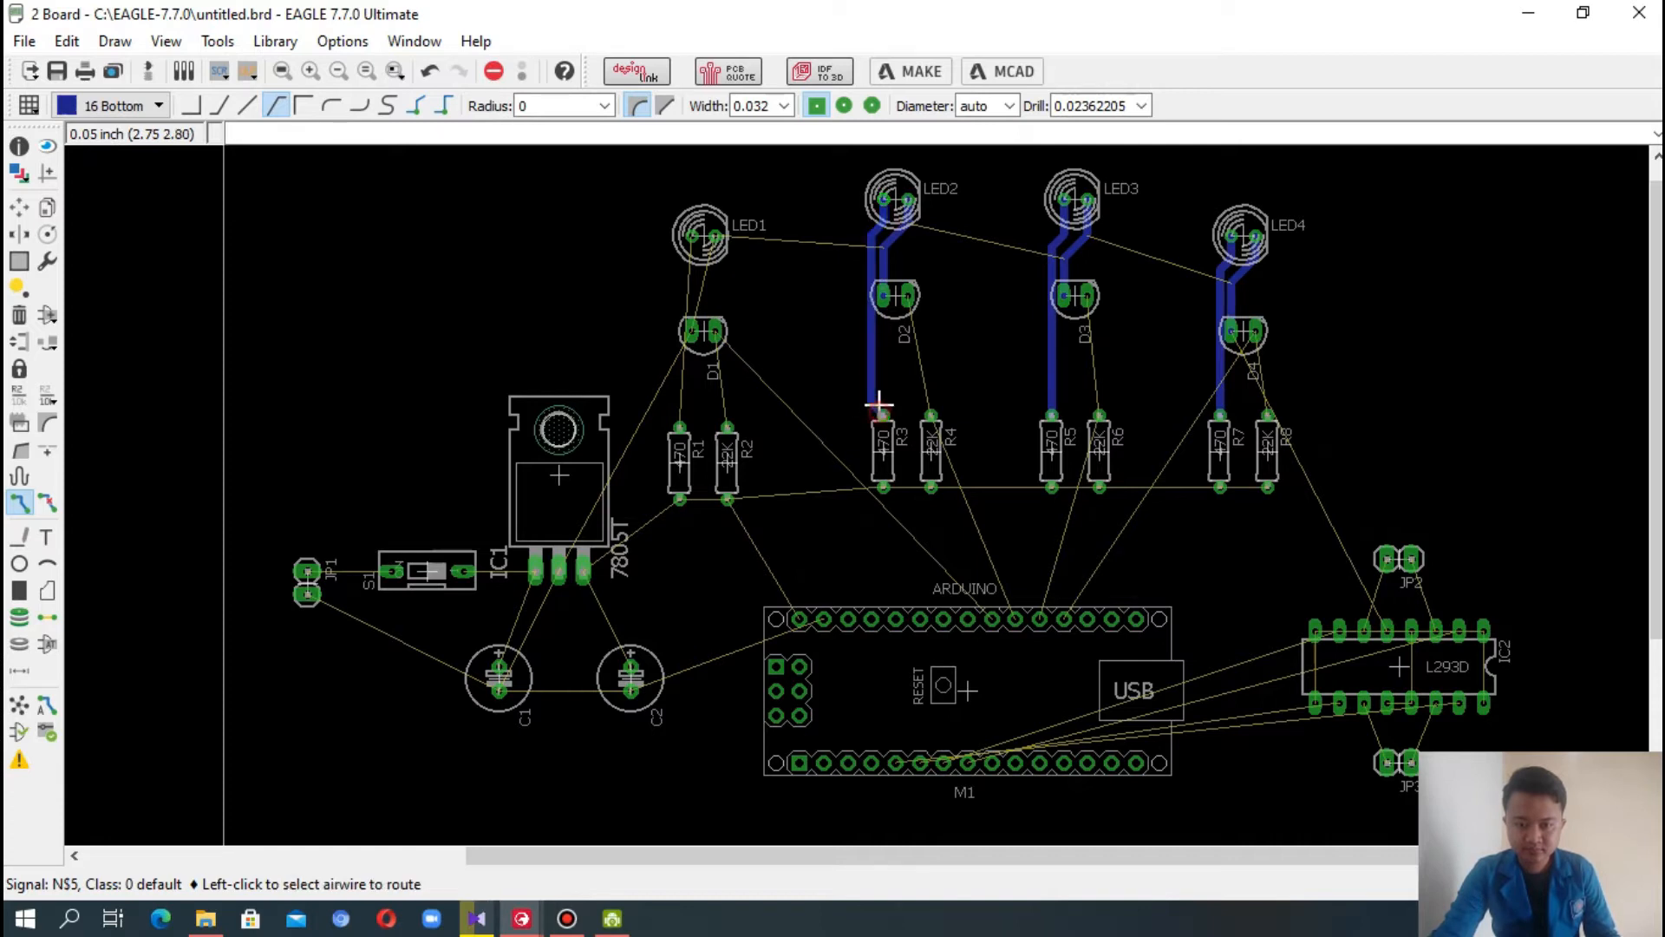
# - Route LED1's right pad to D1's left pad (GND) and LED1's left pad to R1's upper pad
pyautogui.click(725, 267)
pyautogui.click(717, 244)
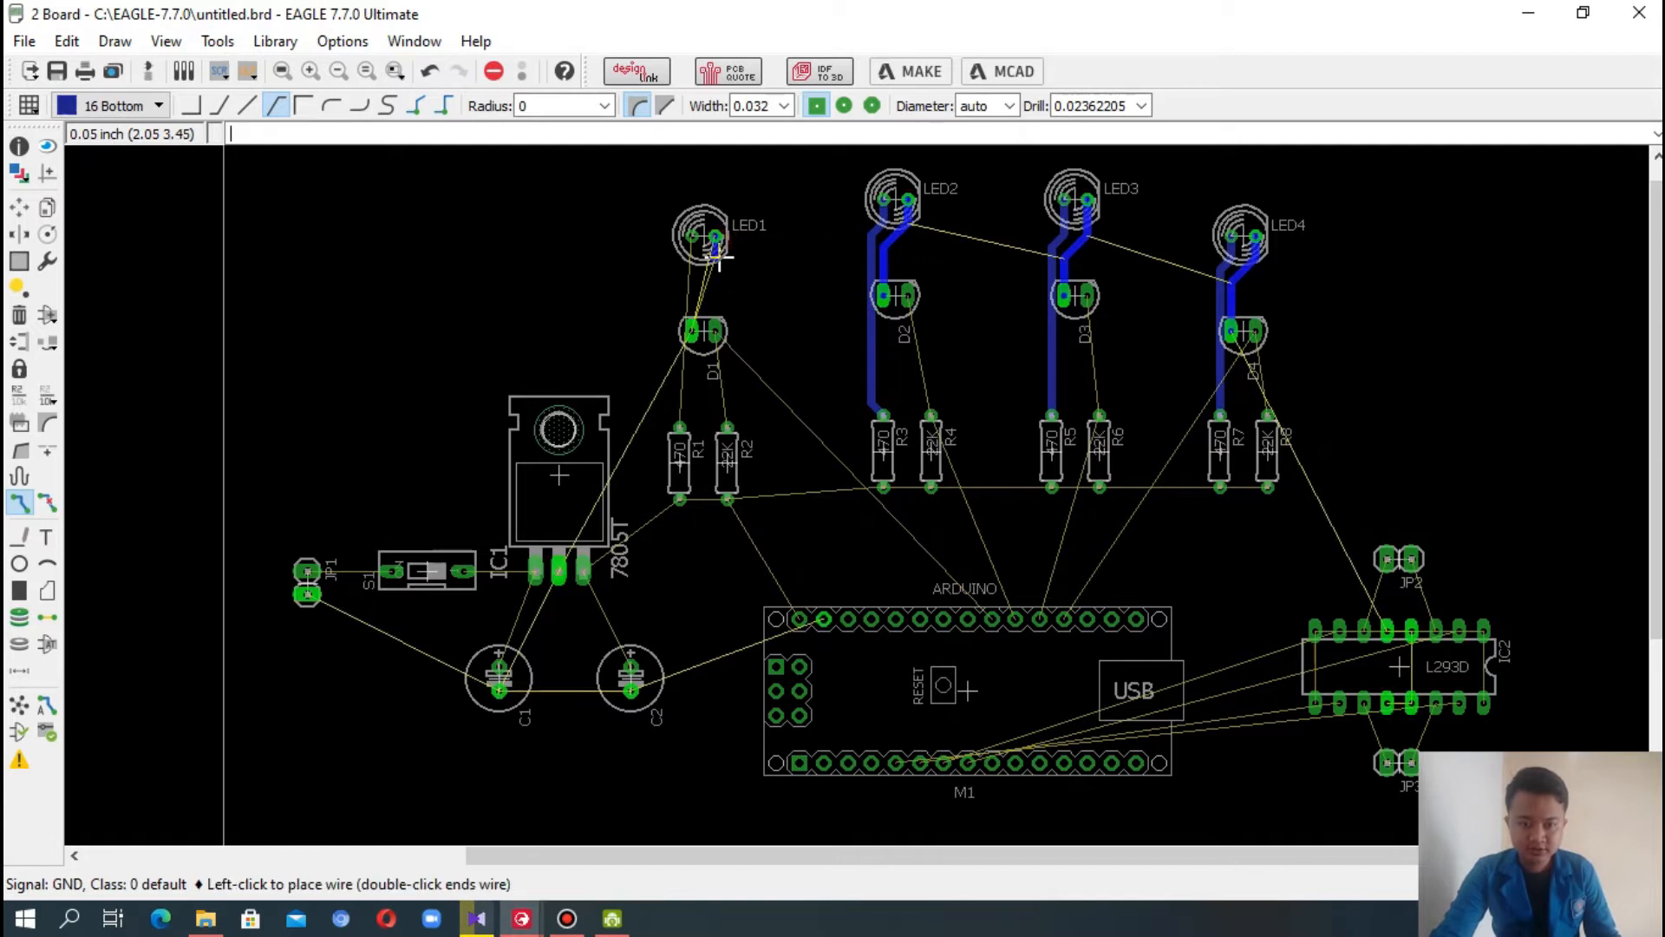
pyautogui.click(693, 330)
pyautogui.click(693, 234)
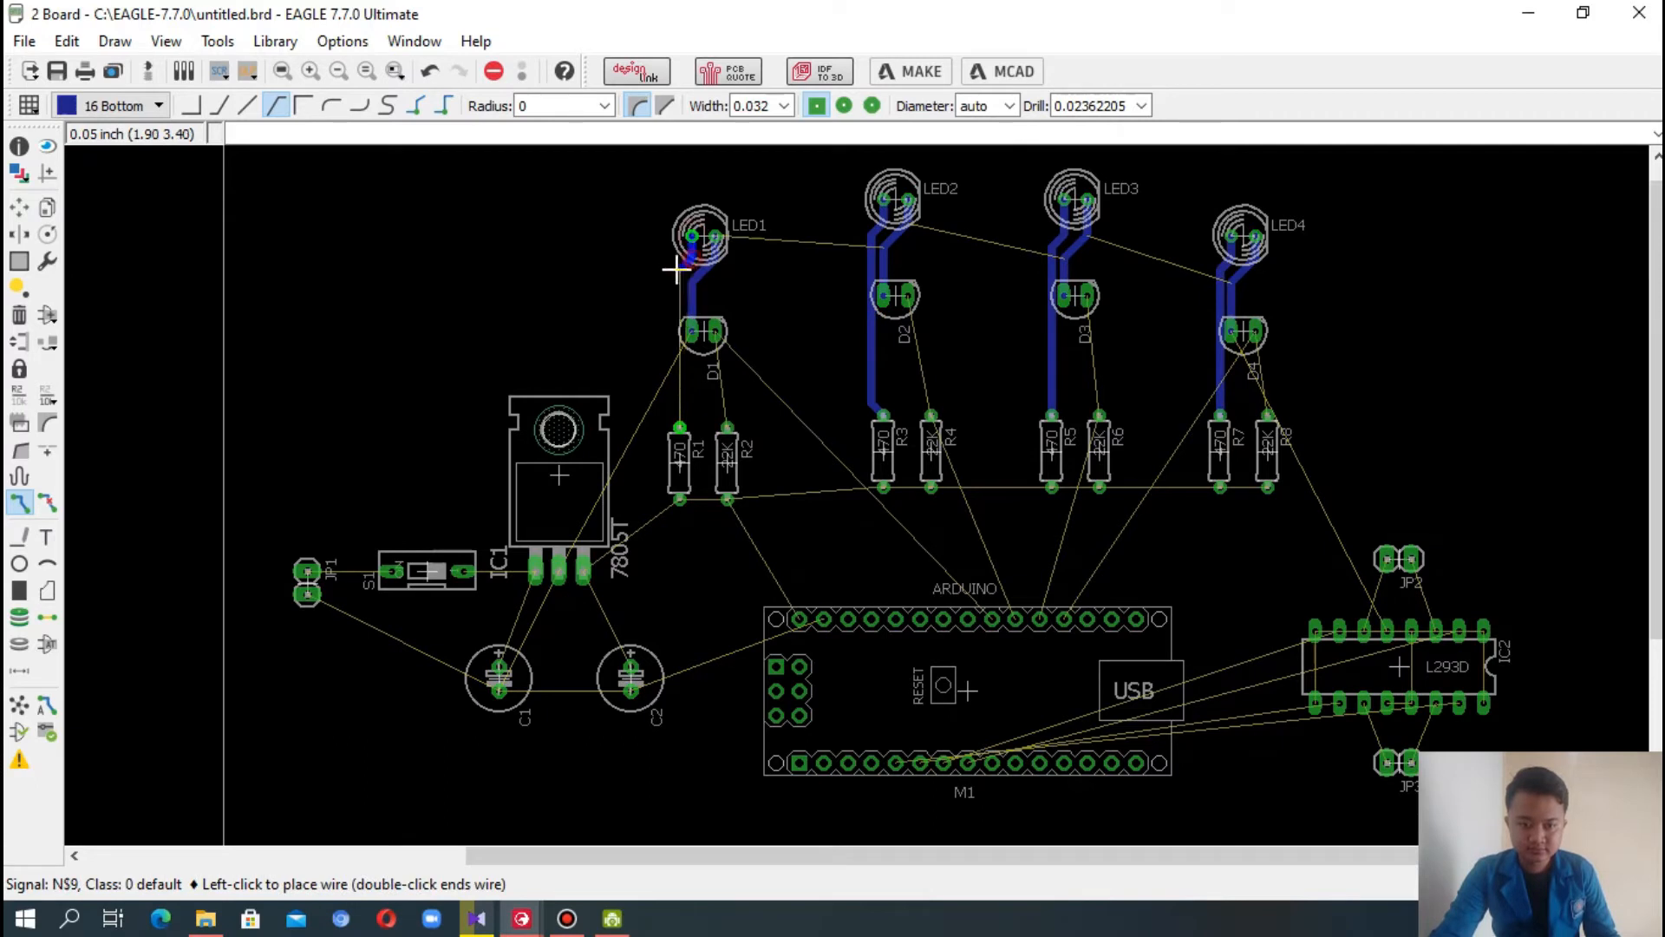
pyautogui.click(679, 427)
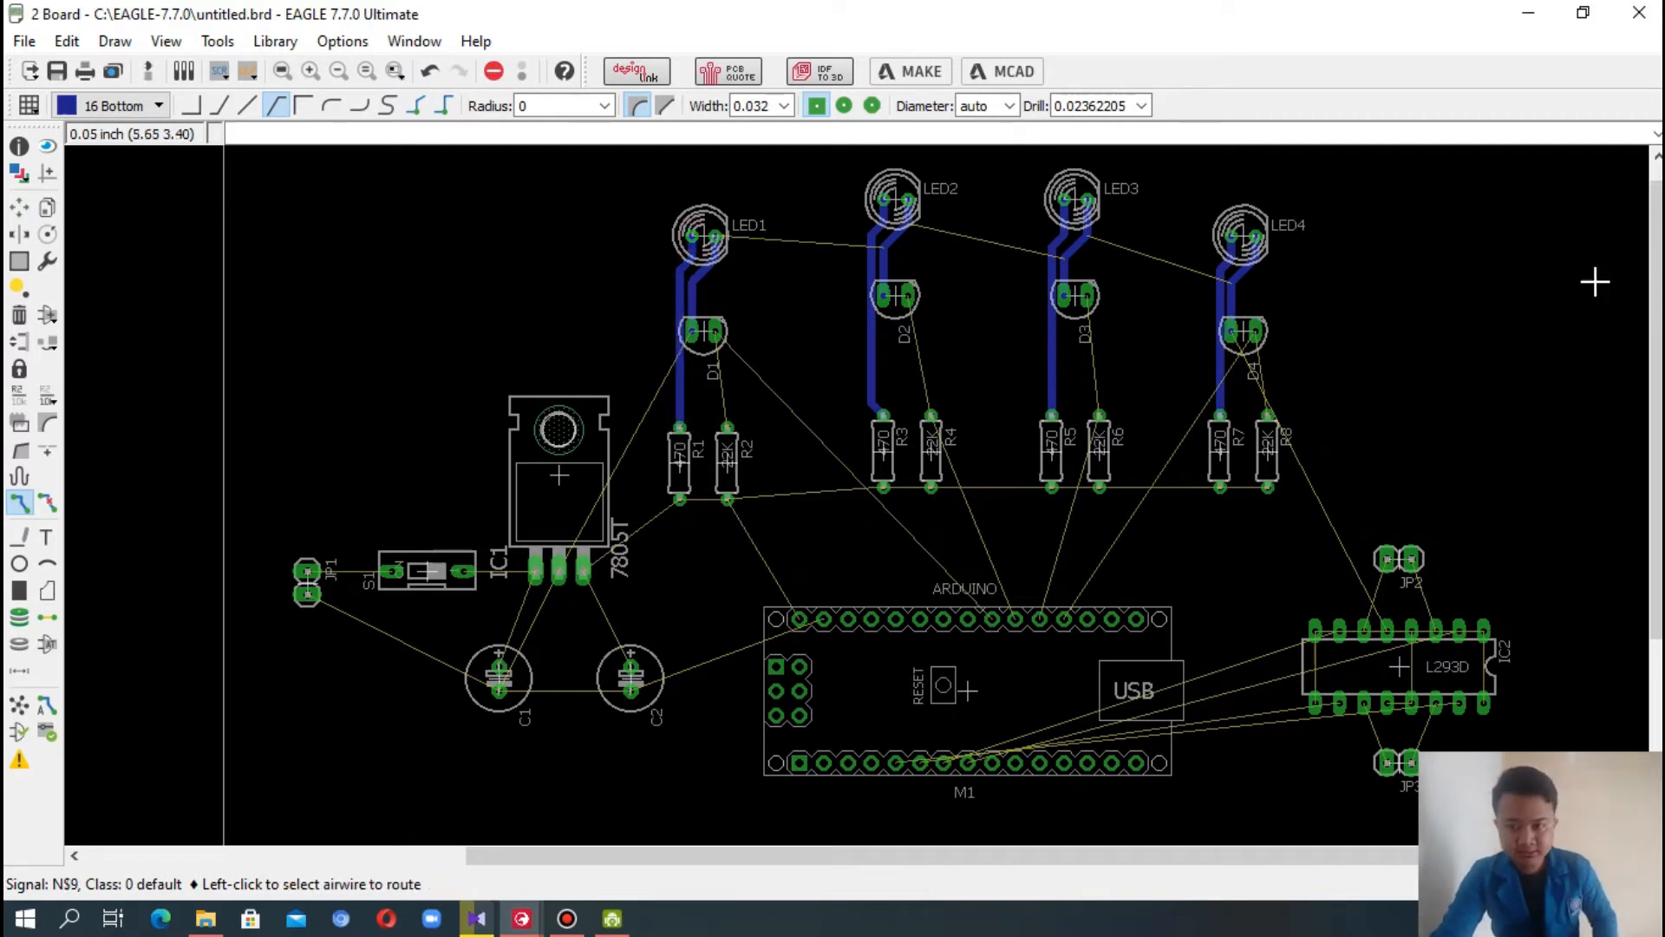
# - Route the VCC trace between the lower pads of R8 and R7, dipping below the resistors
pyautogui.moveTo(1655, 290); pyautogui.dragTo(1655, 275)
pyautogui.scroll(4, 1356, 267)
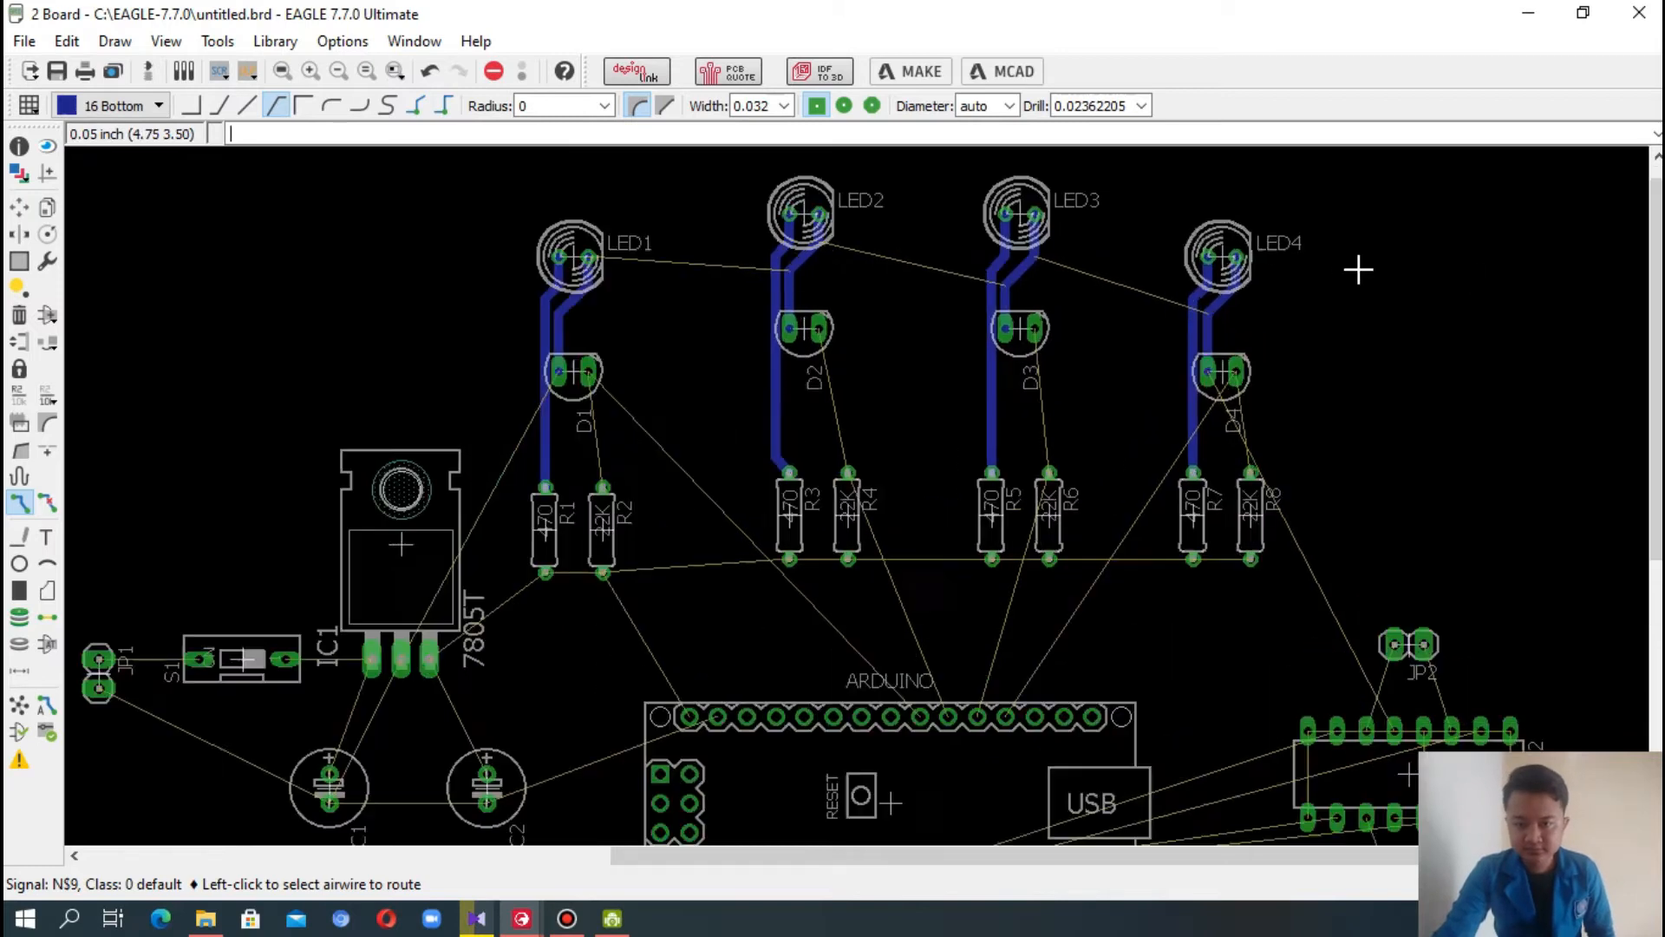
pyautogui.moveTo(1655, 332); pyautogui.dragTo(1655, 364)
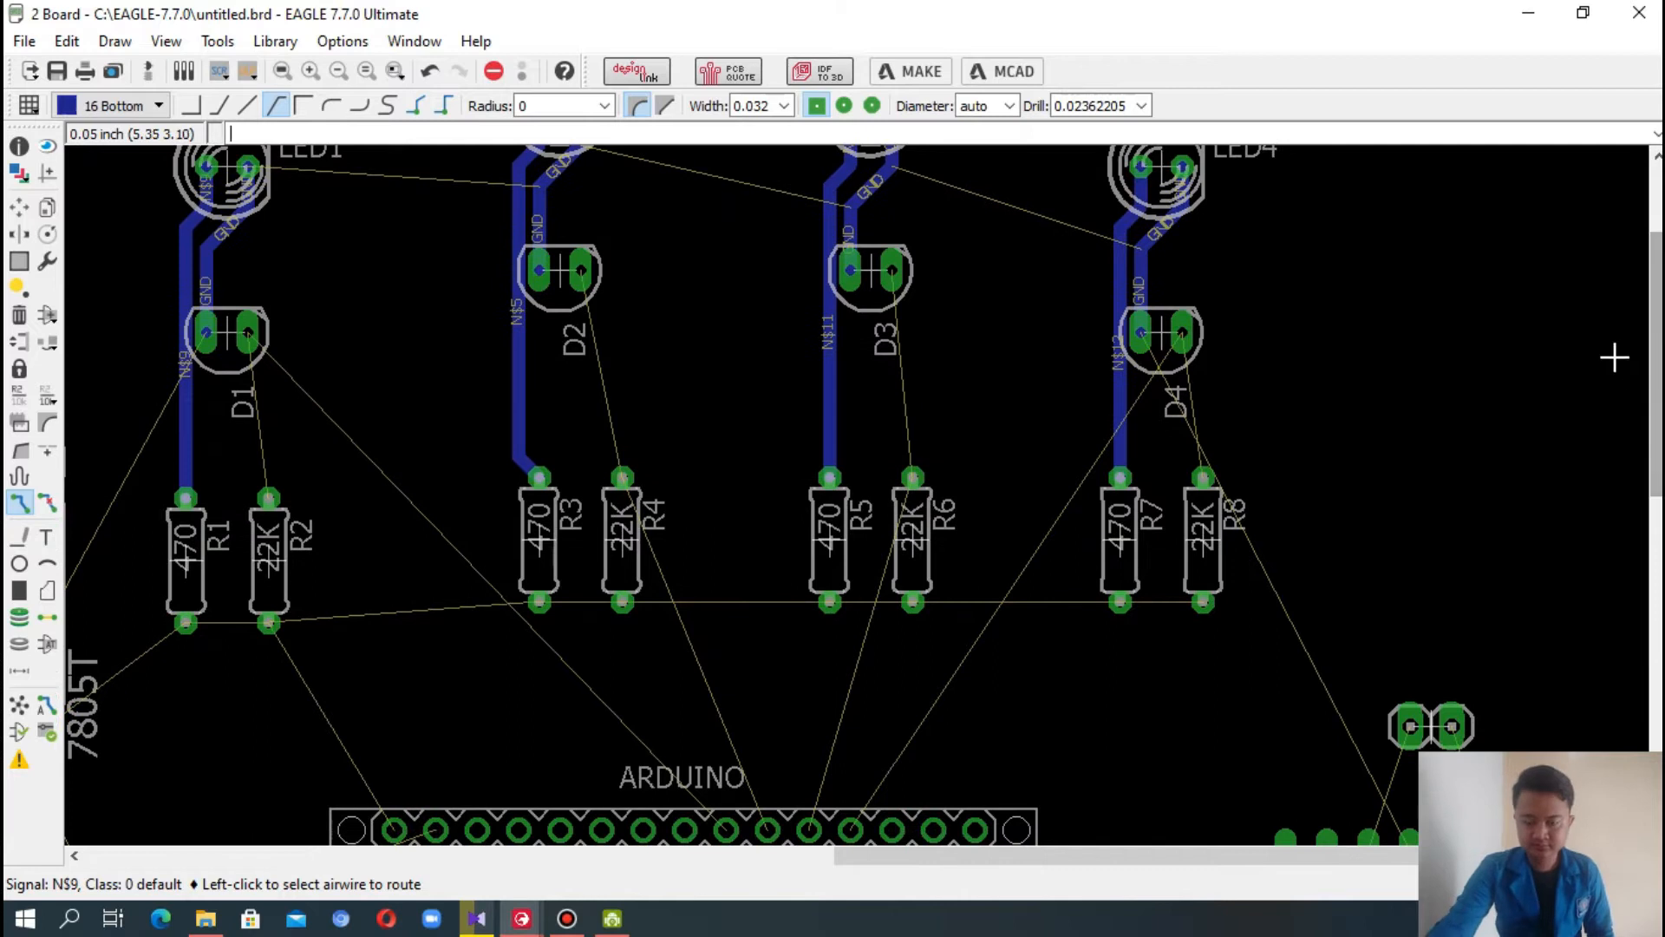
pyautogui.click(1206, 605)
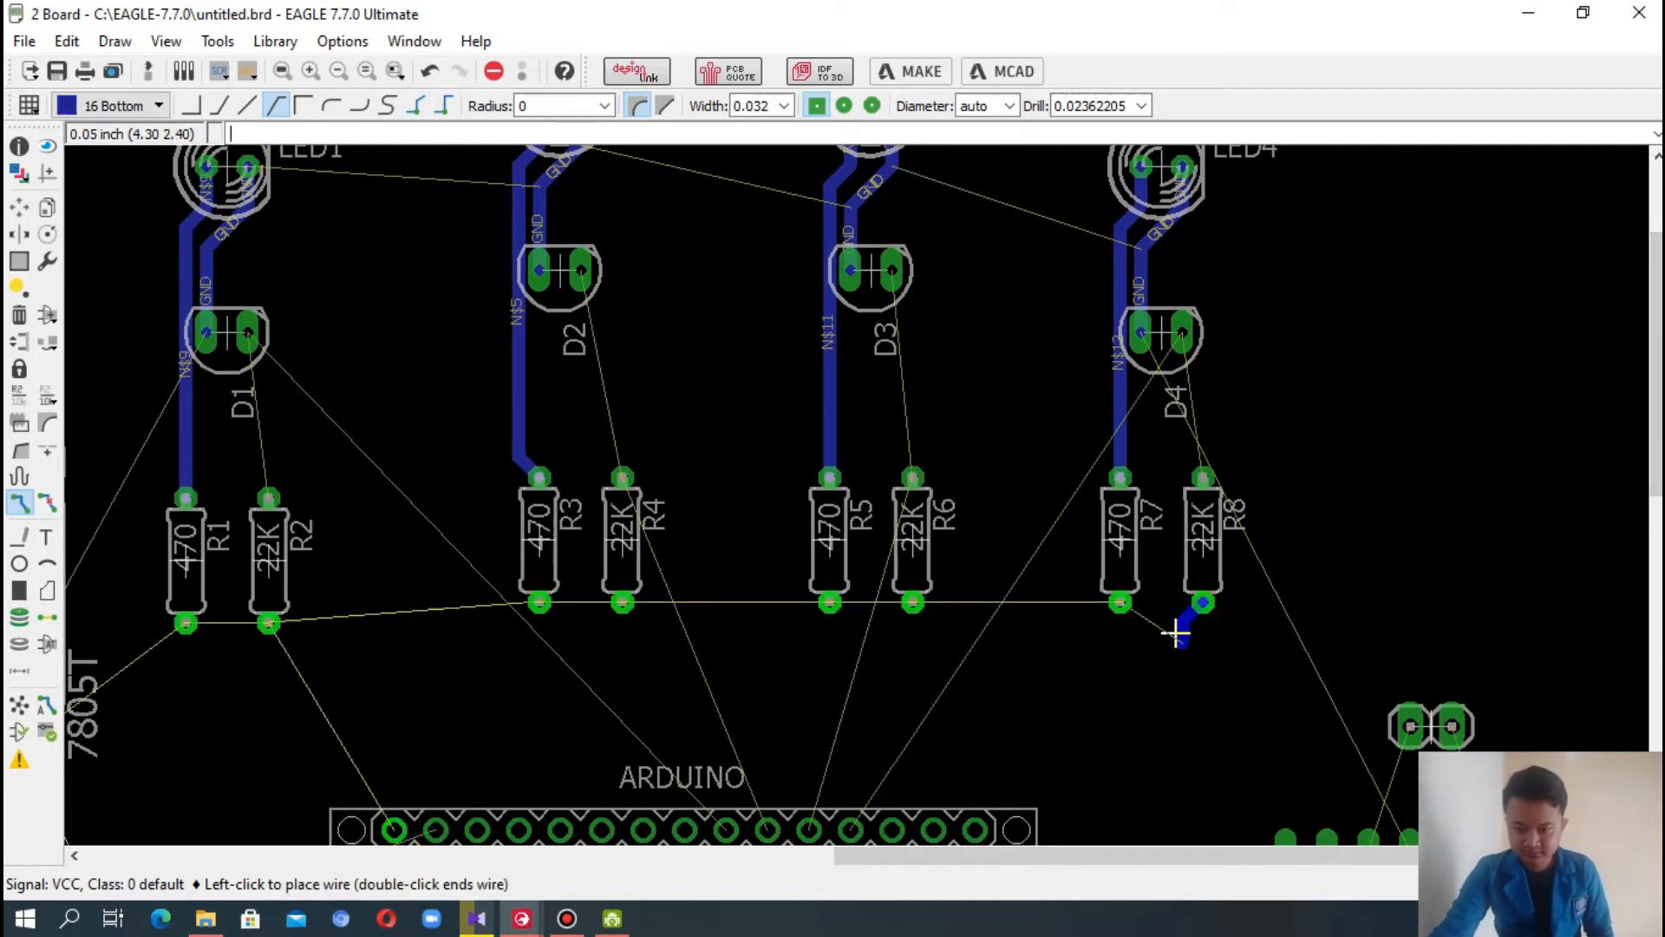
pyautogui.click(1121, 605)
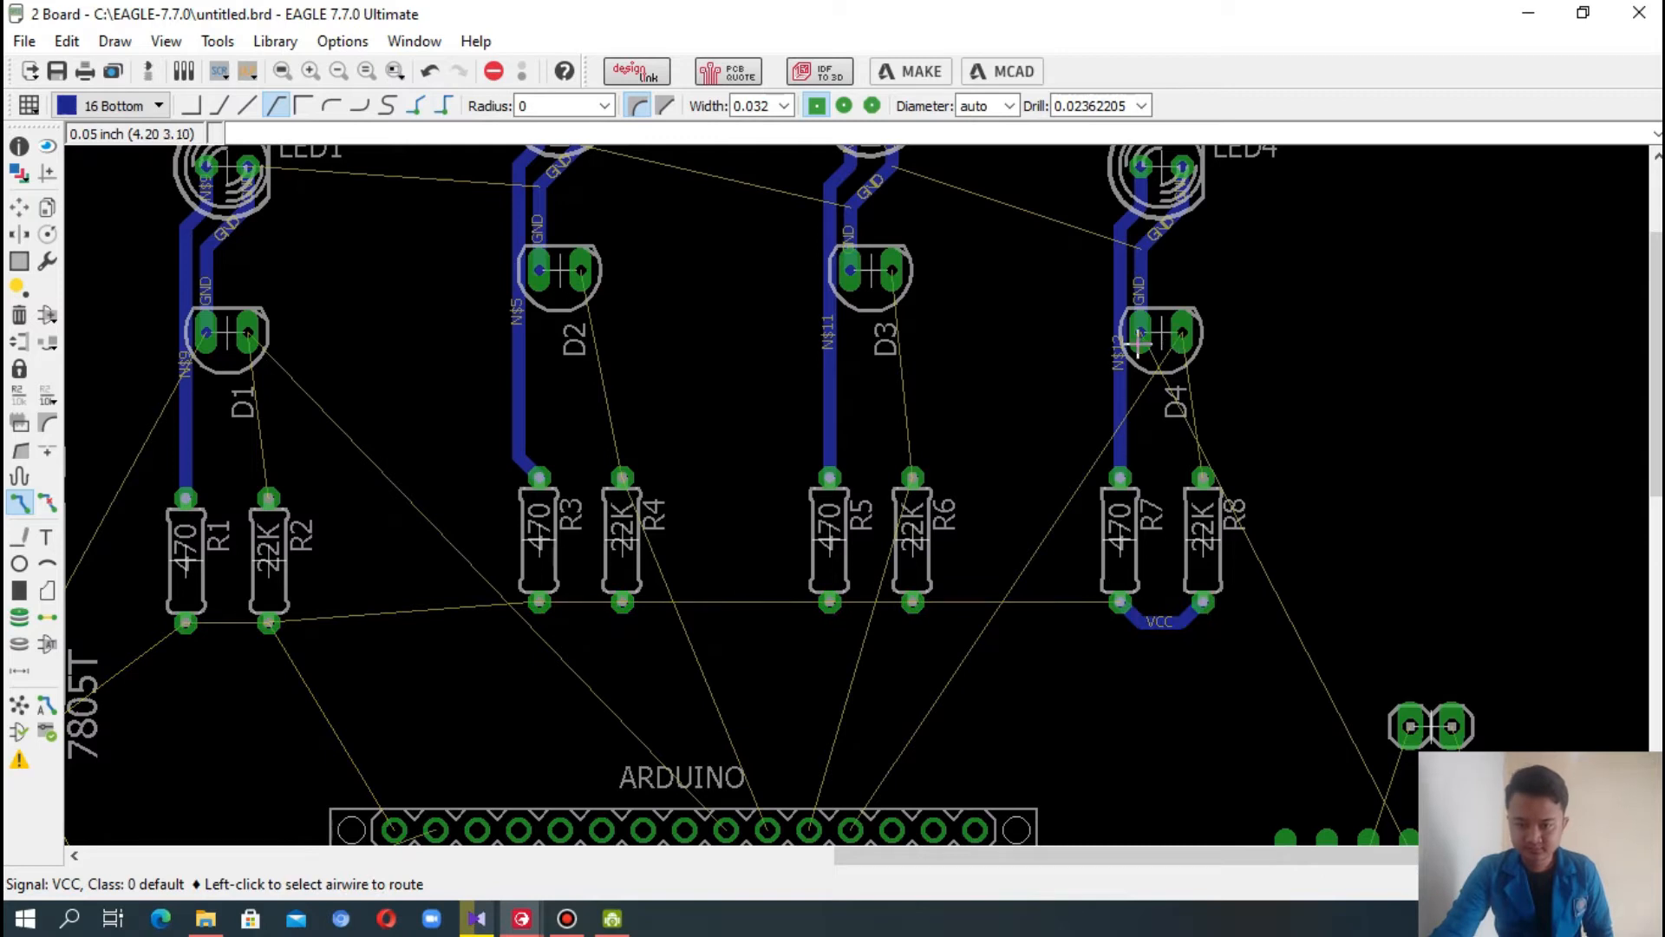
# - Route GND from D4's left pad down between R7's pads, up past the left side of LED4 and across to LED3's right pad
pyautogui.click(1143, 334)
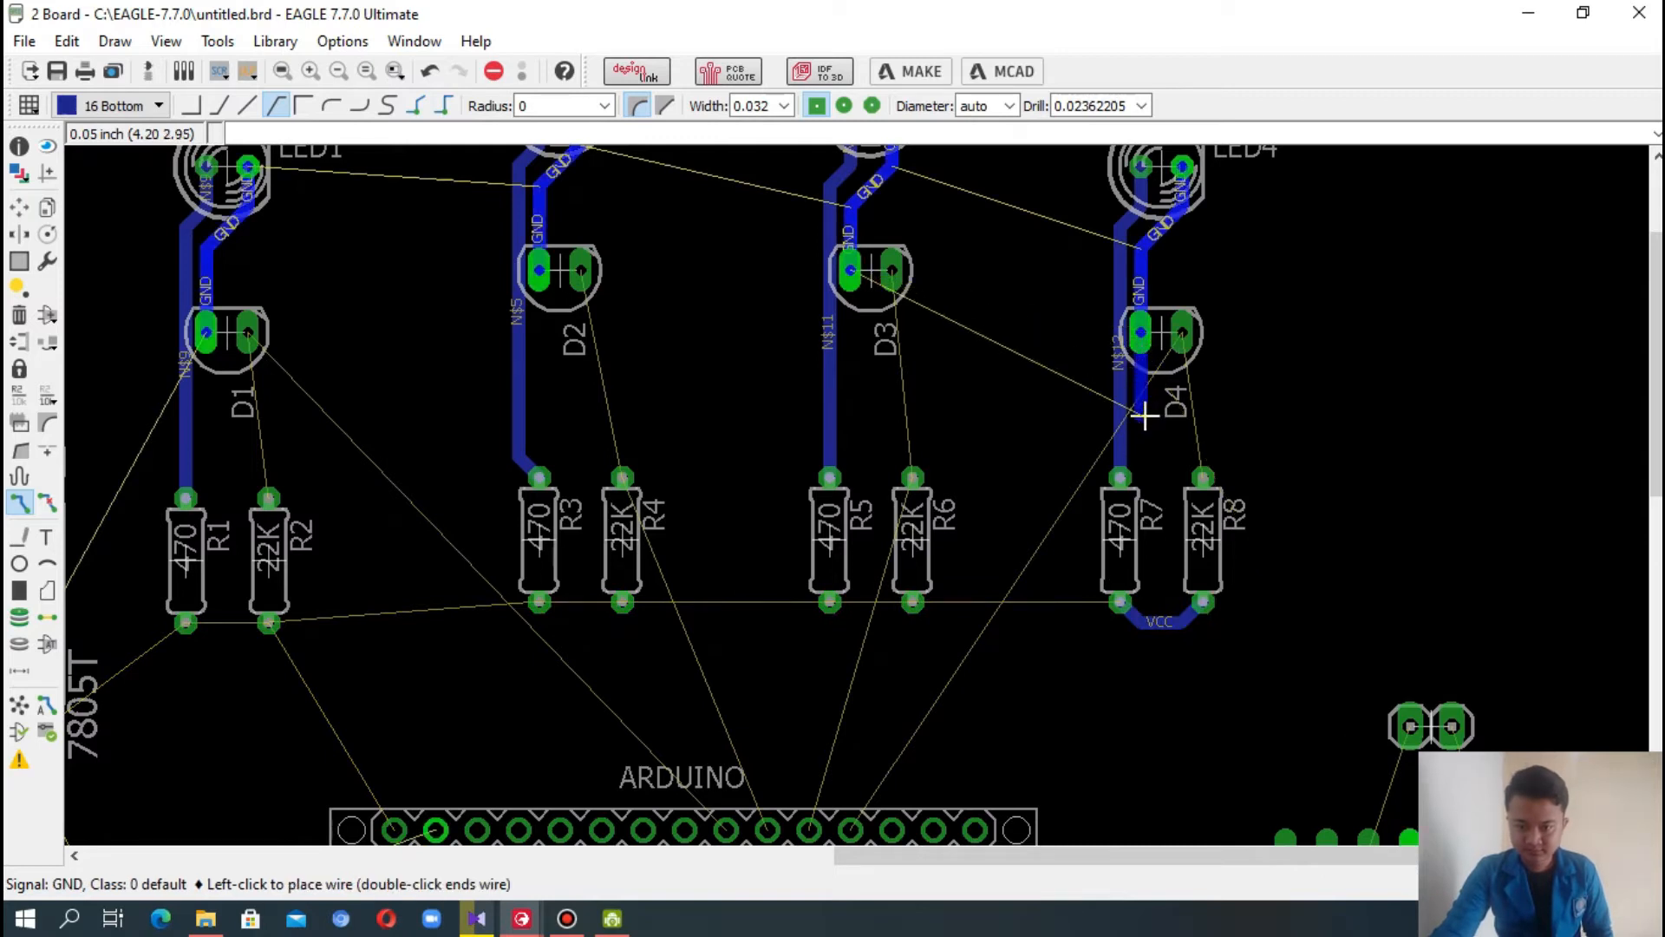
pyautogui.click(1142, 501)
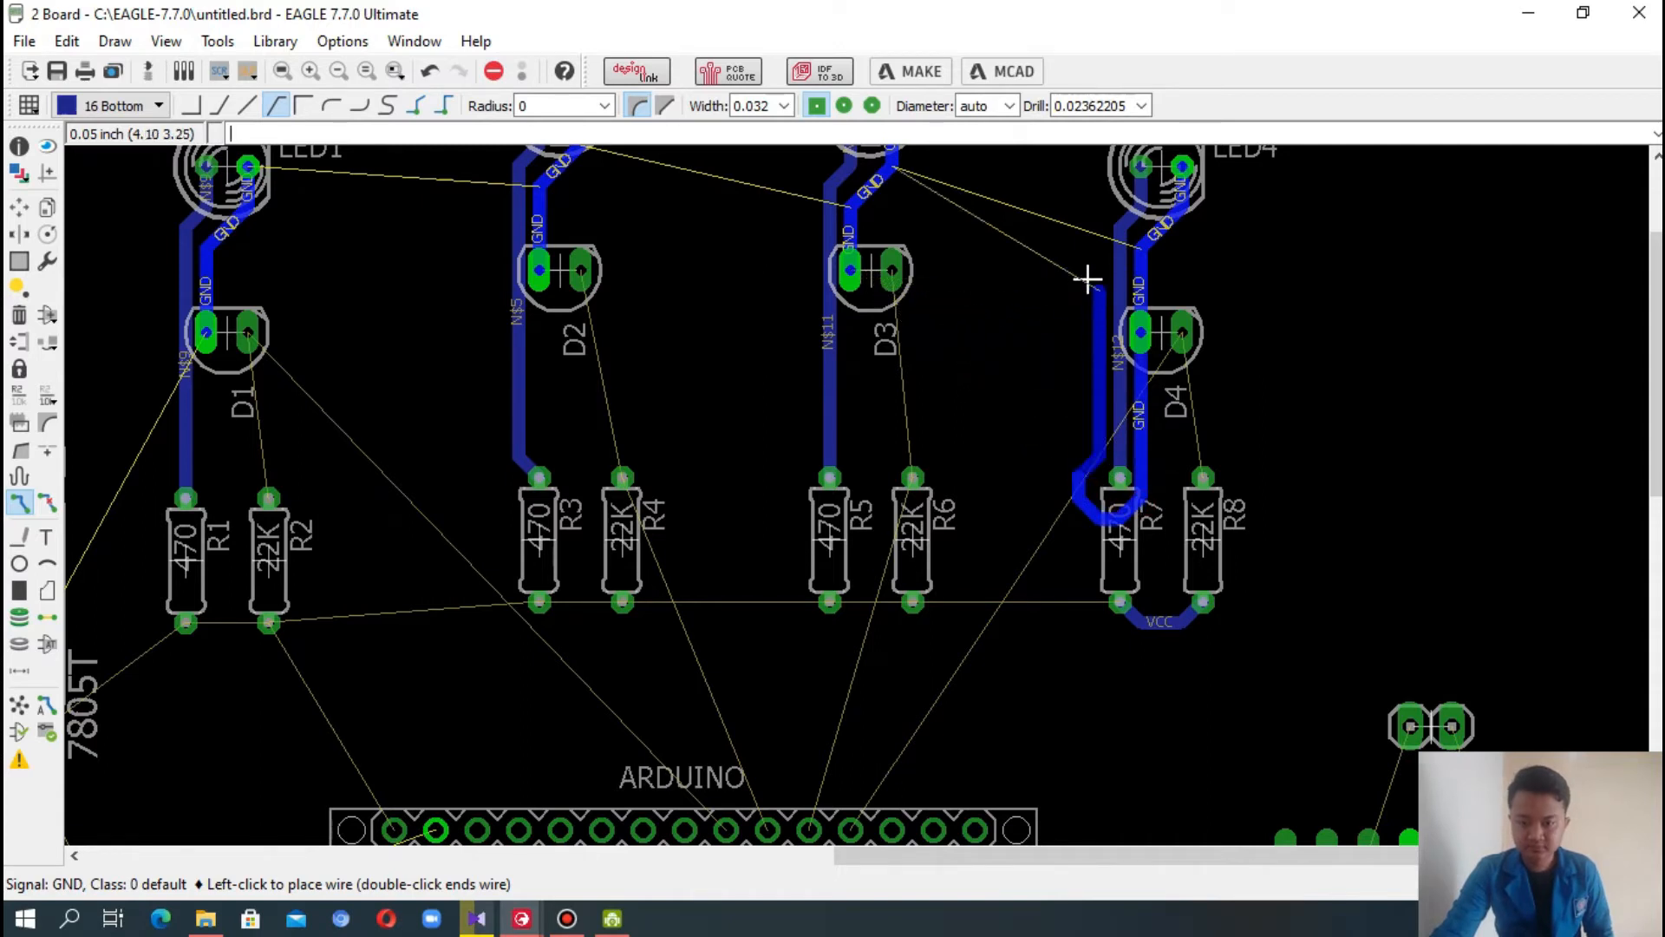
pyautogui.moveTo(1656, 287); pyautogui.dragTo(1655, 221)
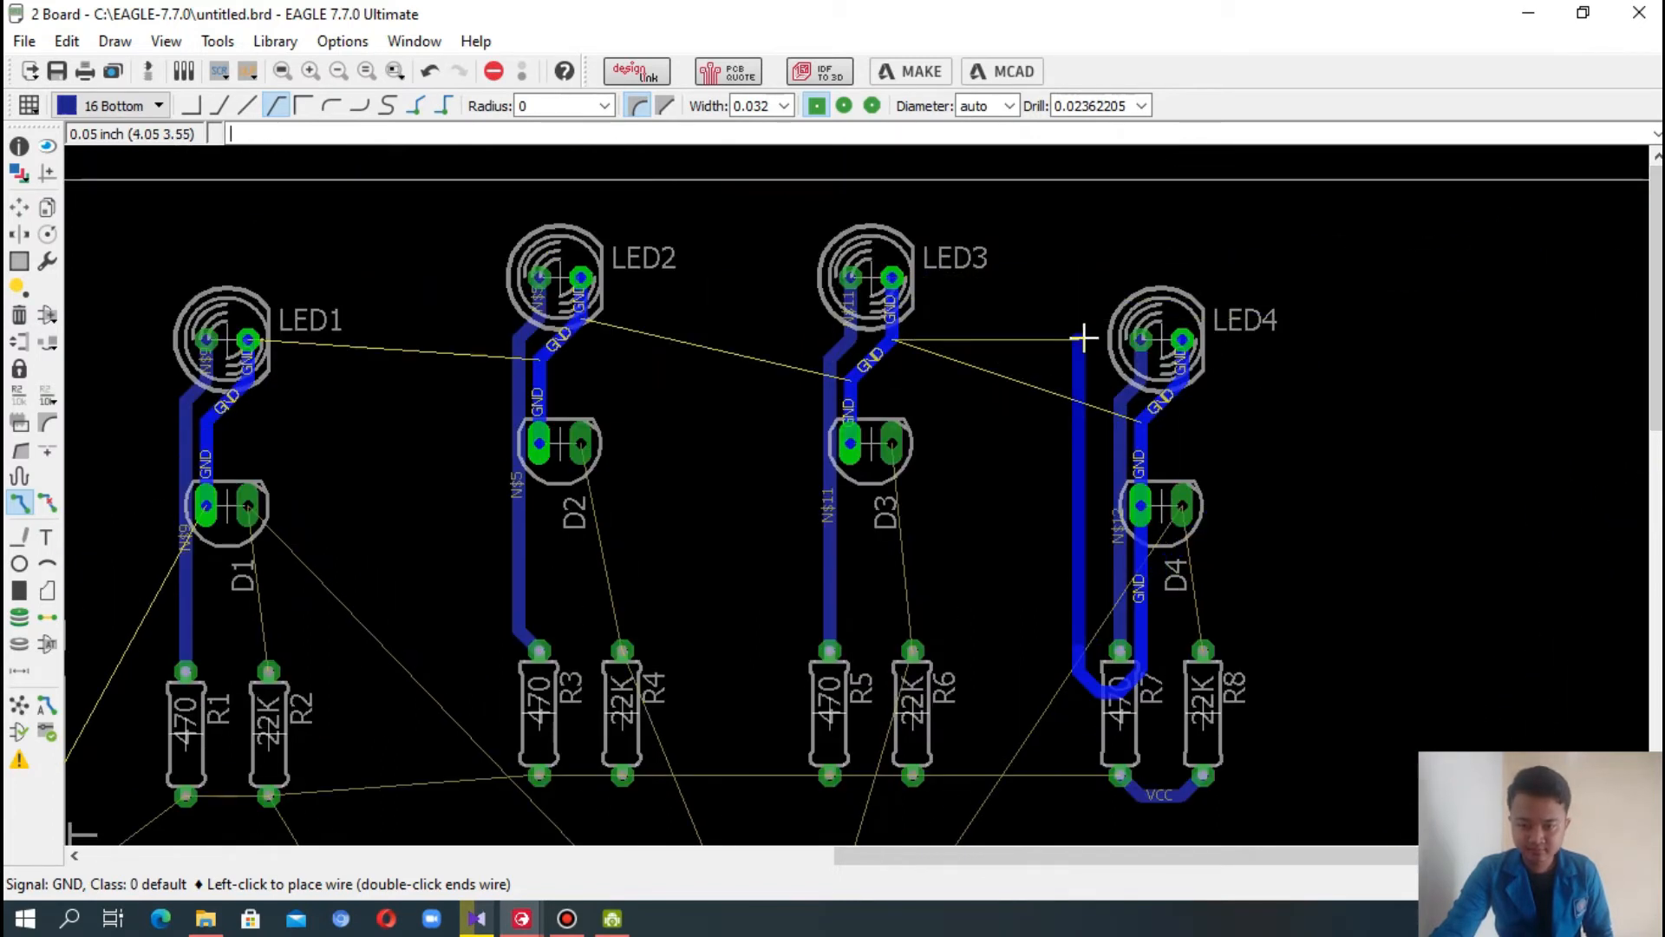
pyautogui.click(1079, 301)
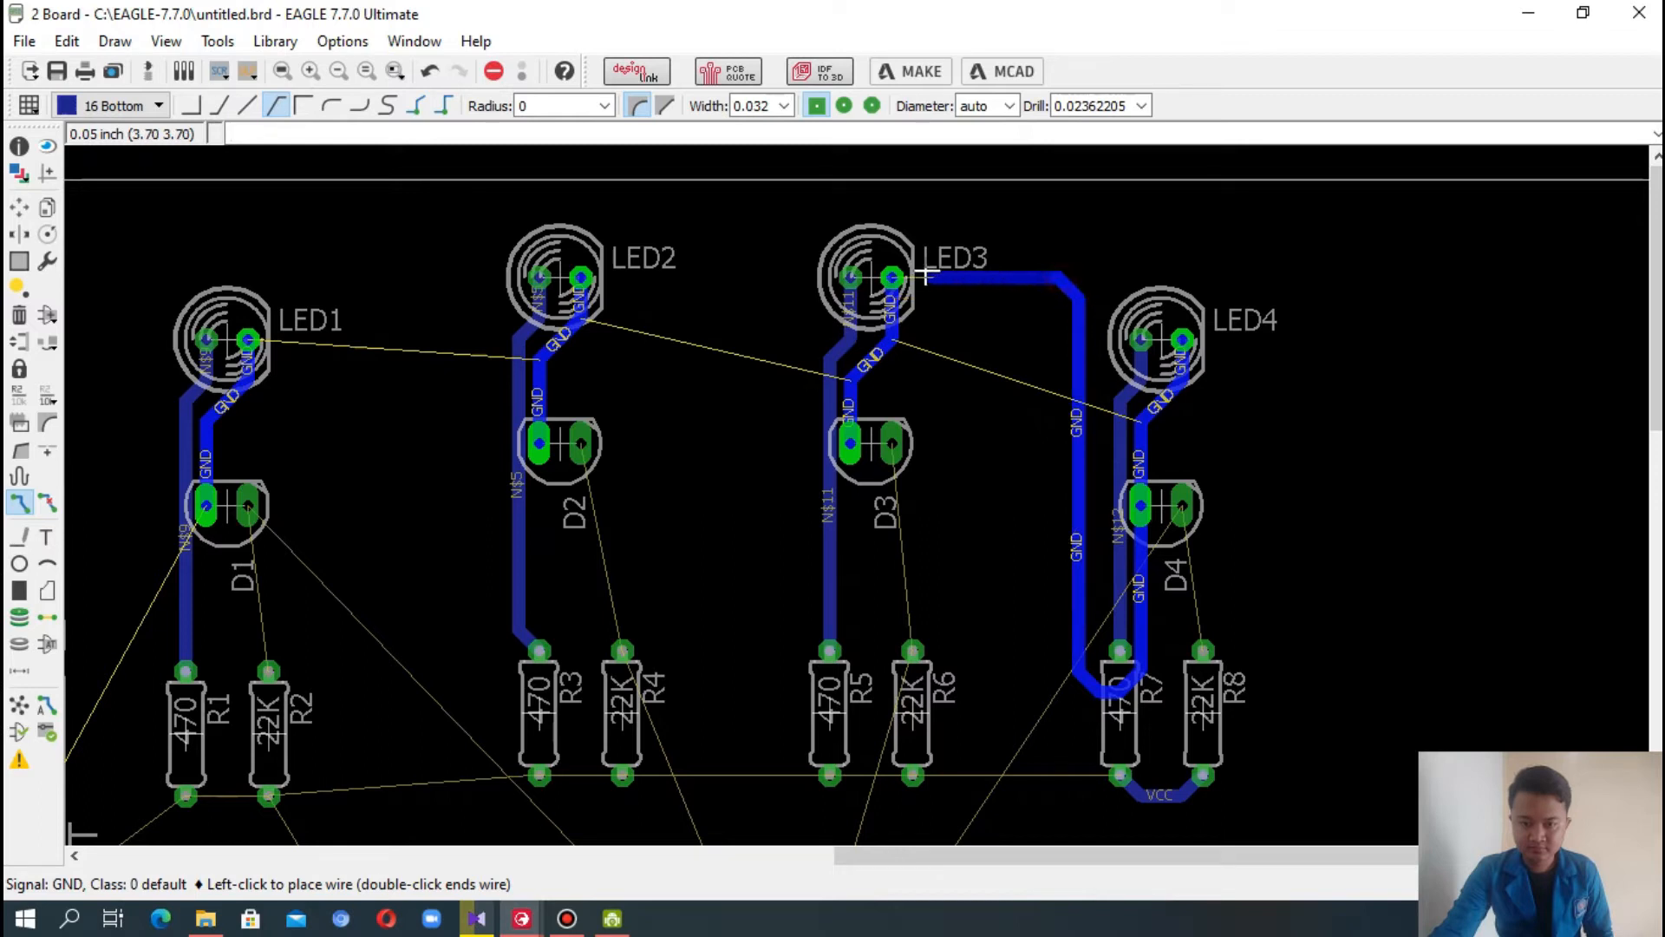
pyautogui.click(892, 277)
# - Route the N$4 trace from D4's right pad down to R8's upper pad
pyautogui.scroll(-3, 1296, 353)
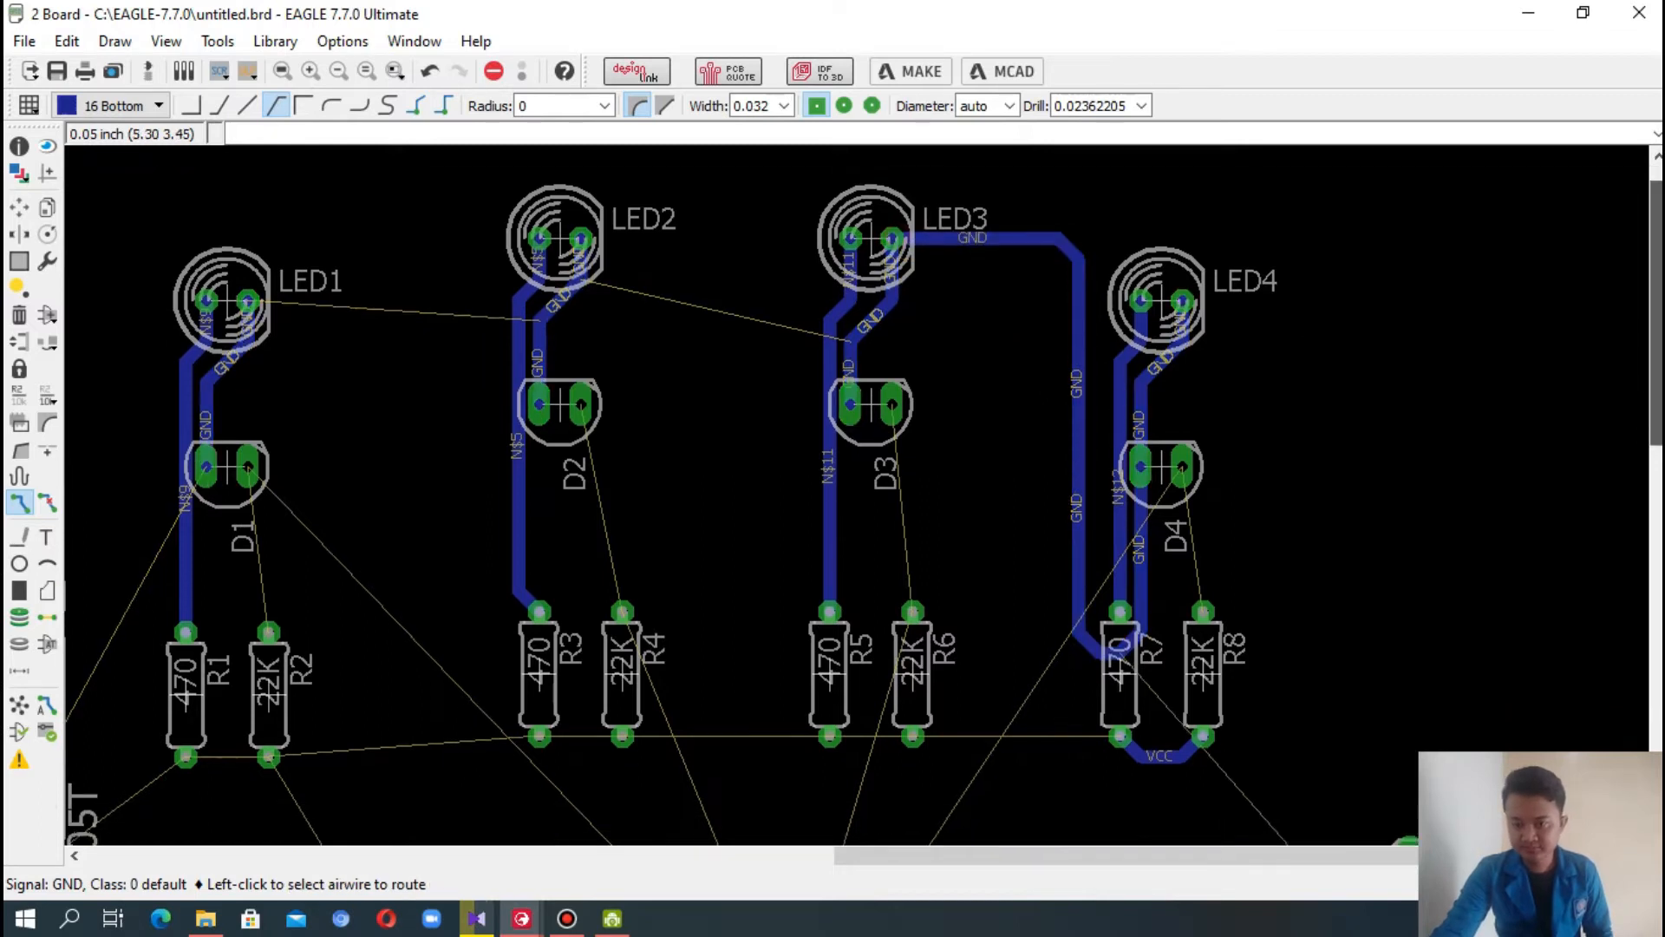
pyautogui.click(1182, 311)
pyautogui.click(1182, 306)
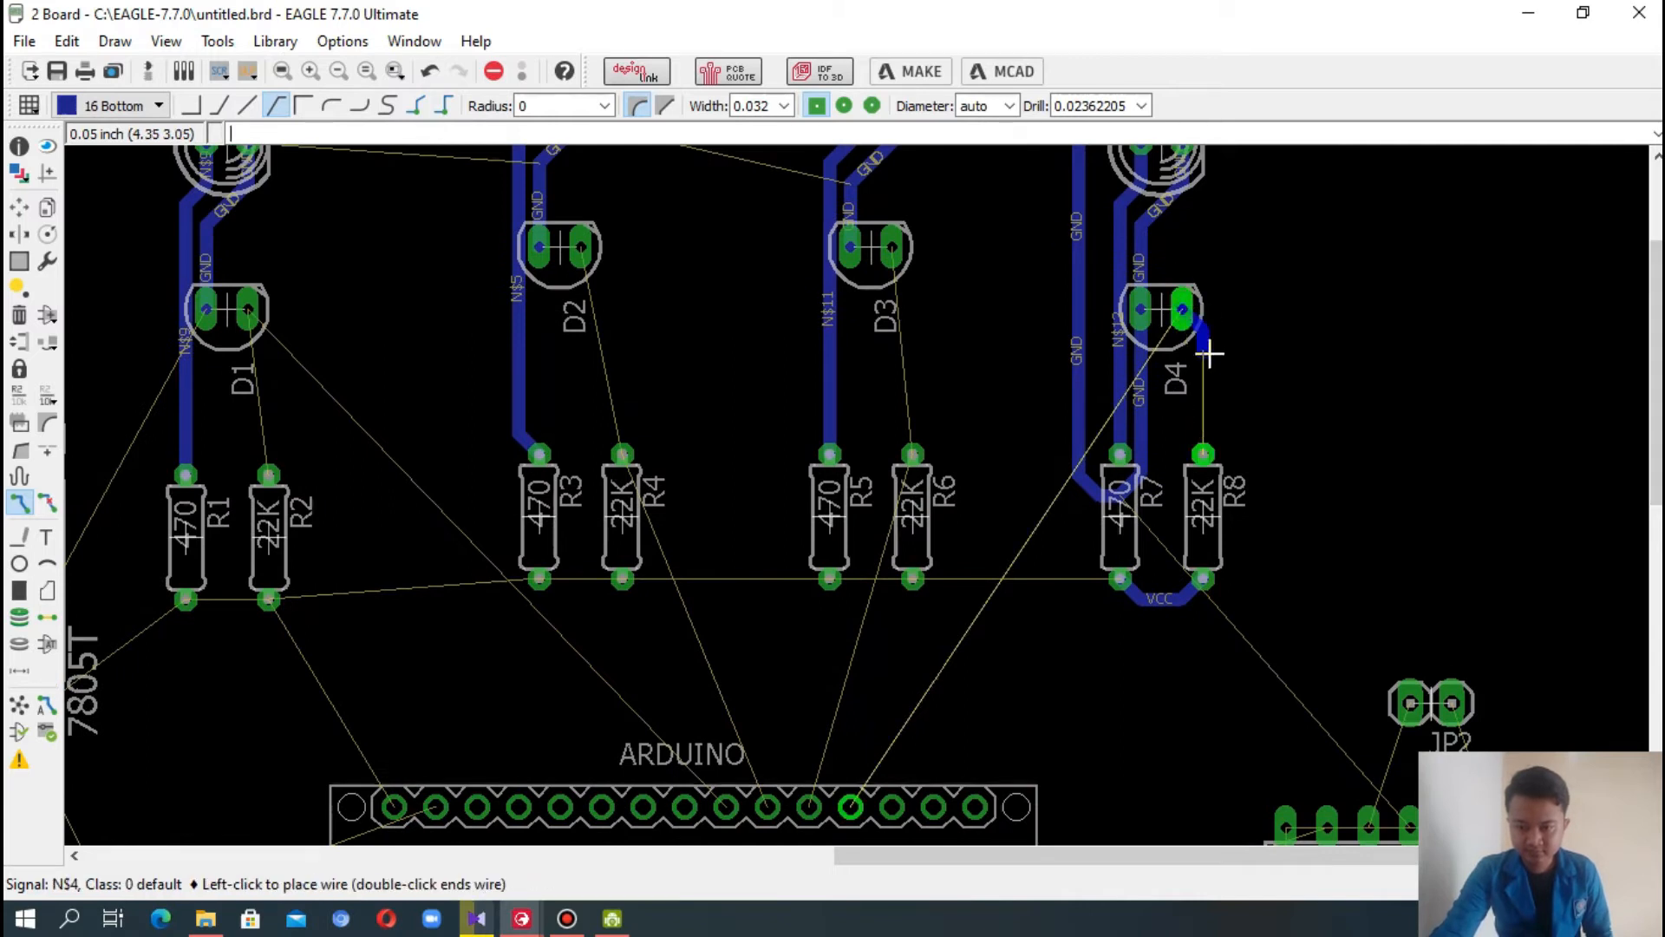
pyautogui.click(1203, 451)
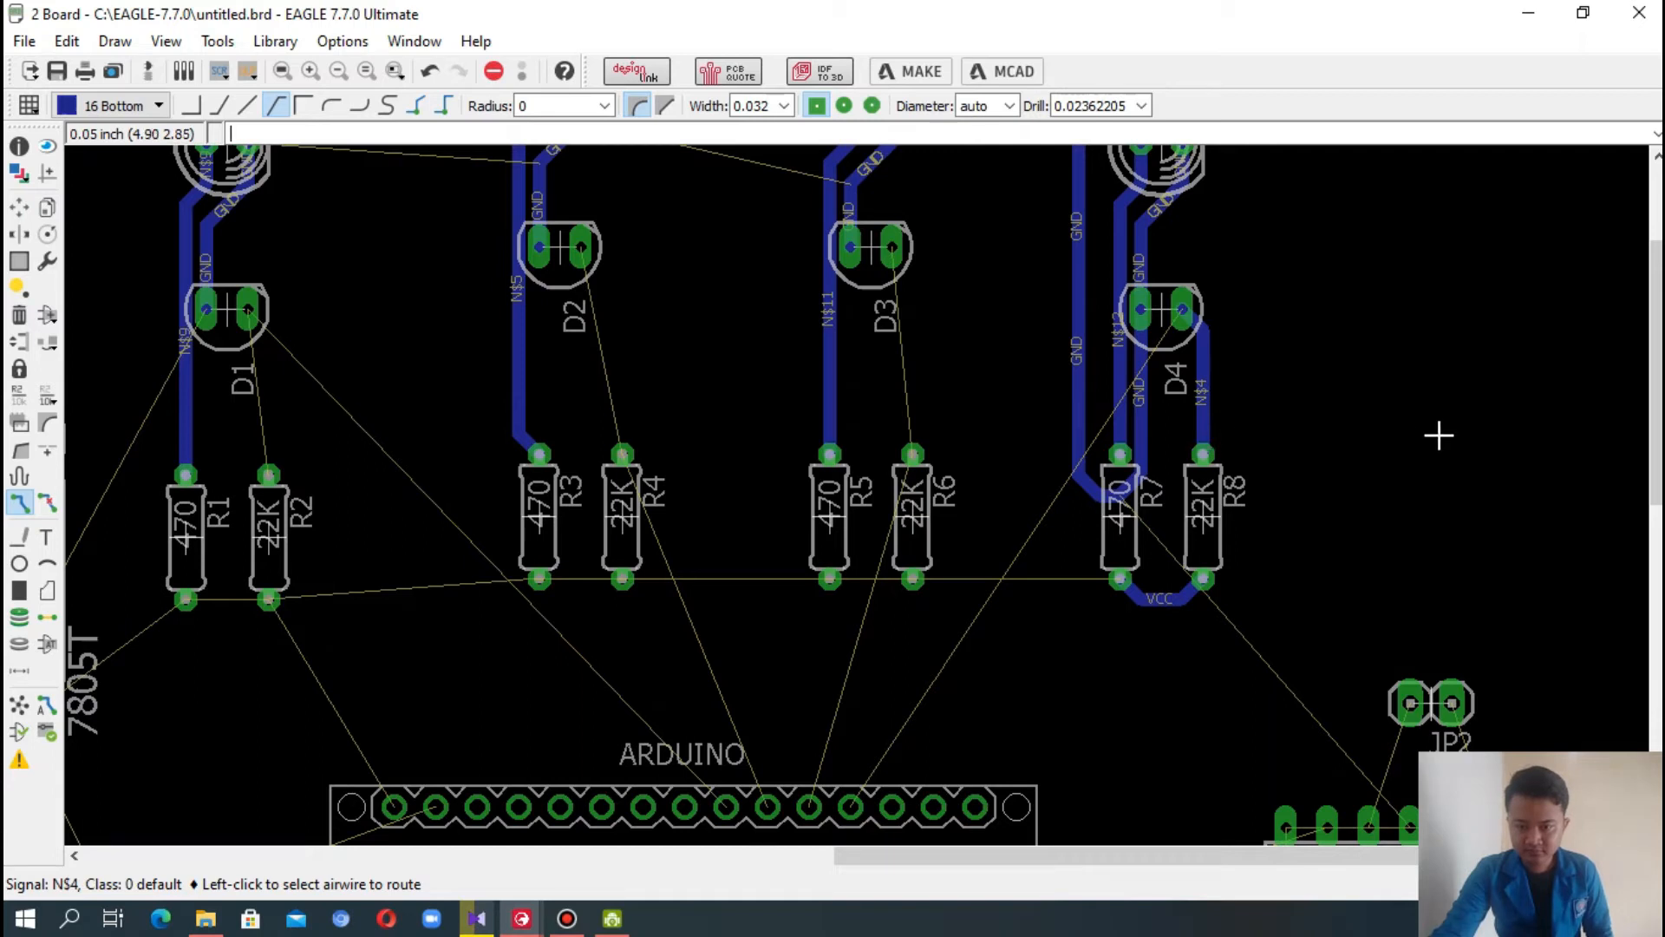
# - Route N$4 from D4's right pad over and down the right side of R8 to its pin in the Arduino's upper row
pyautogui.click(1182, 313)
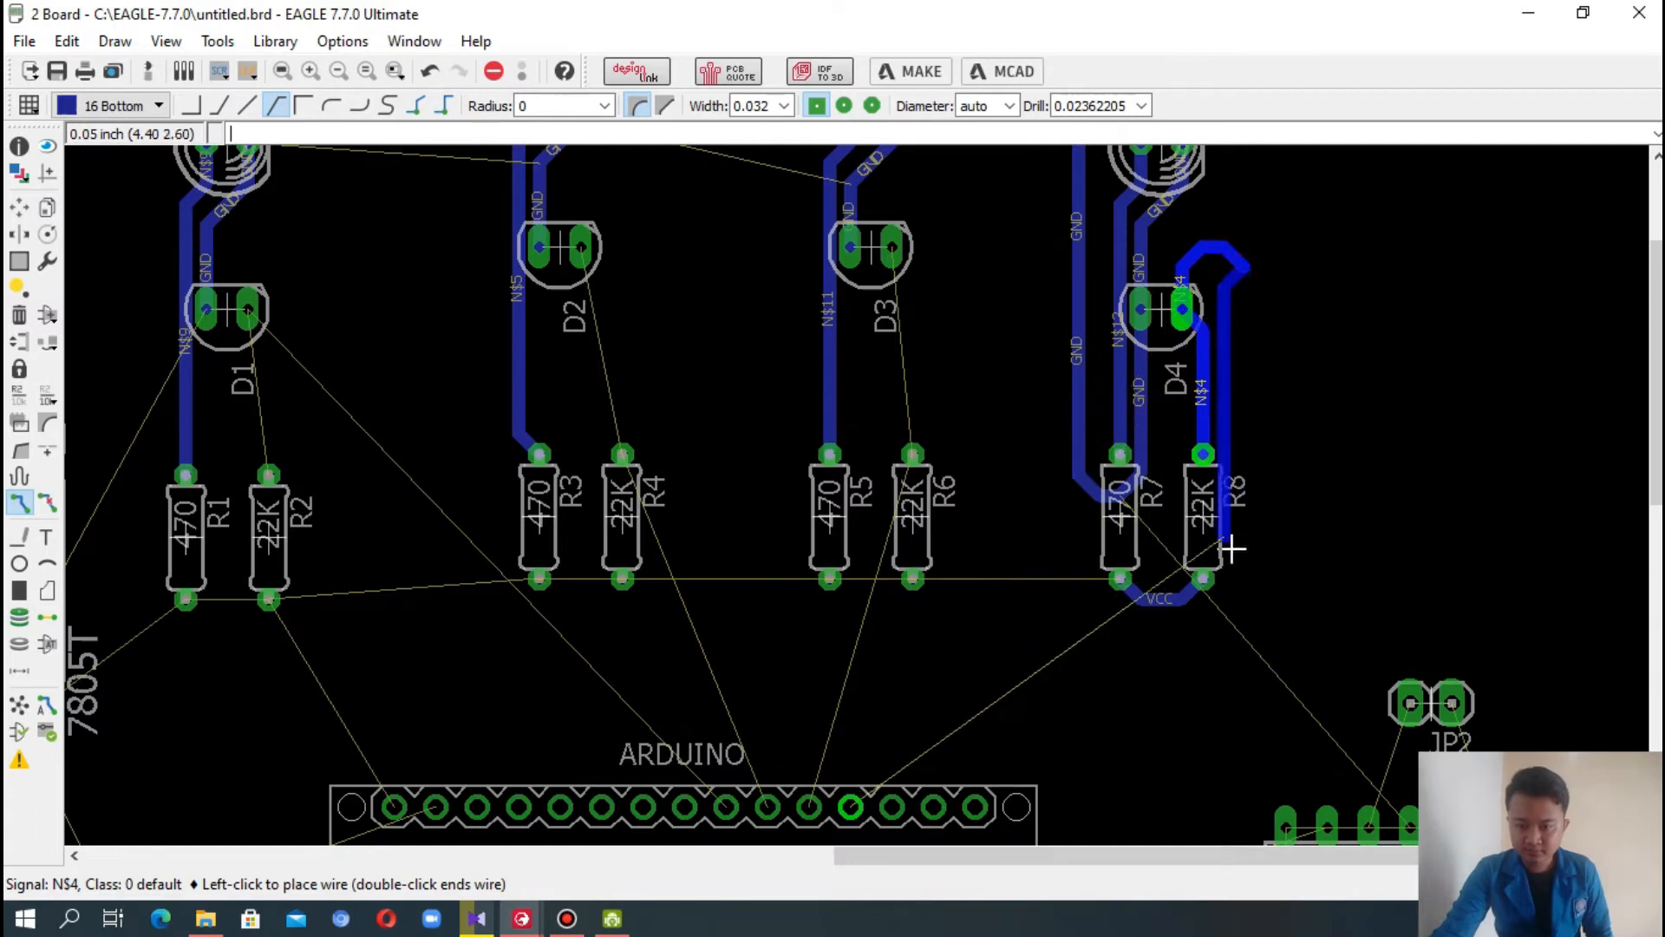
pyautogui.click(1241, 624)
pyautogui.click(1249, 685)
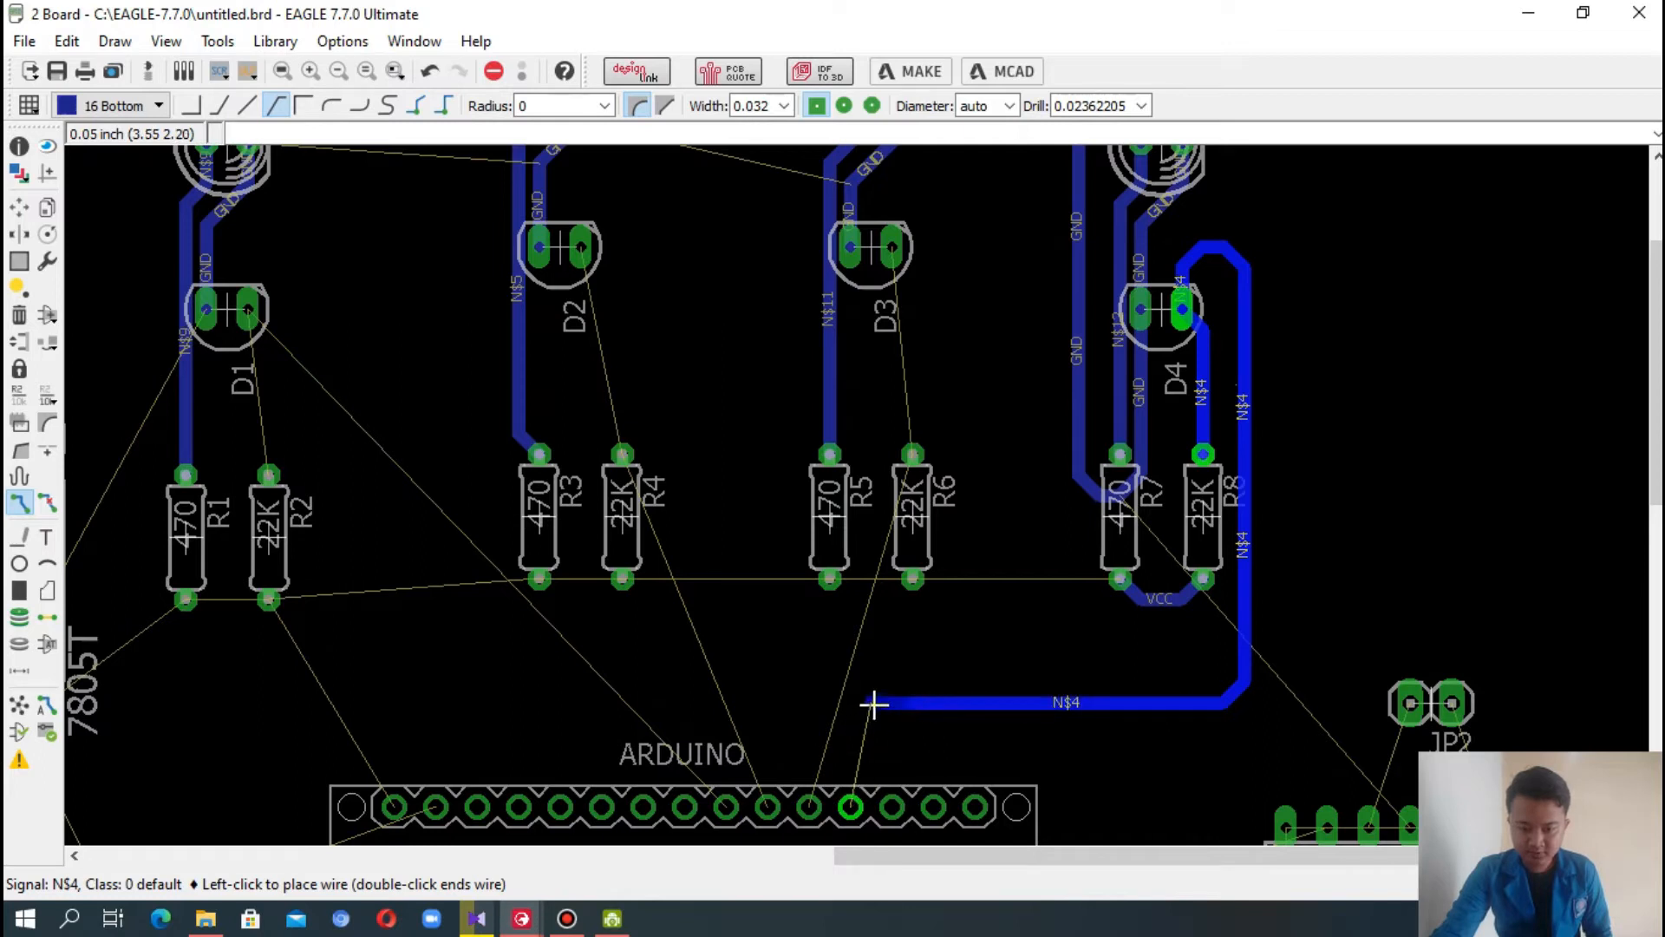
pyautogui.click(850, 805)
# - Route the VCC trace from R7's lower pad to R6's lower pad
pyautogui.moveTo(1652, 425)
pyautogui.mouseDown()
pyautogui.moveTo(1652, 517)
pyautogui.moveTo(1653, 437)
pyautogui.mouseUp()
pyautogui.moveTo(1654, 363)
pyautogui.mouseDown()
pyautogui.moveTo(1655, 327)
pyautogui.moveTo(1655, 385)
pyautogui.mouseUp()
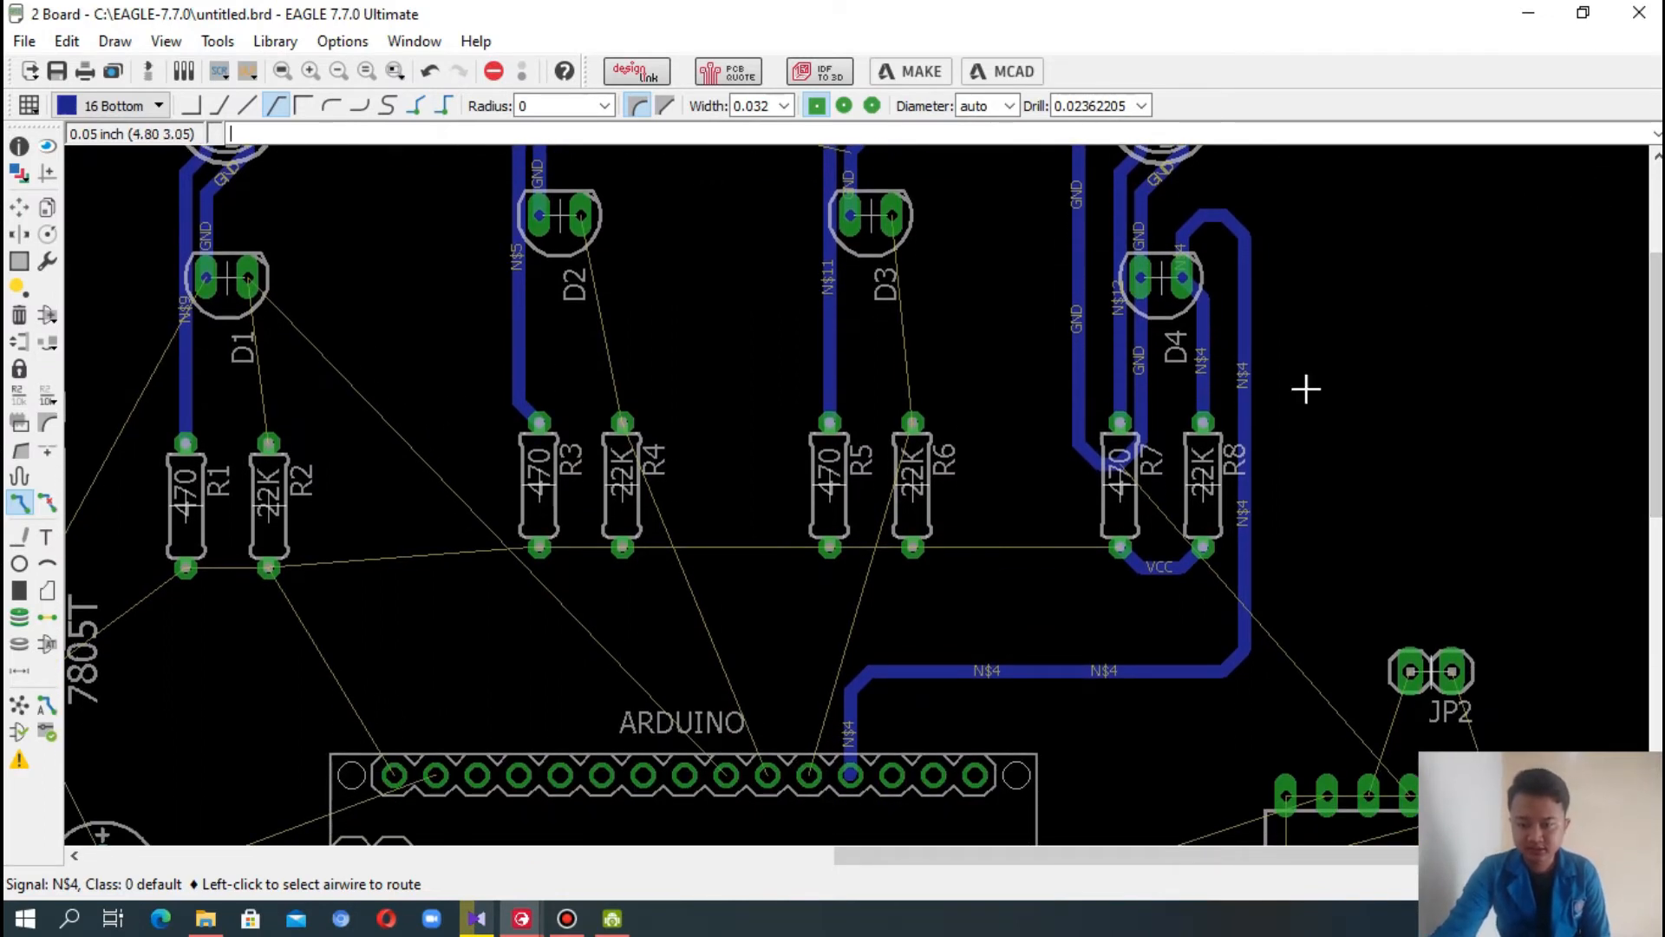
pyautogui.click(1120, 549)
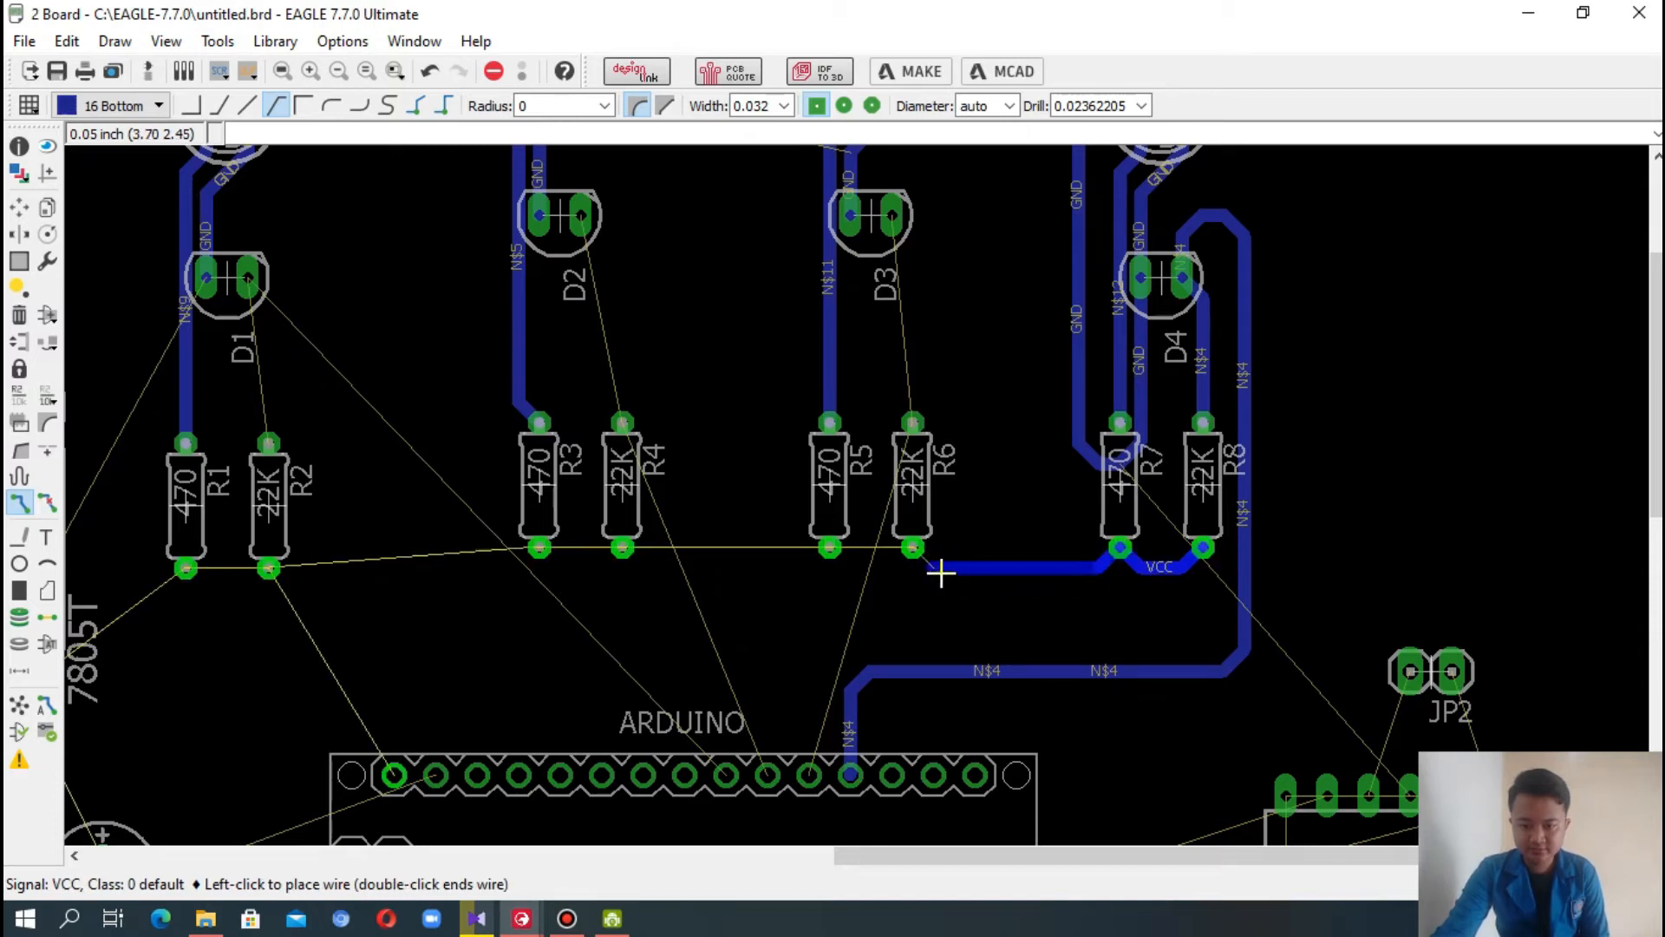
pyautogui.click(913, 551)
# - Route the N$3 trace from D3's right pad to R6's upper pad
pyautogui.moveTo(1655, 397); pyautogui.dragTo(1655, 339)
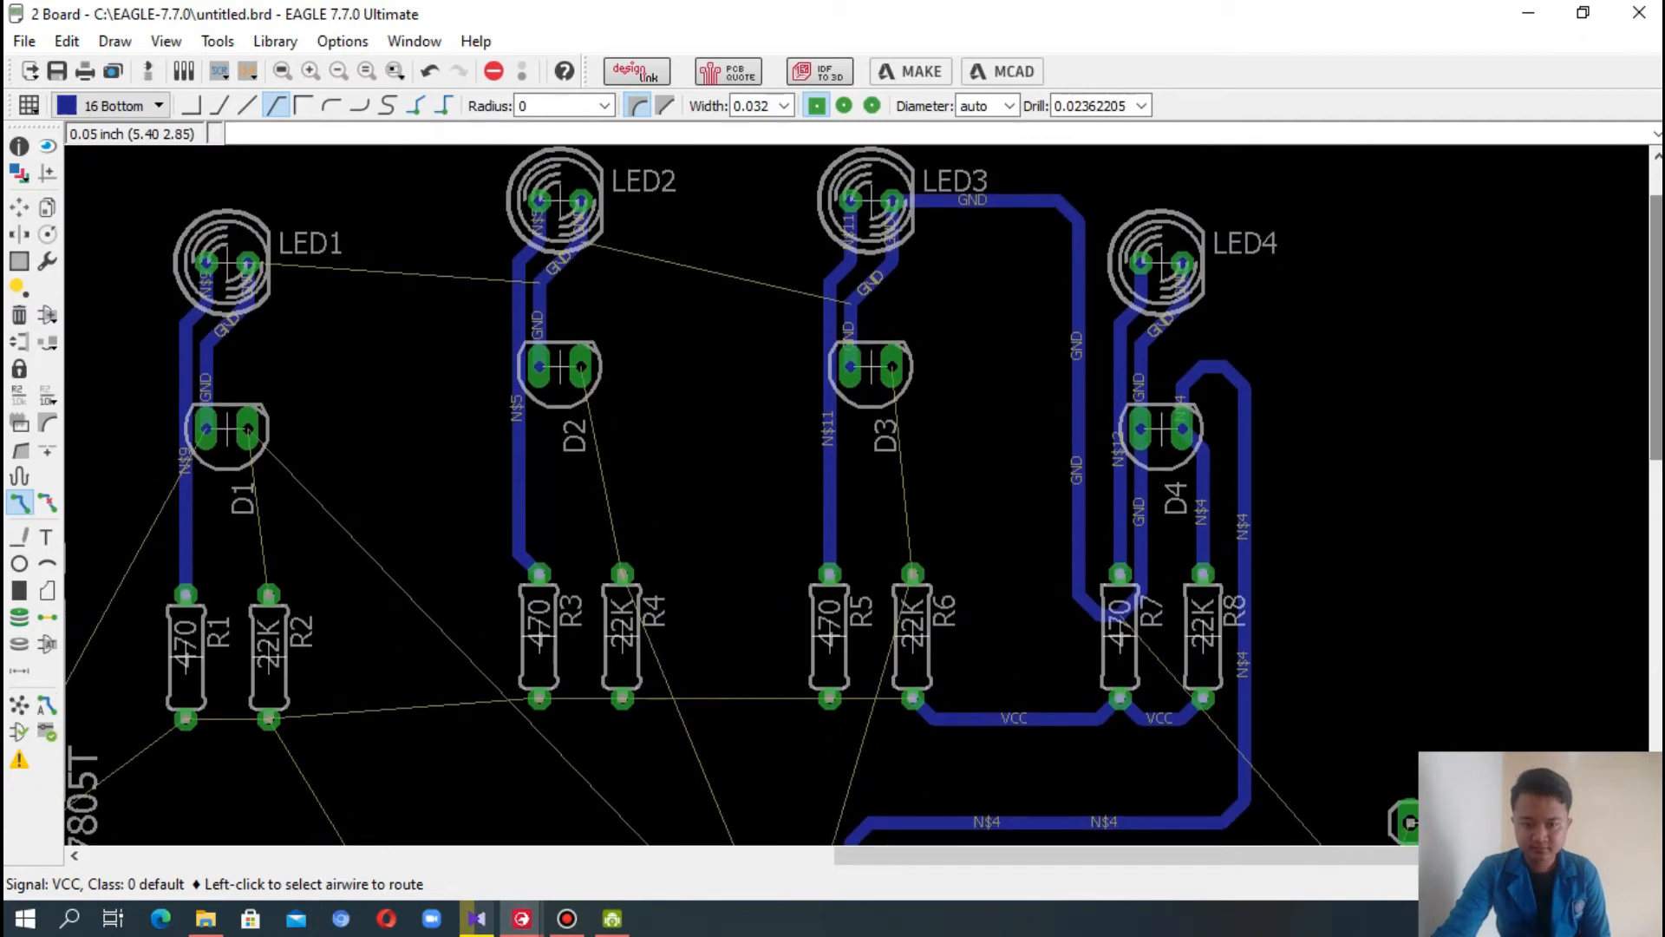
pyautogui.click(850, 369)
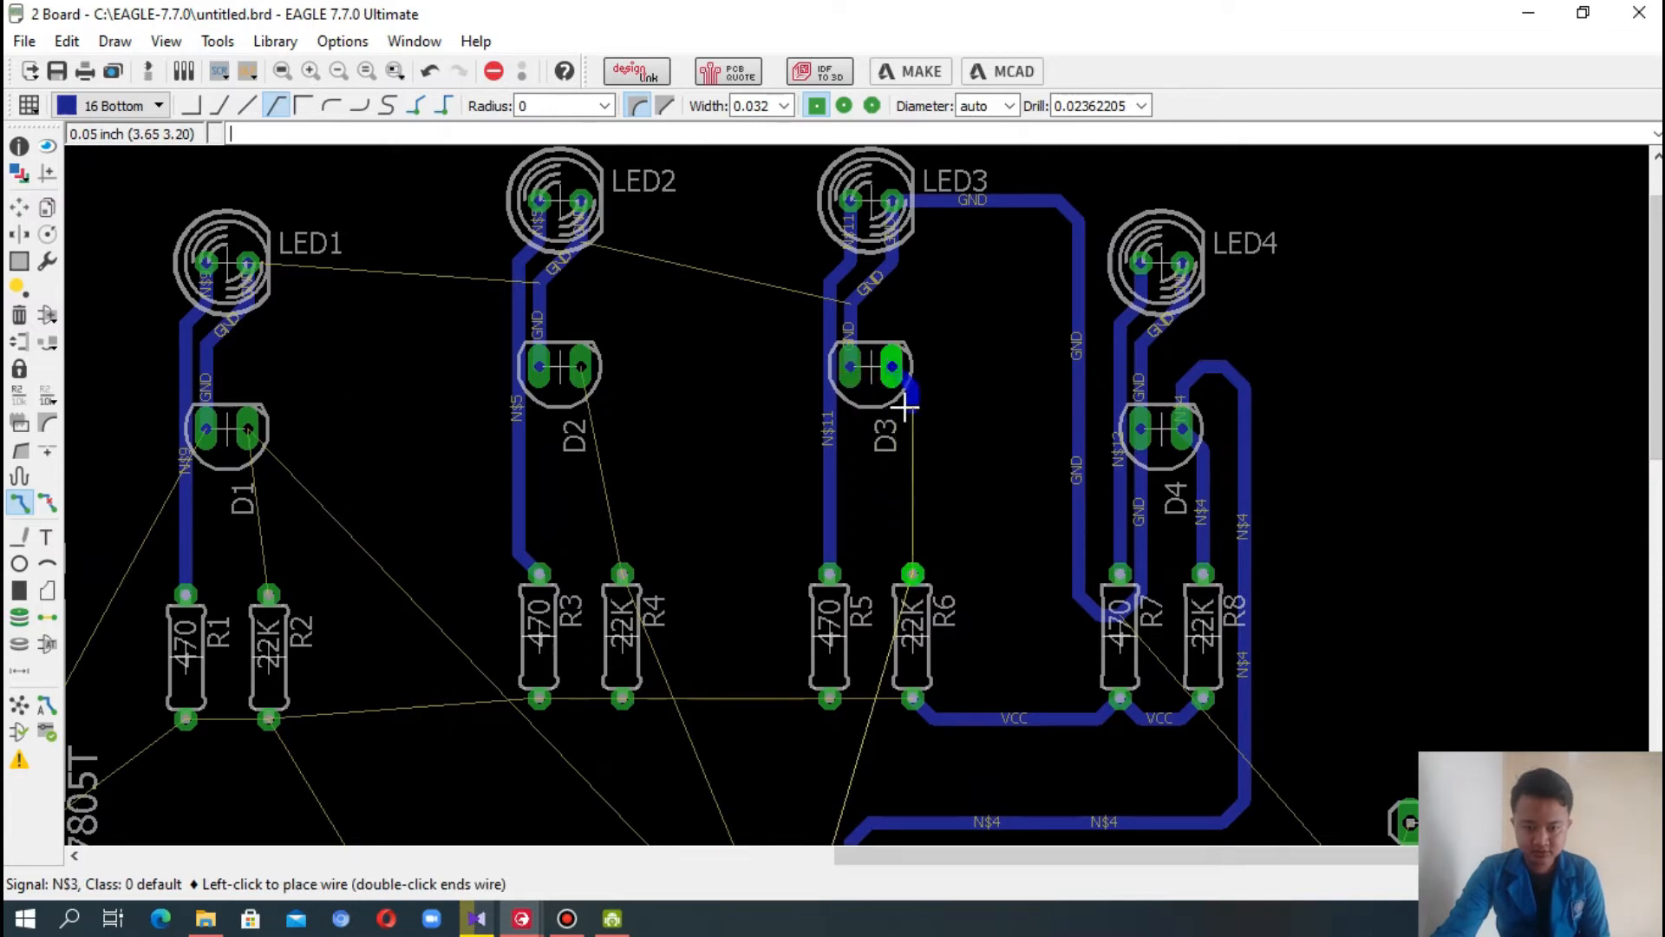
pyautogui.click(913, 573)
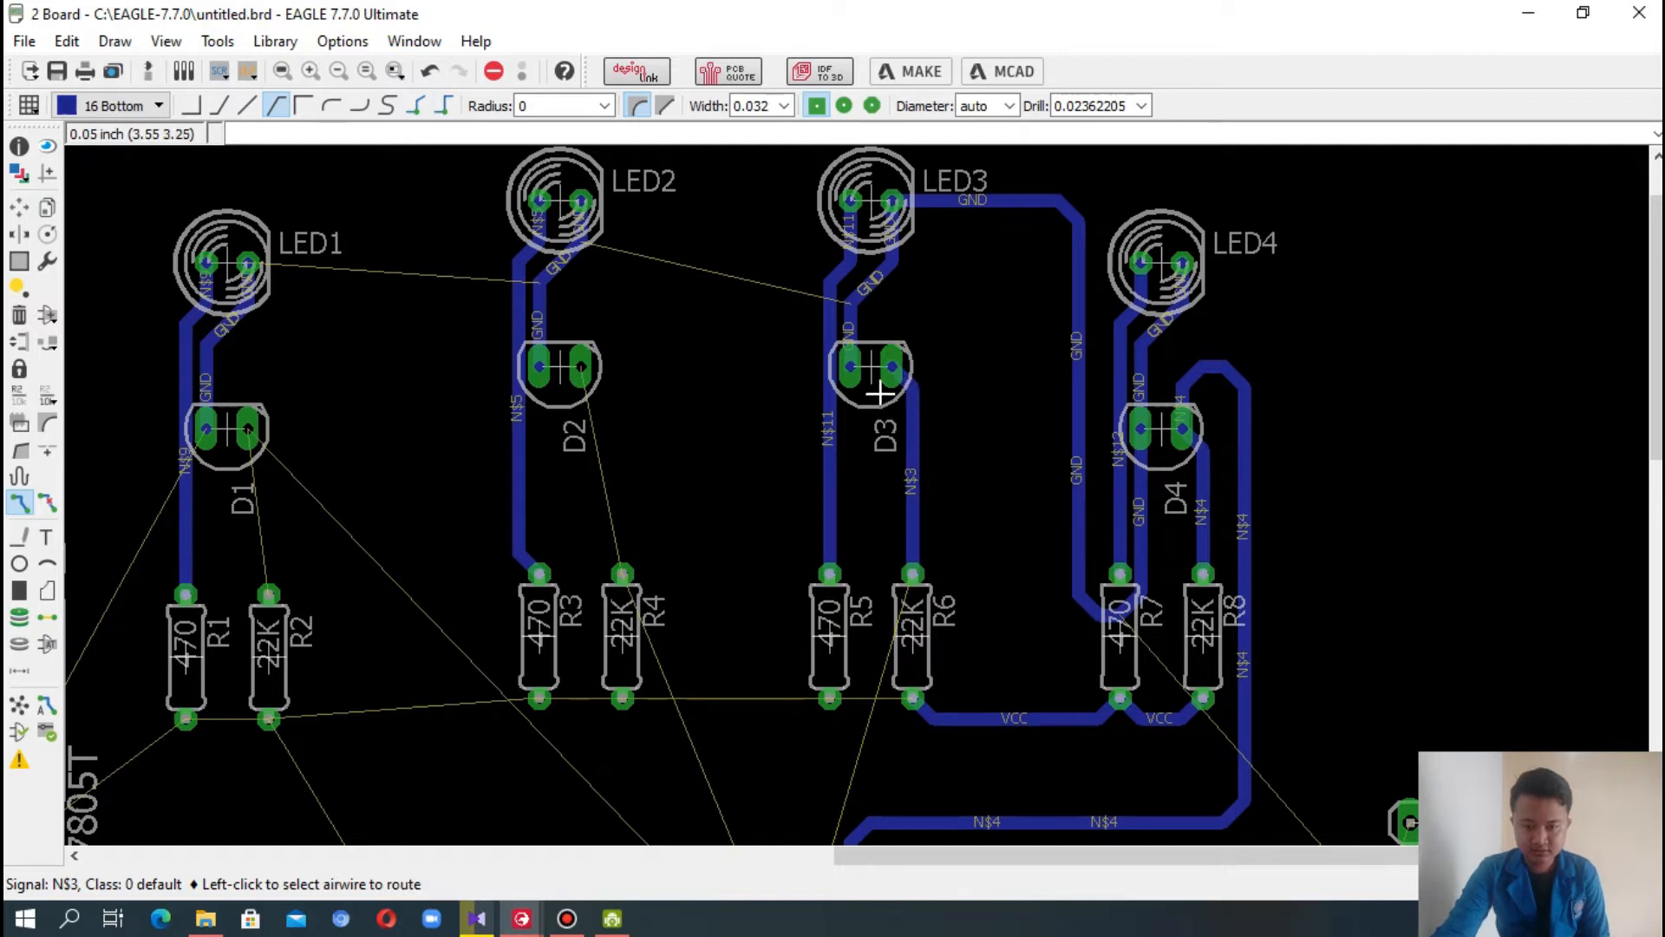
# - Route the GND trace from D3's left pad down, around through R5's body and up to LED2's right pad
pyautogui.click(850, 368)
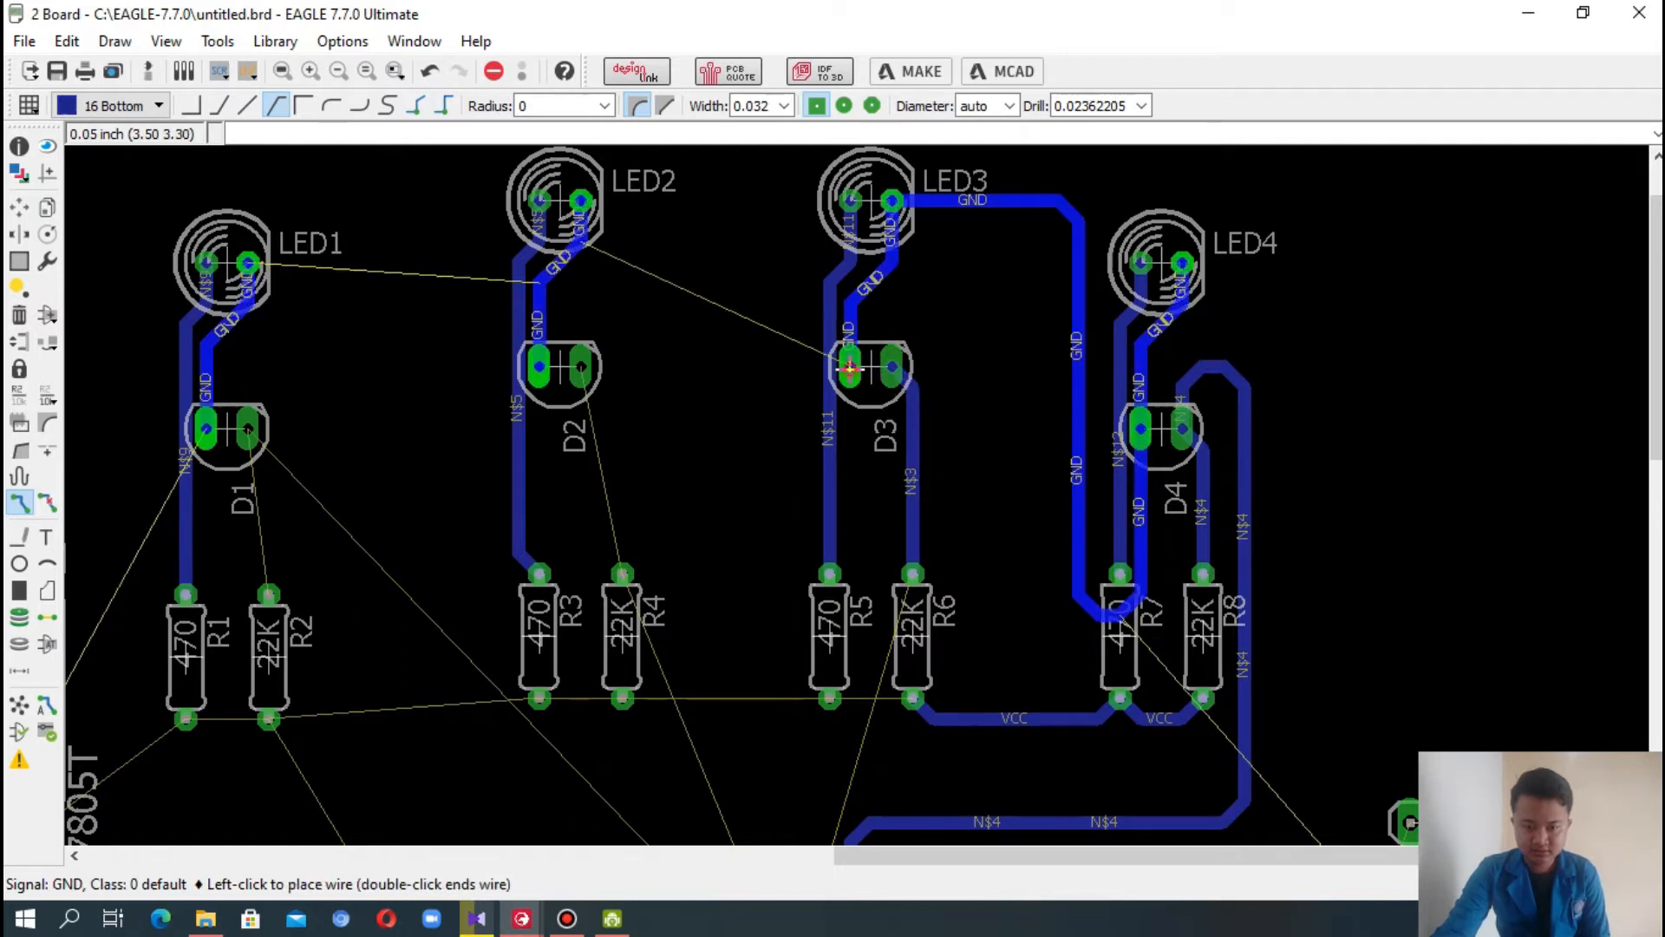
pyautogui.click(839, 598)
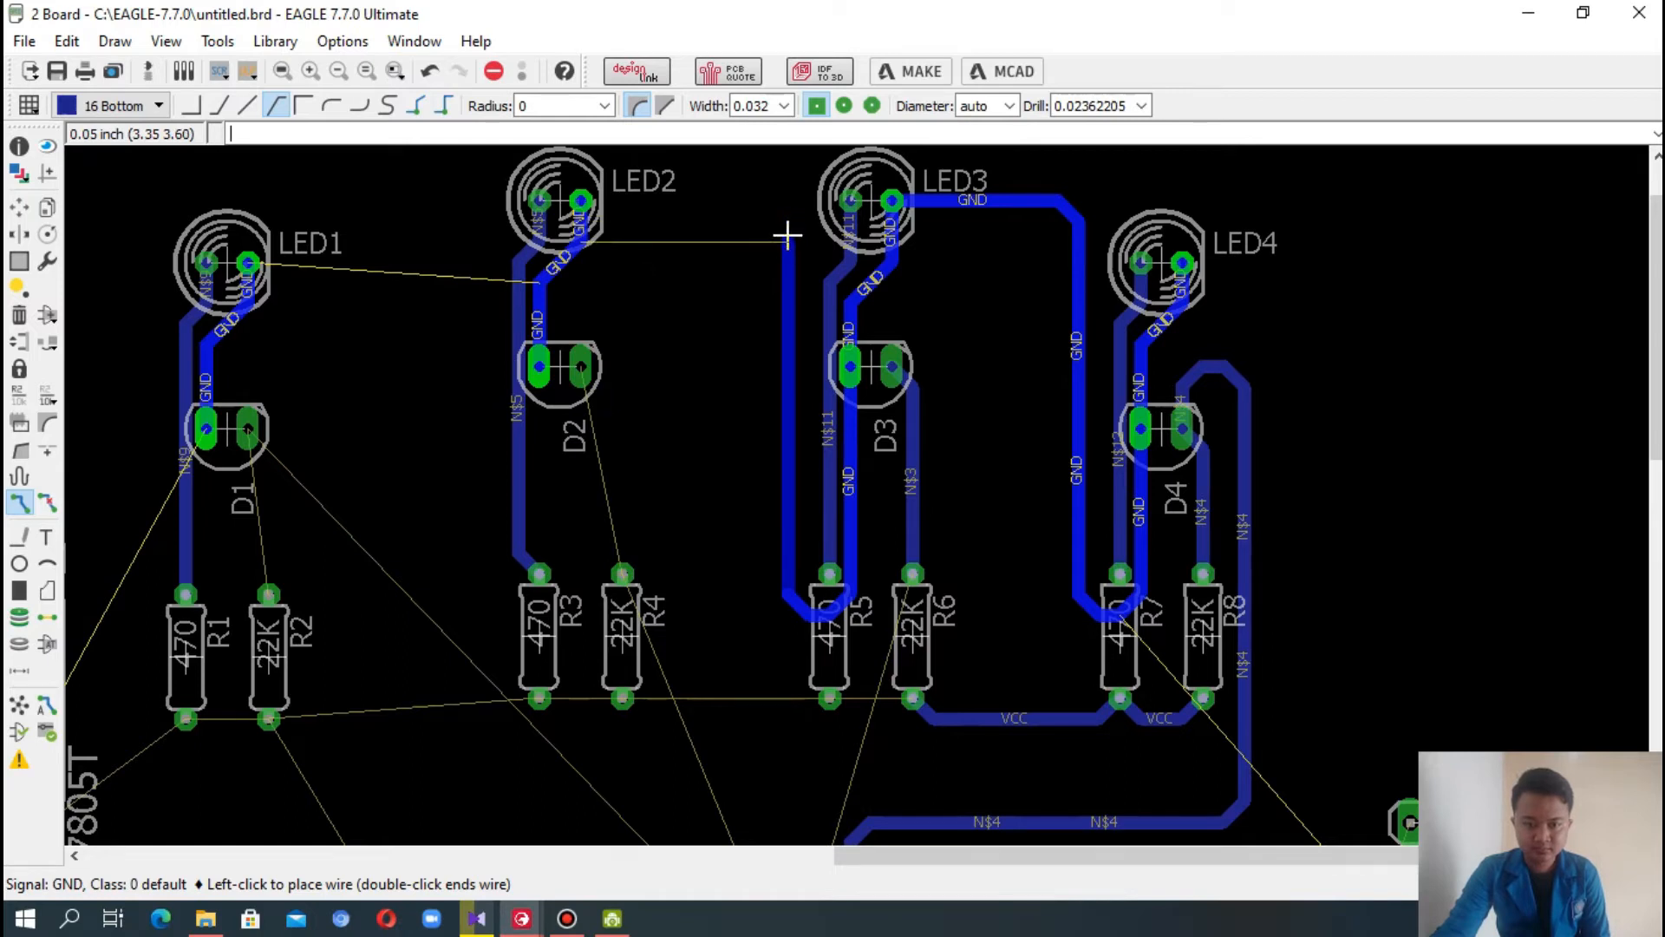
pyautogui.click(787, 228)
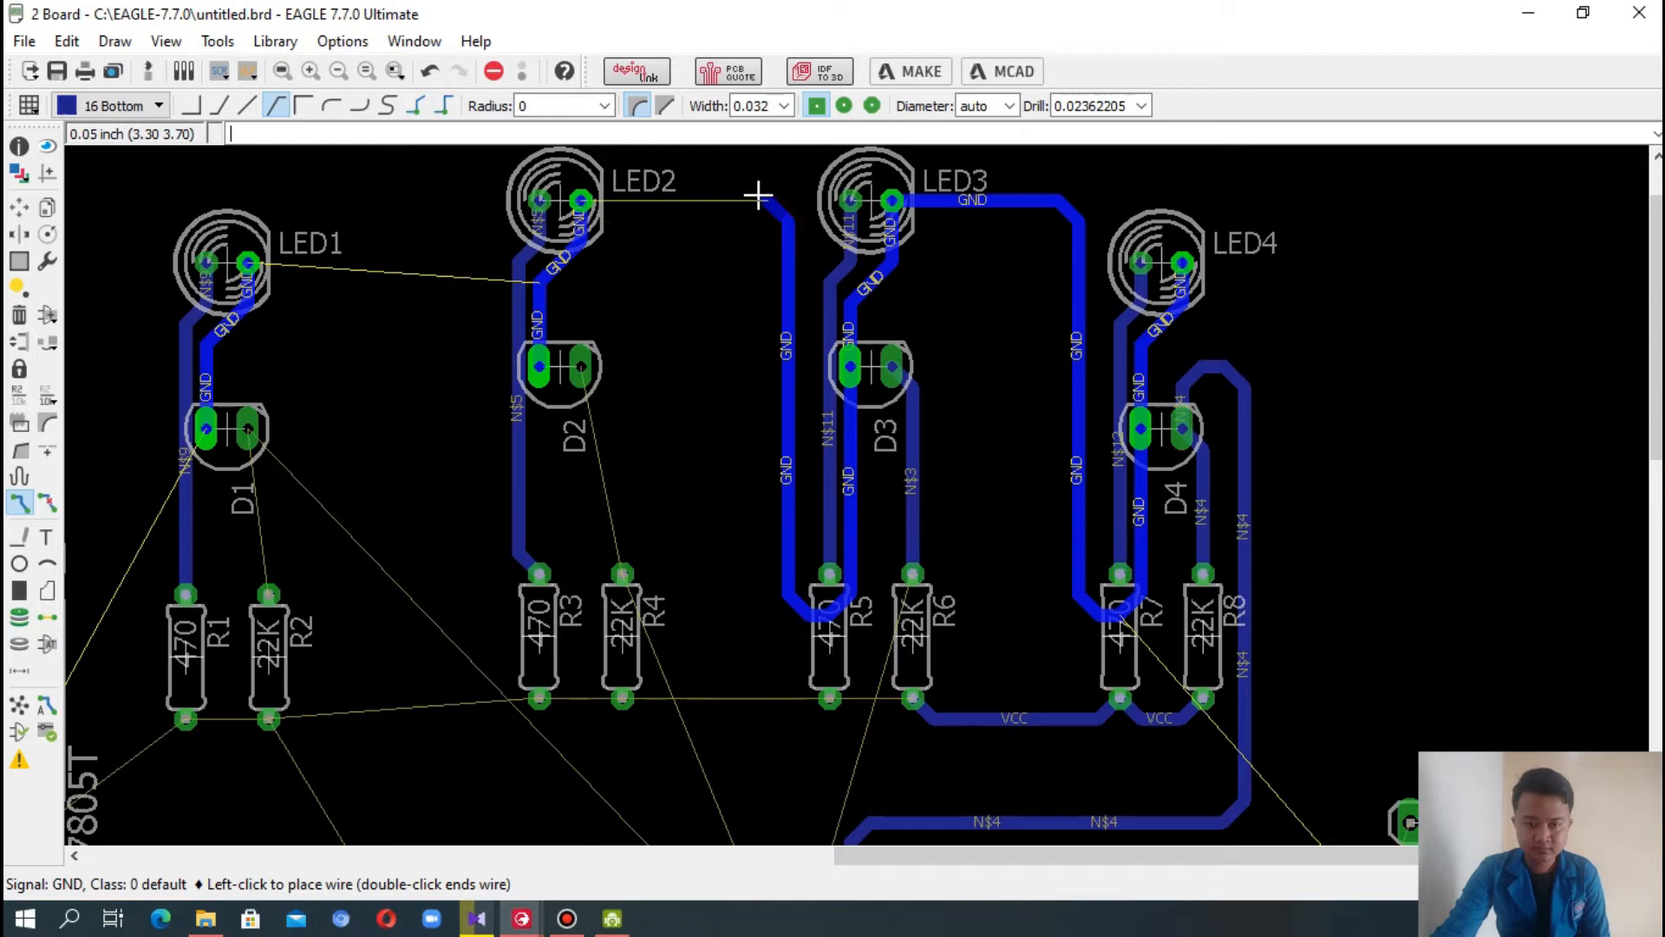
pyautogui.click(578, 201)
# - Route the VCC trace from R6's lower pad to R5's lower pad
pyautogui.moveTo(1654, 388); pyautogui.dragTo(1654, 439)
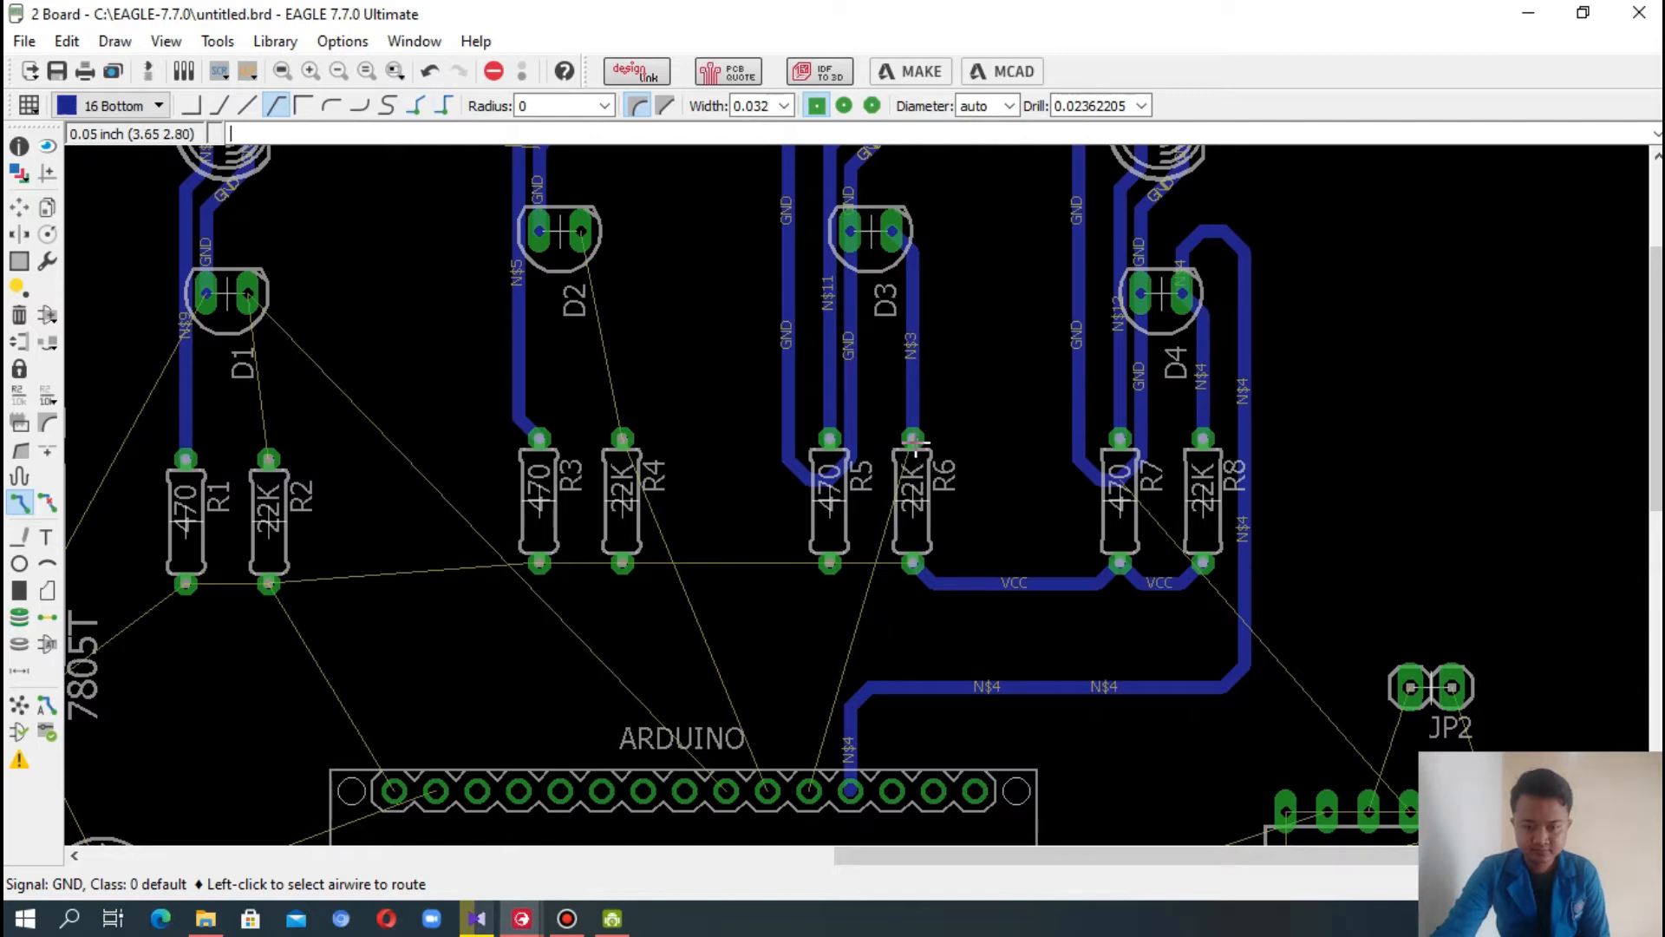
pyautogui.click(911, 568)
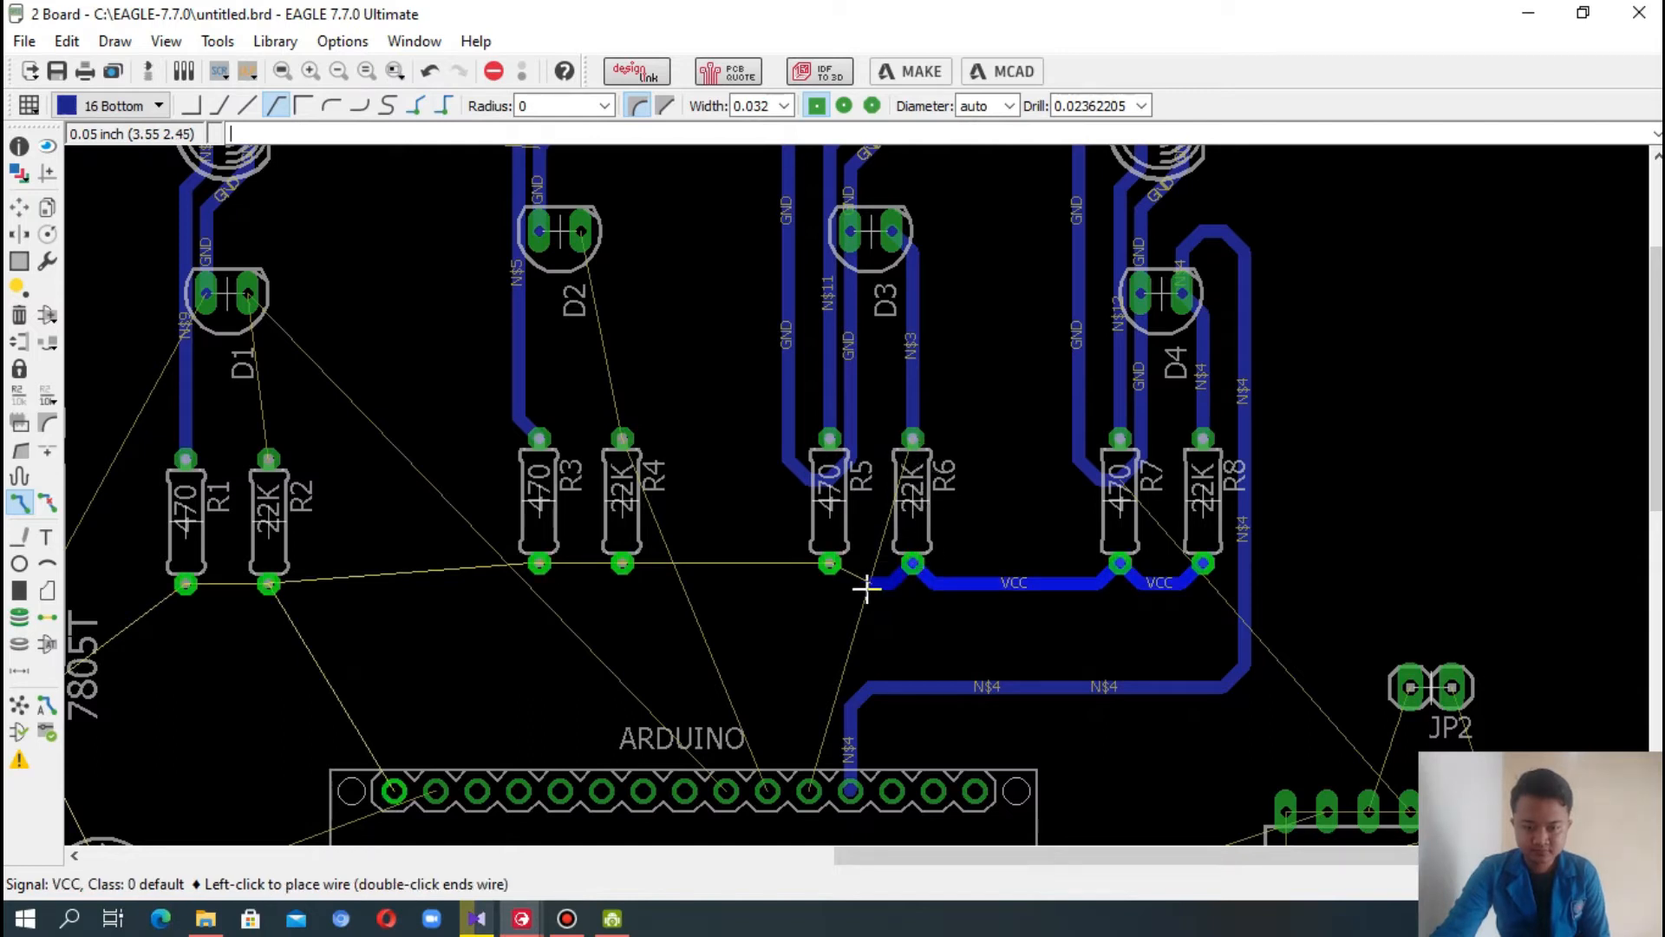
pyautogui.click(829, 566)
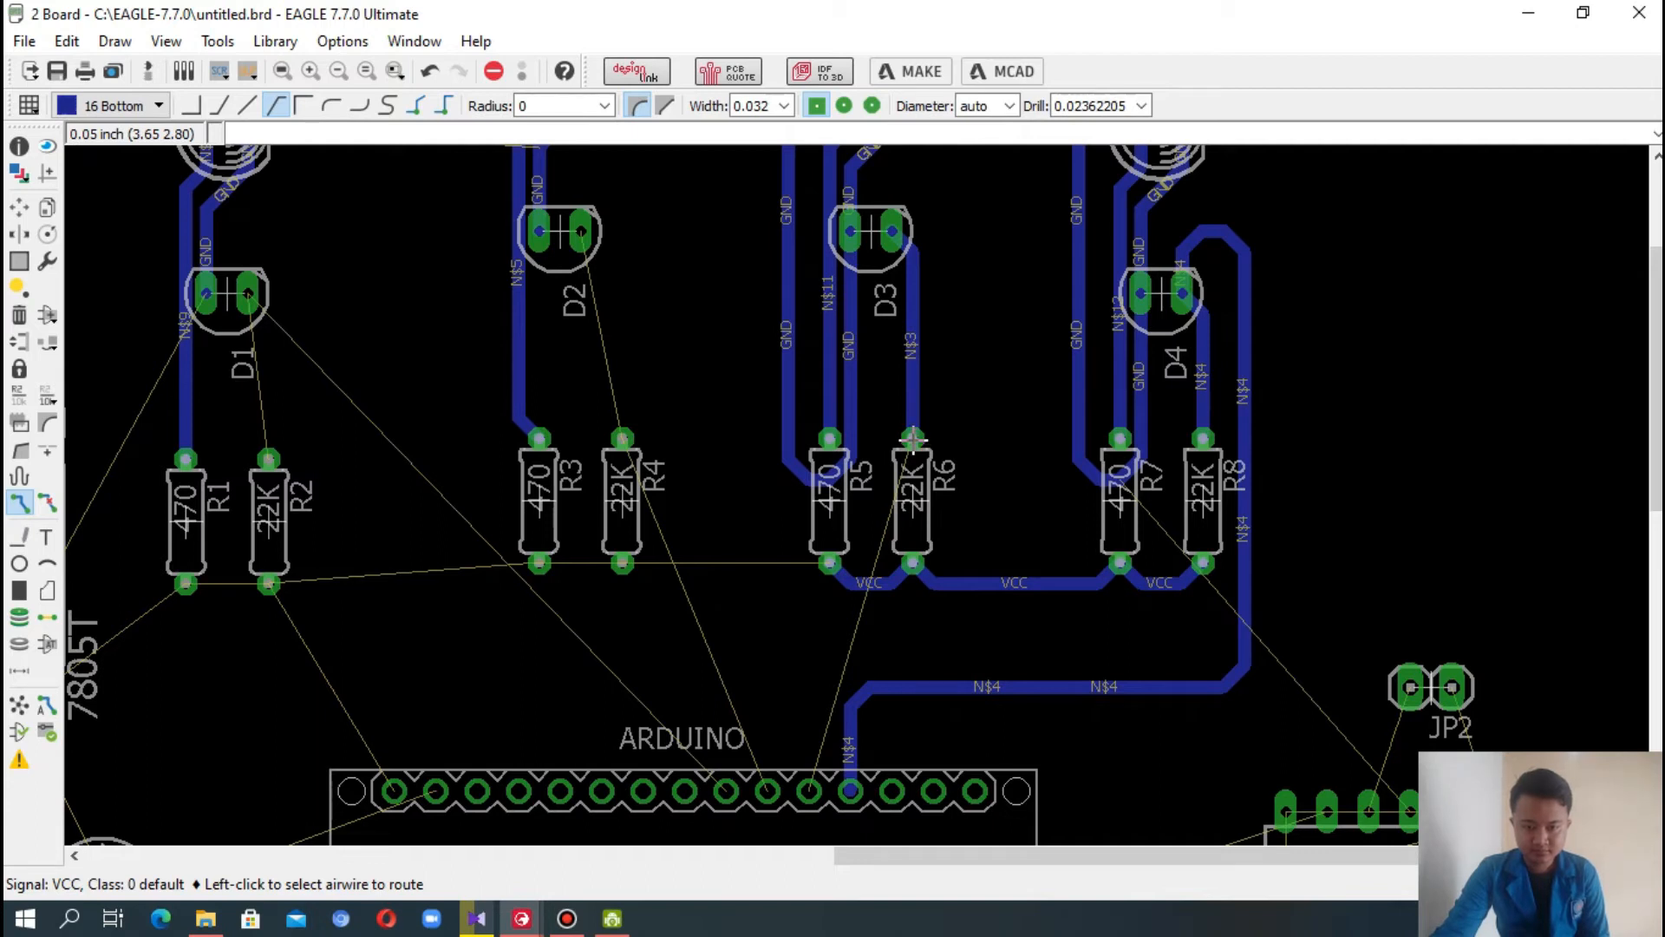
# - Route the N$2 trace from D2's right pad down to R4's upper pad
pyautogui.moveTo(1654, 449); pyautogui.dragTo(1655, 412)
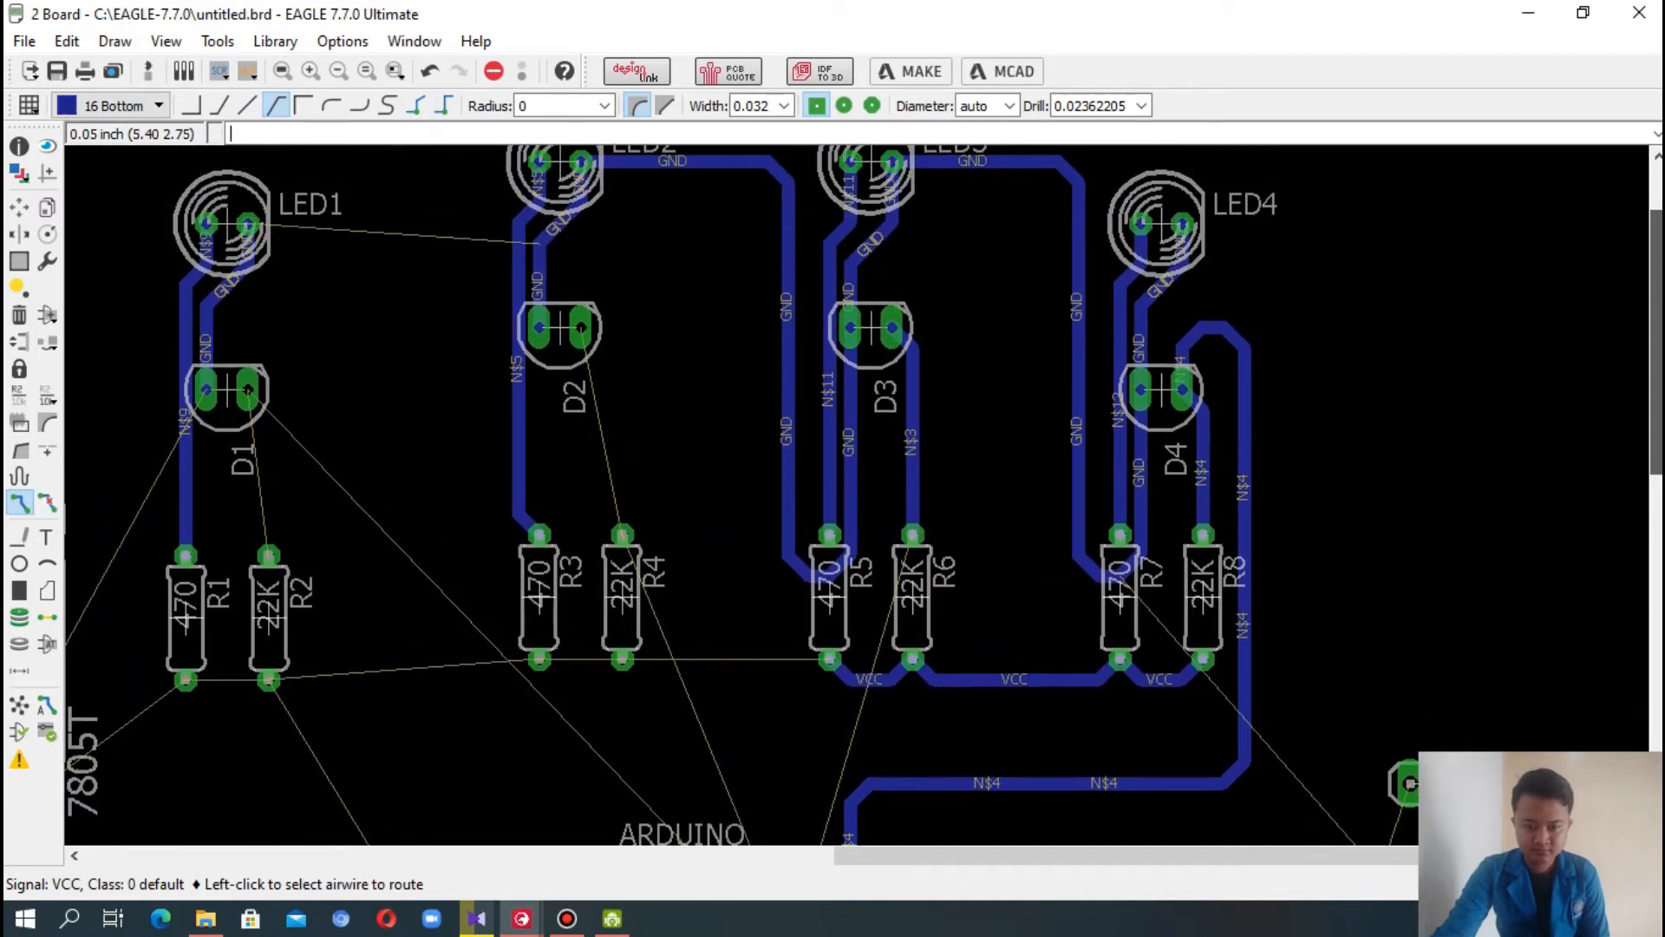
pyautogui.moveTo(1655, 412); pyautogui.dragTo(1655, 418)
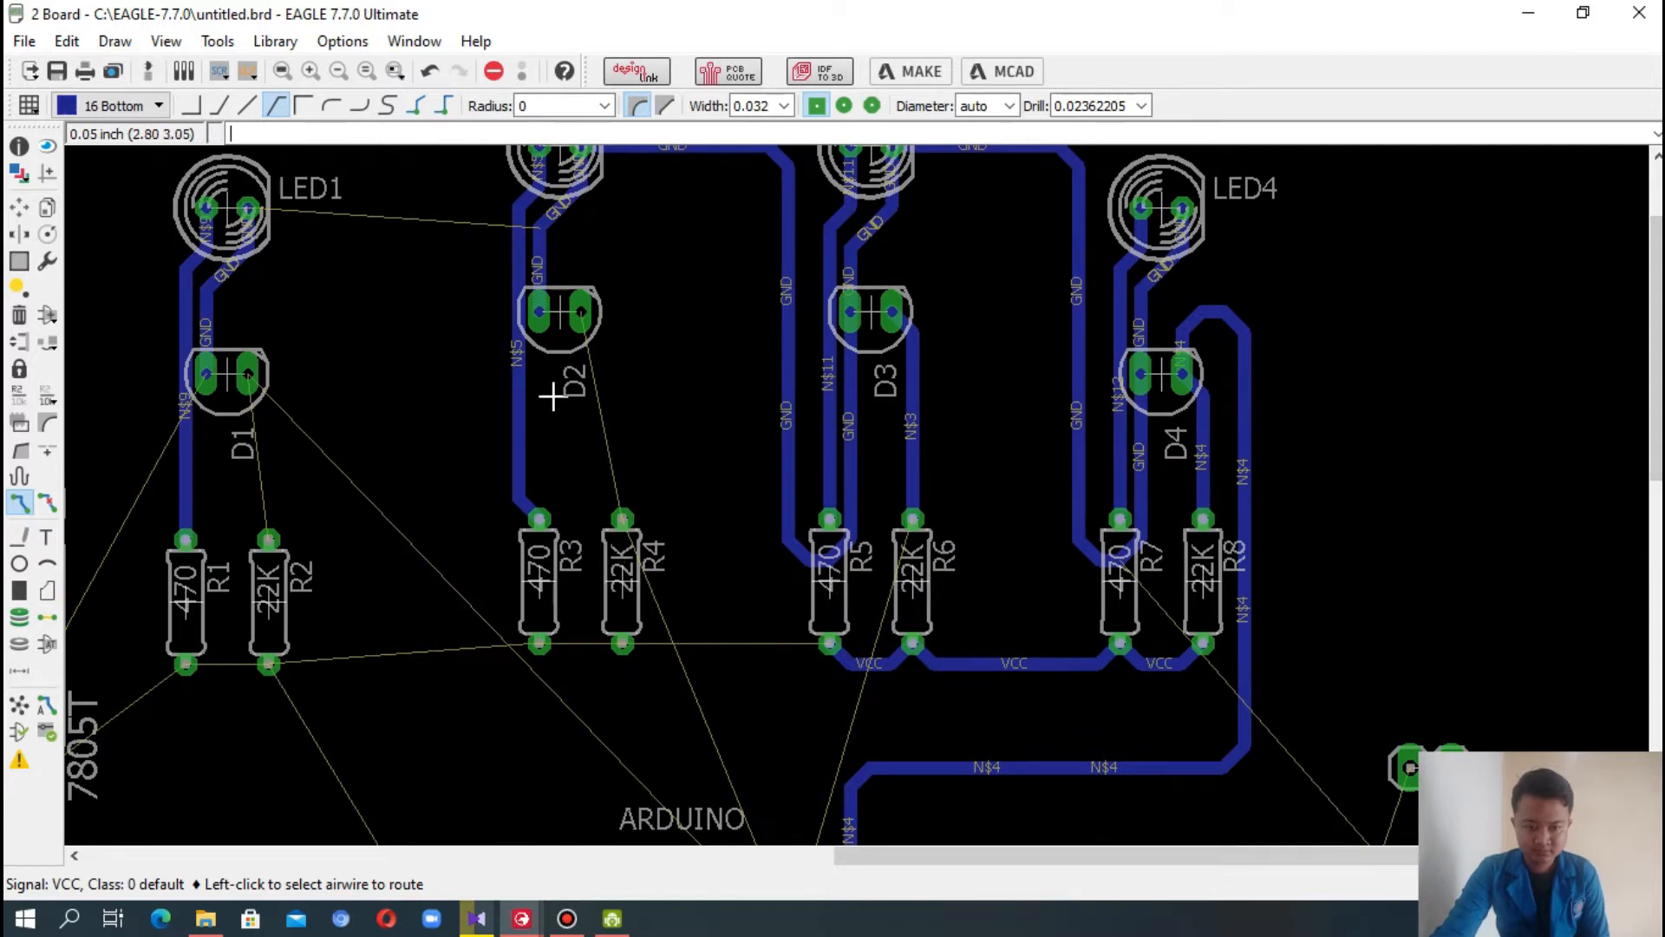
pyautogui.click(579, 317)
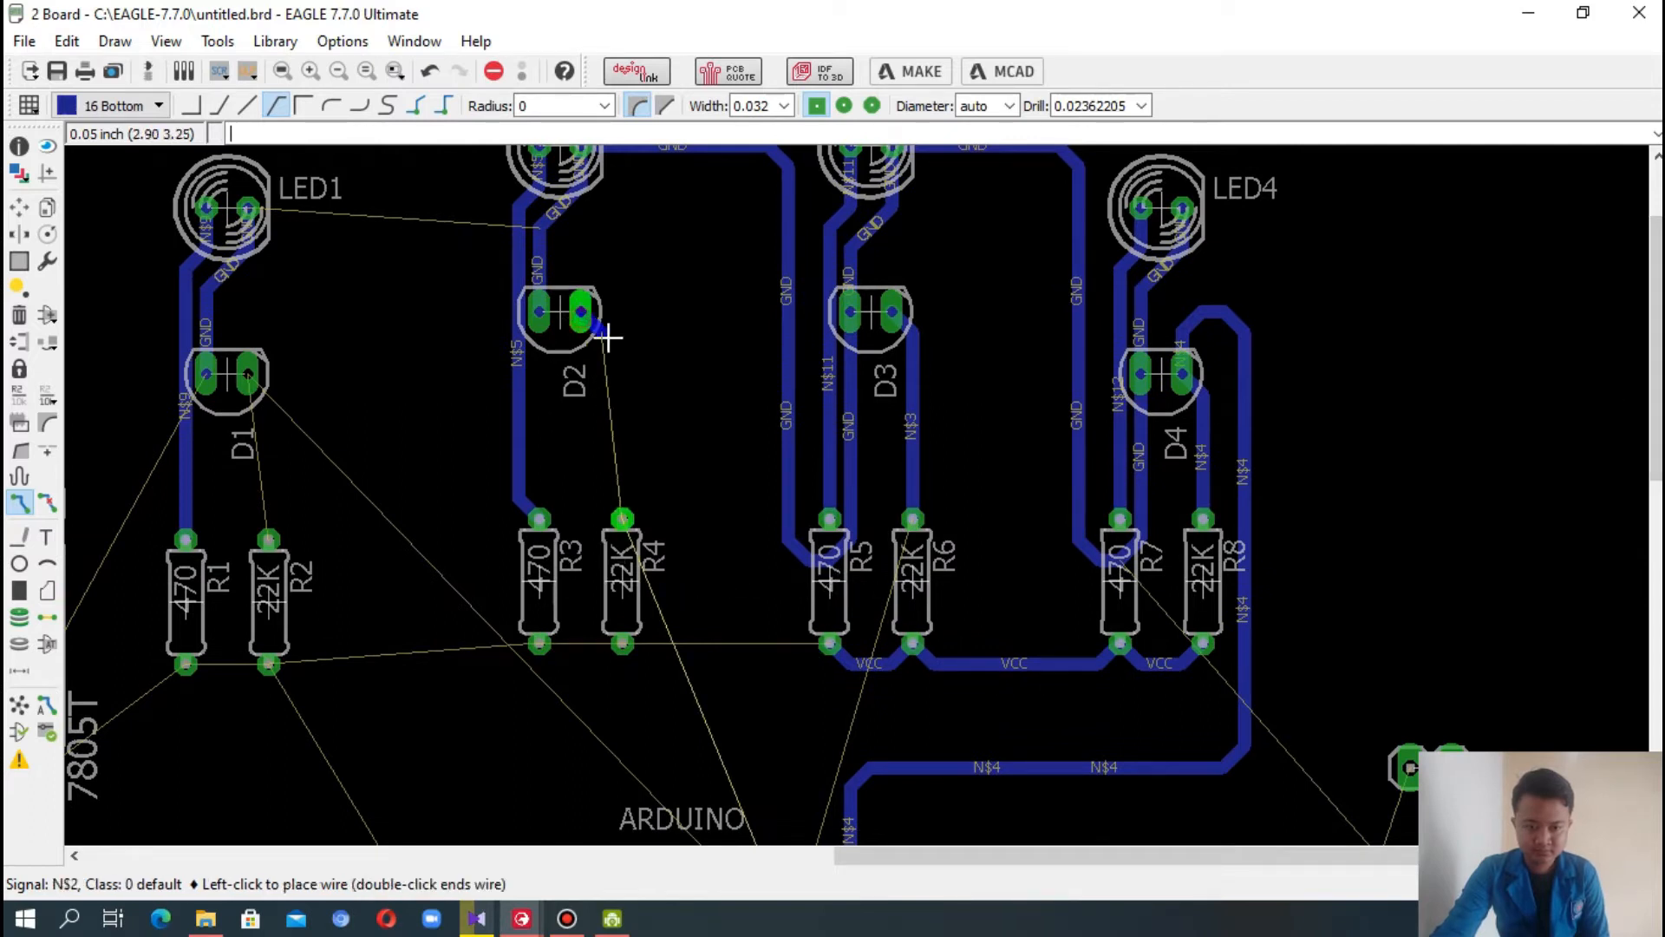
pyautogui.click(622, 519)
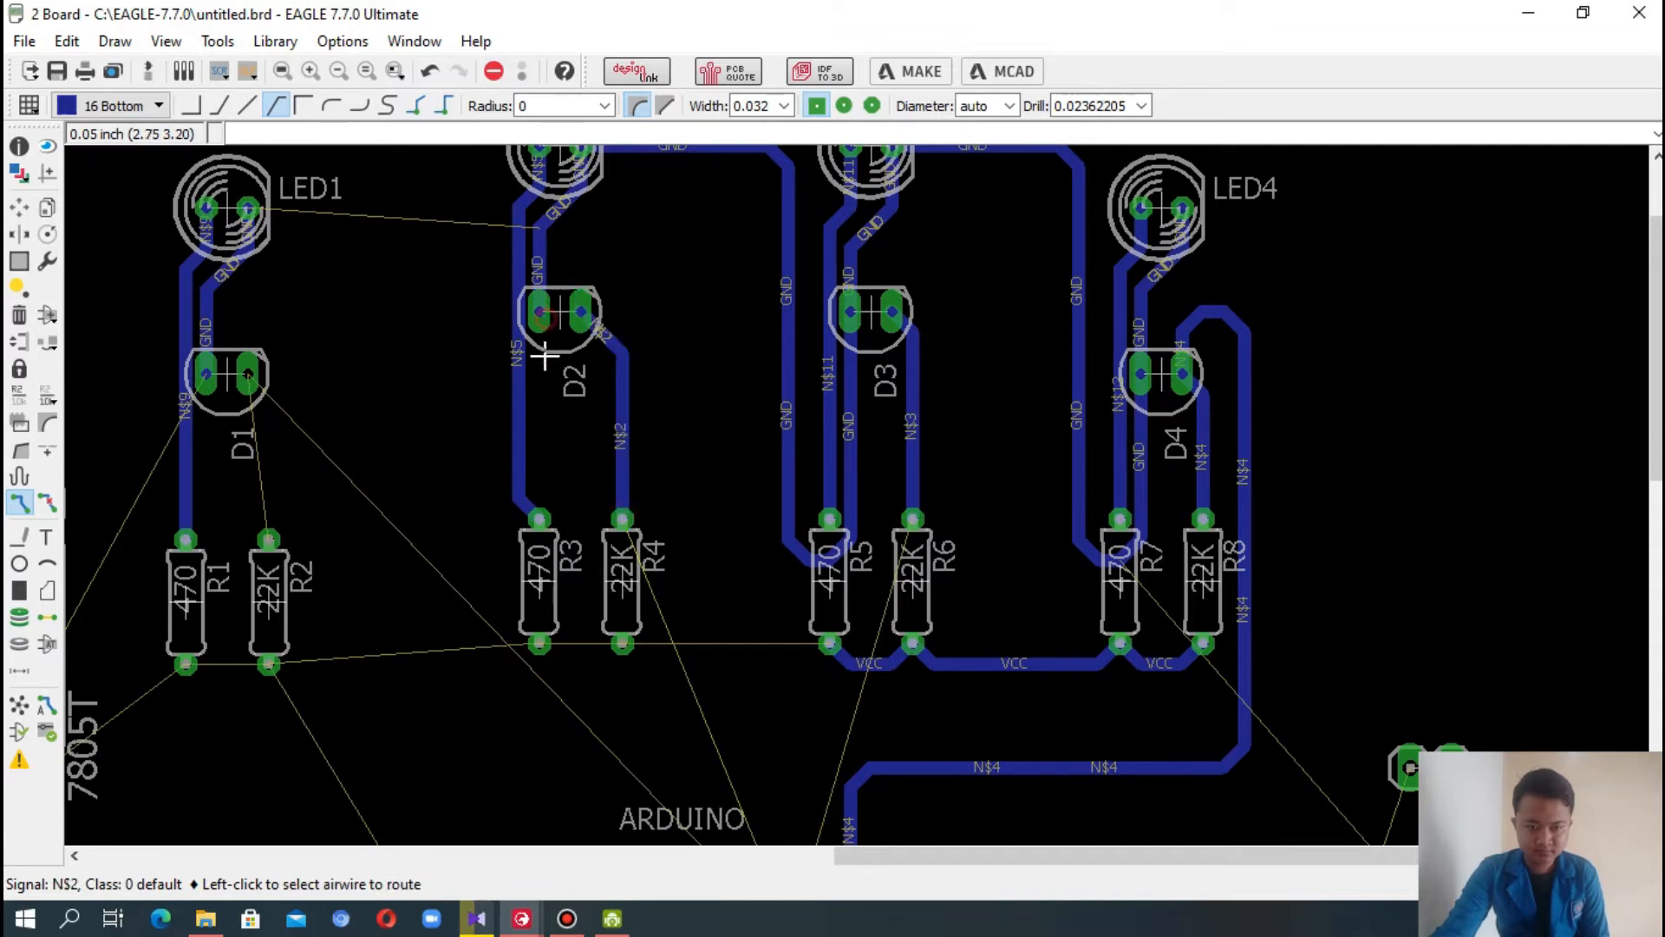
# - Route the GND trace from D2's left pad down, across R3's body and up to LED1's right pad
pyautogui.click(539, 228)
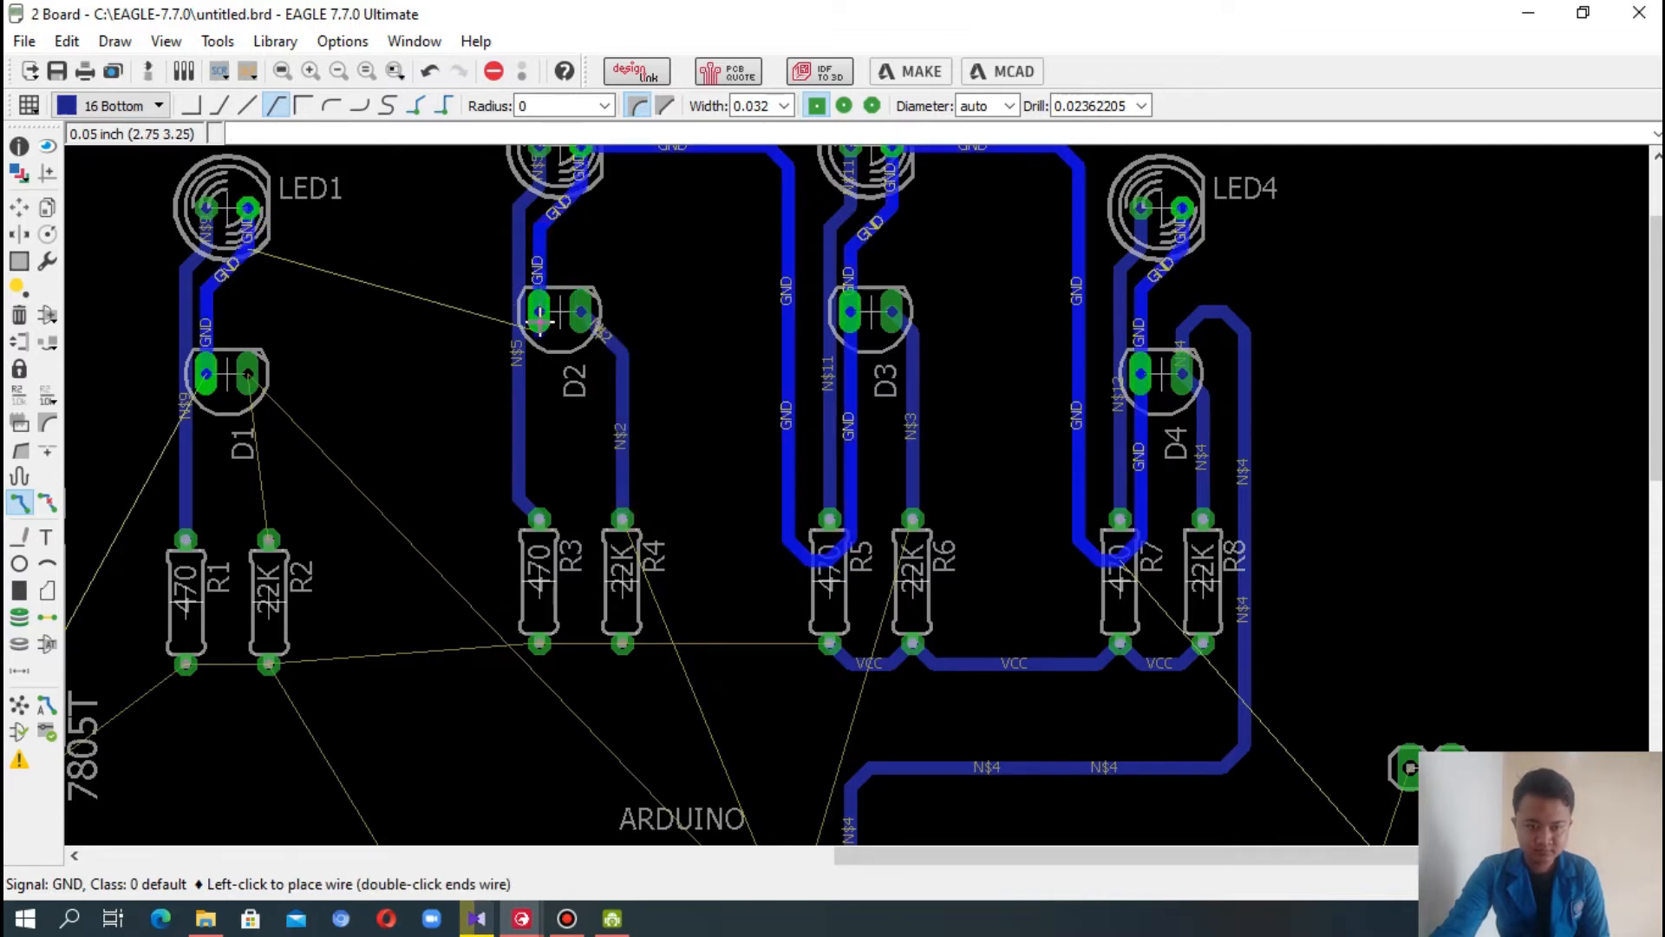
pyautogui.click(535, 482)
pyautogui.click(560, 562)
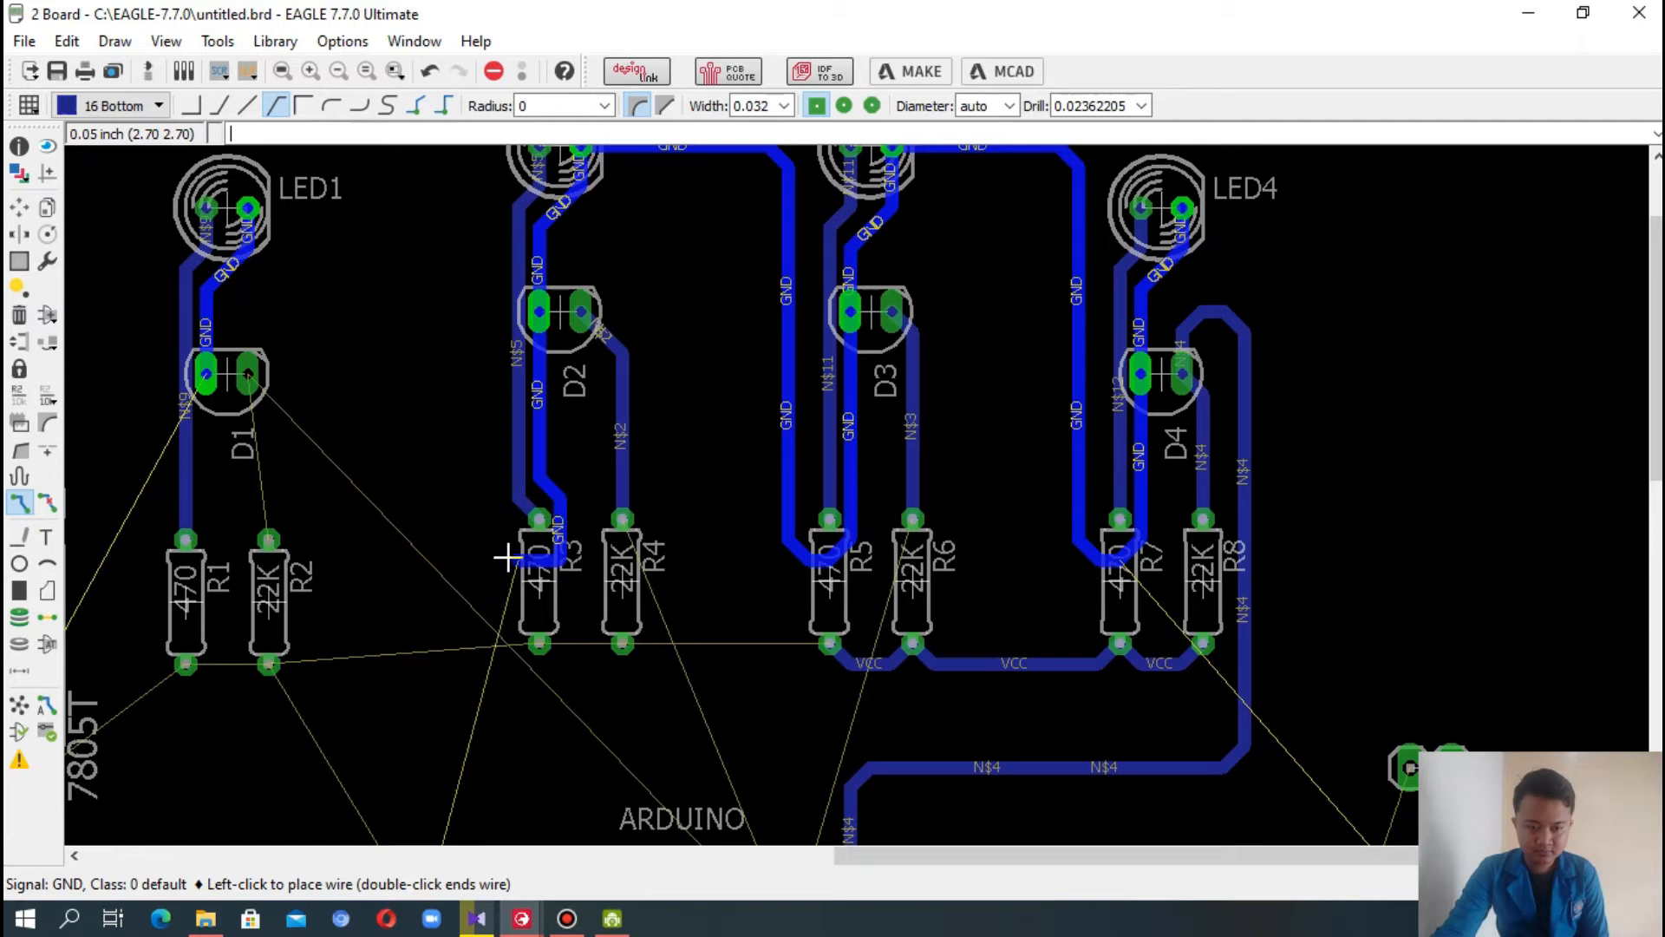
pyautogui.click(508, 559)
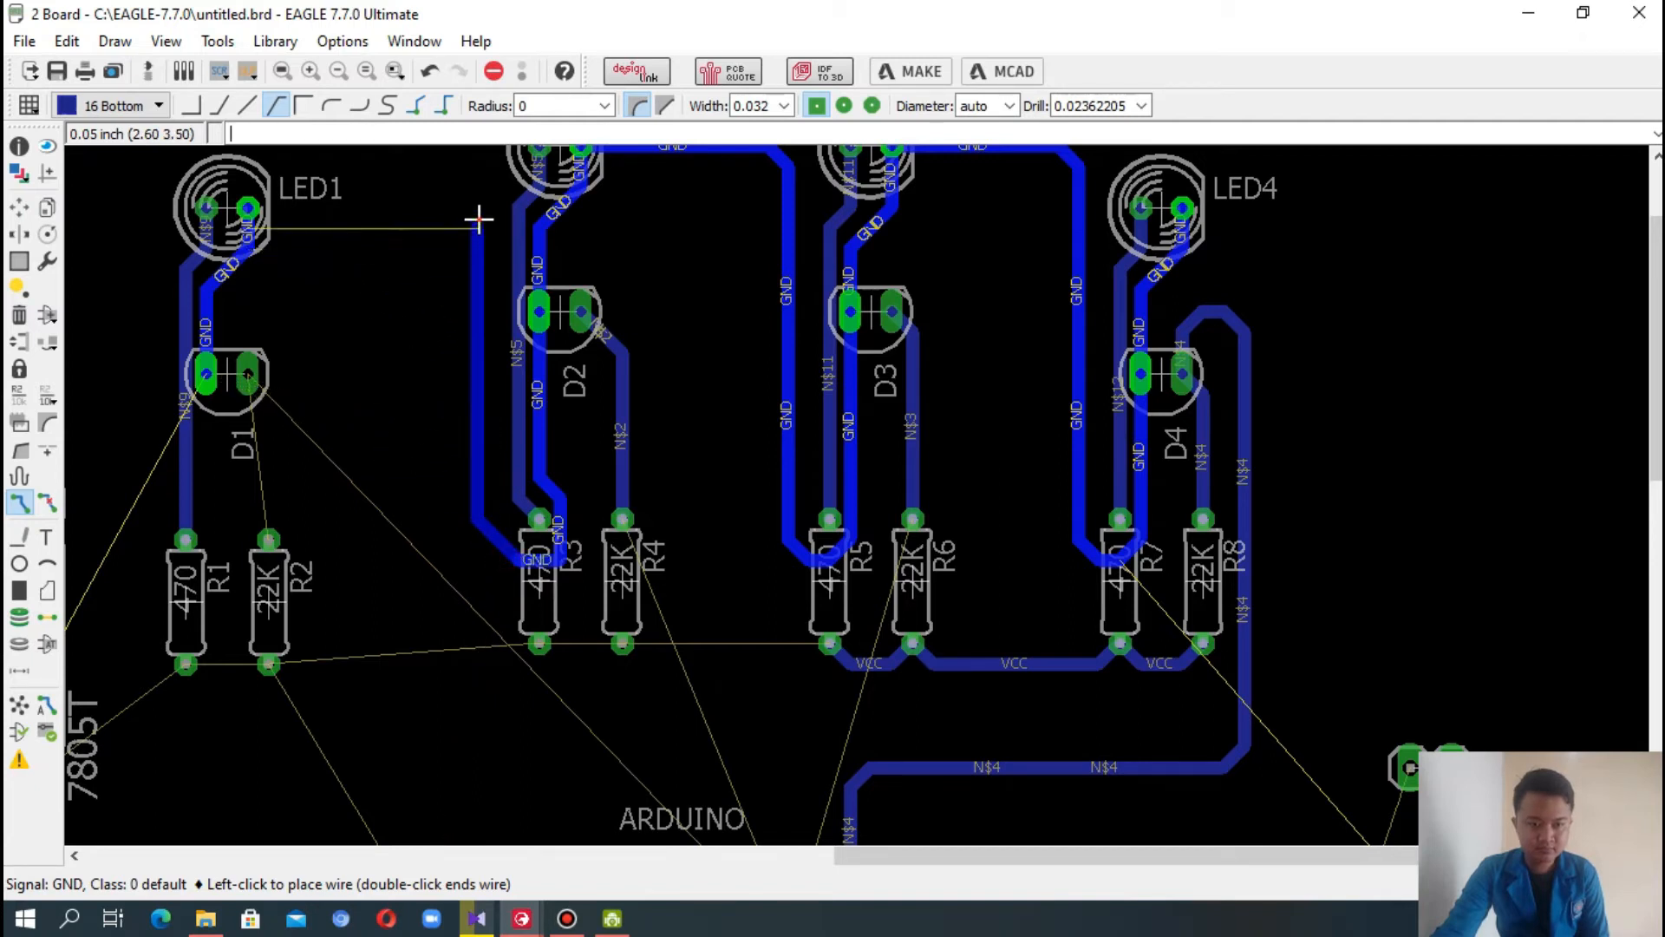
pyautogui.click(478, 222)
pyautogui.click(248, 207)
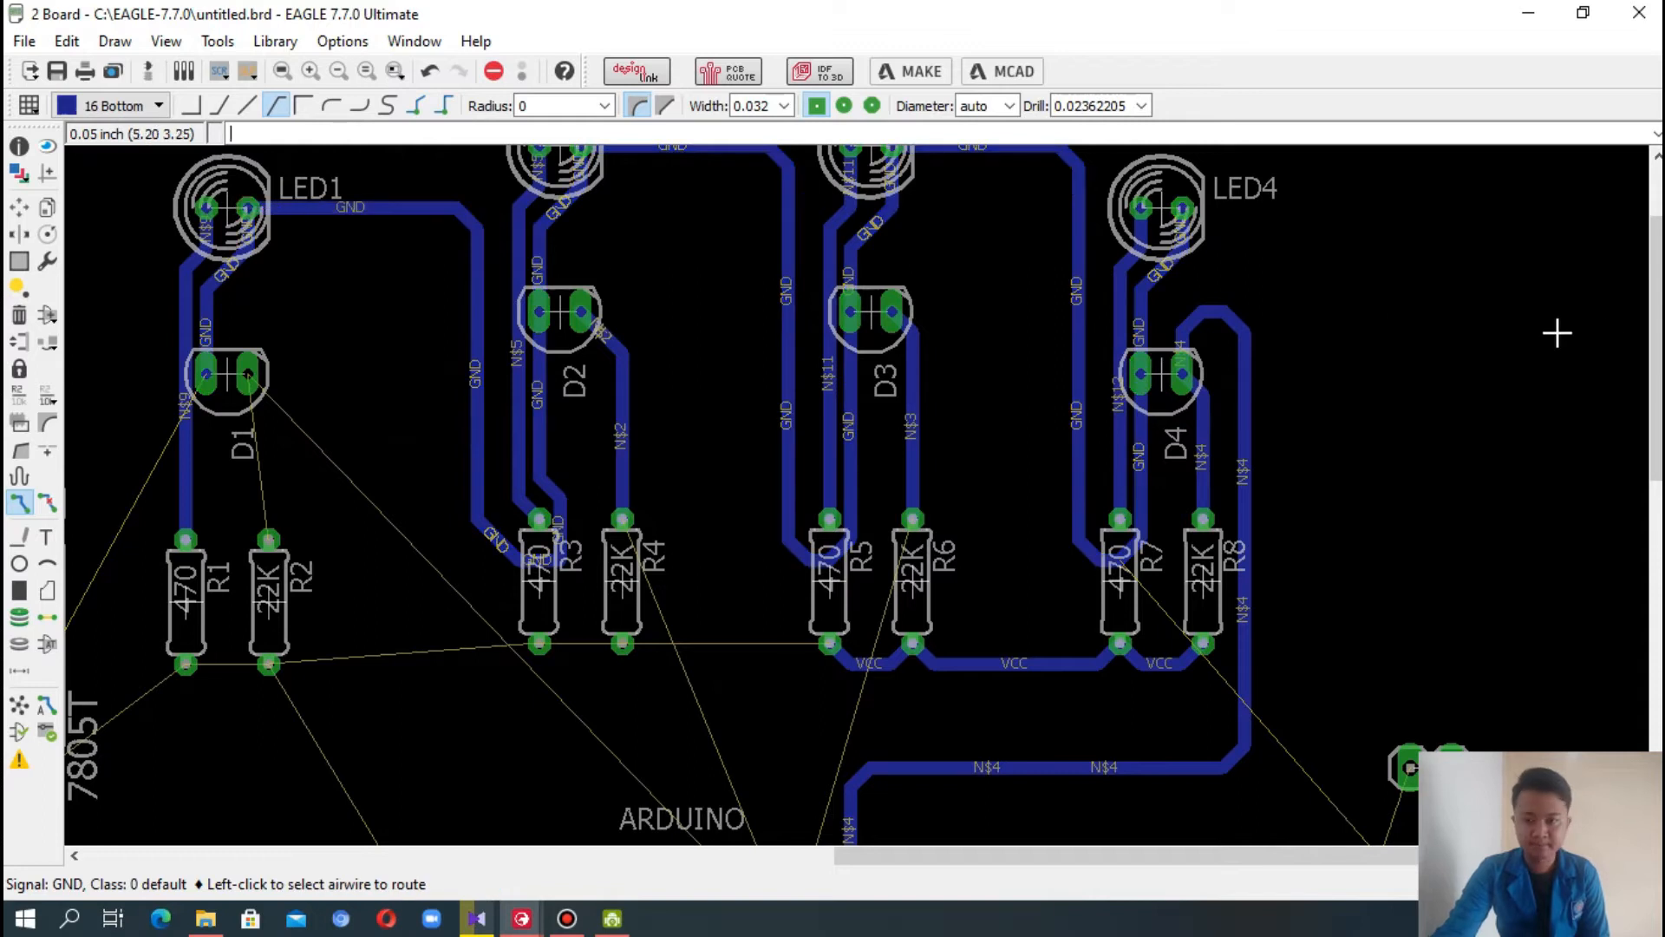
pyautogui.moveTo(1656, 336)
pyautogui.mouseDown()
pyautogui.moveTo(1657, 464)
pyautogui.moveTo(1660, 346)
pyautogui.moveTo(1661, 380)
pyautogui.moveTo(1661, 362)
pyautogui.mouseUp()
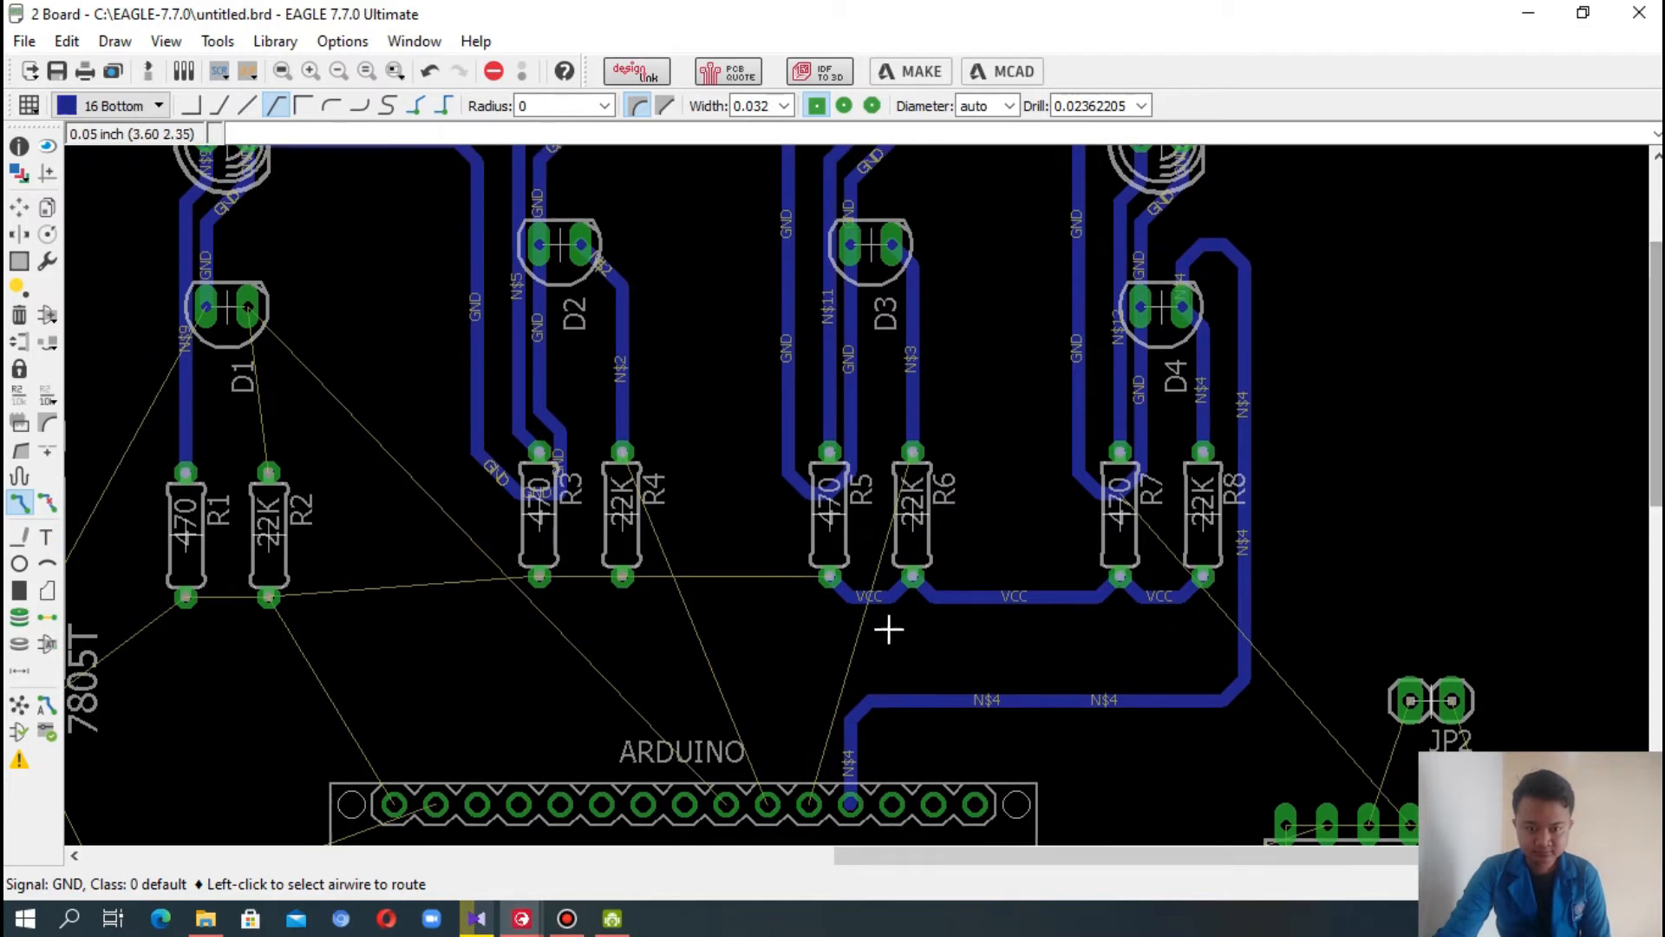
pyautogui.click(826, 576)
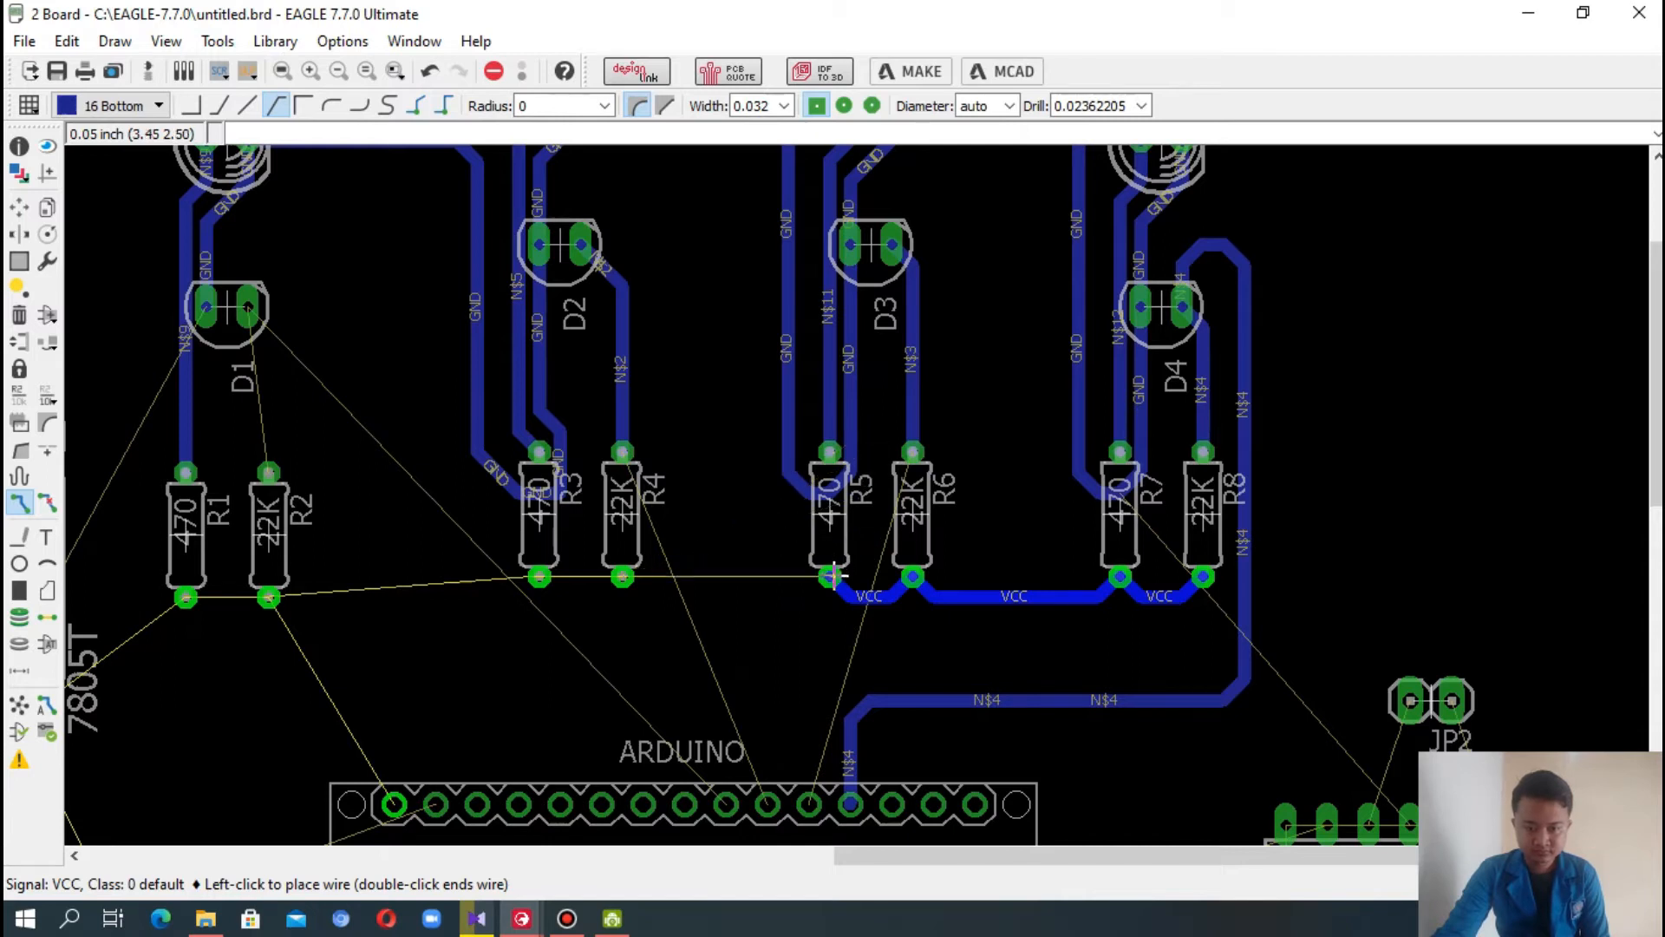
pyautogui.press('Escape')
pyautogui.click(913, 460)
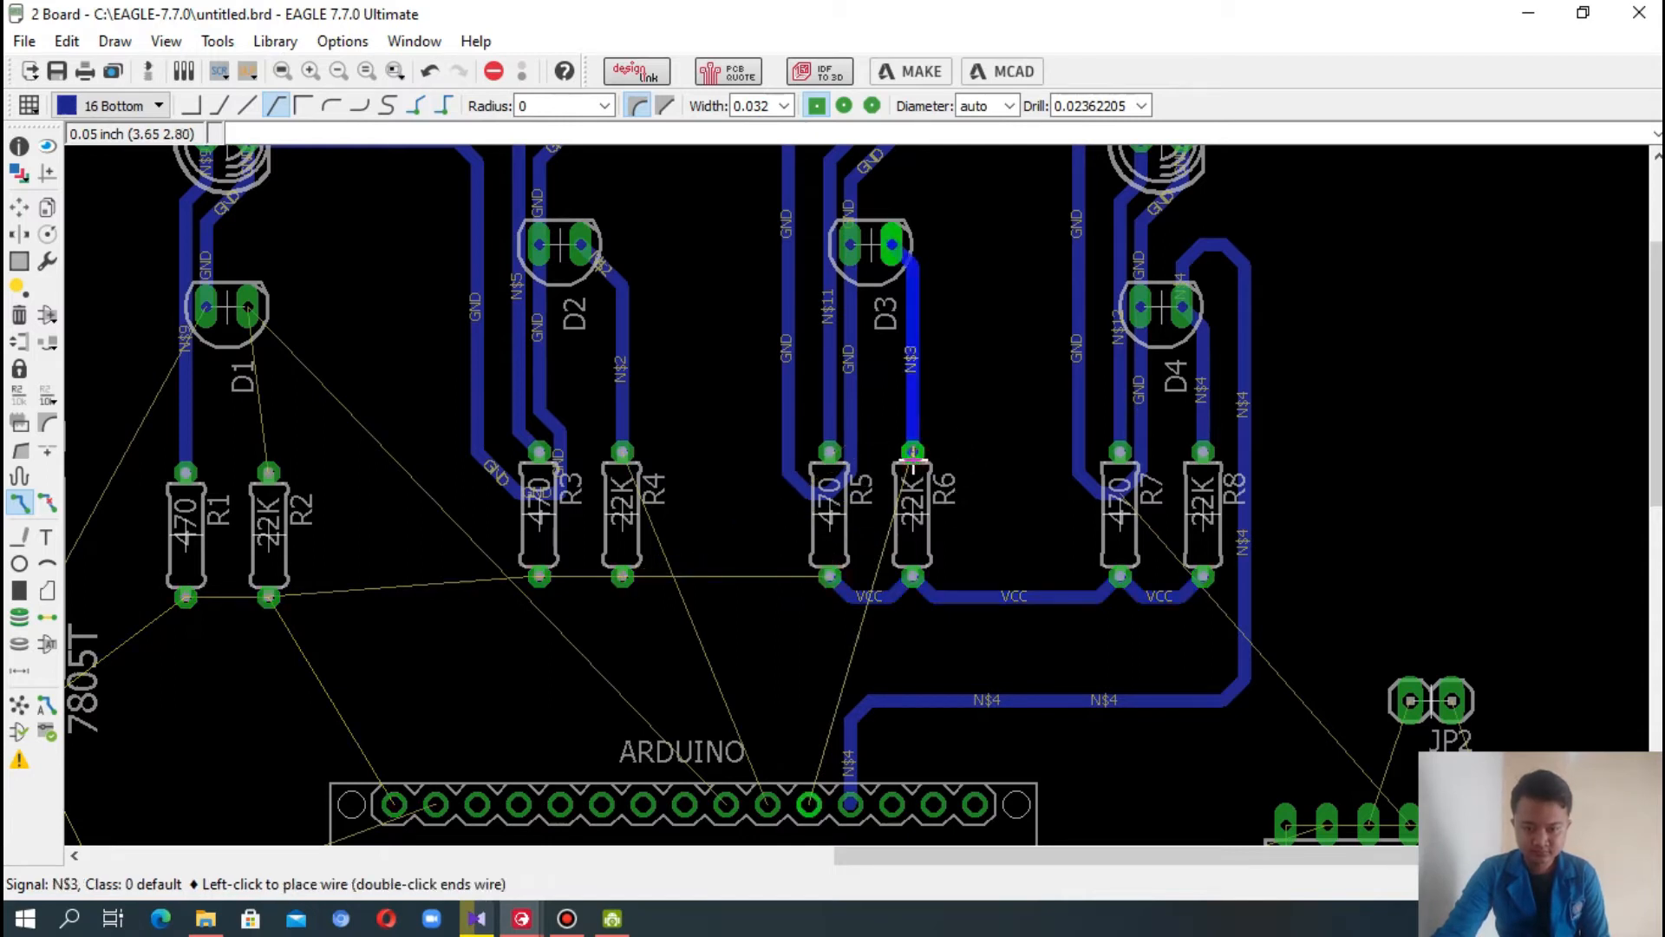
pyautogui.click(913, 453)
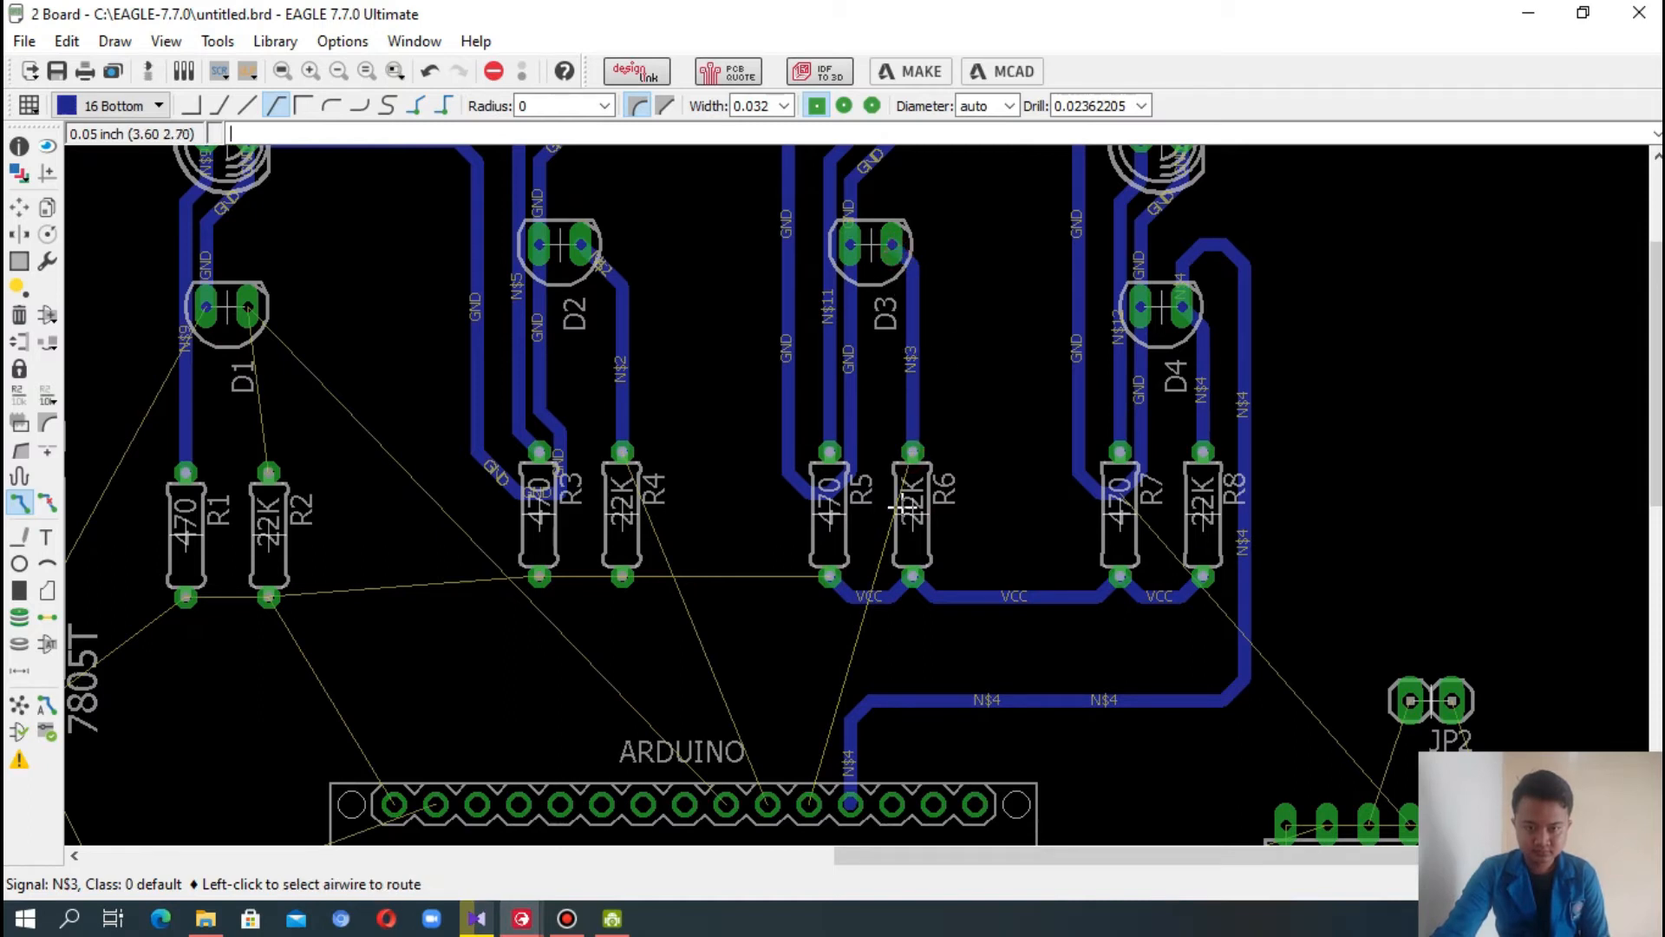
pyautogui.click(915, 461)
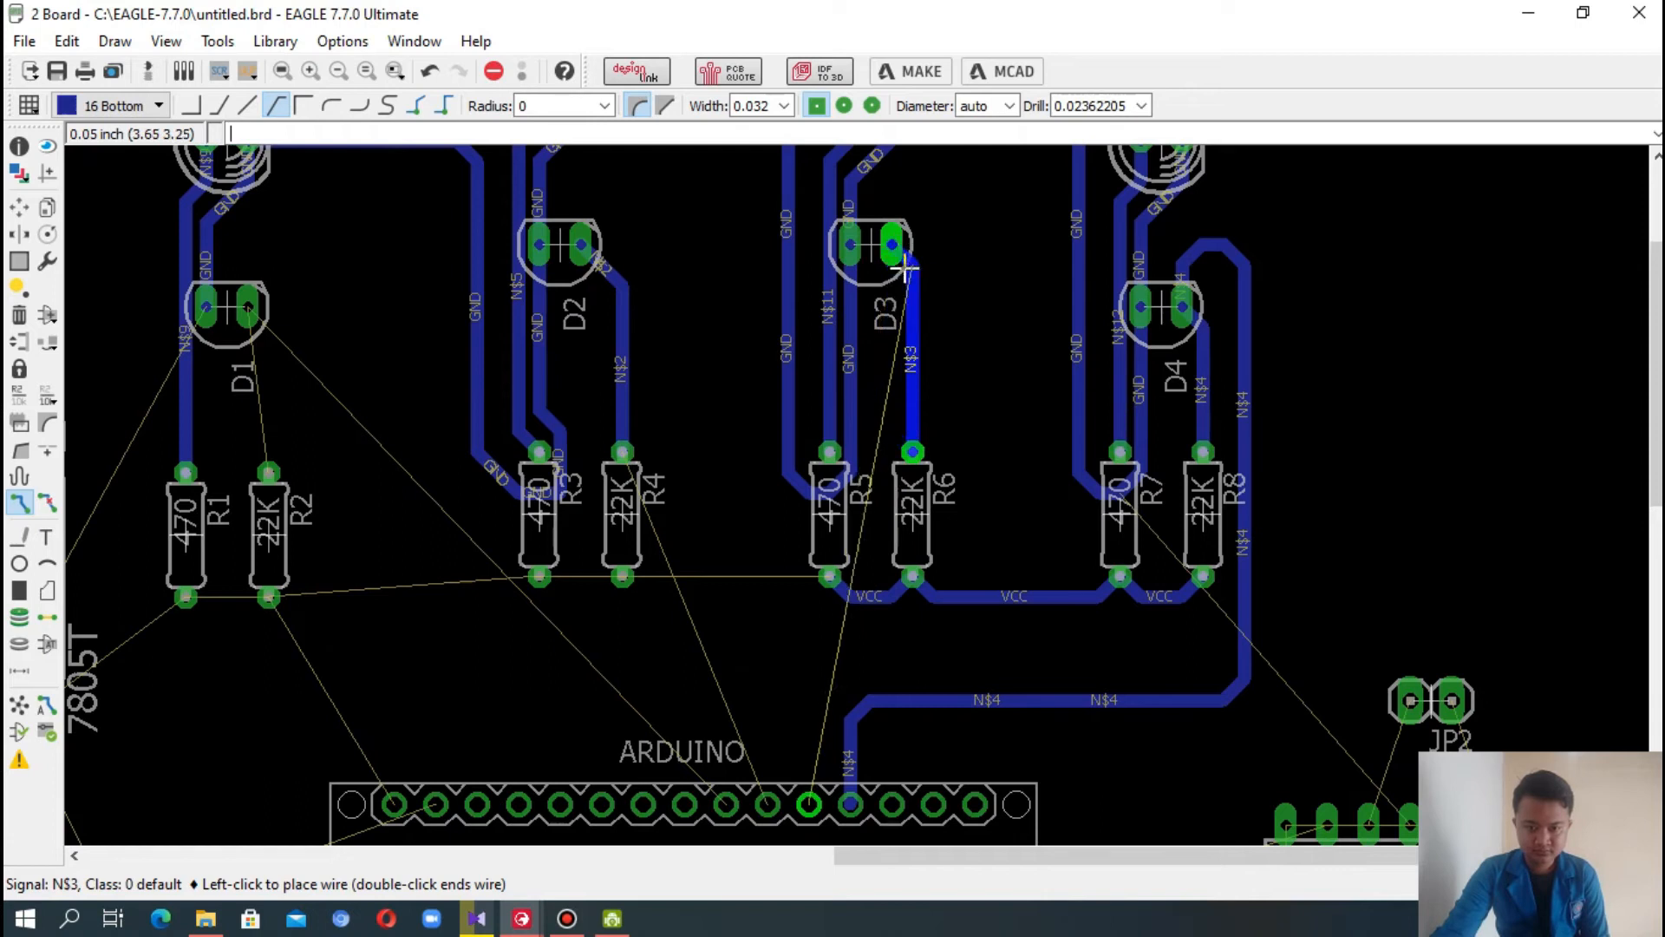
pyautogui.click(890, 246)
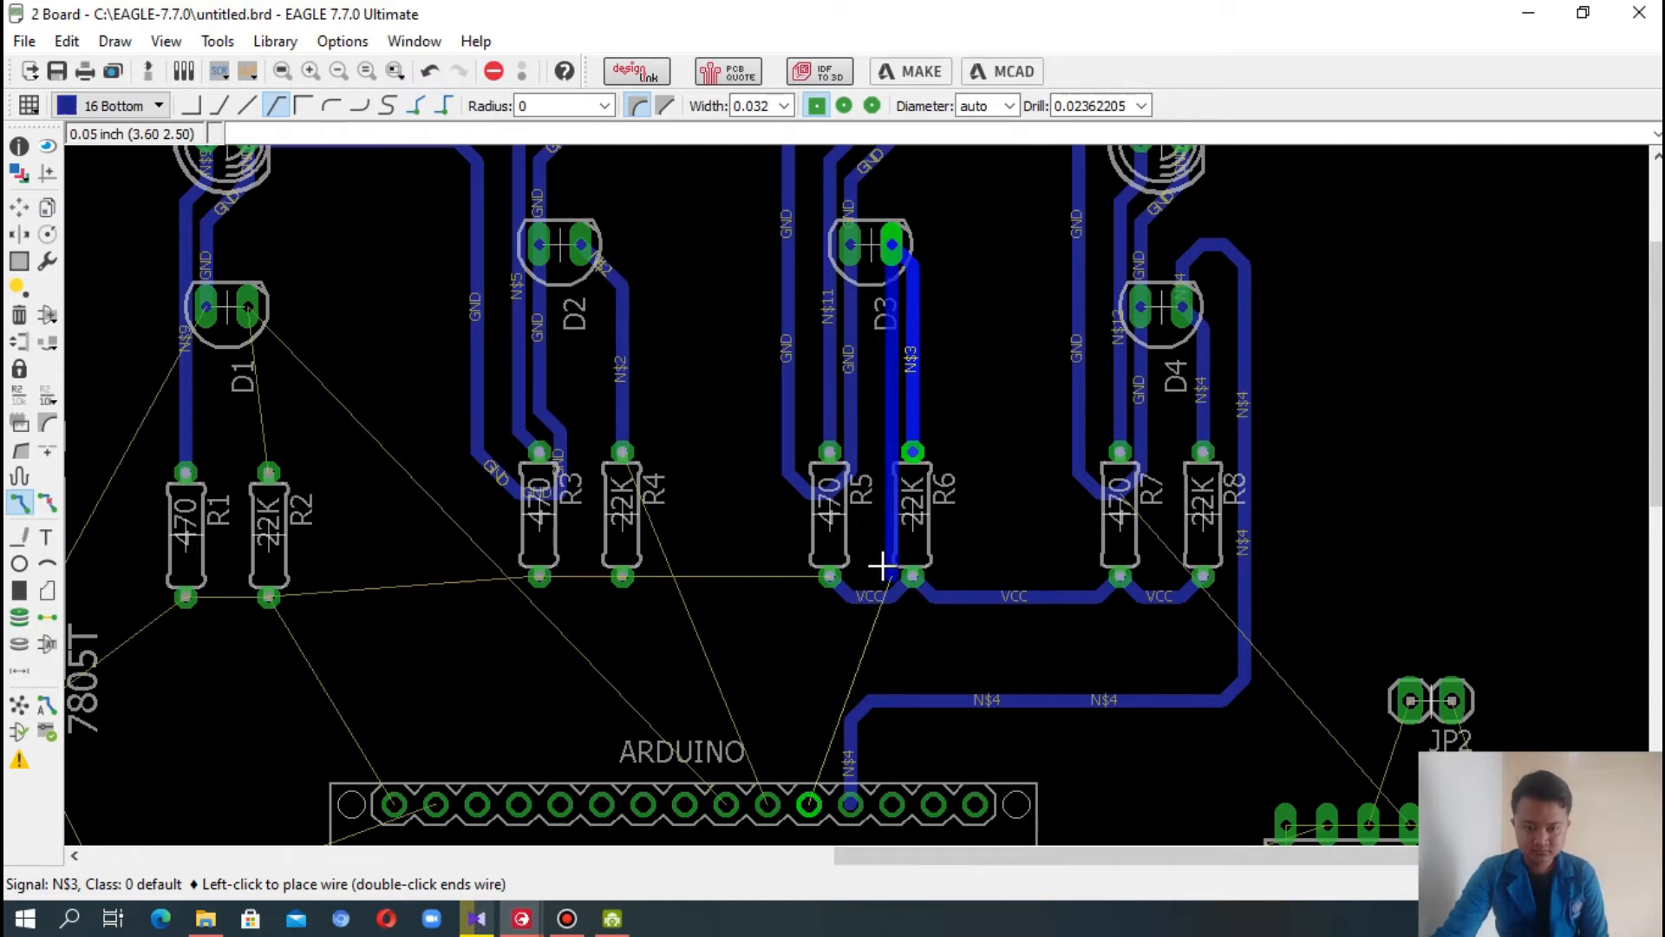
pyautogui.press('Escape')
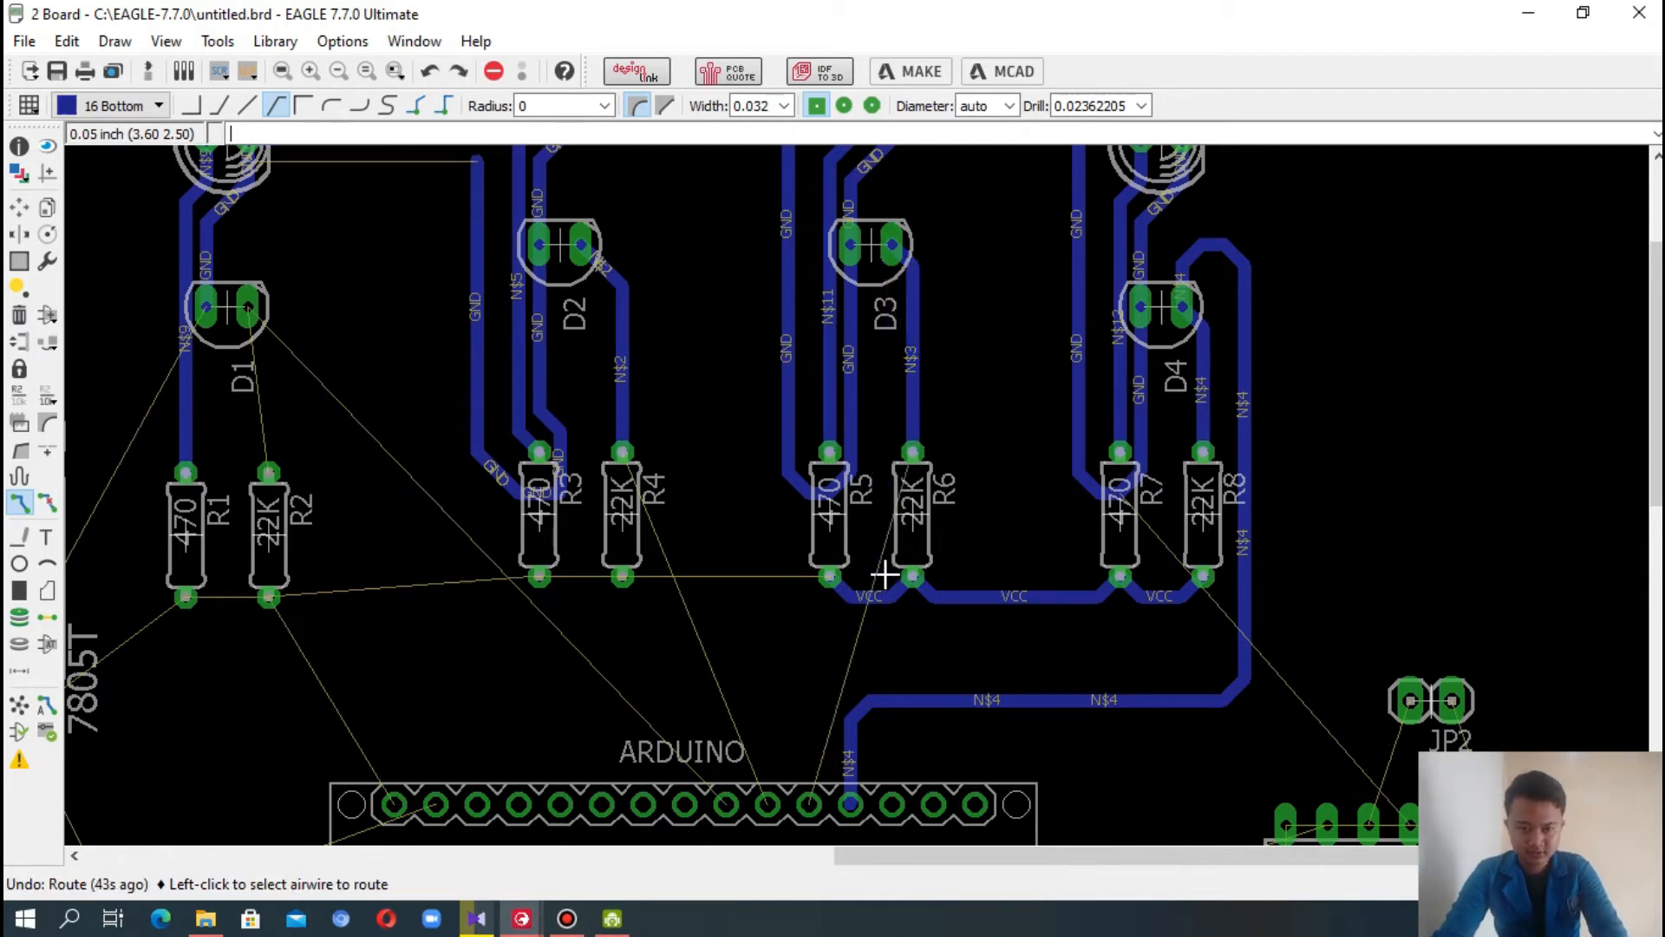
pyautogui.hotkey('ctrl', 'y')
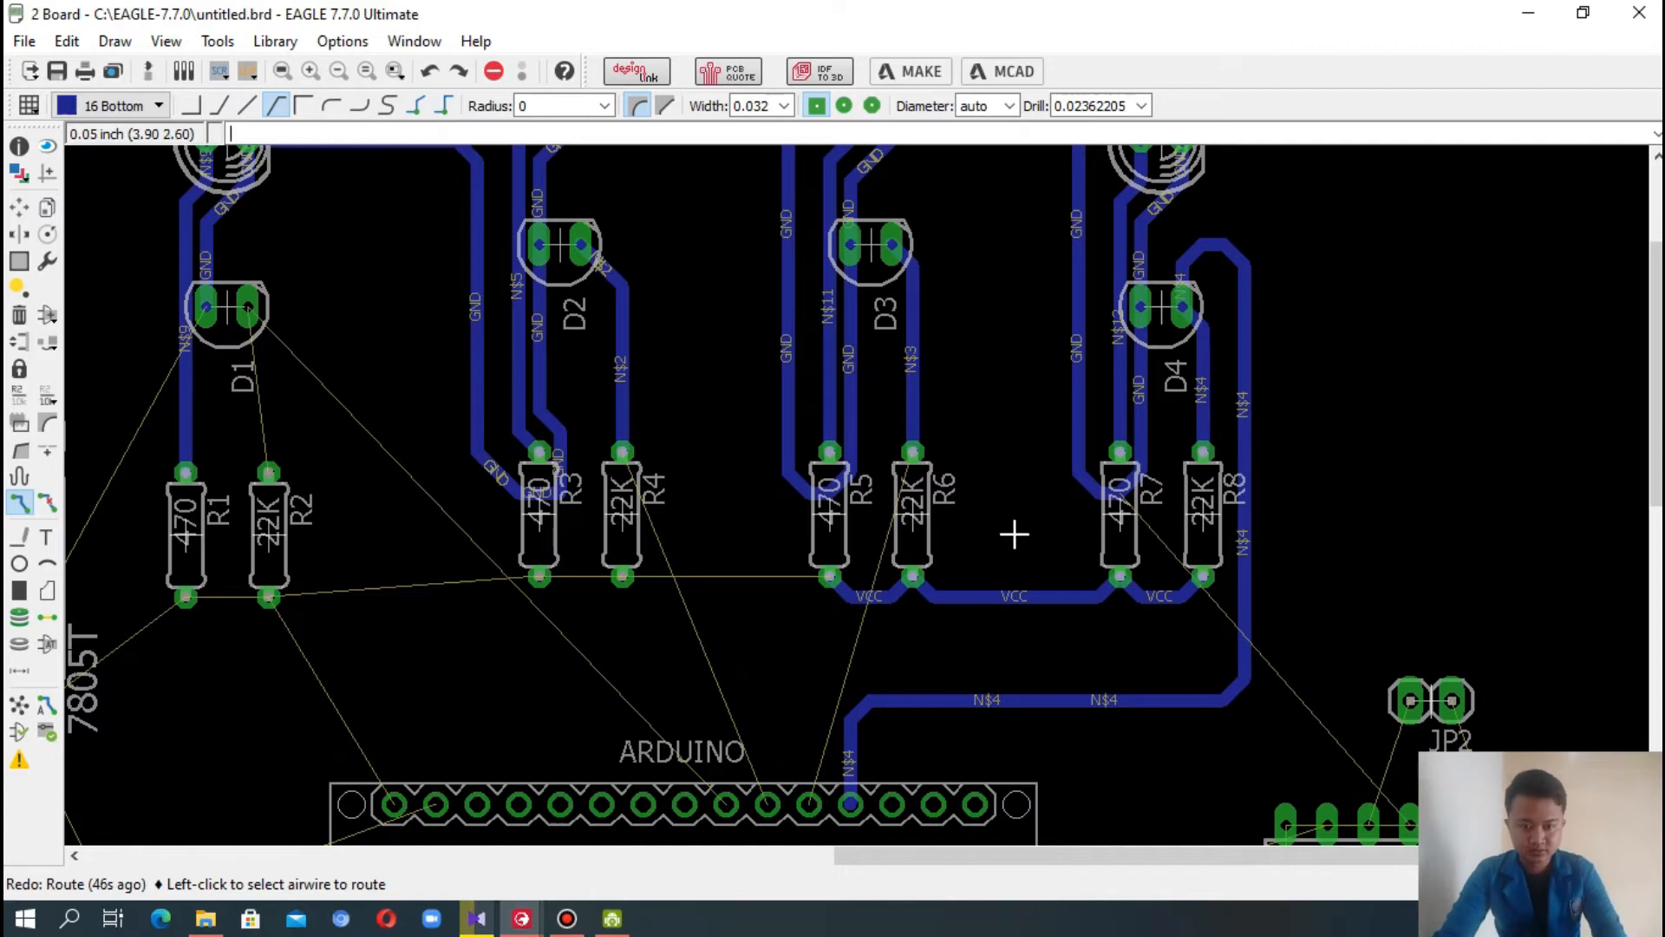
# - Rip up the VCC trace between the lower pads of R5 and R6
pyautogui.click(47, 501)
pyautogui.click(856, 605)
pyautogui.click(858, 606)
pyautogui.click(849, 604)
pyautogui.click(839, 608)
pyautogui.click(886, 602)
pyautogui.click(893, 598)
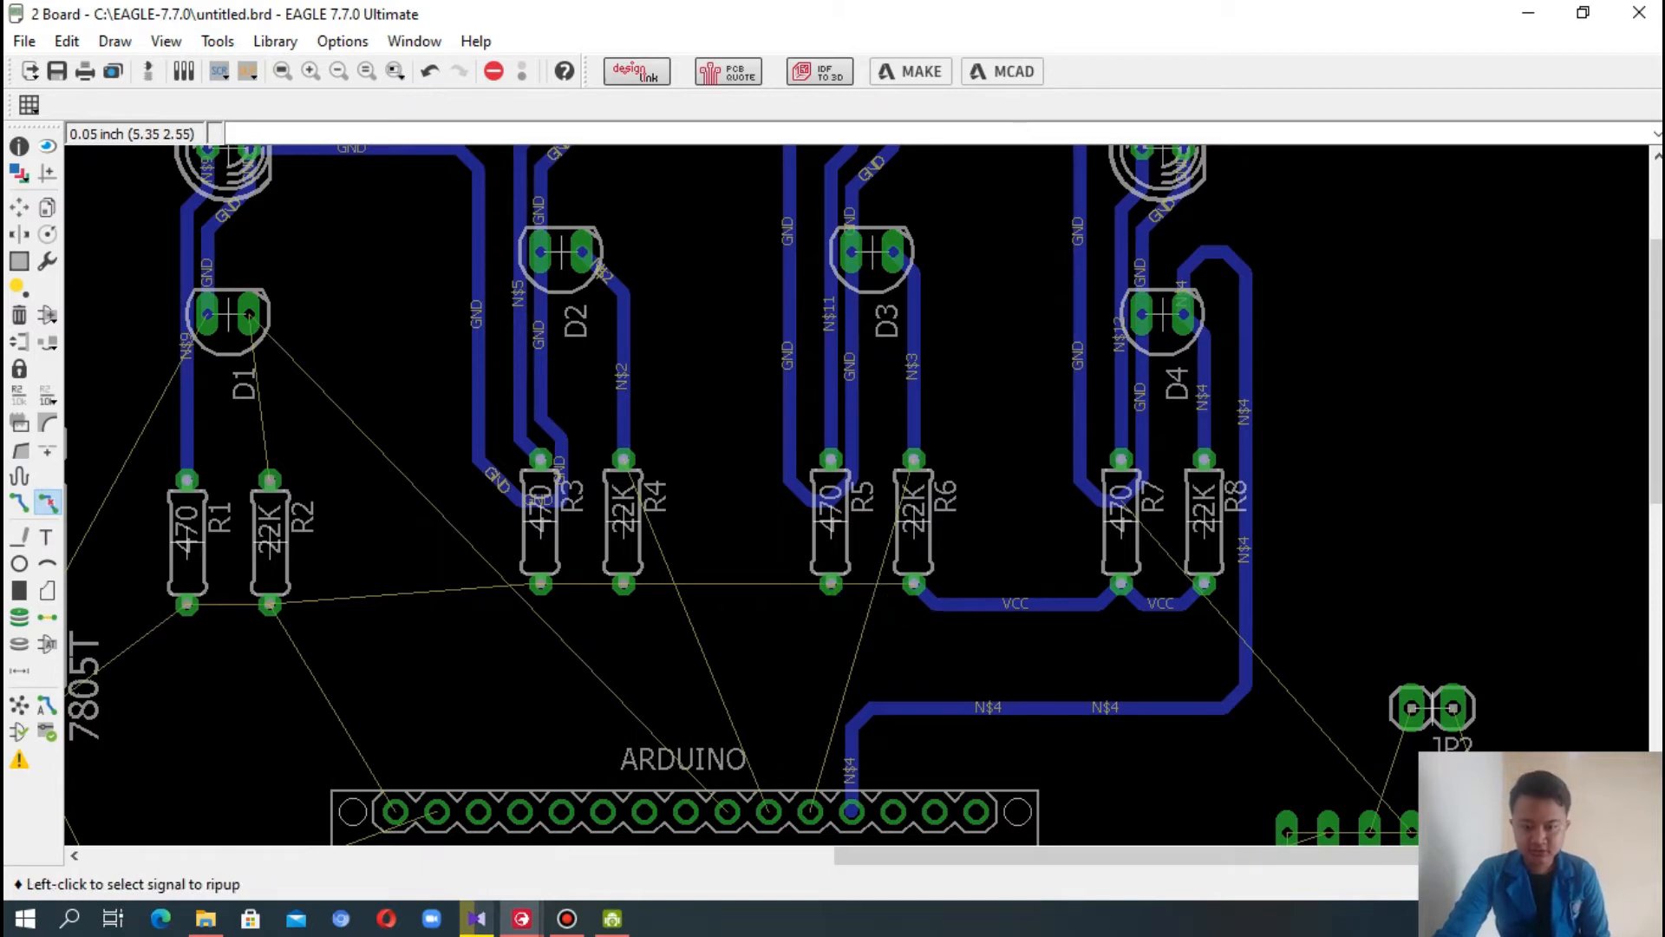
# - Route VCC from R6's lower pad up its right side, over D3 and down between D3's pads to R5's lower pad
pyautogui.scroll(-1, 1656, 373)
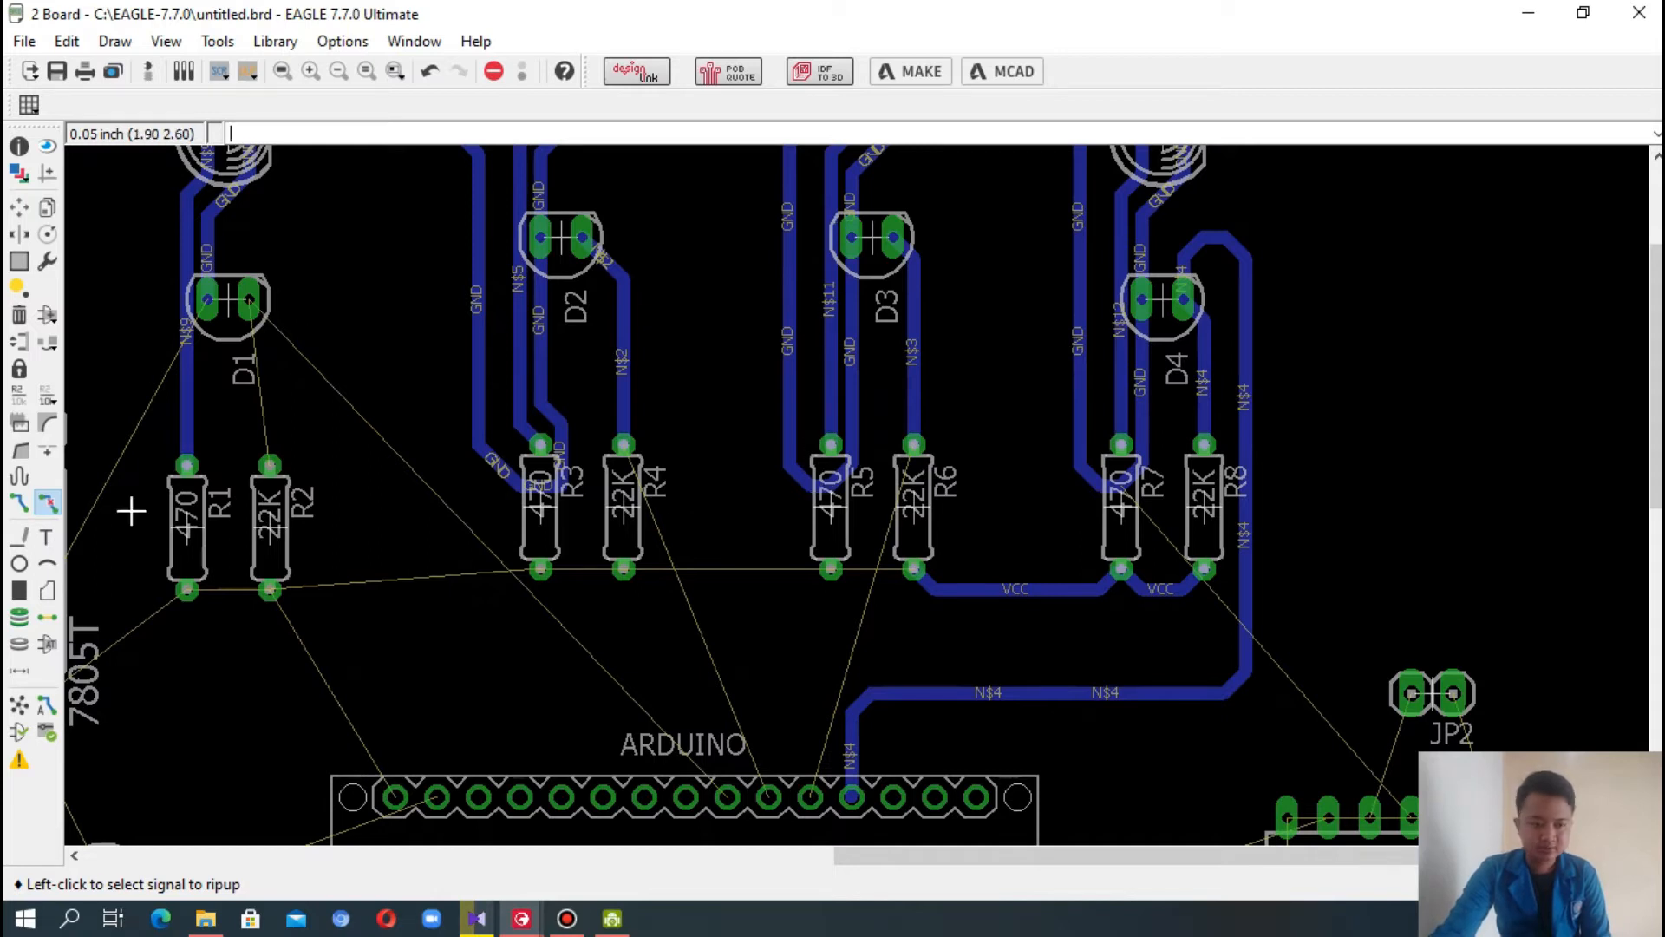
pyautogui.click(19, 502)
pyautogui.click(911, 568)
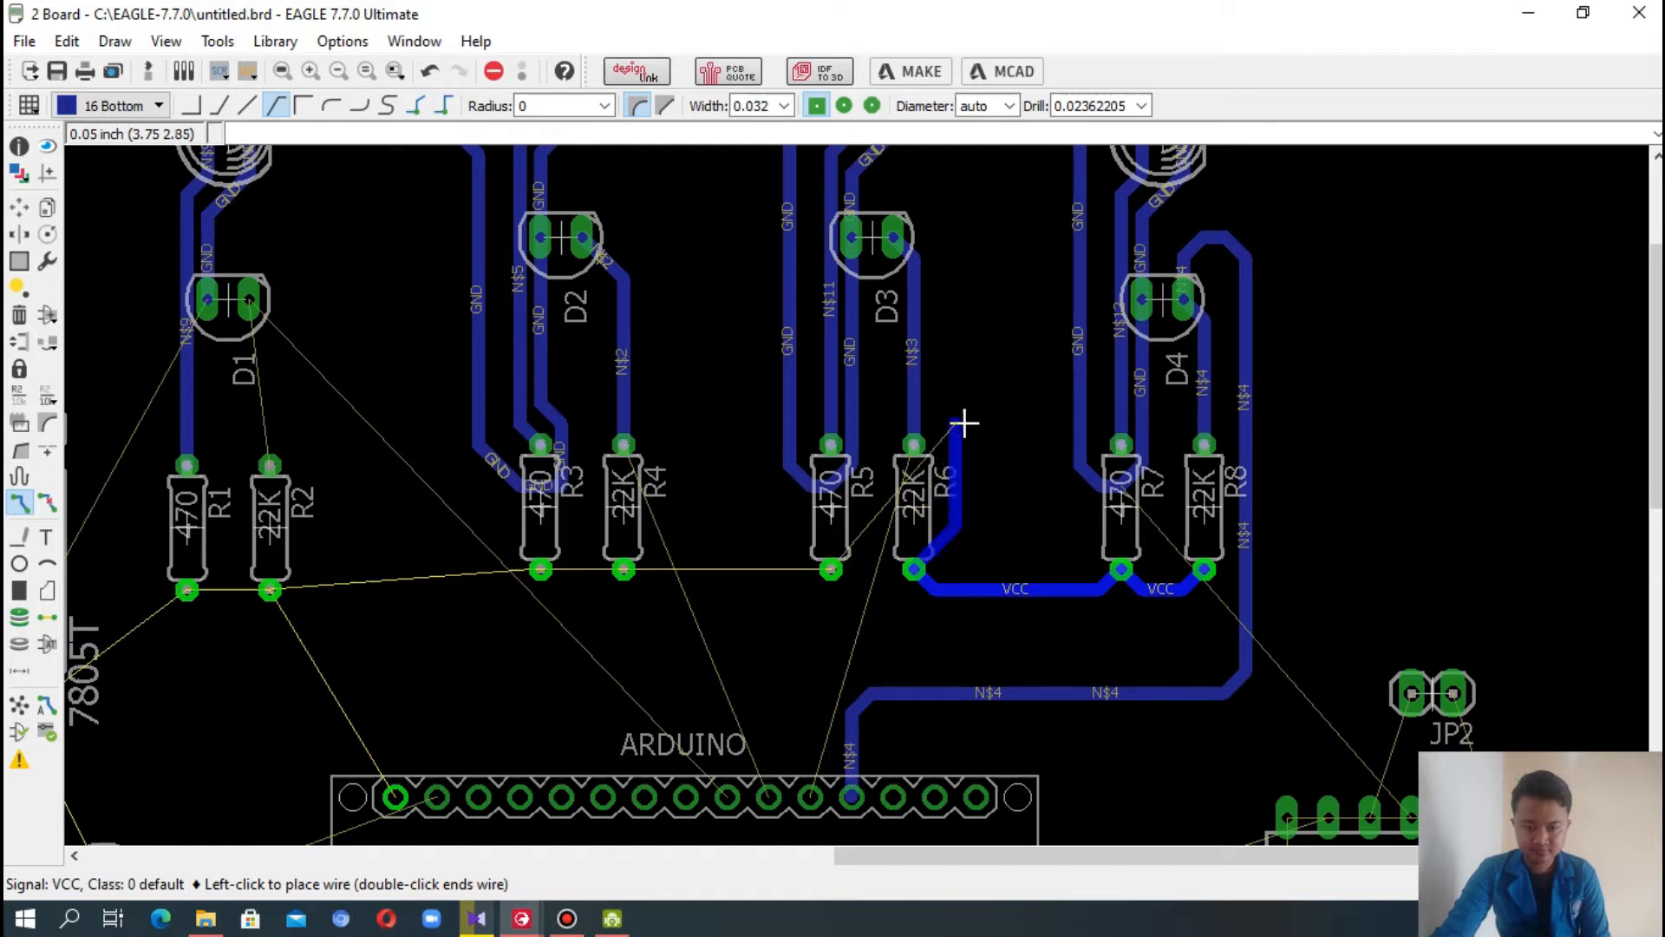
pyautogui.click(948, 212)
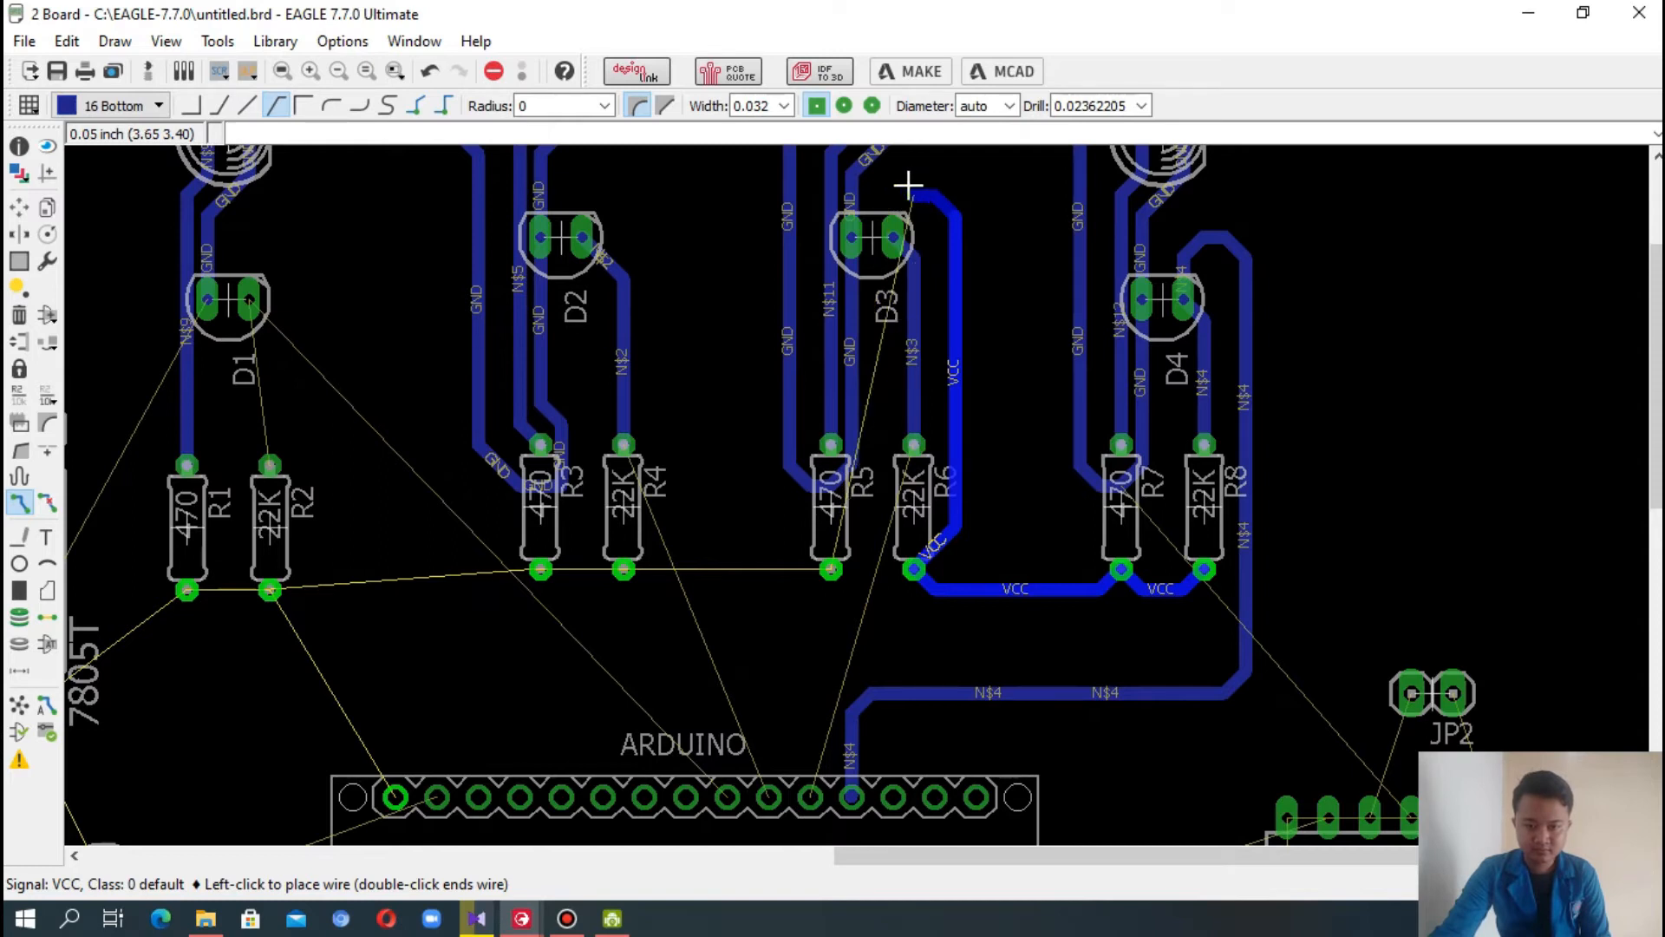
pyautogui.click(880, 191)
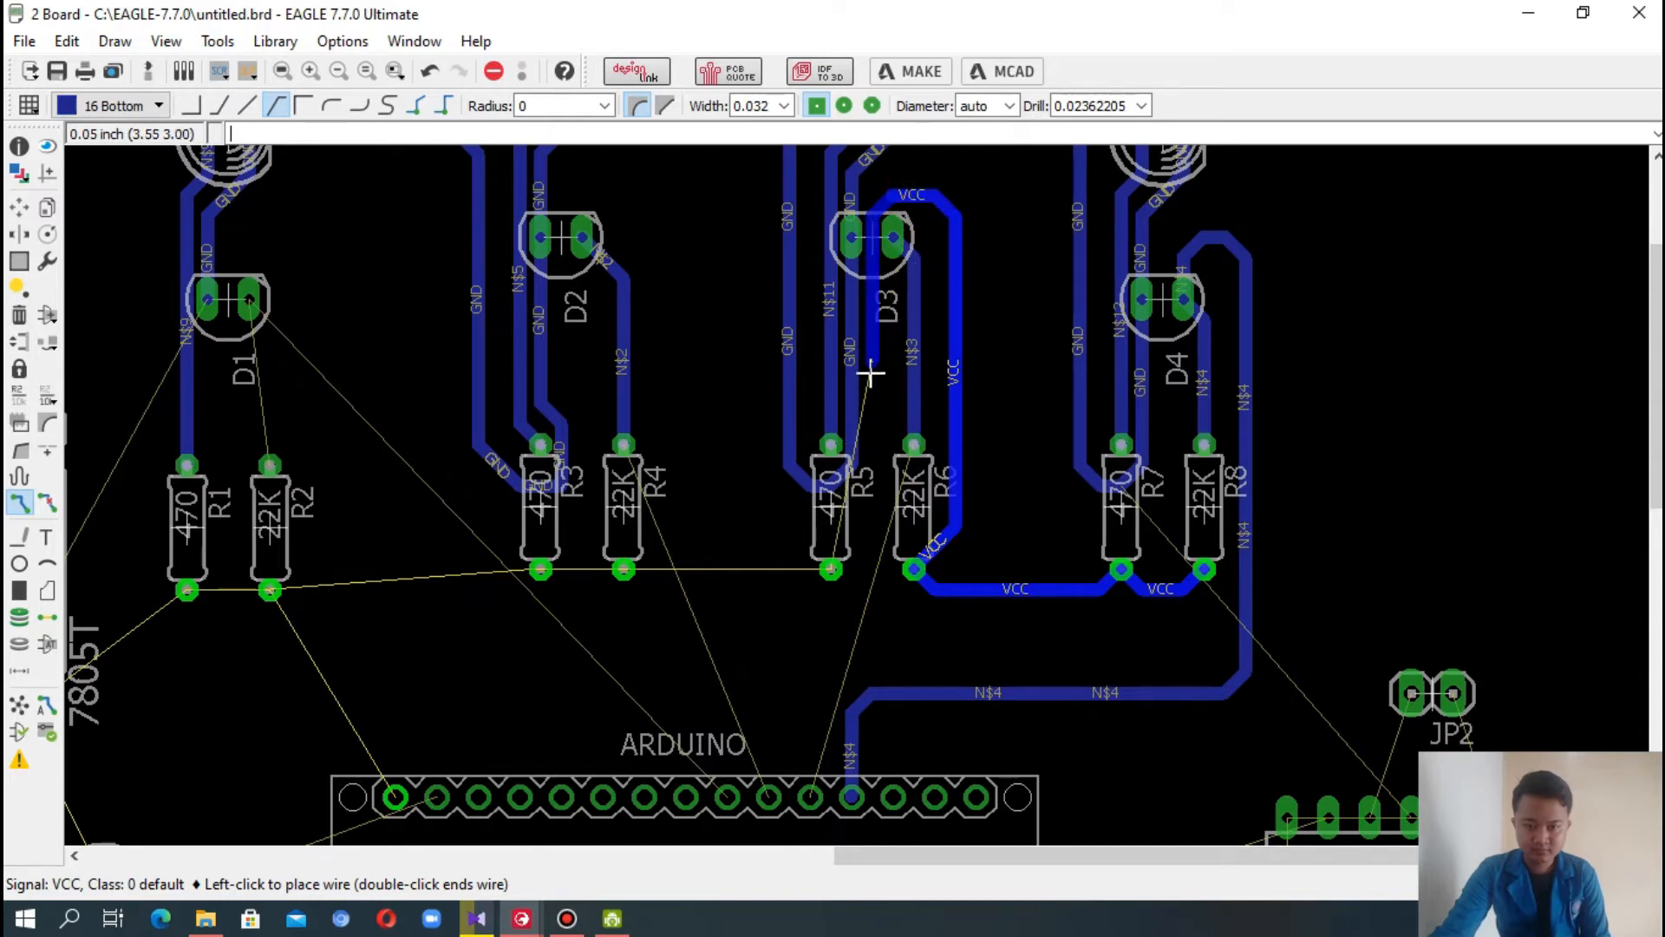
pyautogui.click(871, 549)
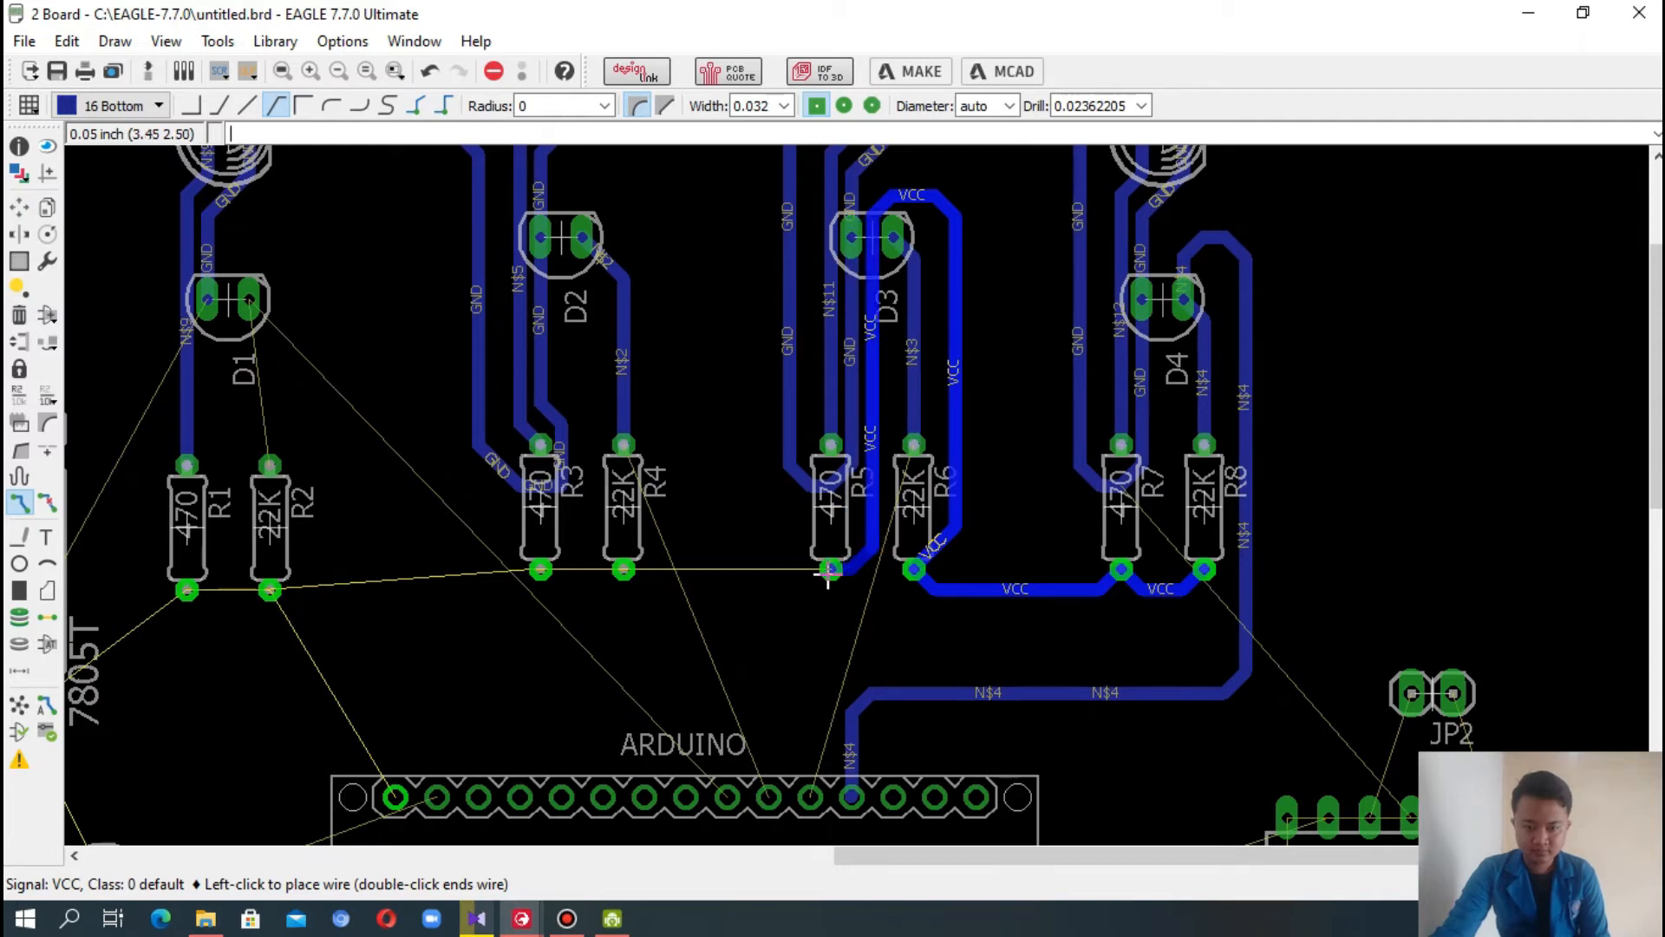
pyautogui.click(830, 570)
# - Route N$3 from R6's upper pad through its body and between R5 and R6 to the Arduino pin left of N$4
pyautogui.click(913, 444)
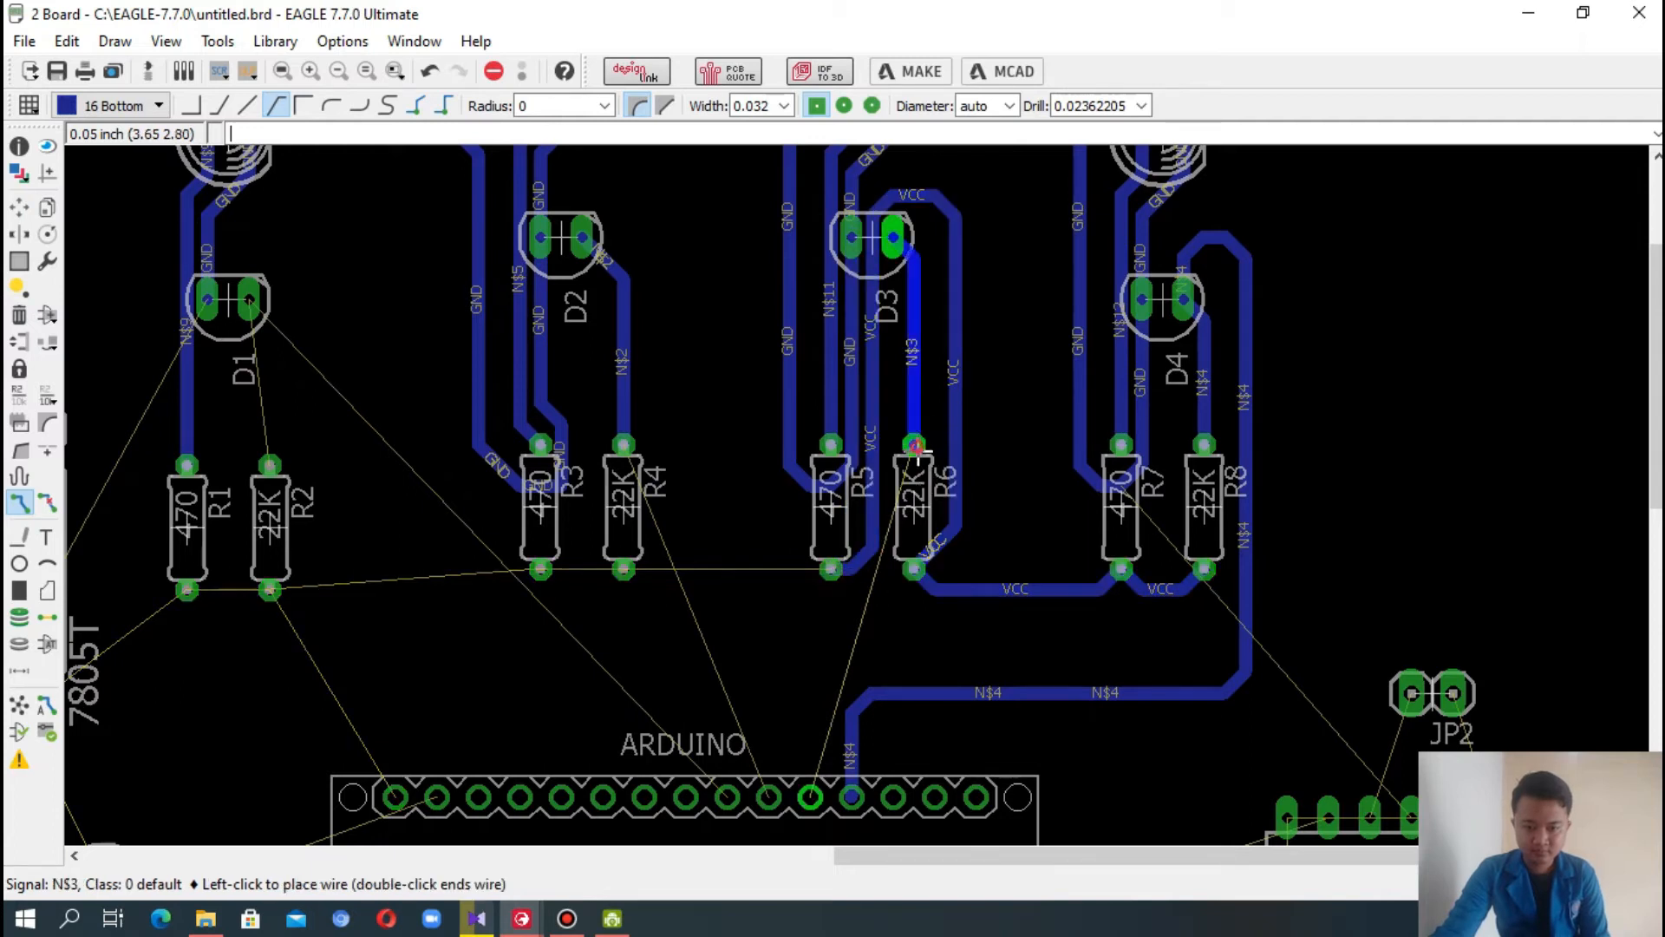
pyautogui.click(913, 528)
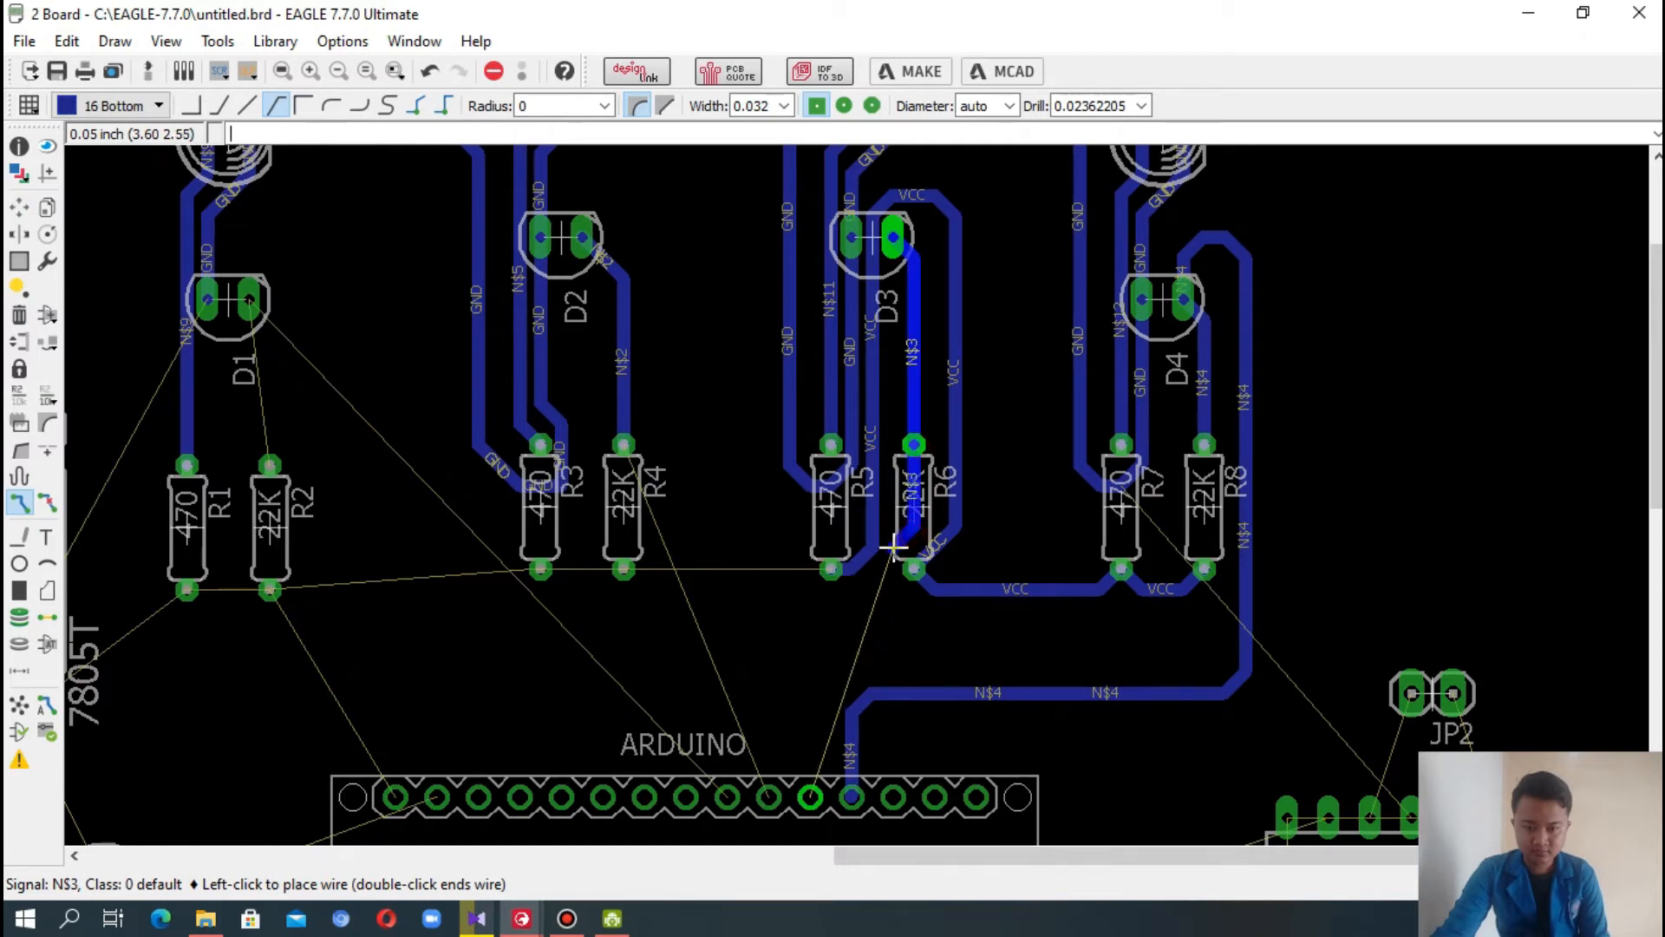
pyautogui.click(872, 651)
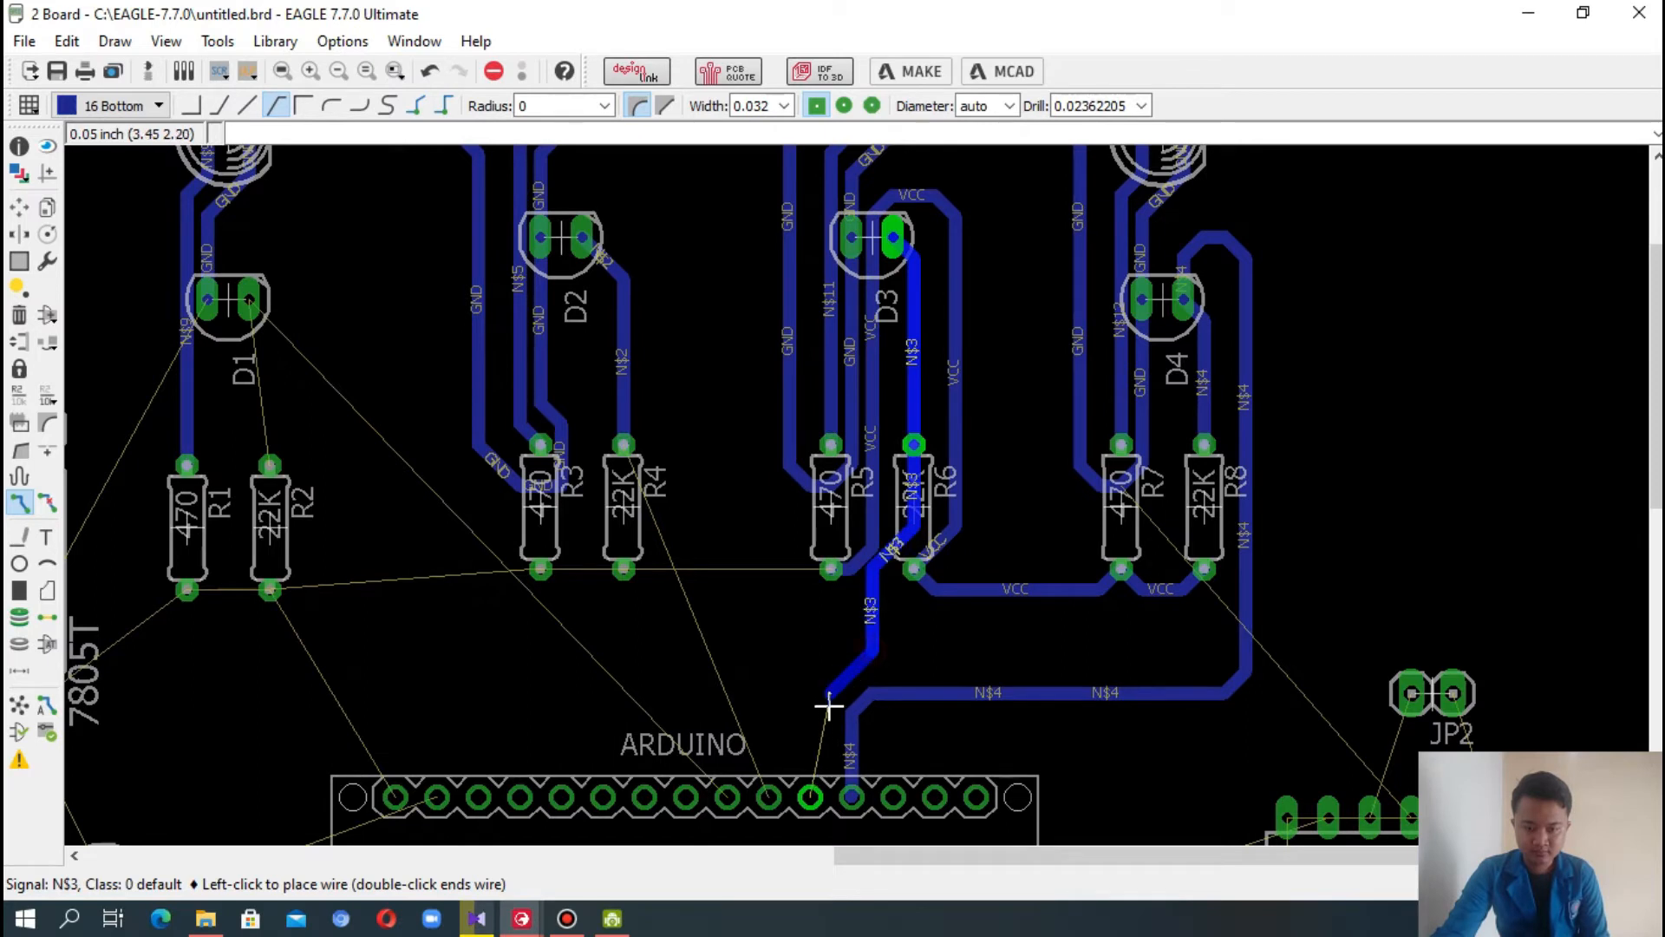
pyautogui.click(812, 794)
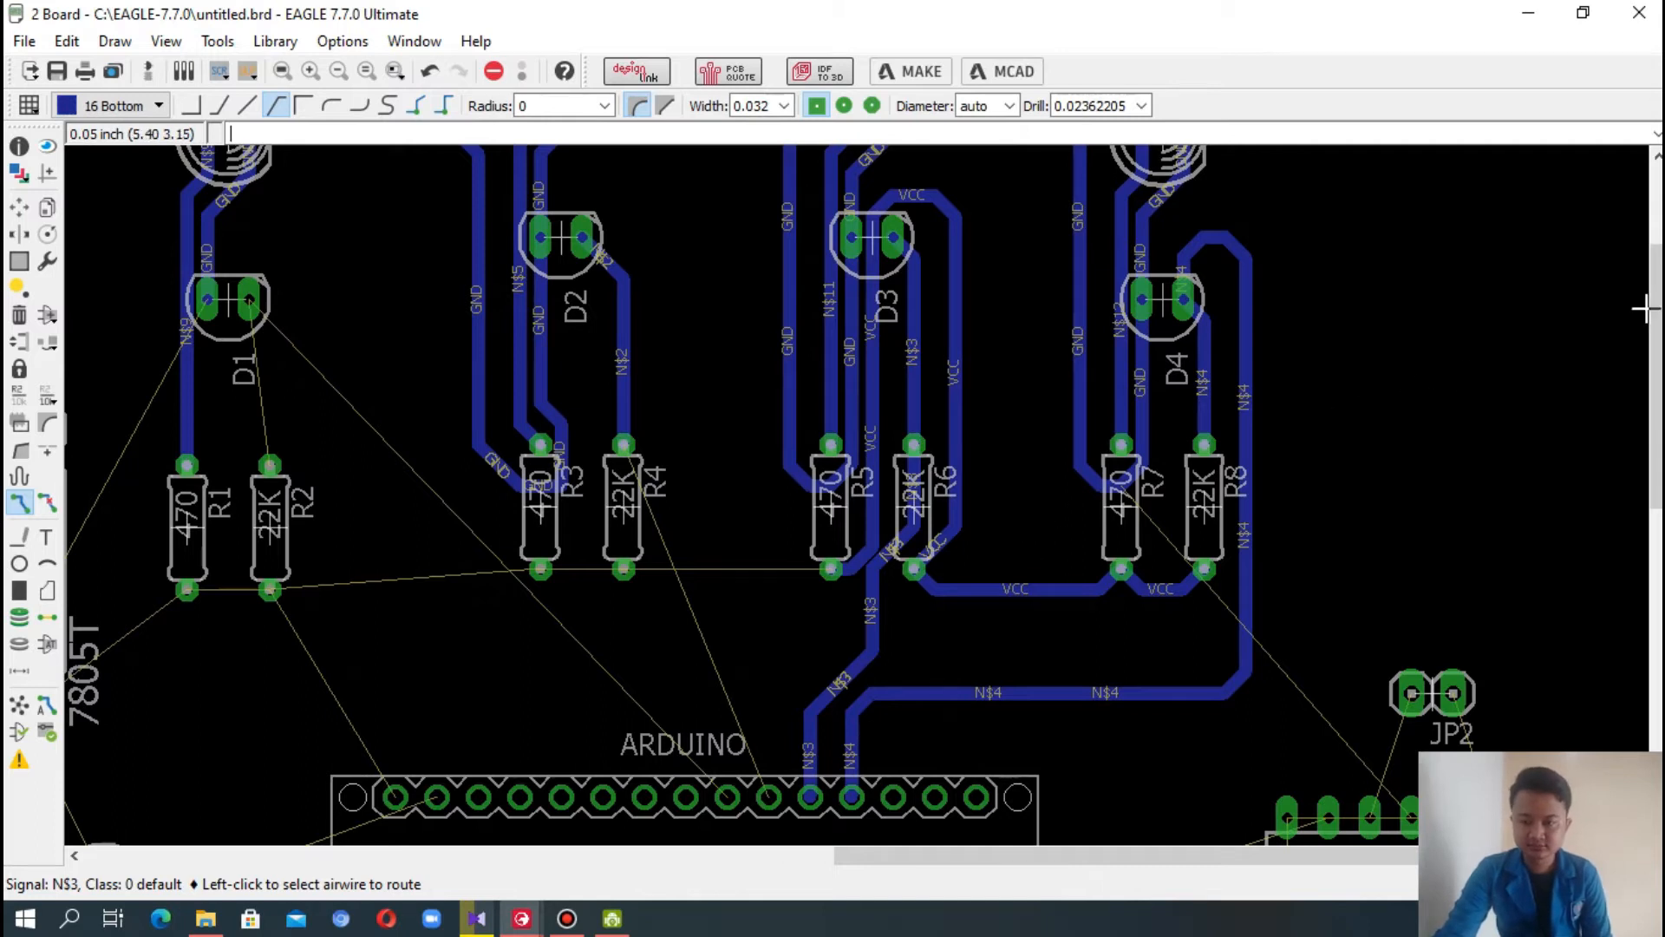
pyautogui.moveTo(1646, 312); pyautogui.dragTo(1647, 283)
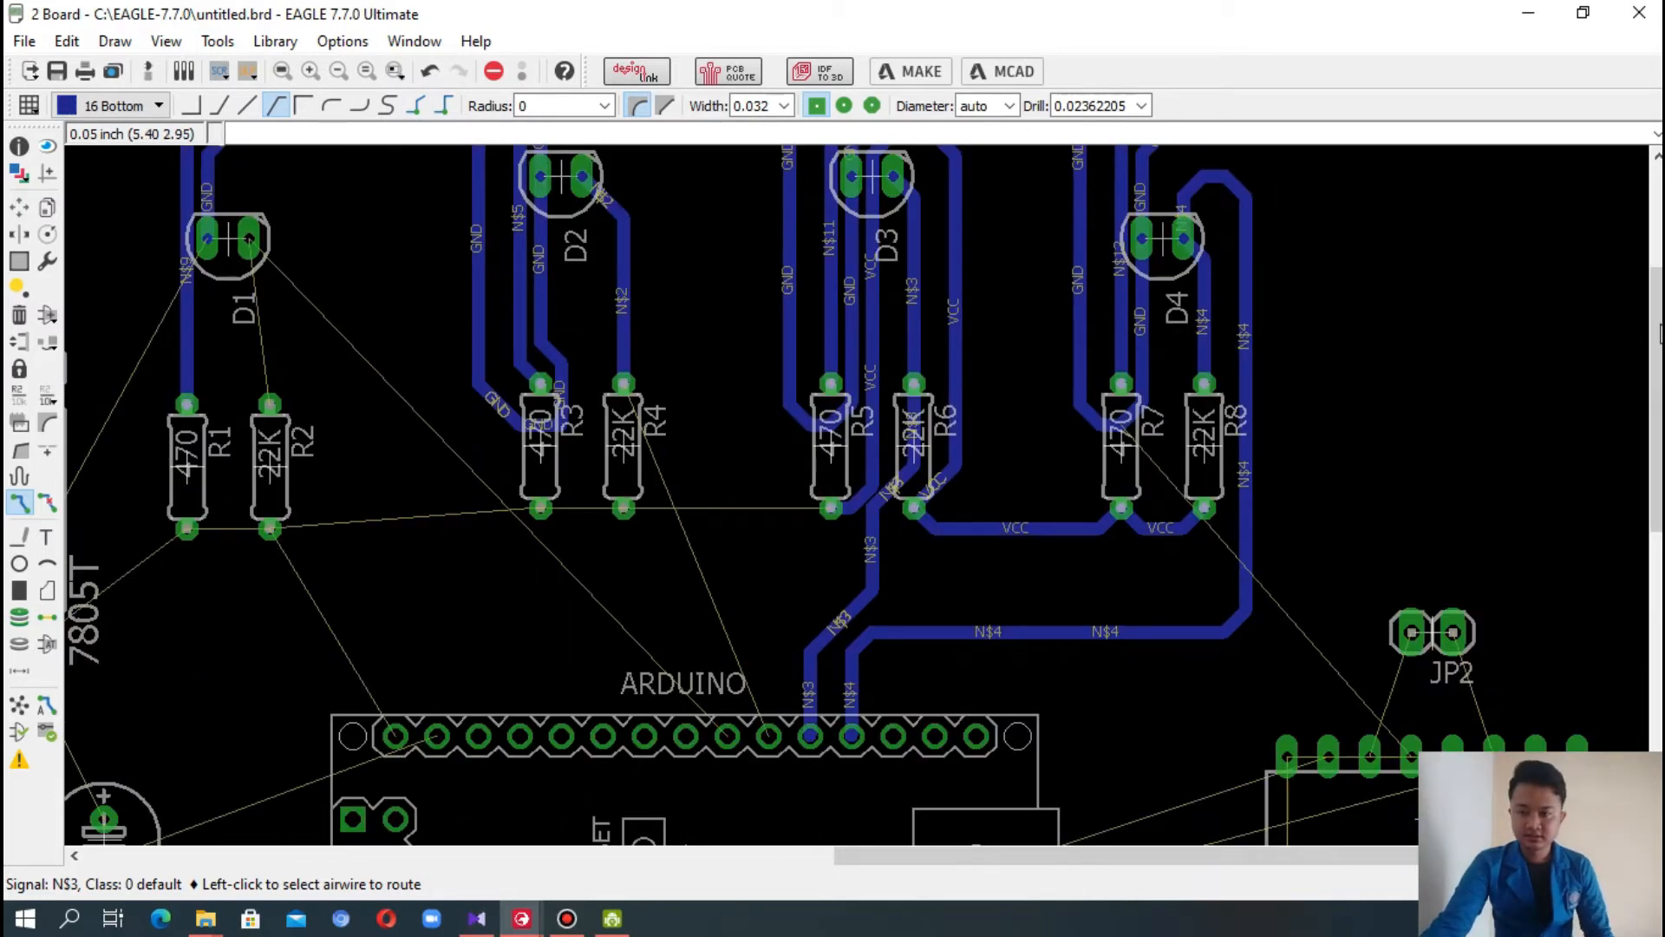
pyautogui.moveTo(1654, 391)
pyautogui.mouseDown()
pyautogui.moveTo(1655, 359)
pyautogui.moveTo(1655, 402)
pyautogui.mouseUp()
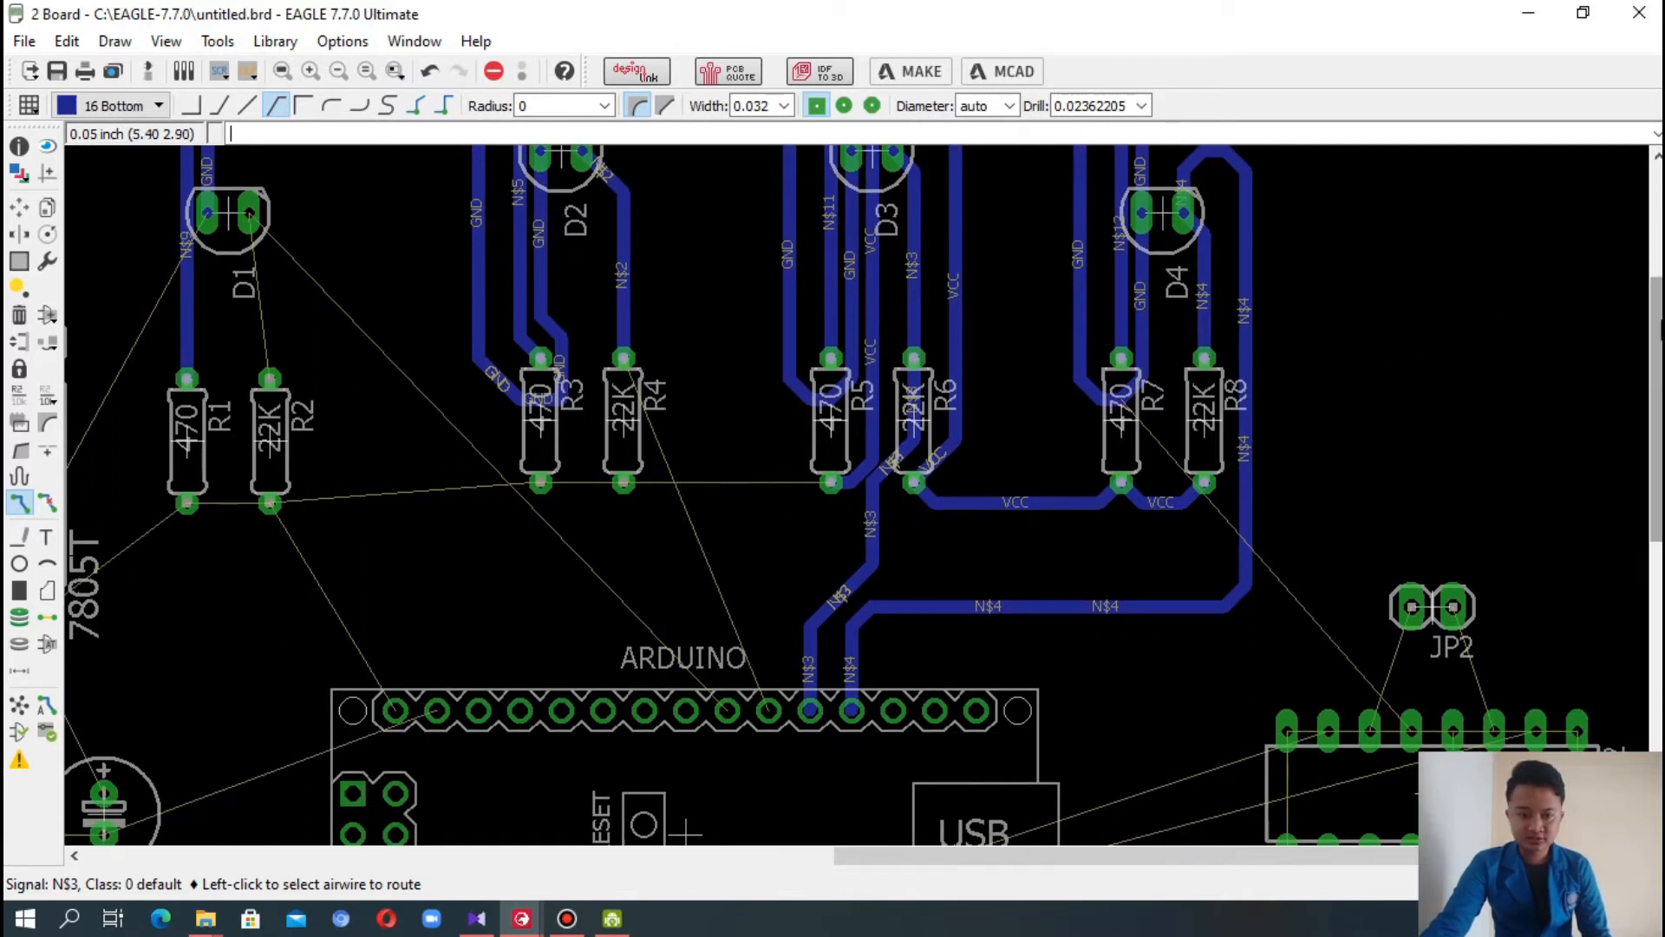
pyautogui.moveTo(1659, 323); pyautogui.dragTo(1659, 304)
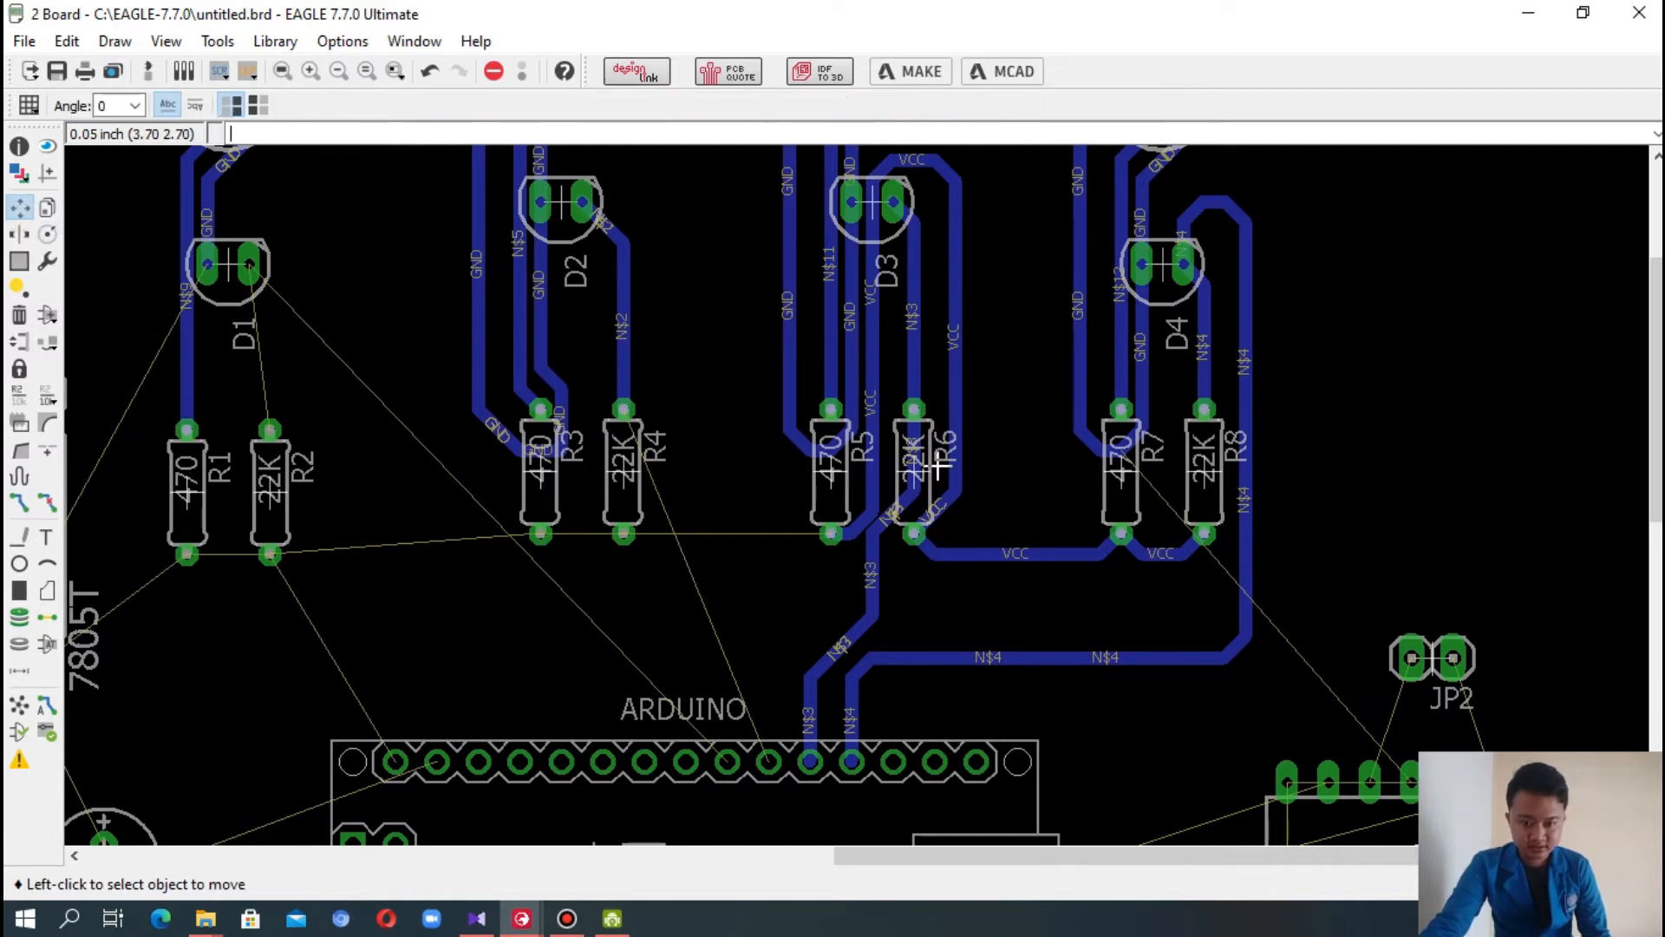
# - Rip up the diagonal N$3 trace segment between R5 and R6, beside R6's lower pad
pyautogui.click(891, 515)
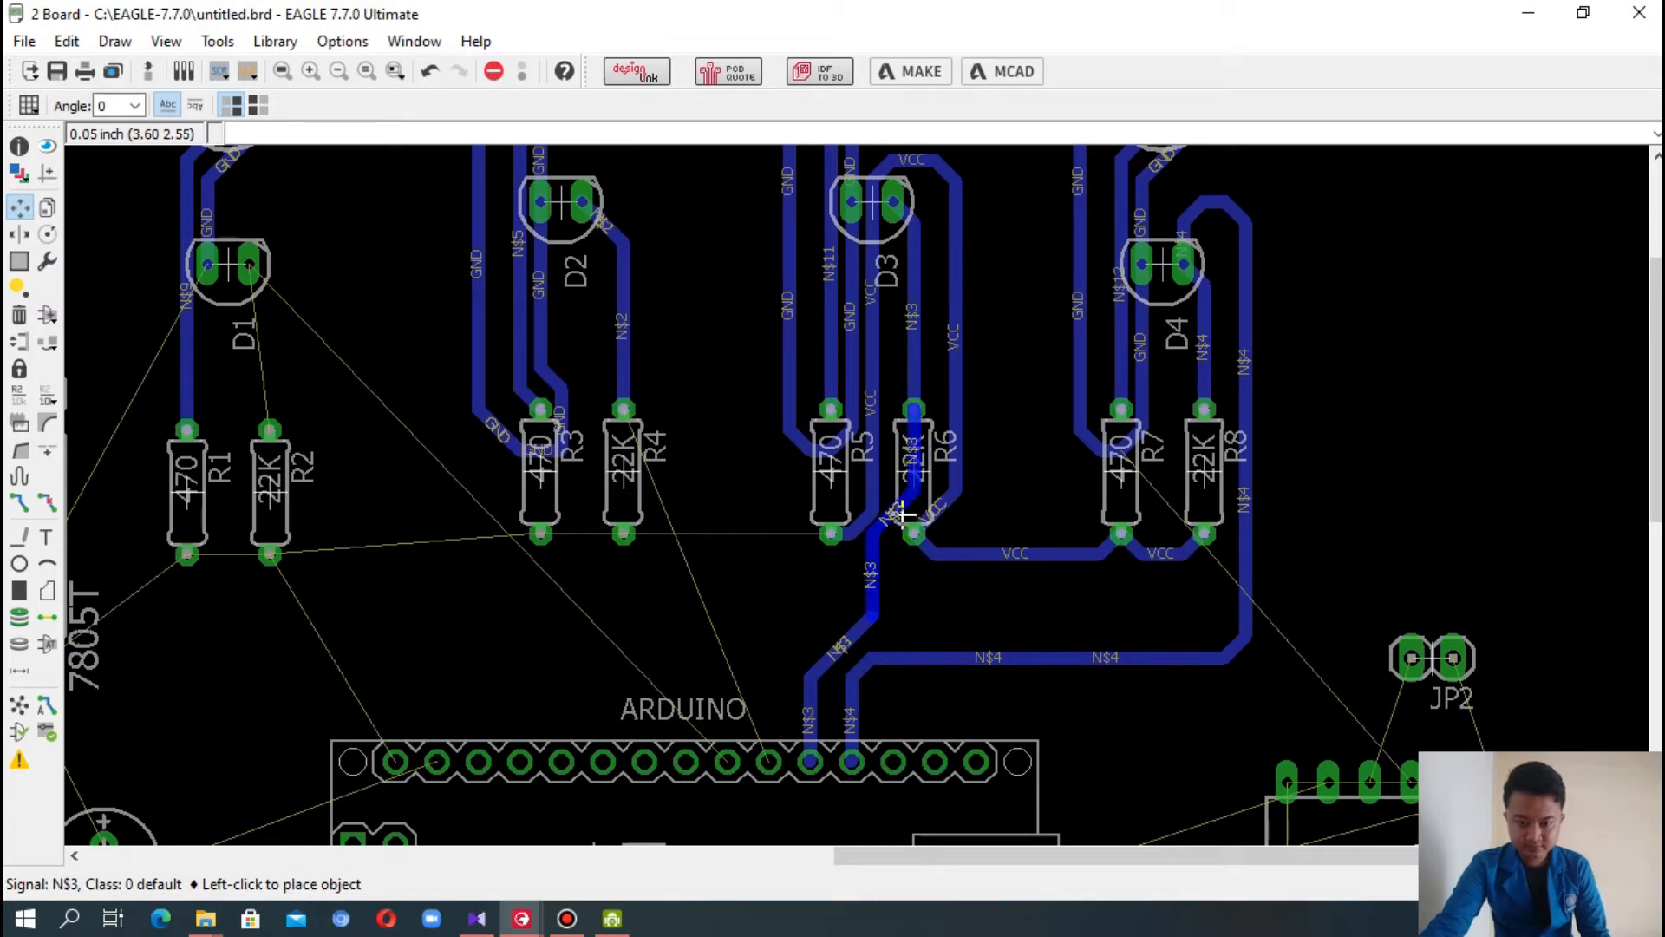
pyautogui.click(902, 516)
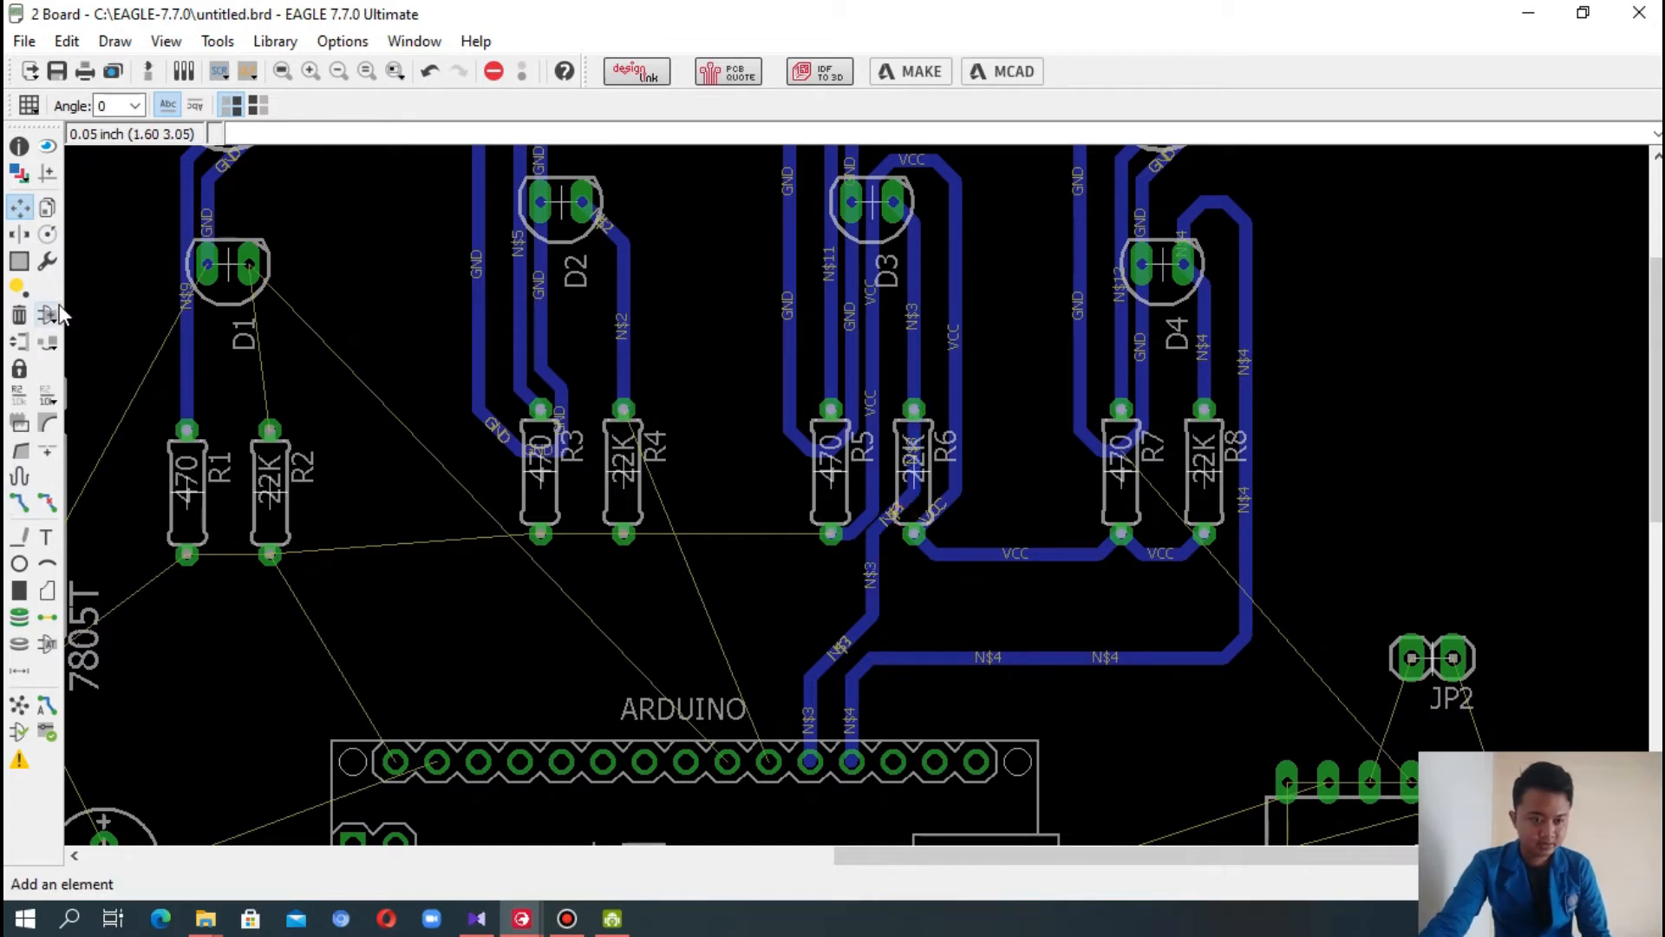
pyautogui.click(20, 315)
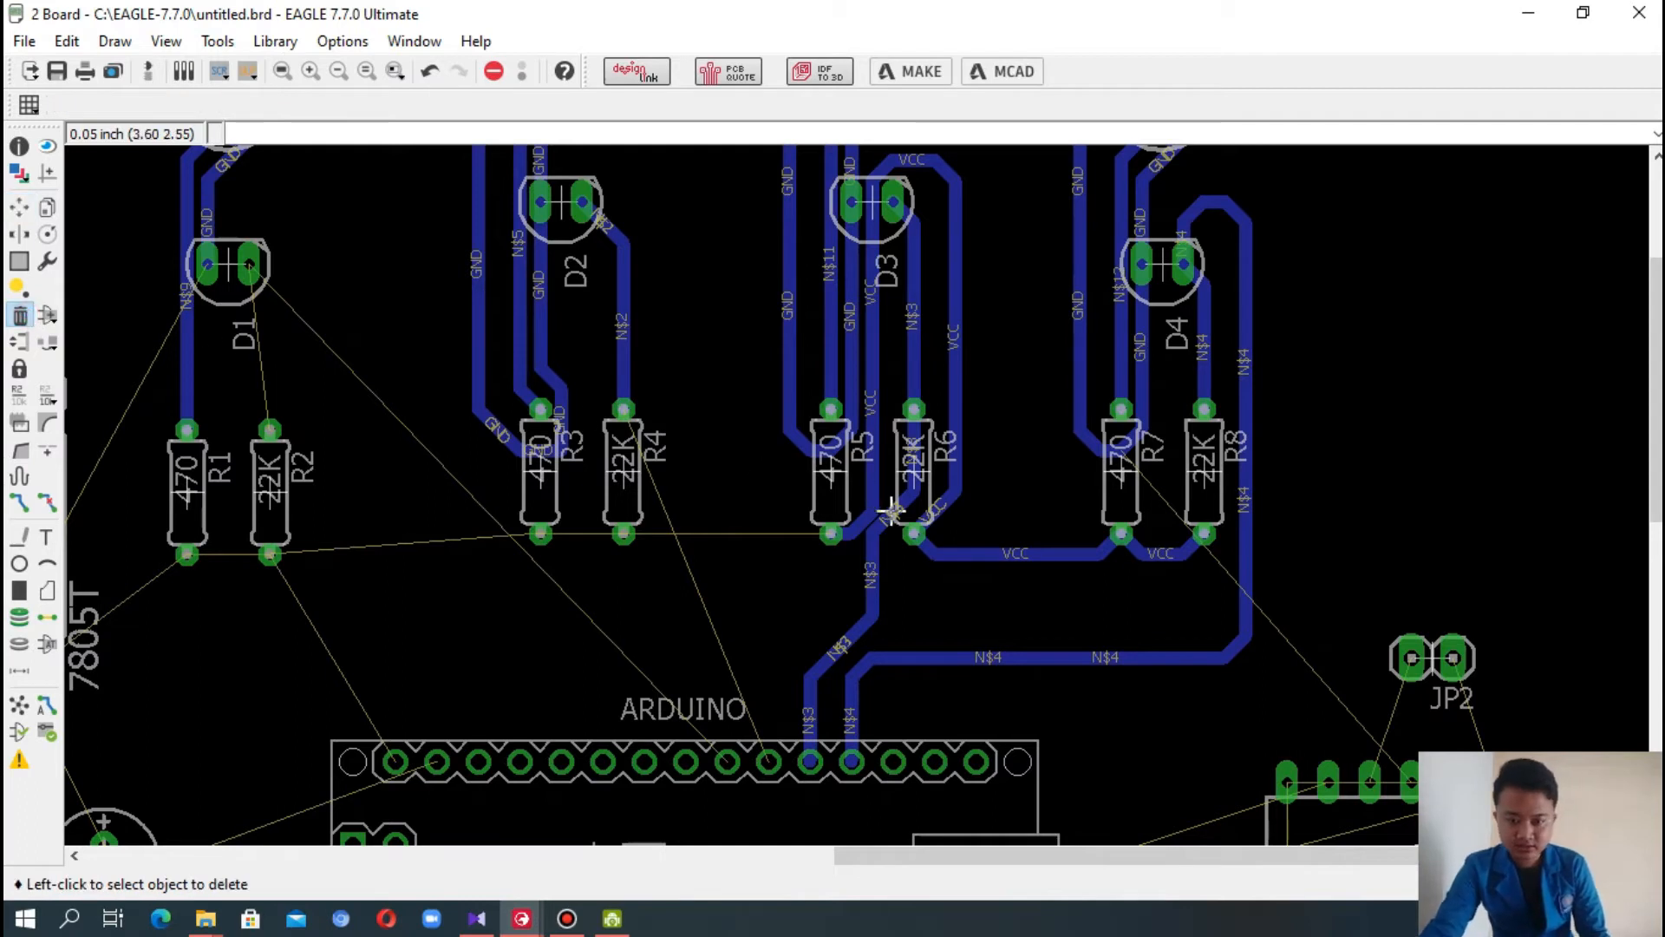
pyautogui.click(48, 503)
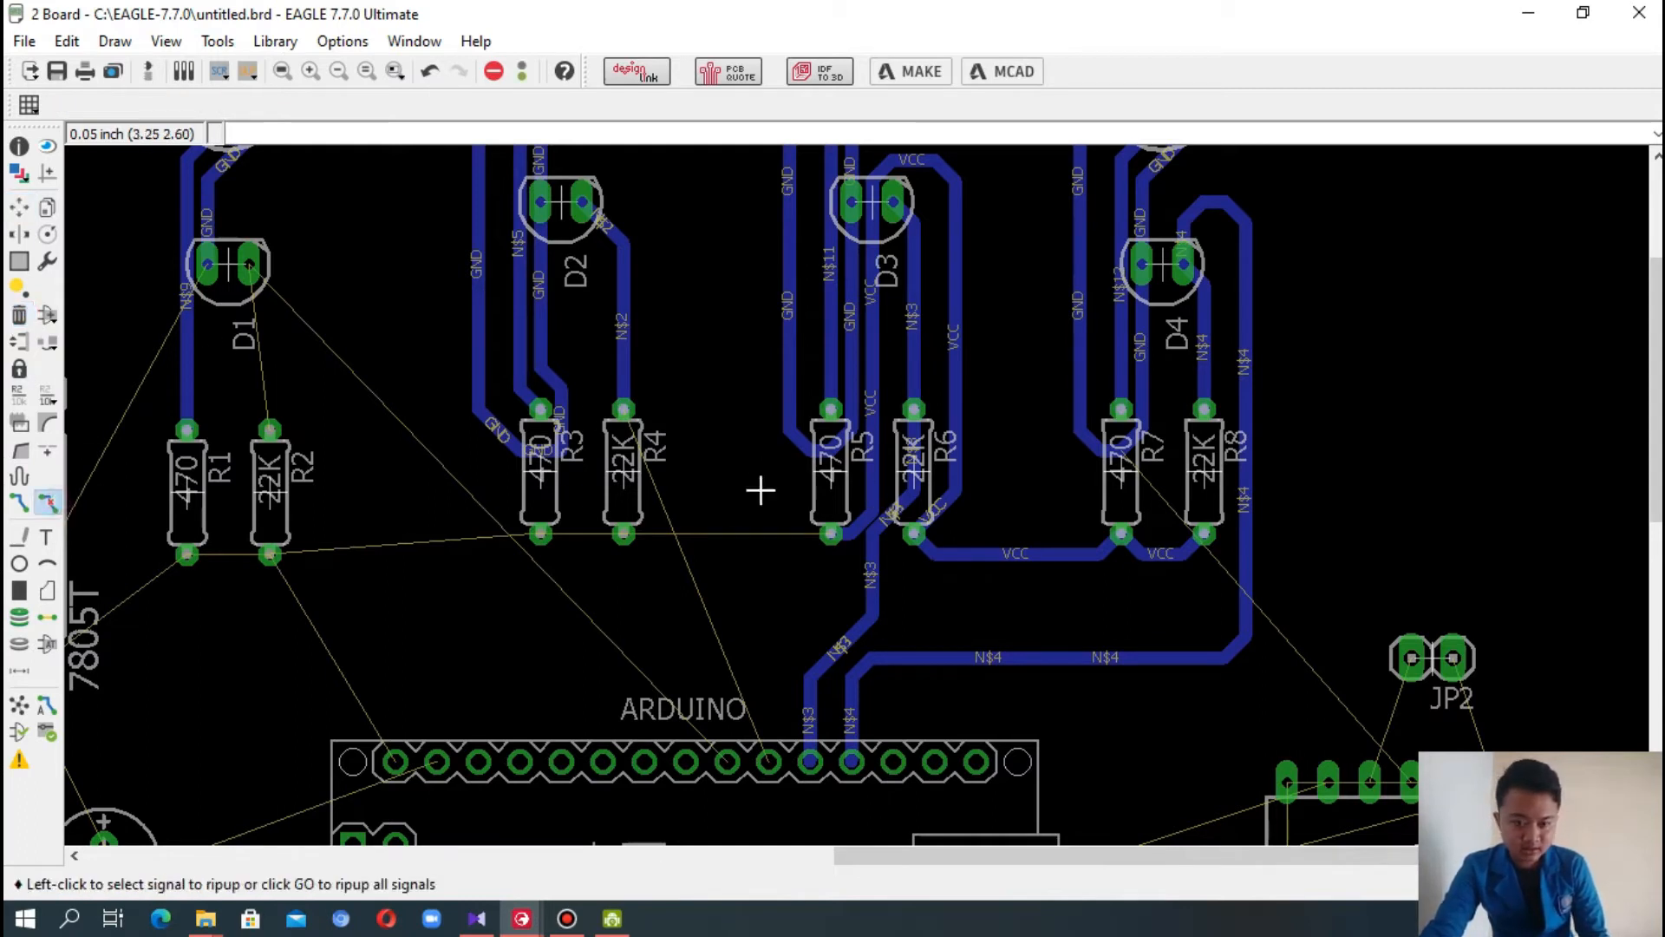
pyautogui.click(893, 511)
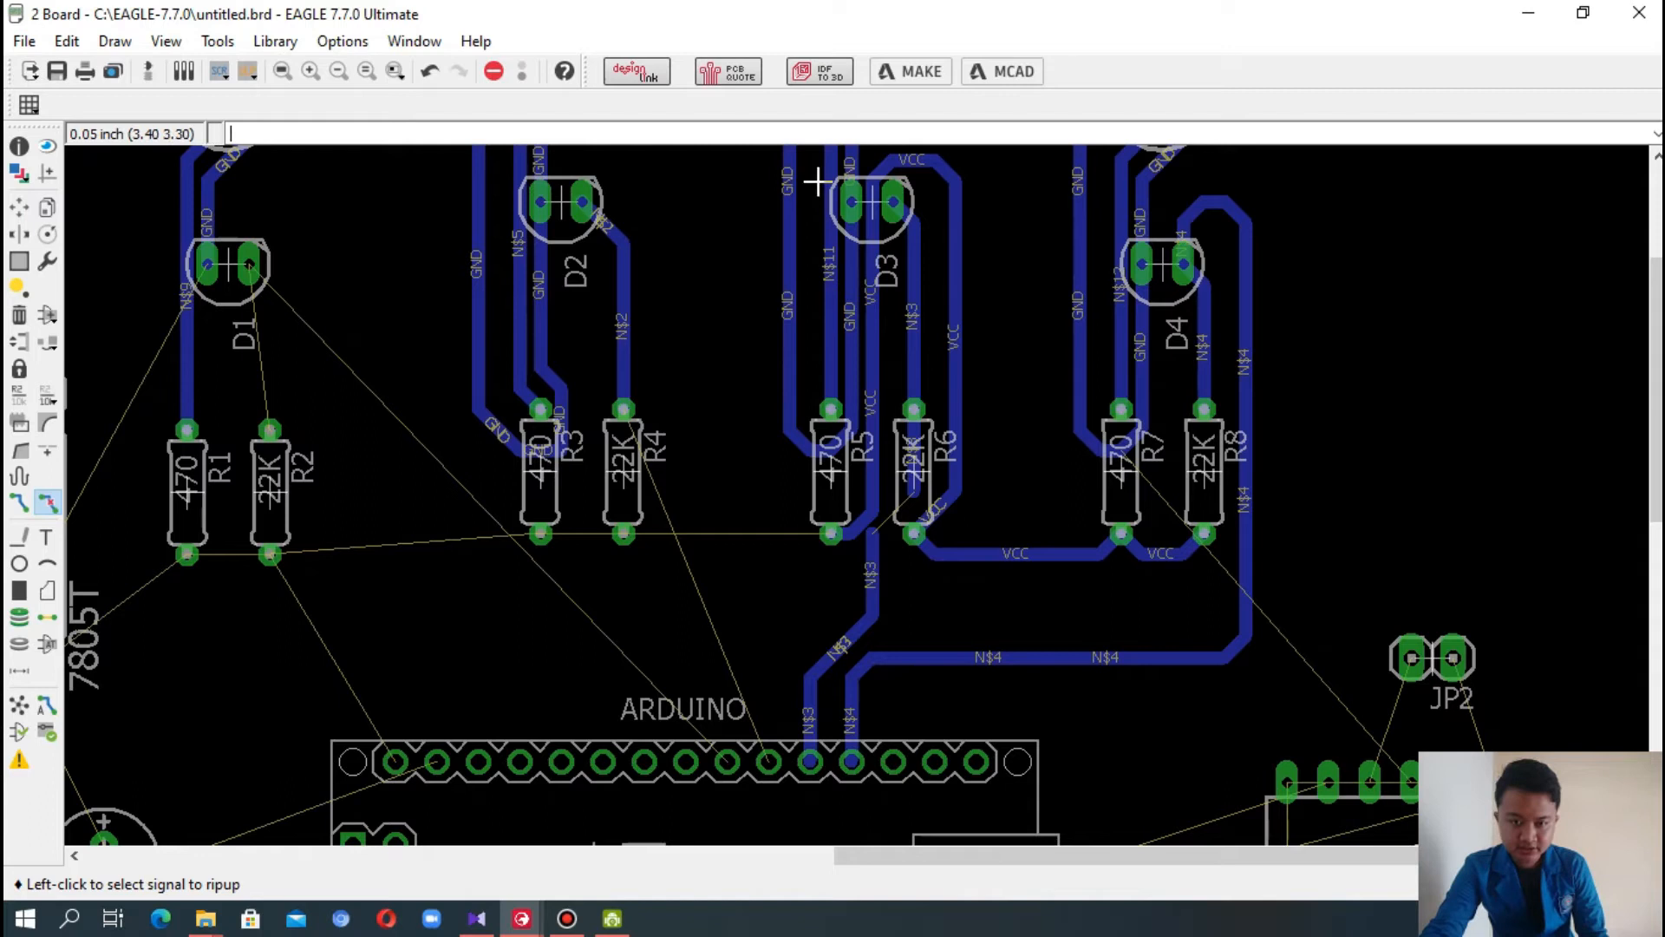
# - Reroute the N$3 gap at width 0.024 from inside R6's body to the vertical N$3 trace below R5 and R6
pyautogui.click(19, 503)
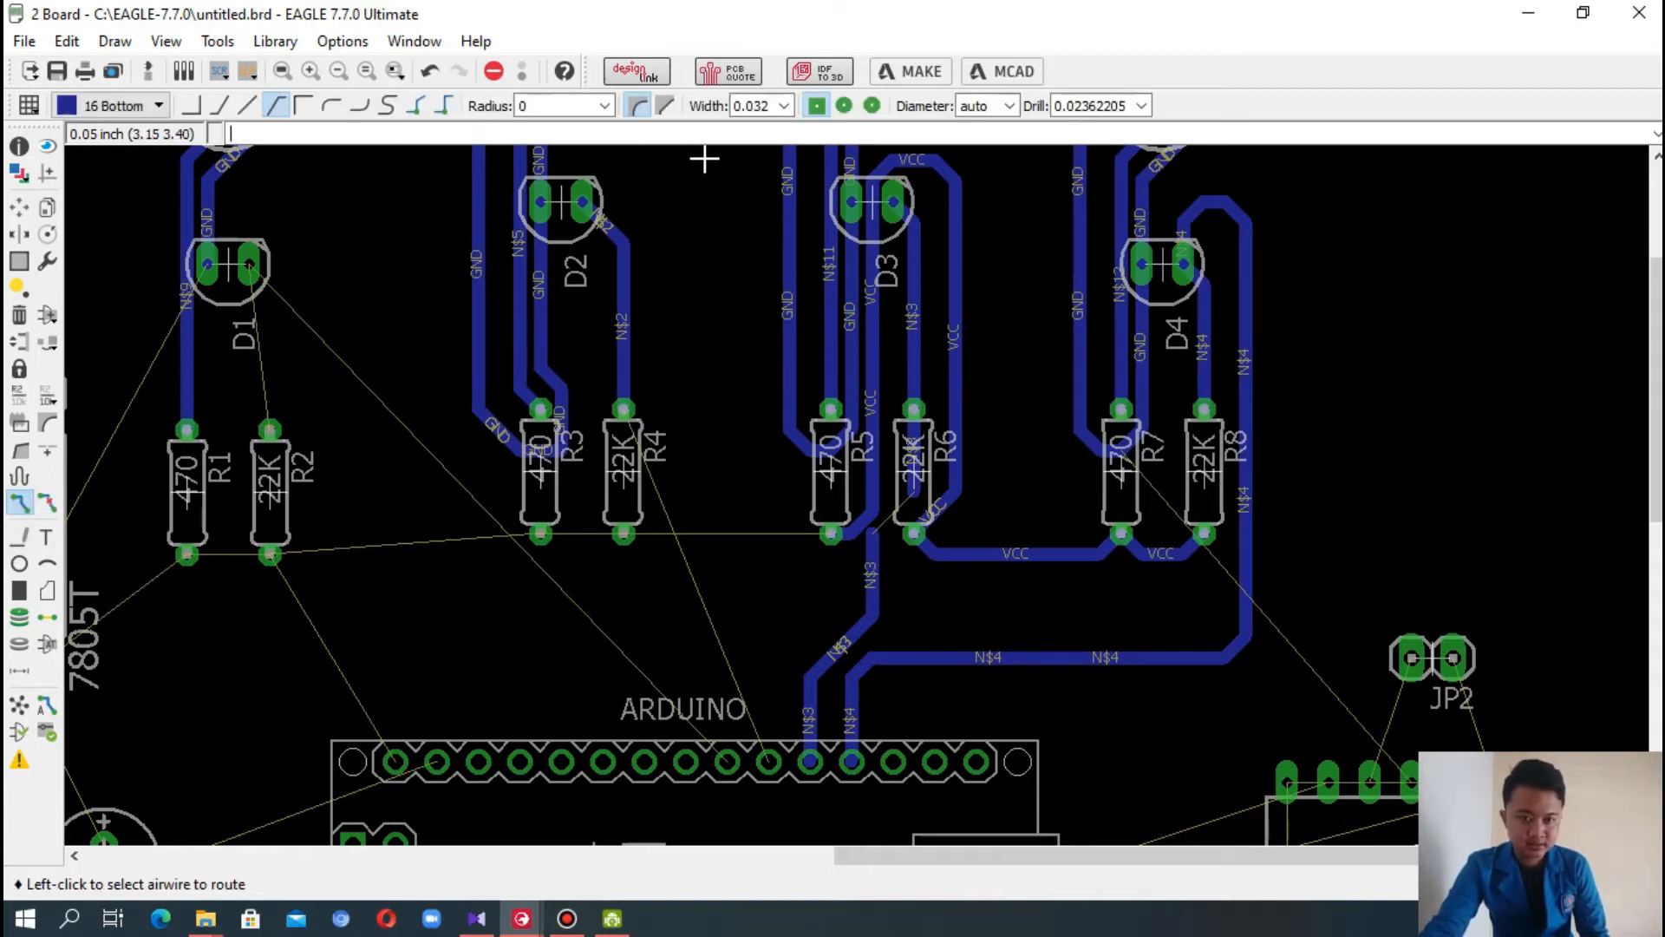
pyautogui.click(784, 105)
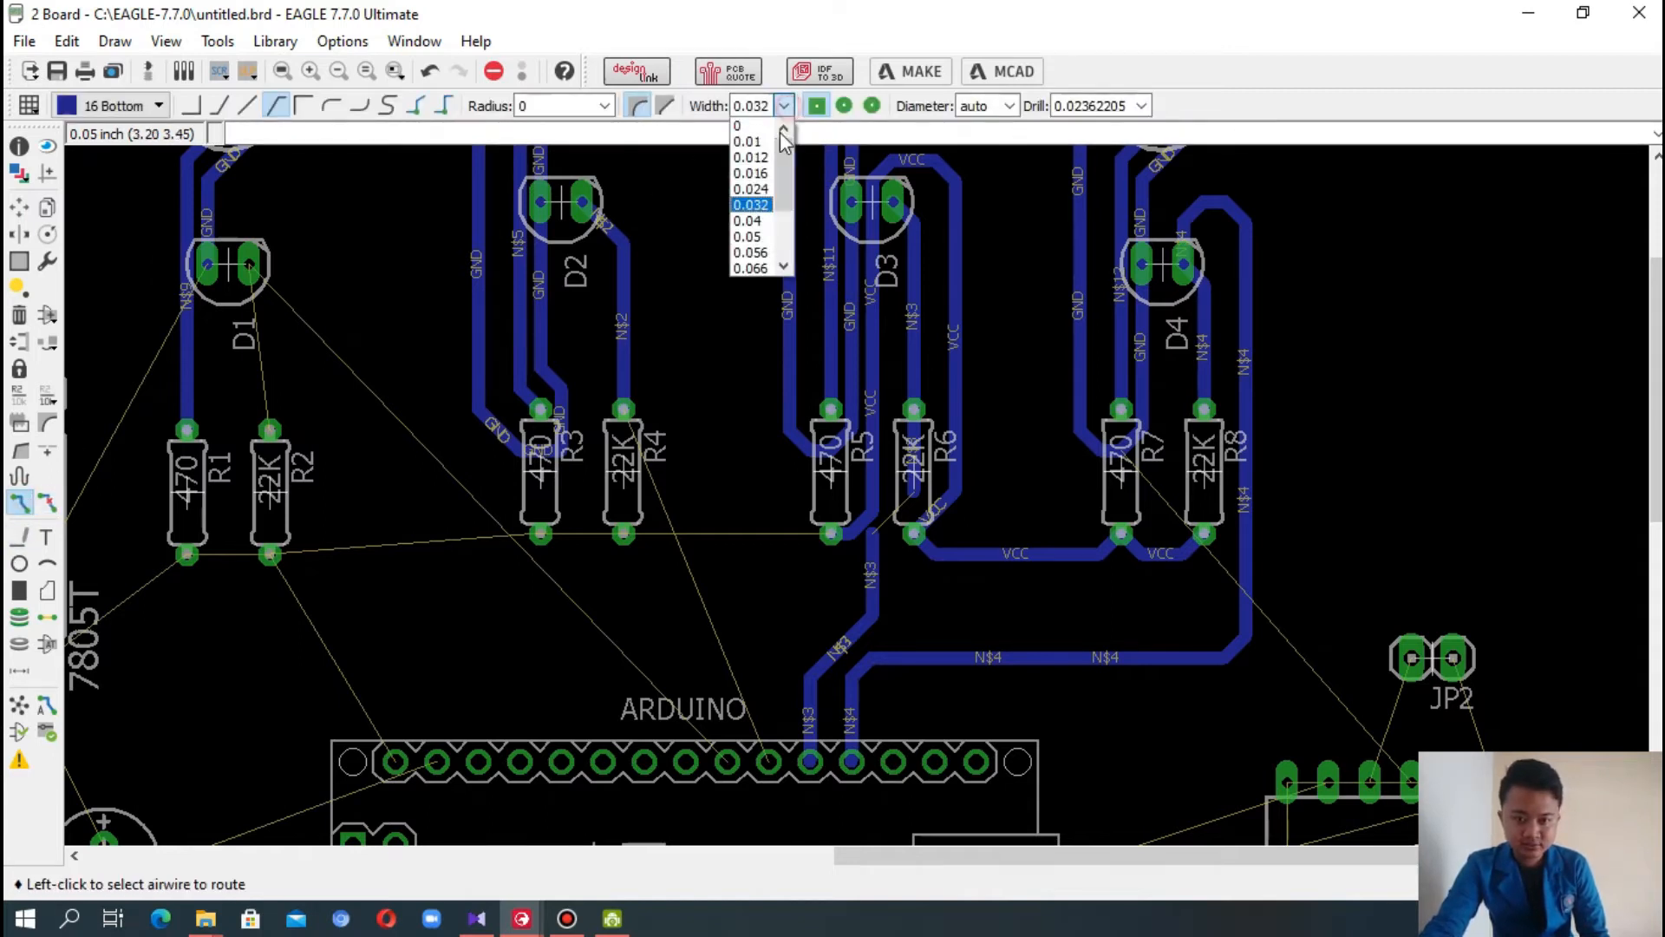
pyautogui.click(750, 189)
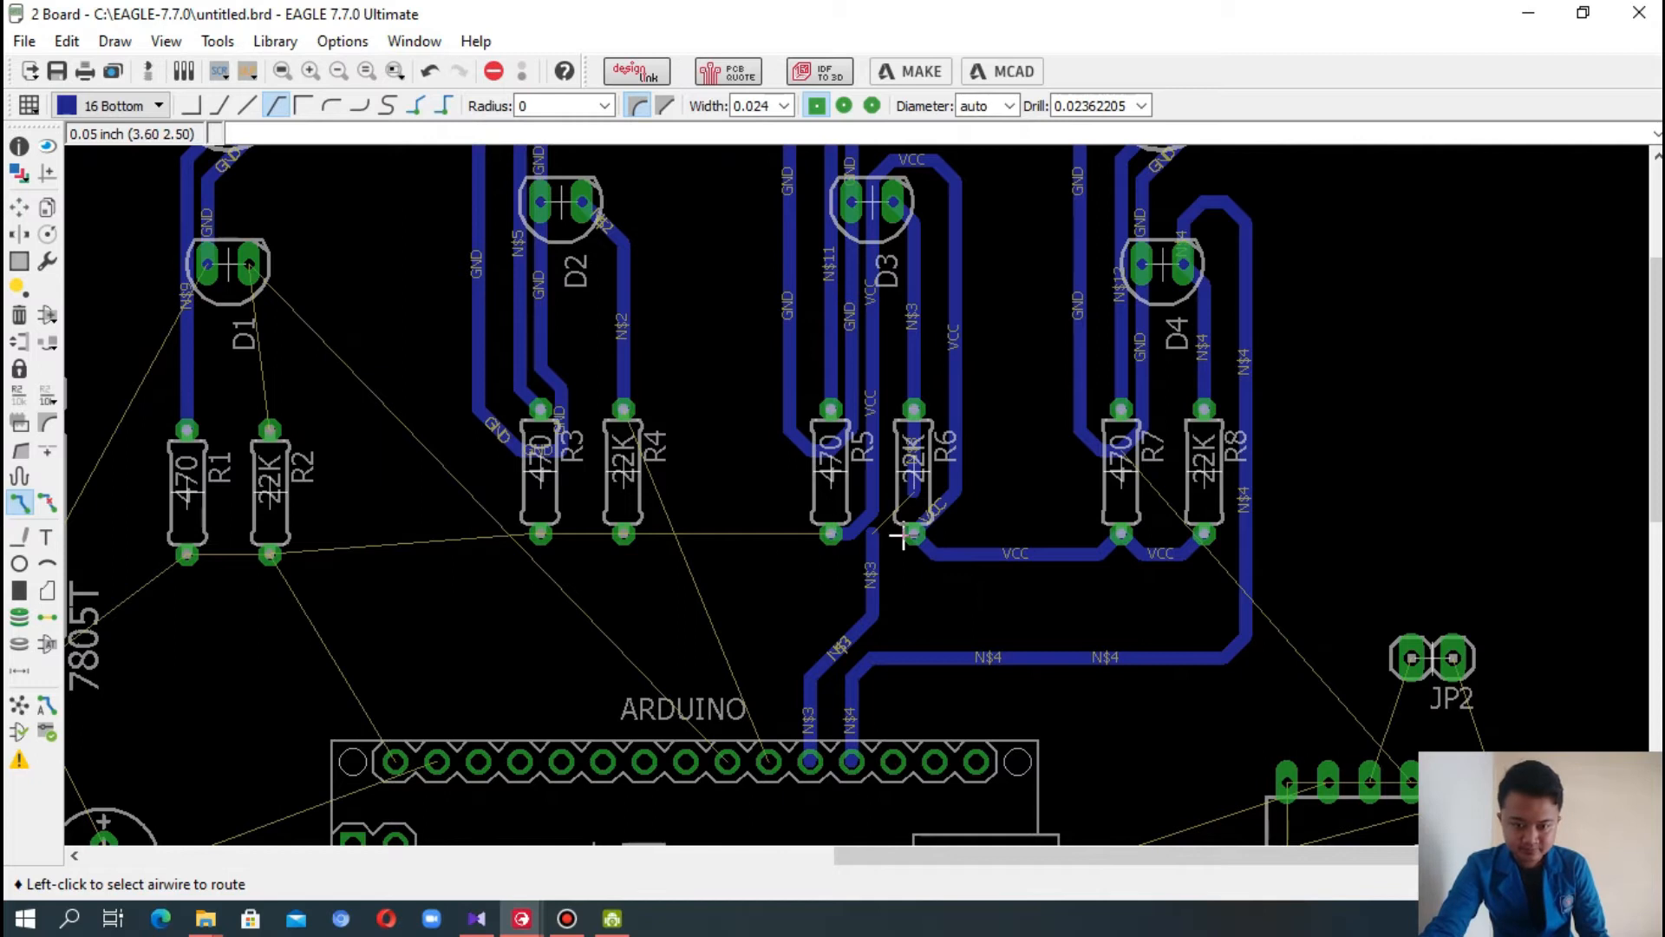
pyautogui.click(915, 493)
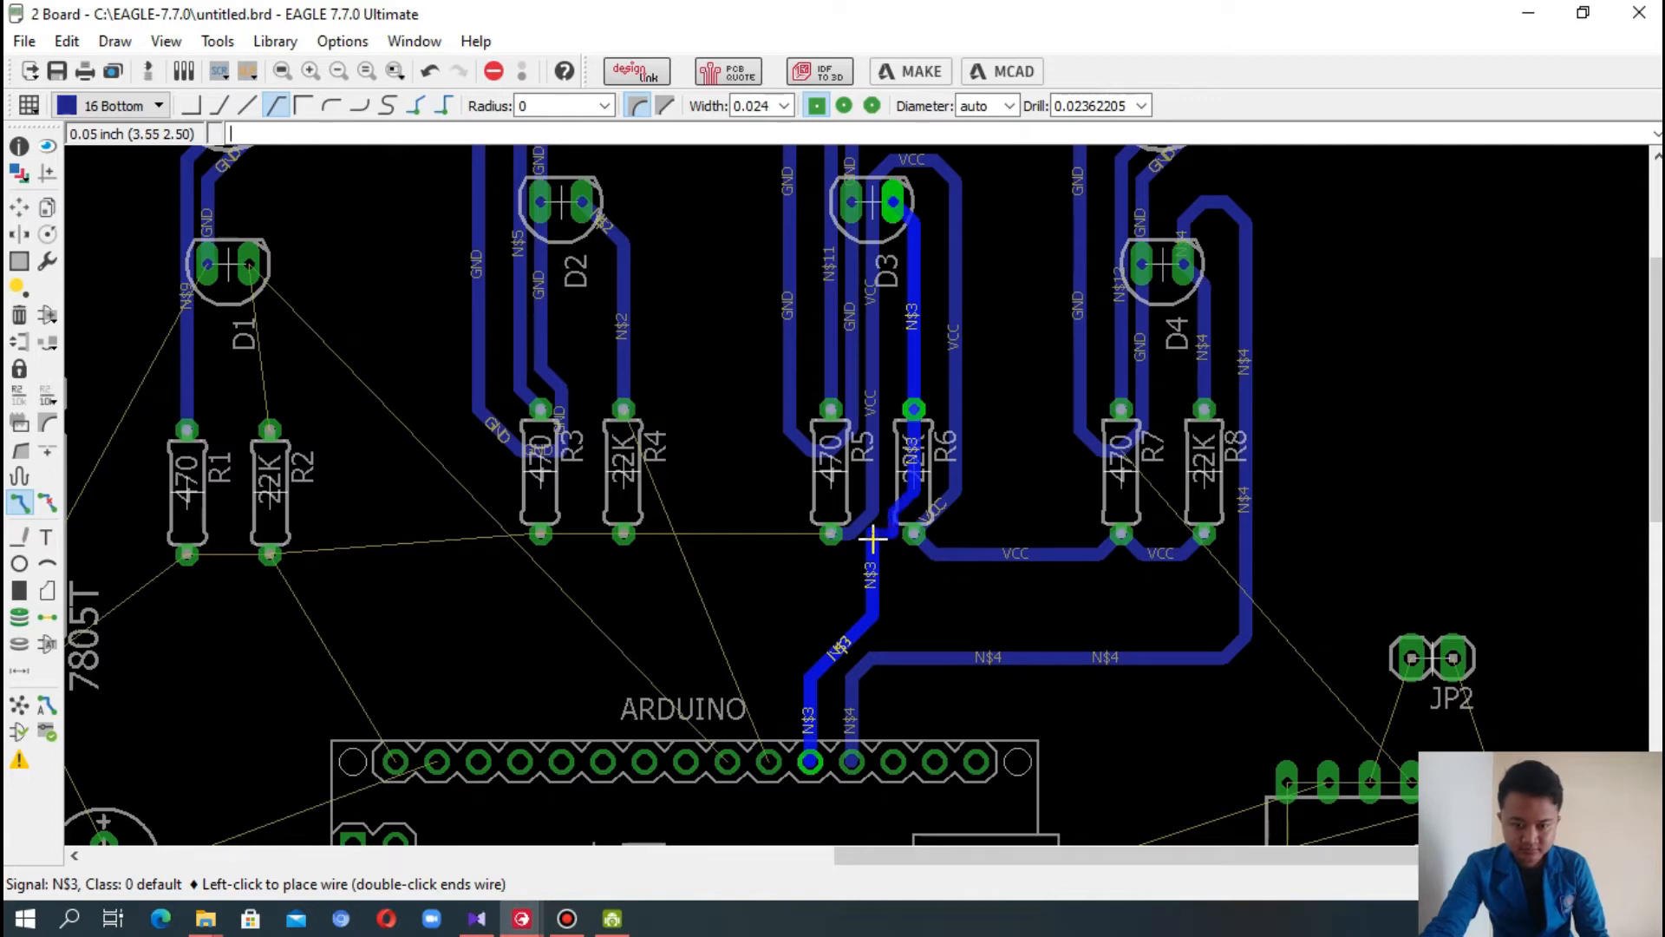
pyautogui.click(872, 538)
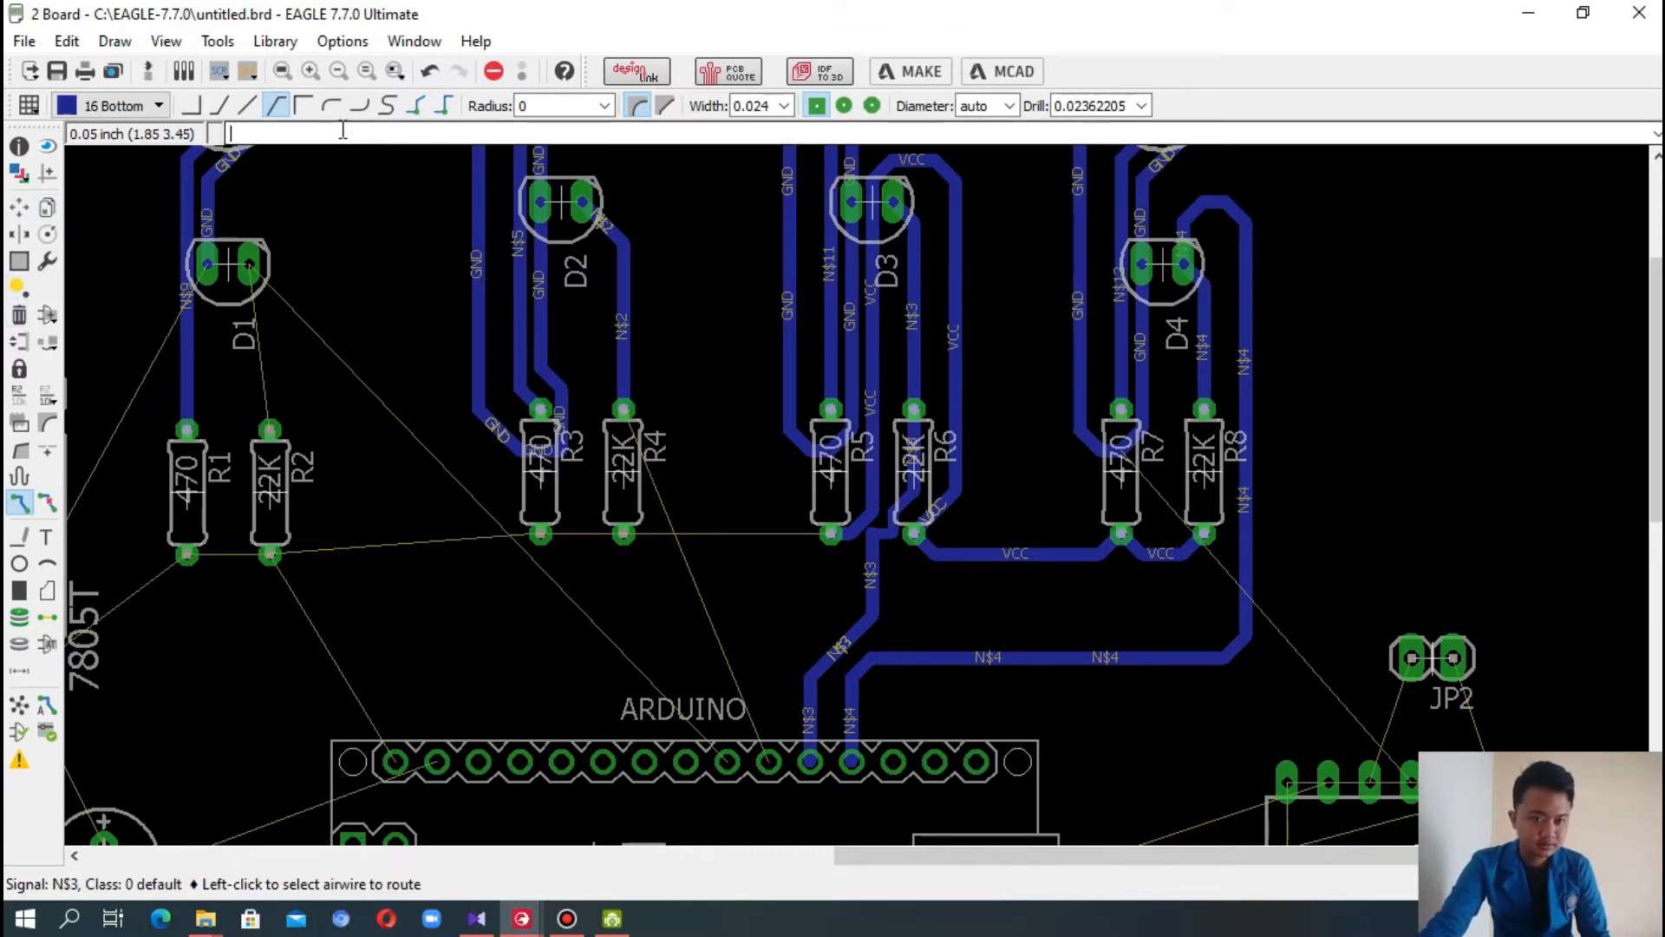
# - Rip up the vertical N$3 segment below R5 and R6 and the short horizontal stub at its upper end
pyautogui.click(47, 502)
pyautogui.click(871, 535)
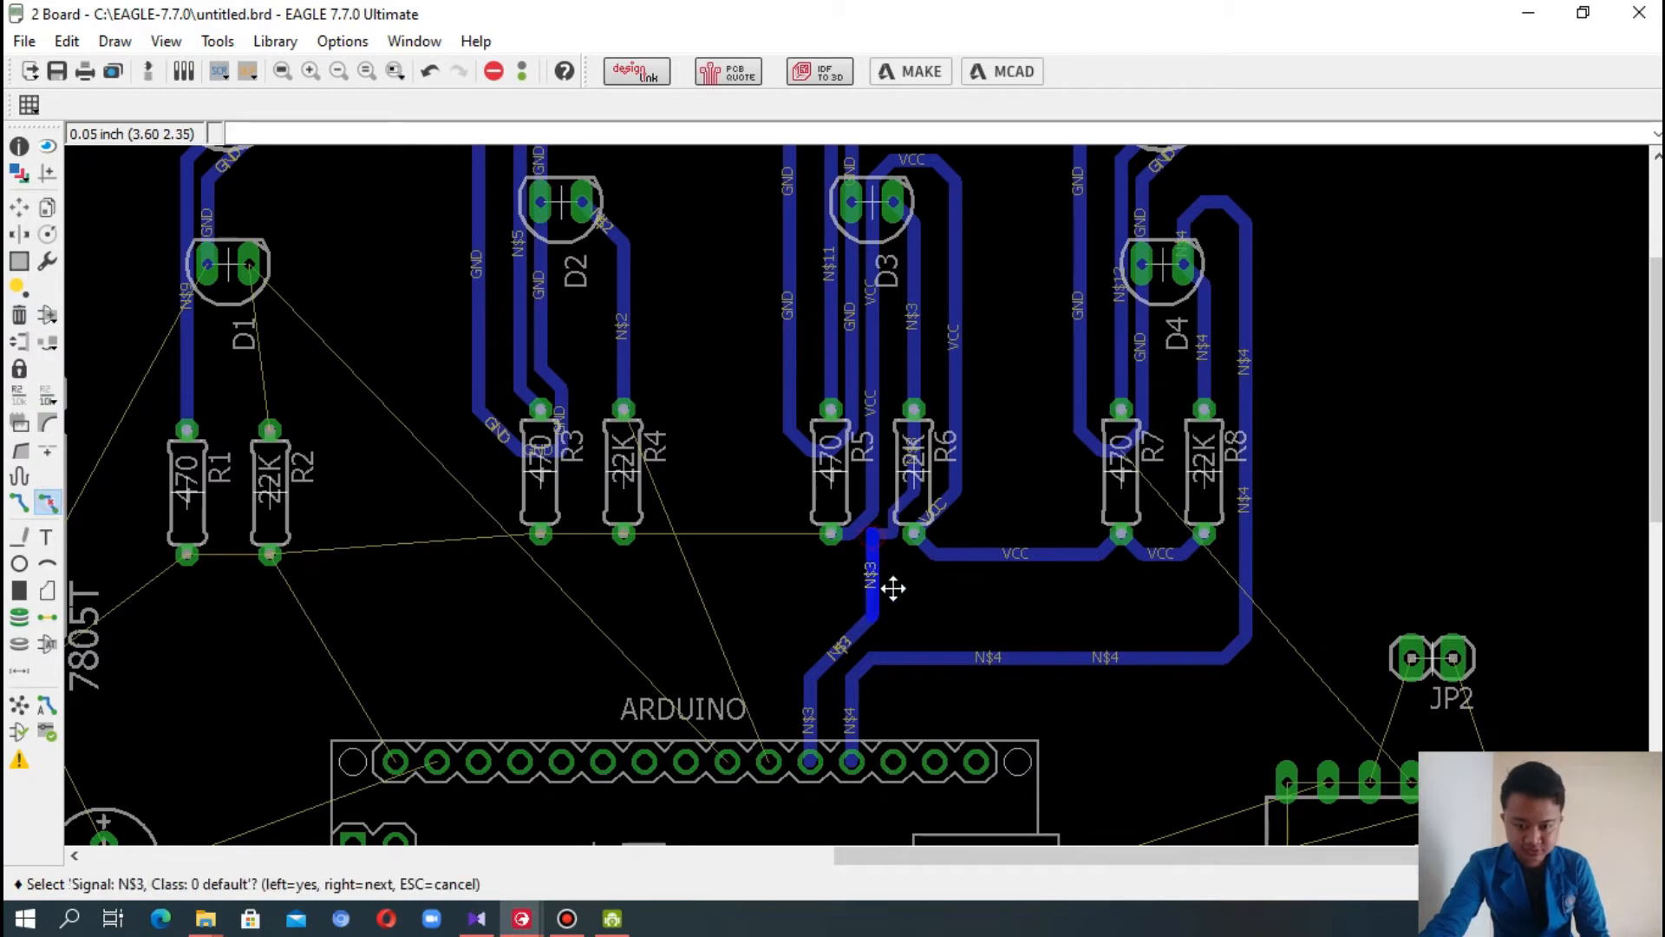
pyautogui.click(873, 560)
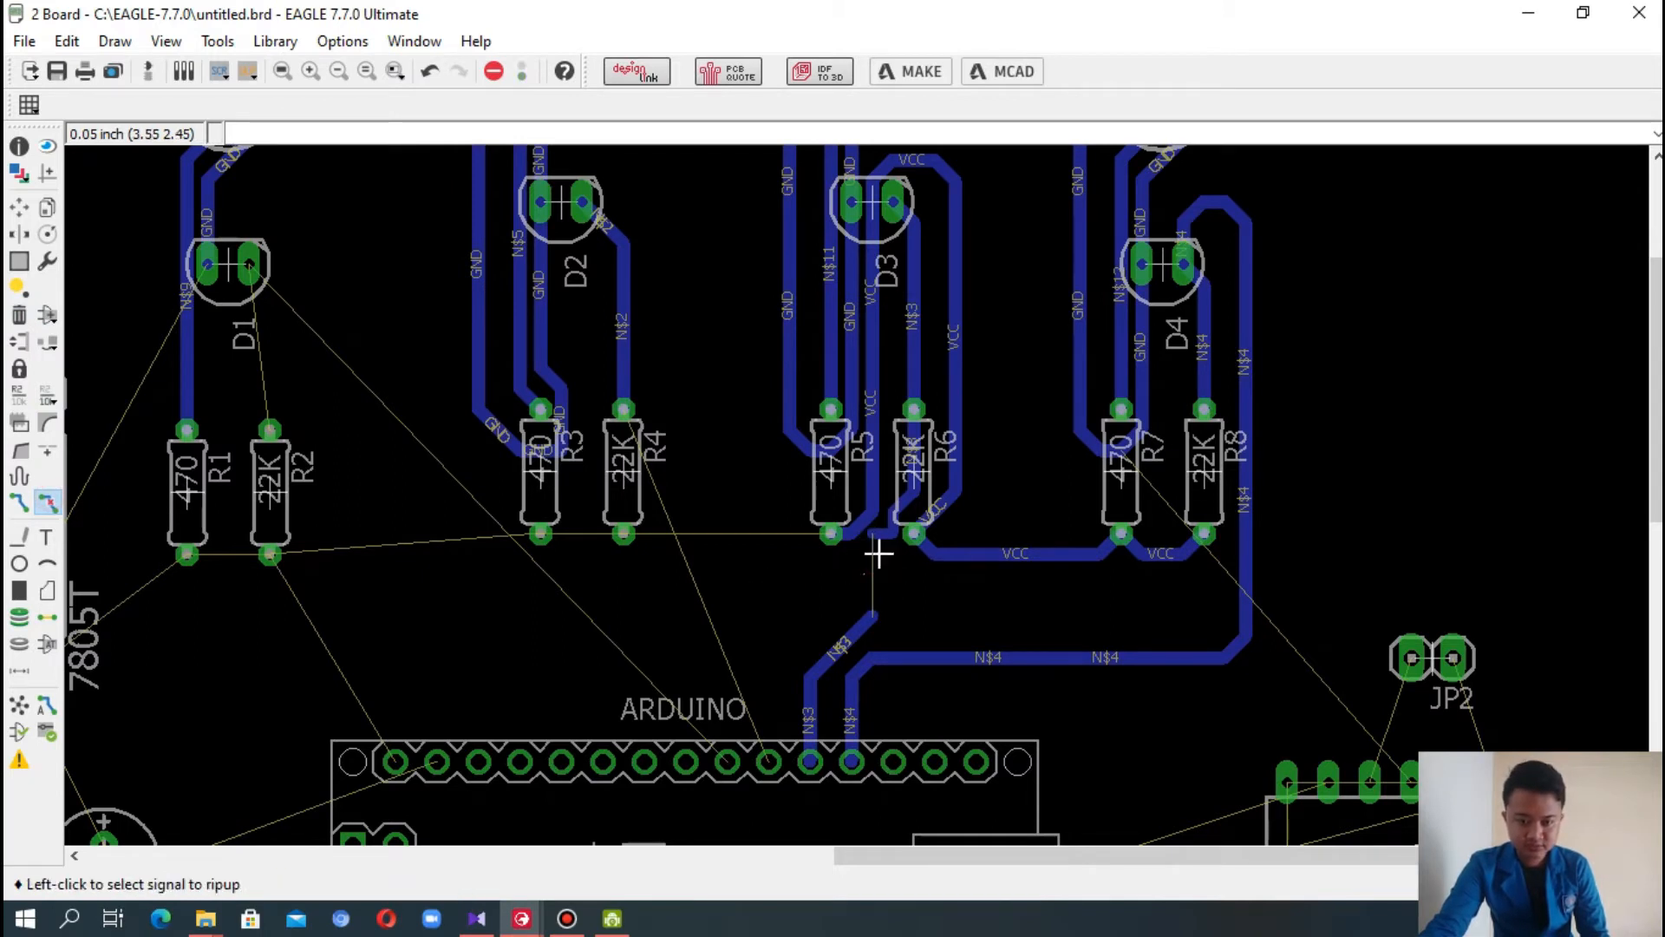
pyautogui.click(879, 534)
pyautogui.click(872, 543)
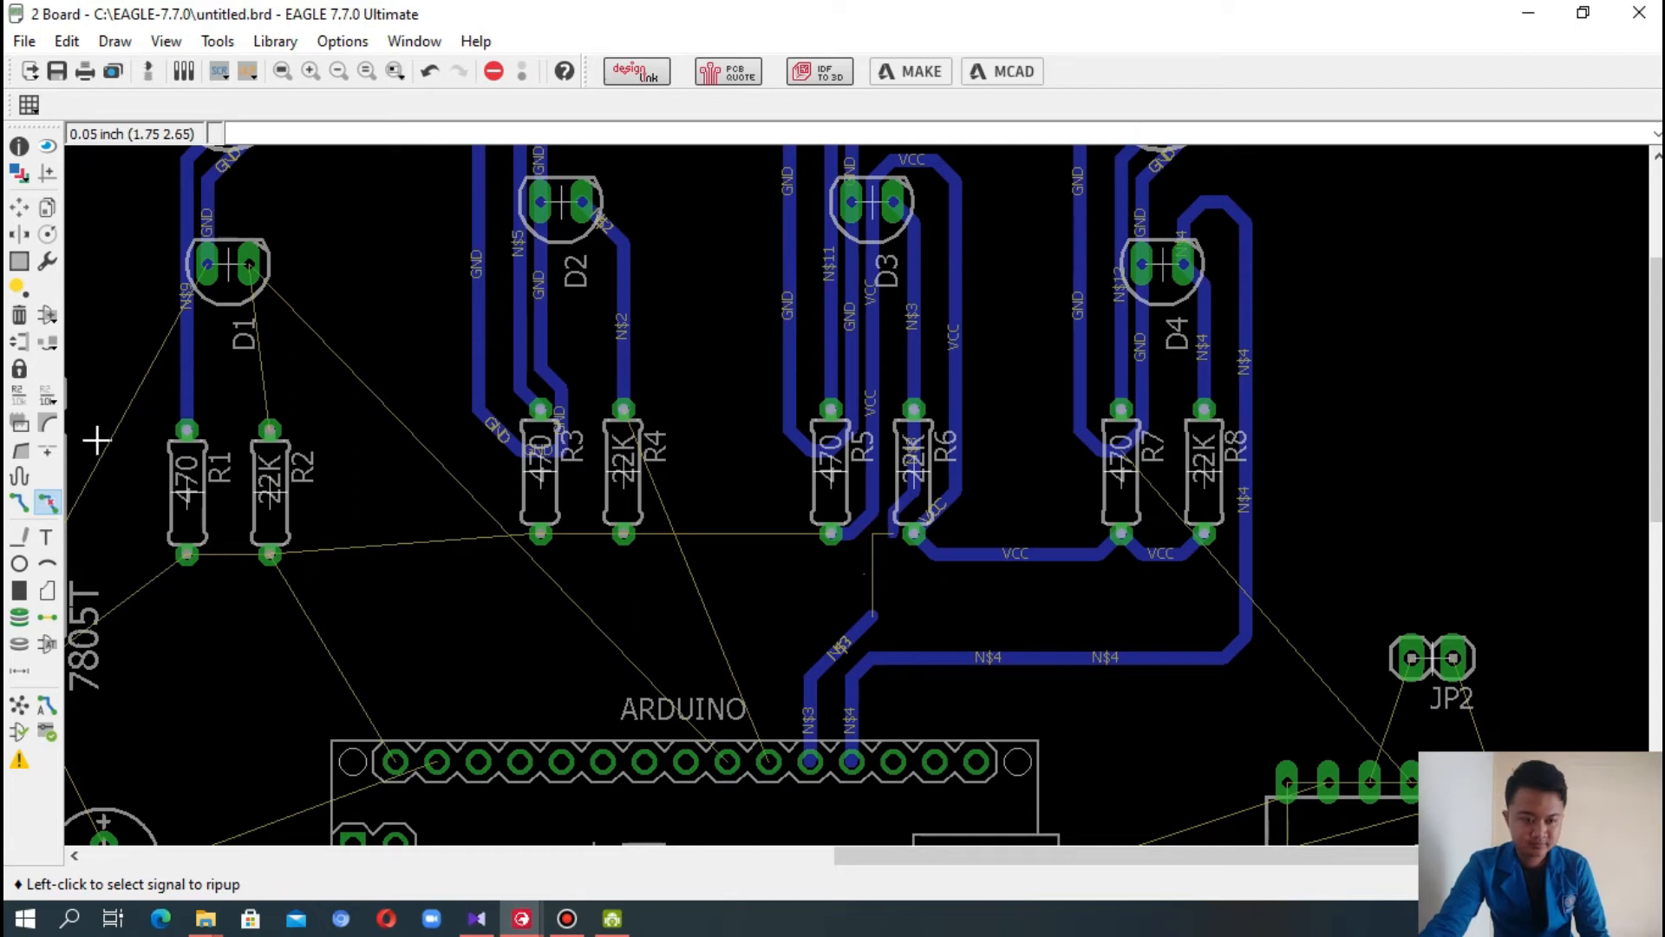
# - Route N$3 at width 0.024 from its end beside R6's lower pad down to the diagonal N$3 trace above the Arduino
pyautogui.click(19, 502)
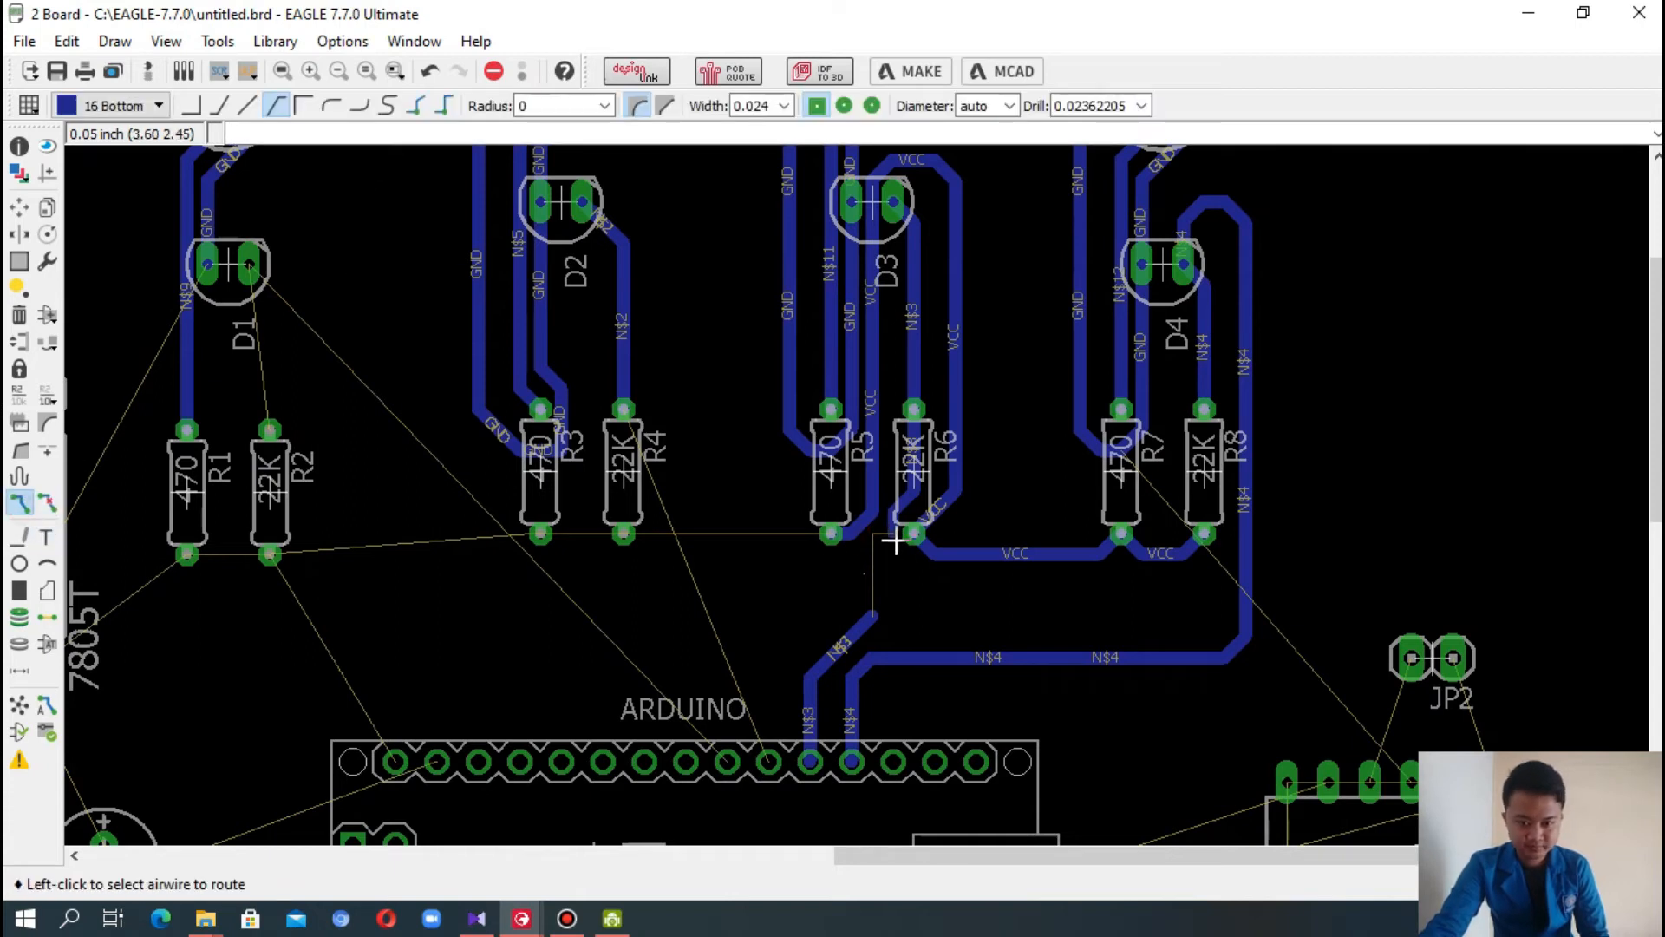
pyautogui.click(892, 535)
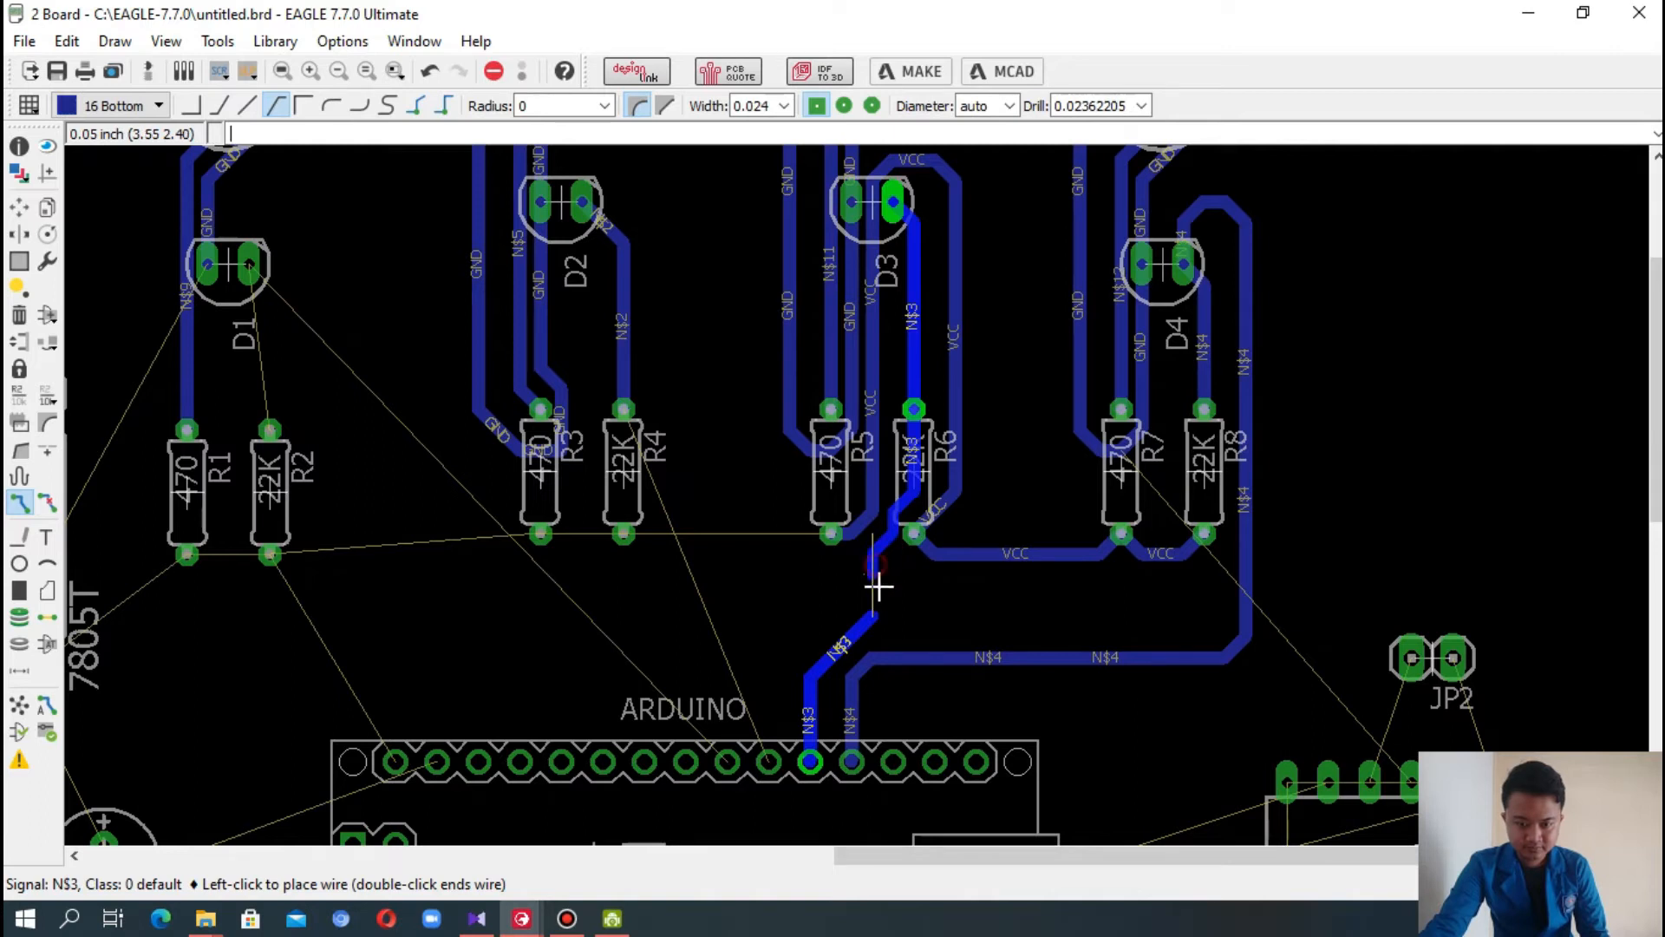
pyautogui.click(873, 611)
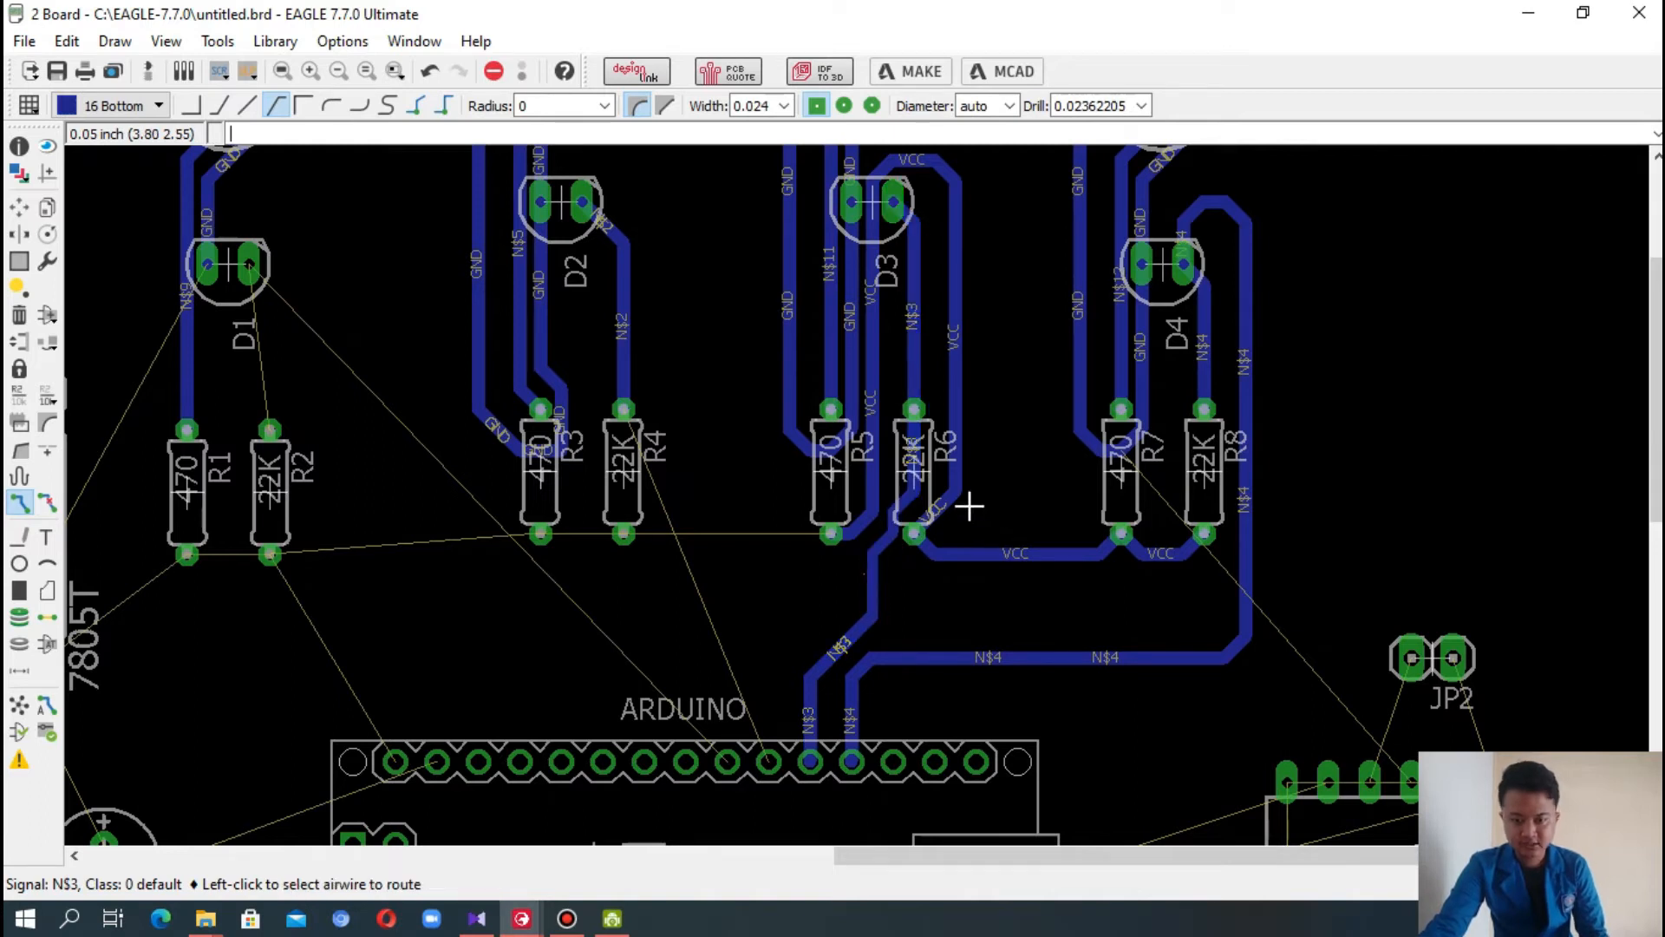
# - Set the trace width to 0.032 and route VCC from R5's lower pad to R4's lower pad
pyautogui.click(783, 104)
pyautogui.click(761, 205)
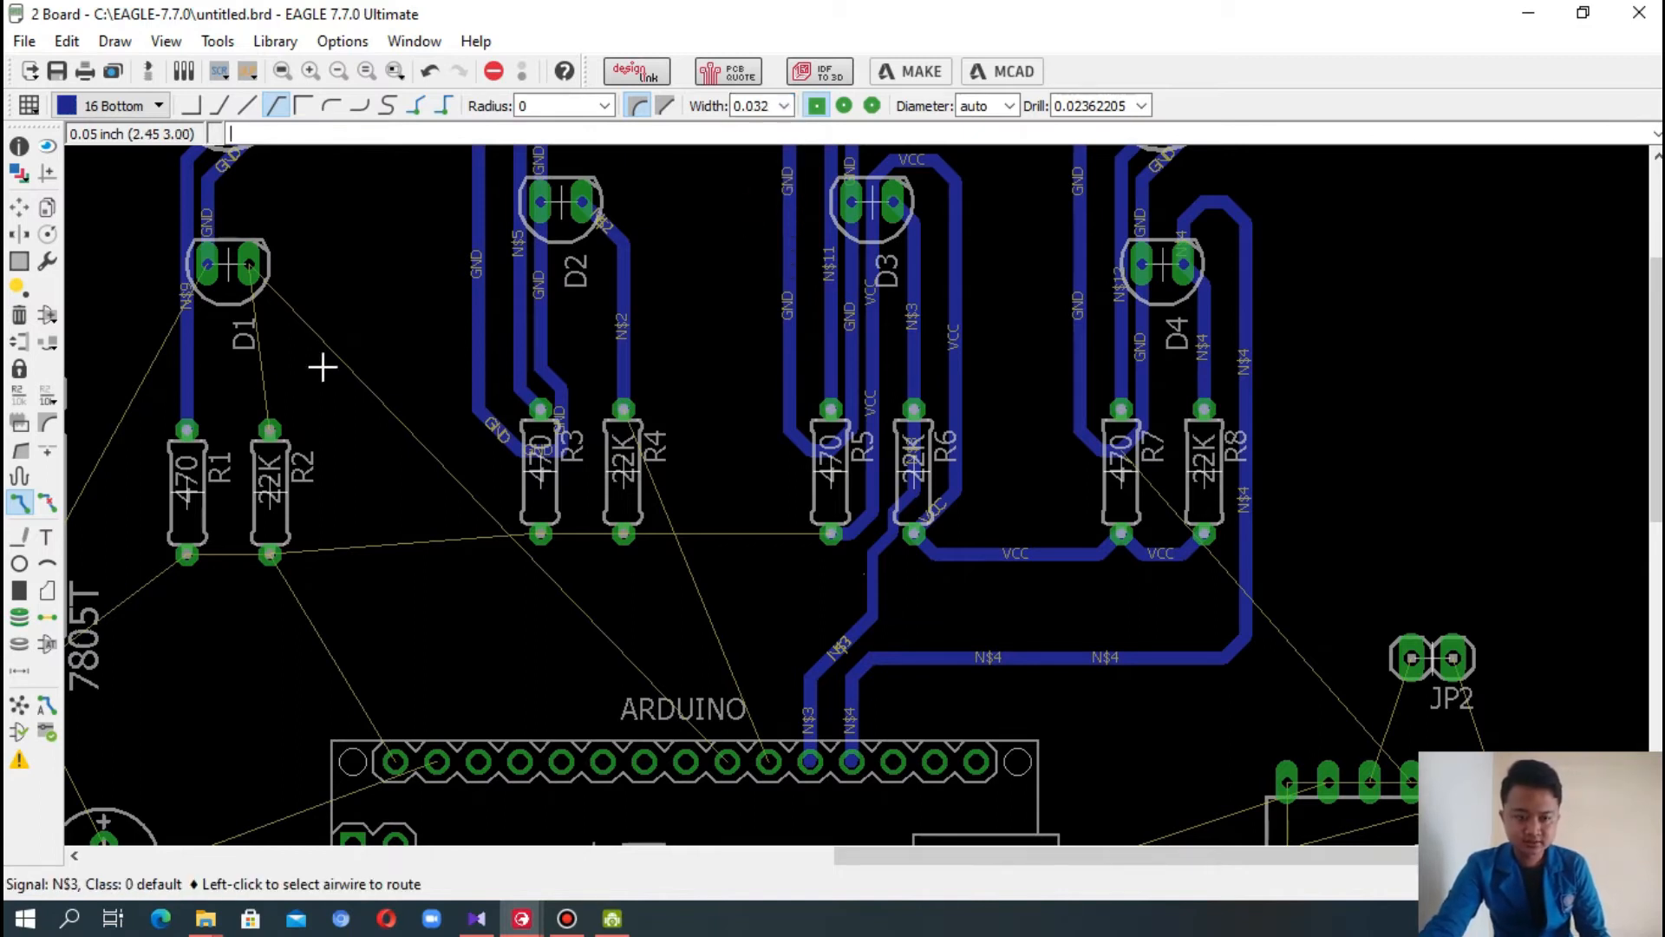
pyautogui.moveTo(1654, 344); pyautogui.dragTo(1654, 305)
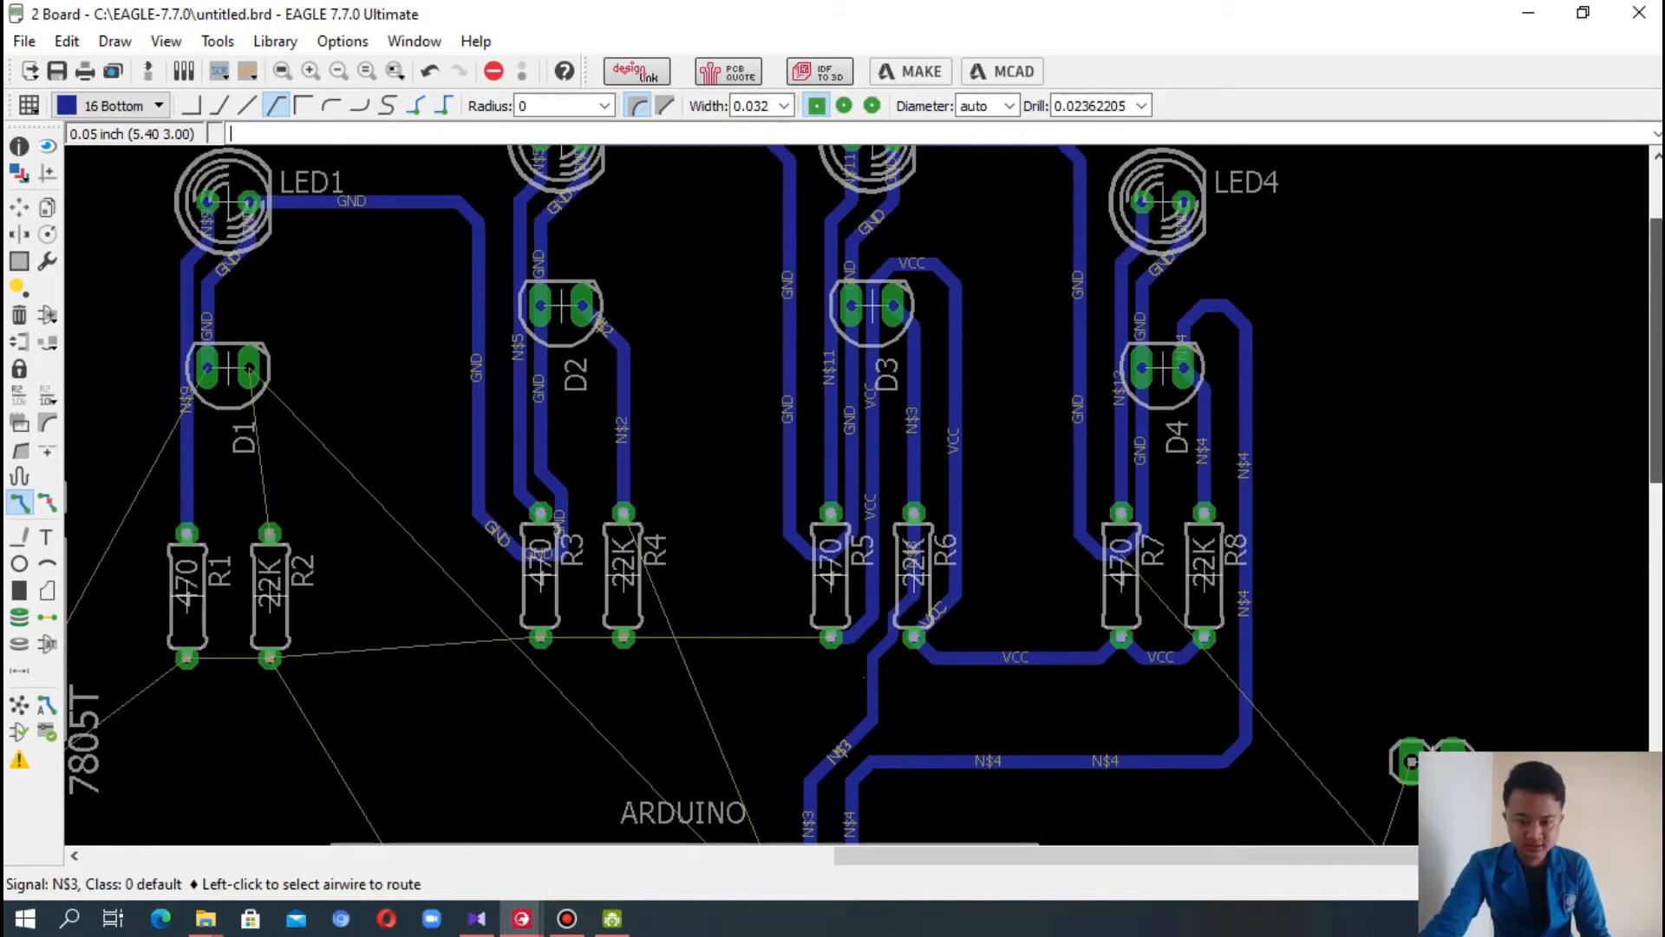
pyautogui.click(824, 688)
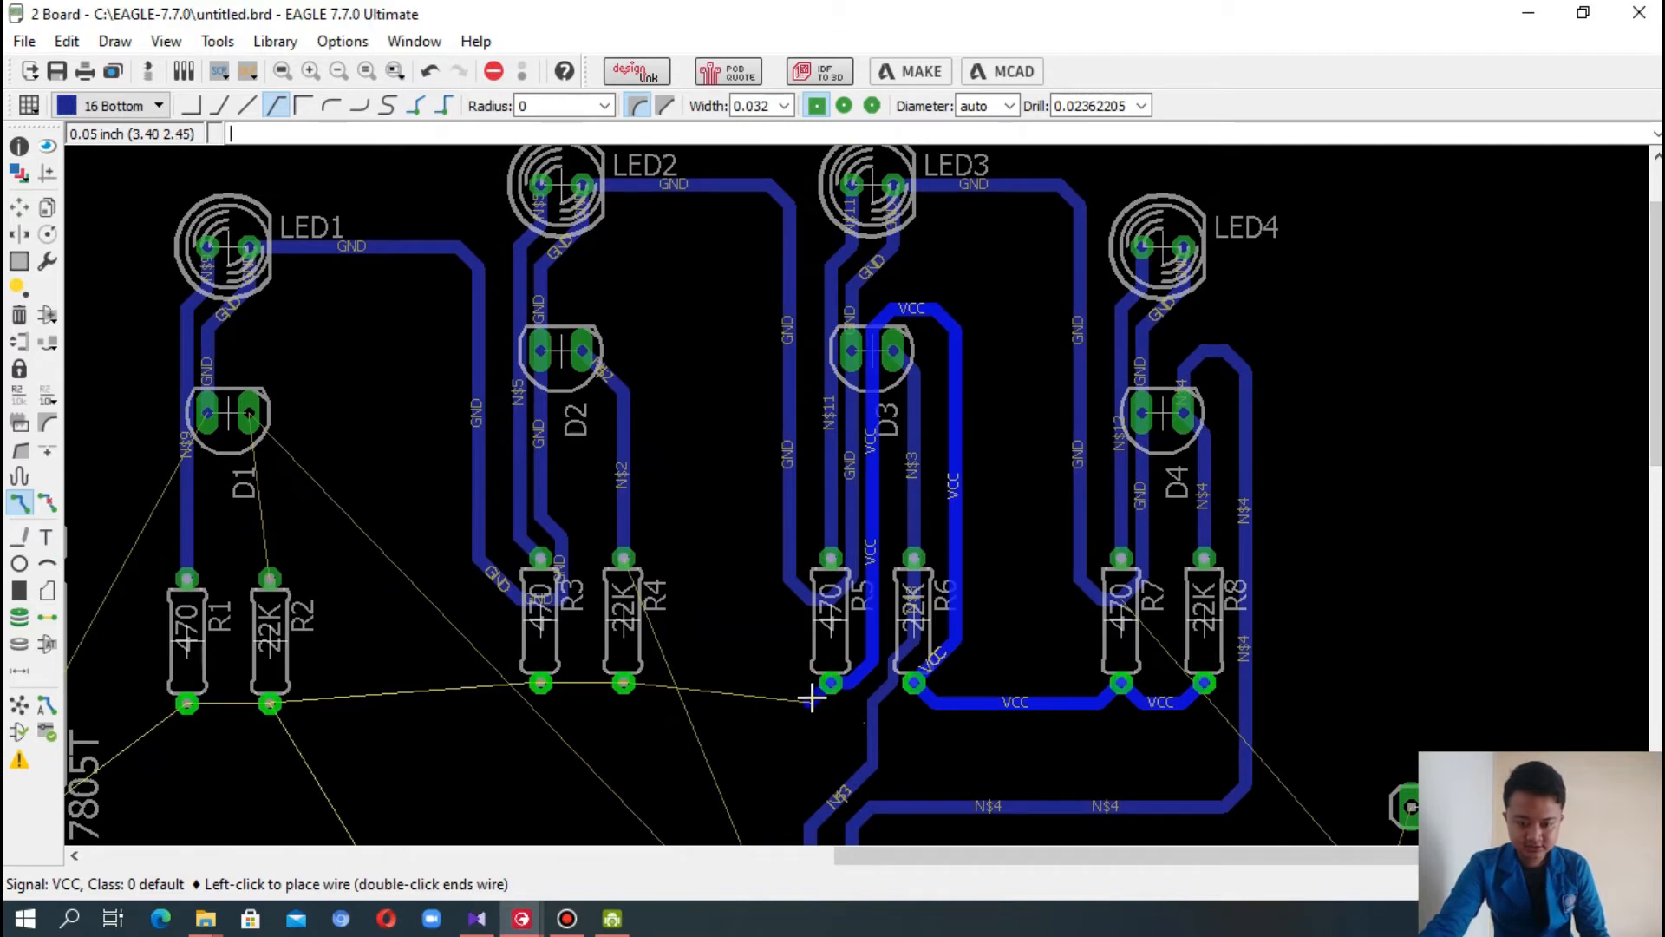
pyautogui.click(633, 696)
pyautogui.click(627, 689)
# - Route VCC from R4's lower pad up its right side, over D2 and down between D2's pads to R3's lower pad
pyautogui.moveTo(1655, 447)
pyautogui.mouseDown()
pyautogui.moveTo(1654, 496)
pyautogui.moveTo(1654, 479)
pyautogui.mouseUp()
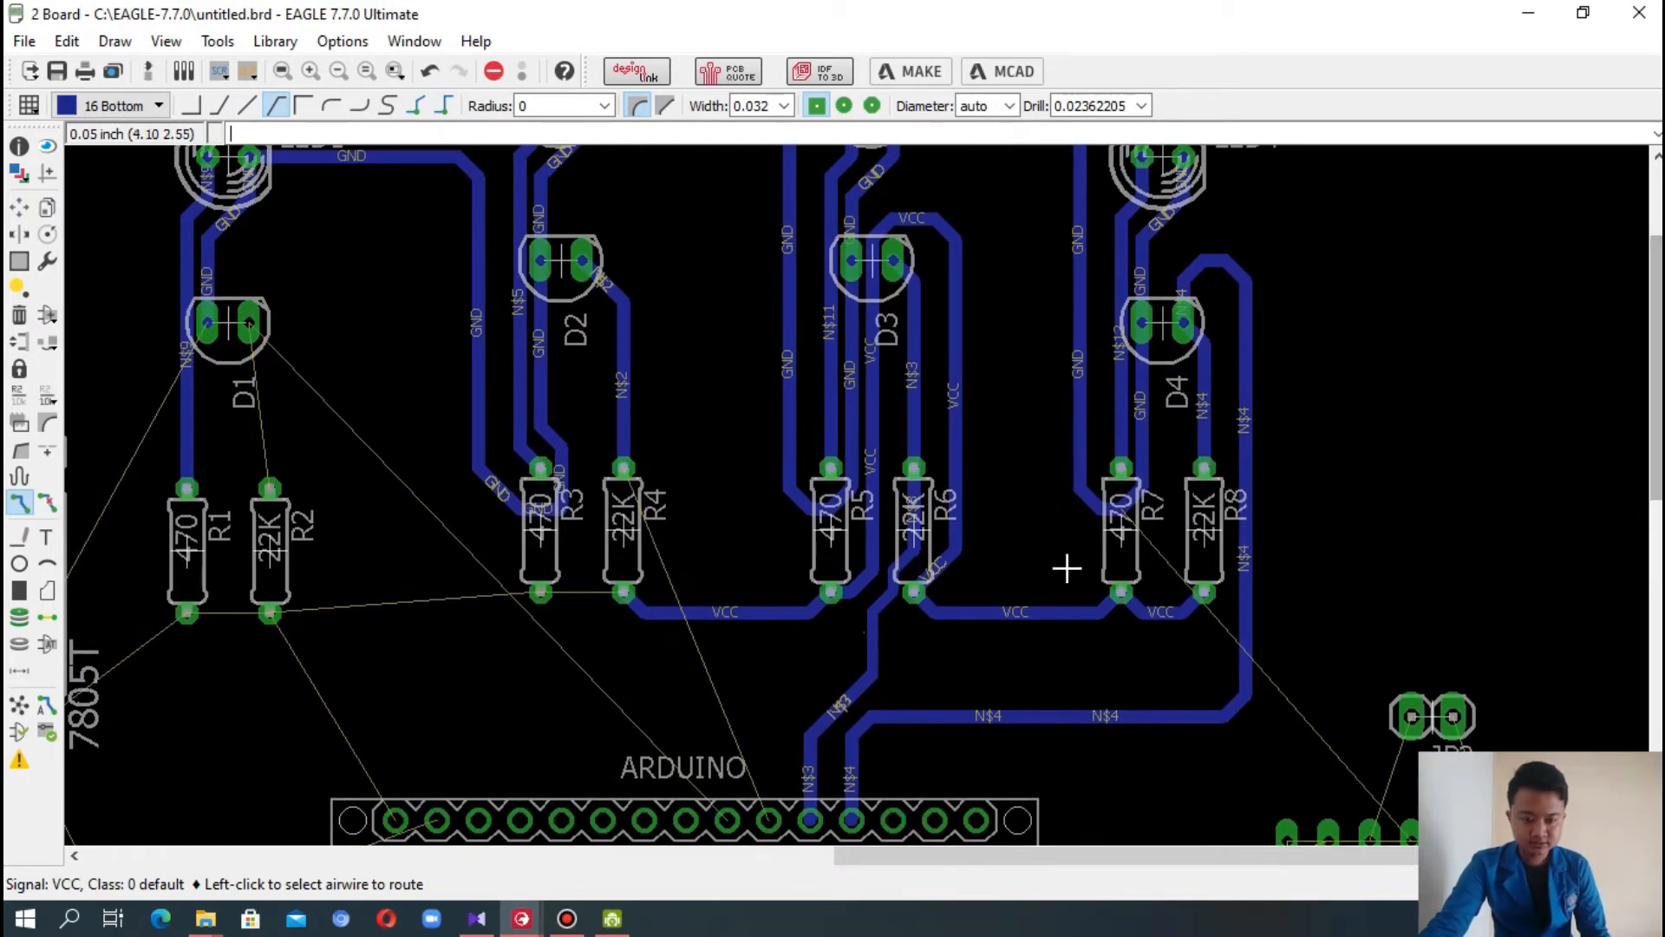
pyautogui.click(626, 592)
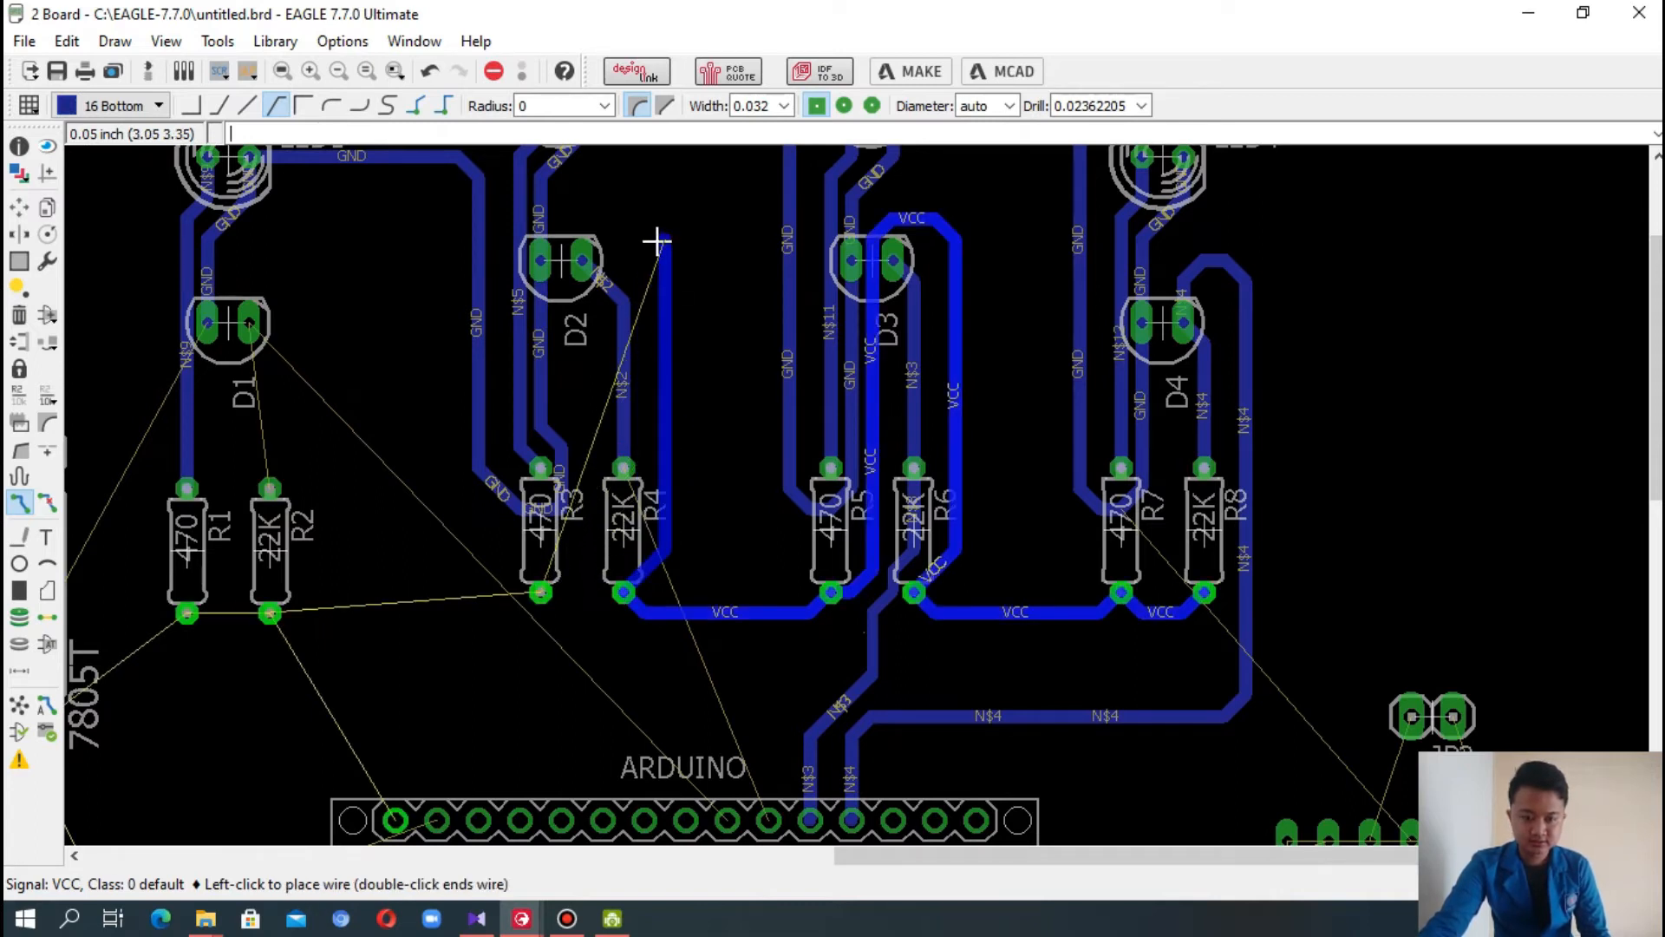
pyautogui.click(646, 241)
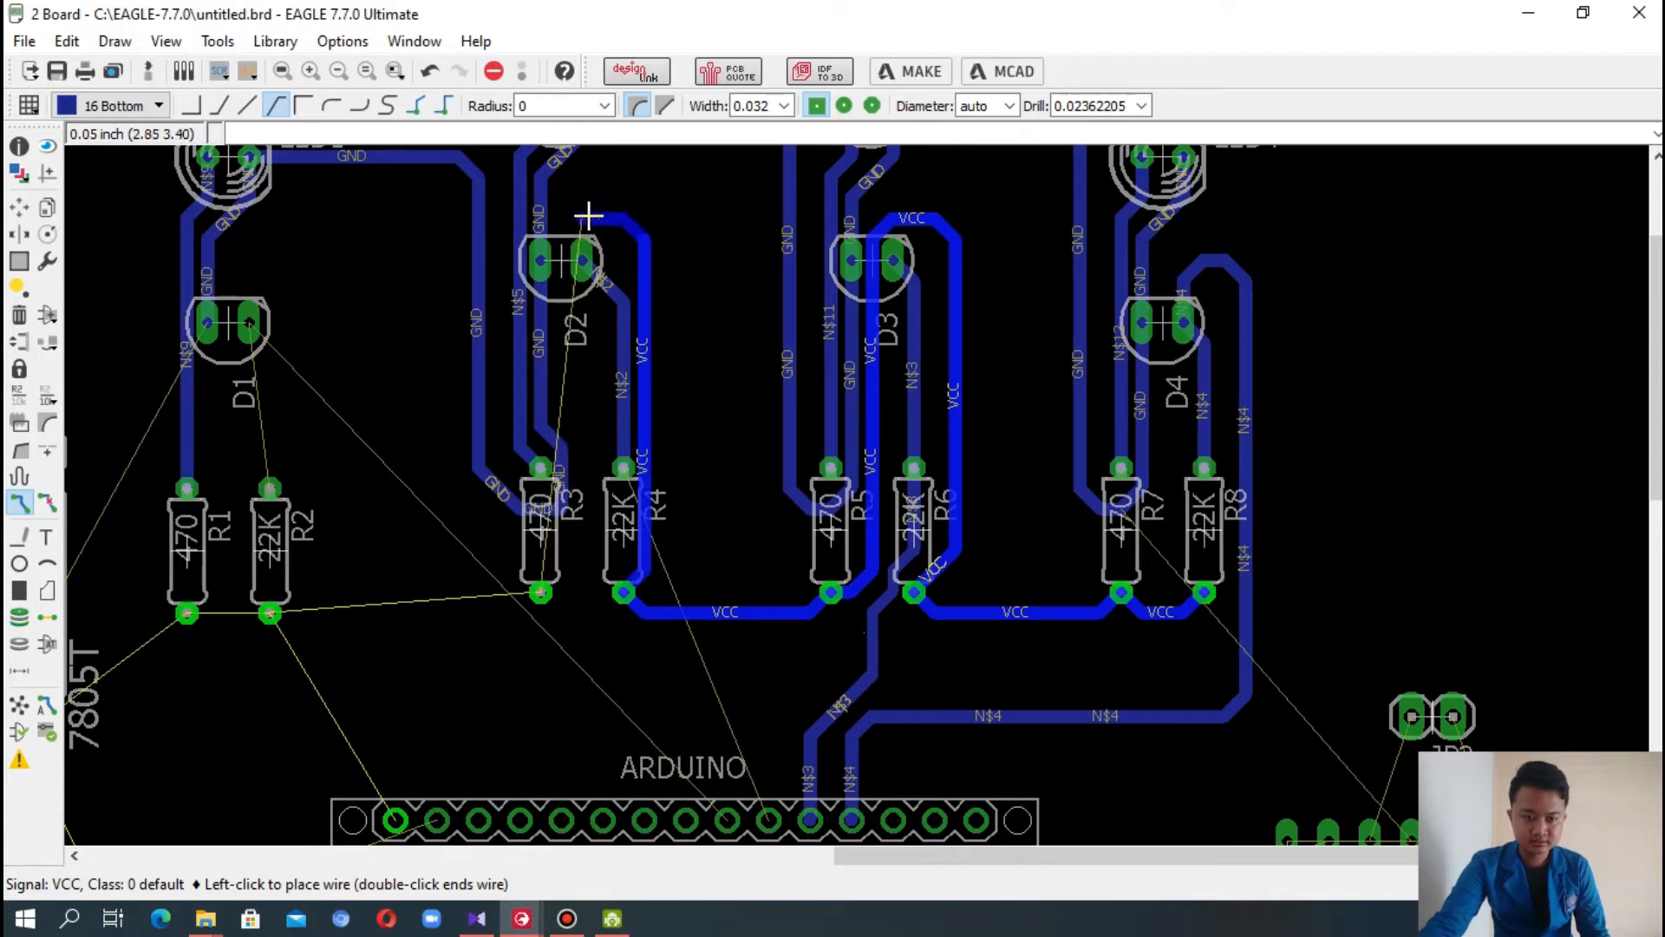
pyautogui.click(573, 217)
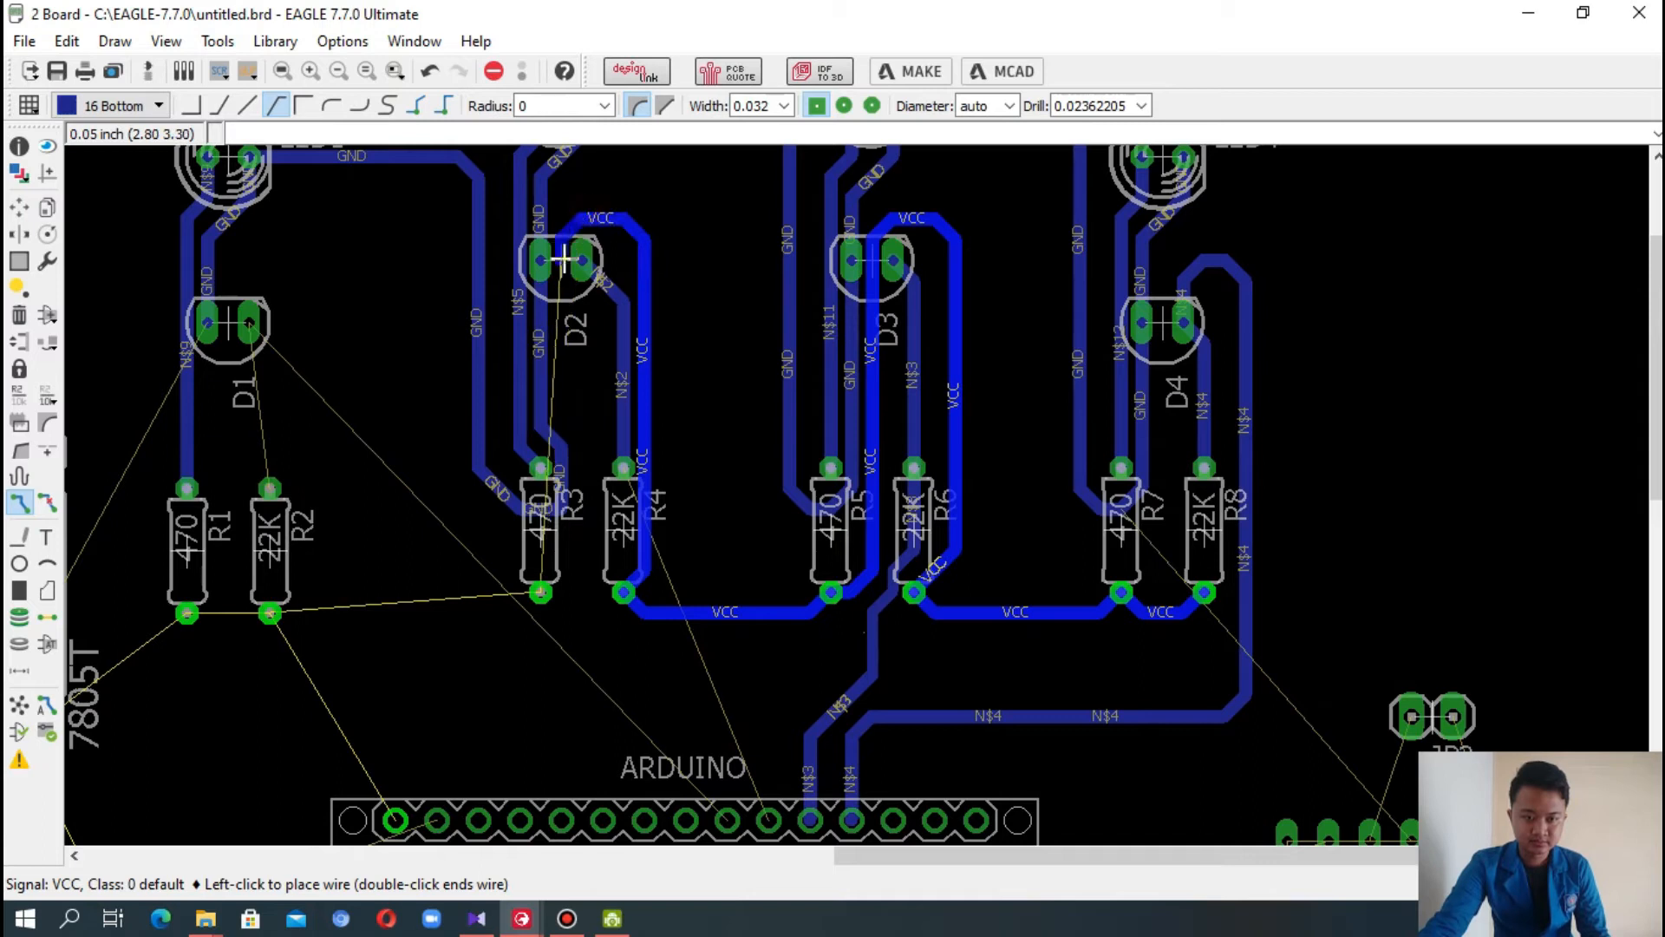
pyautogui.click(557, 407)
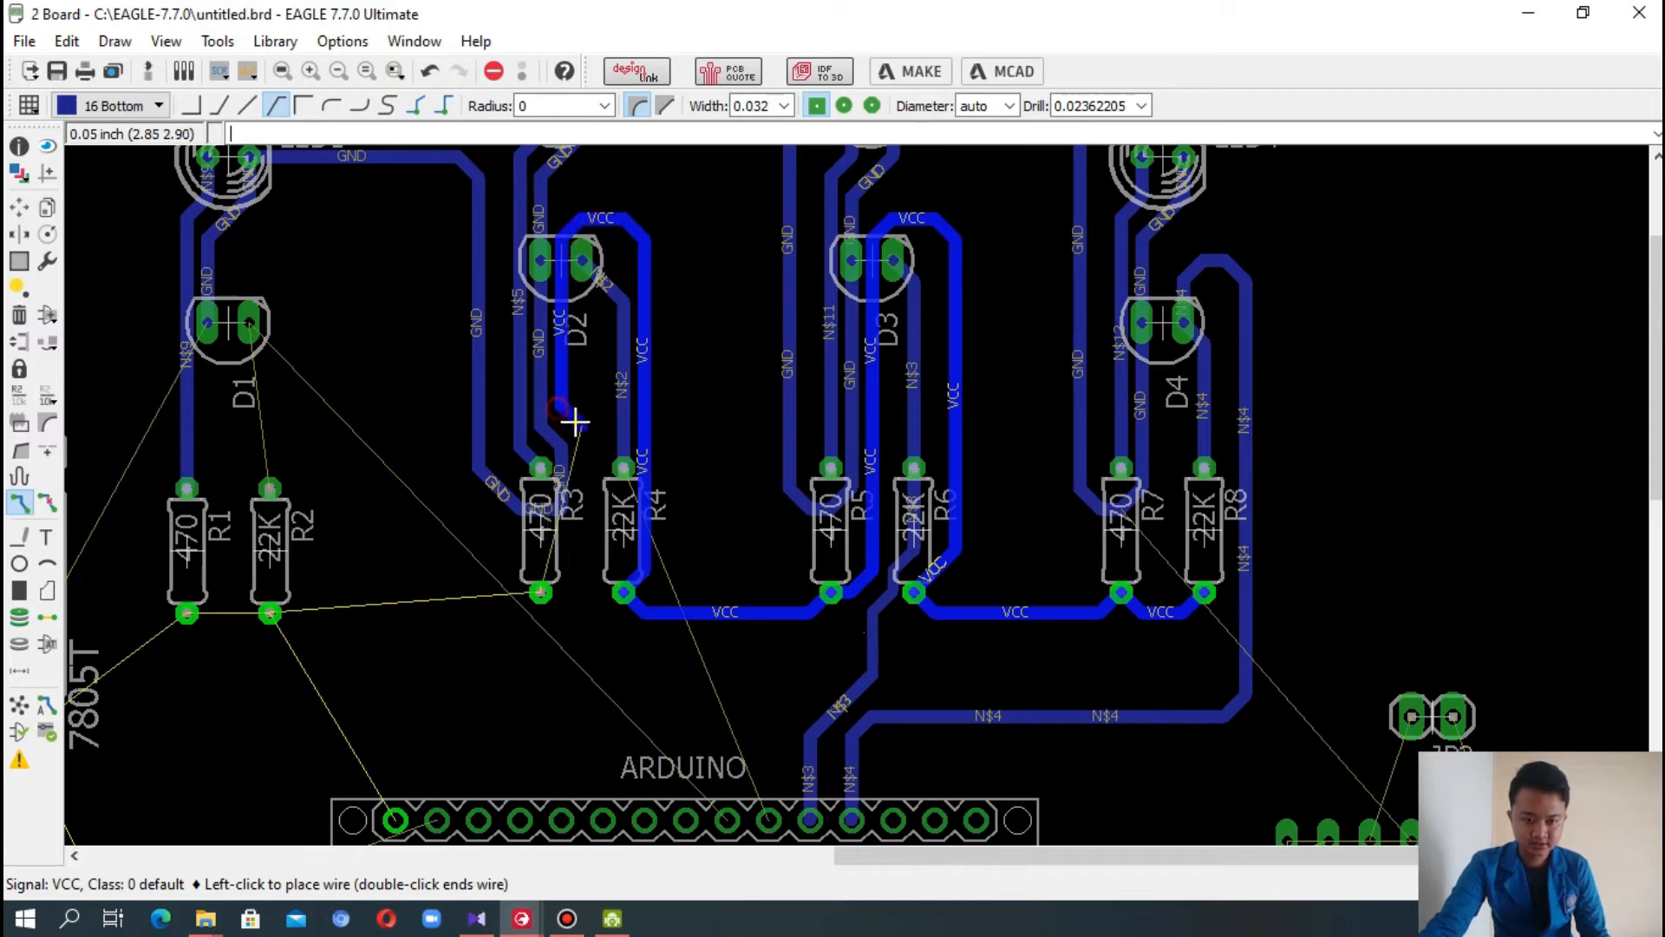
pyautogui.click(576, 568)
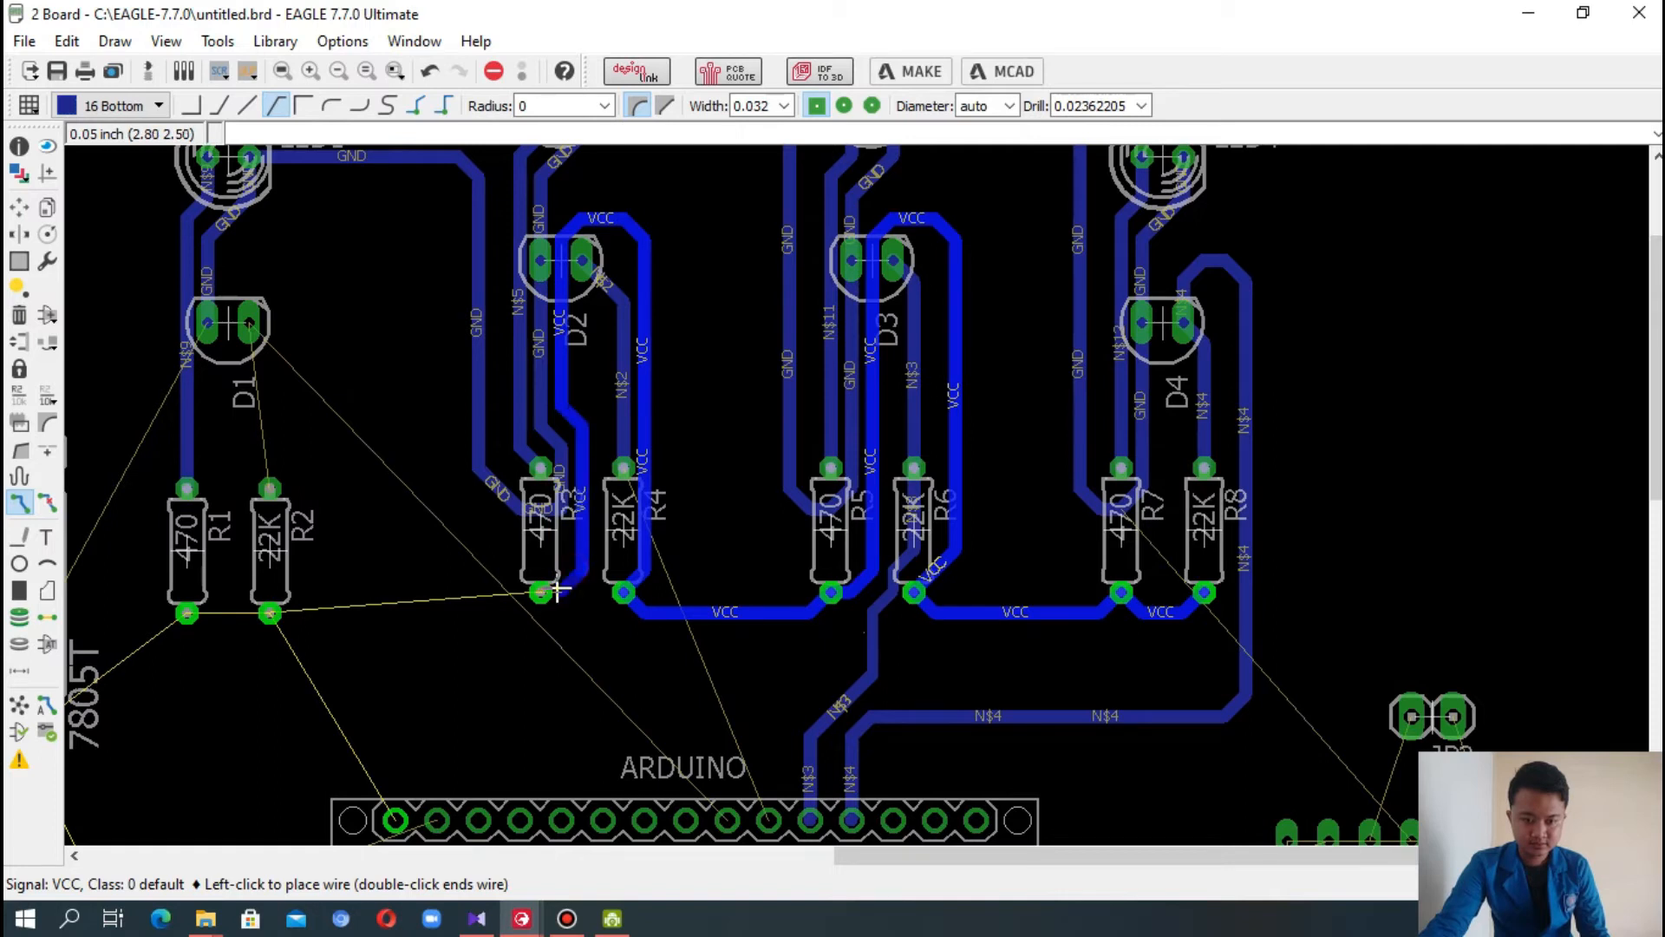
pyautogui.click(543, 591)
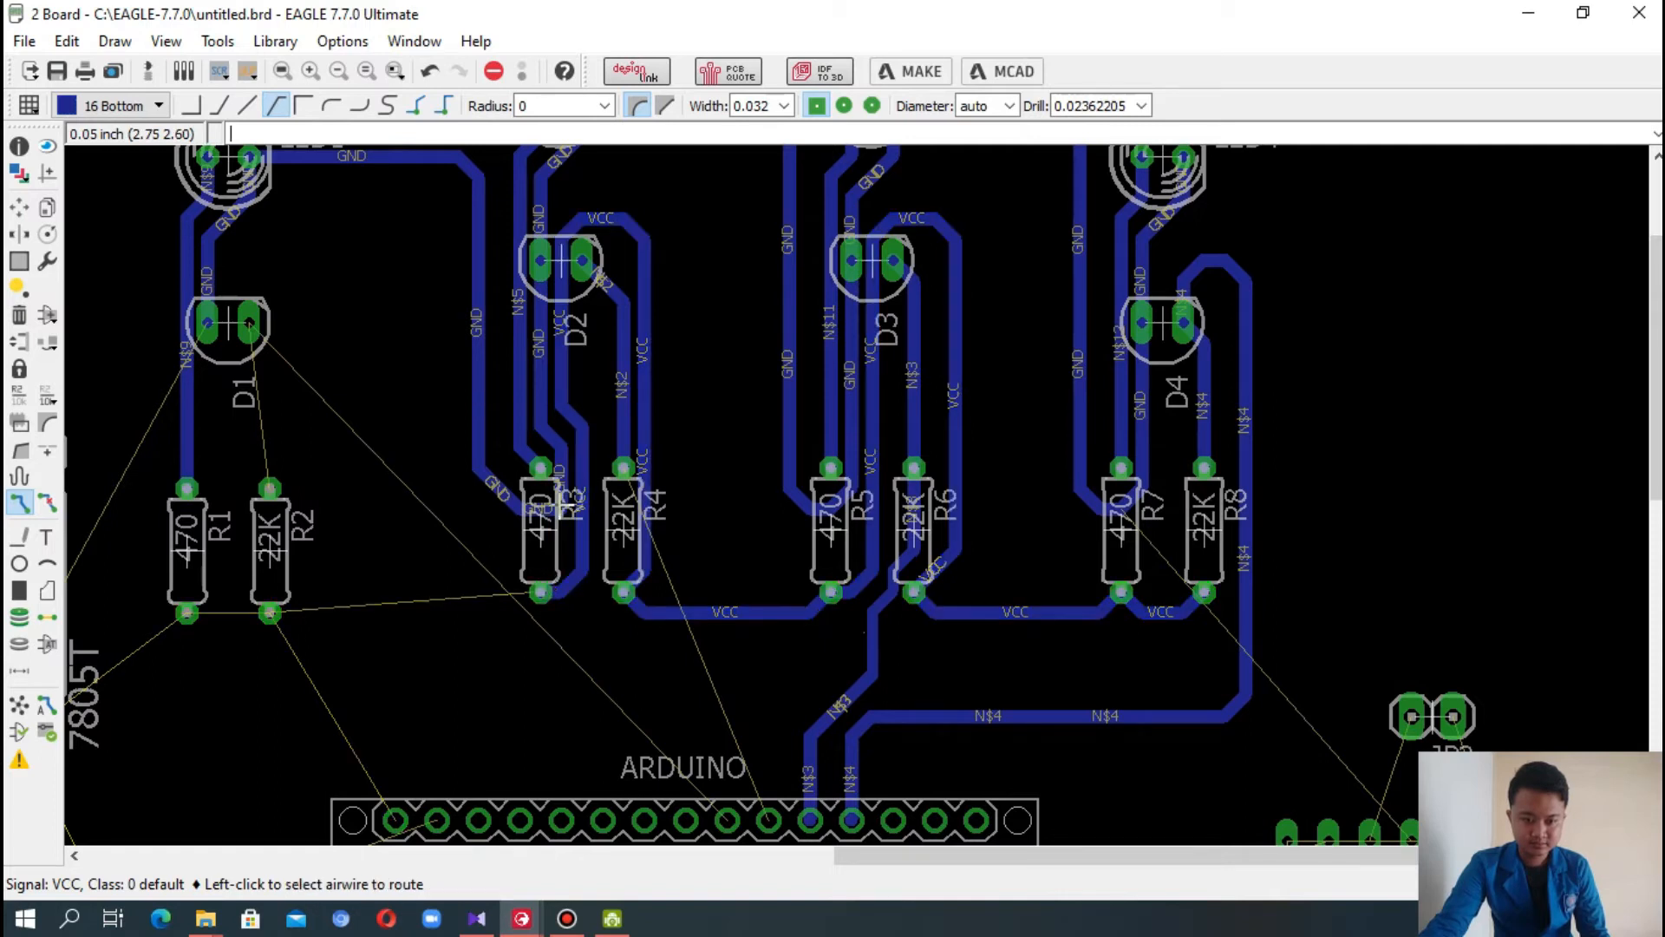
# - Route N$2 at width 0.024 from R4's upper pad down R4's left side to just below its lower pad
pyautogui.click(783, 105)
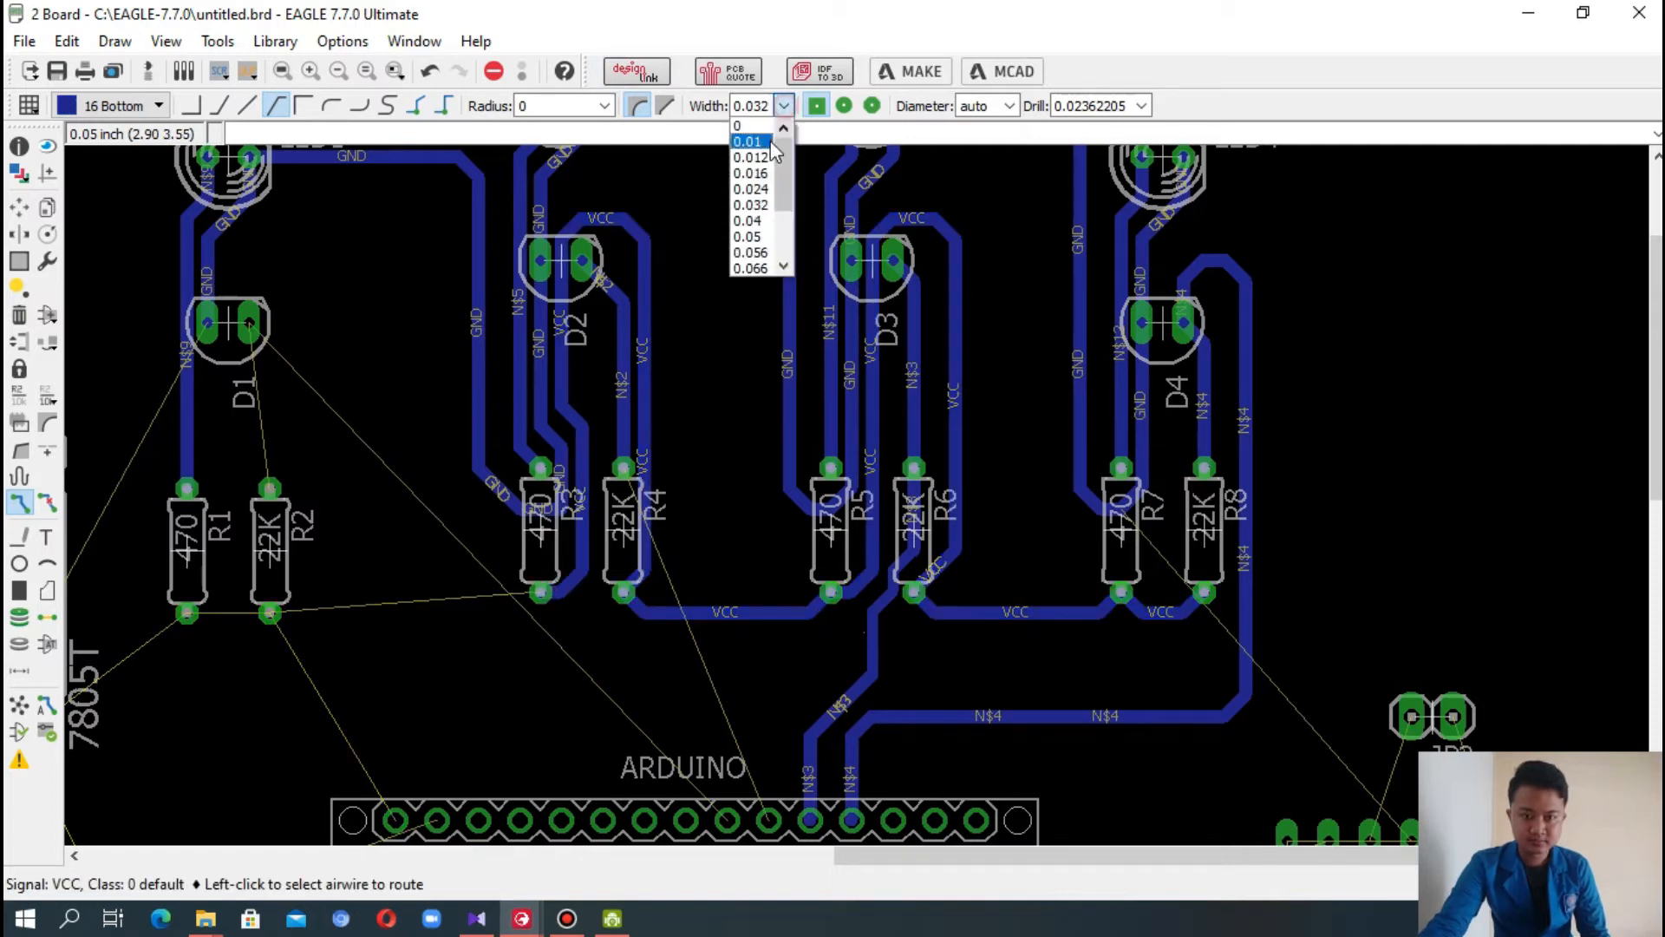
pyautogui.click(761, 189)
pyautogui.click(620, 516)
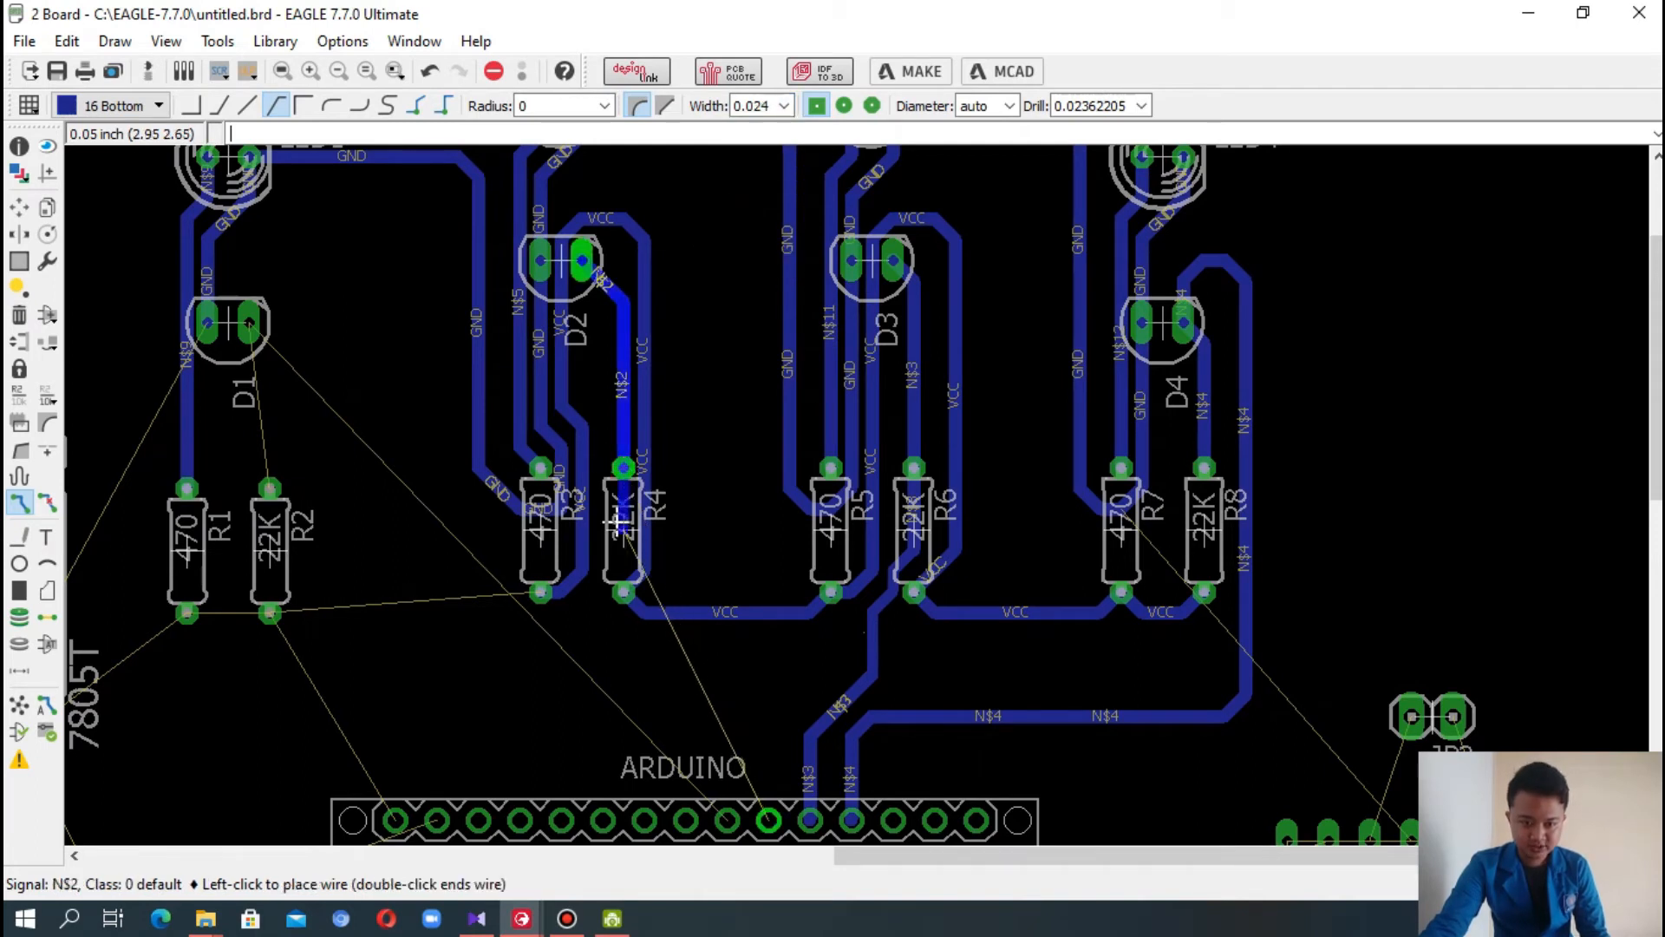
pyautogui.click(605, 639)
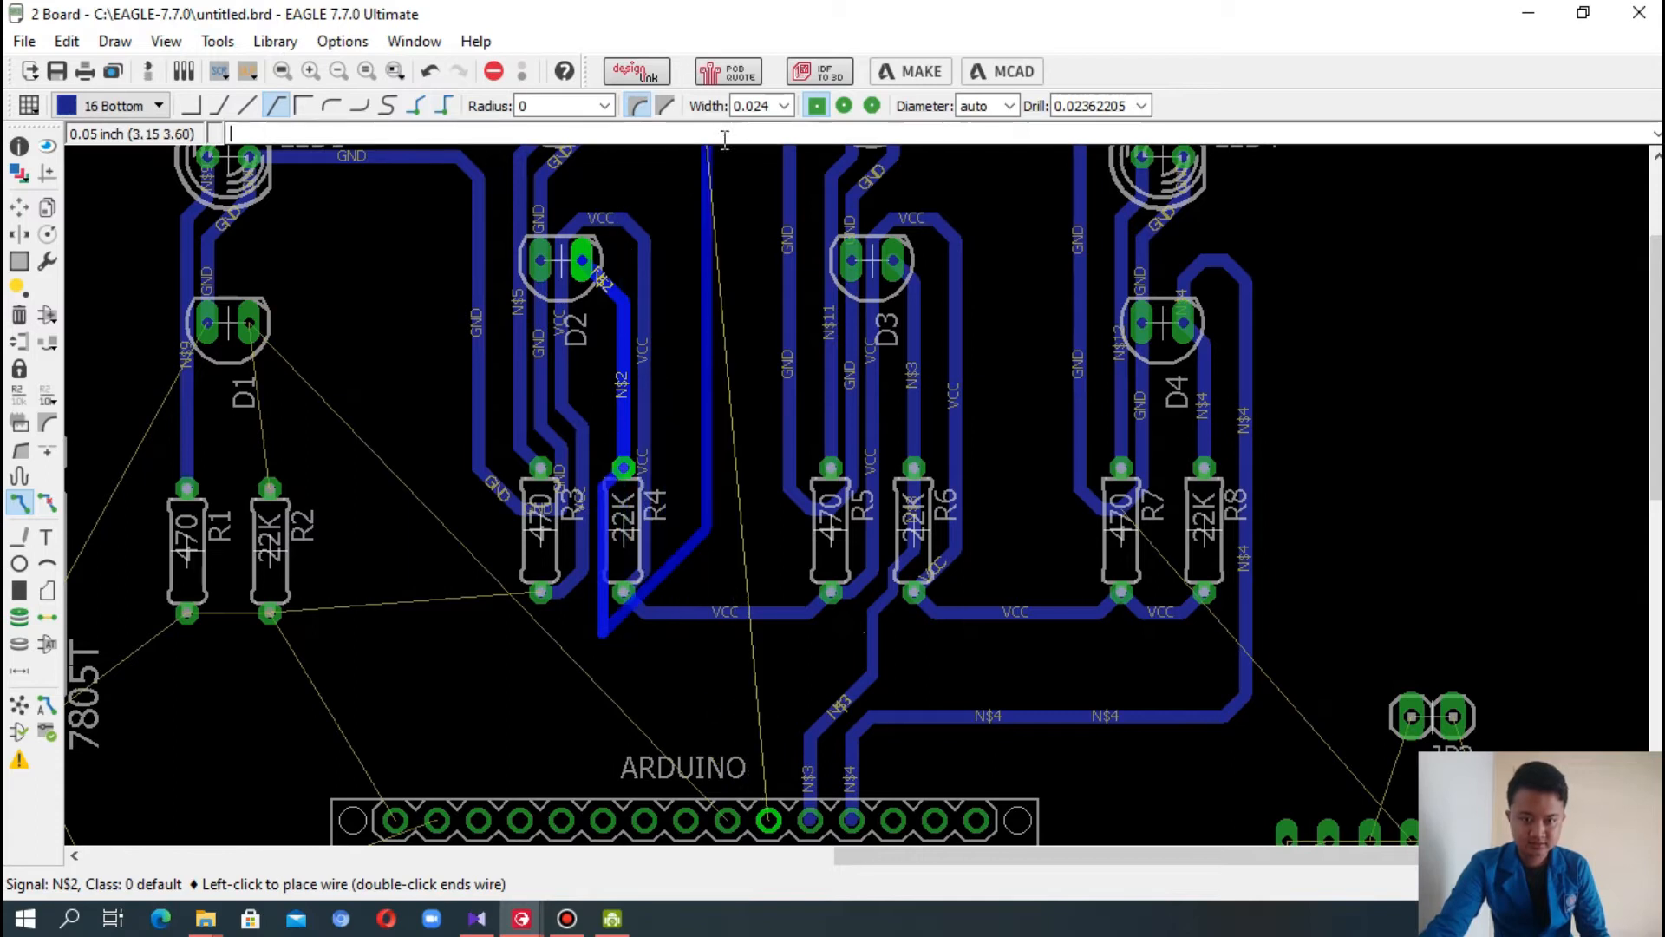
# - Continue N$2 at width 0.032 from below R4 to the Arduino pin left of N$3
pyautogui.click(783, 105)
pyautogui.click(751, 205)
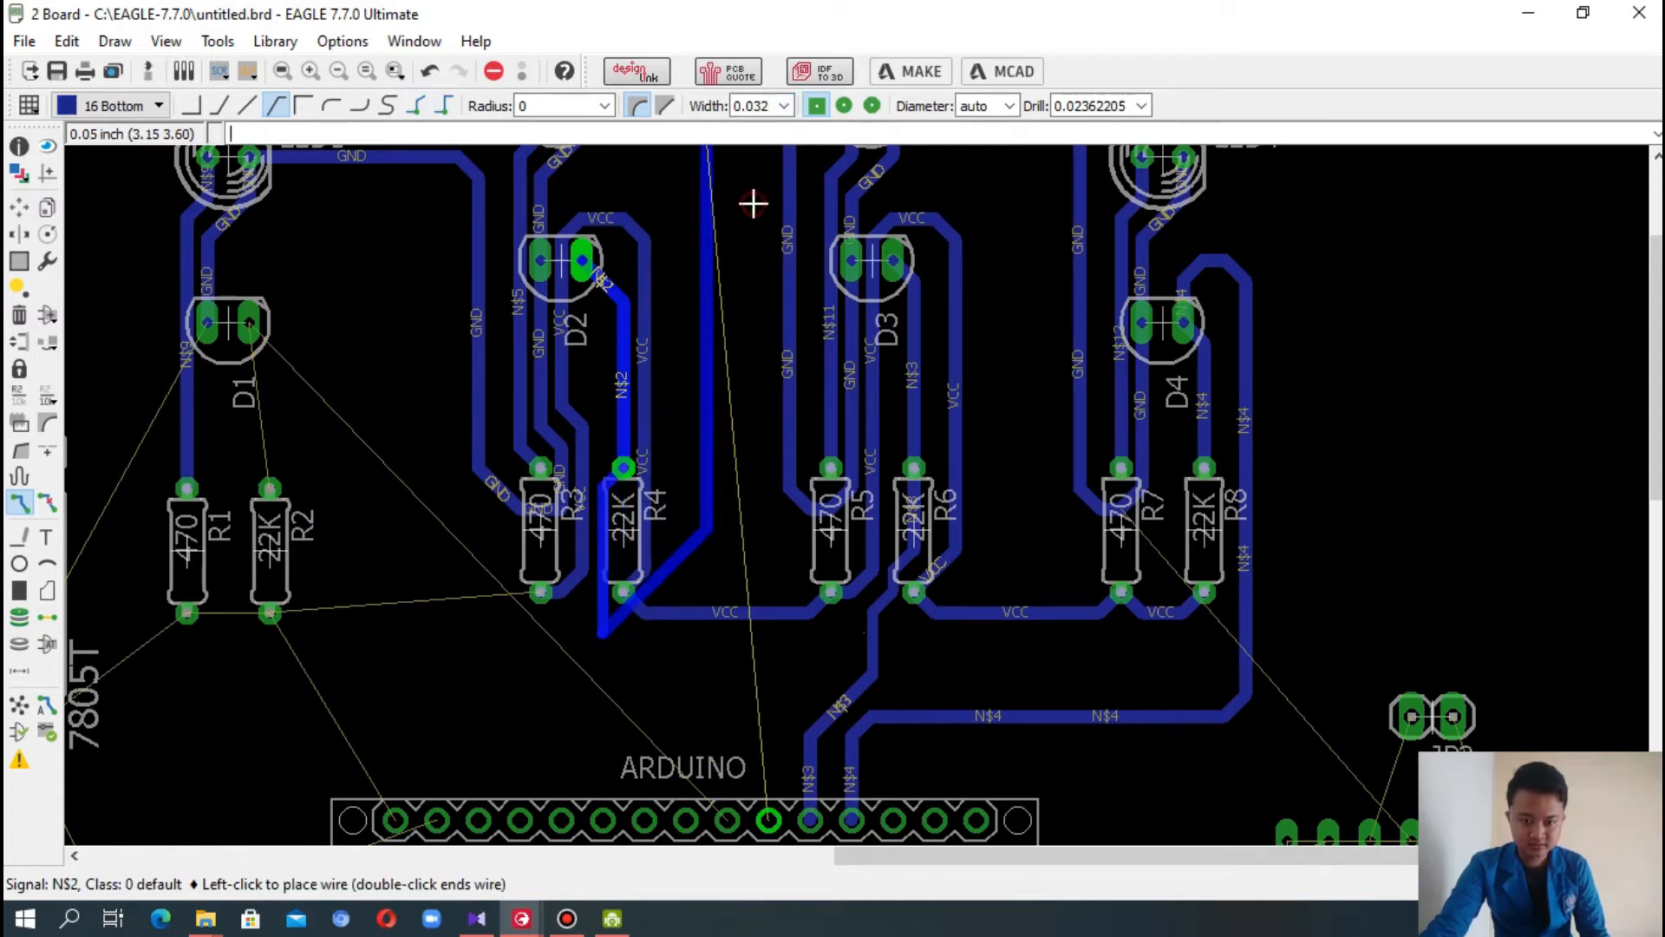
pyautogui.scroll(1, 684, 694)
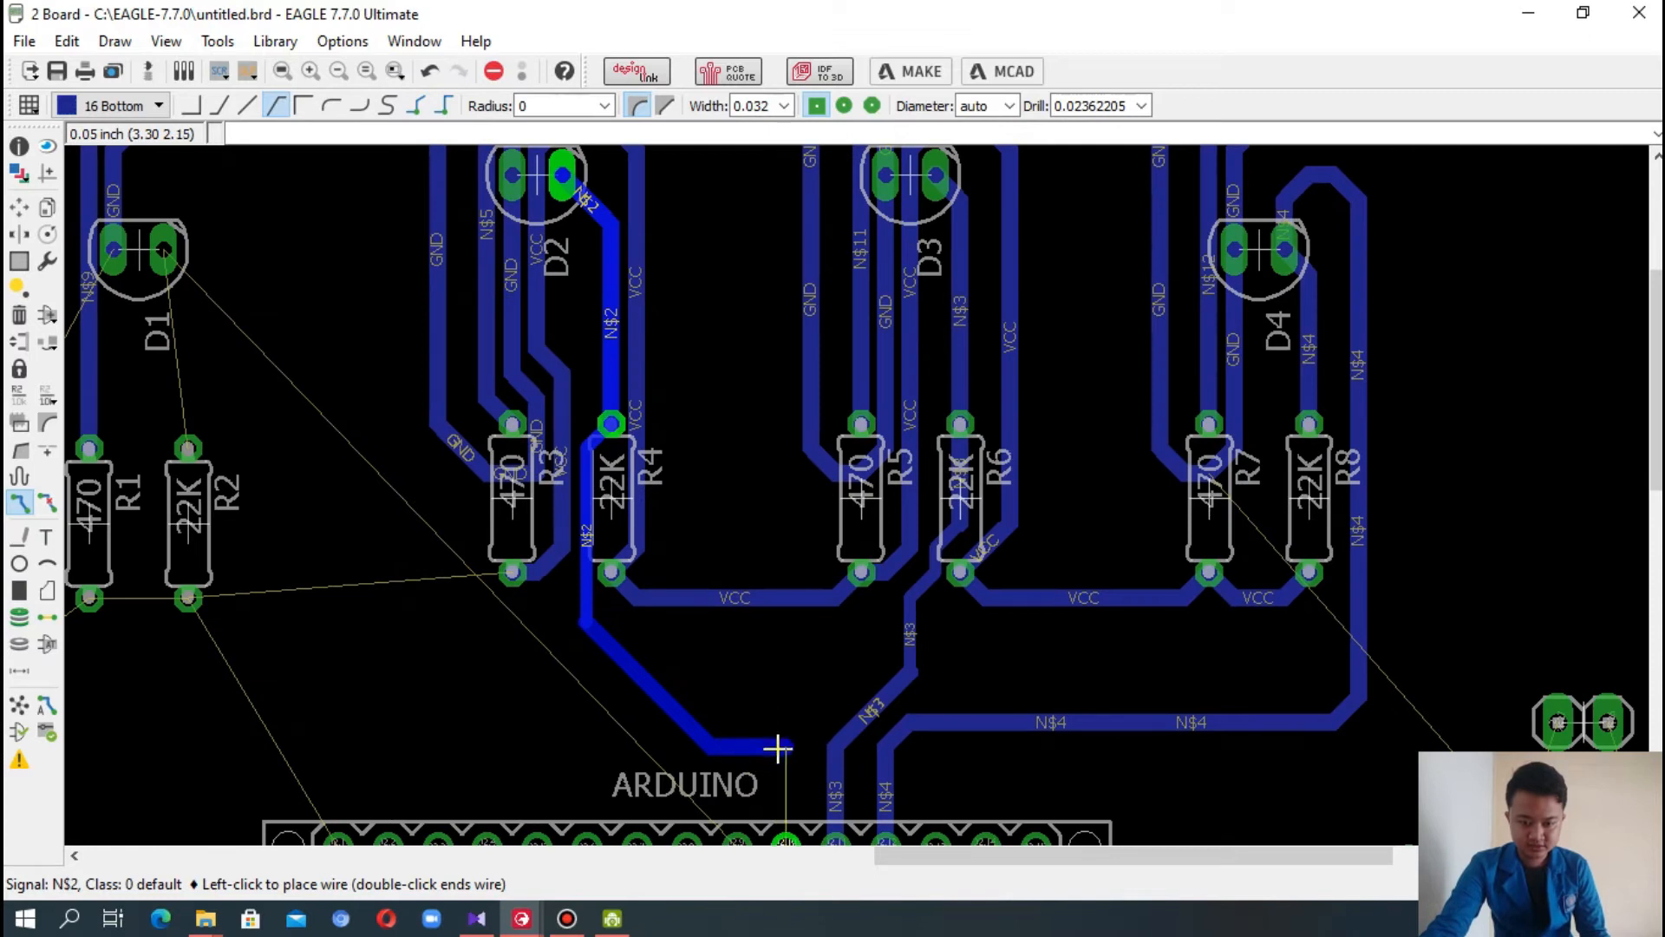
pyautogui.click(784, 723)
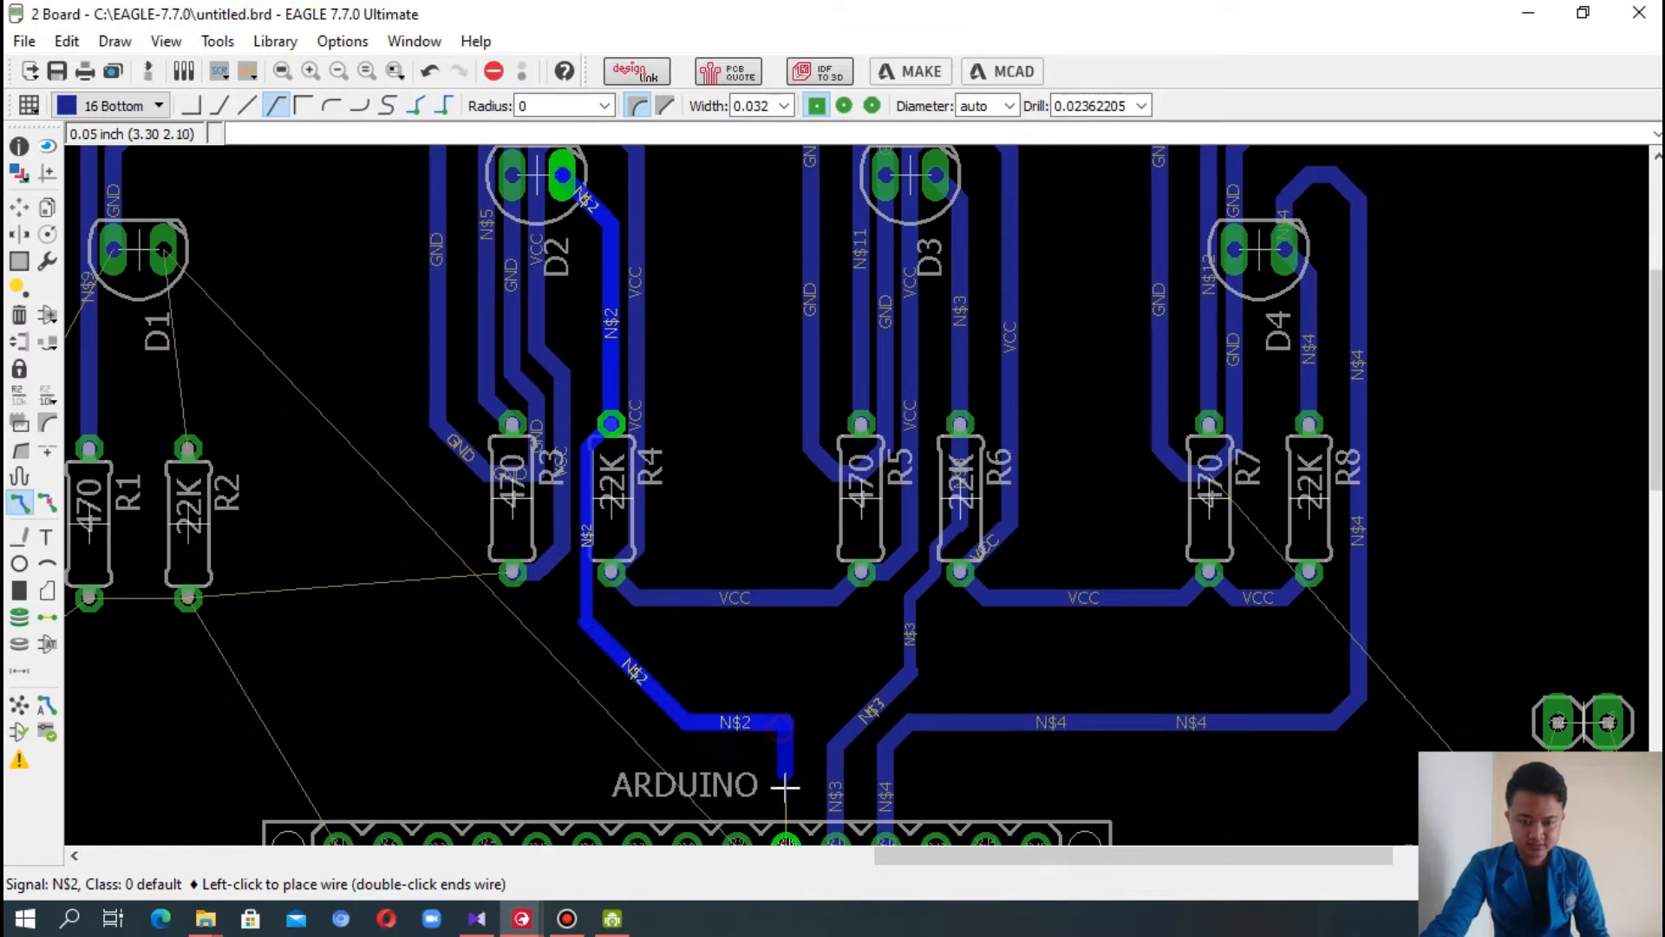
pyautogui.click(788, 836)
pyautogui.moveTo(1654, 434); pyautogui.dragTo(1654, 464)
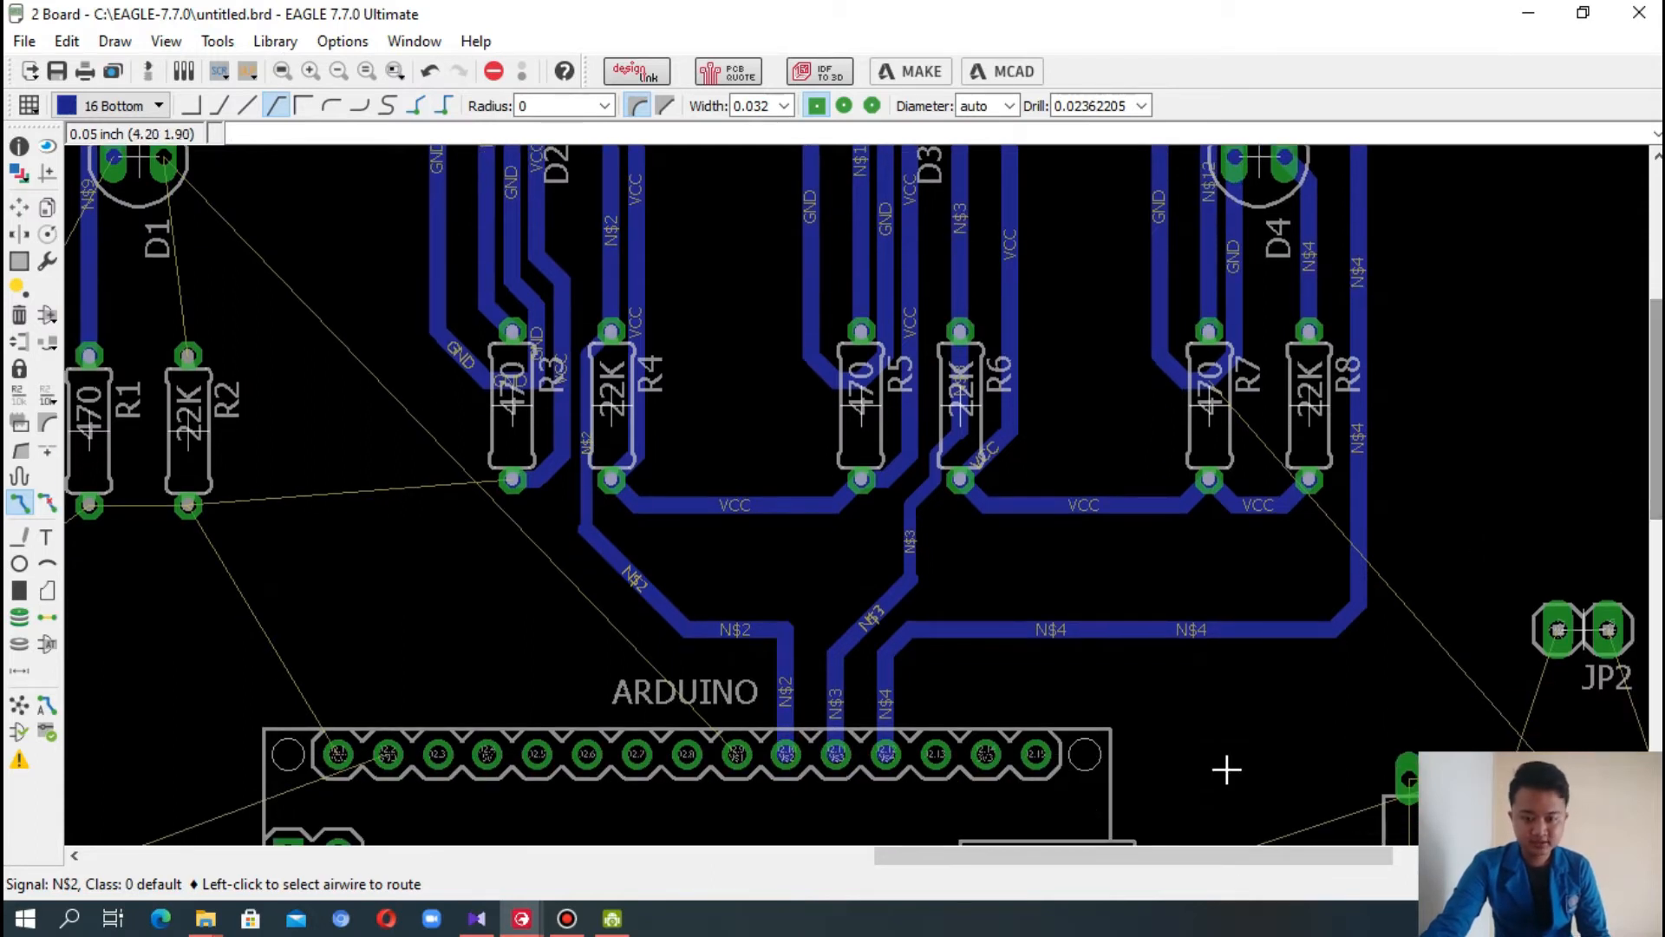
pyautogui.moveTo(1134, 856); pyautogui.dragTo(957, 838)
pyautogui.moveTo(1655, 409); pyautogui.dragTo(1654, 350)
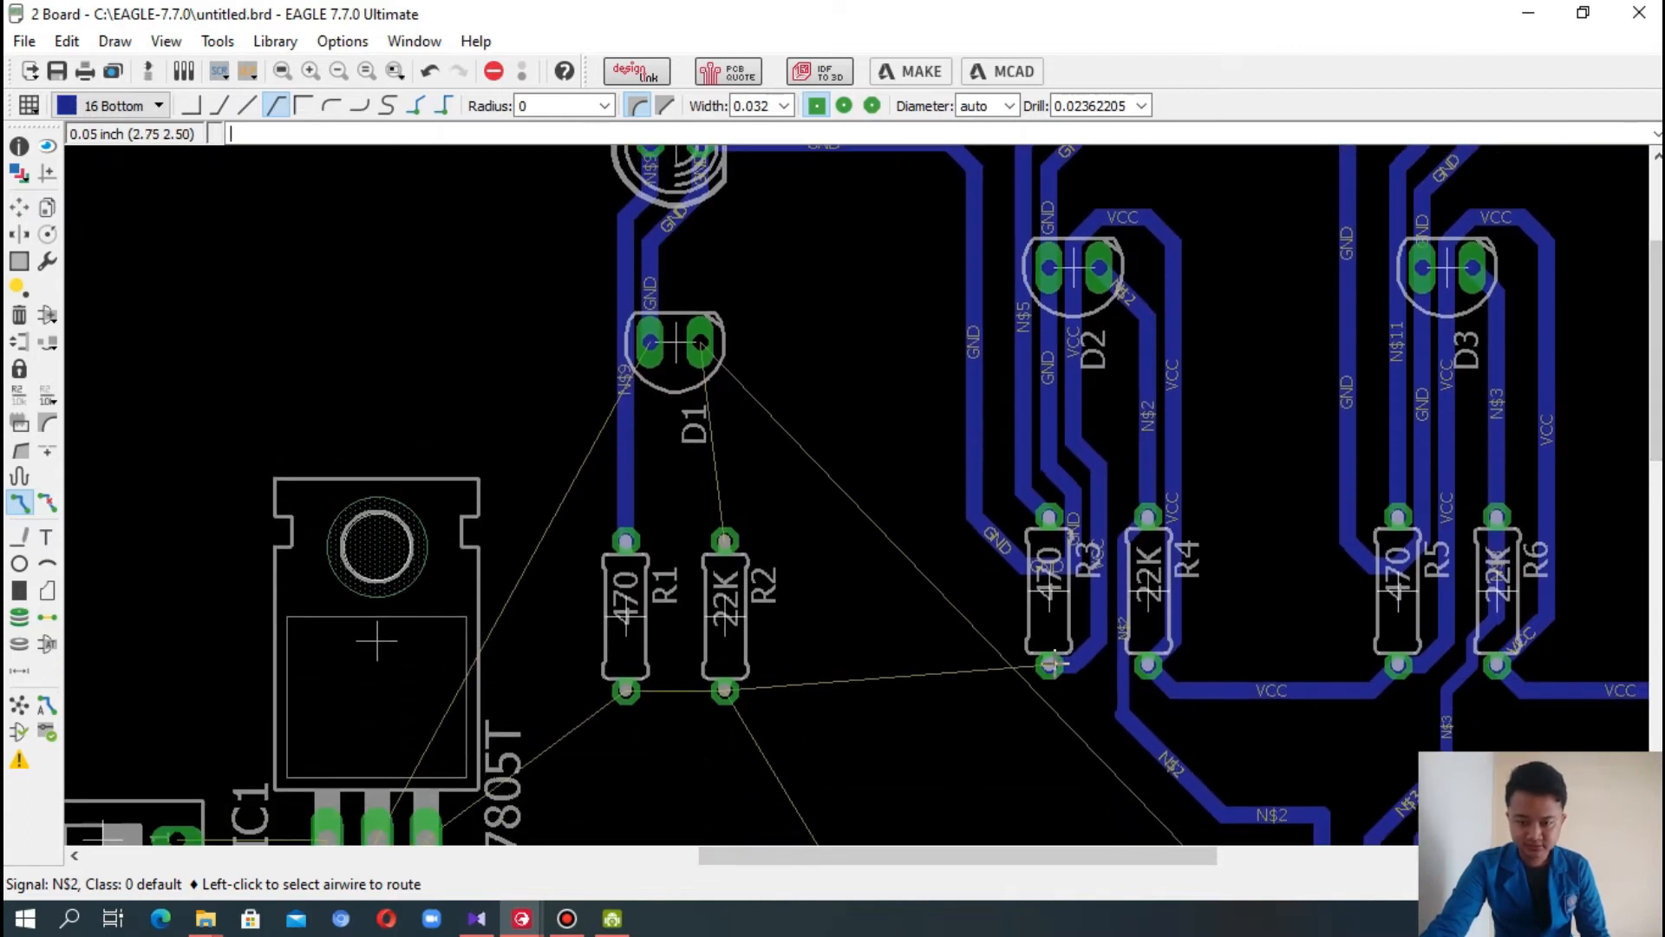
pyautogui.moveTo(1655, 434); pyautogui.dragTo(1655, 459)
pyautogui.scroll(-2, 1398, 415)
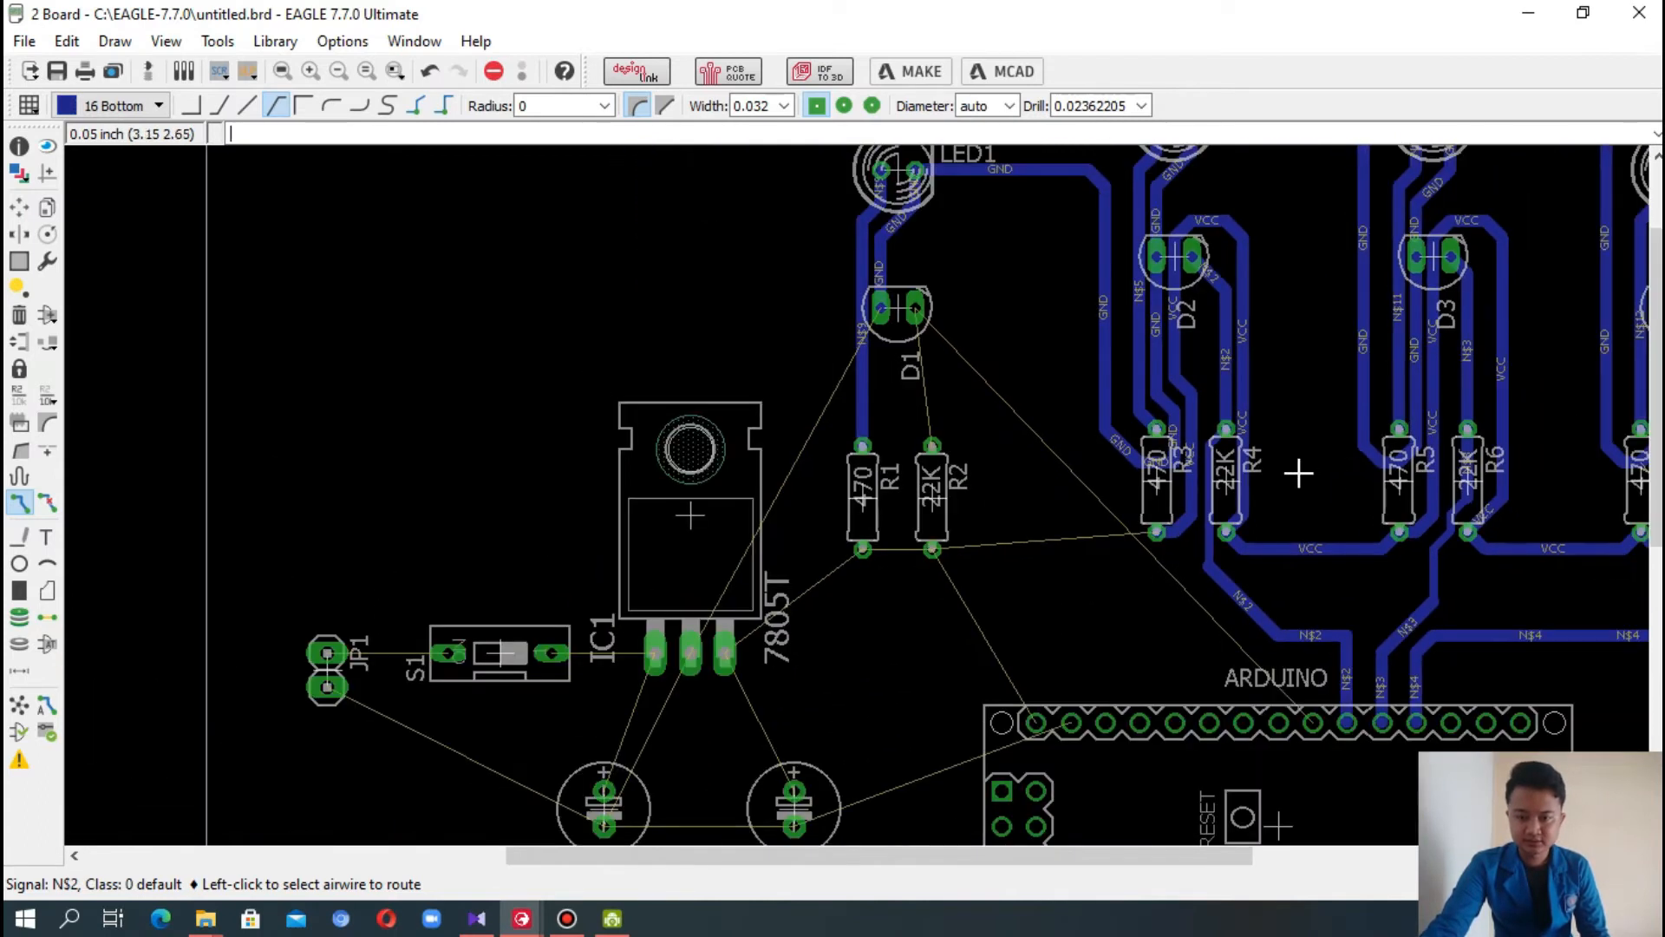
# - Route VCC from R3's lower pad to R2's lower pad, and N$1 from D1's right pad to R2's upper pad
pyautogui.click(1167, 533)
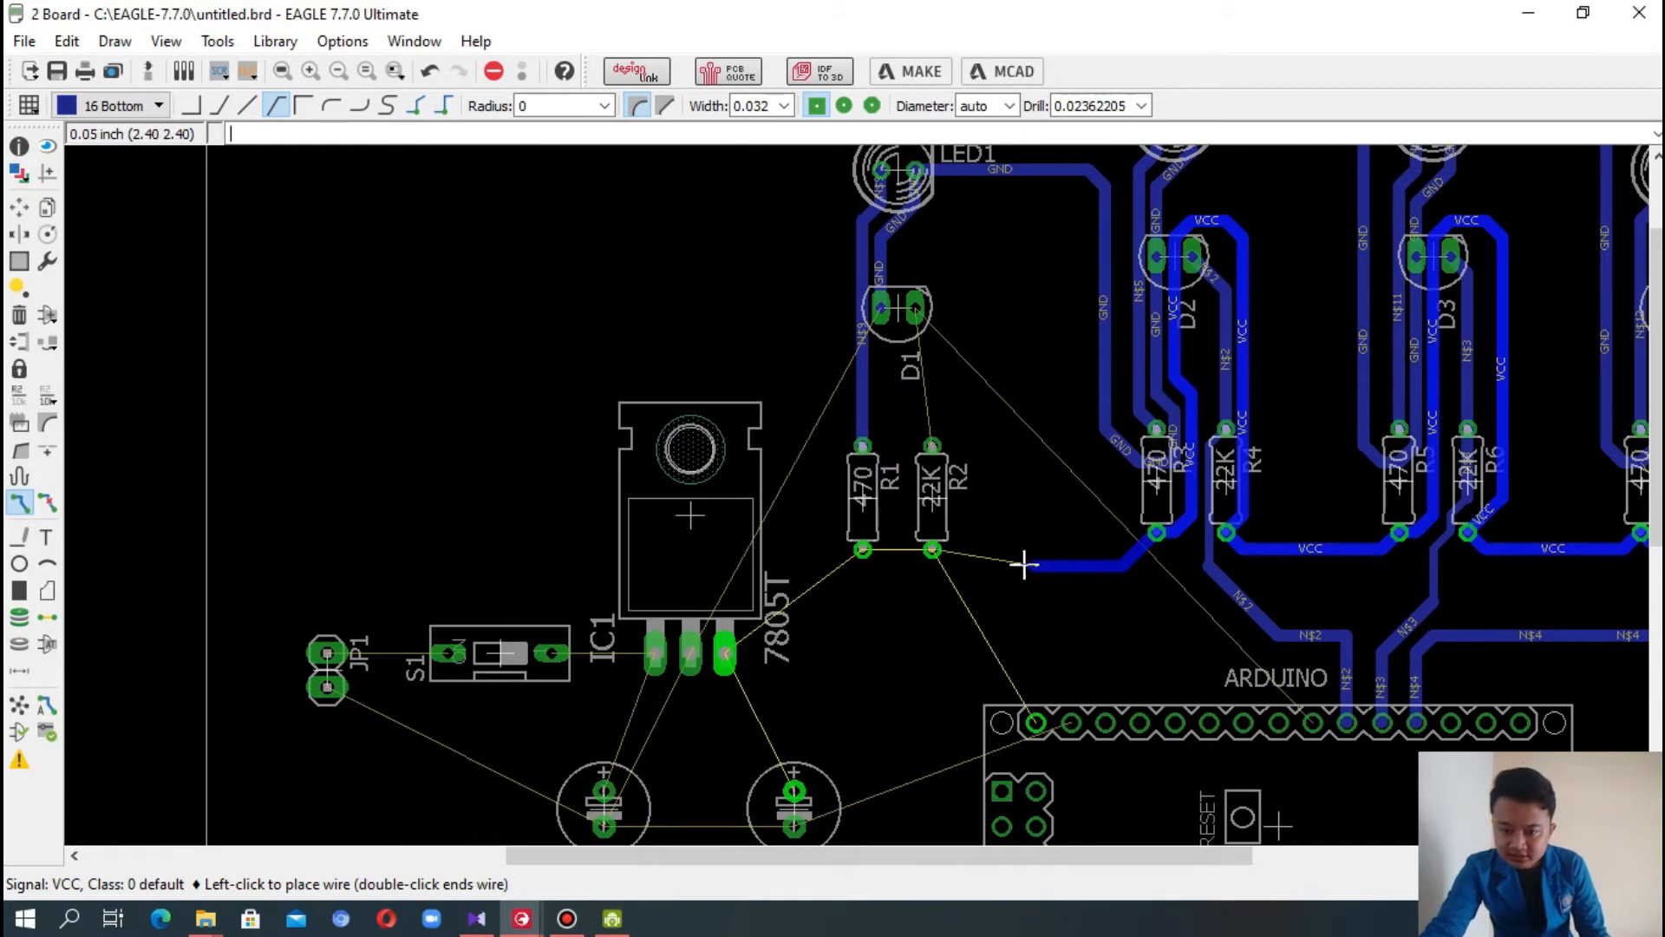
pyautogui.click(932, 550)
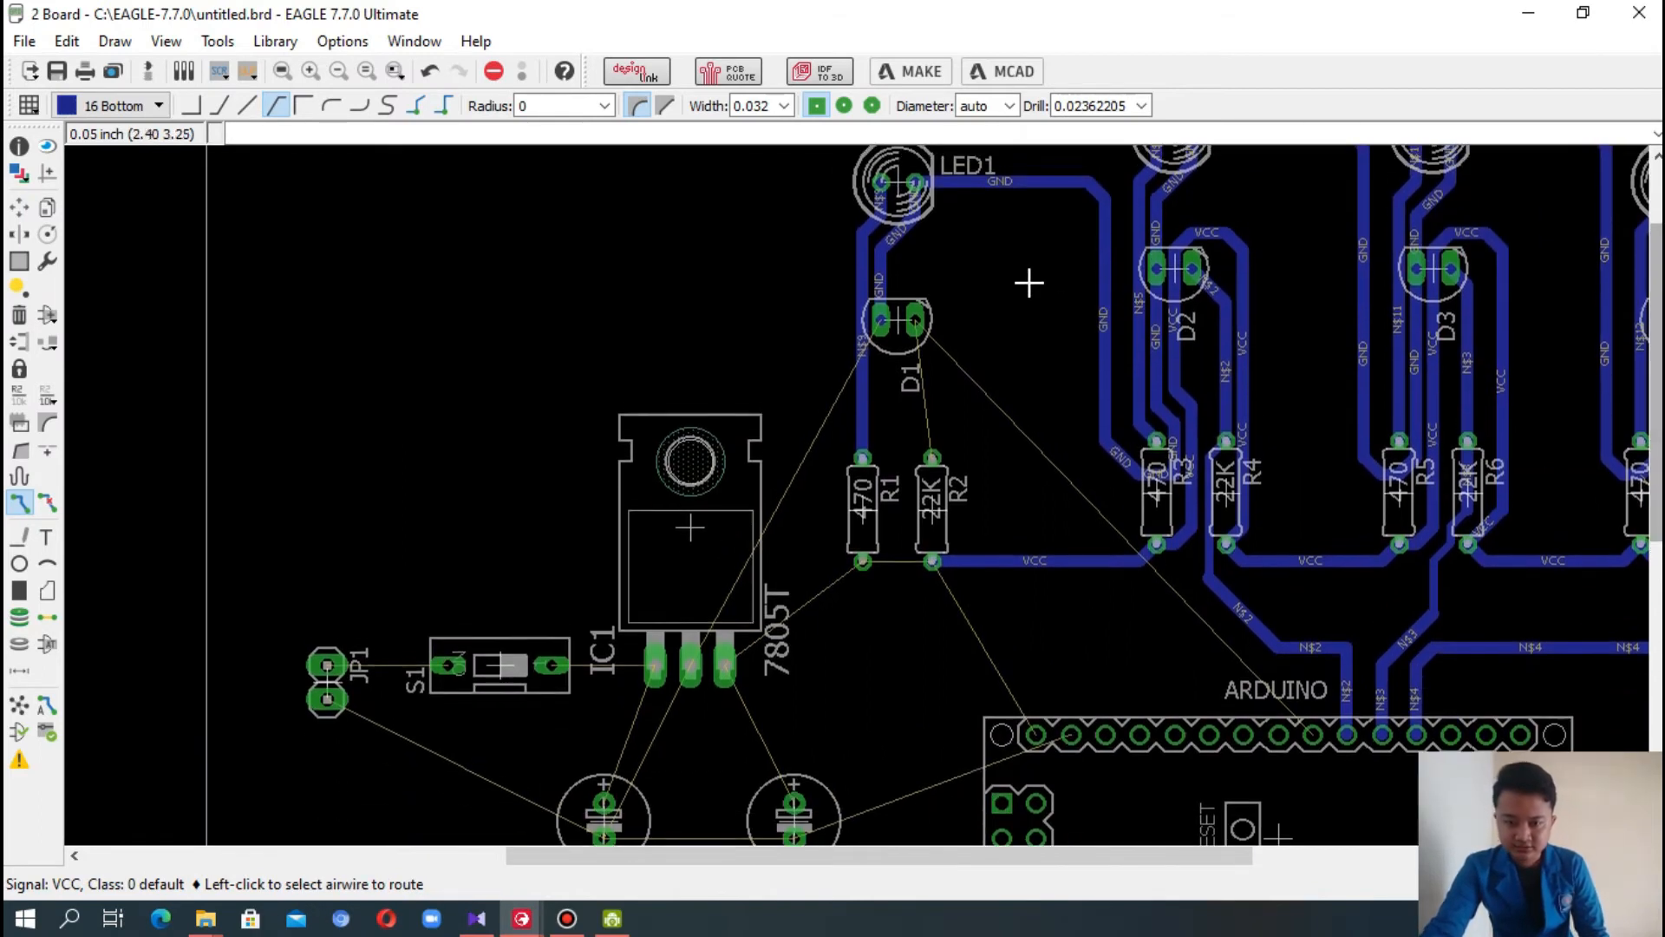
pyautogui.click(910, 313)
pyautogui.click(911, 312)
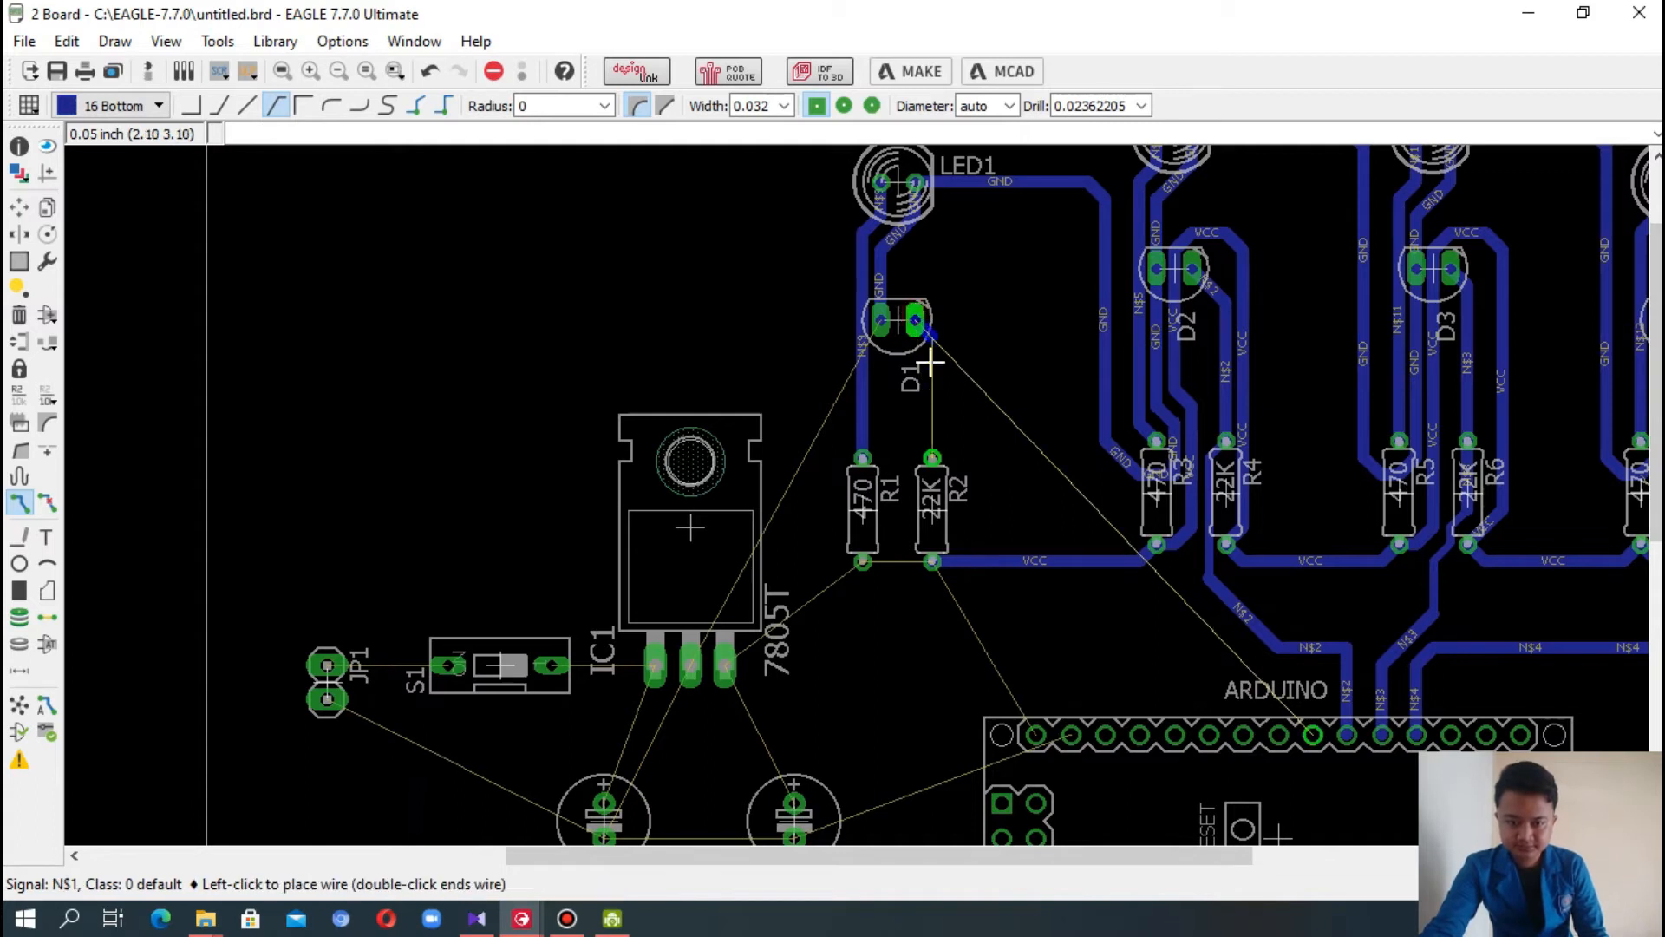
pyautogui.click(932, 455)
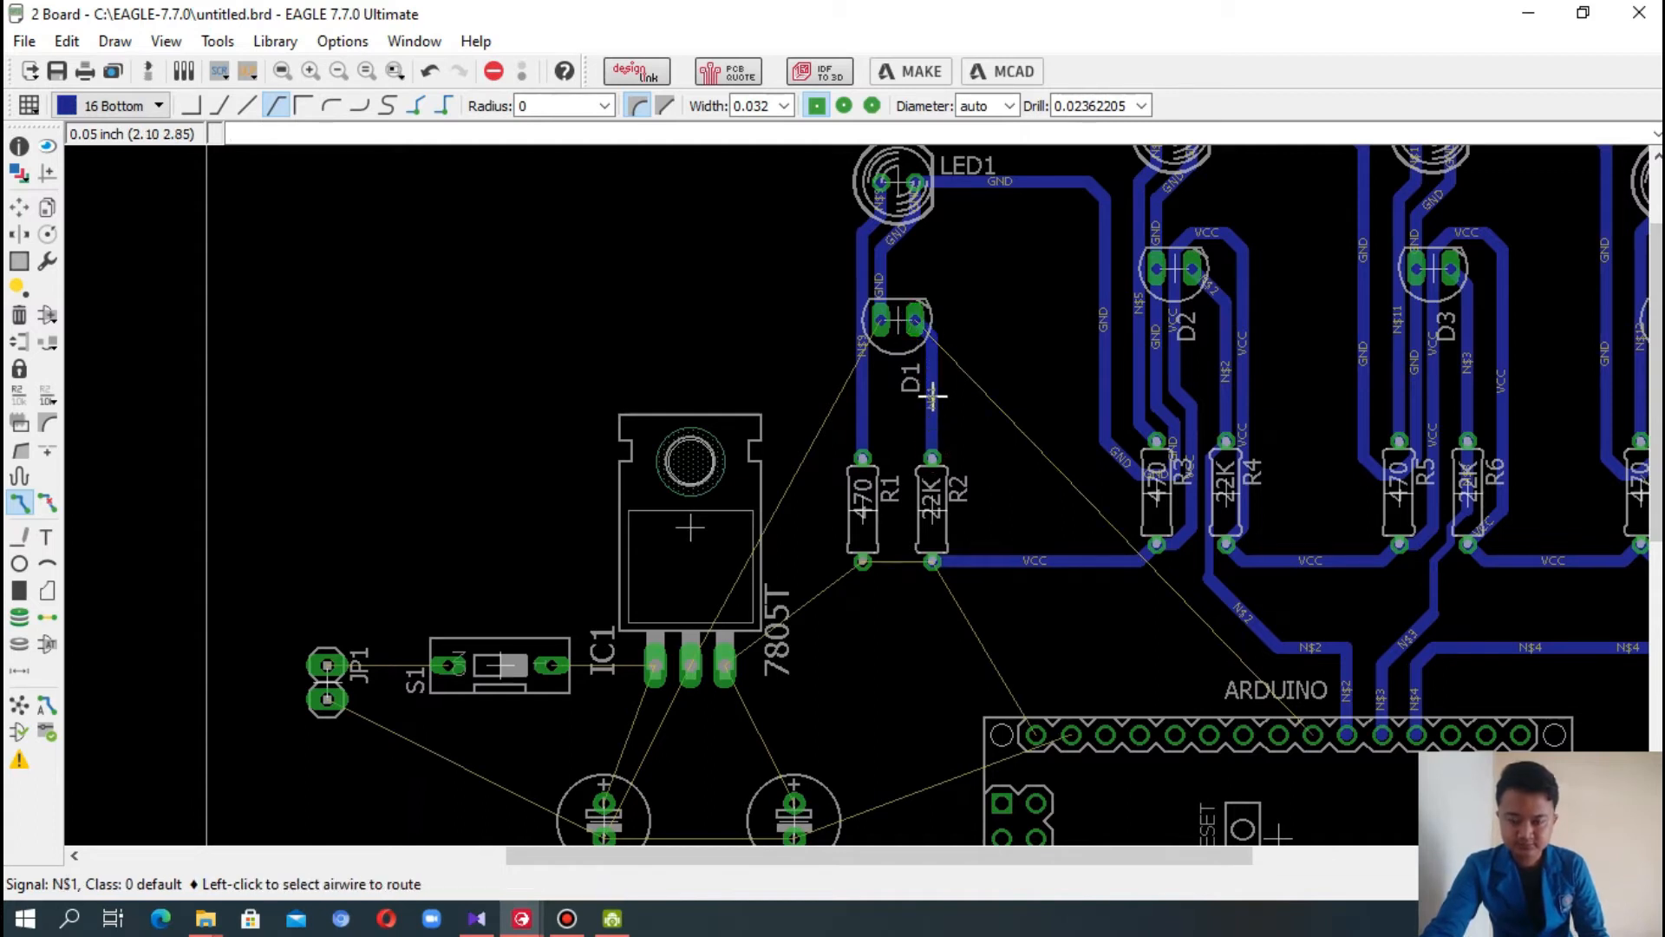
# - Route GND from D1's left pad down over R1 and across to IC1's middle pin
pyautogui.moveTo(1655, 382); pyautogui.dragTo(1655, 374)
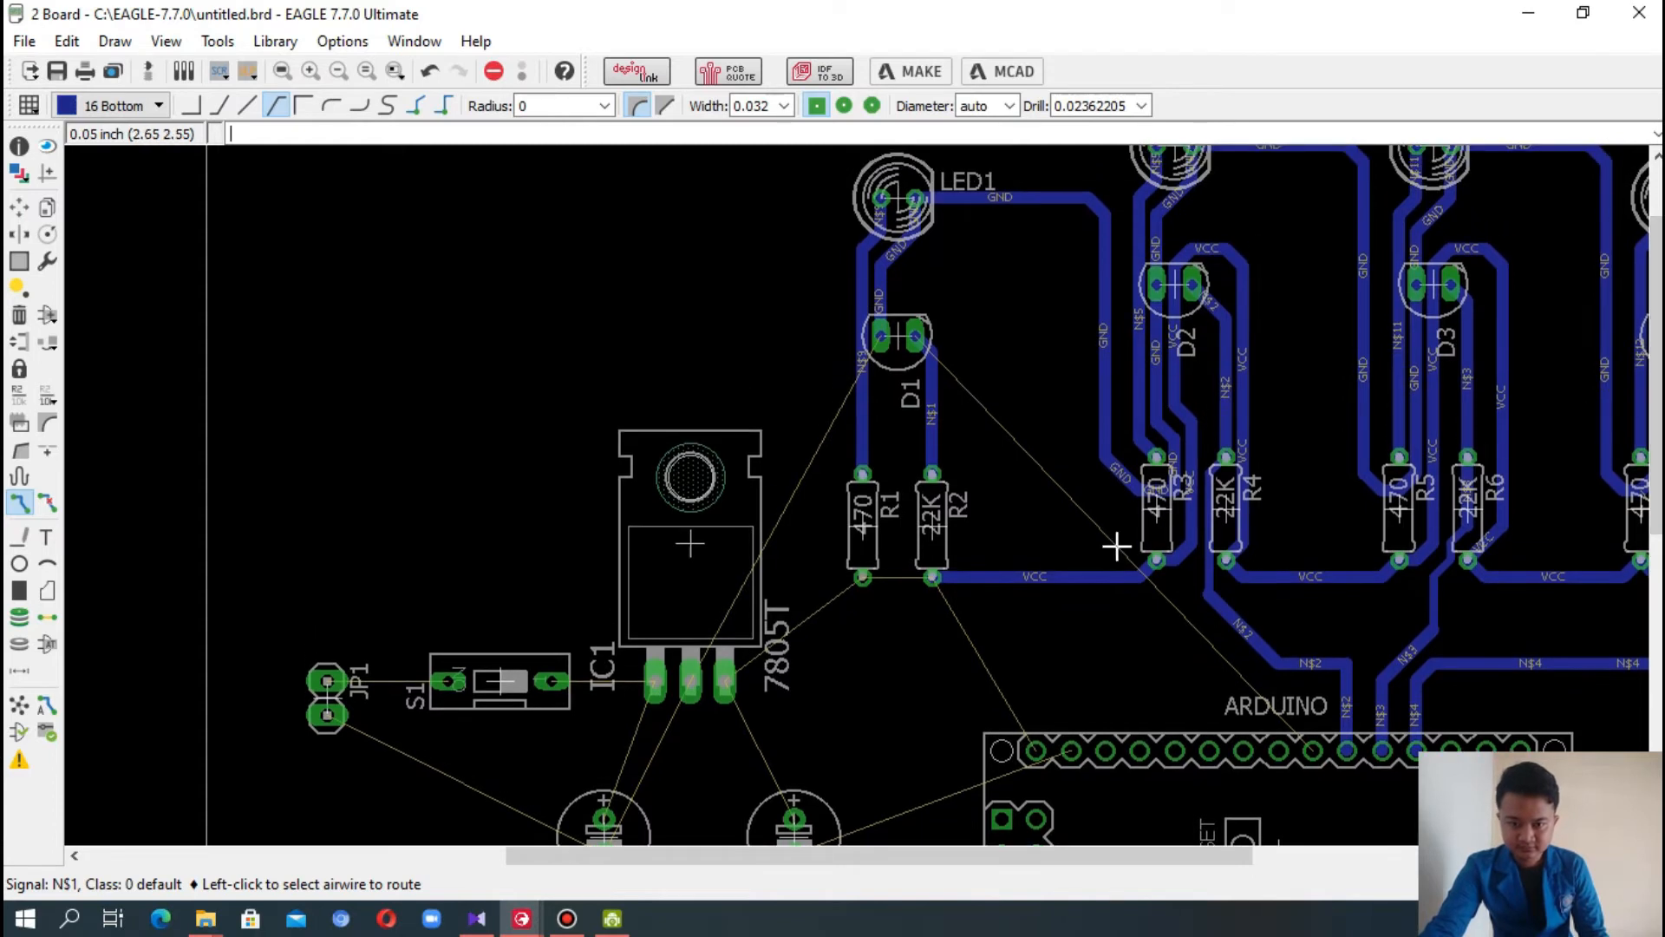
pyautogui.click(880, 337)
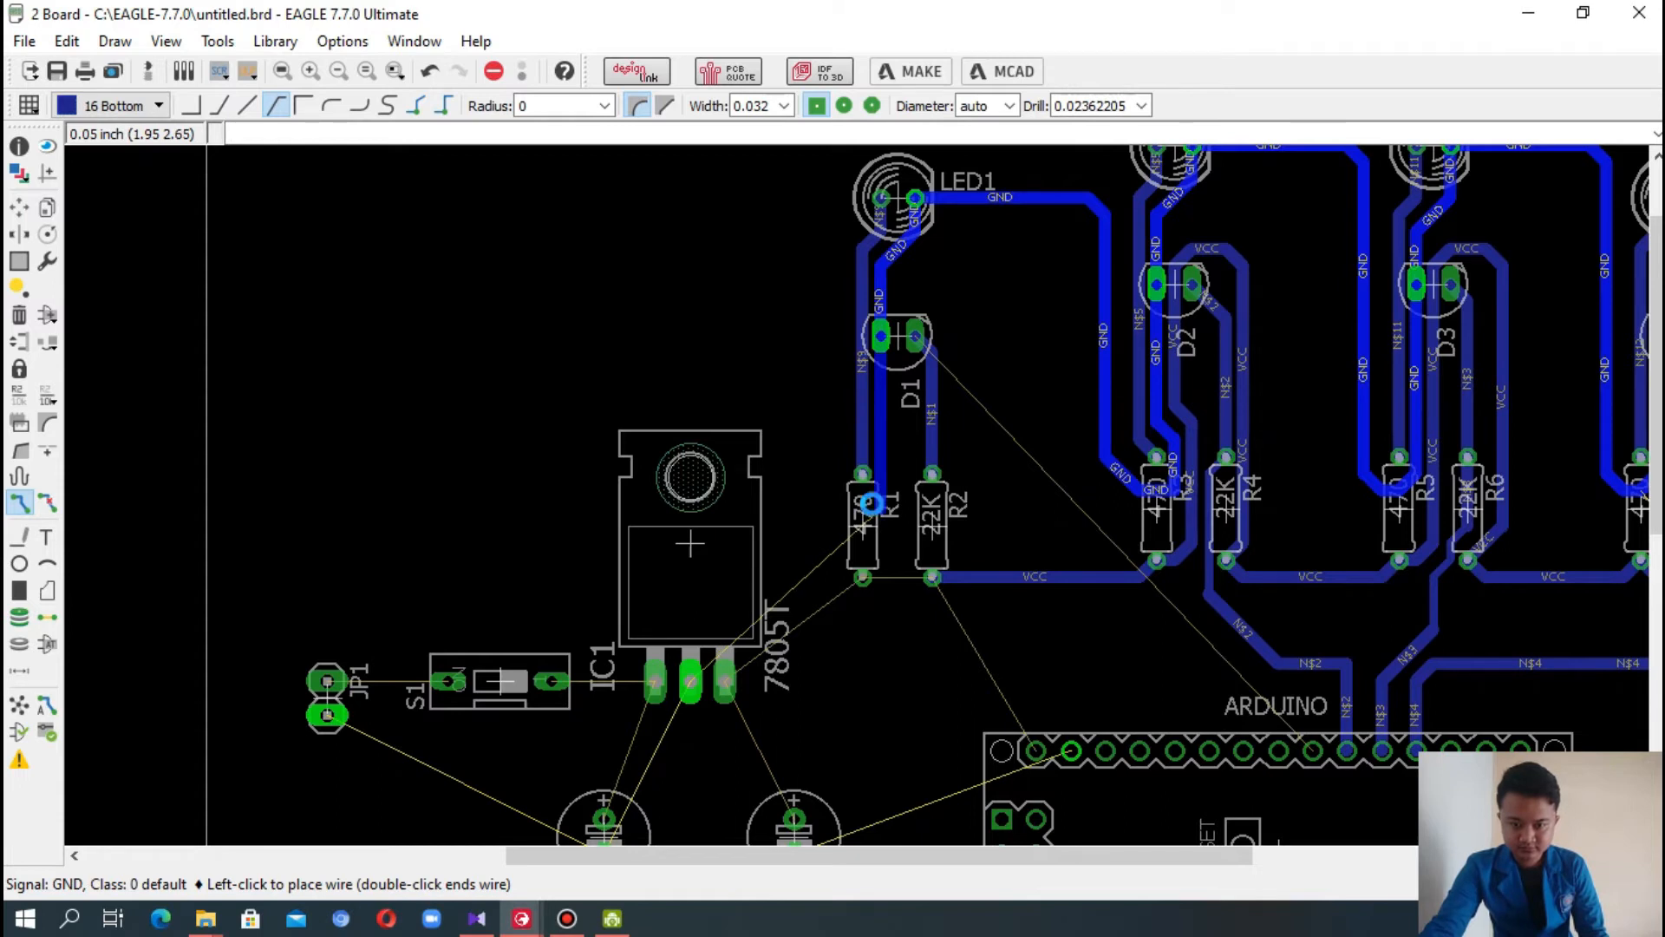
pyautogui.click(878, 501)
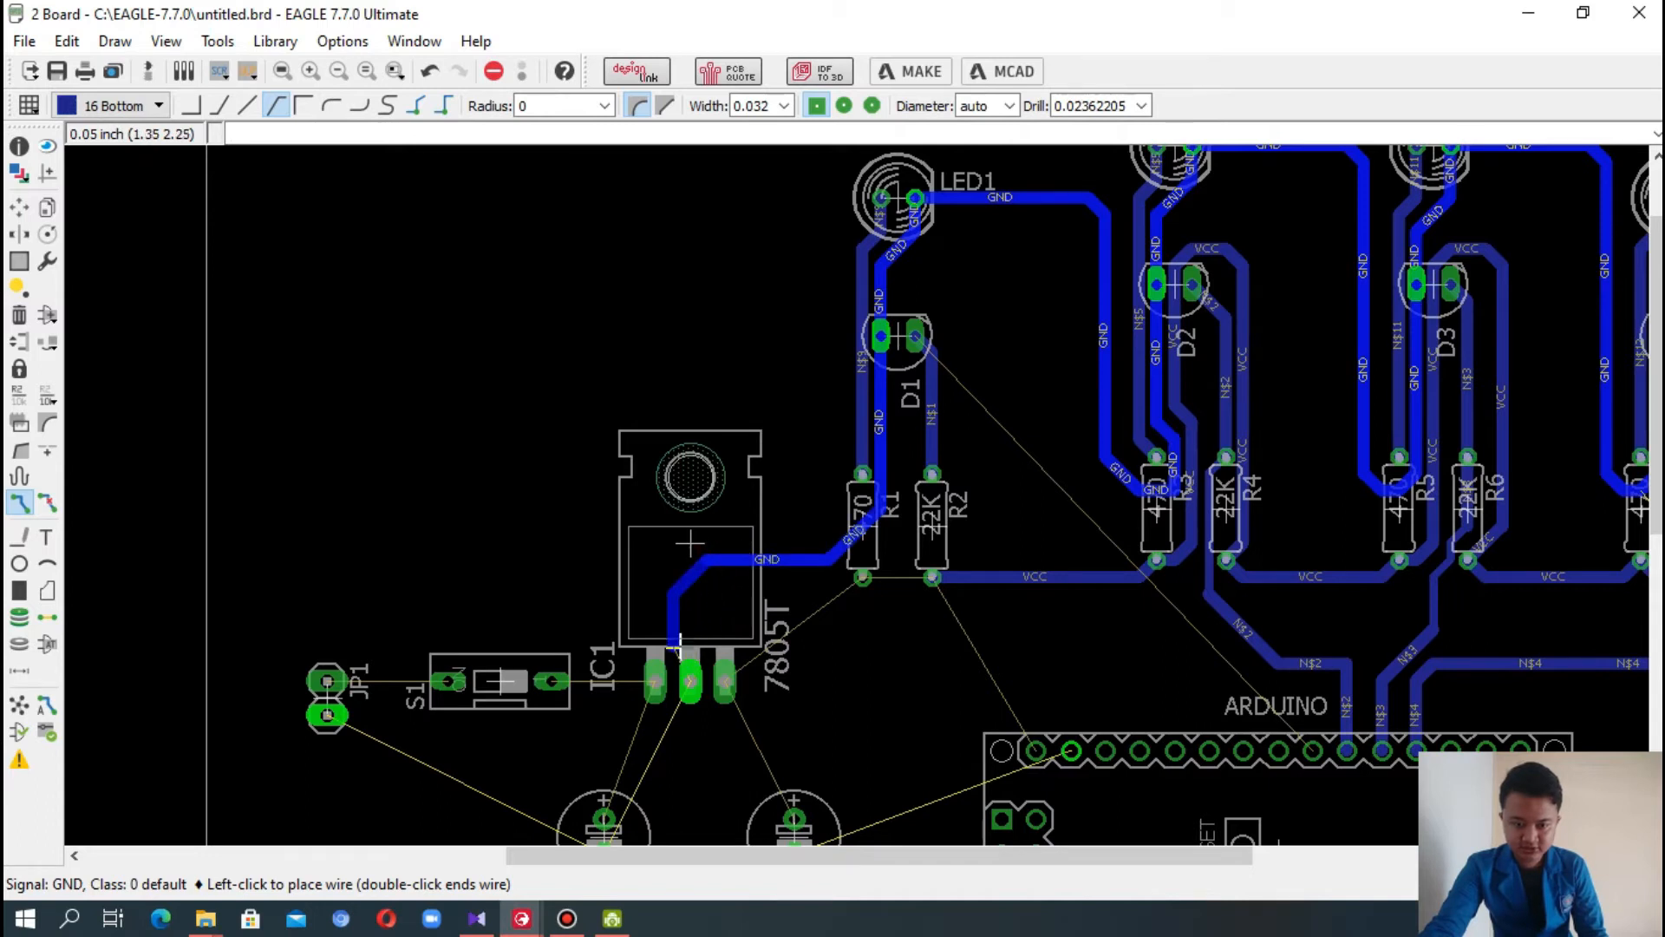
pyautogui.click(691, 679)
# - Route VCC from R2's lower pad up its right side, over D1 and down between D1's pads to R1's lower pad
pyautogui.moveTo(1656, 370); pyautogui.dragTo(1656, 406)
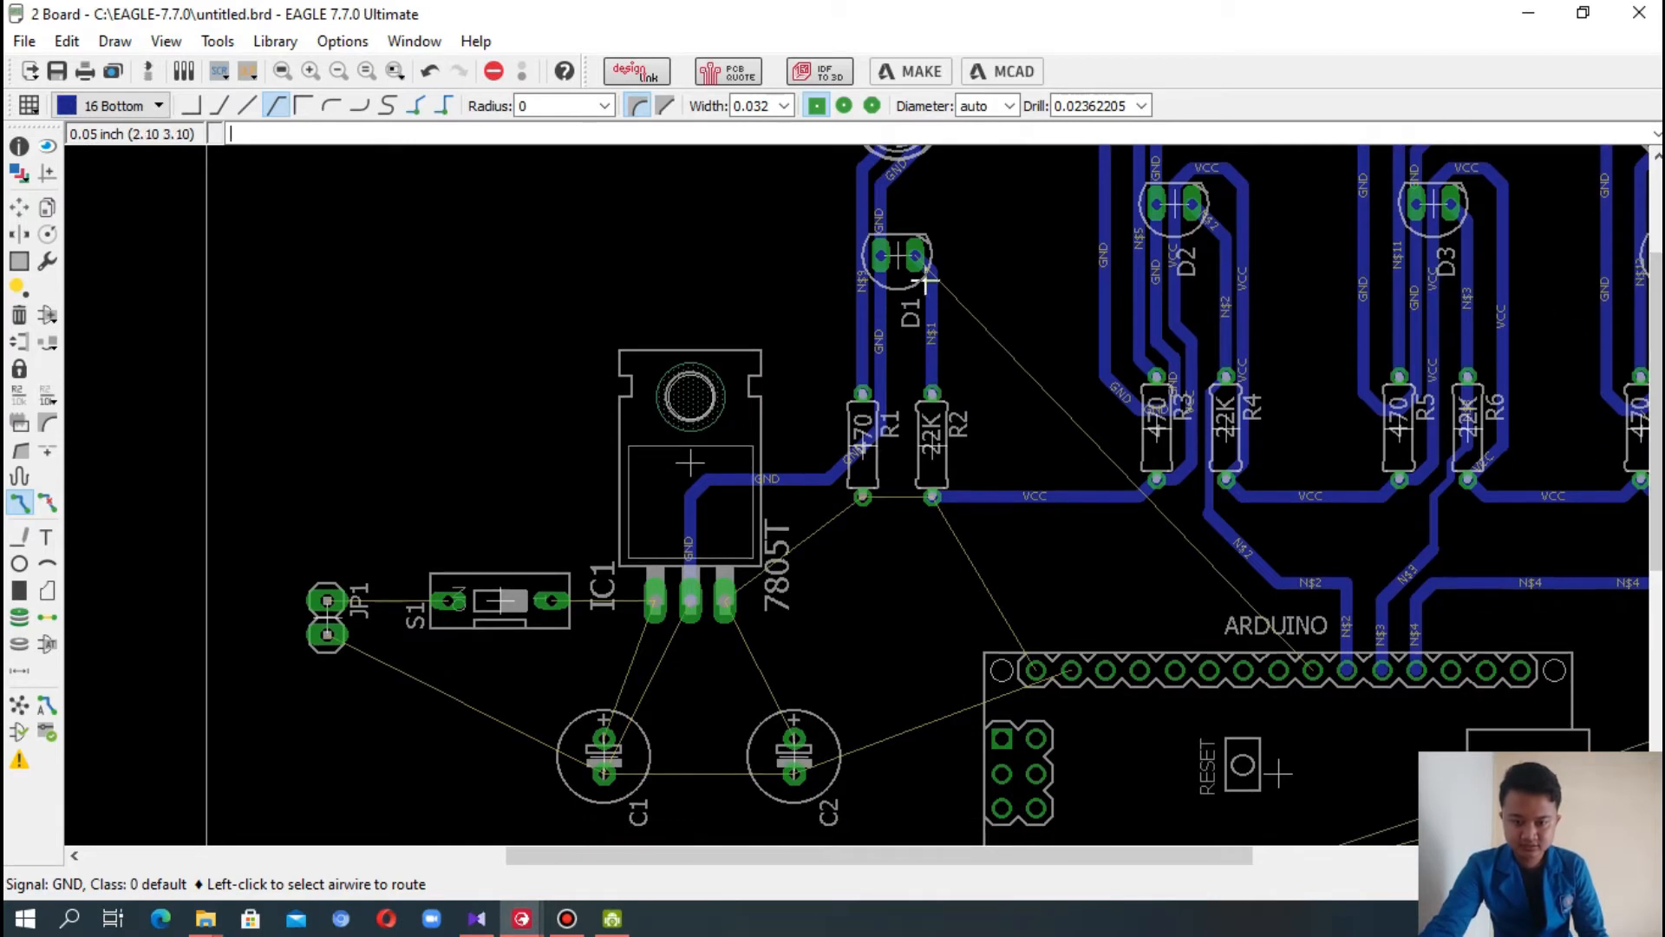
pyautogui.click(933, 496)
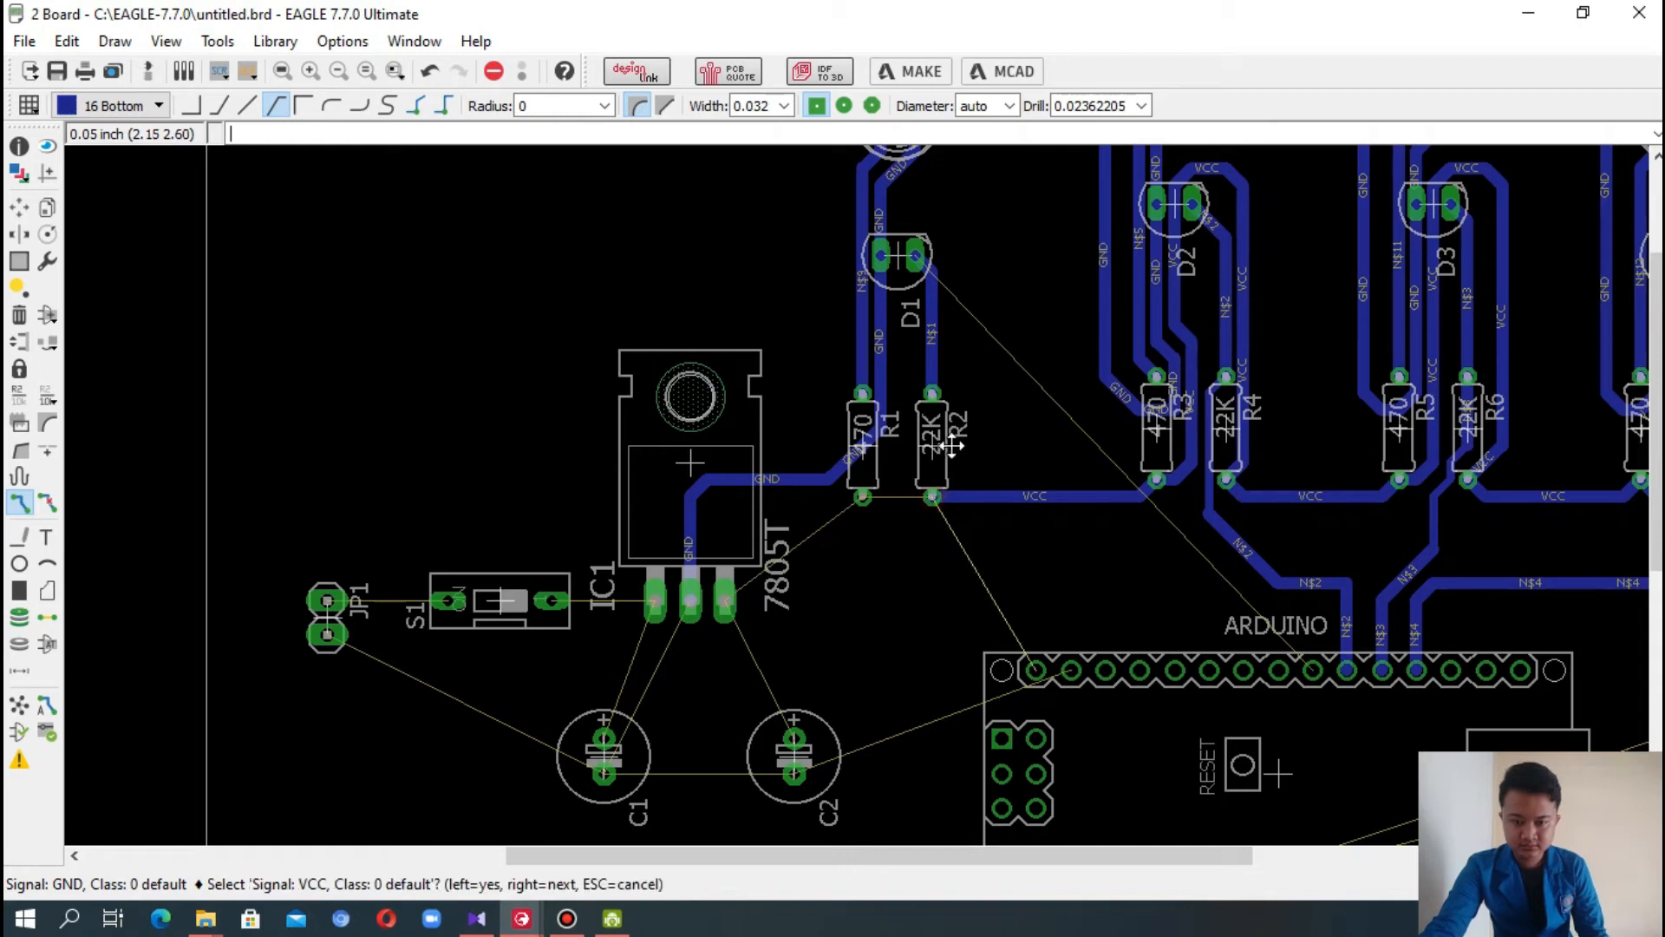
pyautogui.click(928, 511)
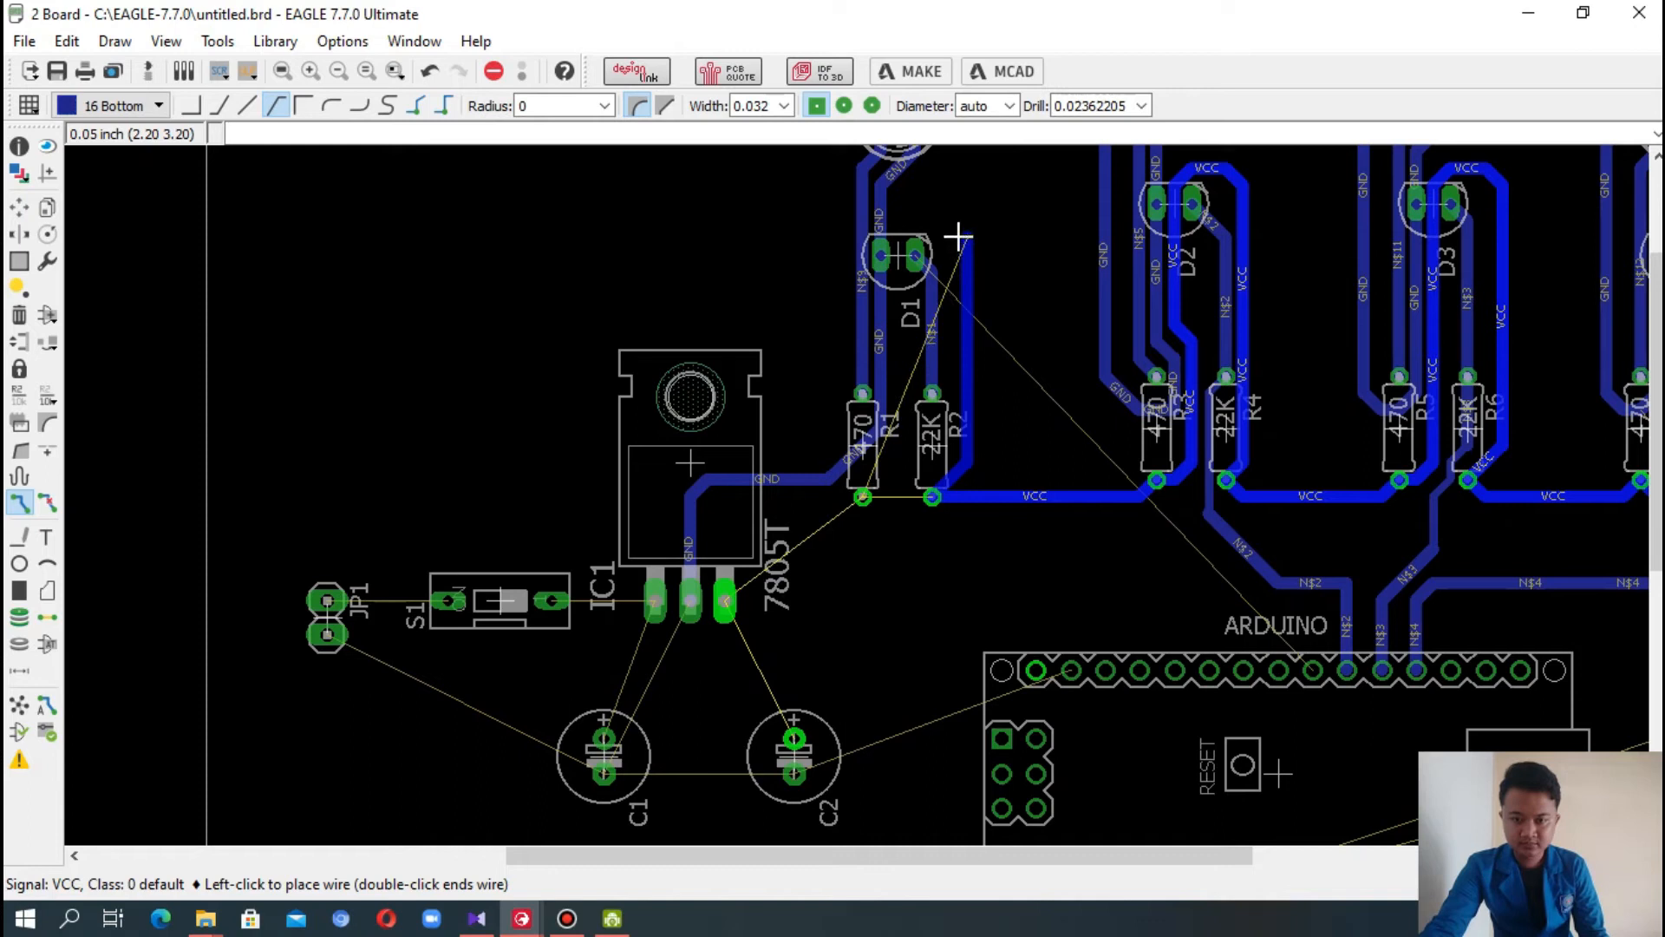
pyautogui.click(911, 222)
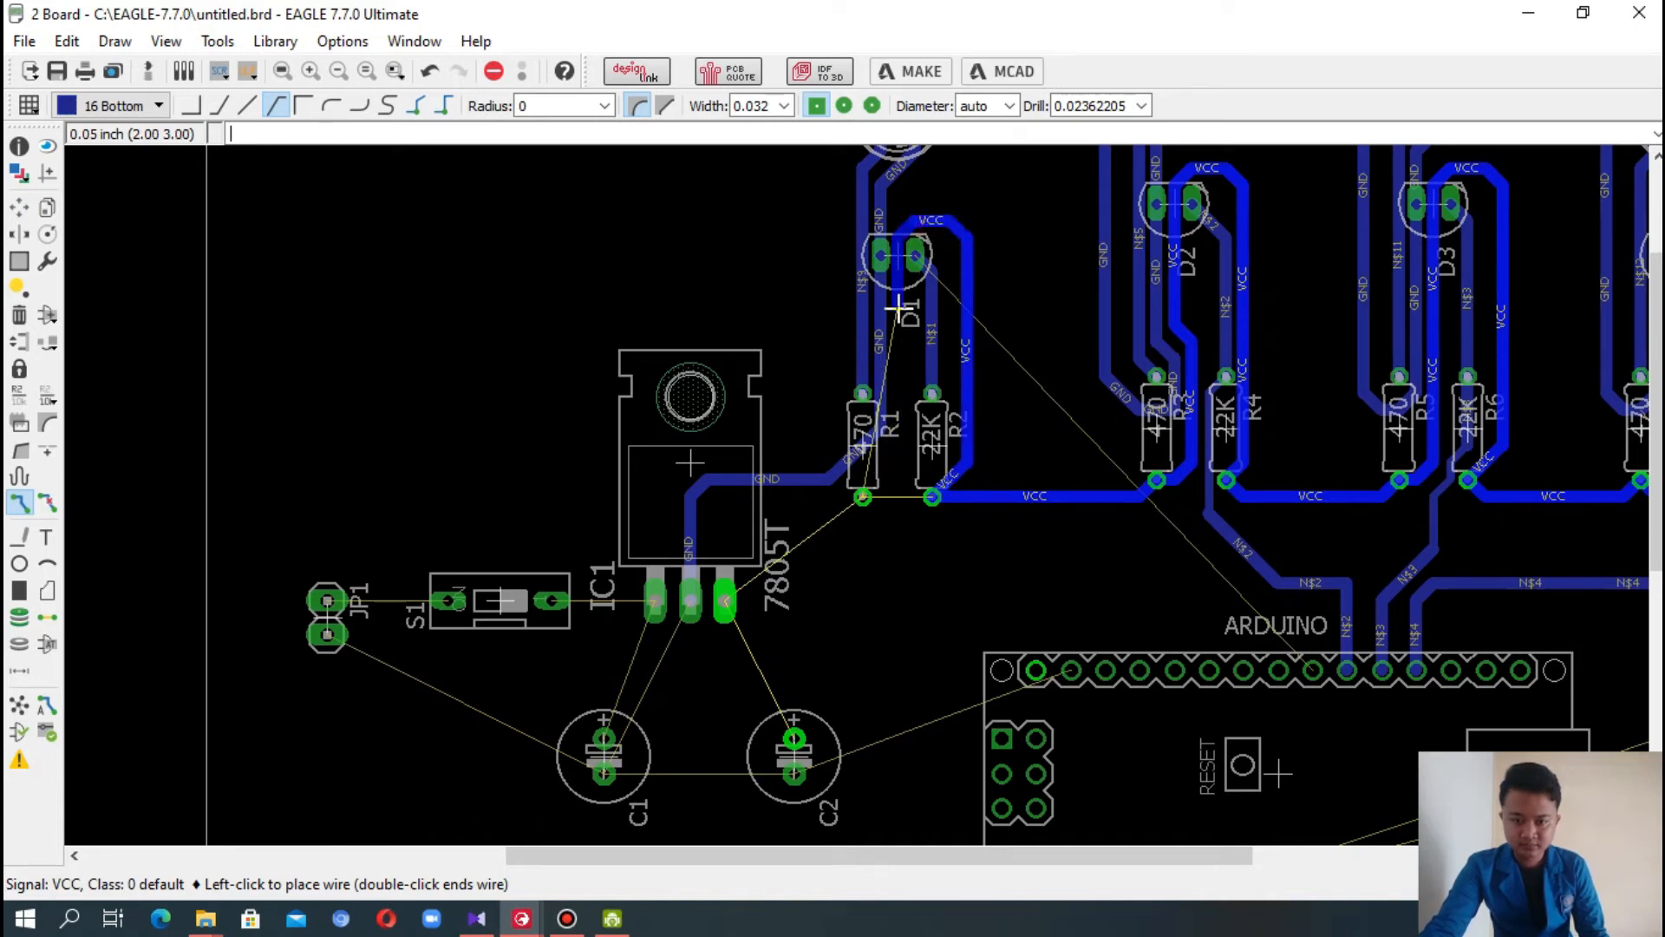
pyautogui.click(894, 457)
pyautogui.click(863, 496)
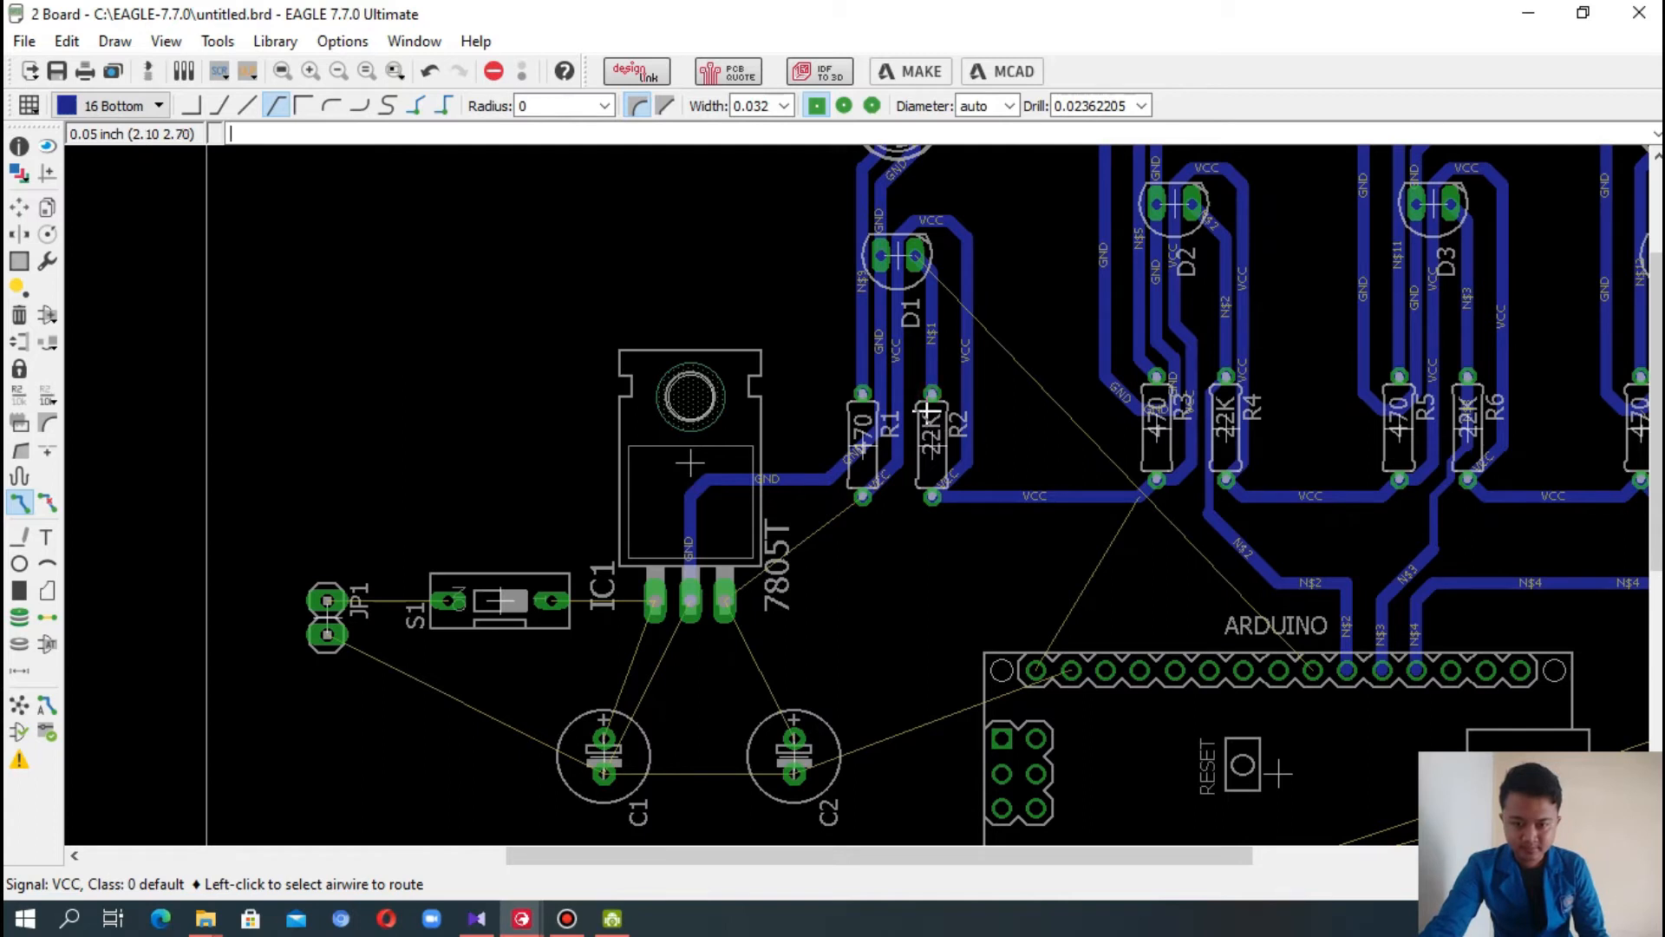
# - Route N$1 from R2's upper pad down through R2, below the resistors, to the Arduino pin left of N$2
pyautogui.click(921, 258)
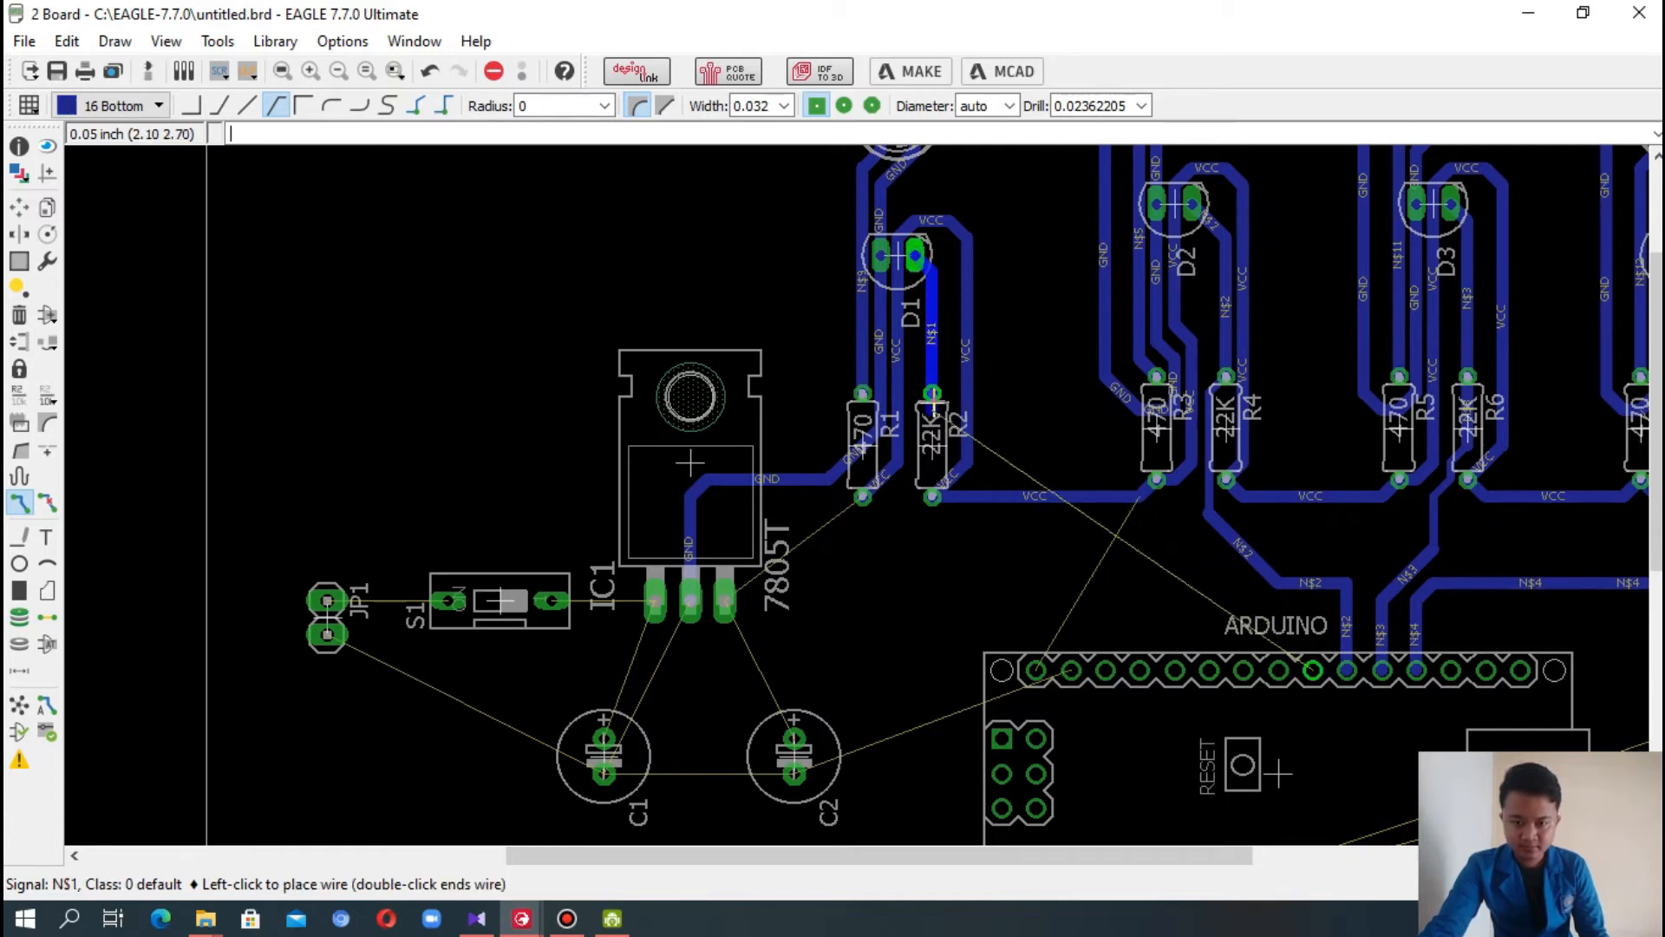
pyautogui.click(932, 455)
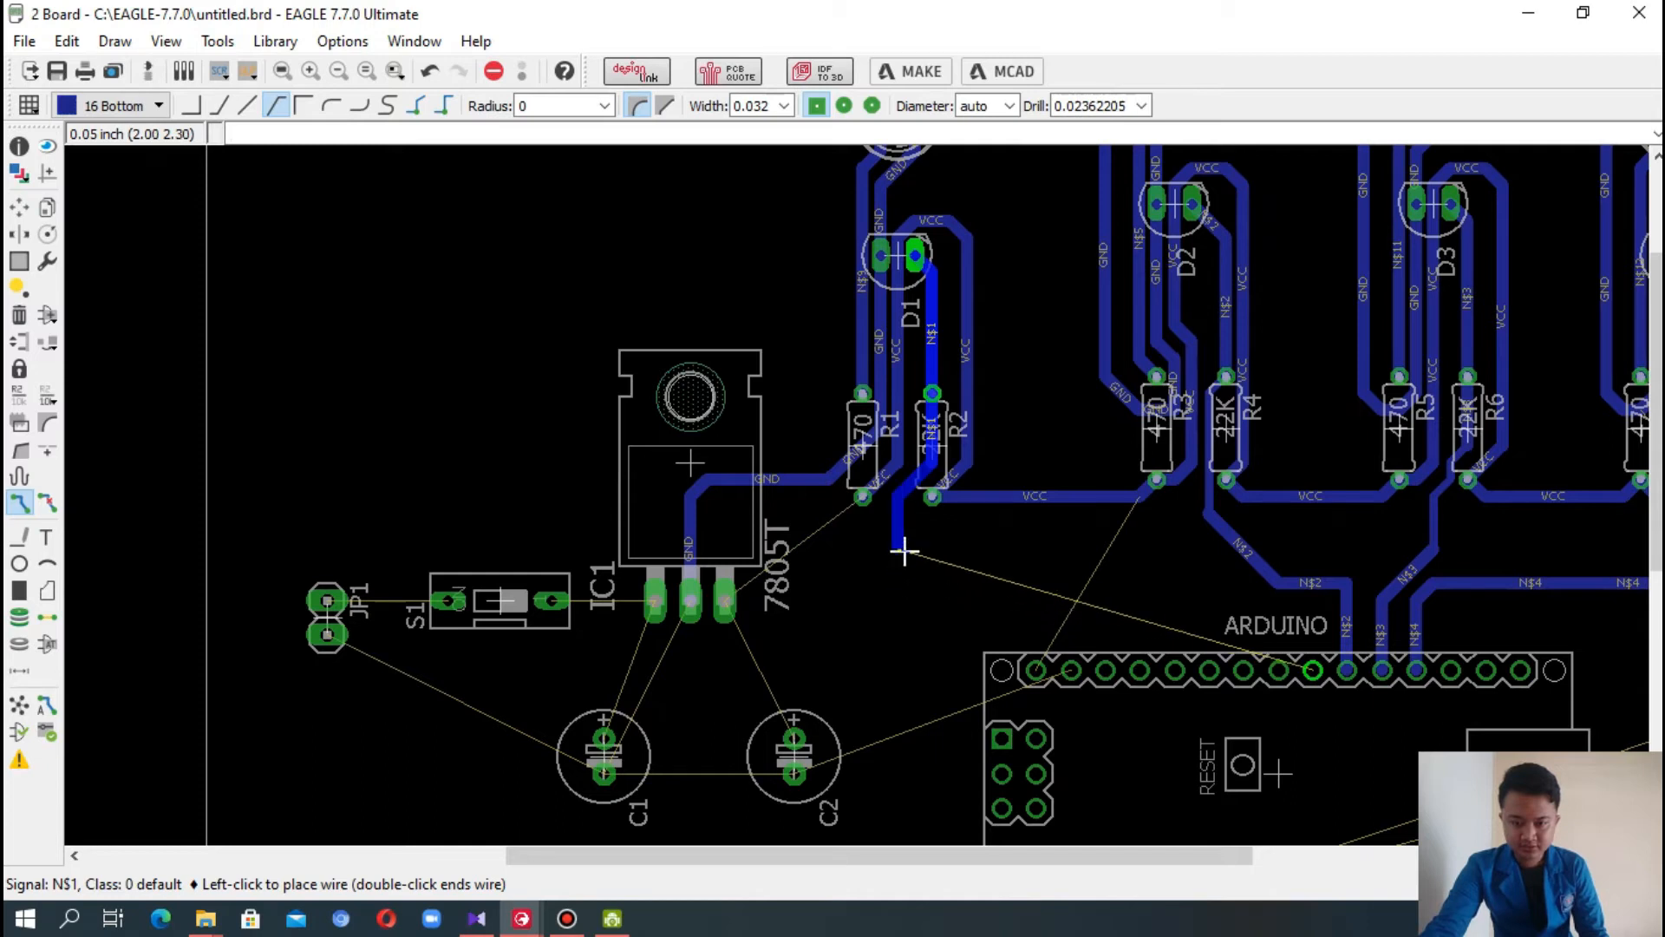
pyautogui.click(899, 579)
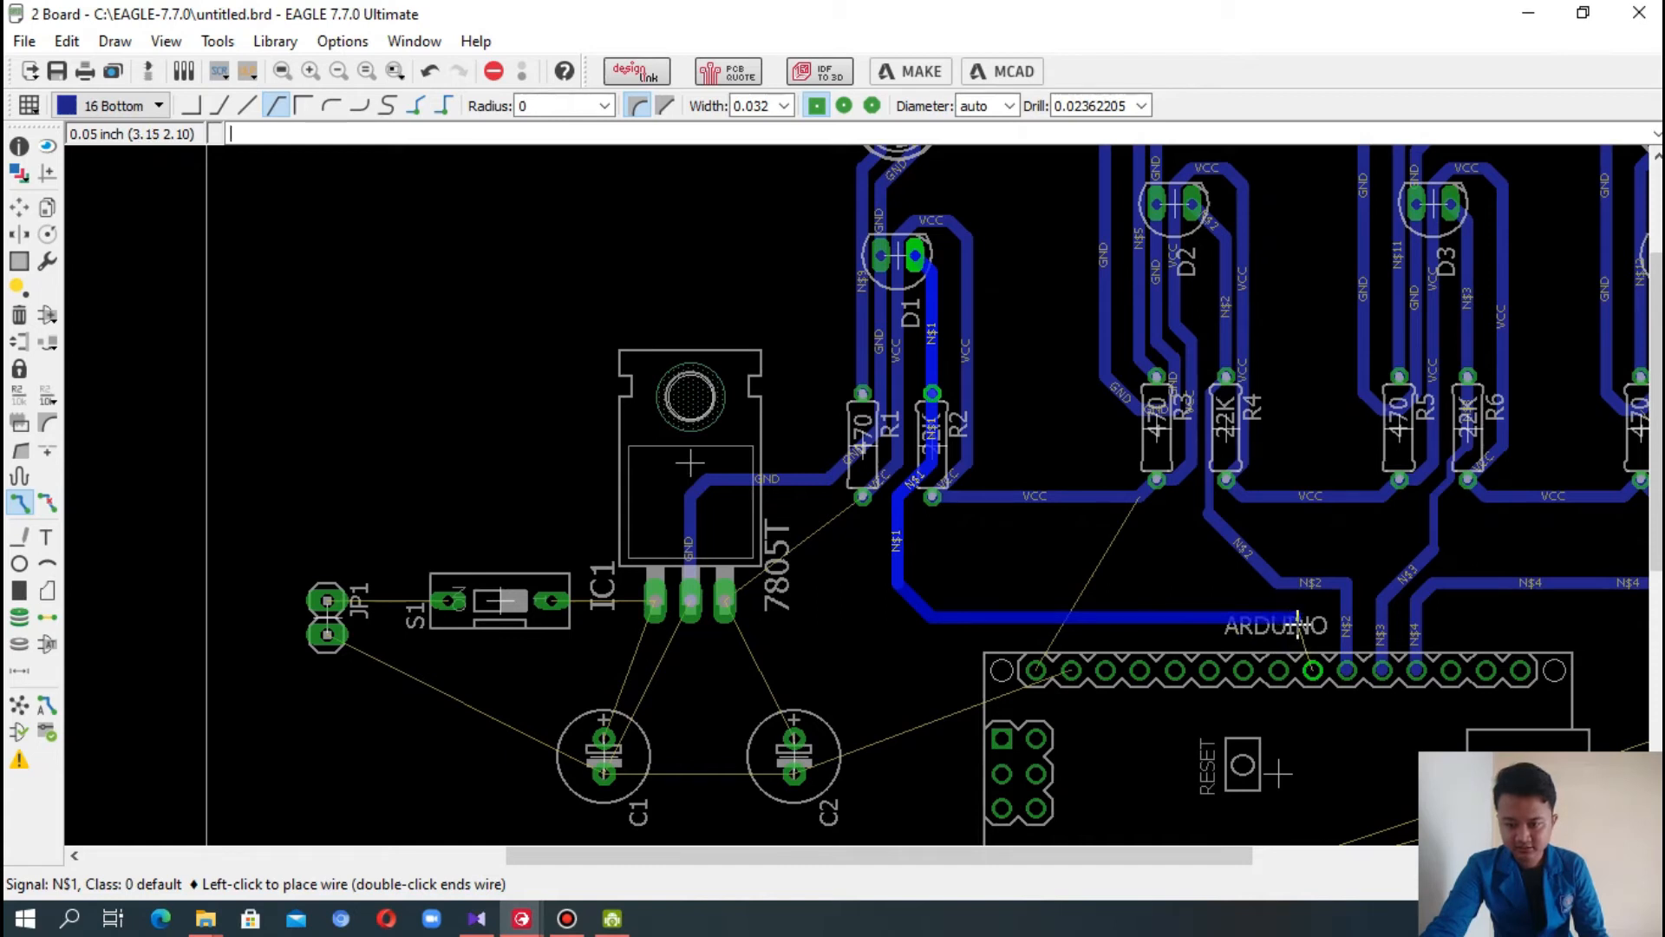
pyautogui.click(1313, 670)
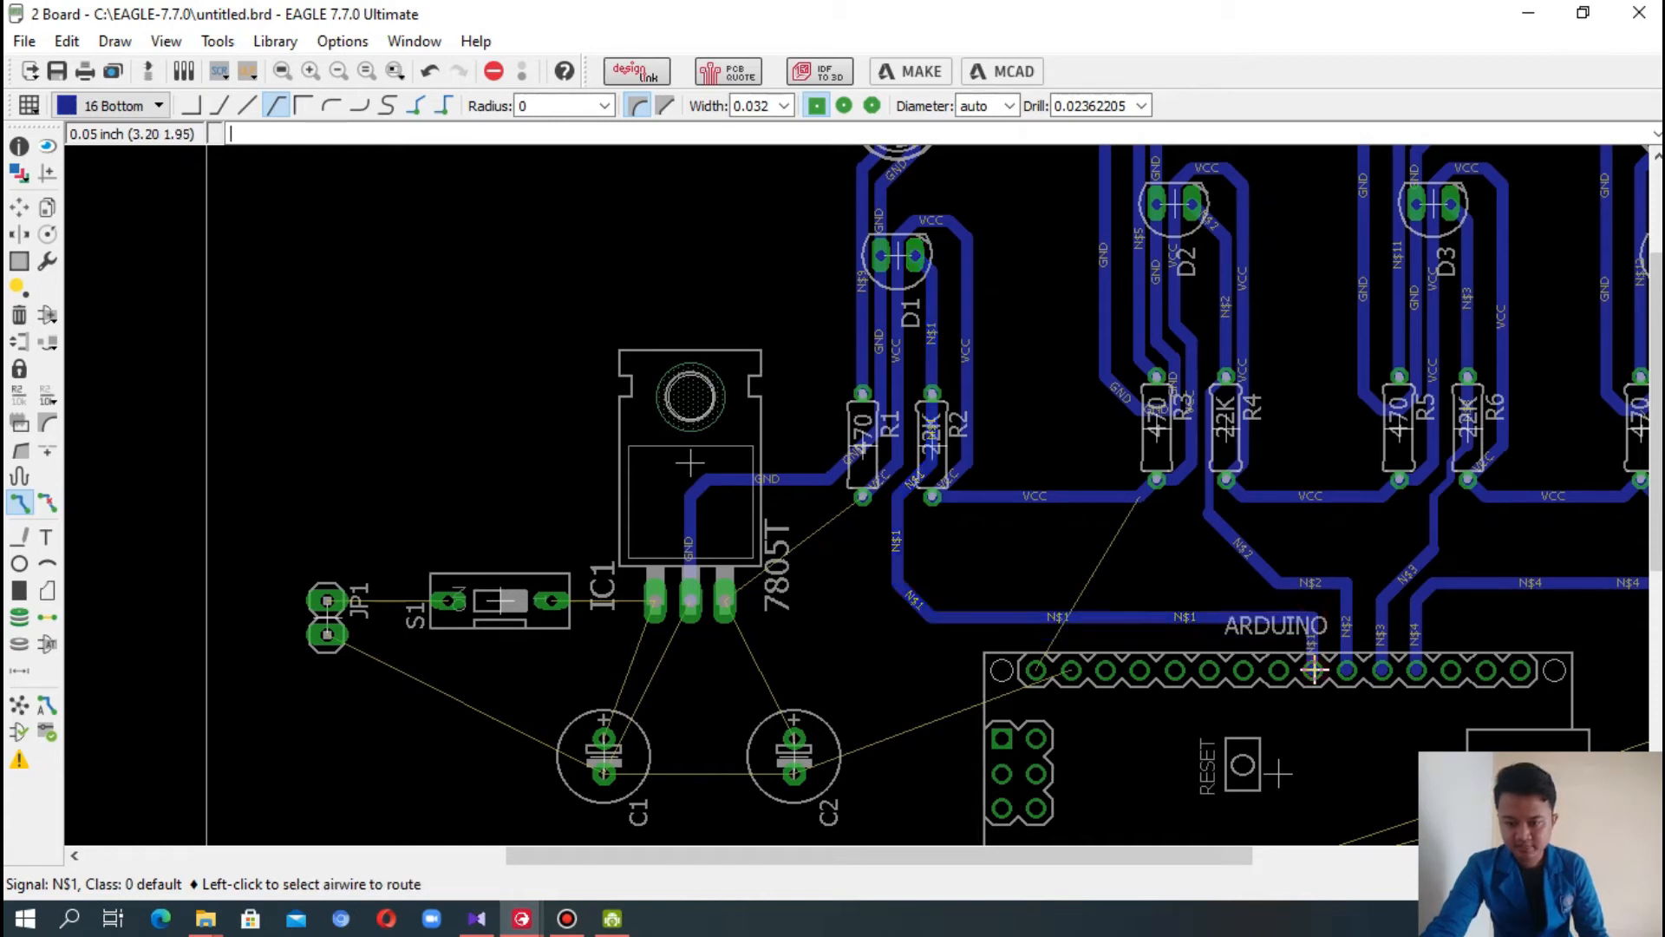
# - Route N$17 from JP1's upper pad to S1's left pad, and N$18 from S1's right pad to IC1's left pin
pyautogui.moveTo(1658, 310); pyautogui.dragTo(1657, 366)
pyautogui.click(327, 468)
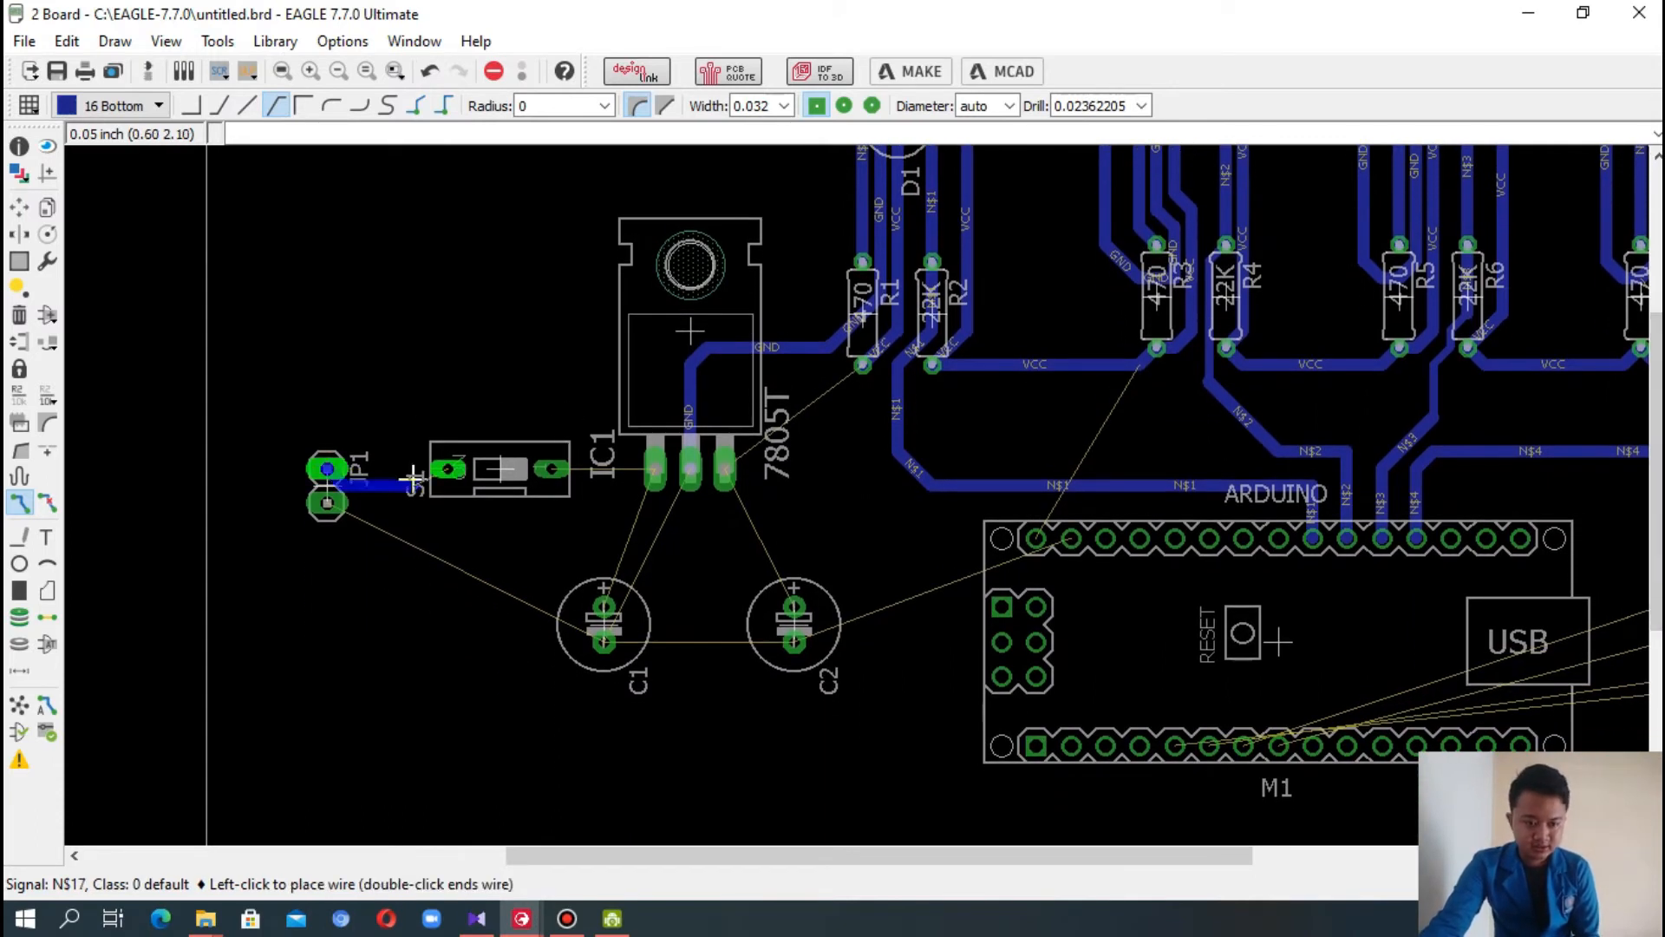
pyautogui.click(447, 468)
pyautogui.click(565, 469)
pyautogui.click(653, 469)
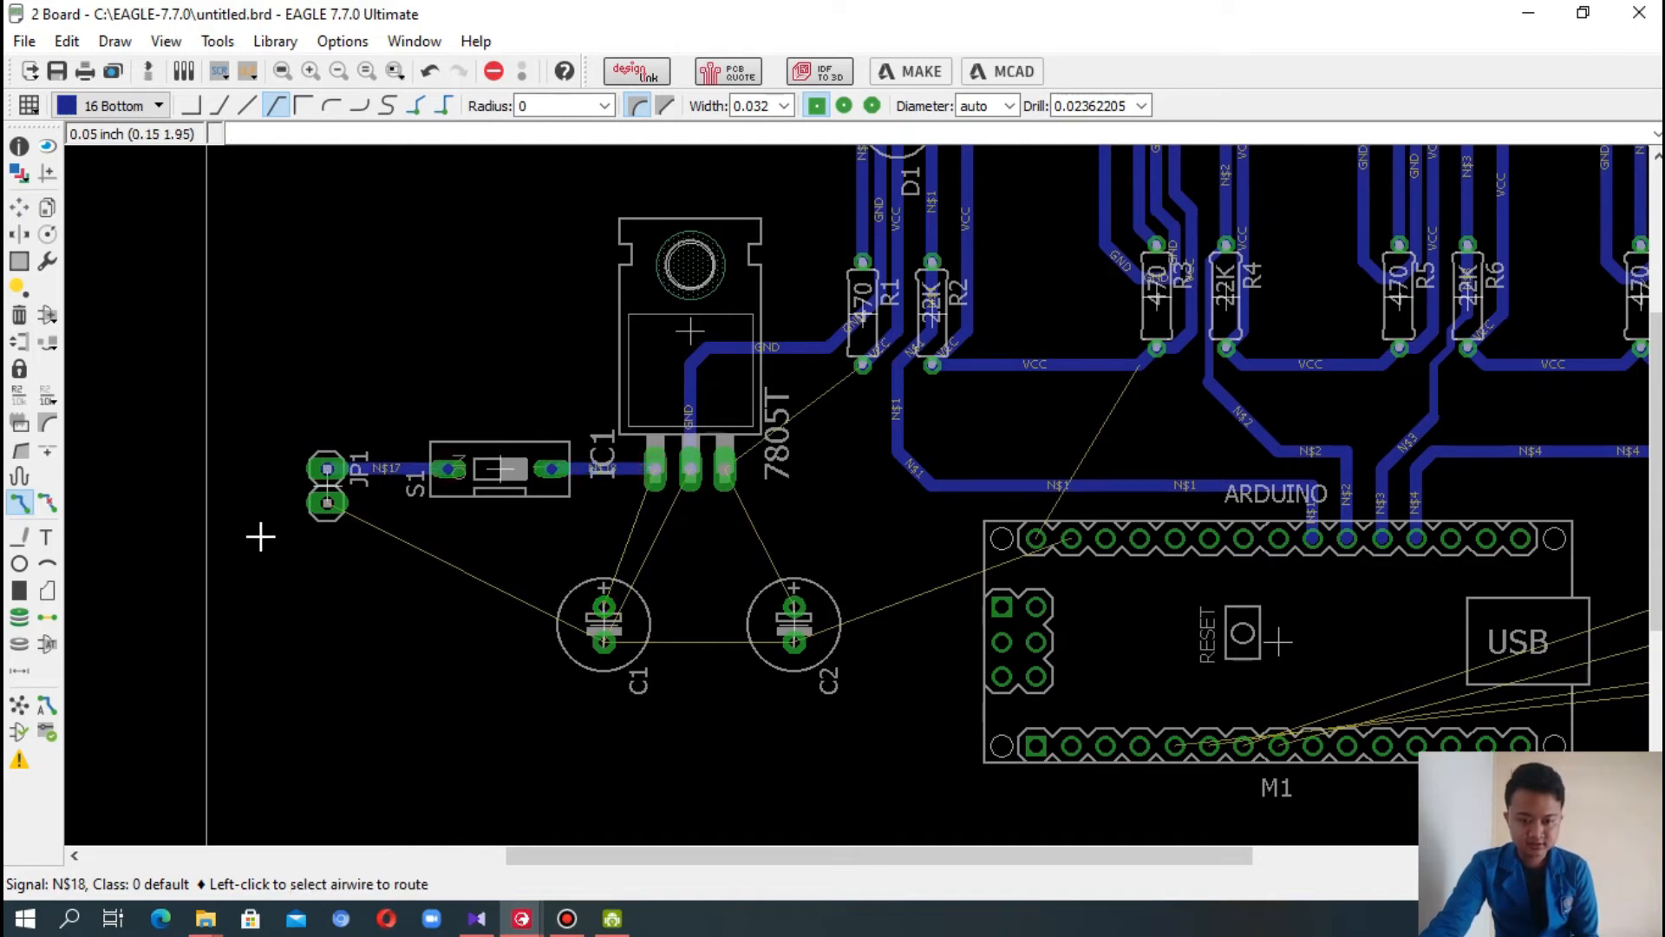
# - Route VCC from IC1's right pin to C2's upper pad, and N$18 from C1's upper pad to the trace between S1 and IC1
pyautogui.click(738, 478)
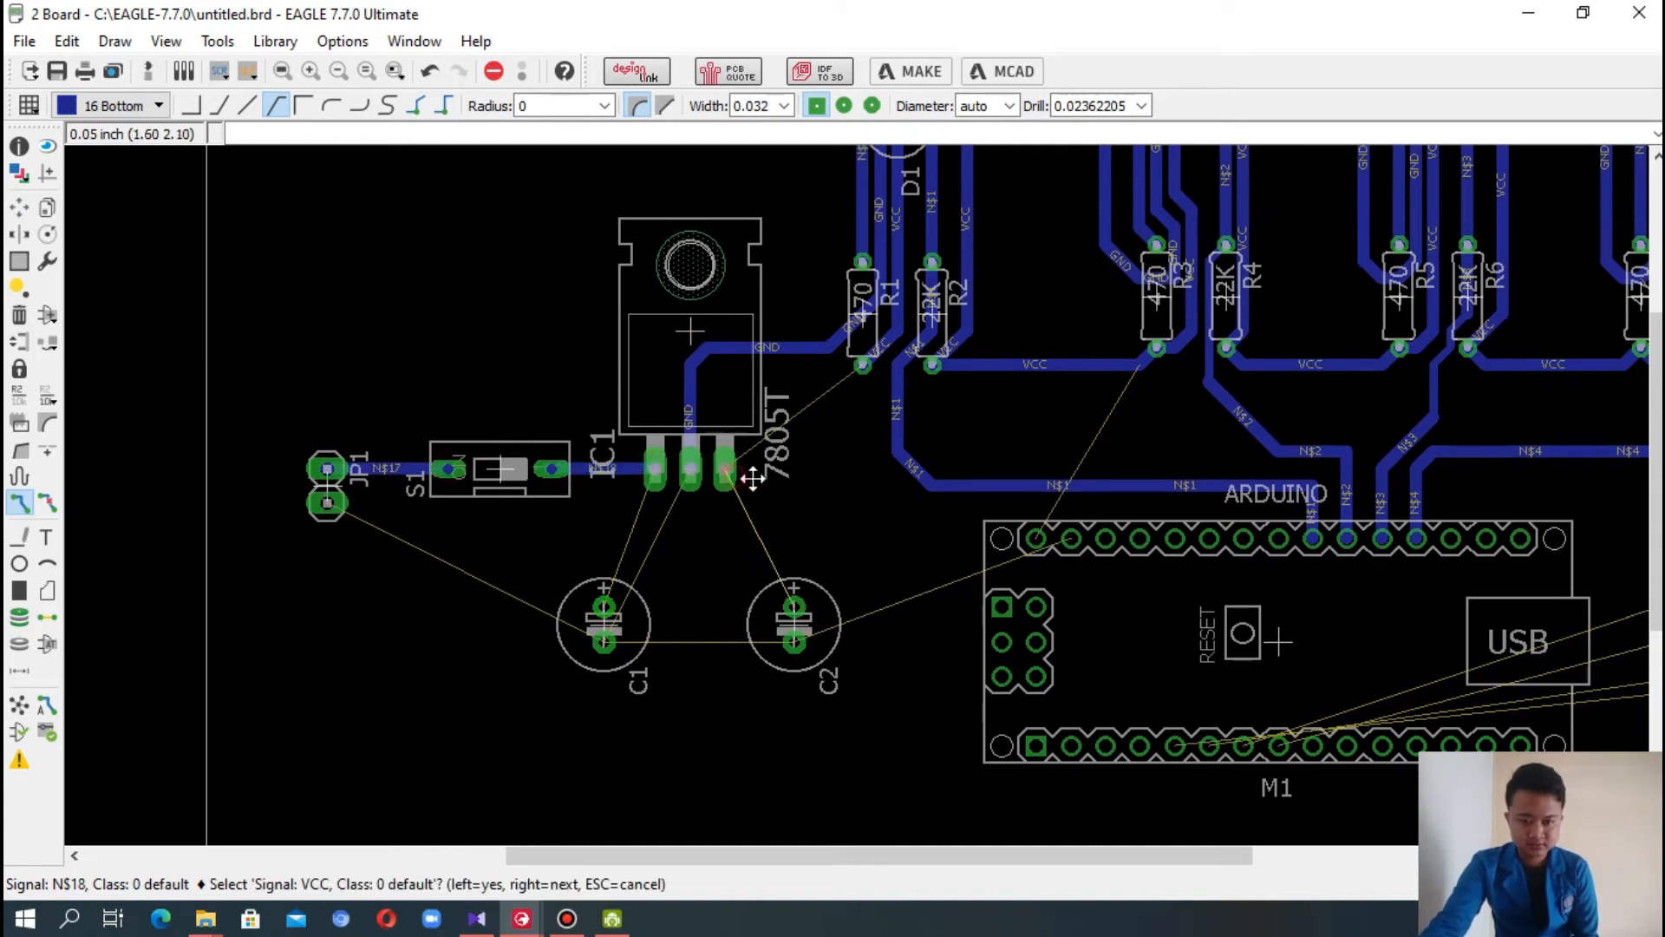
pyautogui.click(725, 468)
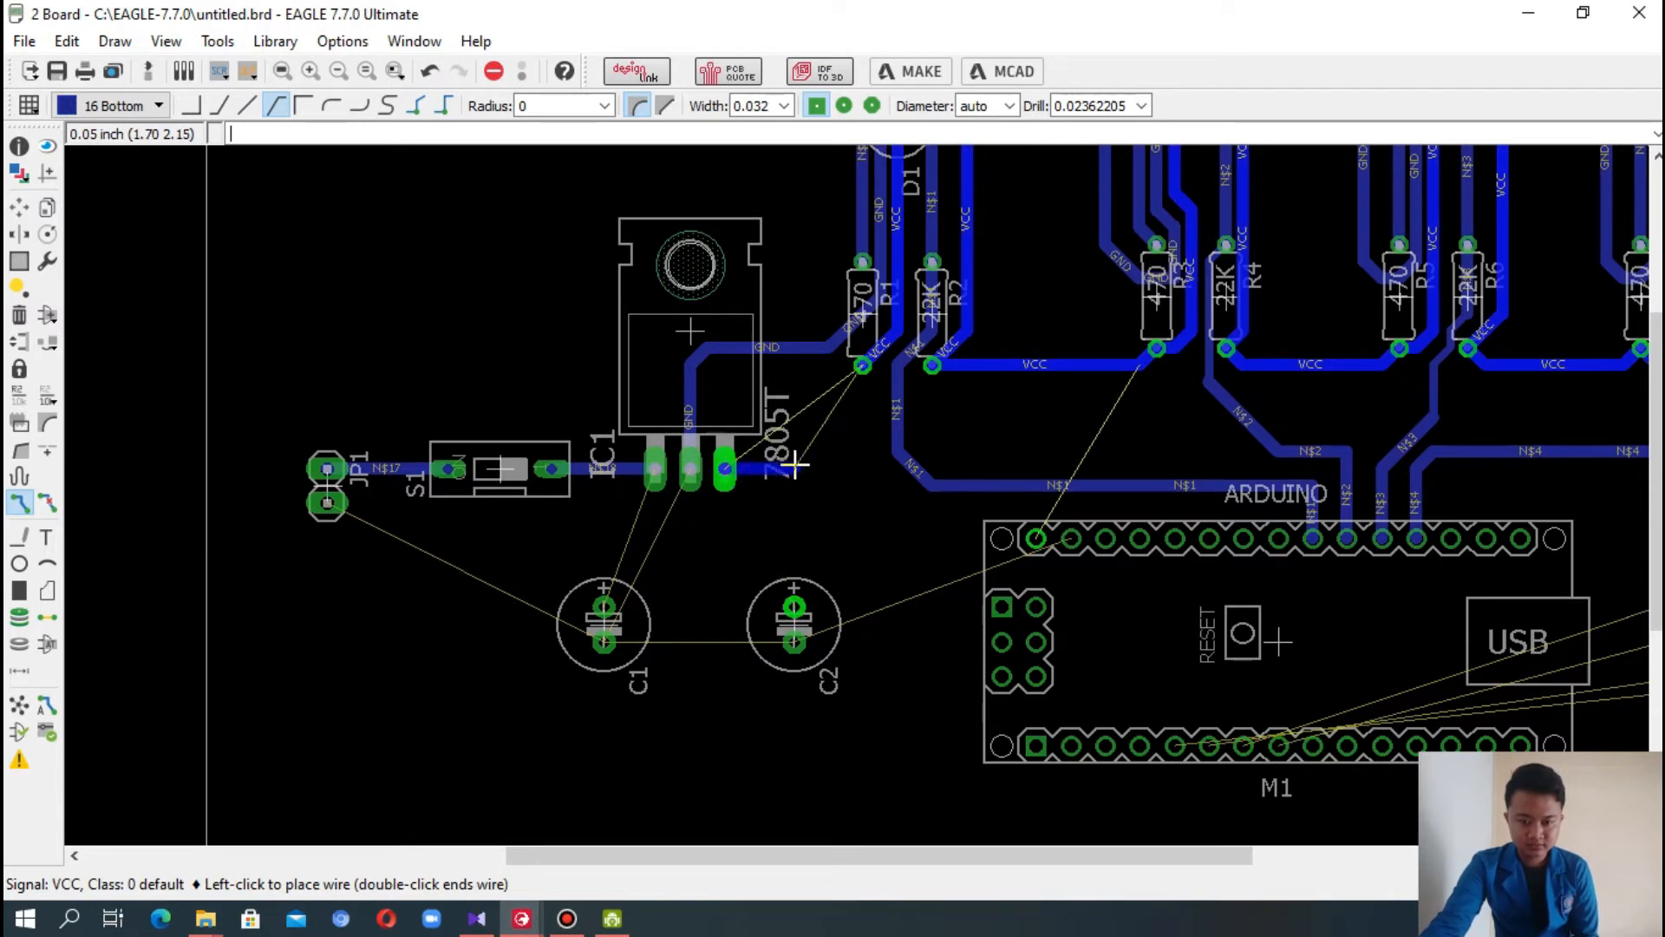
pyautogui.click(793, 605)
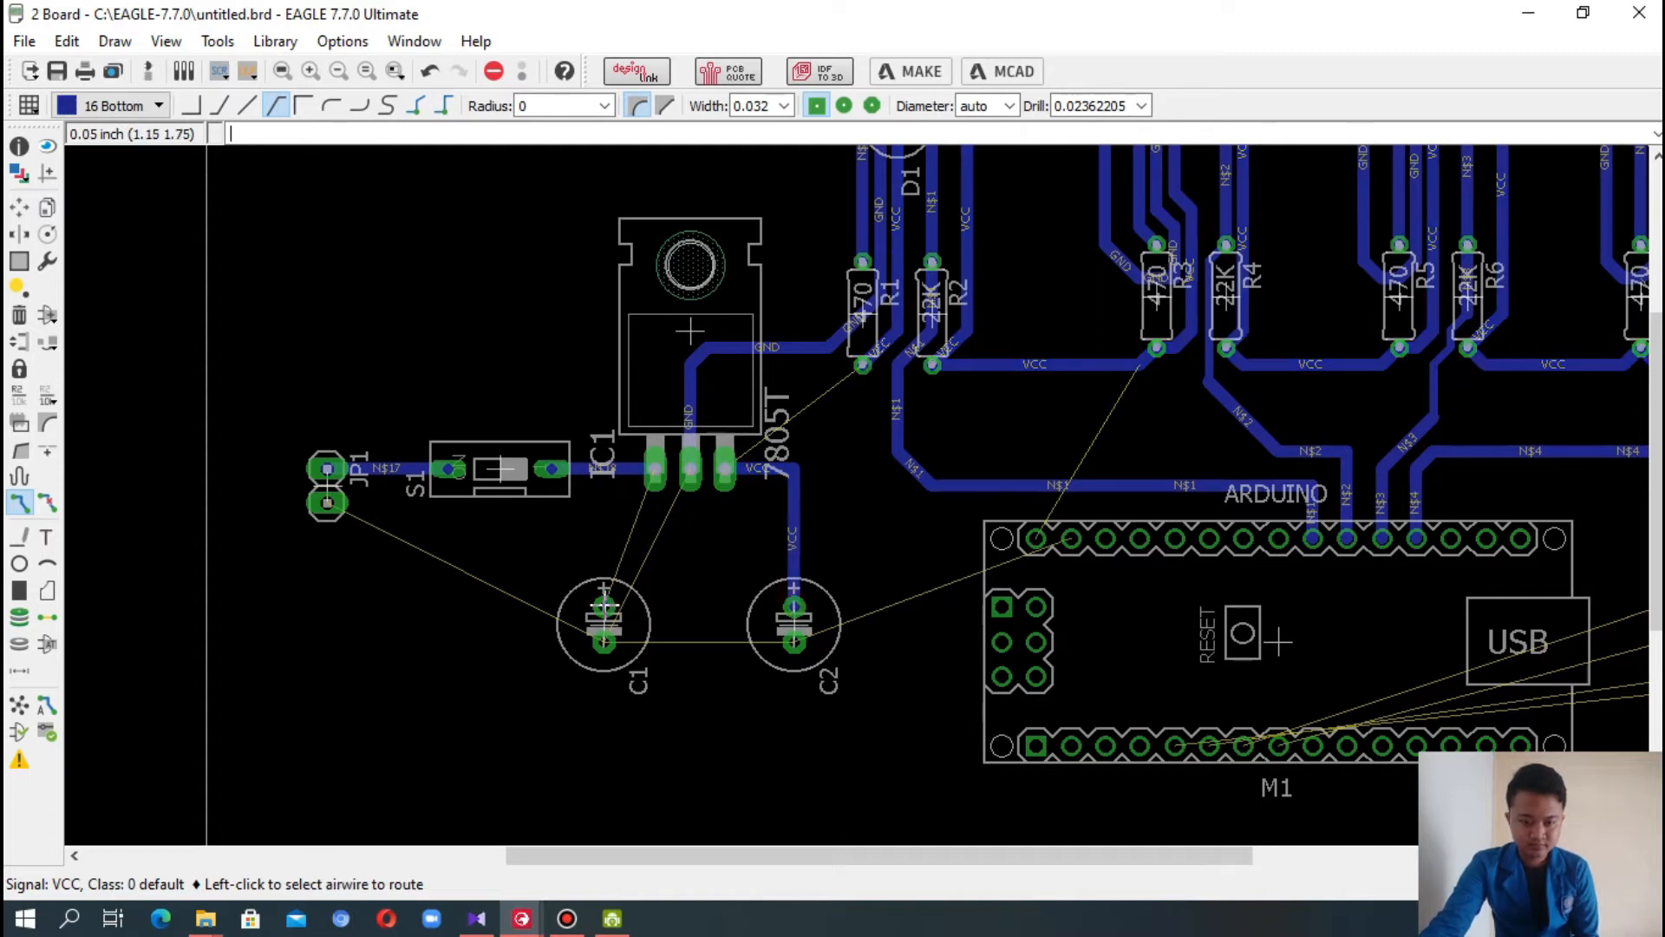
pyautogui.click(604, 609)
pyautogui.click(606, 470)
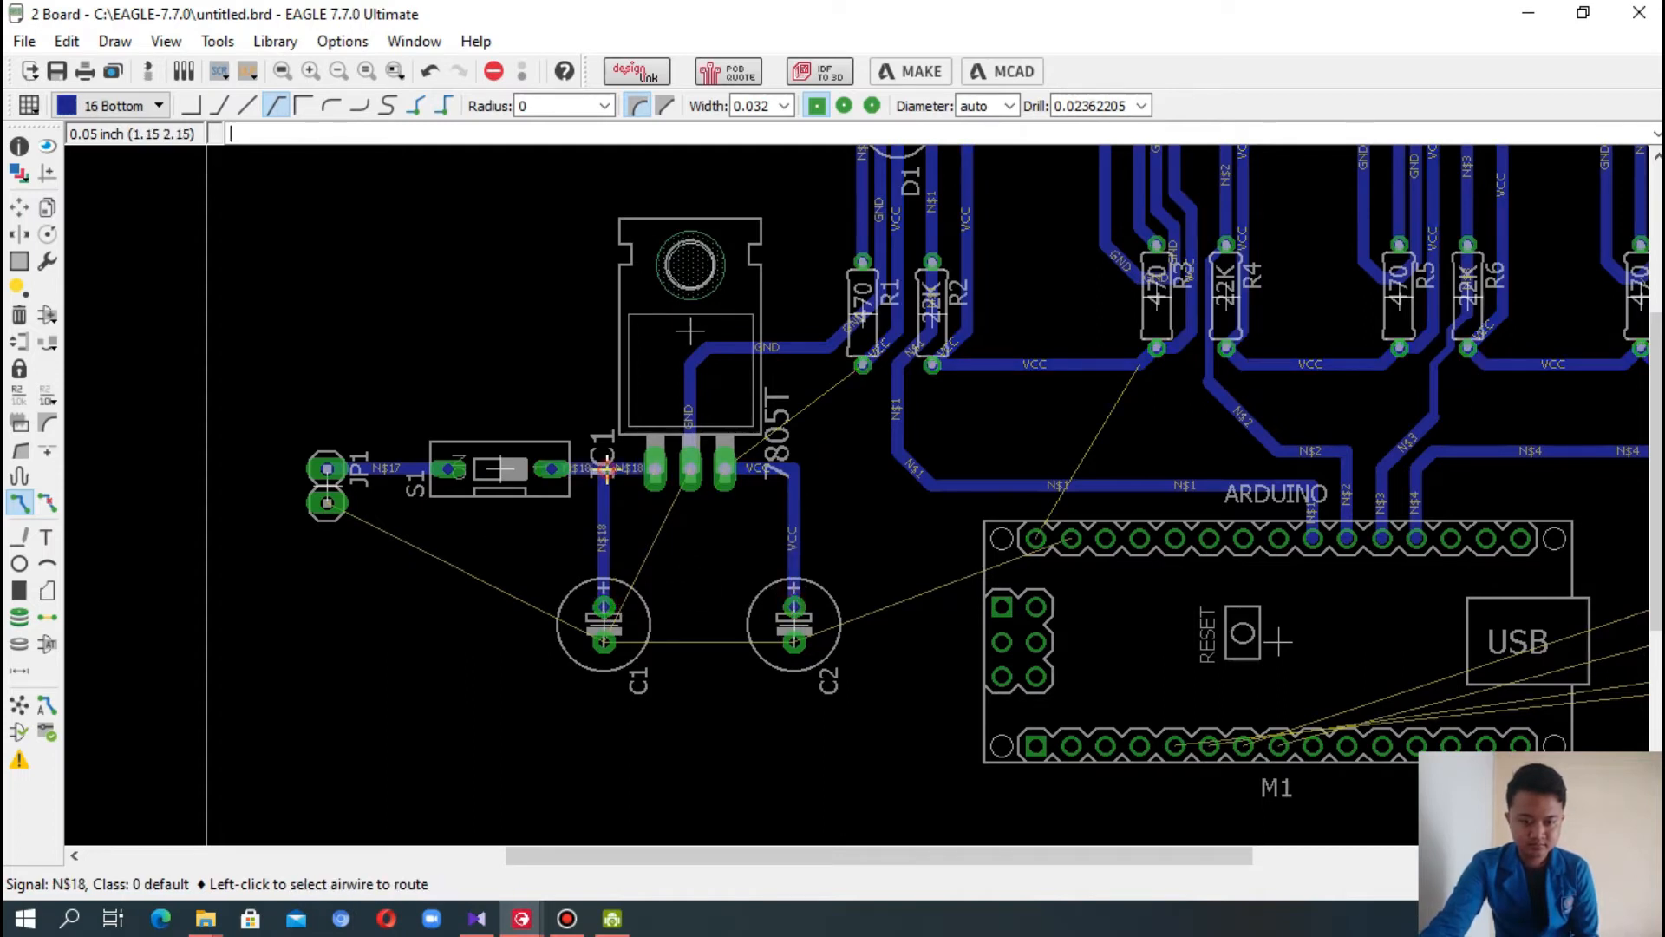
# - Route GND from JP1's lower pad through the lower pads of C1 and C2, with a branch up to IC1's middle pin
pyautogui.click(327, 503)
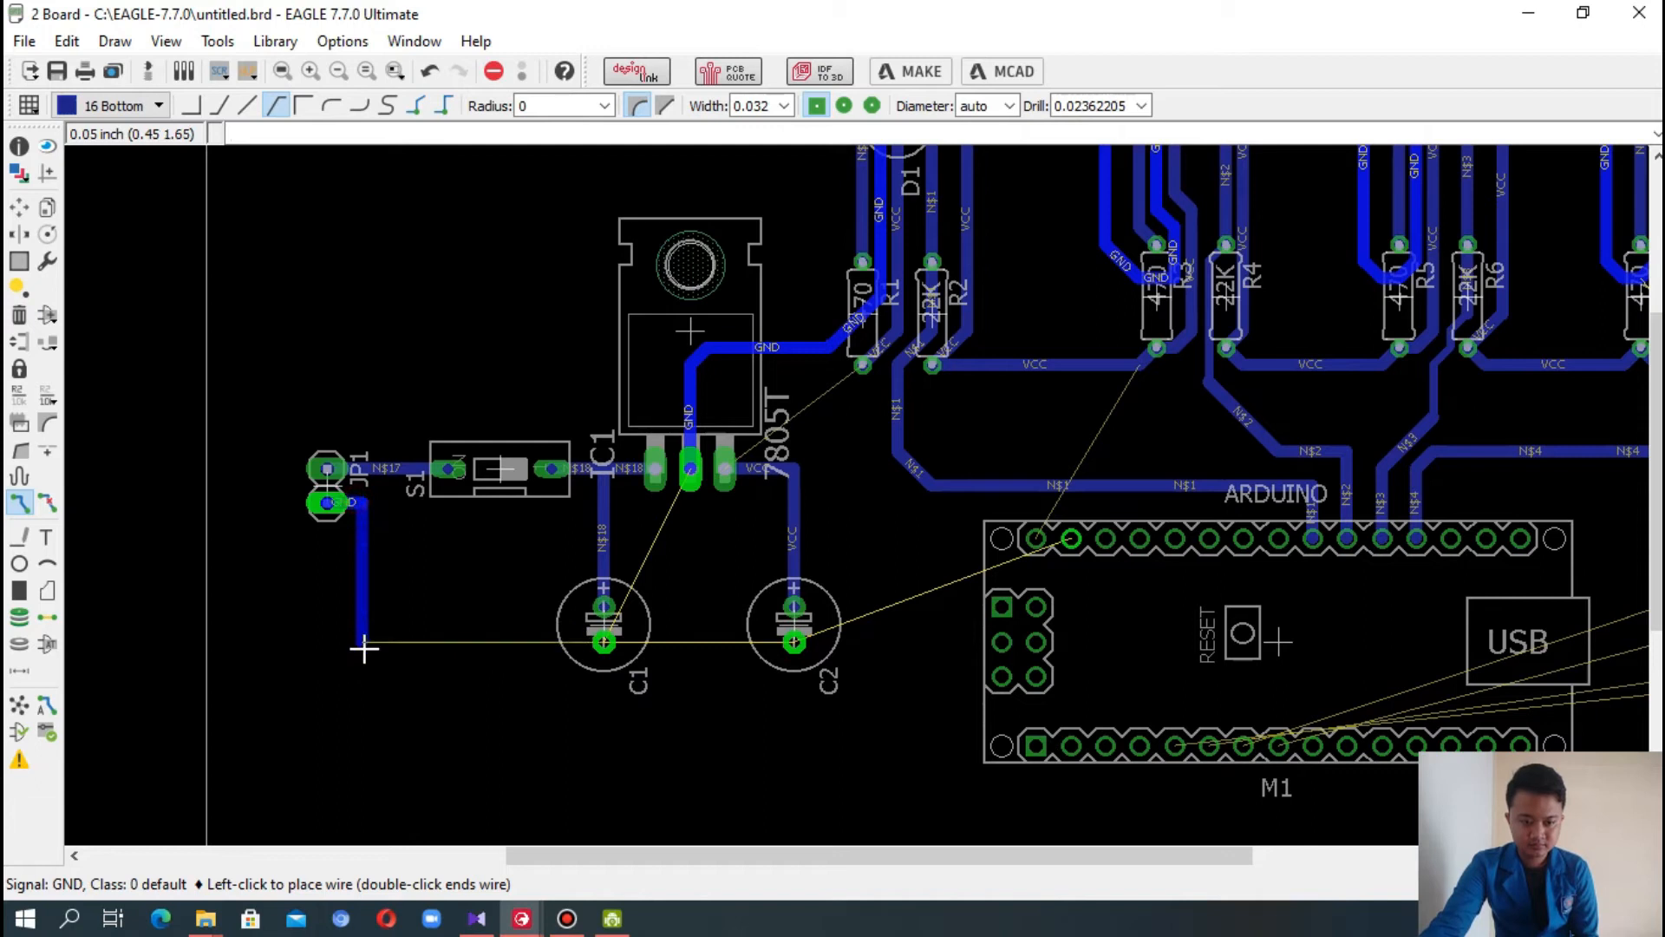
pyautogui.click(604, 641)
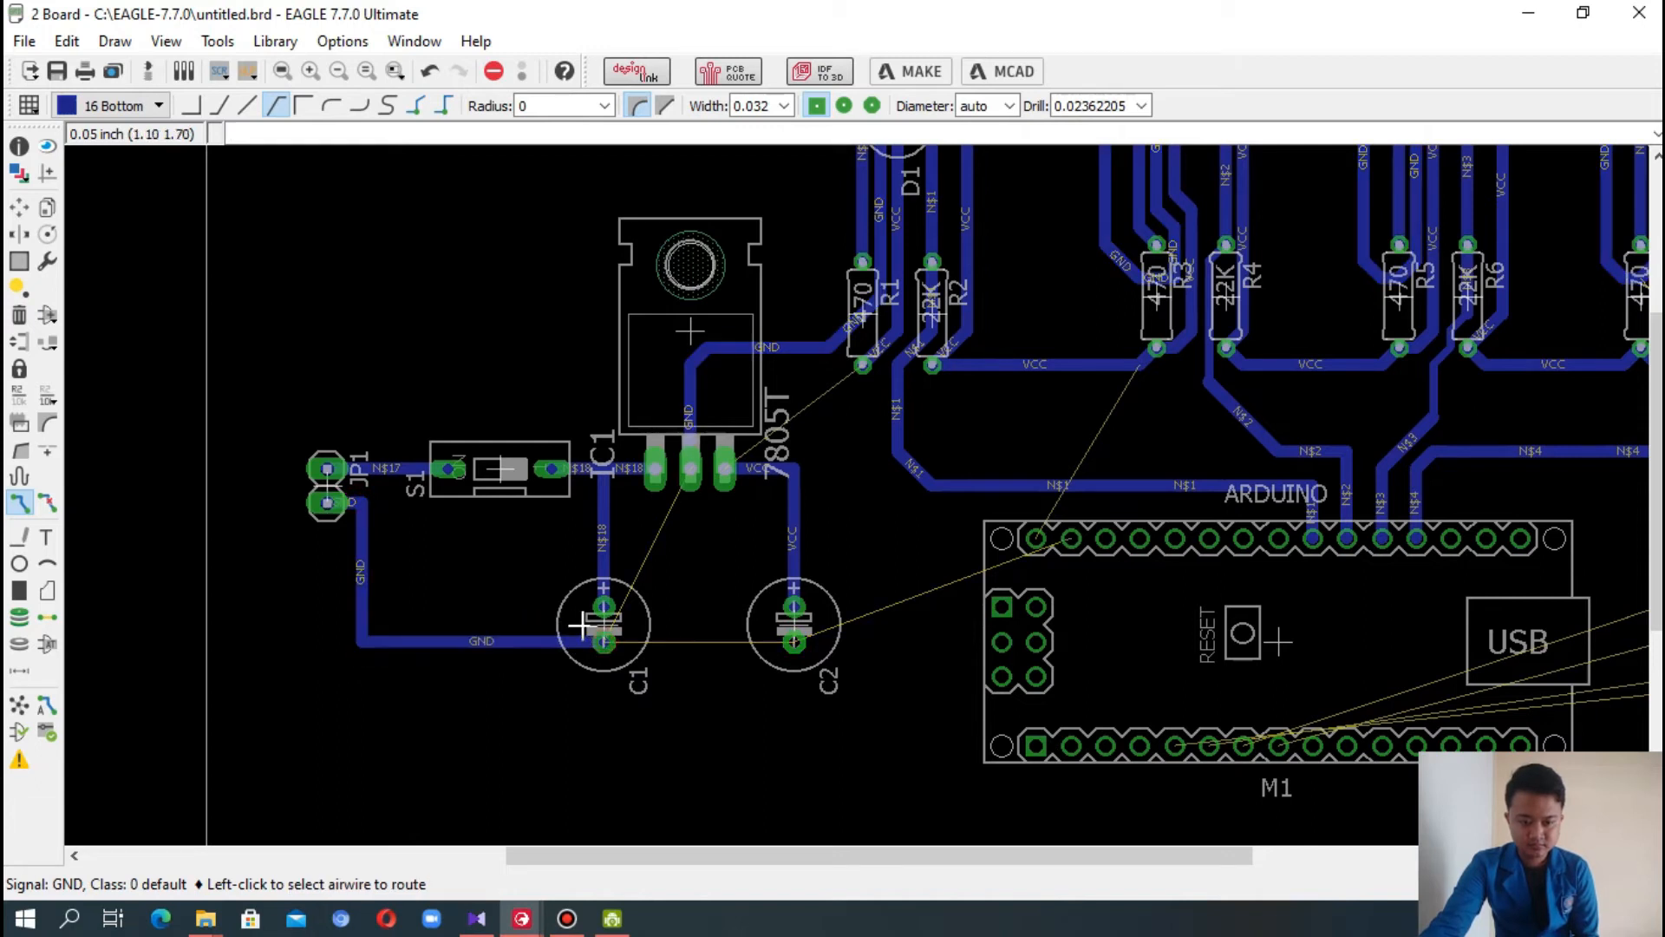
pyautogui.click(604, 642)
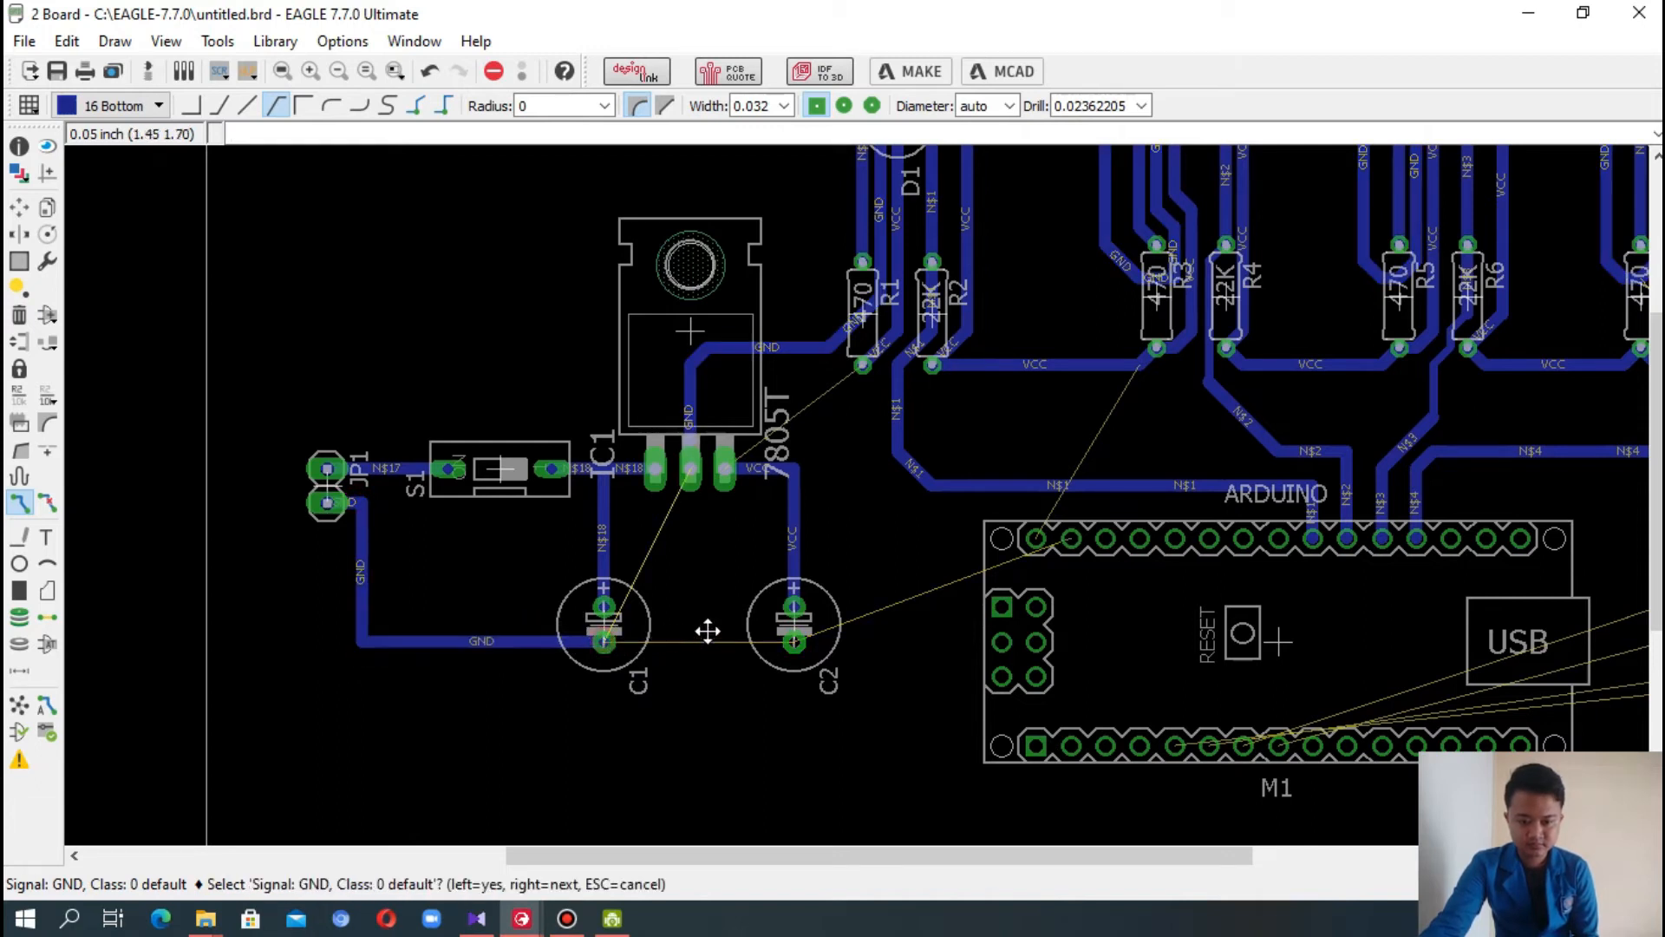
pyautogui.click(604, 643)
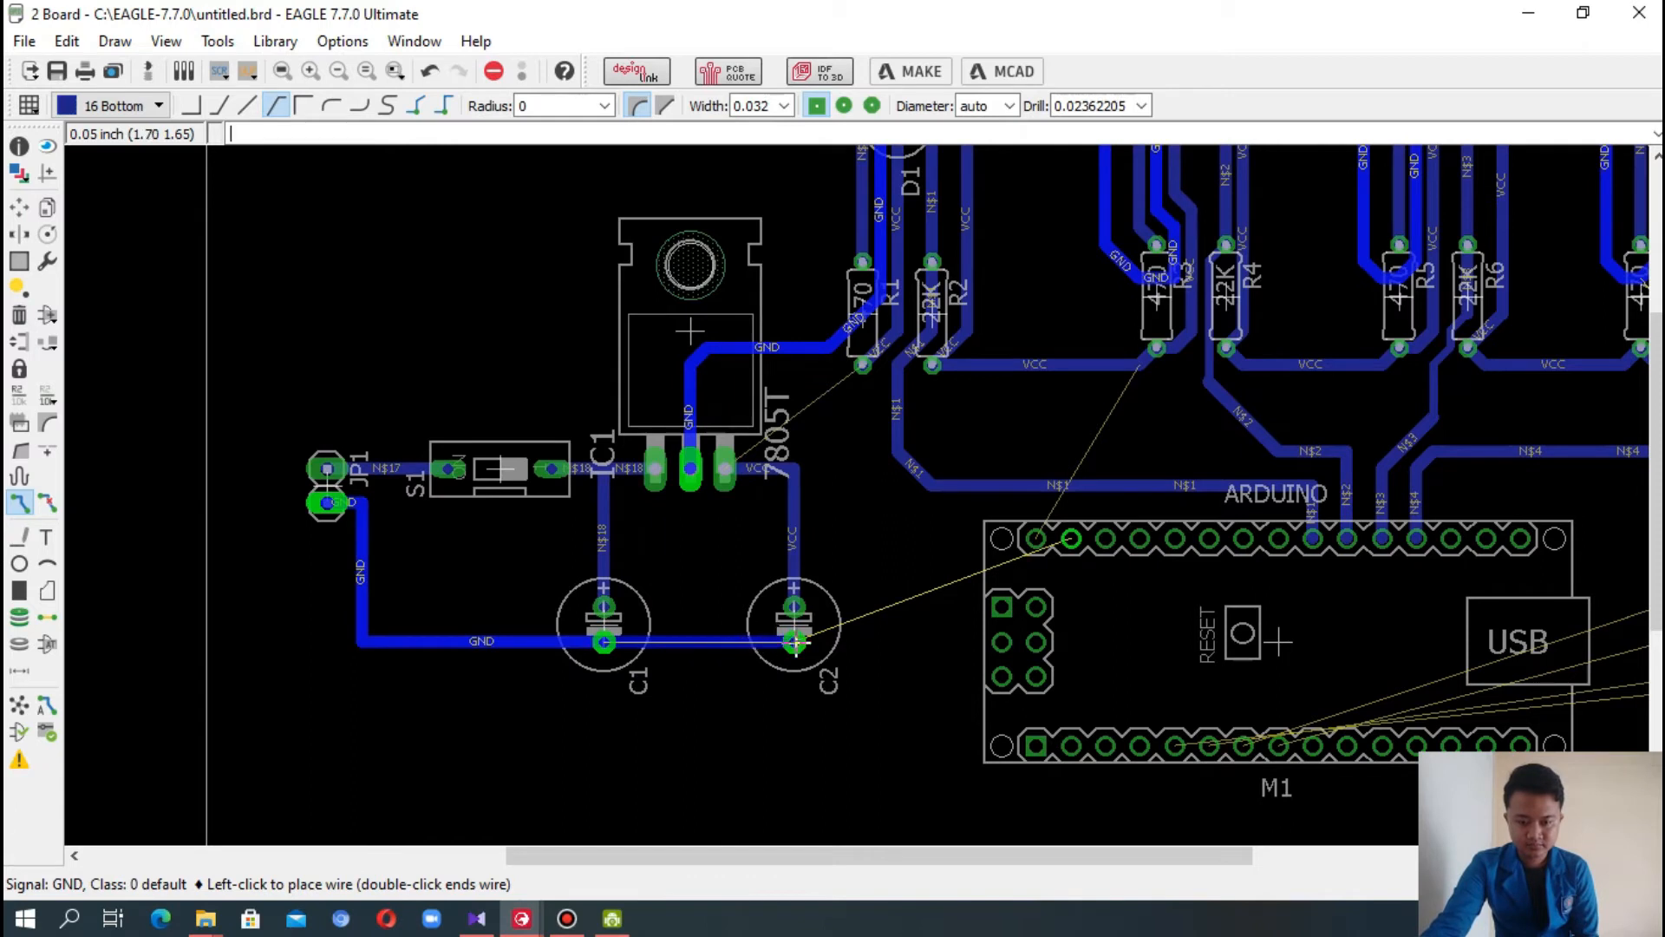
pyautogui.click(795, 642)
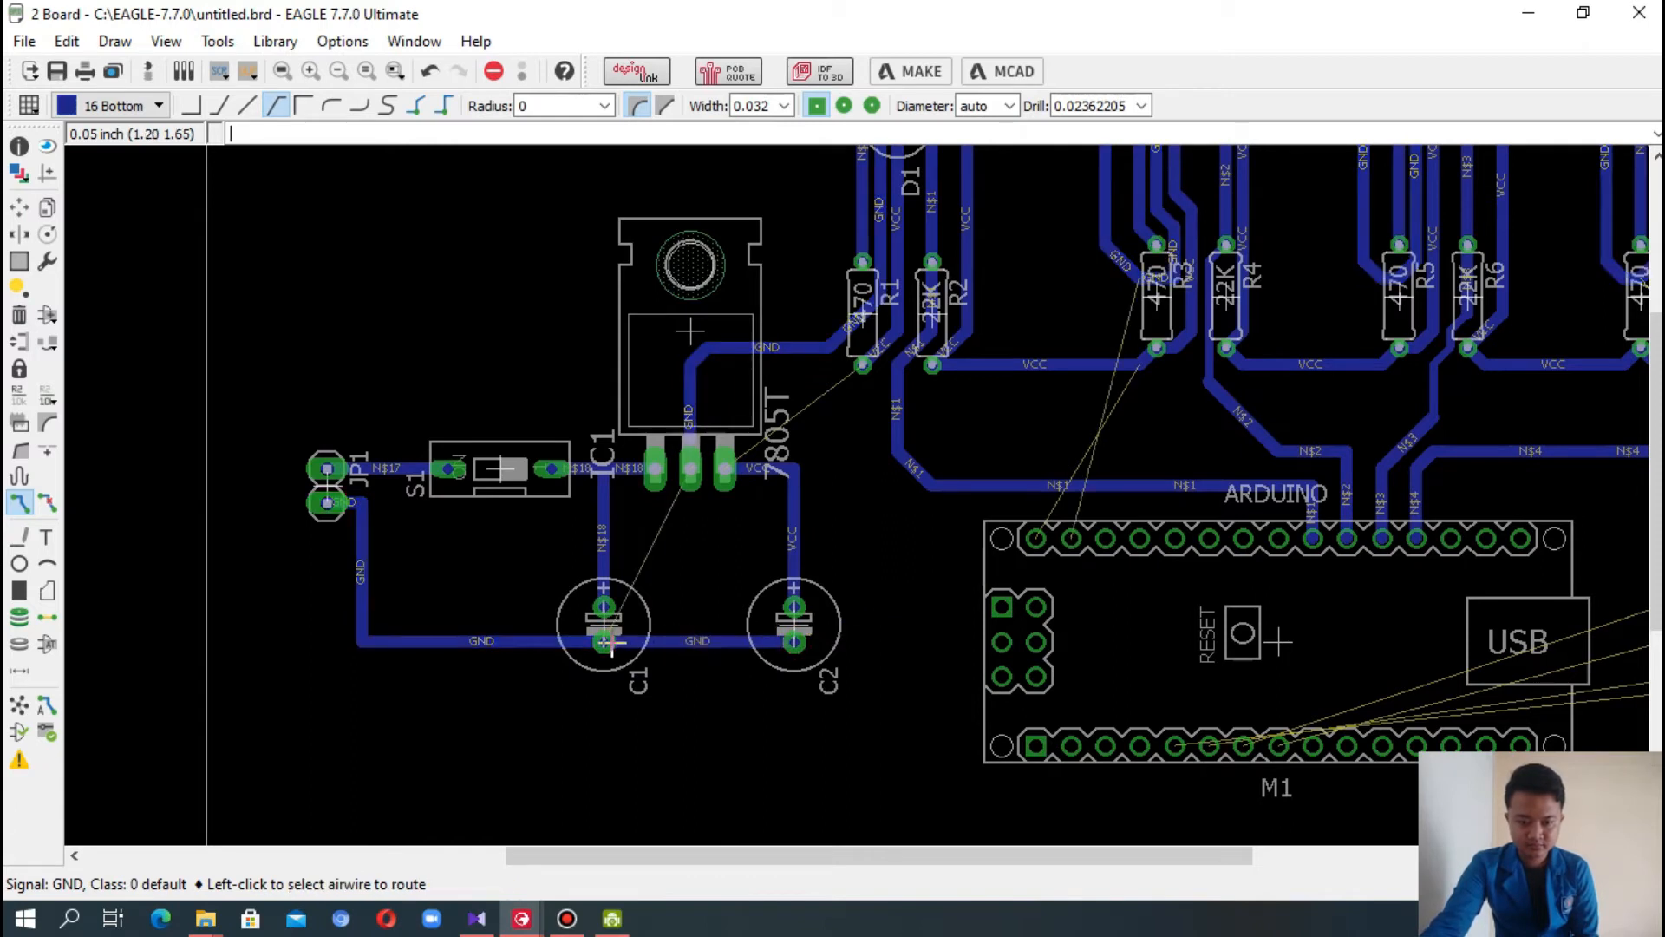
pyautogui.click(611, 642)
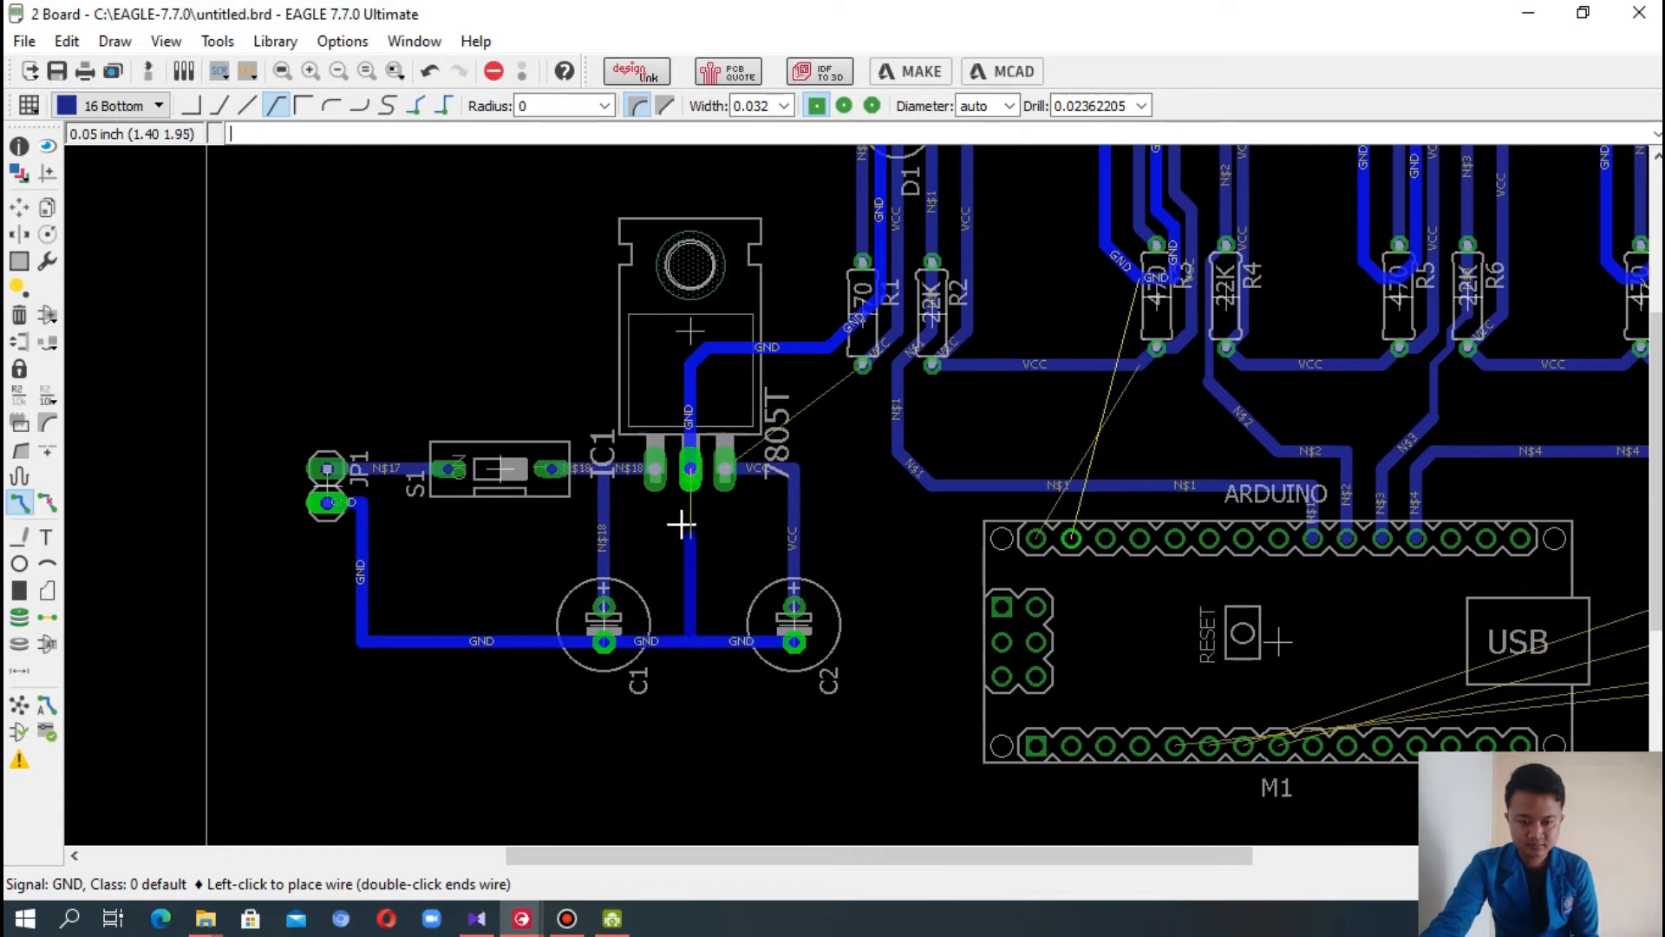
pyautogui.click(691, 470)
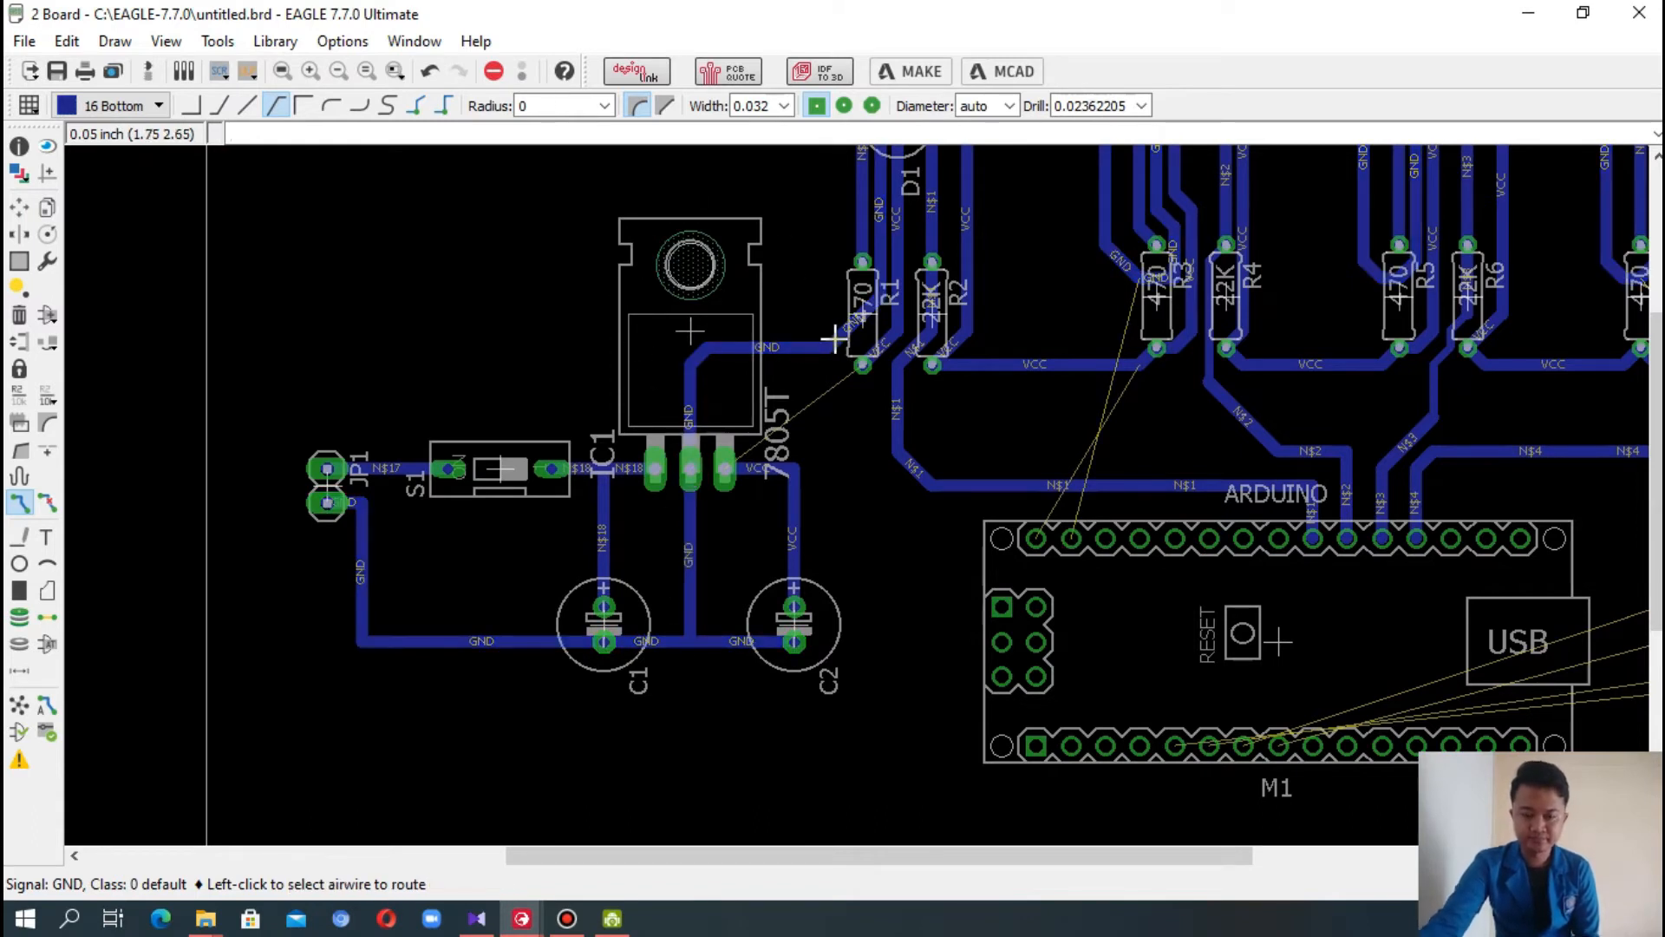
# - Route VCC from R1's lower pad down to the VCC trace between IC1's right pin and C2
pyautogui.click(864, 373)
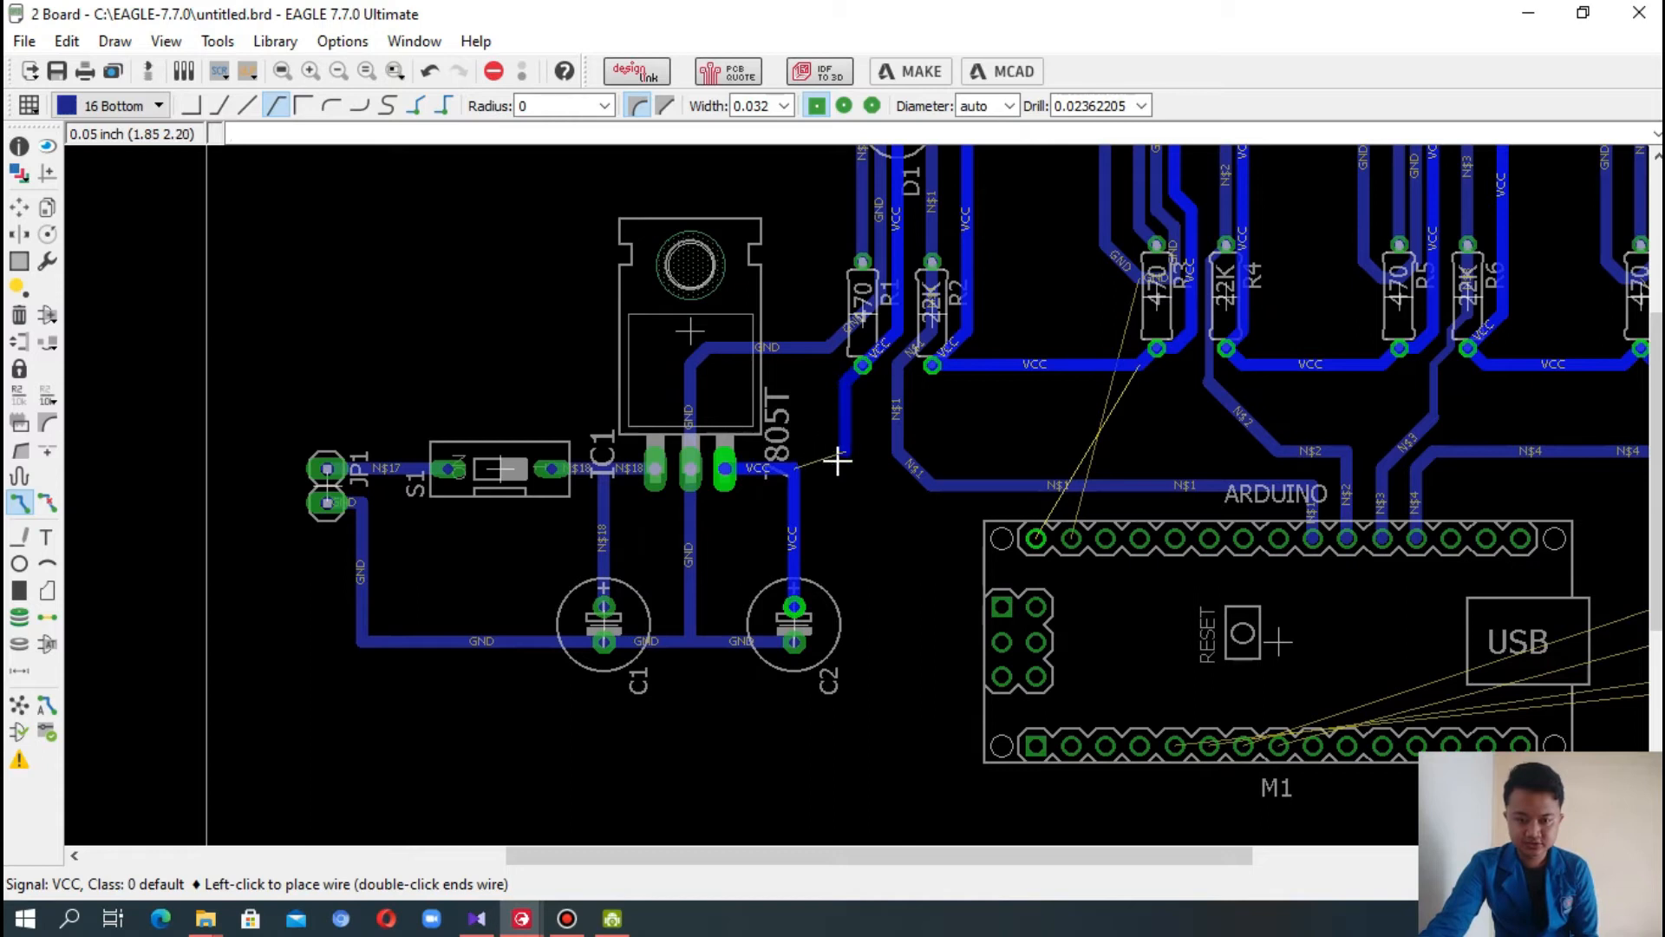
pyautogui.click(797, 472)
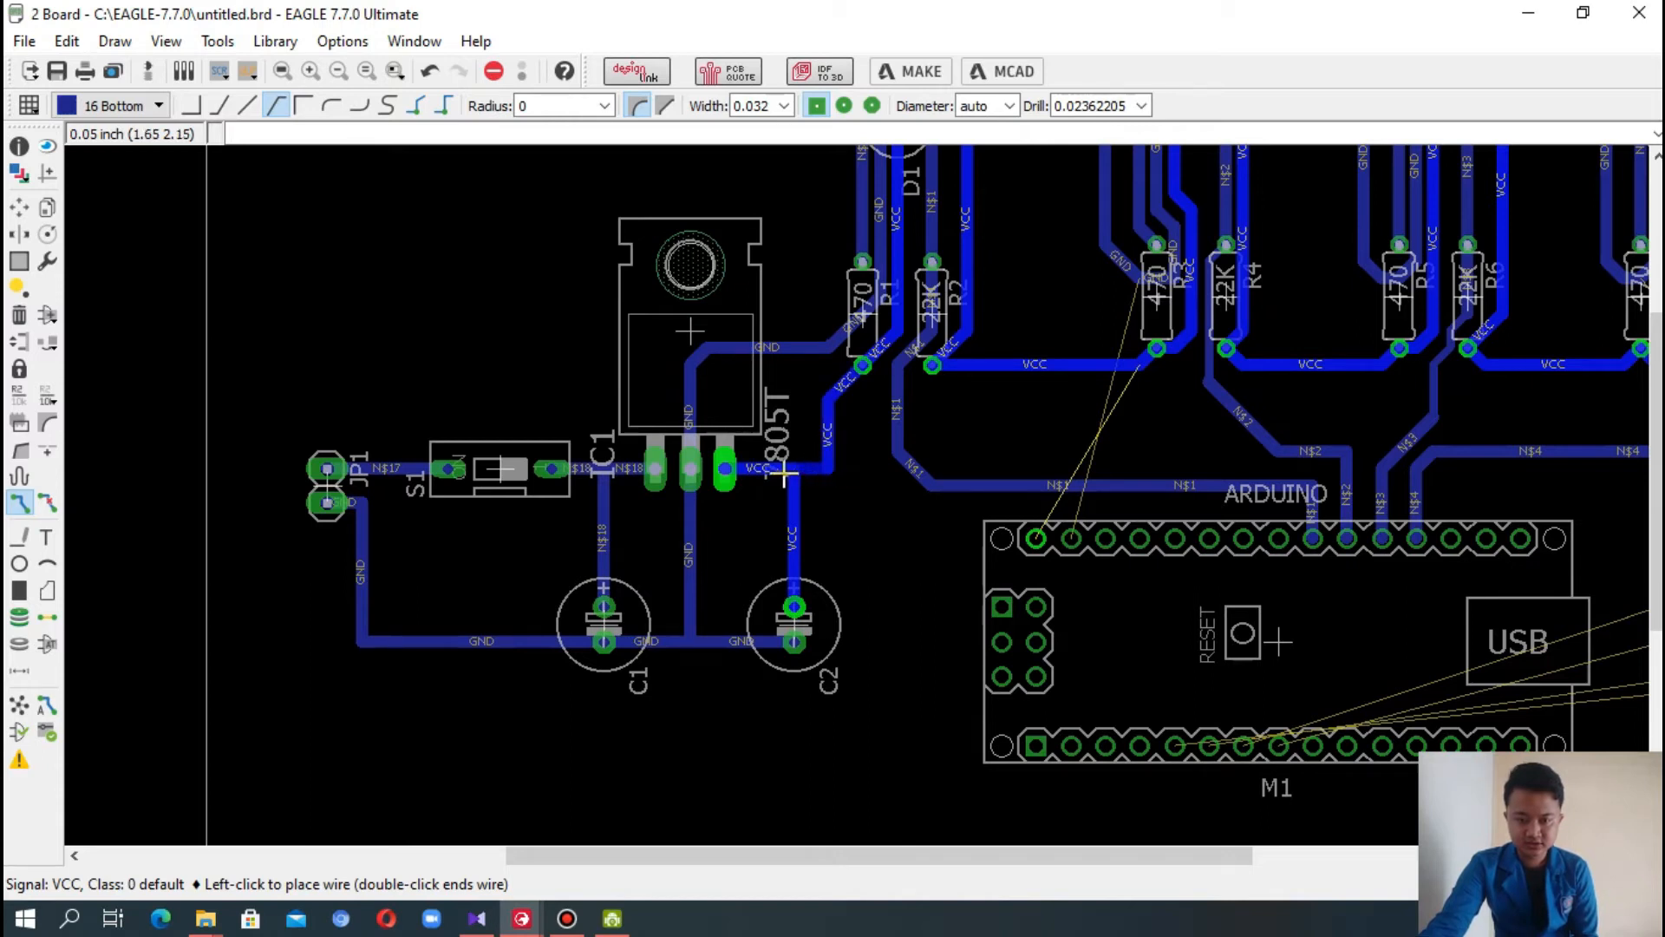
# - Route VCC from the leftmost pin of M1's upper row around its corner to the VCC trace bend between IC1 and R1
pyautogui.moveTo(1656, 430); pyautogui.dragTo(1655, 445)
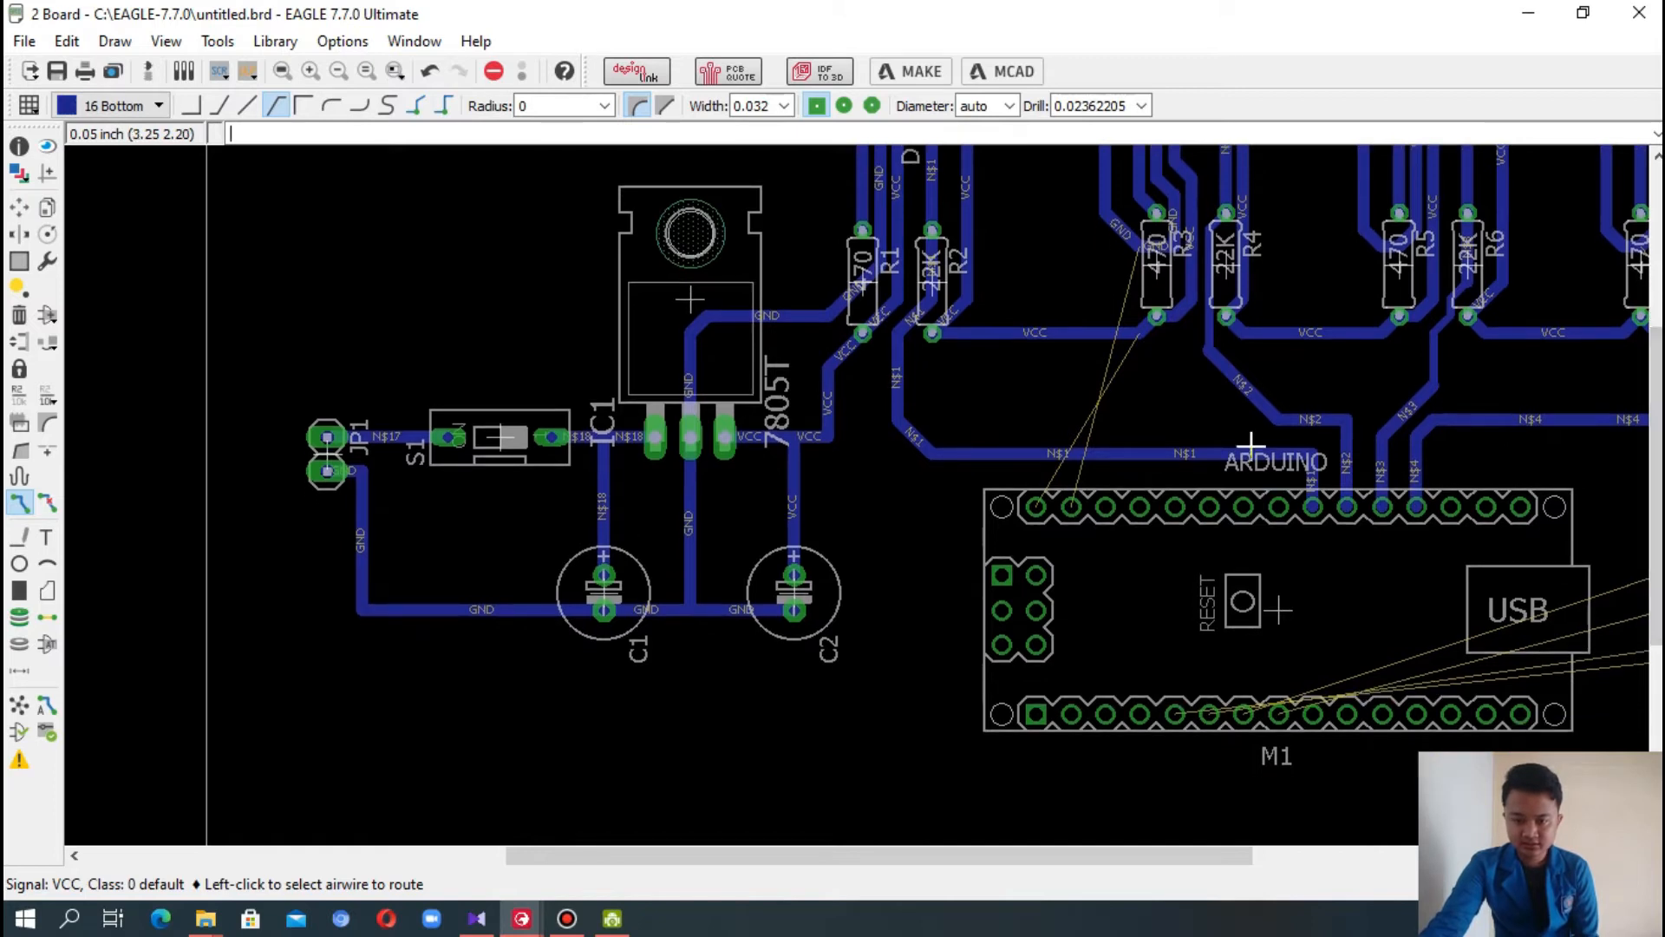
pyautogui.click(1036, 505)
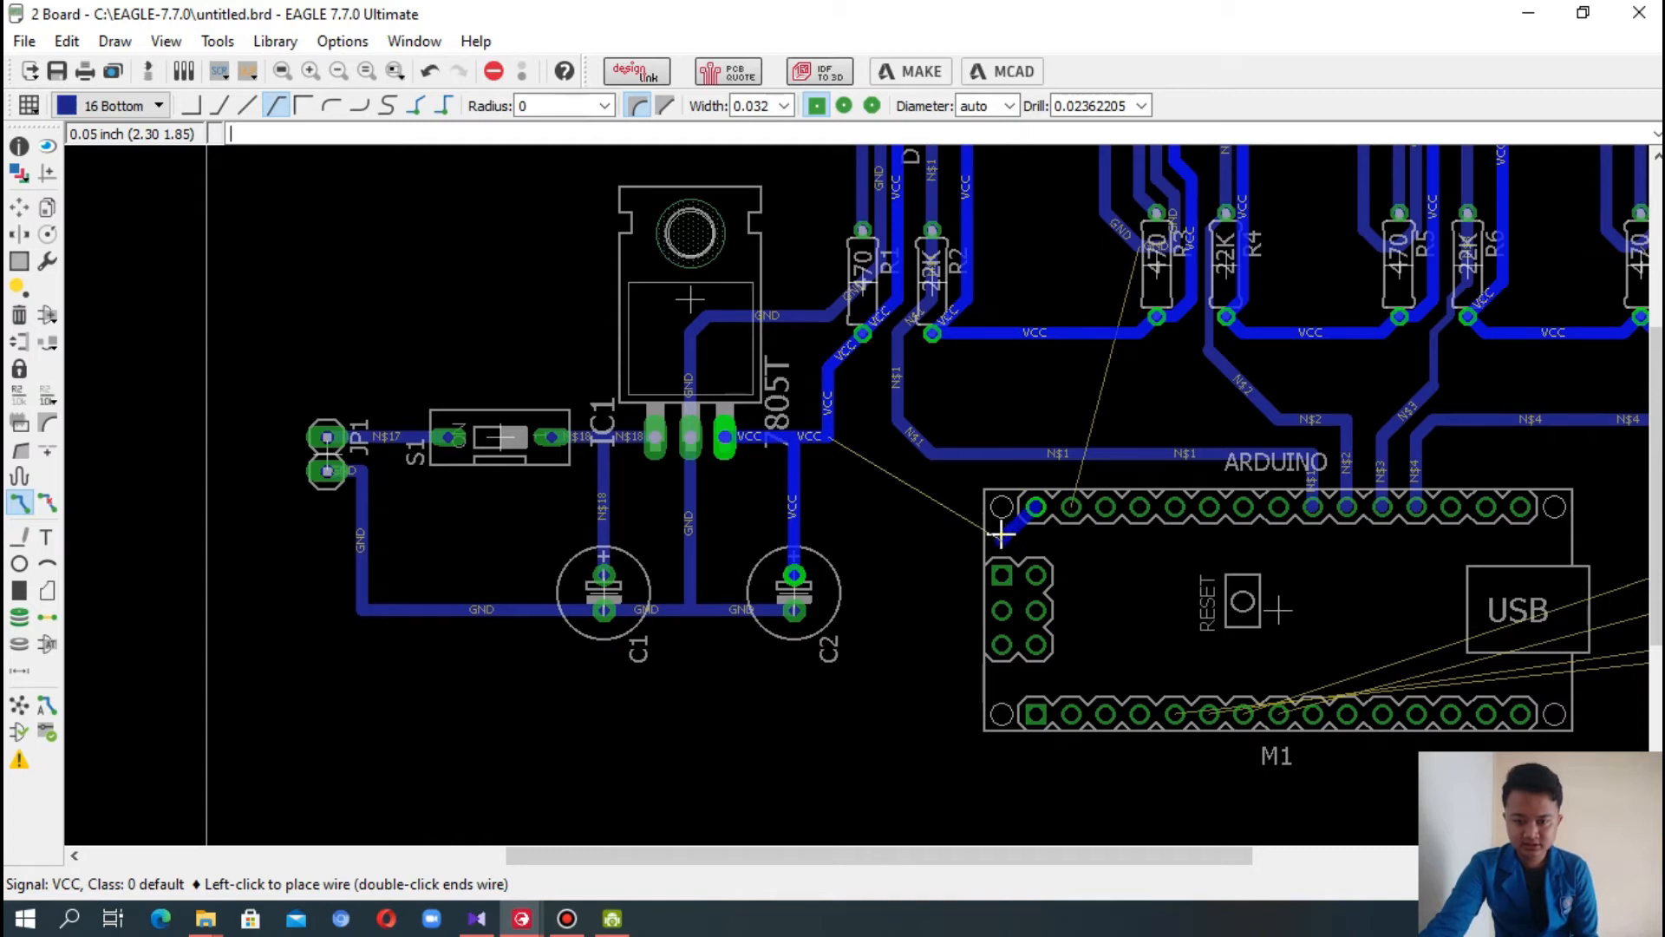
pyautogui.click(1035, 535)
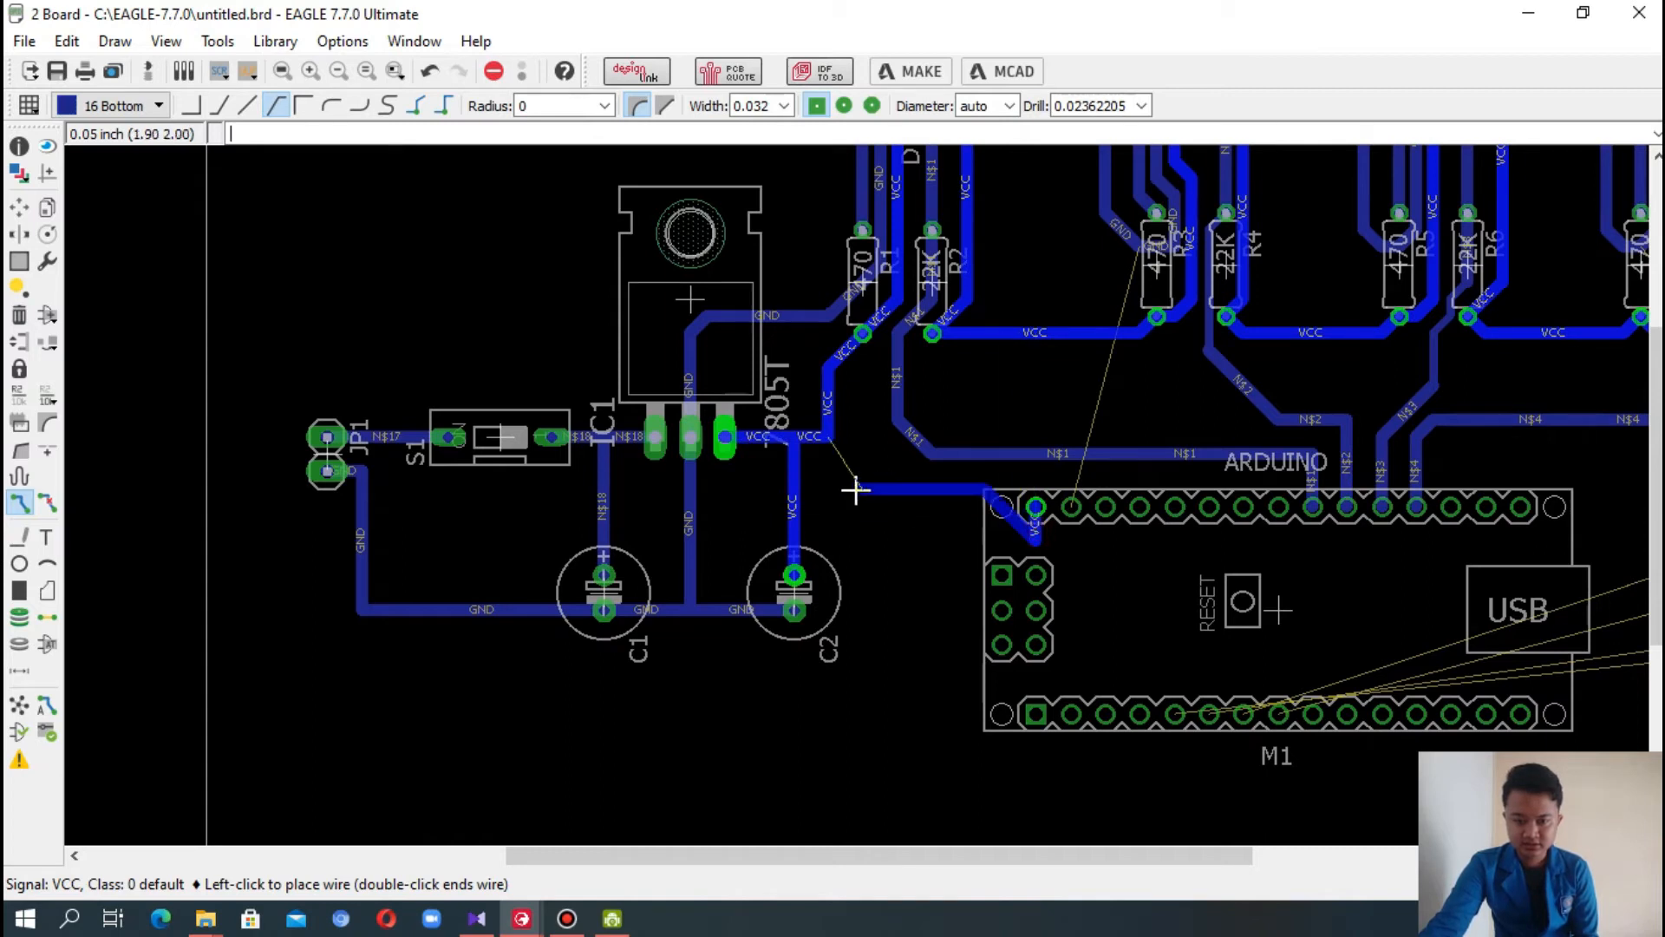
pyautogui.click(962, 537)
pyautogui.click(965, 488)
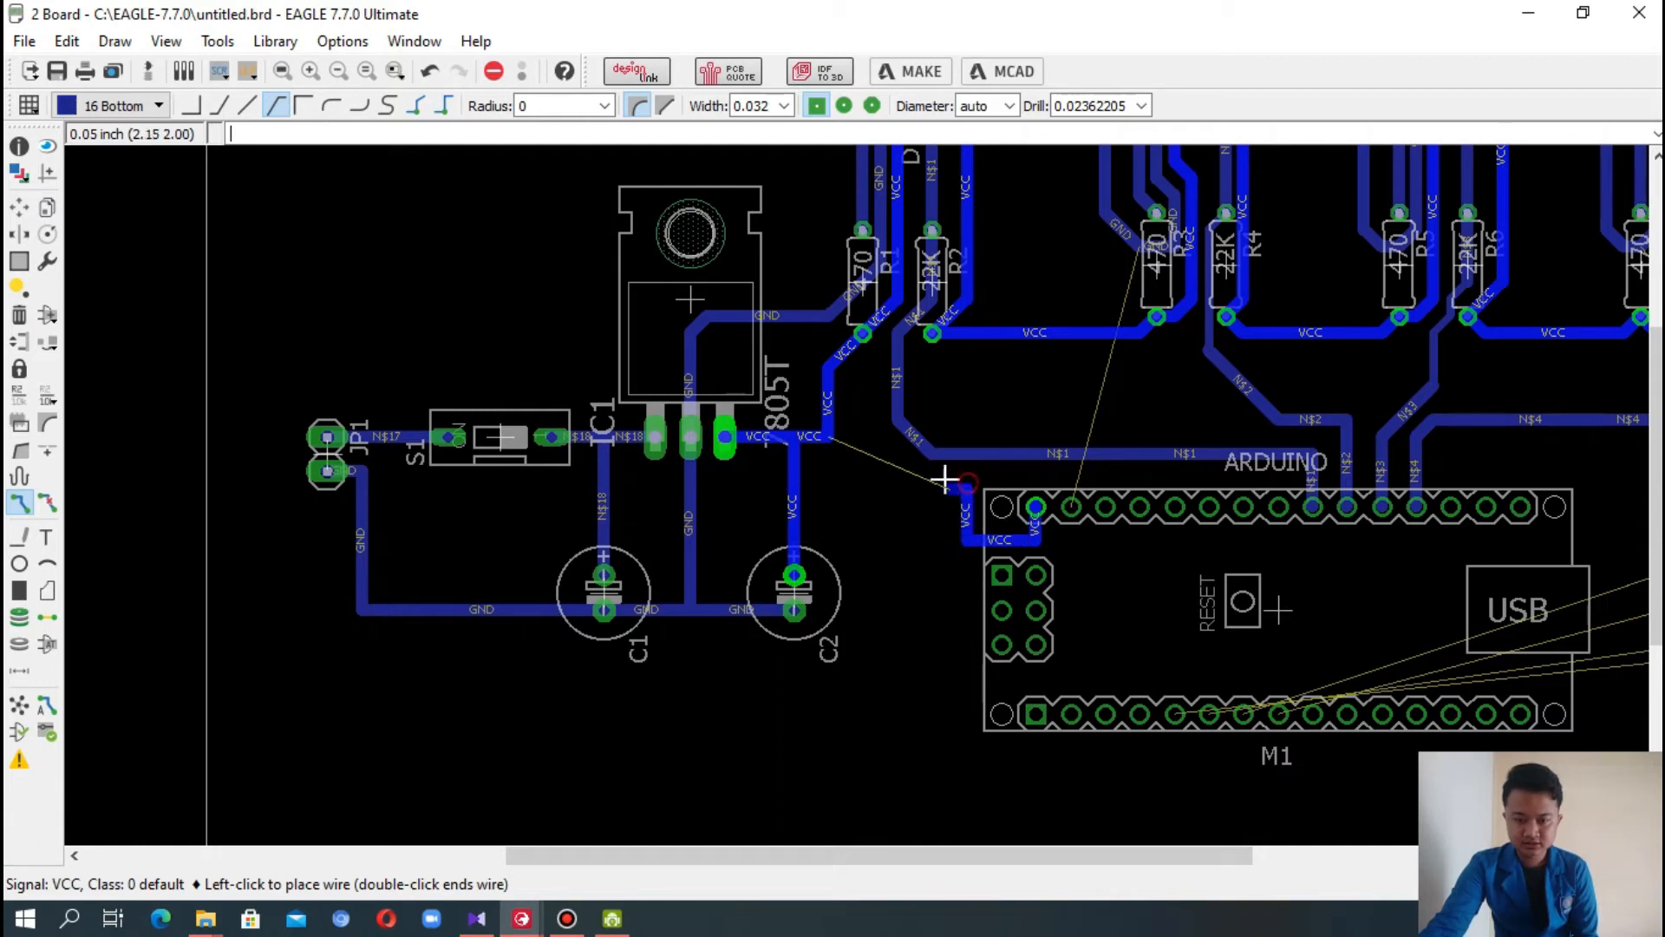
pyautogui.click(858, 485)
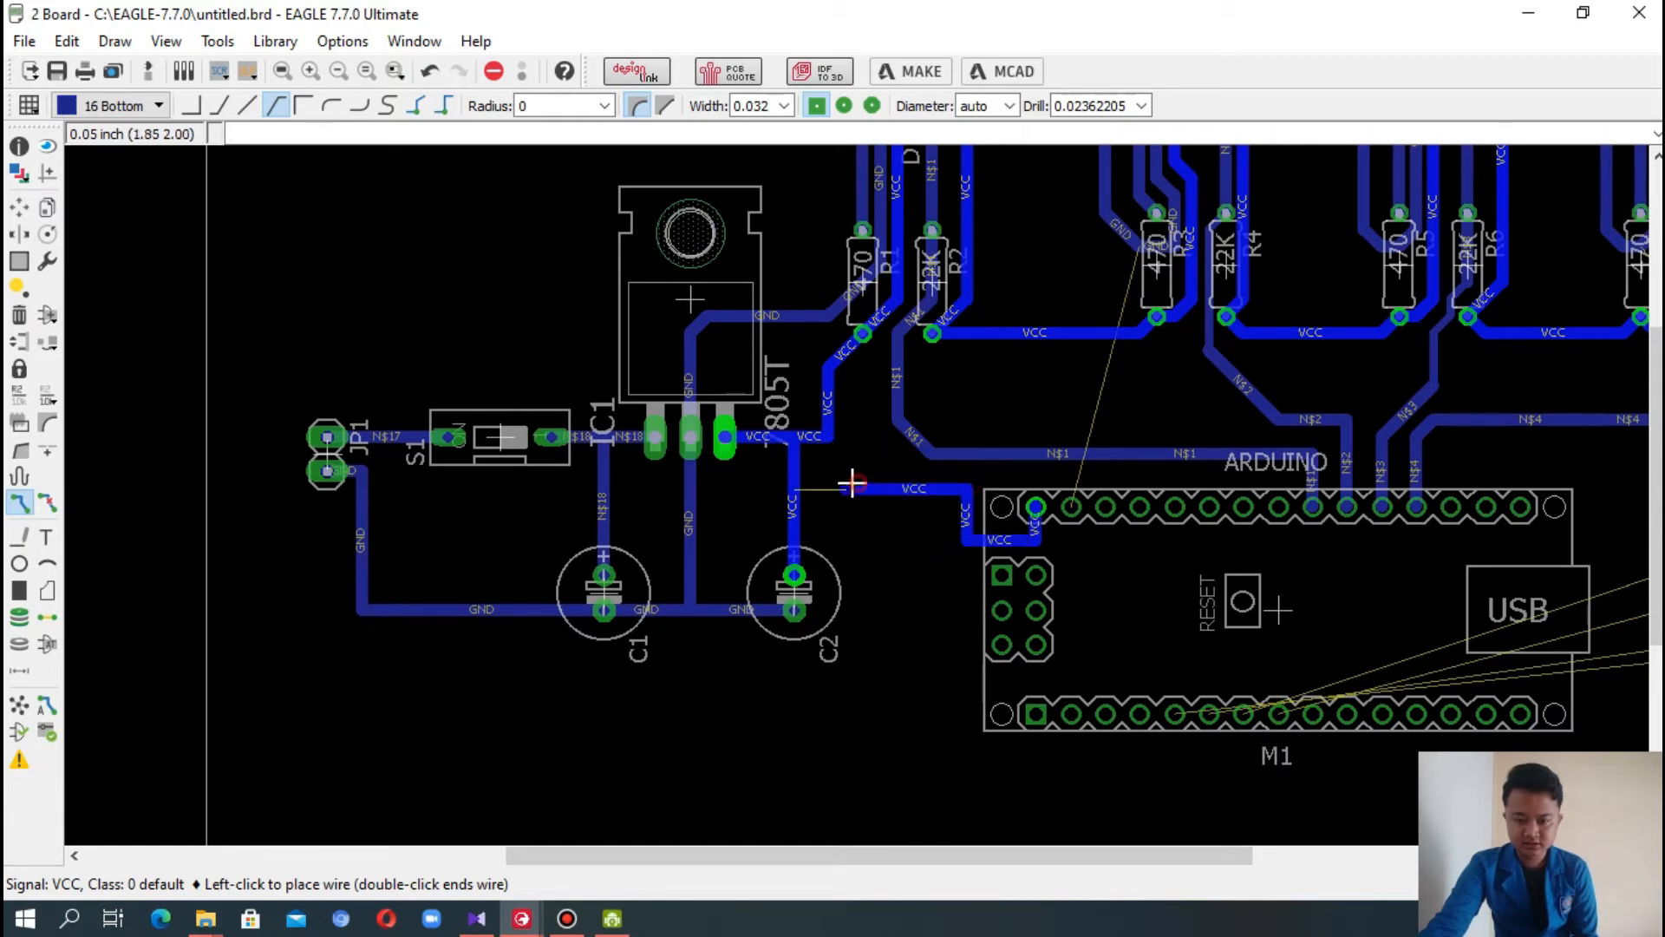
pyautogui.click(829, 439)
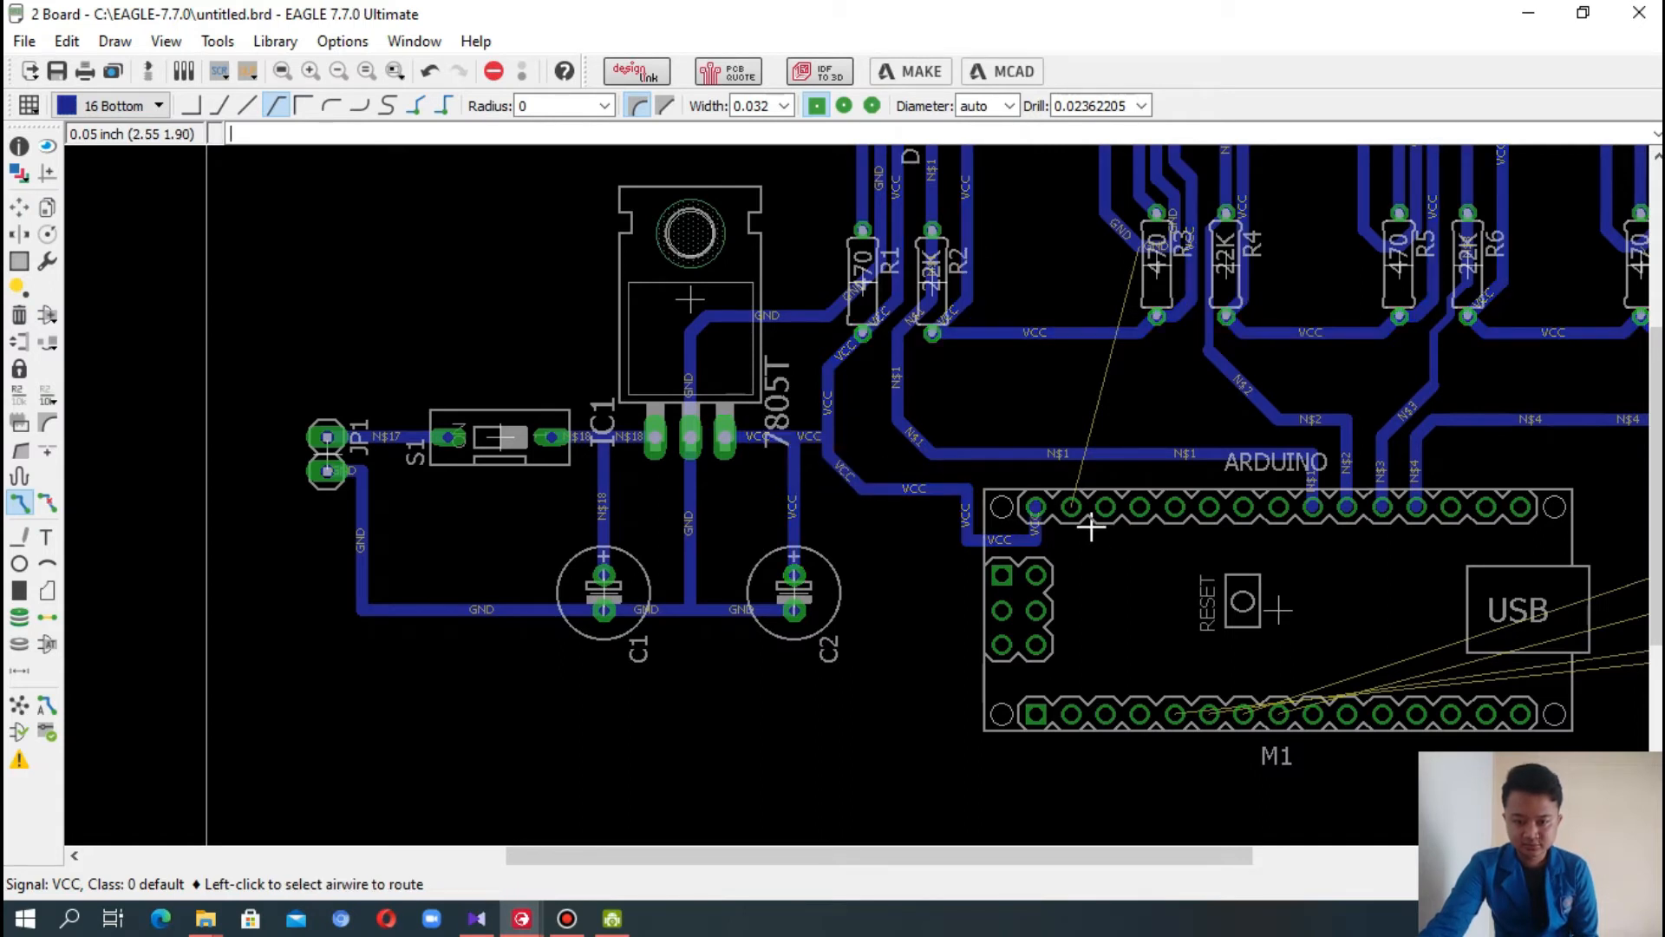
# - Route GND from the second pin of M1's upper row down and across to C2's lower pad
pyautogui.click(1069, 510)
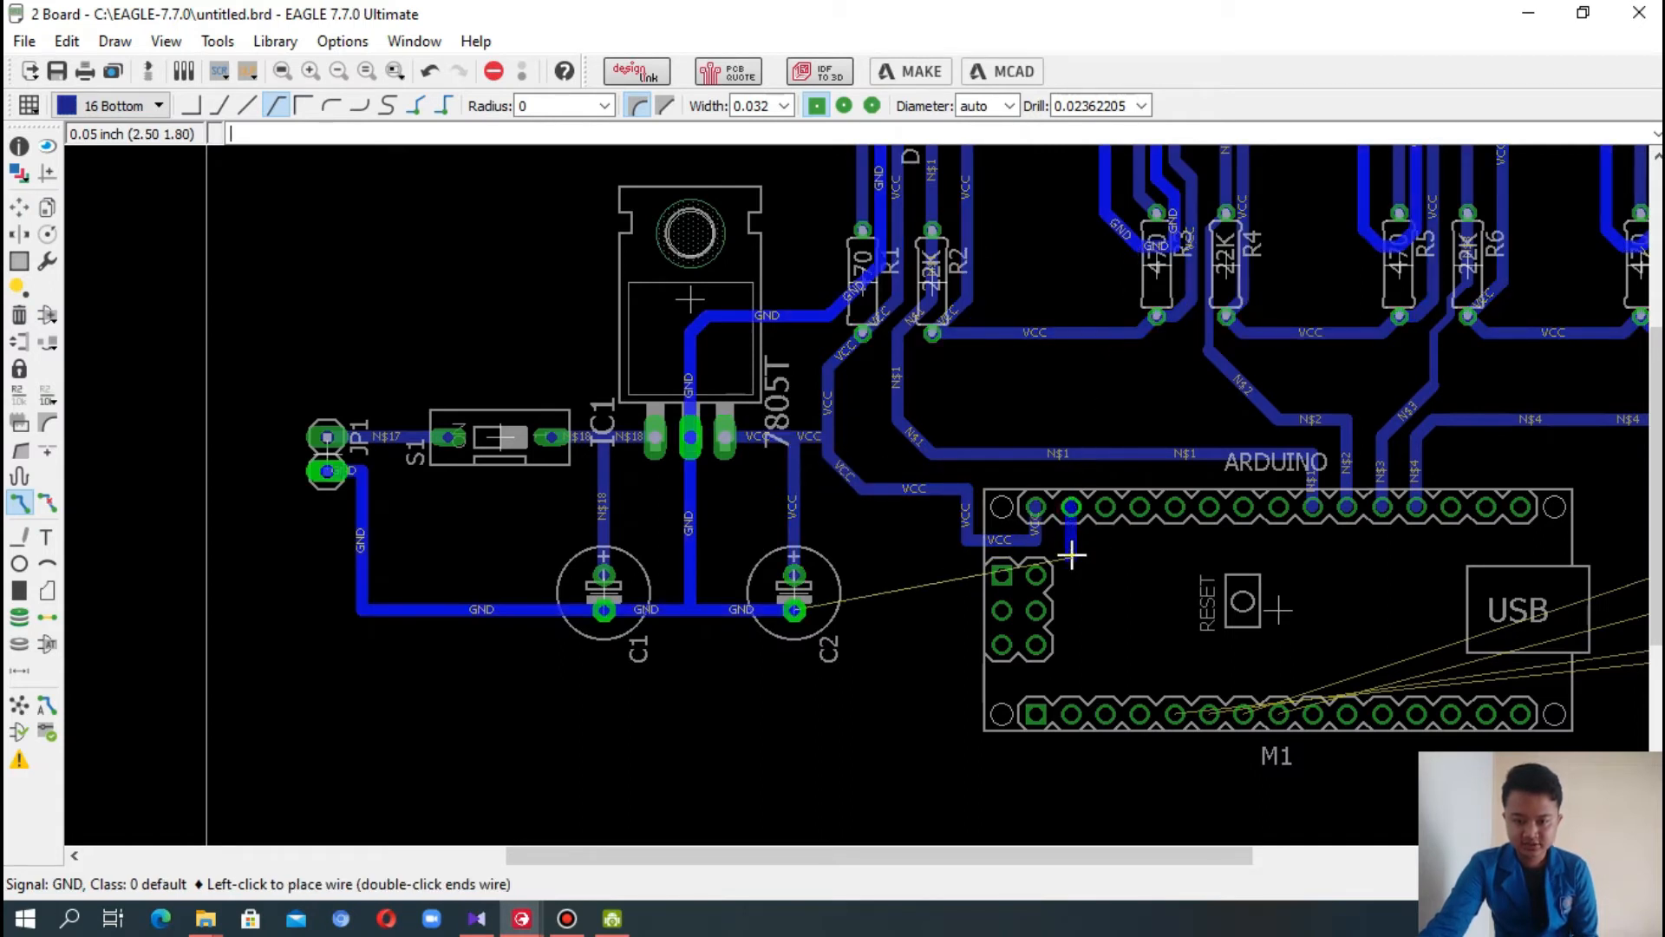
pyautogui.click(1068, 568)
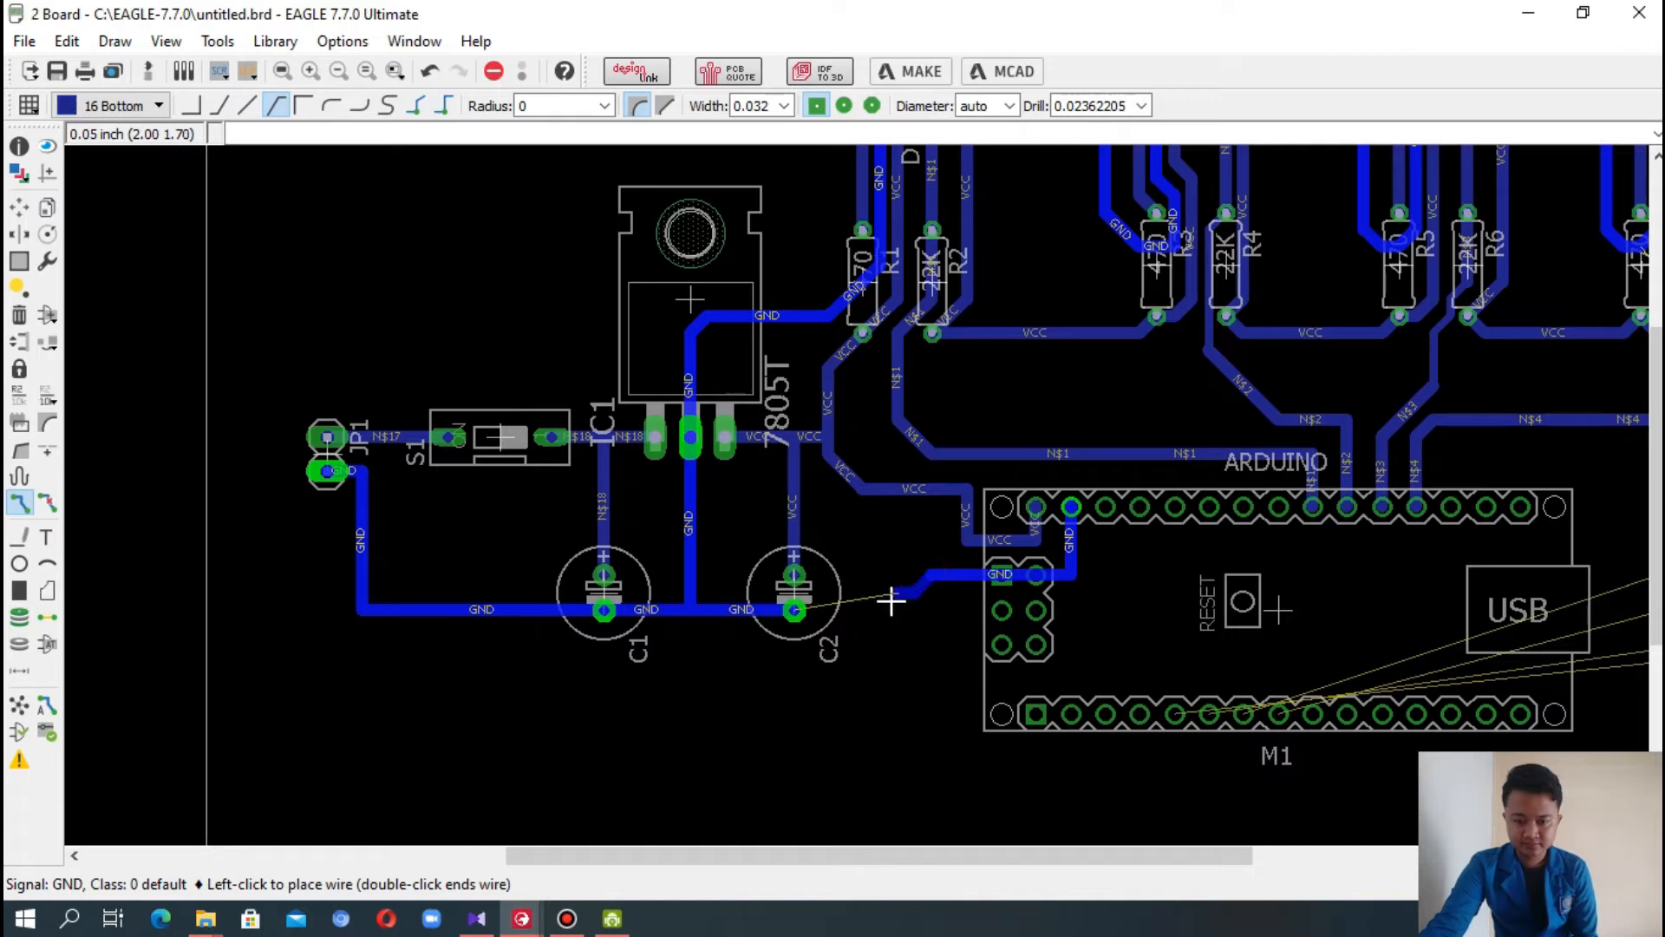
pyautogui.click(796, 612)
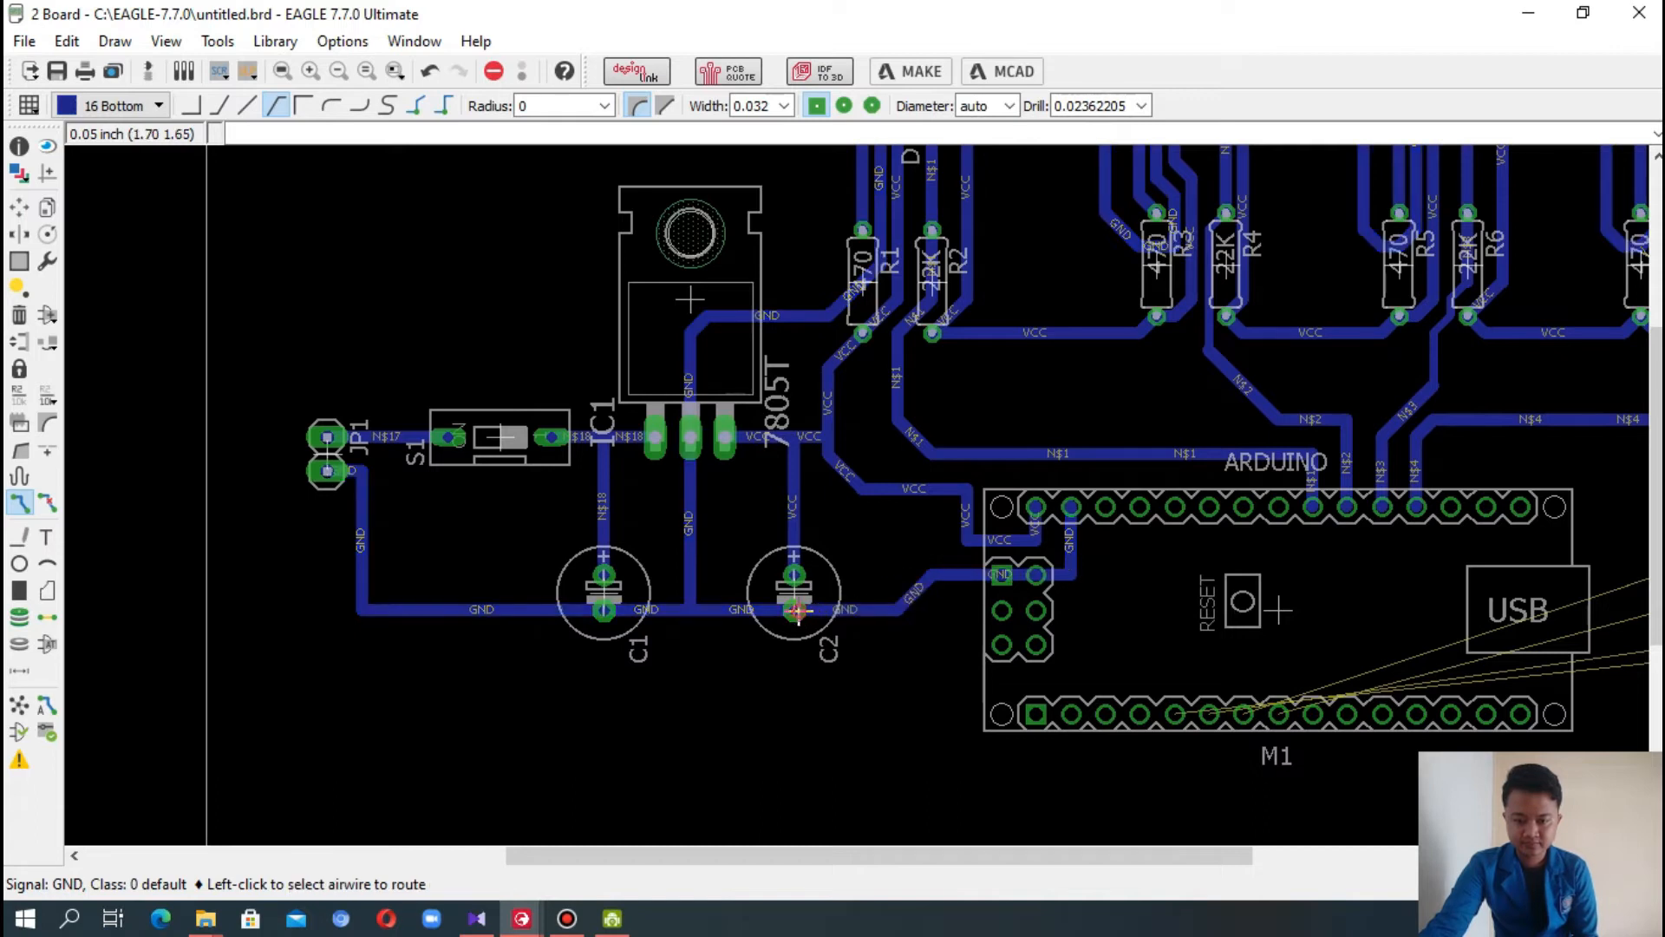
# - Try to route +5V vertically between IC2's upper-right and lower-right pins, and undo that trace
pyautogui.moveTo(996, 857); pyautogui.dragTo(1304, 857)
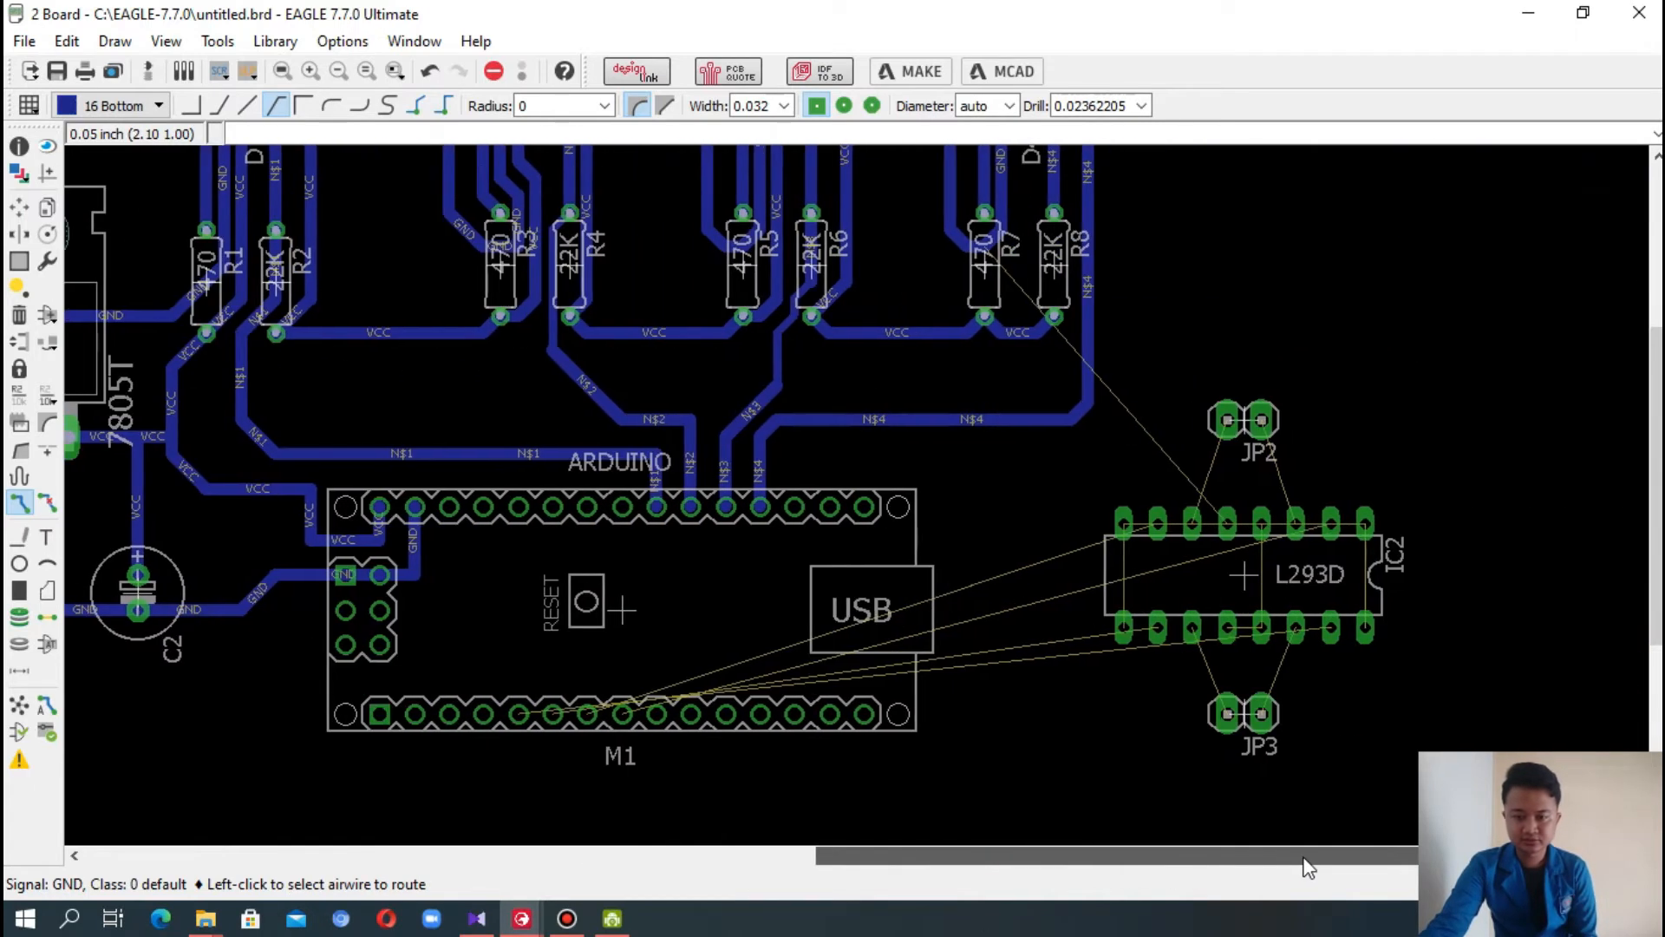
pyautogui.moveTo(1656, 486)
pyautogui.mouseDown()
pyautogui.moveTo(1657, 607)
pyautogui.moveTo(1656, 281)
pyautogui.moveTo(1656, 589)
pyautogui.moveTo(1657, 504)
pyautogui.mouseUp()
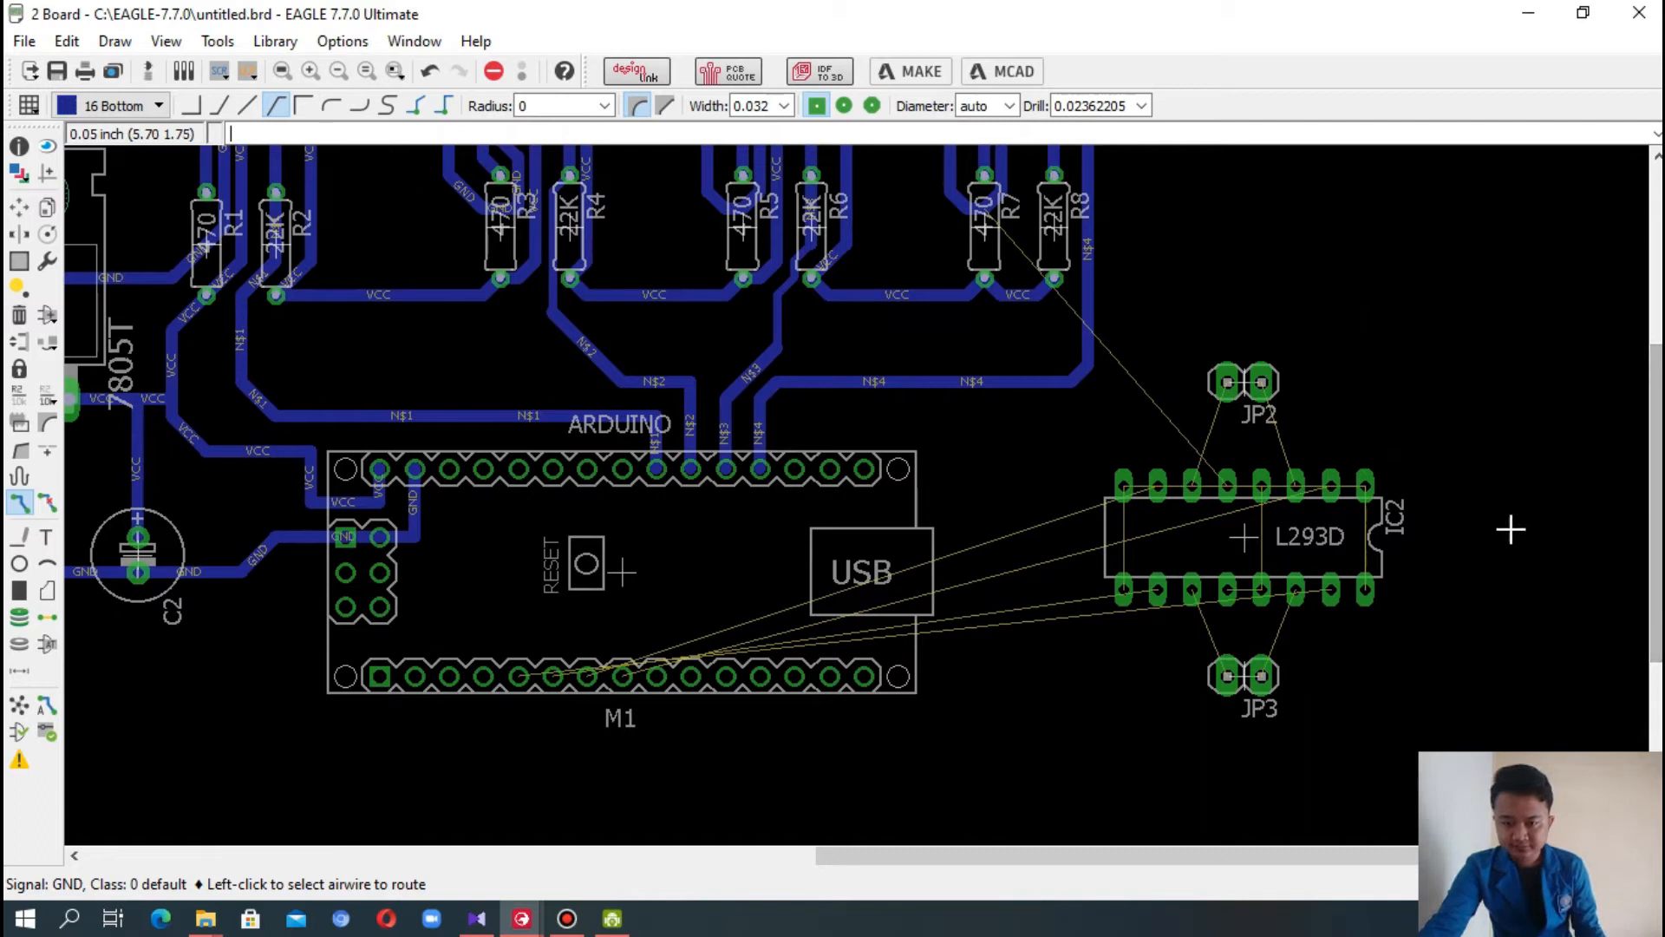
pyautogui.moveTo(1656, 420); pyautogui.dragTo(1656, 457)
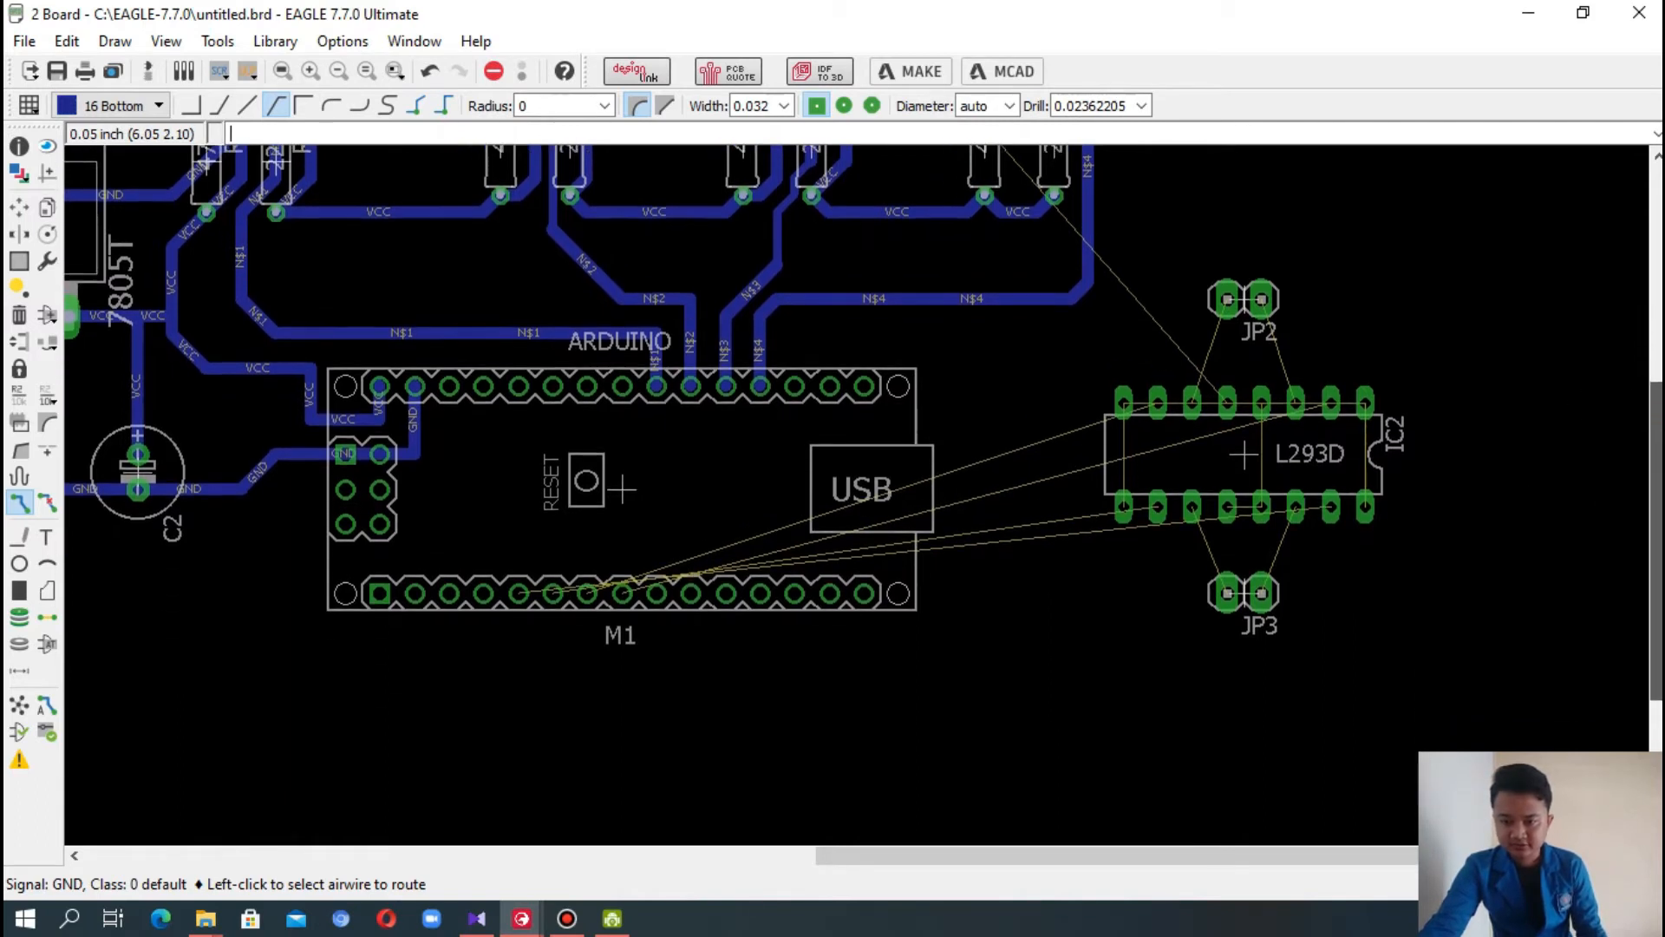
pyautogui.scroll(1, 1421, 460)
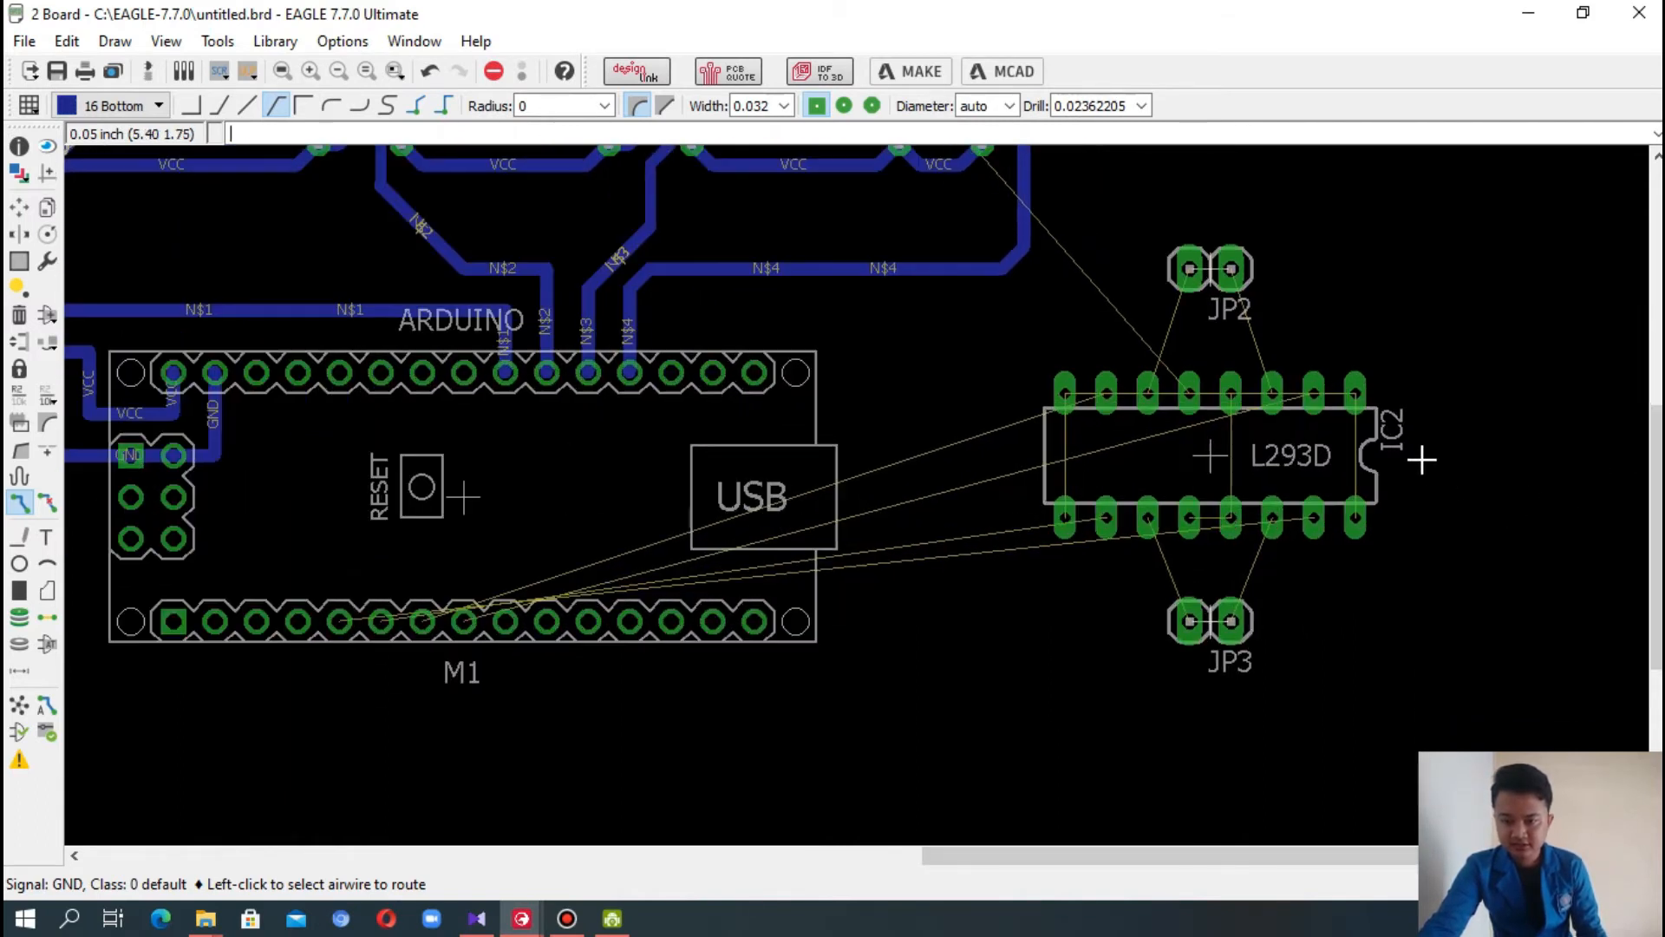
pyautogui.click(1358, 406)
pyautogui.click(1361, 416)
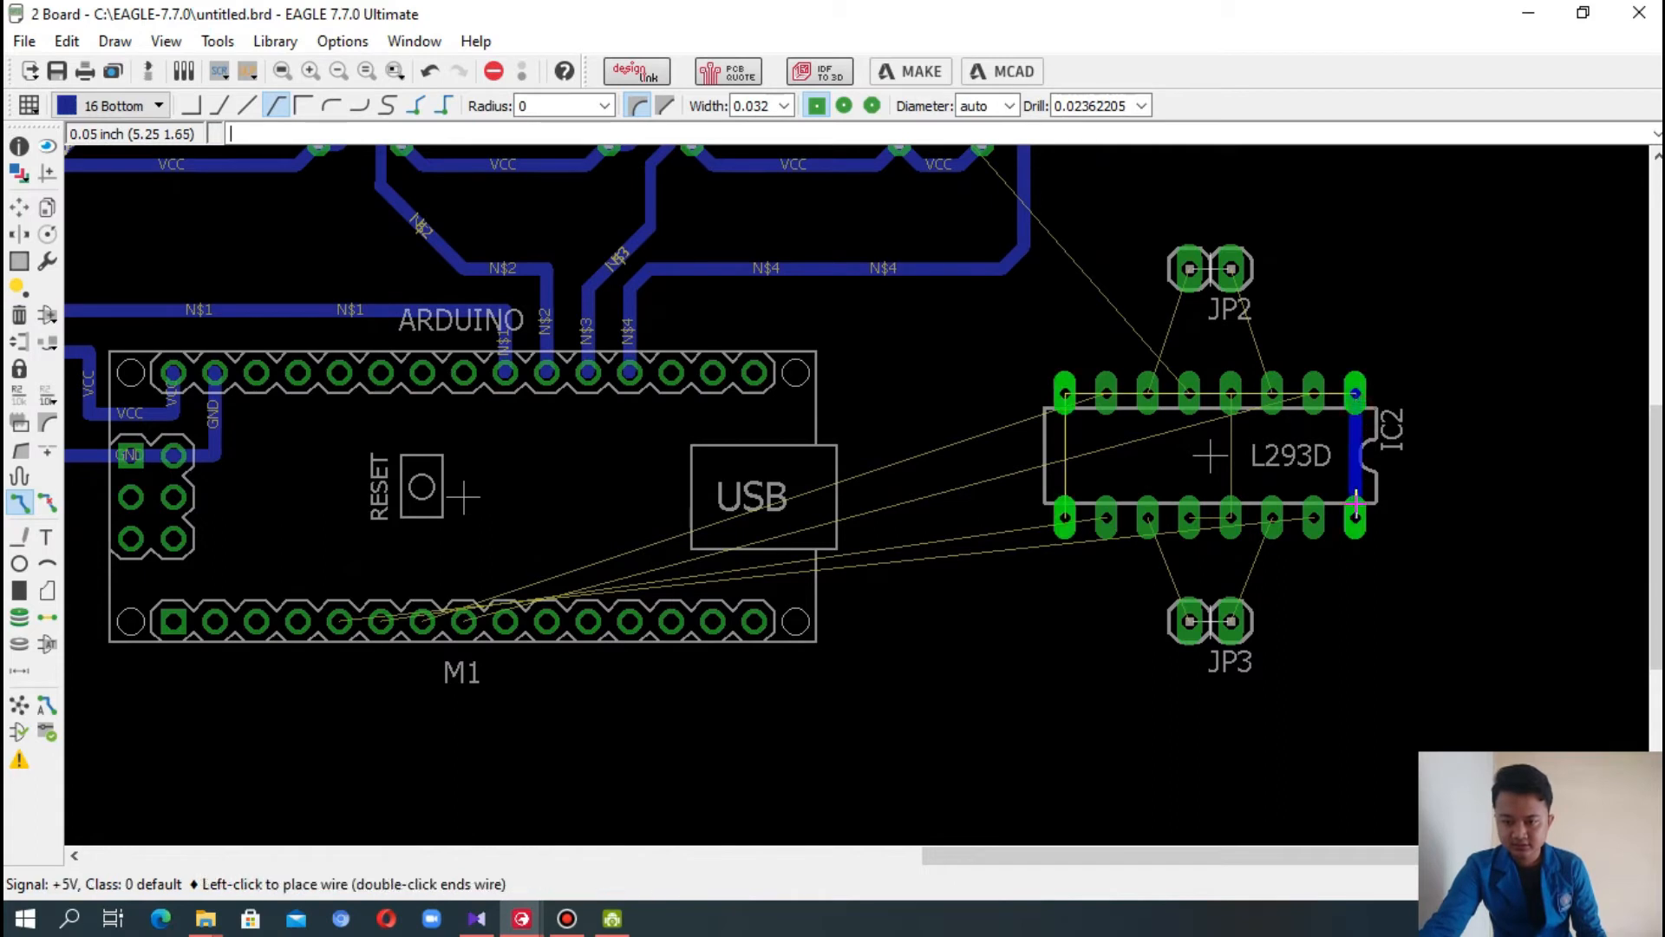
pyautogui.click(1354, 518)
pyautogui.click(1064, 438)
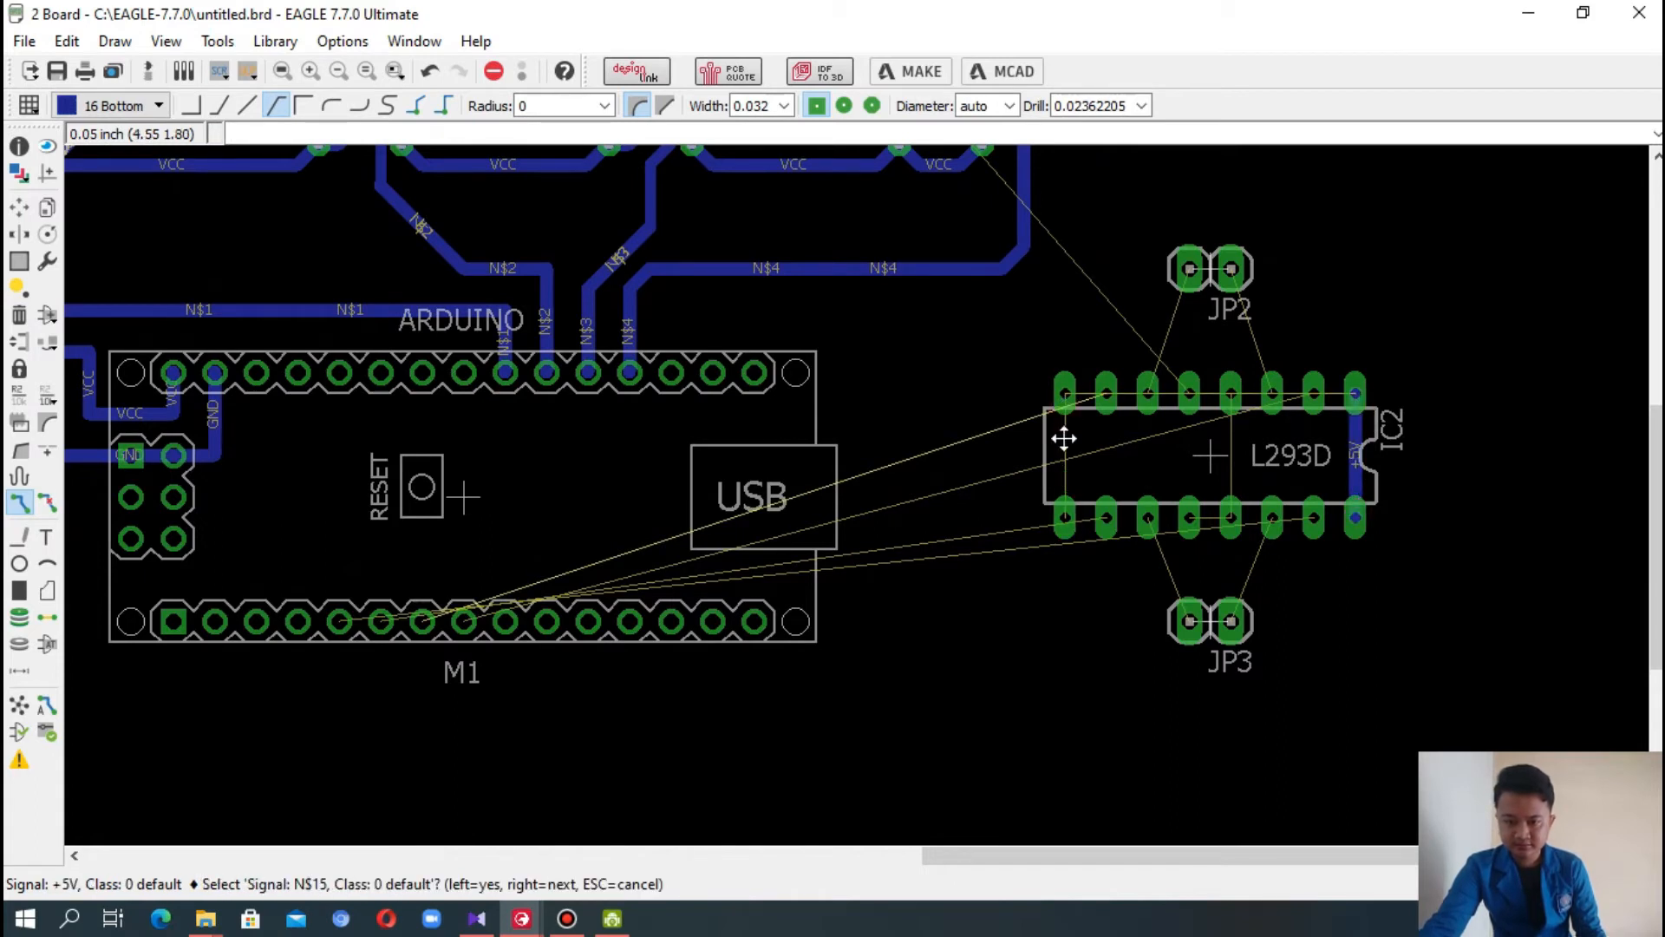
pyautogui.click(1068, 409)
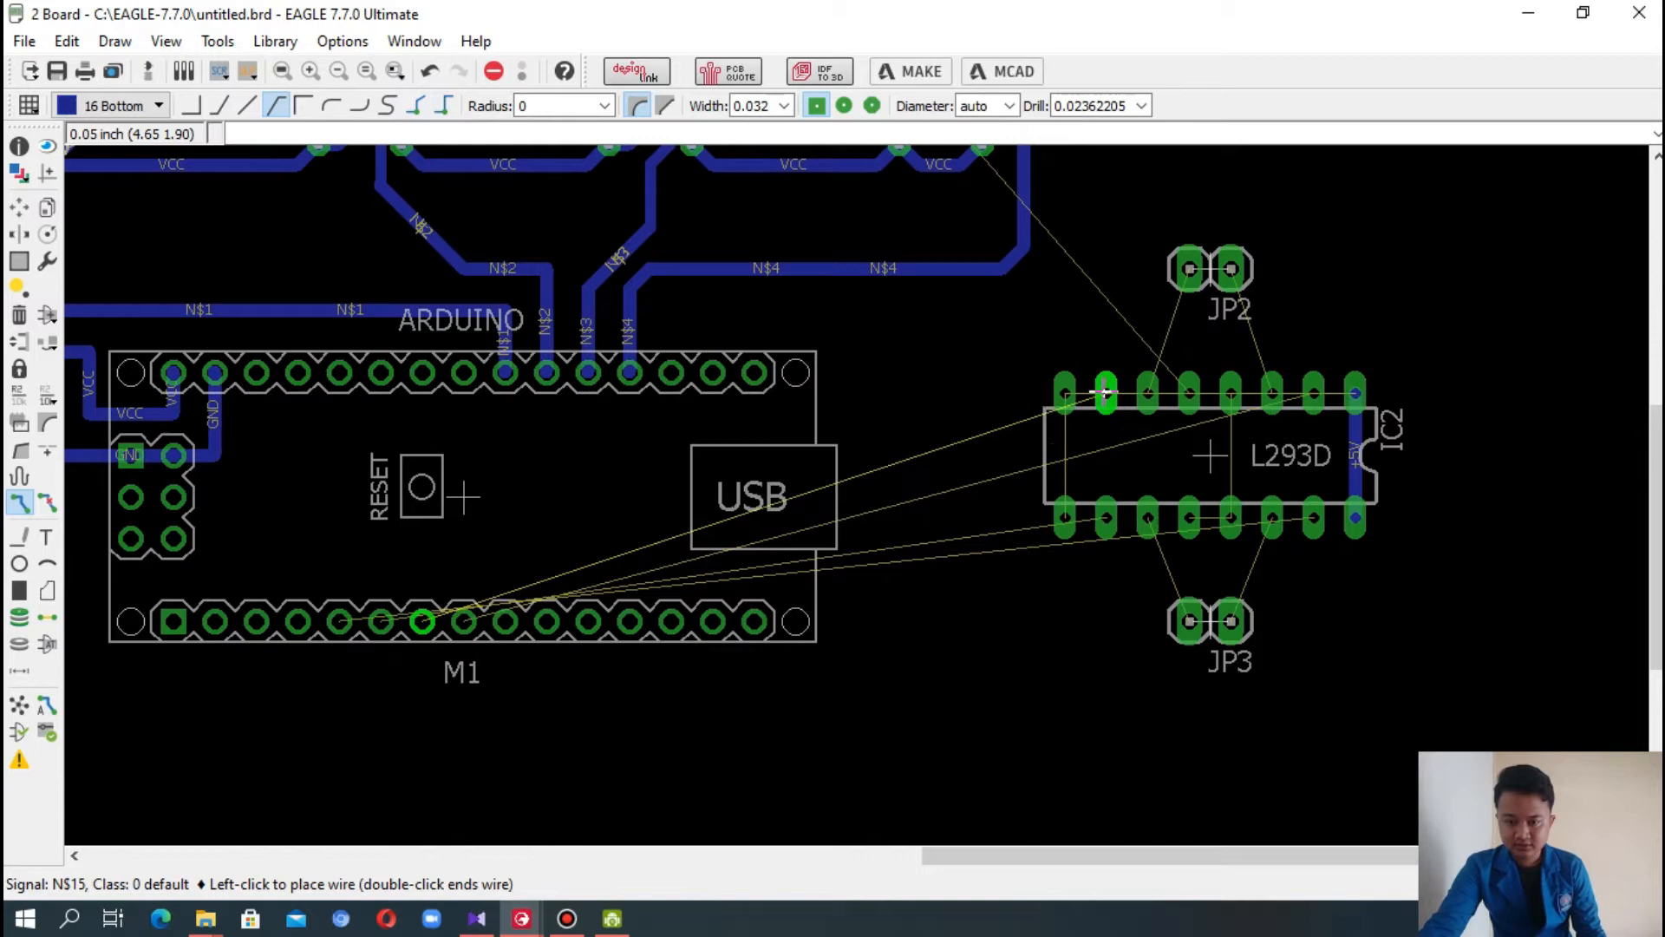
pyautogui.press('Escape')
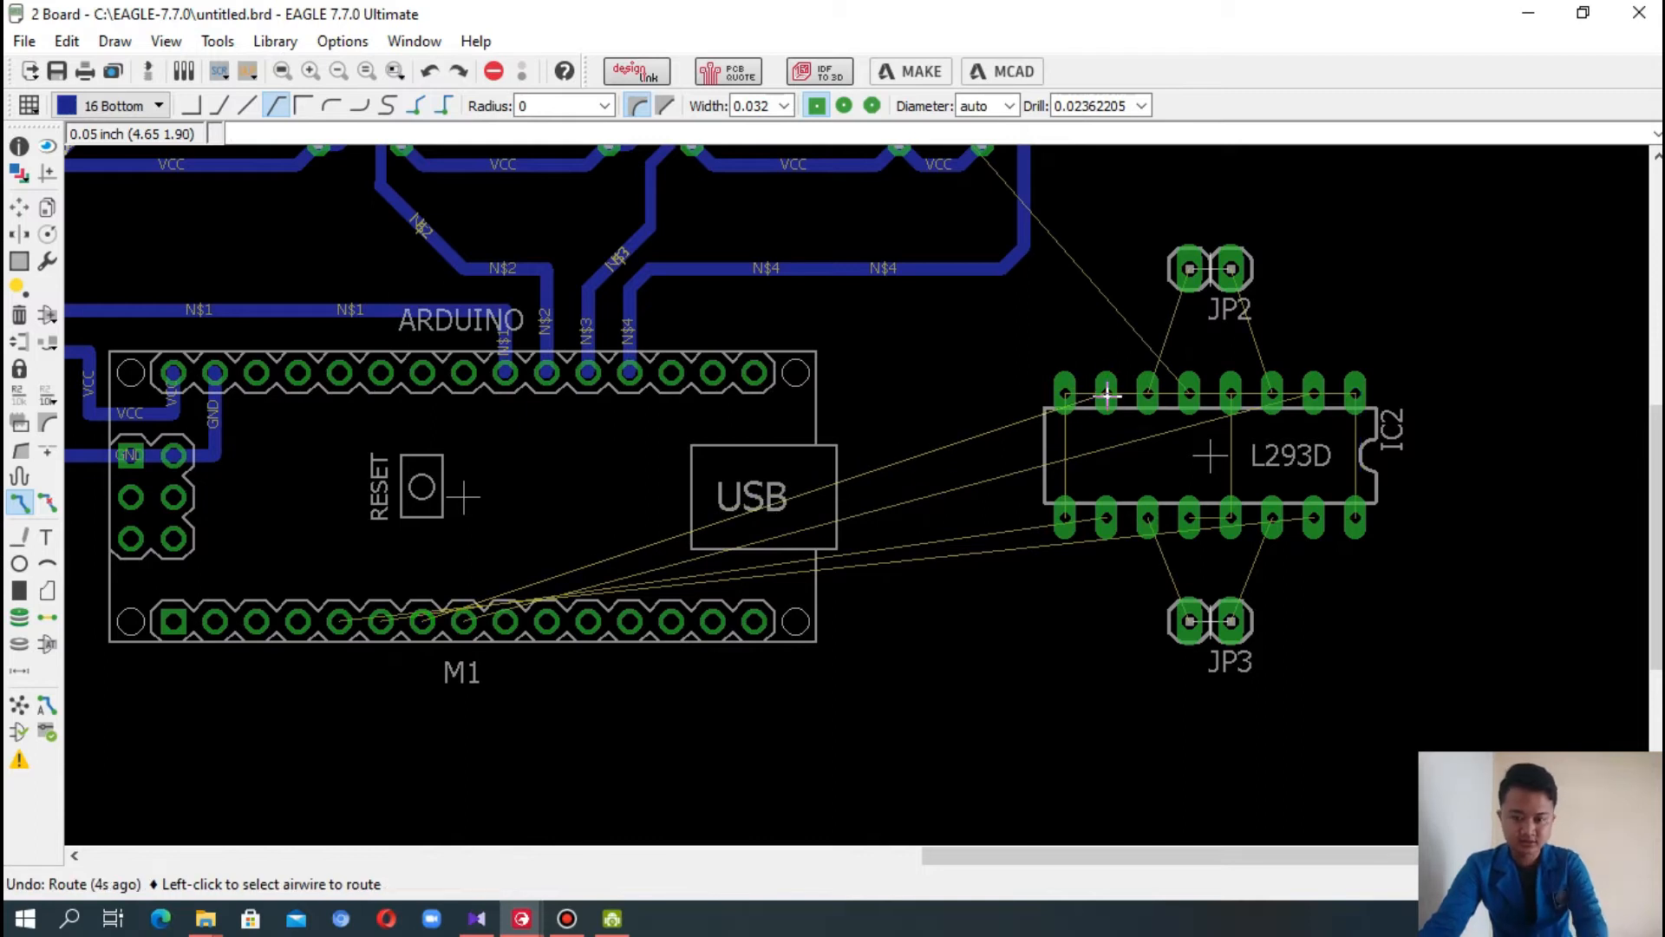
# - Route +5V vertically between IC2's lower-left and upper-left pins
pyautogui.click(1063, 500)
pyautogui.click(1063, 397)
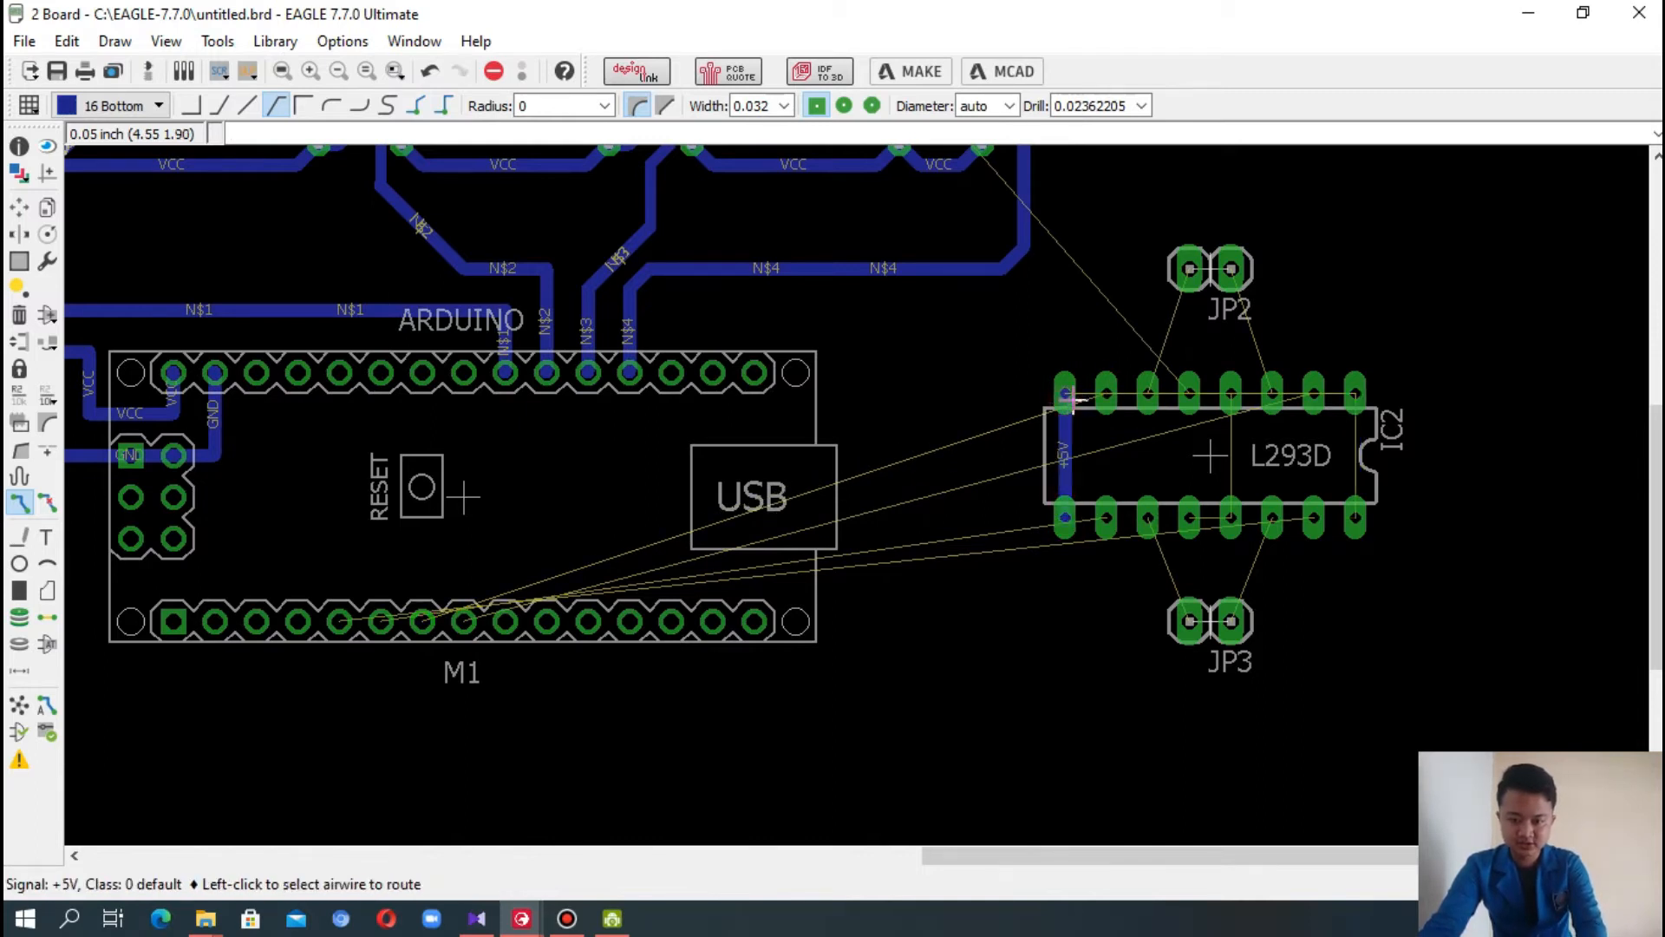
pyautogui.click(1340, 391)
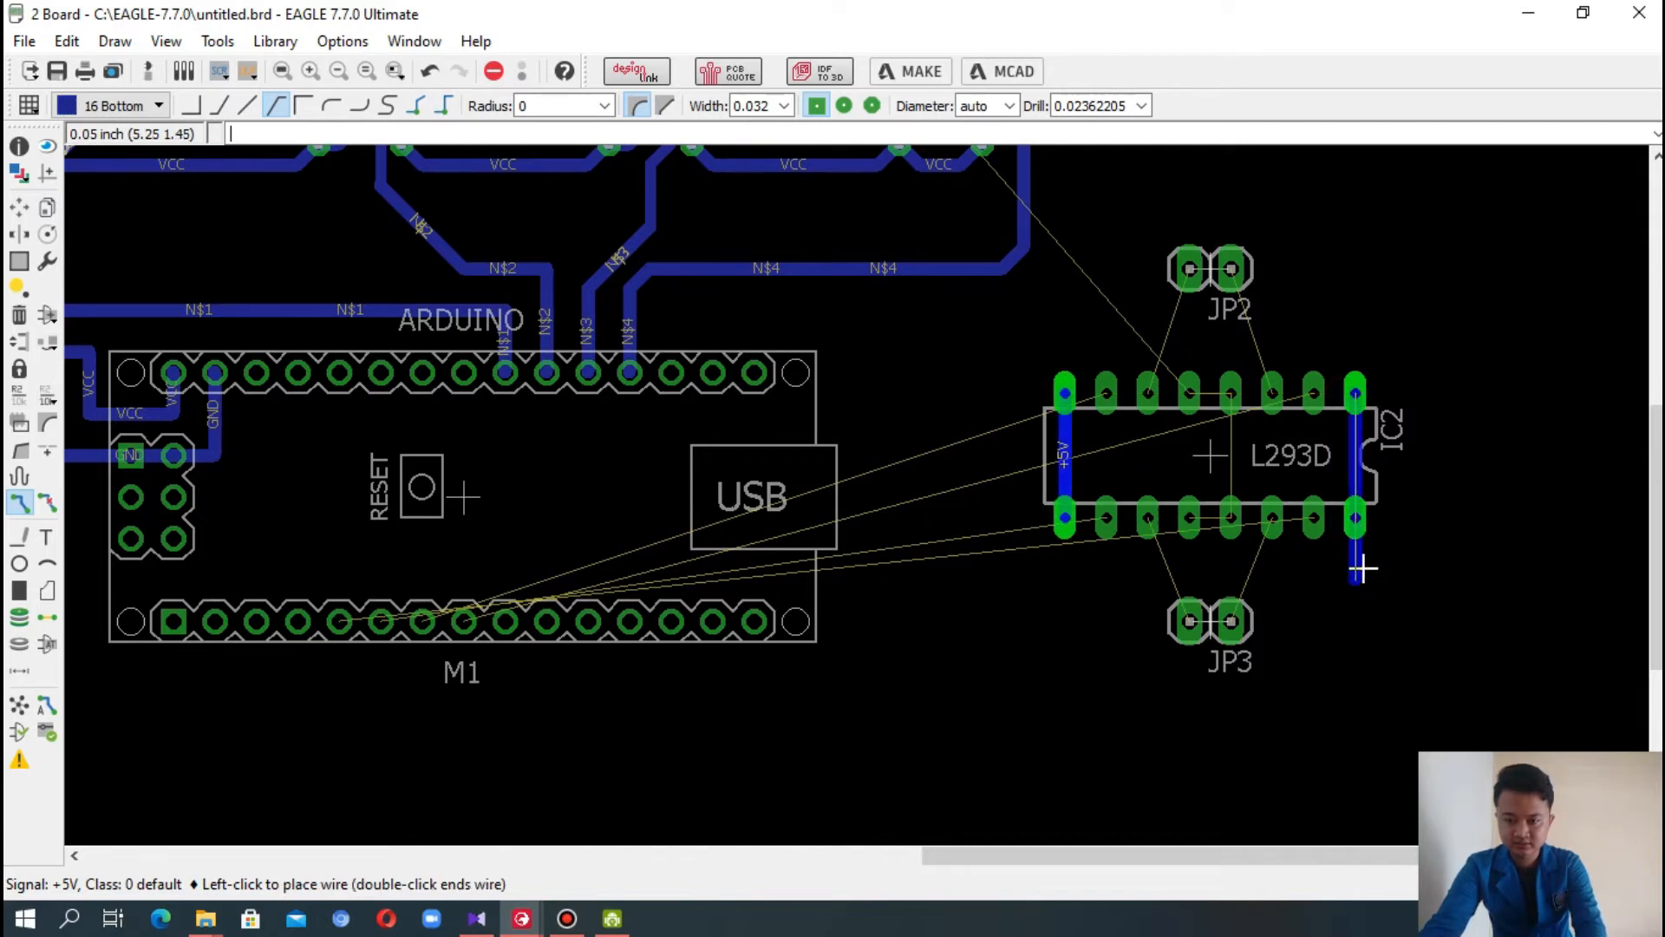
pyautogui.press('Escape')
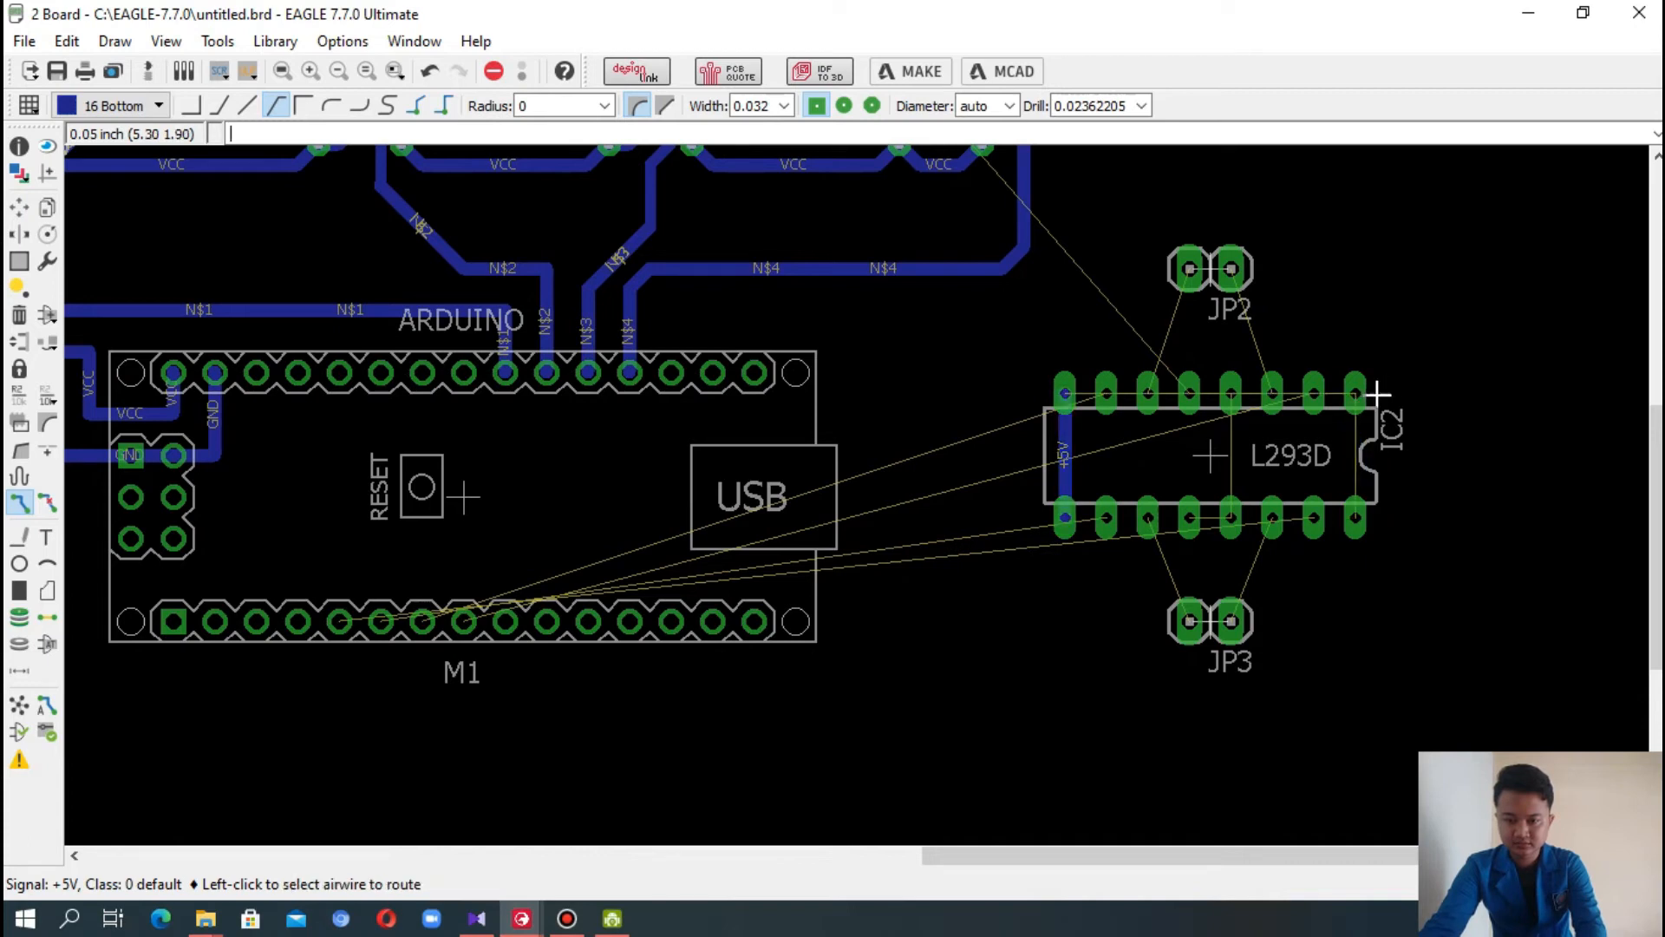
pyautogui.click(1123, 394)
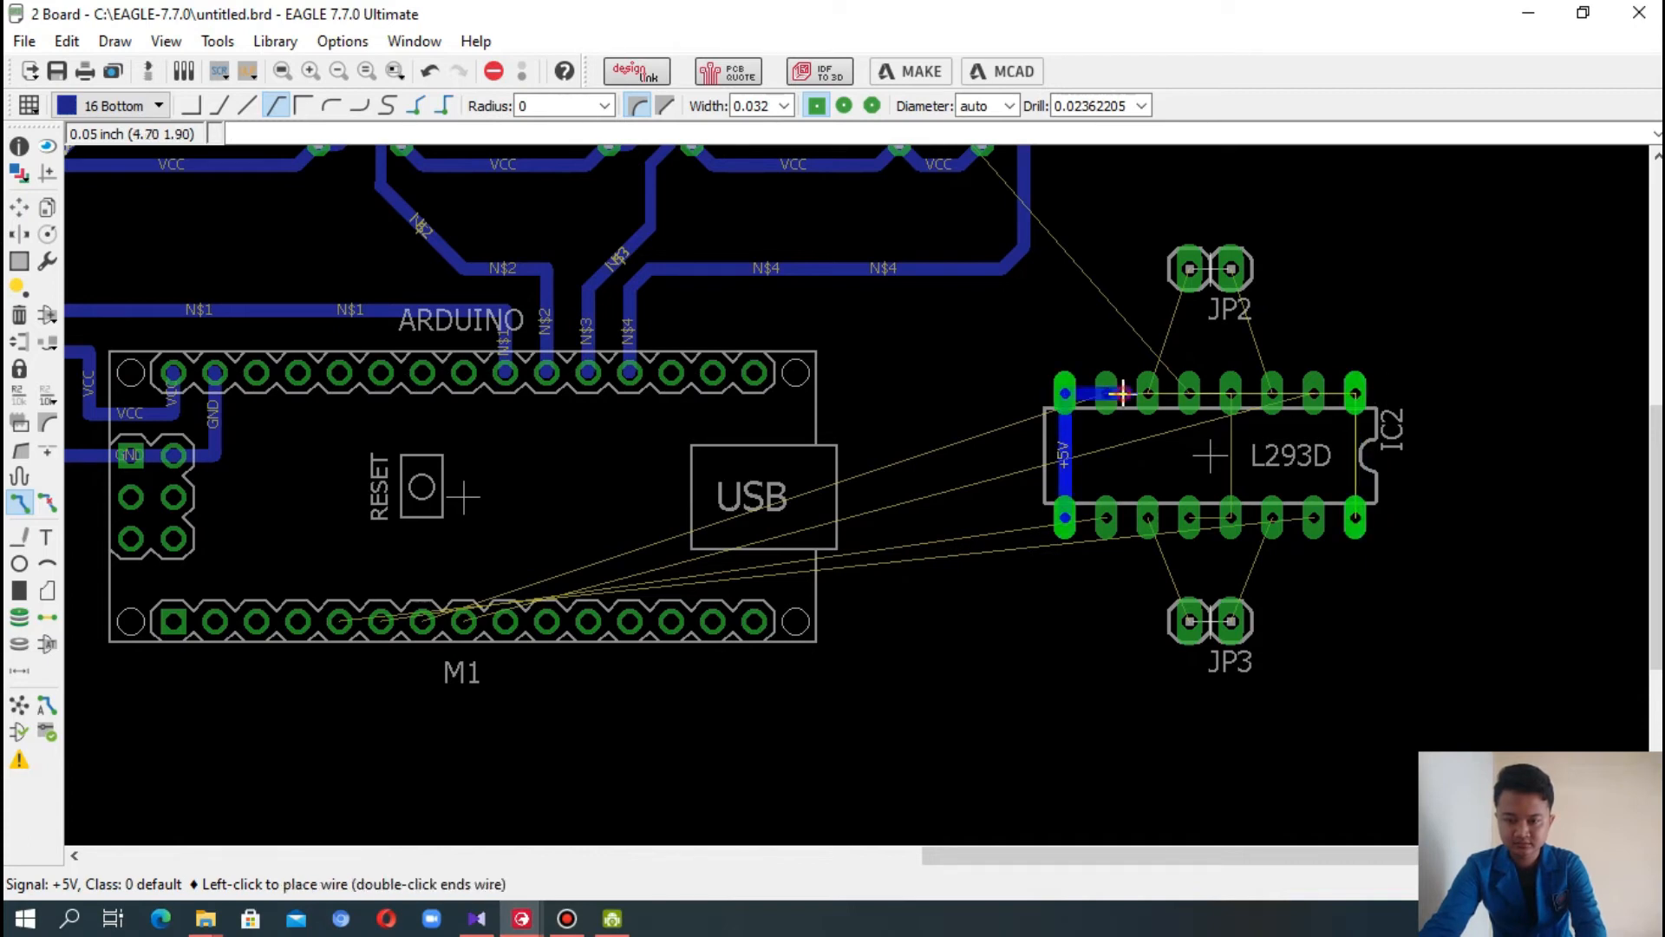
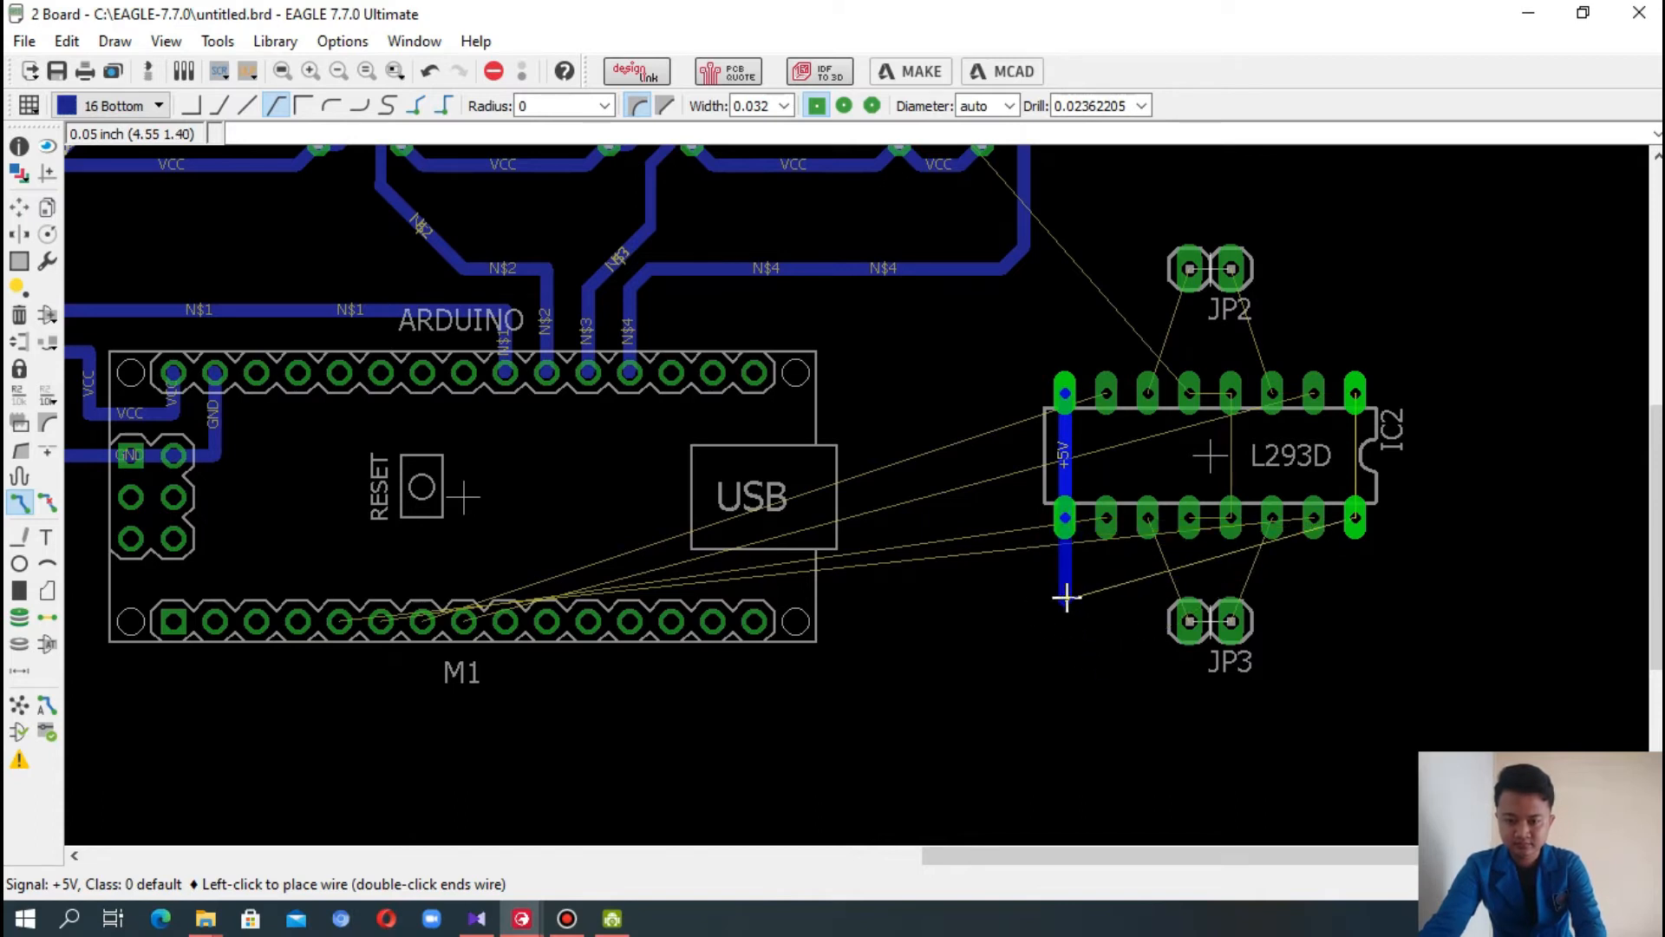
# - Route +5V from IC2's lower-left pin around below JP3's pads and up to IC2's lower-right pin
pyautogui.click(1066, 597)
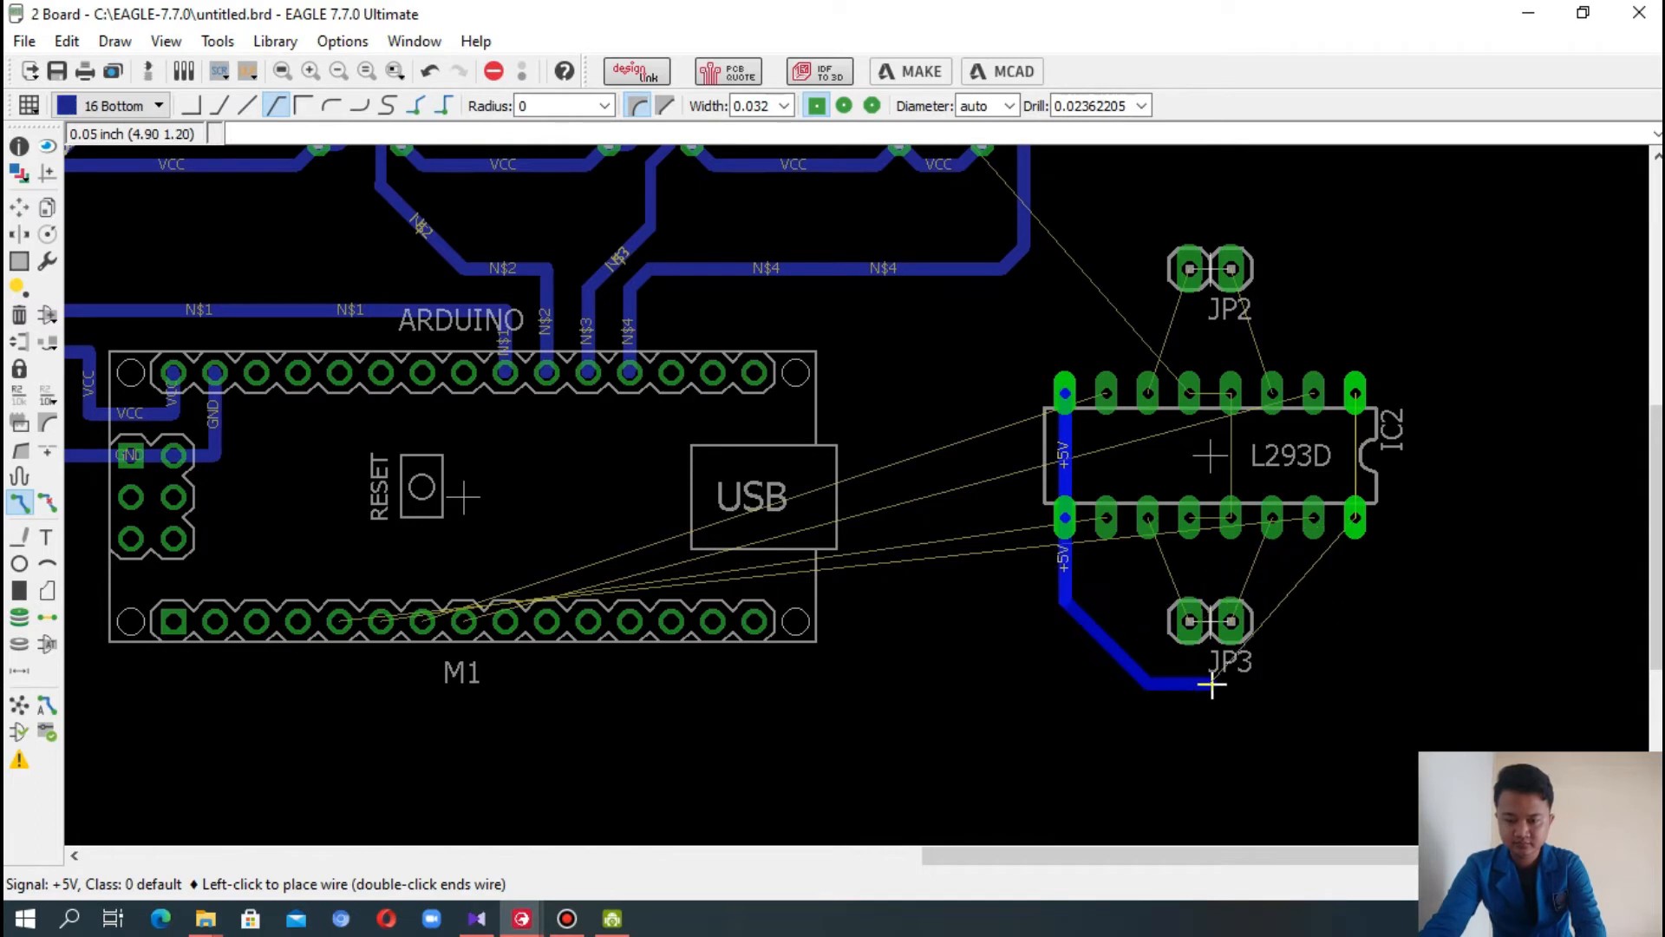
pyautogui.click(1294, 663)
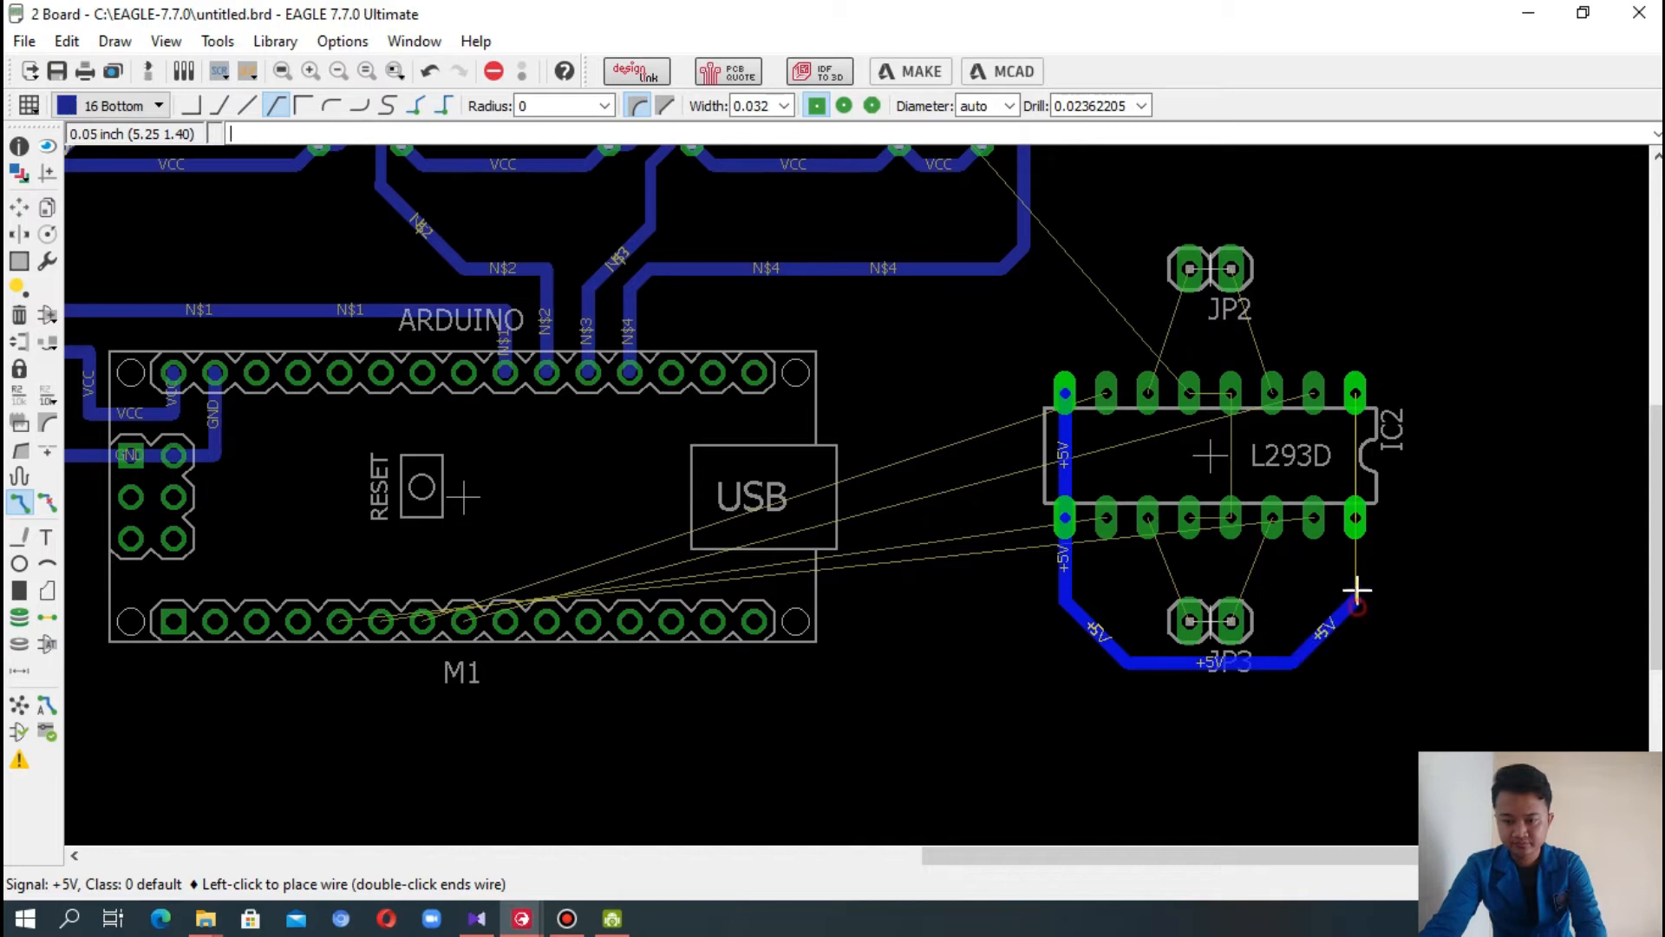
pyautogui.click(1355, 518)
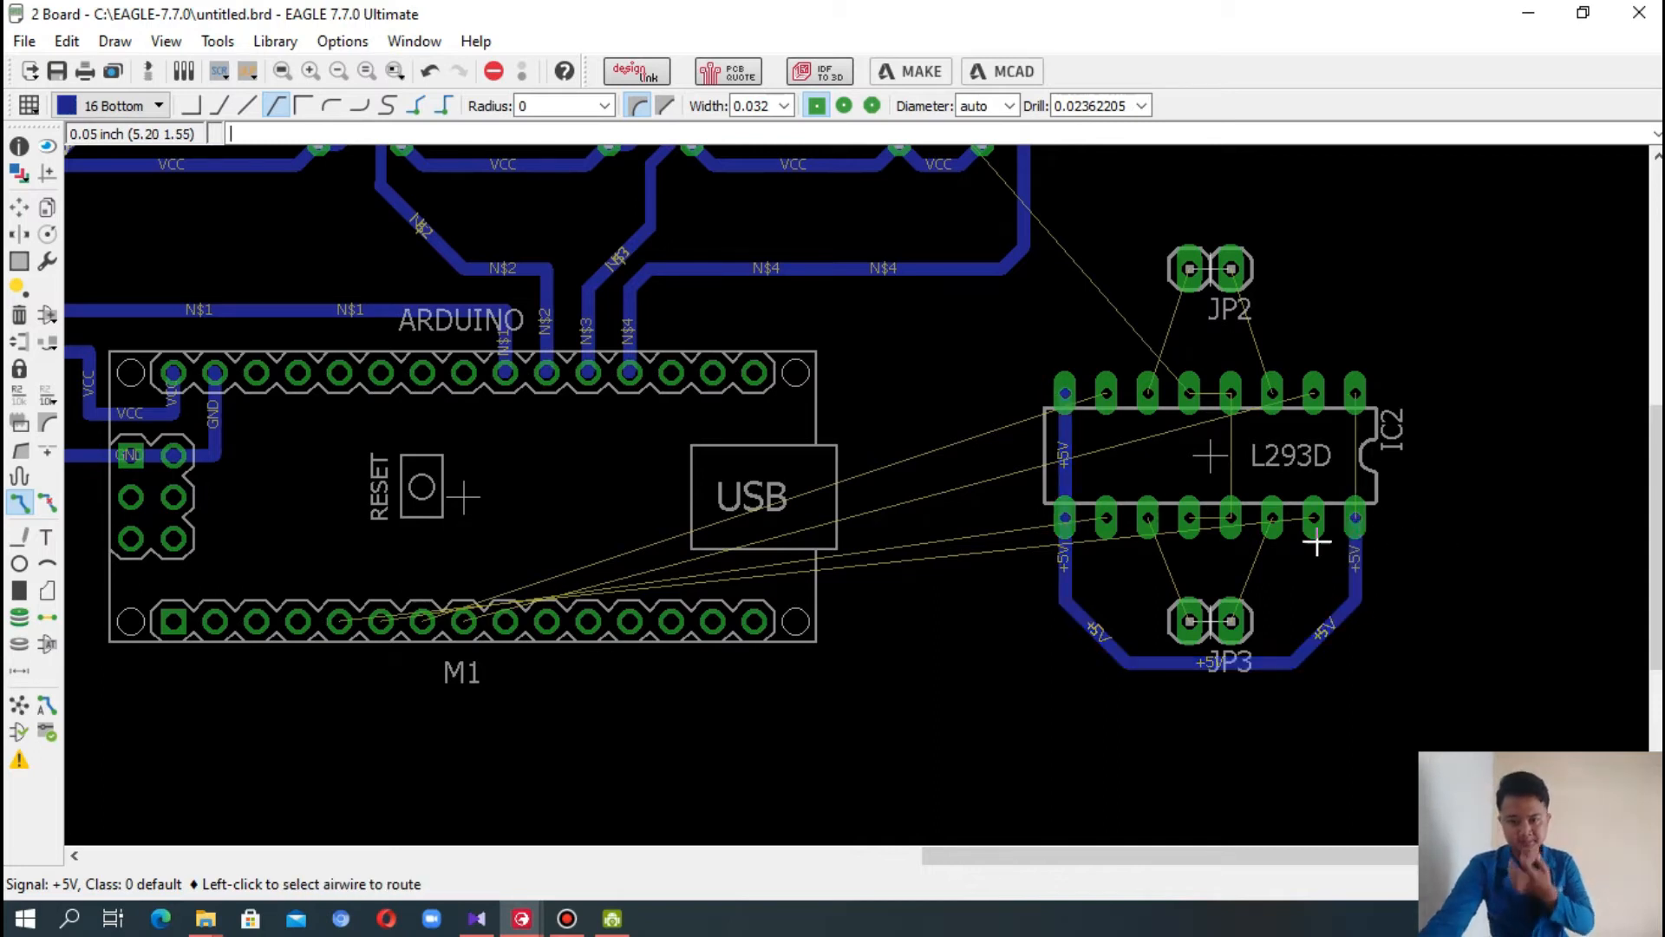
# - Route N$23 from JP3's right pad and N$24 from its left pad up to their pins in IC2's lower row
pyautogui.click(1233, 614)
pyautogui.click(1271, 523)
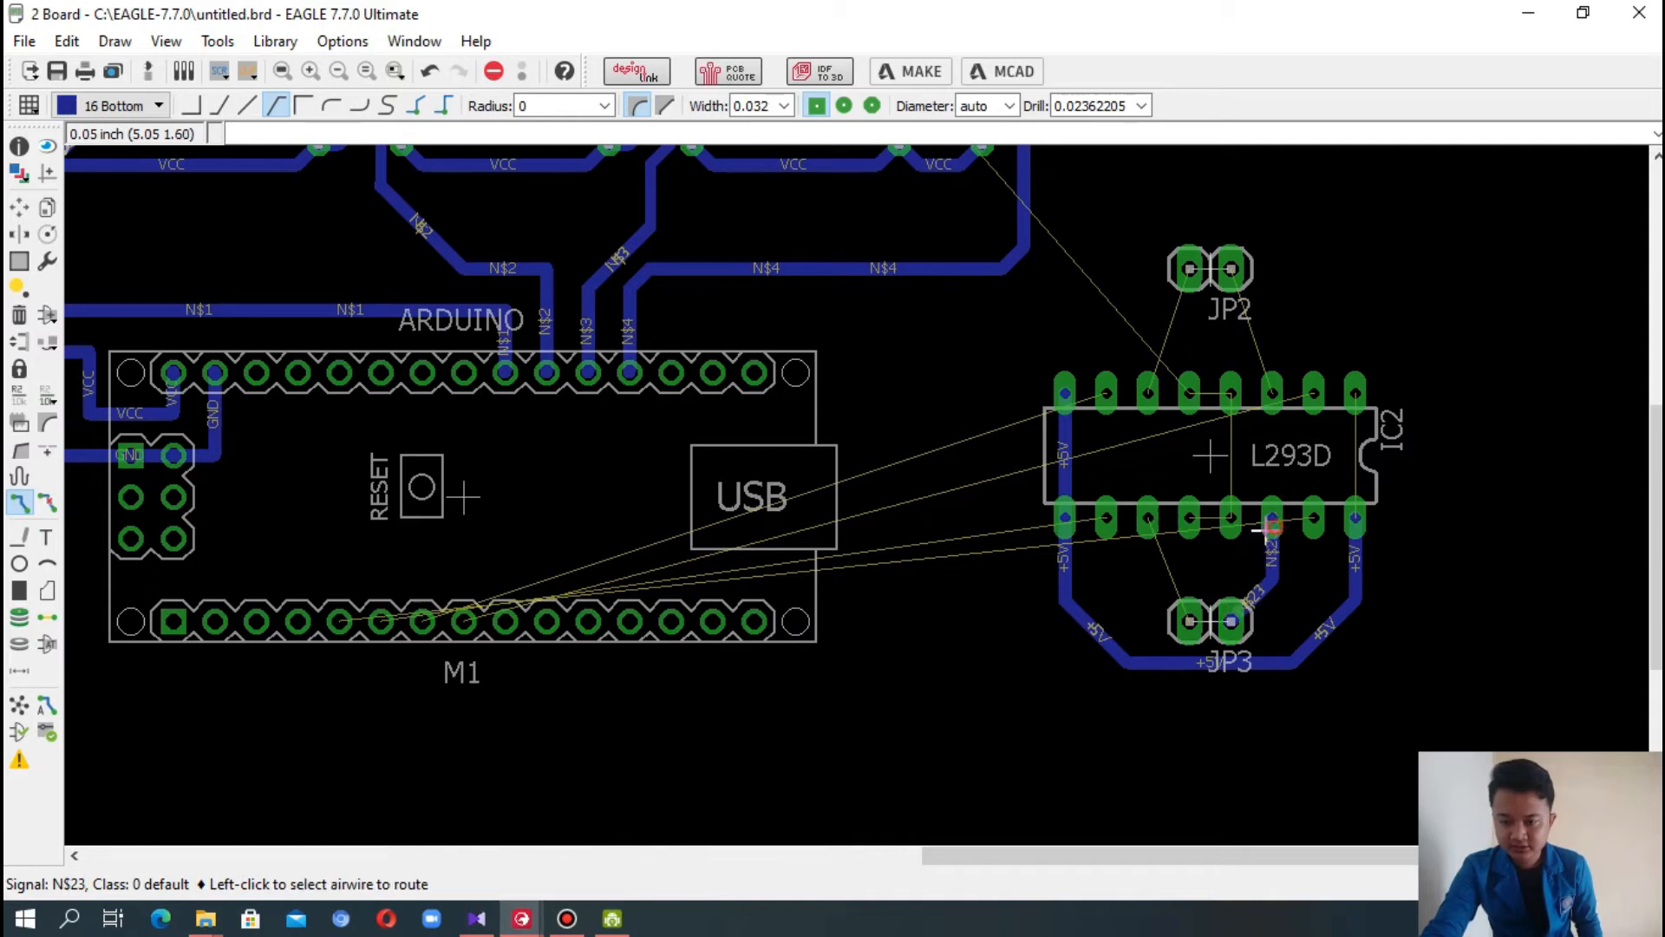
pyautogui.click(1183, 622)
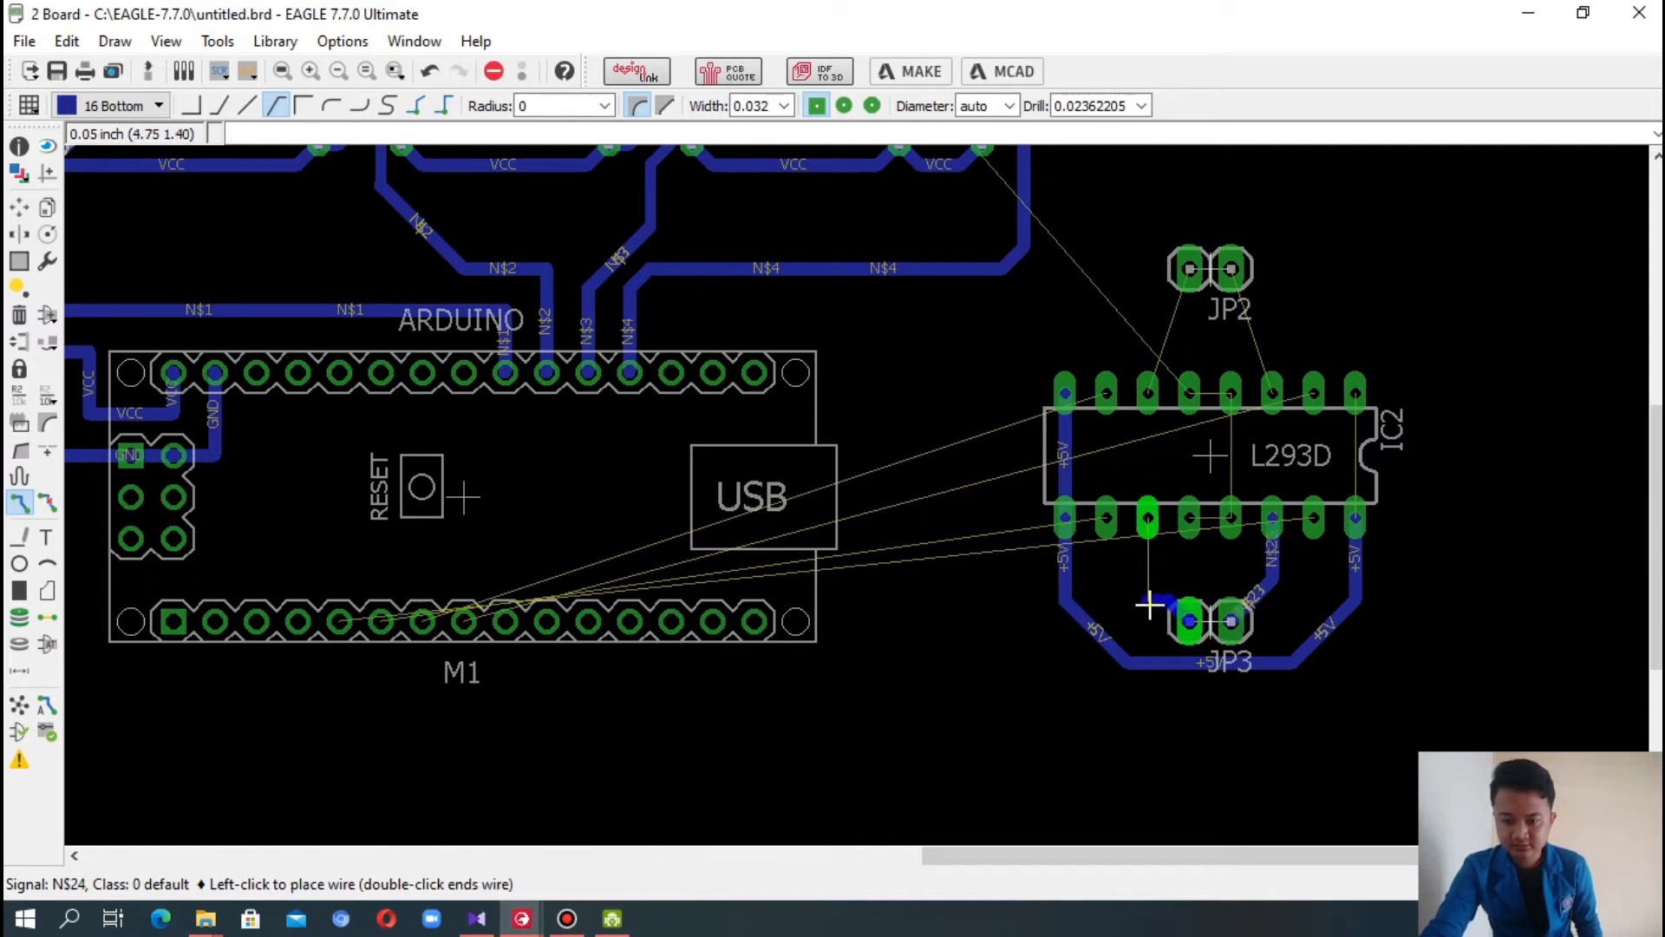
pyautogui.click(1148, 518)
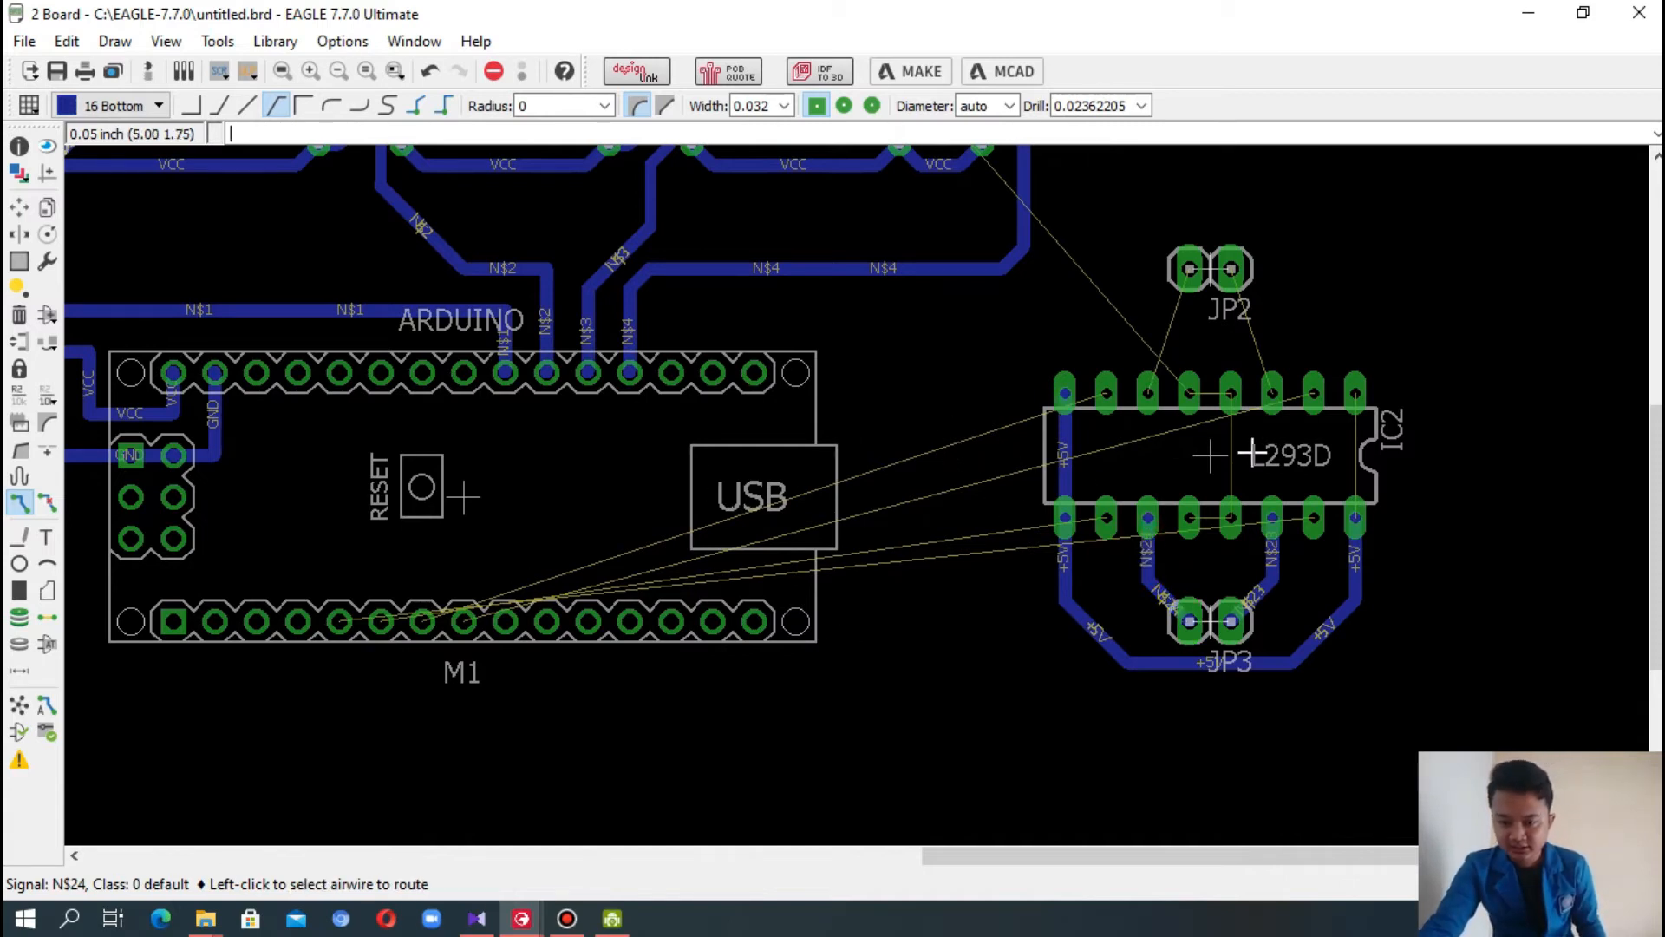
# - Route GND between the two middle pins of IC2's upper row and between the two middle pins of its lower row
pyautogui.click(1189, 396)
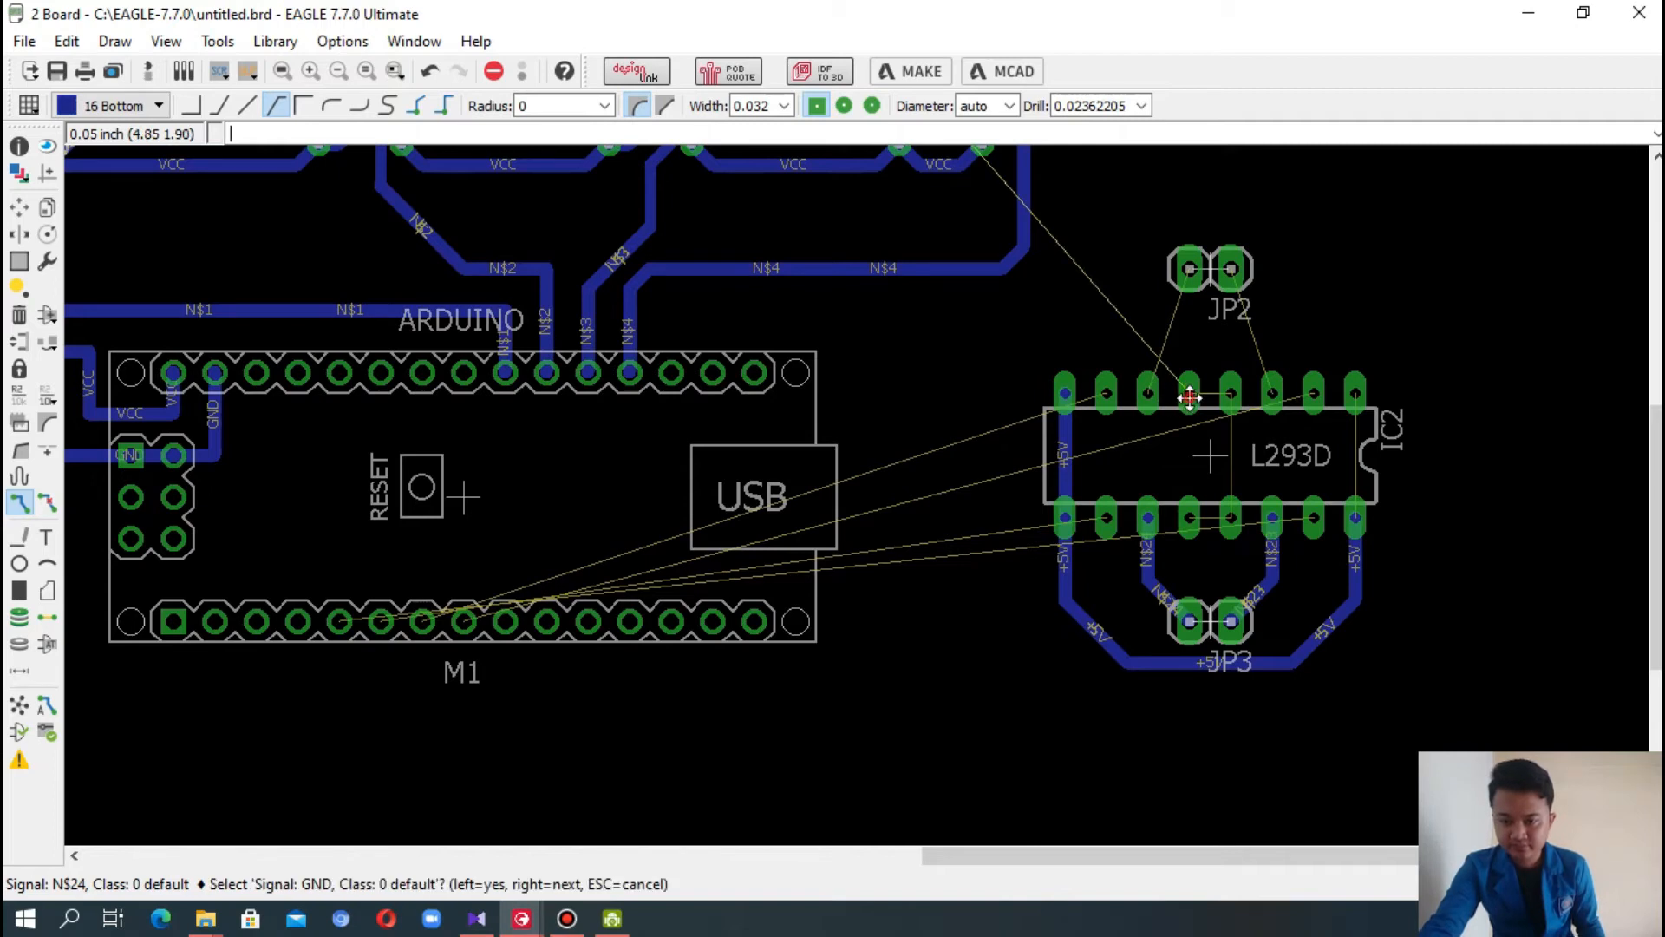
pyautogui.click(1191, 397)
pyautogui.click(1235, 397)
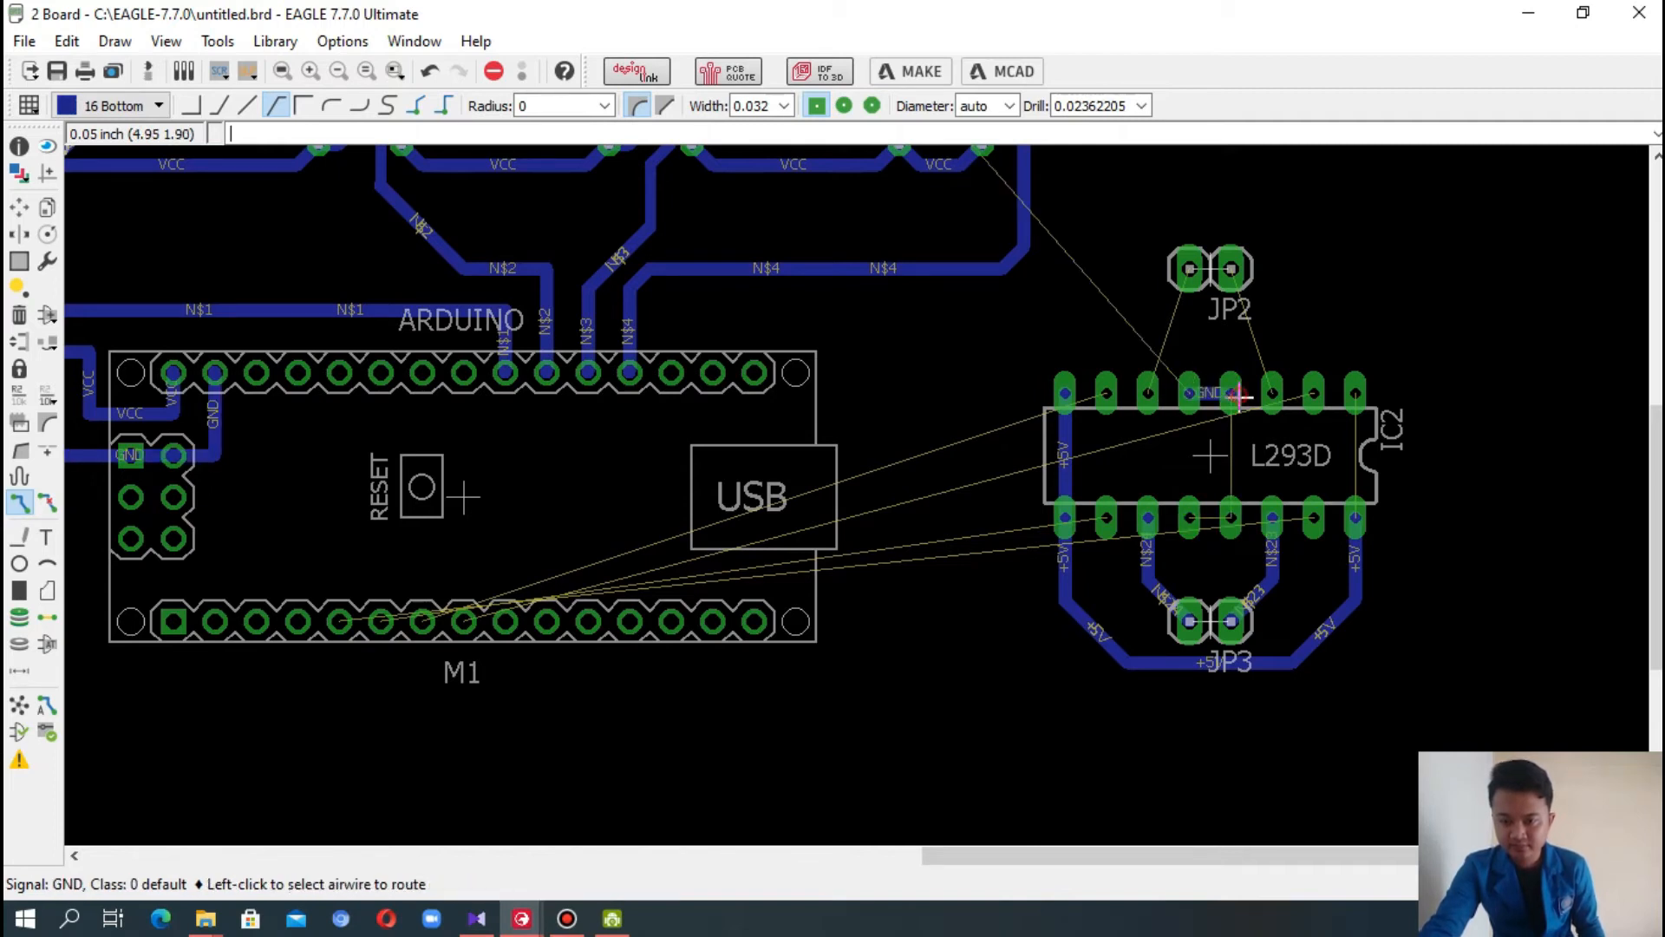
pyautogui.click(1187, 519)
pyautogui.click(1191, 517)
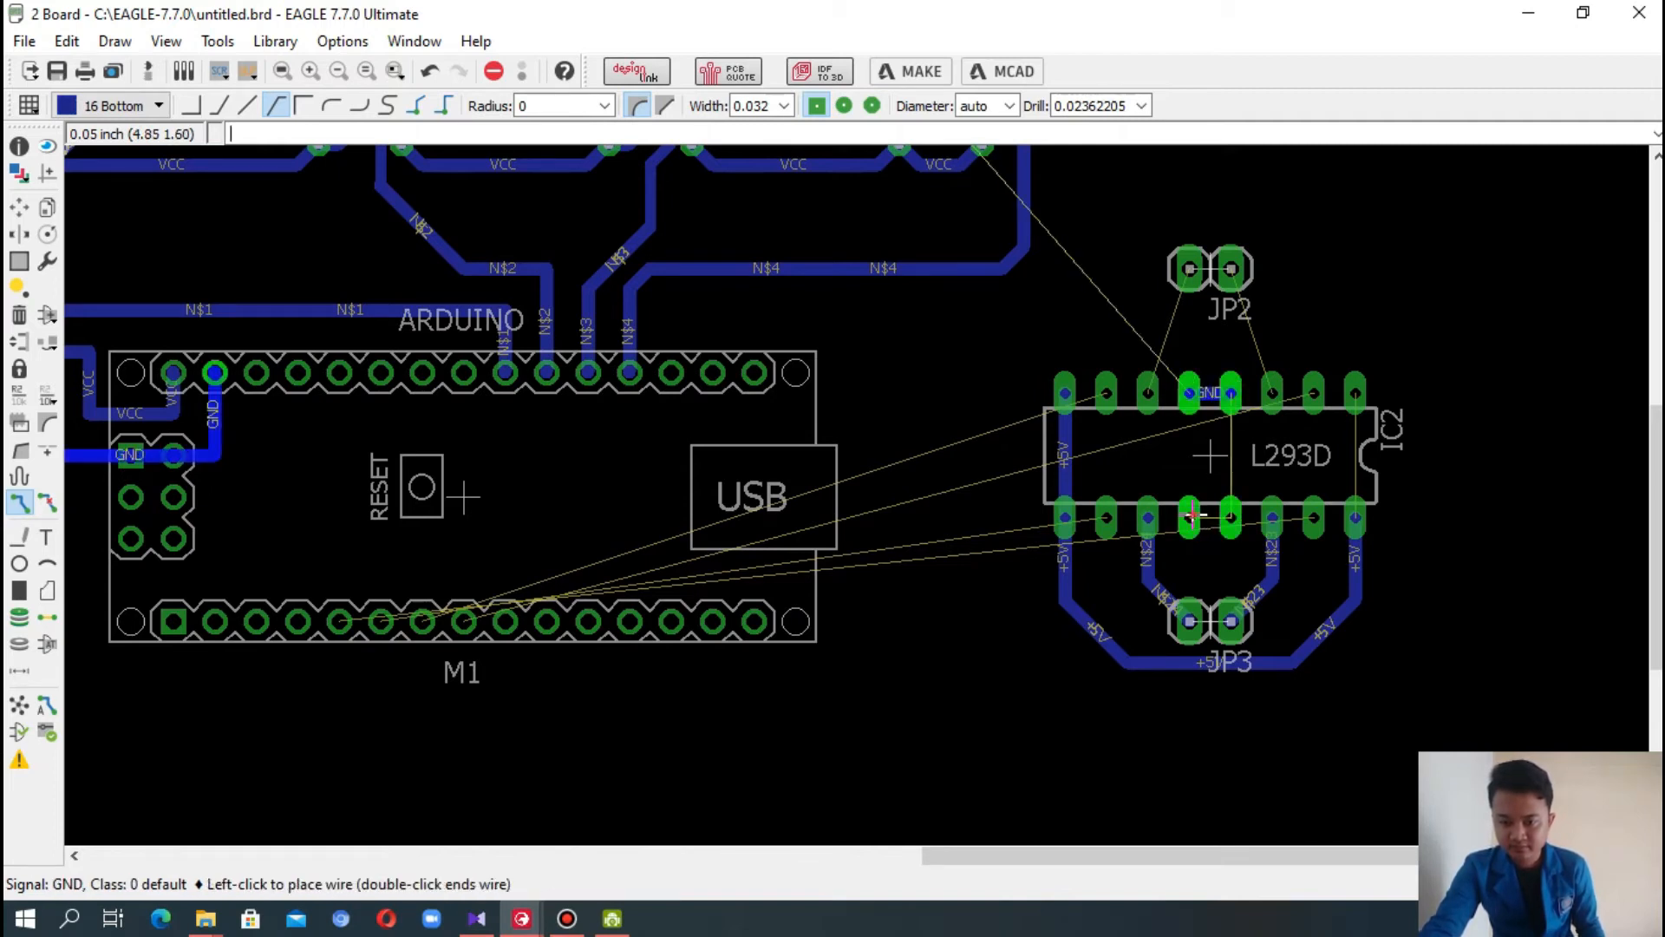
pyautogui.click(1232, 517)
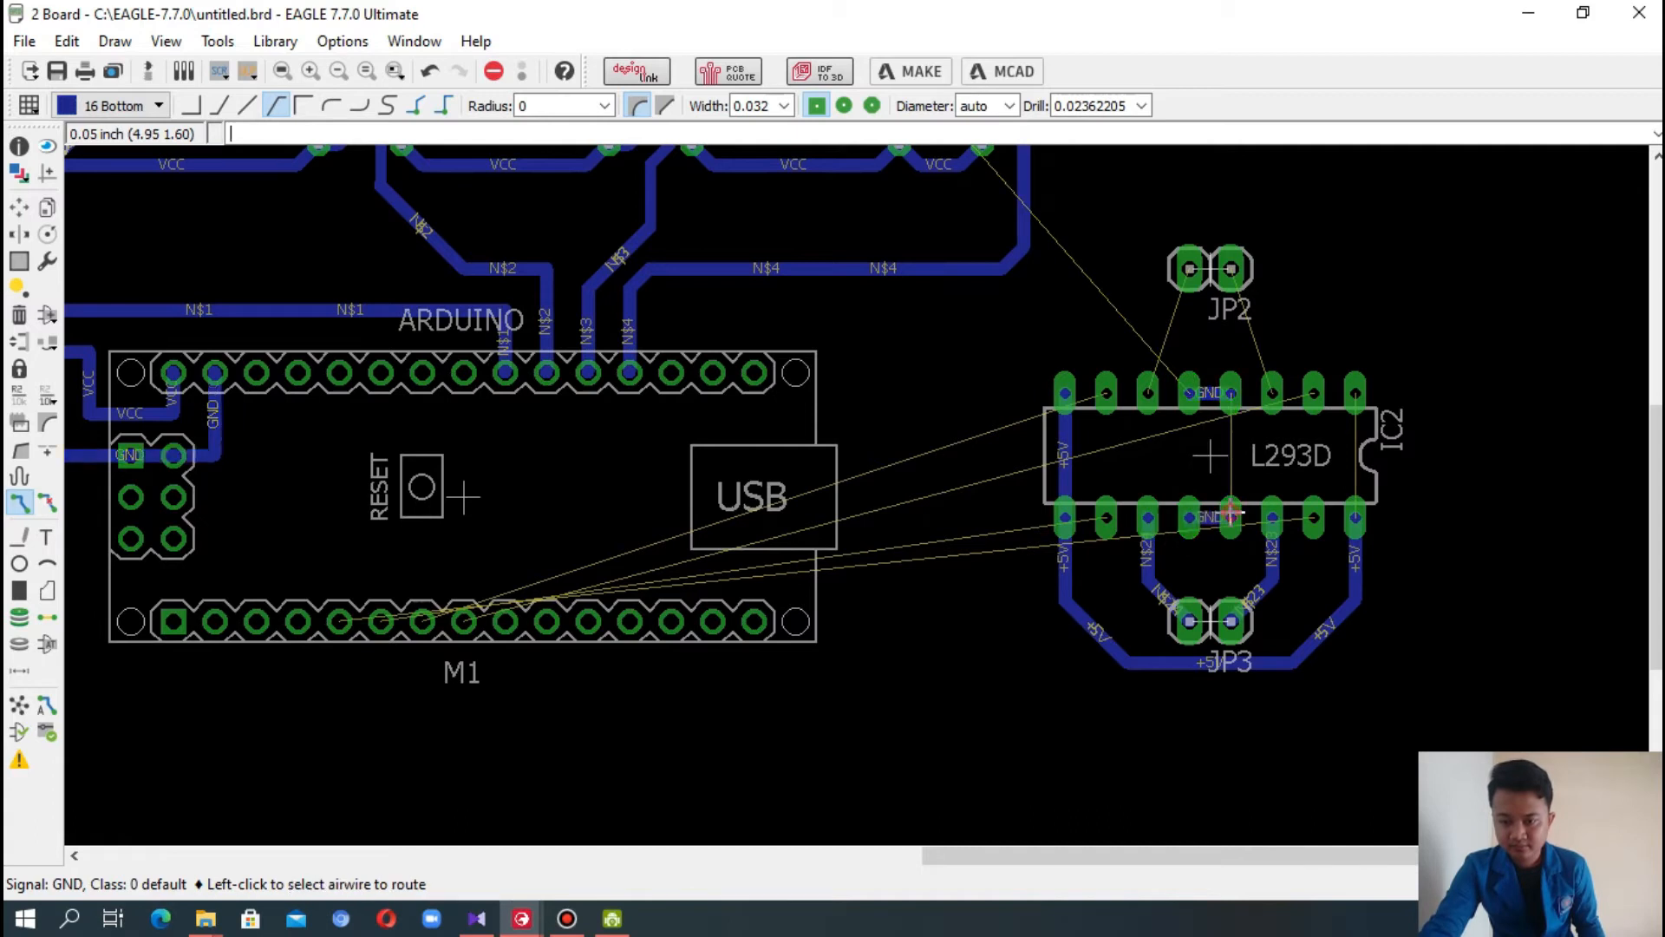
# - Route N$26 from JP2's right pad and N$27 from its left pad down to their pins in IC2's upper row
pyautogui.click(1235, 273)
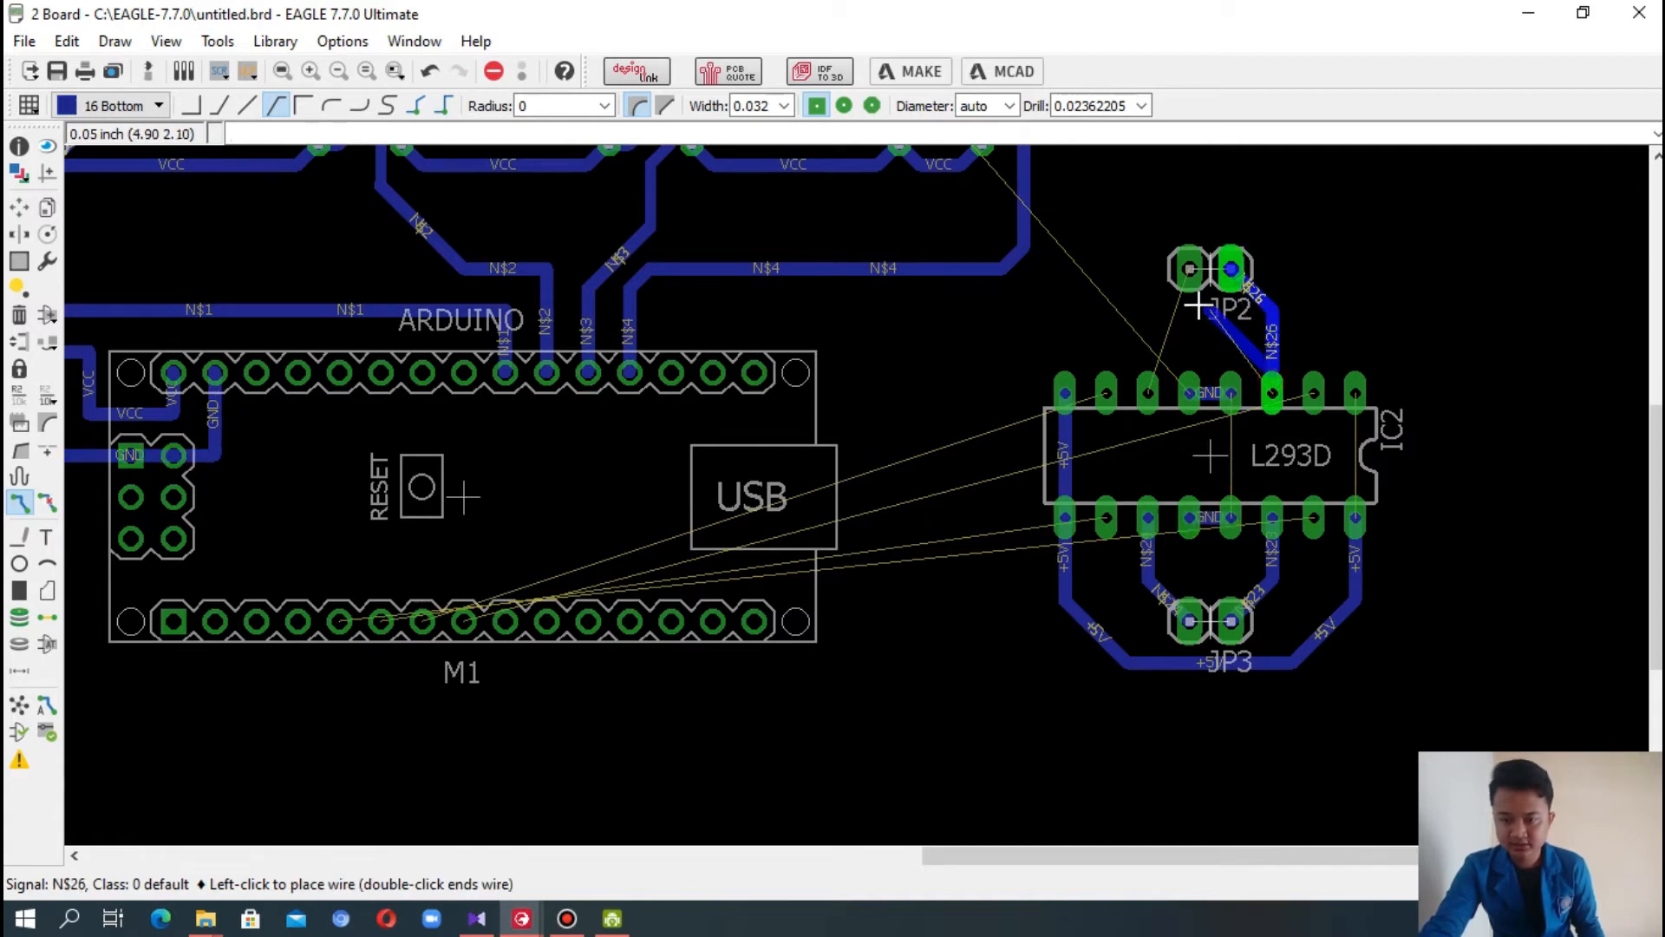
pyautogui.click(1272, 388)
pyautogui.click(1189, 269)
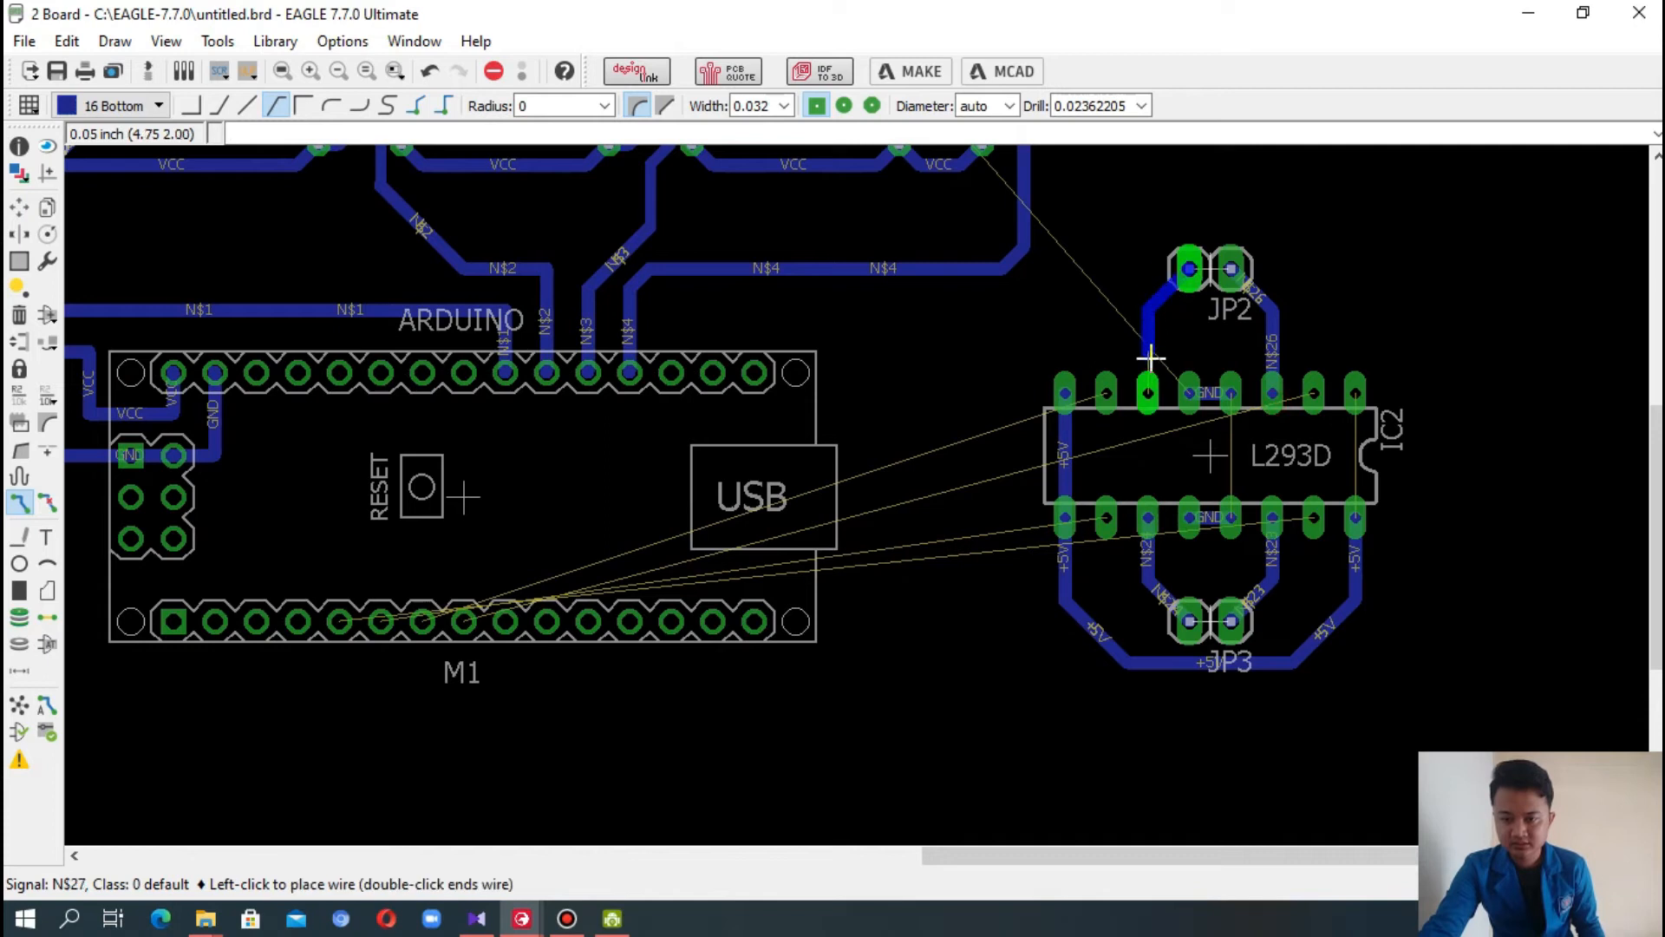
pyautogui.click(1149, 390)
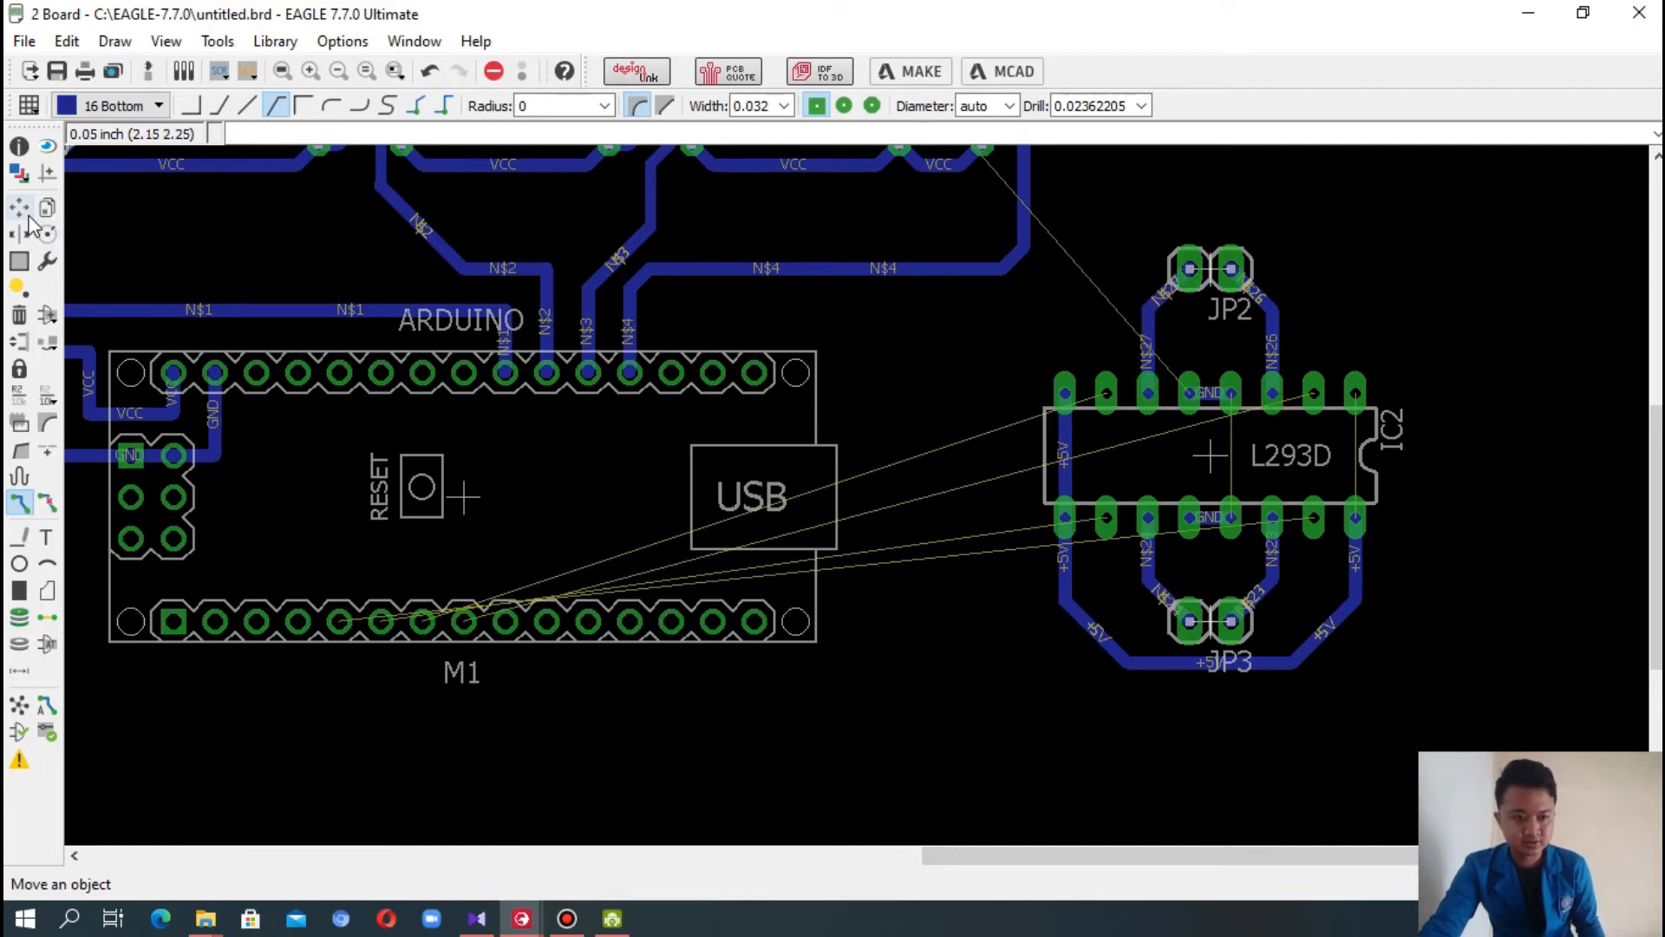
# - Move JP2 down and JP3 up so that each header sits closer to IC2's pin rows
pyautogui.click(19, 207)
pyautogui.click(1217, 287)
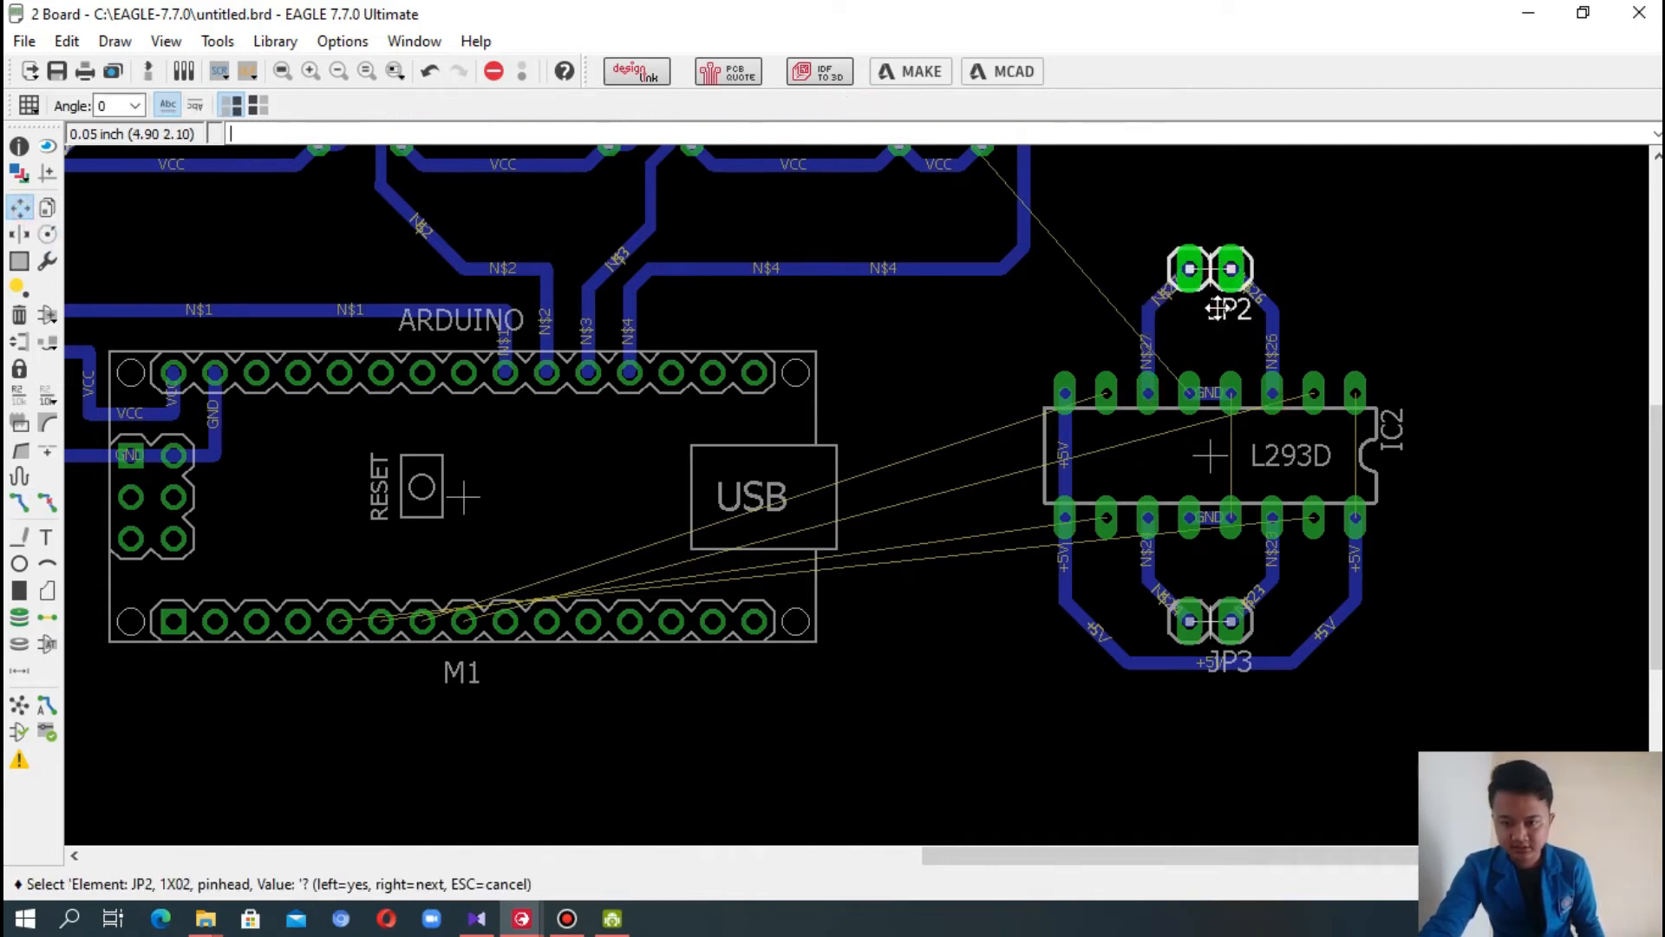
pyautogui.click(1217, 309)
pyautogui.click(1214, 312)
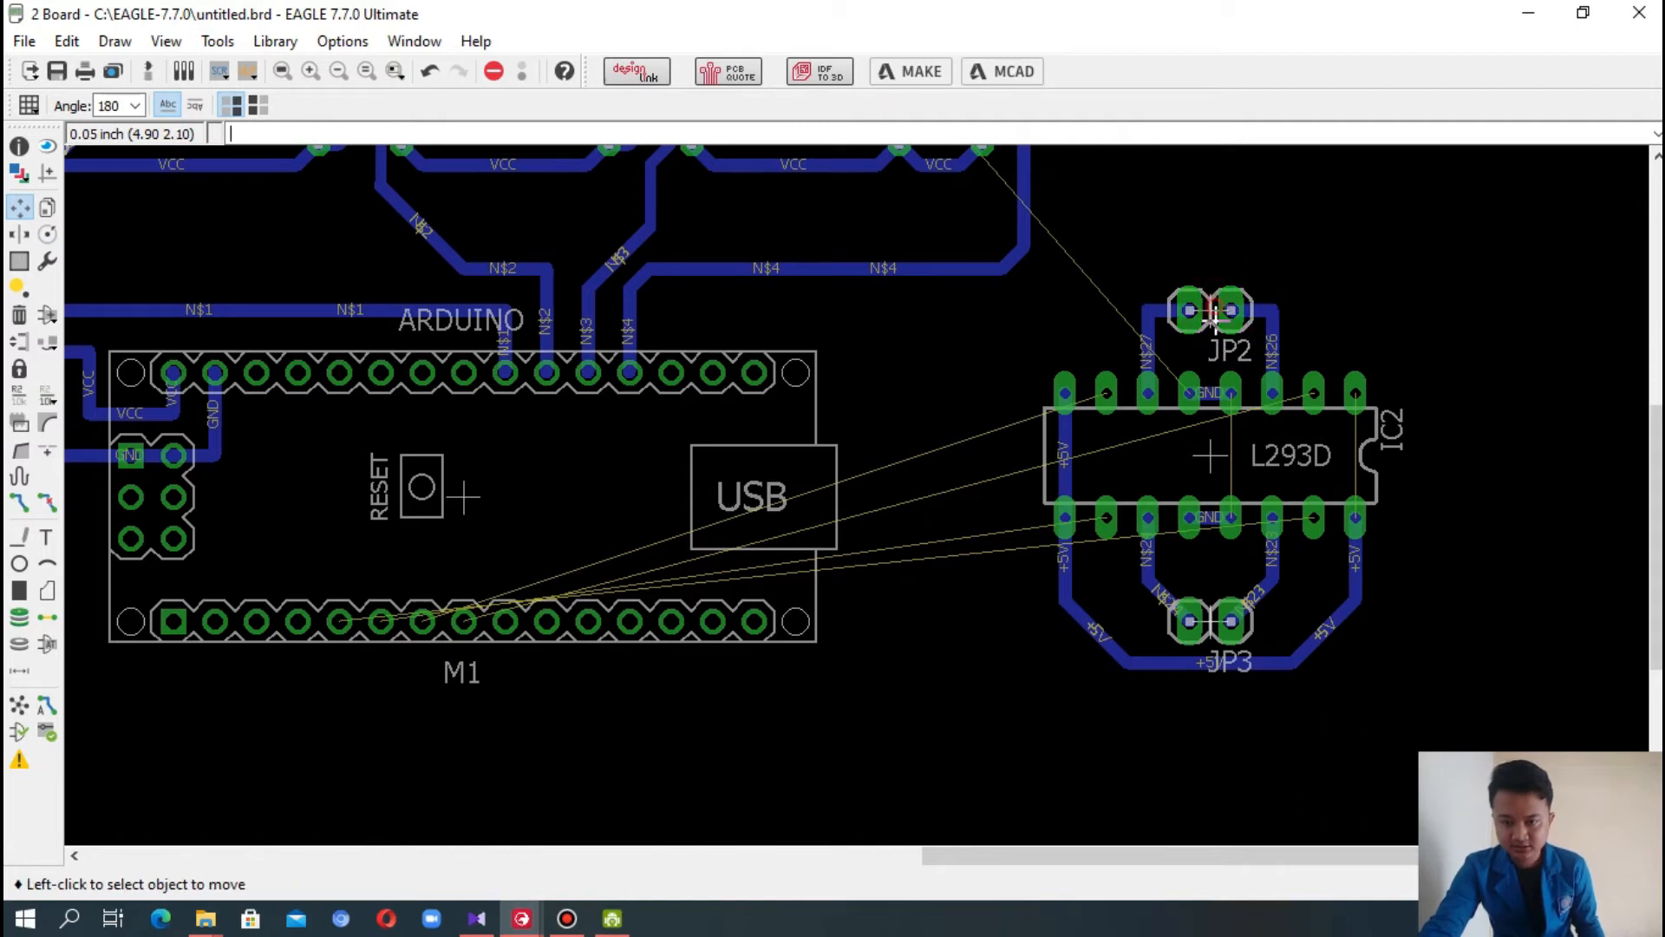
pyautogui.click(1209, 624)
pyautogui.click(1209, 612)
pyautogui.click(1207, 586)
pyautogui.click(1209, 588)
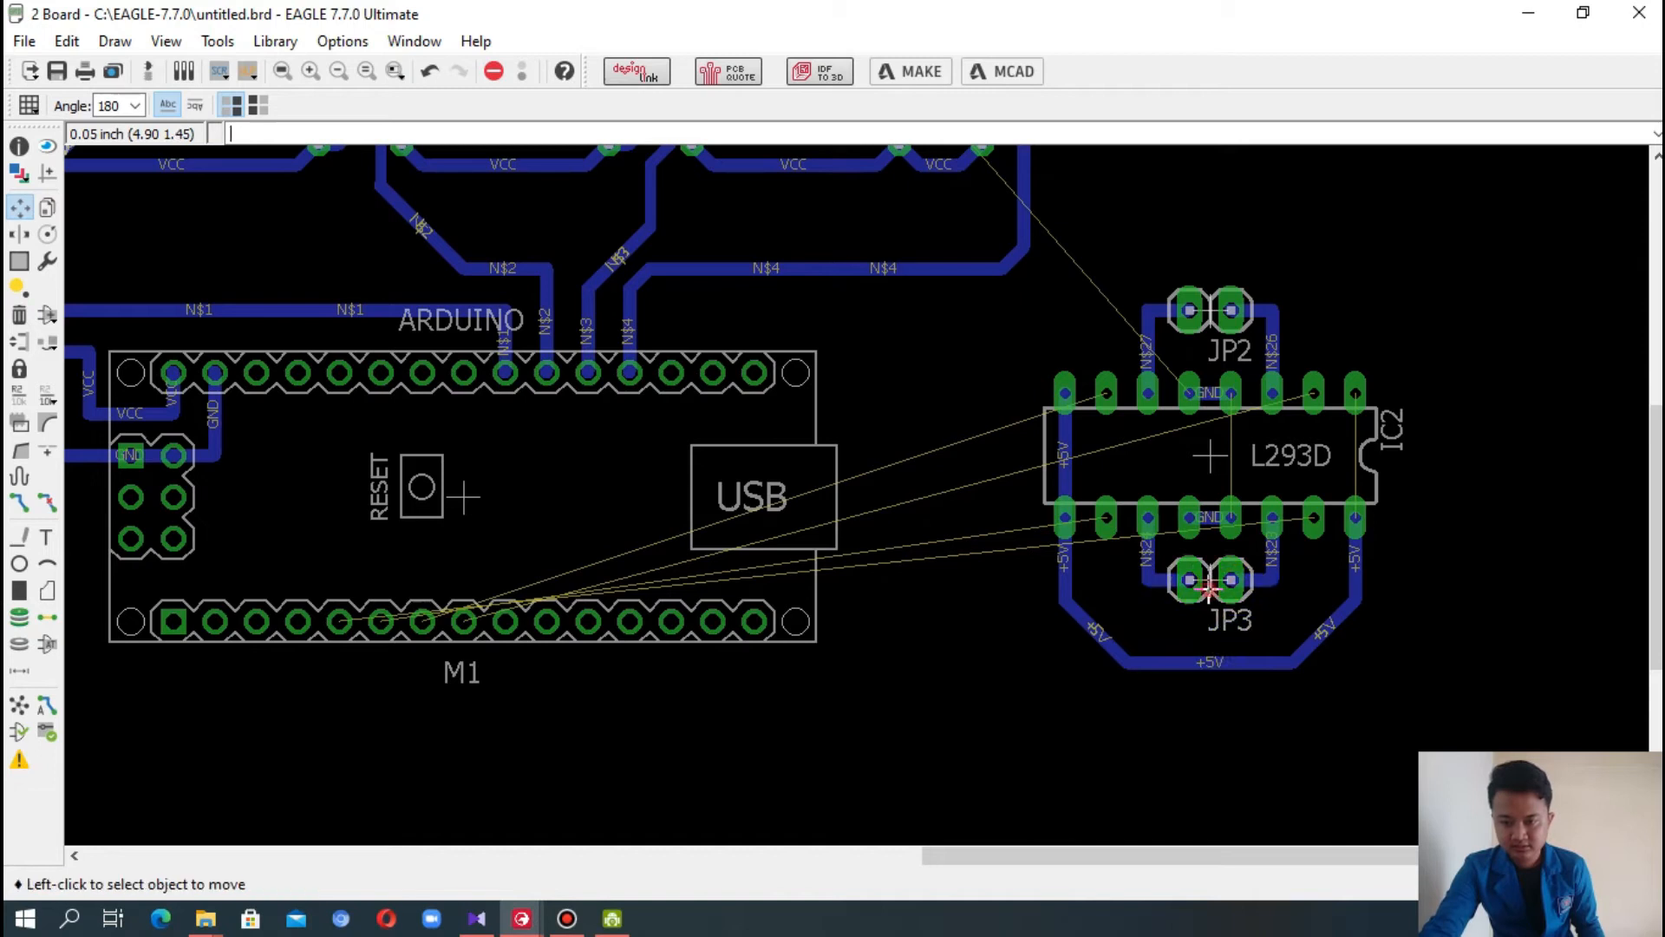
# - Route +5V straight between the rightmost pins of IC2's upper and lower rows
pyautogui.moveTo(1656, 487)
pyautogui.mouseDown()
pyautogui.moveTo(1657, 464)
pyautogui.moveTo(1657, 508)
pyautogui.mouseUp()
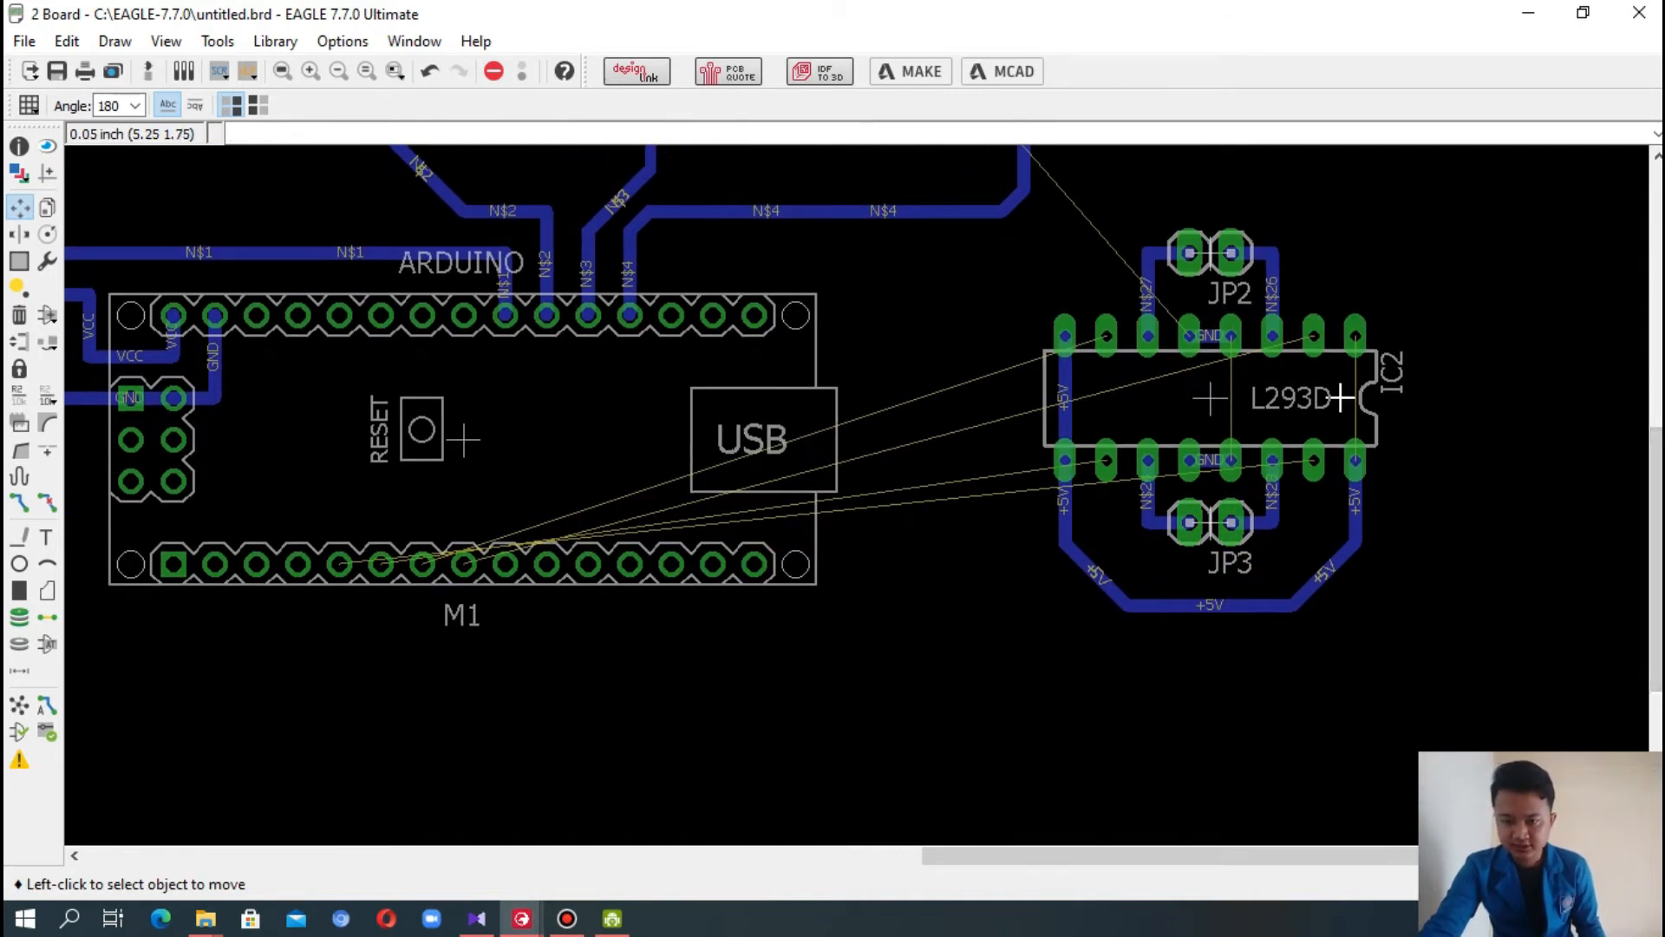
pyautogui.click(19, 502)
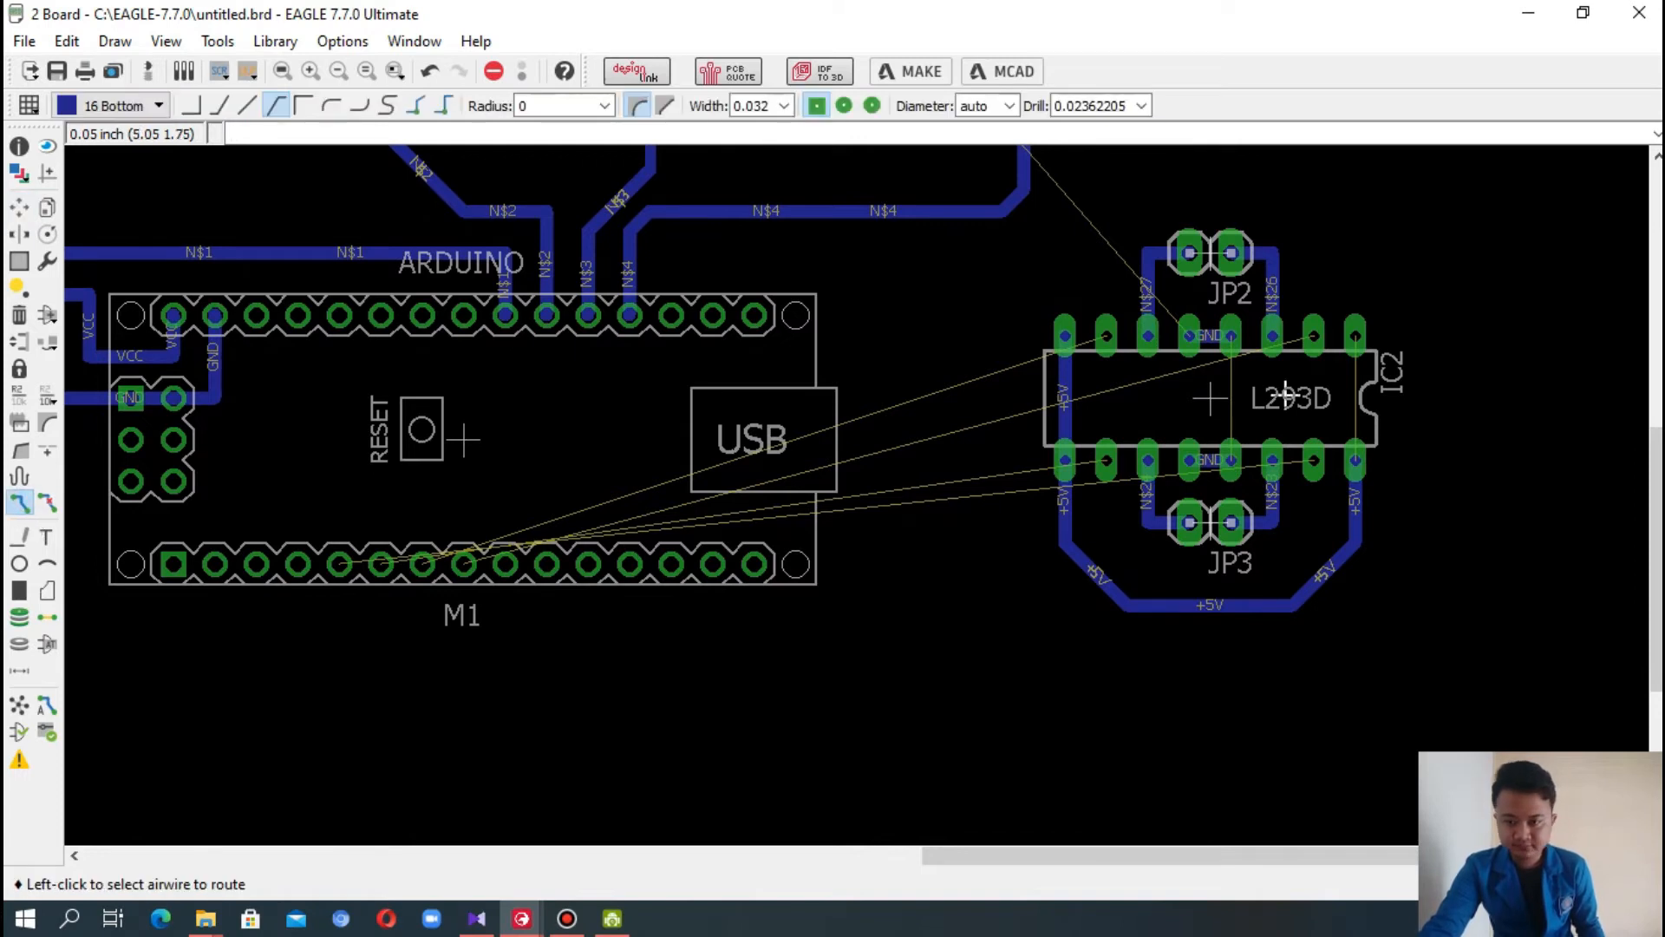
pyautogui.click(1355, 340)
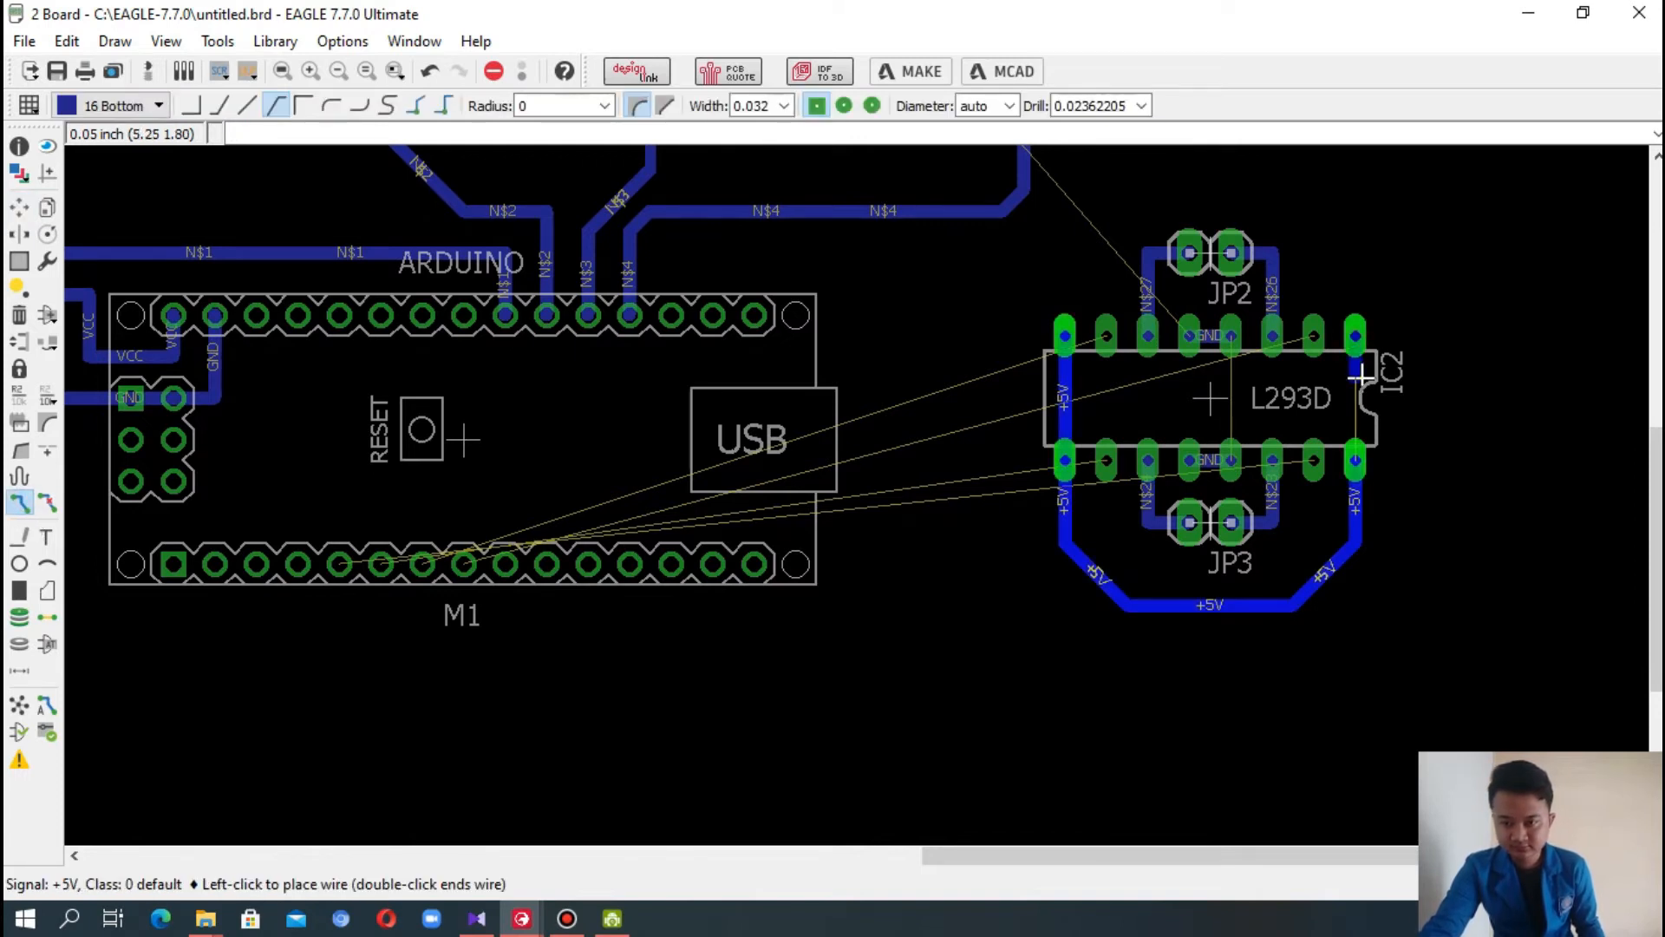
pyautogui.click(1356, 458)
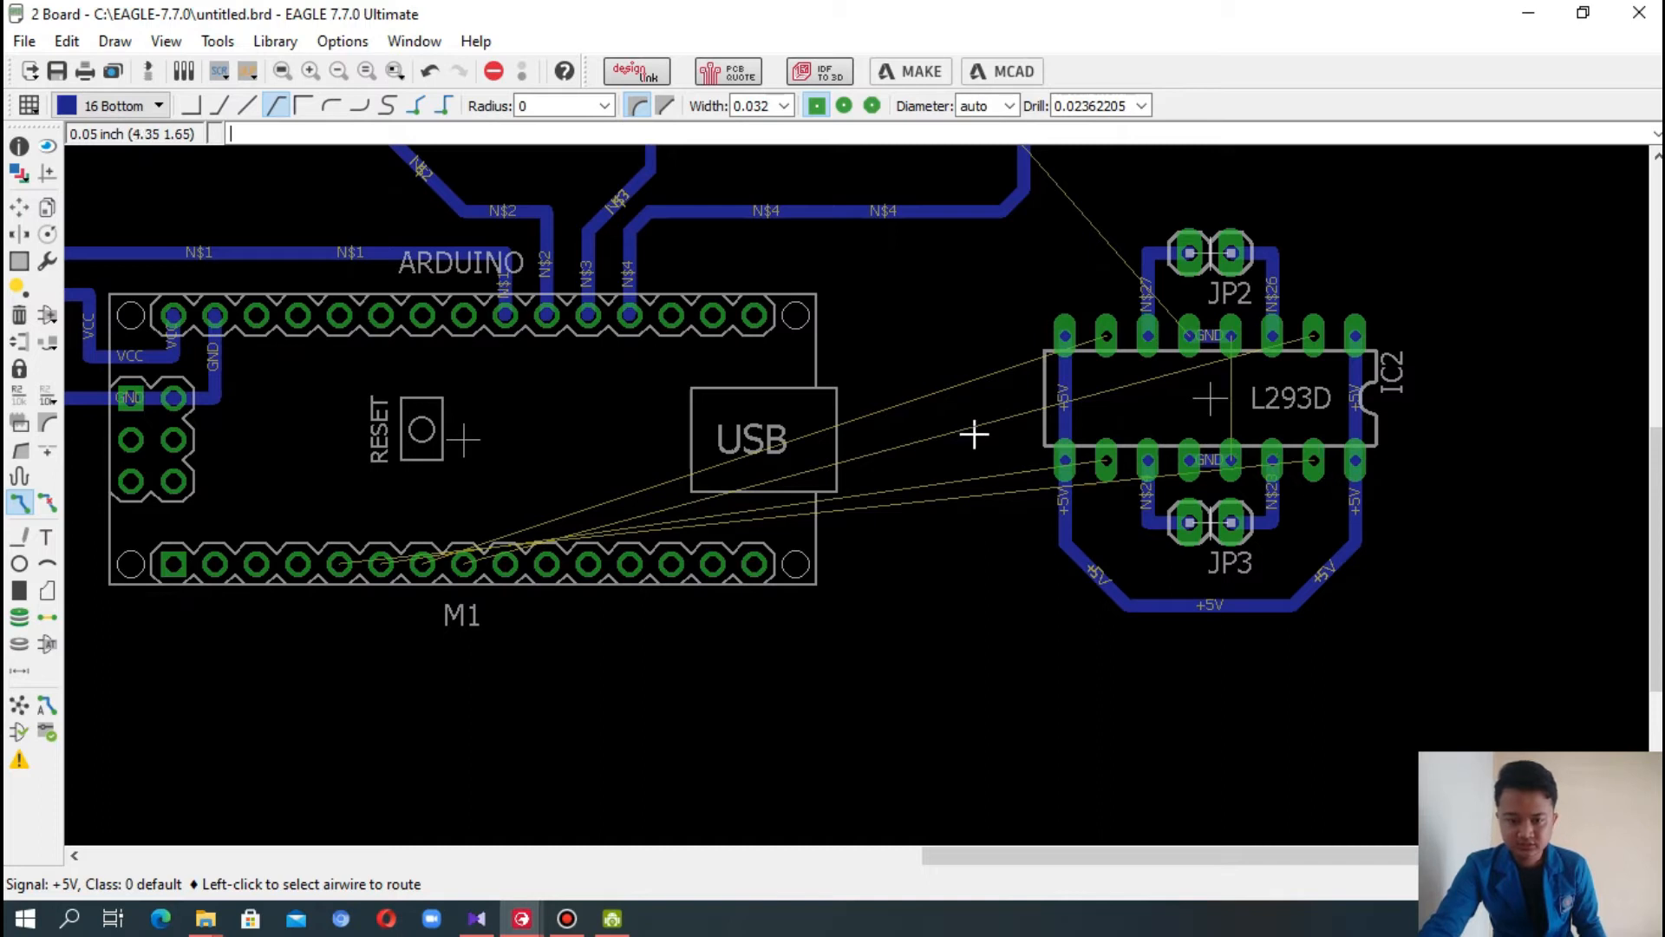
# - Route N$15 from the second pin of IC2's upper row around above M1's USB port to the seventh pin of M1's lower row
pyautogui.click(1104, 336)
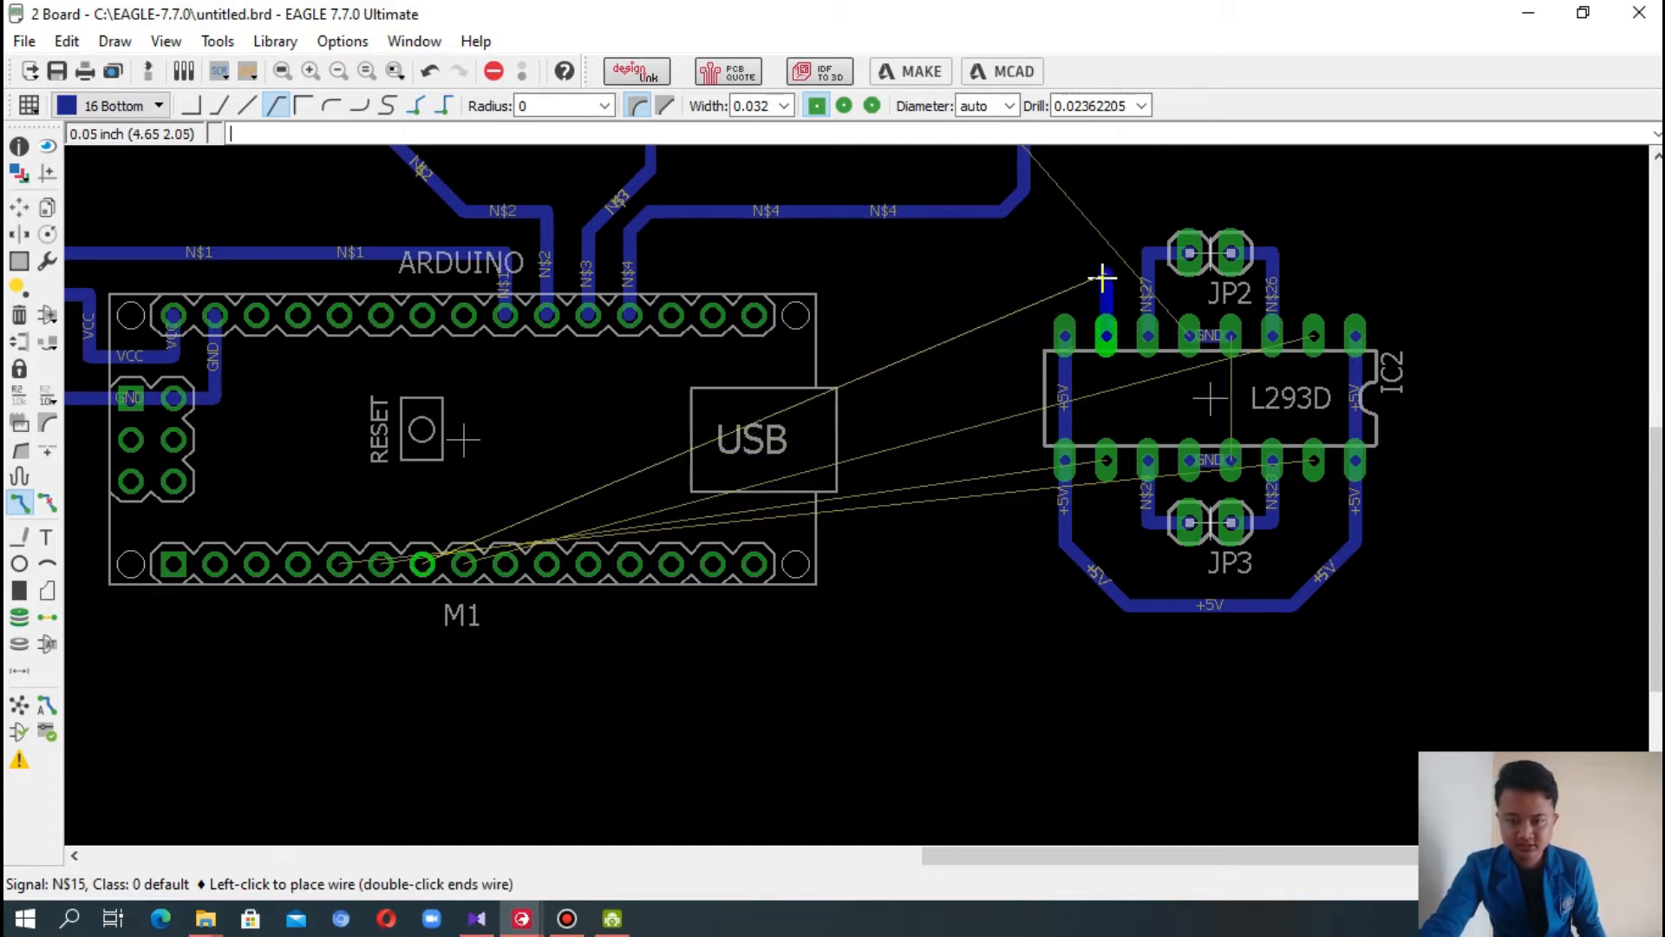
pyautogui.click(1104, 254)
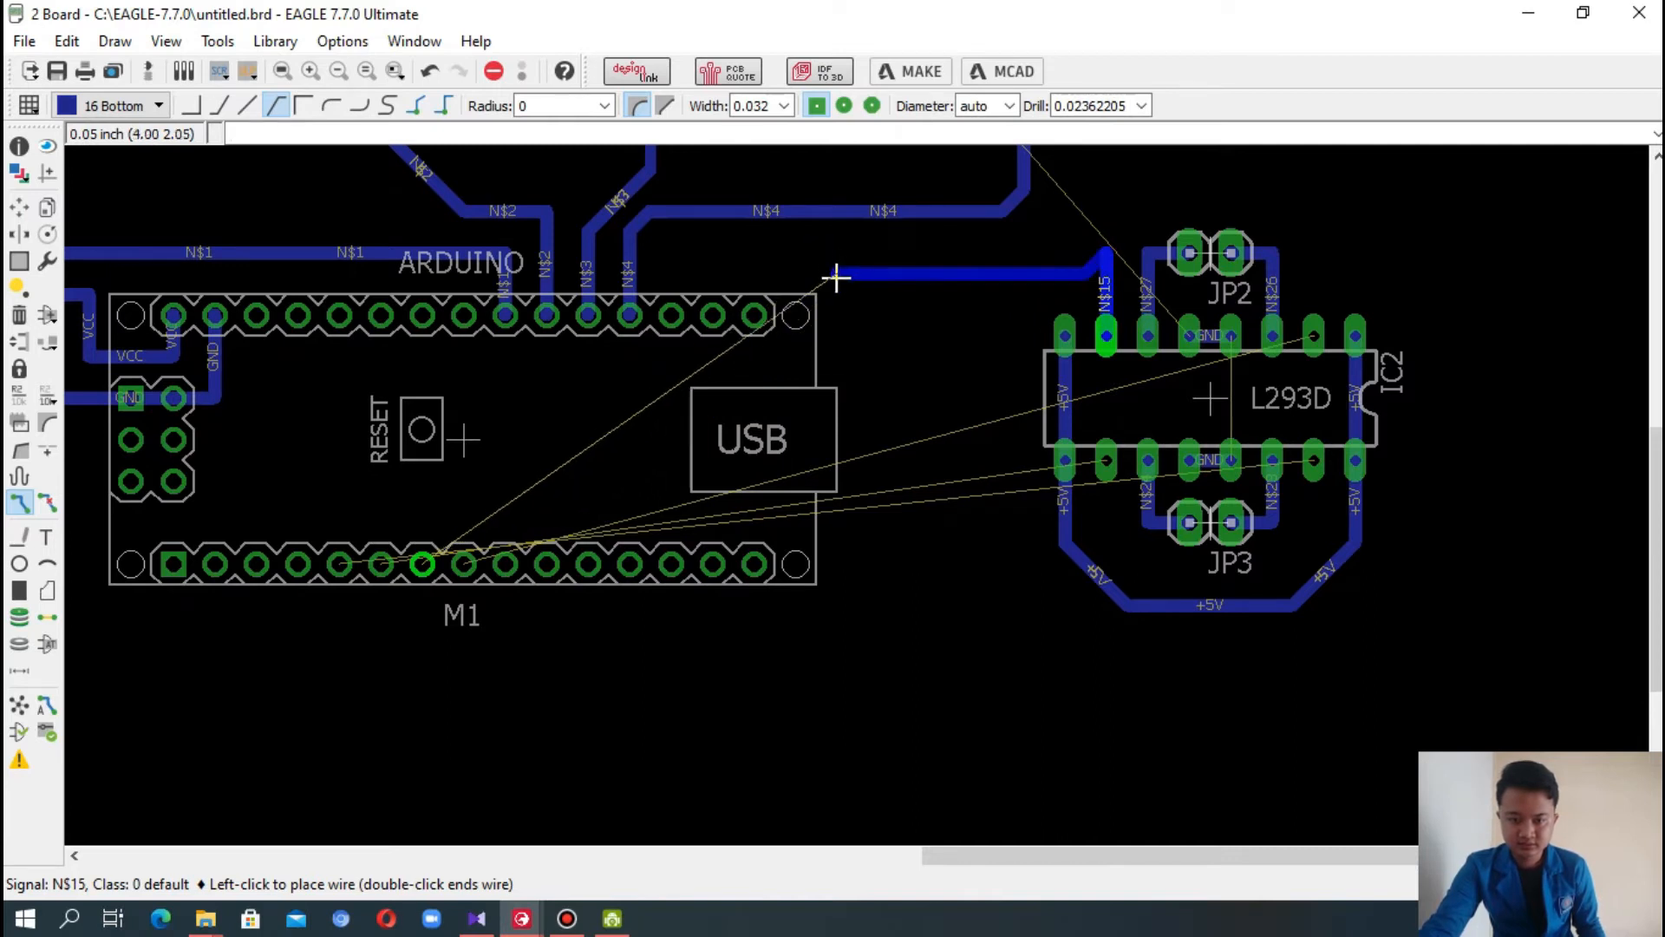
pyautogui.click(870, 253)
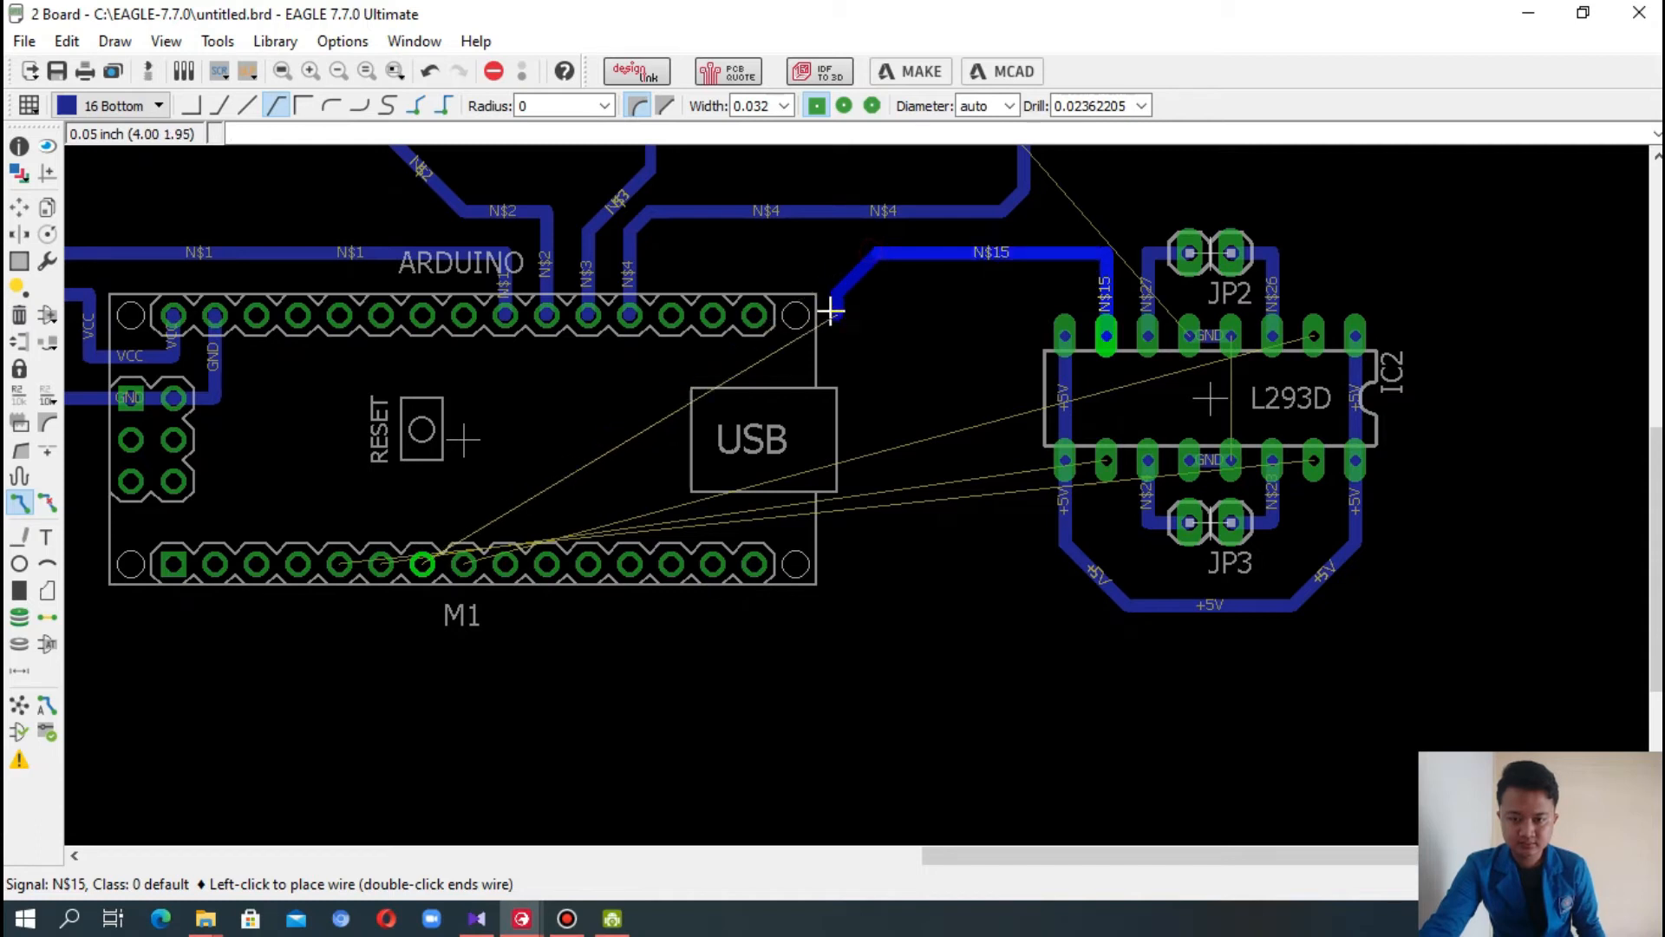
pyautogui.click(838, 356)
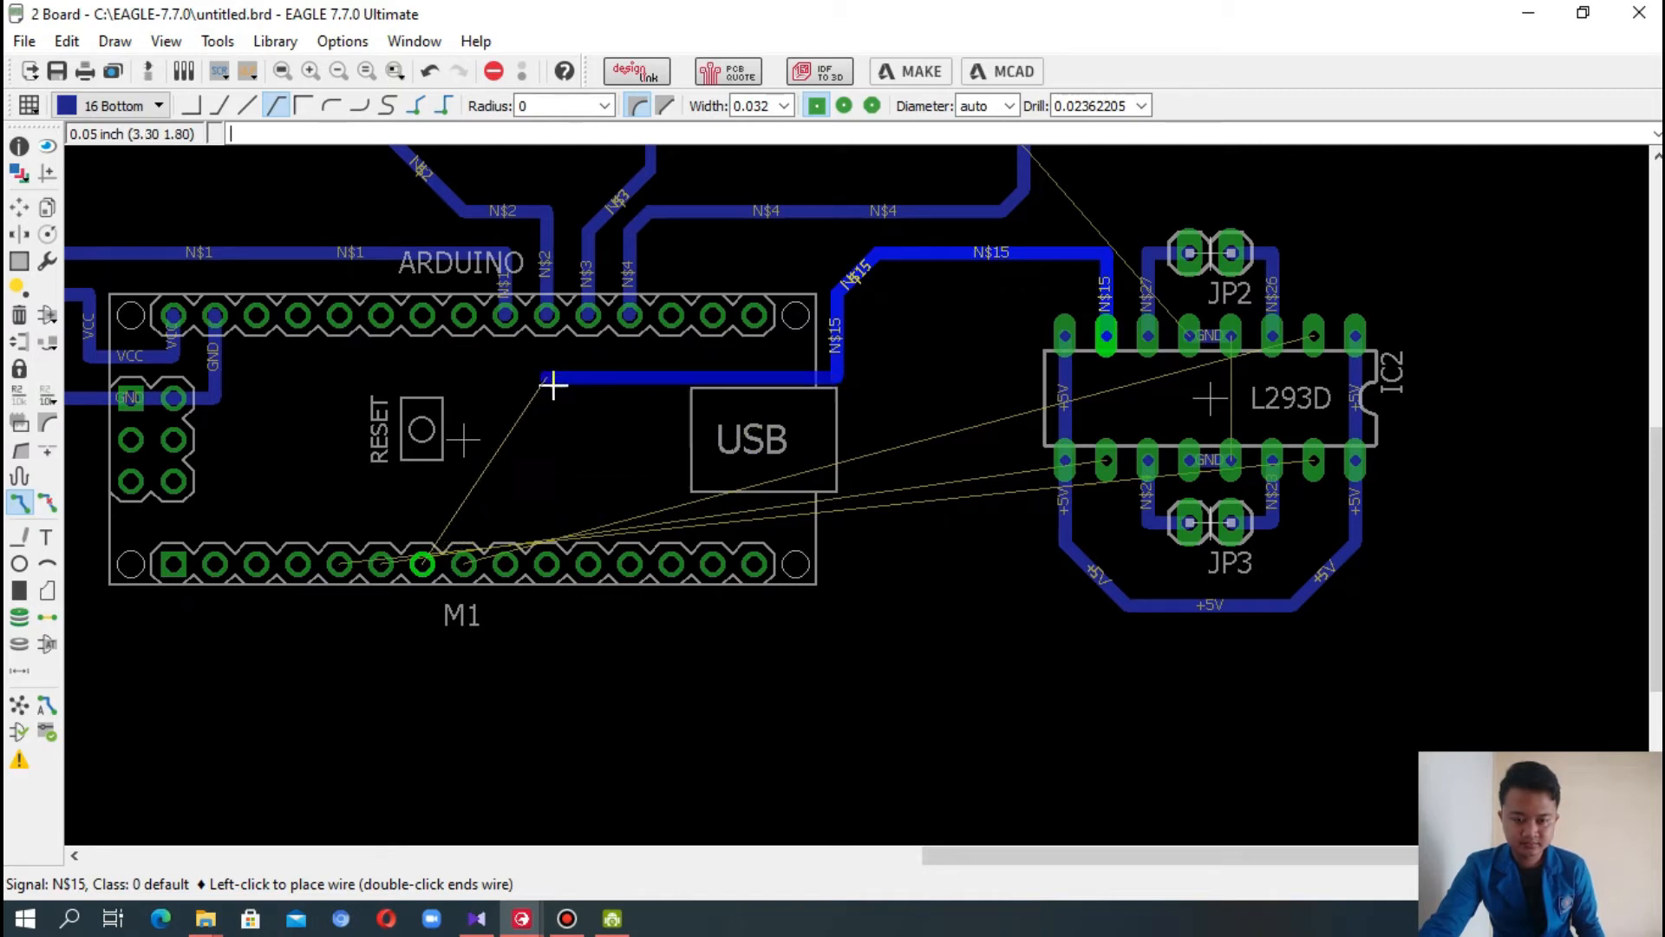
pyautogui.click(503, 376)
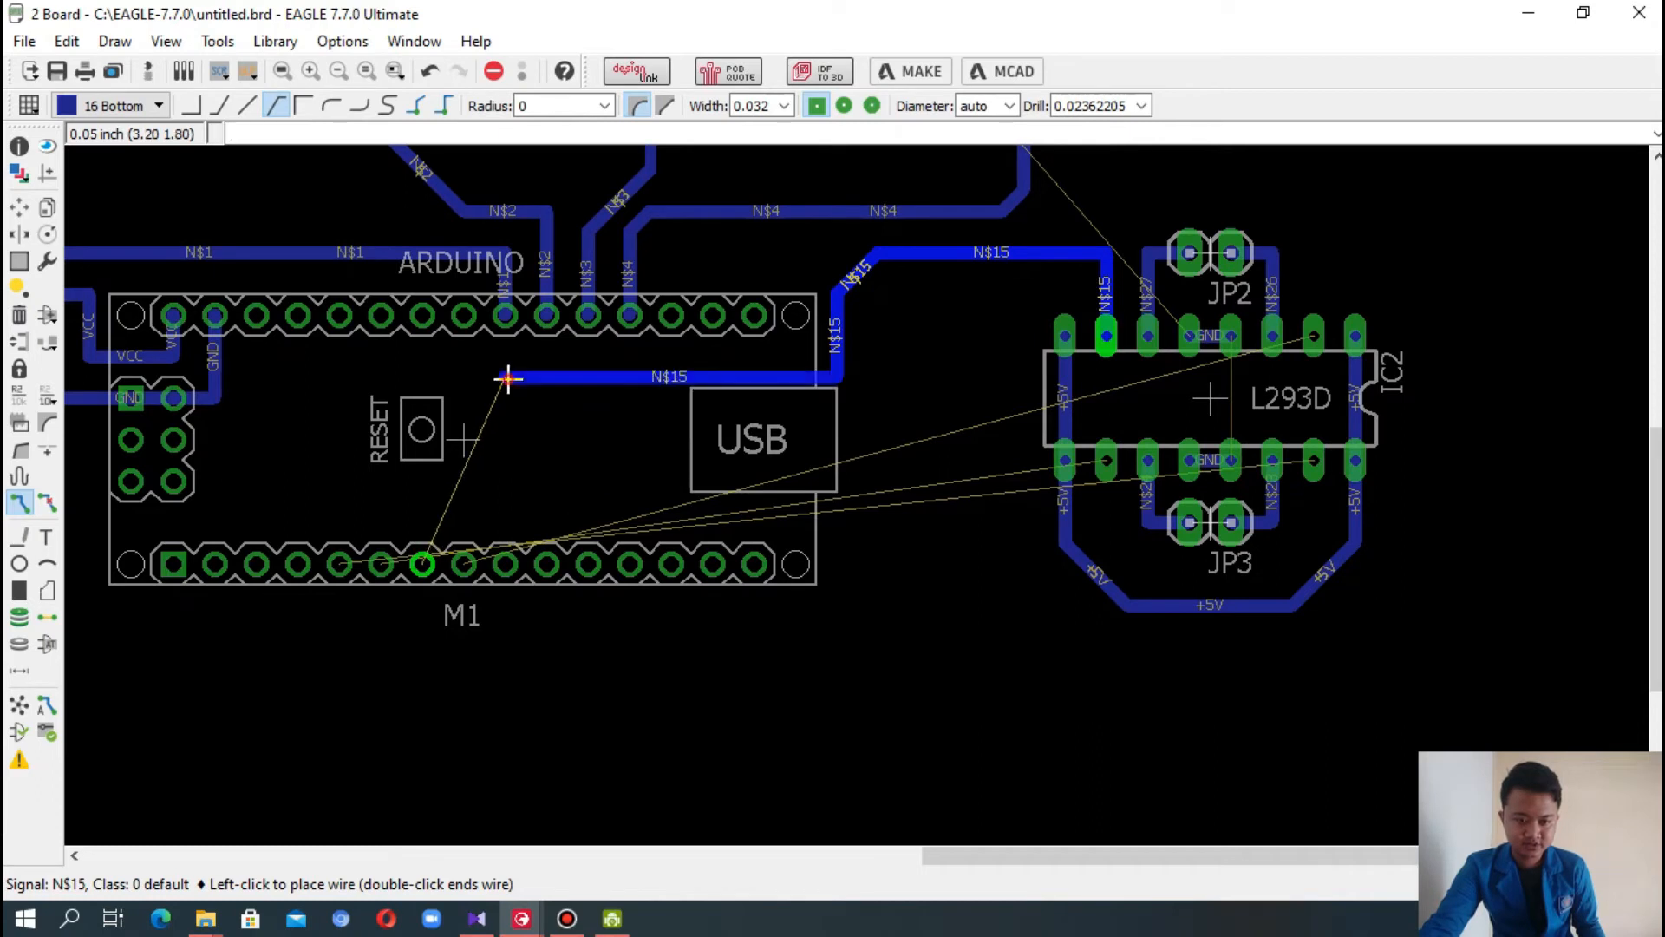
pyautogui.click(422, 564)
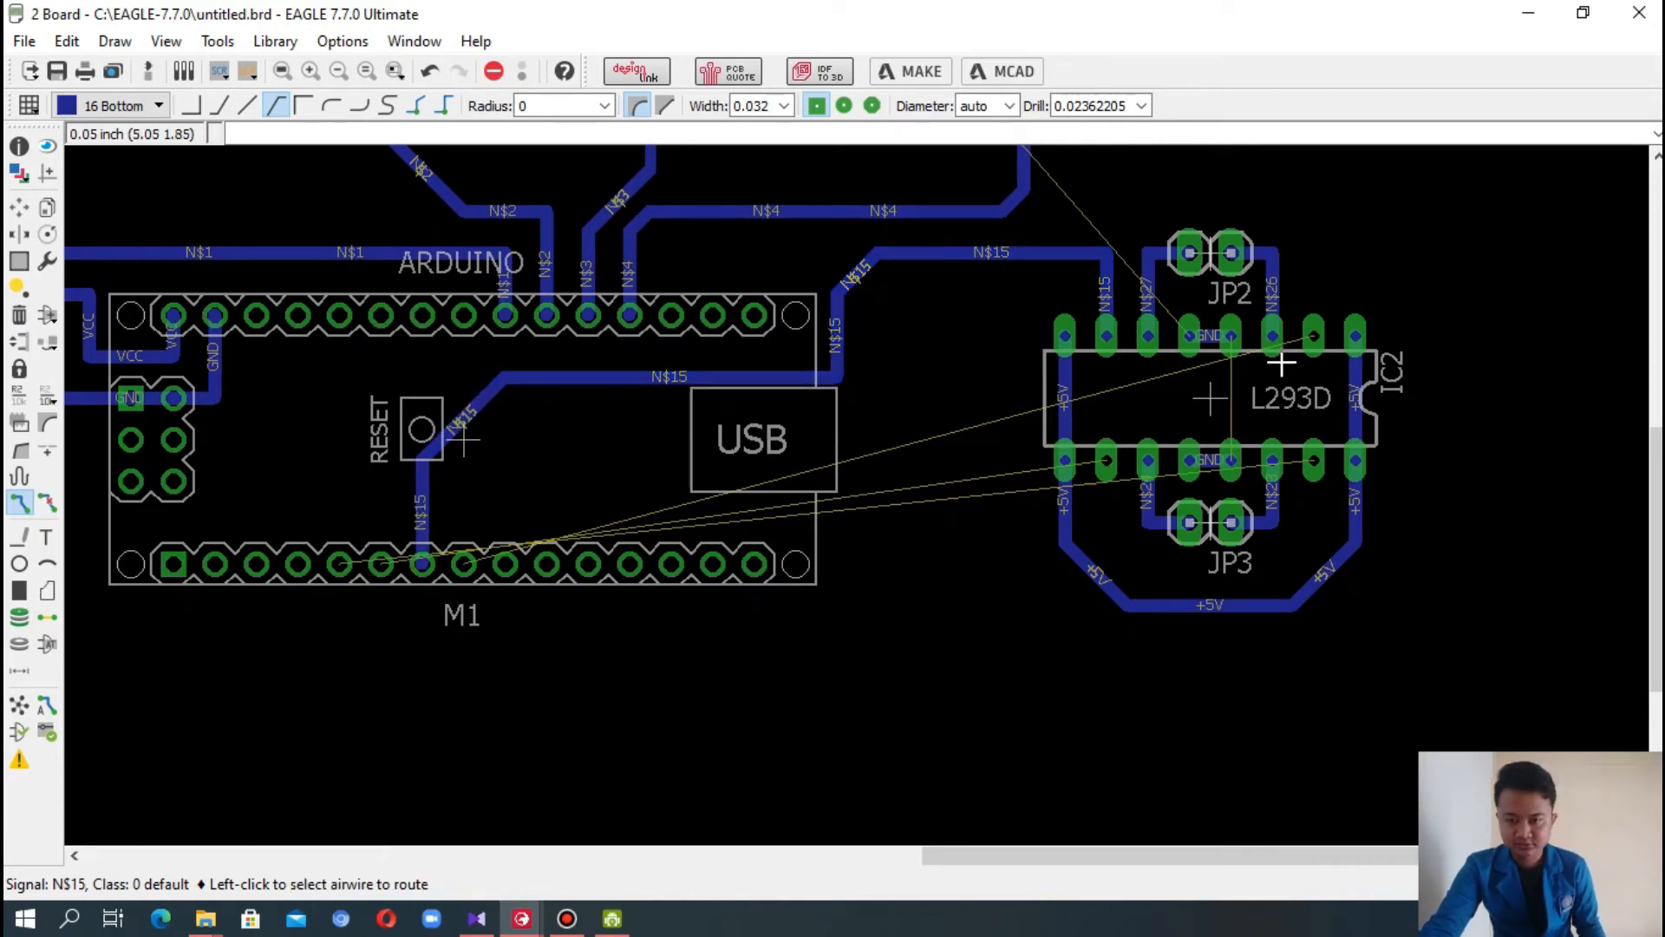
# - Try to route N$16 from the seventh pin of IC2's upper row through IC2's body to the eighth pin of M1's lower row
pyautogui.click(1315, 336)
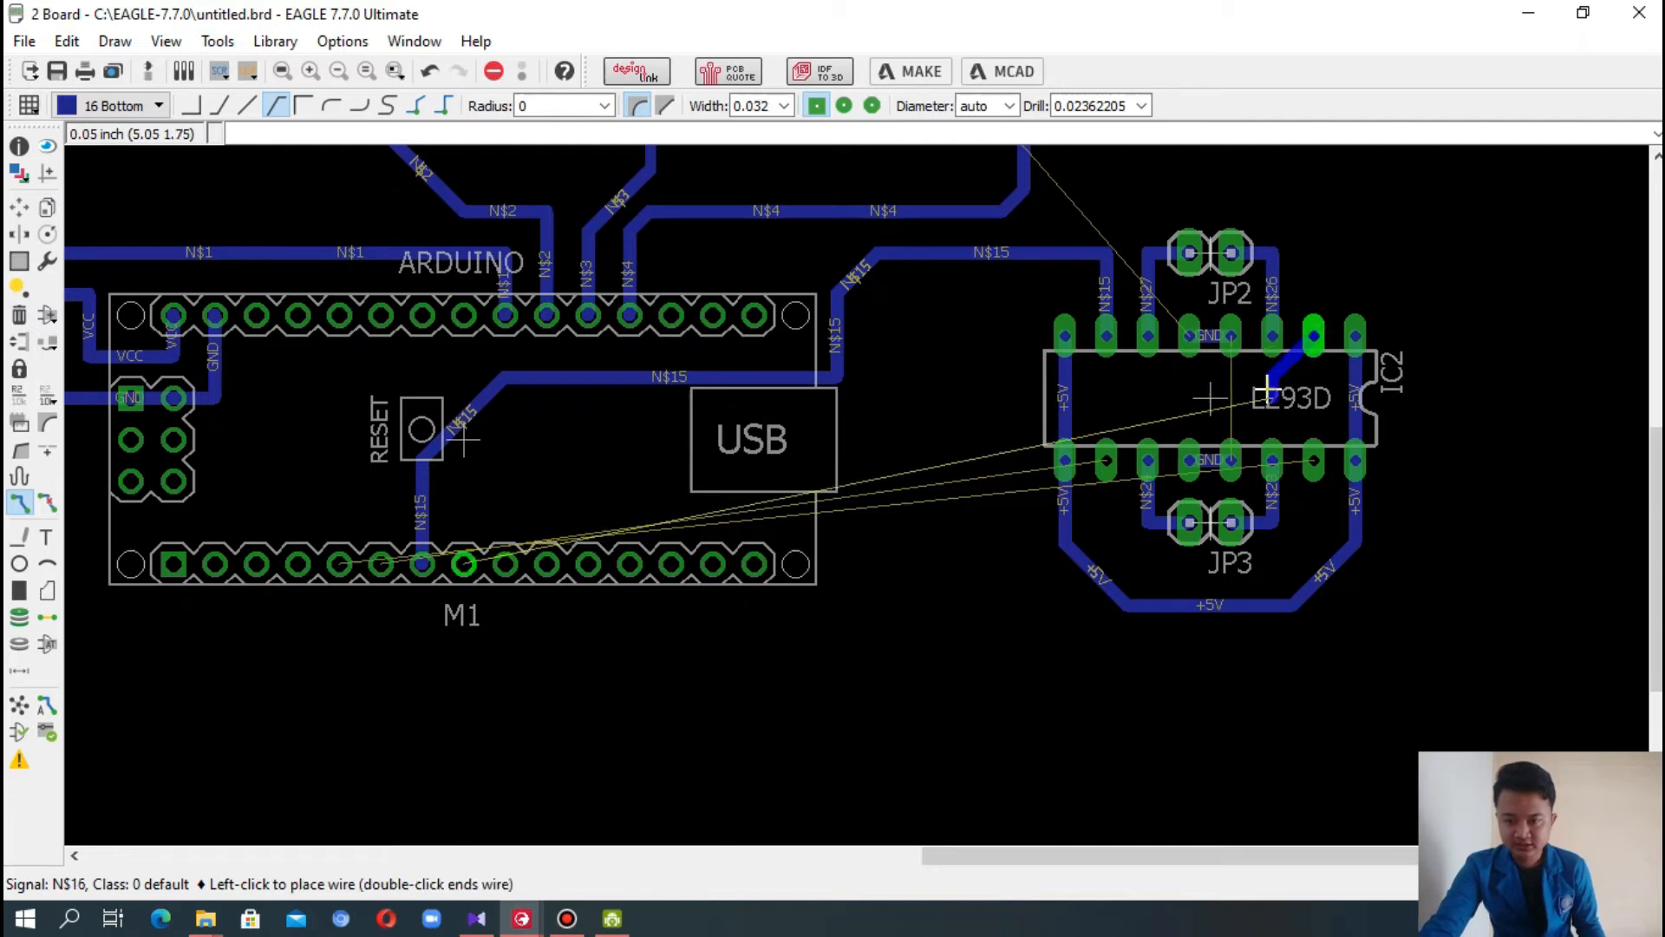
pyautogui.click(1079, 378)
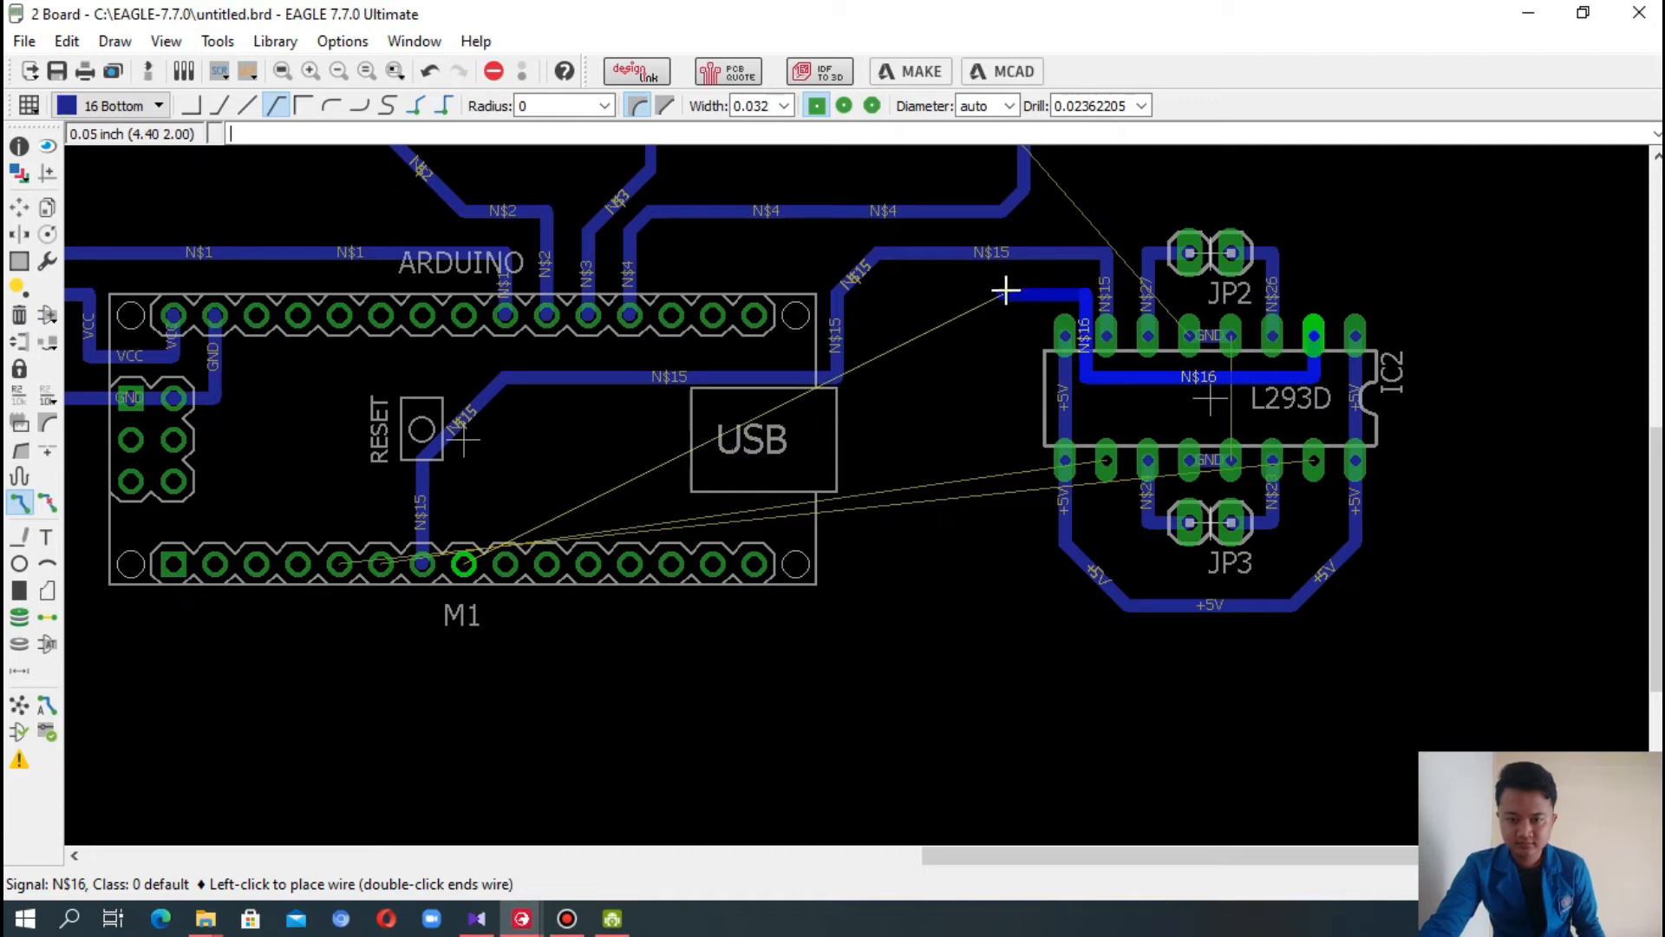
pyautogui.click(912, 295)
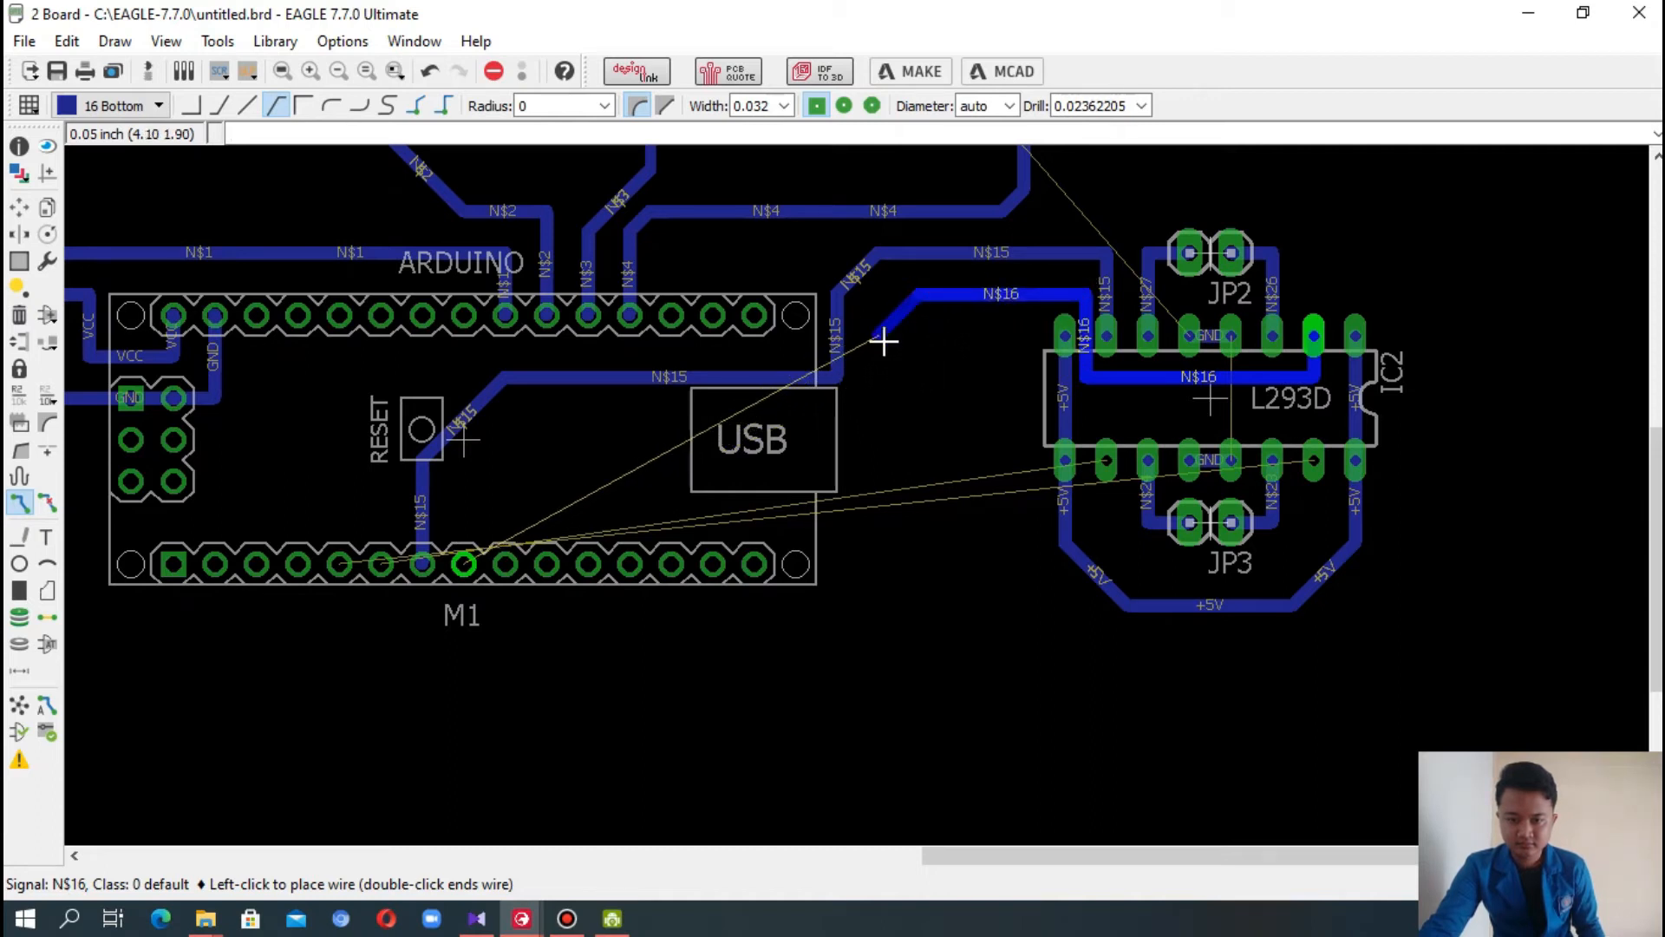
pyautogui.click(882, 420)
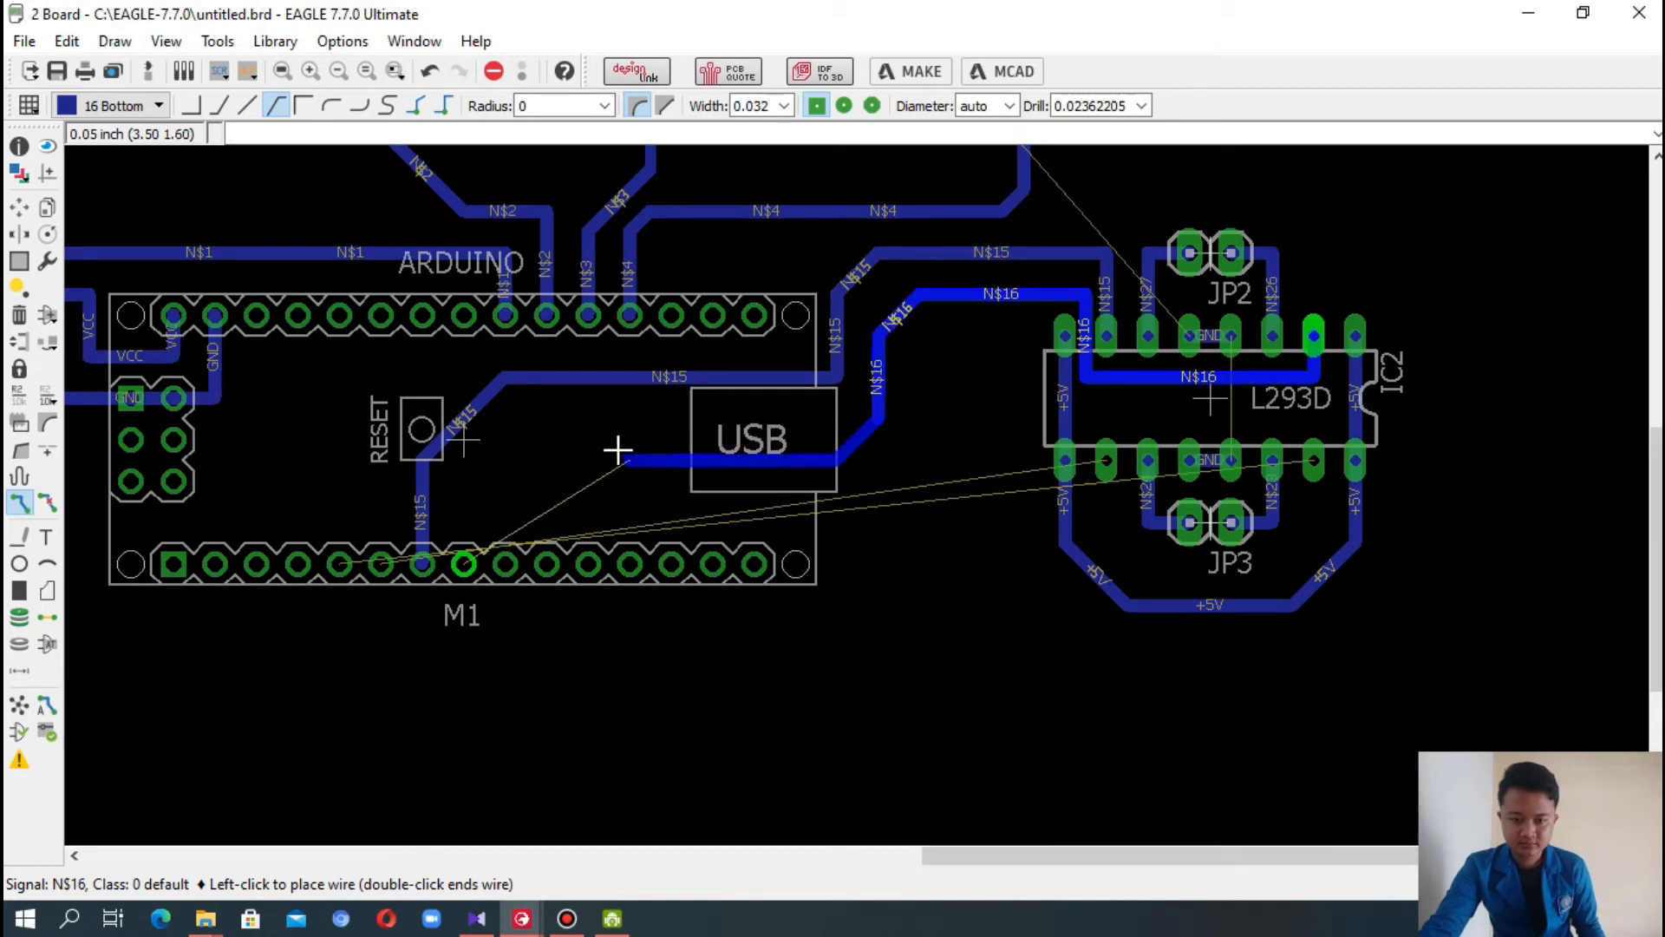
pyautogui.click(538, 424)
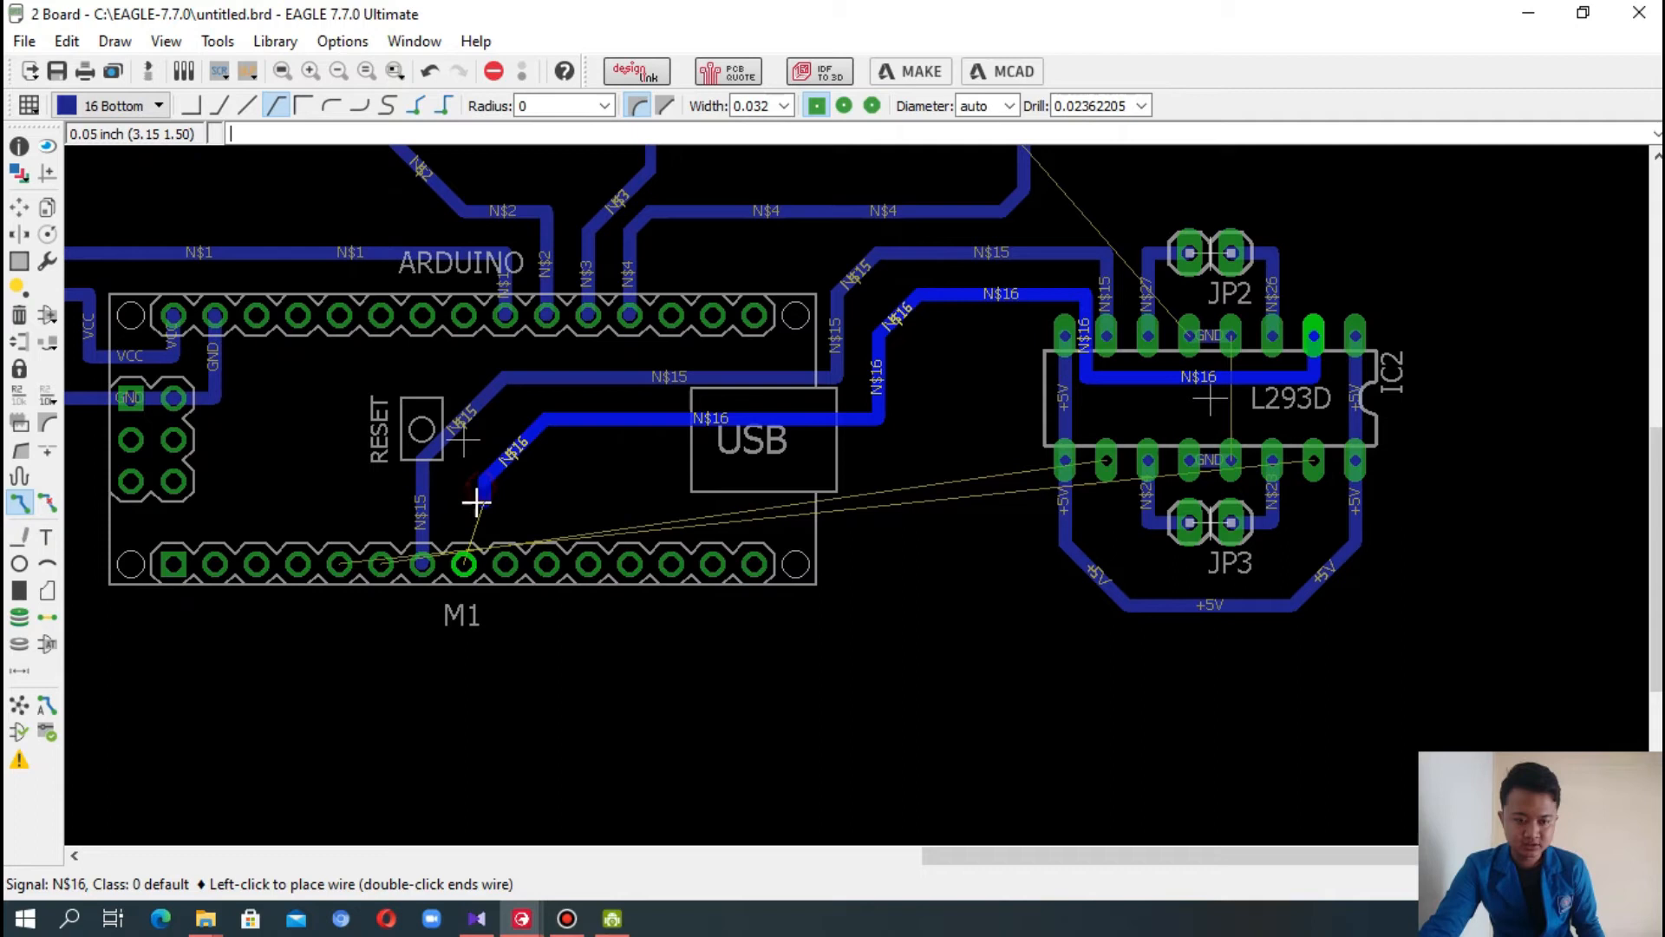
pyautogui.click(464, 559)
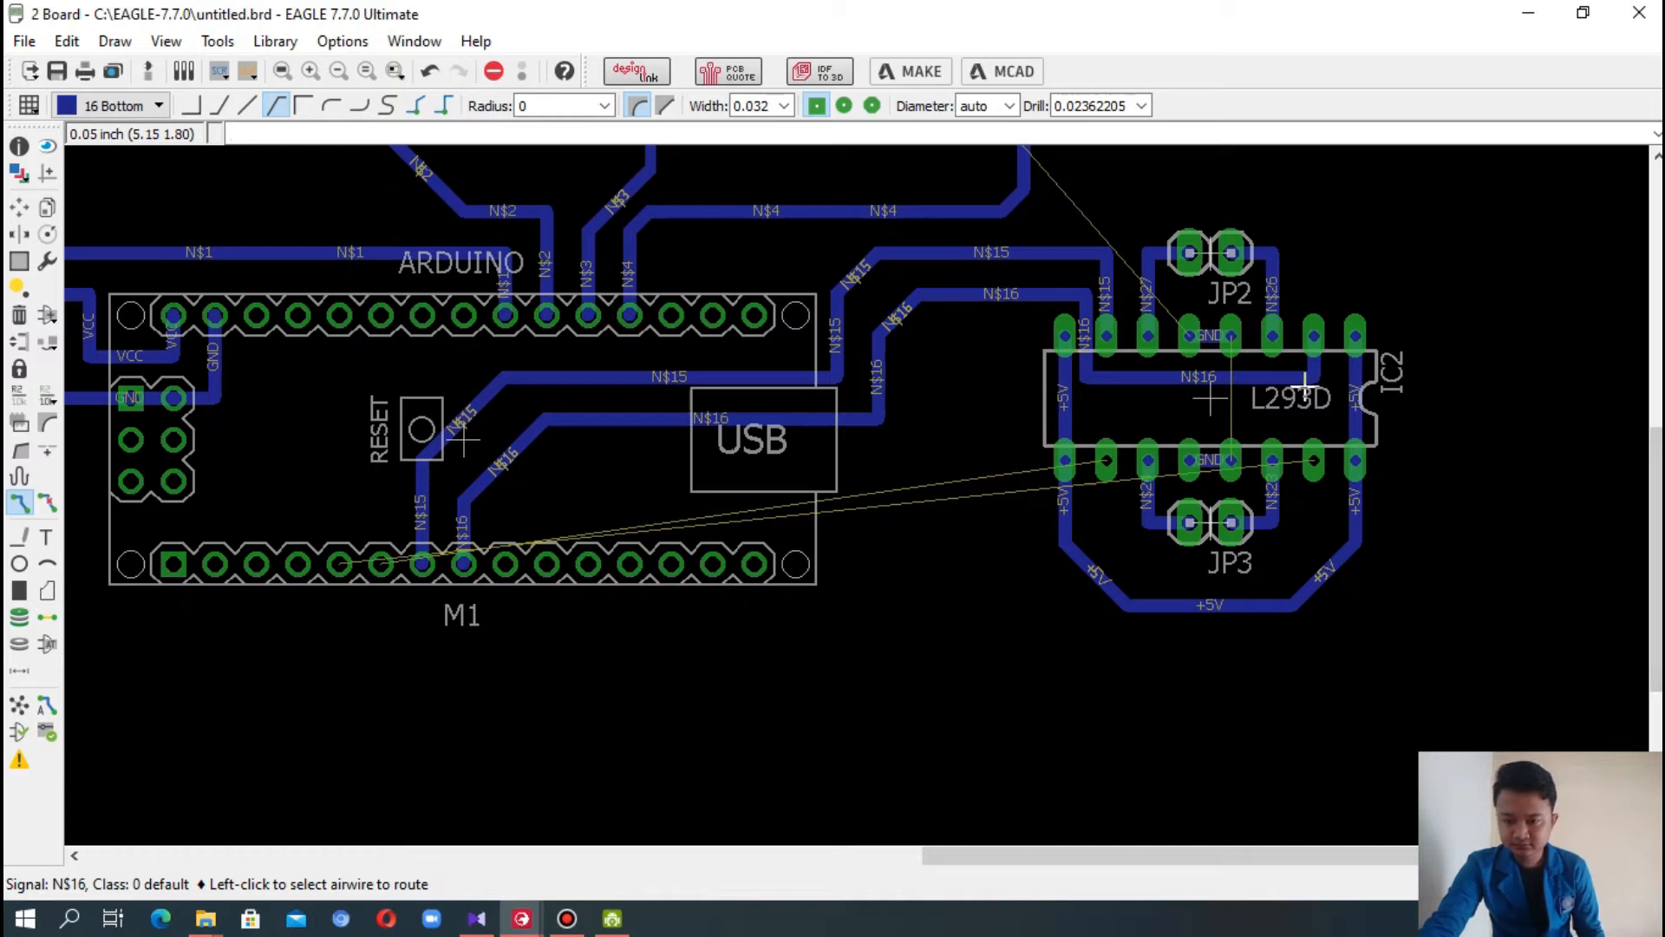
pyautogui.hotkey('ctrl', 'z')
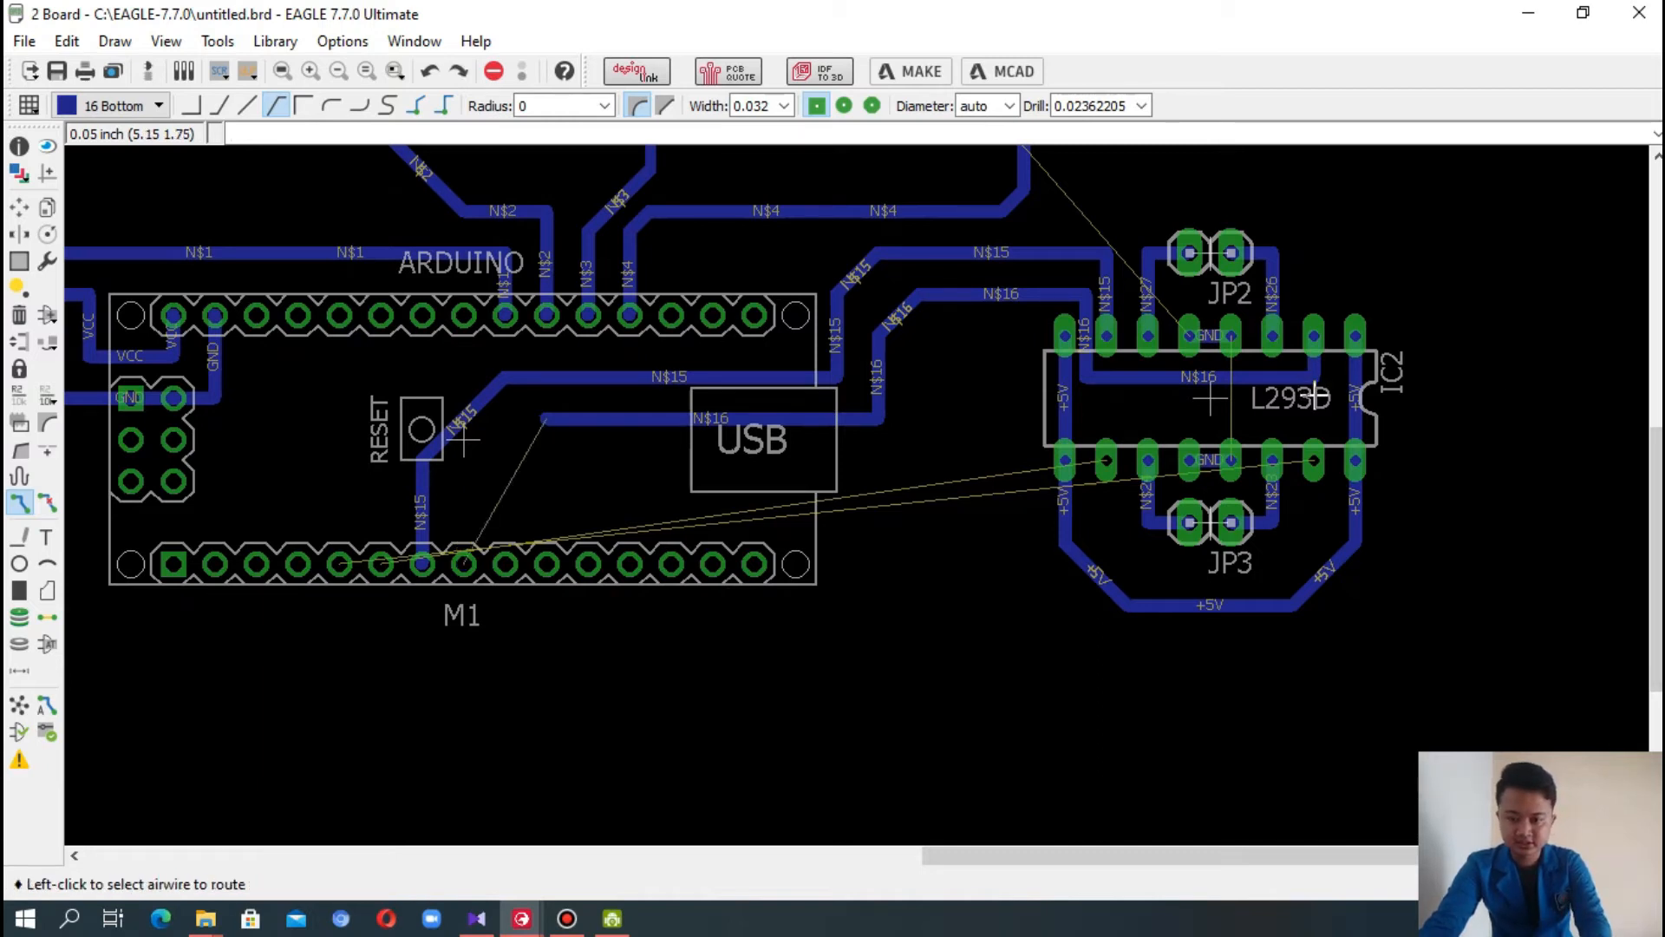
pyautogui.hotkey('ctrl', 'z')
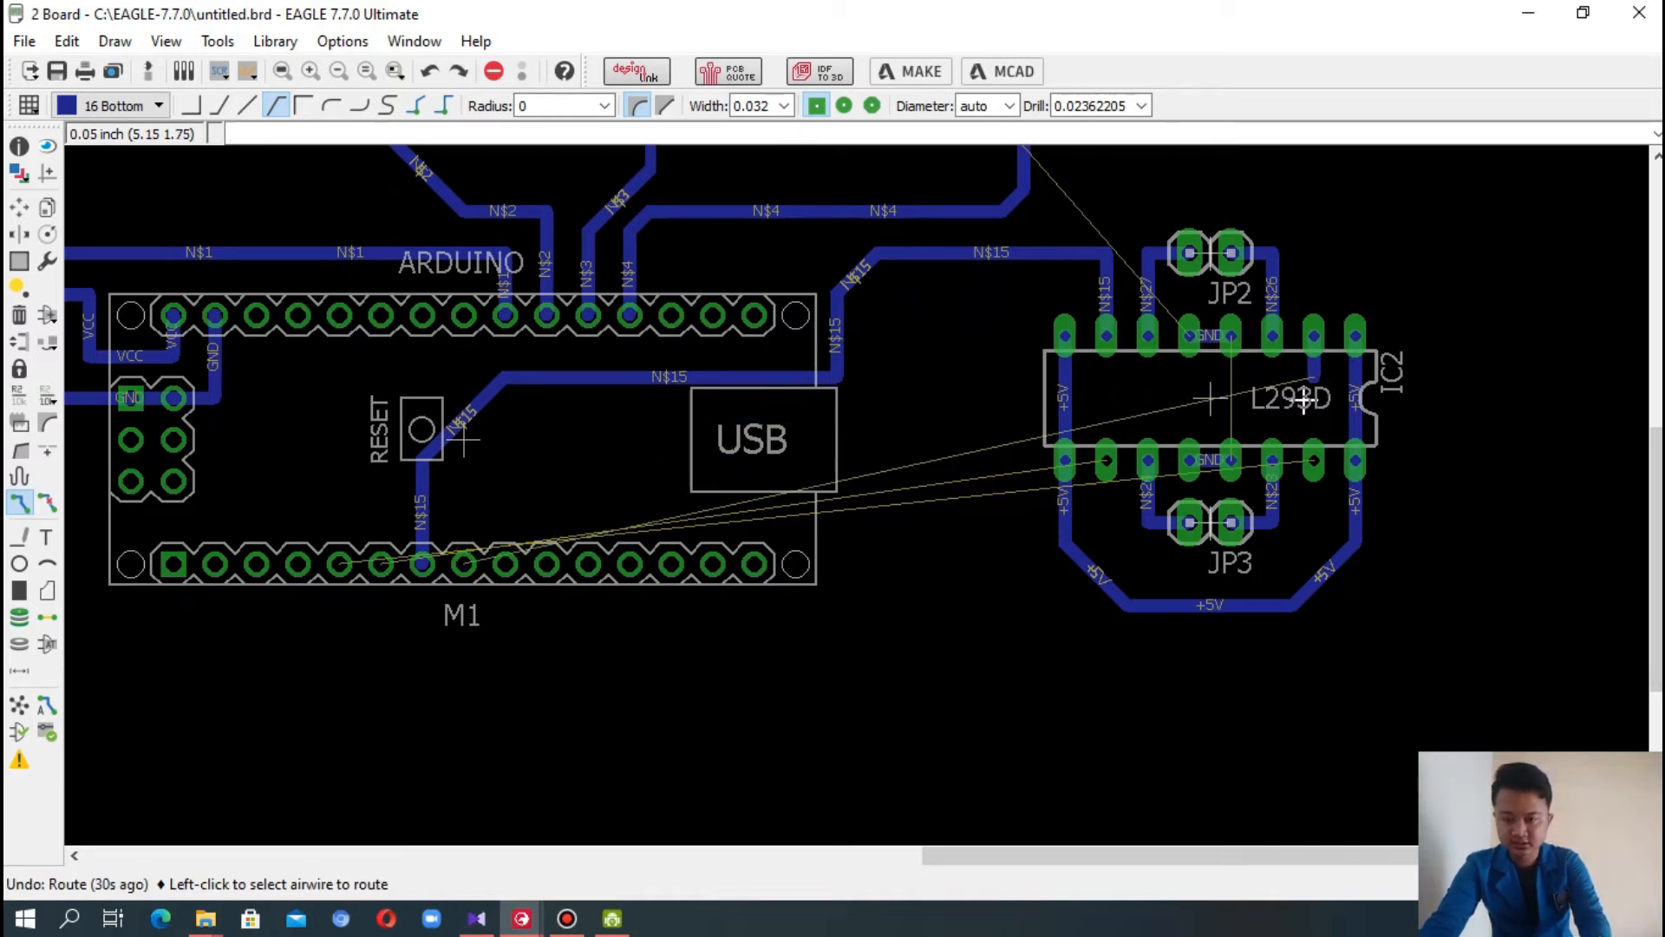
# - Route GND vertically between the fifth pins of IC2's upper and lower rows
pyautogui.click(1235, 347)
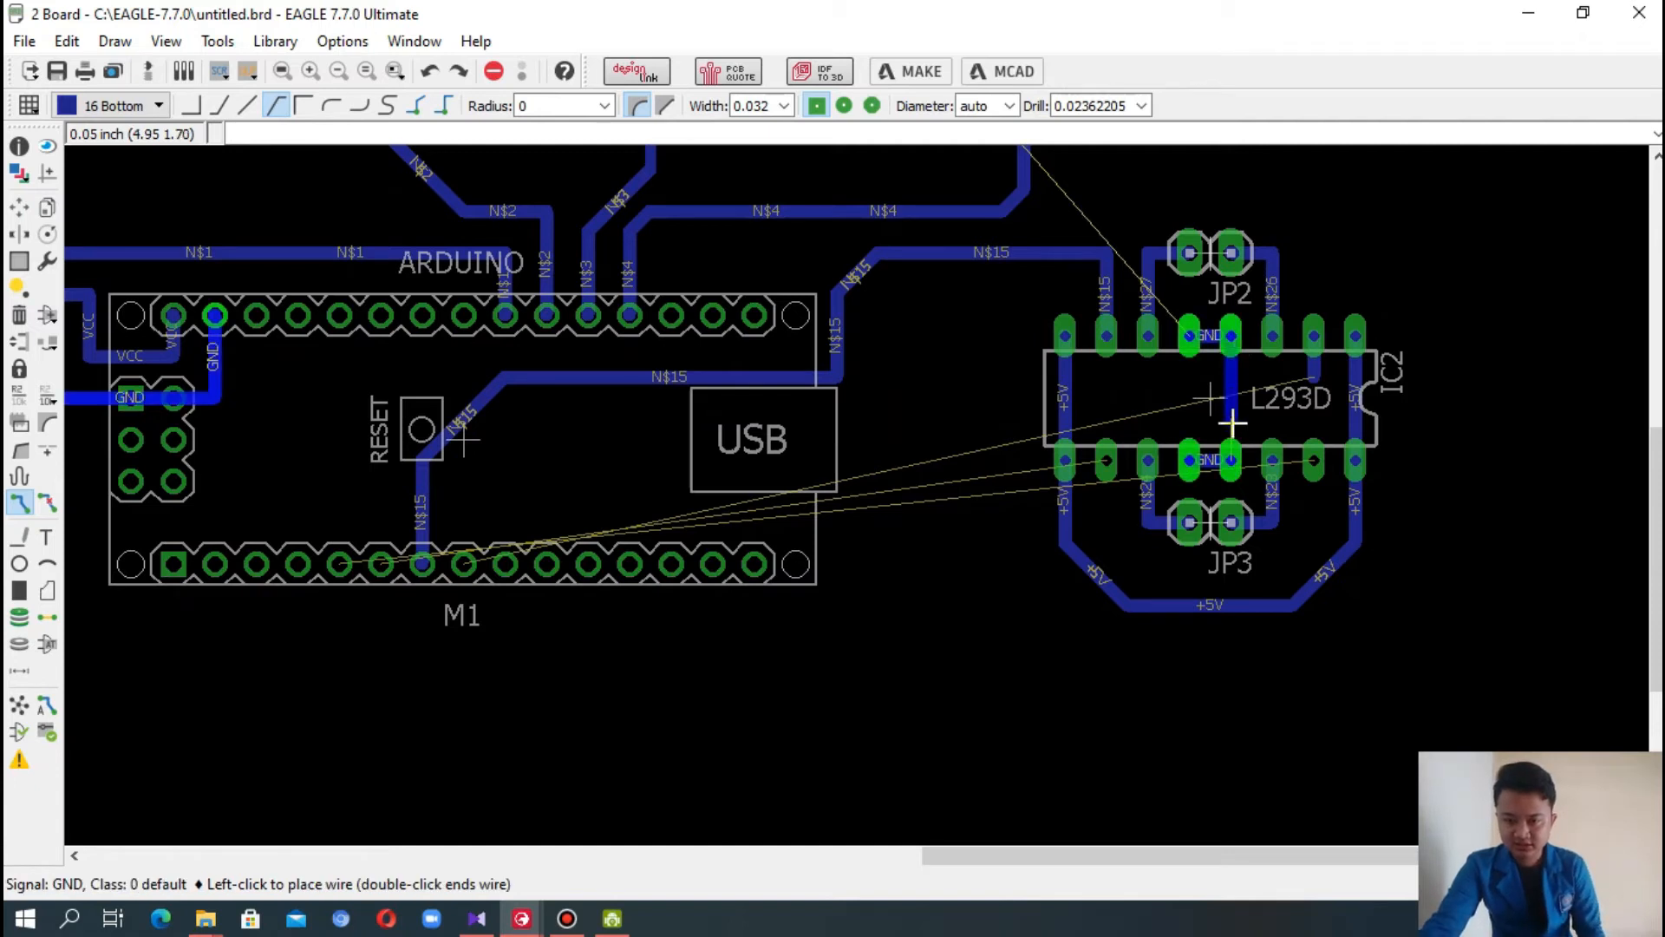
pyautogui.click(1231, 453)
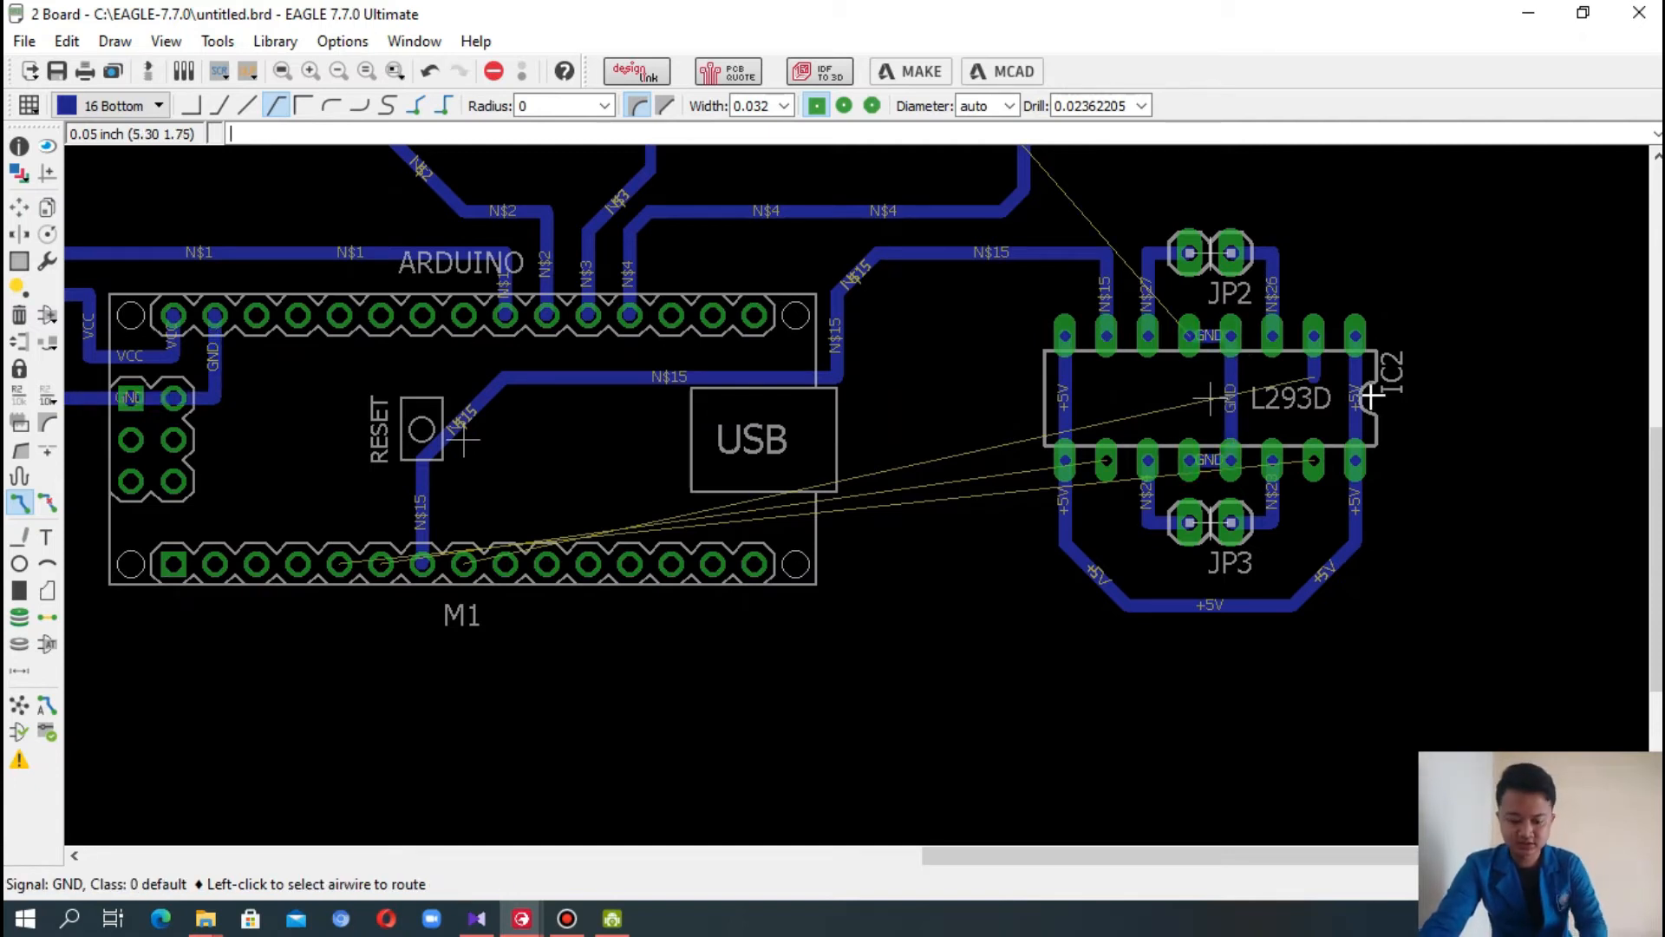
# - Rip up the leftover N$16 trace below the seventh pin of IC2's upper row
pyautogui.click(47, 503)
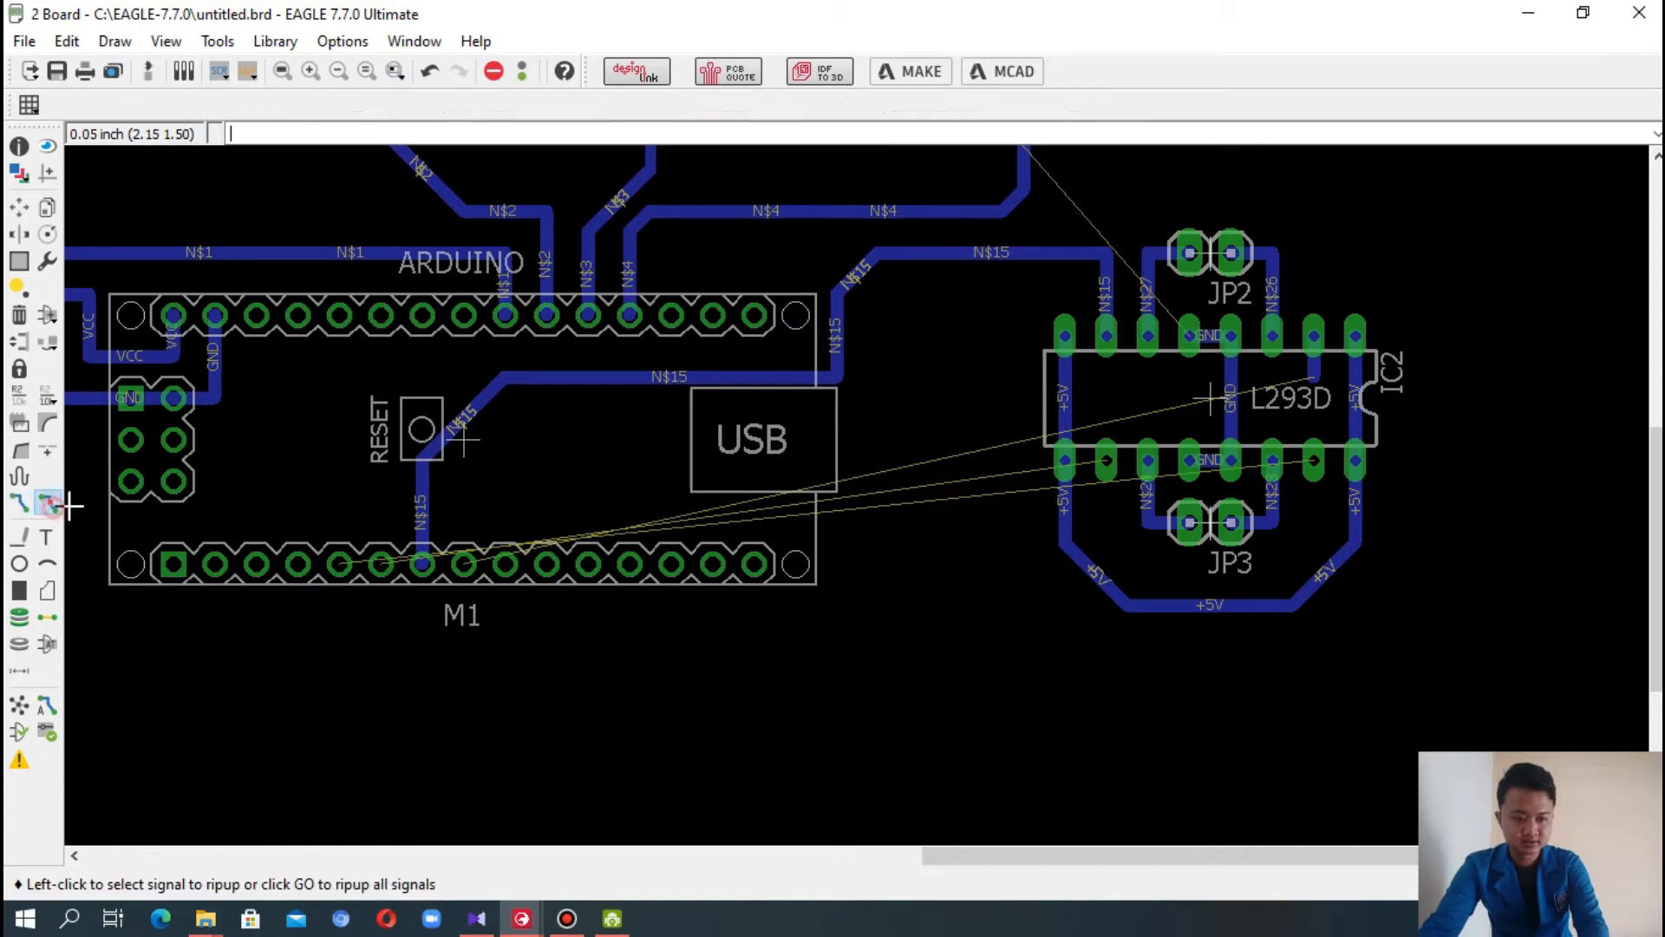
pyautogui.click(1317, 371)
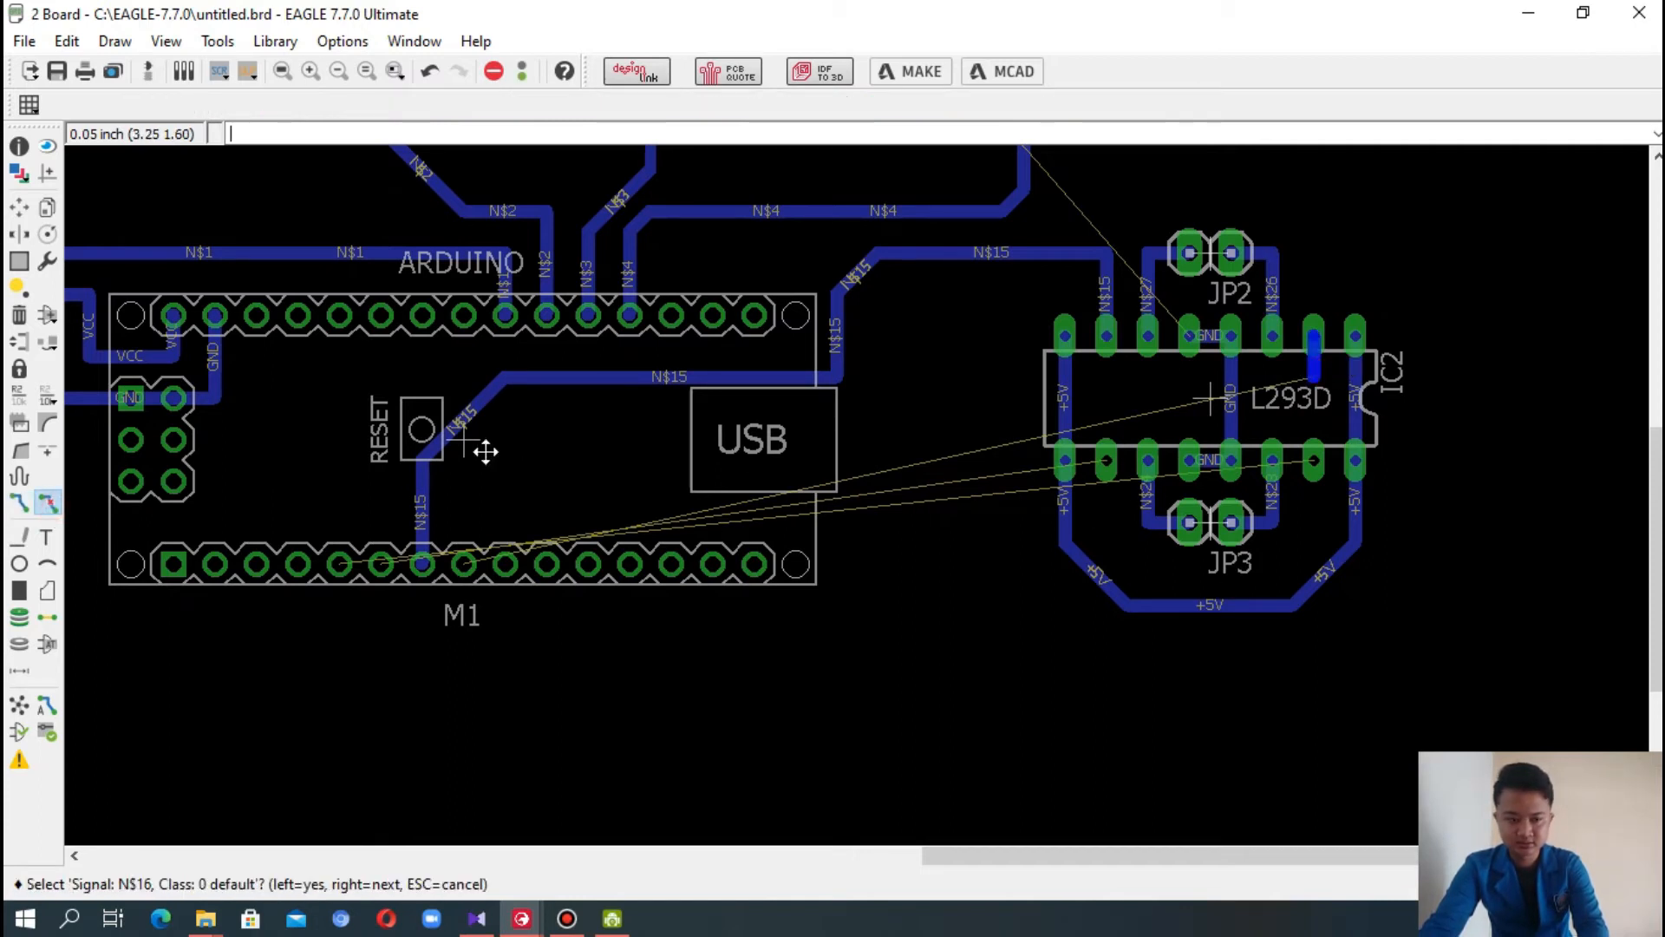
pyautogui.click(1310, 368)
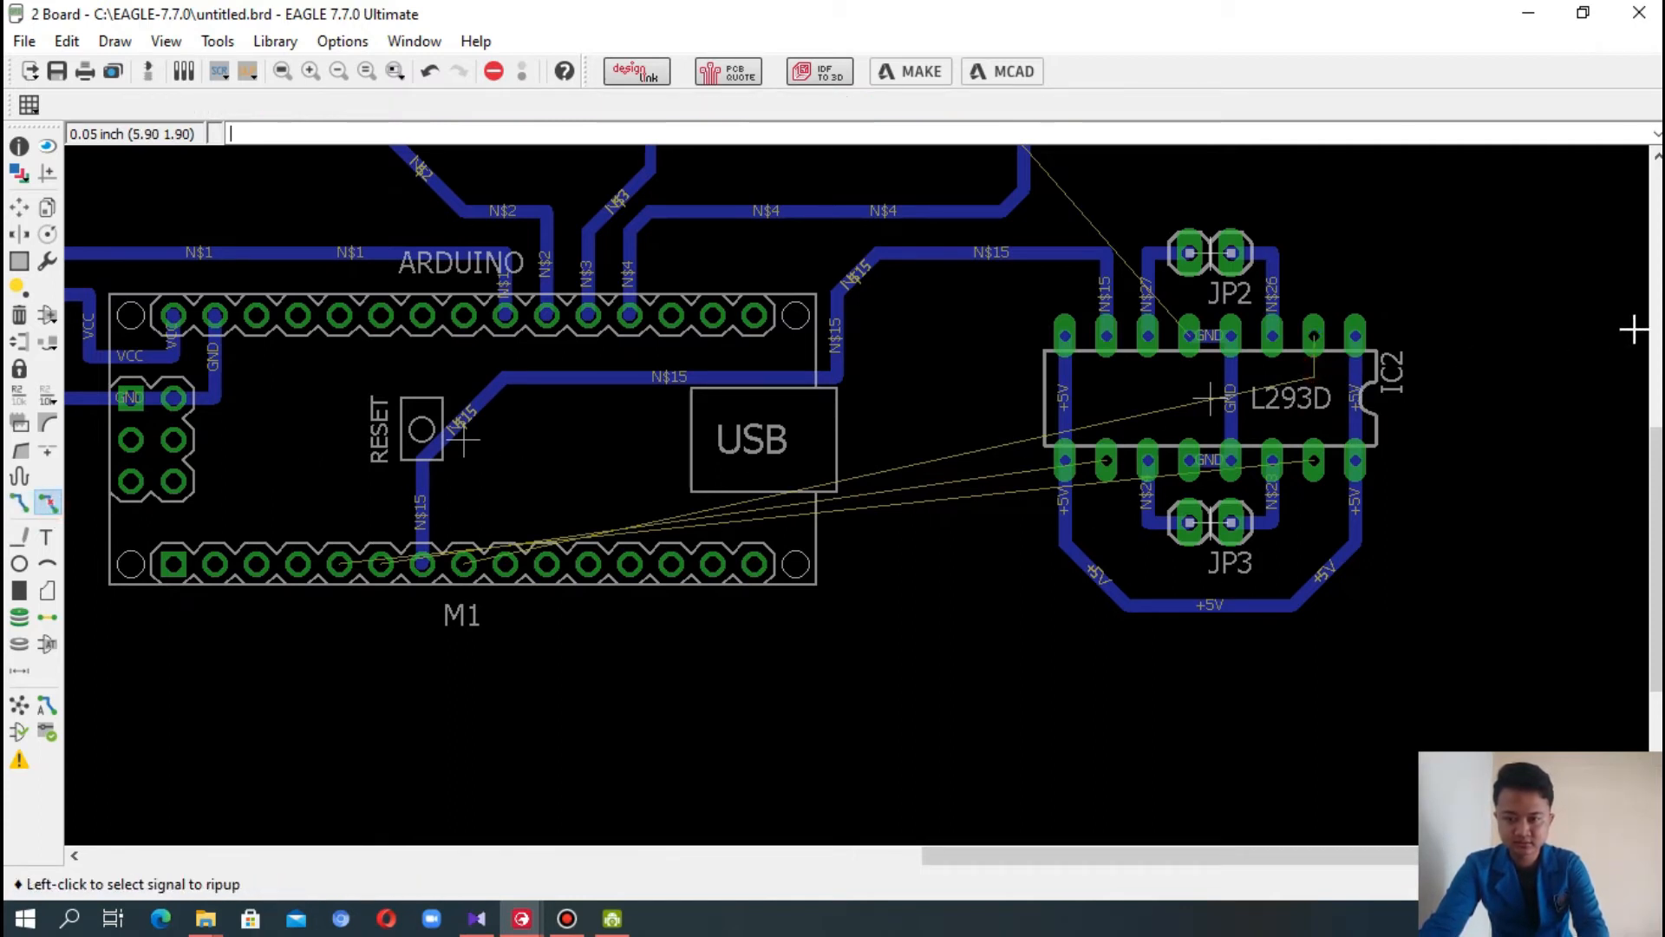
pyautogui.click(1316, 371)
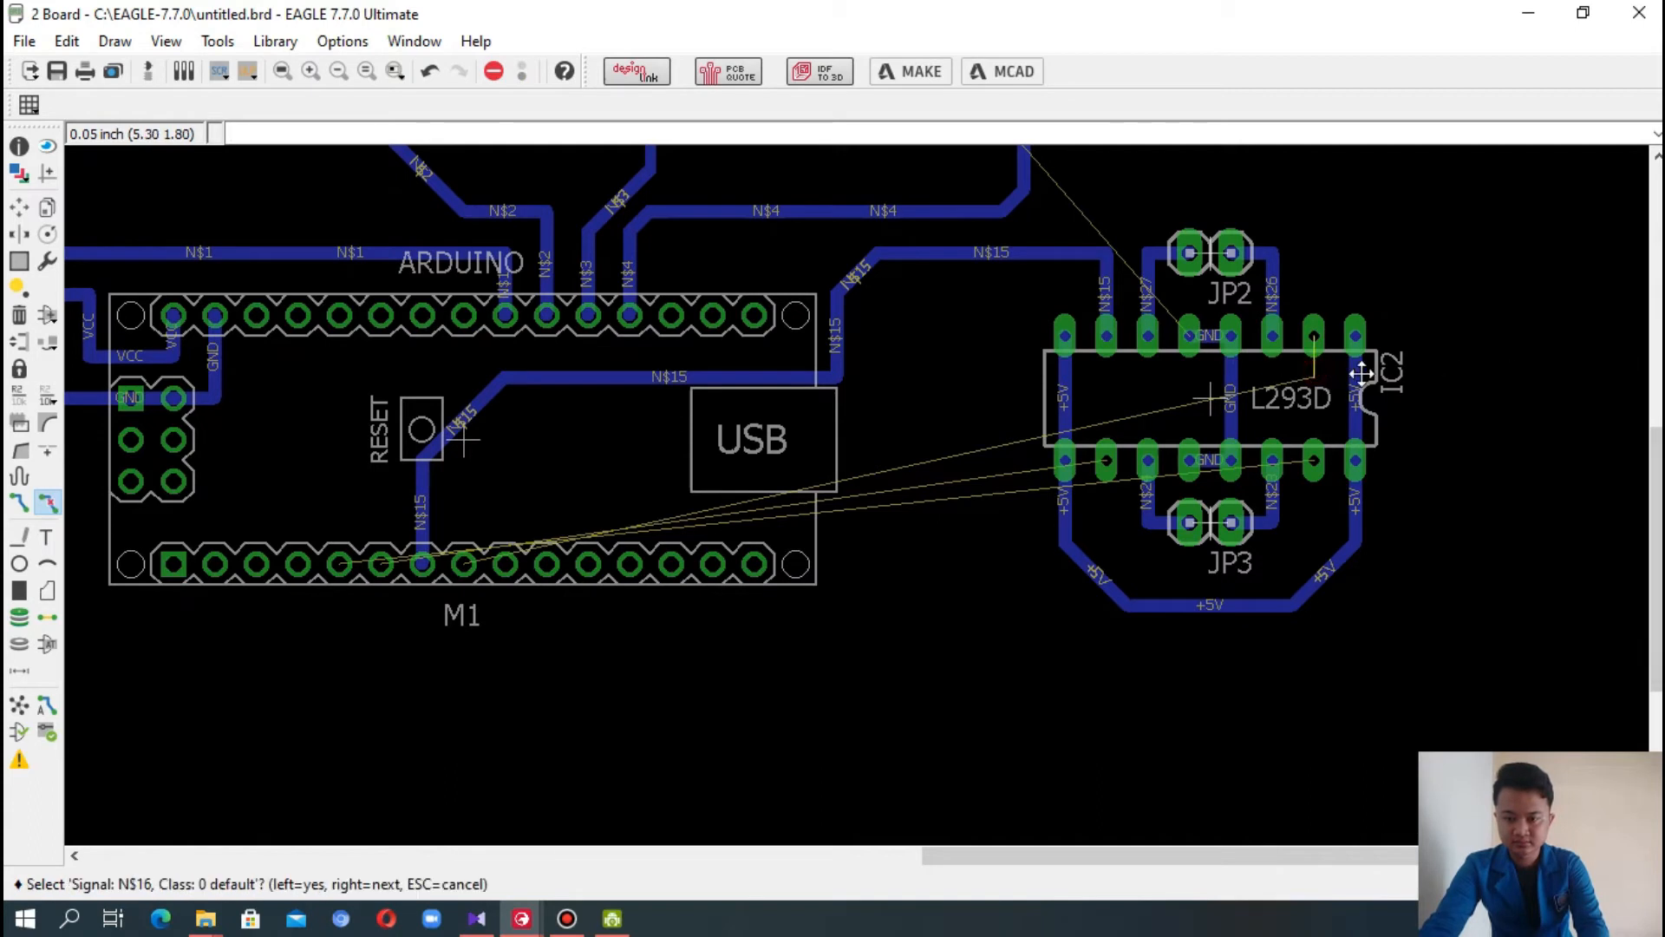
pyautogui.click(1314, 368)
pyautogui.click(1654, 359)
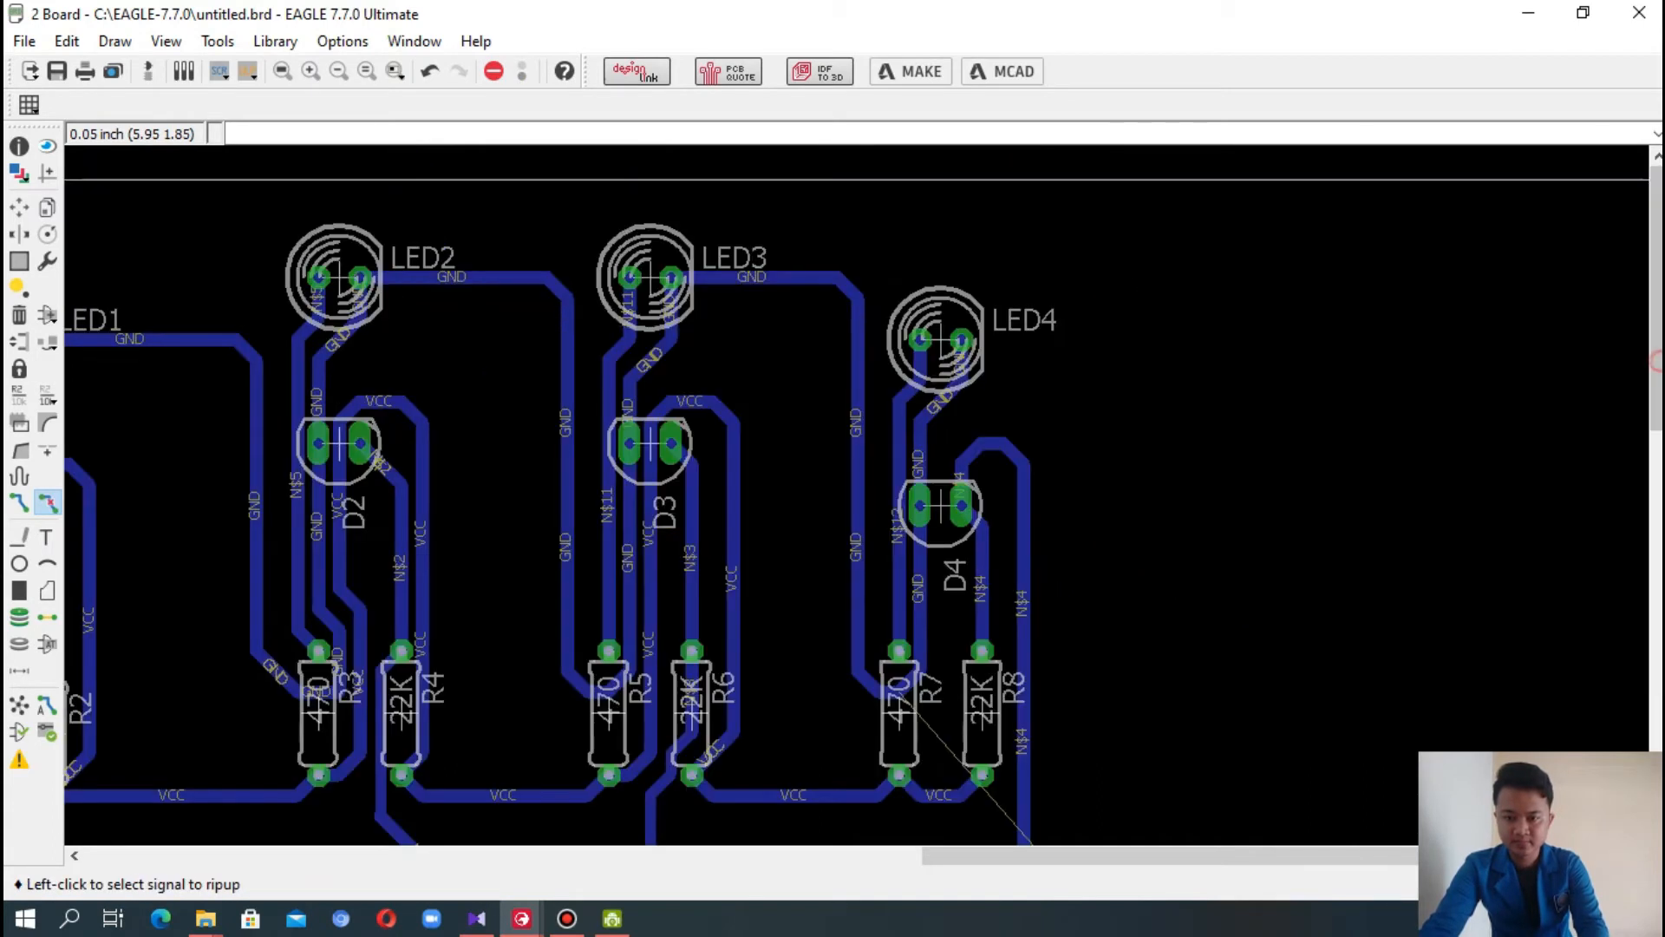
pyautogui.moveTo(1653, 352); pyautogui.dragTo(1238, 491)
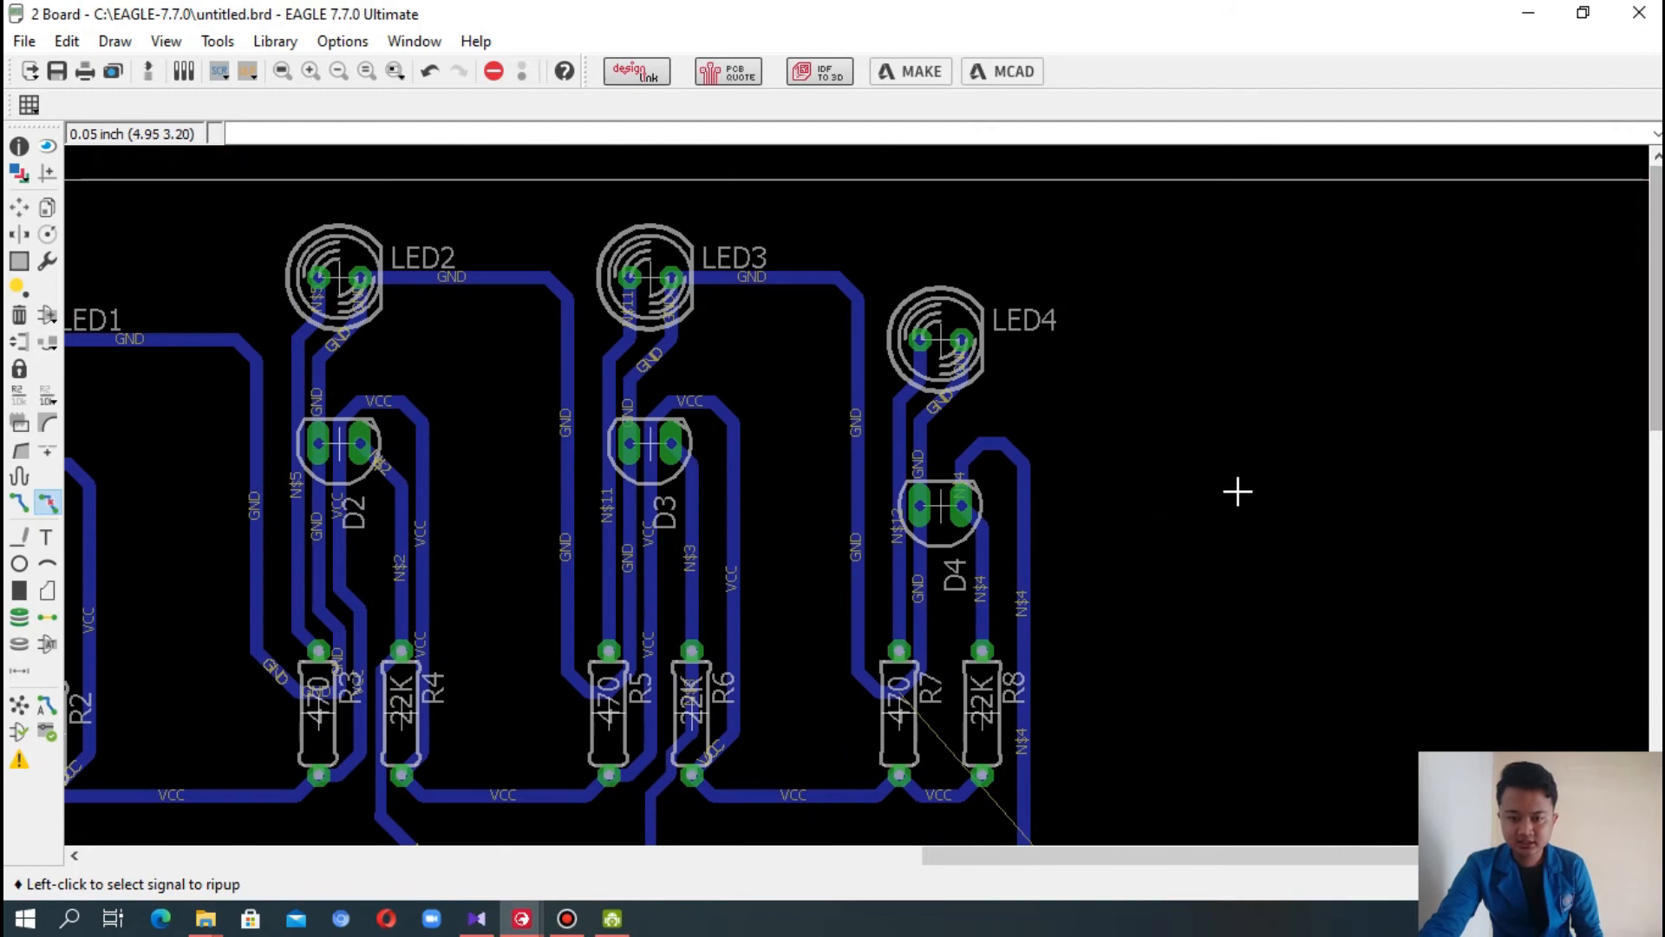
pyautogui.scroll(-2, 1237, 487)
pyautogui.moveTo(1654, 460); pyautogui.dragTo(1654, 612)
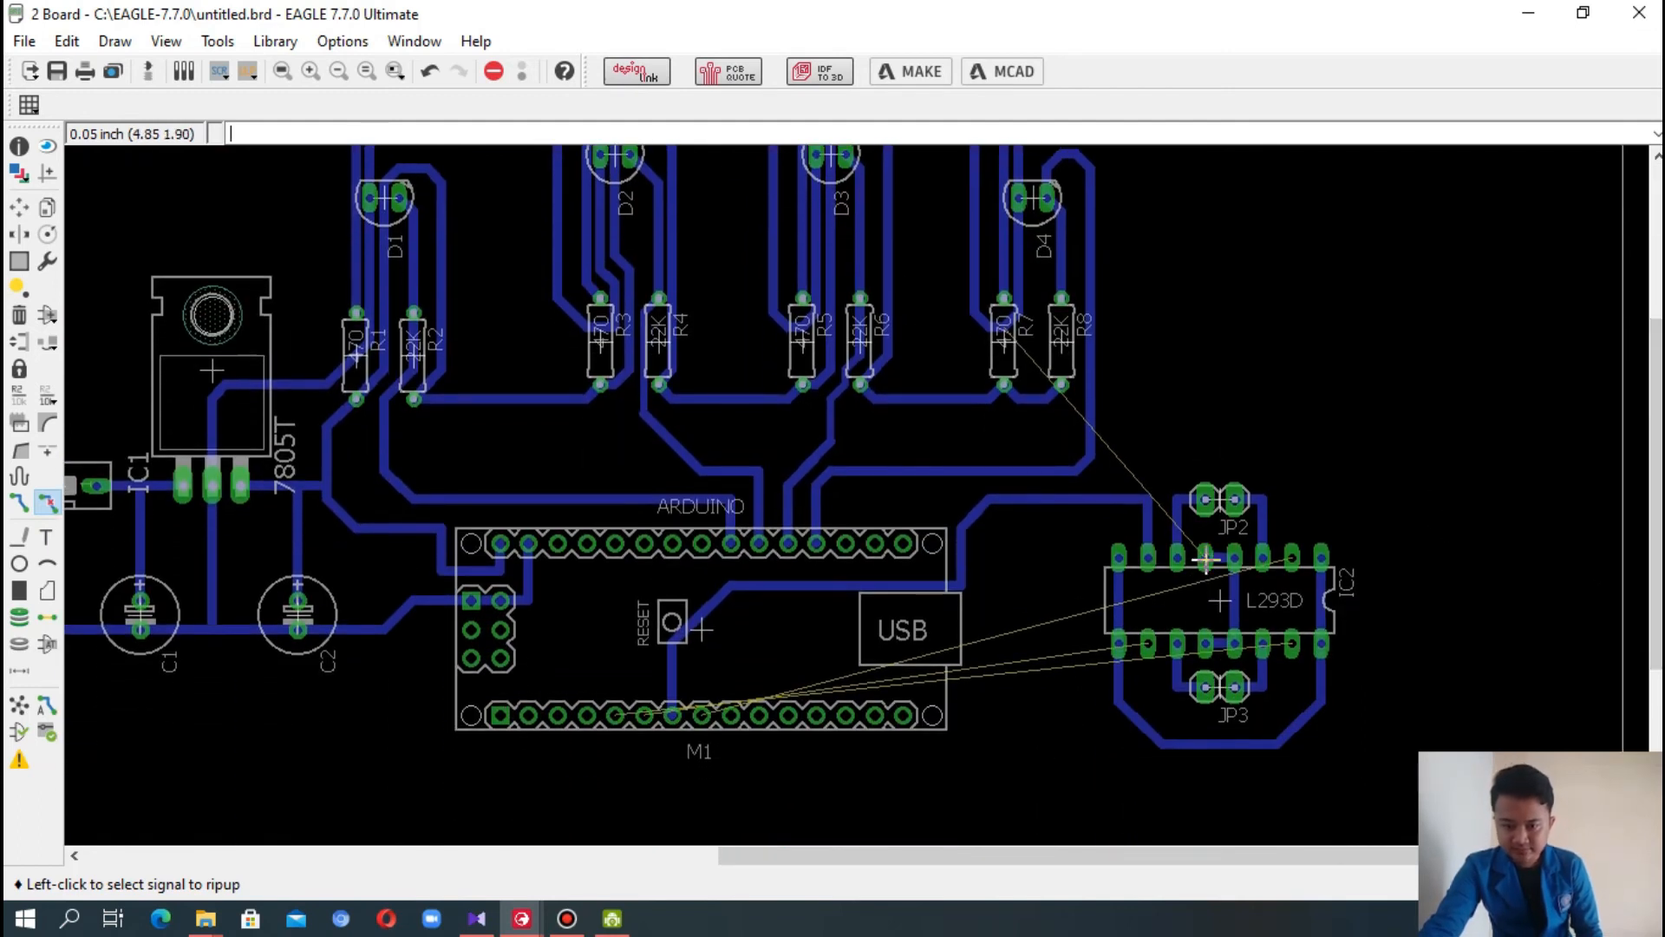
pyautogui.moveTo(1654, 438)
pyautogui.mouseDown()
pyautogui.moveTo(1654, 400)
pyautogui.moveTo(1654, 427)
pyautogui.mouseUp()
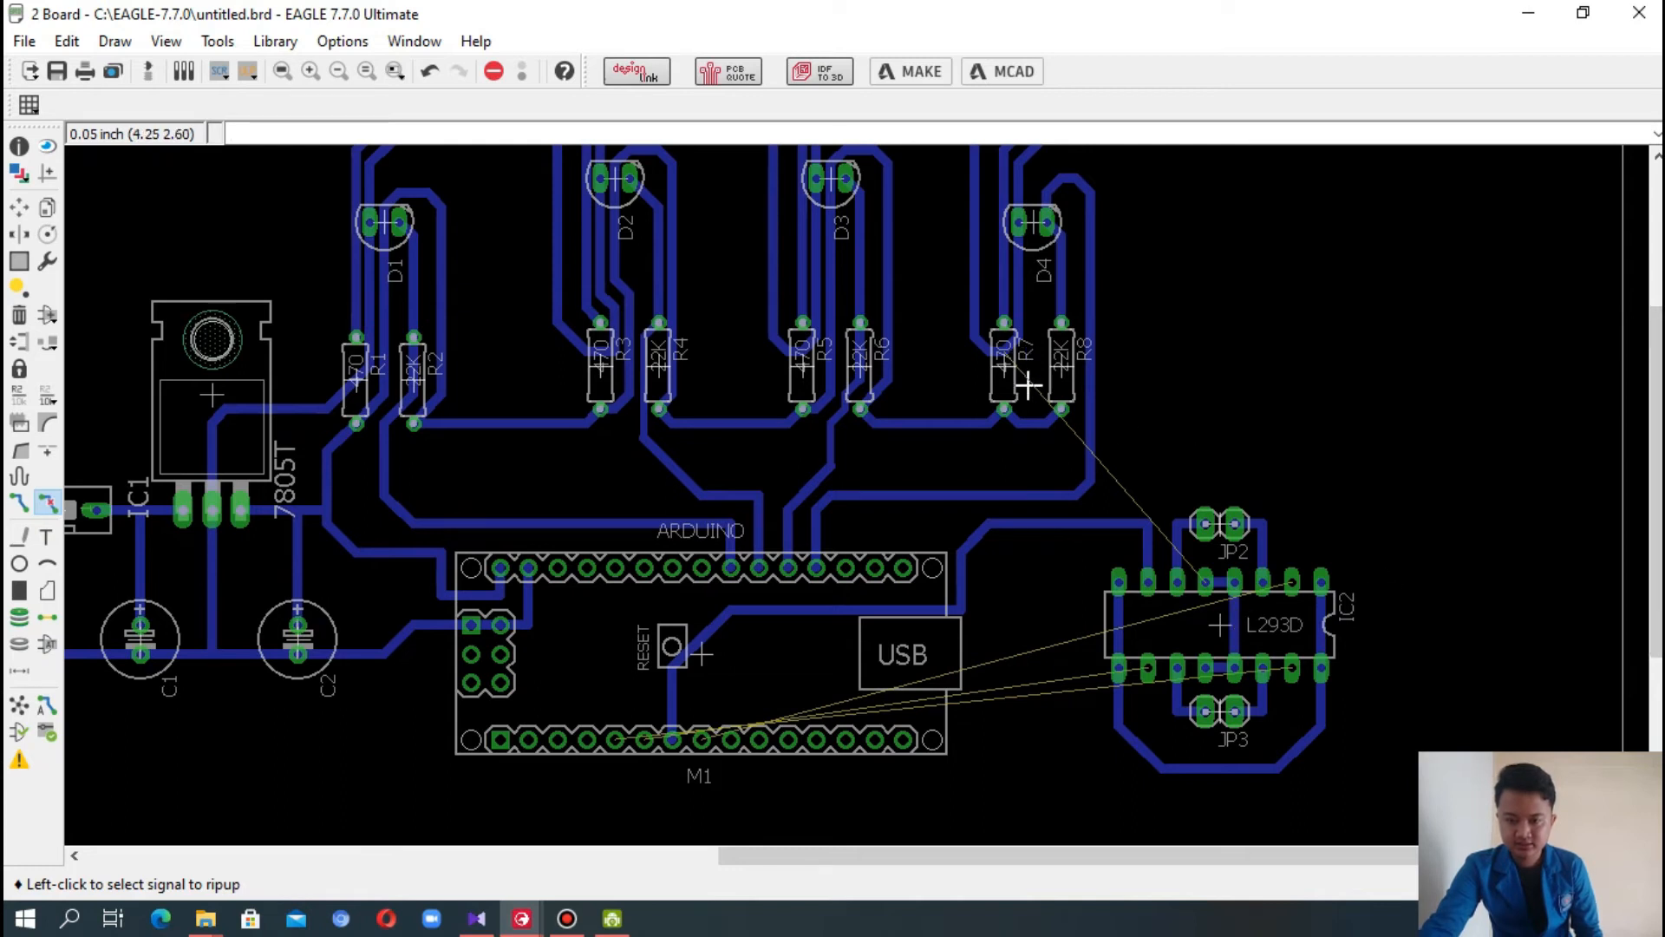
pyautogui.click(1091, 449)
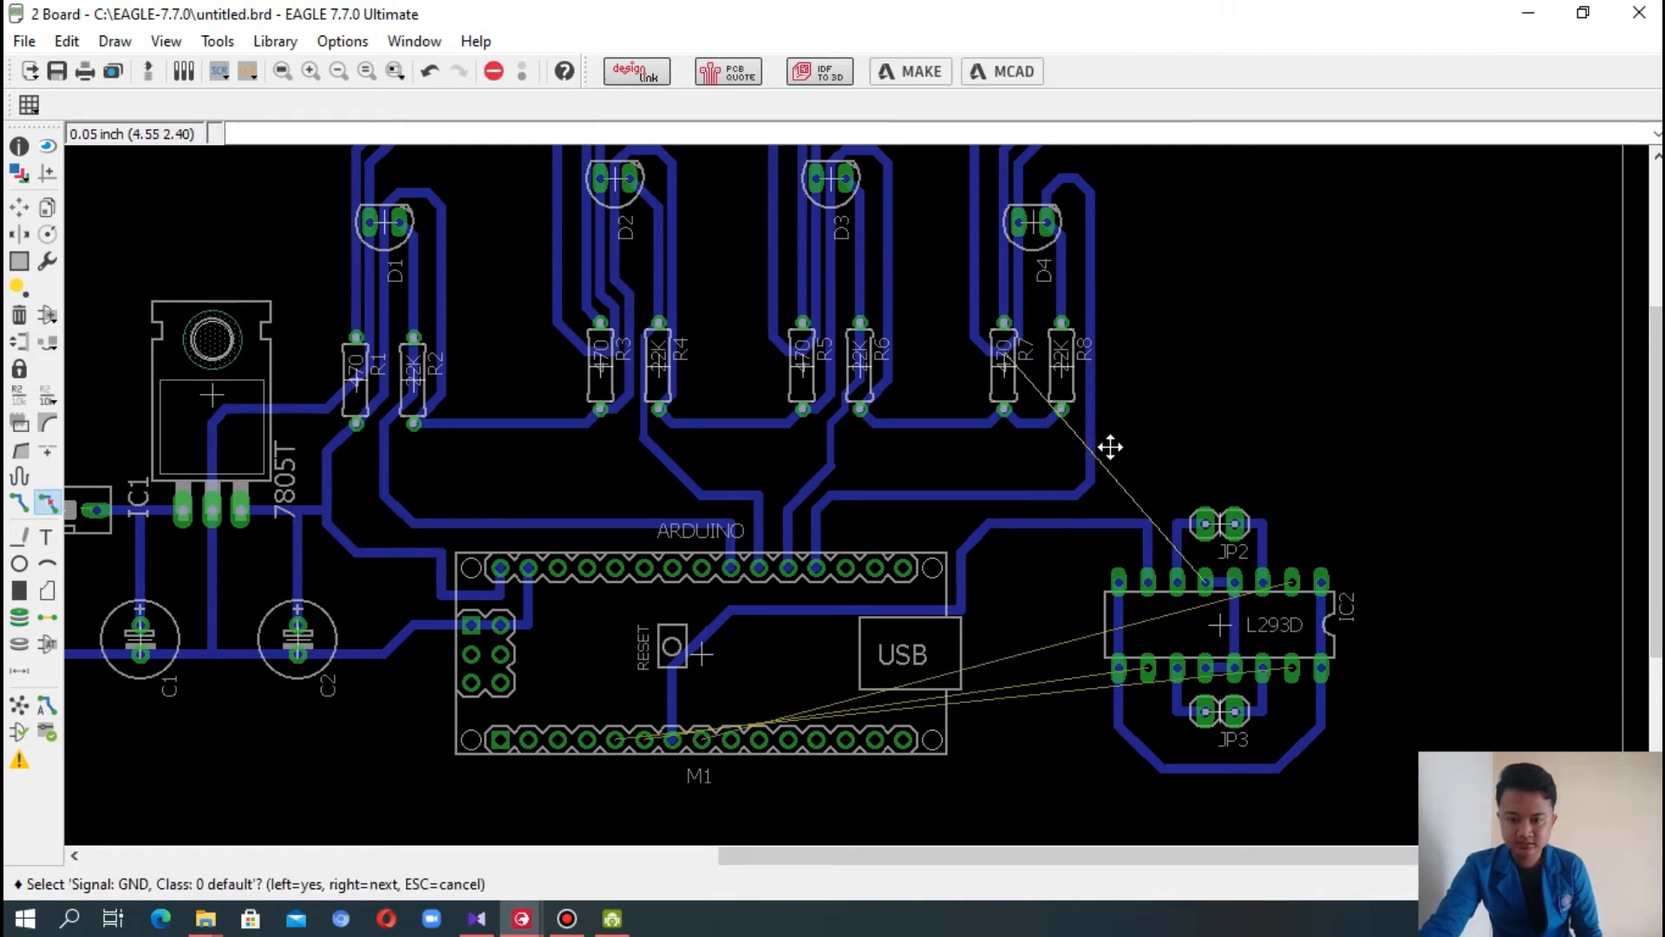
# - Try to route GND from IC2's centre up between the sixth and seventh upper pins, straight past JP2 to R8's height
pyautogui.click(19, 502)
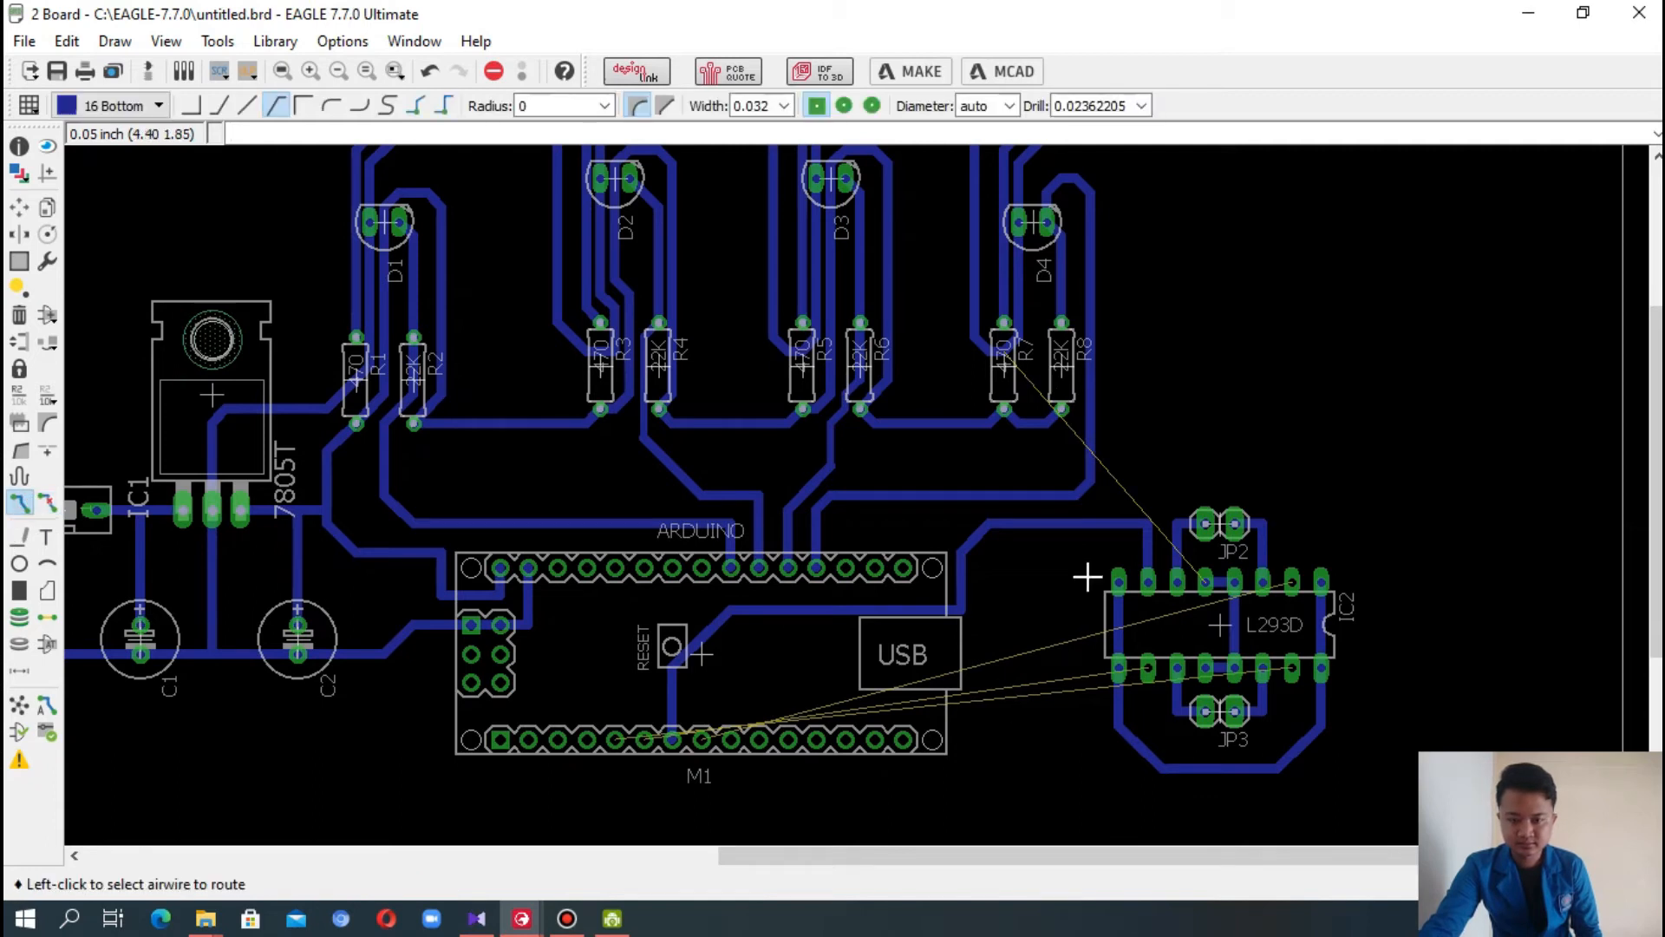
pyautogui.click(1192, 568)
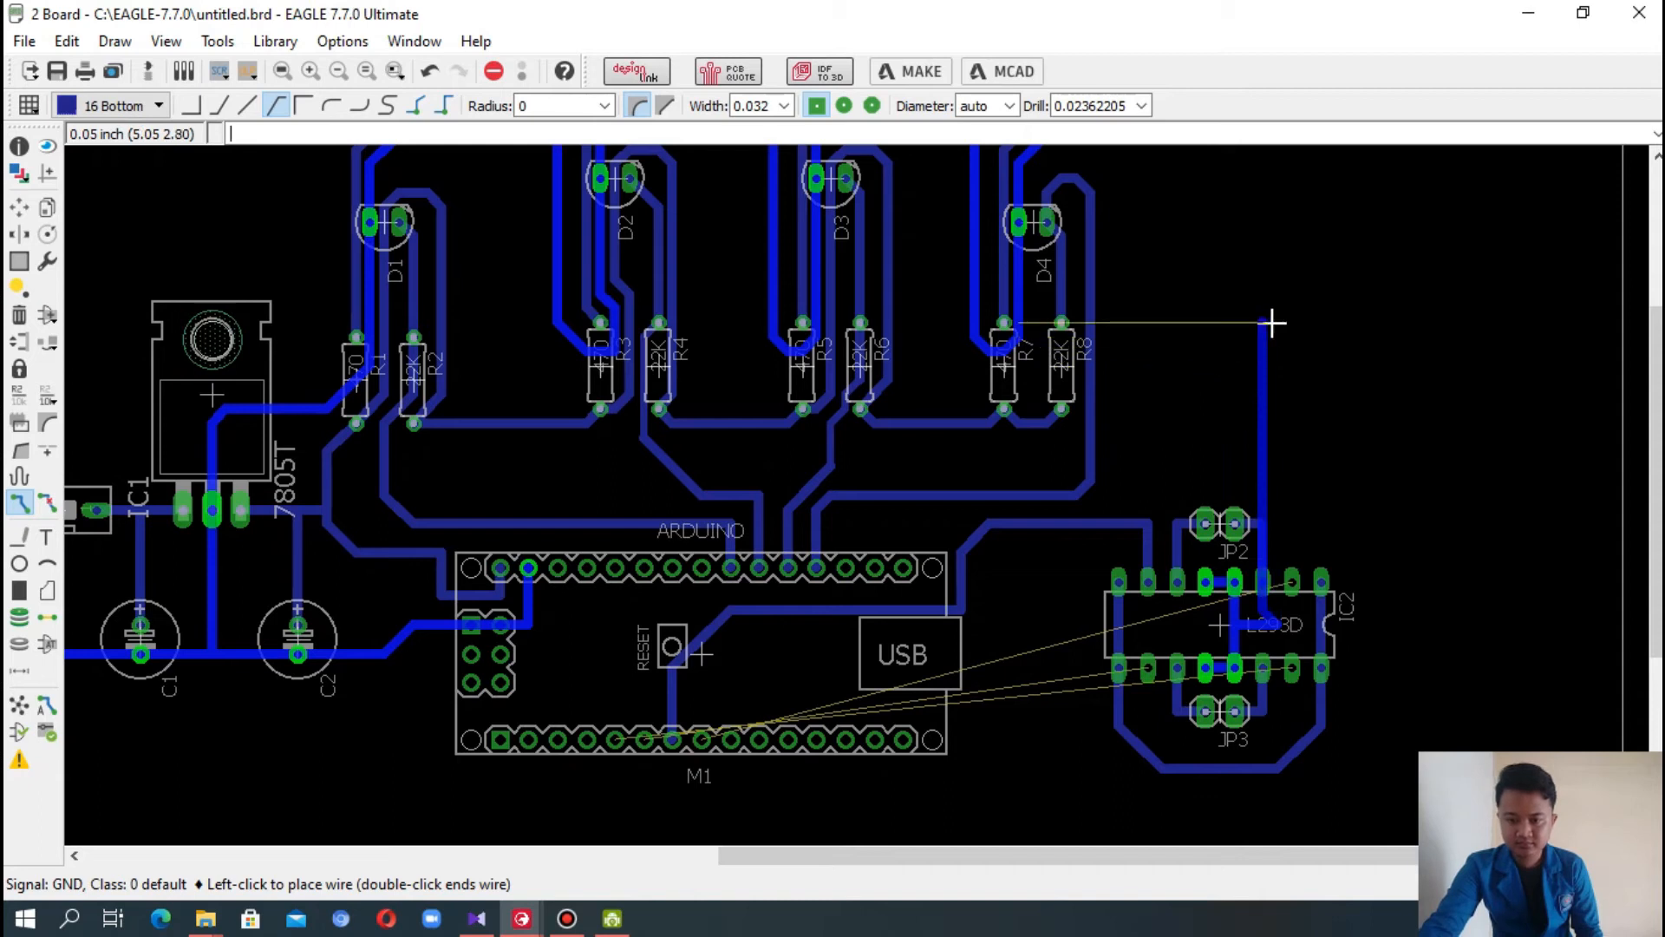
pyautogui.click(1277, 322)
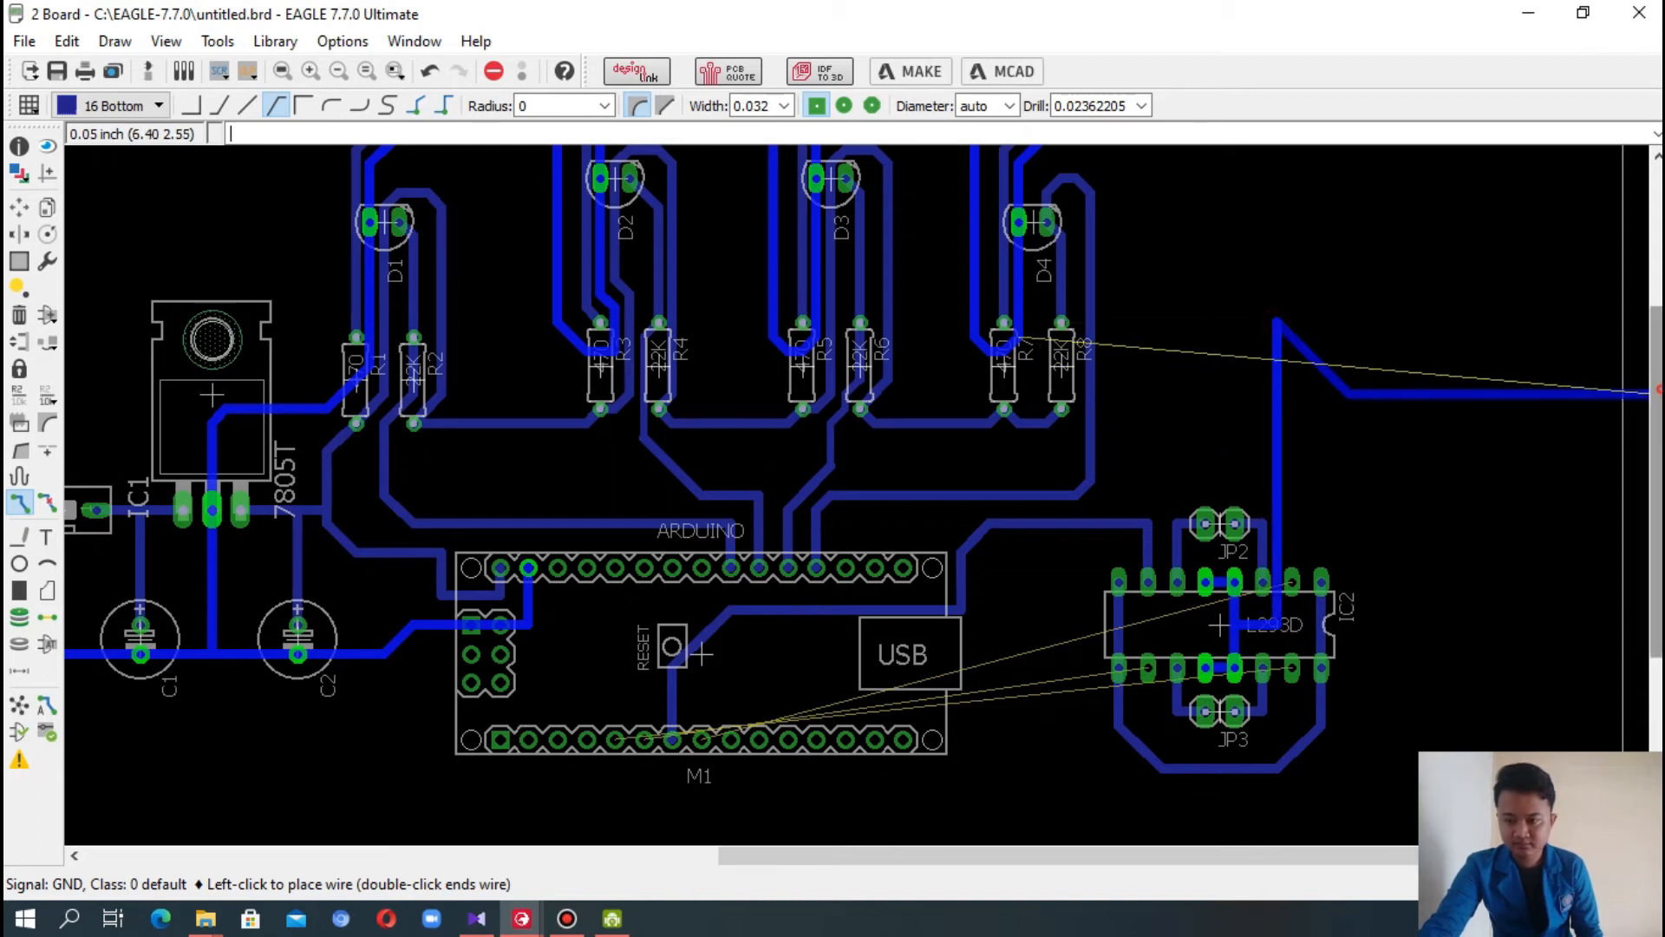
pyautogui.scroll(3, 1655, 392)
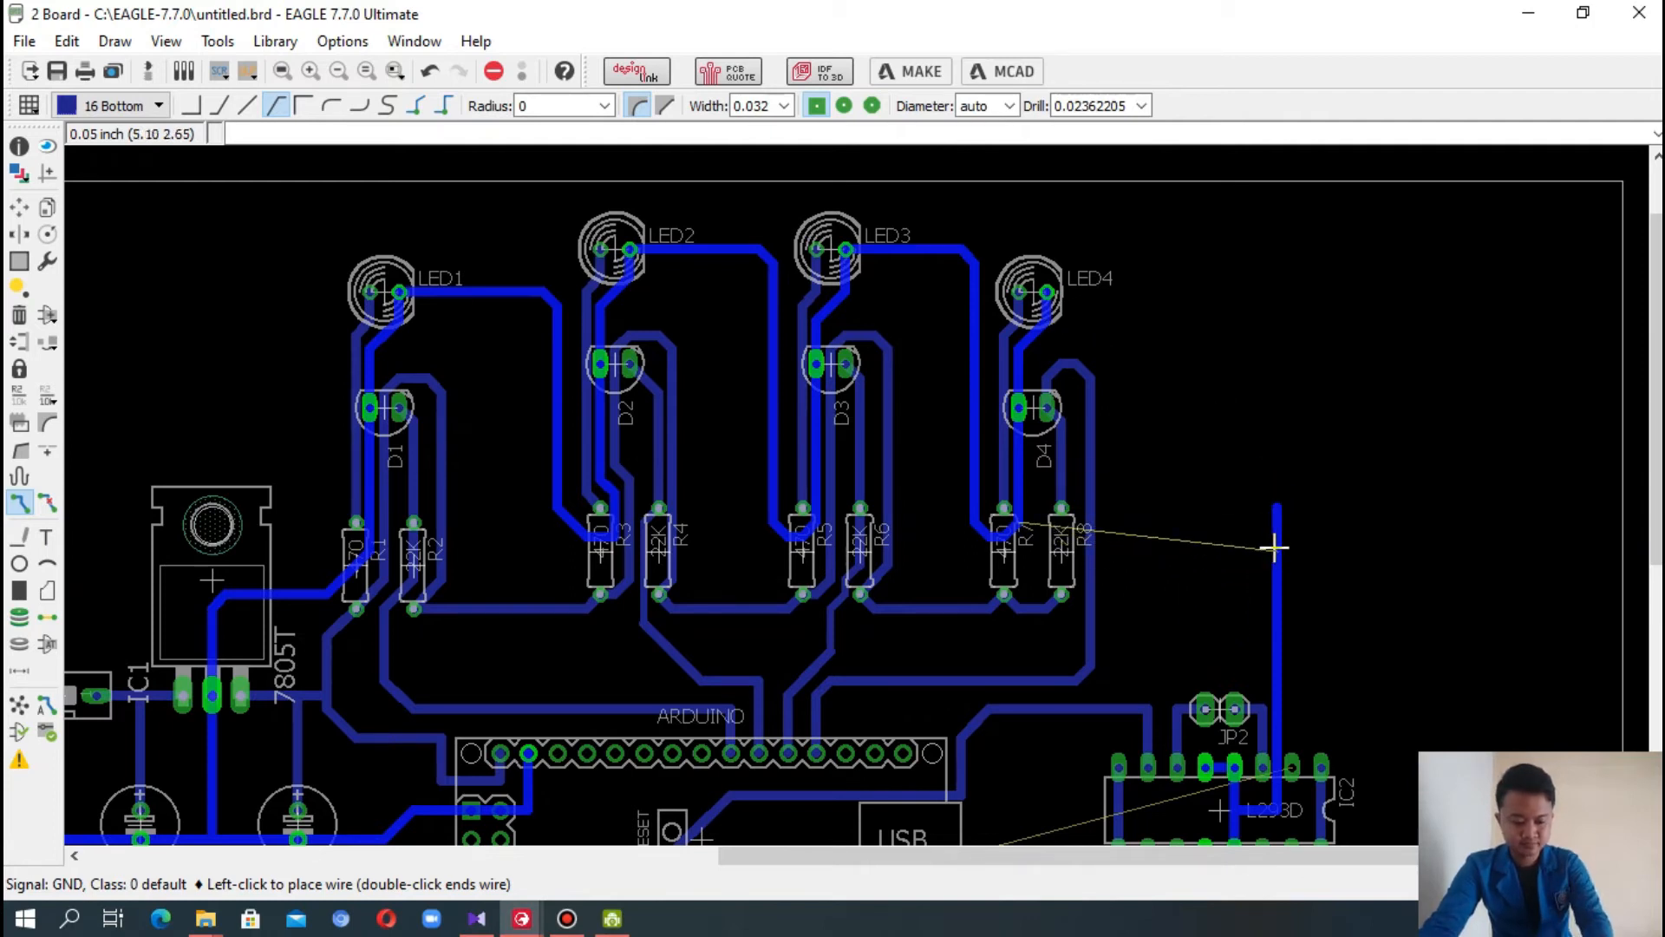
pyautogui.hotkey('ctrl', 'z')
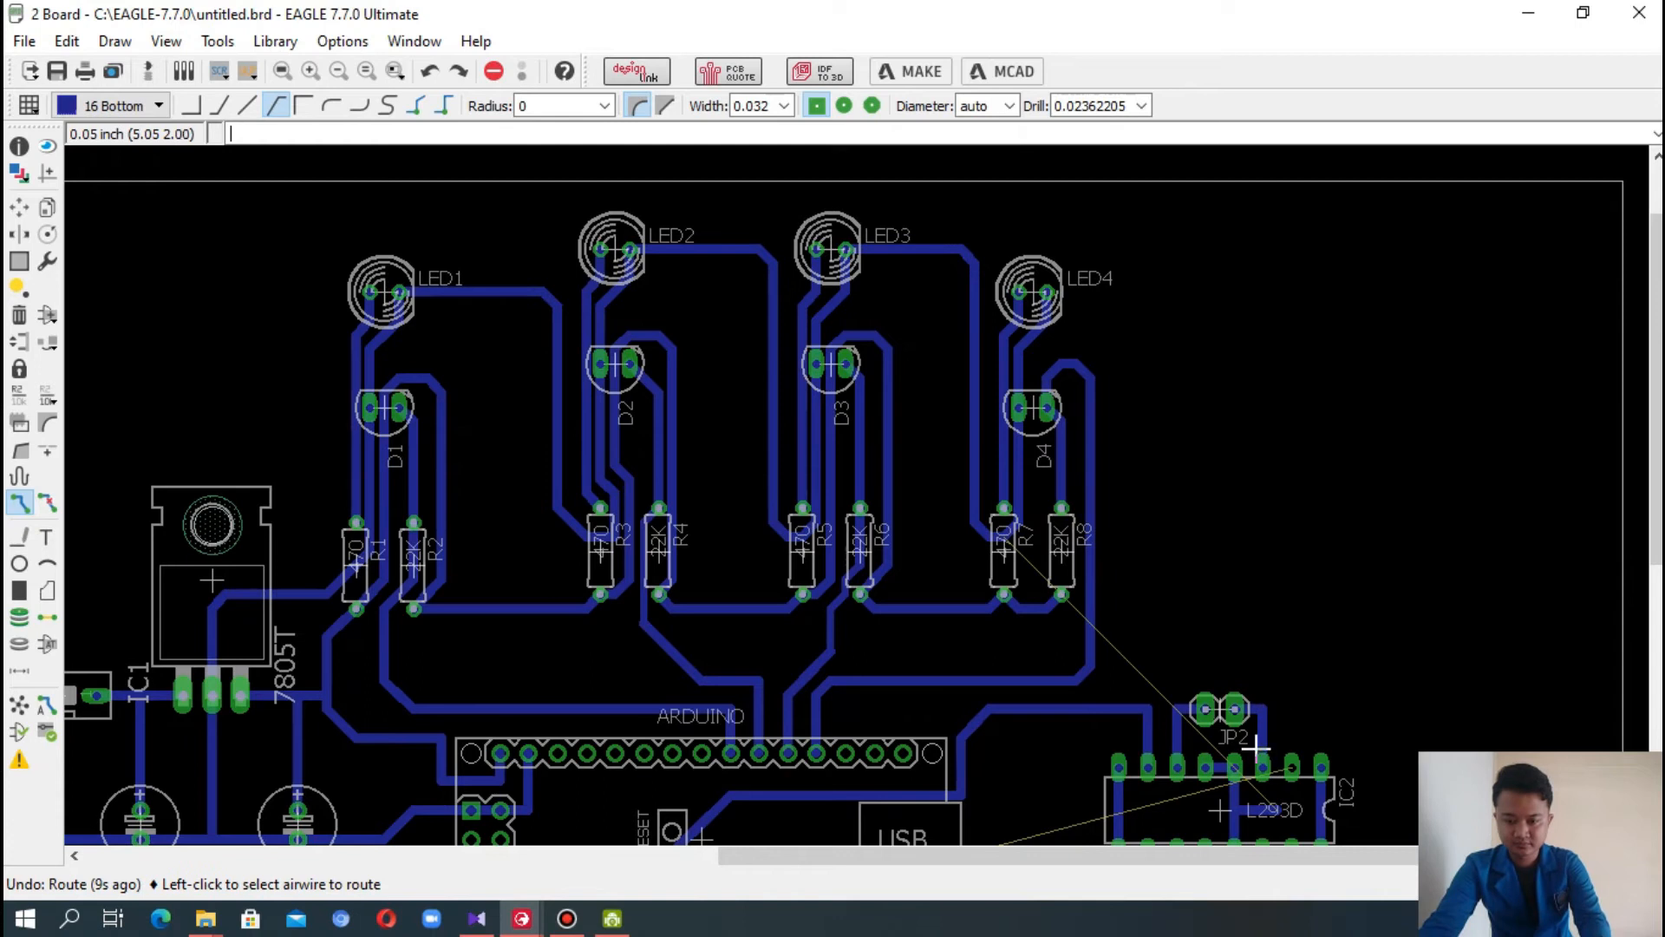
# - Route GND from IC2's centre between its sixth and seventh upper pins, over JP2 and up beside R8 to LED4's second pad
pyautogui.click(1275, 809)
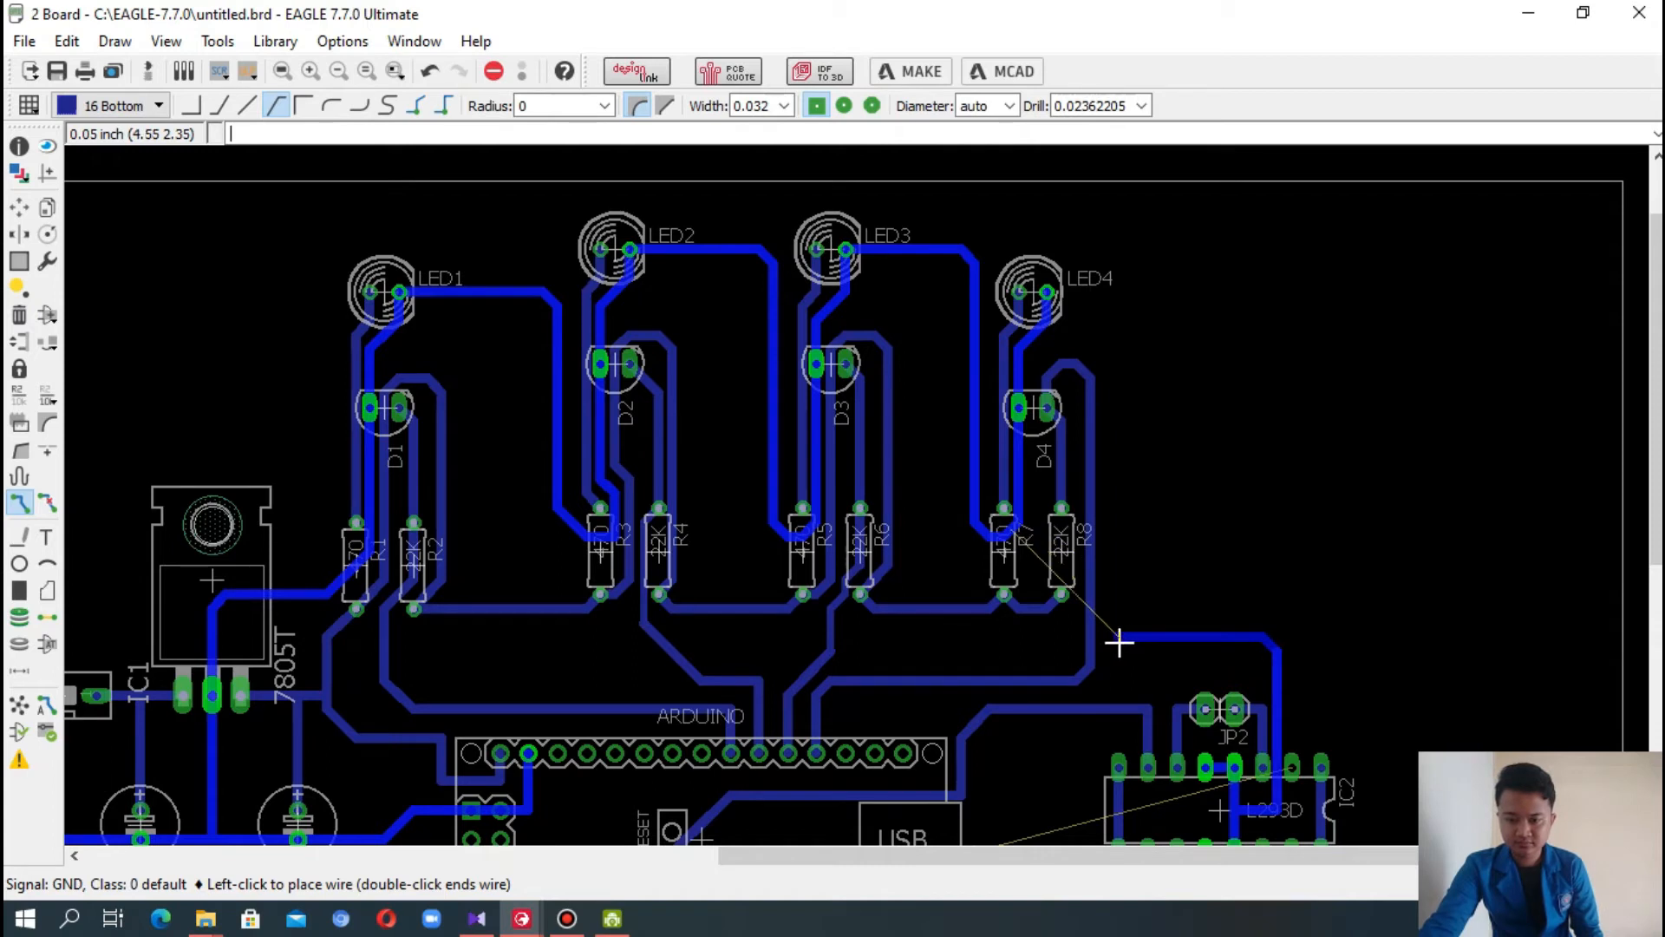
pyautogui.click(1112, 640)
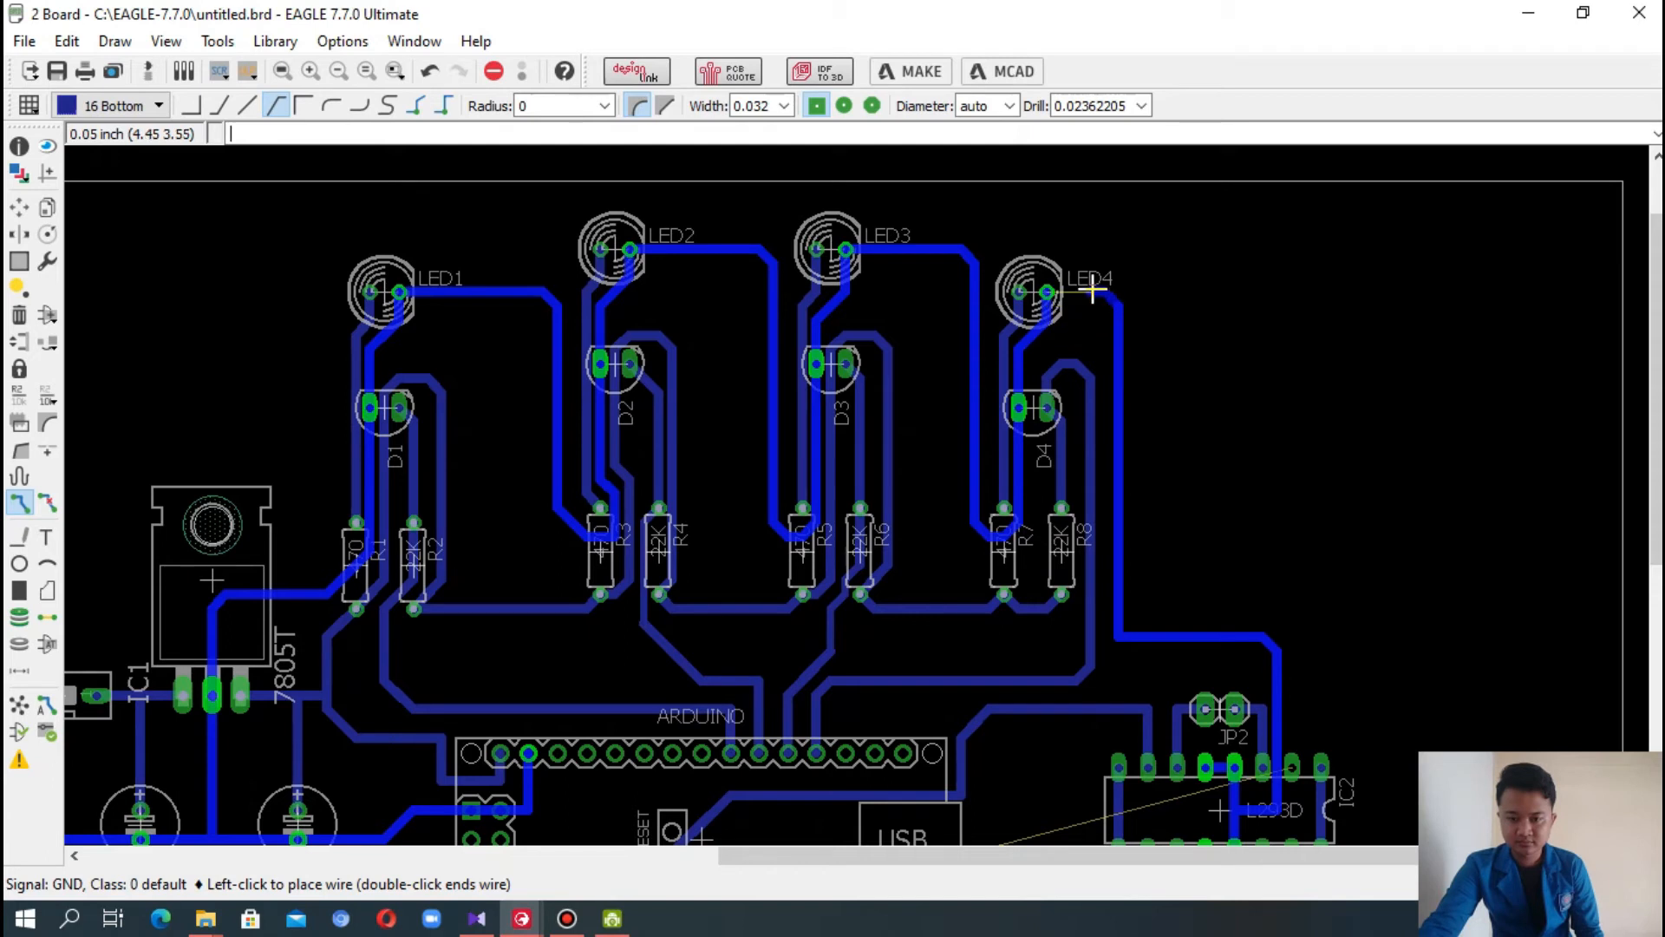
pyautogui.click(1049, 290)
# - Route N$14 from IC2's second lower pin up between its first two upper pins, around M1's USB end to M1's sixth lower pin
pyautogui.scroll(-5, 1396, 610)
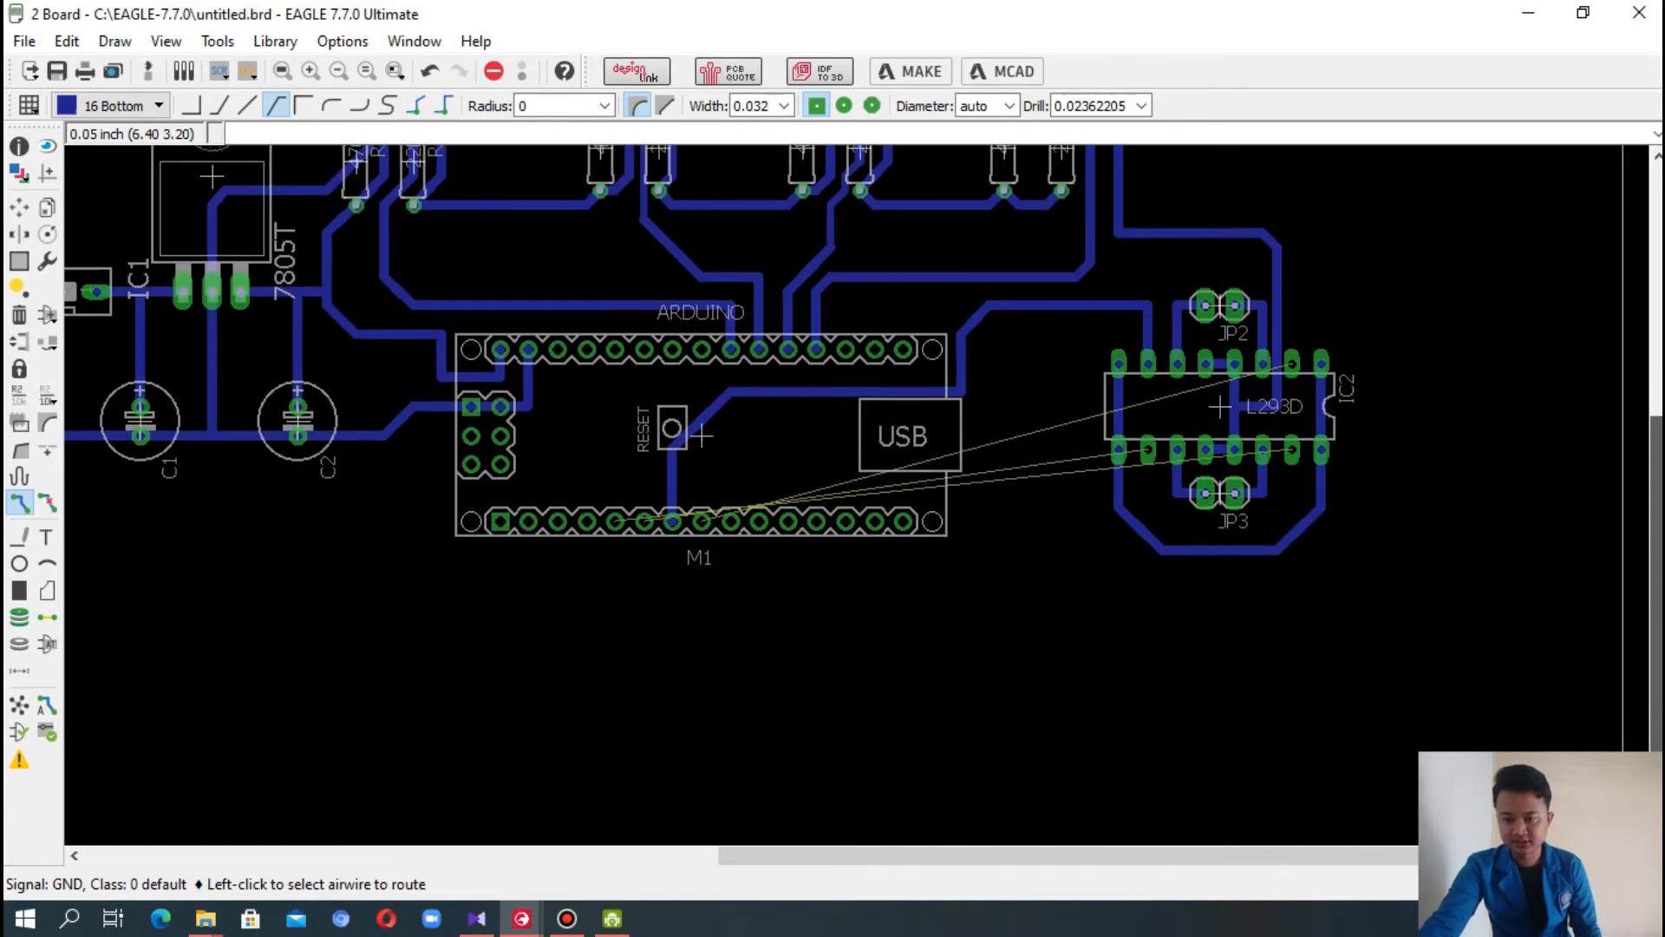
pyautogui.scroll(-5, 1345, 595)
pyautogui.scroll(5, 1360, 528)
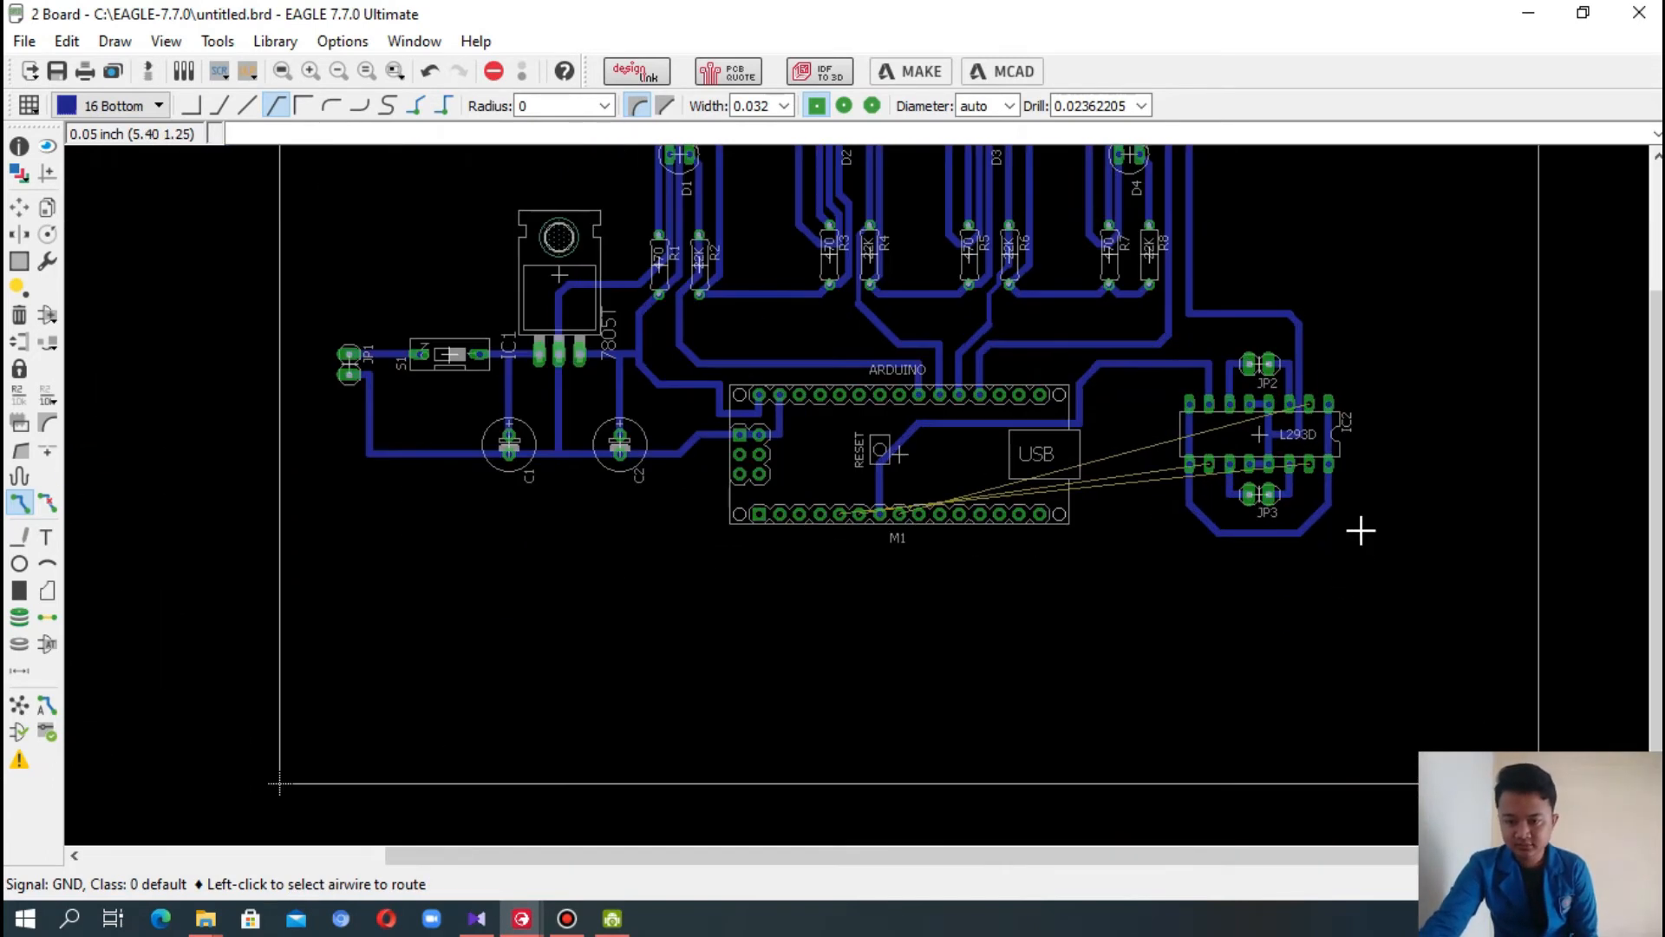
pyautogui.scroll(1, 1361, 530)
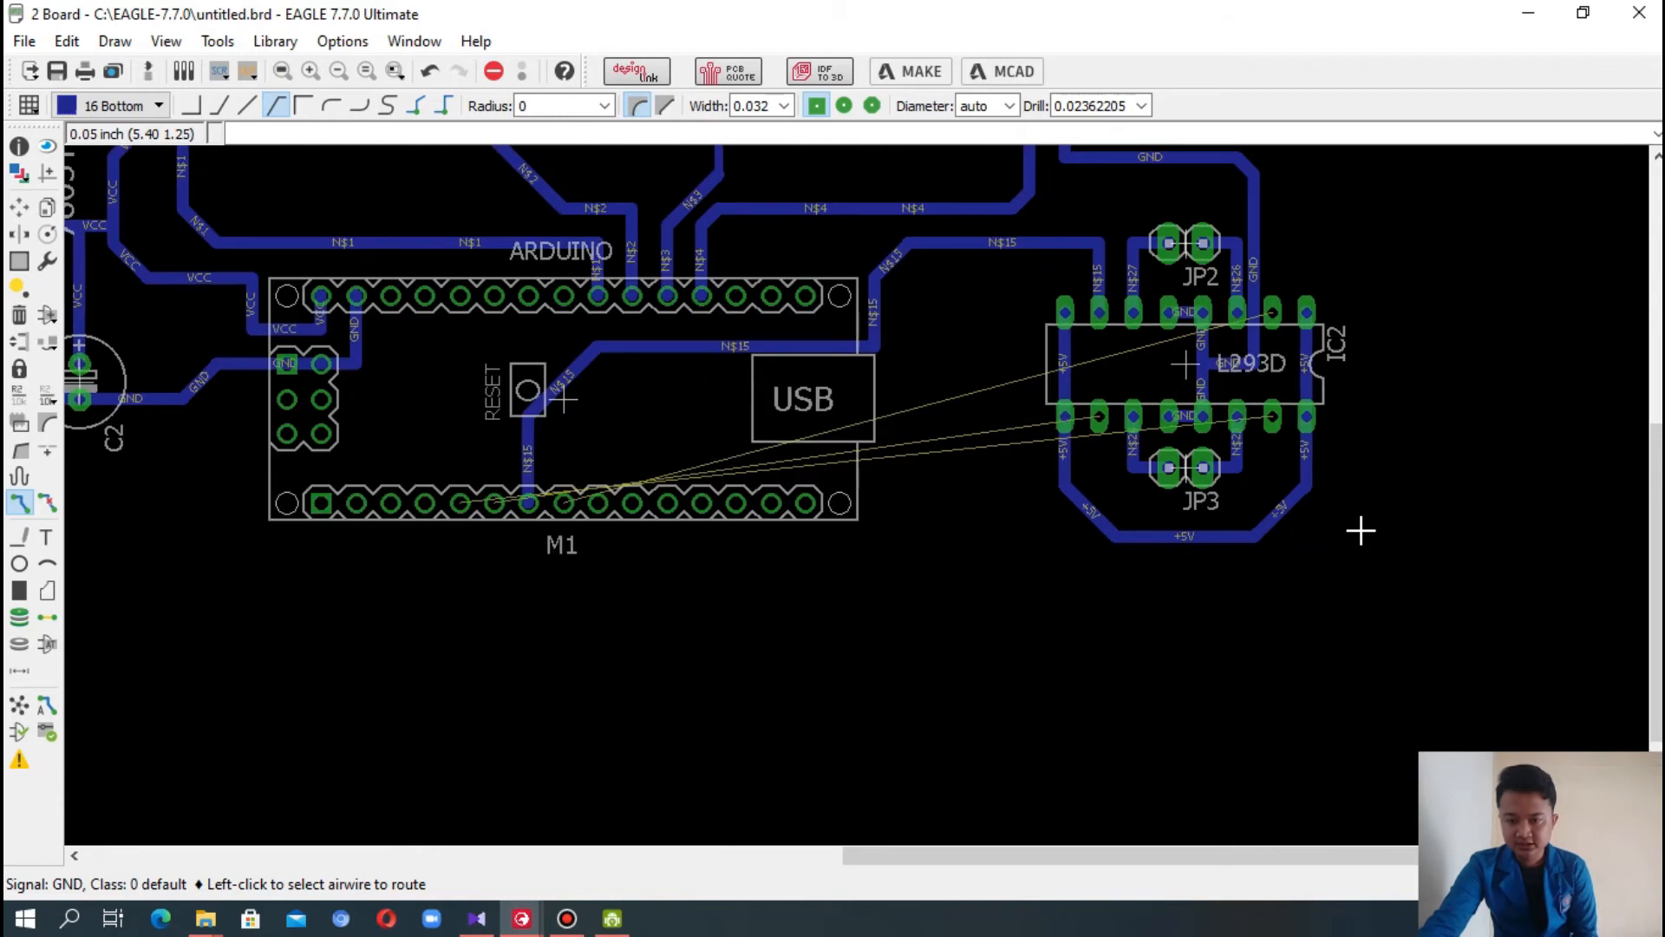
pyautogui.scroll(1, 1327, 495)
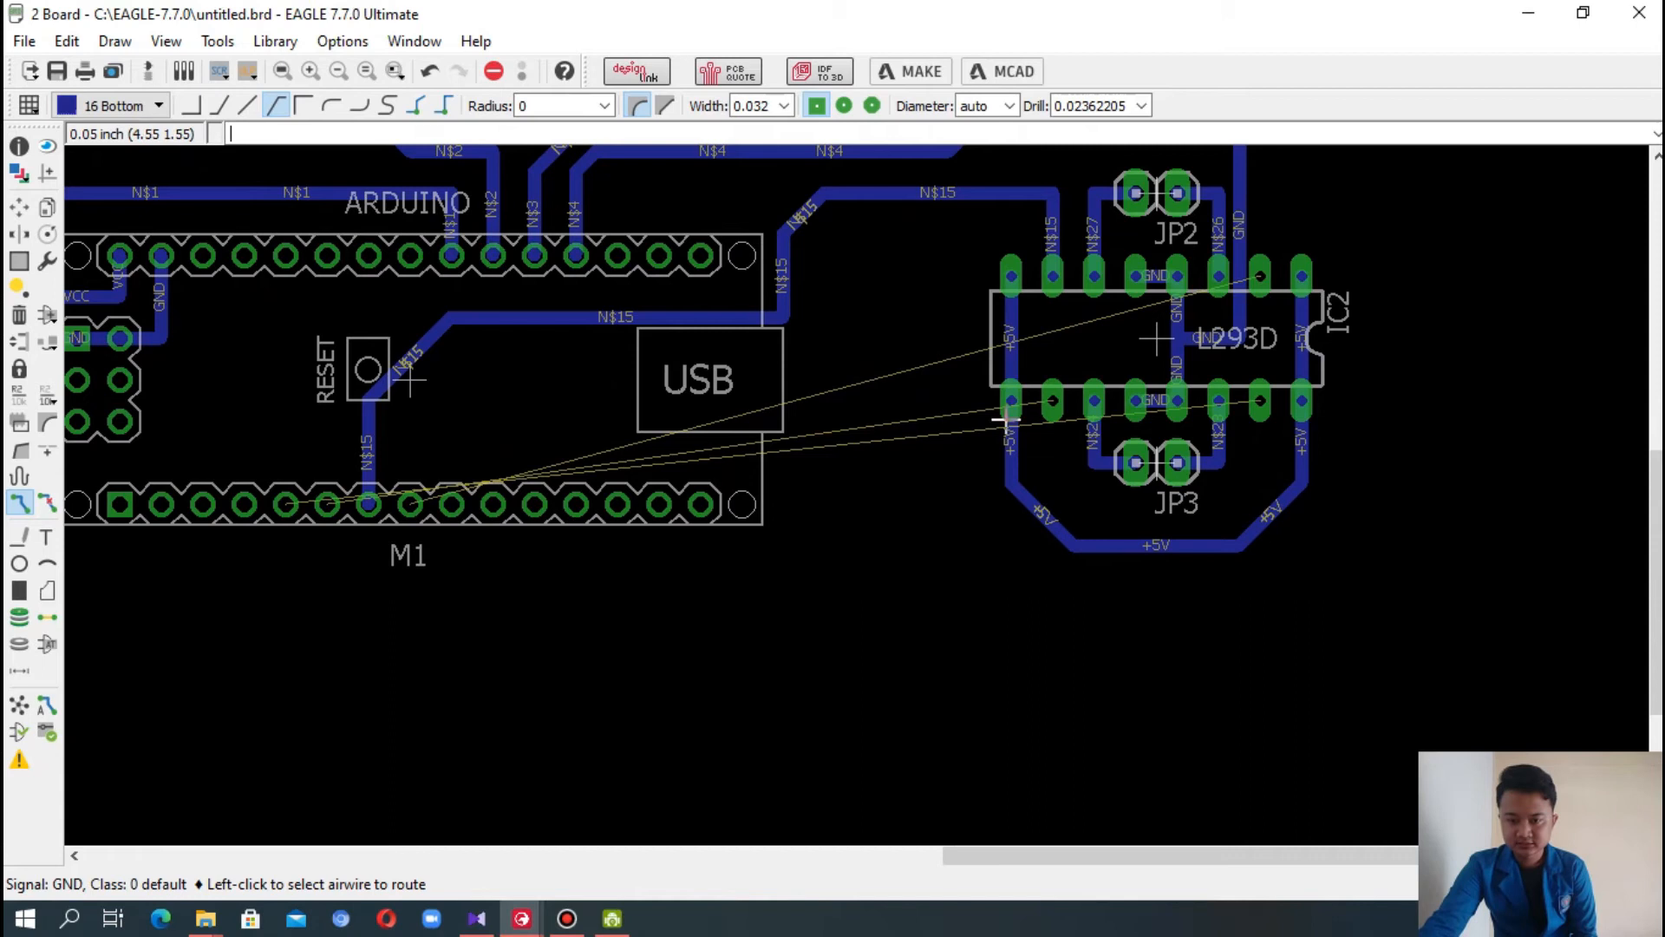
pyautogui.click(1049, 394)
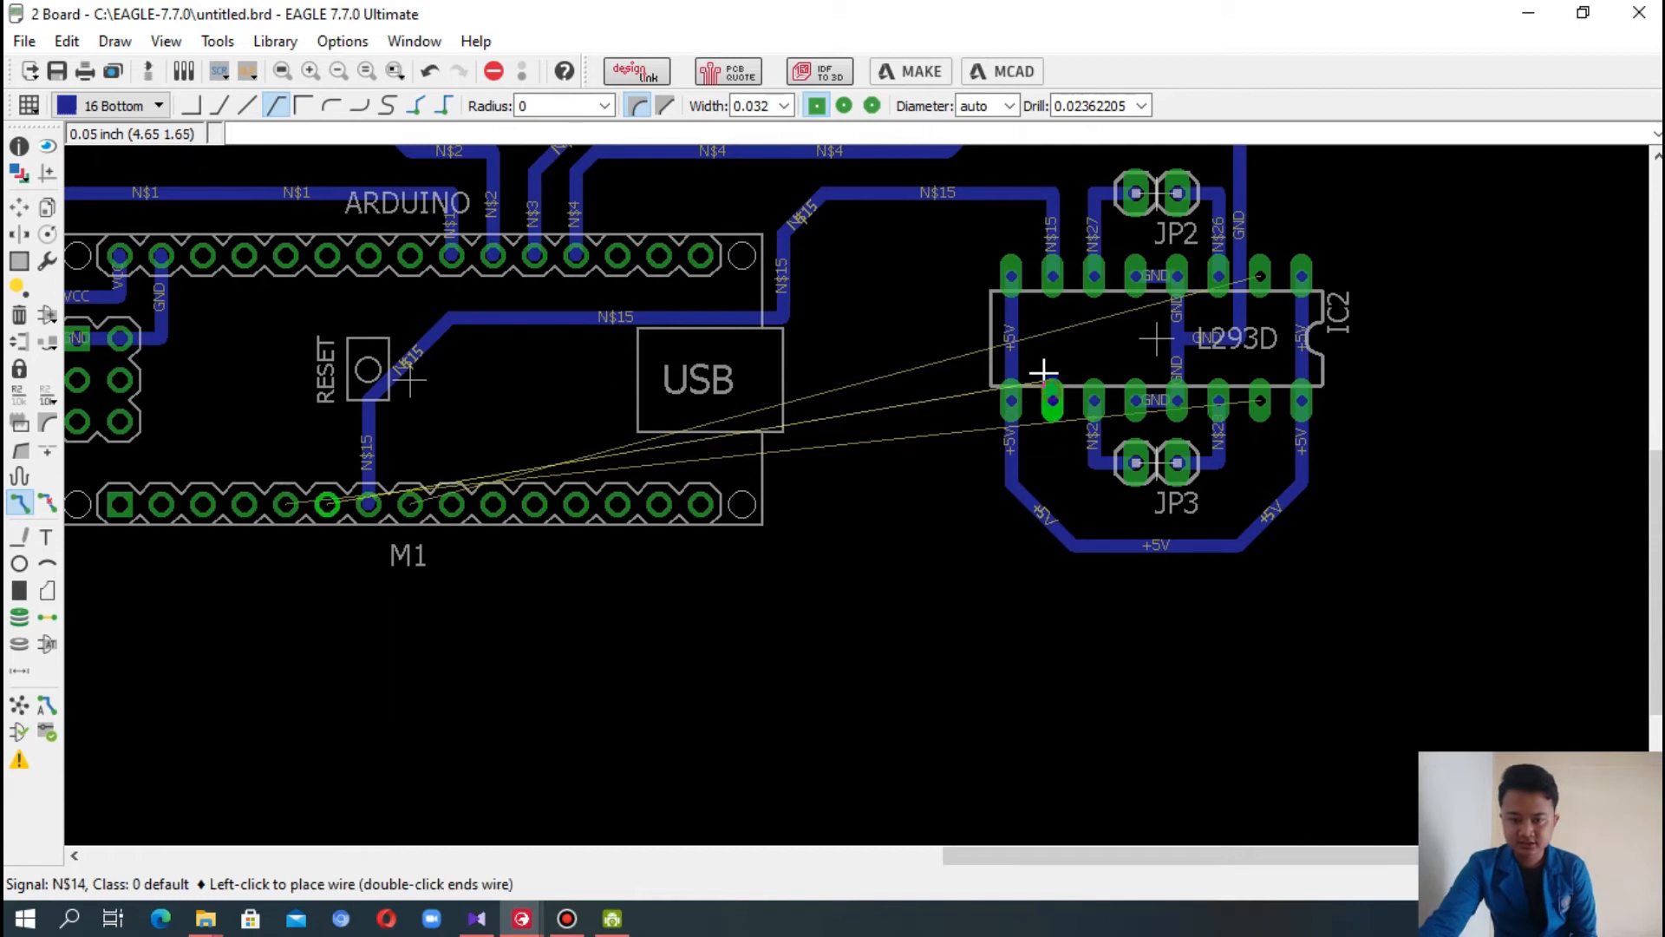
pyautogui.click(1032, 236)
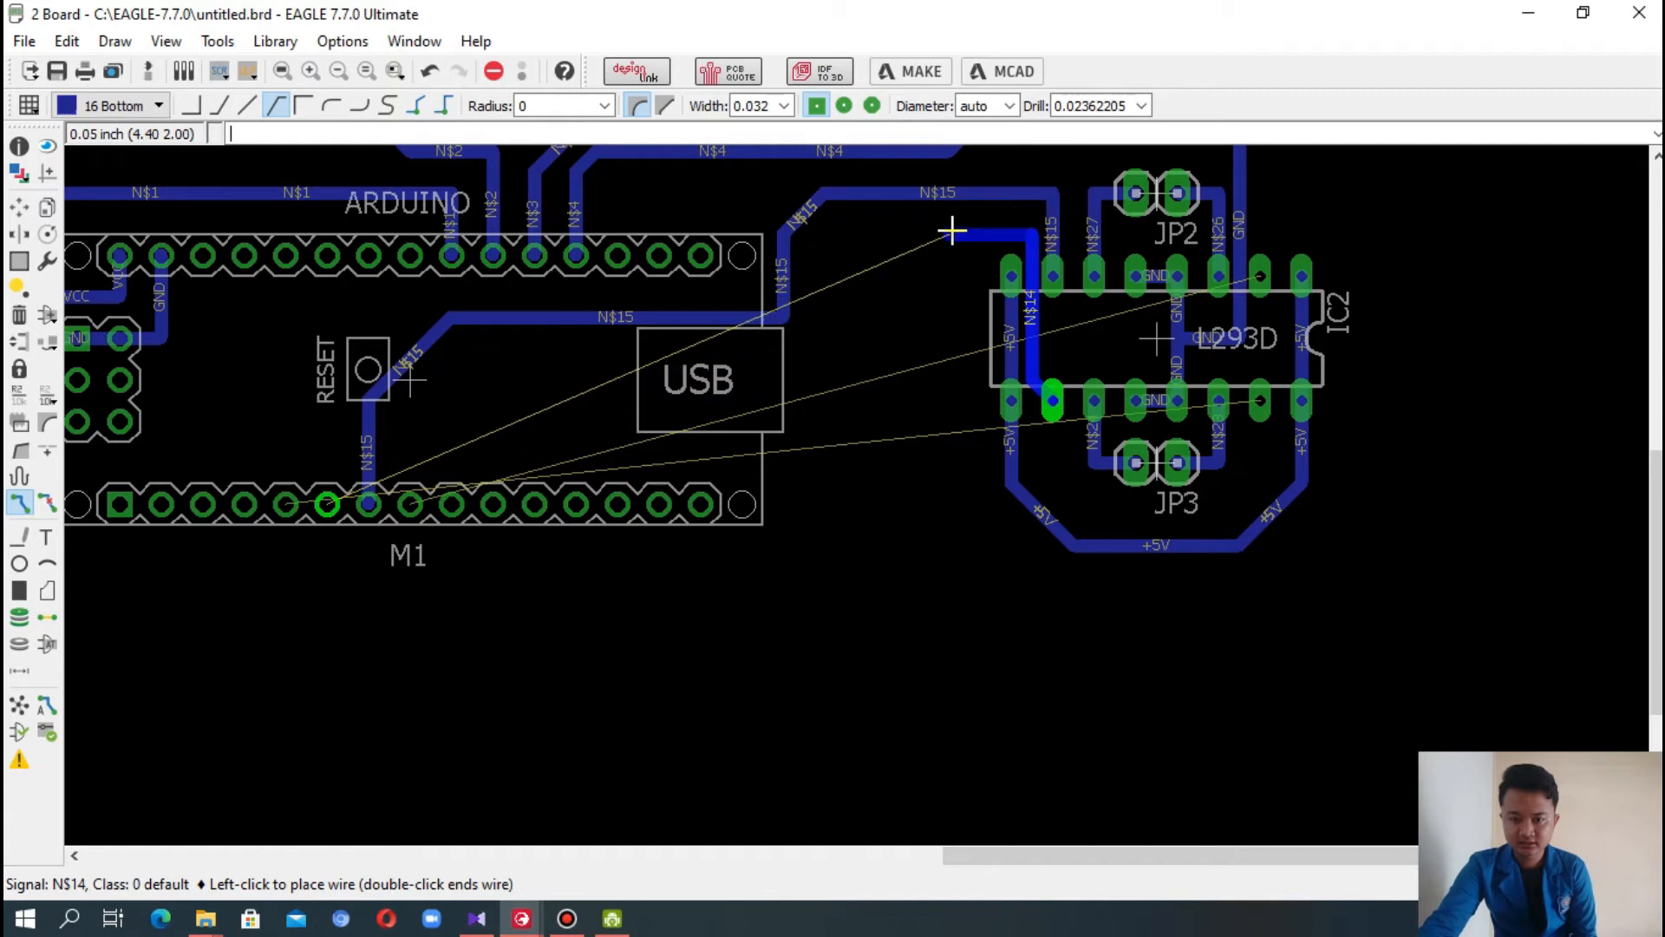
pyautogui.click(862, 236)
pyautogui.click(815, 441)
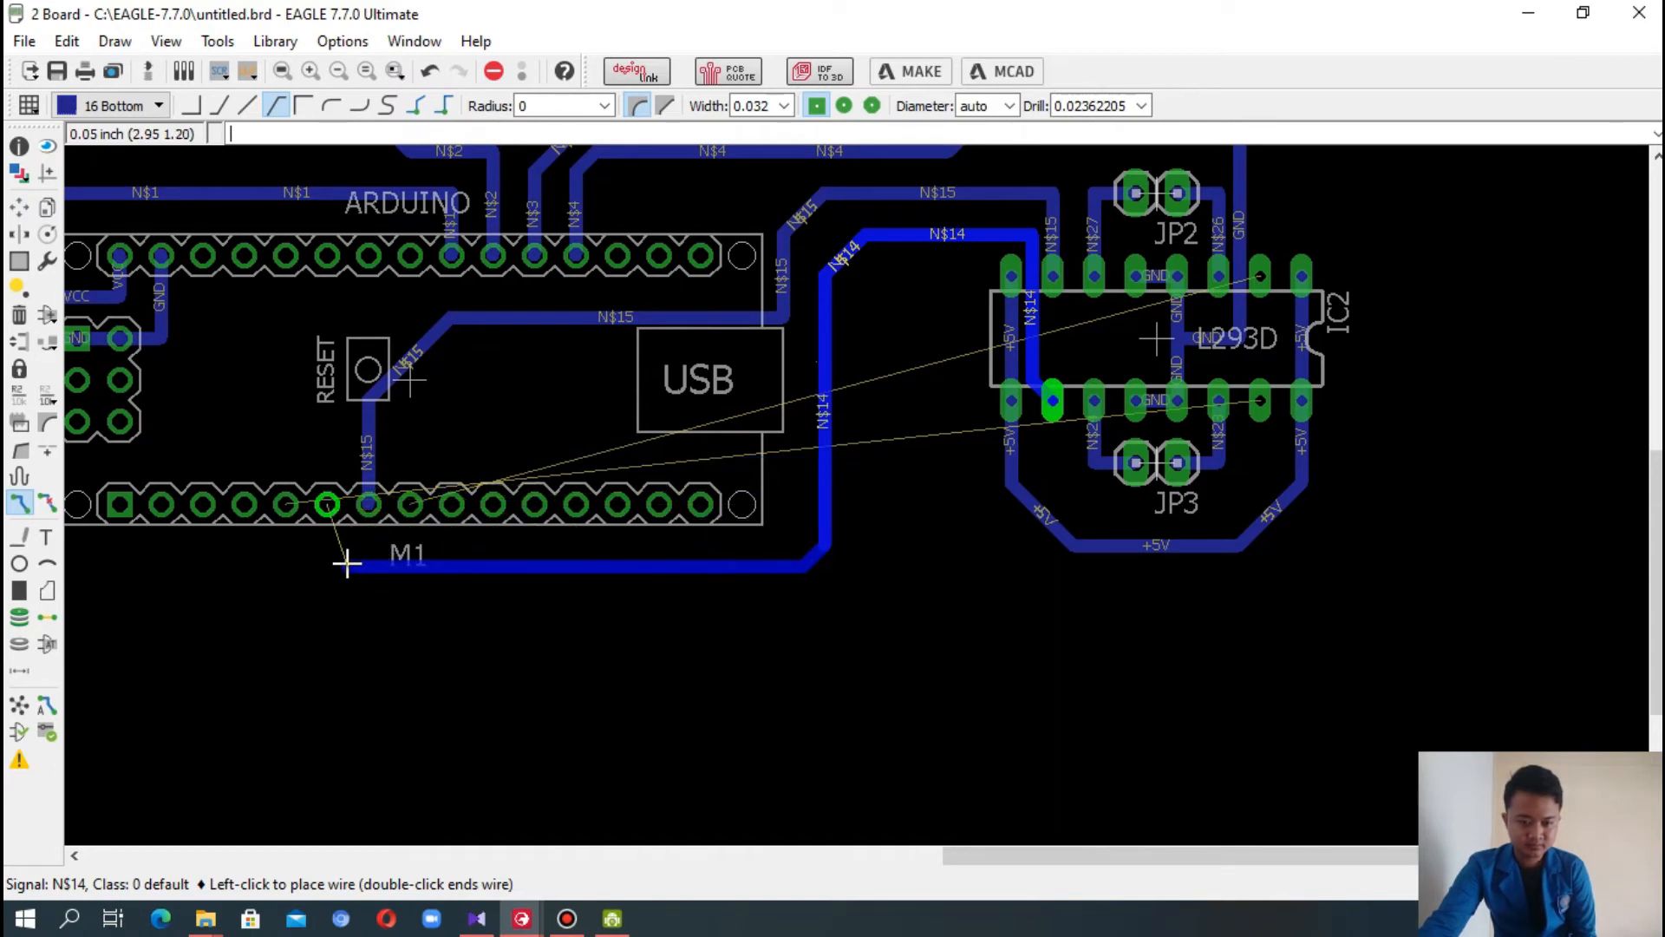
pyautogui.click(344, 563)
pyautogui.click(326, 505)
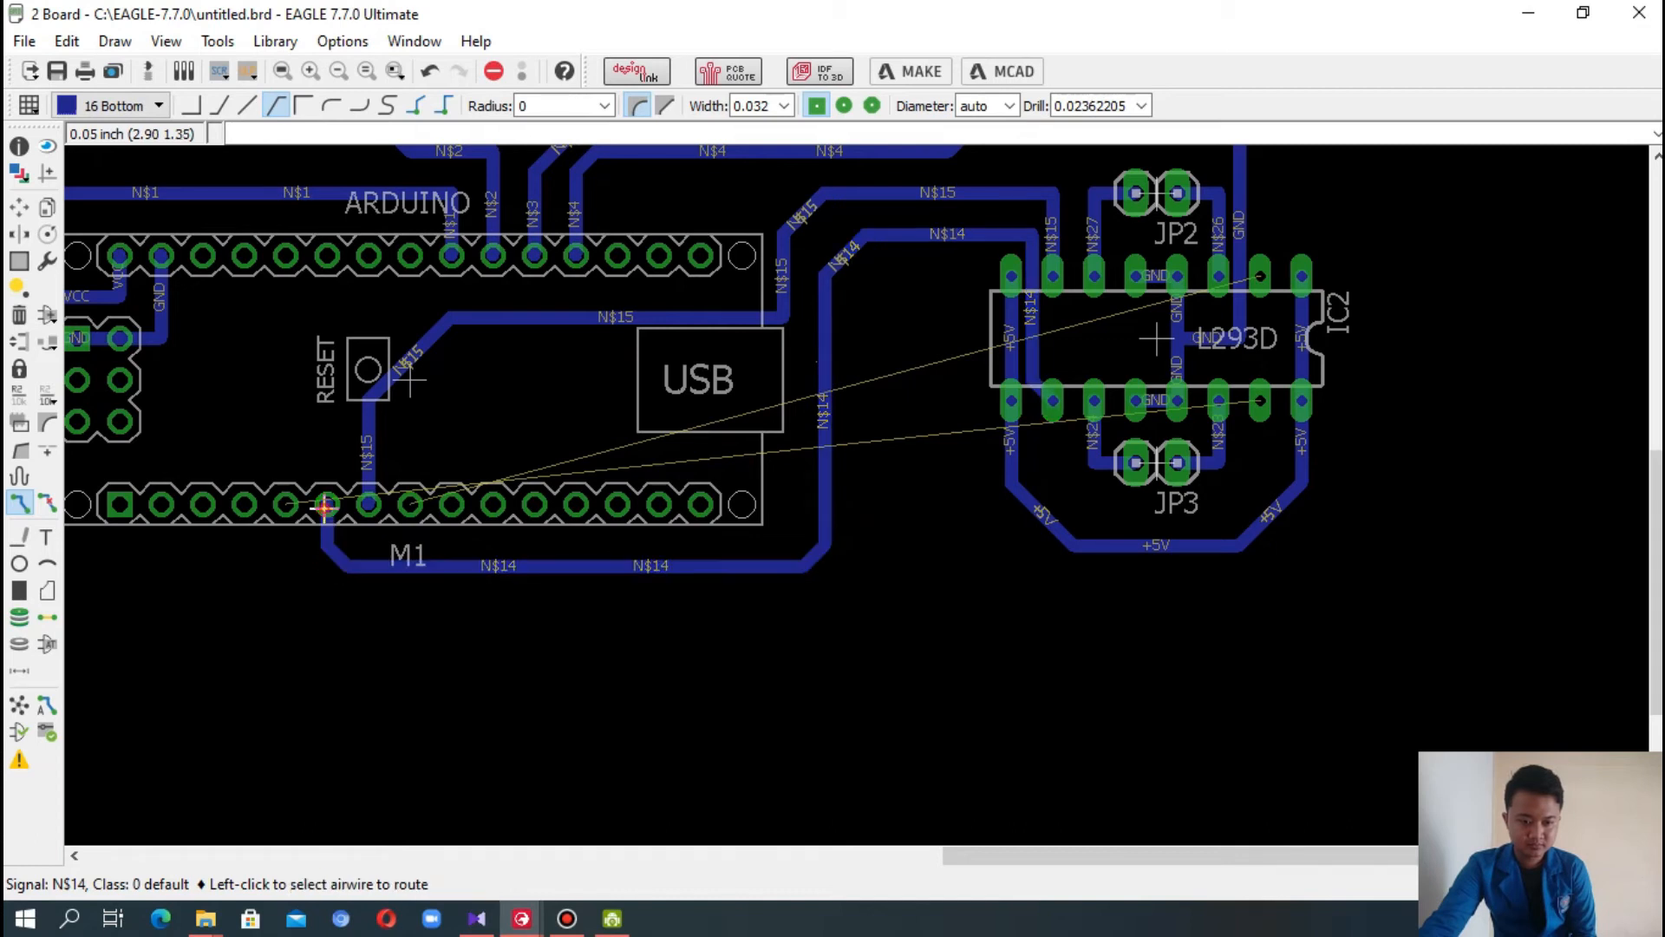
# - Route N$13 from IC2's seventh lower pin up between its last two pins, around the notch end and below N$14 to M1's fifth lower pin
pyautogui.click(1258, 395)
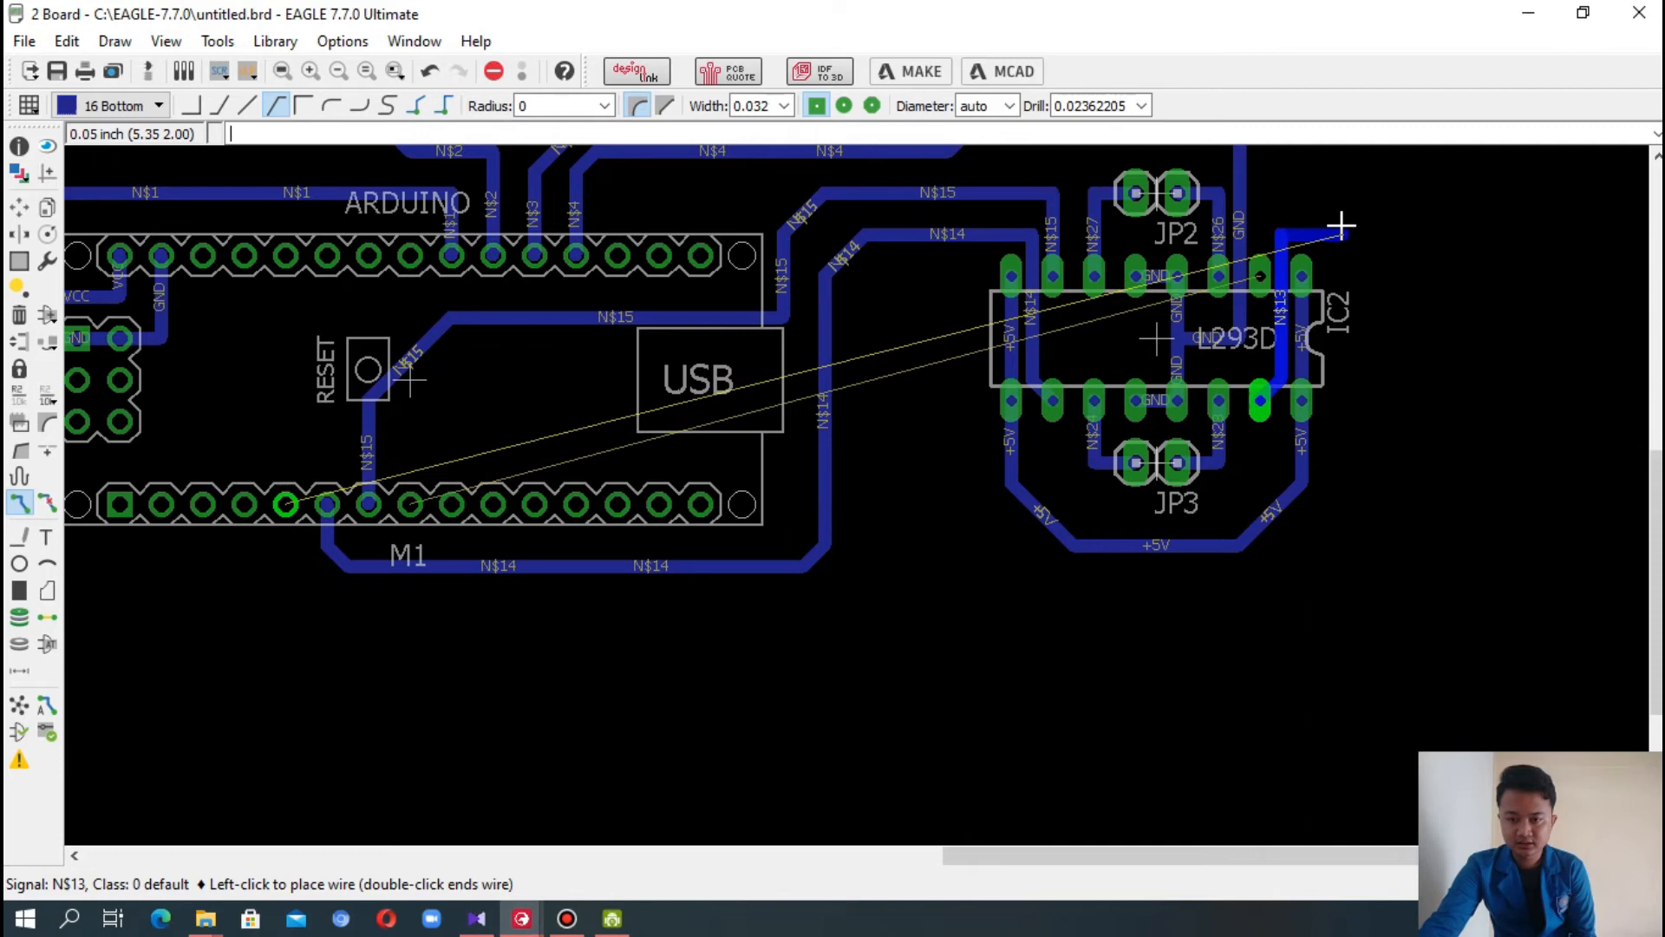
pyautogui.click(1312, 214)
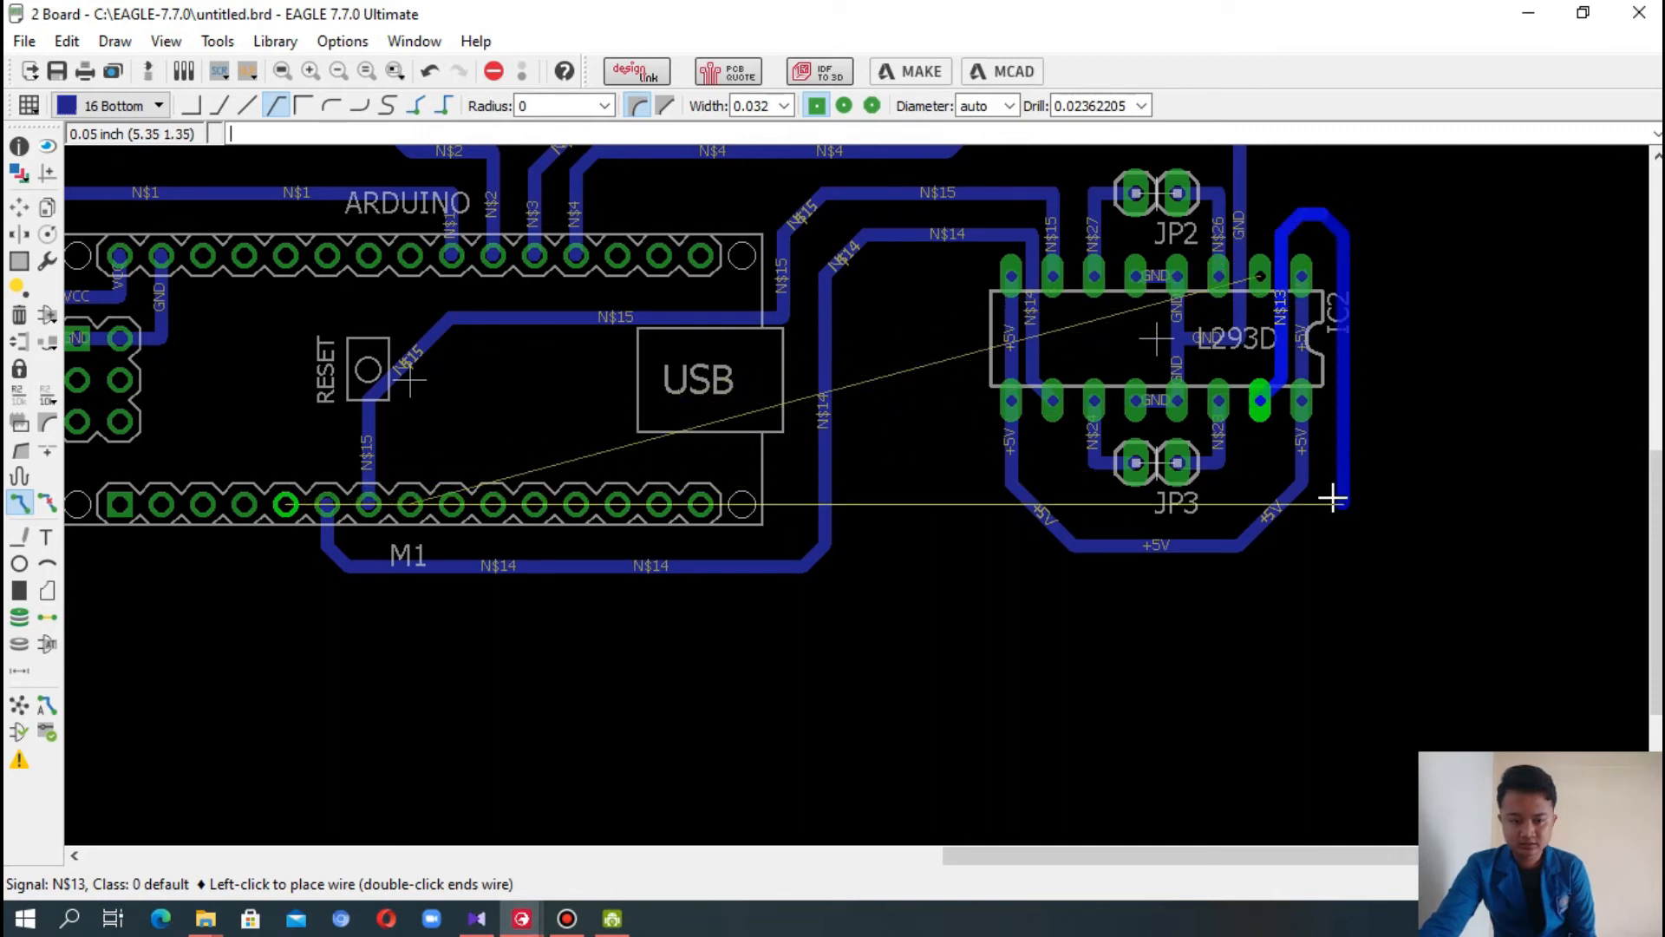
pyautogui.click(1333, 498)
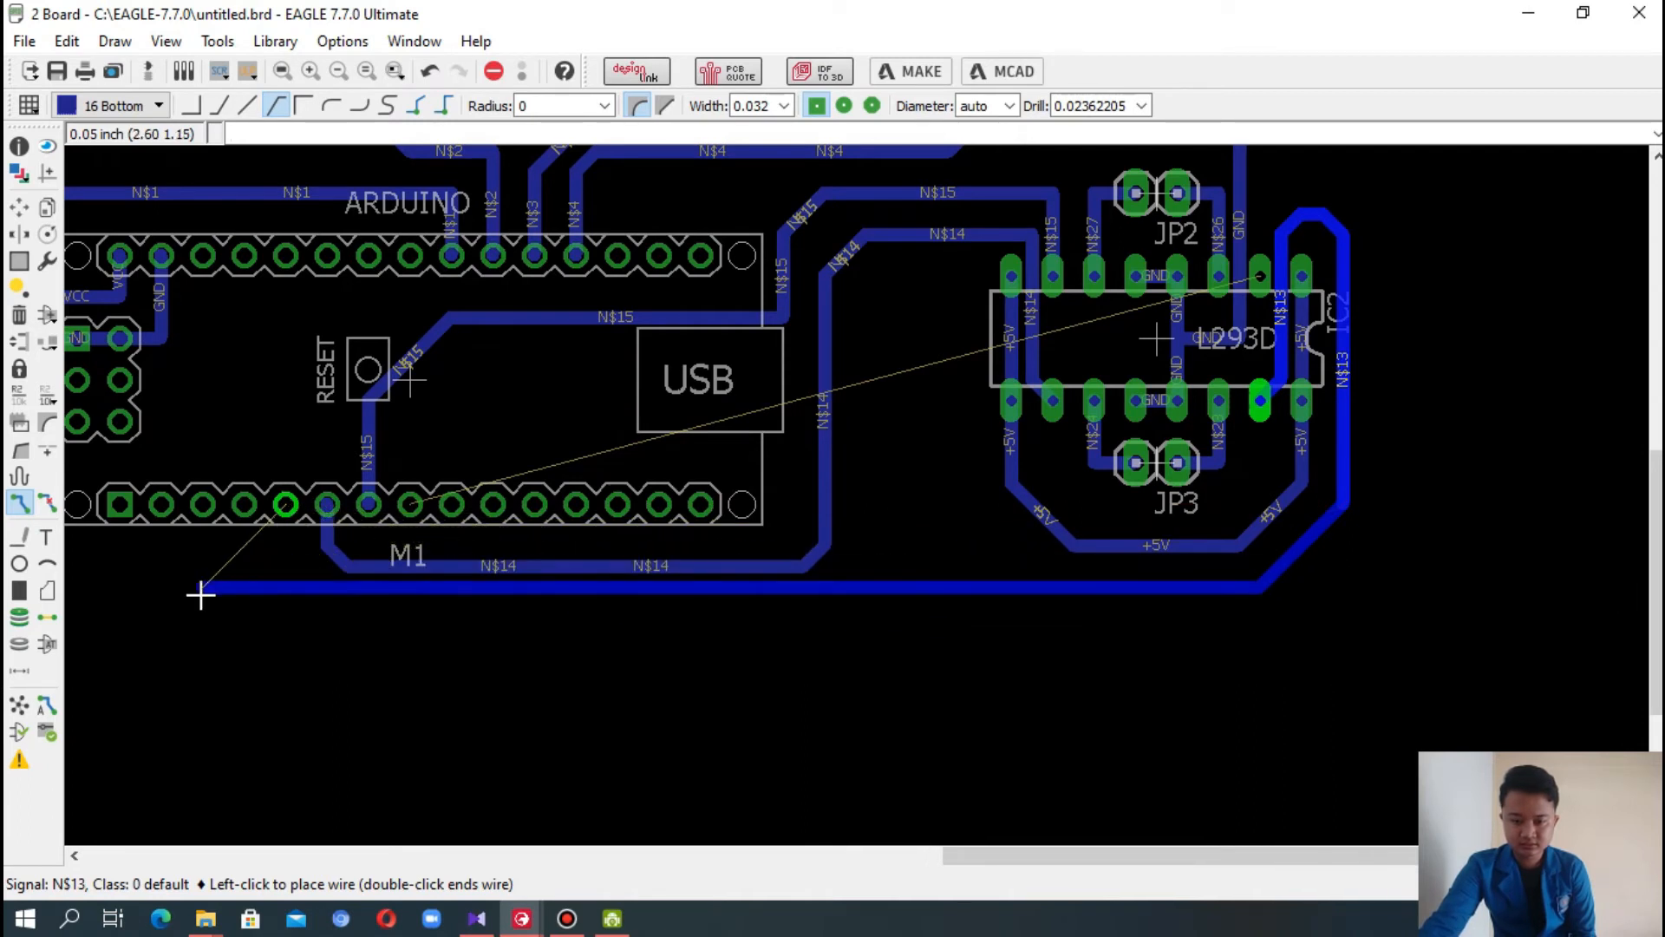
pyautogui.click(322, 593)
pyautogui.click(286, 504)
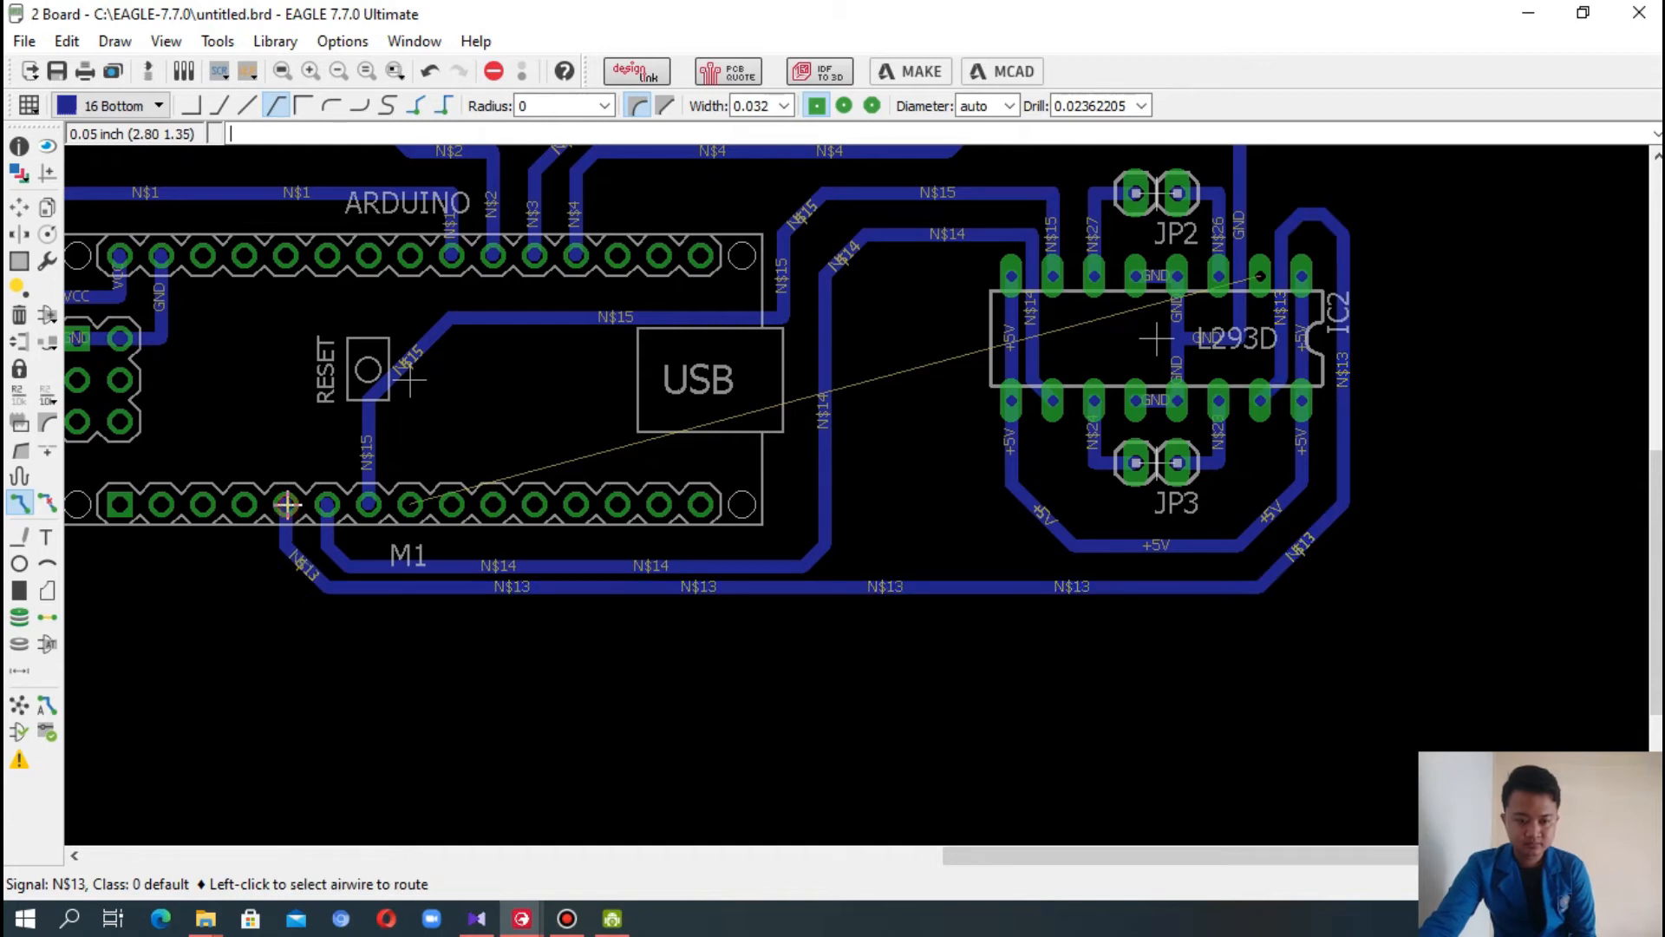
# - Route N$16 from IC2's seventh upper pin around the outside of N$13 to a point below M1, between its fourth and fifth lower pins
pyautogui.click(1260, 271)
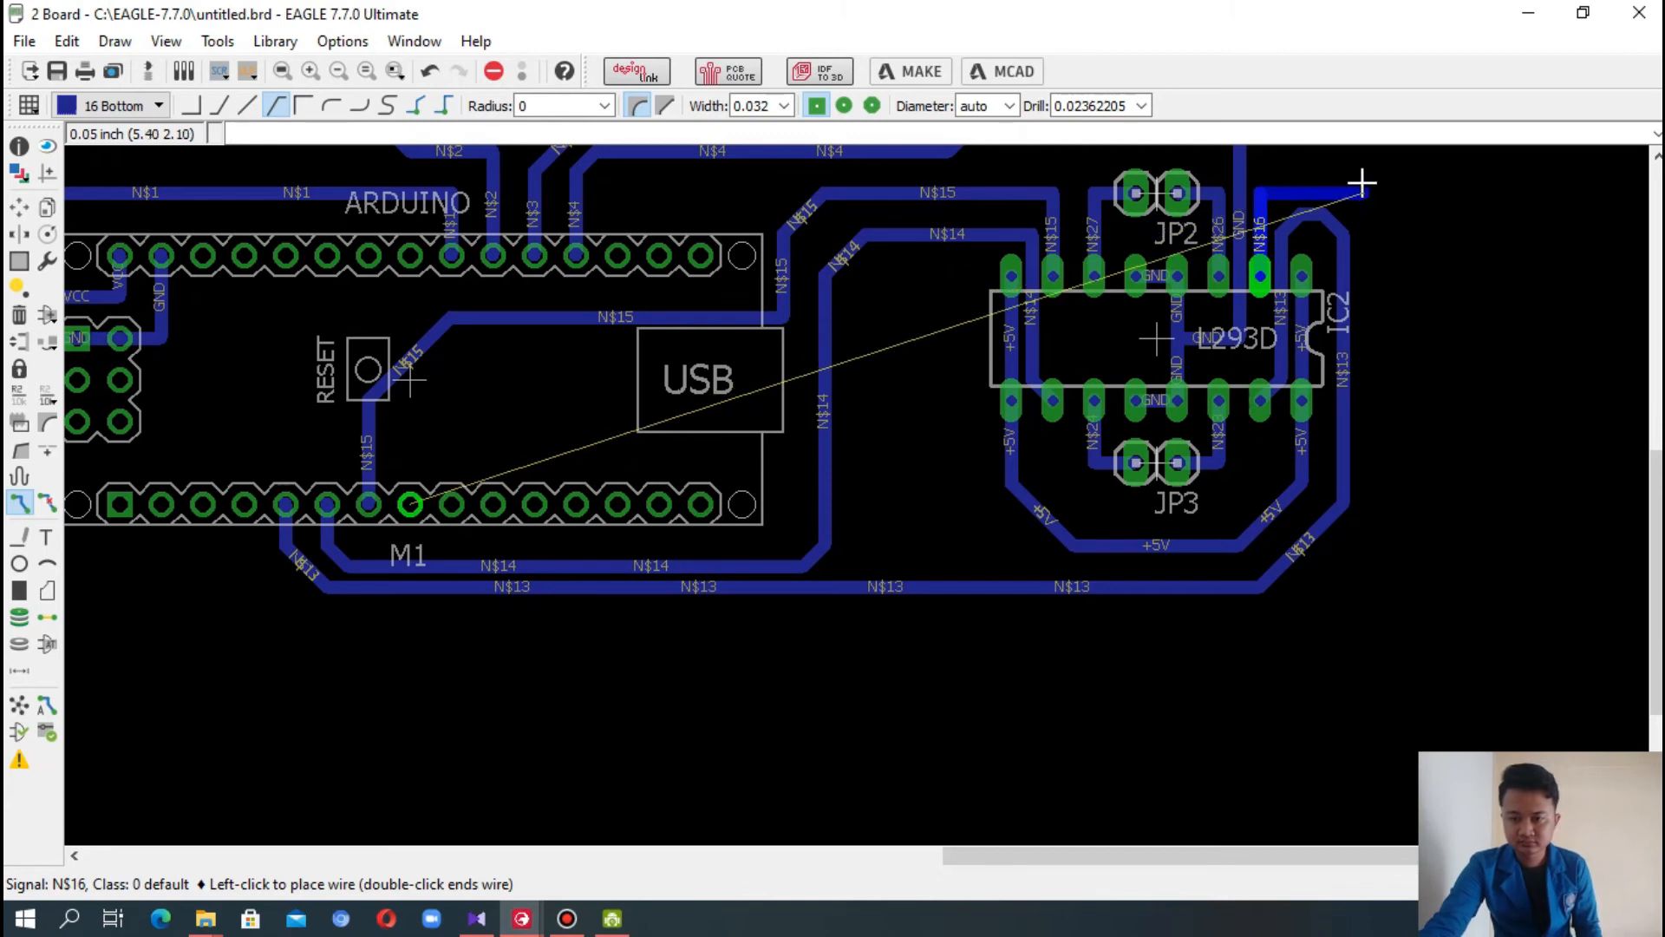
pyautogui.click(1336, 172)
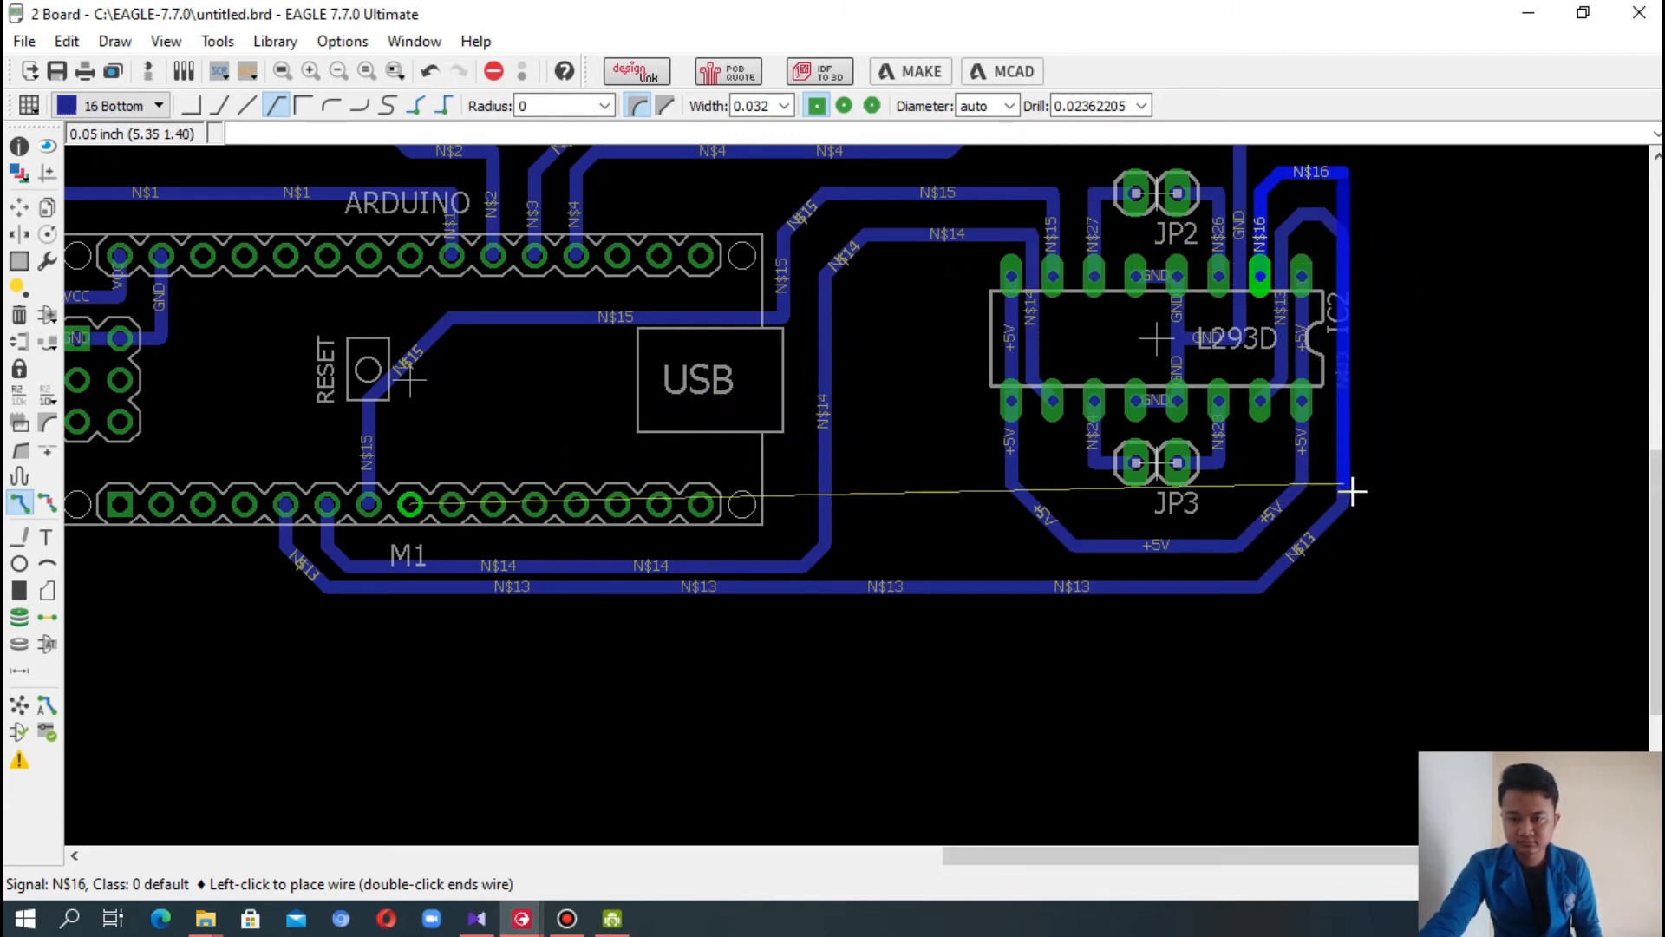
pyautogui.click(1371, 546)
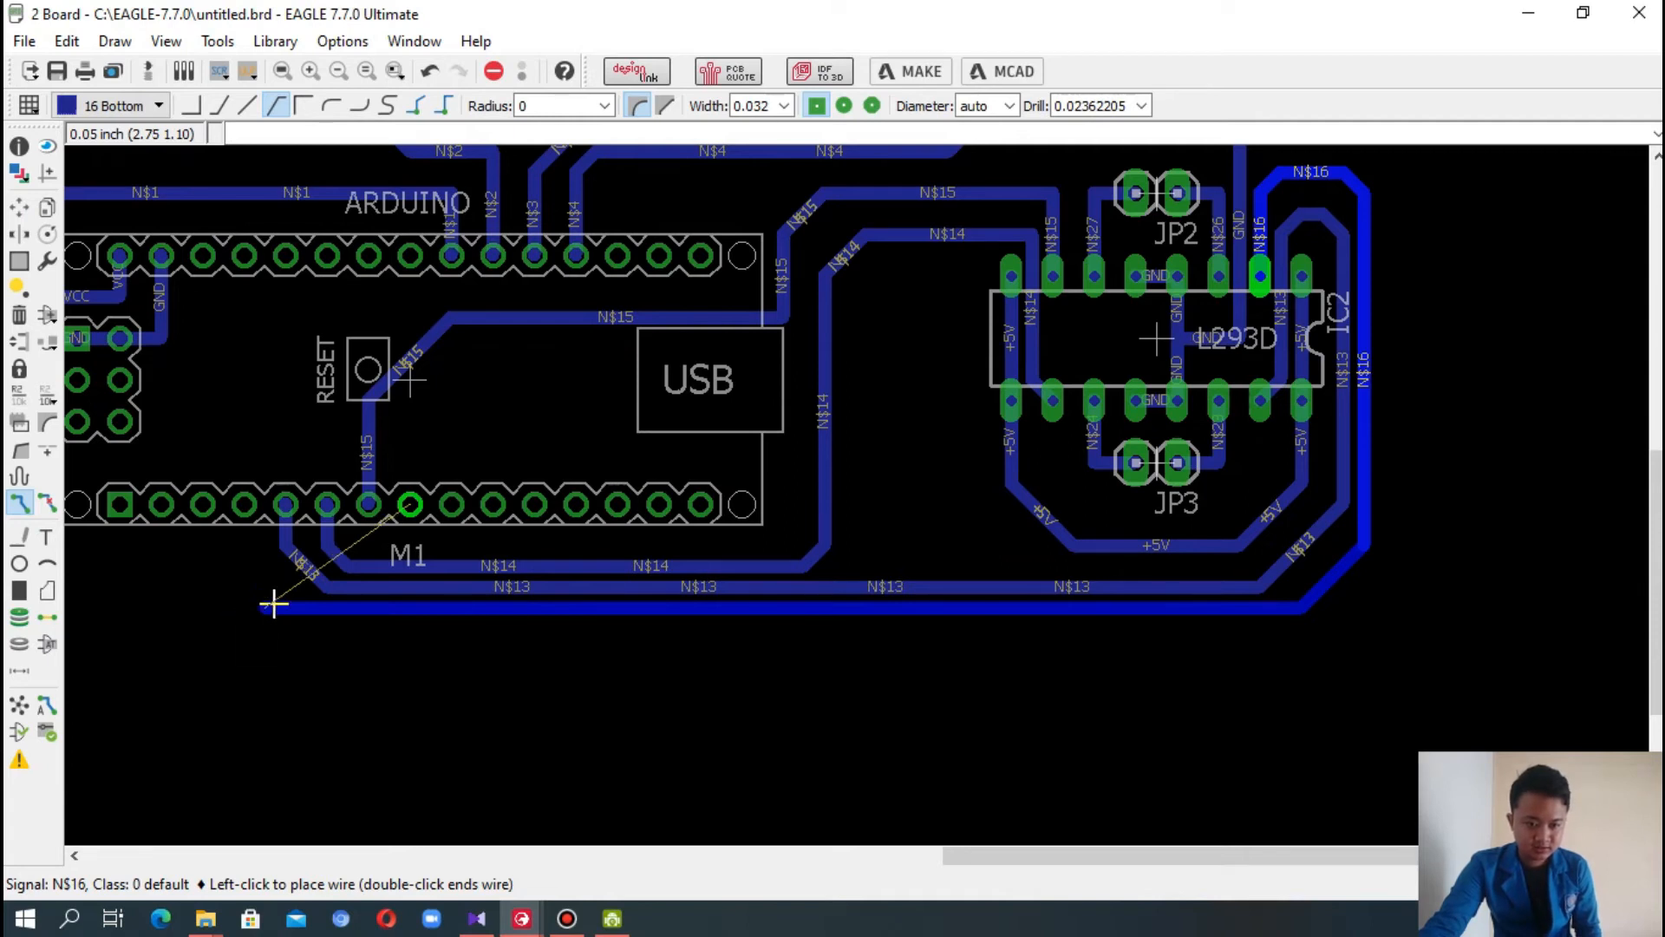
pyautogui.click(270, 606)
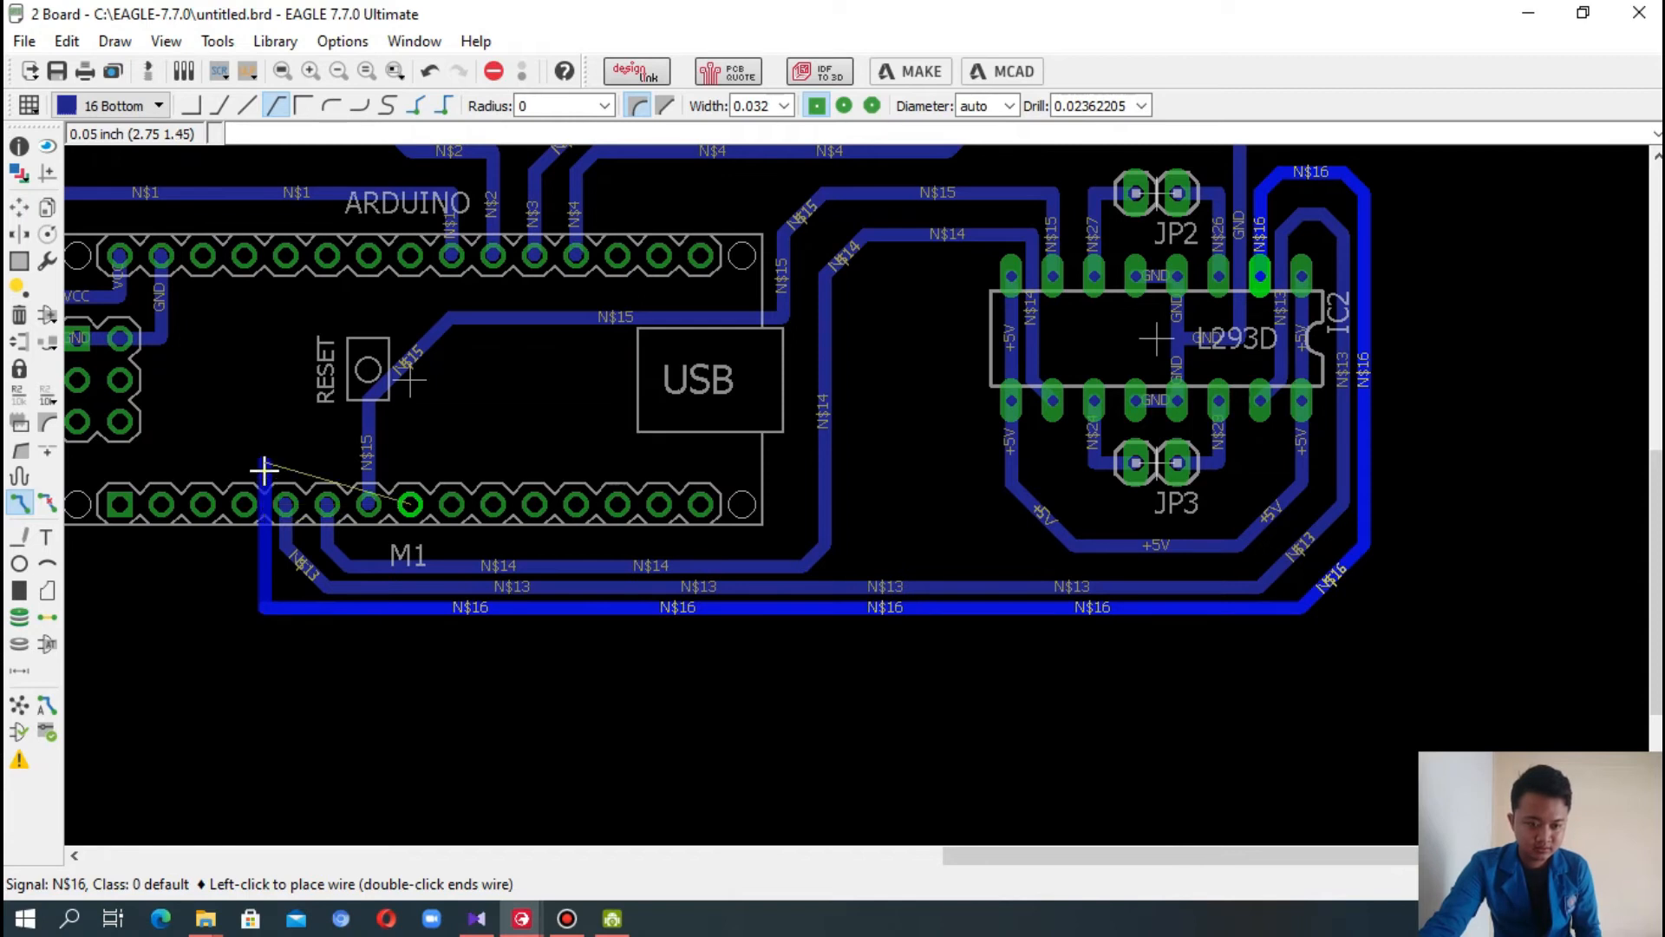
# - Continue N$16 up between M1's fourth and fifth lower pins, back down between the sixth and seventh, ending on the eighth pin
pyautogui.scroll(1, 262, 468)
pyautogui.scroll(-1, 260, 471)
pyautogui.scroll(2, 257, 469)
pyautogui.click(264, 460)
pyautogui.click(384, 467)
pyautogui.click(386, 569)
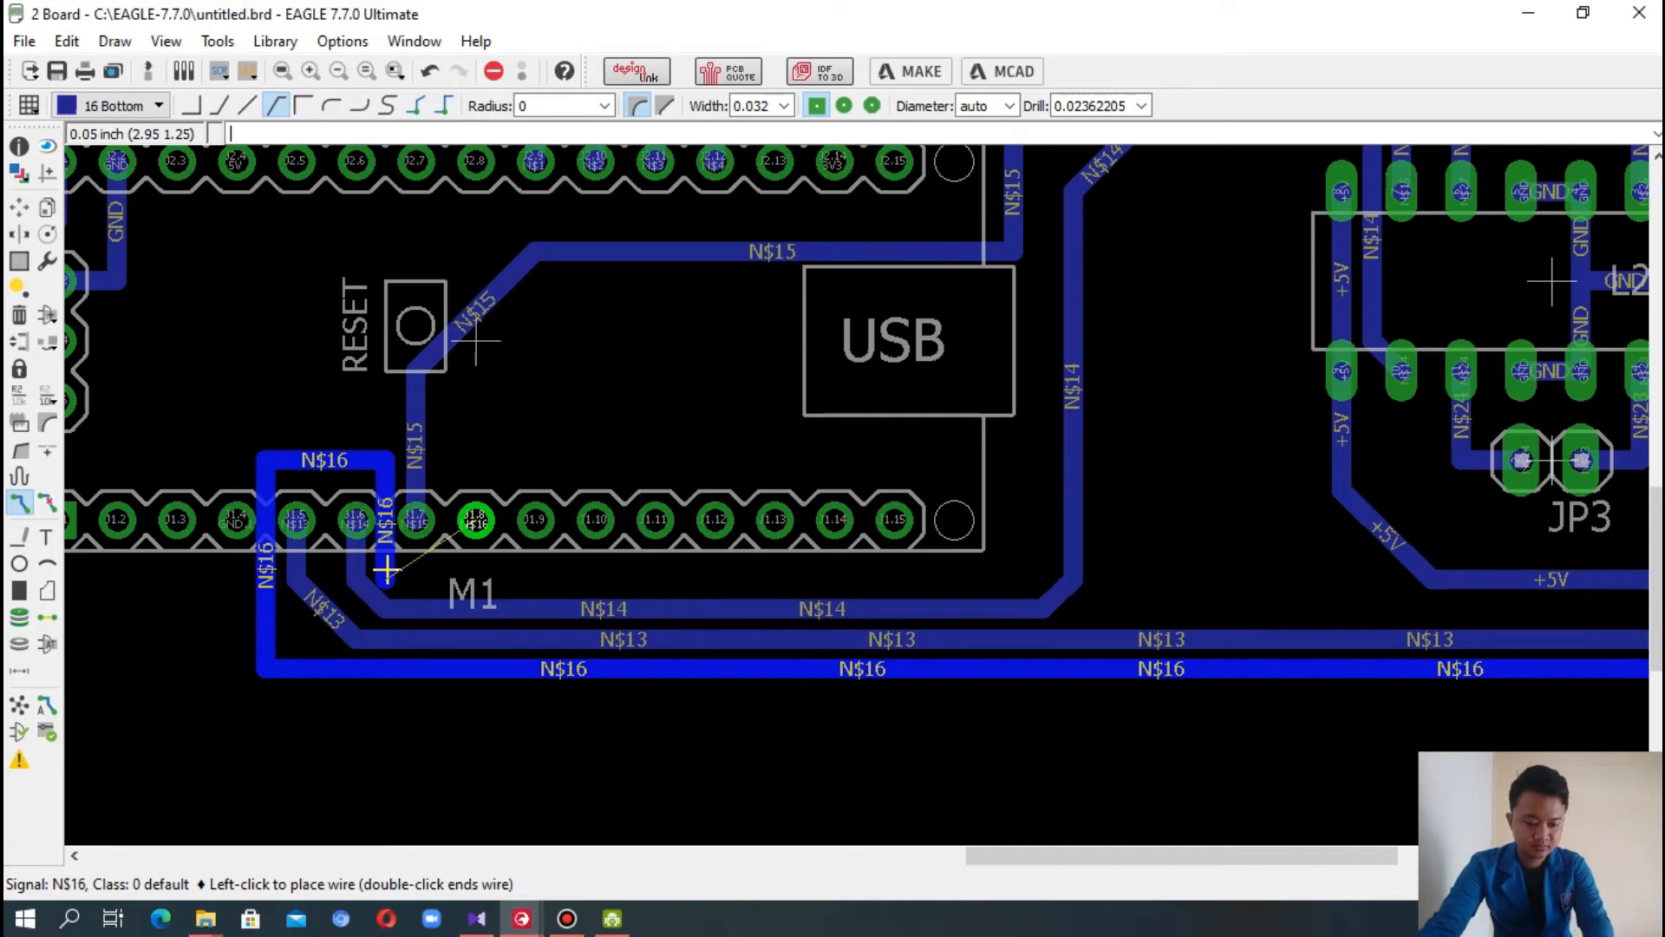
pyautogui.hotkey('ctrl', 'z')
pyautogui.click(384, 468)
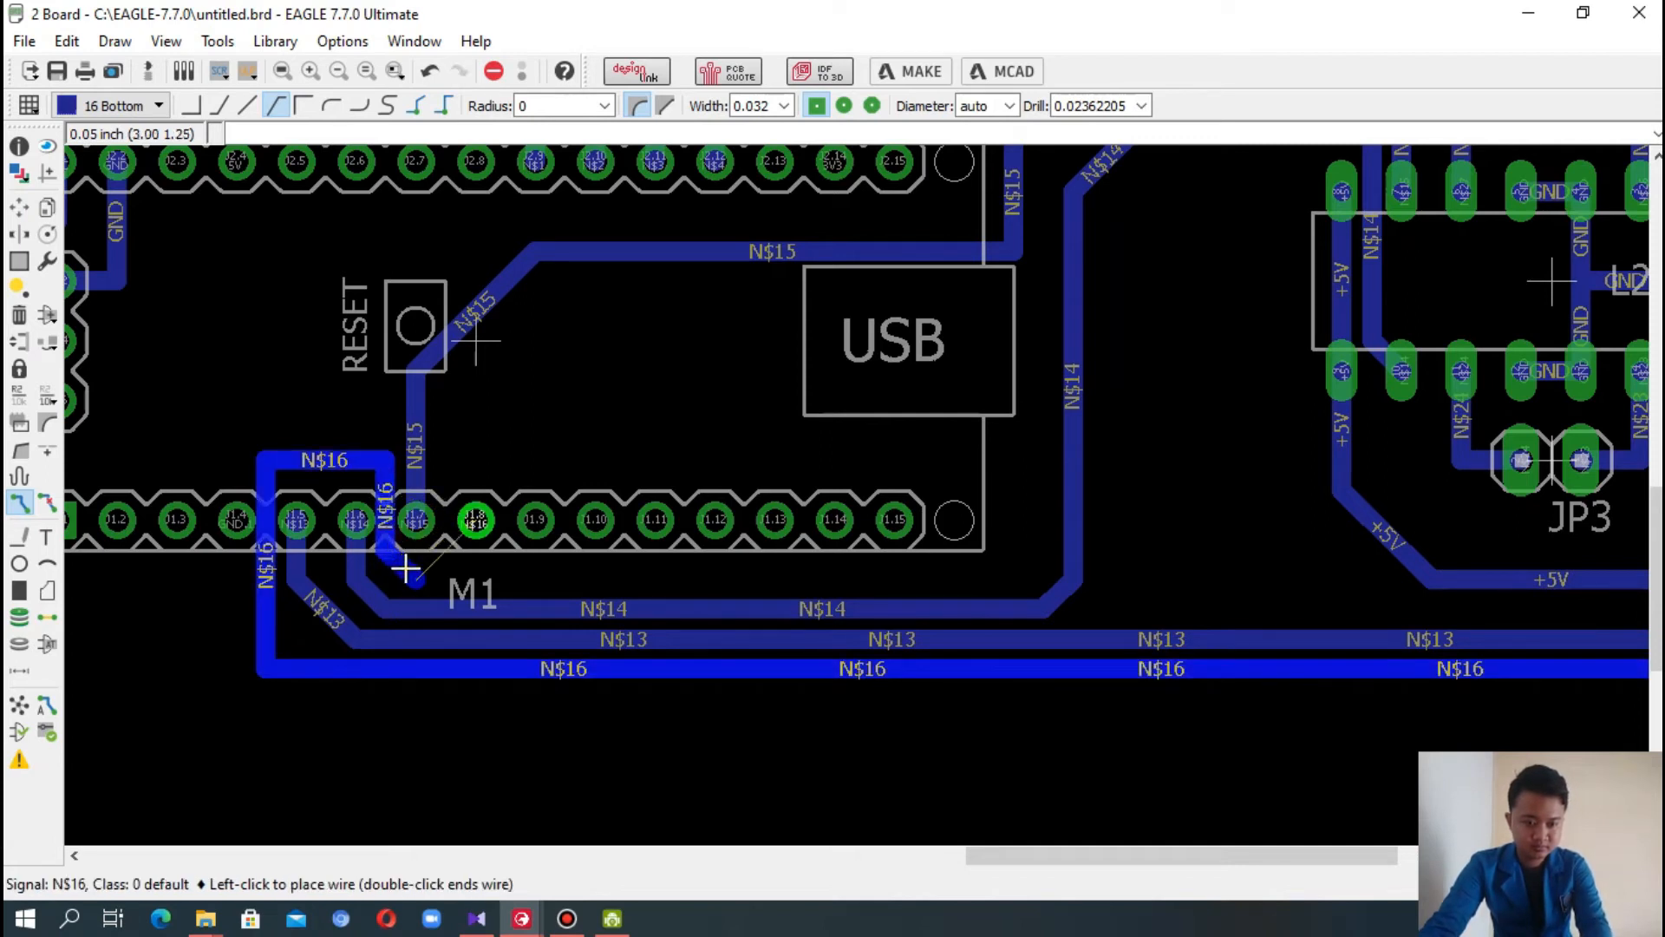
pyautogui.click(405, 571)
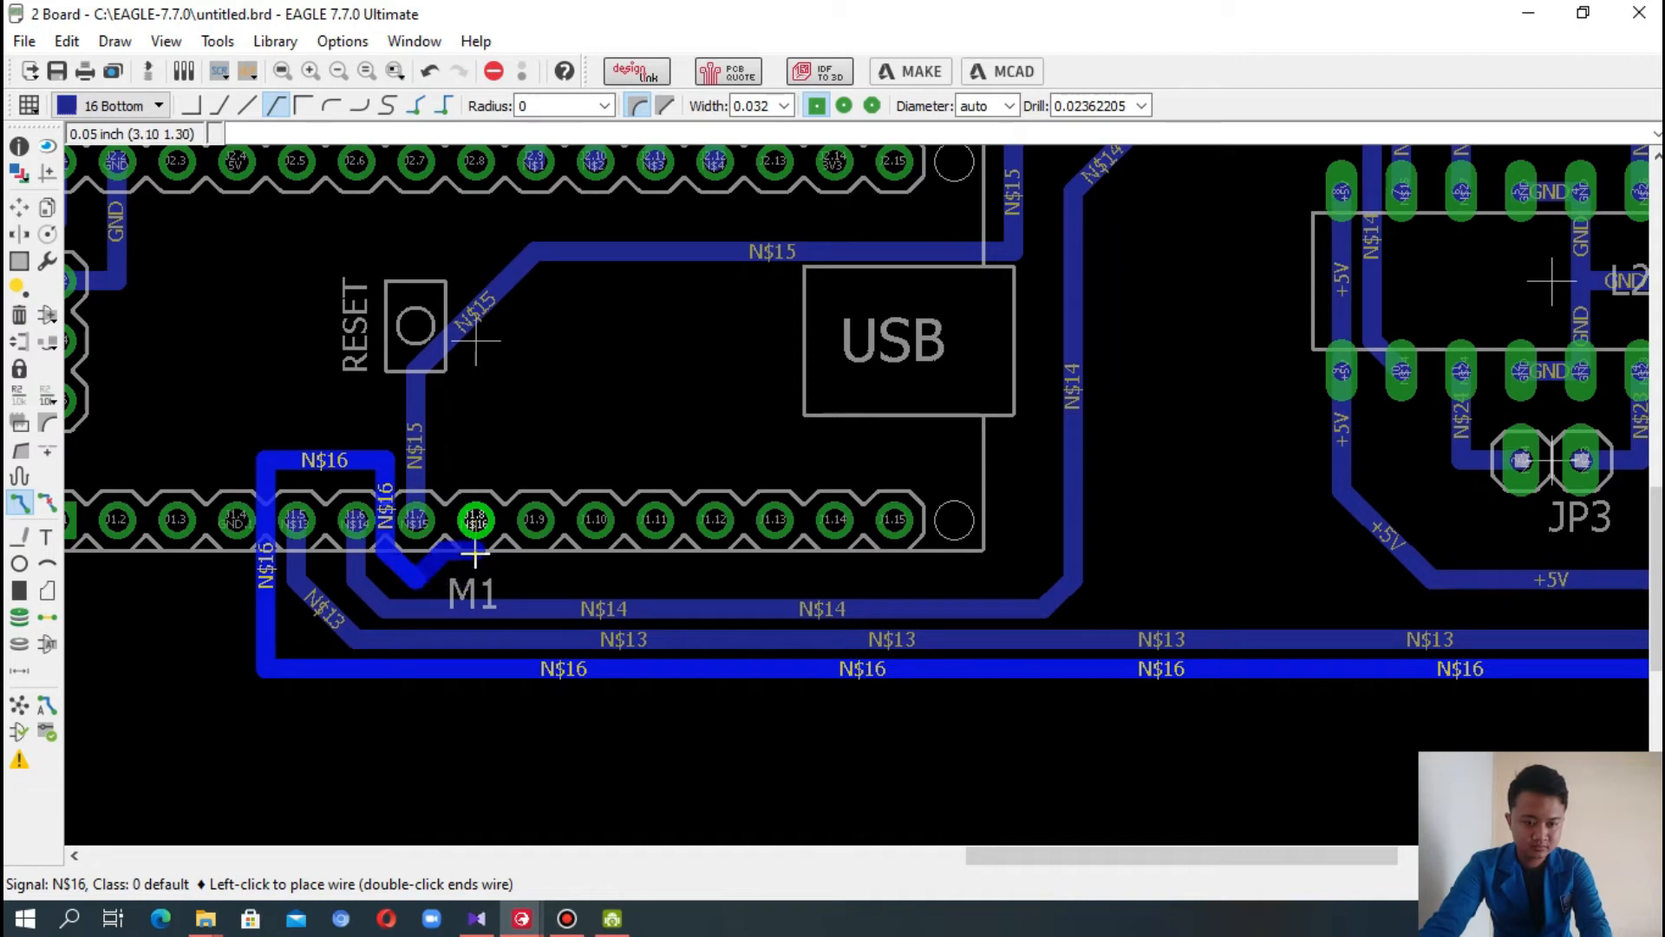
pyautogui.click(475, 521)
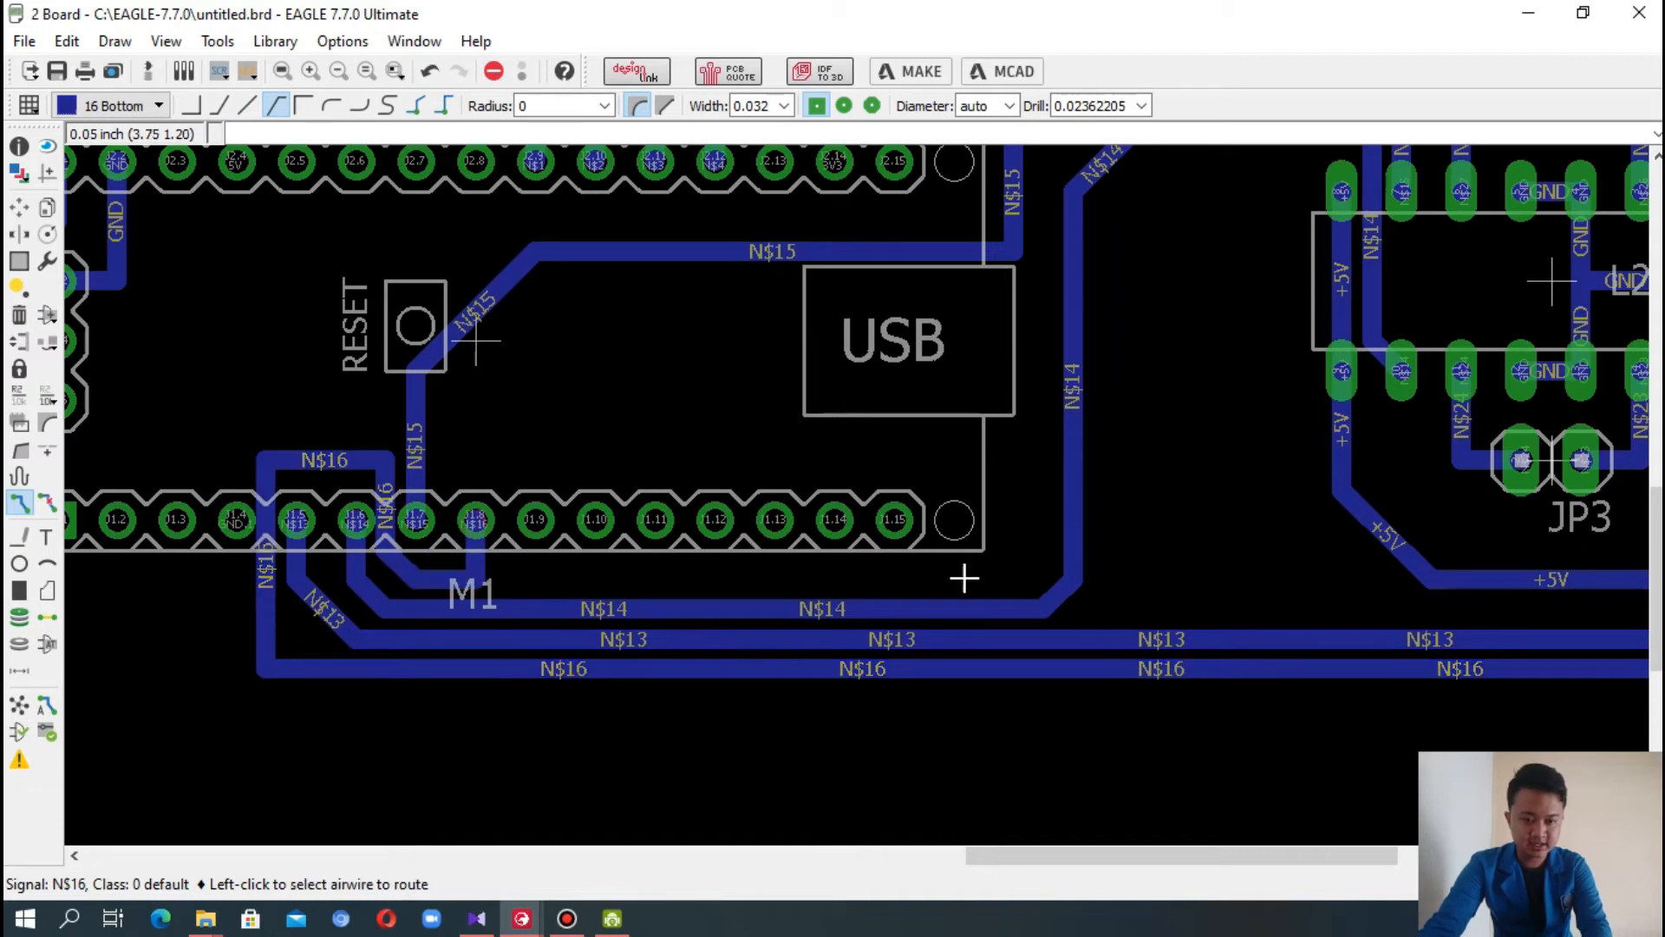
pyautogui.scroll(3, 1184, 479)
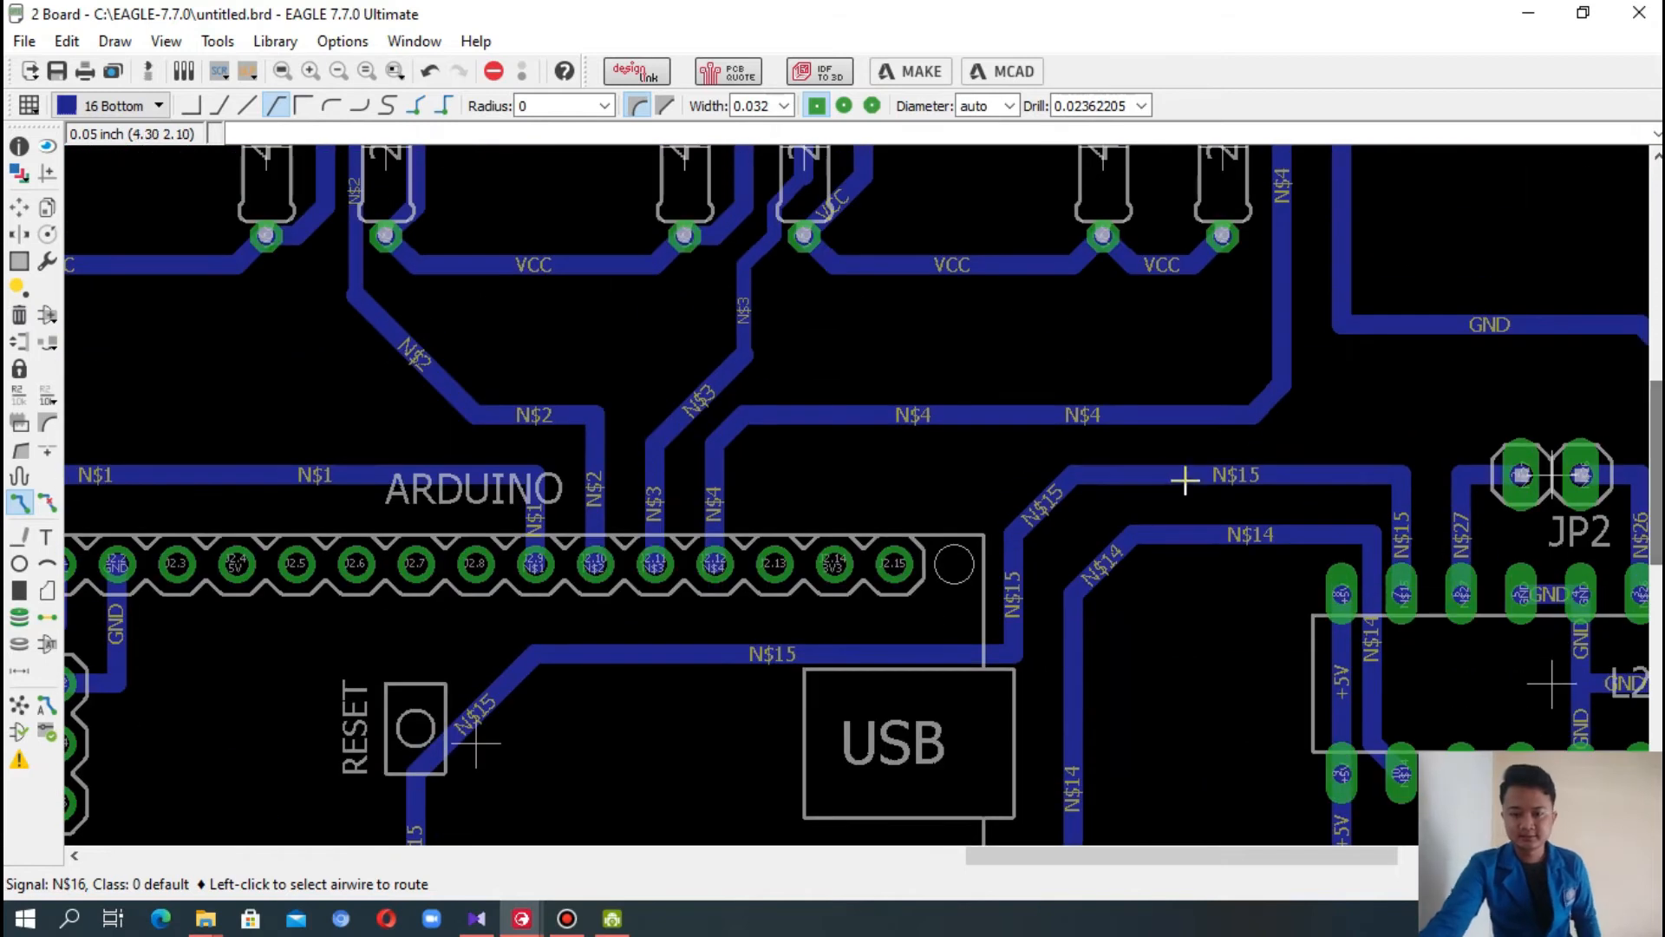
pyautogui.scroll(-5, 1184, 479)
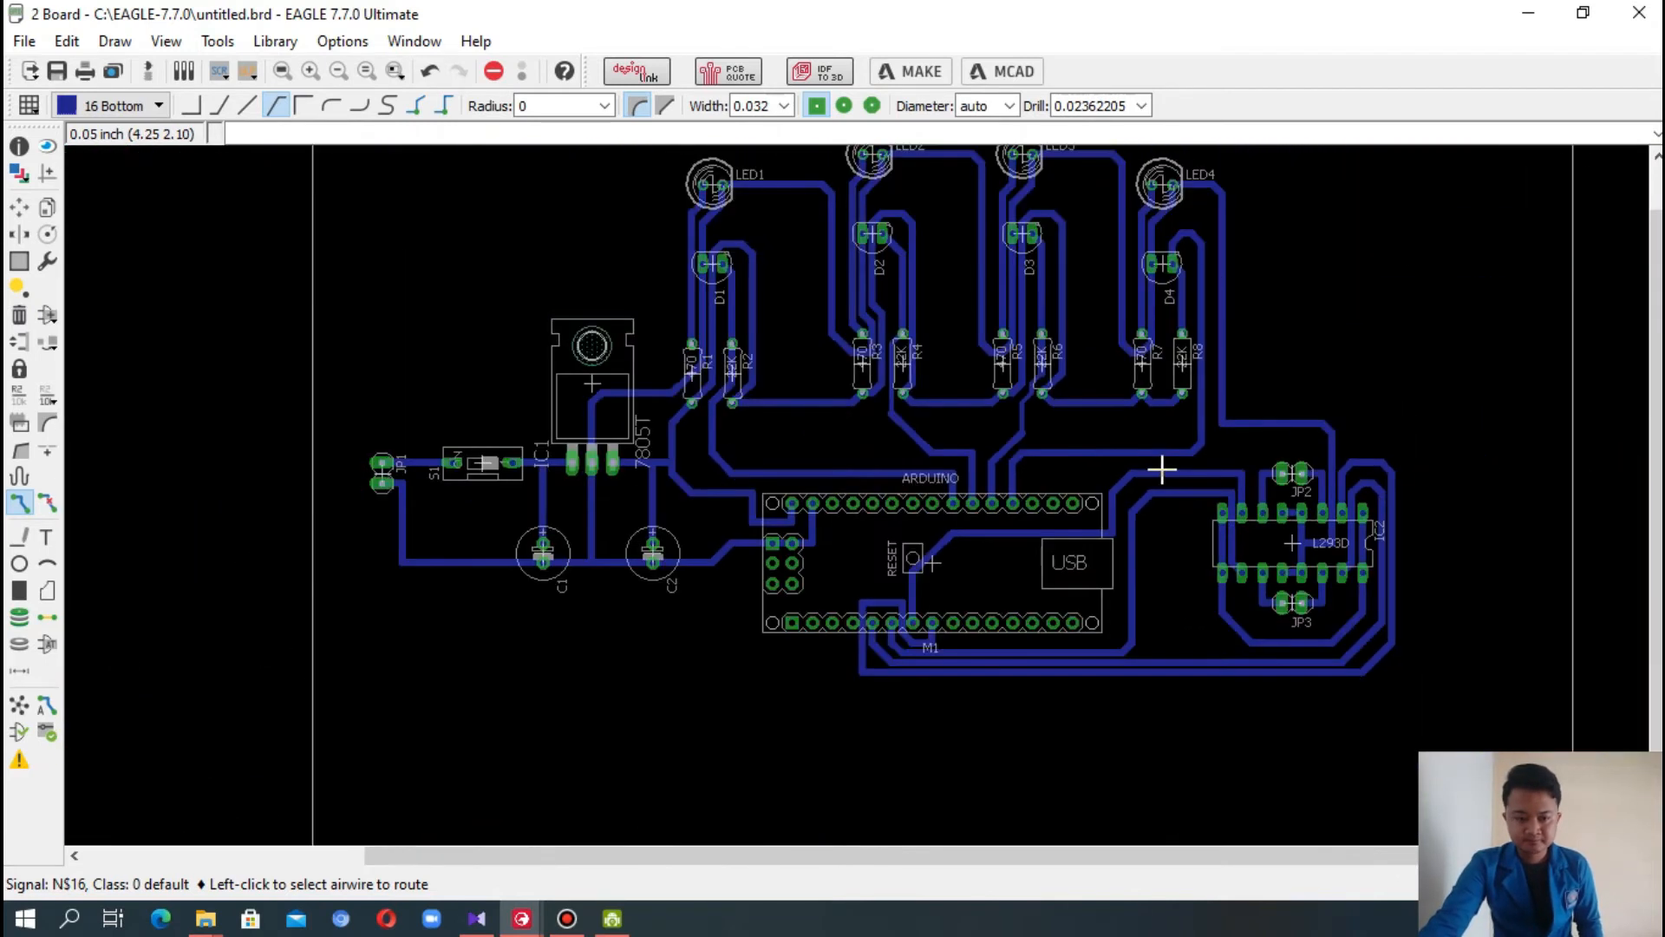
pyautogui.moveTo(1656, 426); pyautogui.dragTo(1660, 392)
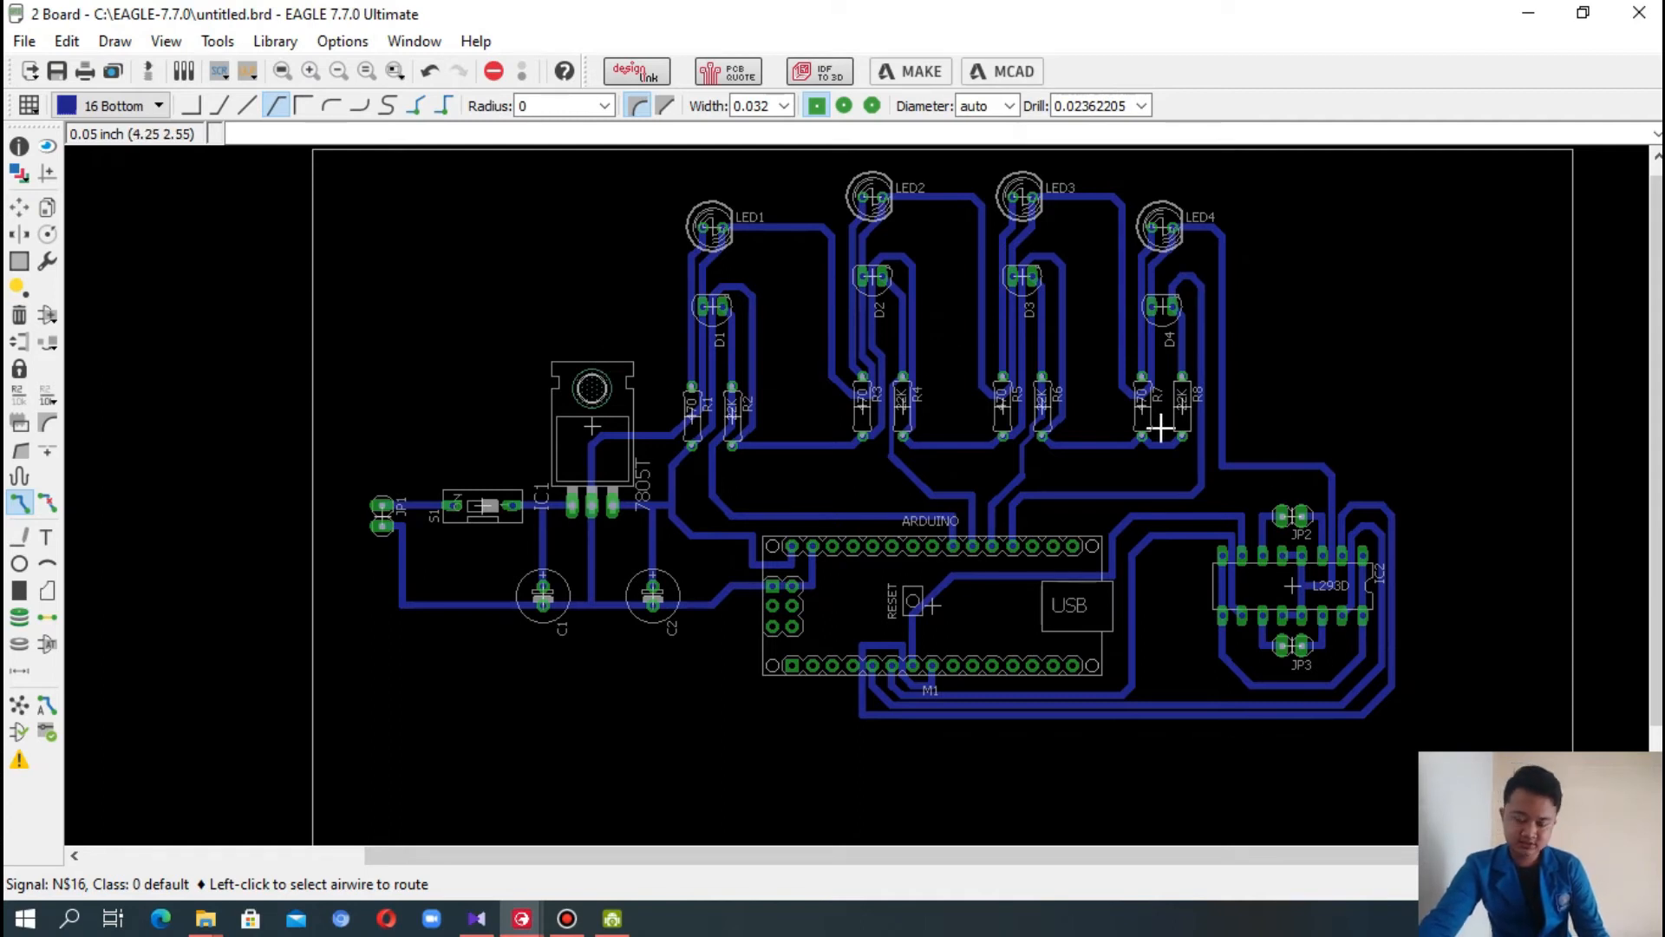
# - Hide all board layers except Top, Bottom, Pads, Vias and Unrouted, so only copper traces and pads are displayed
pyautogui.click(18, 176)
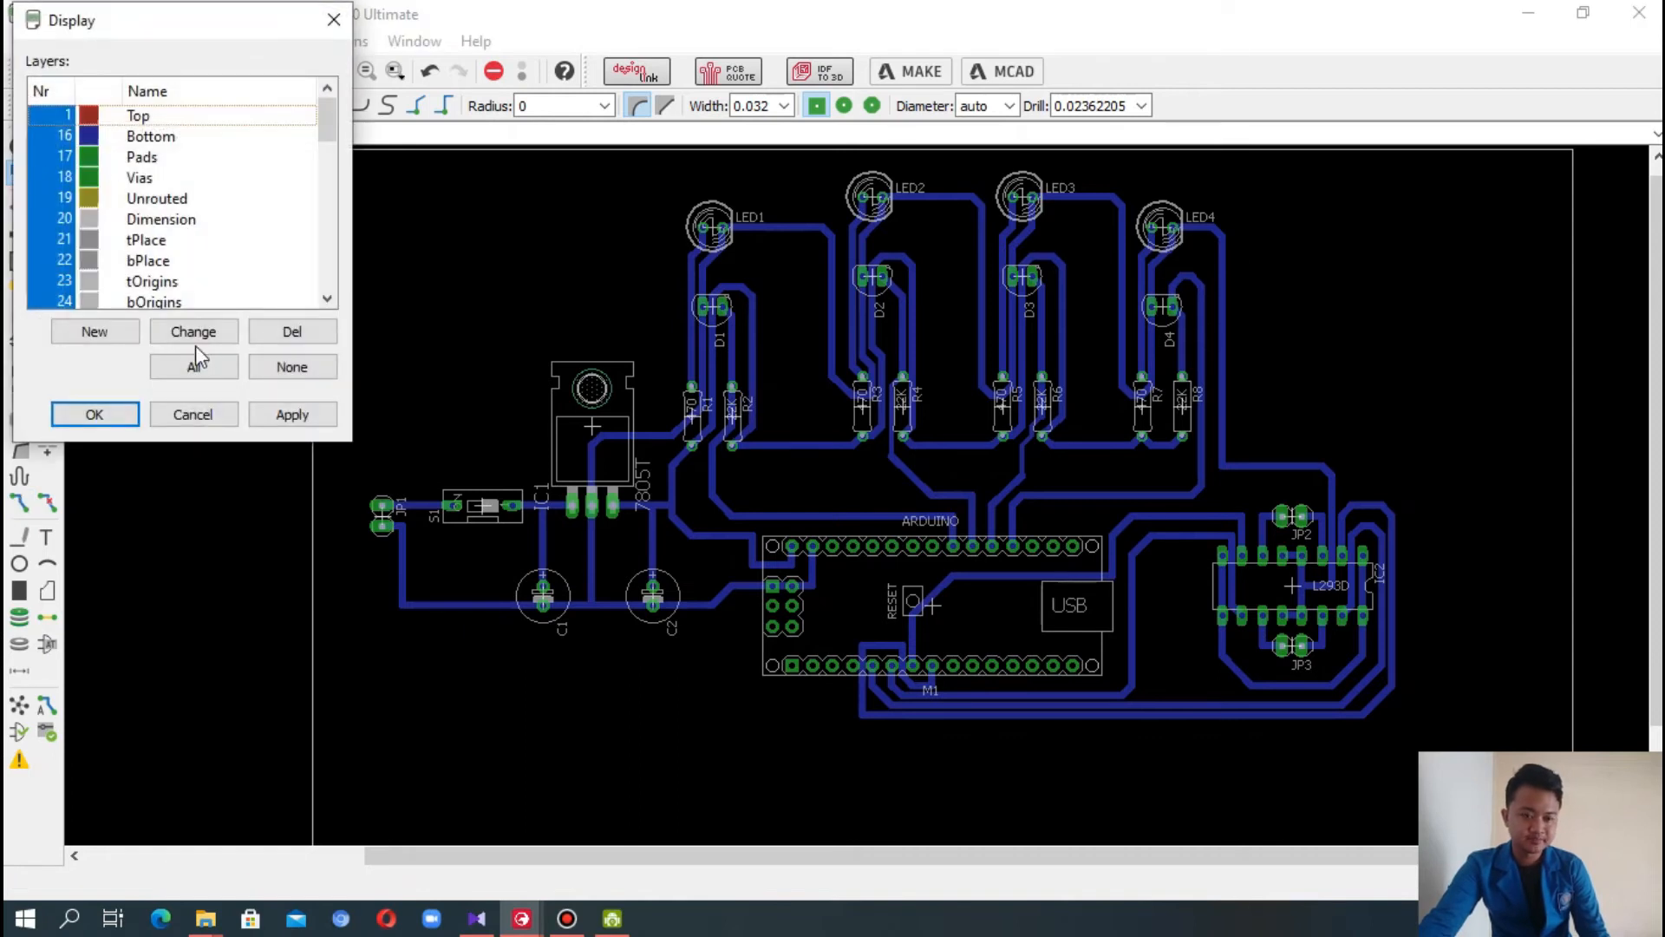
pyautogui.click(295, 368)
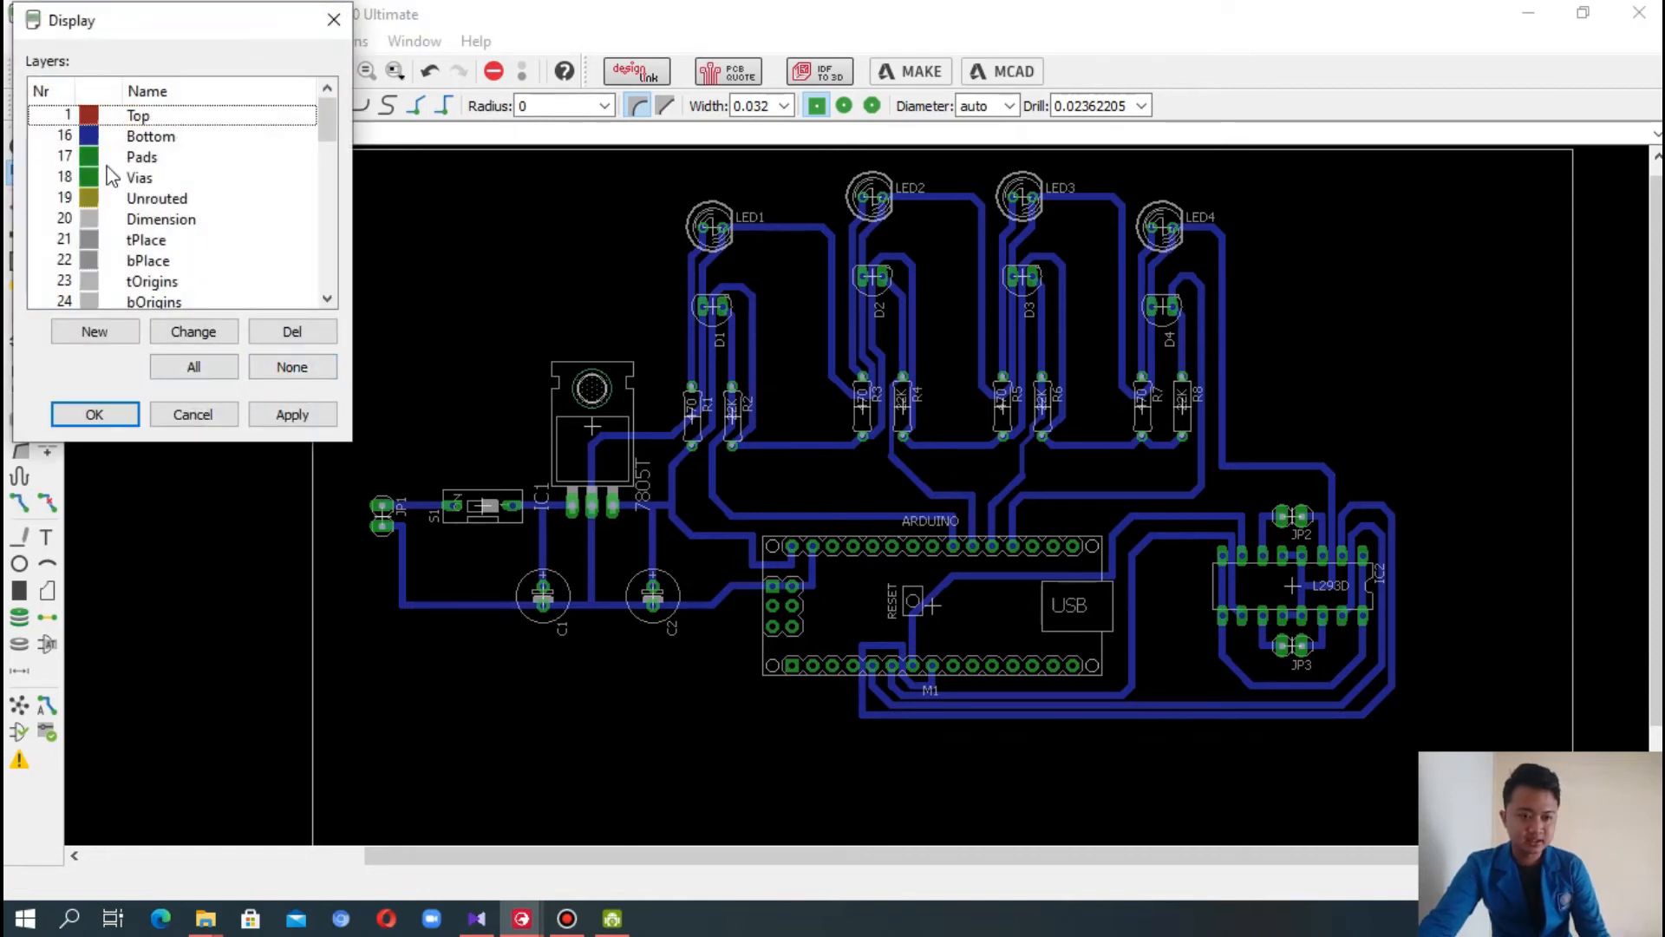
pyautogui.click(43, 117)
pyautogui.click(48, 138)
pyautogui.click(48, 155)
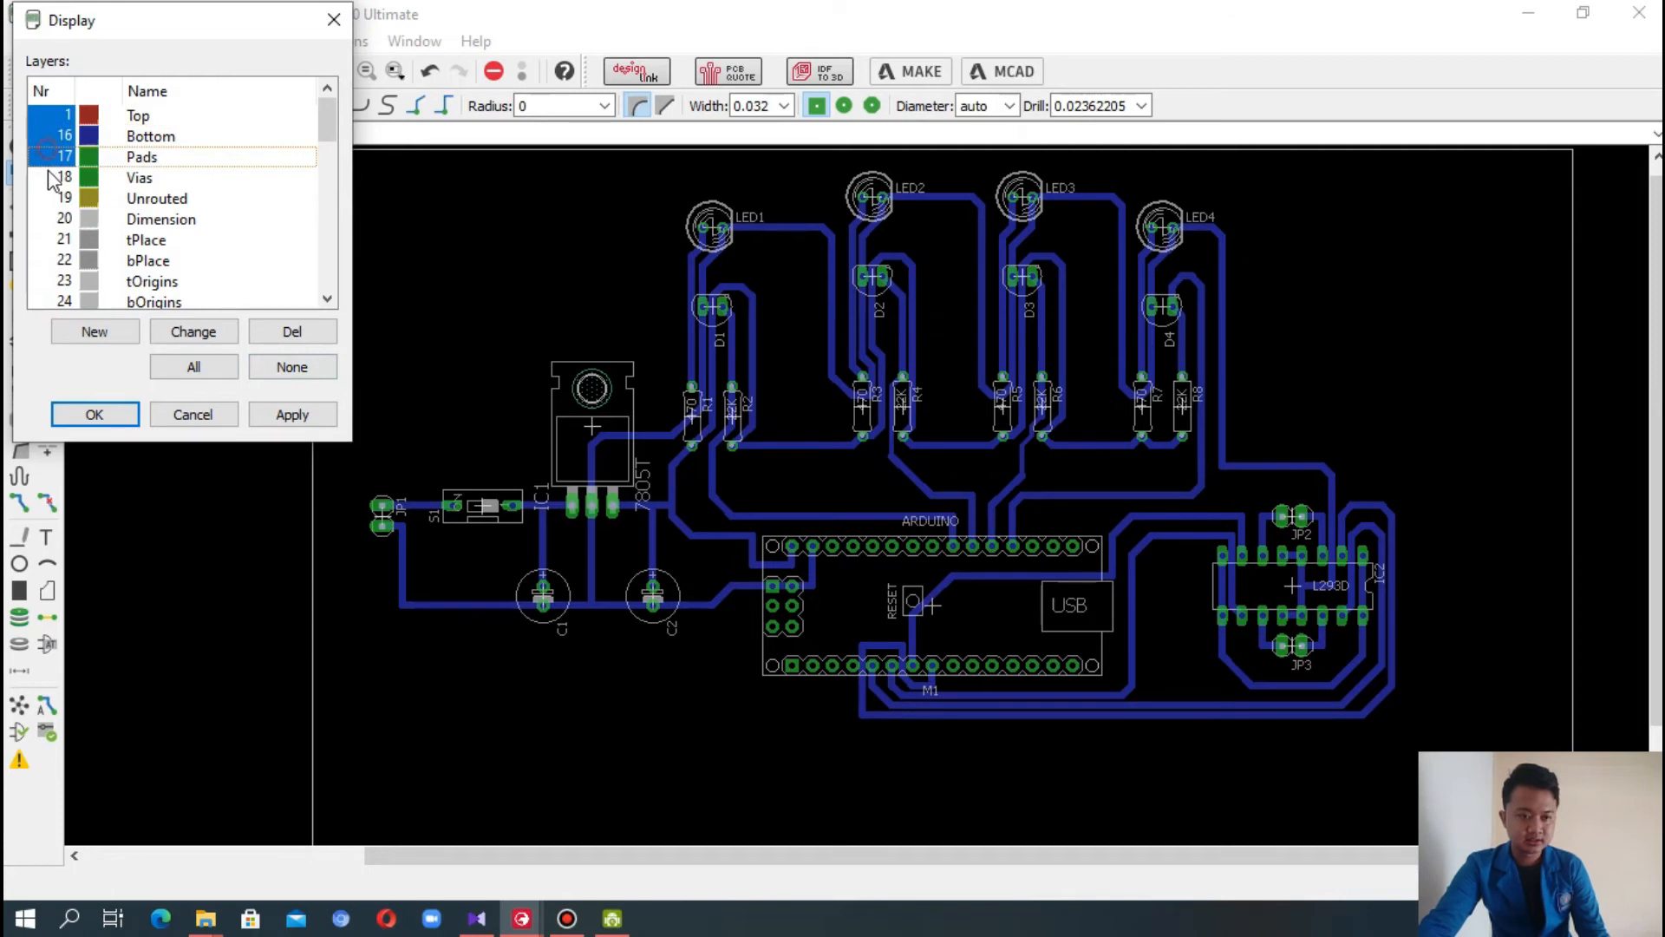
pyautogui.click(48, 174)
pyautogui.click(55, 198)
pyautogui.click(286, 418)
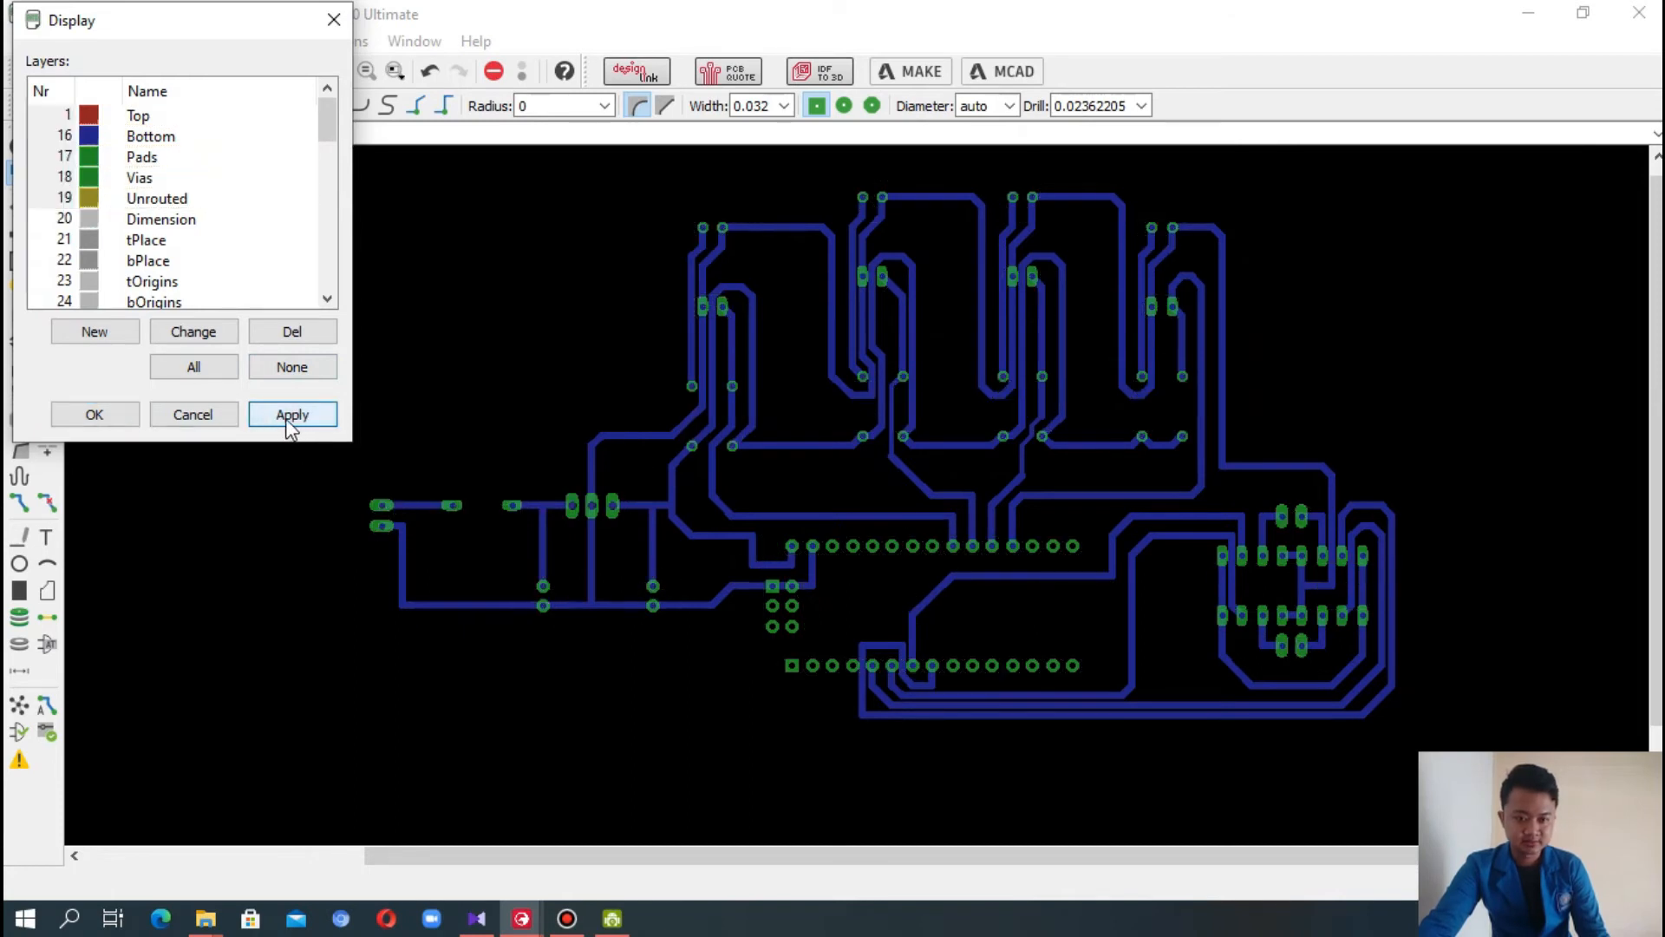
# - Rip up the GND trace between C2's lower pad and M1's second upper pin, which crosses the 2x3 header pads
pyautogui.scroll(1, 998, 399)
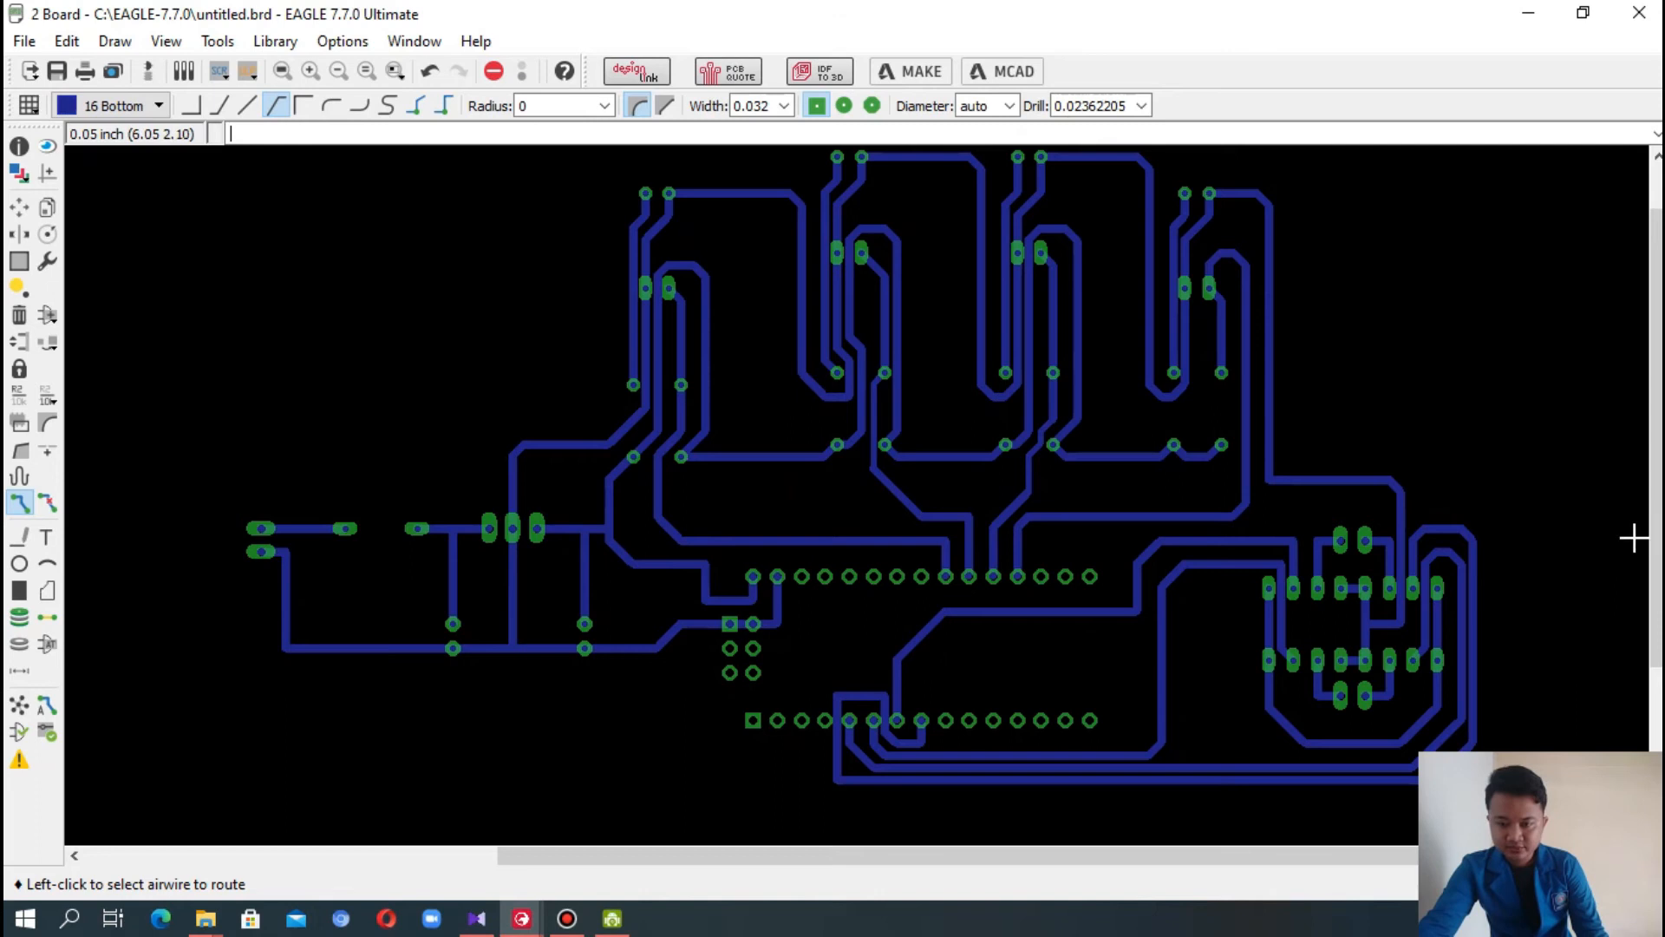
pyautogui.moveTo(1657, 531); pyautogui.dragTo(1657, 583)
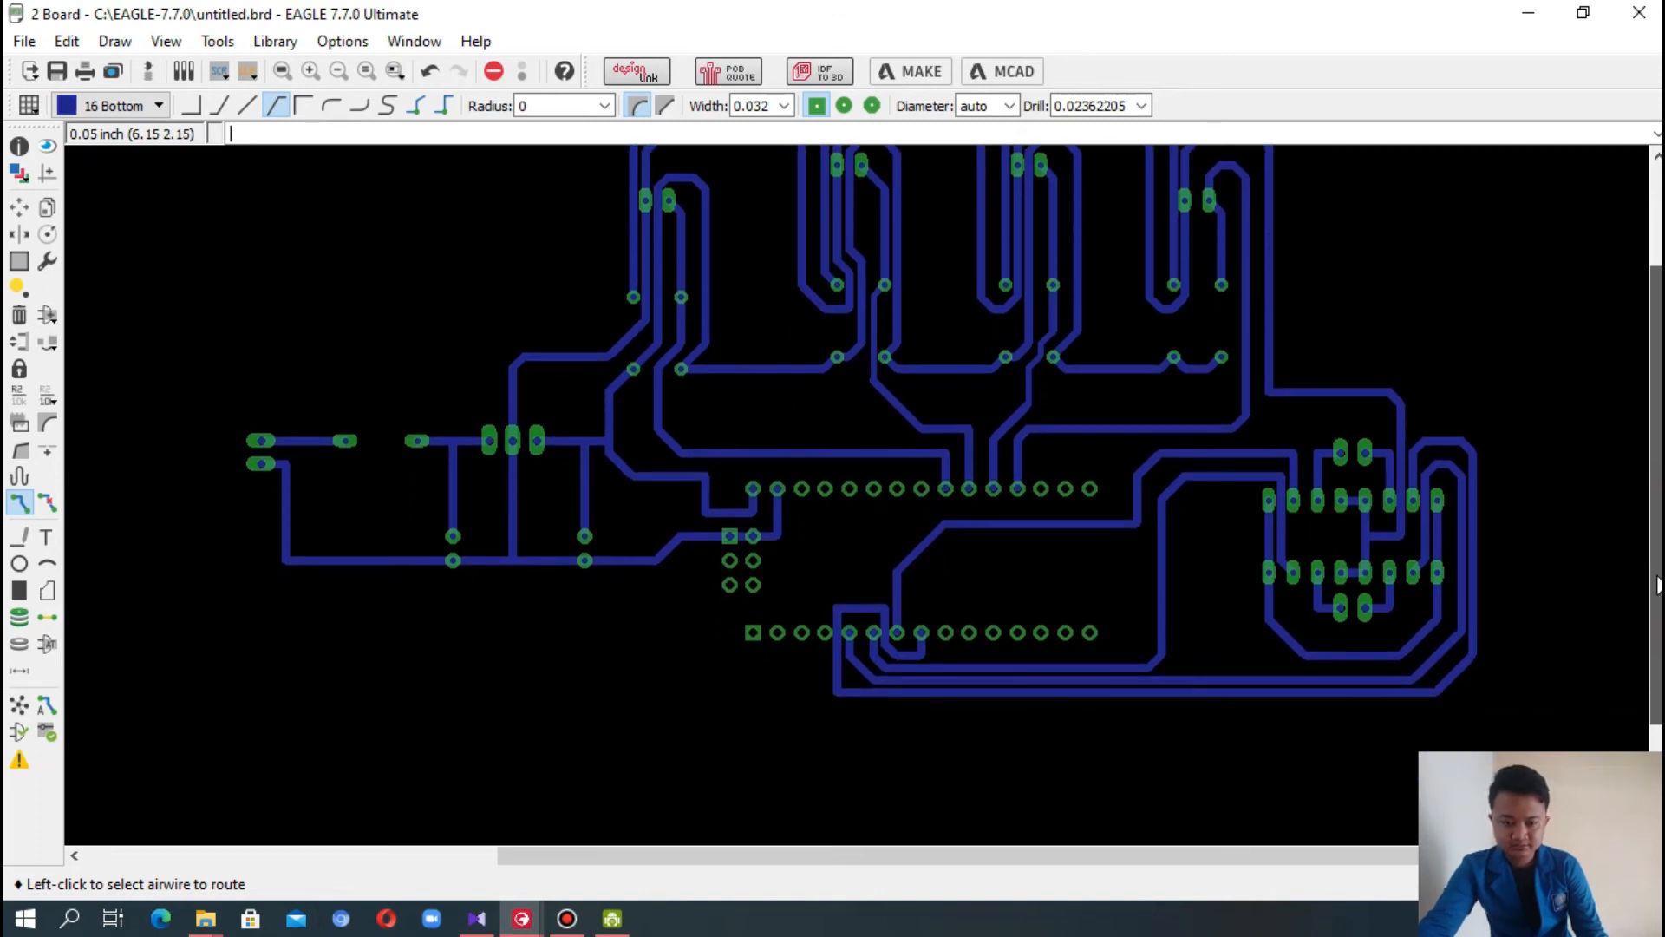
pyautogui.moveTo(1658, 585); pyautogui.dragTo(1658, 629)
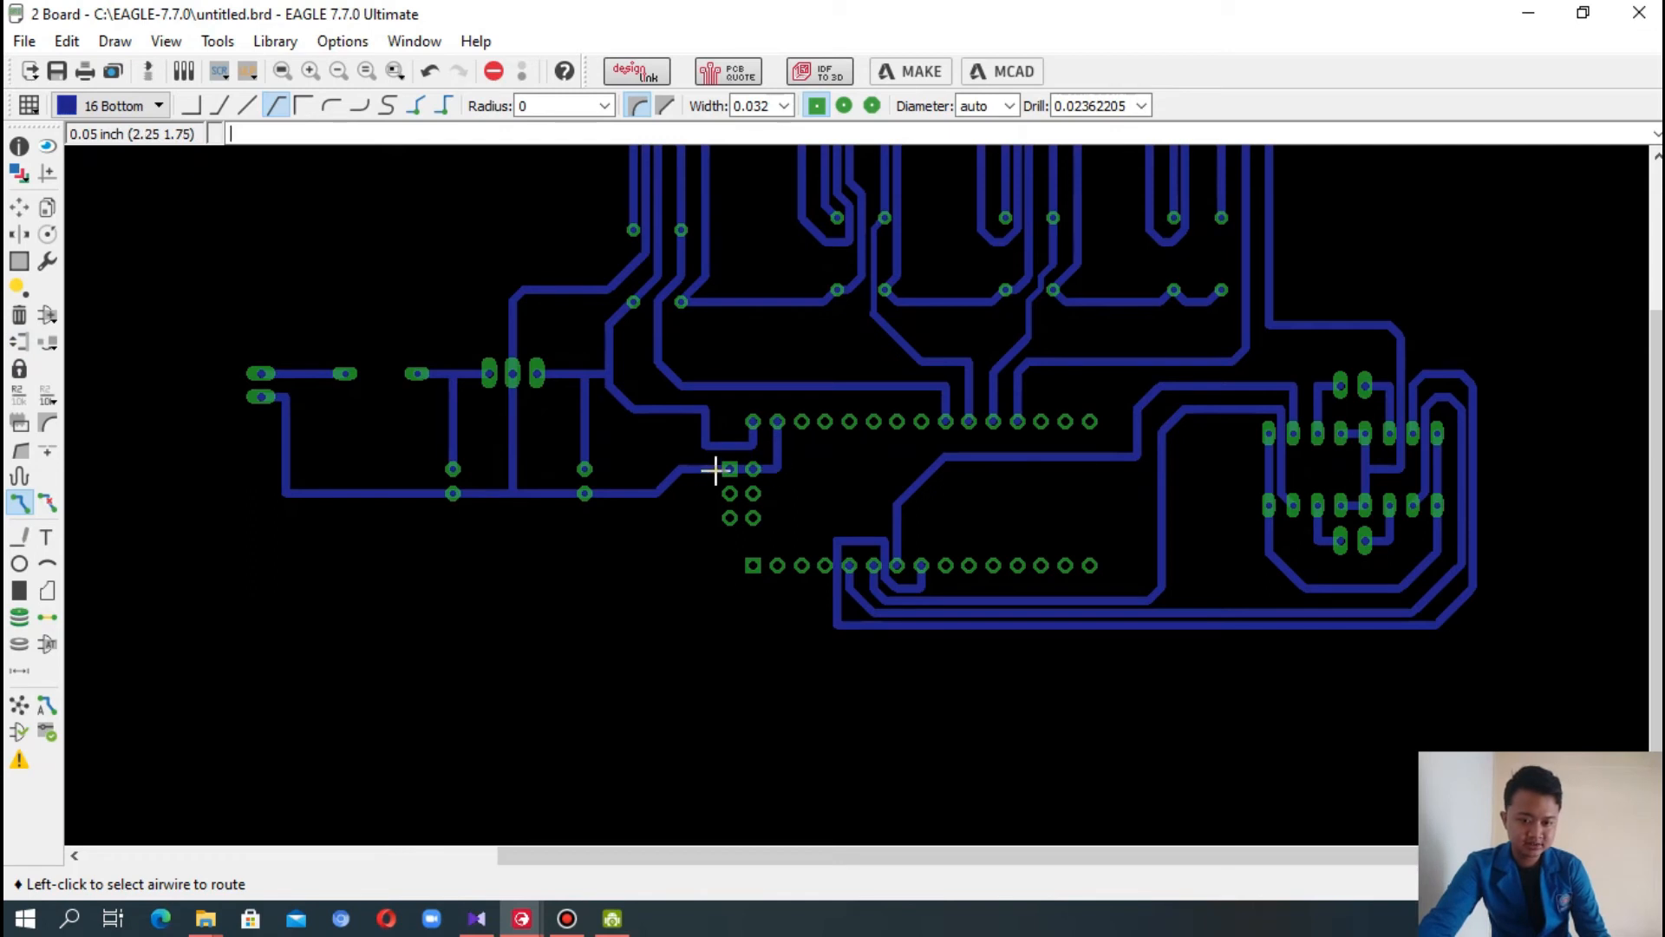
pyautogui.click(47, 503)
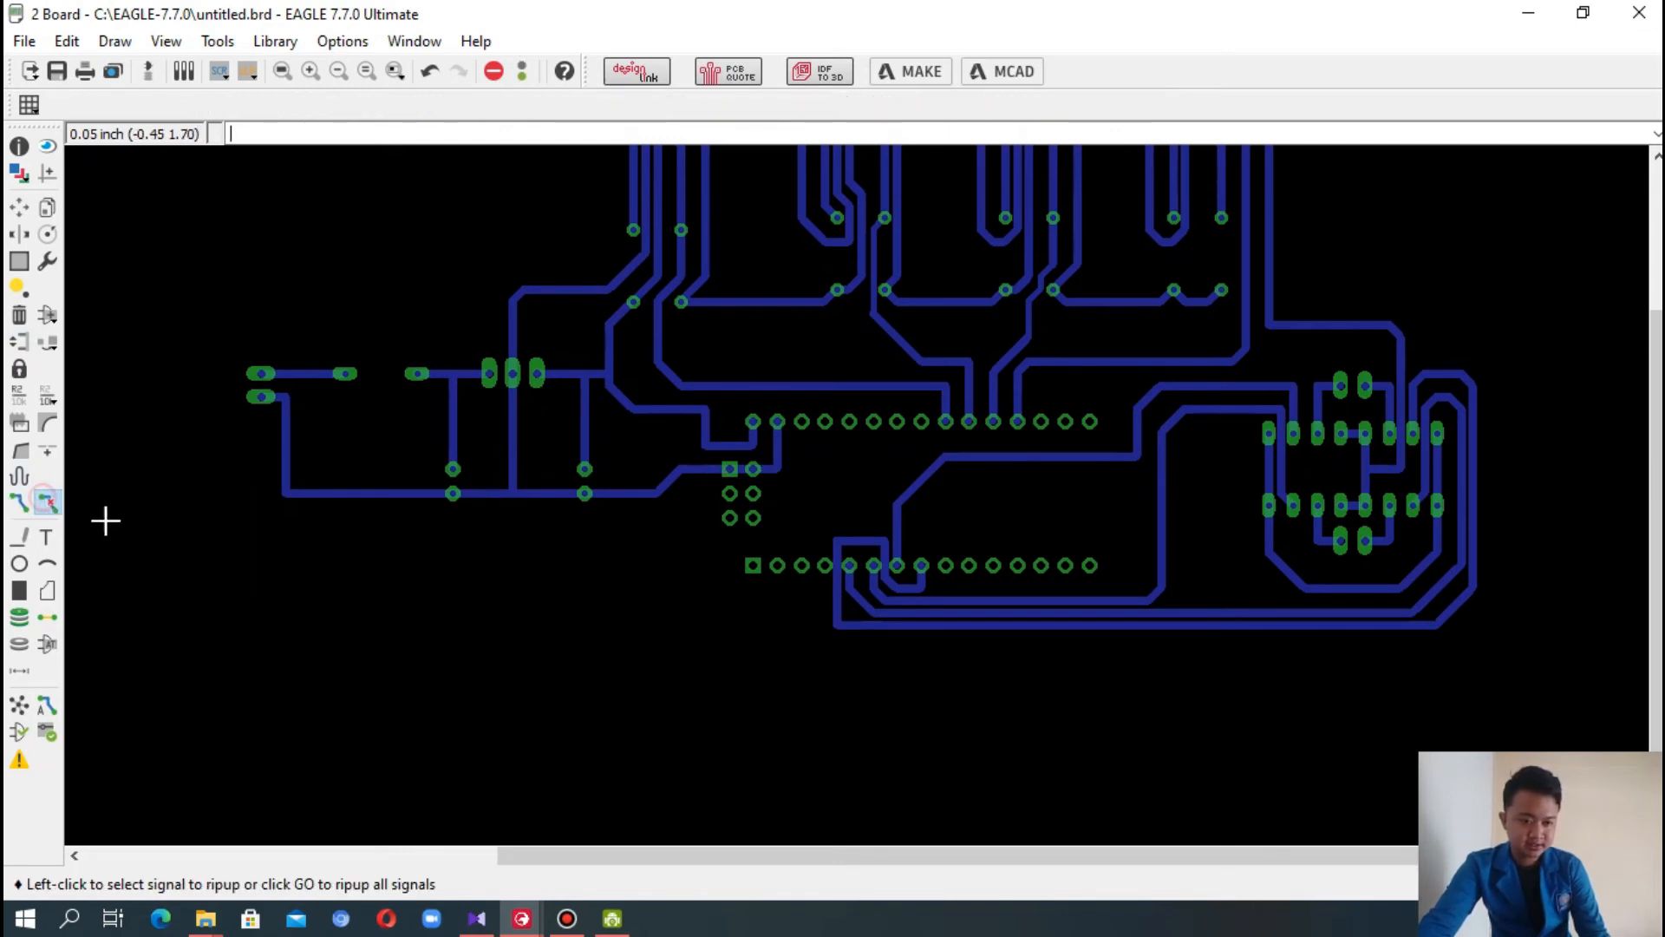
pyautogui.click(673, 483)
pyautogui.click(675, 477)
pyautogui.click(675, 478)
# - Reroute GND on the bottom layer from M1's second upper pin down and around below the 2x3 header pads to C2's lower pad
pyautogui.click(19, 503)
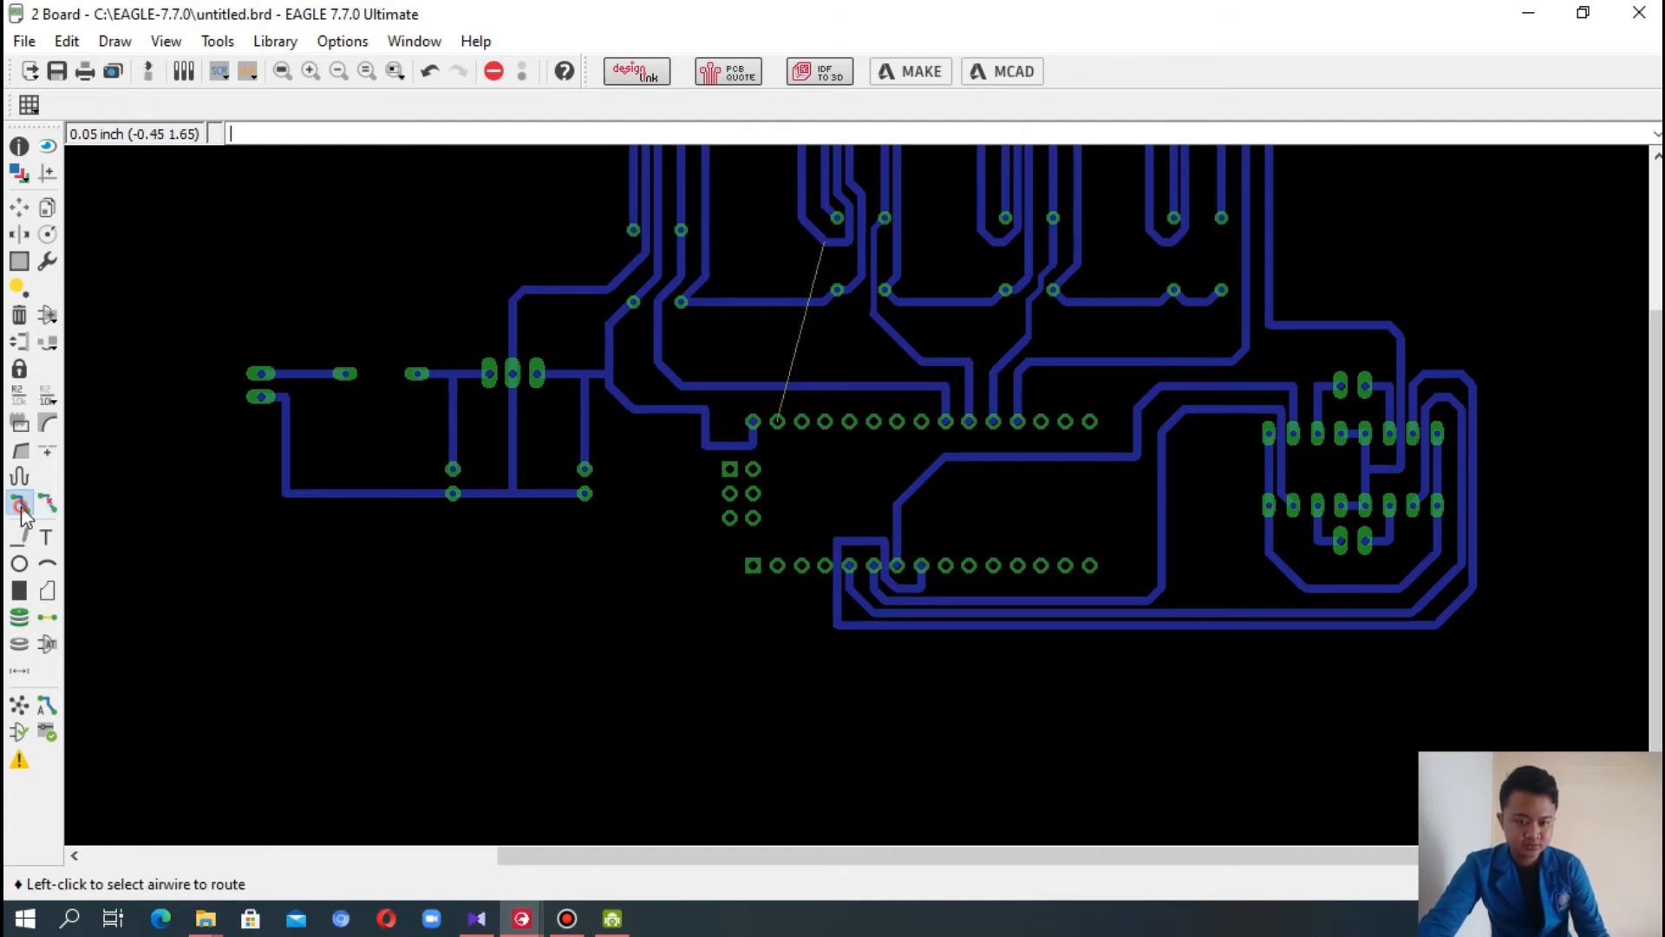
pyautogui.click(776, 423)
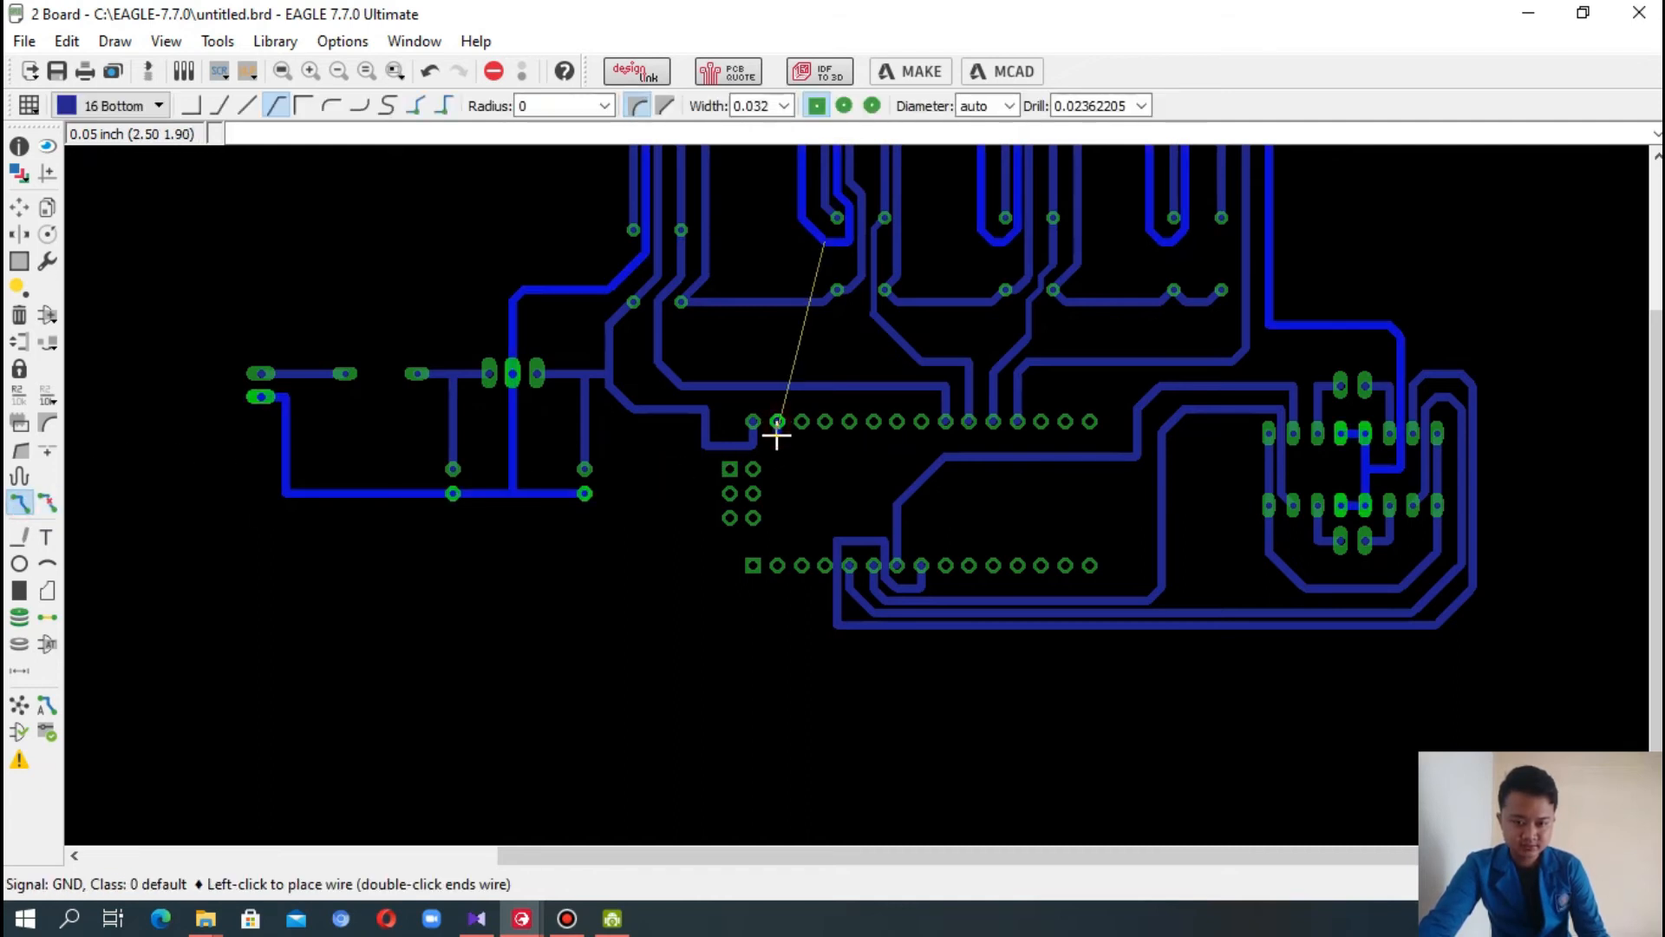
pyautogui.click(776, 540)
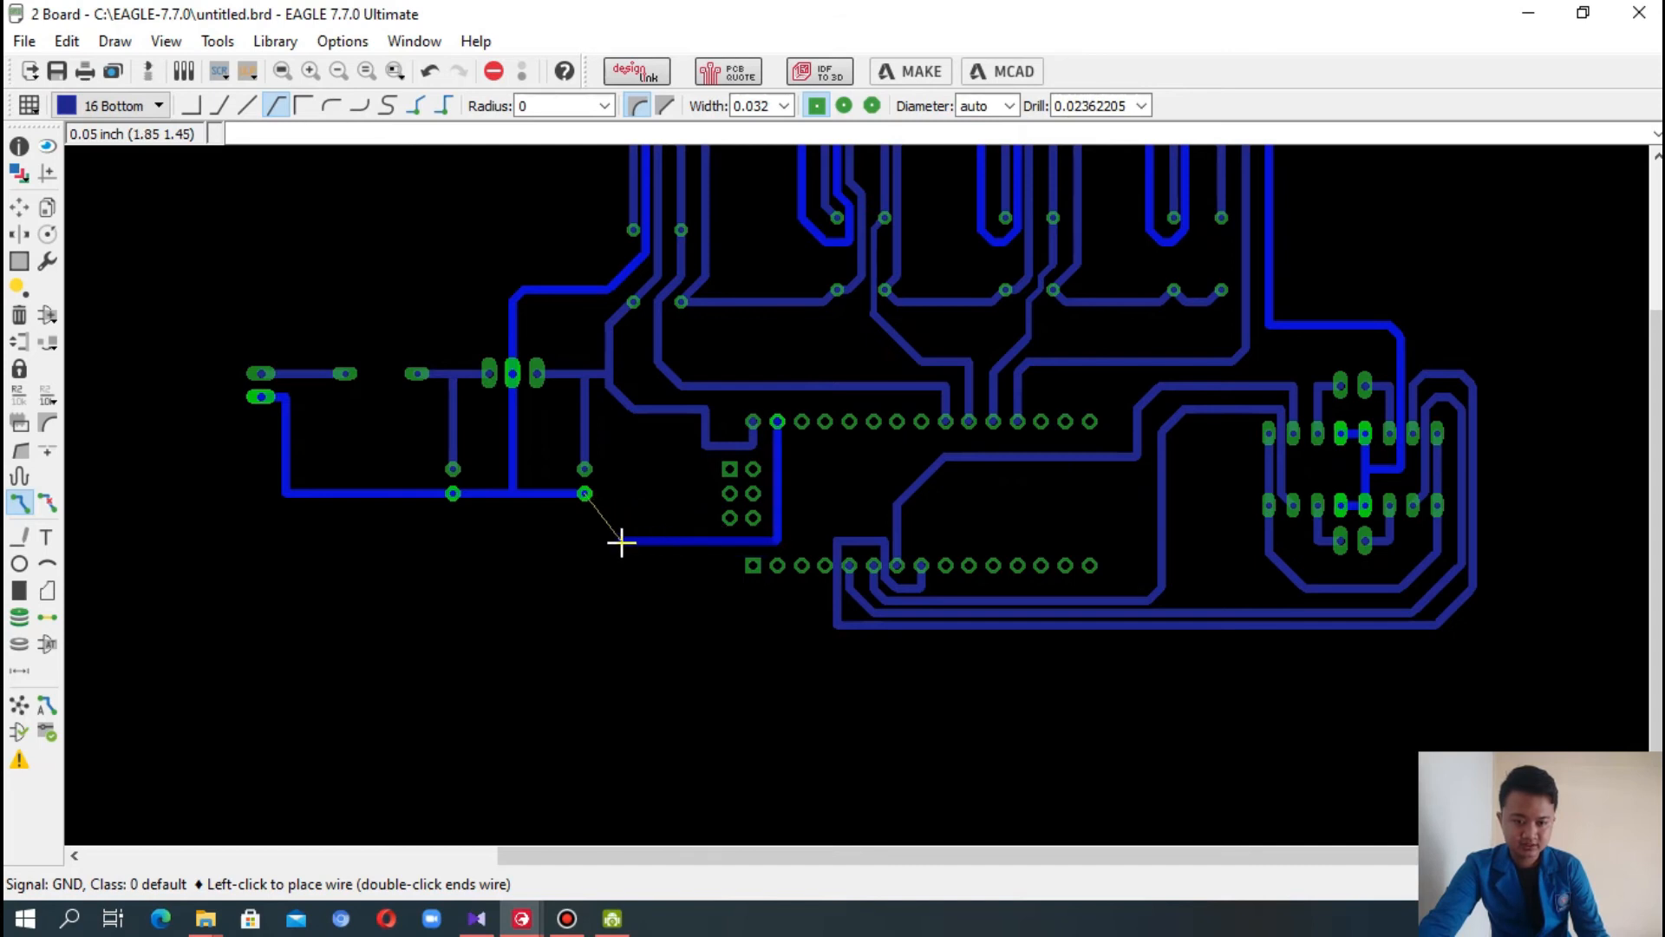
pyautogui.click(621, 541)
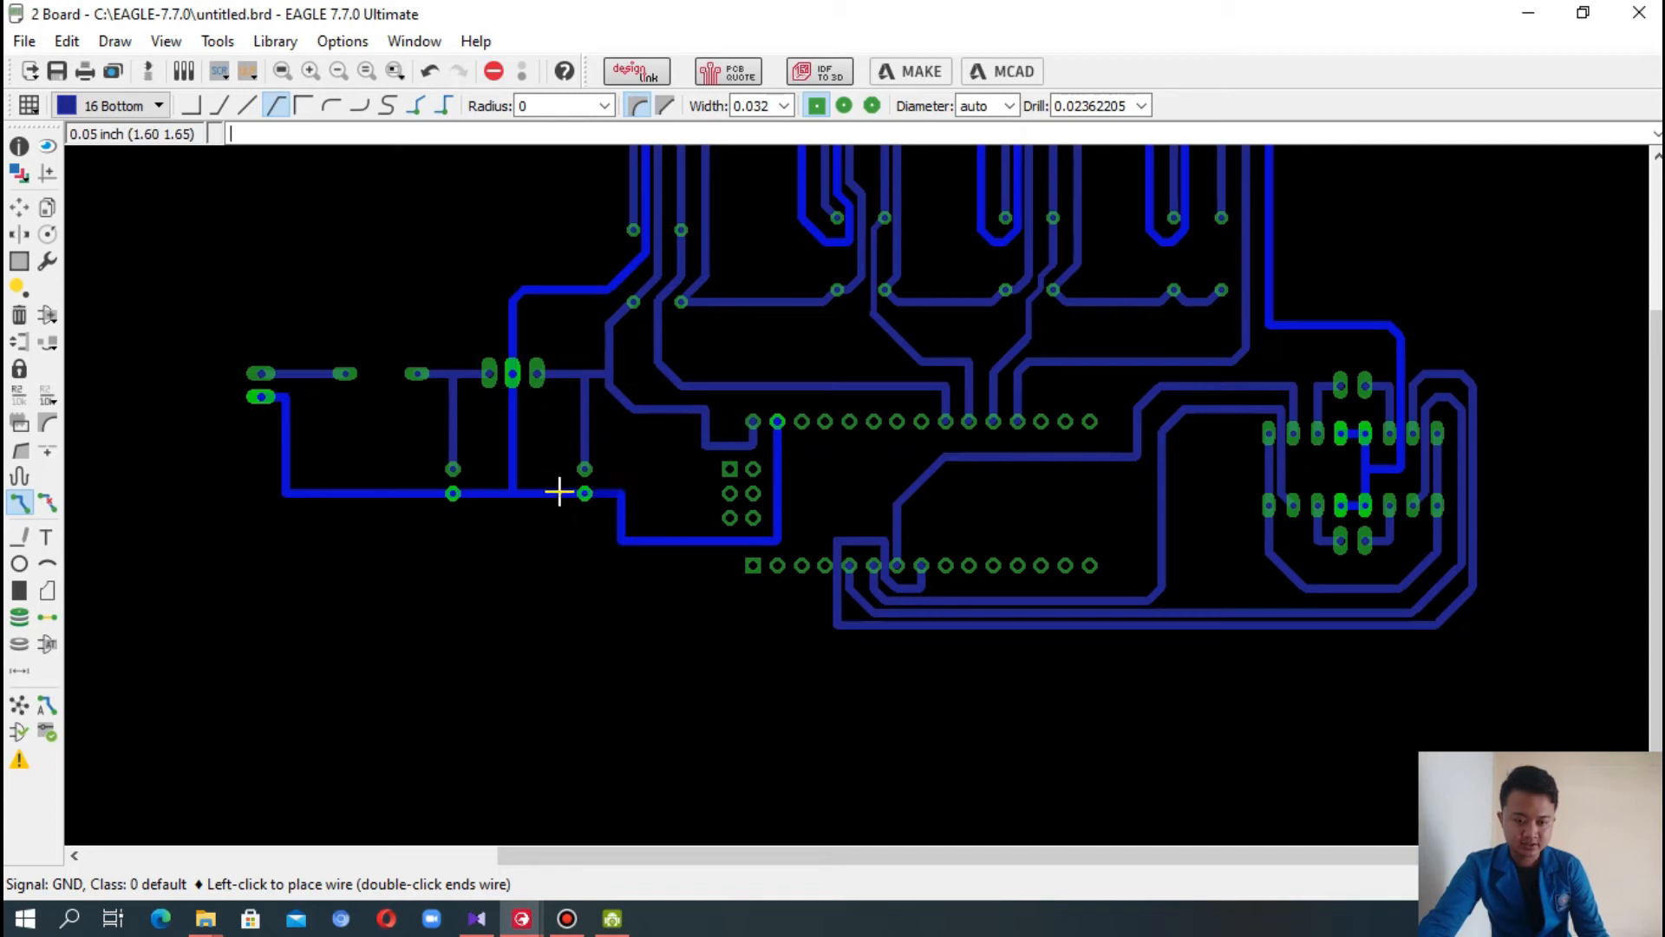
pyautogui.click(585, 492)
# - Examine the routed board's traces around the Arduino, motor driver, sensors and power circuit for crossings and missing connections
pyautogui.scroll(3, 1506, 408)
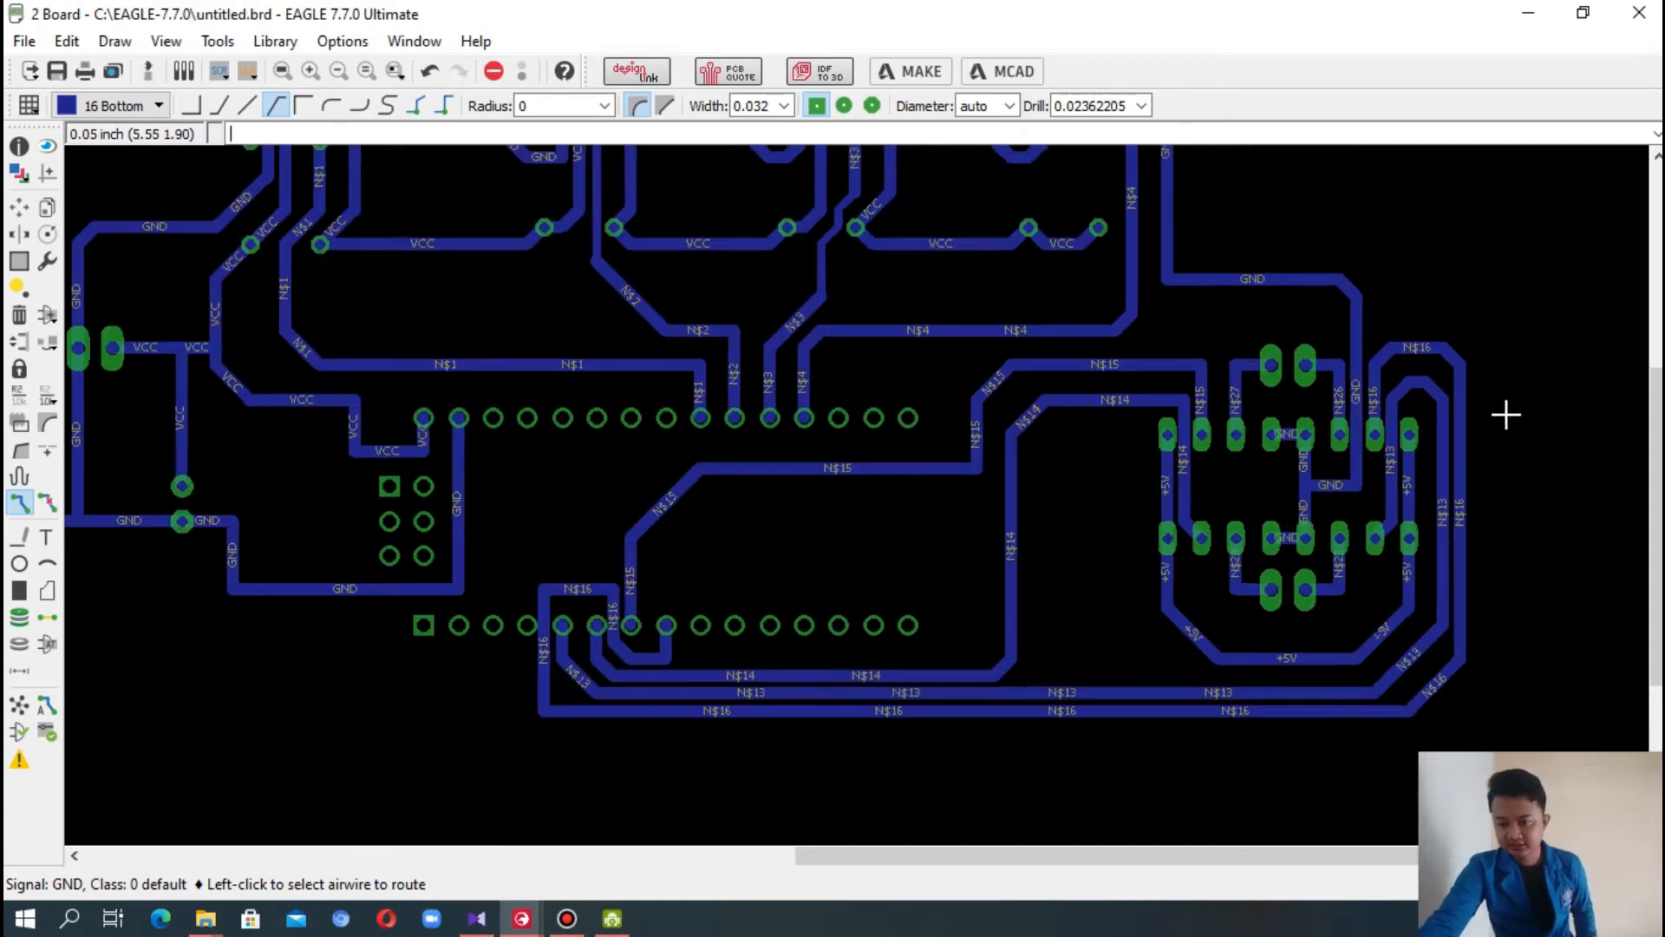
pyautogui.scroll(-2, 1460, 454)
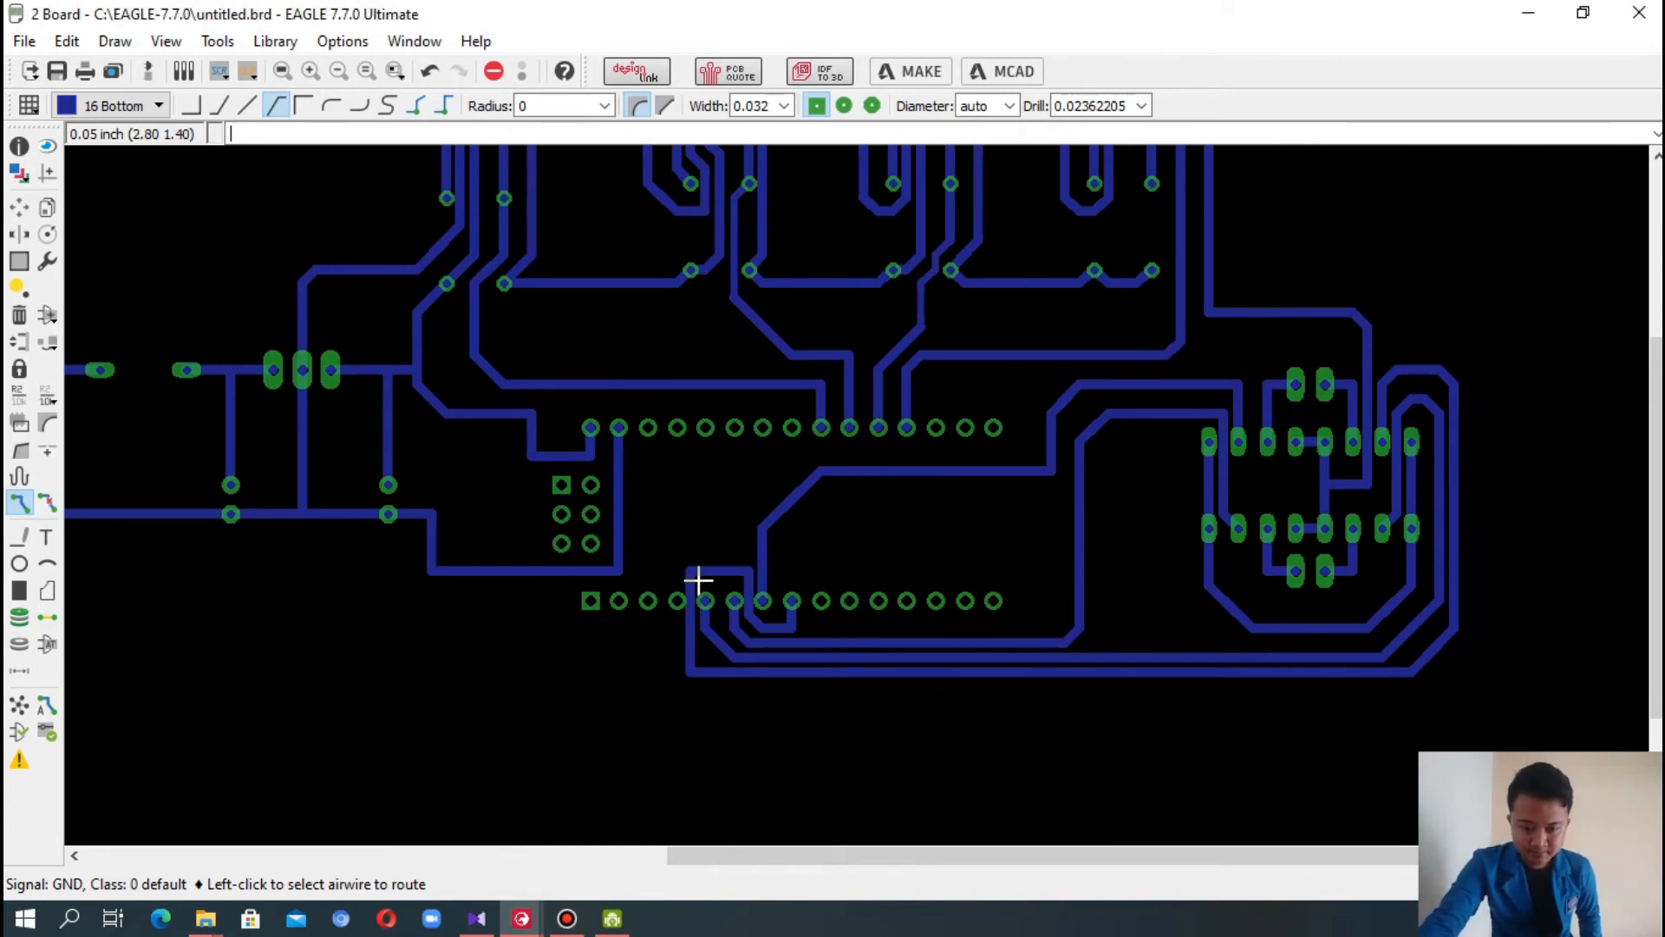
pyautogui.scroll(2, 699, 580)
pyautogui.scroll(-3, 831, 653)
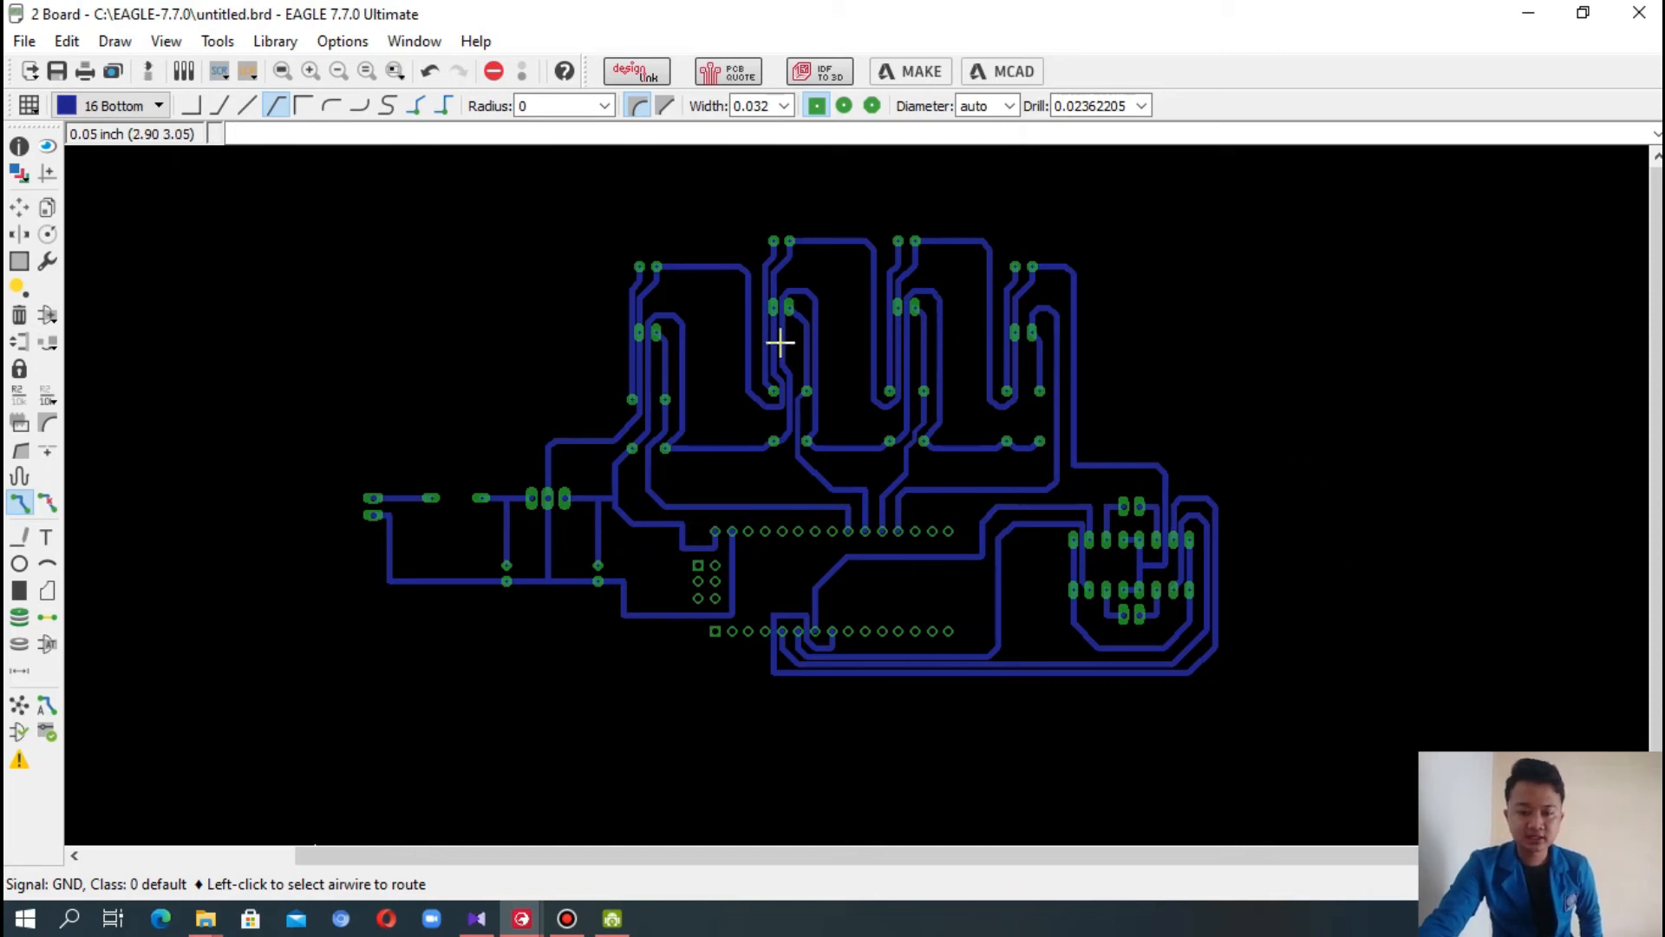
pyautogui.scroll(4, 731, 317)
pyautogui.scroll(-1, 731, 316)
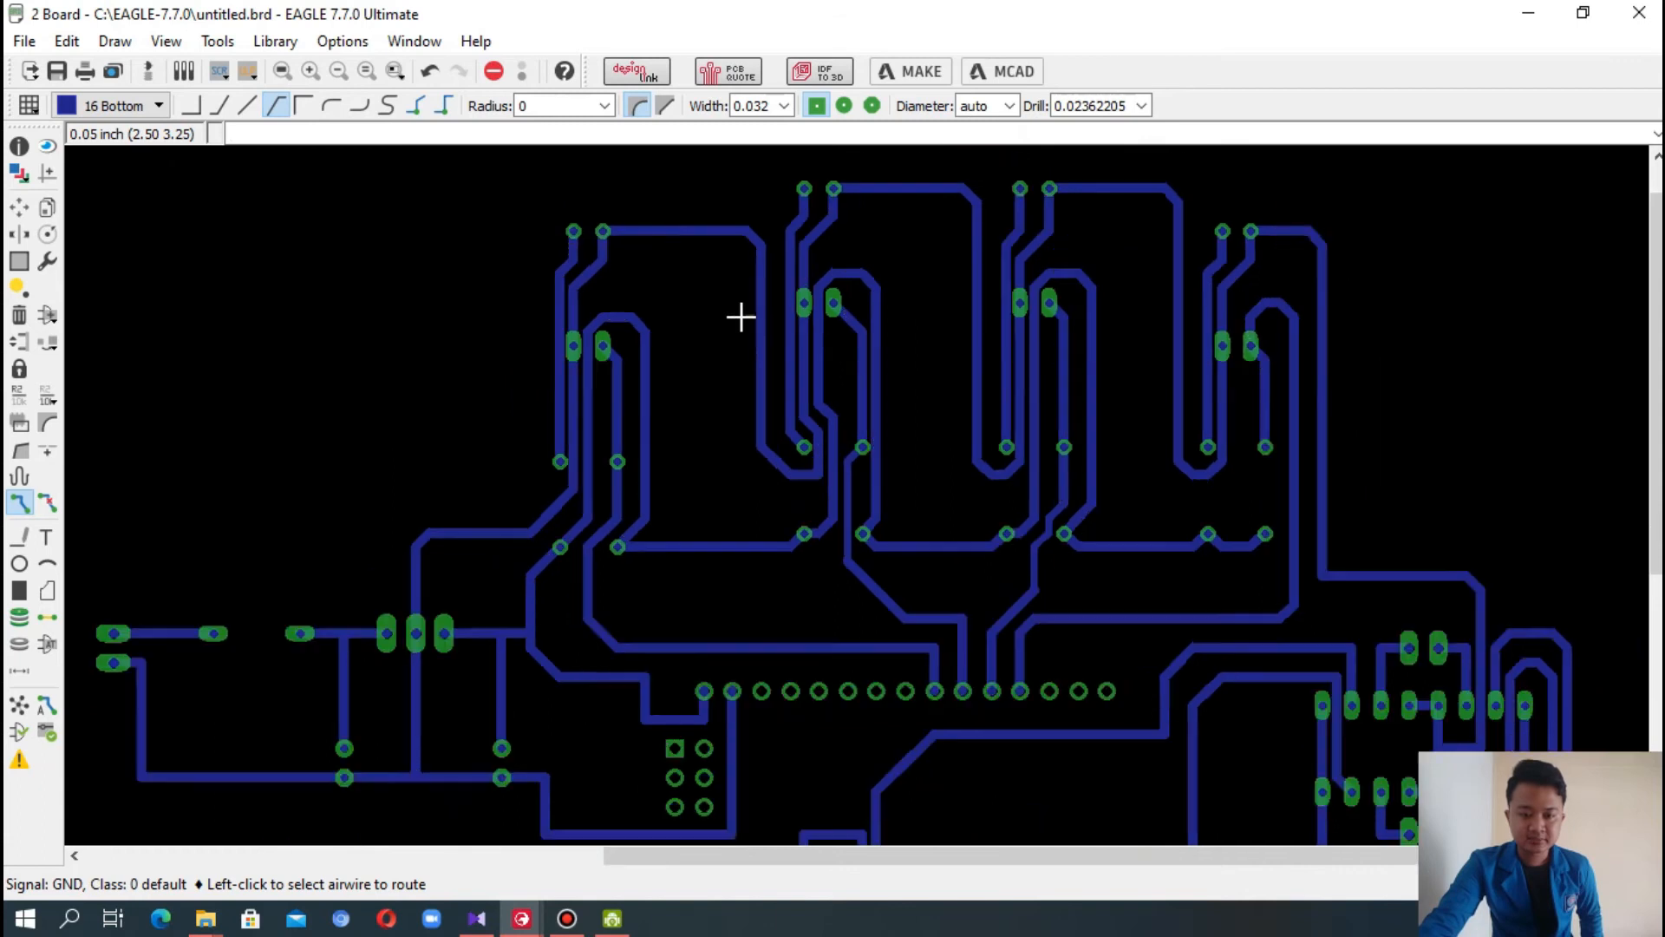
pyautogui.scroll(-2, 1267, 408)
pyautogui.moveTo(1654, 413); pyautogui.dragTo(1655, 461)
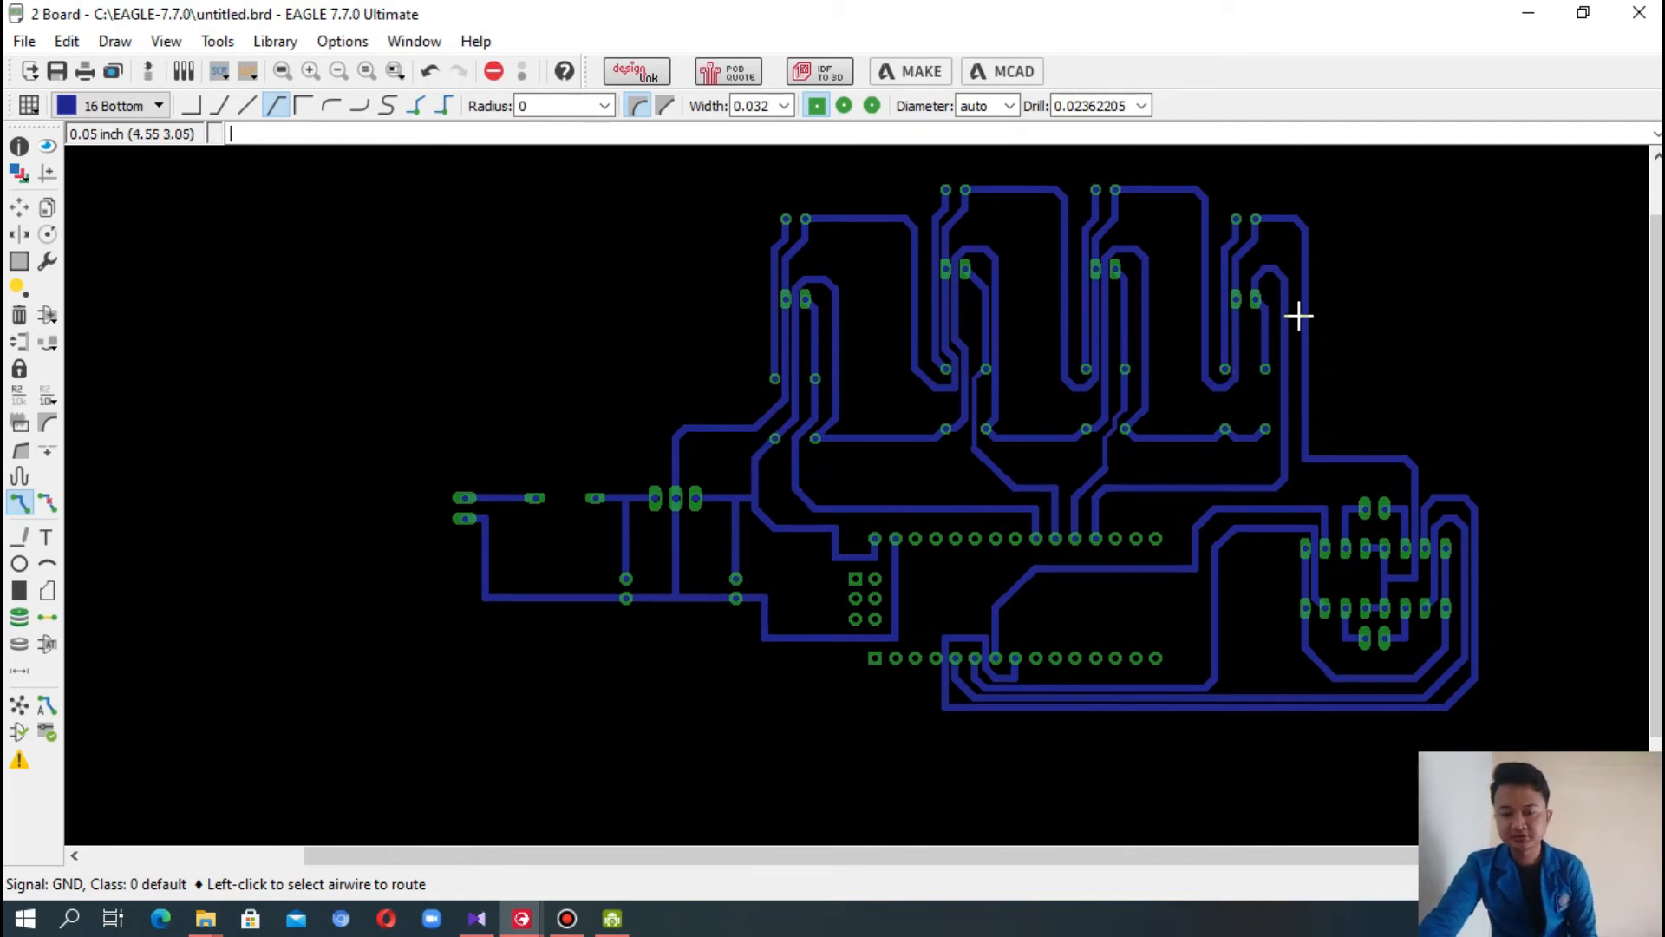
pyautogui.moveTo(1655, 302)
pyautogui.mouseDown()
pyautogui.moveTo(1655, 316)
pyautogui.moveTo(1655, 299)
pyautogui.mouseUp()
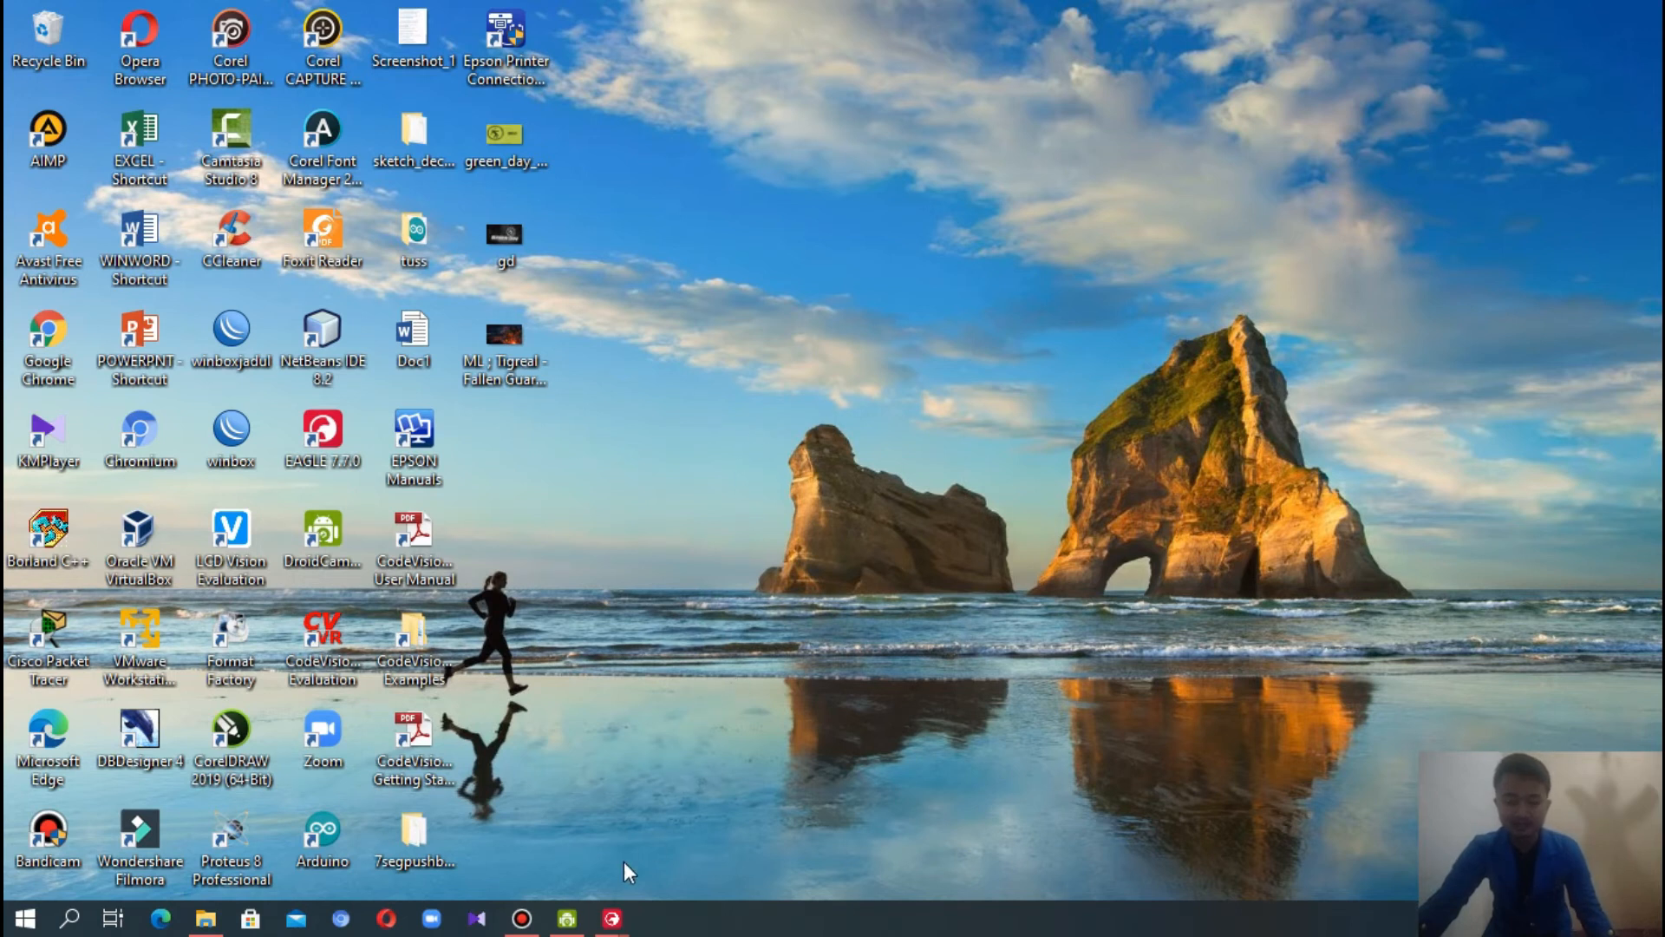
# - Switch to the EAGLE board window with PCB Robot Line Follower.brd and review its overall trace layout
pyautogui.click(617, 918)
pyautogui.click(779, 836)
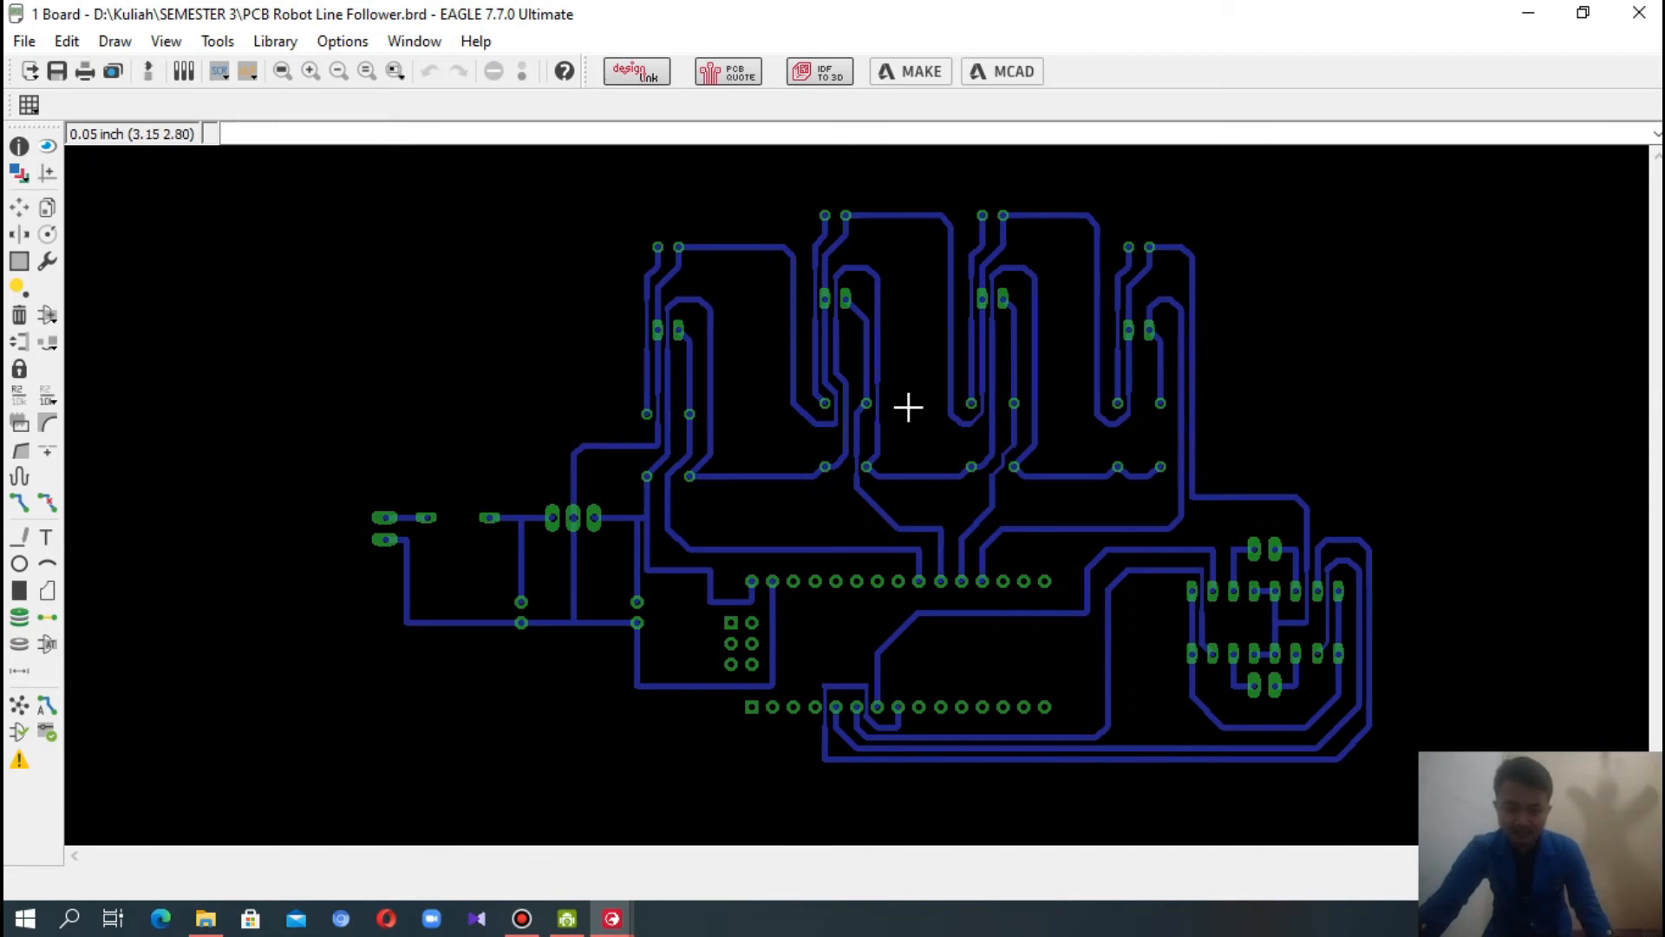
pyautogui.scroll(-2, 833, 553)
pyautogui.scroll(-1, 833, 553)
pyautogui.scroll(5, 832, 550)
pyautogui.scroll(-2, 832, 548)
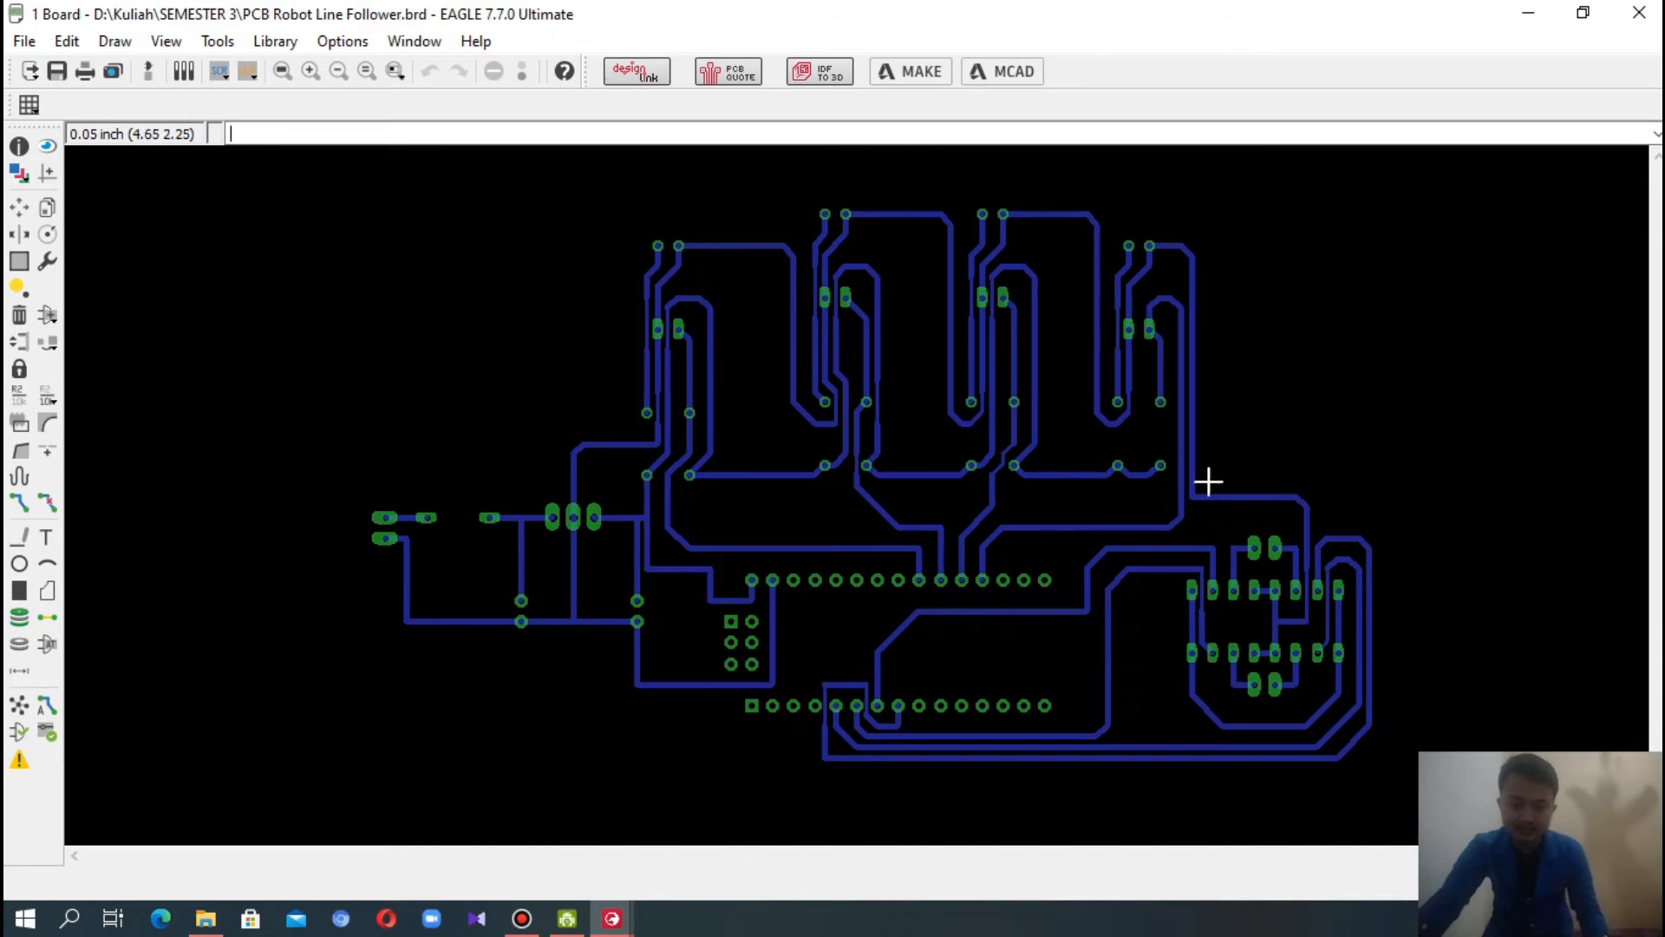
# - Open the print settings for the board and look through the available printers
pyautogui.click(24, 41)
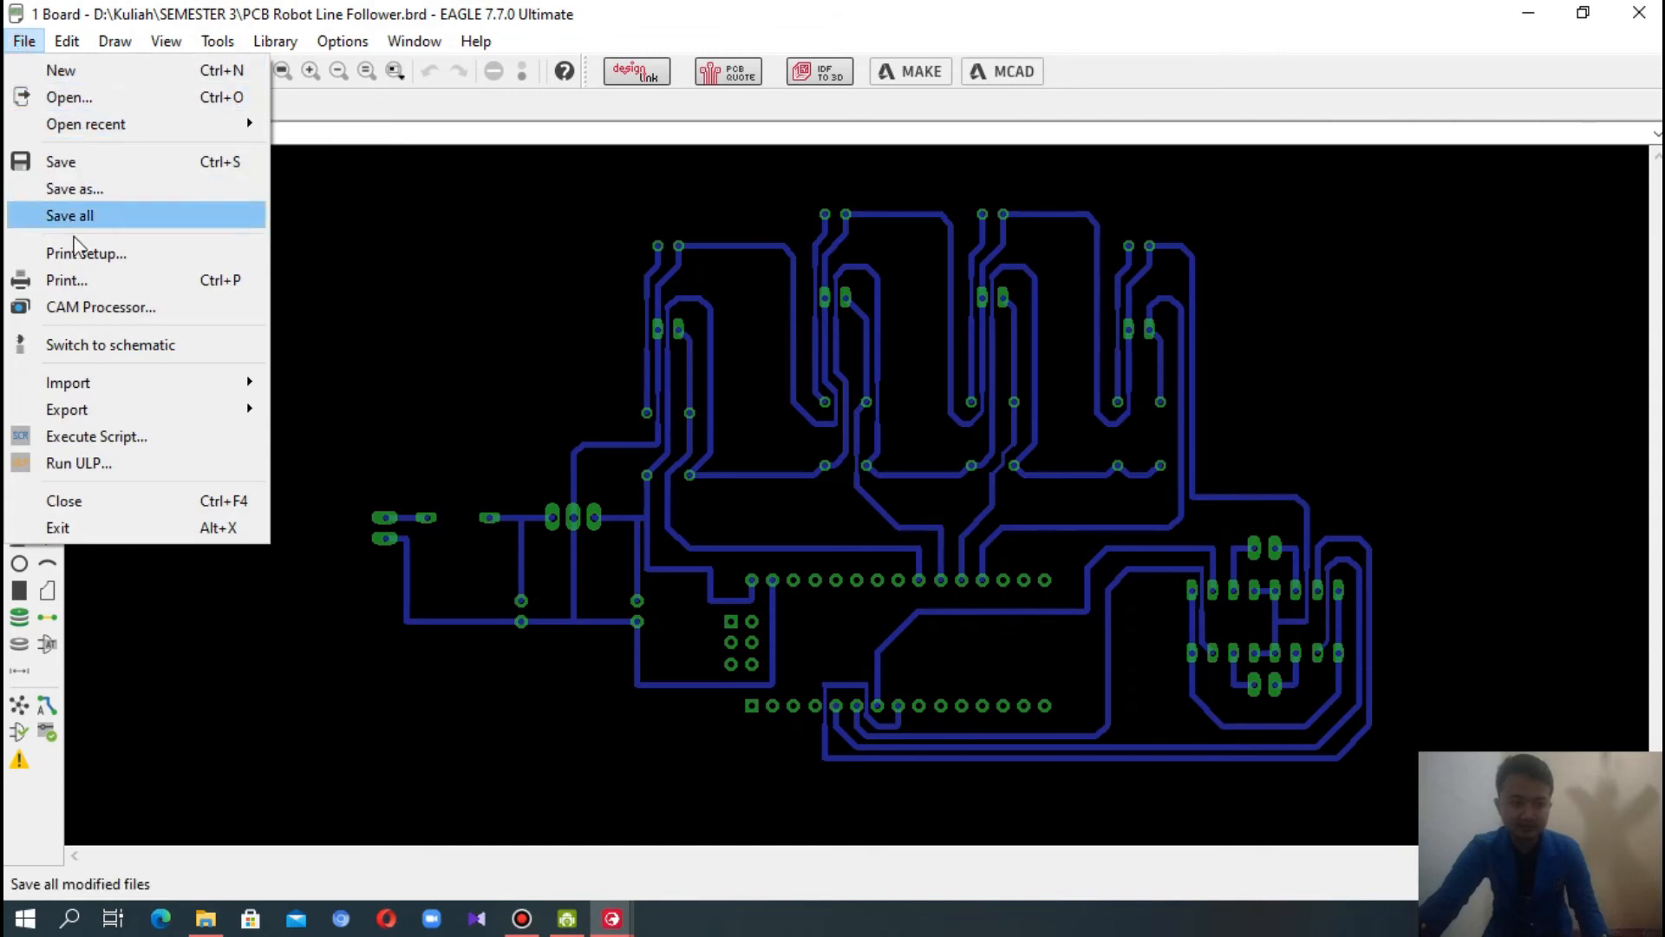
pyautogui.click(84, 280)
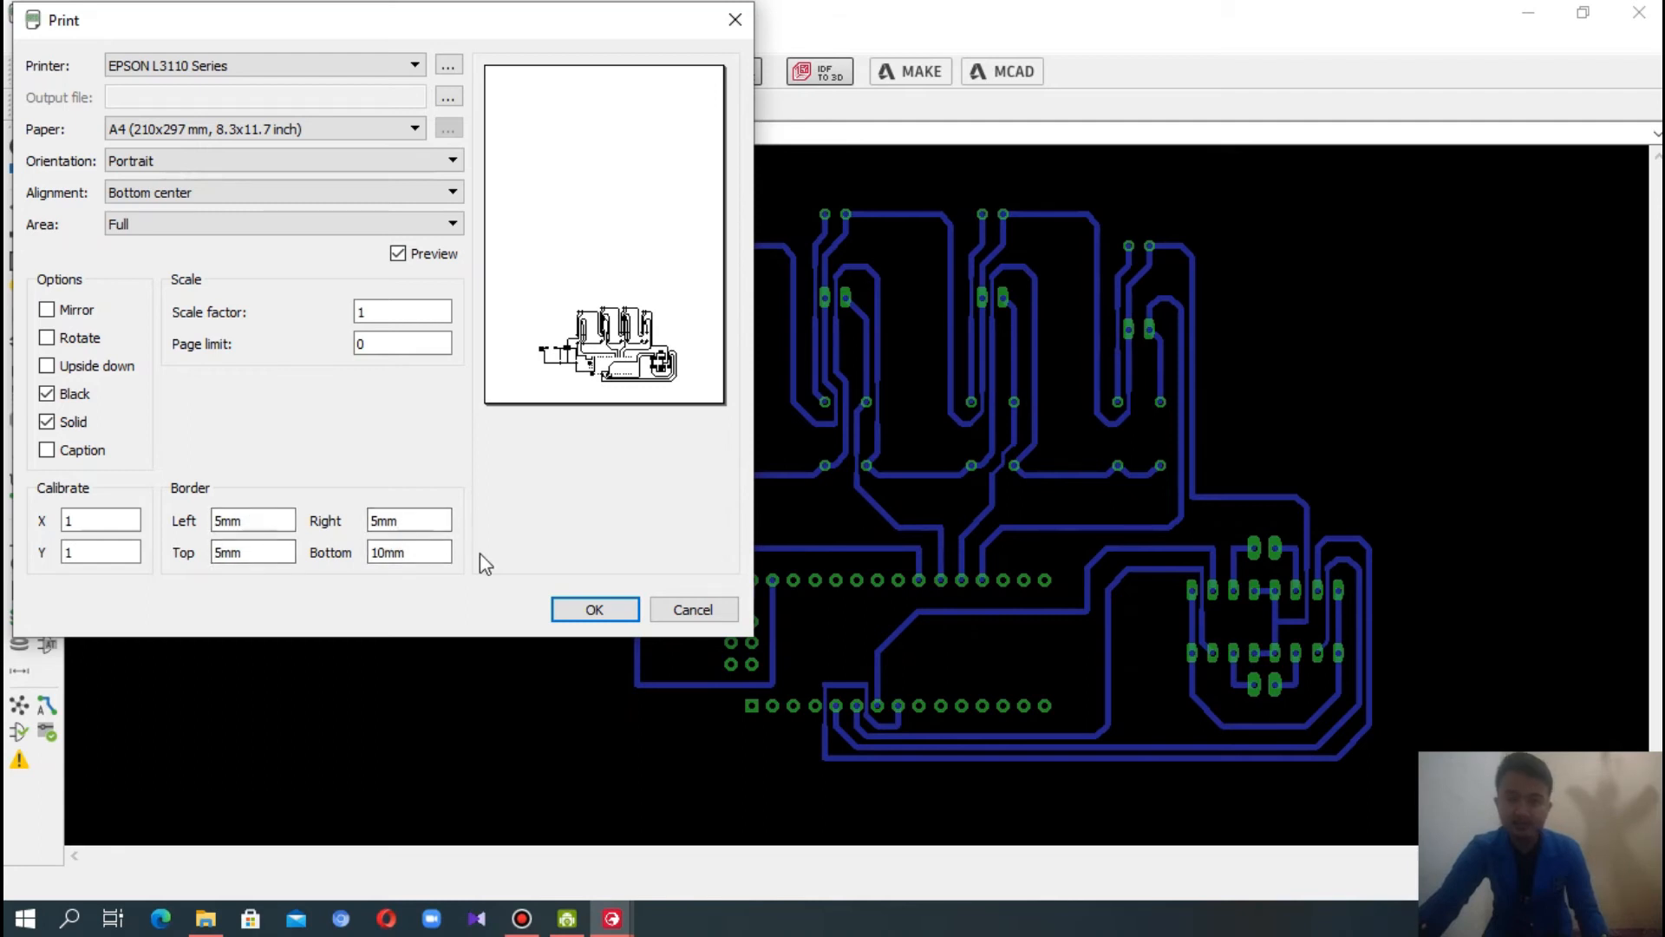
pyautogui.click(411, 68)
pyautogui.click(412, 67)
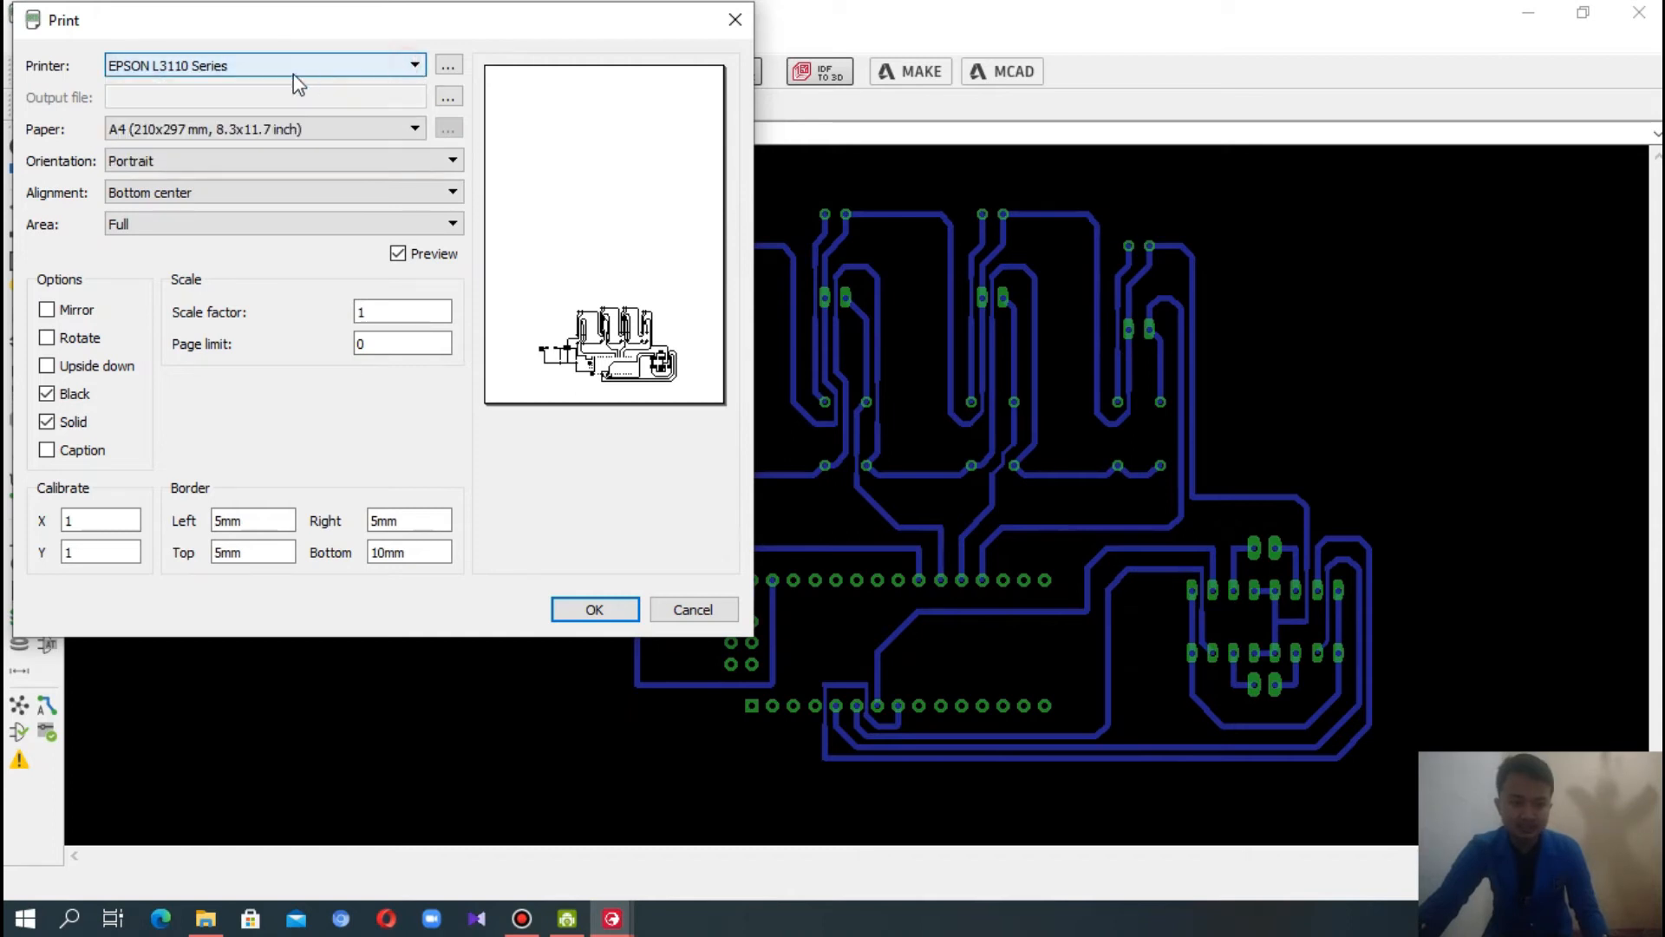
pyautogui.click(414, 66)
pyautogui.click(414, 67)
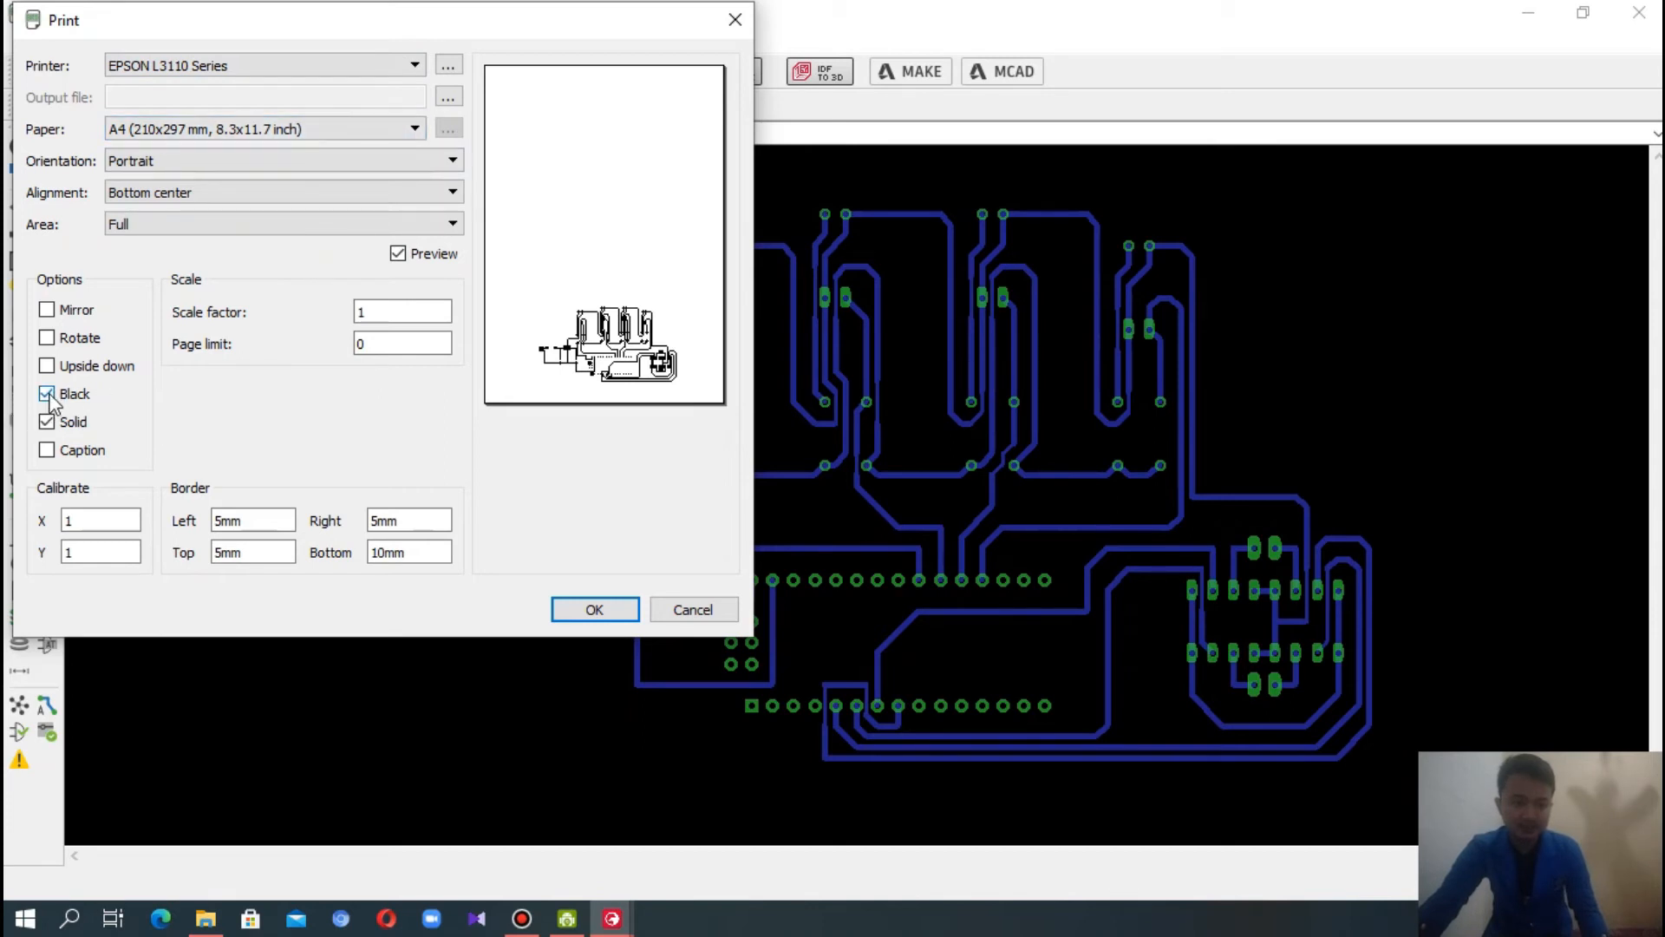
# - Try the print preview with Caption enabled and the Solid and Black options disabled
pyautogui.click(47, 450)
pyautogui.click(47, 421)
pyautogui.click(47, 393)
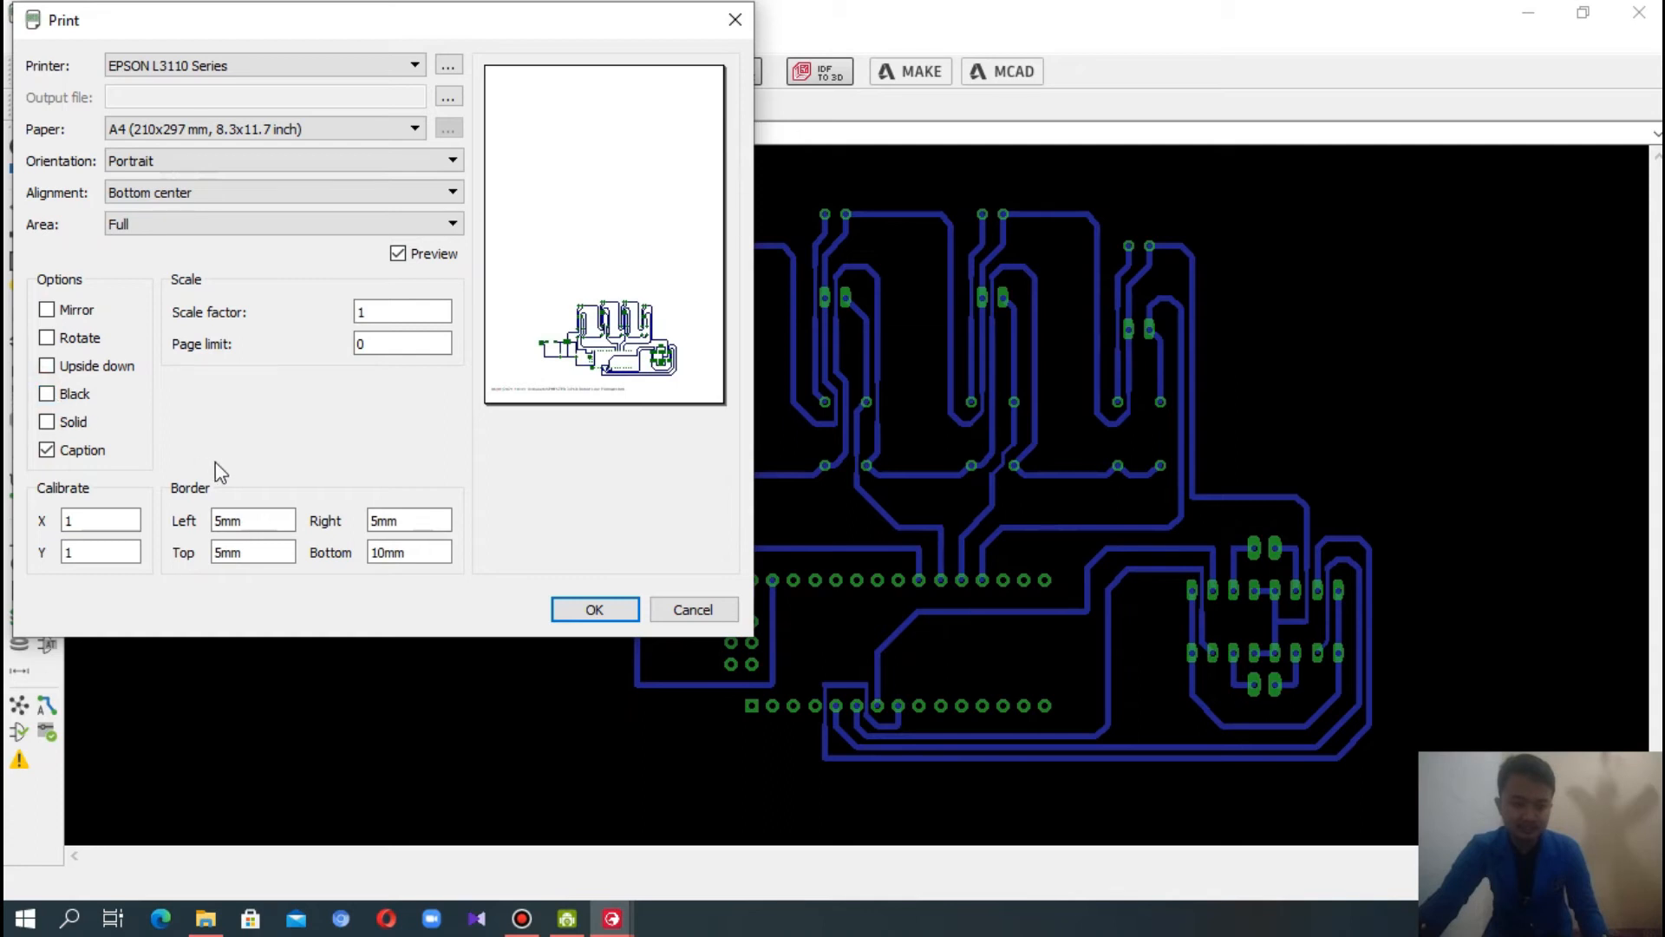
# - Enable Solid and Black again, disable Caption, and close the print settings without printing
pyautogui.click(47, 423)
pyautogui.click(49, 394)
pyautogui.click(47, 450)
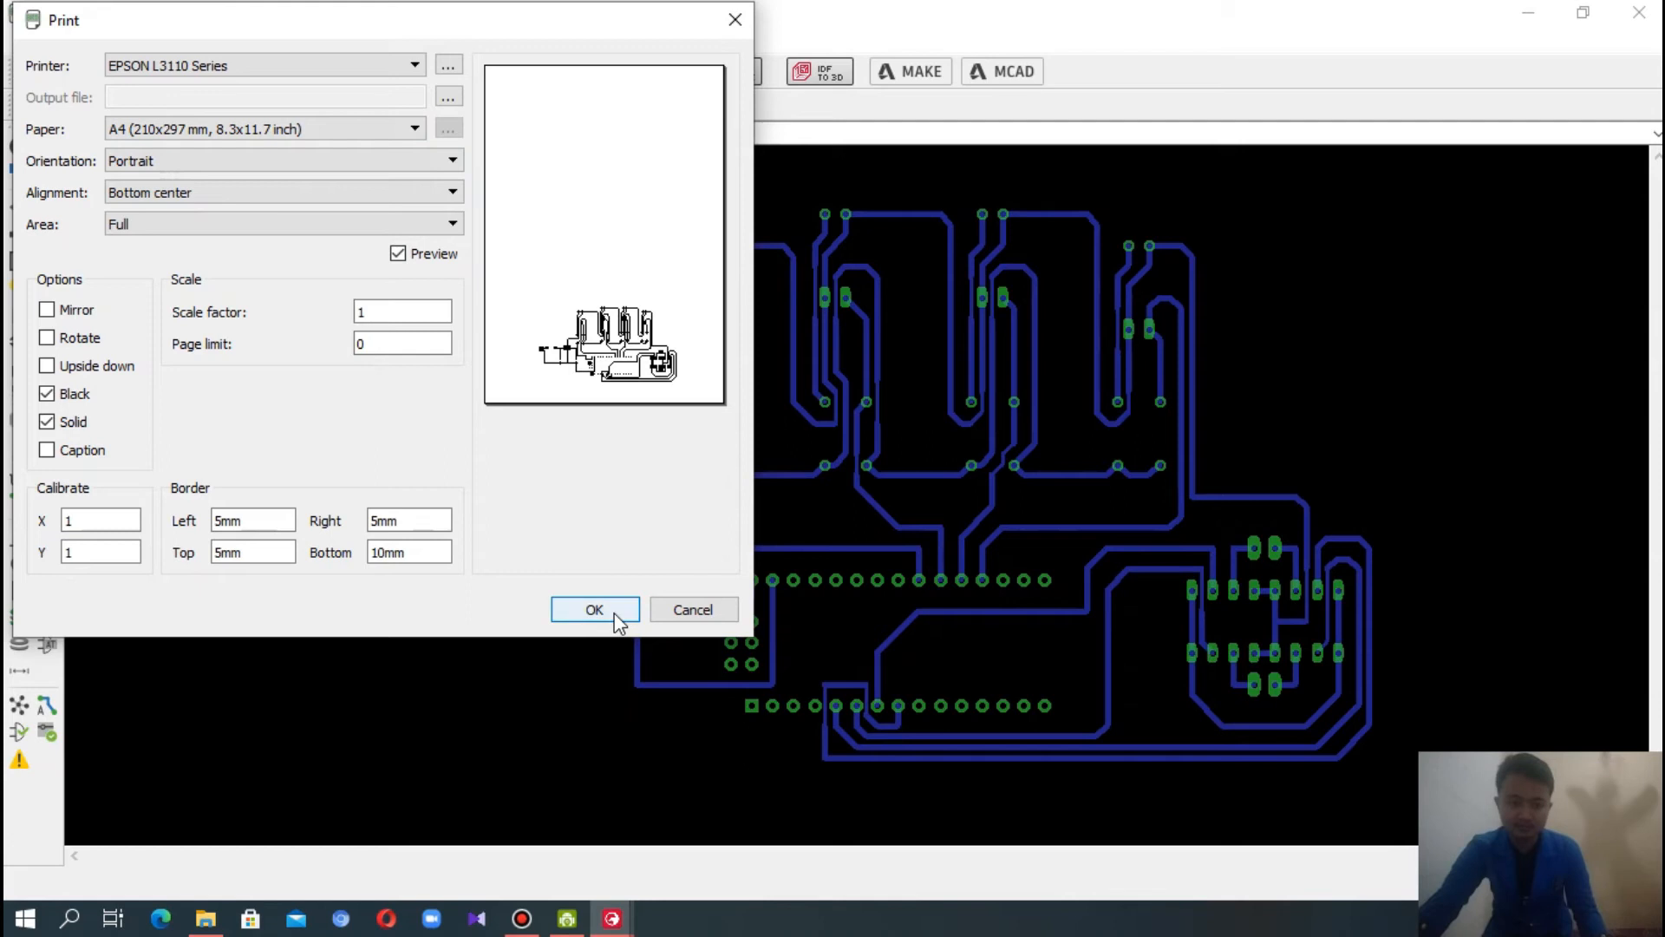
pyautogui.click(734, 609)
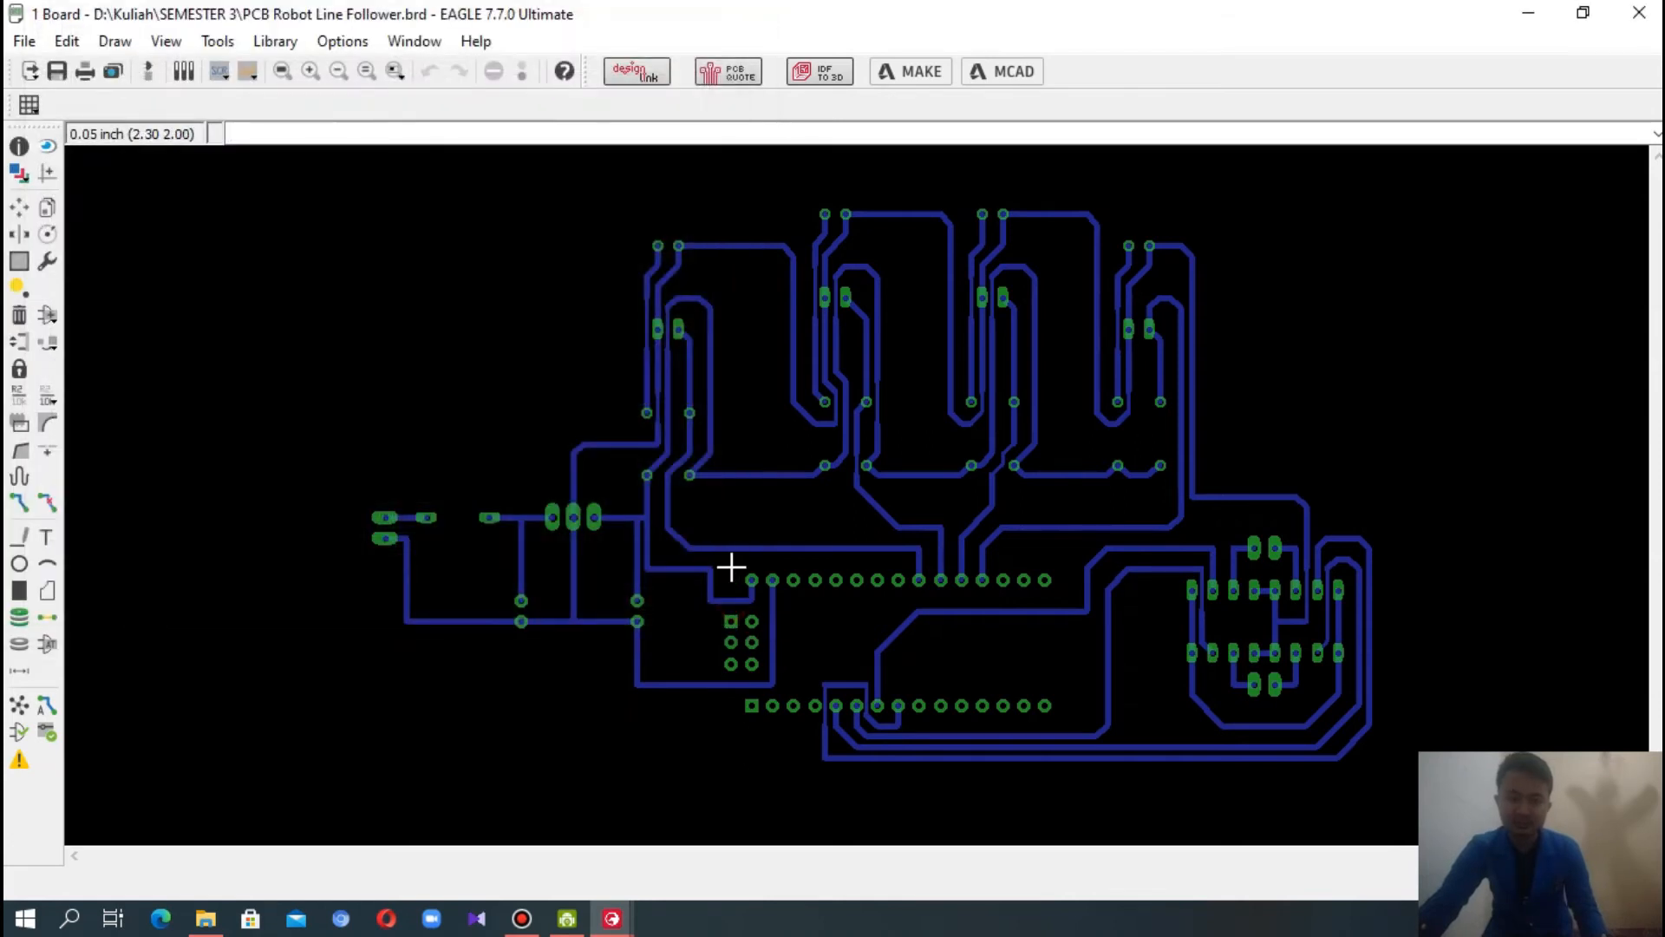